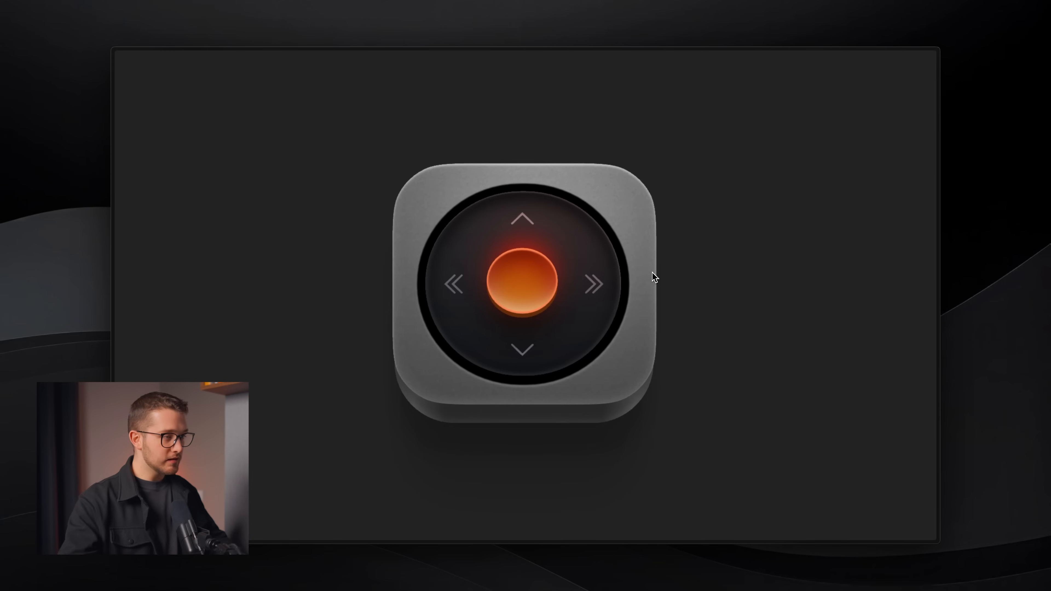
# Examine the joystick reference's outer body and its round inner dial by marking each one out with the screenshot selection.
pyautogui.press('super+Tab')
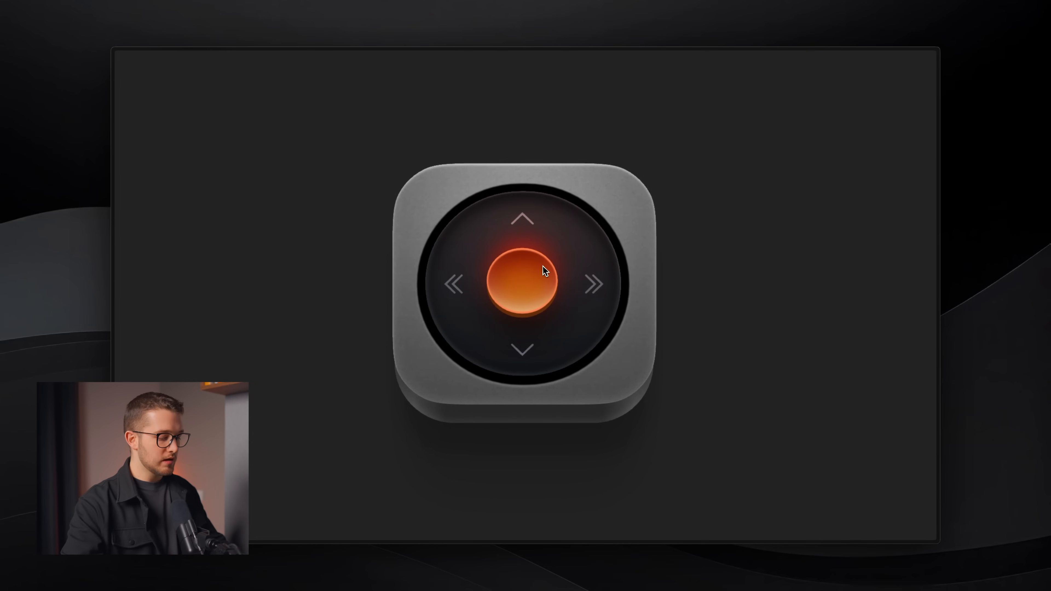
pyautogui.moveTo(442, 148); pyautogui.dragTo(727, 430)
pyautogui.press('space')
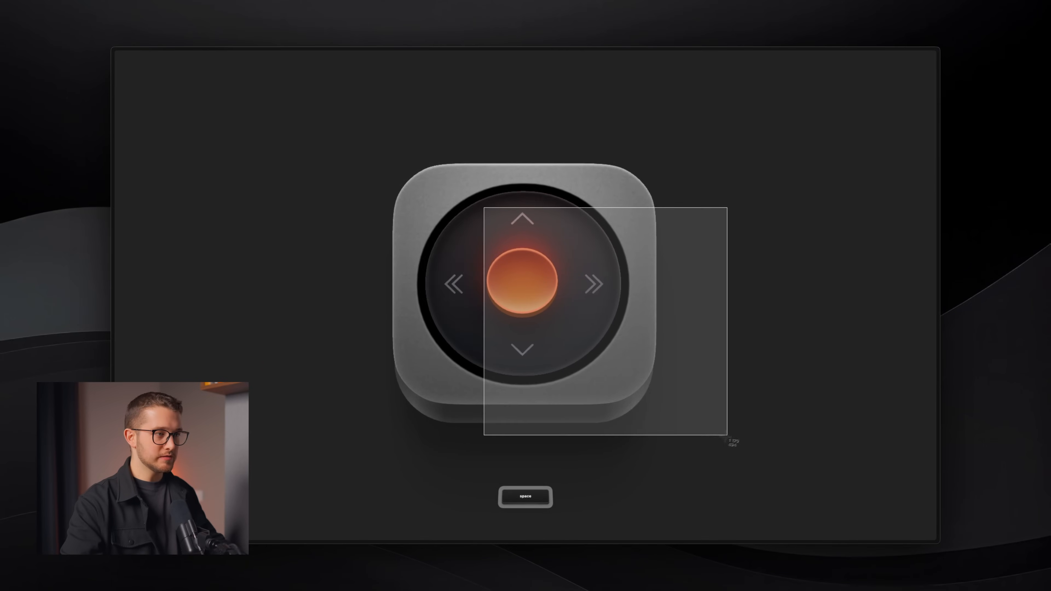
pyautogui.press('Escape')
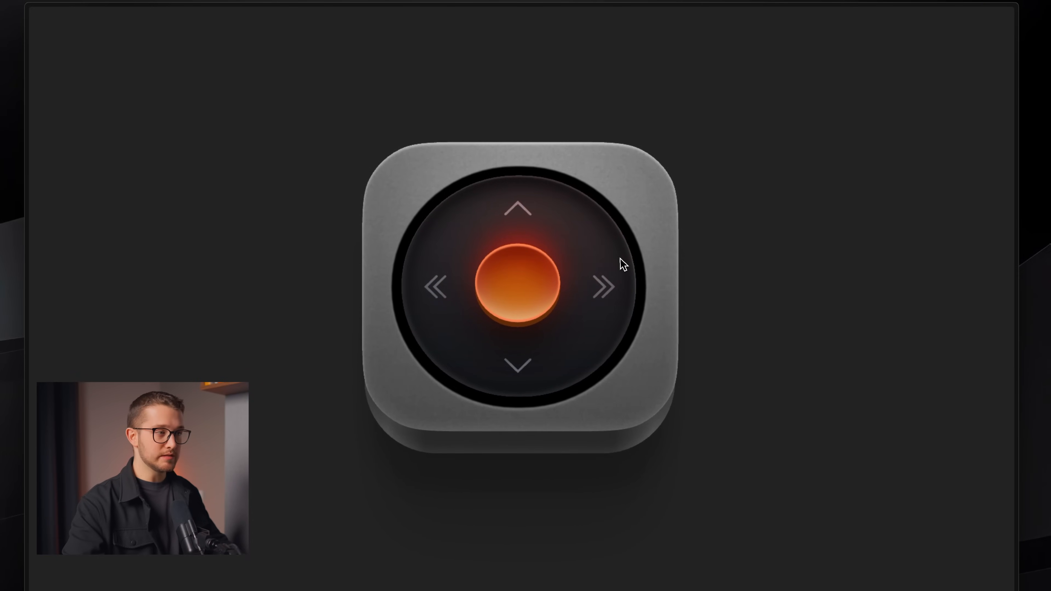
pyautogui.press('super+shift+4')
pyautogui.moveTo(402, 174); pyautogui.dragTo(623, 402)
pyautogui.press('space')
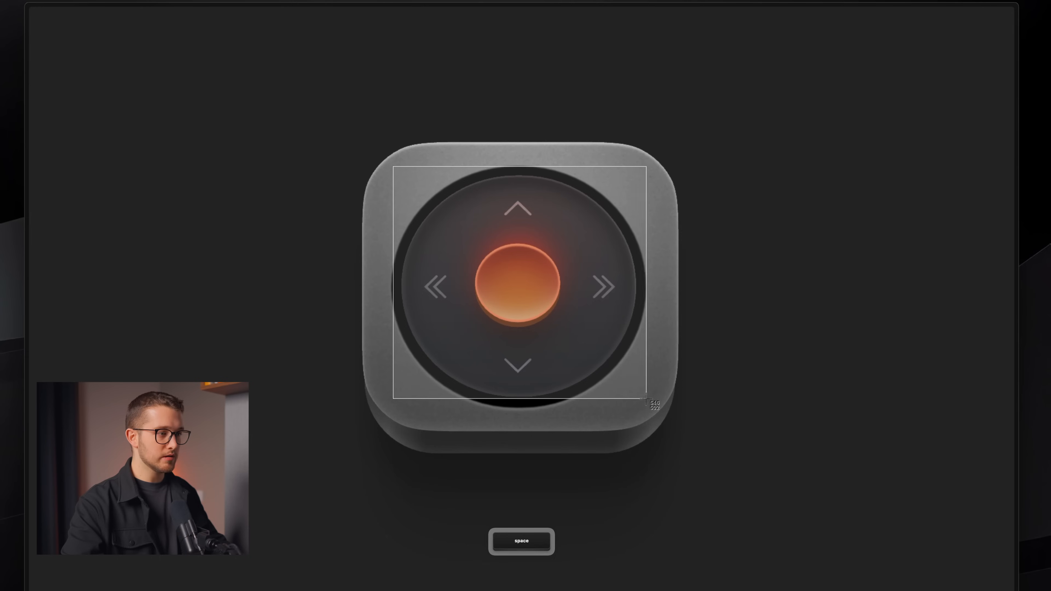
pyautogui.moveTo(648, 410); pyautogui.dragTo(649, 410)
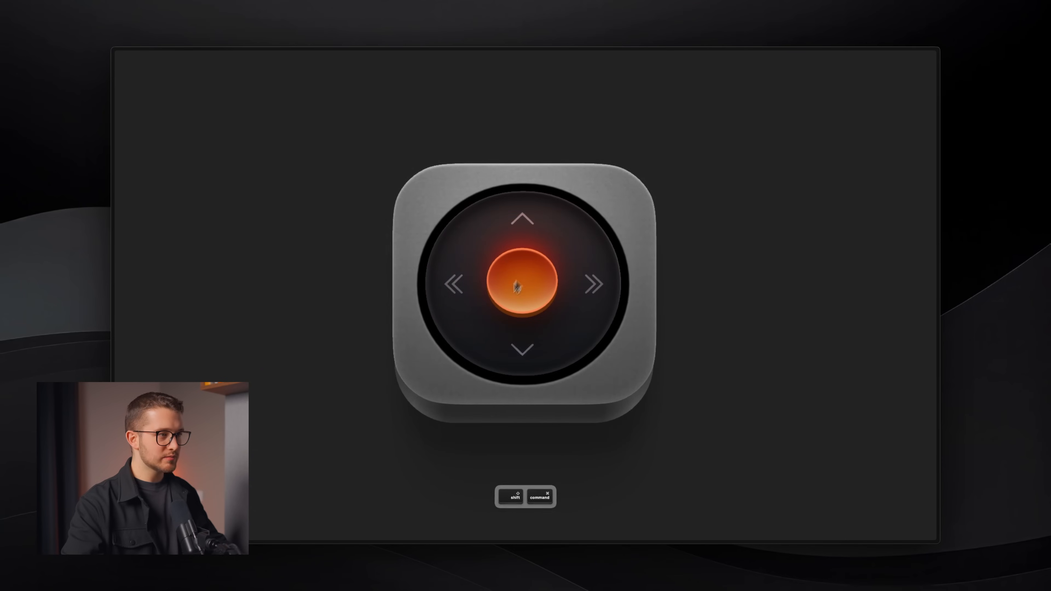
# Examine the orange centre knob and the body's lower side and shadow with the screenshot selection.
pyautogui.press('shift+super+4')
pyautogui.moveTo(491, 257); pyautogui.dragTo(553, 318)
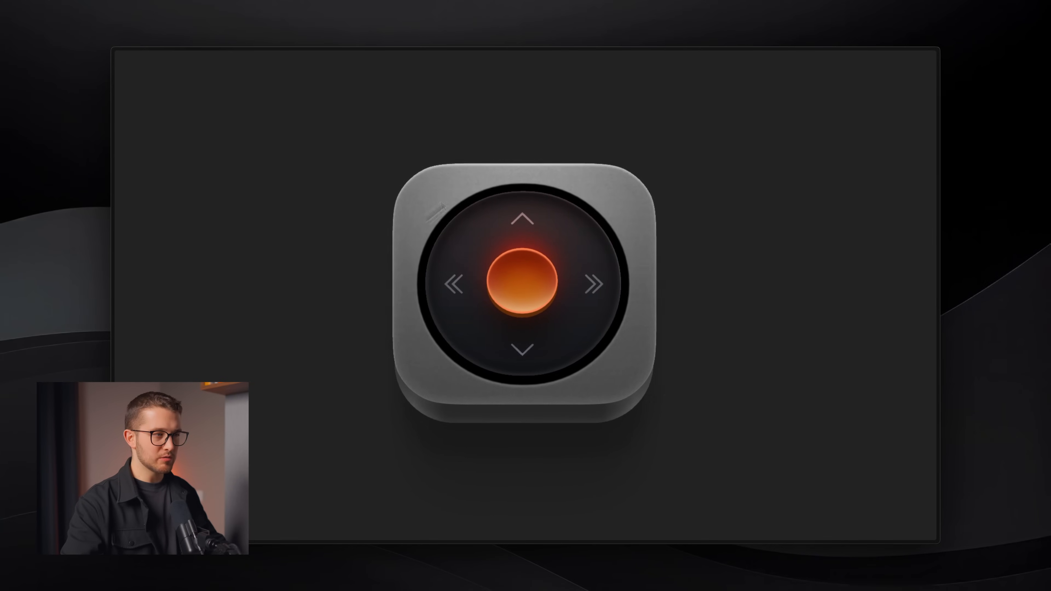
pyautogui.press('shift+super+4')
pyautogui.moveTo(497, 255); pyautogui.dragTo(558, 326)
pyautogui.press('Escape')
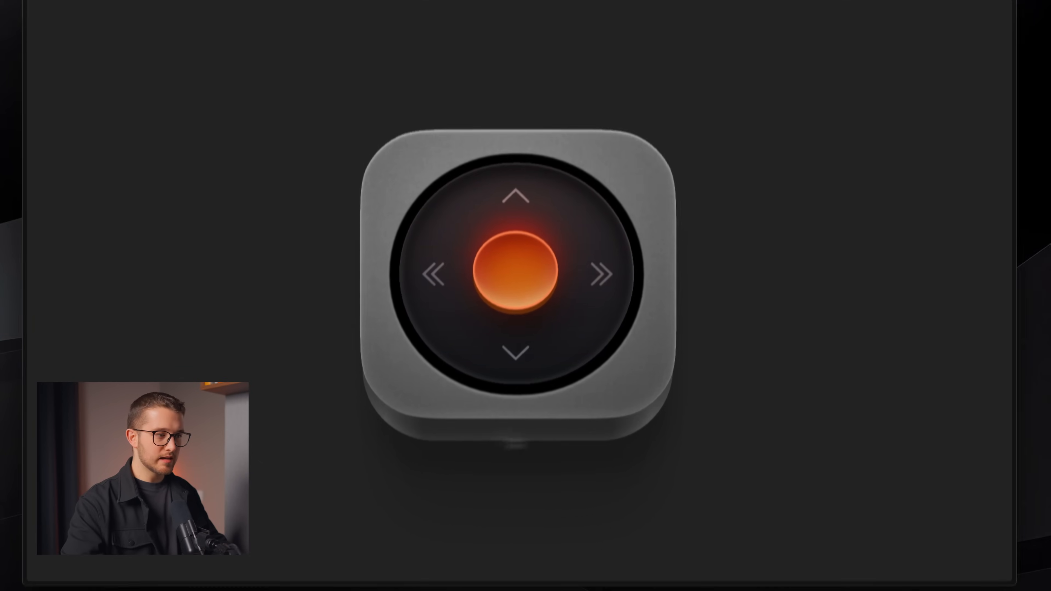
pyautogui.press('shift+super+4')
pyautogui.moveTo(377, 374); pyautogui.dragTo(712, 463)
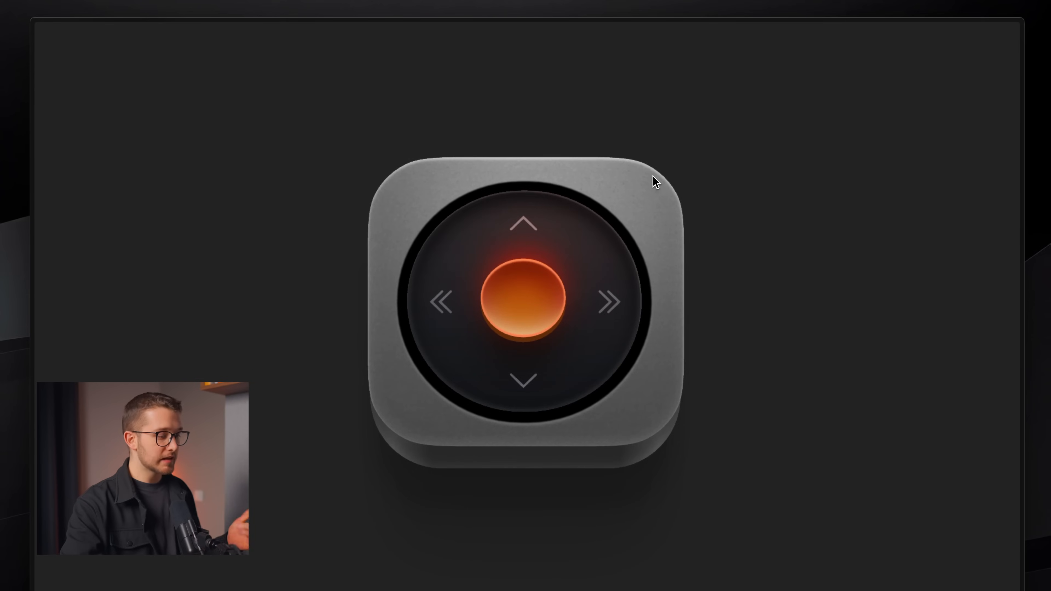
# Capture a screenshot of the whole joystick reference, including its surrounding background and shadow.
pyautogui.press('super+shift+4')
pyautogui.moveTo(331, 119); pyautogui.dragTo(654, 469)
pyautogui.press('space')
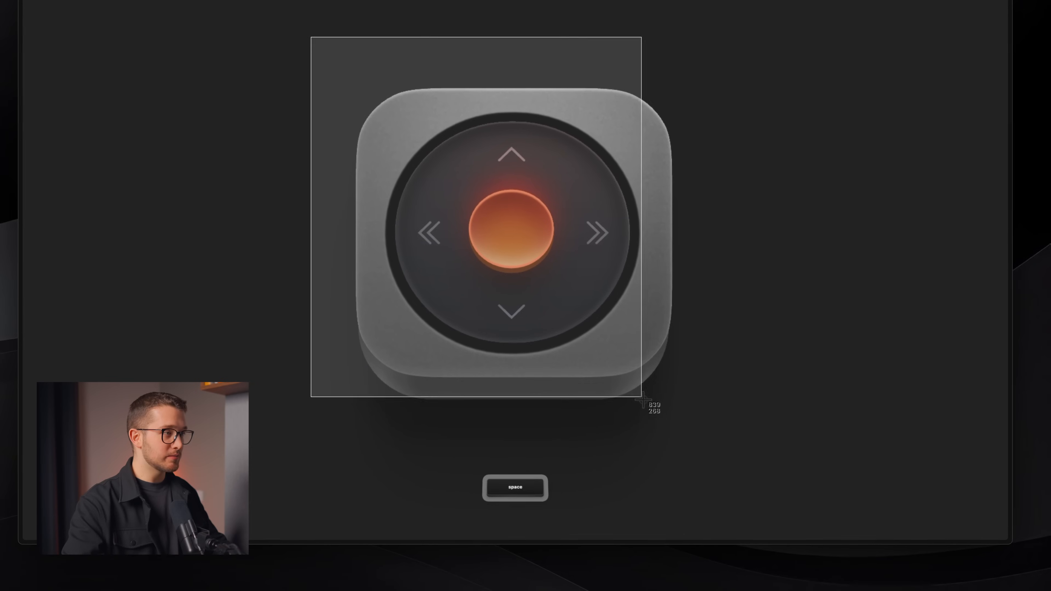
pyautogui.moveTo(642, 398); pyautogui.dragTo(697, 463)
# Switch to Framer and paste the joystick screenshot into the Desktop breakpoint of the Home page.
pyautogui.press('super+Tab')
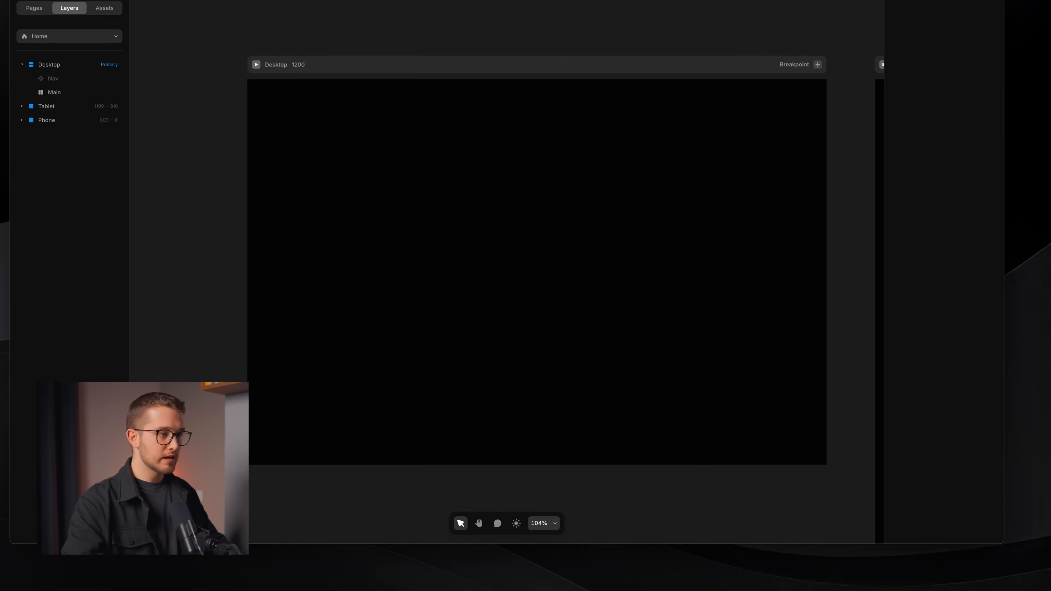
pyautogui.moveTo(1014, 520); pyautogui.dragTo(433, 273)
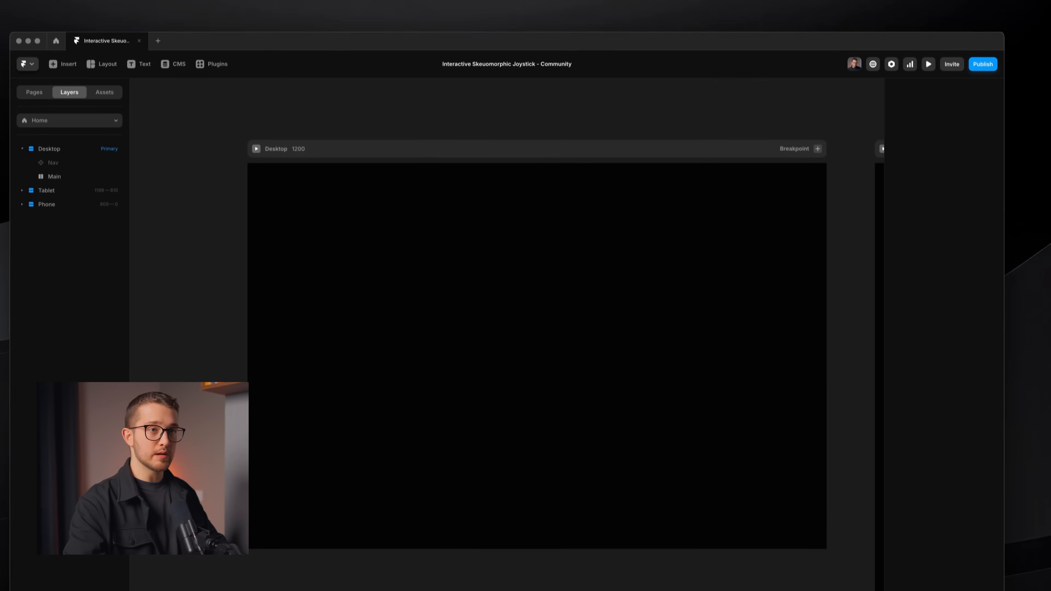
pyautogui.moveTo(1042, 414); pyautogui.dragTo(584, 354)
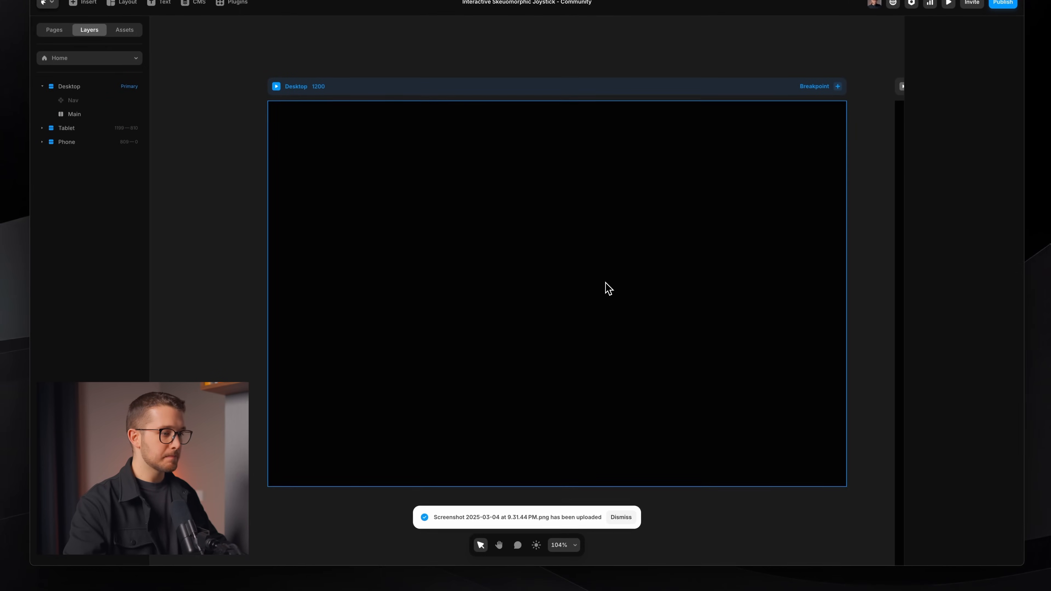
pyautogui.scroll(-3, 545, 350)
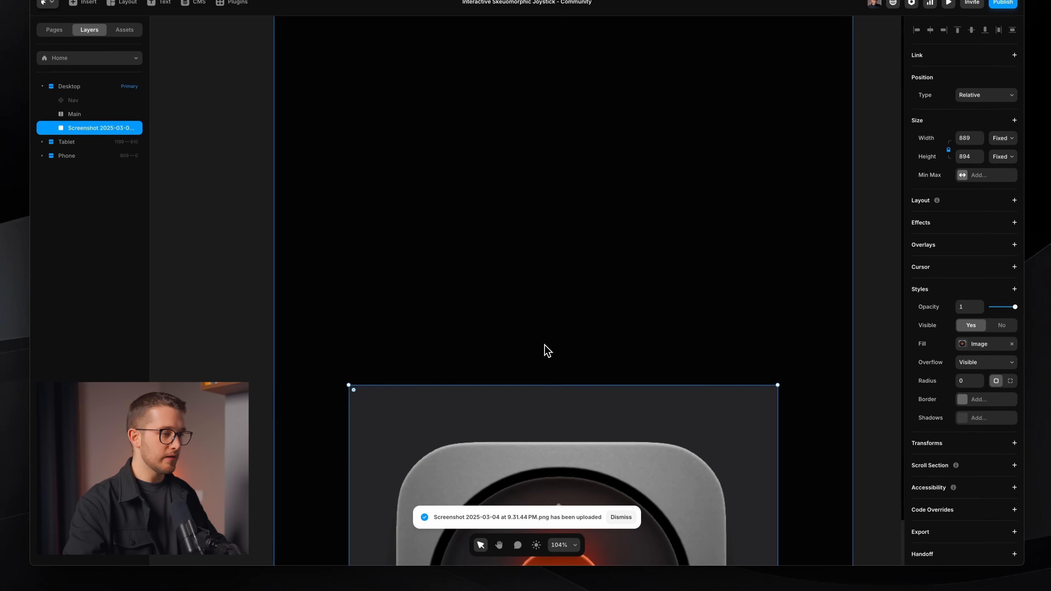
pyautogui.scroll(-5, 572, 426)
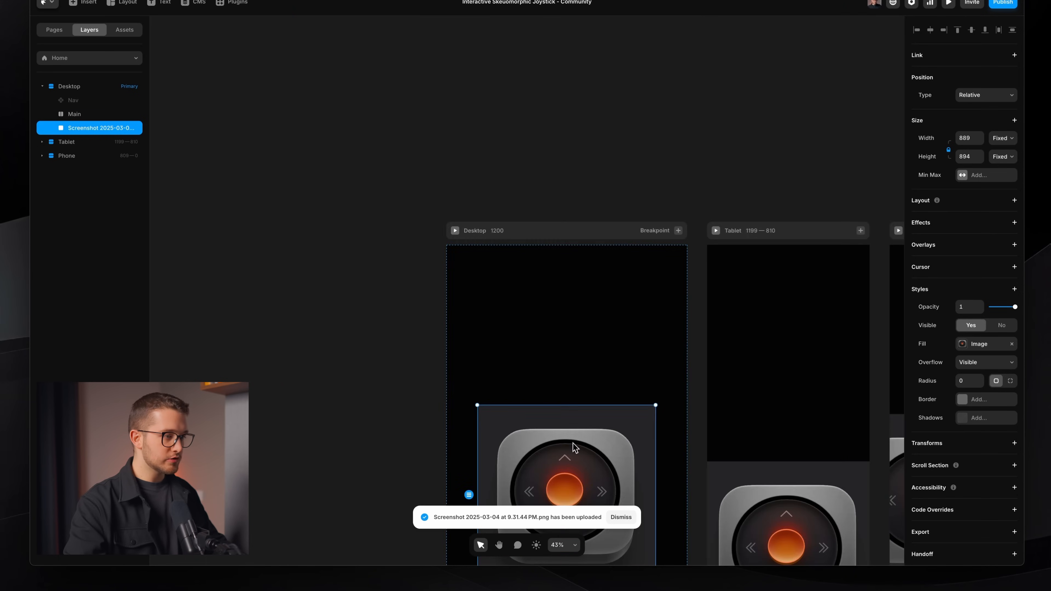
# Move the pasted screenshot out of the Desktop level and into the Main stack.
pyautogui.press('super+x')
pyautogui.click(579, 356)
pyautogui.press('super+v')
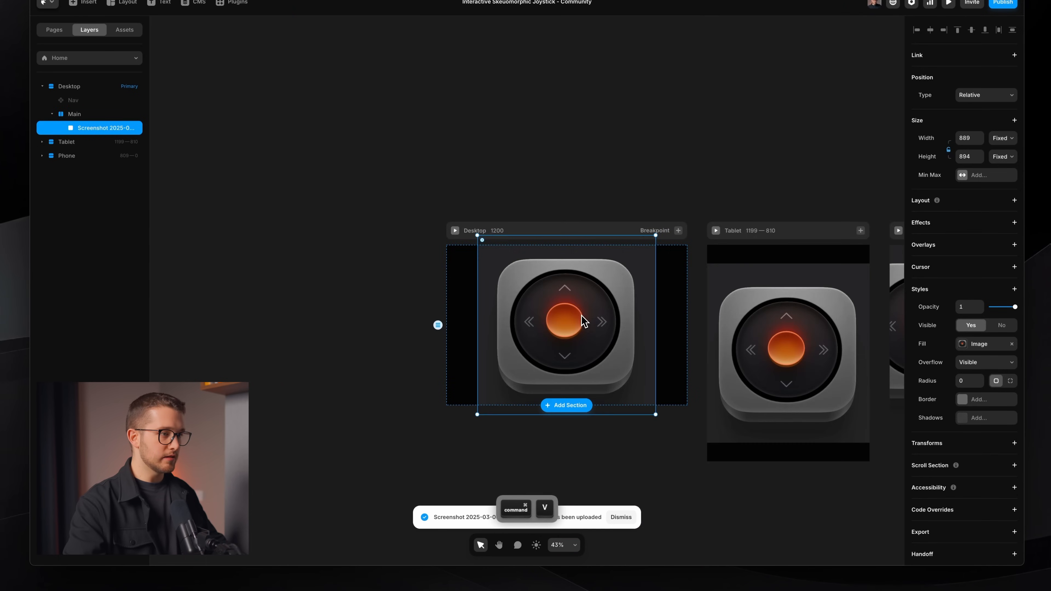
# Scale the screenshot down proportionally to about 383 by 385 so it fits all breakpoints.
pyautogui.moveTo(657, 327); pyautogui.dragTo(599, 327)
pyautogui.hscroll(3, 601, 330)
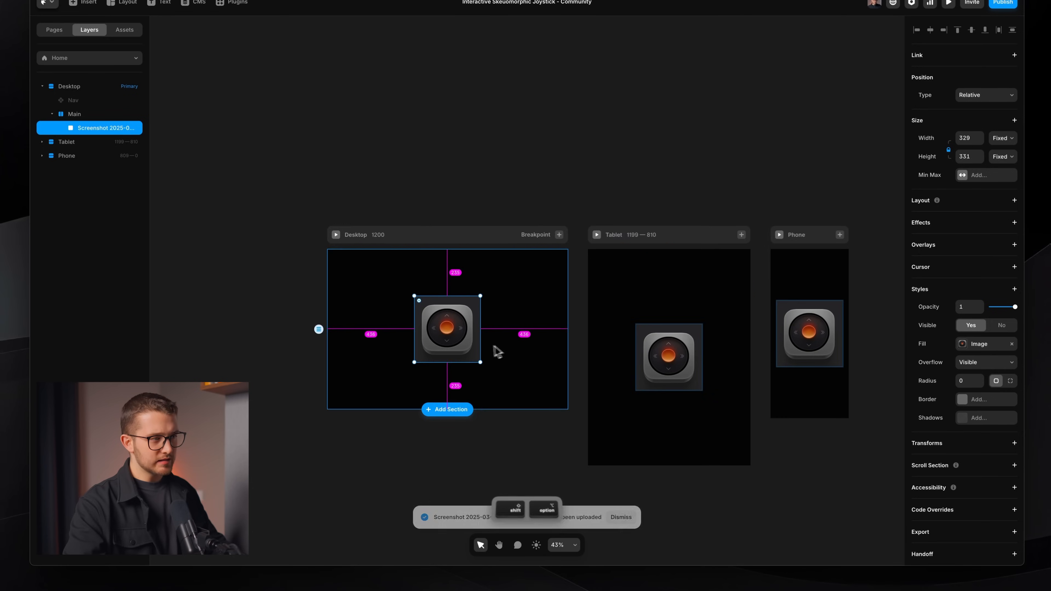
pyautogui.moveTo(480, 340); pyautogui.dragTo(485, 339)
pyautogui.hscroll(3, 486, 307)
pyautogui.scroll(-1, 486, 306)
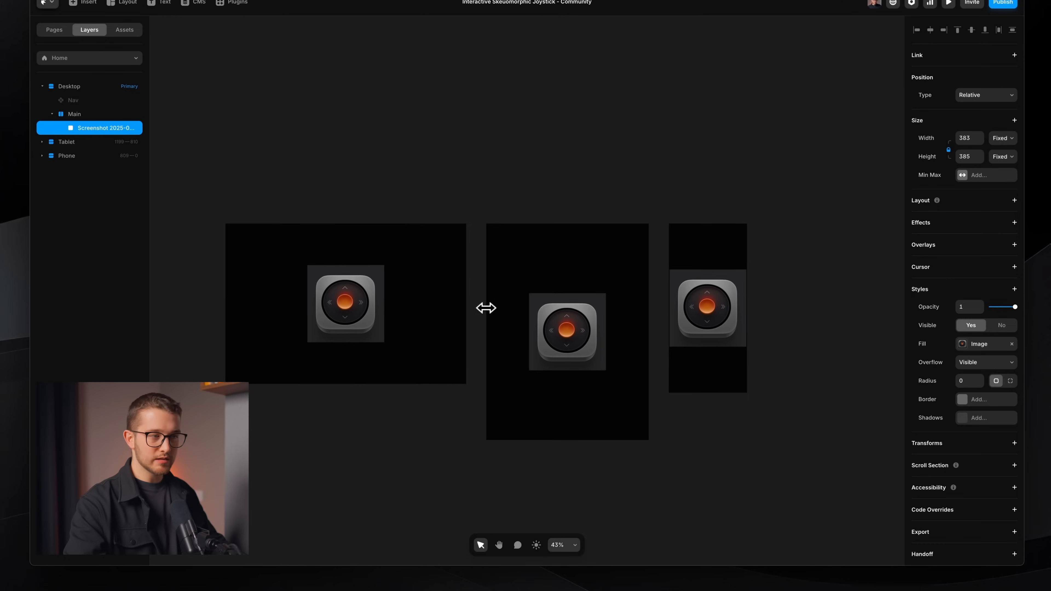
# Draw a frame beside the joystick screenshot inside Main and set its size to 400 by 400.
pyautogui.scroll(5, 593, 285)
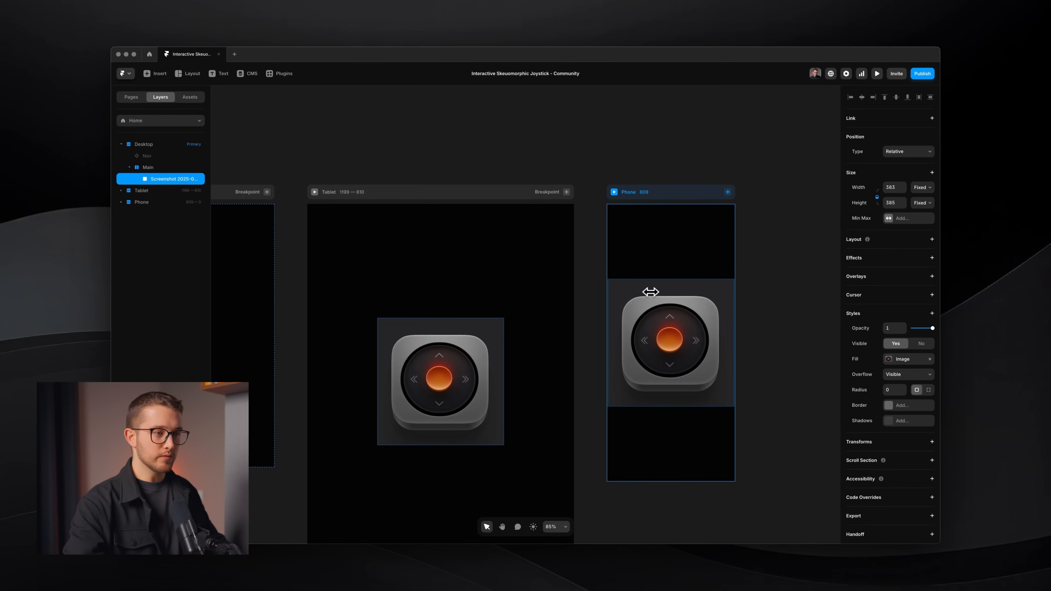
pyautogui.scroll(-5, 561, 349)
pyautogui.hscroll(-3, 626, 332)
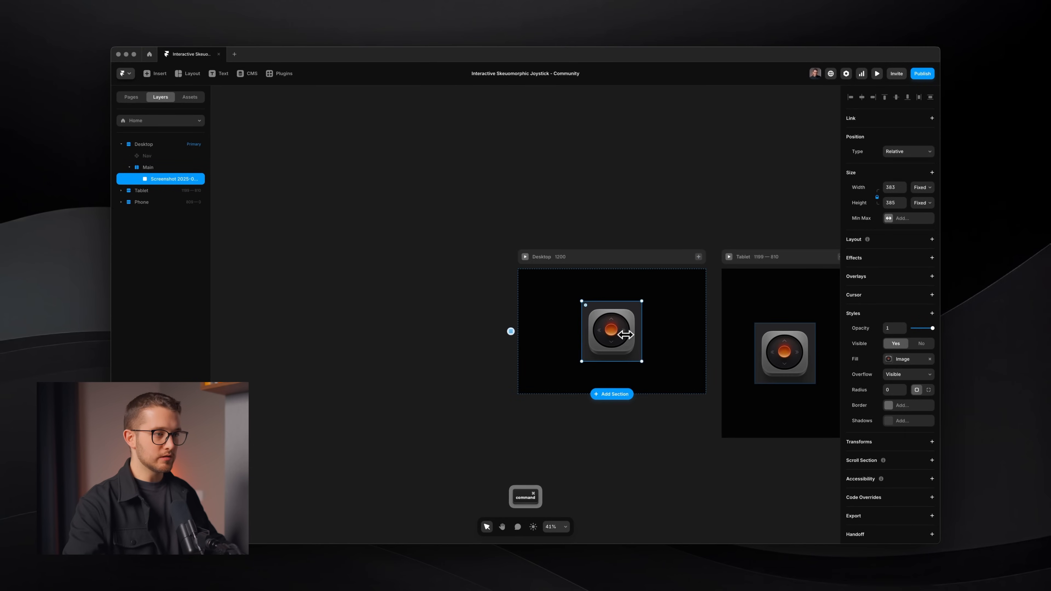
pyautogui.scroll(5, 625, 334)
pyautogui.hscroll(3, 584, 295)
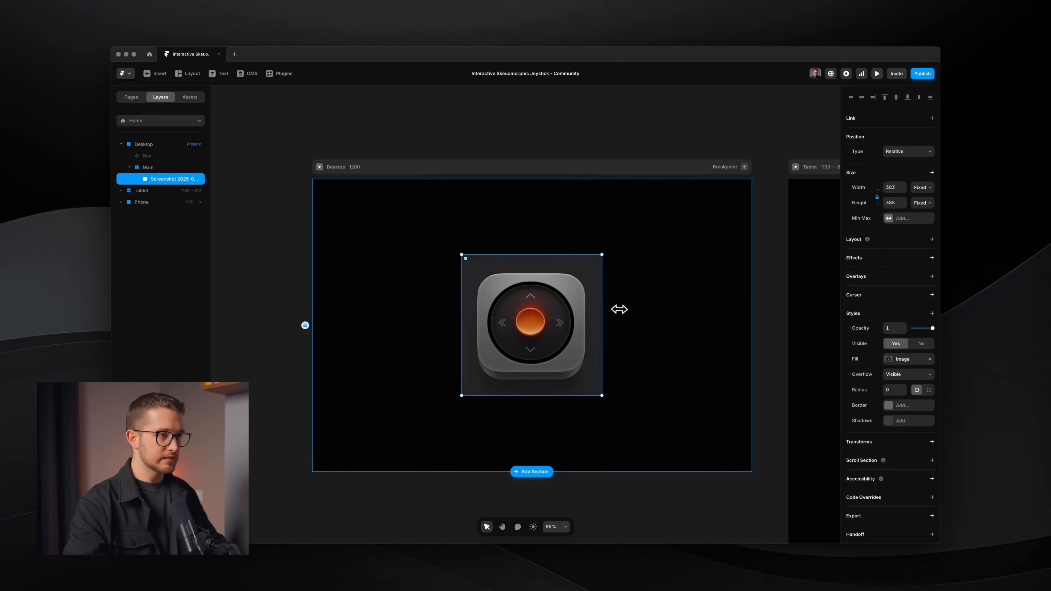
pyautogui.press('f')
pyautogui.moveTo(609, 258); pyautogui.dragTo(732, 414)
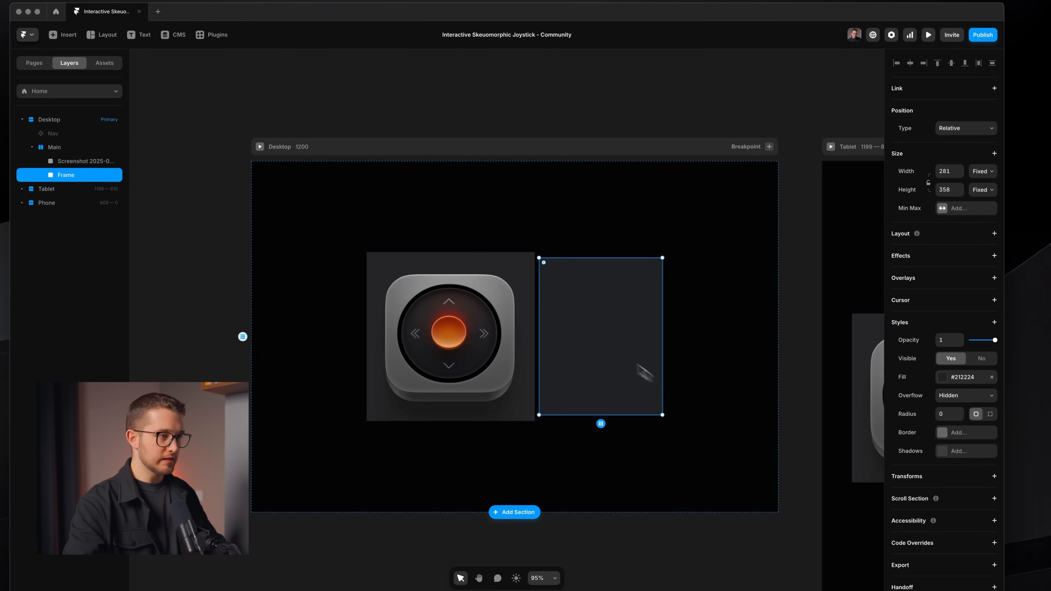
pyautogui.scroll(3, 612, 343)
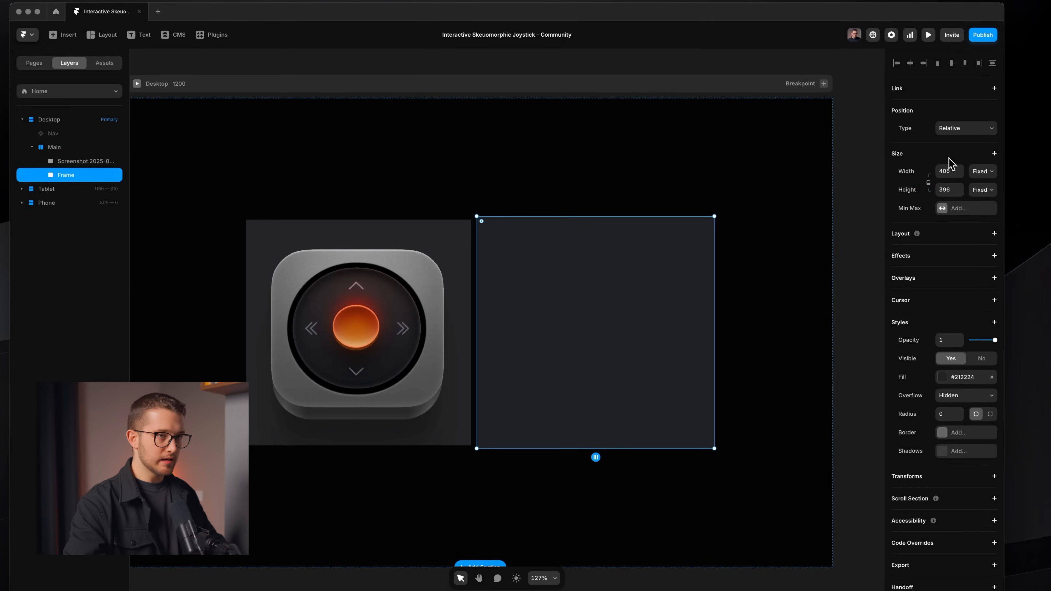
pyautogui.click(948, 190)
pyautogui.write('400')
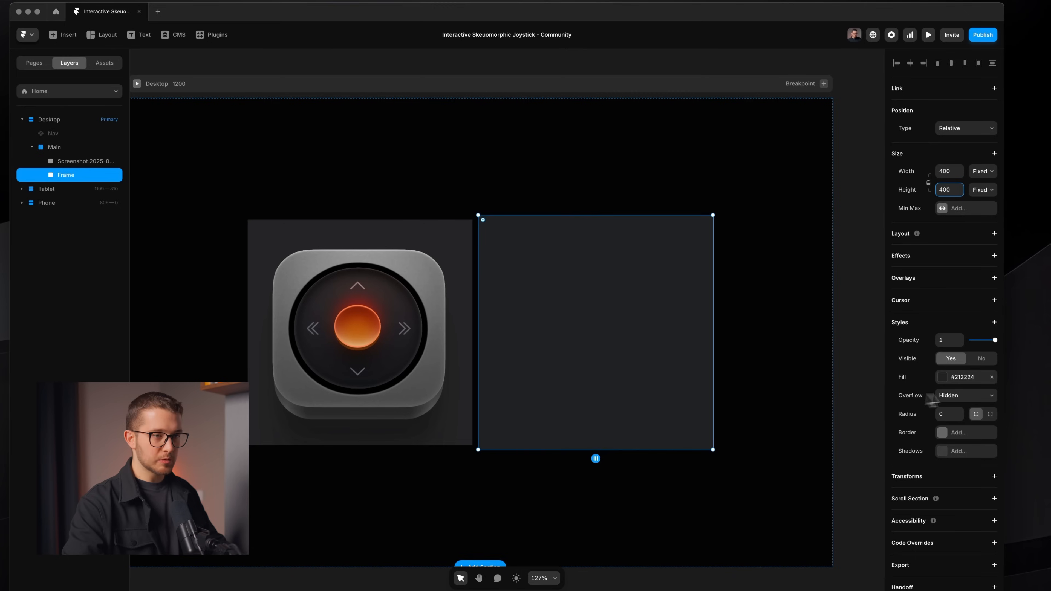
# Turn the new frame into an unfilled stack named Container and rename the screenshot layer as Inspo.
pyautogui.click(991, 376)
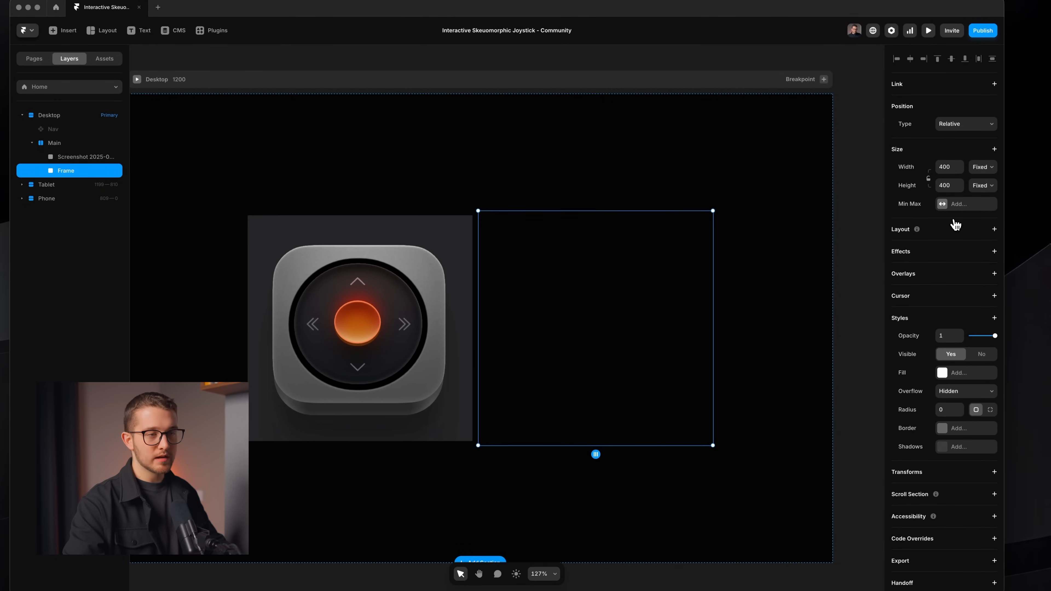
pyautogui.click(993, 229)
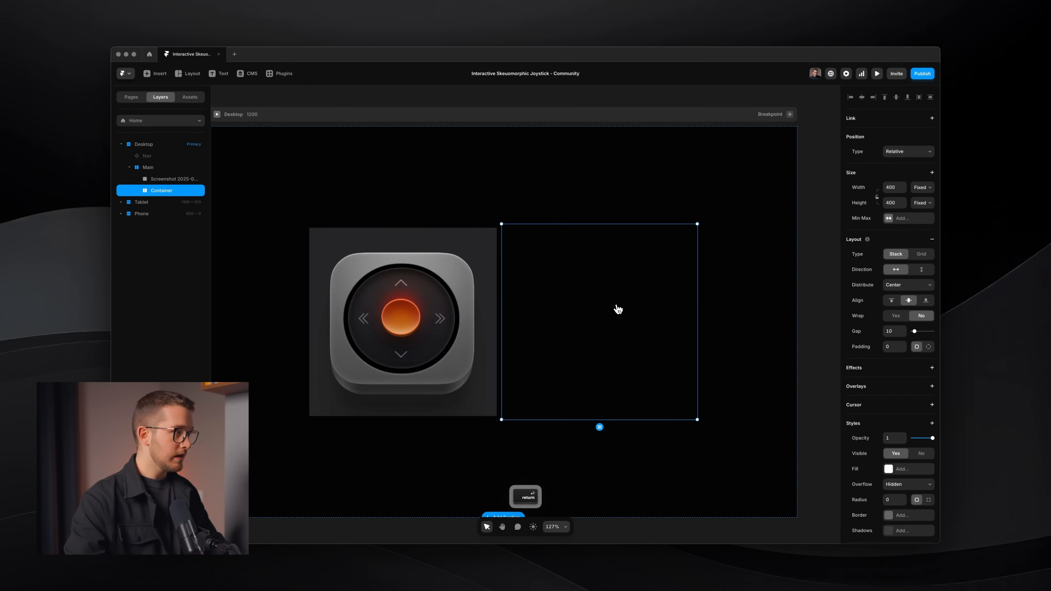
pyautogui.click(402, 291)
pyautogui.press('super+r')
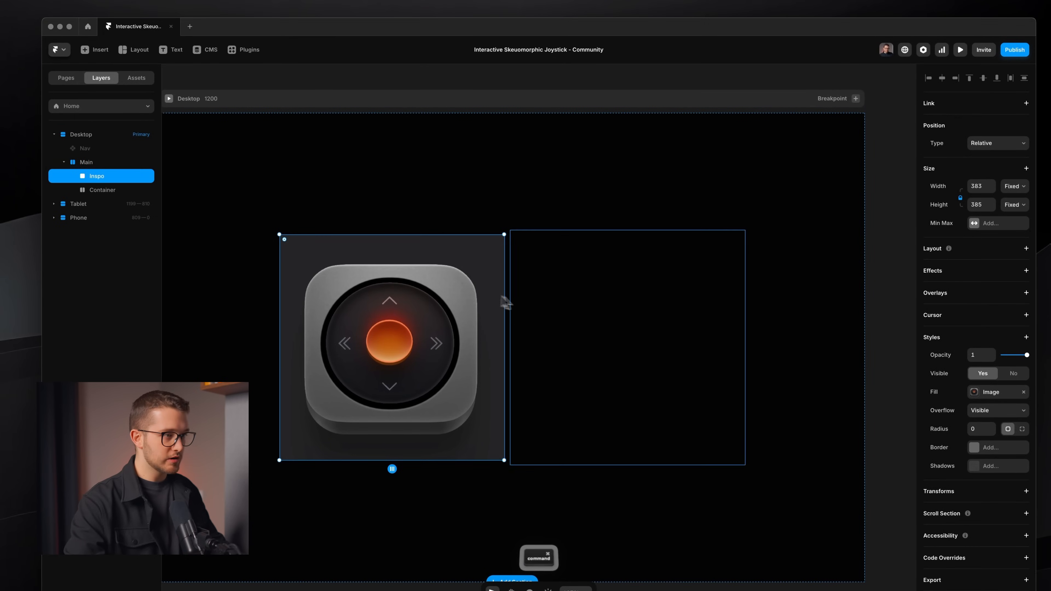
# Measure the reference joystick's front face and its lower side using the screenshot selection.
pyautogui.keyDown('super'); pyautogui.click(605, 307); pyautogui.keyUp('super')
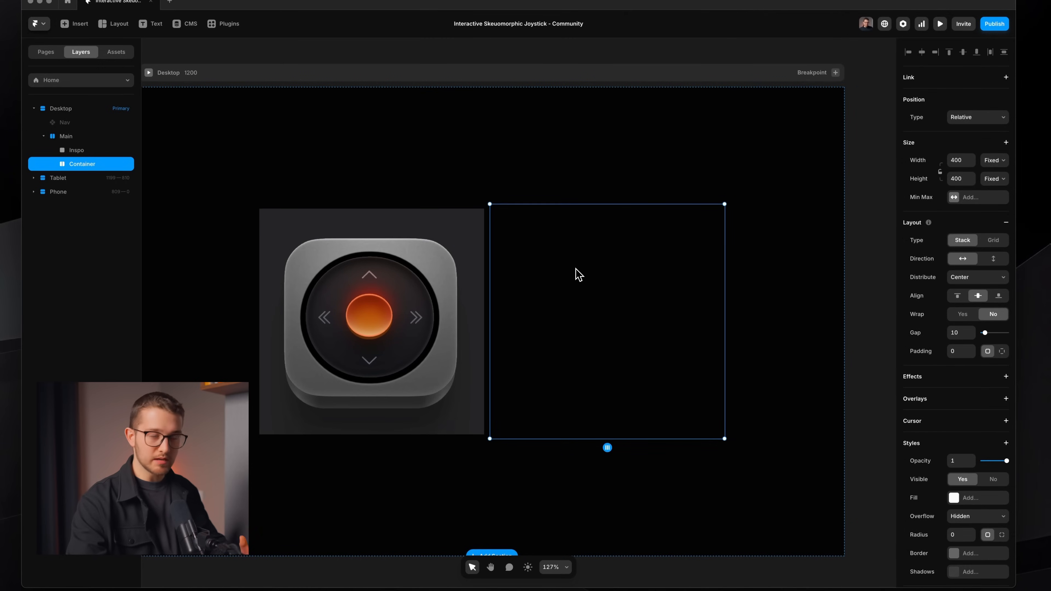
pyautogui.scroll(3, 578, 274)
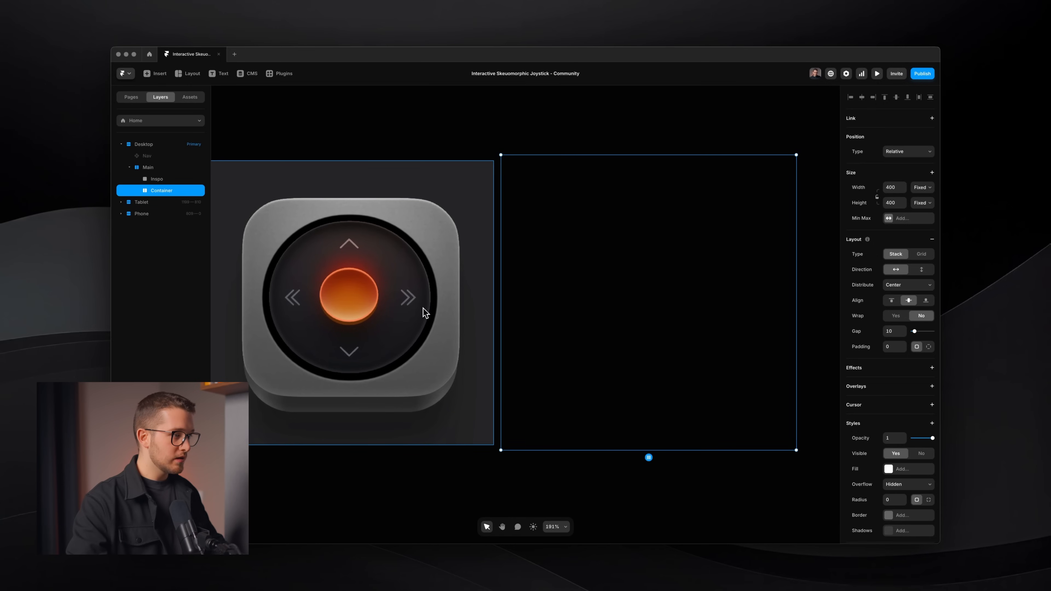
pyautogui.press('super+shift+4')
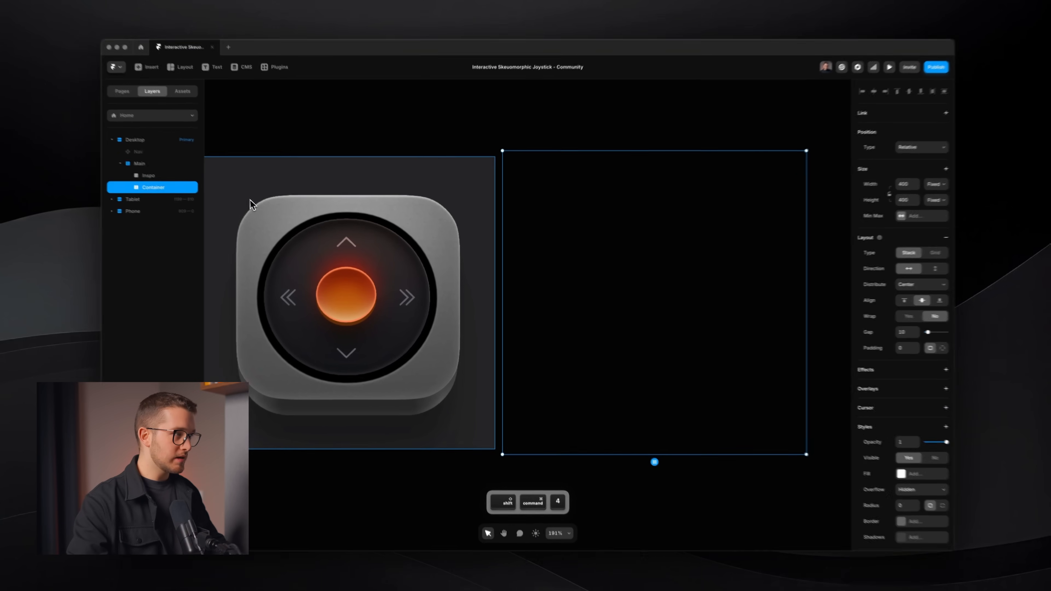
pyautogui.moveTo(242, 197); pyautogui.dragTo(450, 397)
pyautogui.moveTo(452, 413)
pyautogui.mouseDown()
pyautogui.moveTo(441, 412)
pyautogui.moveTo(459, 397)
pyautogui.mouseUp()
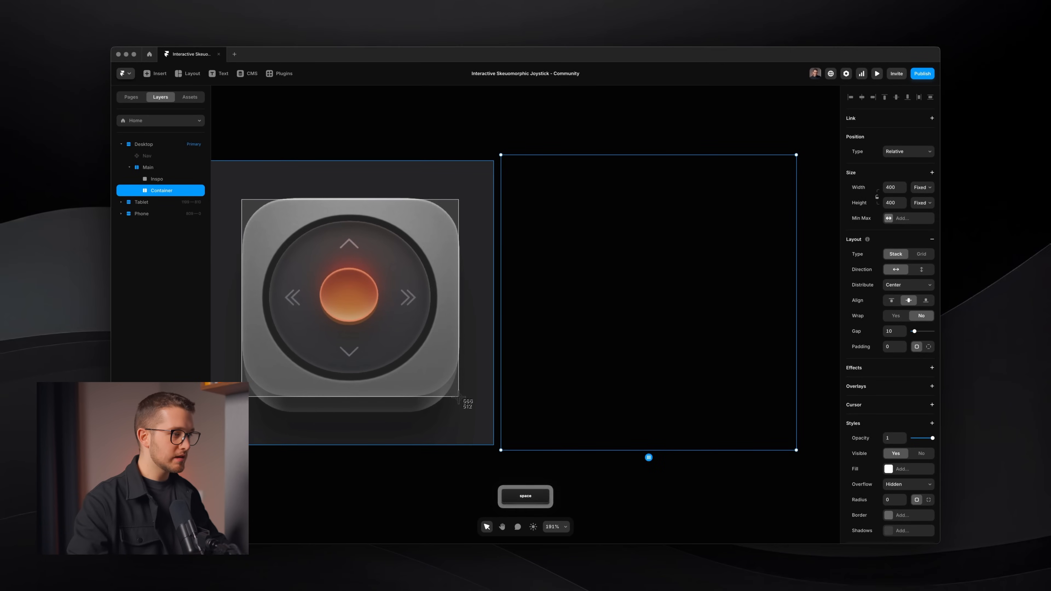
pyautogui.press('Escape')
pyautogui.press('shift+super+4')
pyautogui.moveTo(327, 403); pyautogui.dragTo(280, 391)
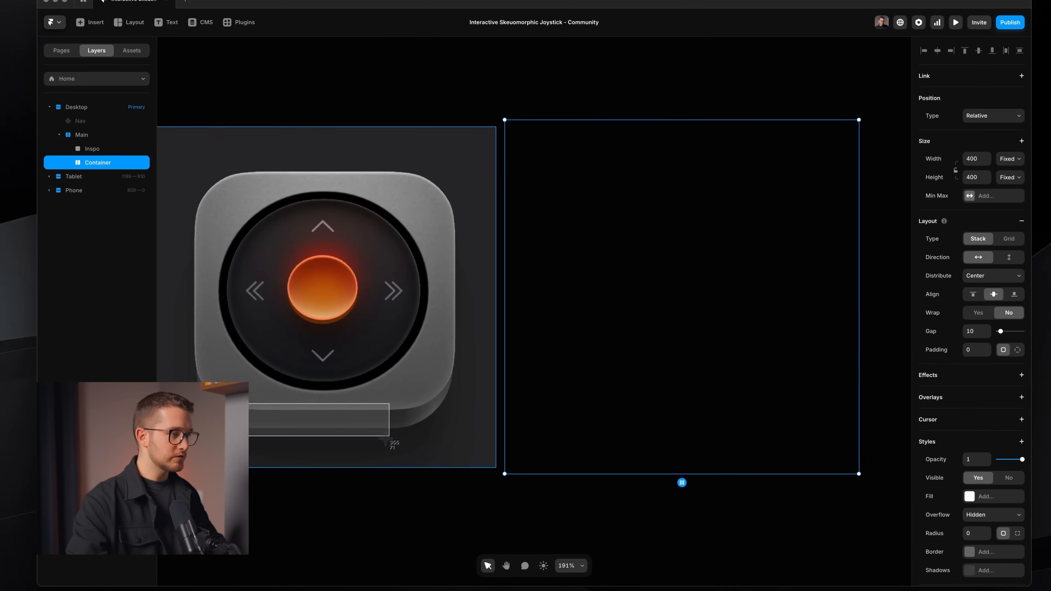
pyautogui.press('Escape')
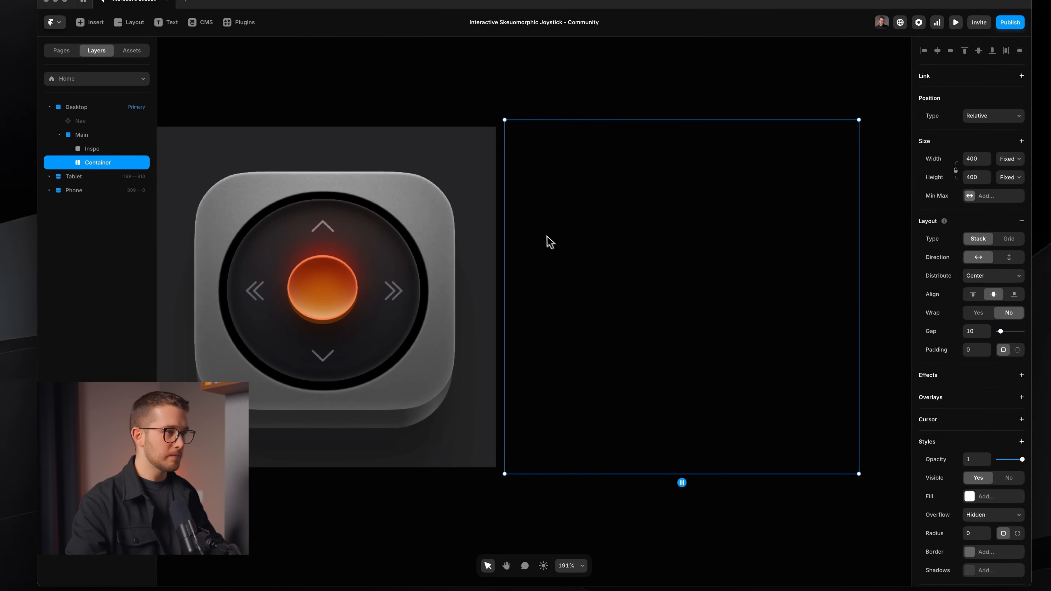
# Add a frame inside Container, matching the reference joystick's front face, with a height of about 269.
pyautogui.press('Escape')
pyautogui.moveTo(197, 180)
pyautogui.mouseDown()
pyautogui.moveTo(378, 360)
pyautogui.moveTo(462, 427)
pyautogui.moveTo(459, 398)
pyautogui.mouseUp()
pyautogui.press('space')
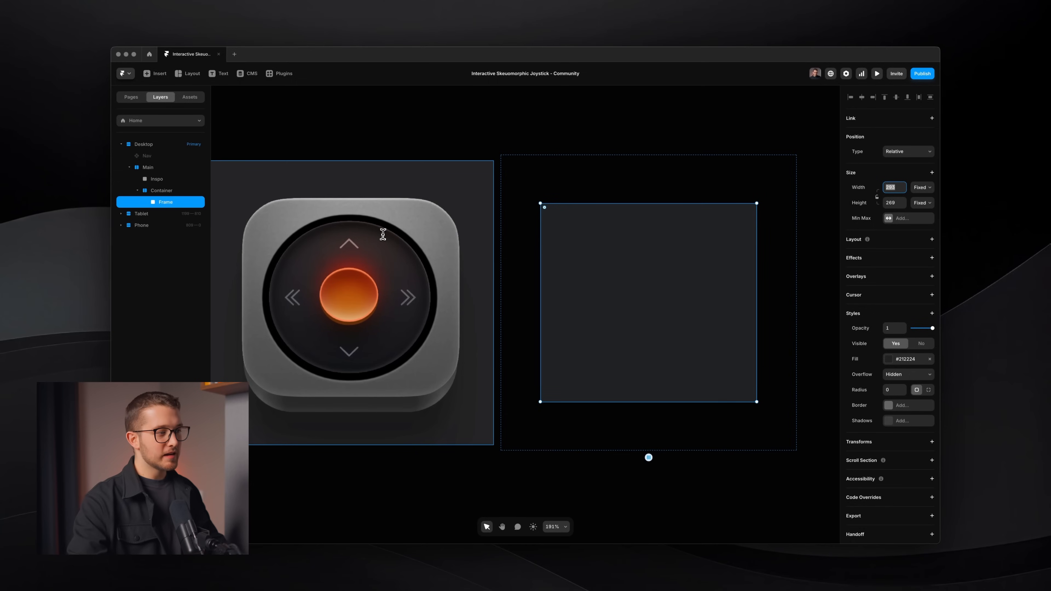
# Measure the reference joystick's front face and full body including its lower side, using the screenshot selection and a temporary frame.
pyautogui.press('shift+super+4')
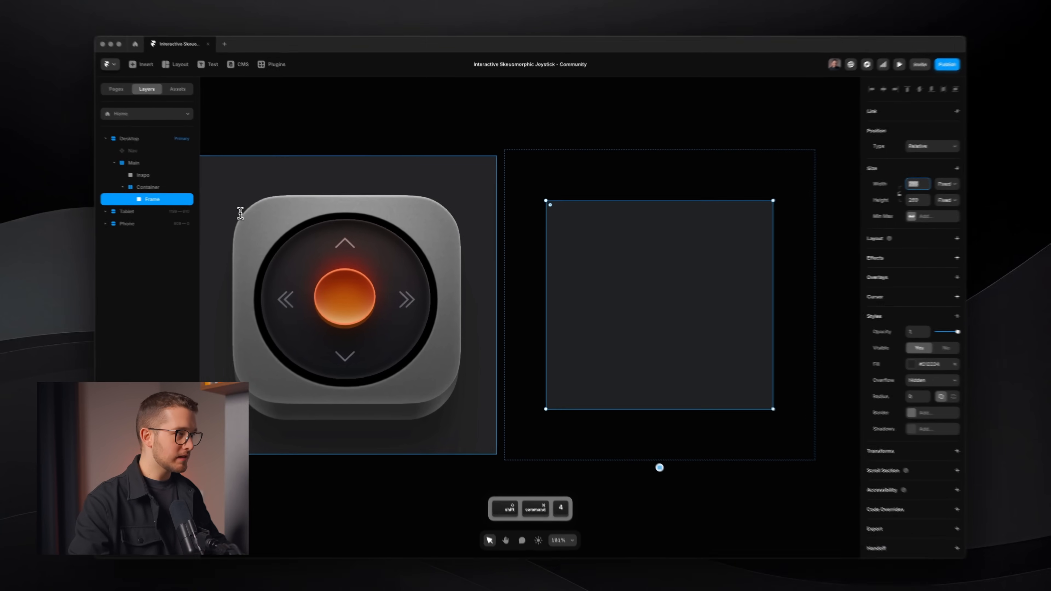
pyautogui.moveTo(232, 197); pyautogui.dragTo(357, 340)
pyautogui.press('space')
pyautogui.press('f')
pyautogui.moveTo(235, 198)
pyautogui.mouseDown()
pyautogui.moveTo(369, 351)
pyautogui.moveTo(357, 368)
pyautogui.moveTo(419, 448)
pyautogui.moveTo(465, 441)
pyautogui.mouseUp()
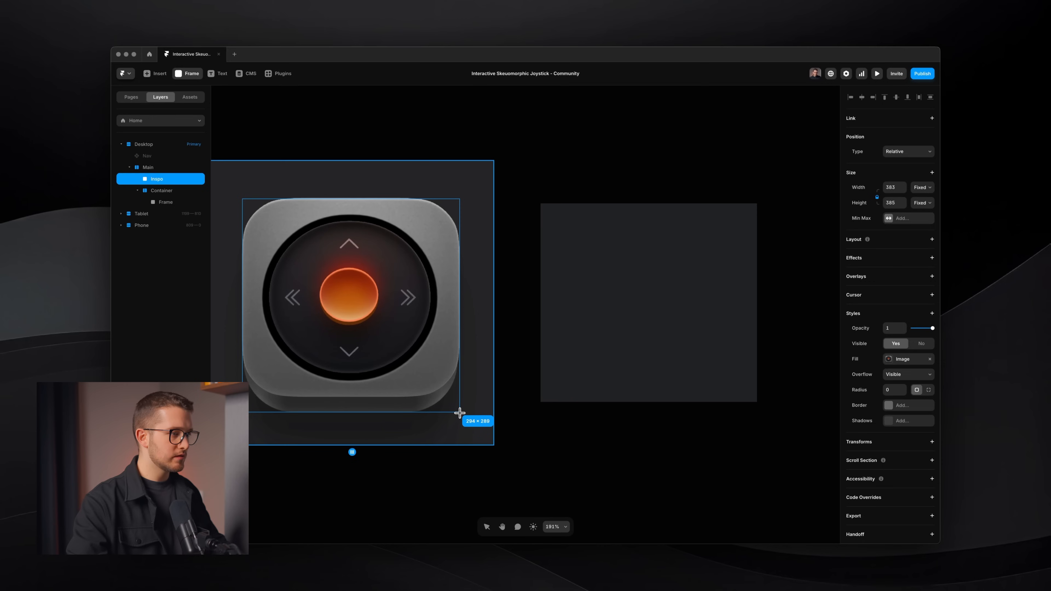
pyautogui.moveTo(459, 409); pyautogui.dragTo(460, 398)
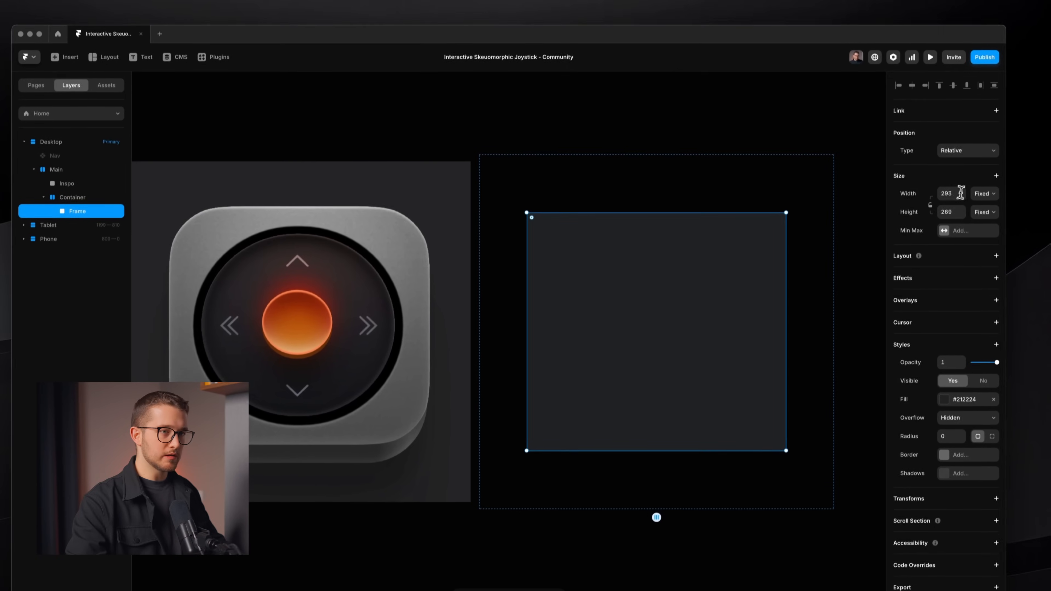
# Set the frame inside Container to 290 by 290 and rename it as Joystick.
pyautogui.click(960, 193)
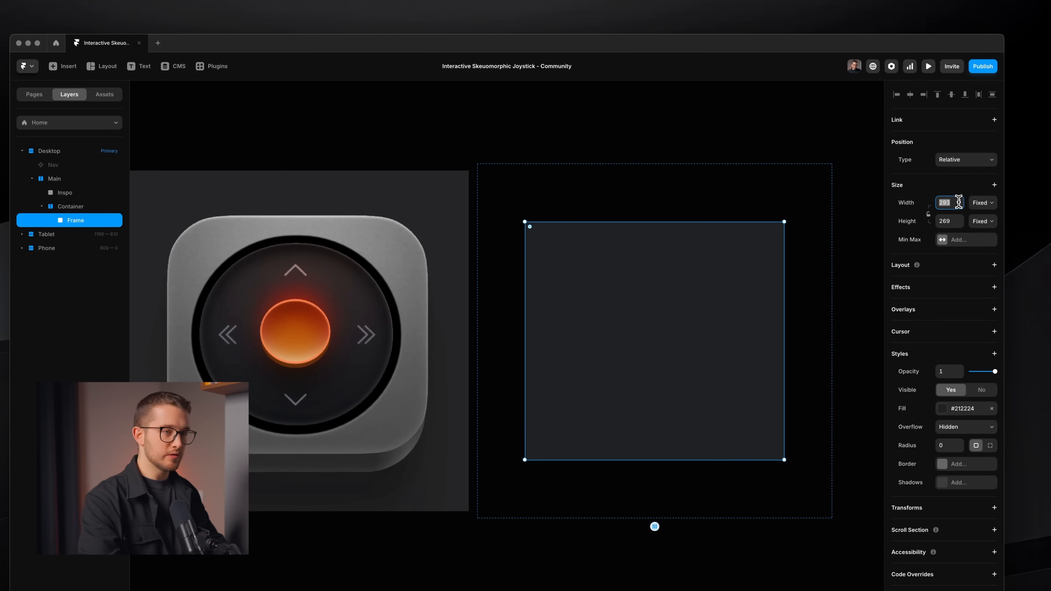
pyautogui.press('Return')
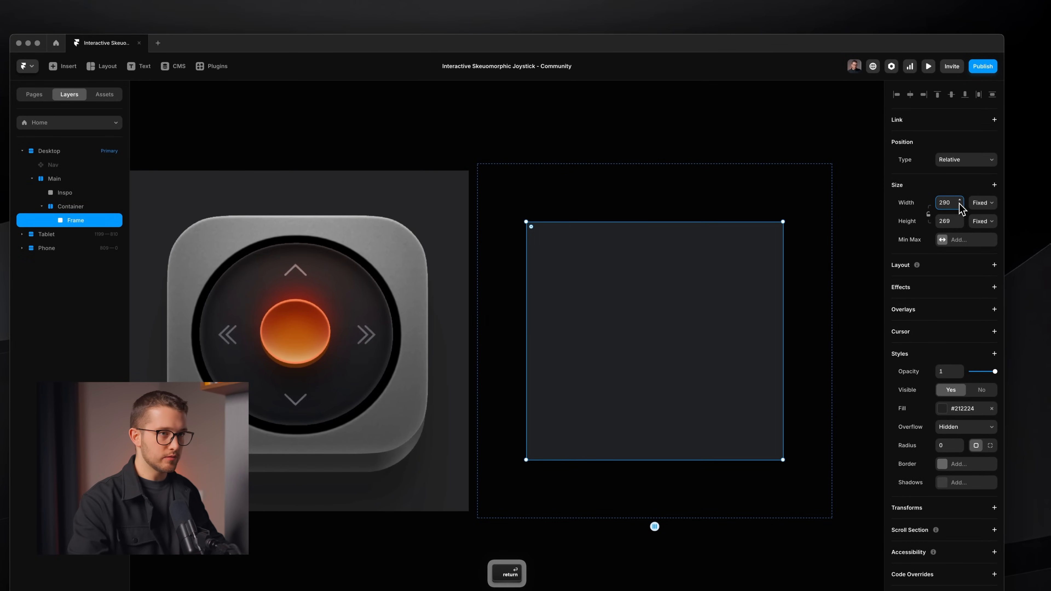
pyautogui.click(953, 218)
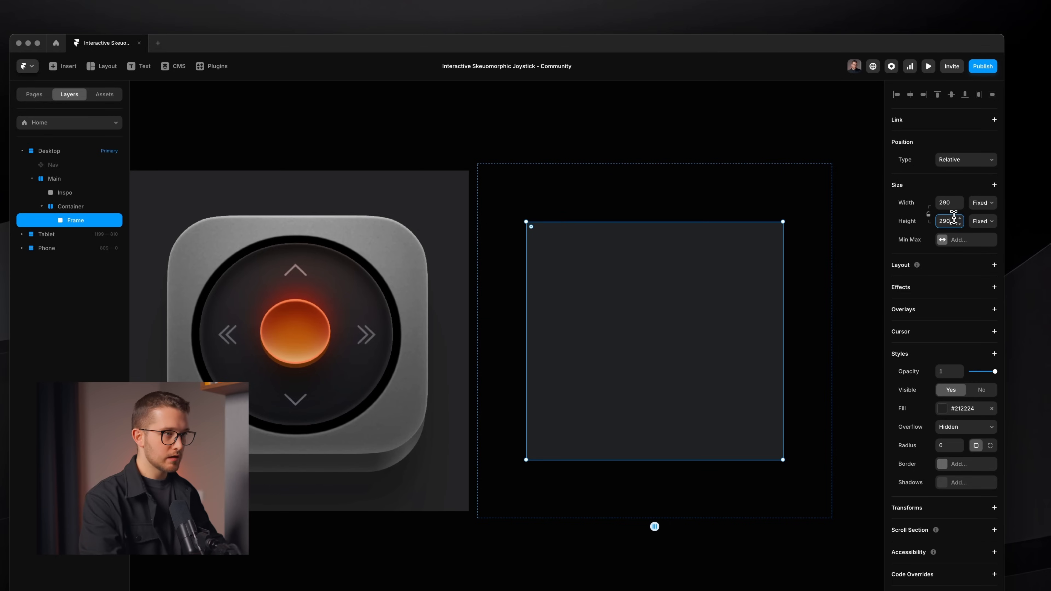
pyautogui.press('Return')
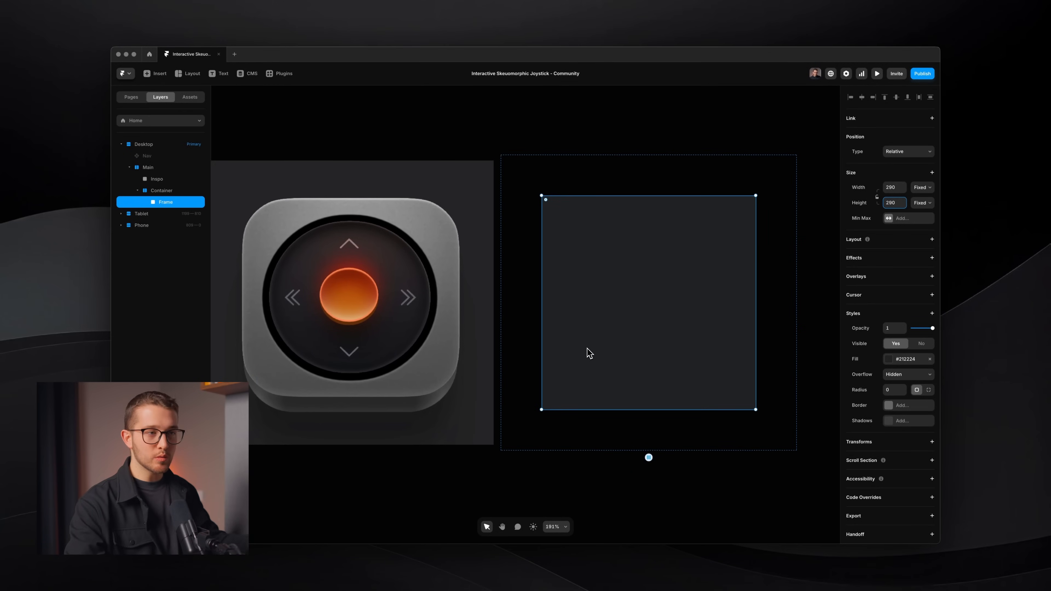
pyautogui.press('super+r')
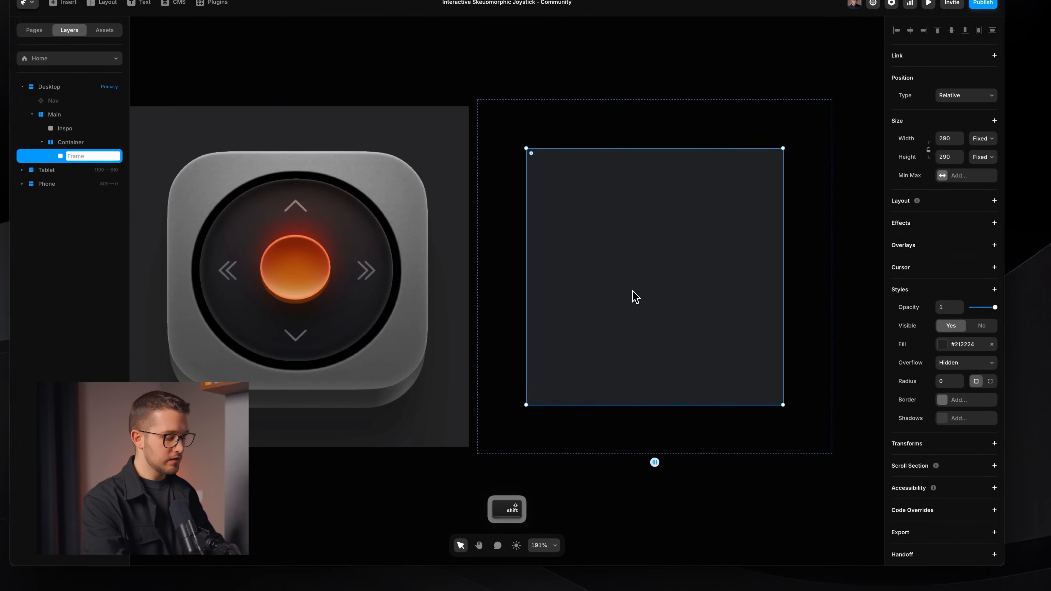
pyautogui.write('Joystick')
pyautogui.press('Return')
# Remove the Joystick frame's fill and set its overflow to Visible.
pyautogui.click(991, 343)
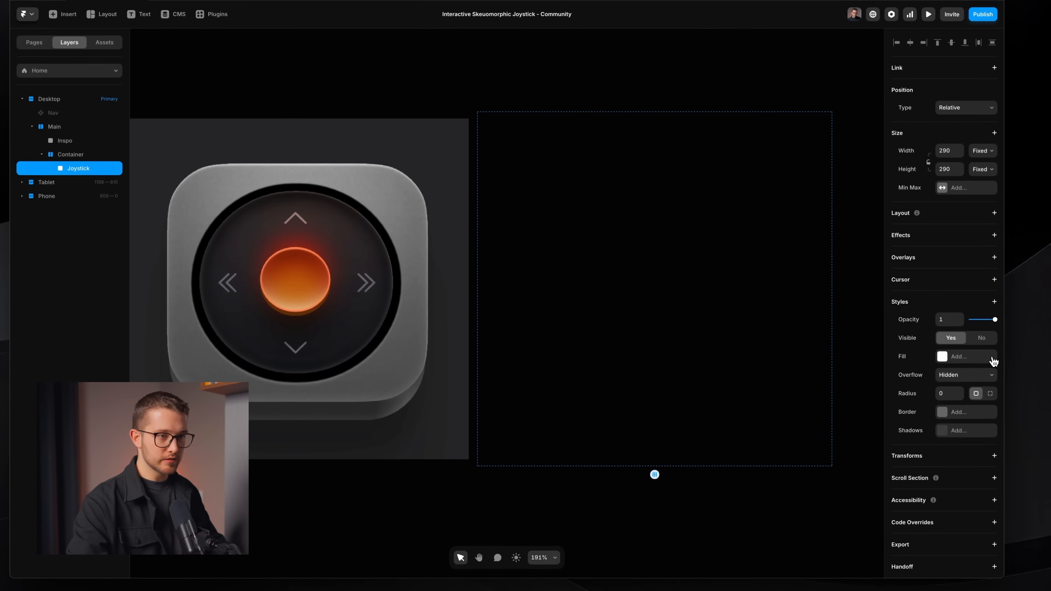
pyautogui.click(961, 364)
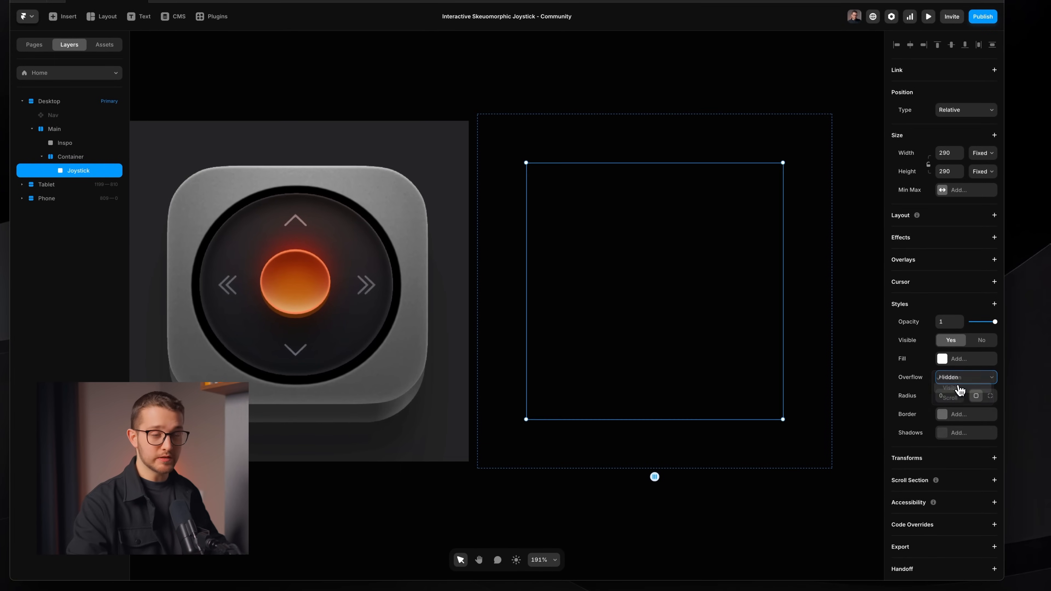
pyautogui.click(945, 378)
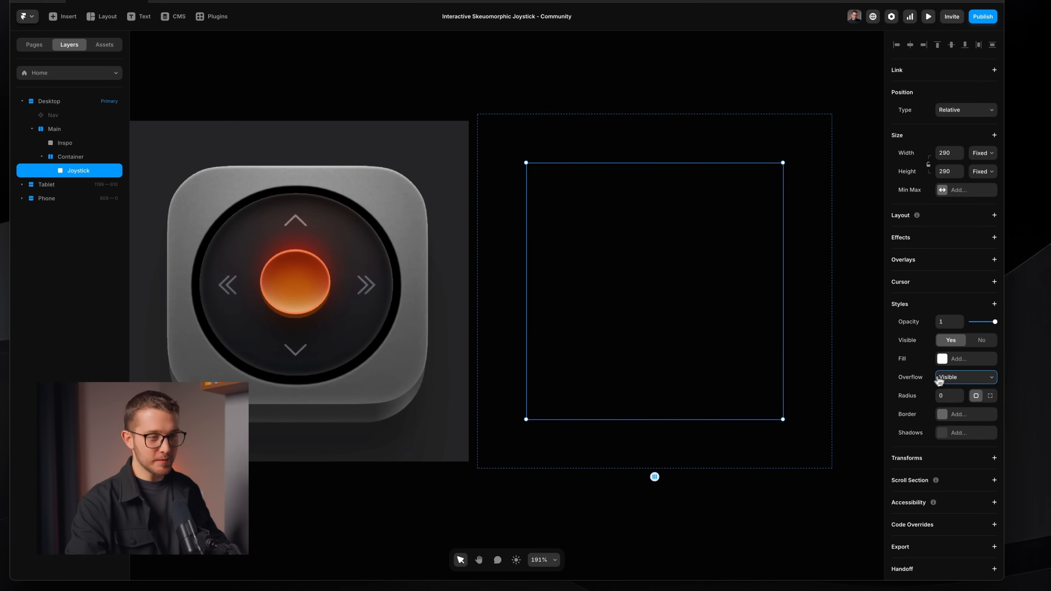
pyautogui.click(942, 378)
pyautogui.click(947, 378)
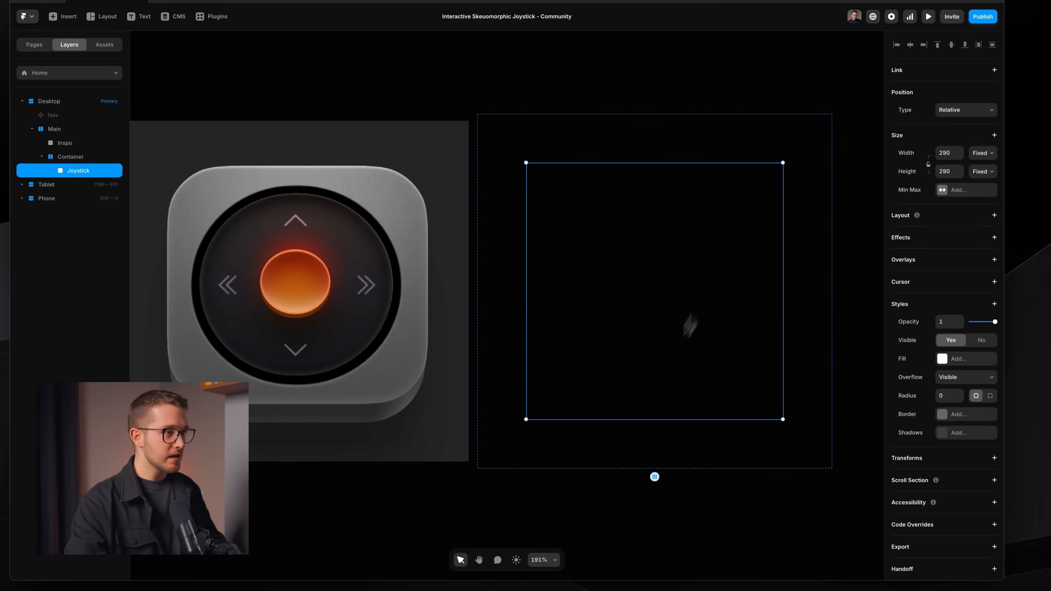
# Draw a frame of about 293 by 269 over the reference joystick's front face and move it inside Joystick.
pyautogui.press('f')
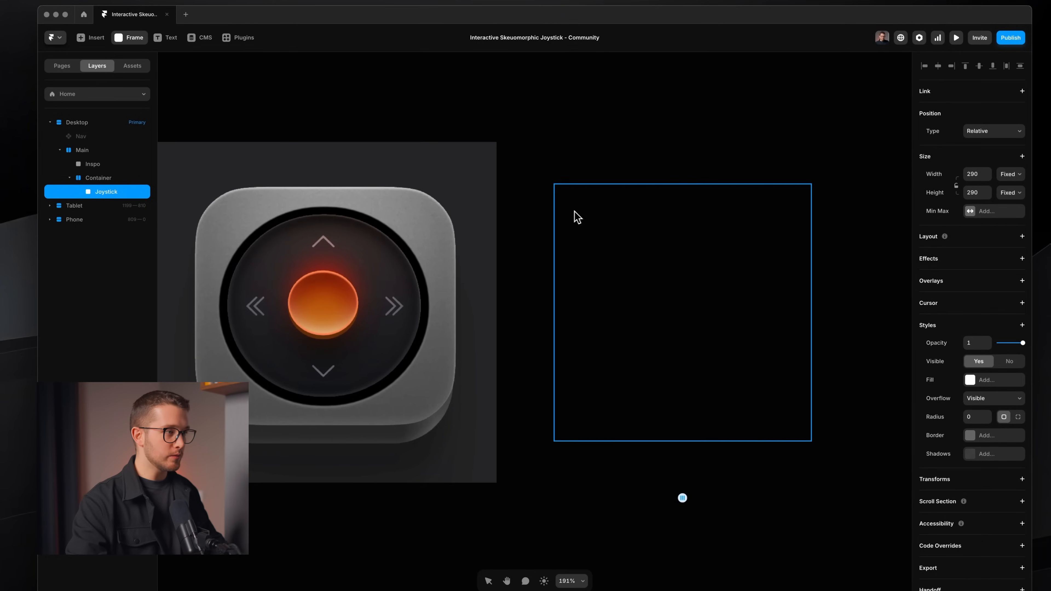
pyautogui.moveTo(197, 193)
pyautogui.mouseDown()
pyautogui.moveTo(344, 348)
pyautogui.moveTo(375, 355)
pyautogui.moveTo(465, 422)
pyautogui.mouseUp()
pyautogui.press('space')
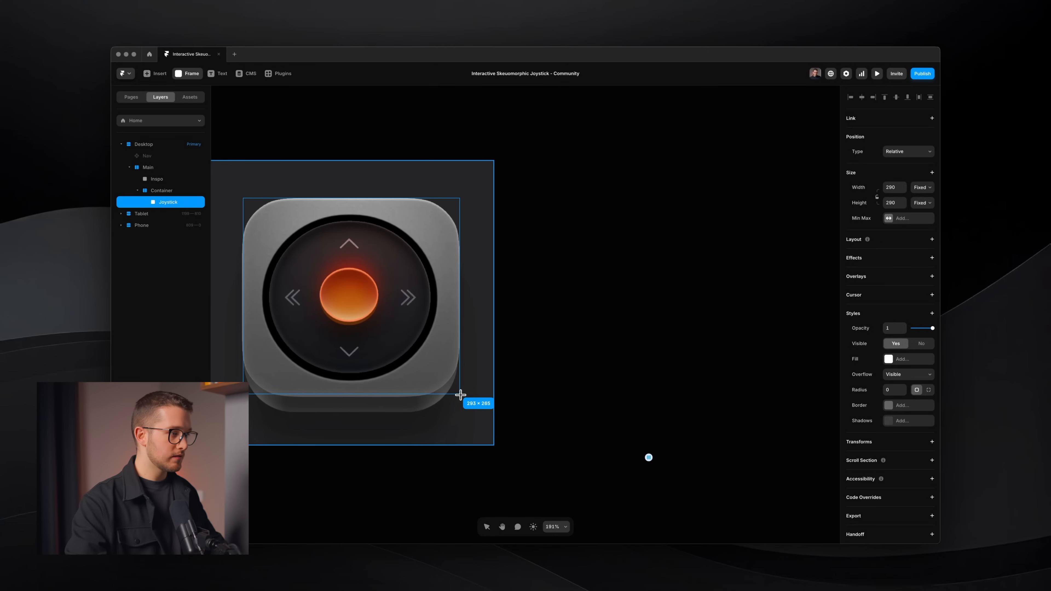
pyautogui.moveTo(460, 397); pyautogui.dragTo(460, 396)
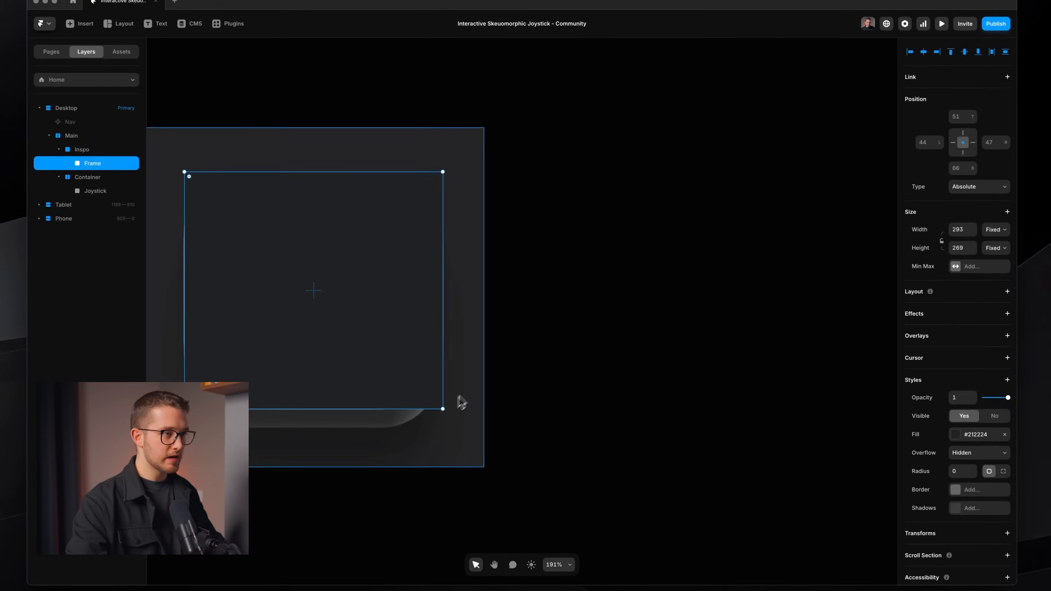
pyautogui.press('BackSpace')
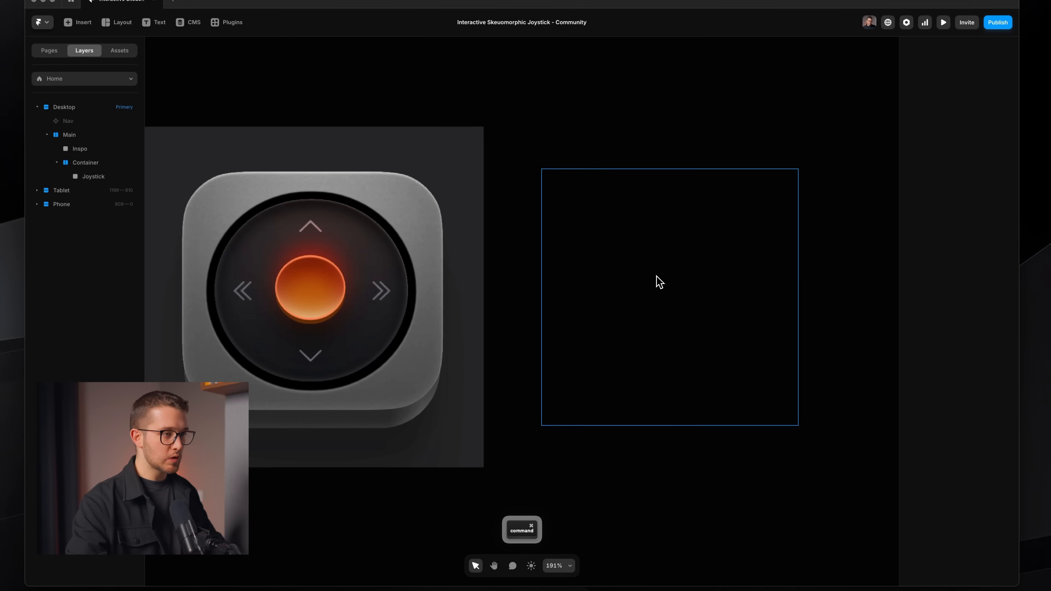
pyautogui.keyDown('super'); pyautogui.click(659, 282); pyautogui.keyUp('super')
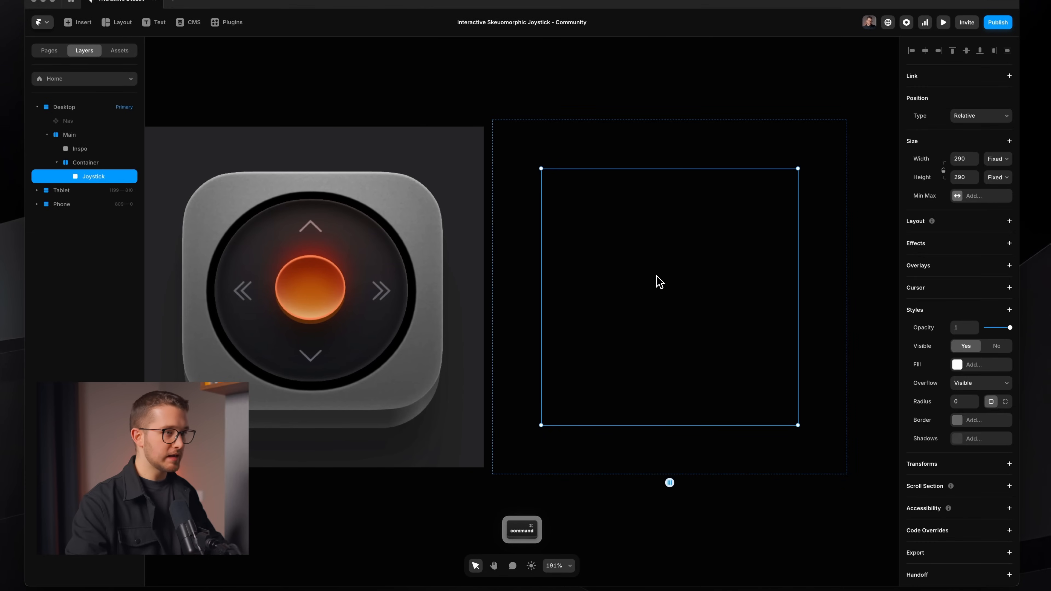
pyautogui.press('super+v')
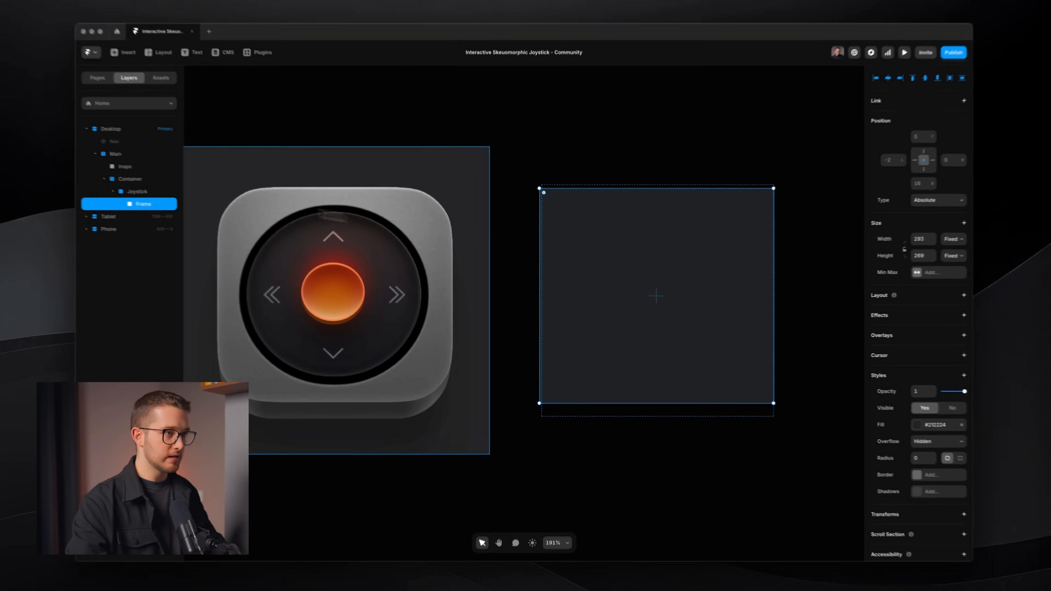
# Pin the frame inside Joystick to its parent with top, left and right offsets of 0.
pyautogui.hscroll(3, 660, 308)
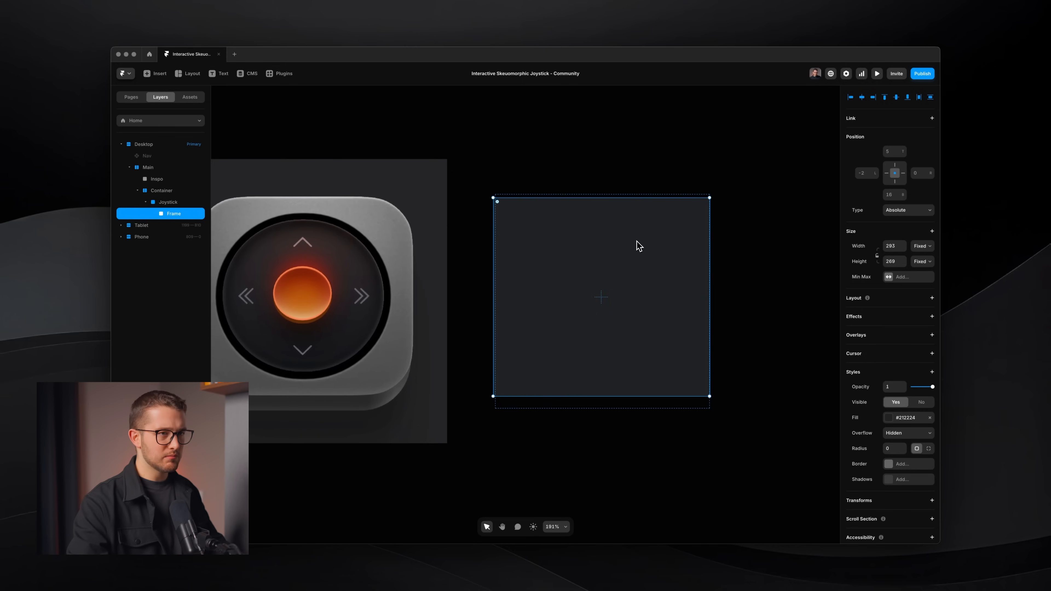
pyautogui.moveTo(623, 258); pyautogui.dragTo(625, 258)
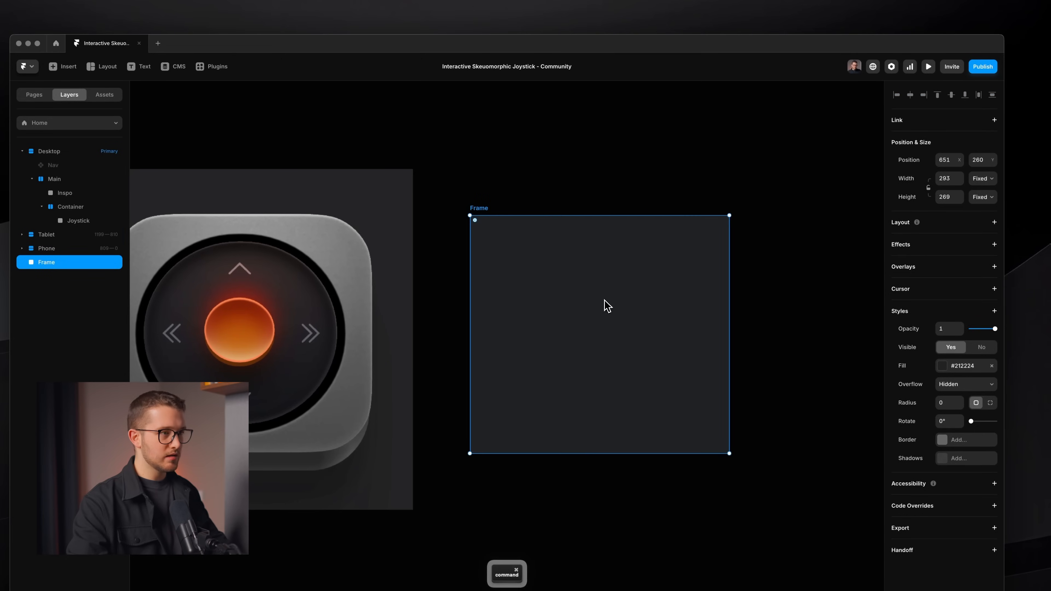
pyautogui.press('super+z')
pyautogui.click(948, 160)
pyautogui.write('0')
pyautogui.click(915, 186)
pyautogui.write('0')
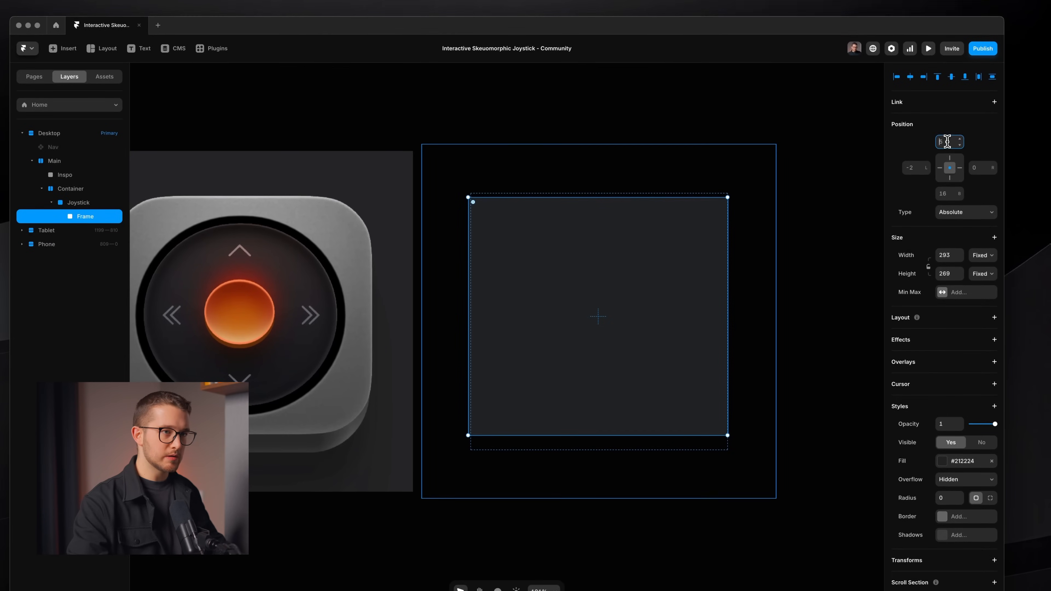
pyautogui.click(971, 167)
pyautogui.write('0')
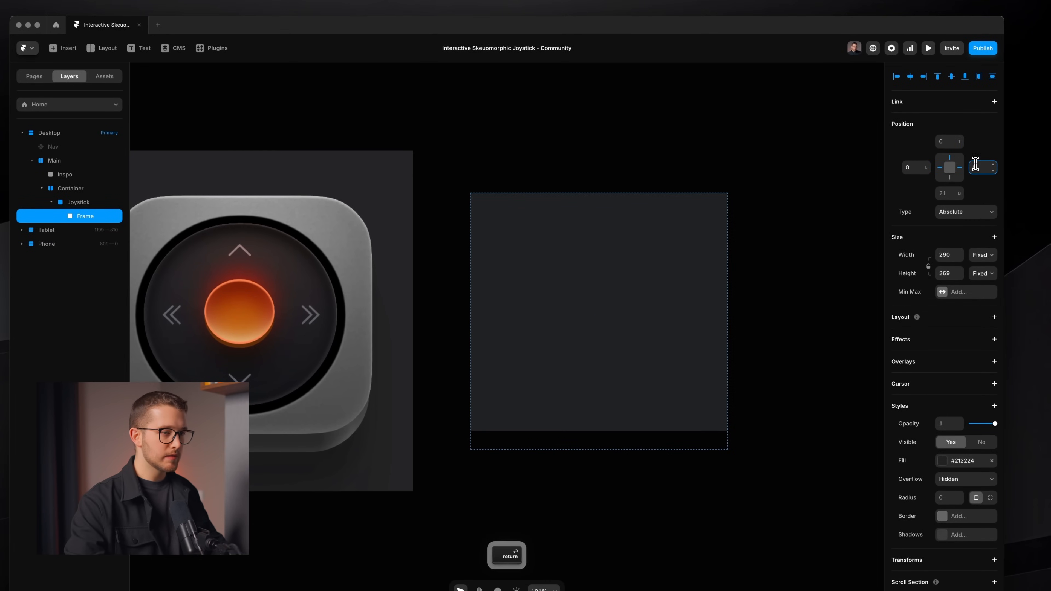
# Measure the reference joystick's lower side and compare it with the gap below the new frame inside Joystick.
pyautogui.press('shift+super+4')
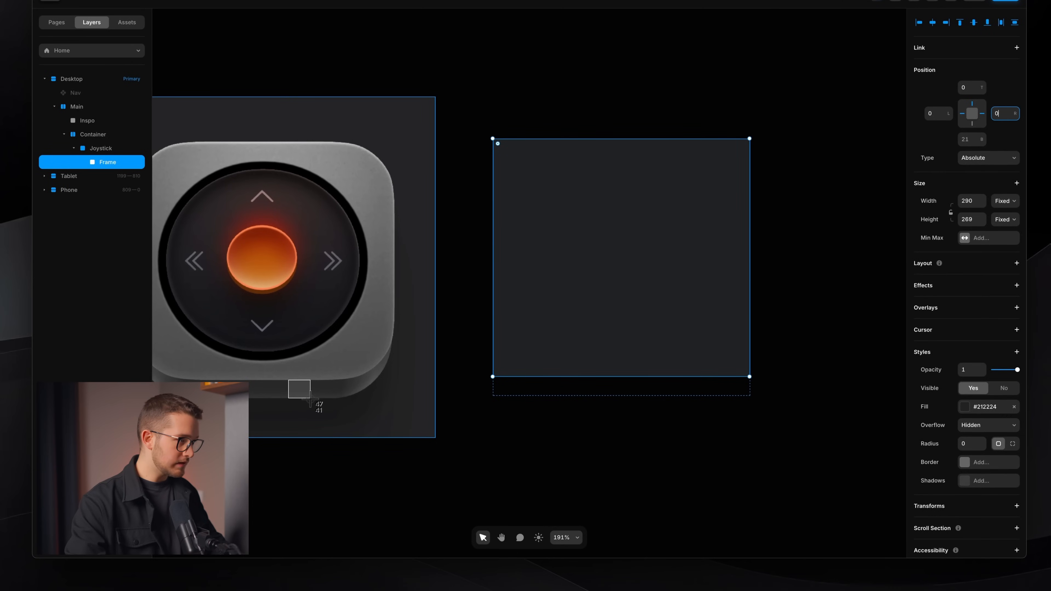
pyautogui.press('space')
pyautogui.moveTo(310, 399); pyautogui.dragTo(552, 390)
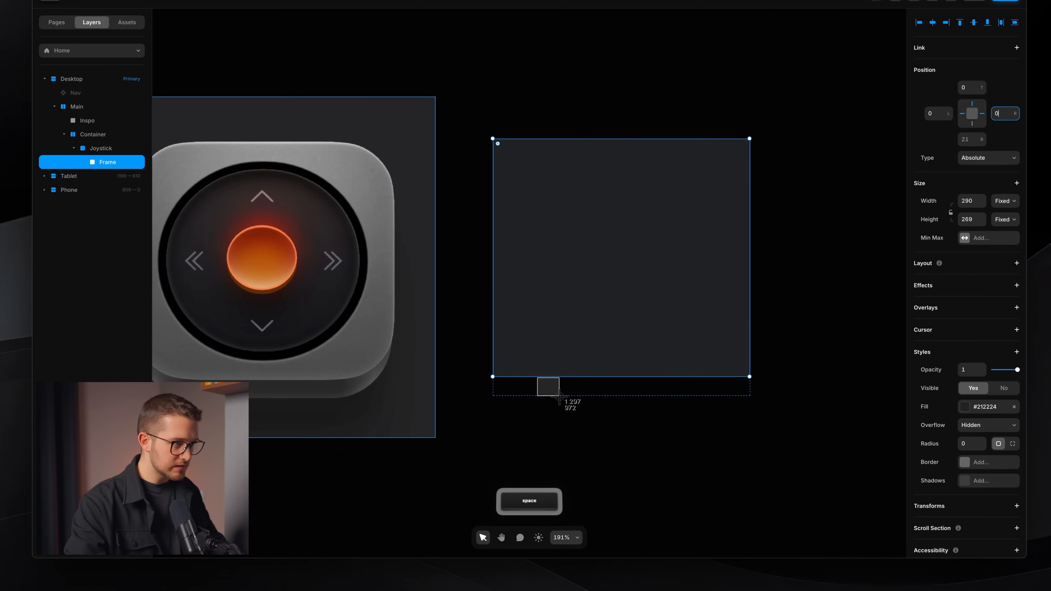
pyautogui.press('Escape')
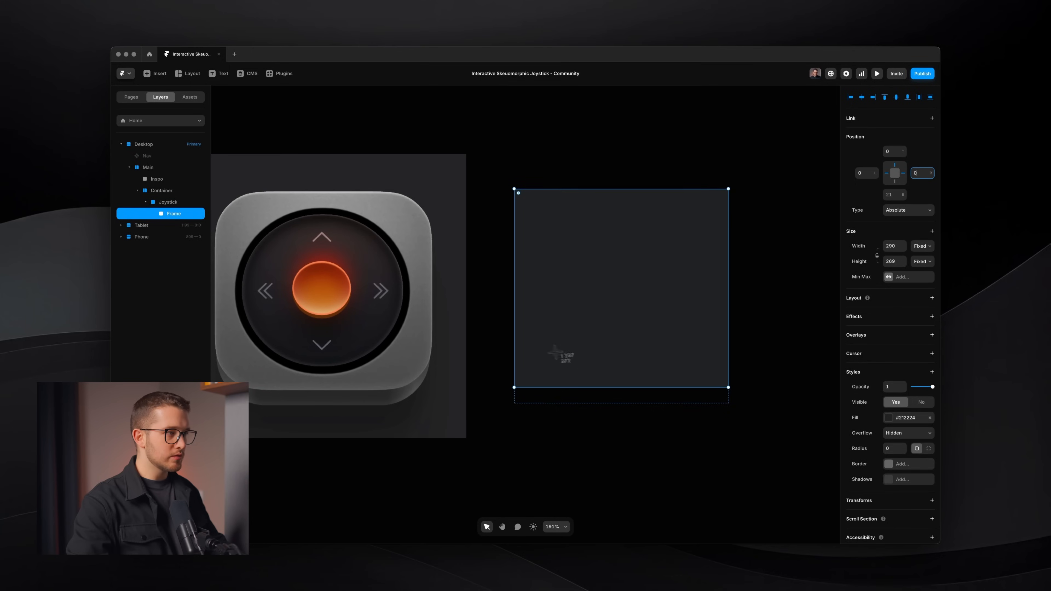
# Round the inner frame's corners to about 48 and overlay a duplicate on the reference face, trying a radius of 60.
pyautogui.hscroll(-2, 570, 358)
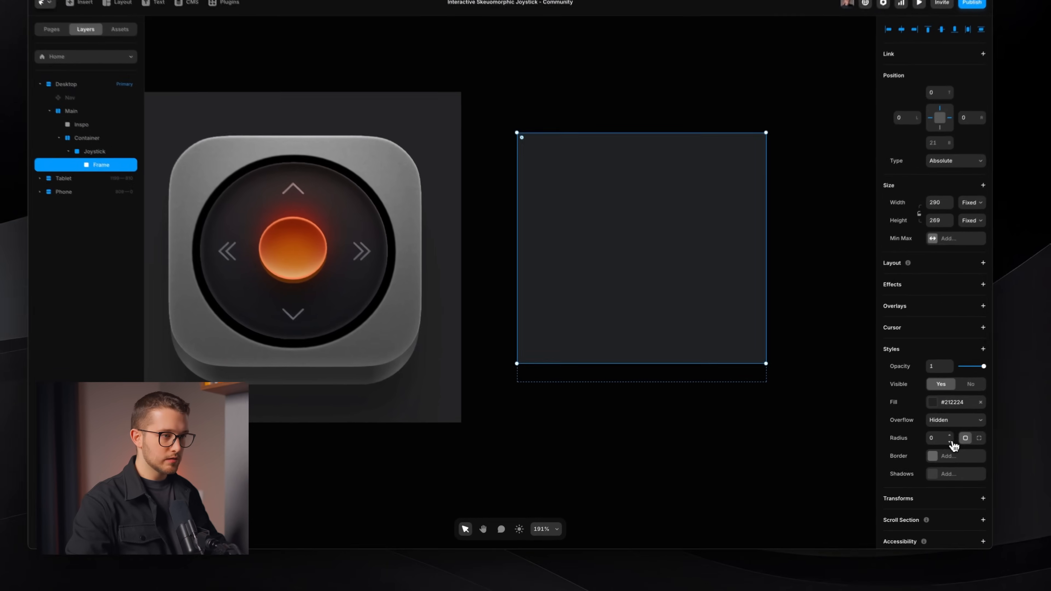
pyautogui.moveTo(912, 451)
pyautogui.mouseDown()
pyautogui.moveTo(904, 419)
pyautogui.moveTo(905, 433)
pyautogui.mouseUp()
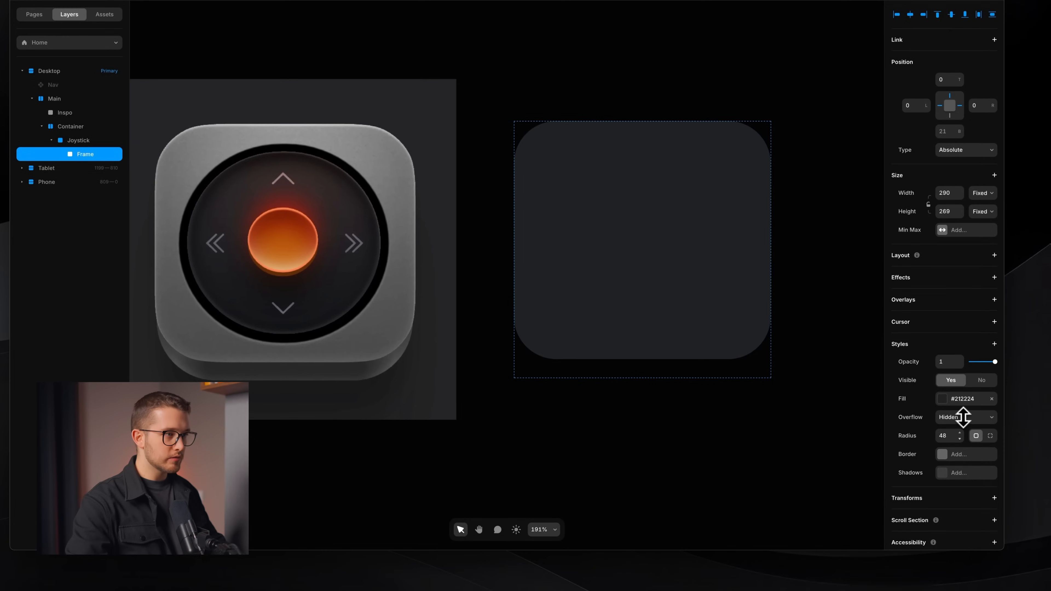
pyautogui.keyDown('alt'); pyautogui.moveTo(689, 326); pyautogui.dragTo(350, 348); pyautogui.keyUp('alt')
pyautogui.moveTo(958, 449); pyautogui.dragTo(961, 432)
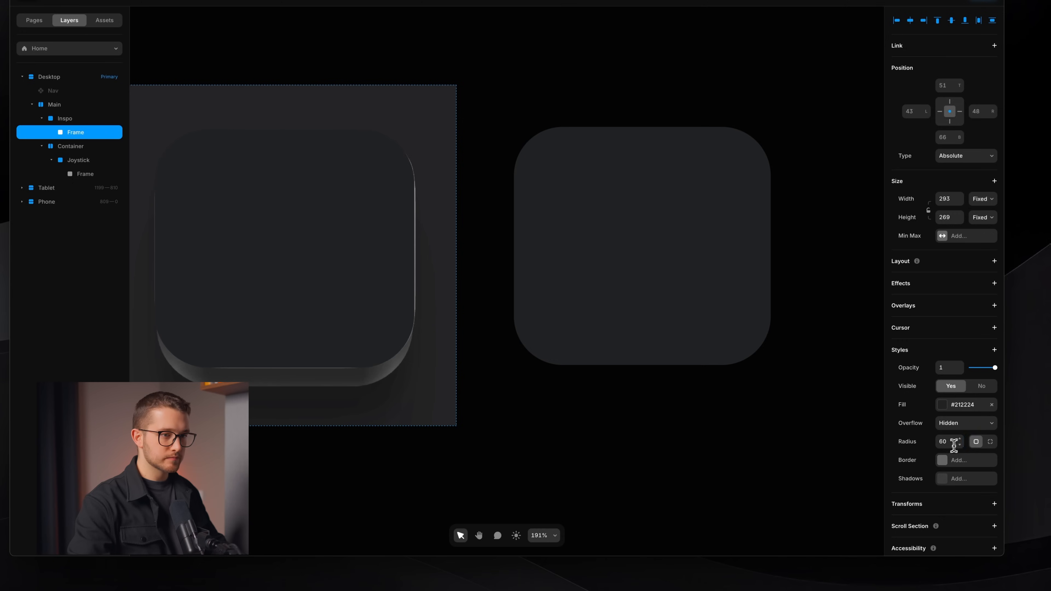
# Set the radius of the frame inside Joystick to 60 and delete the duplicate covering the reference.
pyautogui.keyDown('super'); pyautogui.click(702, 352); pyautogui.keyUp('super')
pyautogui.click(947, 442)
pyautogui.write('60')
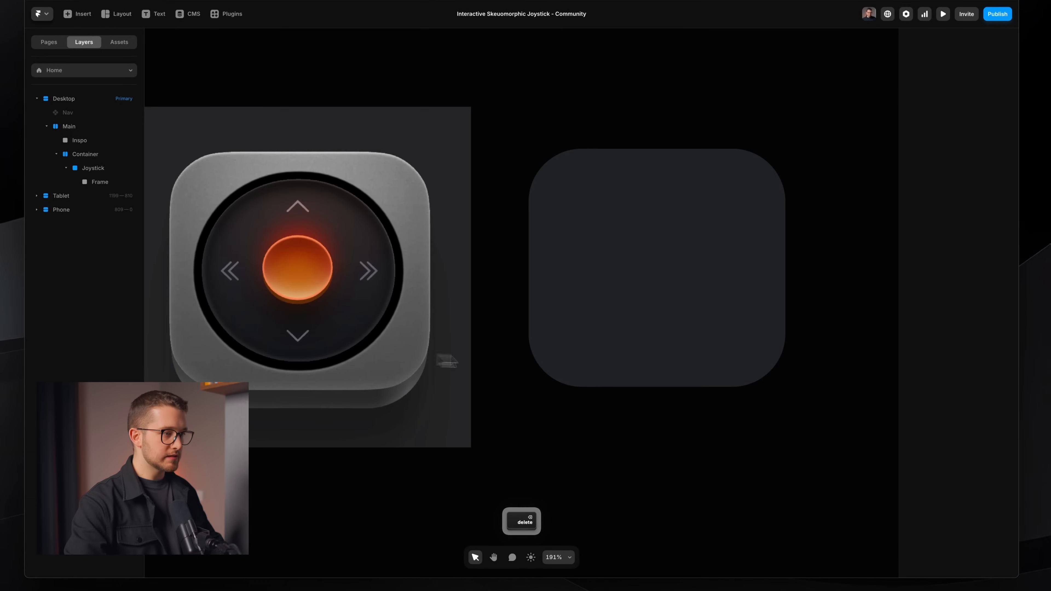
# Change the fill of the rounded frame inside Joystick to a linear gradient.
pyautogui.keyDown('super'); pyautogui.click(603, 382); pyautogui.keyUp('super')
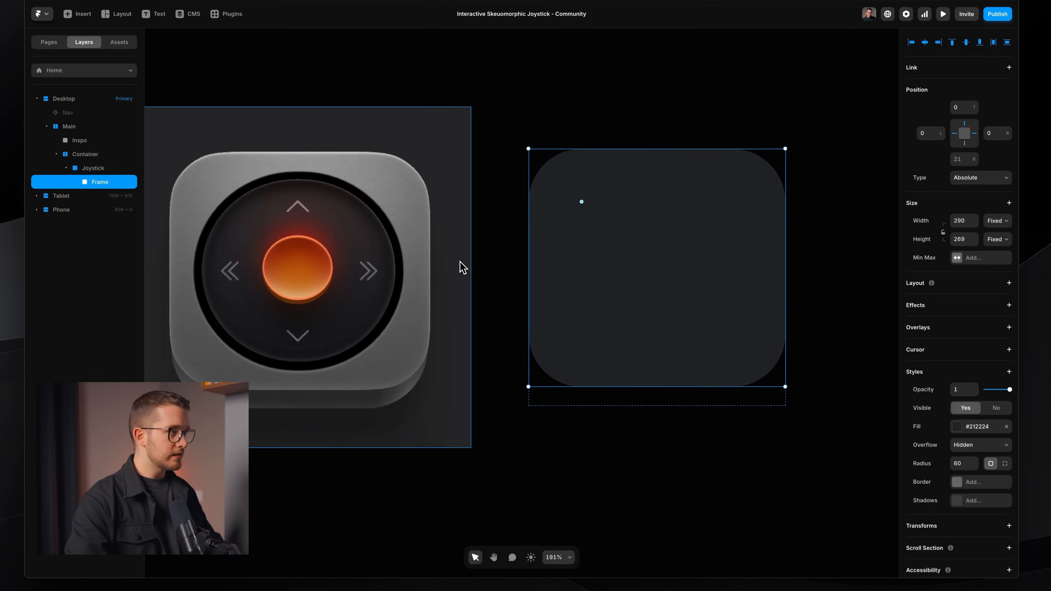
pyautogui.click(979, 427)
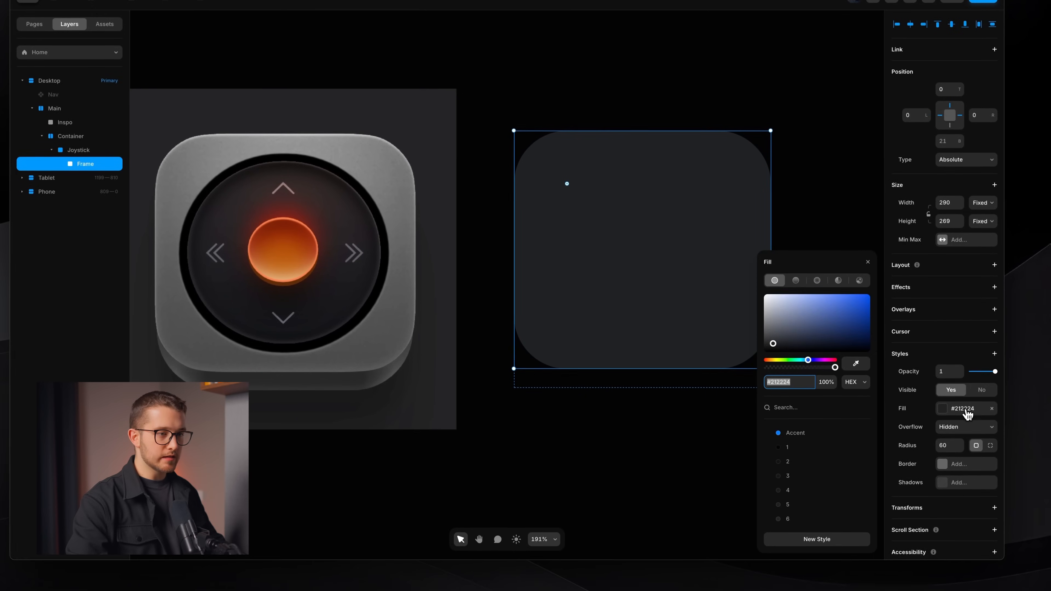
pyautogui.click(795, 281)
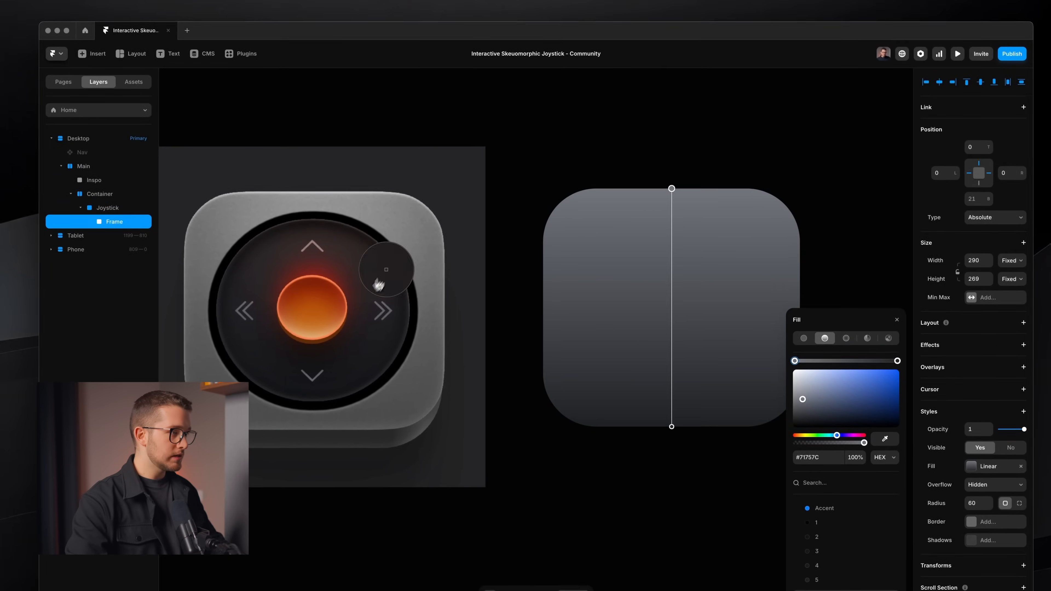
# Switch to the joystick reference in Arc and examine its upper edge using the screenshot selection.
pyautogui.press('super+Tab')
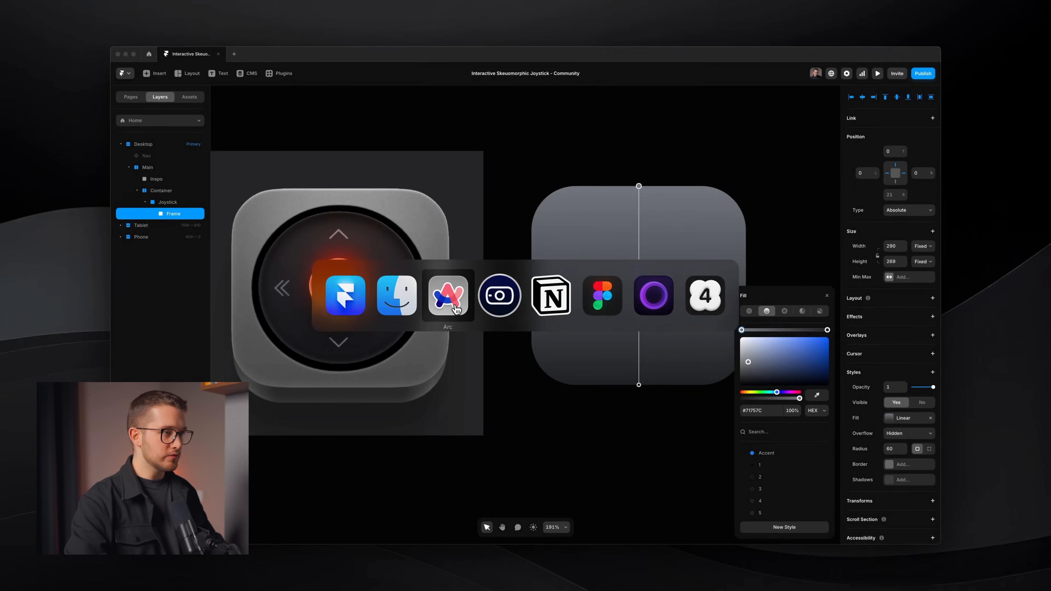
pyautogui.click(457, 308)
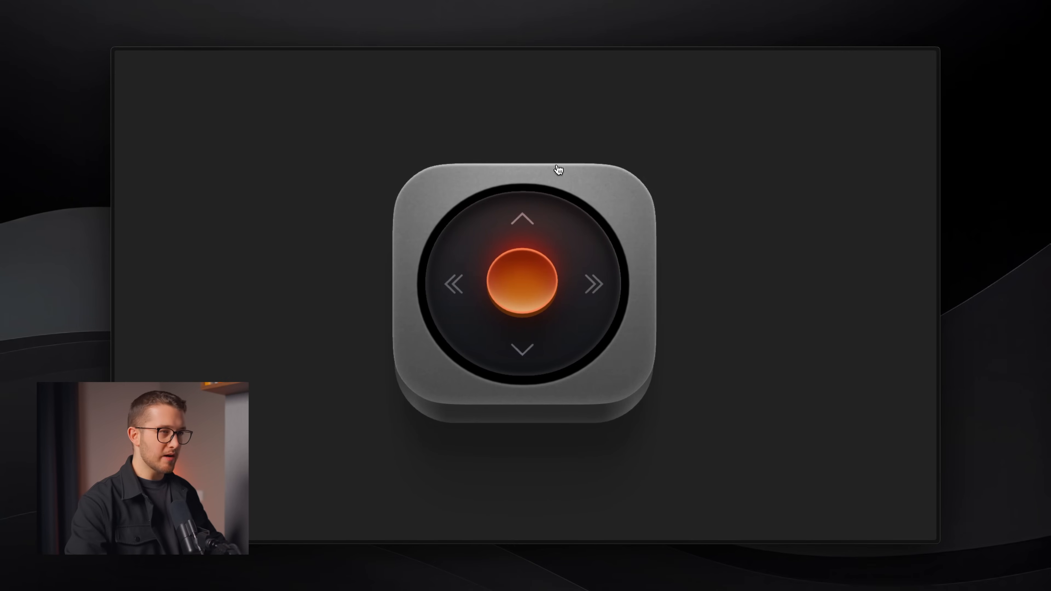
pyautogui.press('shift+super+4')
pyautogui.moveTo(559, 170)
pyautogui.mouseDown()
pyautogui.moveTo(582, 184)
pyautogui.moveTo(577, 165)
pyautogui.mouseUp()
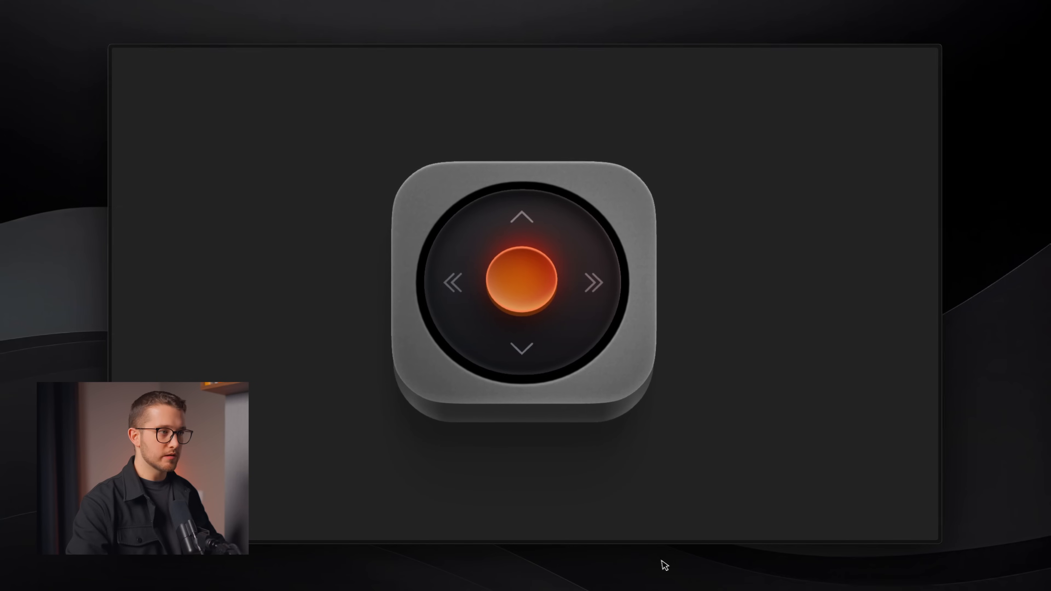
# Check the lower edge of the joystick reference with the screenshot selection.
pyautogui.press('shift+super')
pyautogui.press('shift+super+4')
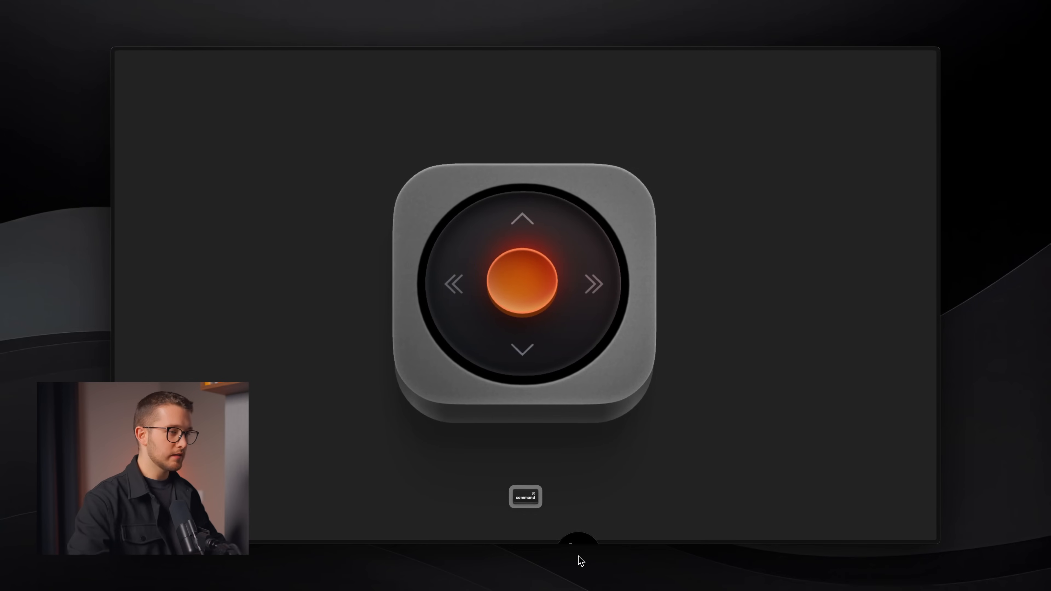
pyautogui.press('Escape')
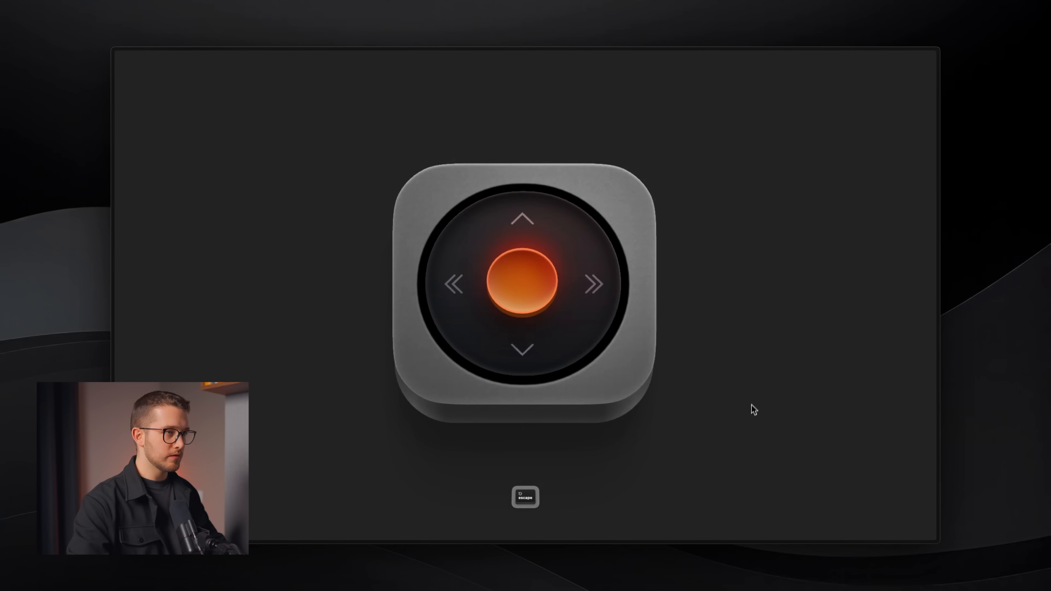
pyautogui.press('shift+super+comma')
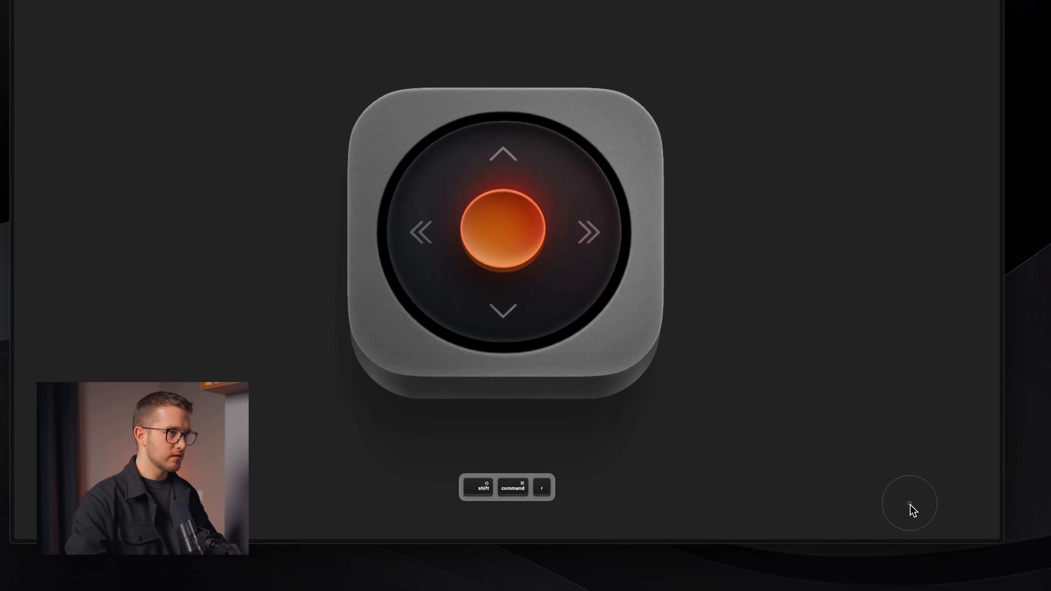
pyautogui.press('Escape')
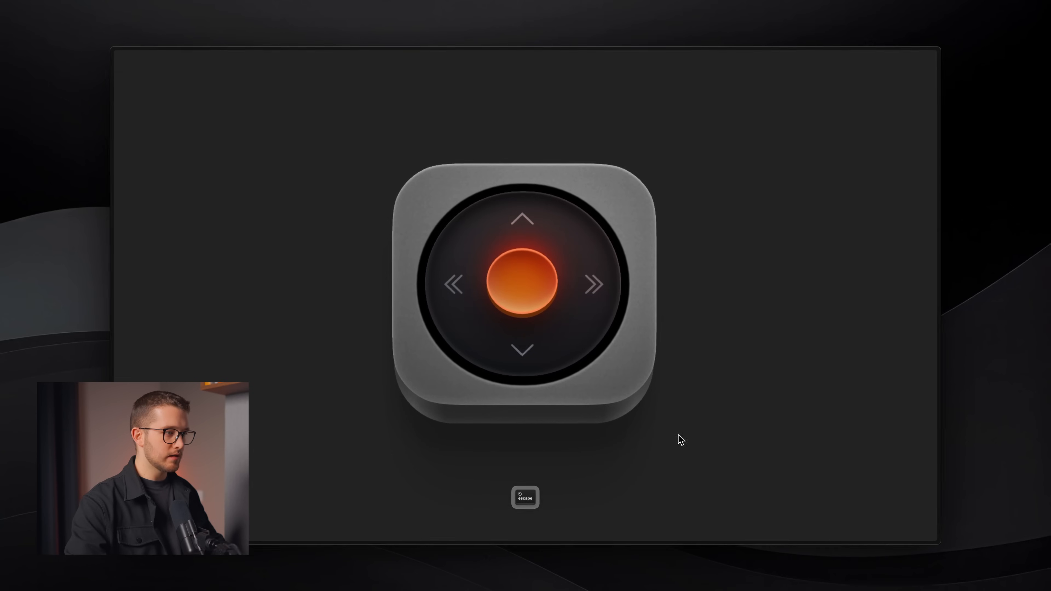
# Switch back to Framer and sample the reference for the frame's gradient stops, #757575 for the upper and #474747 for the lower.
pyautogui.press('super+Tab')
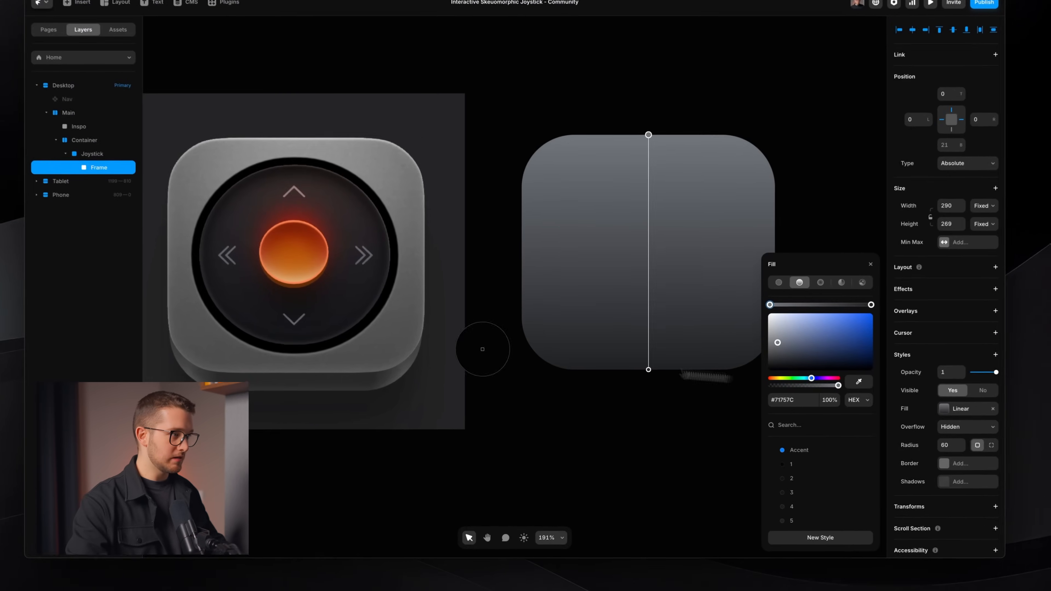
pyautogui.click(225, 190)
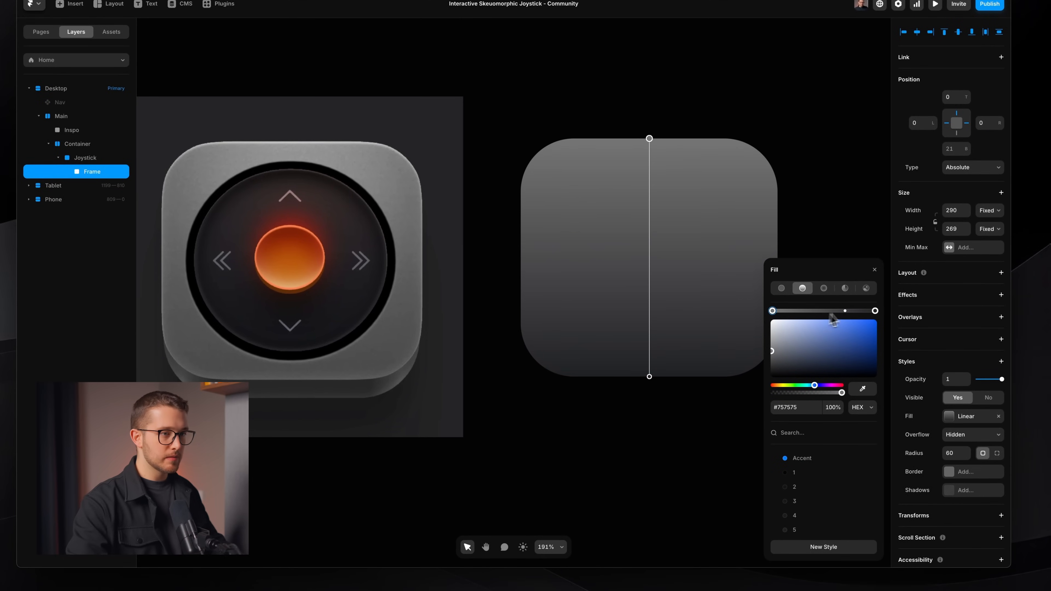
pyautogui.click(868, 391)
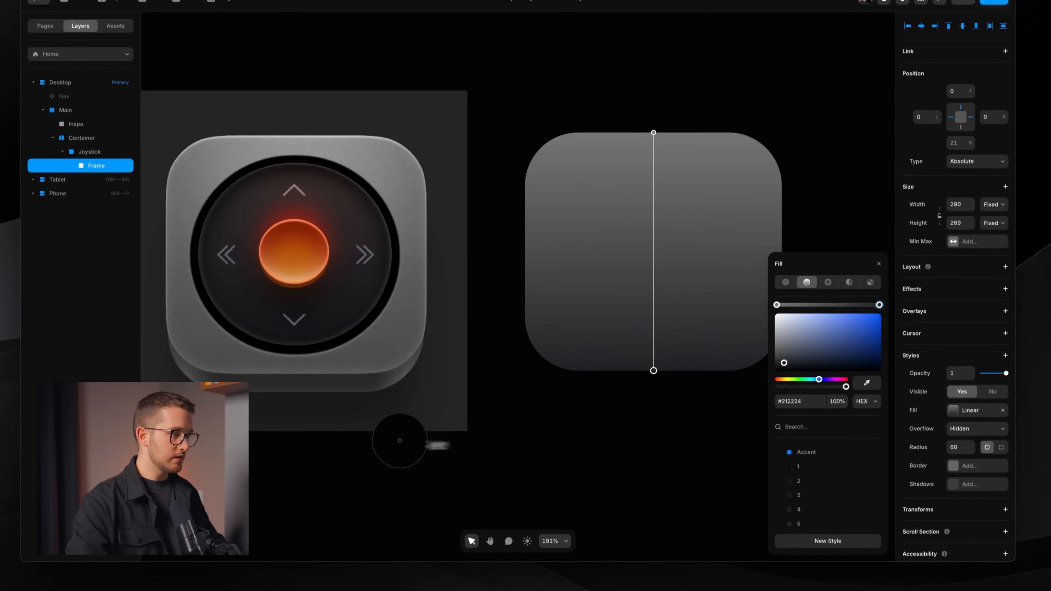
pyautogui.click(362, 373)
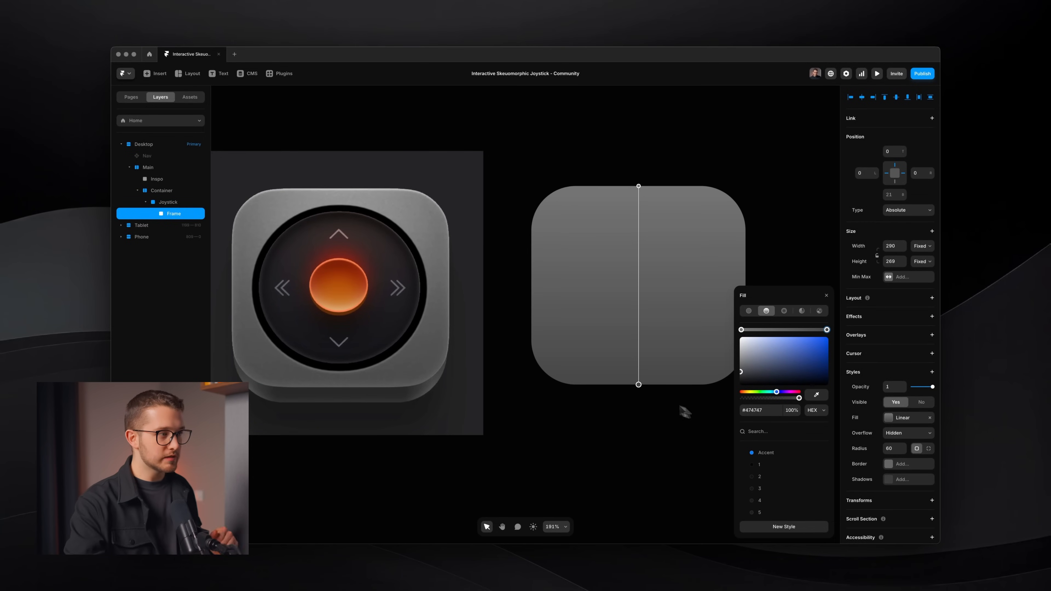
# Rename the rounded gradient frame inside Joystick to "Top Frame".
pyautogui.click(414, 217)
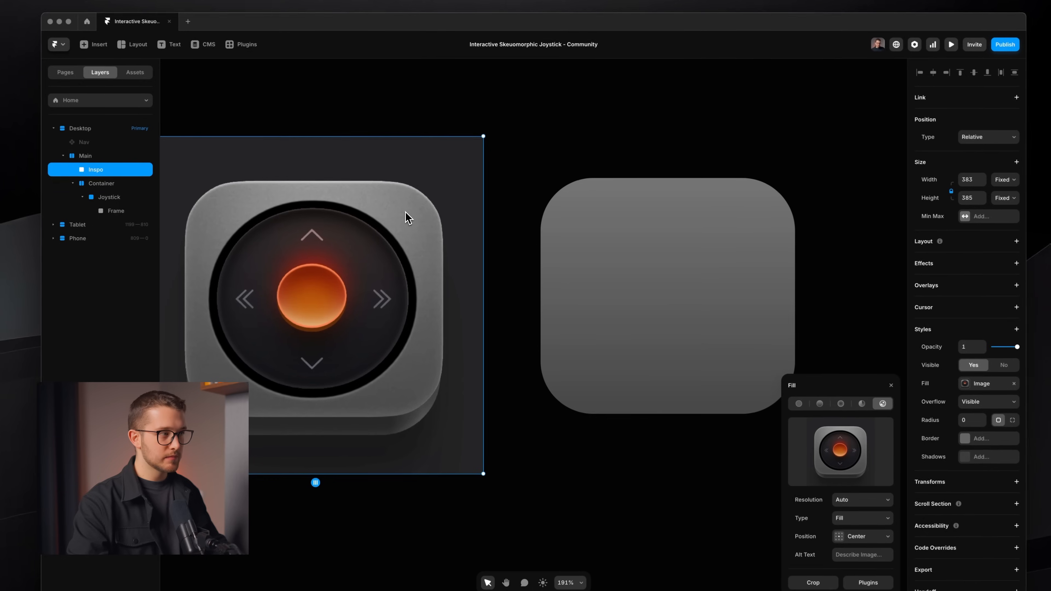
pyautogui.scroll(5, 410, 331)
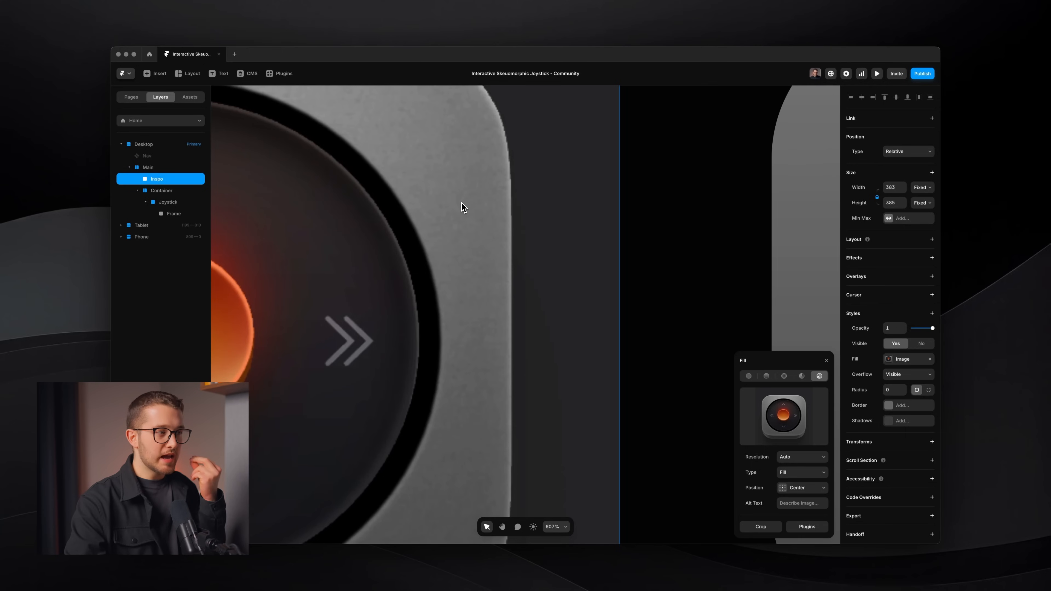
pyautogui.scroll(-3, 462, 203)
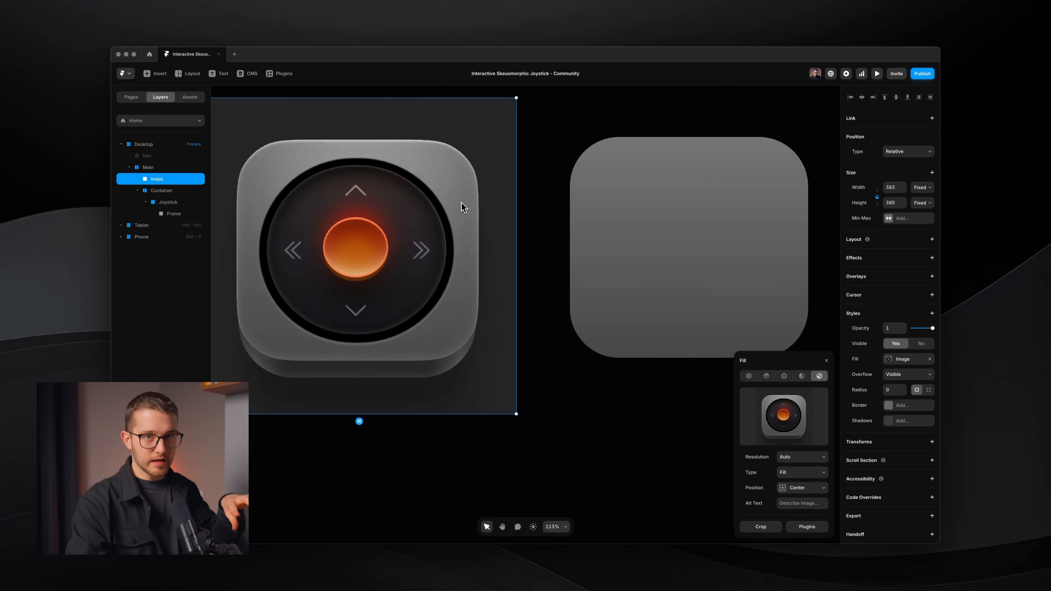
pyautogui.hscroll(2, 462, 202)
pyautogui.keyDown('super'); pyautogui.click(581, 208); pyautogui.keyUp('super')
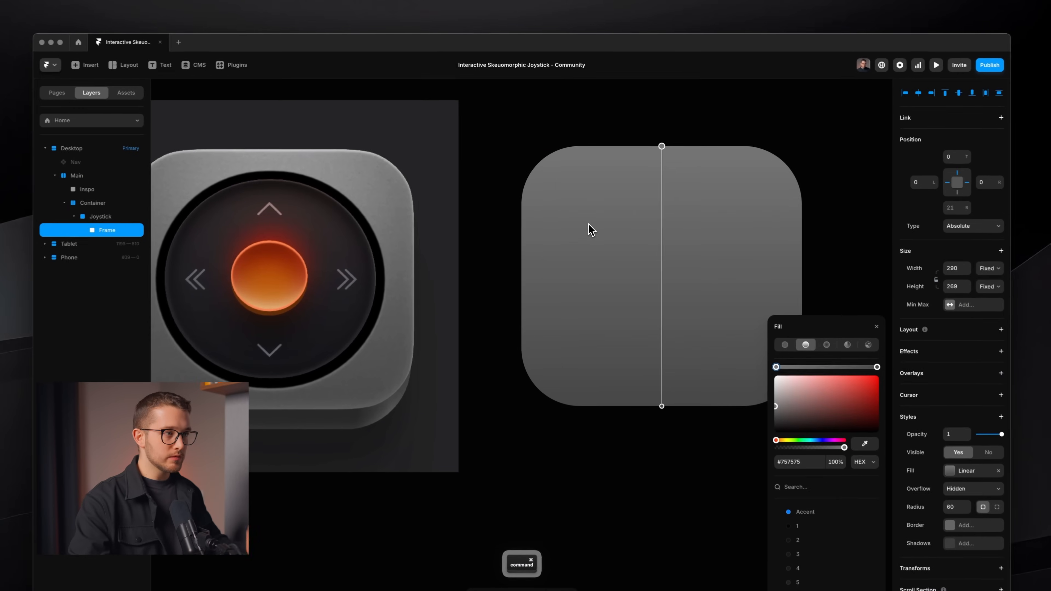
pyautogui.press('Escape')
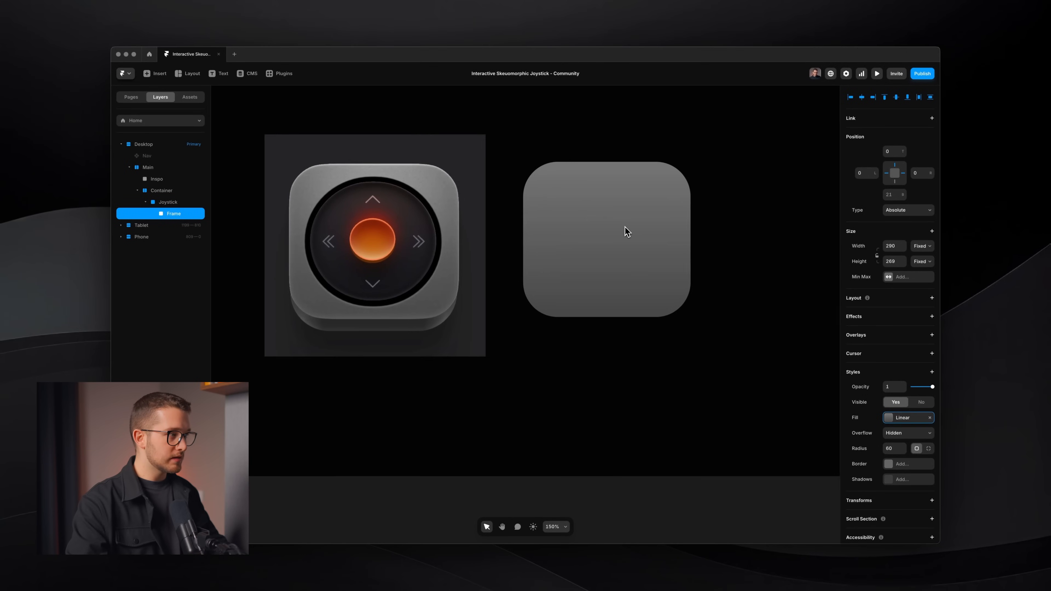
pyautogui.scroll(2, 625, 227)
pyautogui.press('super+r')
pyautogui.write('Top Frame')
pyautogui.press('Return')
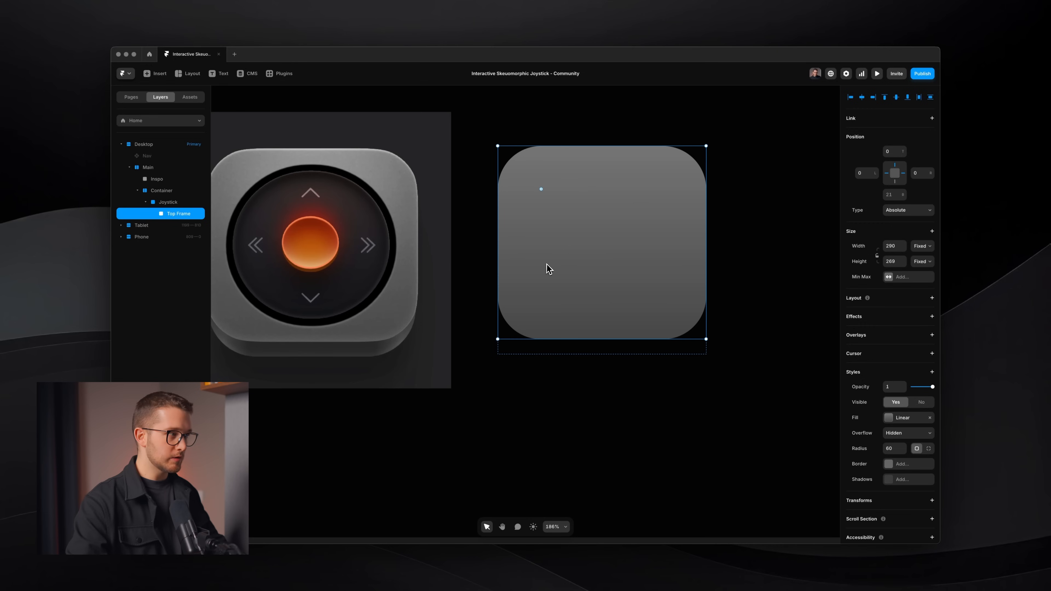
# Duplicate Top Frame and rename the lower copy in the layer order to "Bottom Frame".
pyautogui.press('super+d')
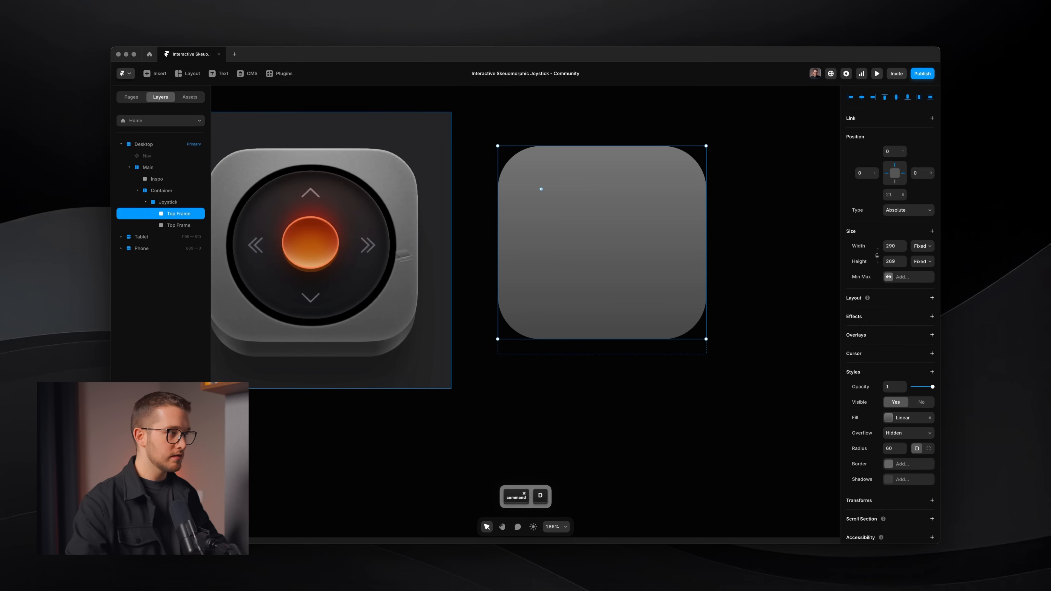
pyautogui.doubleClick(191, 226)
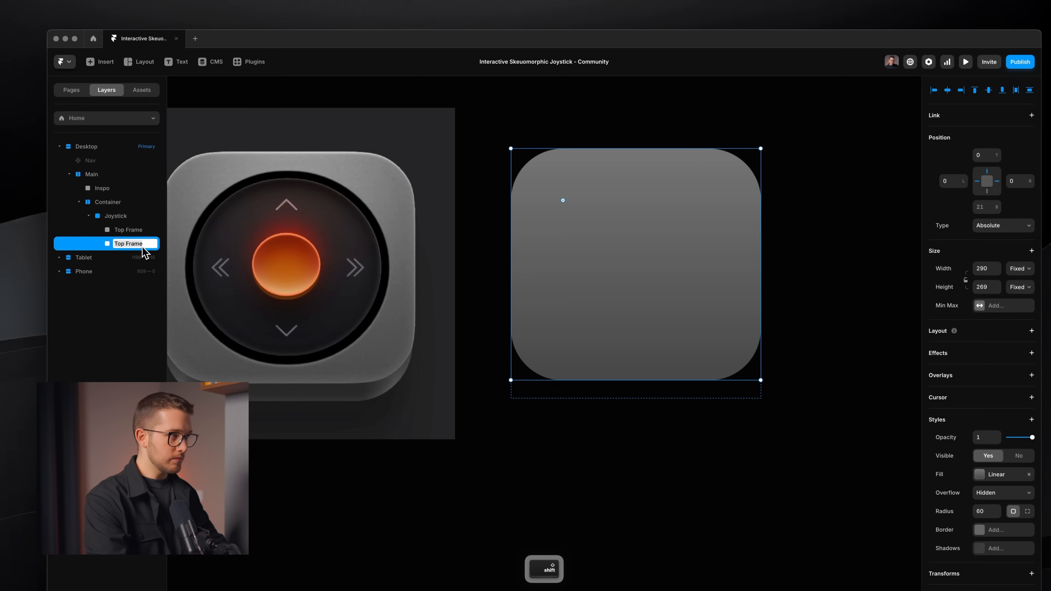
pyautogui.write('Bottom')
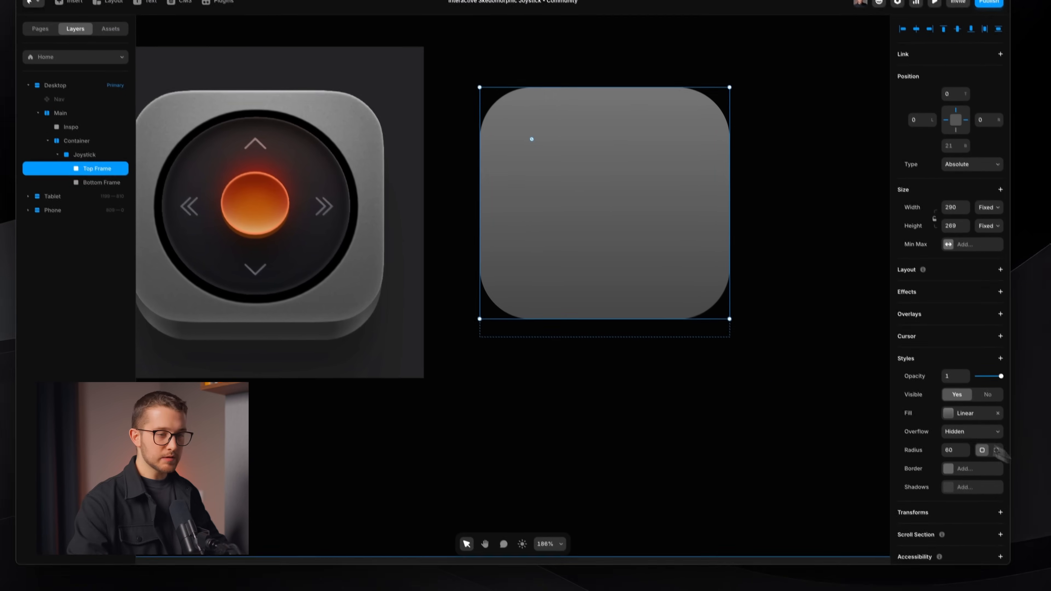
# Add the Z Index style to both Top Frame and Bottom Frame, leaving Bottom Frame's value at 0.
pyautogui.scroll(-2, 993, 450)
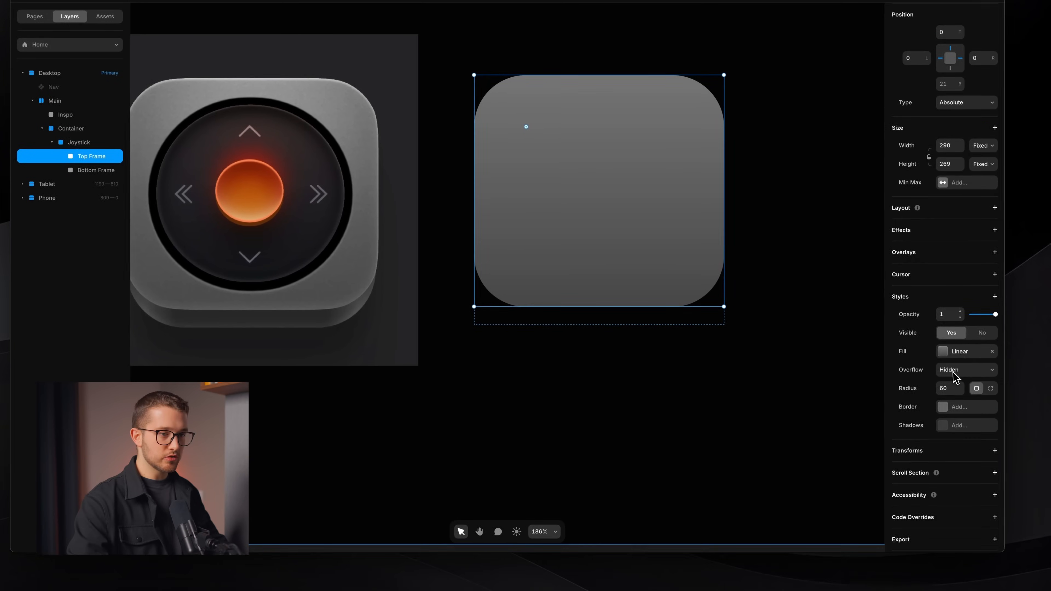
pyautogui.click(1031, 343)
pyautogui.click(926, 485)
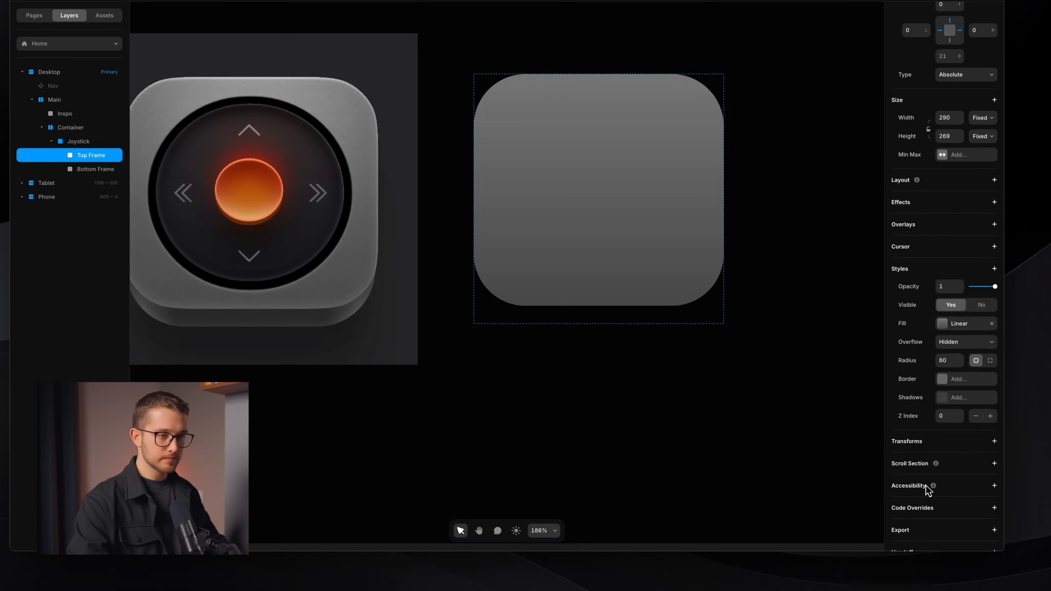
pyautogui.click(96, 169)
pyautogui.click(1028, 393)
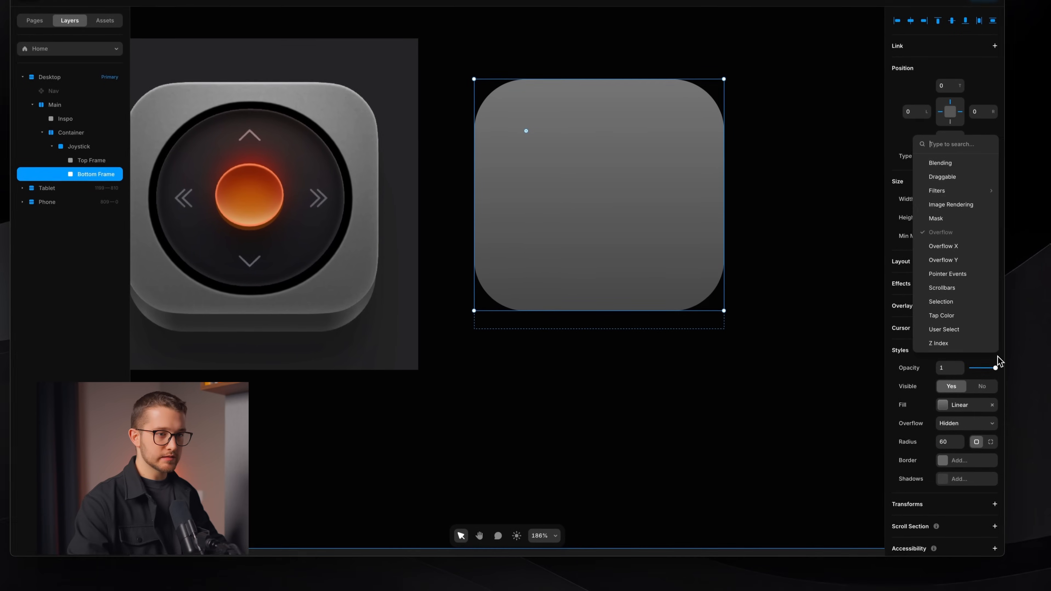
pyautogui.click(964, 340)
pyautogui.click(948, 494)
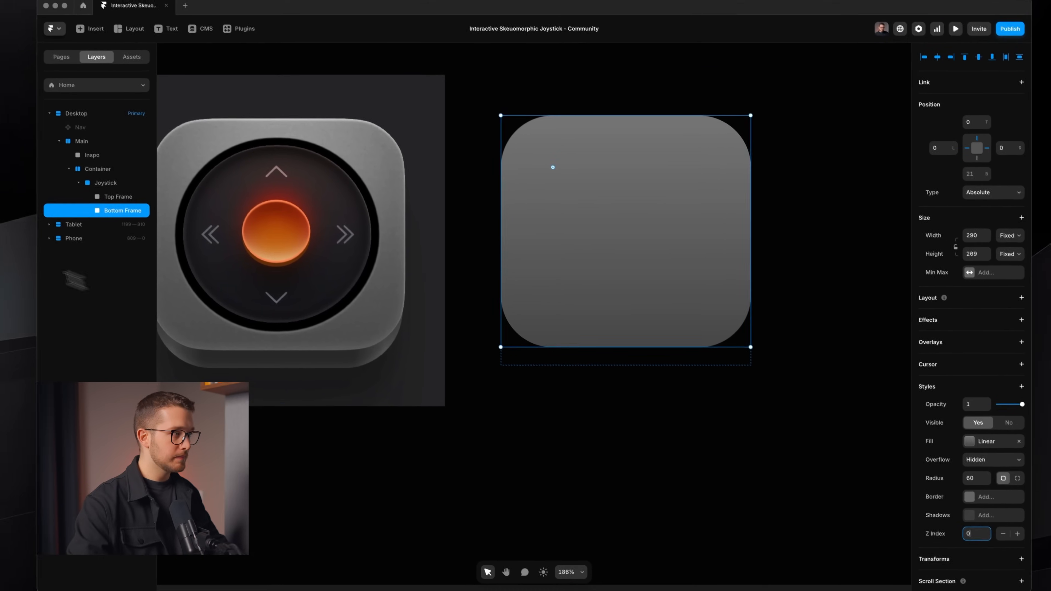
# Stretch Bottom Frame downward to the lower edge of Joystick, giving it a height of 290.
pyautogui.click(117, 212)
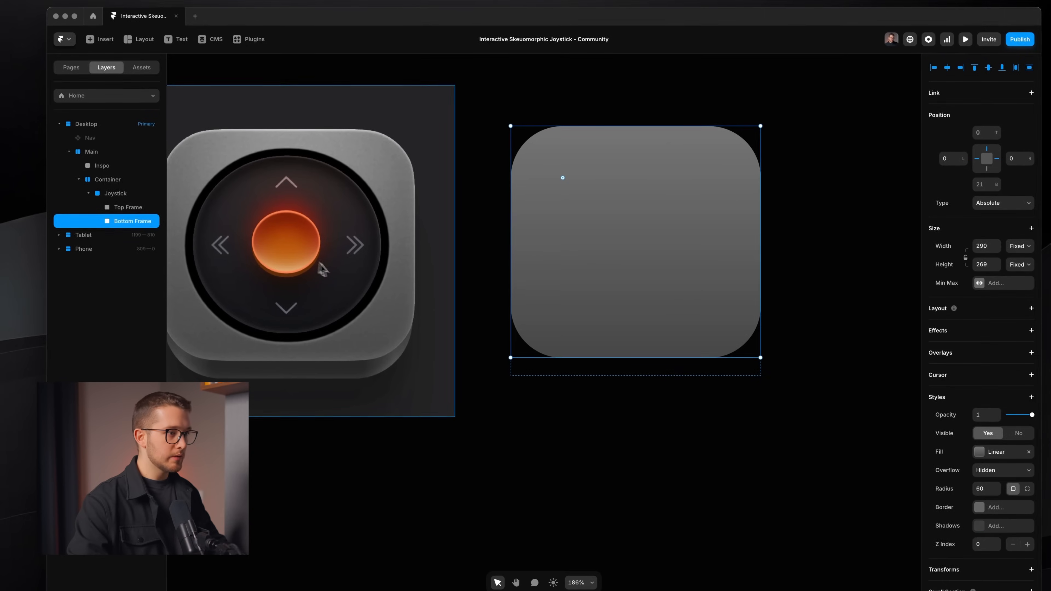
pyautogui.moveTo(576, 333); pyautogui.dragTo(575, 351)
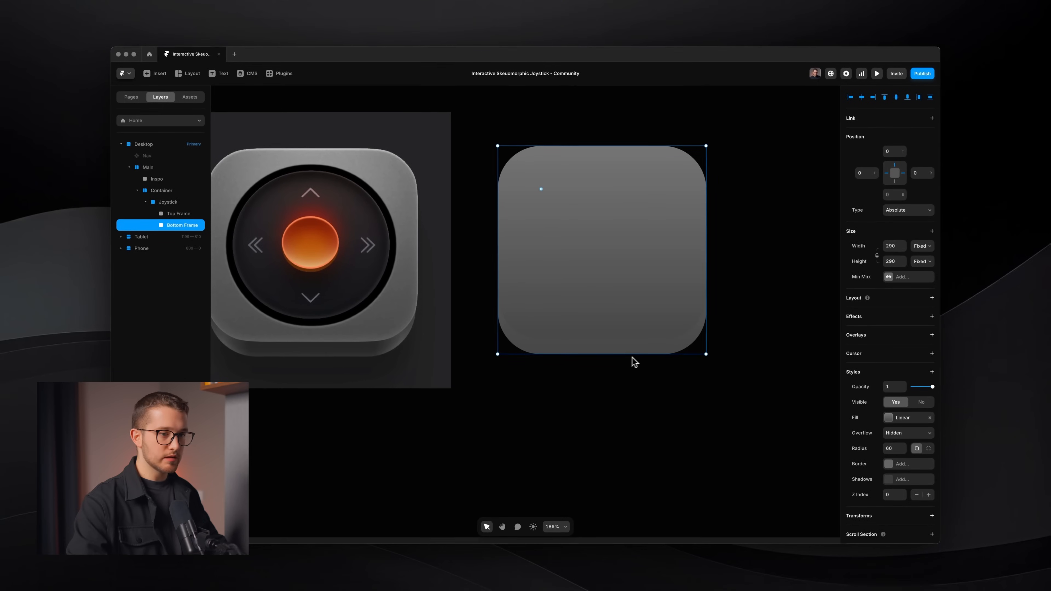
# Examine the shading along the lower side of the reference joystick using the screenshot selection.
pyautogui.hscroll(-5, 582, 390)
pyautogui.scroll(5, 355, 364)
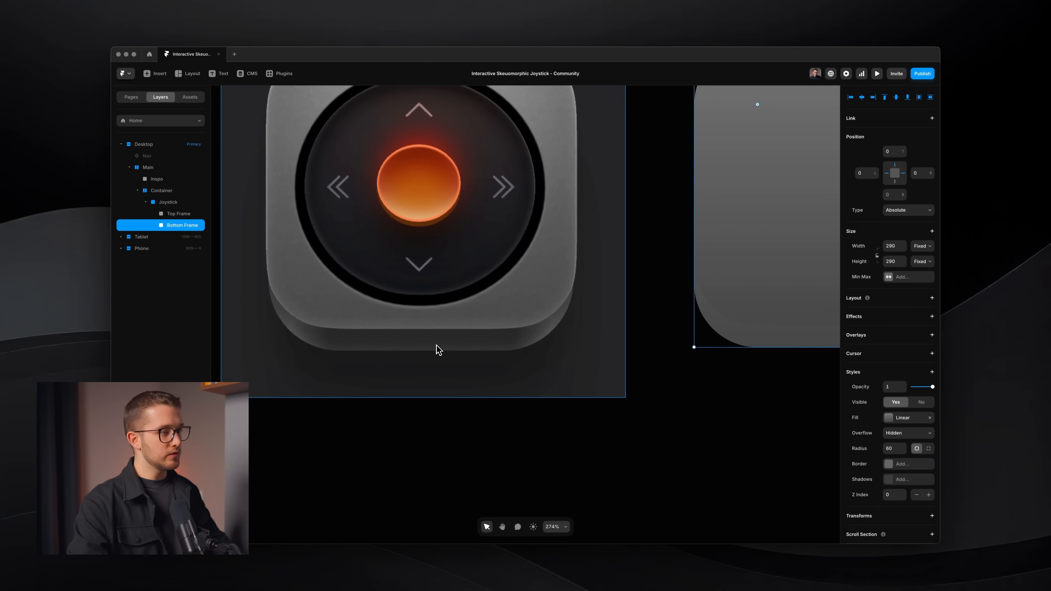
pyautogui.press('shift+super+4')
pyautogui.moveTo(259, 235); pyautogui.dragTo(486, 375)
pyautogui.press('space')
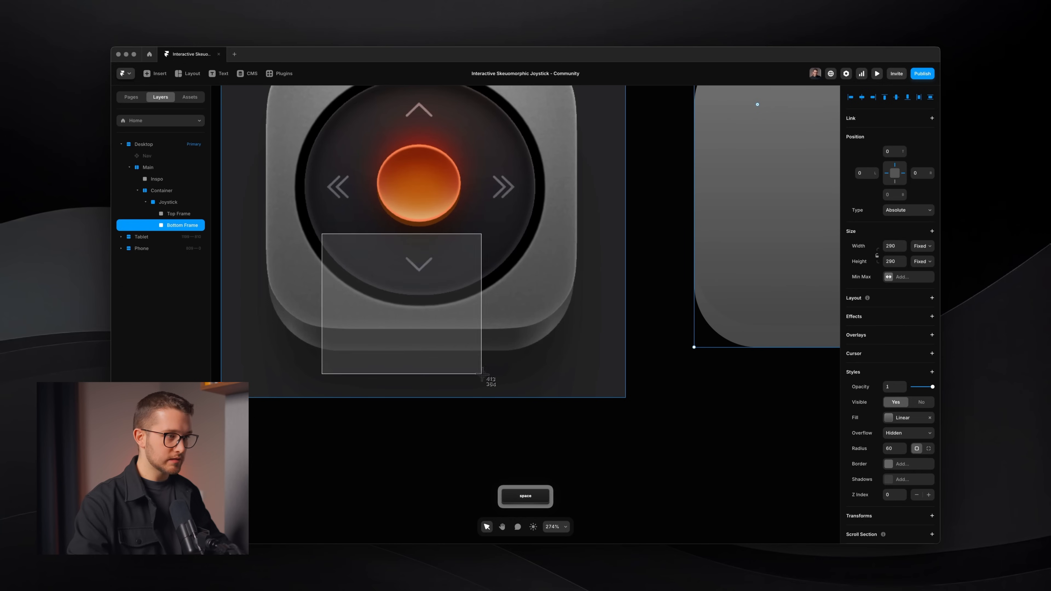
pyautogui.press('Escape')
pyautogui.hscroll(5, 482, 375)
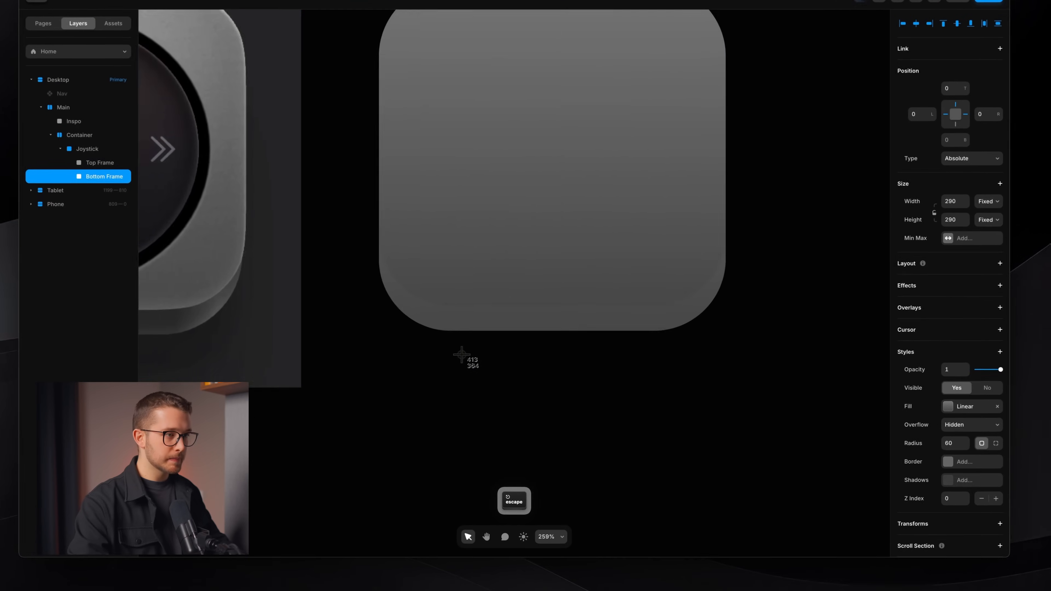
# Turn Bottom Frame's linear gradient horizontal so it runs from the right edge to the left edge.
pyautogui.scroll(-3, 462, 355)
pyautogui.click(947, 407)
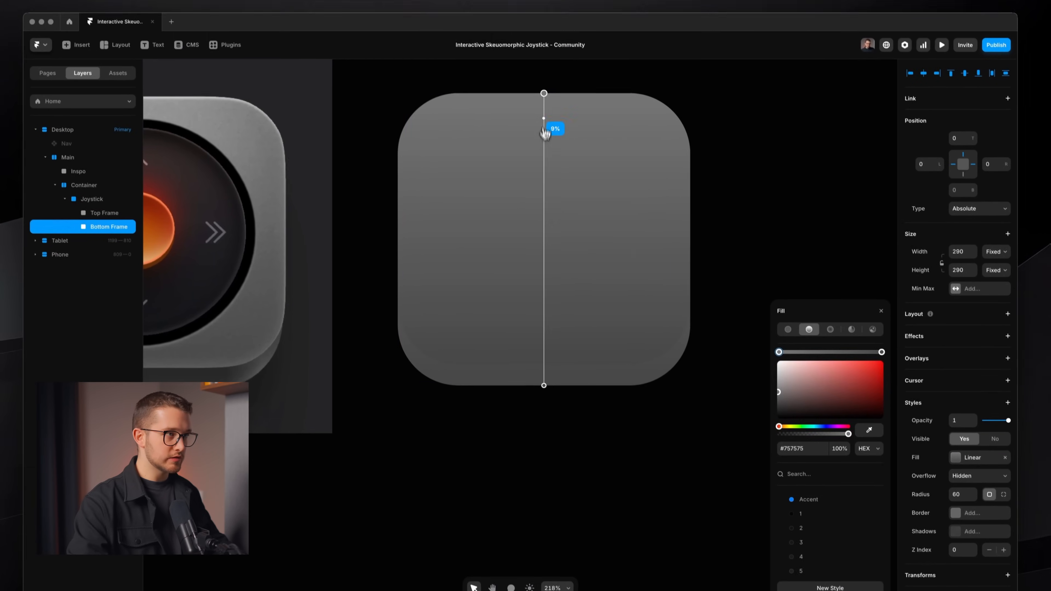
pyautogui.moveTo(549, 96); pyautogui.dragTo(664, 290)
pyautogui.click(400, 247)
# Sample the left-end stop's colour from the reference's lower side and add a #282828 stop near the gradient's right end.
pyautogui.hscroll(-4, 401, 248)
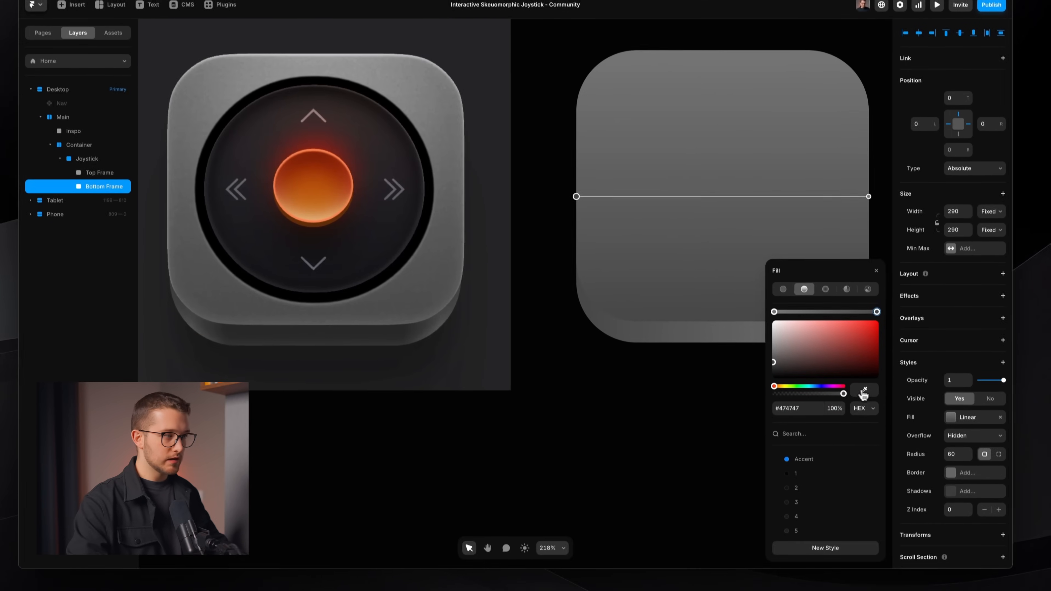
pyautogui.click(860, 394)
pyautogui.click(207, 324)
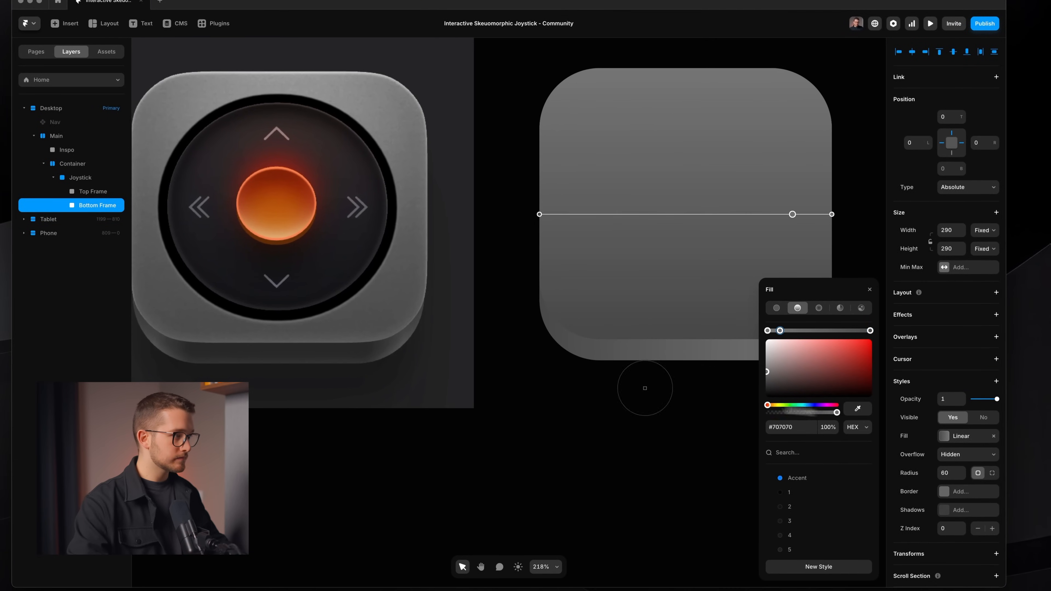
pyautogui.click(187, 357)
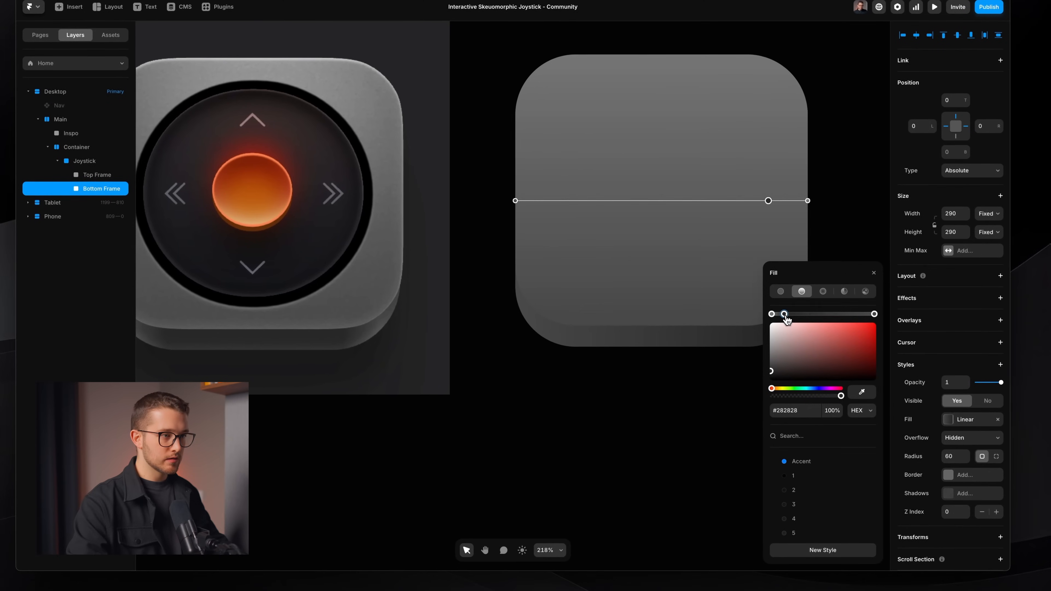
pyautogui.hscroll(3, 650, 335)
pyautogui.scroll(5, 678, 316)
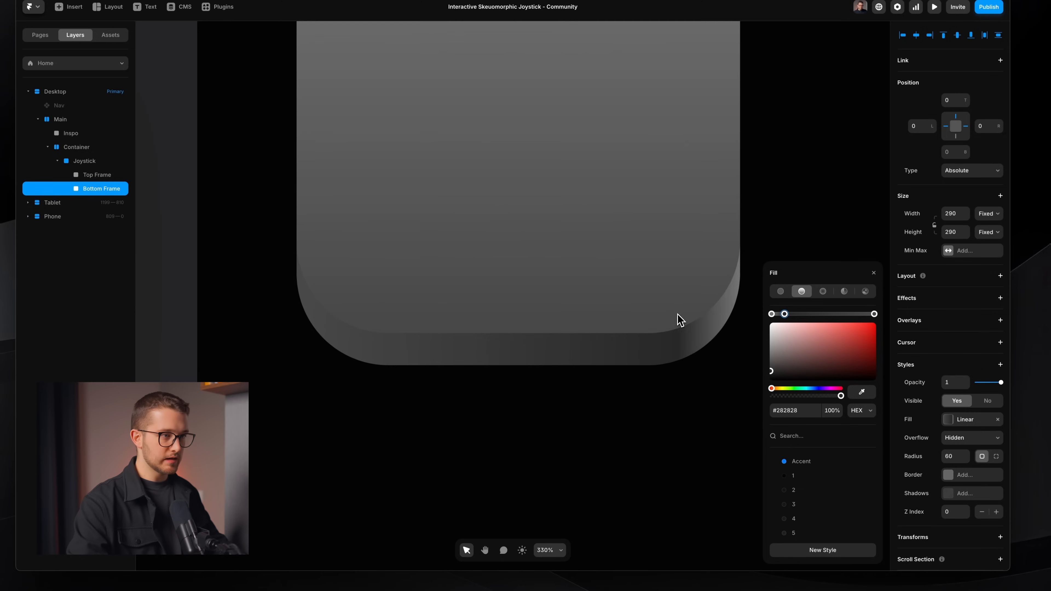
pyautogui.moveTo(785, 315); pyautogui.dragTo(788, 318)
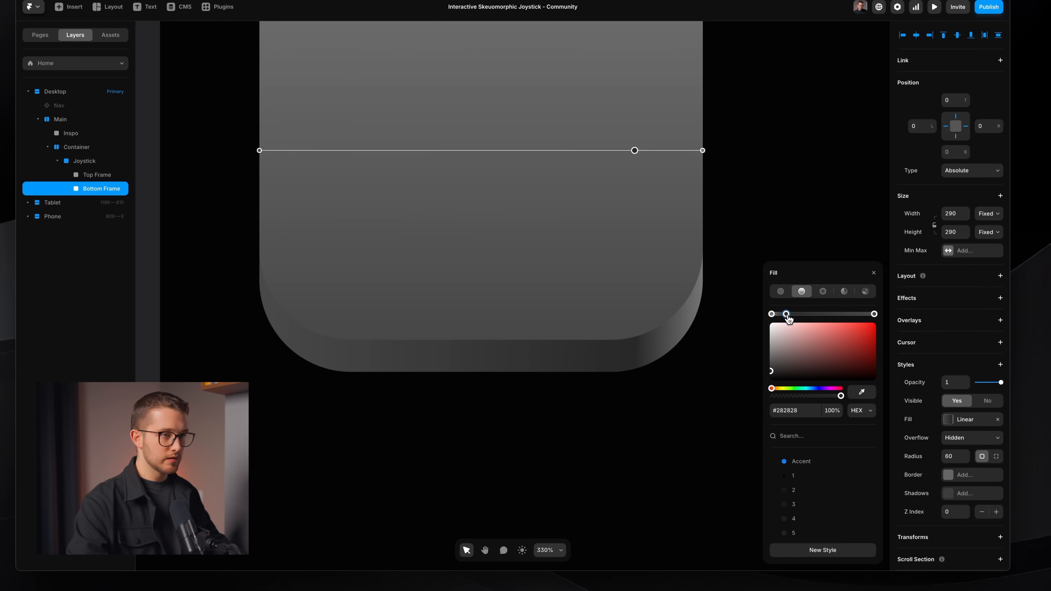
# Add another stop towards the left end of Bottom Frame's gradient and reuse the colour #282828 for it.
pyautogui.click(796, 410)
pyautogui.press('super+c')
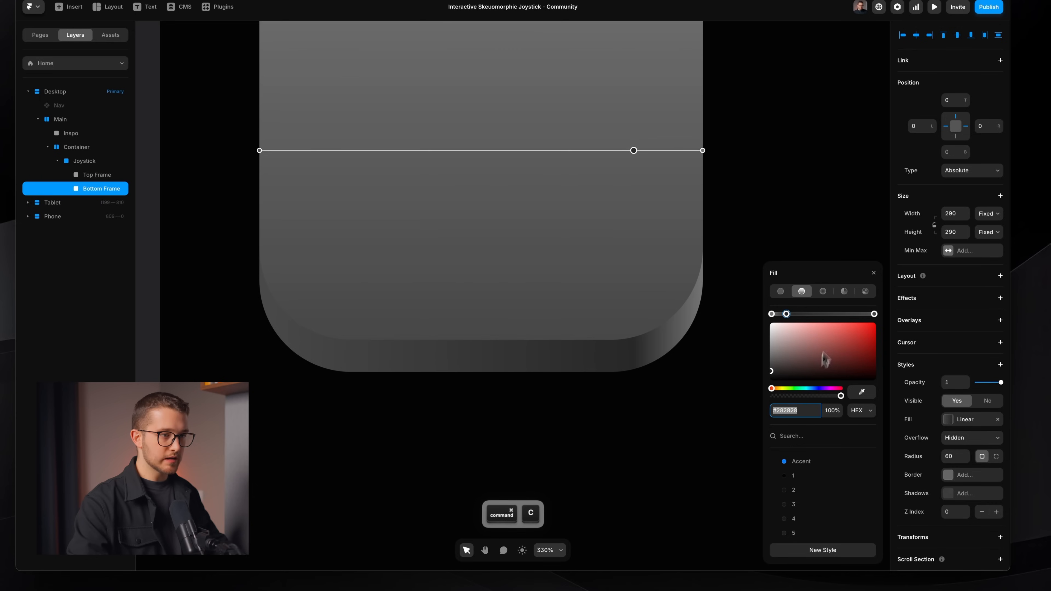
pyautogui.click(848, 314)
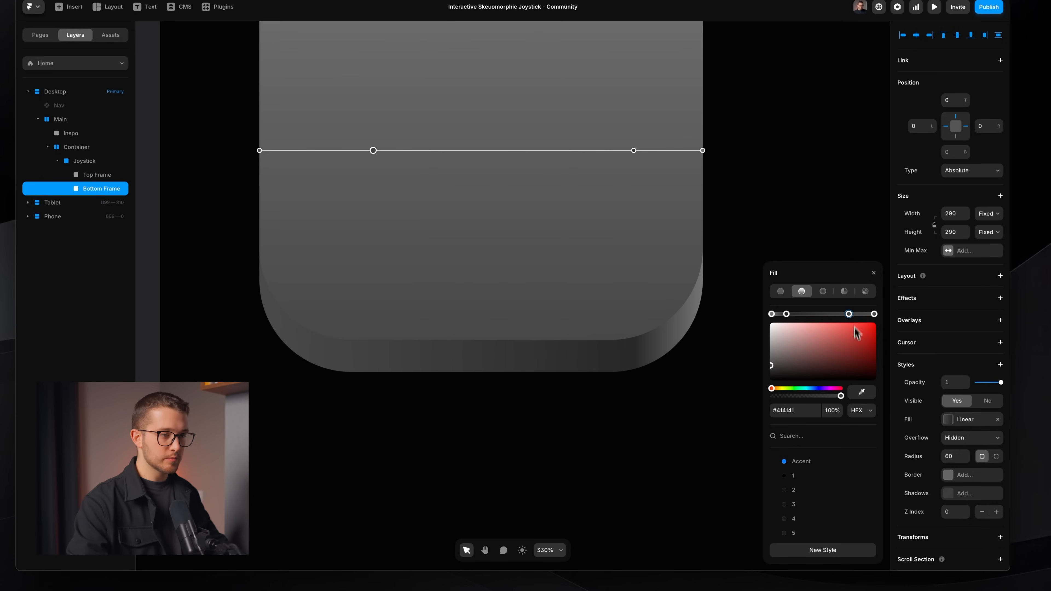
pyautogui.click(813, 414)
pyautogui.press('super+v')
pyautogui.press('Return')
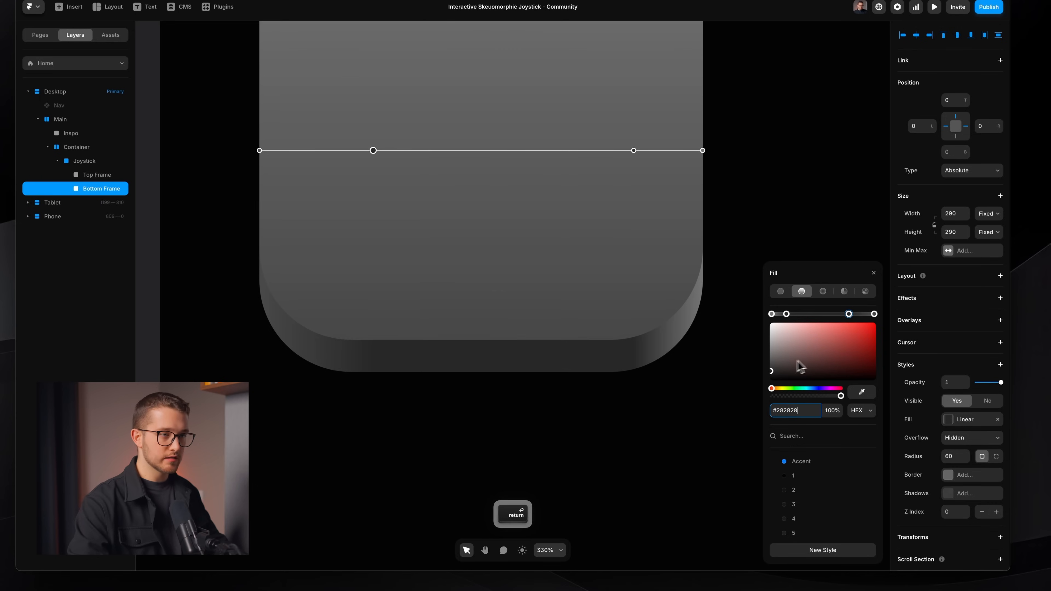
# Copy the right-end stop's colour #757575 to the left-end stop of Bottom Frame's gradient.
pyautogui.click(771, 314)
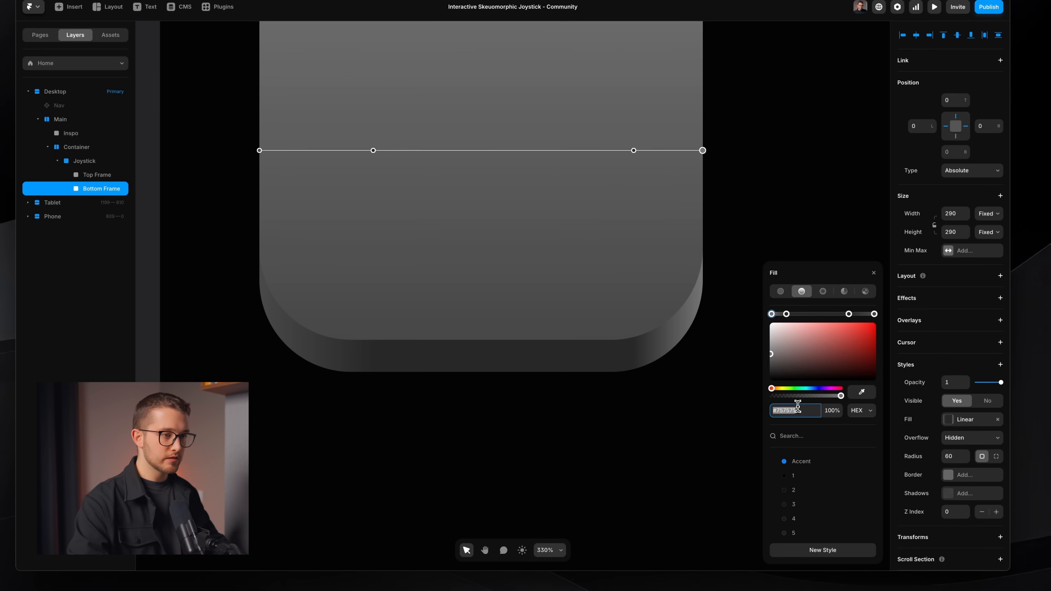
pyautogui.press('super+c')
pyautogui.click(874, 314)
pyautogui.click(815, 410)
pyautogui.press('super+v')
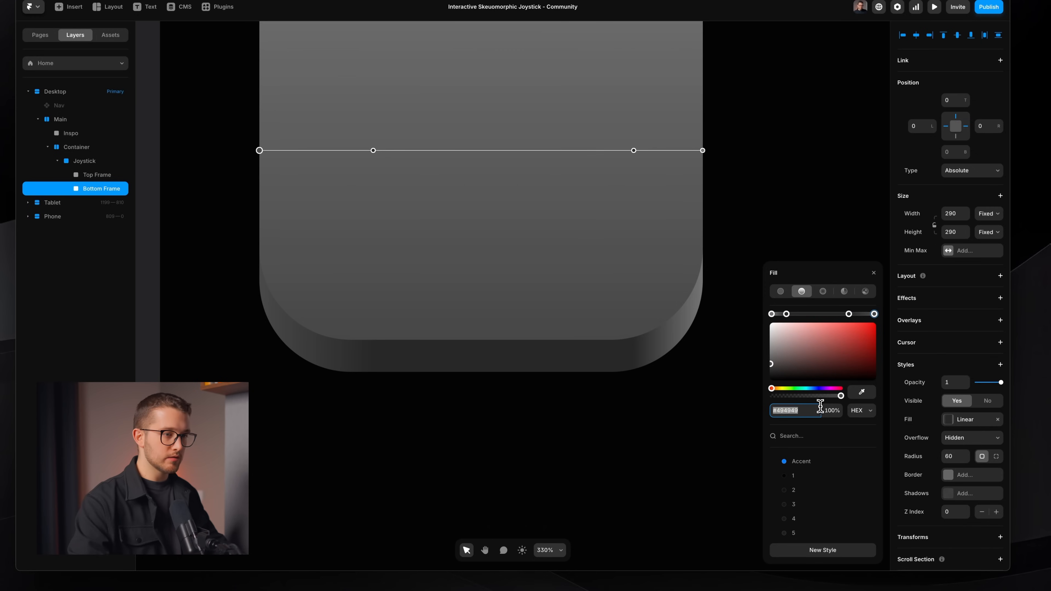
pyautogui.press('Return')
# Move the inner #282828 stop near the left end of Bottom Frame's gradient to 81%.
pyautogui.moveTo(373, 151); pyautogui.dragTo(345, 150)
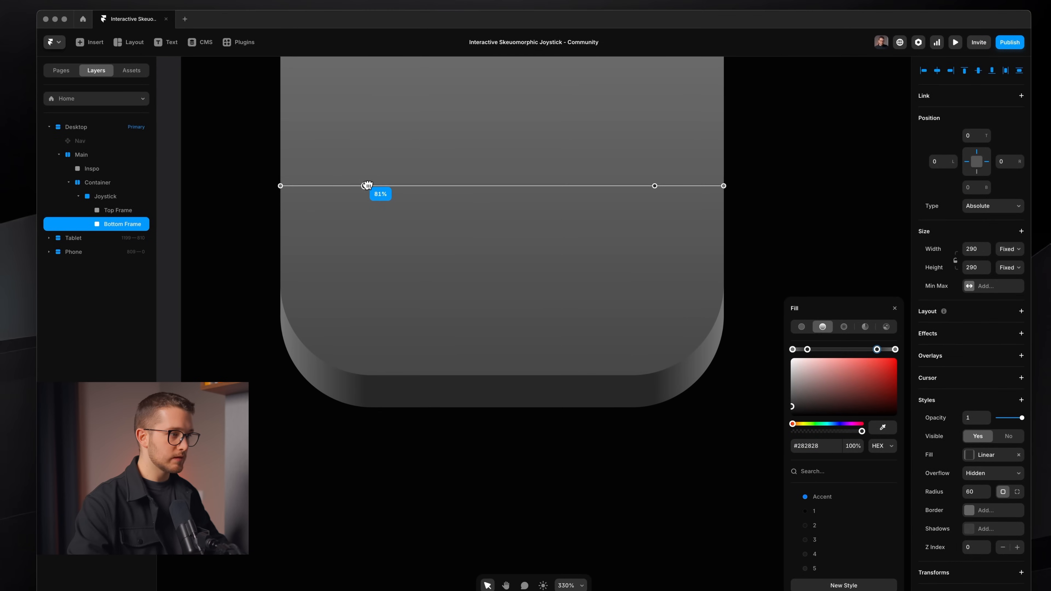
pyautogui.scroll(-5, 448, 352)
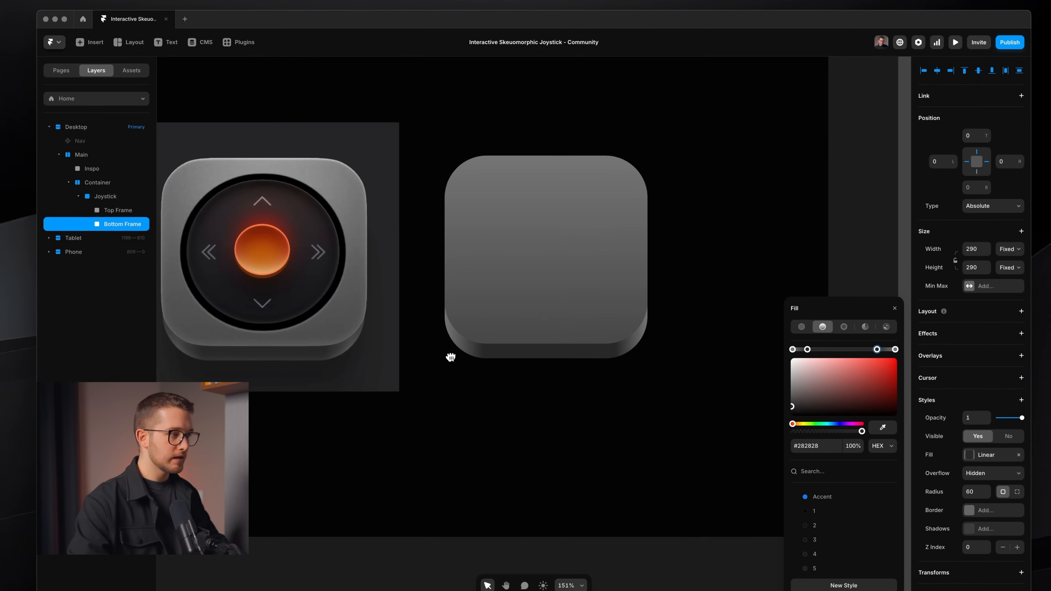
pyautogui.scroll(3, 451, 357)
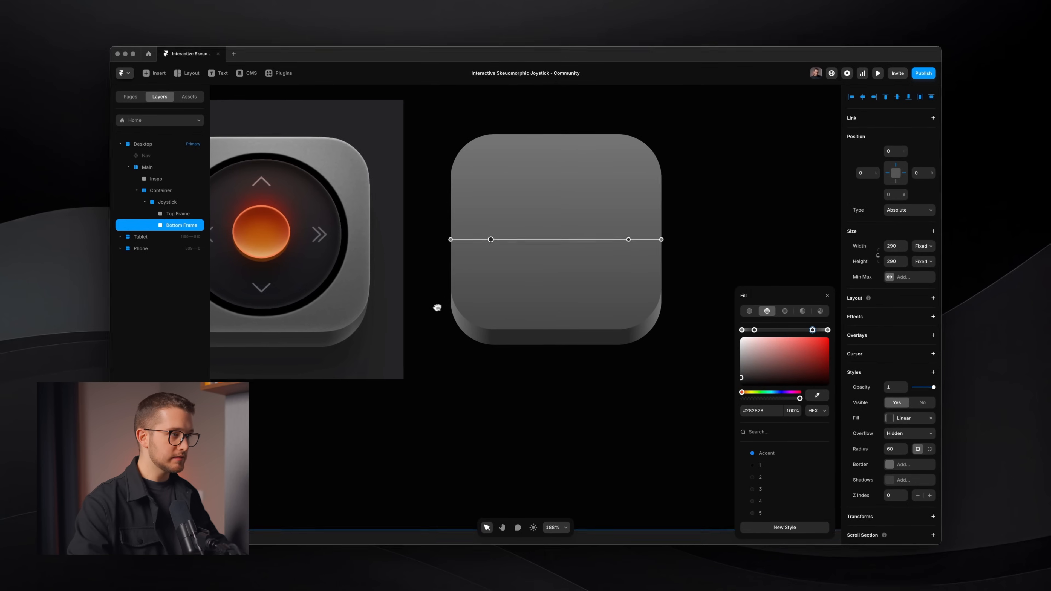
pyautogui.hscroll(-1, 435, 307)
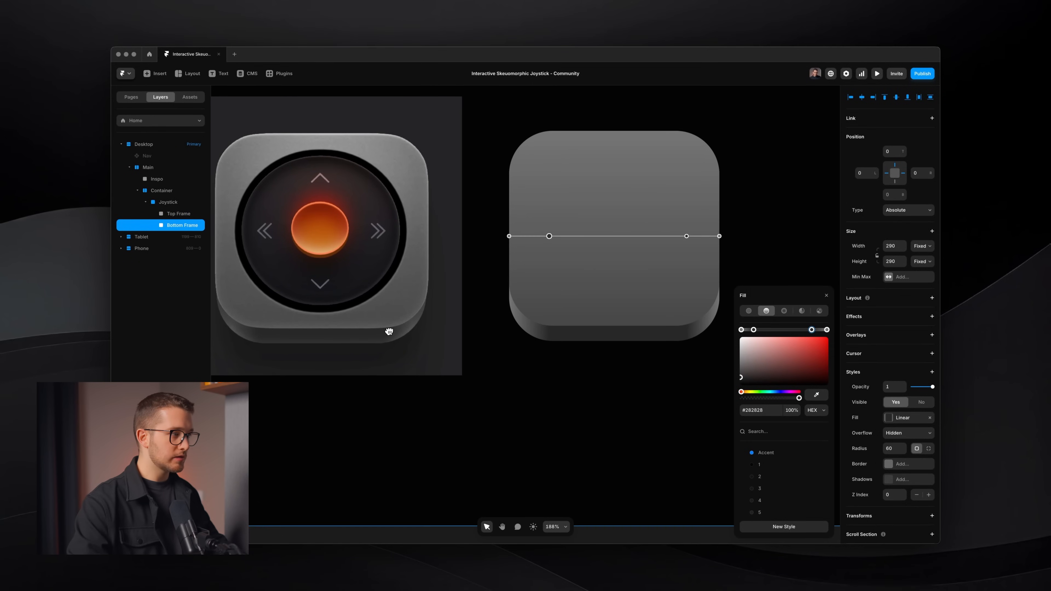
pyautogui.hscroll(1, 462, 287)
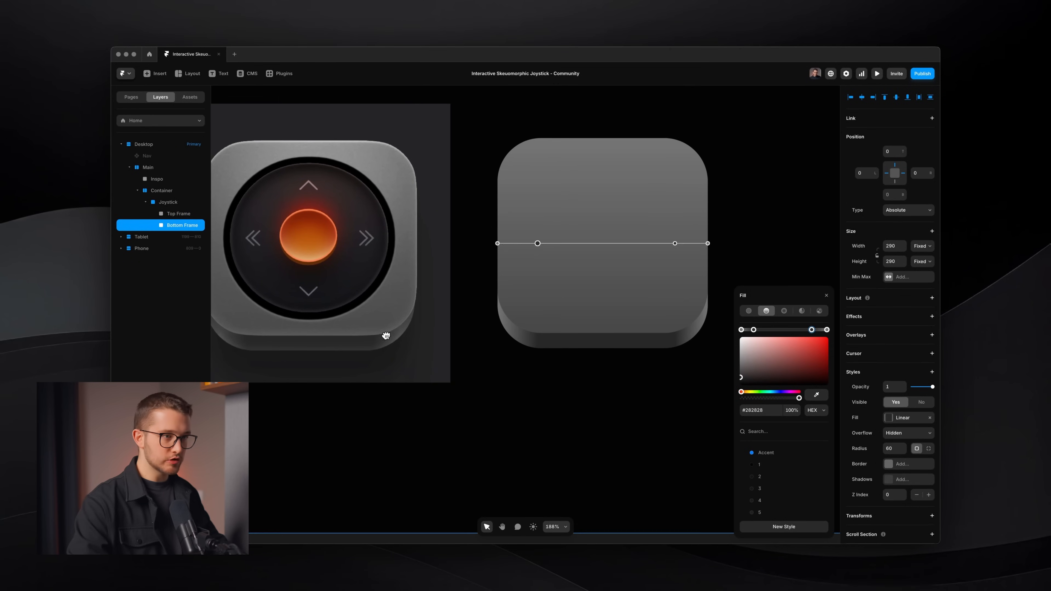
pyautogui.hscroll(-1, 386, 336)
# Darken the right-end stop of Bottom Frame's gradient to #636161 and reuse that colour for the left-end stop.
pyautogui.click(752, 318)
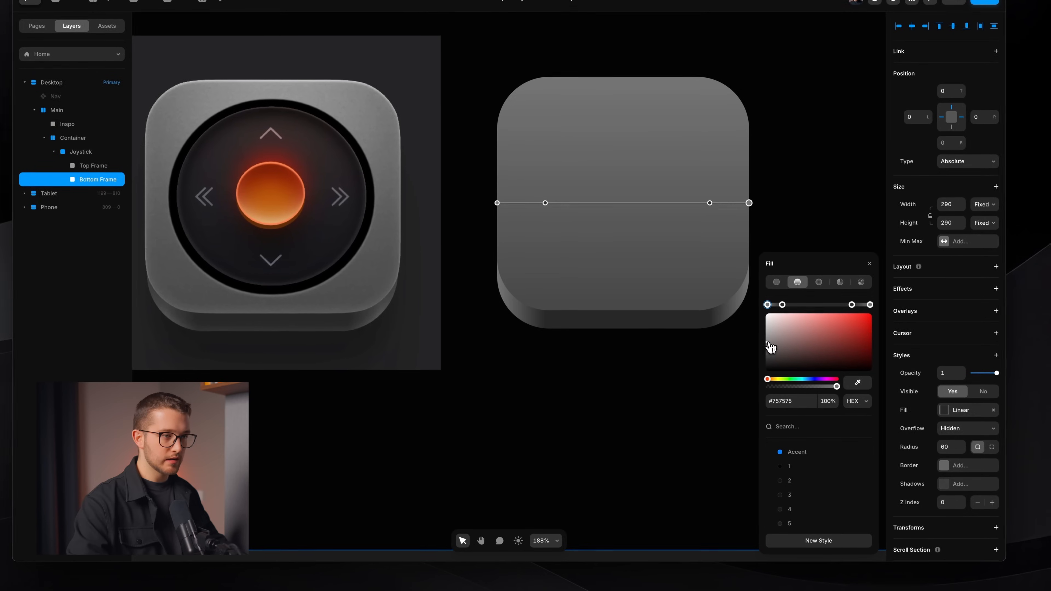
pyautogui.moveTo(767, 350); pyautogui.dragTo(768, 350)
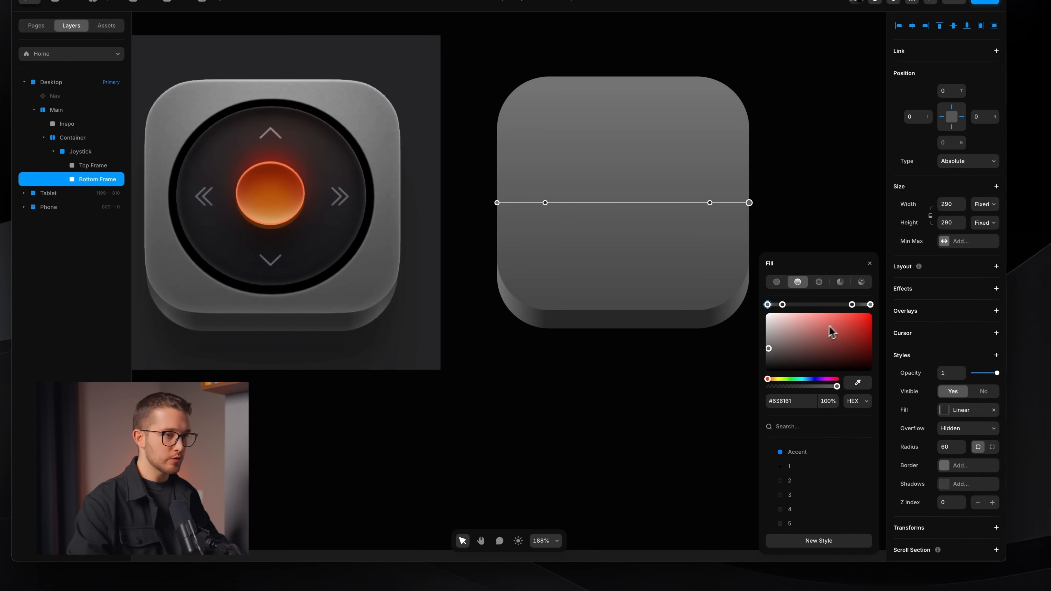
pyautogui.click(800, 401)
pyautogui.press('super+a')
pyautogui.press('super+c')
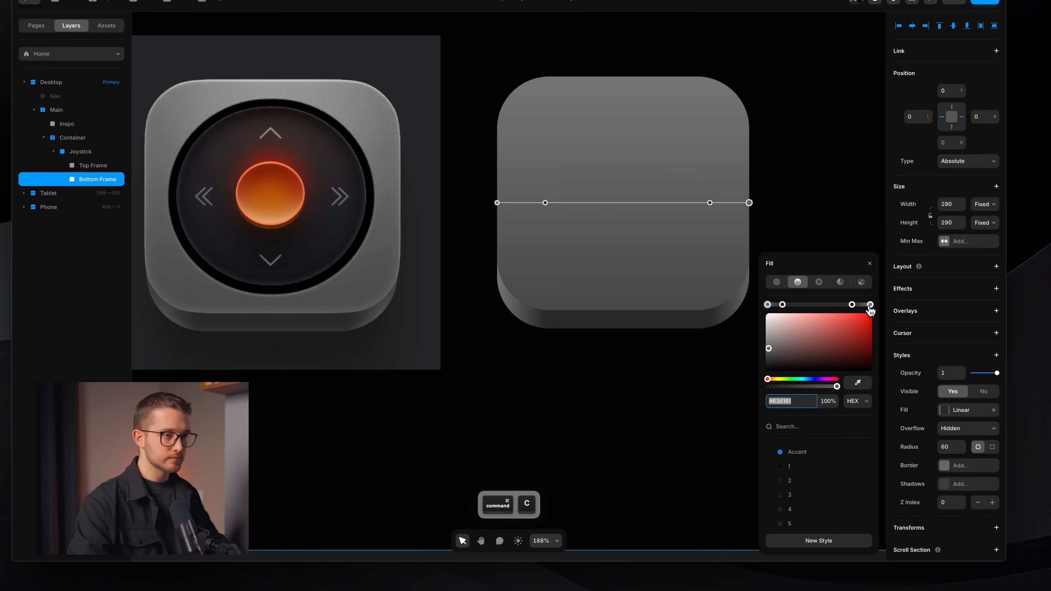
pyautogui.click(870, 305)
pyautogui.press('super+a')
pyautogui.press('super+v')
pyautogui.press('Return')
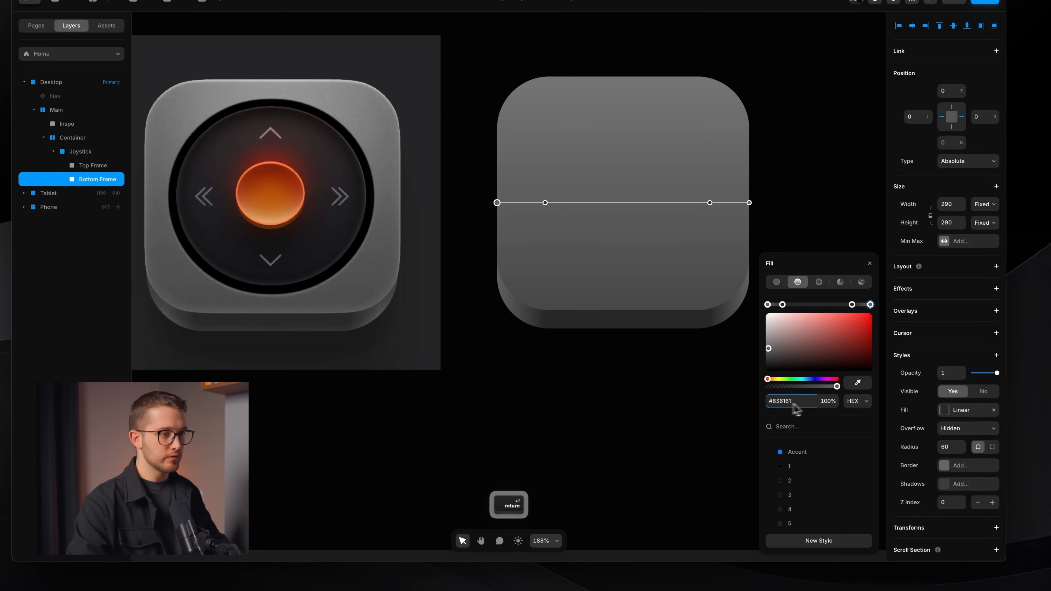
pyautogui.click(595, 390)
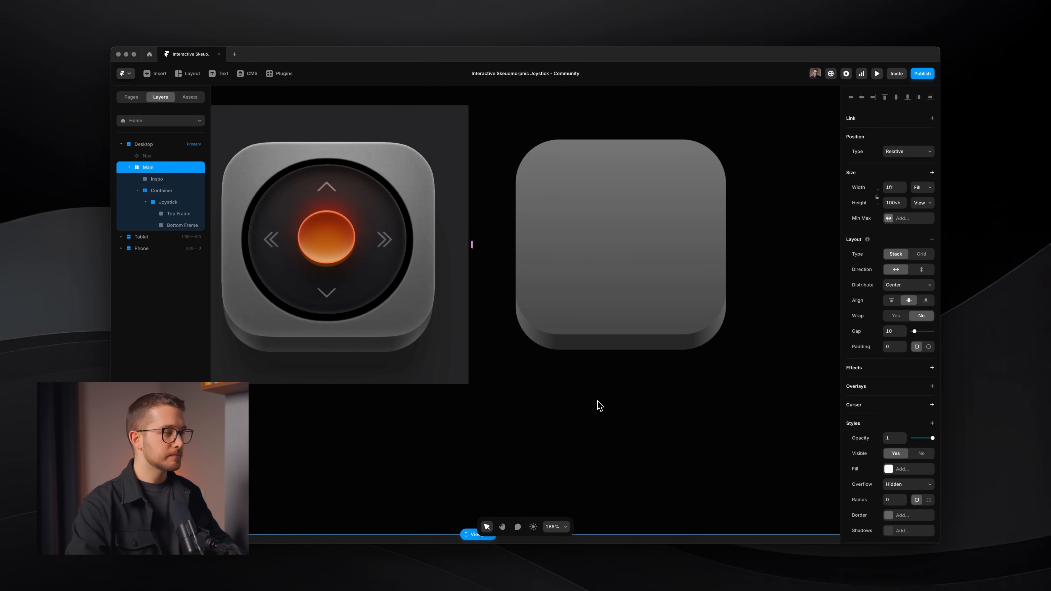
# Add an outside box shadow to Top Frame with a Y offset of 7.
pyautogui.click(587, 302)
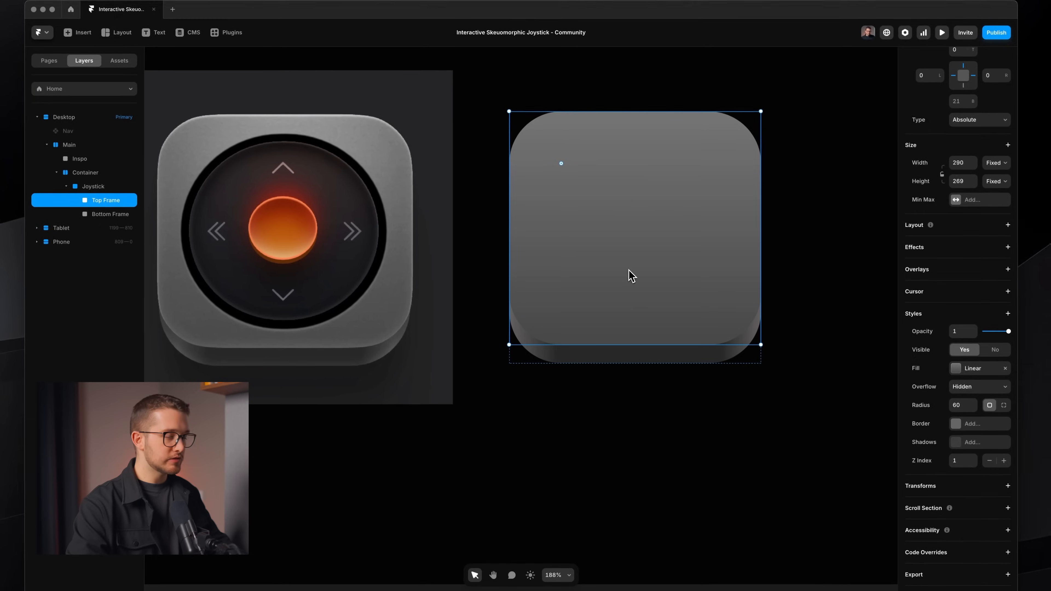
pyautogui.scroll(5, 446, 340)
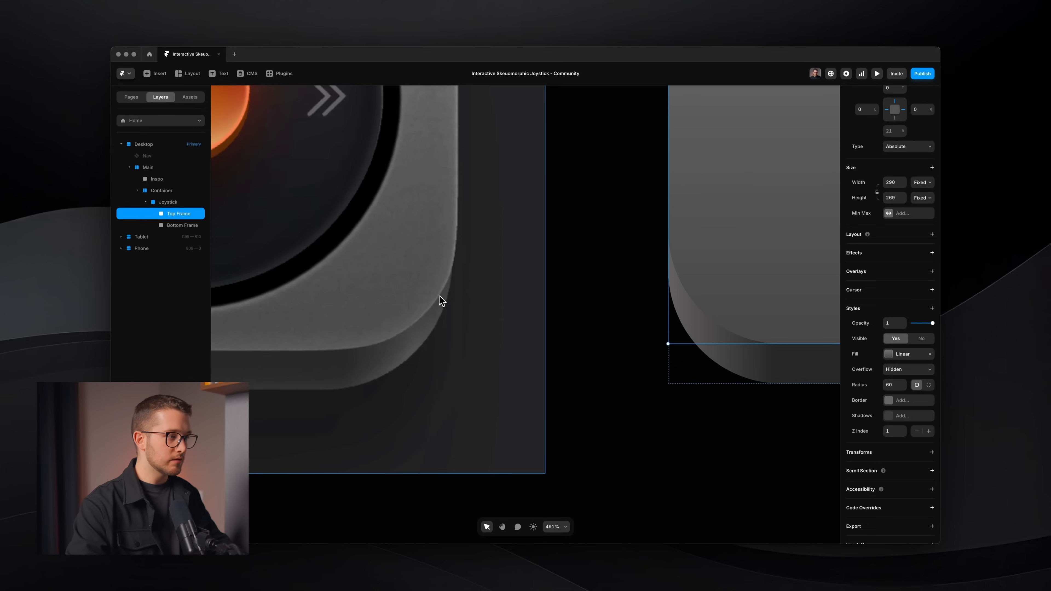
pyautogui.scroll(-3, 447, 329)
pyautogui.hscroll(5, 447, 329)
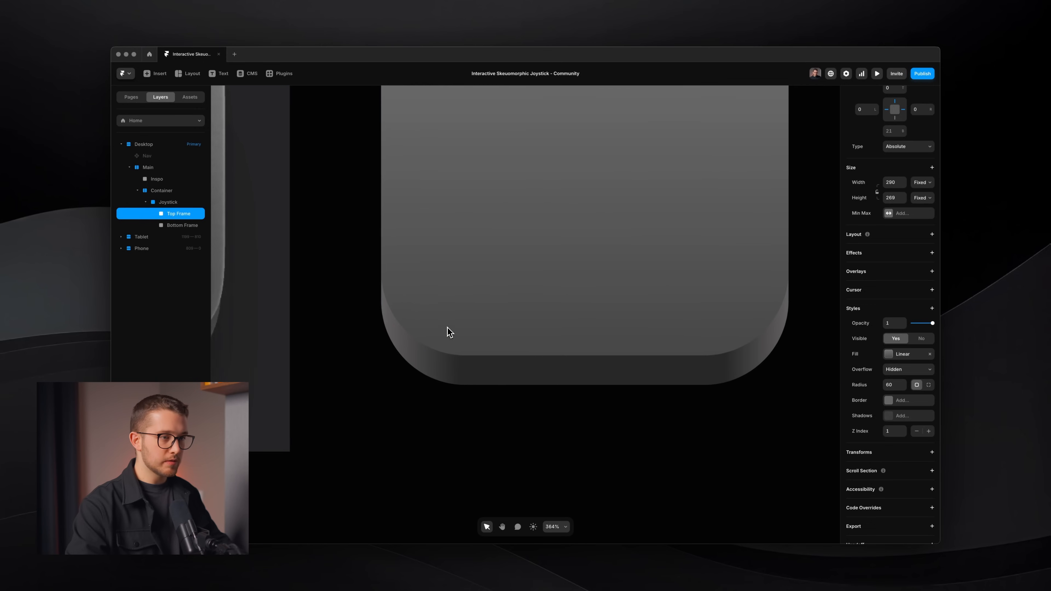
pyautogui.click(908, 416)
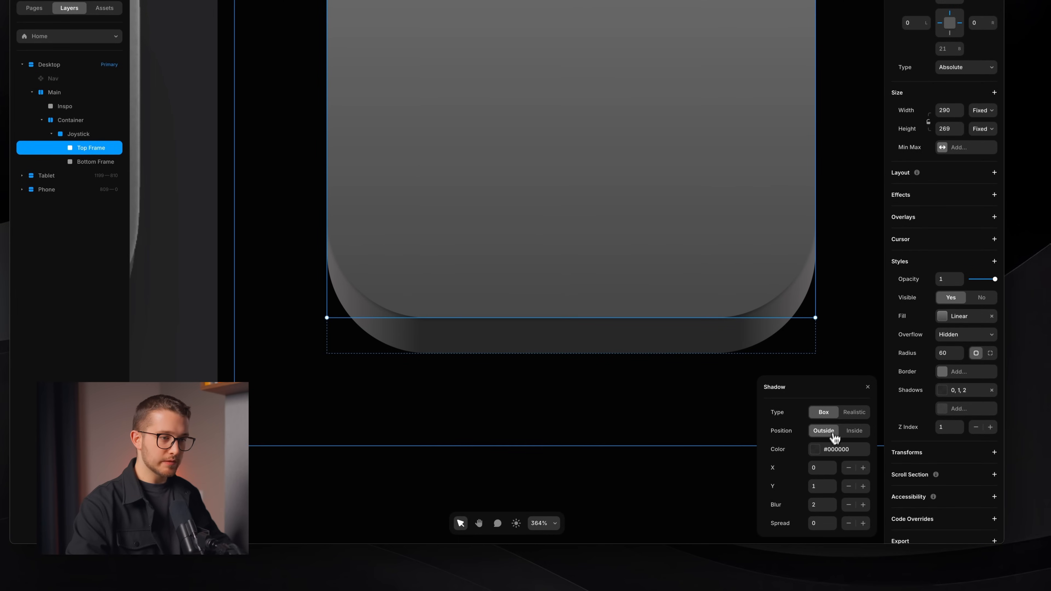
pyautogui.click(817, 485)
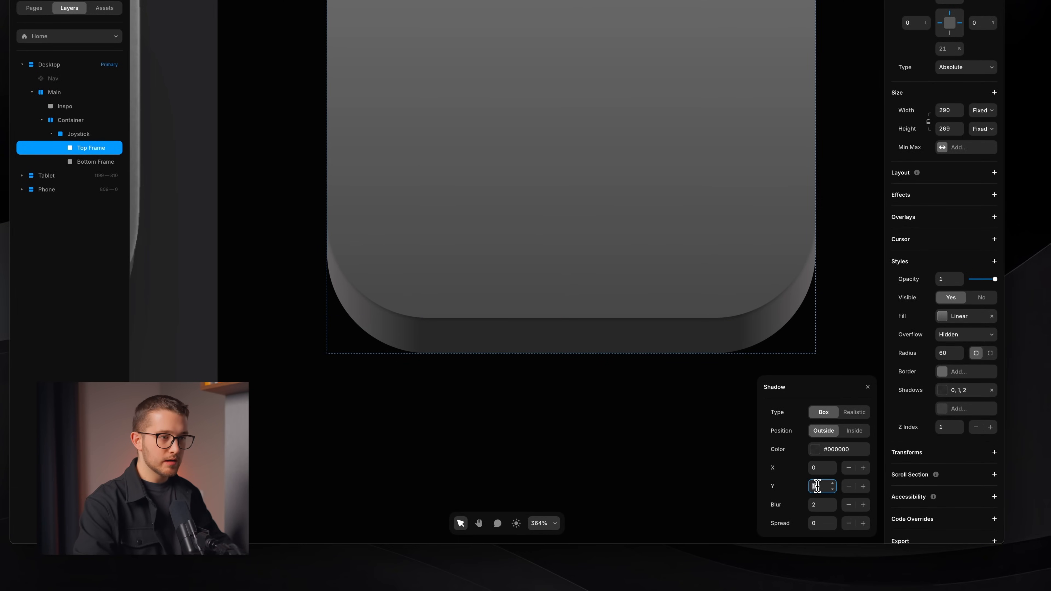
pyautogui.press('Up')
pyautogui.press('Up')
pyautogui.press('Up')
pyautogui.press('Up')
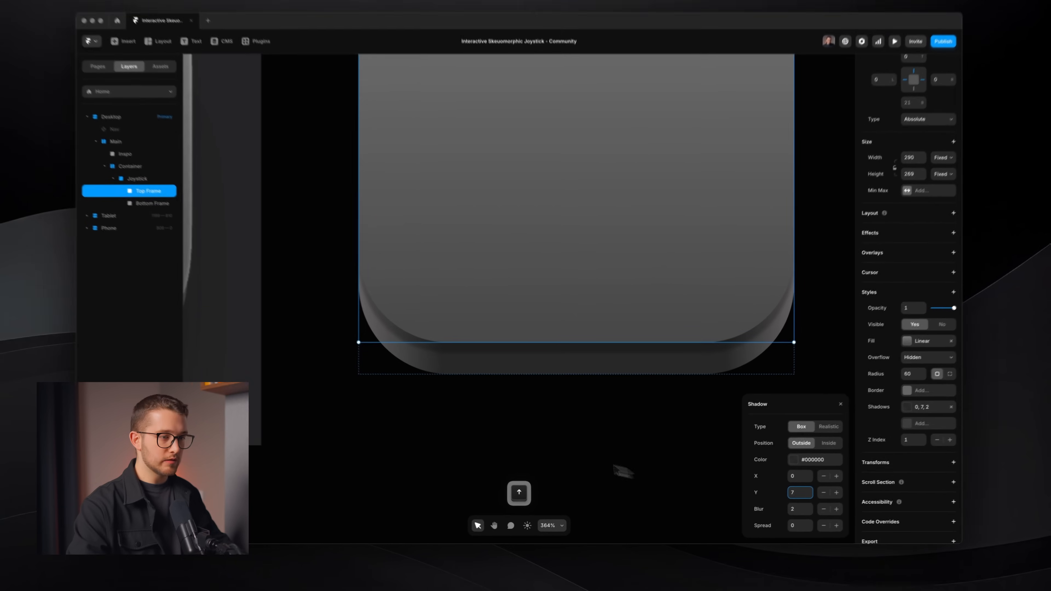
# Check the shadow along Top Frame's lower edge and set its Y offset to 8.
pyautogui.scroll(3, 608, 382)
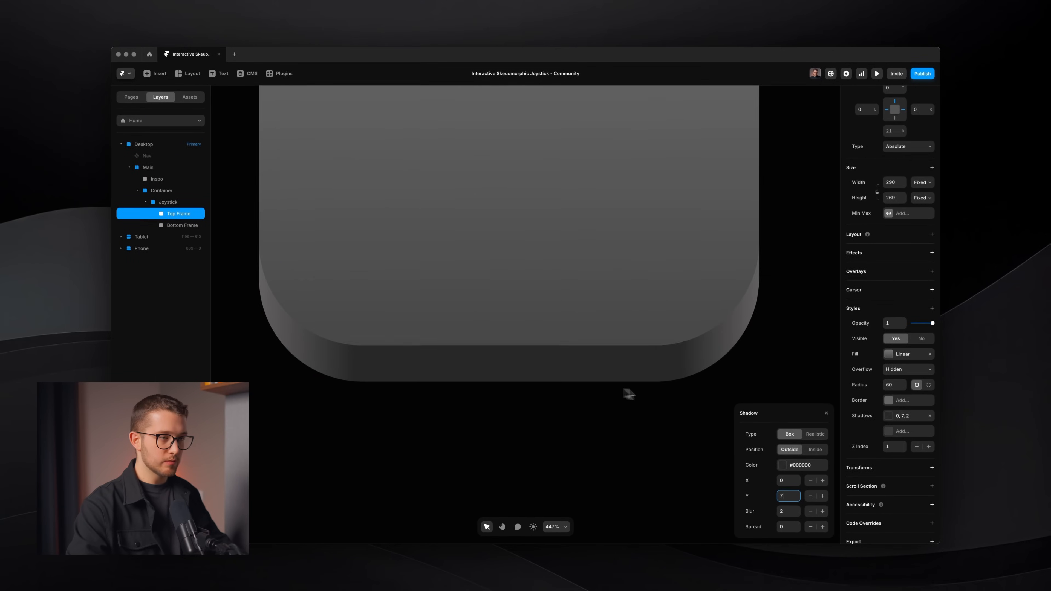
pyautogui.scroll(-2, 706, 429)
pyautogui.scroll(4, 706, 429)
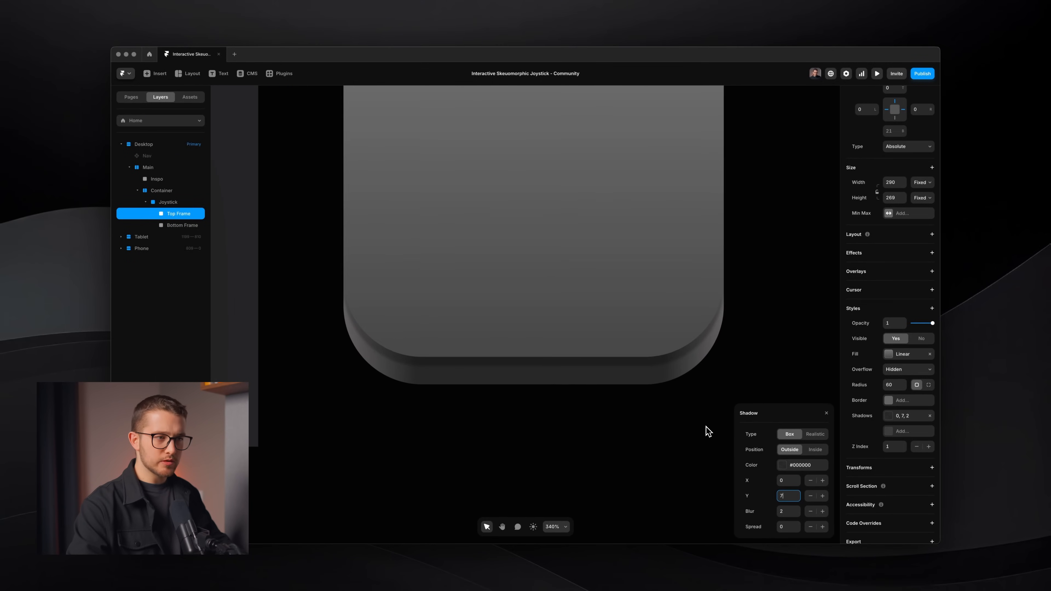
pyautogui.scroll(-5, 658, 384)
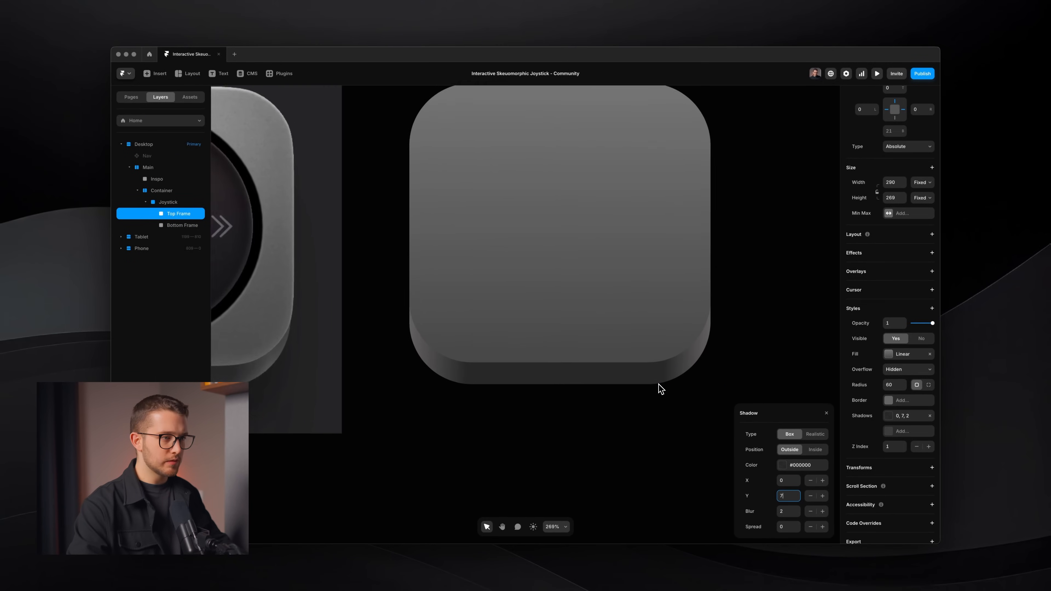
pyautogui.scroll(1, 658, 385)
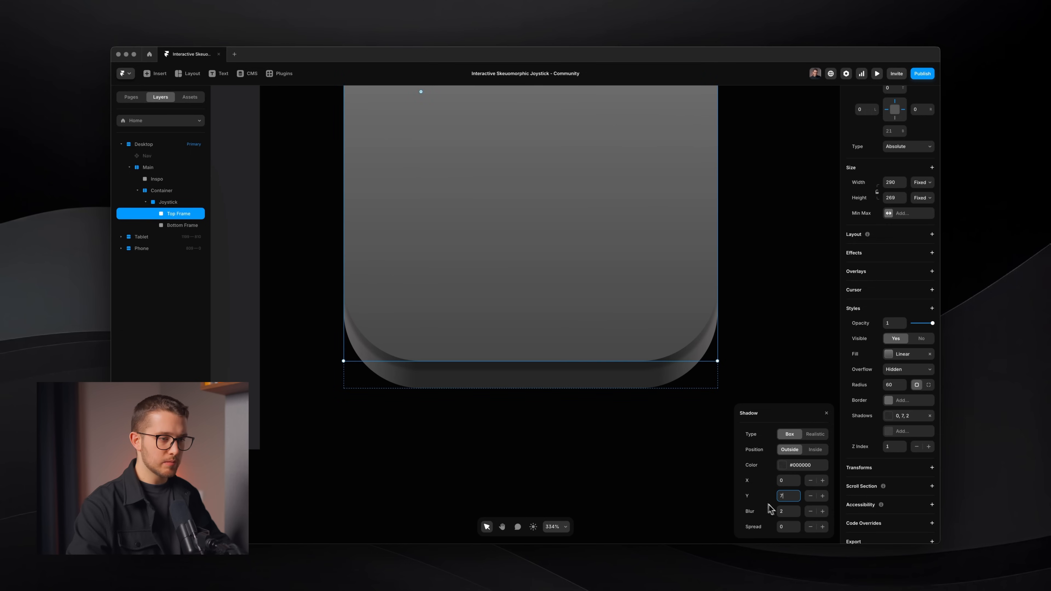
pyautogui.press('Up')
# Try several blur amounts for Top Frame's shadow and set the blur to 30.
pyautogui.click(785, 511)
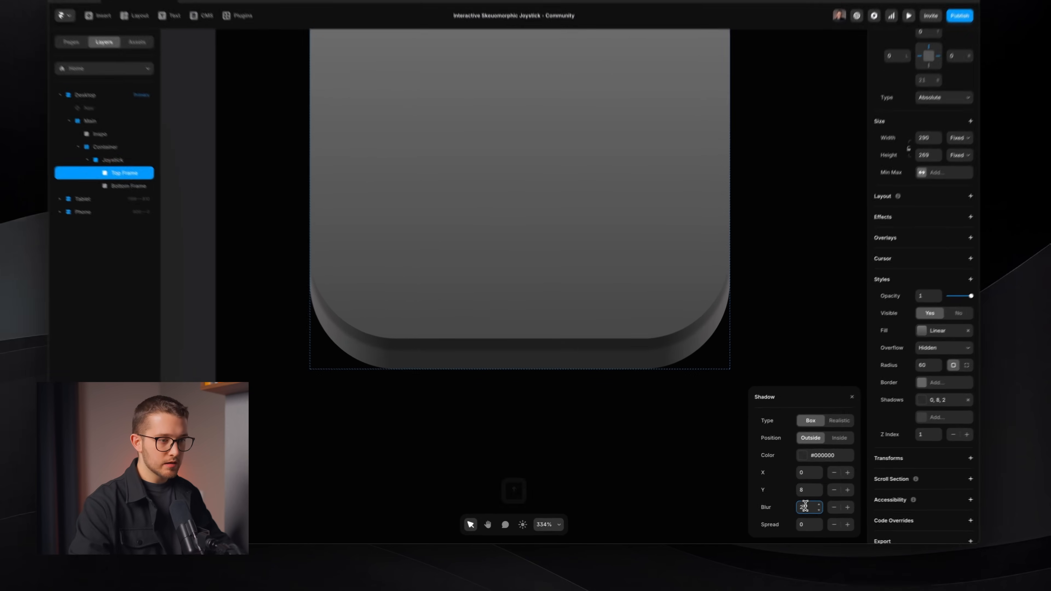
pyautogui.hotkey('shift', 'Up')
pyautogui.hotkey('shift', 'Up')
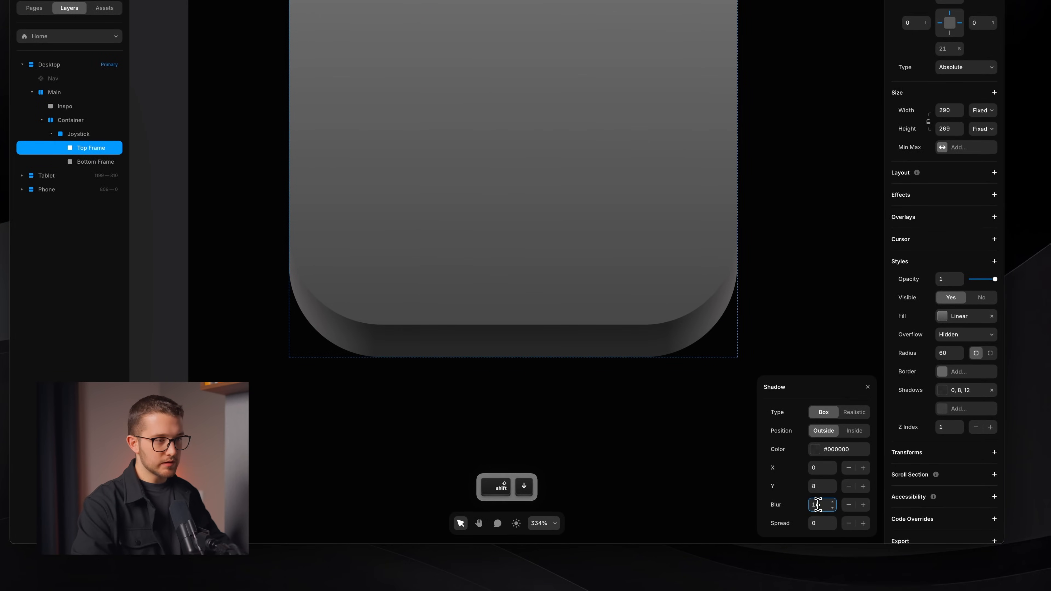
pyautogui.hotkey('shift', 'Up')
pyautogui.press('Up')
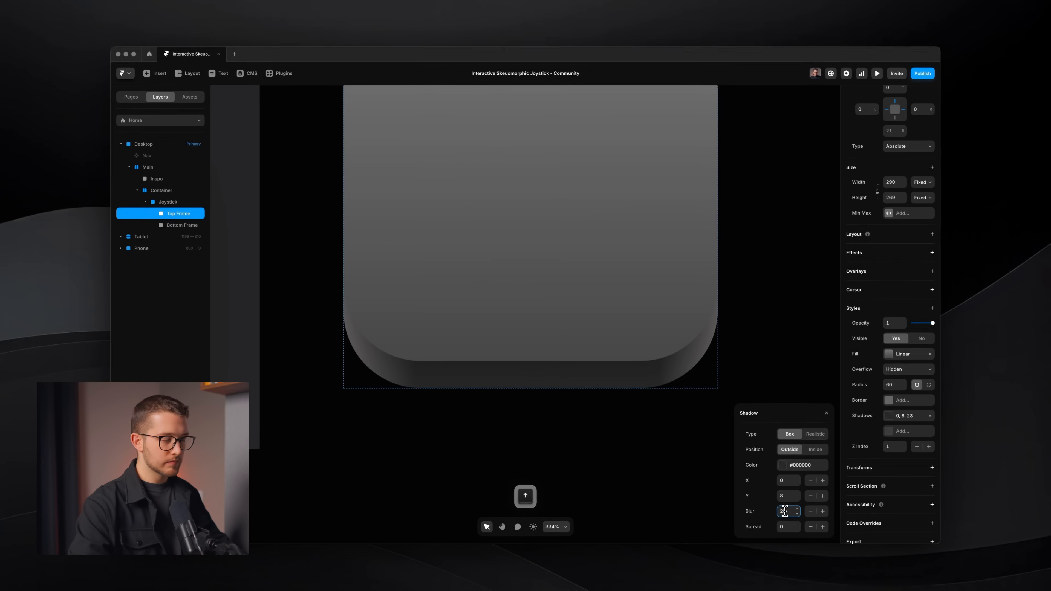
pyautogui.hotkey('shift', 'Up')
pyautogui.hotkey('shift', 'Up')
pyautogui.hotkey('shift', 'Up')
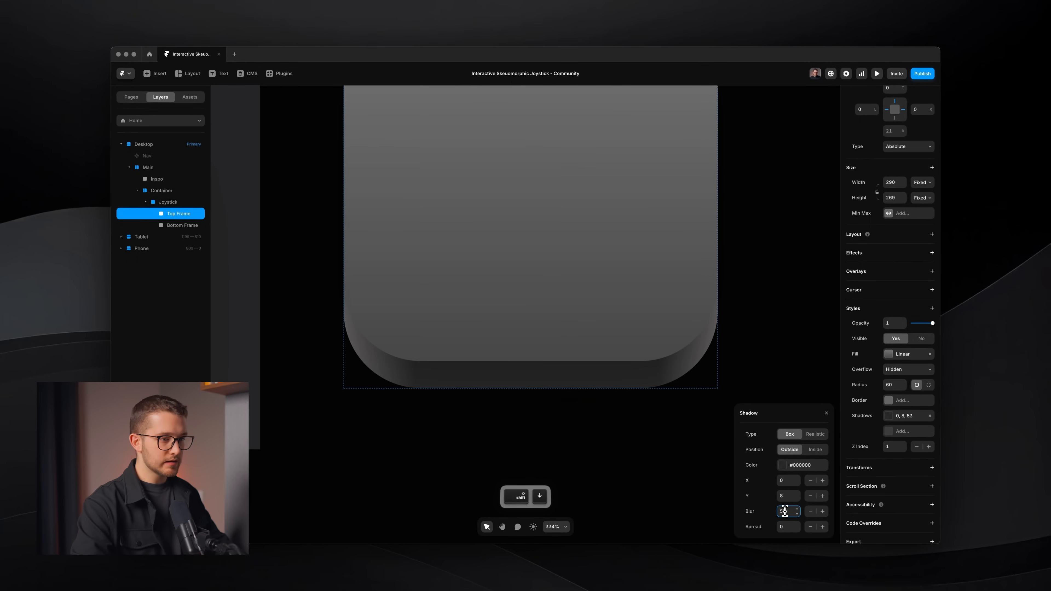
pyautogui.write('30')
pyautogui.press('Return')
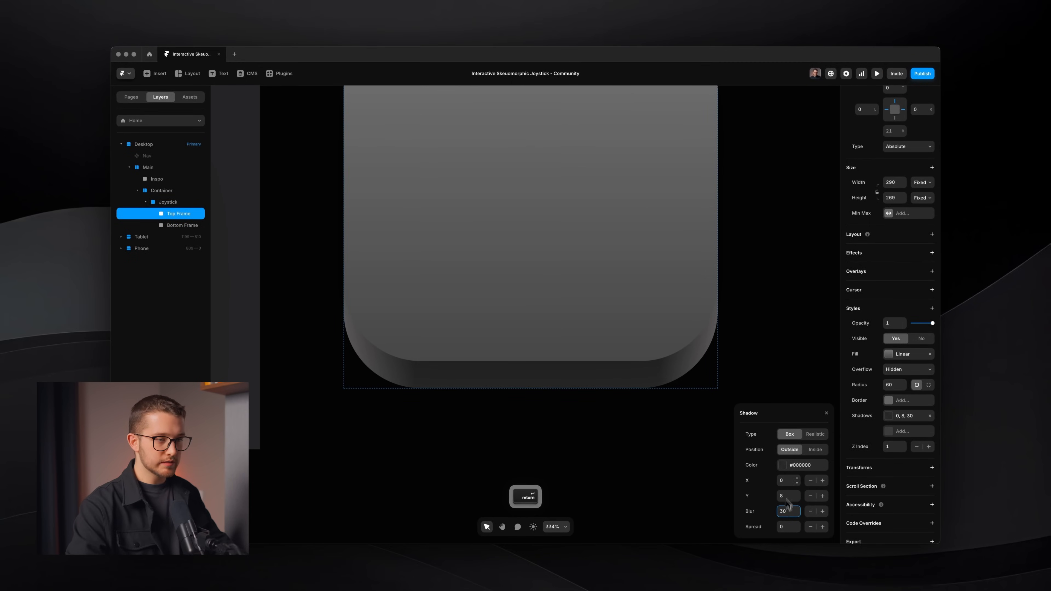
# Reduce the opacity of Top Frame's black shadow colour to 10%.
pyautogui.click(791, 465)
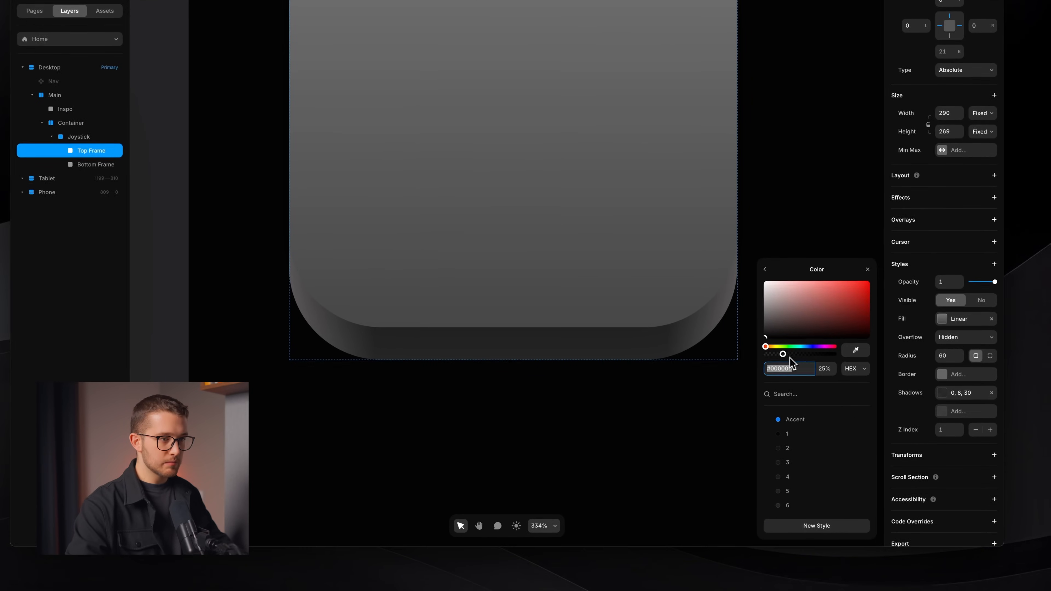
pyautogui.moveTo(790, 357); pyautogui.dragTo(778, 355)
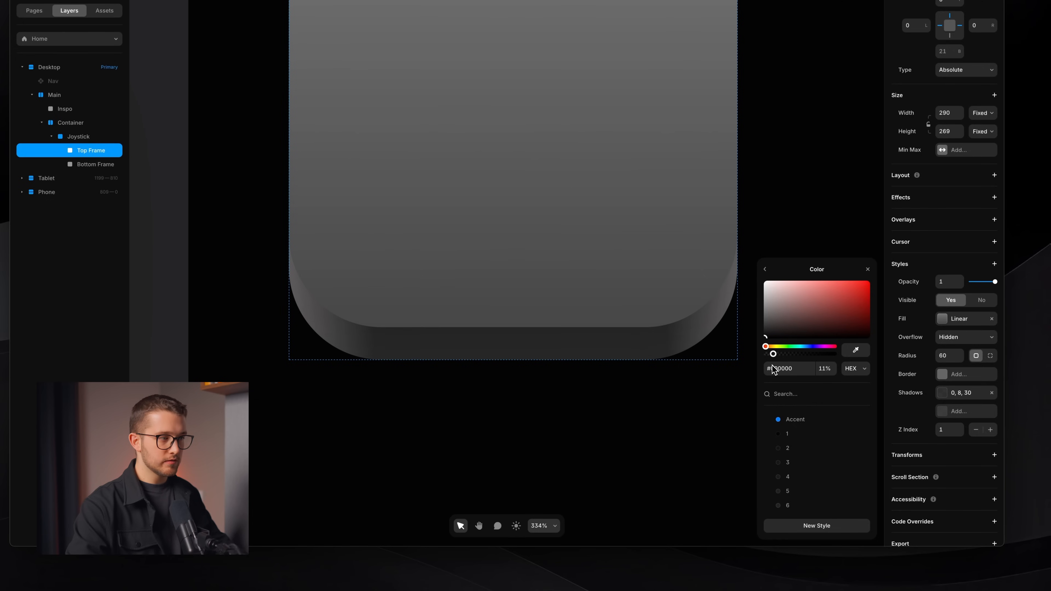
pyautogui.click(821, 369)
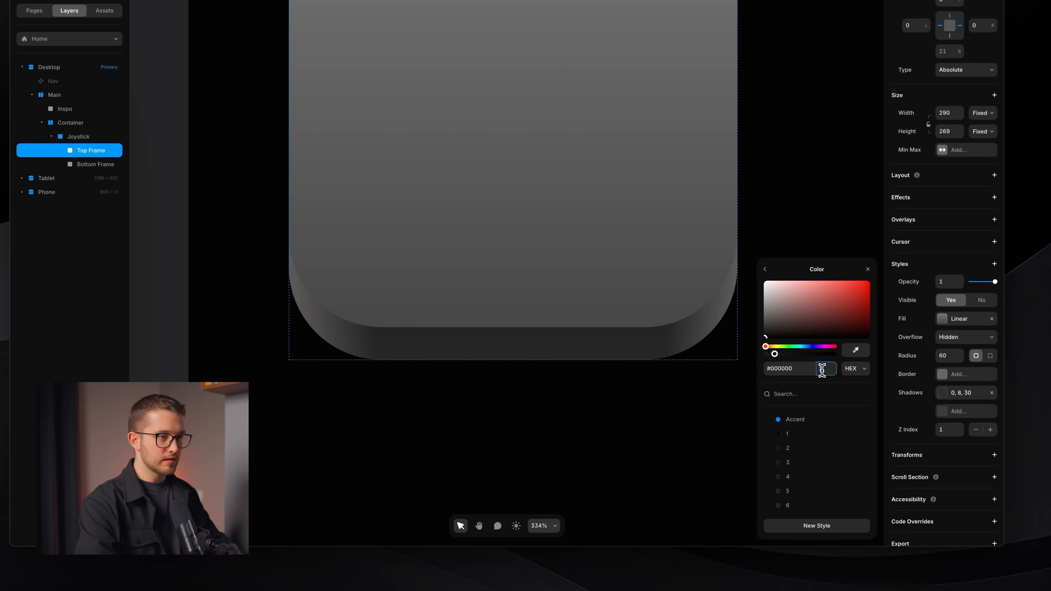
pyautogui.write('10')
pyautogui.press('Return')
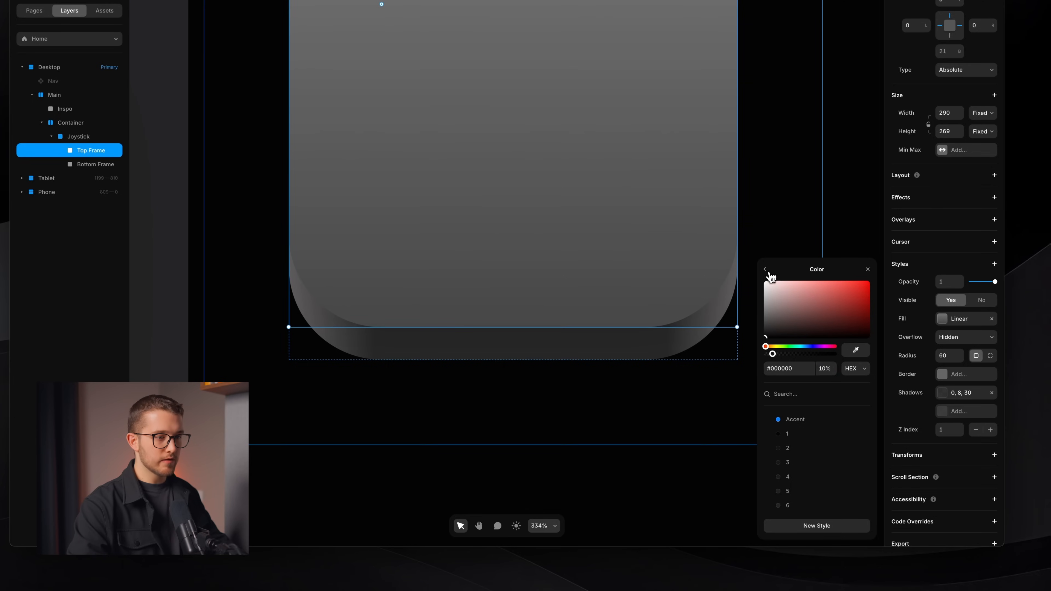
# Set the blur of Top Frame's shadow to 20 and compare the joystick with the reference.
pyautogui.click(766, 269)
pyautogui.hotkey('shift', 'Down')
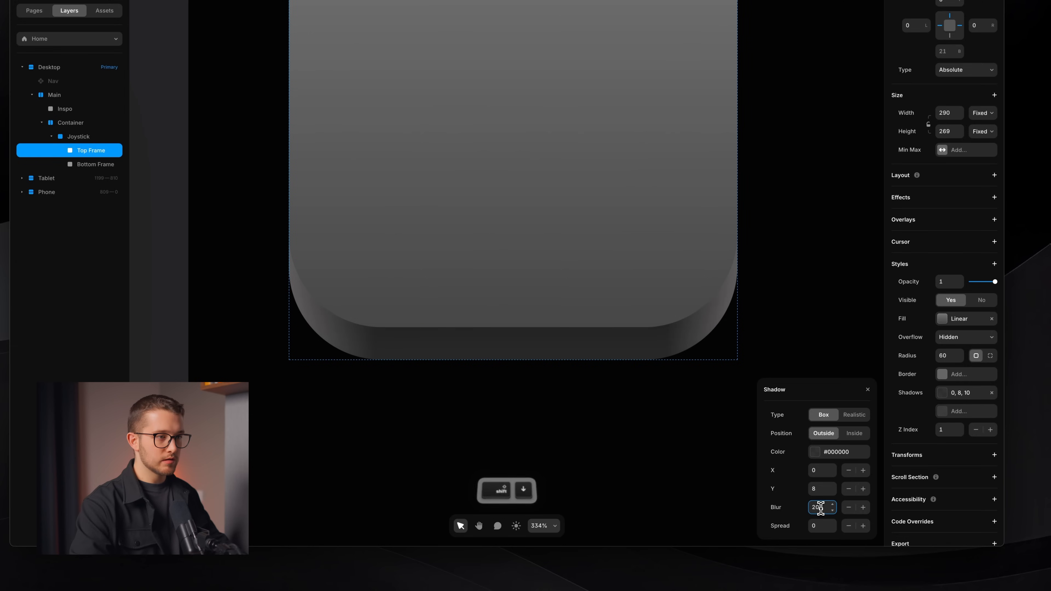
pyautogui.press('Return')
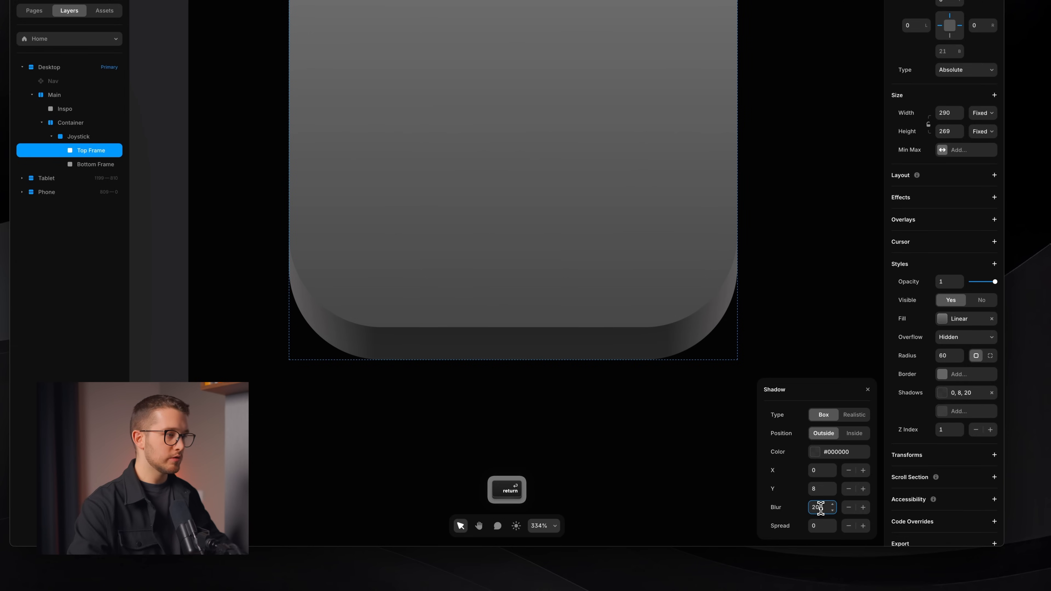
pyautogui.click(659, 510)
pyautogui.scroll(-5, 659, 510)
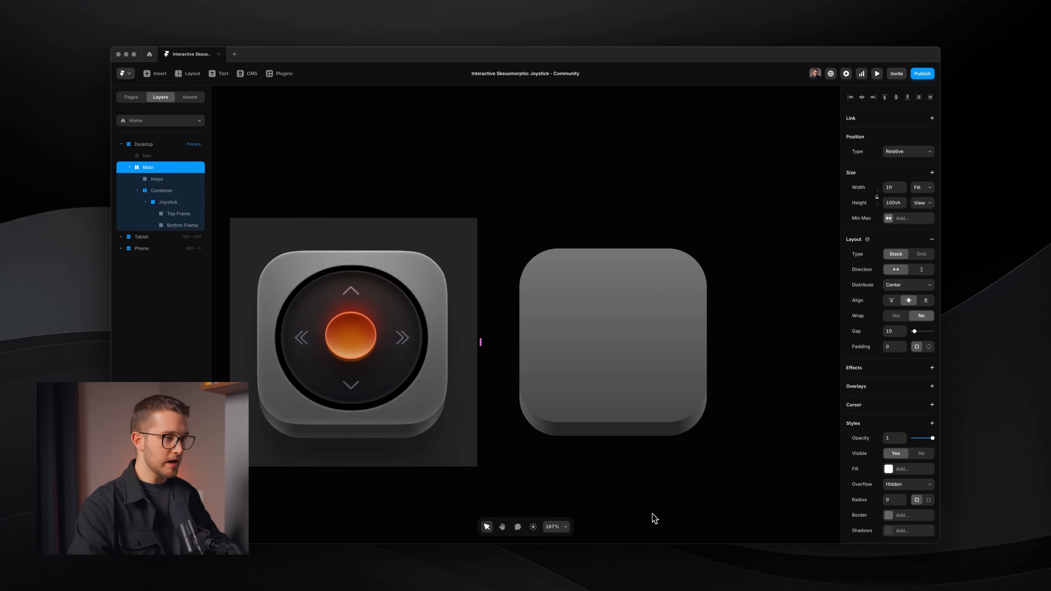
pyautogui.scroll(2, 654, 517)
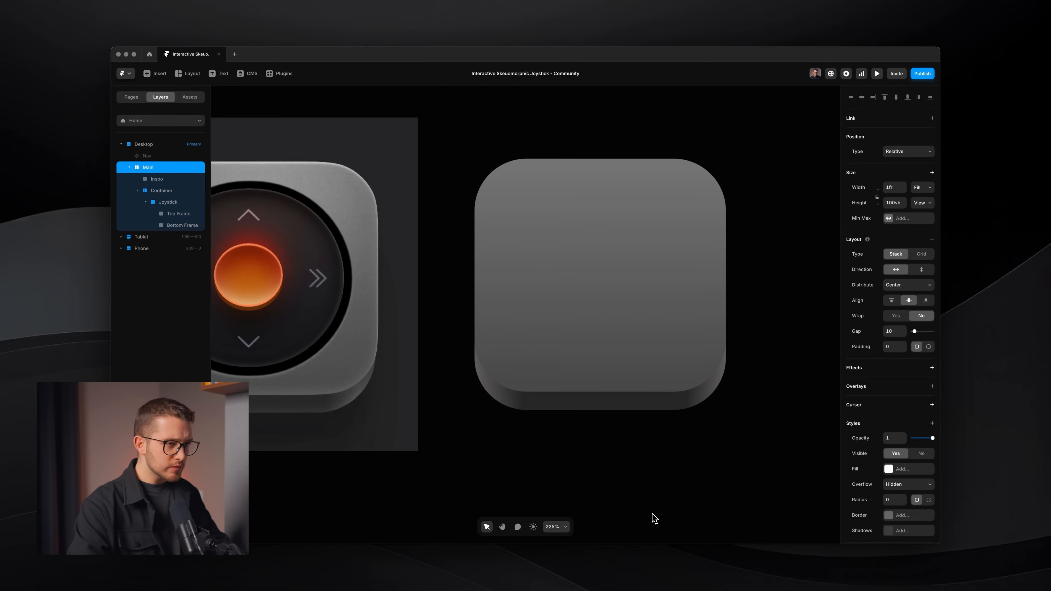
# Measure the lower rounded corner of the reference button to compare it with Bottom Frame.
pyautogui.keyDown('super'); pyautogui.click(696, 420); pyautogui.keyUp('super')
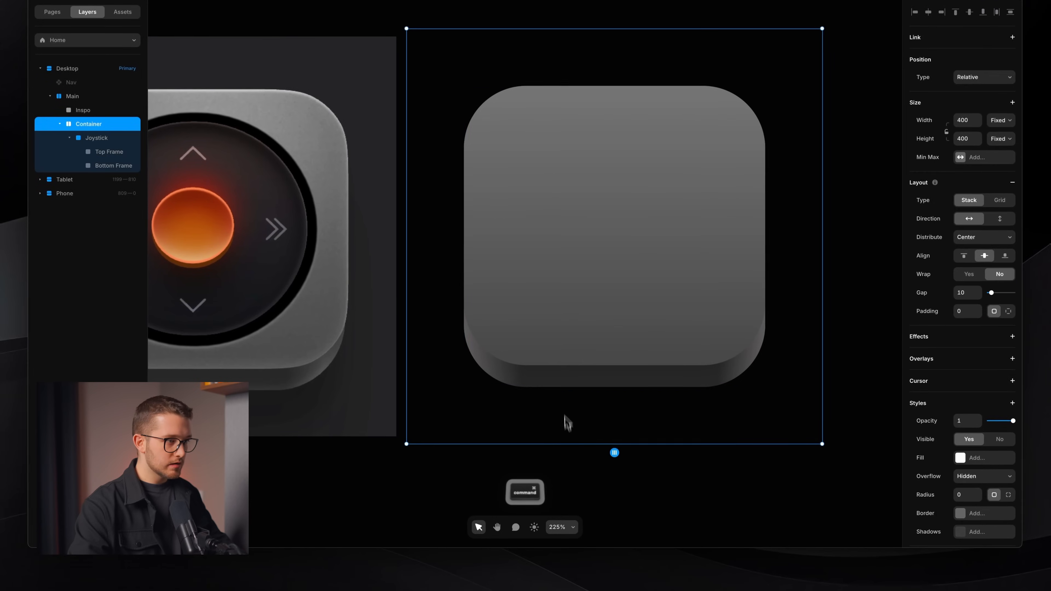
pyautogui.keyDown('super'); pyautogui.click(580, 383); pyautogui.keyUp('super')
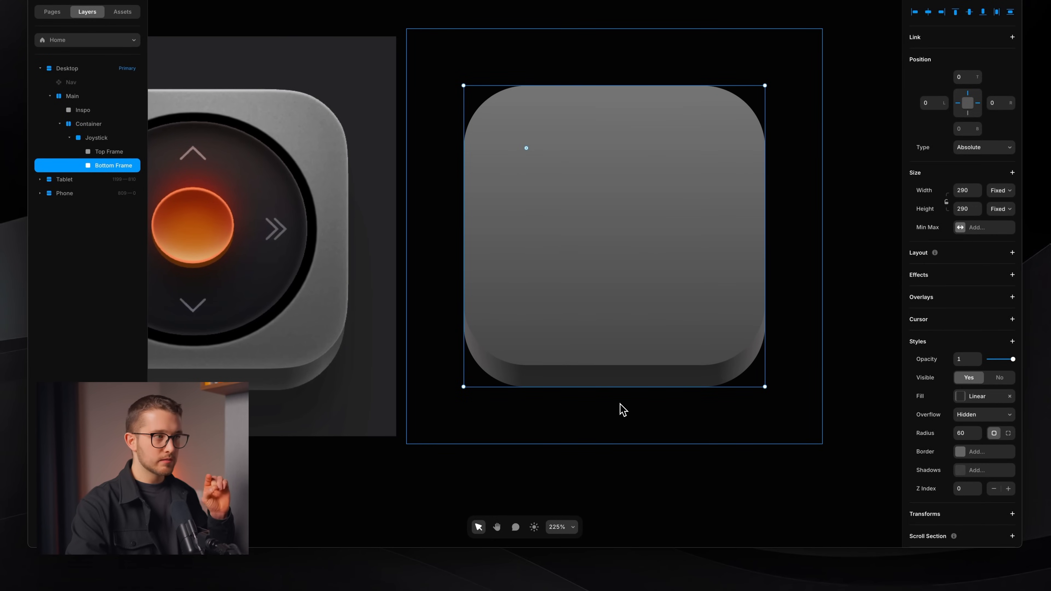
pyautogui.scroll(5, 336, 374)
pyautogui.press('shift+super+4')
pyautogui.moveTo(278, 277); pyautogui.dragTo(364, 418)
pyautogui.press('Escape')
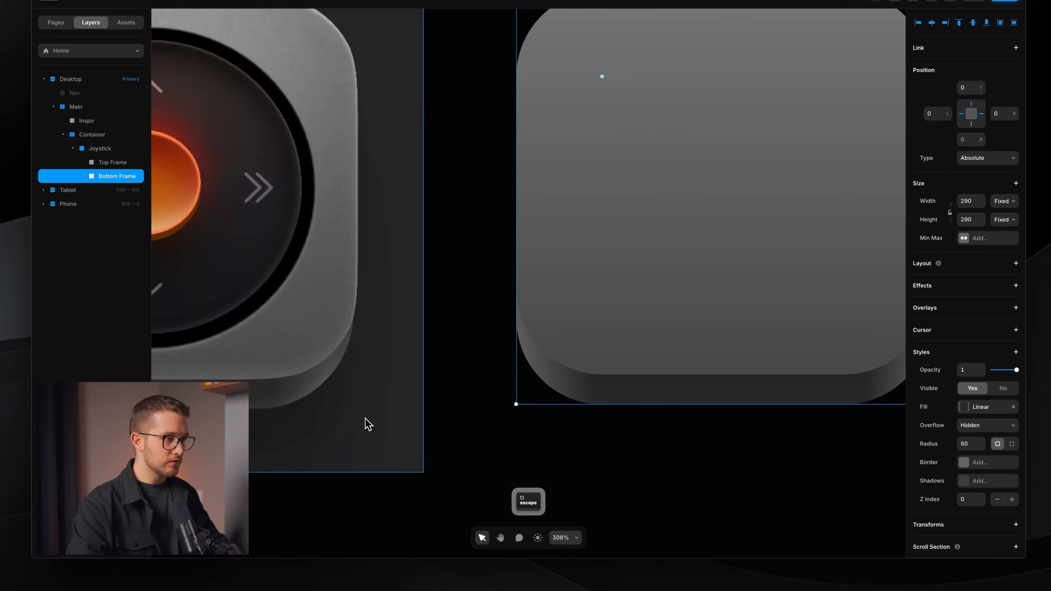
# Measure the matching lower rounded corner of the recreated joystick.
pyautogui.scroll(-3, 366, 425)
pyautogui.hscroll(2, 367, 424)
pyautogui.click(589, 449)
pyautogui.moveTo(677, 326); pyautogui.dragTo(726, 418)
pyautogui.press('Escape')
pyautogui.scroll(5, 727, 418)
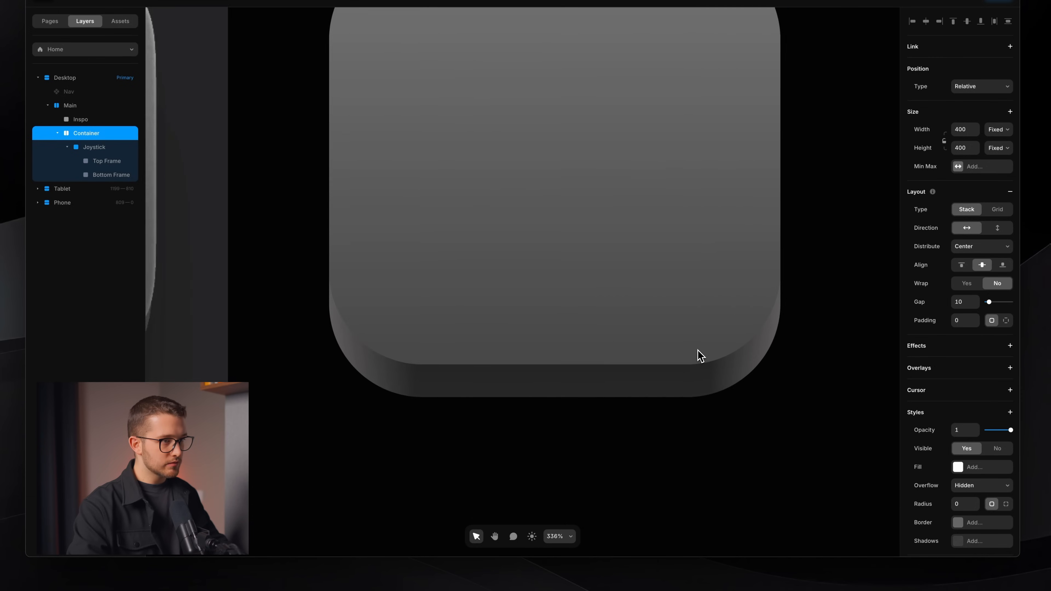
# Compare the lower corners up close and set Bottom Frame's corner radius to 70.
pyautogui.scroll(-3, 691, 356)
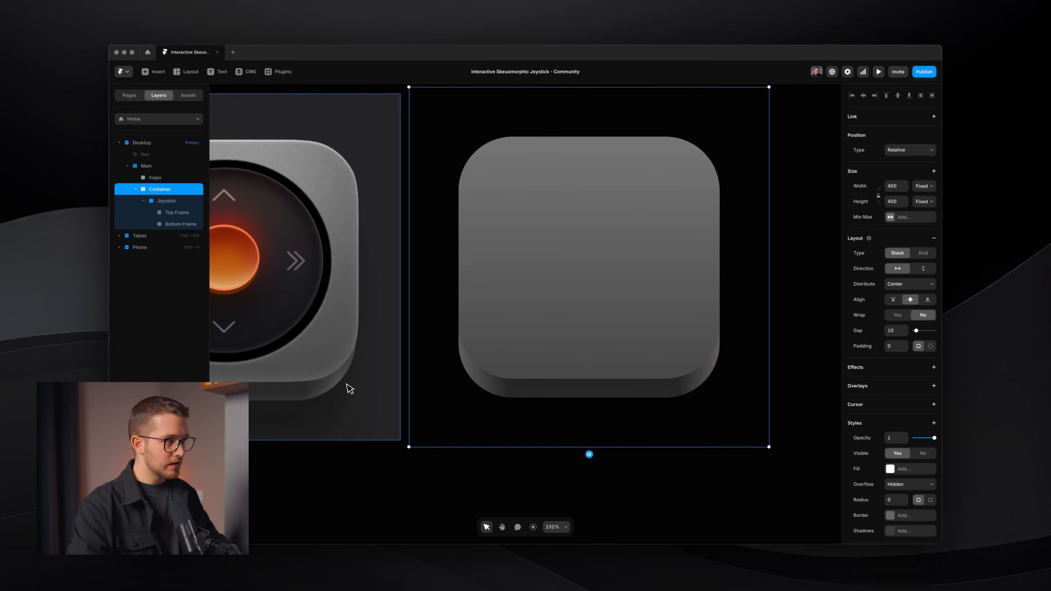
pyautogui.scroll(6, 339, 372)
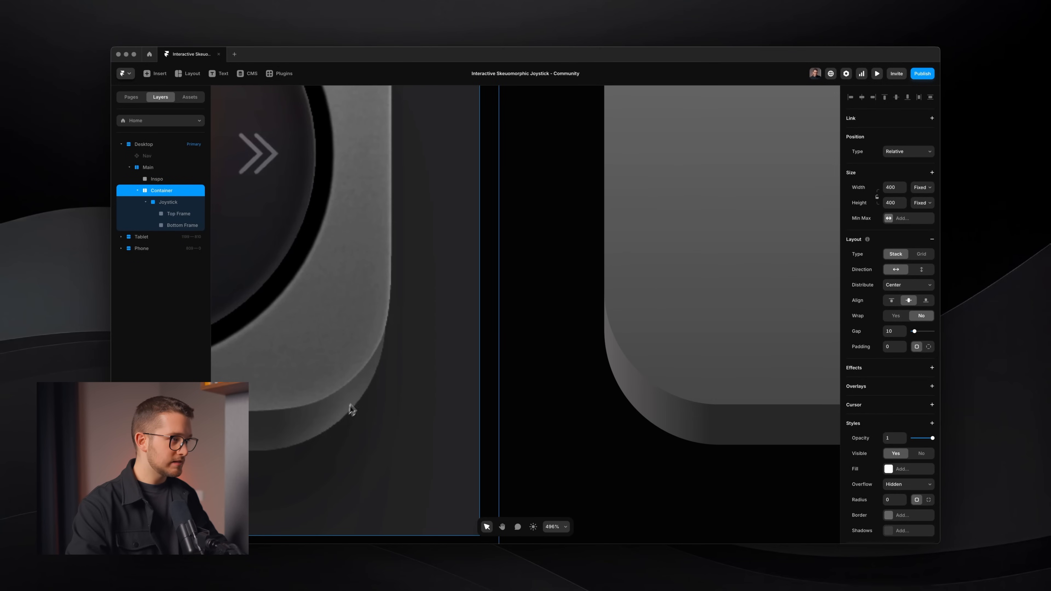
pyautogui.scroll(1, 358, 401)
pyautogui.hscroll(10, 357, 399)
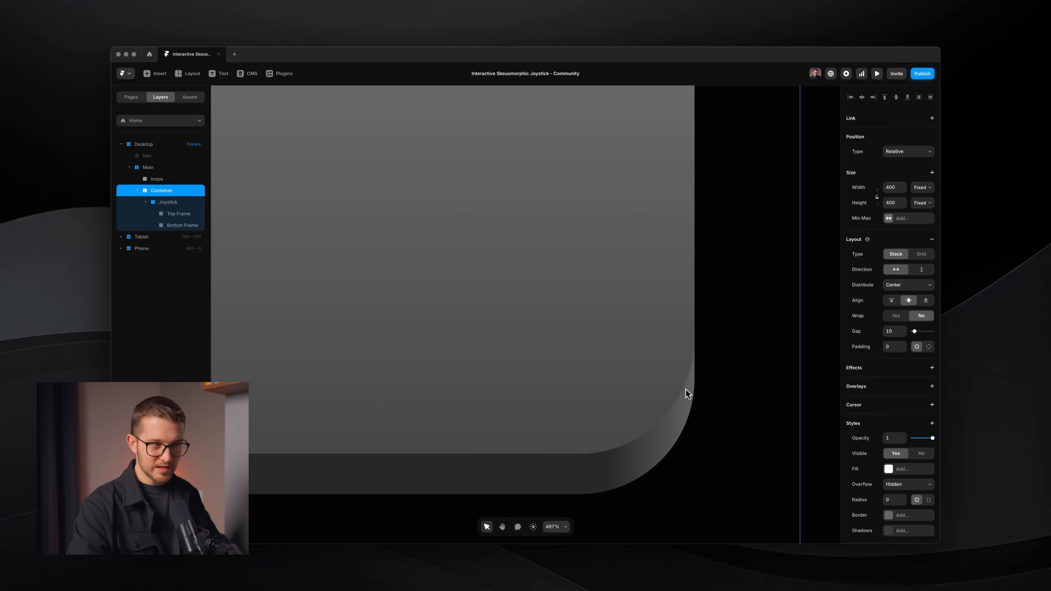
pyautogui.keyDown('super'); pyautogui.click(599, 477); pyautogui.keyUp('super')
pyautogui.scroll(-4, 600, 474)
pyautogui.scroll(-2, 600, 472)
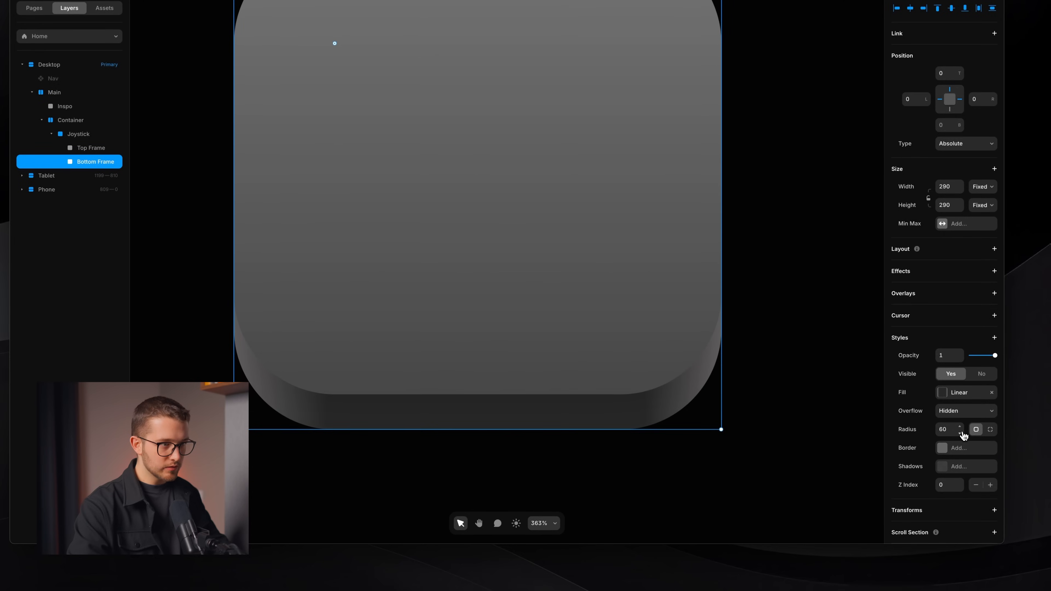
pyautogui.moveTo(962, 435); pyautogui.dragTo(962, 429)
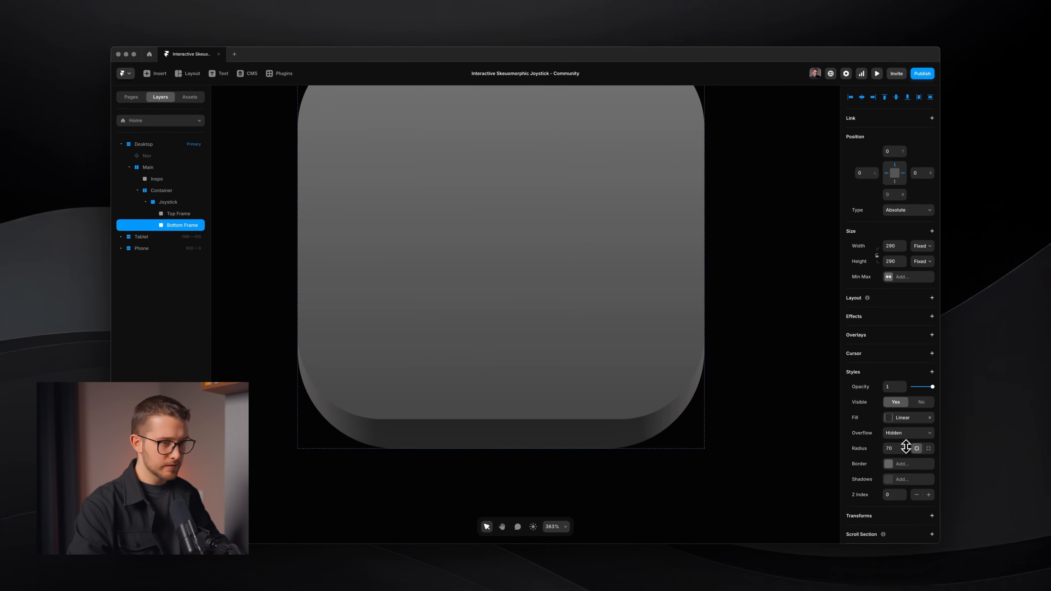
pyautogui.moveTo(906, 446); pyautogui.dragTo(905, 449)
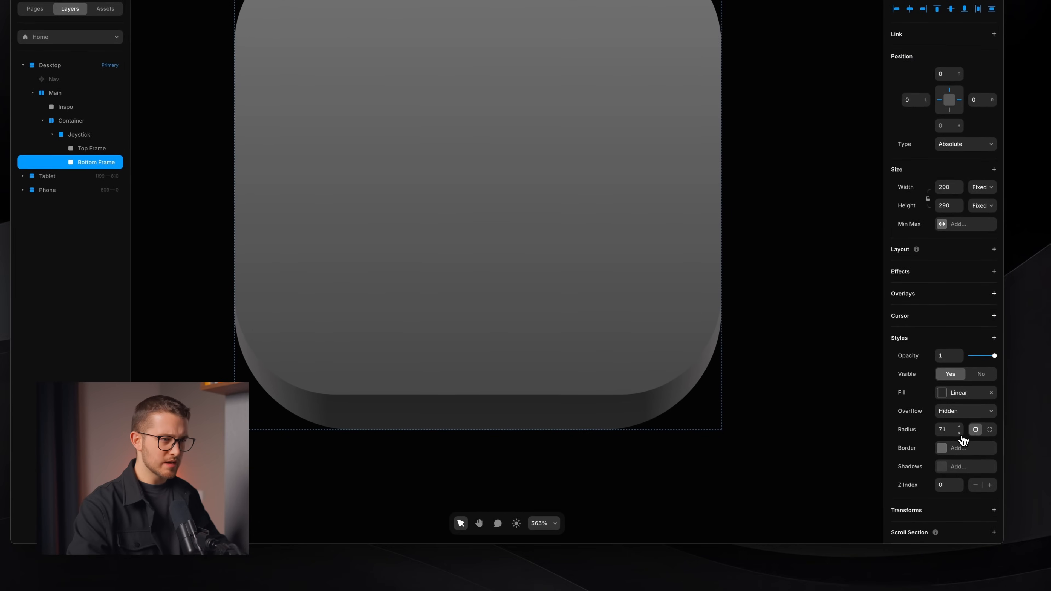
pyautogui.click(751, 476)
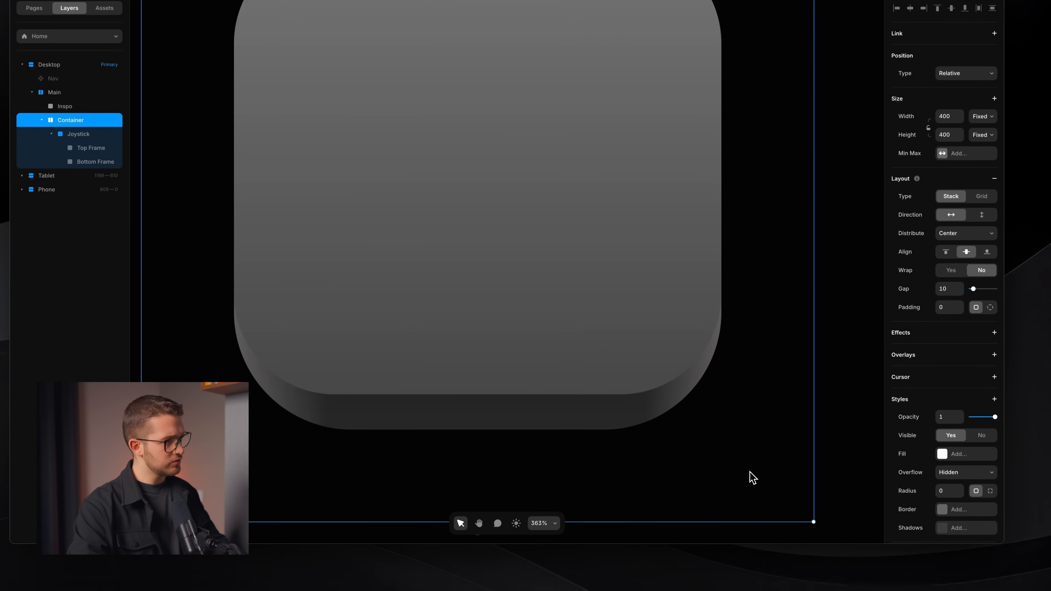
# Compare the joystick's lower edge and rounded corners with the reference image at several magnifications.
pyautogui.scroll(-5, 752, 477)
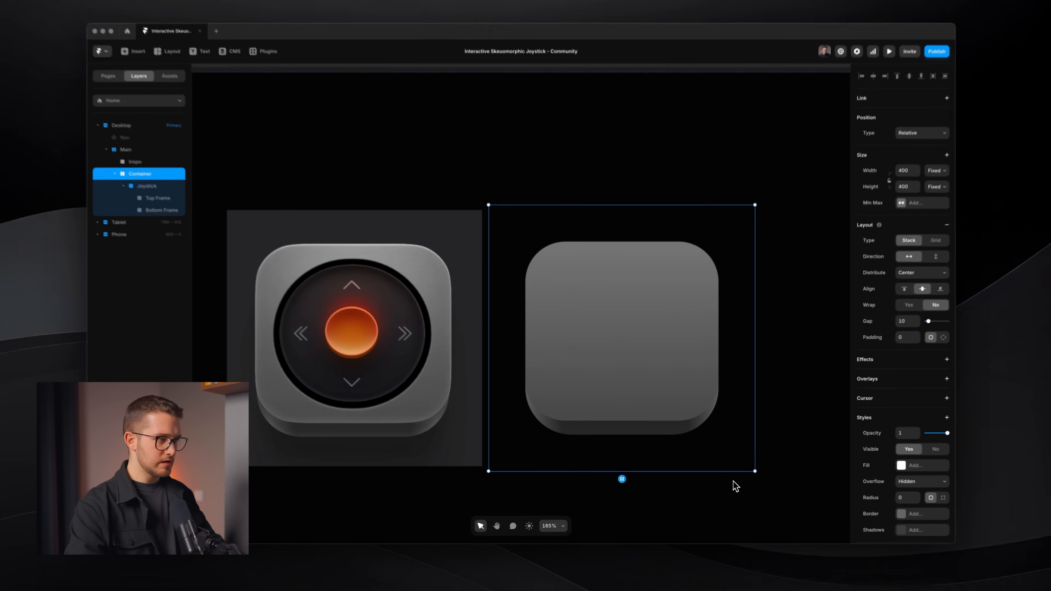
pyautogui.scroll(-3, 728, 484)
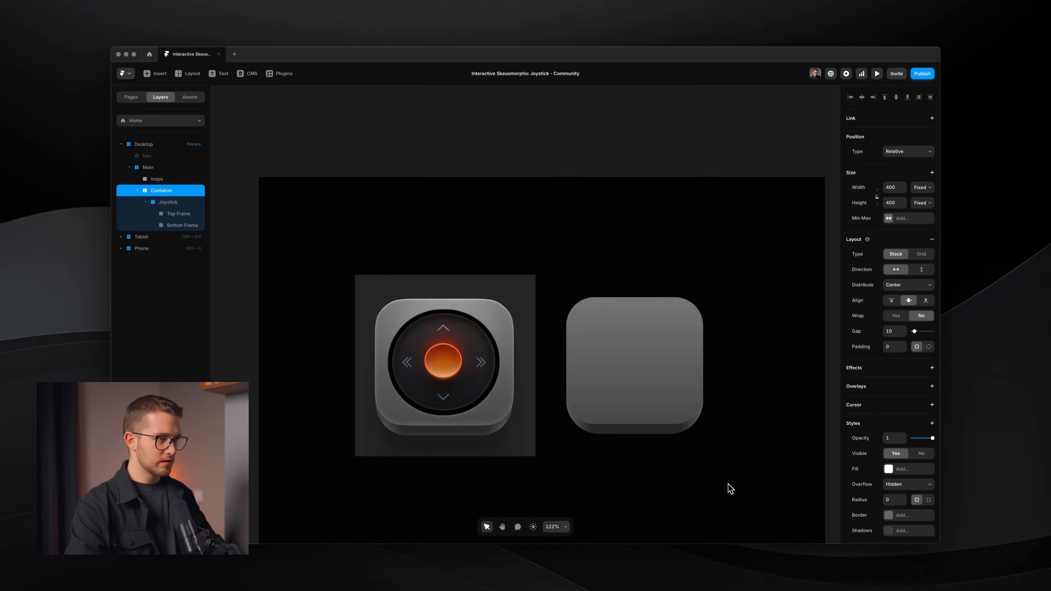
pyautogui.scroll(-2, 730, 488)
pyautogui.scroll(6, 729, 489)
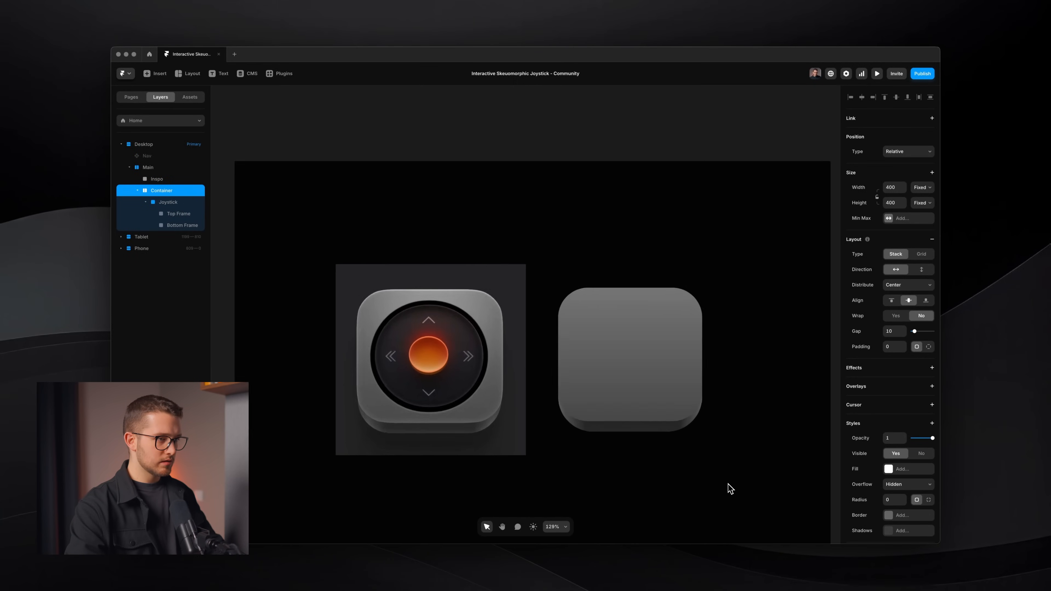
pyautogui.hscroll(-1, 653, 417)
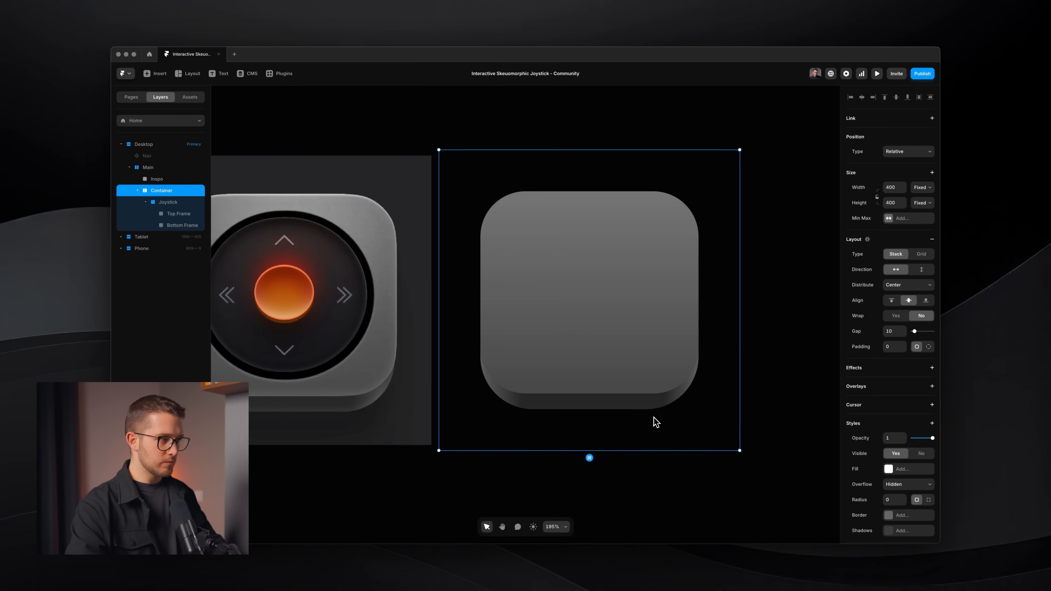
pyautogui.hscroll(-3, 656, 422)
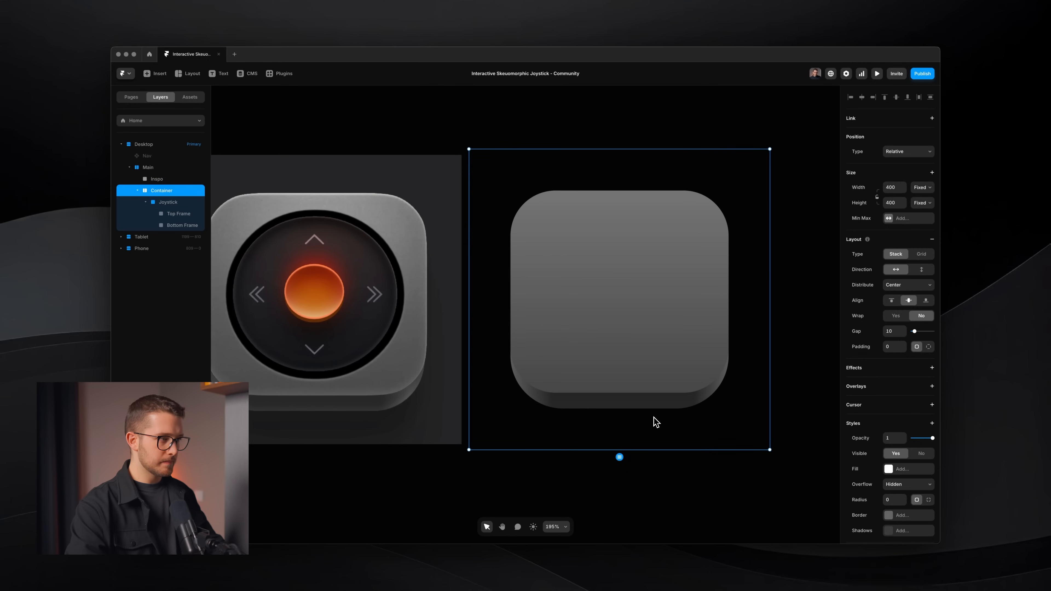
pyautogui.hscroll(1, 654, 417)
# Duplicate Bottom Frame and place the copy over the button in the reference image.
pyautogui.keyDown('alt'); pyautogui.click(658, 405); pyautogui.keyUp('alt')
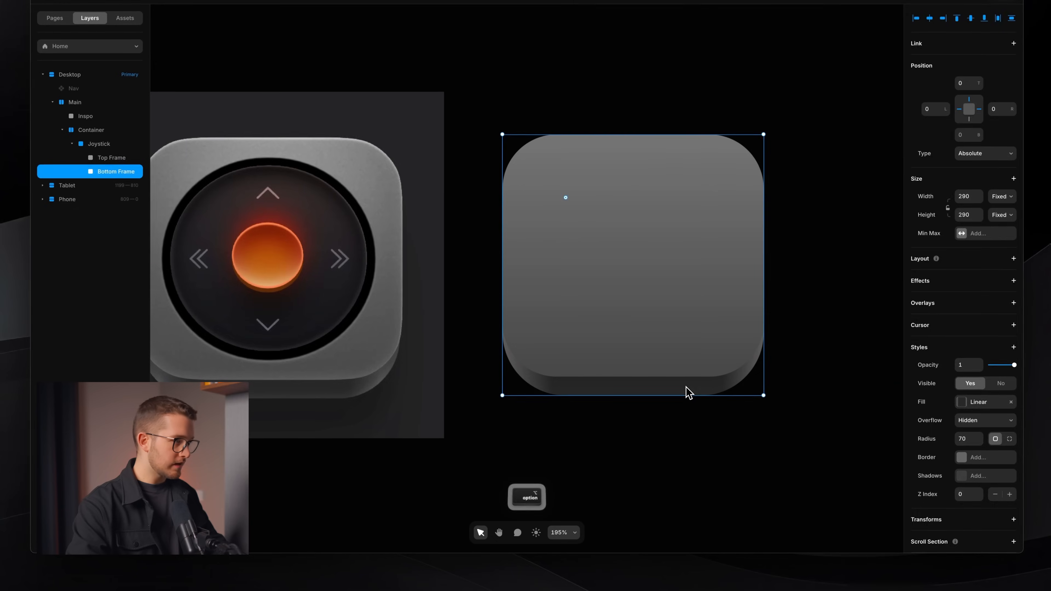
pyautogui.moveTo(686, 392); pyautogui.dragTo(321, 413)
pyautogui.hscroll(-5, 321, 413)
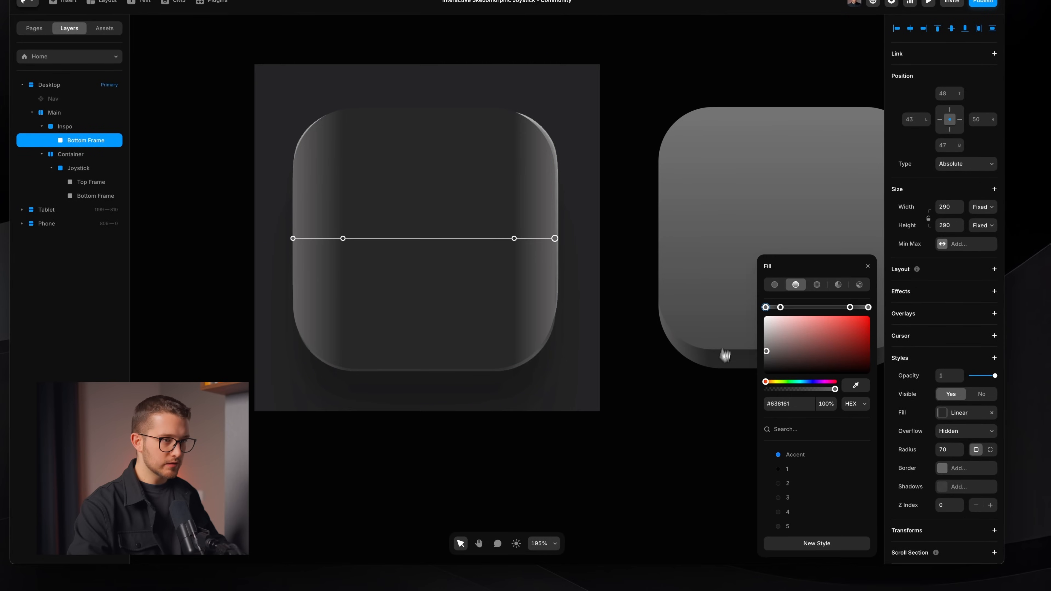
# Turn the copy into a translucent overlay with a solid #295FCC fill and an opacity of 0.38.
pyautogui.click(774, 284)
pyautogui.moveTo(788, 319); pyautogui.dragTo(848, 310)
pyautogui.scroll(4, 537, 401)
pyautogui.hscroll(-2, 521, 402)
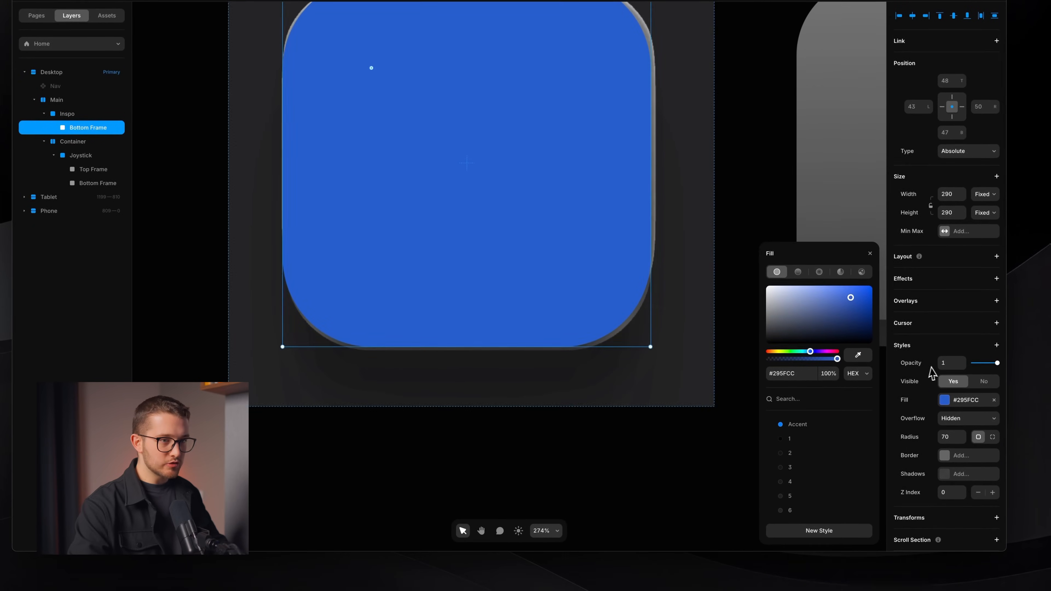
pyautogui.moveTo(995, 363); pyautogui.dragTo(981, 387)
pyautogui.scroll(2, 625, 367)
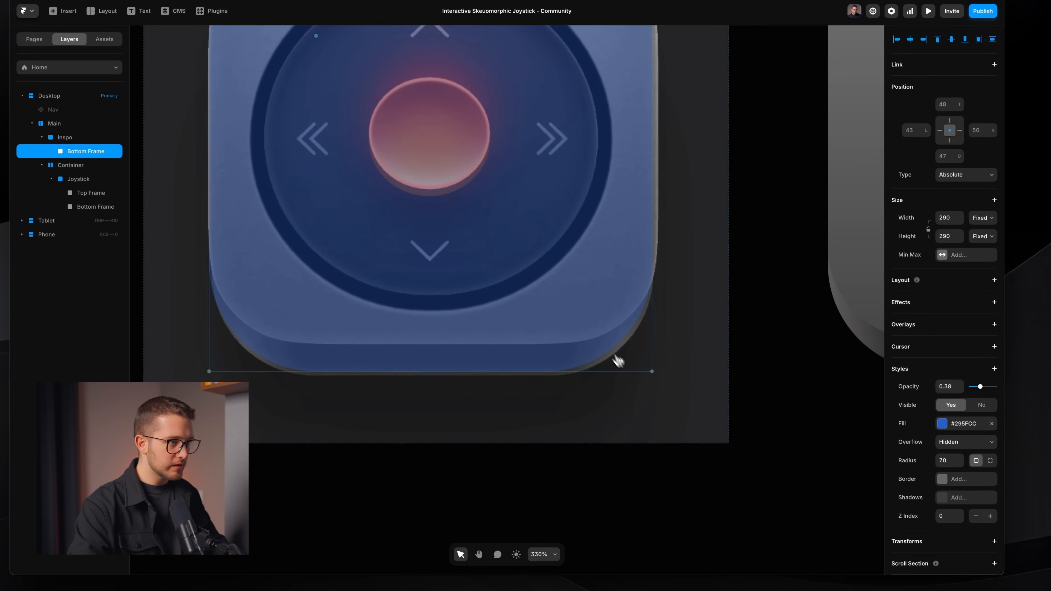
# Stretch the blue overlay to 294 by 293 to match the reference button and set its radius to 72.
pyautogui.moveTo(652, 278); pyautogui.dragTo(658, 275)
pyautogui.moveTo(331, 372); pyautogui.dragTo(331, 376)
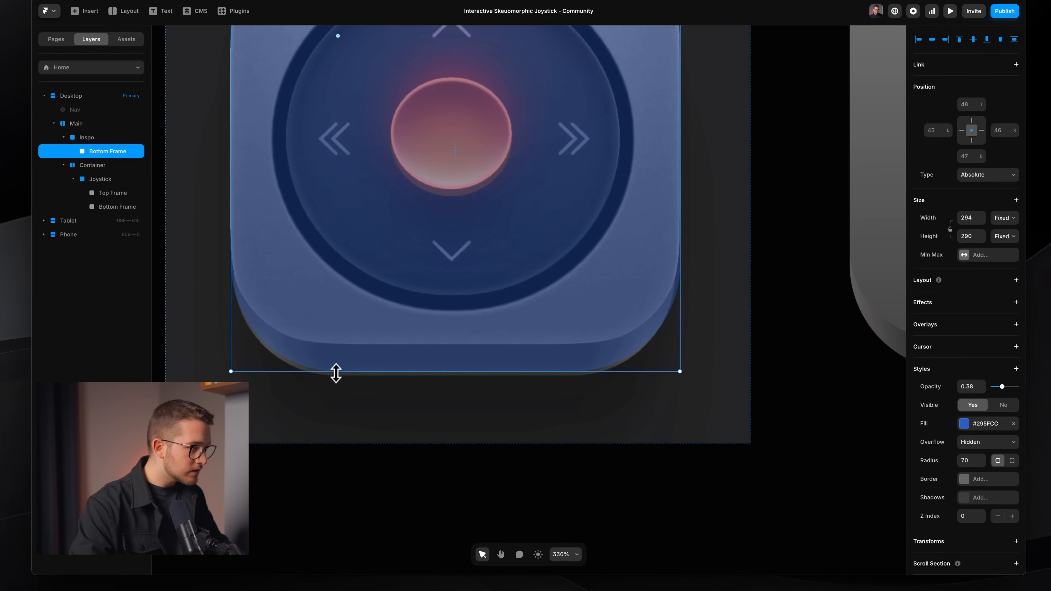
pyautogui.scroll(3, 621, 329)
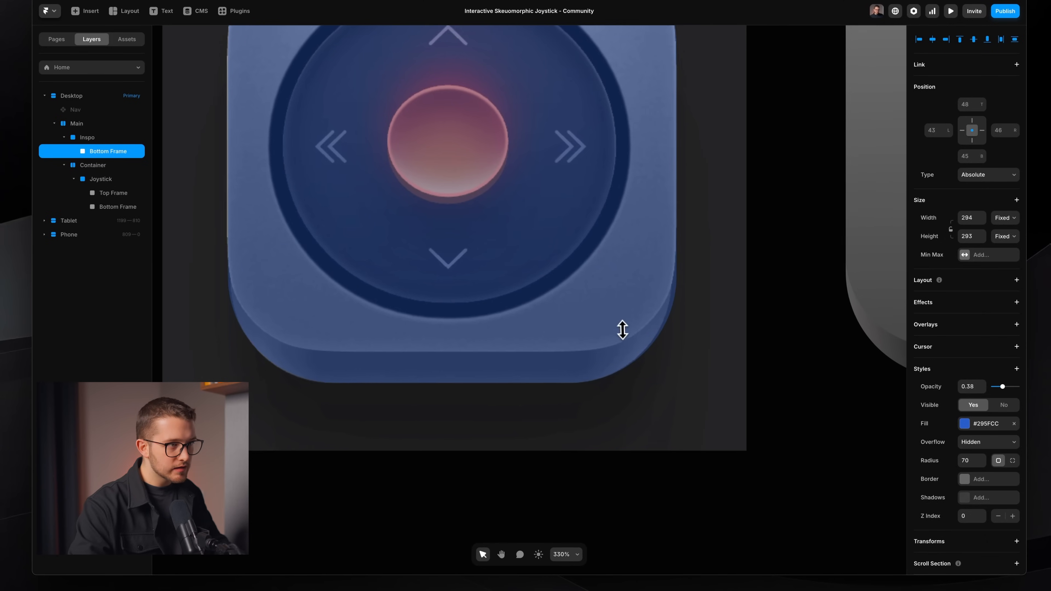
pyautogui.moveTo(977, 466); pyautogui.dragTo(961, 463)
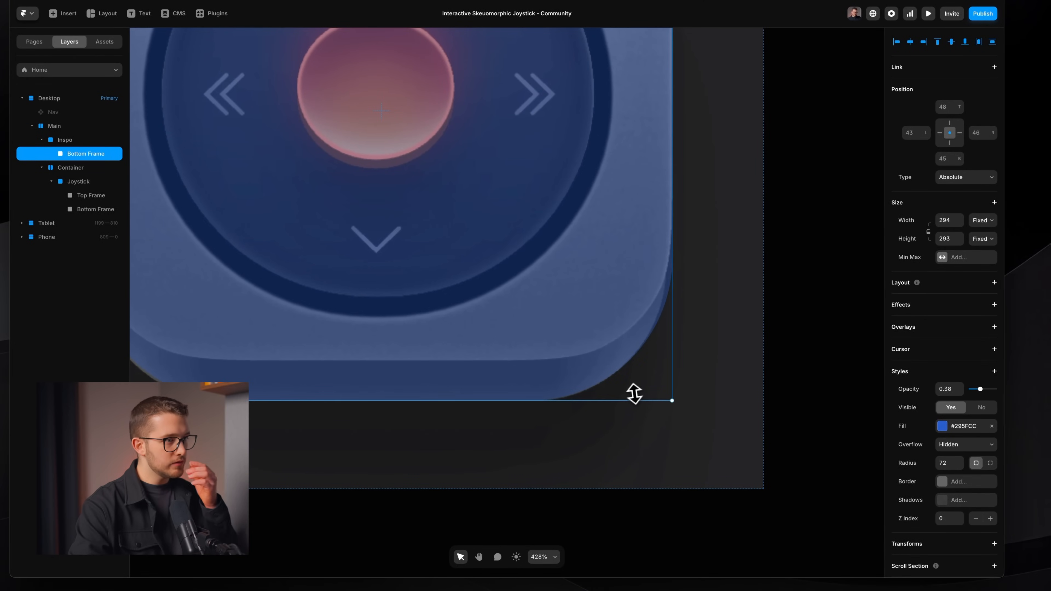
# Resize the blue overlay to 290 by 197 around the reference button's lower part and set its radius to 70.
pyautogui.hotkey('shift', '2')
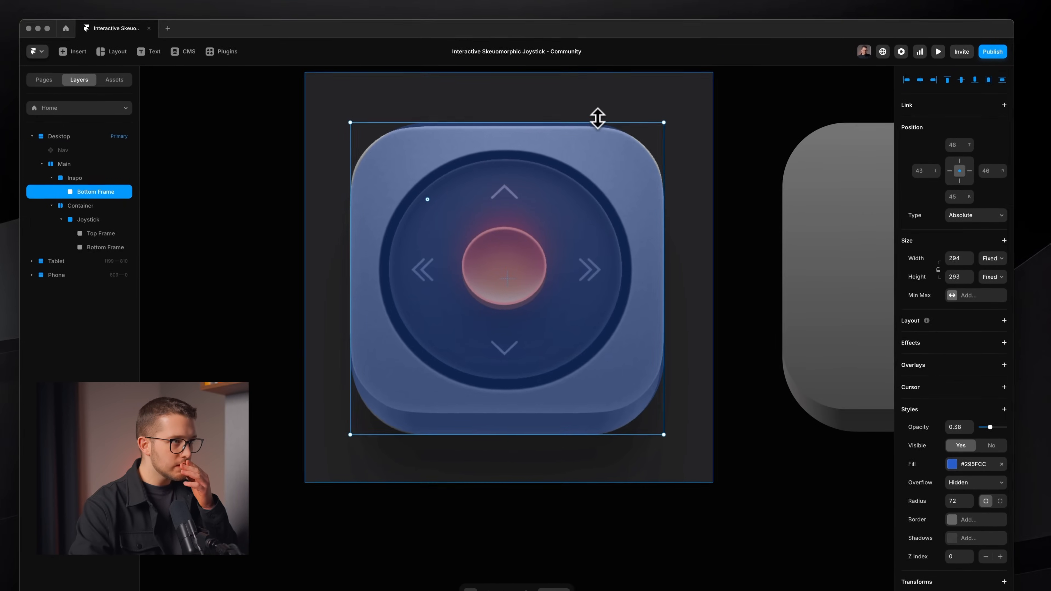
pyautogui.moveTo(596, 123); pyautogui.dragTo(623, 228)
pyautogui.scroll(3, 658, 386)
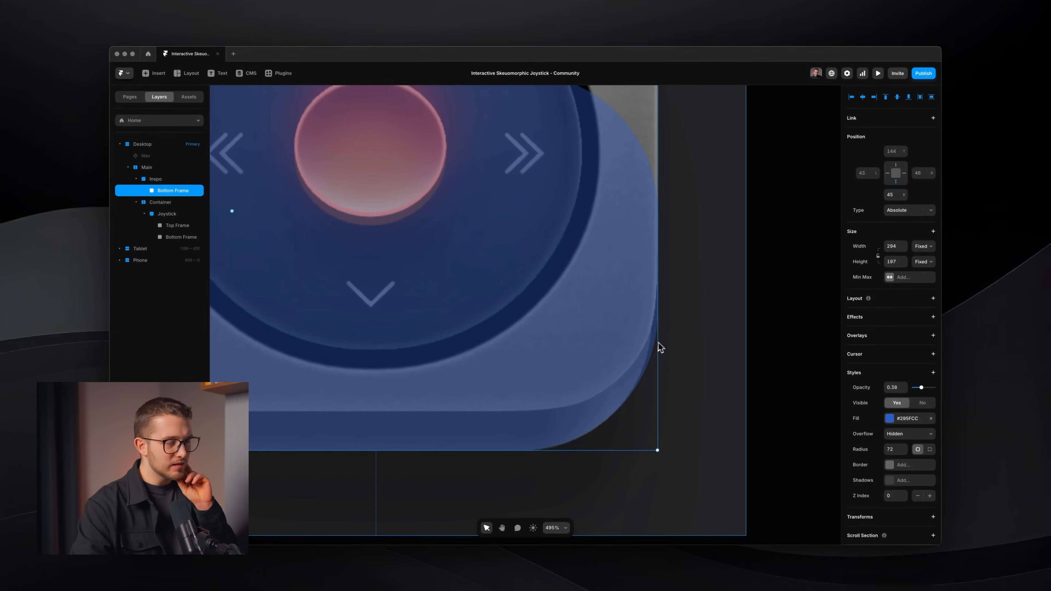
pyautogui.scroll(3, 658, 386)
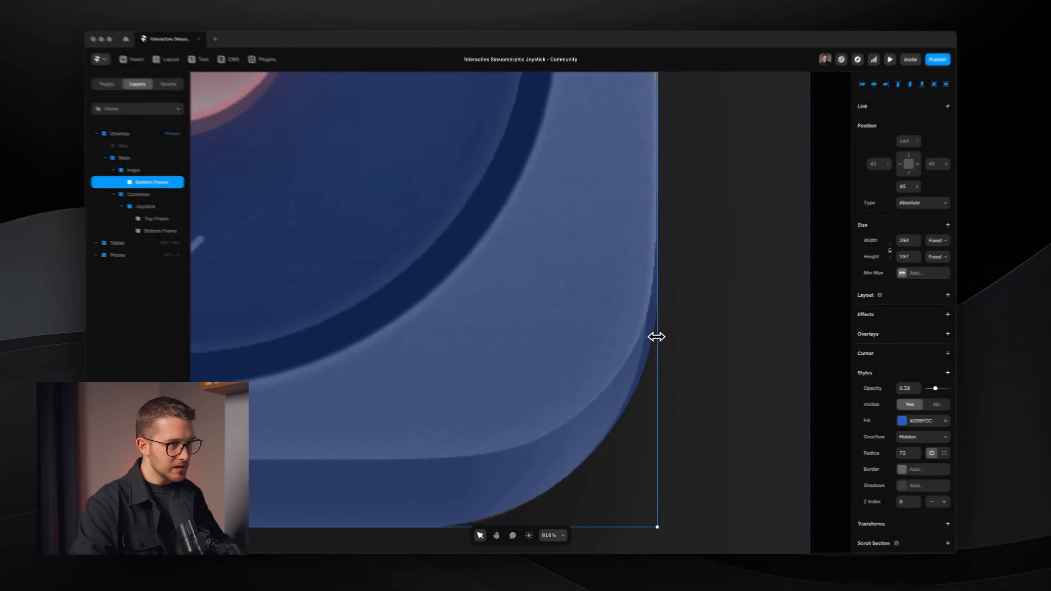
pyautogui.press('alt')
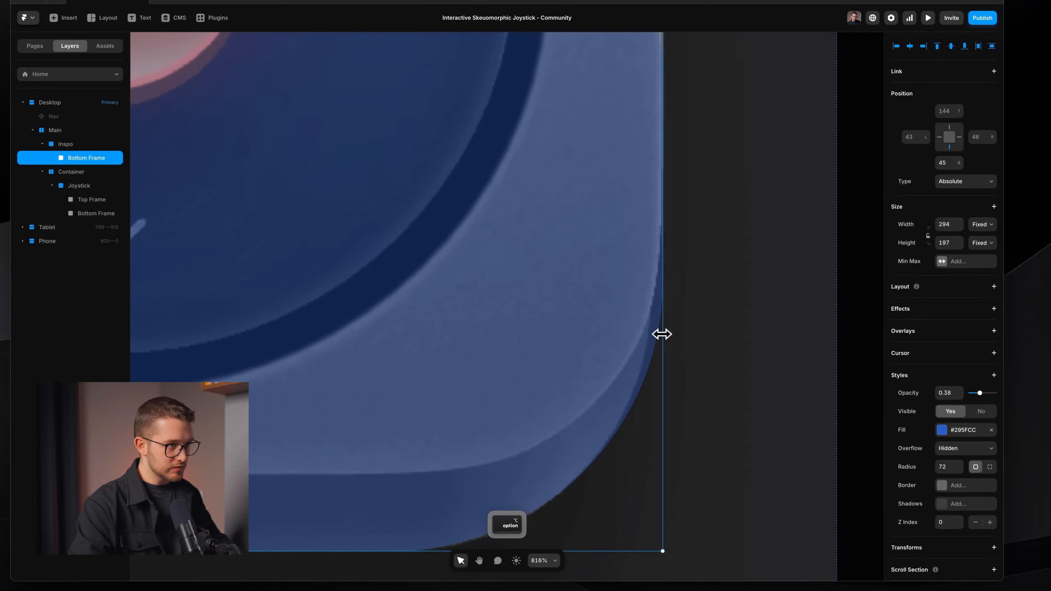
pyautogui.moveTo(657, 336); pyautogui.dragTo(651, 338)
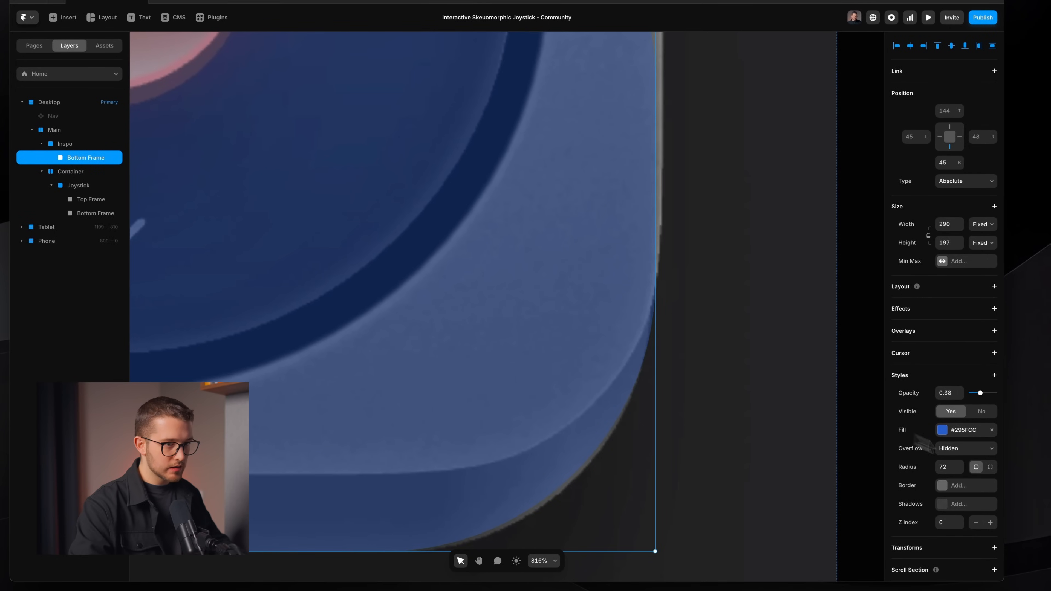
pyautogui.click(960, 471)
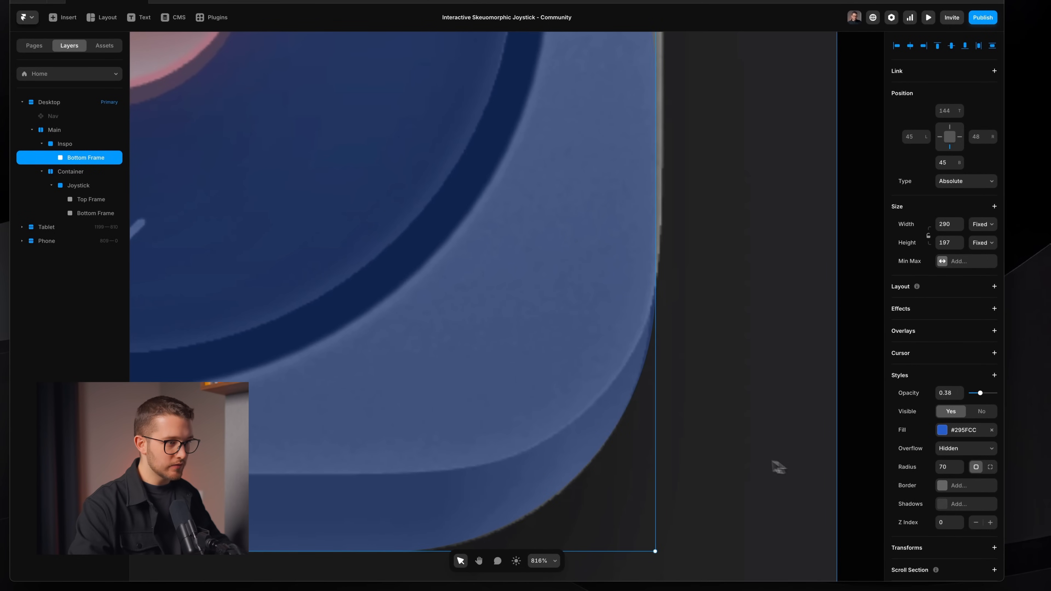
# Narrow the joystick's Bottom Frame to a width of 286, inset 2 on both sides, and compare it with the reference.
pyautogui.scroll(-5, 786, 467)
pyautogui.scroll(3, 765, 464)
pyautogui.hscroll(5, 766, 465)
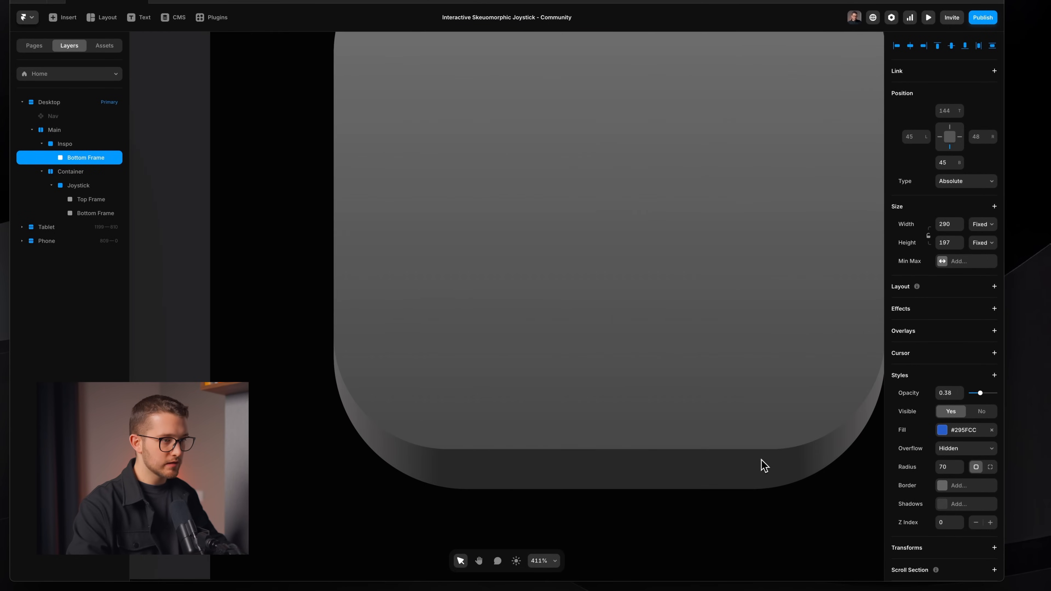
pyautogui.click(739, 476)
pyautogui.hscroll(3, 739, 476)
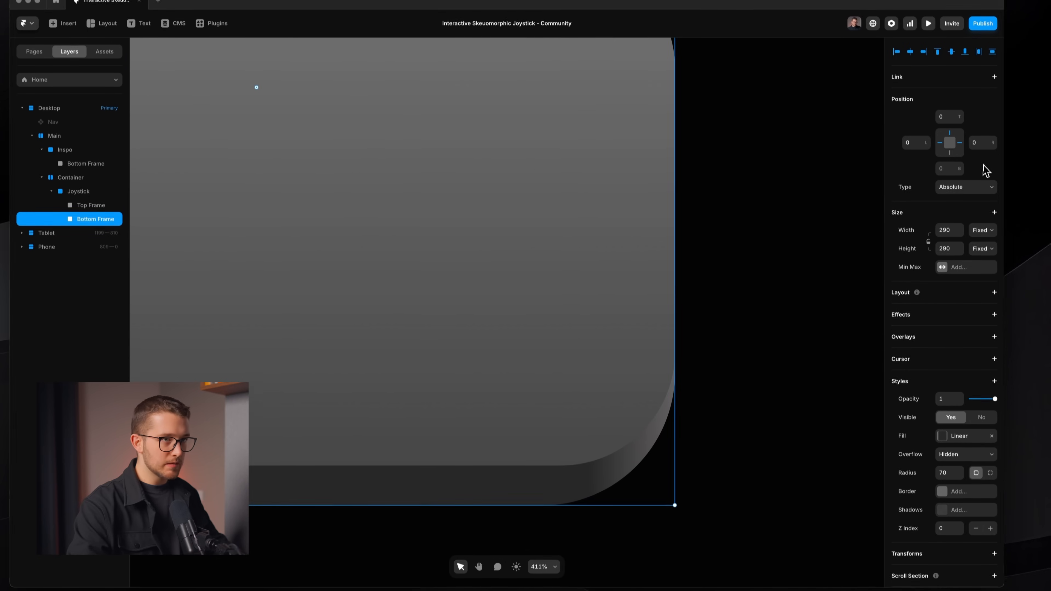
pyautogui.click(979, 139)
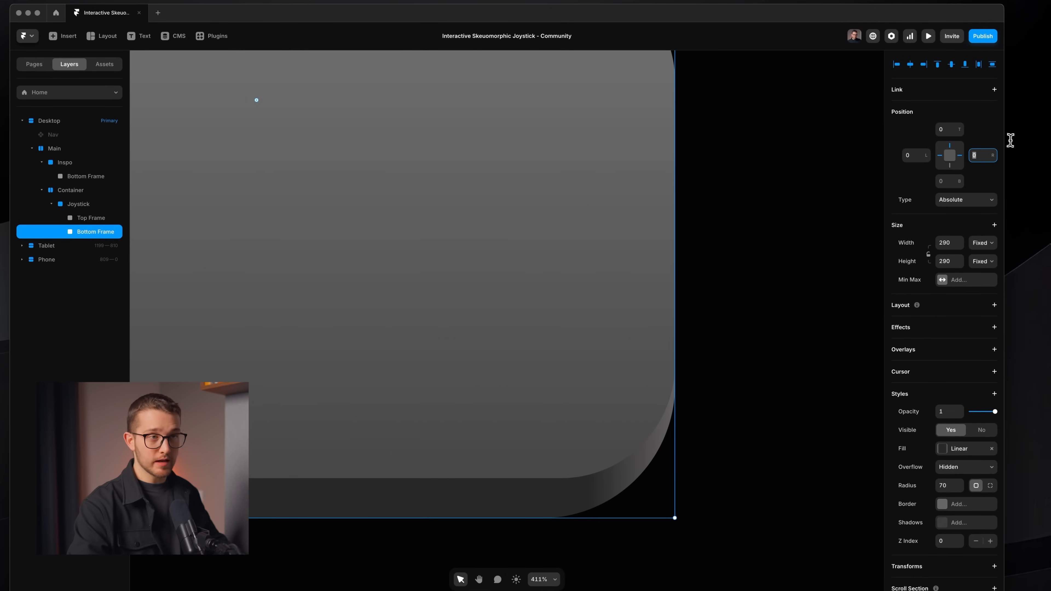
pyautogui.press('alt')
pyautogui.moveTo(675, 371); pyautogui.dragTo(670, 370)
pyautogui.hscroll(-3, 670, 371)
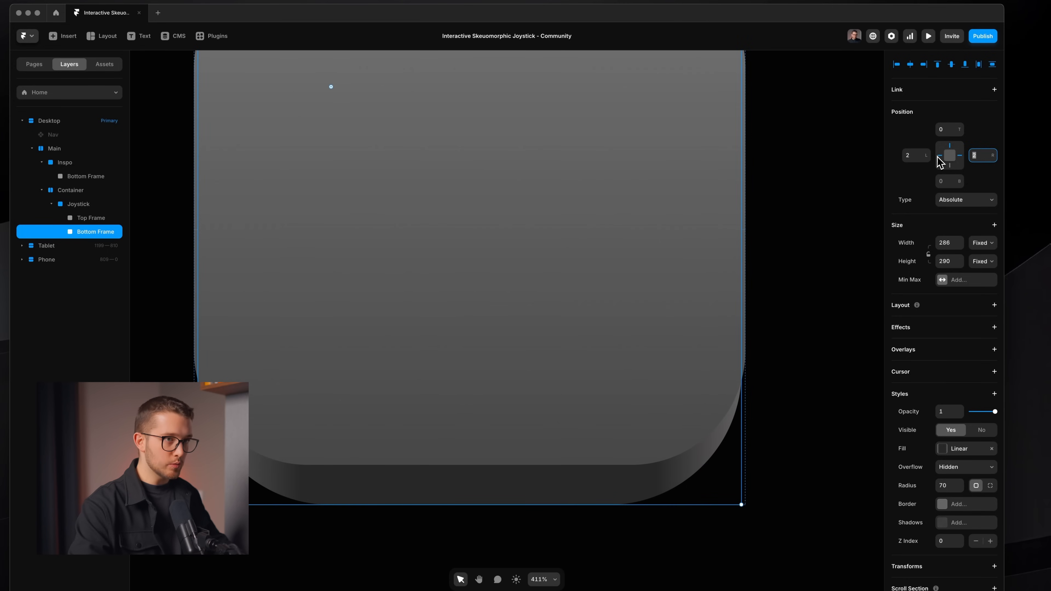
pyautogui.press('alt')
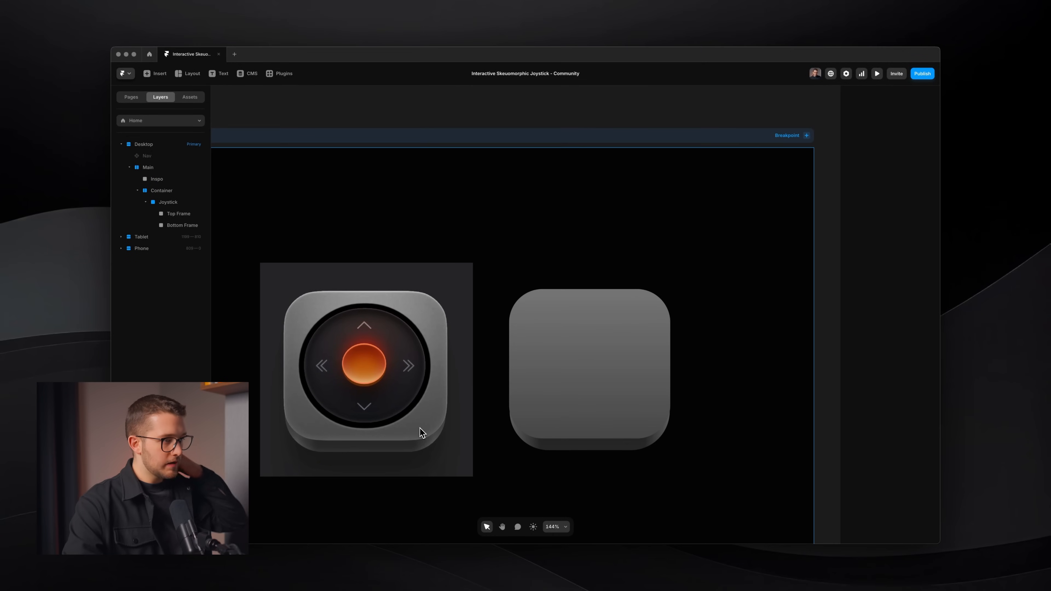
pyautogui.scroll(8, 562, 451)
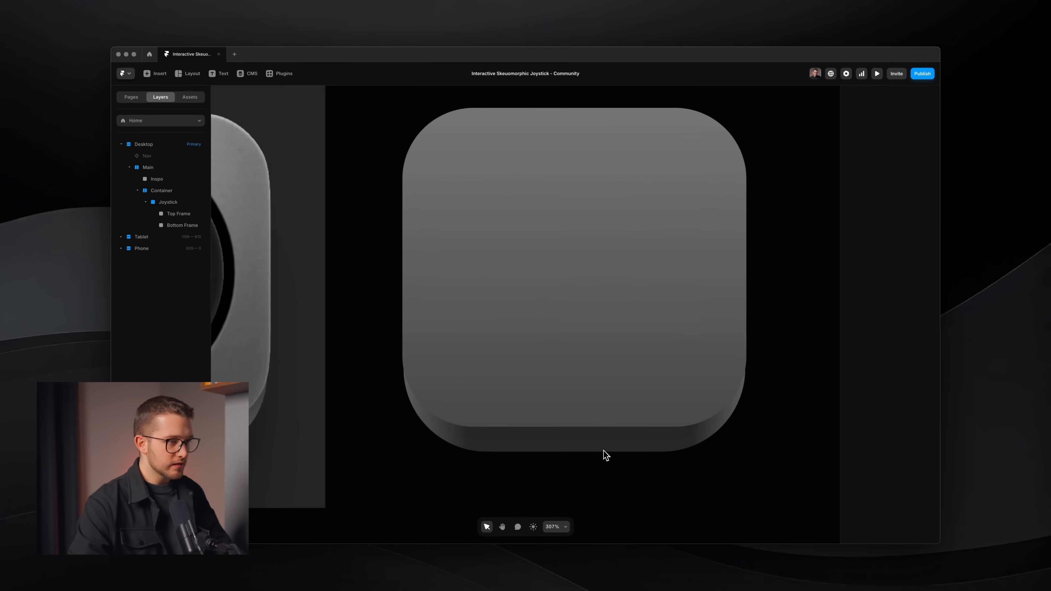
# Examine and try to measure the reference button's bottom edge highlight, comparing it with the joystick's lower edge.
pyautogui.scroll(4, 389, 458)
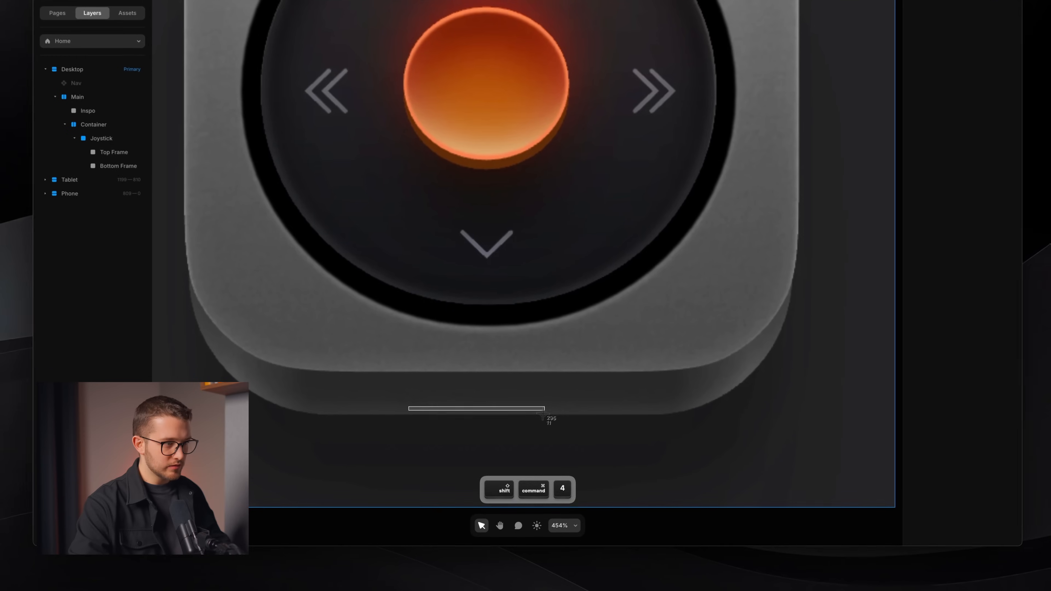
pyautogui.press('Escape')
pyautogui.scroll(-3, 588, 420)
pyautogui.scroll(5, 504, 403)
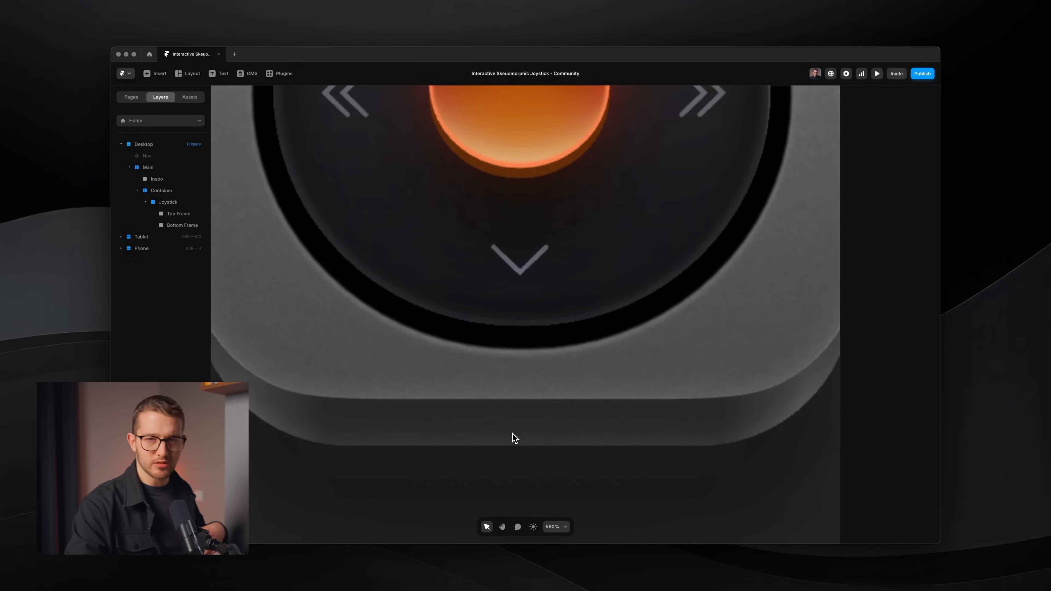
pyautogui.scroll(-5, 512, 434)
pyautogui.hscroll(10, 512, 434)
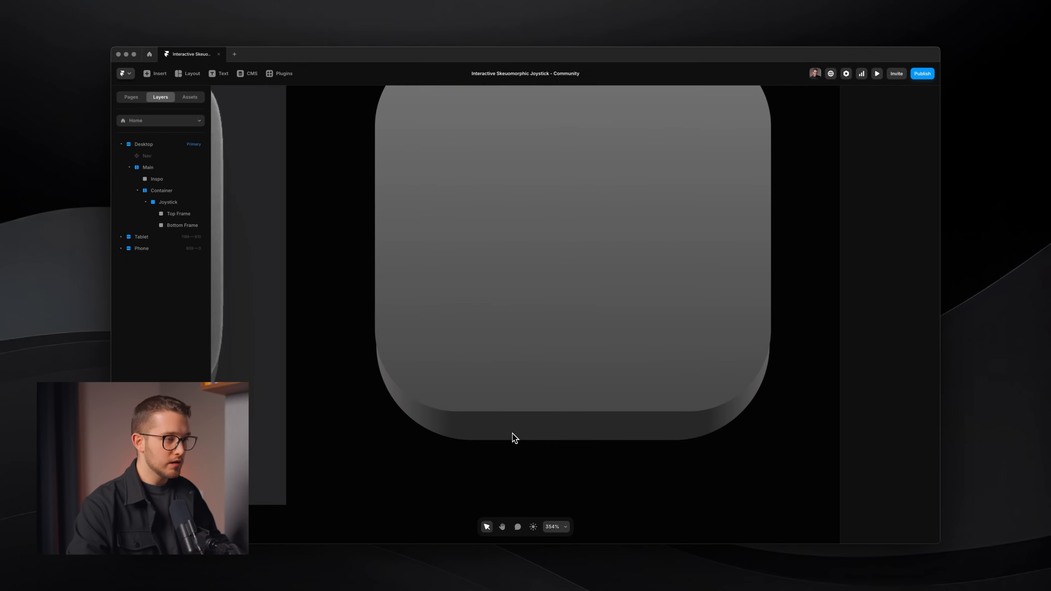
# Add a black outside box shadow to Bottom Frame with a Y offset of 14 and a blur of 2.
pyautogui.keyDown('super'); pyautogui.click(545, 427); pyautogui.keyUp('super')
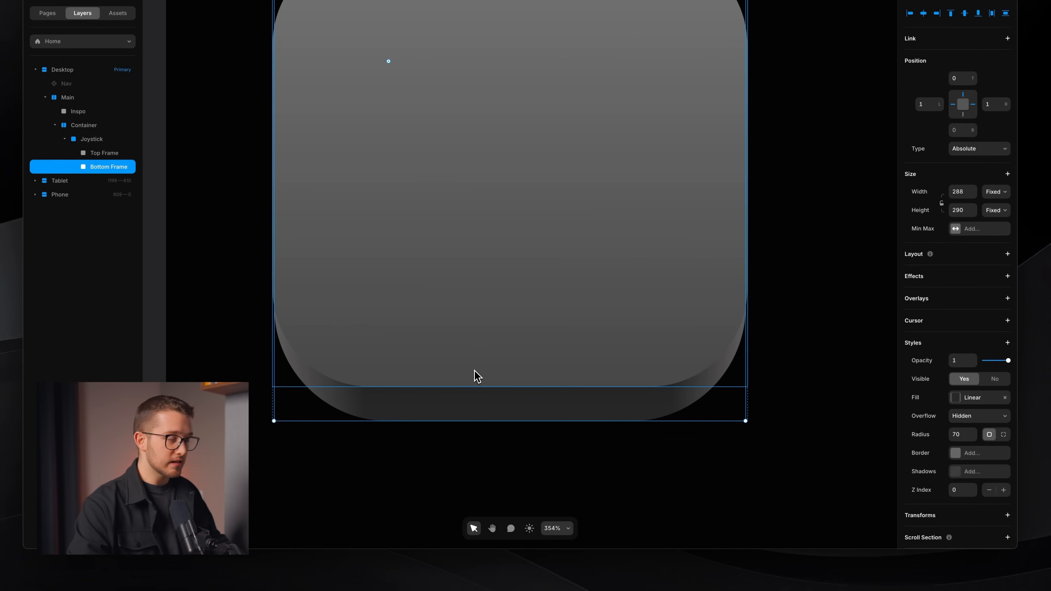
pyautogui.click(959, 472)
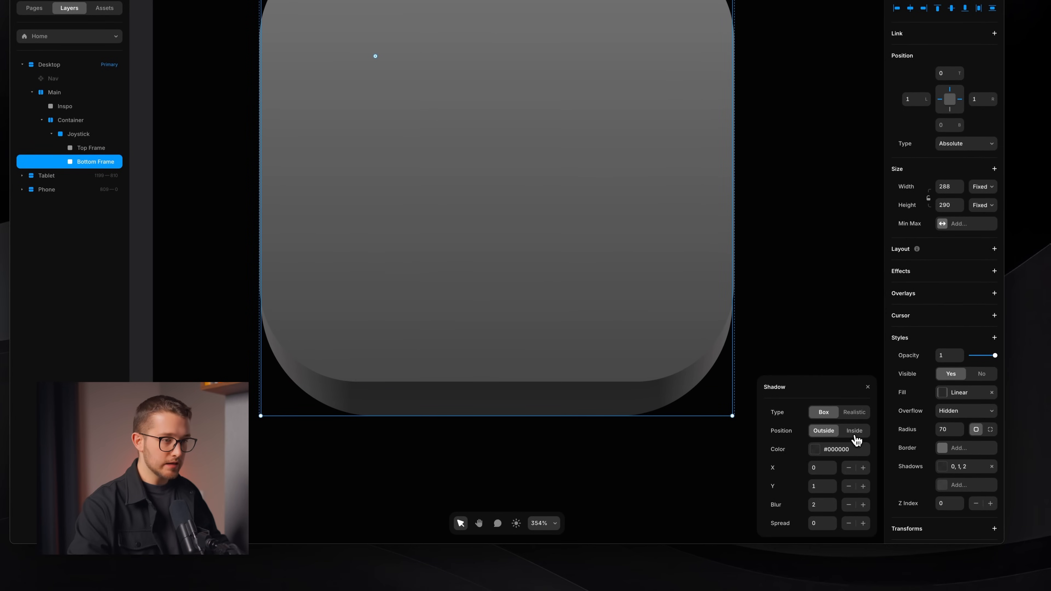
pyautogui.click(854, 435)
pyautogui.click(818, 435)
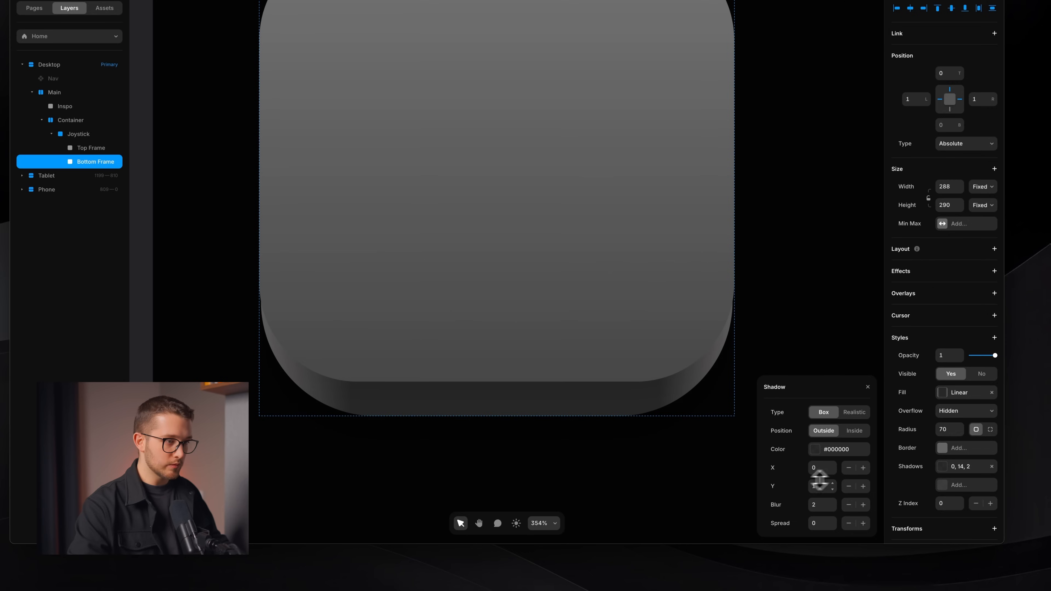
pyautogui.scroll(-4, 674, 472)
pyautogui.scroll(-1, 674, 472)
pyautogui.scroll(4, 674, 471)
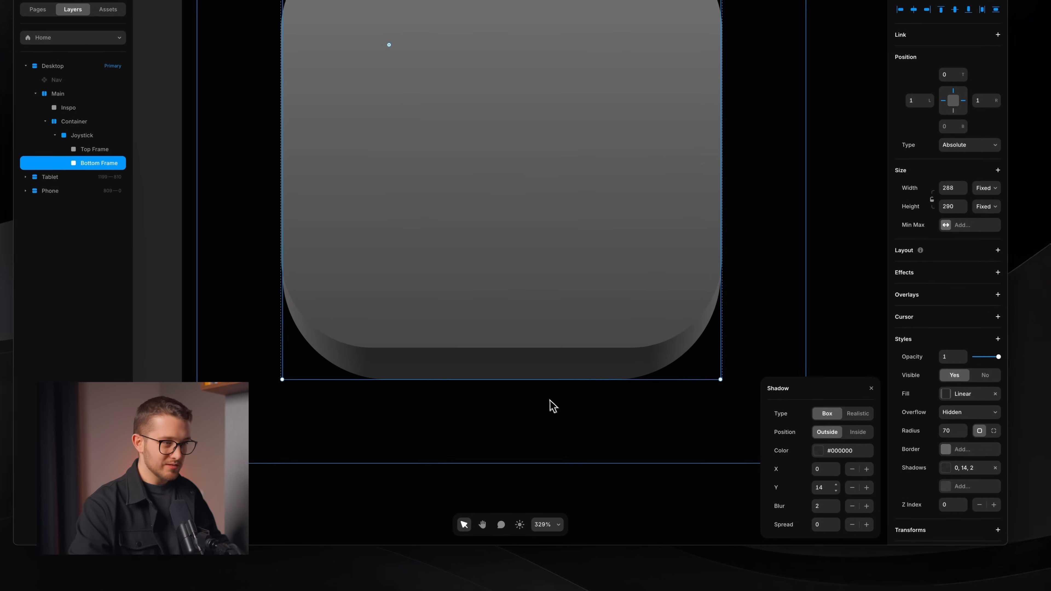
# Set the Bottom Frame shadow's colour to red #C93838.
pyautogui.click(831, 451)
pyautogui.click(853, 281)
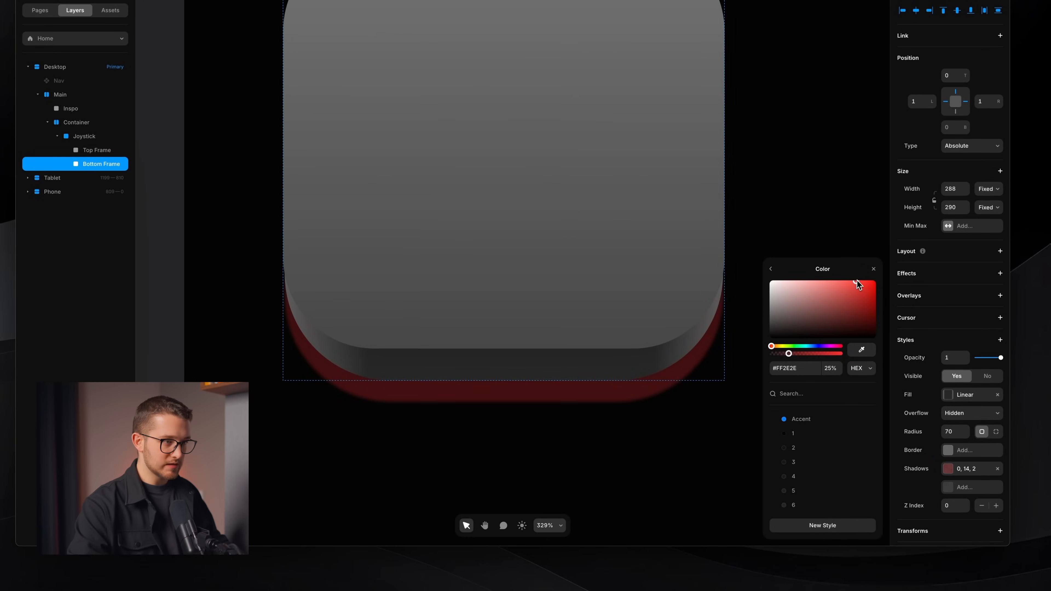
pyautogui.moveTo(855, 282); pyautogui.dragTo(846, 293)
pyautogui.click(771, 269)
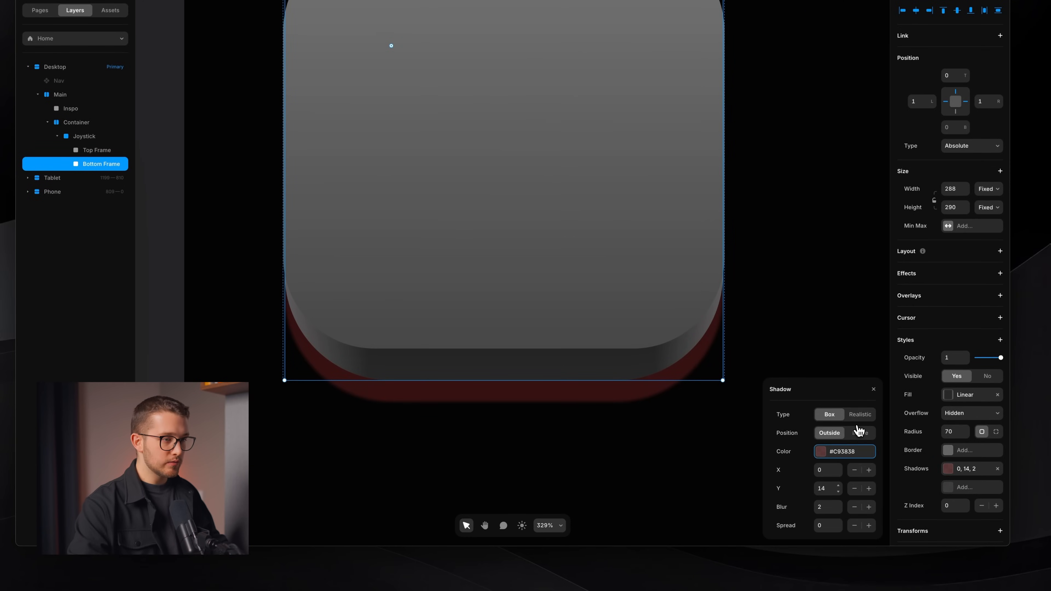
# Move the Bottom Frame shadow inside the shape and set its Y offset to -4.
pyautogui.click(860, 433)
pyautogui.moveTo(840, 490)
pyautogui.mouseDown()
pyautogui.moveTo(833, 509)
pyautogui.moveTo(834, 496)
pyautogui.mouseUp()
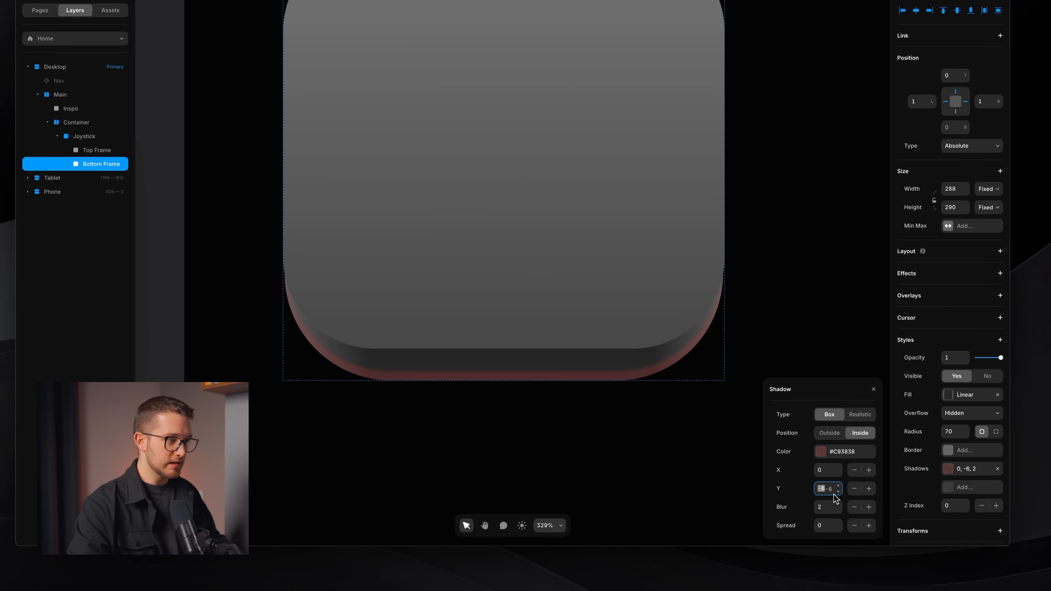
pyautogui.scroll(3, 513, 391)
pyautogui.scroll(-1, 600, 408)
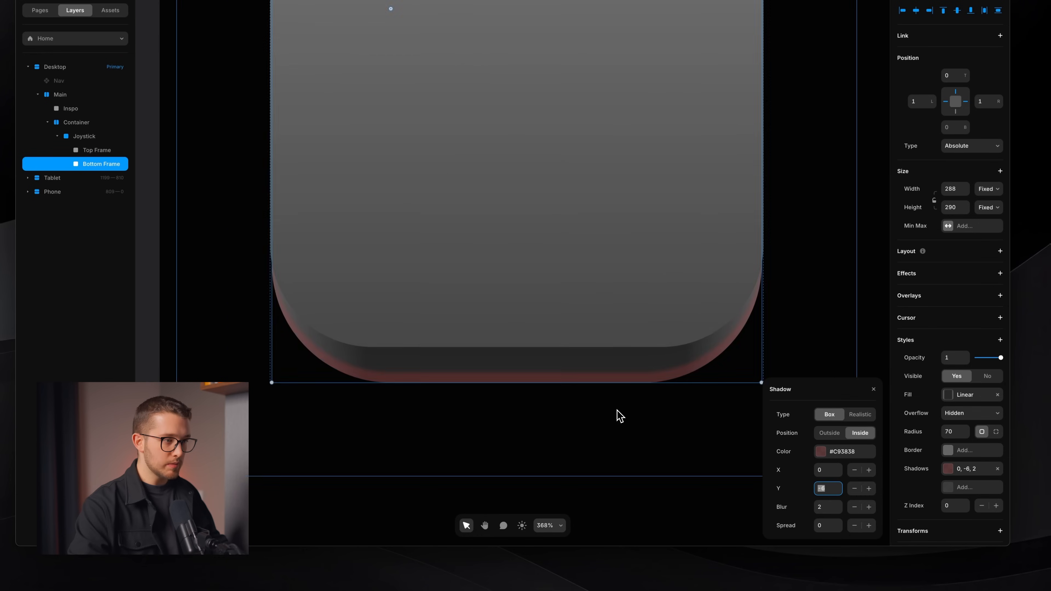
pyautogui.write('-')
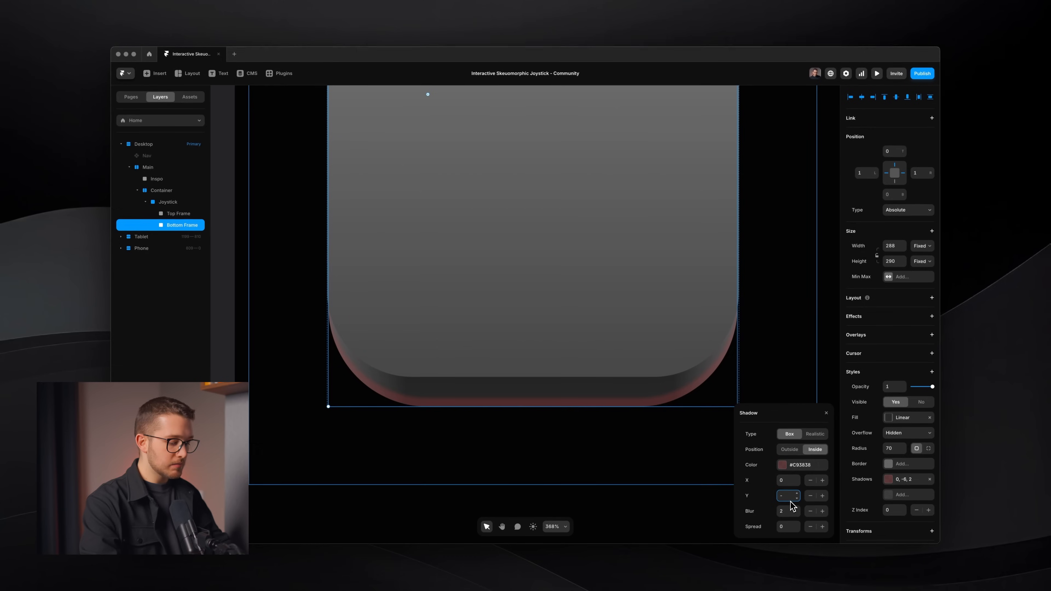
pyautogui.write('4')
pyautogui.press('Return')
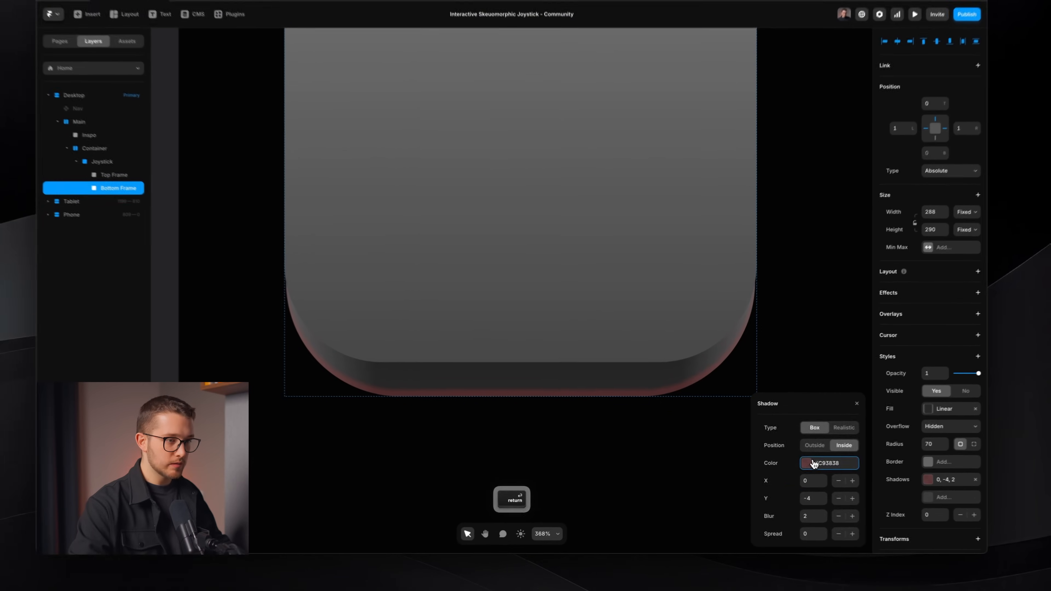
# Recolour the Bottom Frame's inner shadow to #FFFFFF and reduce the colour's opacity.
pyautogui.click(783, 466)
pyautogui.moveTo(761, 345); pyautogui.dragTo(700, 288)
pyautogui.moveTo(782, 364); pyautogui.dragTo(771, 366)
pyautogui.click(822, 378)
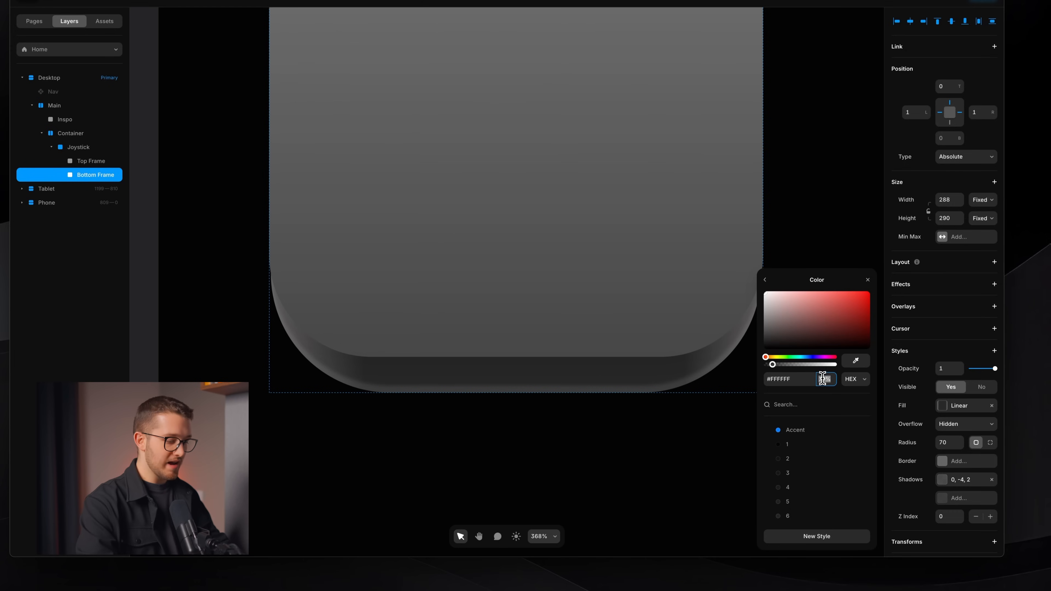
pyautogui.click(764, 280)
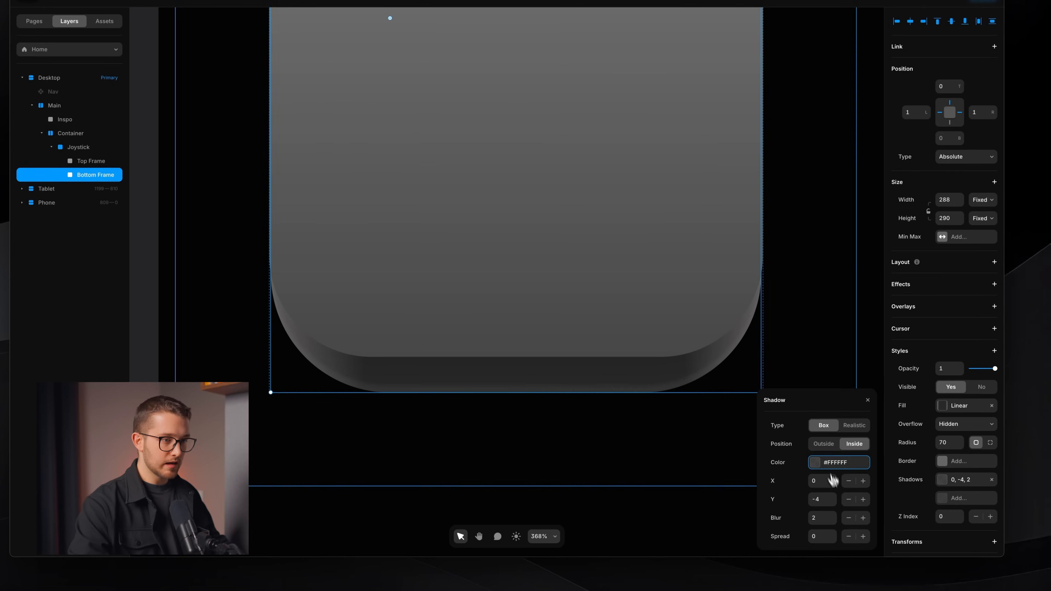
# Adjust the white inner shadow to a Y offset of -9, a blur of 16 and a spread of -10.
pyautogui.moveTo(835, 523); pyautogui.dragTo(833, 509)
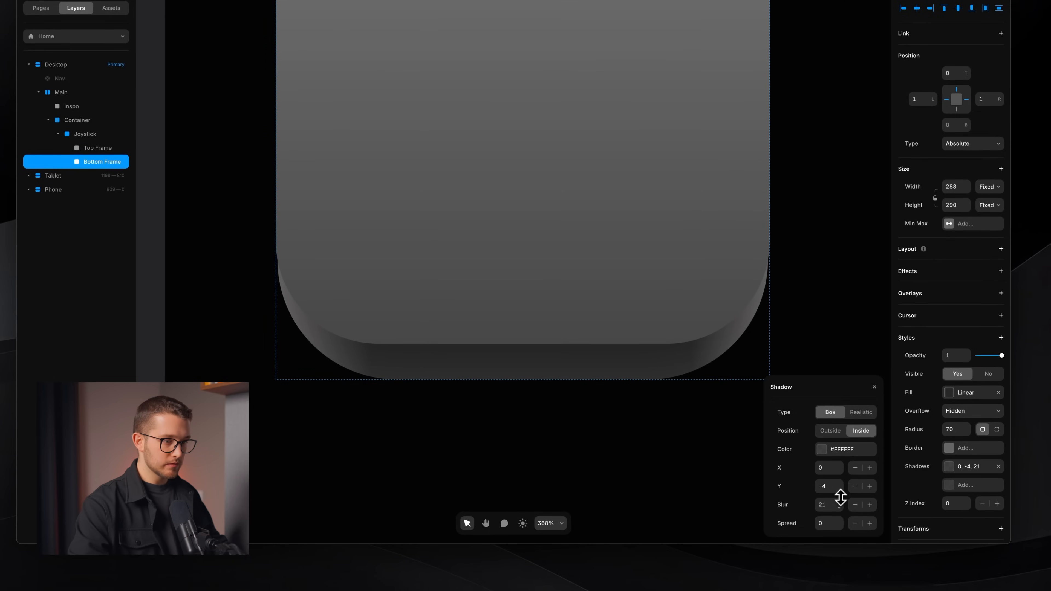
pyautogui.moveTo(840, 489); pyautogui.dragTo(840, 479)
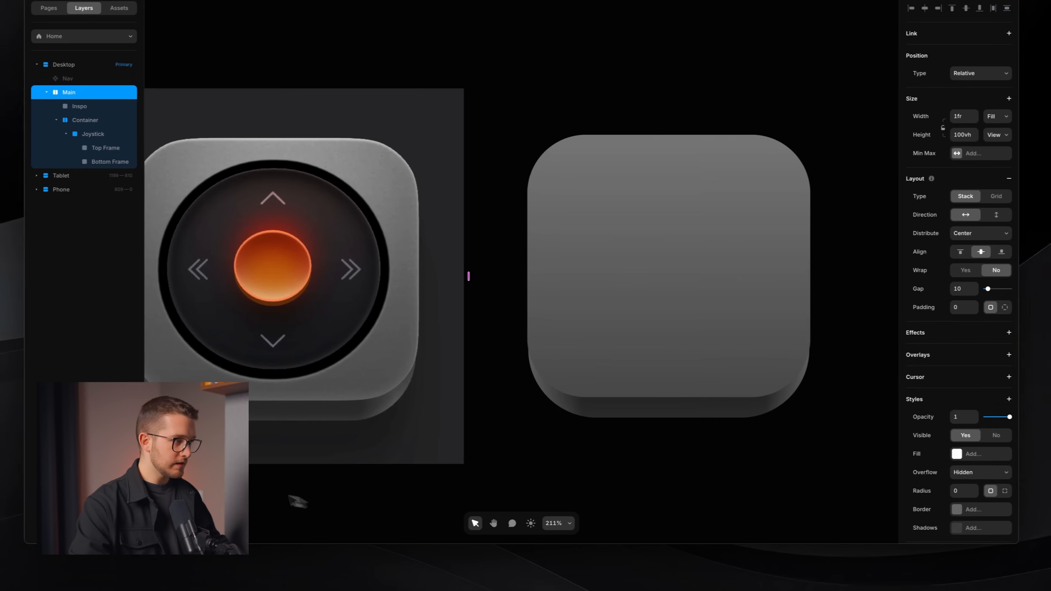
pyautogui.scroll(5, 295, 499)
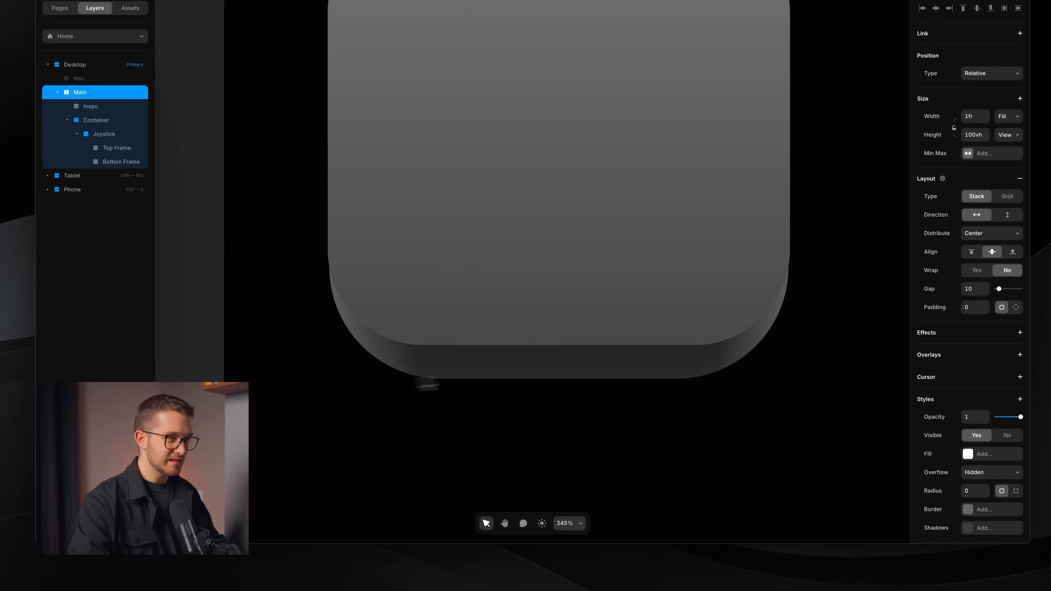
# Reduce the blur of Bottom Frame's white inner shadow to 6.
pyautogui.click(579, 368)
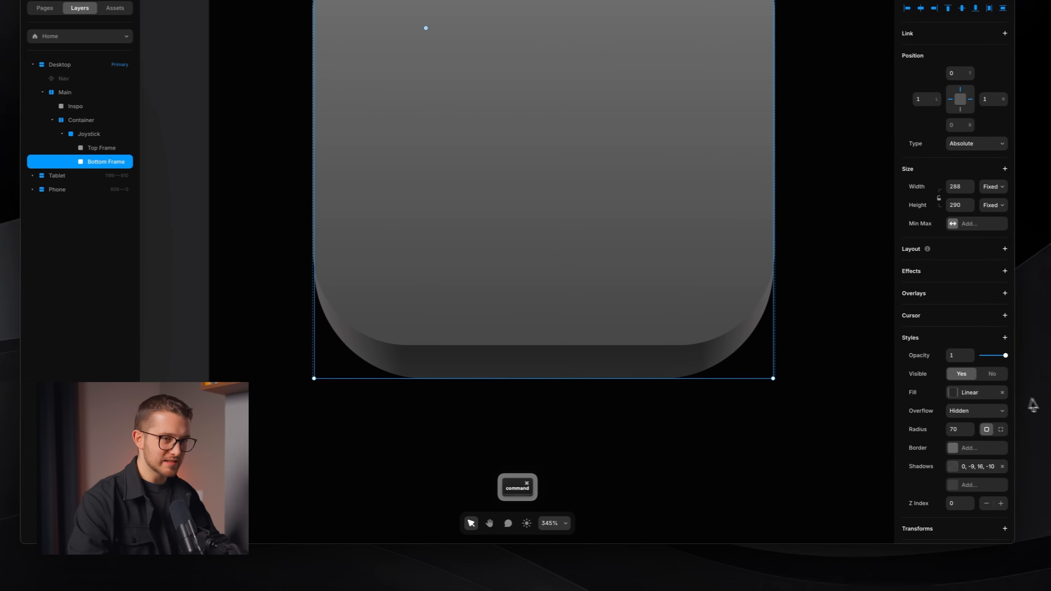
pyautogui.click(968, 466)
pyautogui.scroll(2, 710, 446)
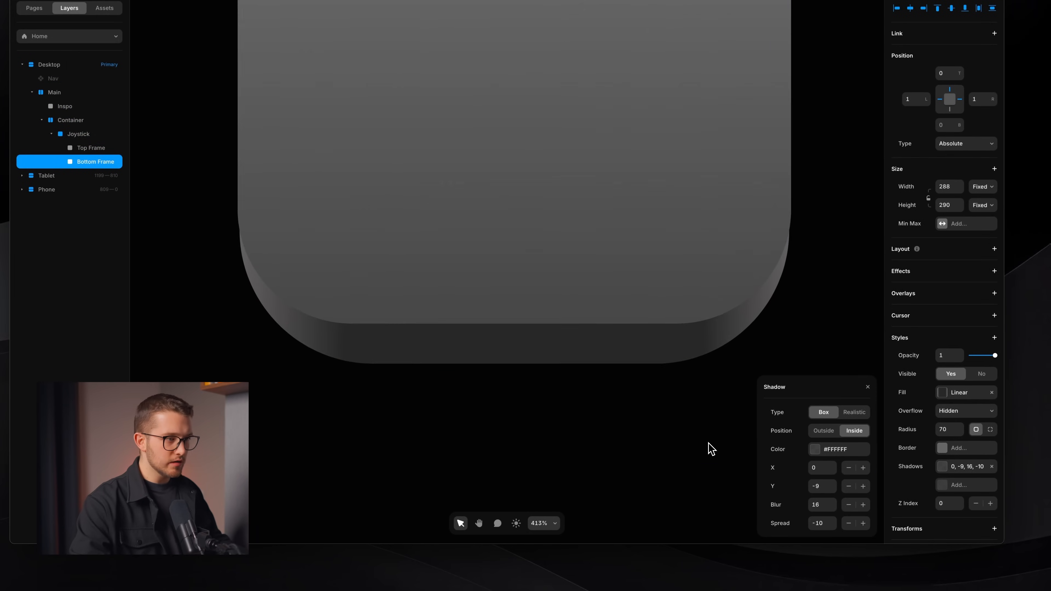
pyautogui.scroll(-3, 677, 465)
pyautogui.click(820, 487)
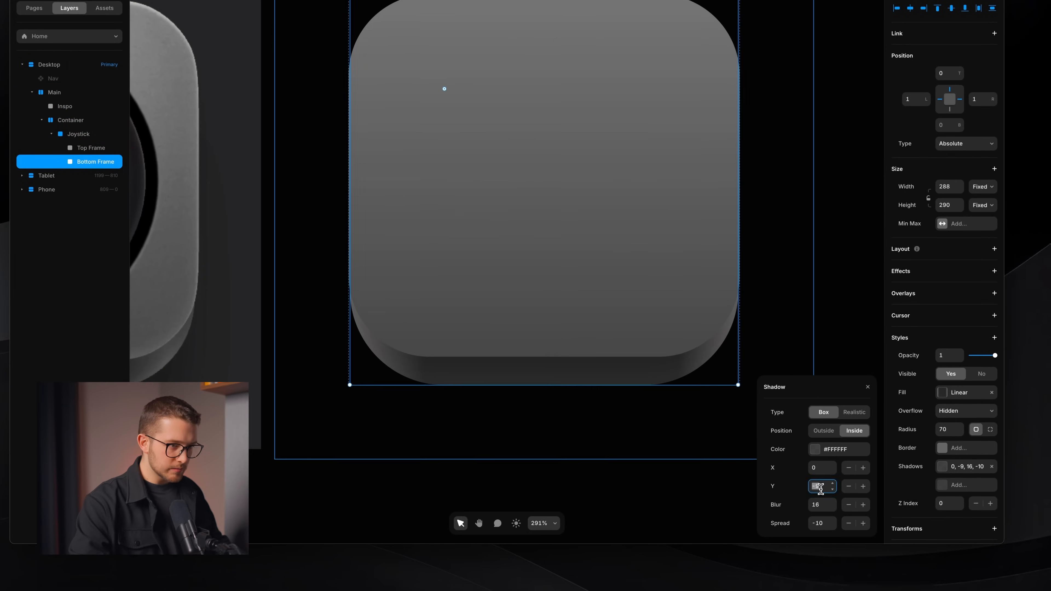
pyautogui.hotkey('shift', 'Down')
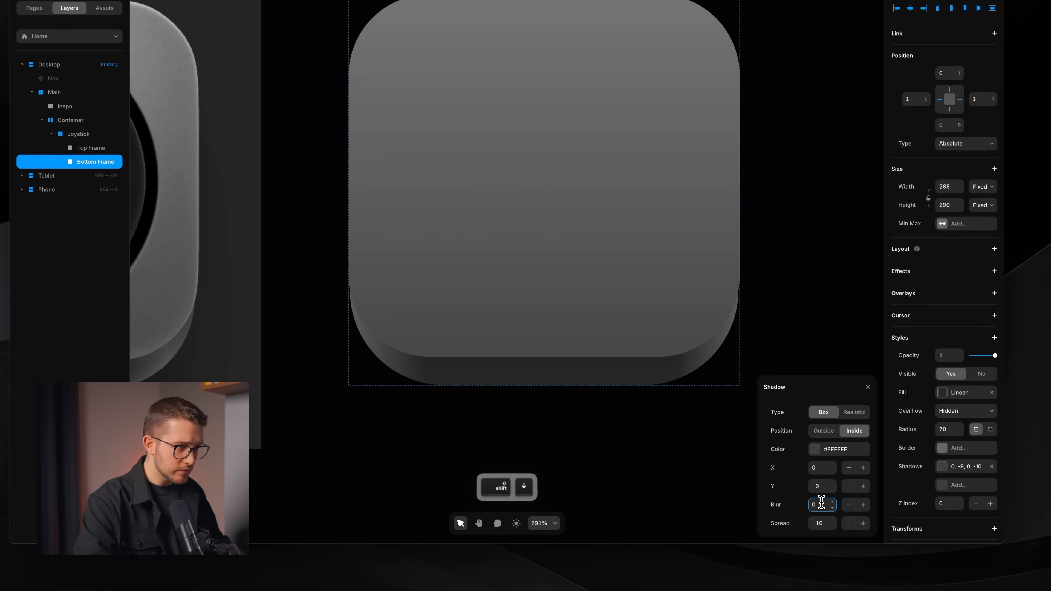
pyautogui.hotkey('shift', 'Down')
pyautogui.press('Up')
pyautogui.press('Up')
pyautogui.press('Up')
pyautogui.press('Up')
pyautogui.press('Up')
pyautogui.press('Up')
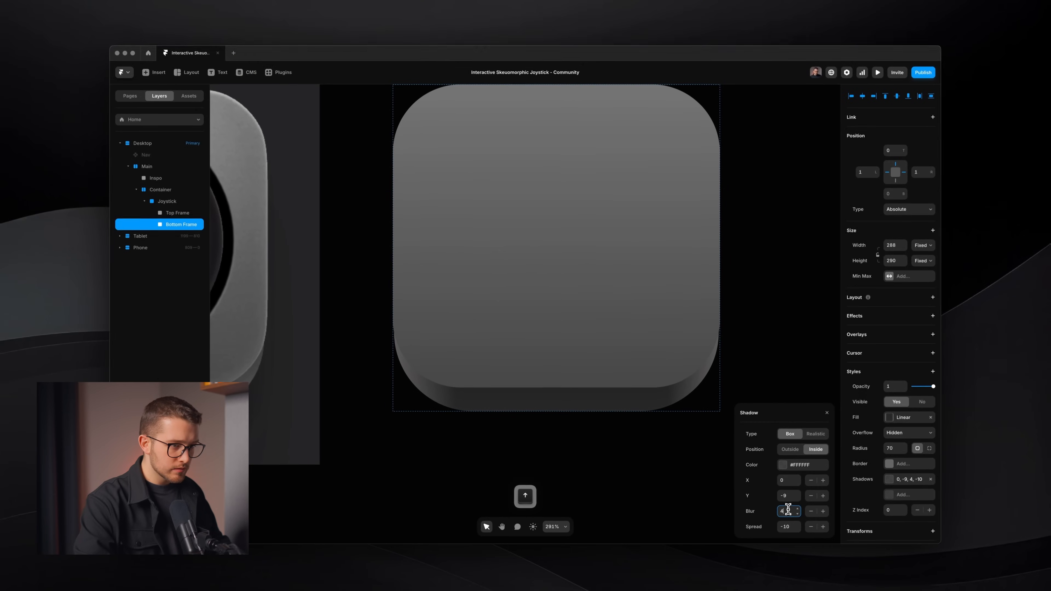
pyautogui.press('Down')
# Set the spread of Bottom Frame's white inner shadow to -6 and deselect the frame to check the edge.
pyautogui.click(784, 525)
pyautogui.hotkey('shift', 'Down')
pyautogui.hotkey('shift', 'Up')
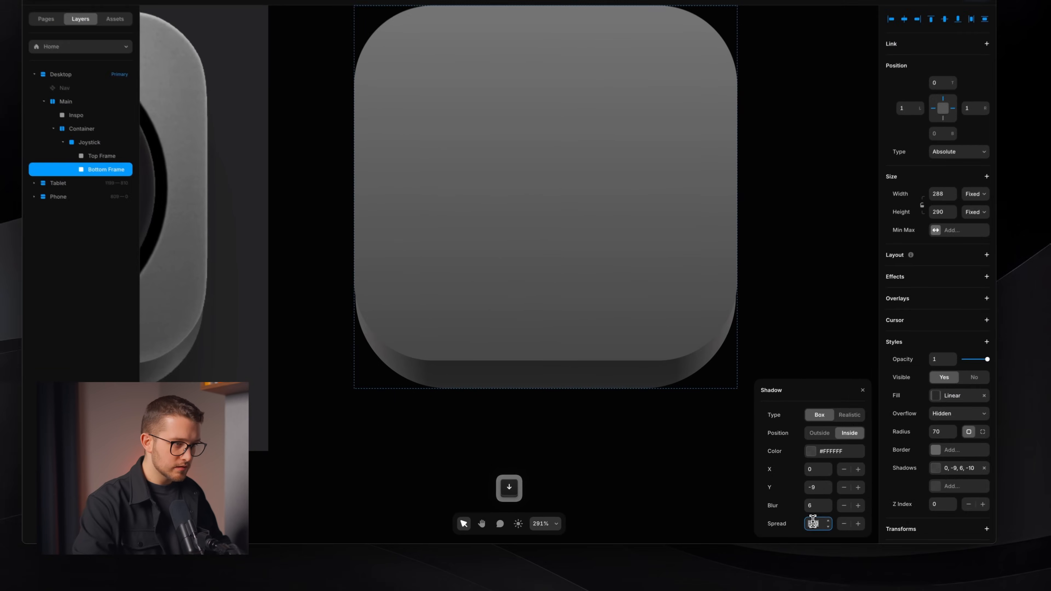
pyautogui.hotkey('shift', 'Up')
pyautogui.press('Down')
pyautogui.press('Down')
pyautogui.press('Down')
pyautogui.press('Down')
pyautogui.press('Down')
pyautogui.press('Down')
pyautogui.press('Down')
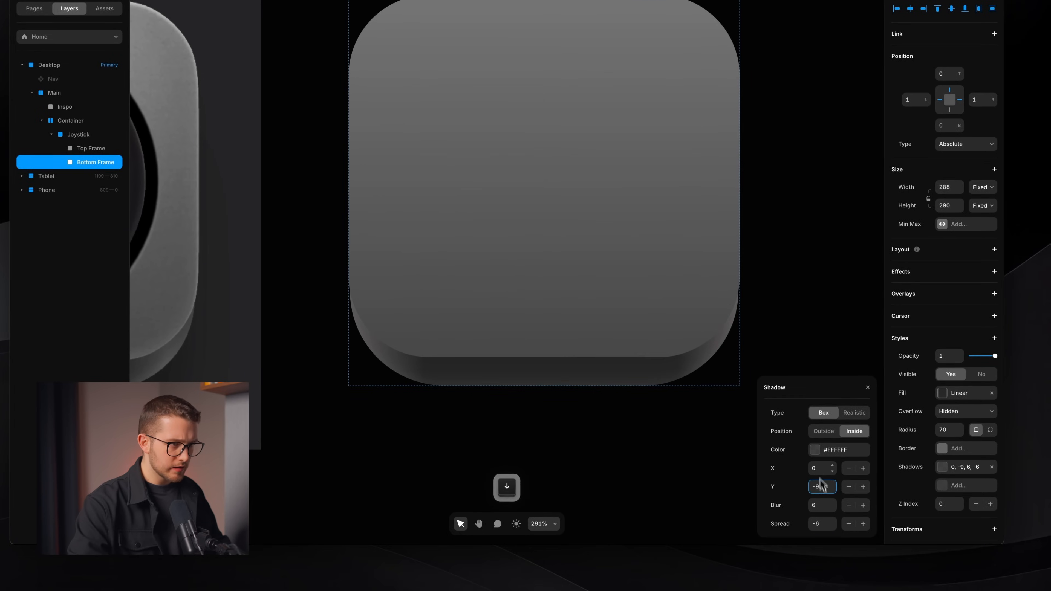
pyautogui.click(692, 472)
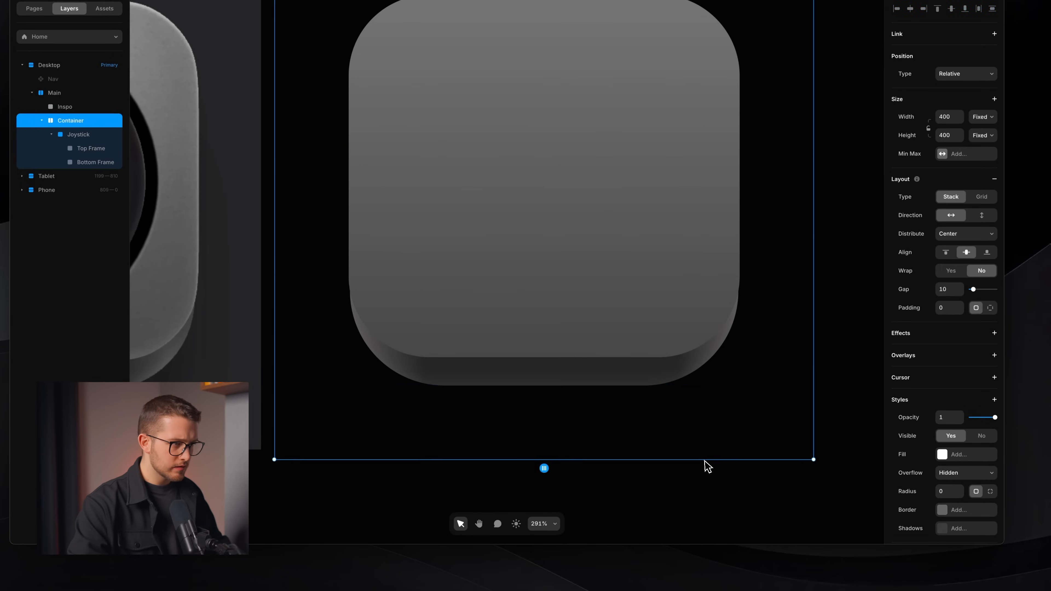
# Compare the joystick with the reference and fine-tune the opacity of Bottom Frame's #FFFFFF inner shadow colour.
pyautogui.scroll(-5, 707, 466)
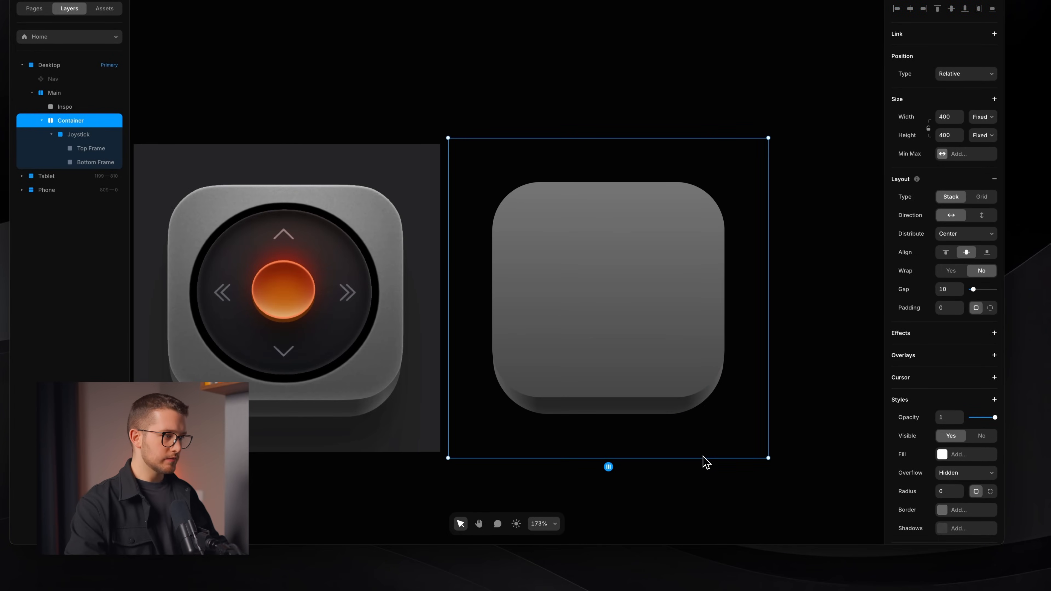
pyautogui.scroll(5, 705, 461)
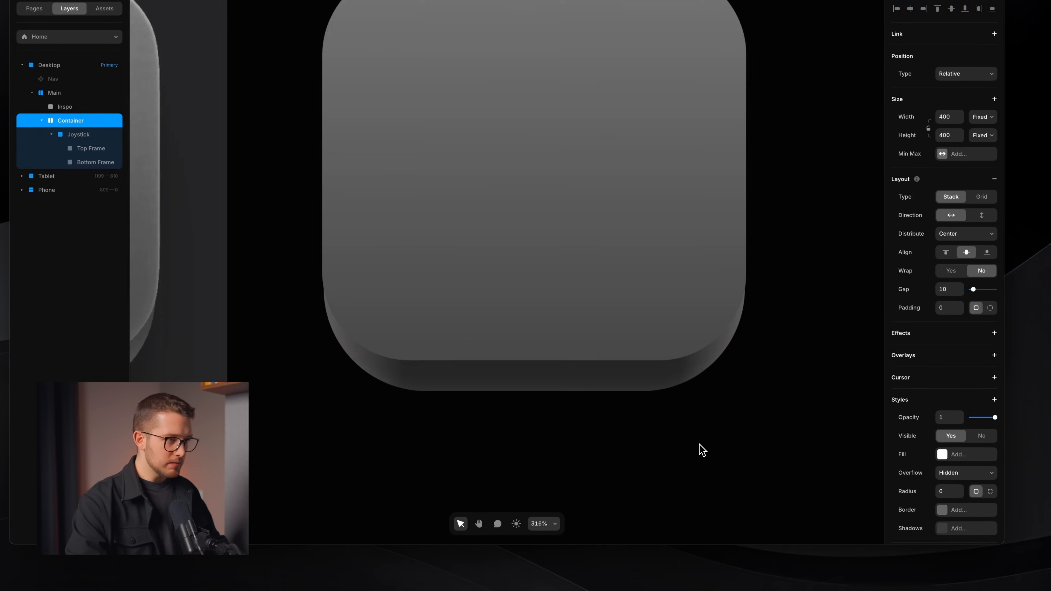
pyautogui.keyDown('super'); pyautogui.click(648, 392); pyautogui.keyUp('super')
pyautogui.click(950, 467)
pyautogui.click(858, 440)
pyautogui.press('Up')
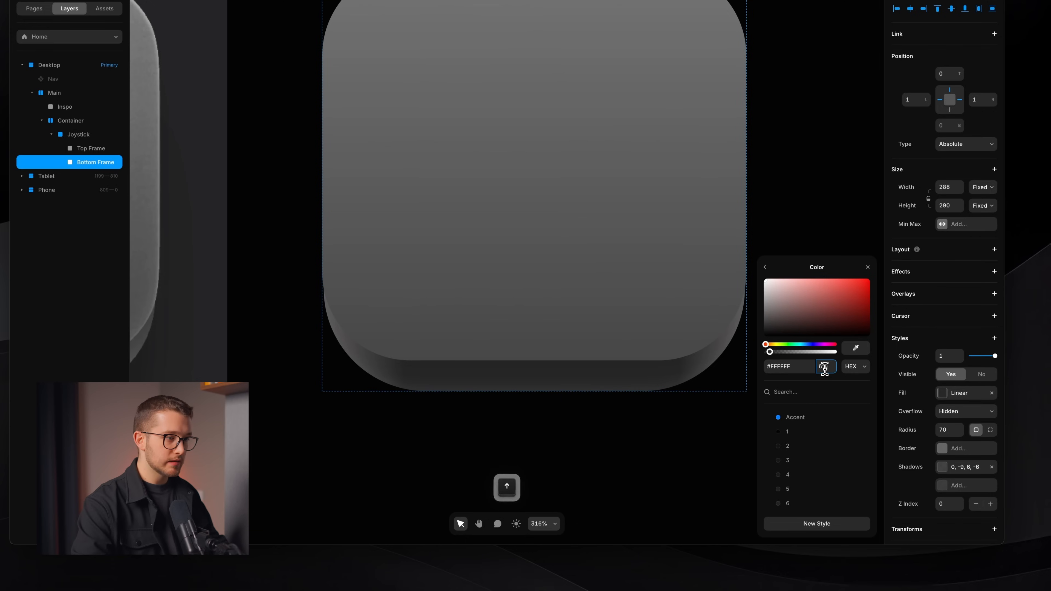
pyautogui.click(765, 267)
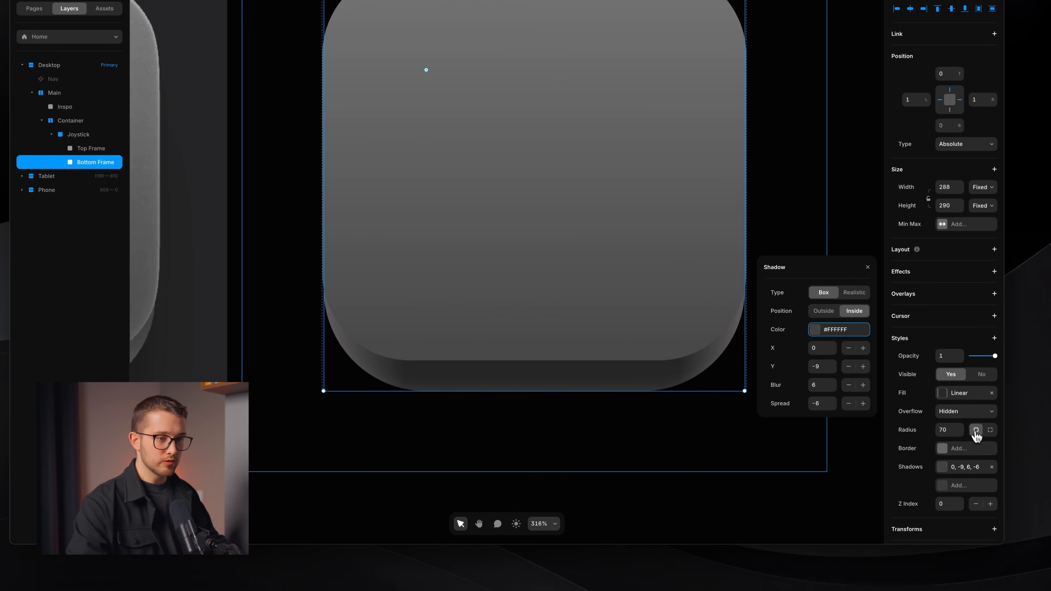
# Duplicate Bottom Frame's white inner shadow and open the copy's settings.
pyautogui.click(959, 467)
pyautogui.rightClick(959, 467)
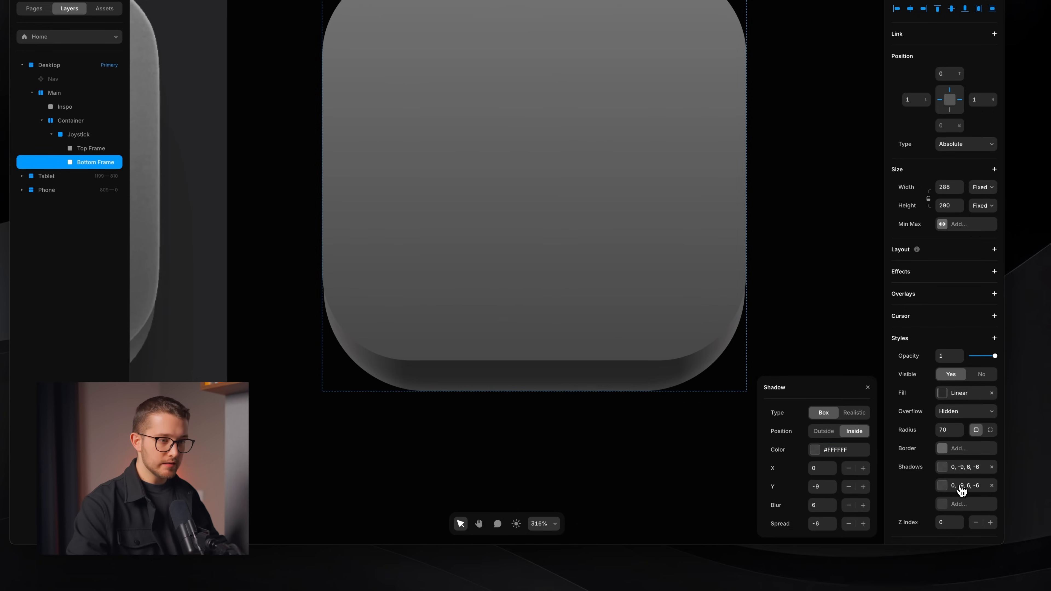
pyautogui.click(960, 487)
# Set the duplicated white inner shadow of Bottom Frame to Y -2, blur 3 and spread 0.
pyautogui.click(939, 487)
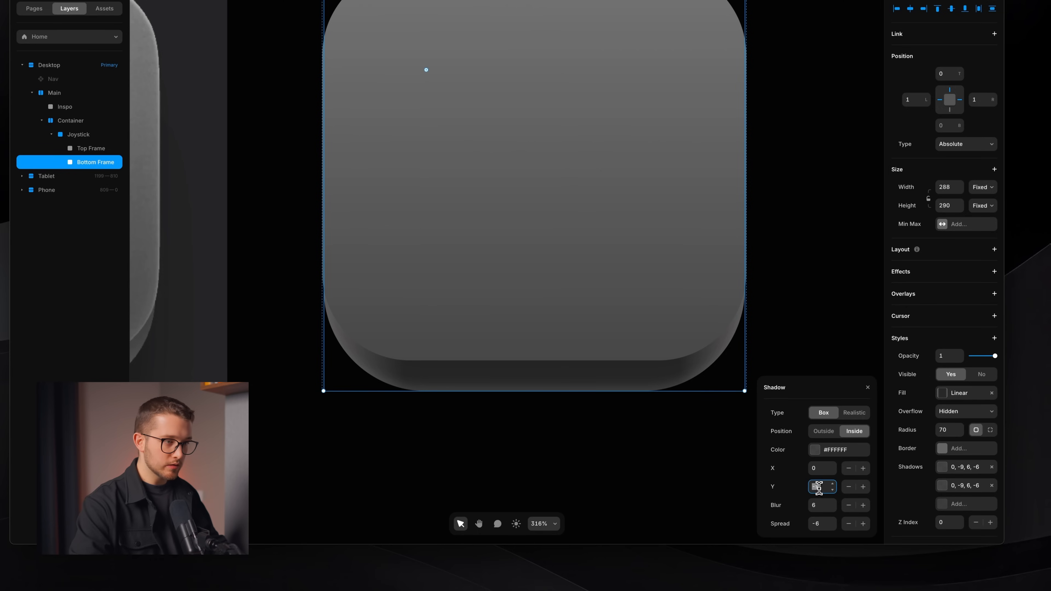
pyautogui.press('Down')
pyautogui.press('Down')
pyautogui.press('Down')
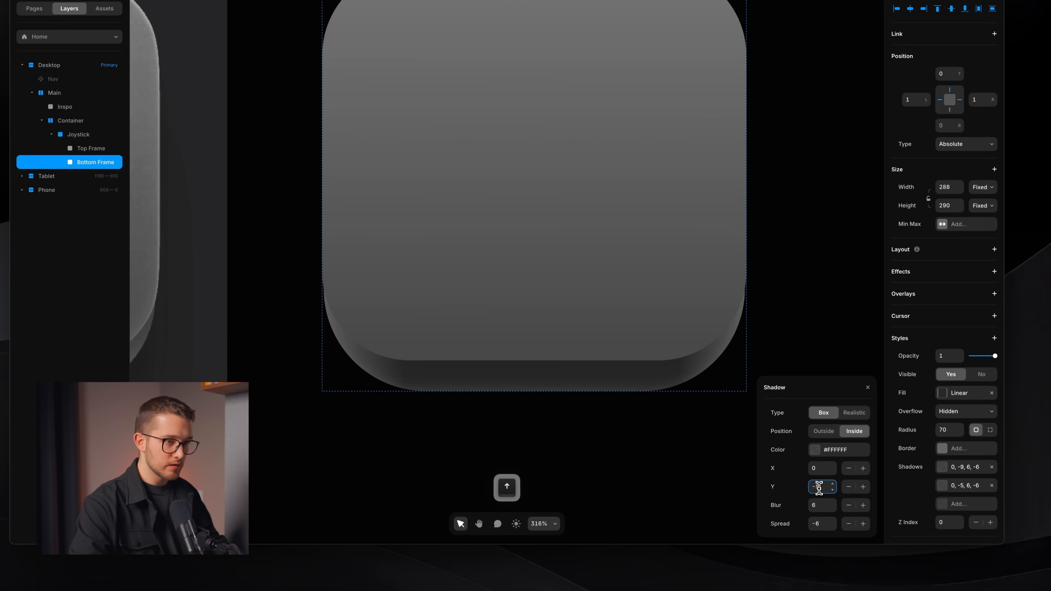
pyautogui.click(814, 506)
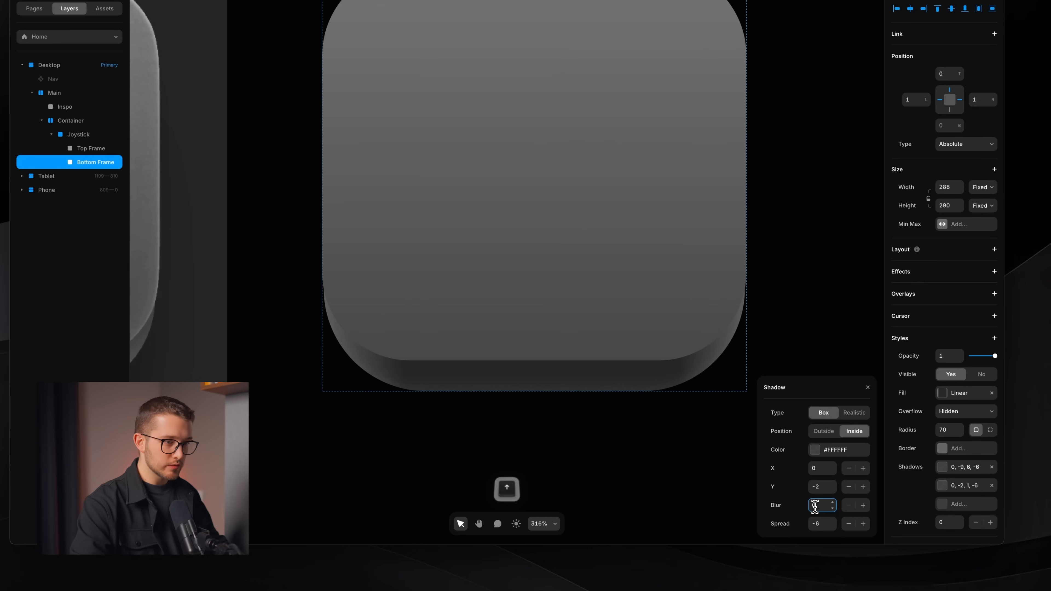
pyautogui.click(815, 521)
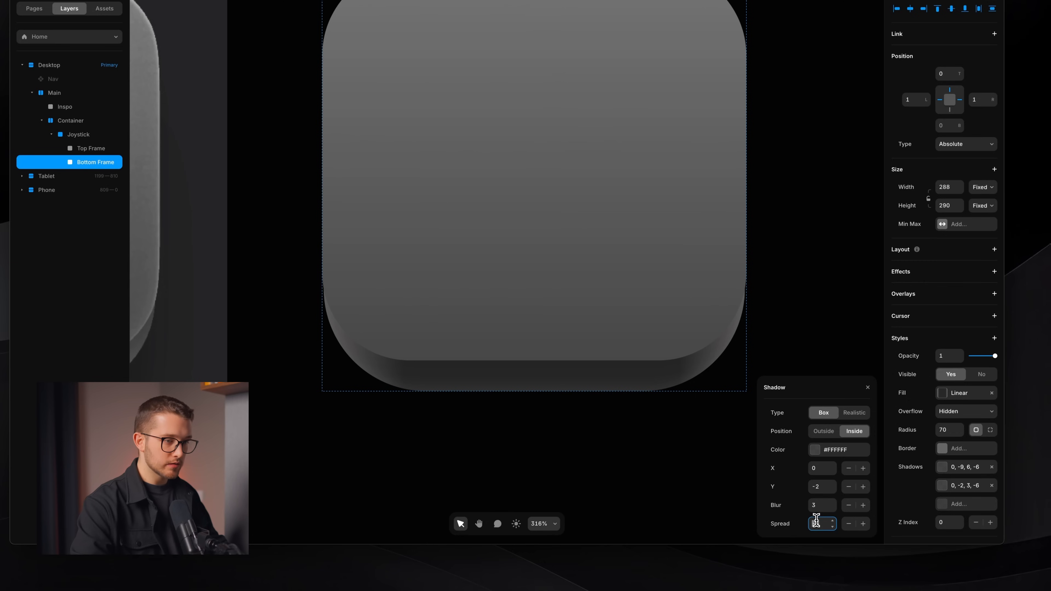
pyautogui.press('Down')
pyautogui.hotkey('shift', 'Up')
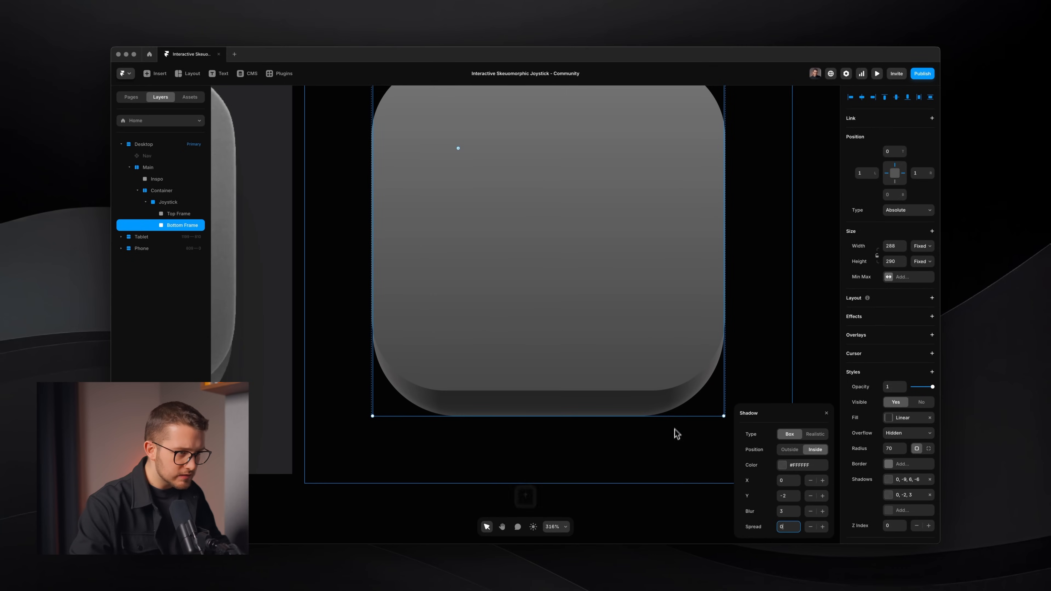
pyautogui.press('Down')
# Lower the opacity of the duplicated shadow's #FFFFFF colour to 4% and deselect the frame to compare it with the reference.
pyautogui.click(677, 415)
pyautogui.click(785, 465)
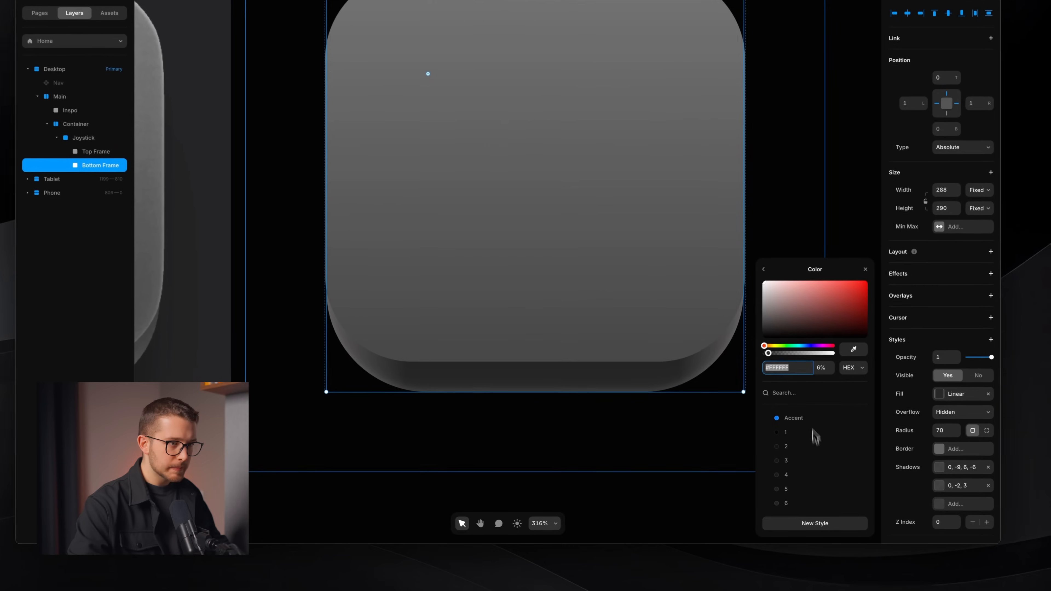
pyautogui.moveTo(773, 354); pyautogui.dragTo(766, 354)
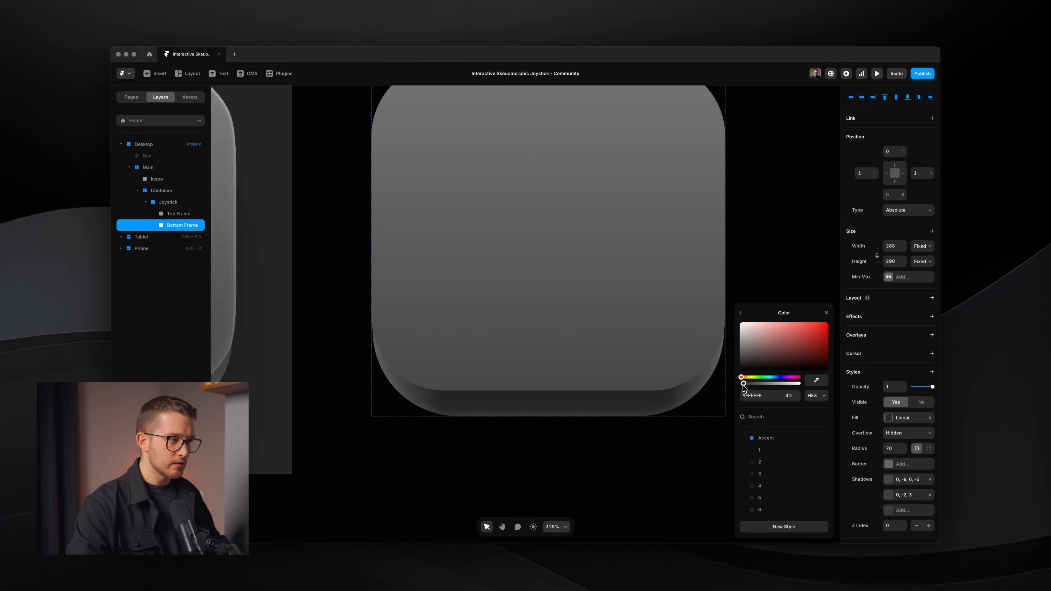
pyautogui.click(671, 492)
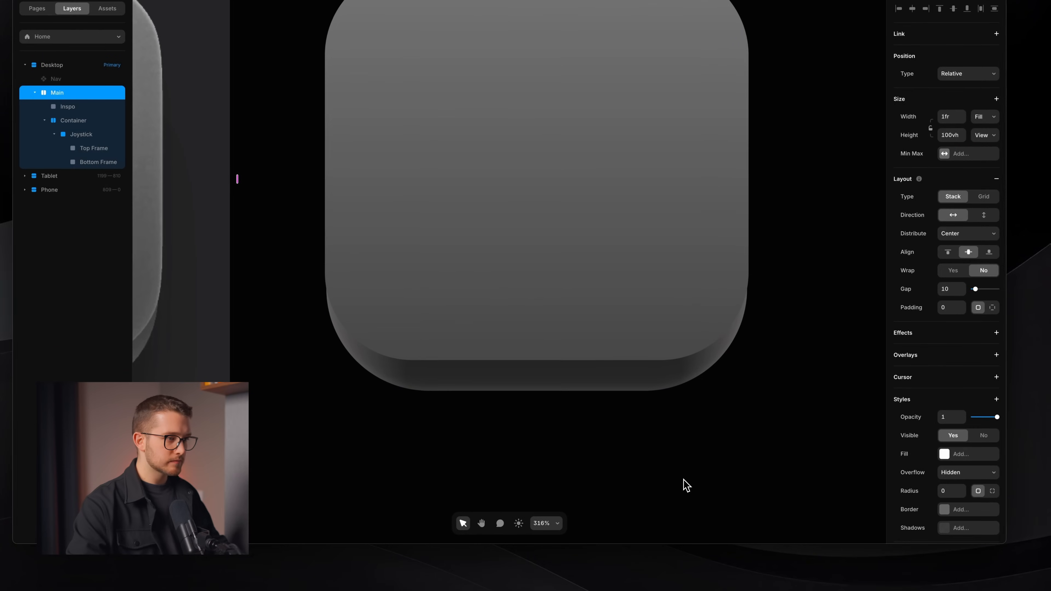
pyautogui.scroll(-3, 687, 485)
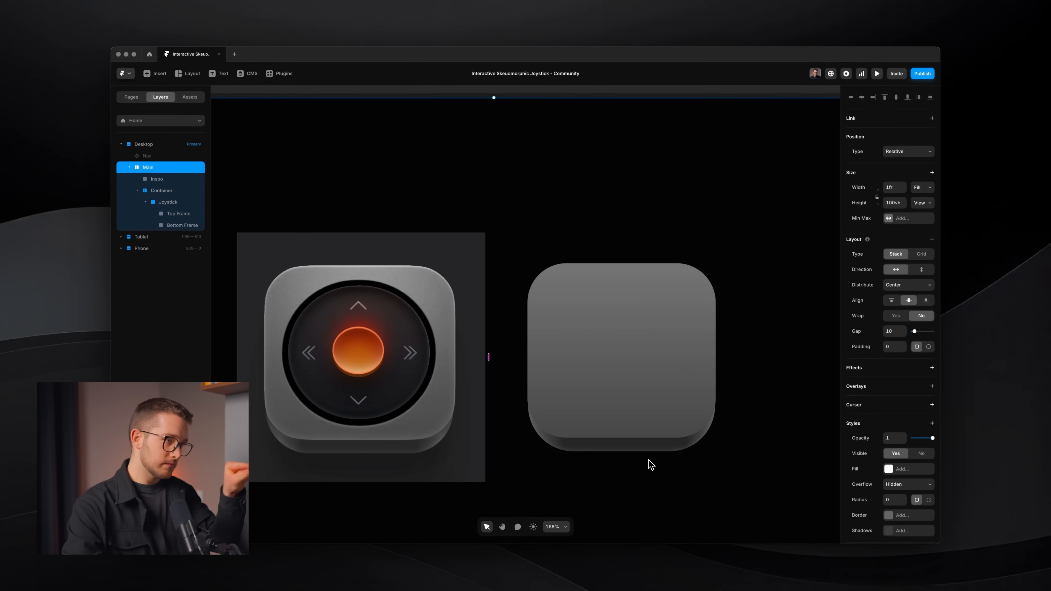
# Reduce the #FFFFFF colour opacity of Bottom Frame's first inner shadow, the one with Y -9, to 3%.
pyautogui.scroll(3, 649, 460)
pyautogui.keyDown('super'); pyautogui.click(654, 436); pyautogui.keyUp('super')
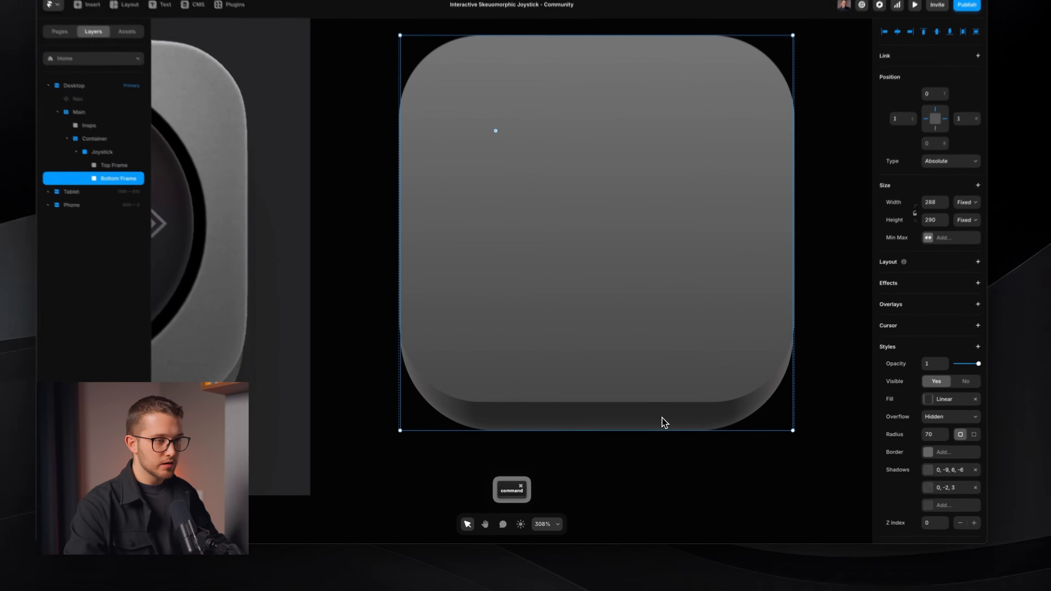
pyautogui.click(955, 486)
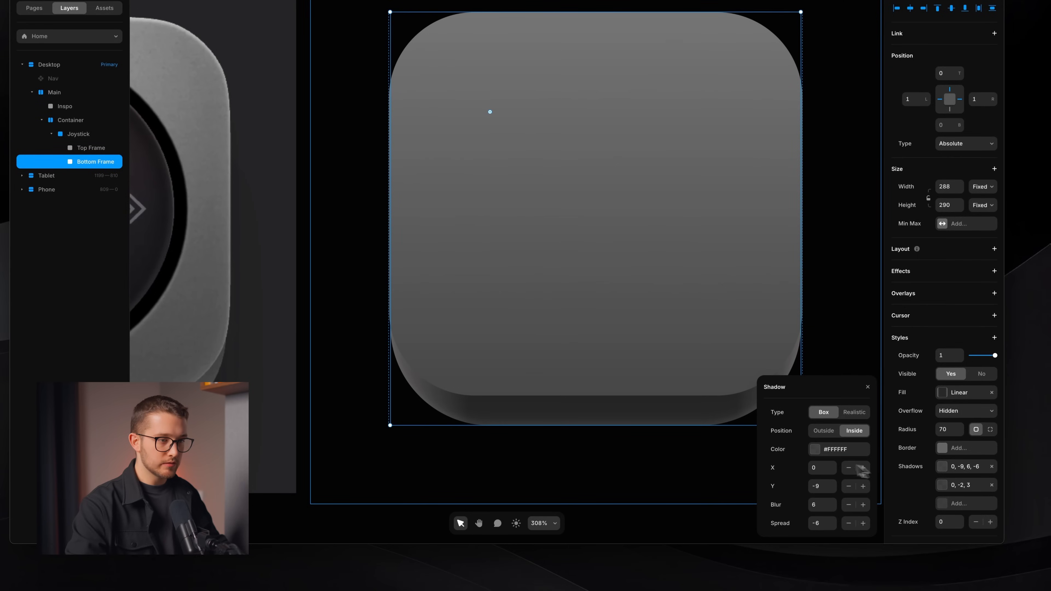
pyautogui.click(831, 449)
pyautogui.click(811, 367)
pyautogui.press('Down')
pyautogui.press('Down')
pyautogui.press('Down')
pyautogui.press('Down')
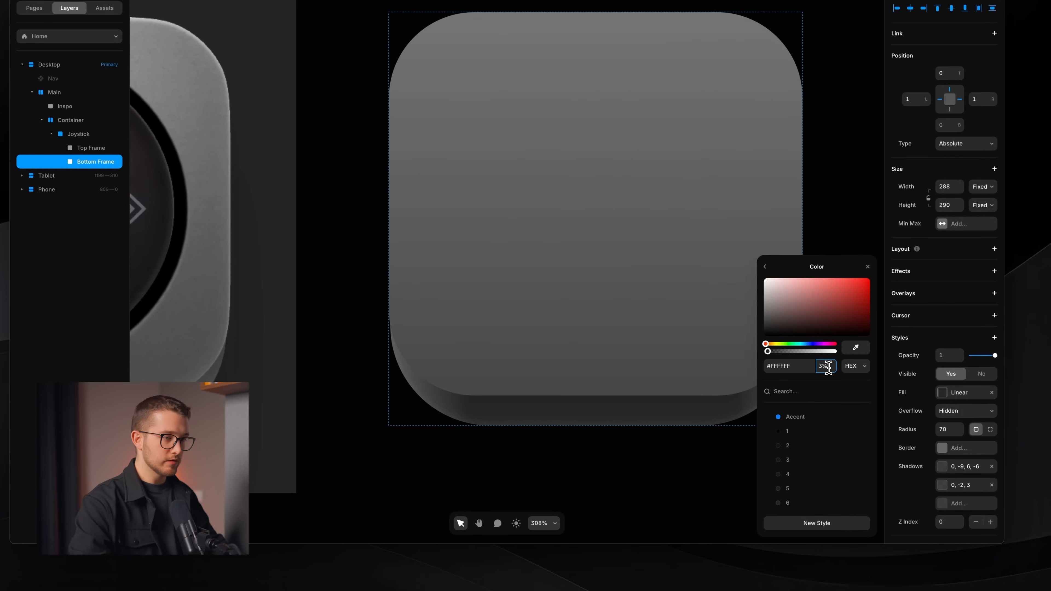
pyautogui.click(727, 441)
pyautogui.scroll(-5, 727, 441)
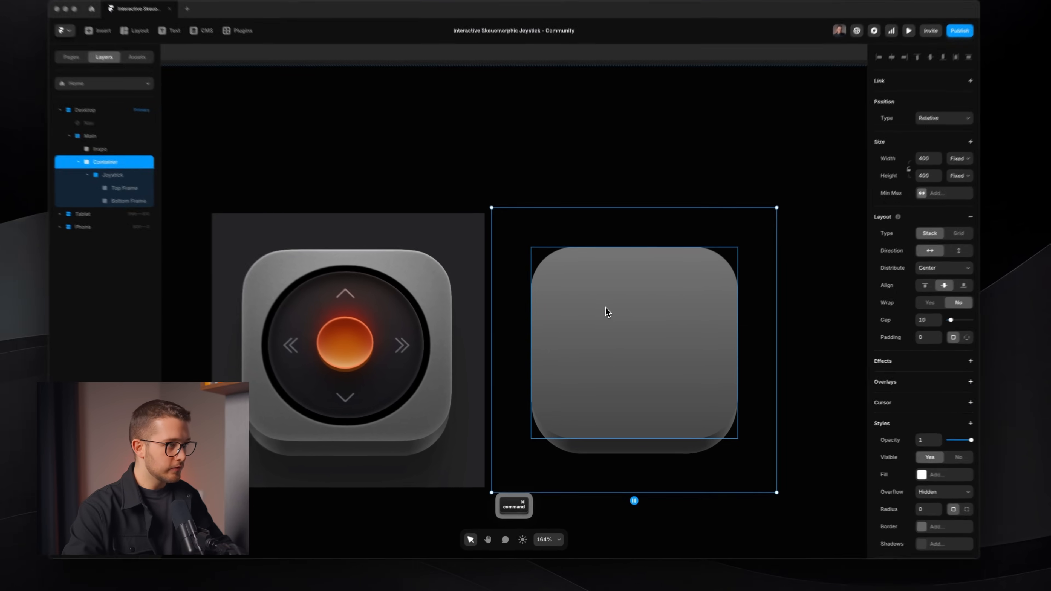
# Compare Top Frame with the reference, add a second box shadow to it and position that shadow inside.
pyautogui.click(608, 315)
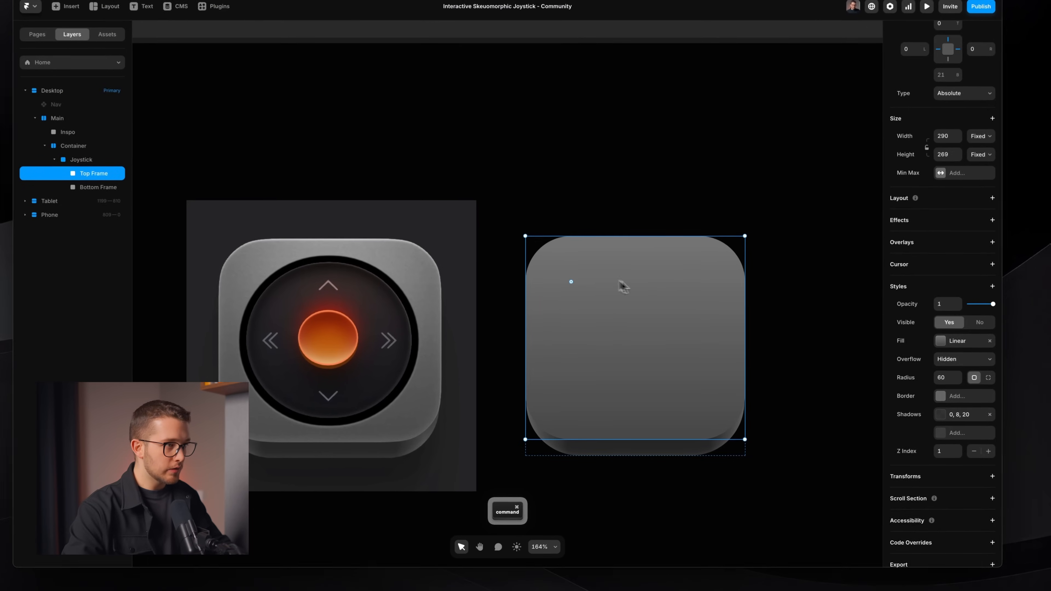
pyautogui.scroll(-1, 629, 315)
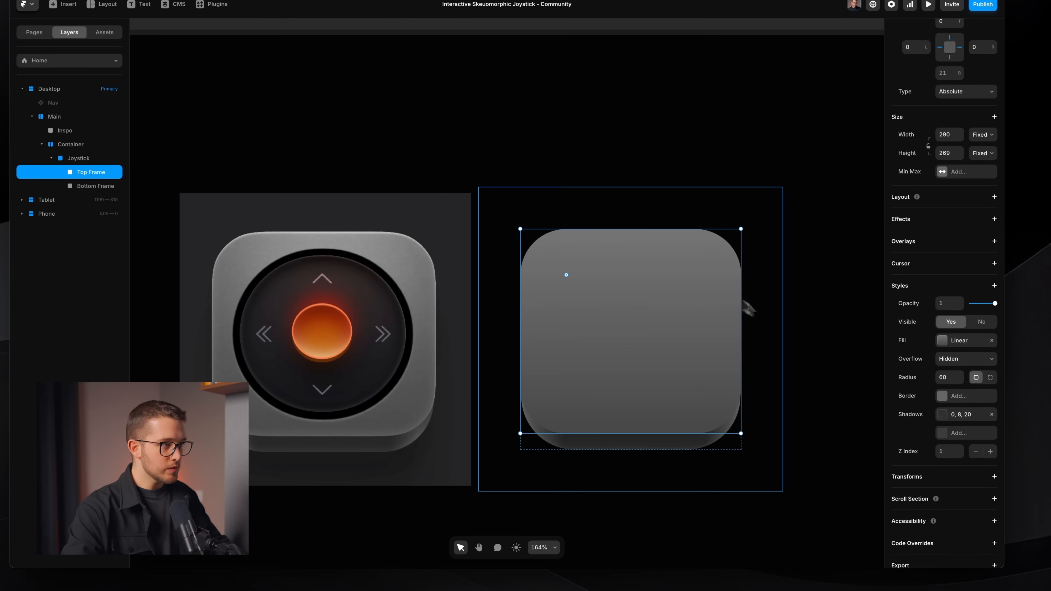
pyautogui.click(784, 338)
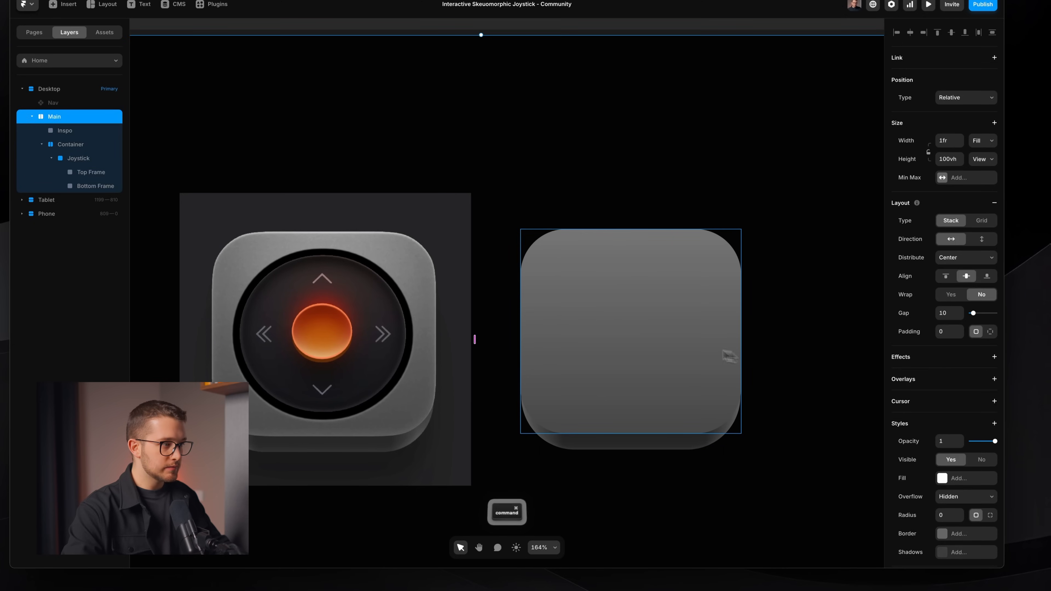
pyautogui.keyDown('super'); pyautogui.click(678, 343); pyautogui.keyUp('super')
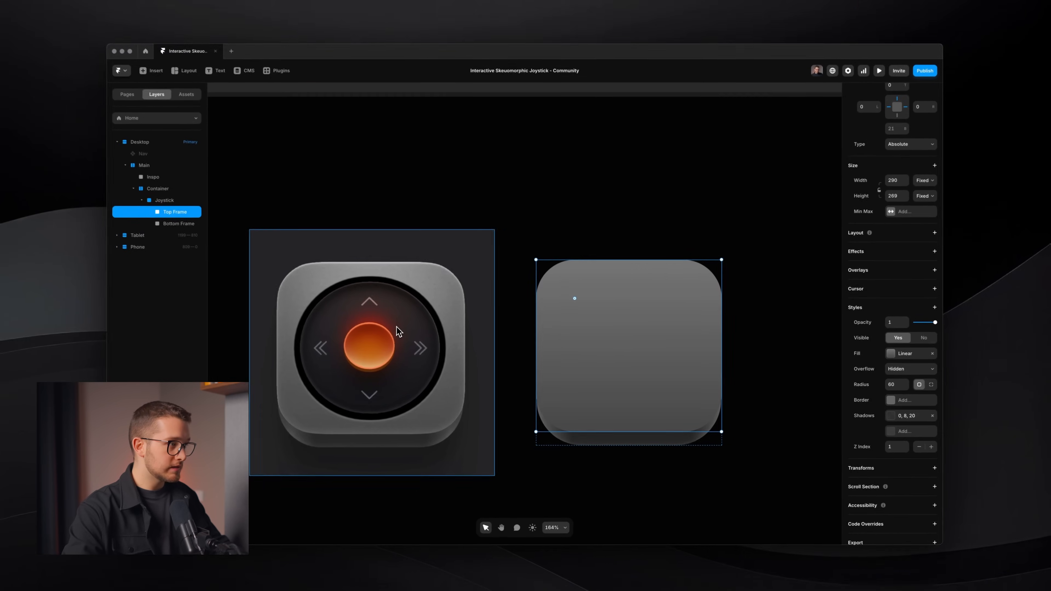
pyautogui.scroll(5, 352, 307)
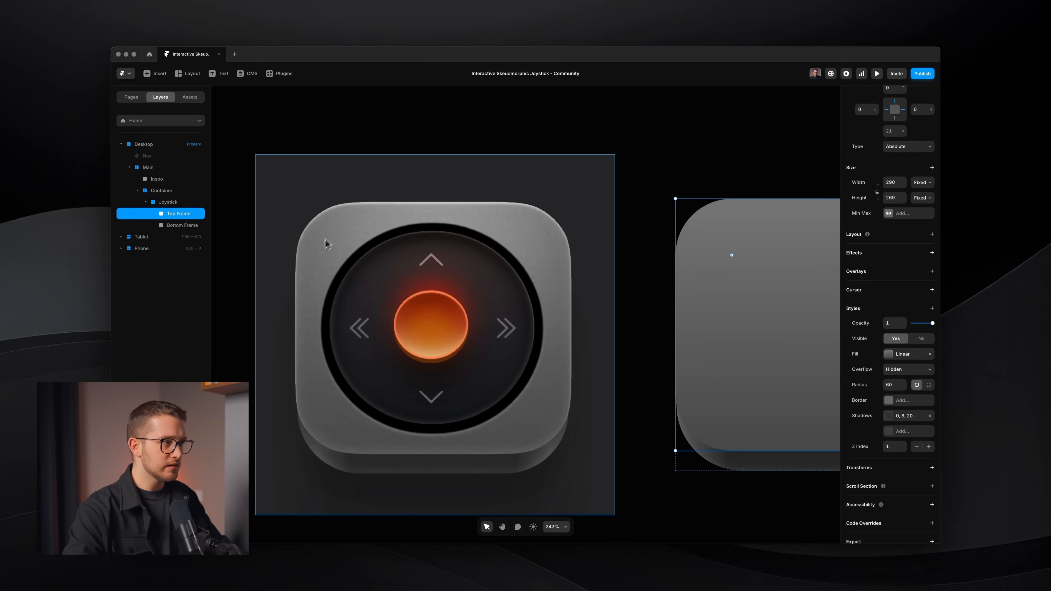
pyautogui.hscroll(10, 519, 210)
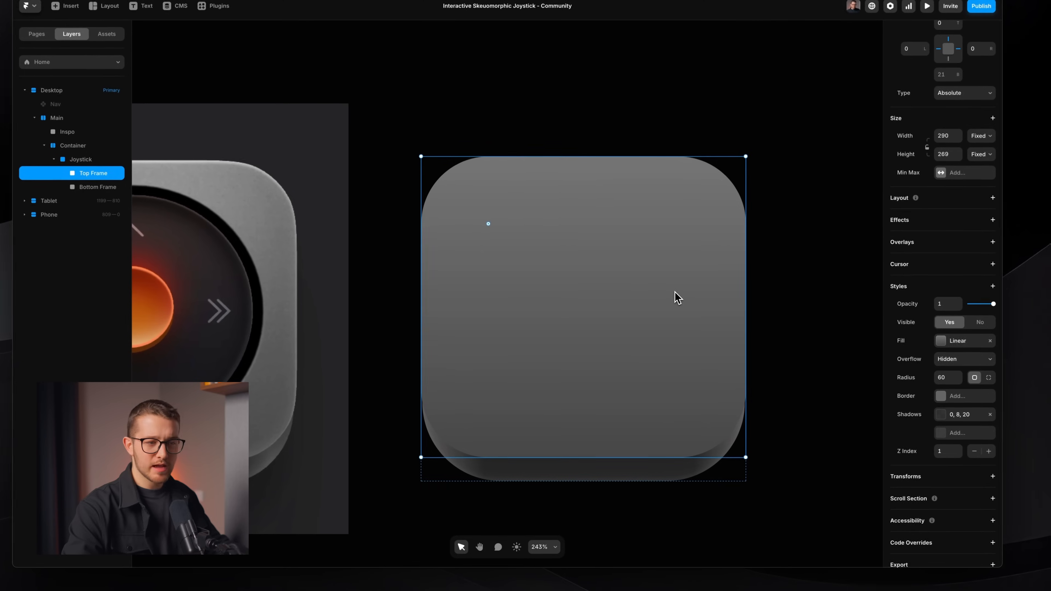
pyautogui.click(958, 433)
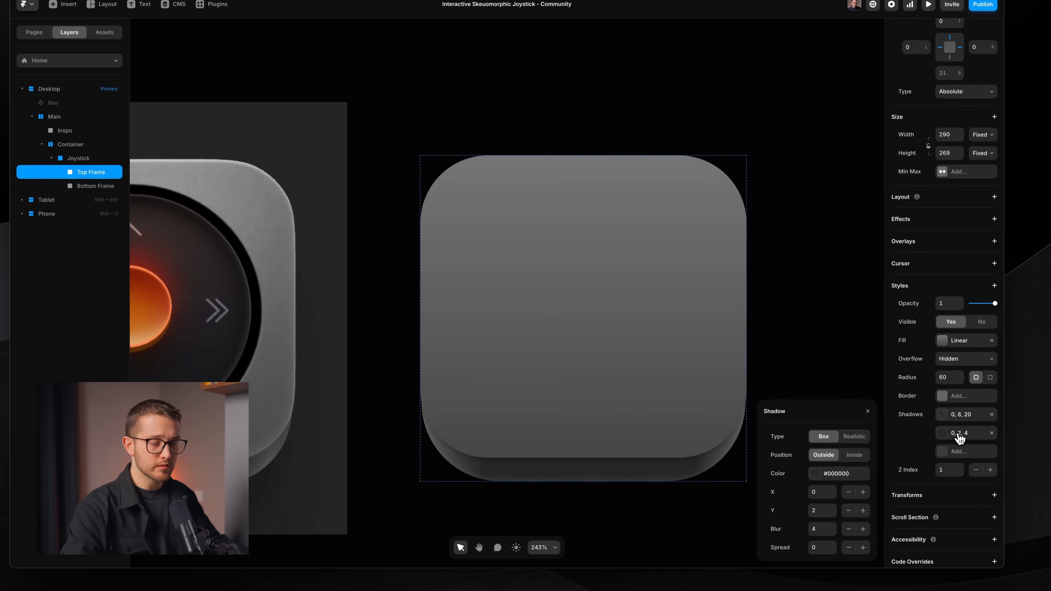
pyautogui.click(848, 458)
pyautogui.hscroll(2, 661, 373)
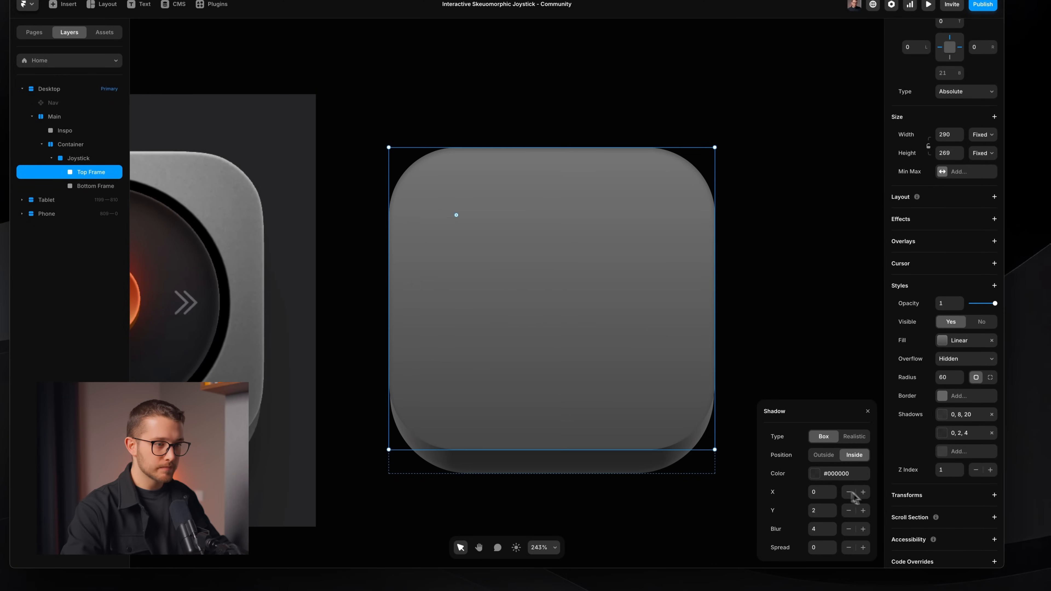
# Set Top Frame's new inner shadow colour to #FFFFFF at 45% opacity and compare its edge with the reference.
pyautogui.click(834, 474)
pyautogui.moveTo(777, 332); pyautogui.dragTo(693, 231)
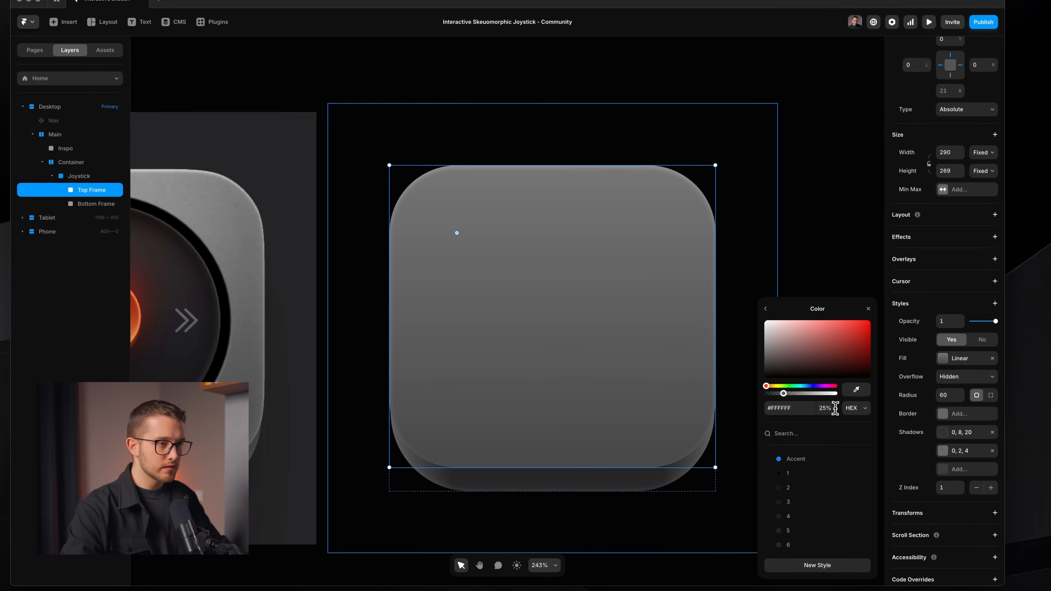
pyautogui.click(833, 408)
pyautogui.hotkey('shift', 'Up')
pyautogui.hotkey('shift', 'Down')
pyautogui.hotkey('shift', 'Down')
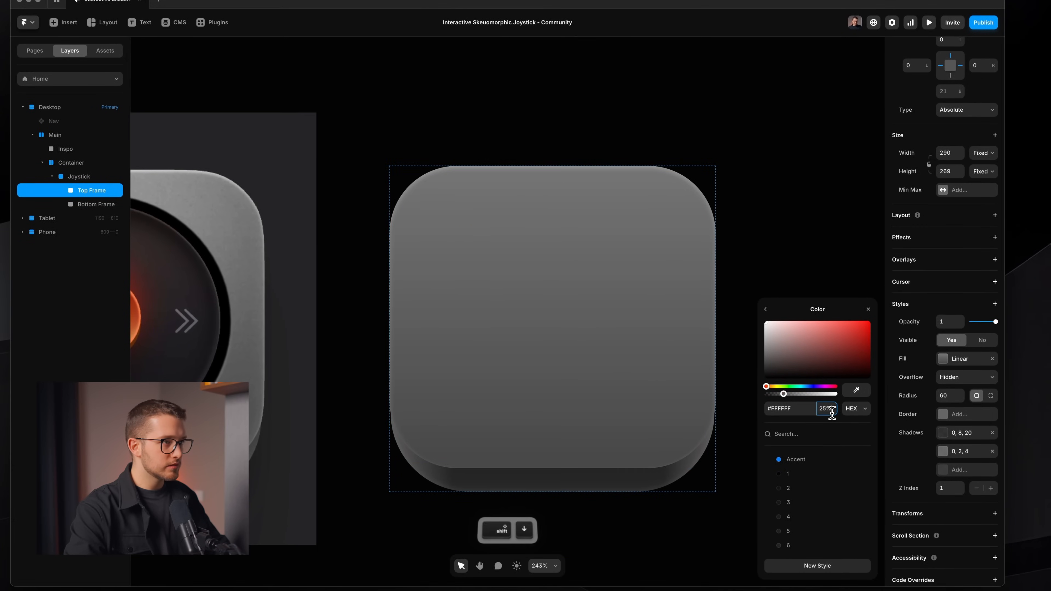
pyautogui.hotkey('shift', 'Up')
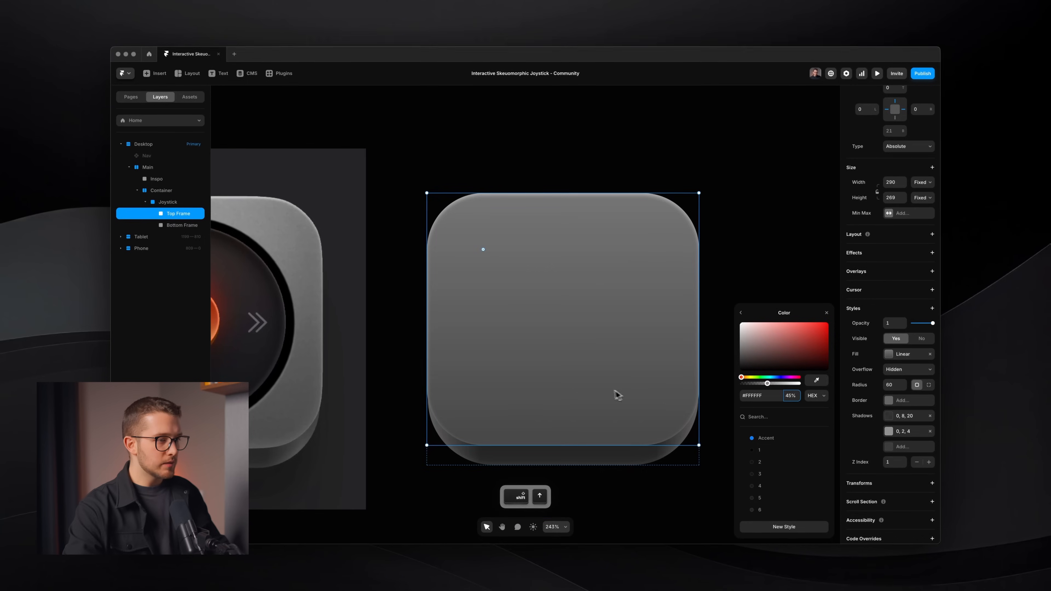
pyautogui.scroll(-4, 611, 402)
pyautogui.scroll(2, 613, 394)
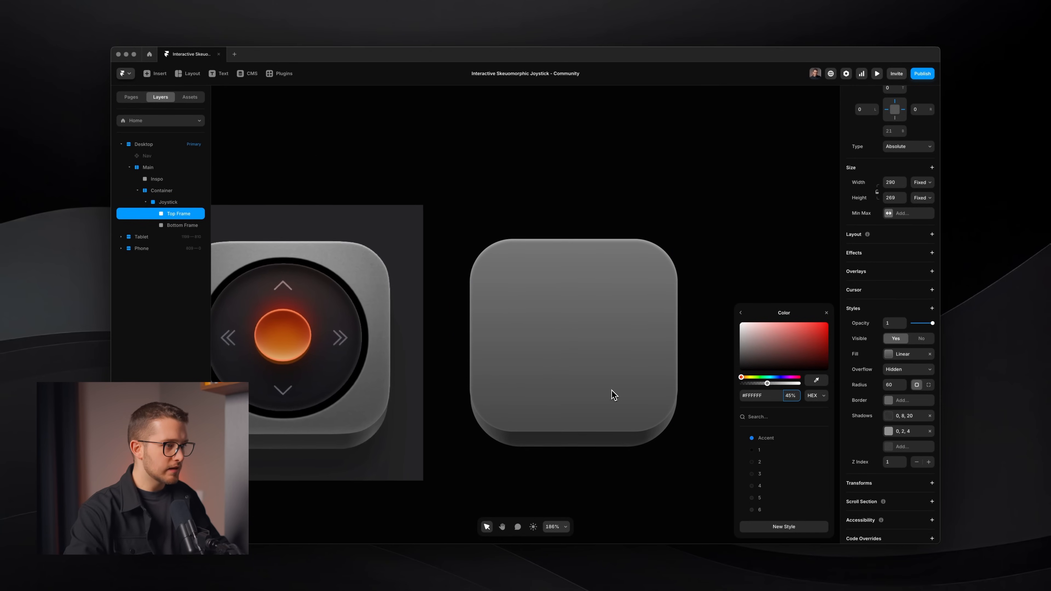
pyautogui.scroll(3, 648, 385)
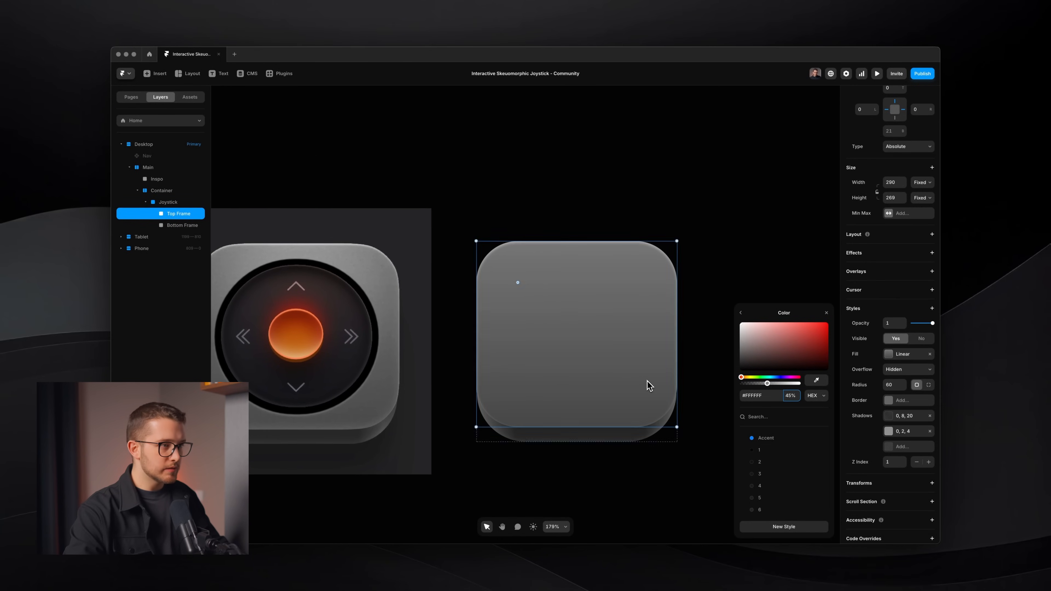
# Lower the opacity of Top Frame's white inner shadow to 10%, nudge it up slightly and return to the shadow settings.
pyautogui.press('super+a')
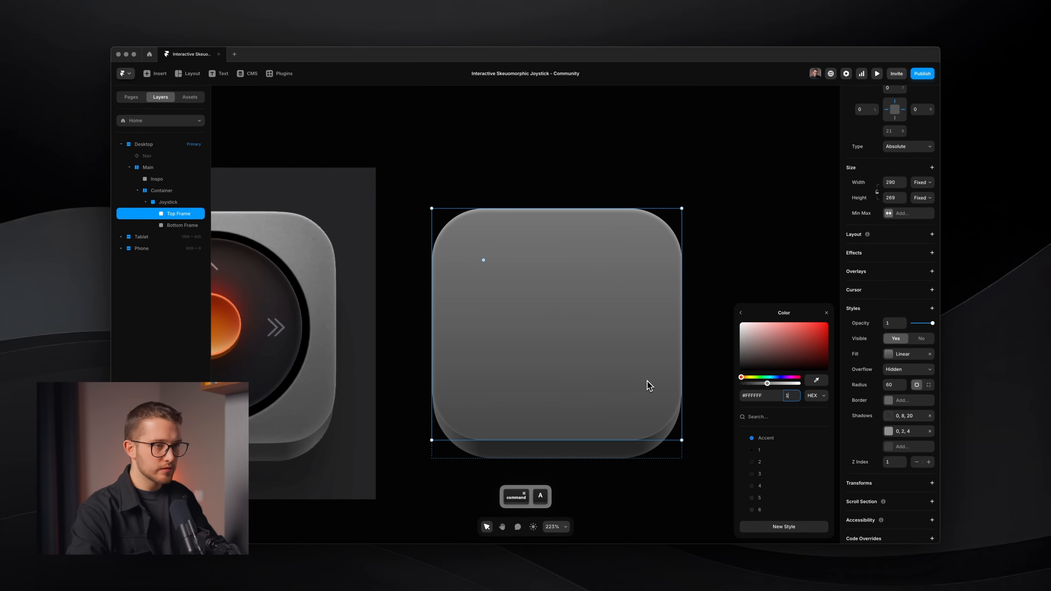
pyautogui.write('10')
pyautogui.press('Return')
pyautogui.press('Up')
pyautogui.click(740, 312)
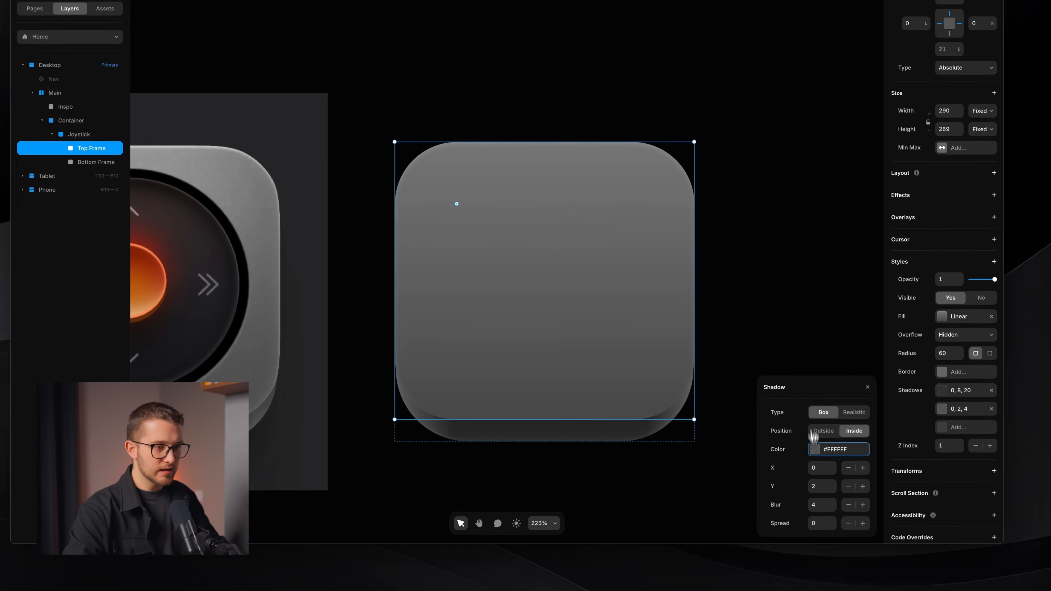
# Set the Y offset of Top Frame's white inner shadow to 0 and its blur to 10.
pyautogui.click(821, 486)
pyautogui.write('0')
pyautogui.press('Return')
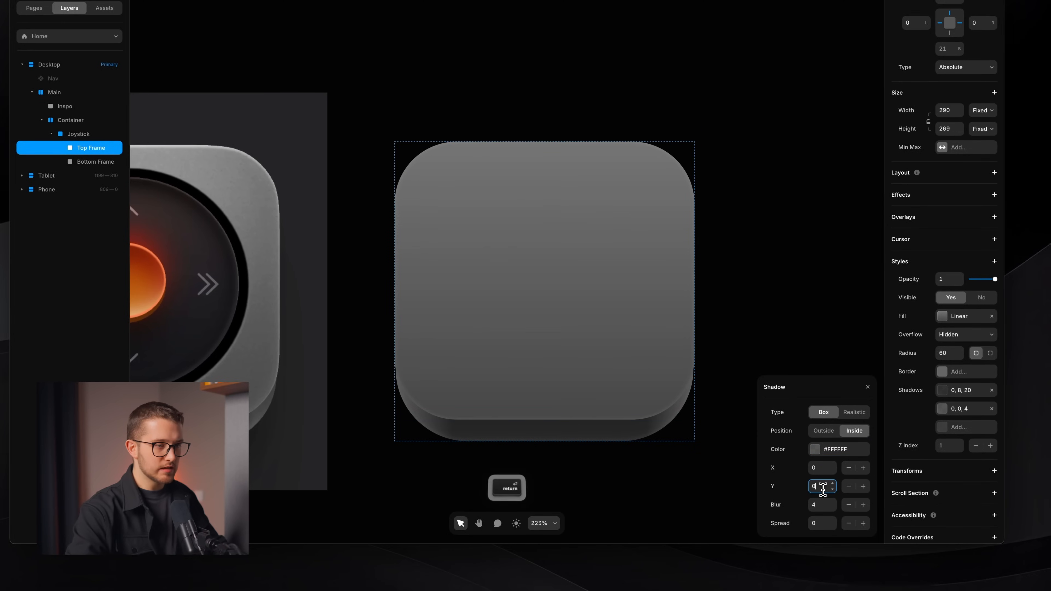
pyautogui.moveTo(832, 509)
pyautogui.mouseDown()
pyautogui.moveTo(833, 479)
pyautogui.moveTo(833, 511)
pyautogui.mouseUp()
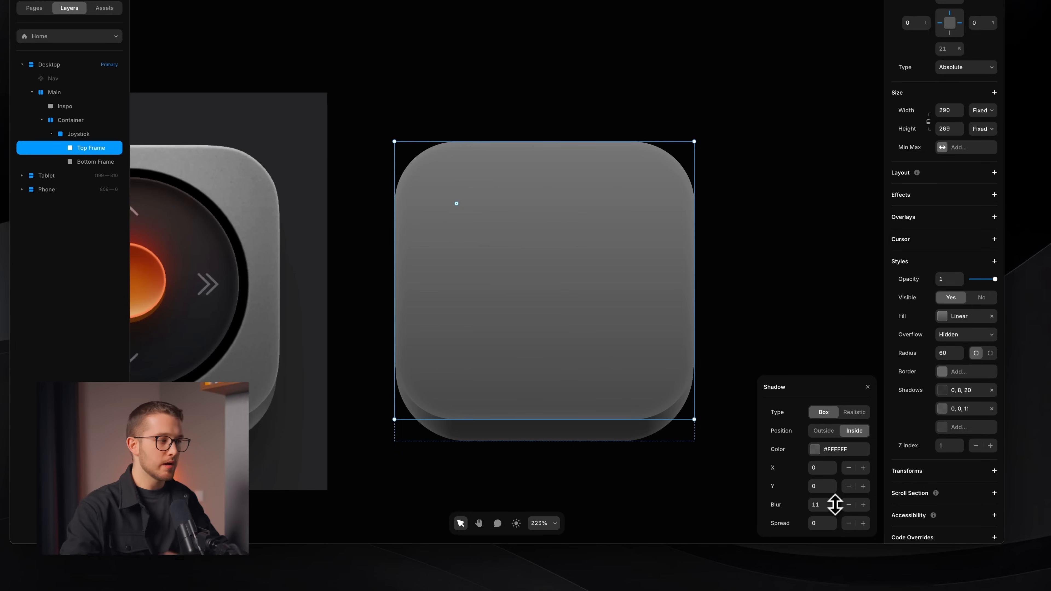
pyautogui.click(833, 508)
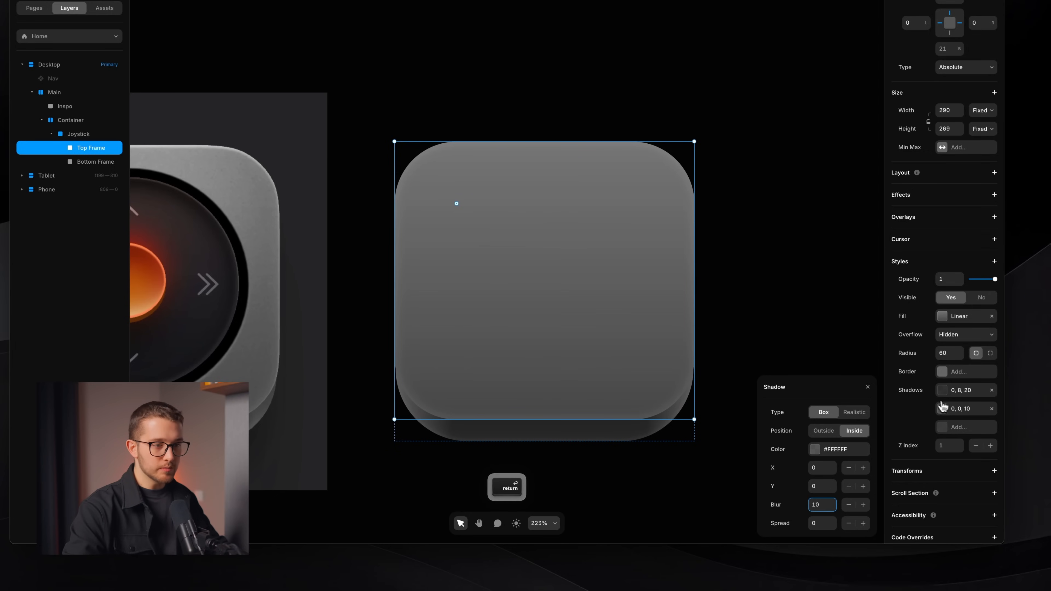
# Duplicate Top Frame's white inner shadow and open the settings of the copy.
pyautogui.rightClick(948, 411)
pyautogui.click(965, 447)
pyautogui.click(960, 427)
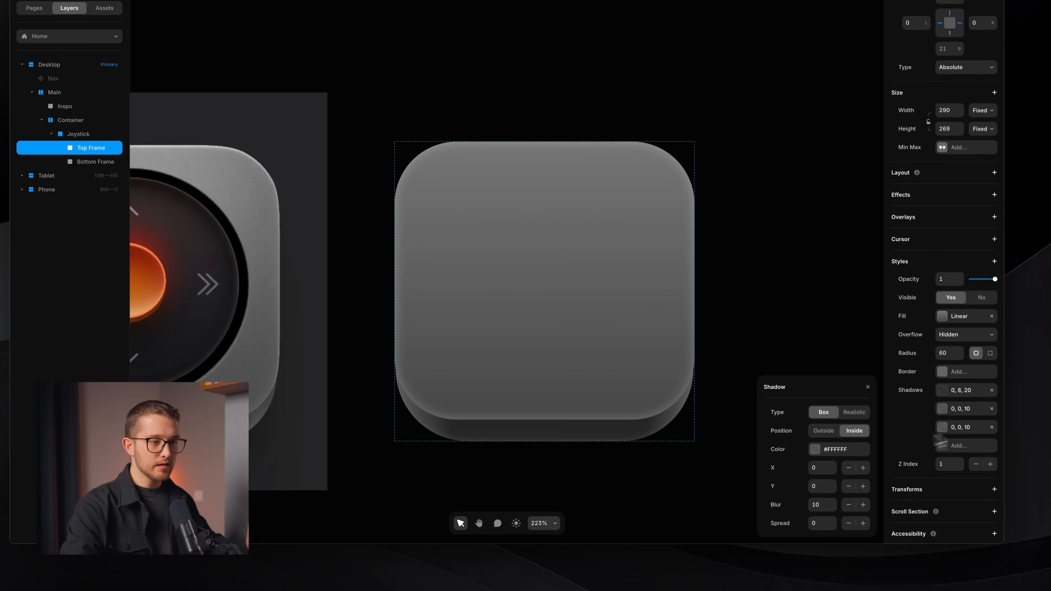
# Try different Y offsets on Top Frame's duplicated inner shadow, settle on 5, and set its blur to 0.
pyautogui.click(821, 487)
pyautogui.hotkey('shift', 'Down')
pyautogui.hotkey('shift', 'Up')
pyautogui.hotkey('shift', 'Up')
pyautogui.hotkey('shift', 'Up')
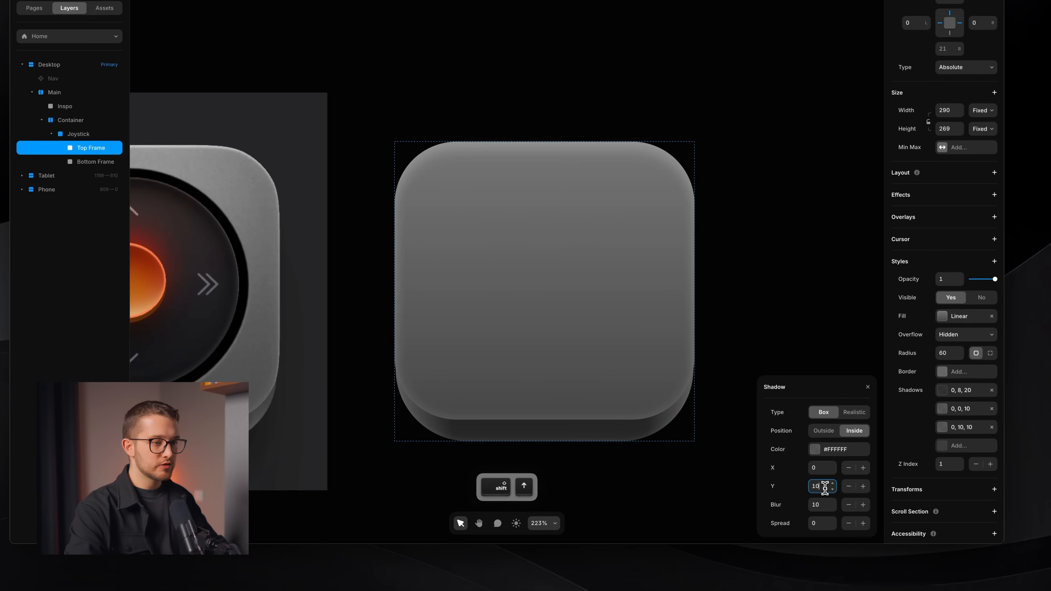
pyautogui.hotkey('shift', 'Down')
pyautogui.hotkey('shift', 'Up')
pyautogui.hotkey('shift', 'Down')
pyautogui.hotkey('shift', 'Down')
pyautogui.press('Up')
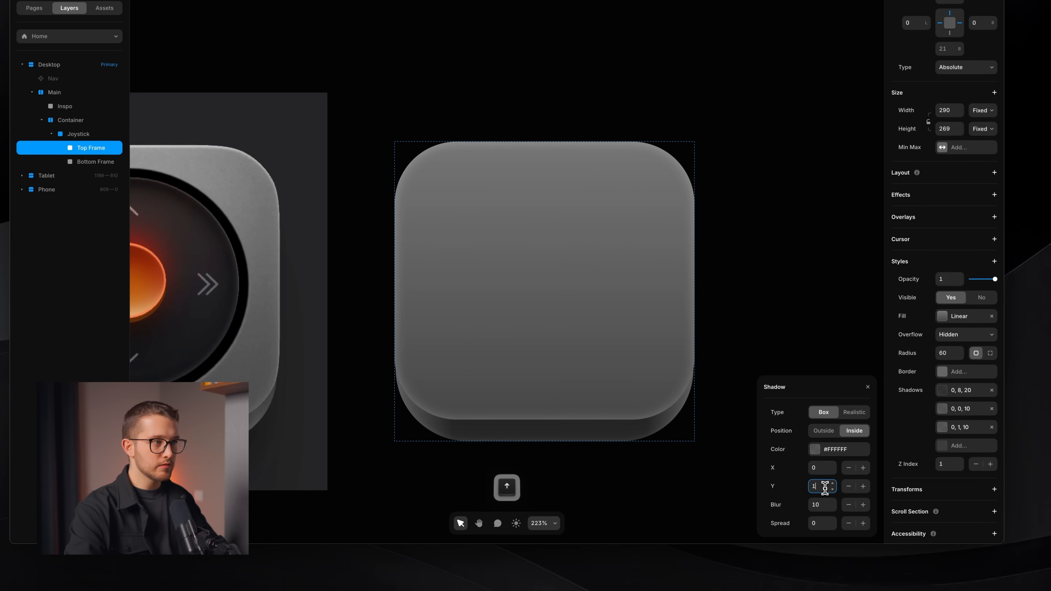
pyautogui.click(819, 506)
pyautogui.hotkey('shift', 'Down')
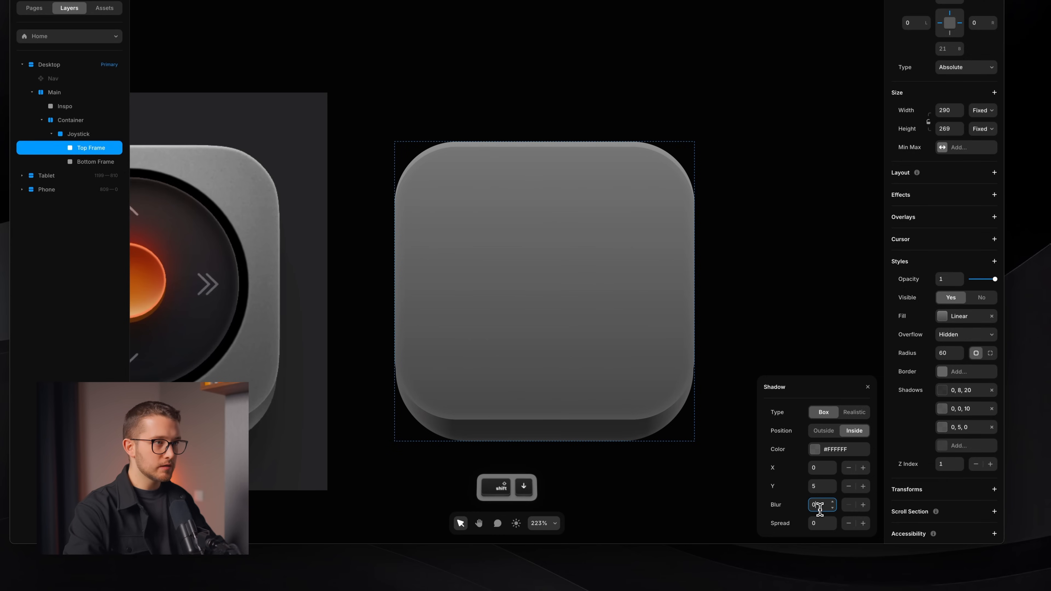
# Try different blur values on Top Frame's duplicated inner shadow and settle on 4.
pyautogui.press('Up')
pyautogui.press('Up')
pyautogui.press('Up')
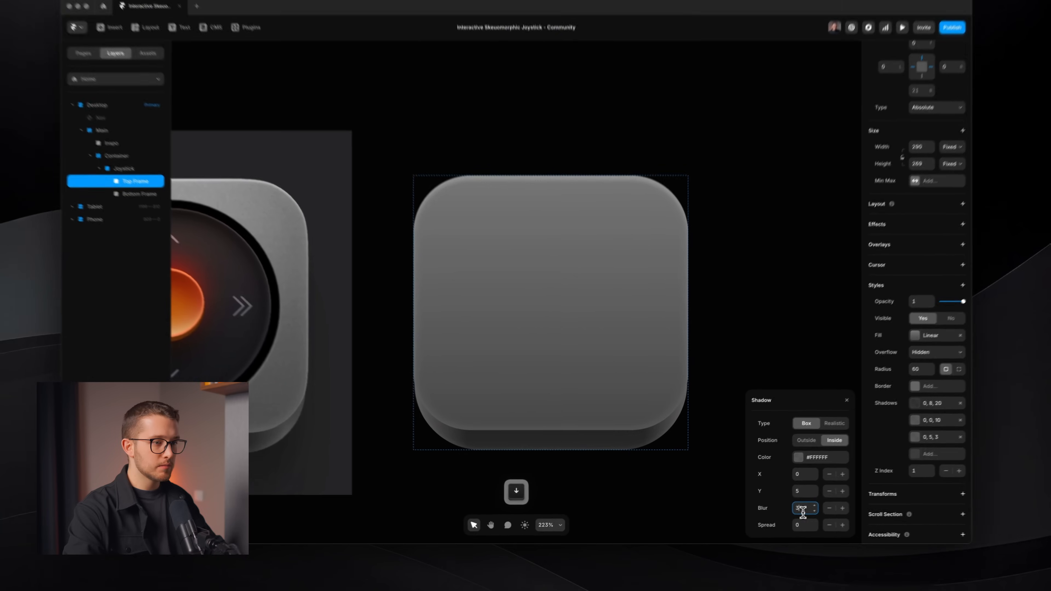
pyautogui.press('Down')
pyautogui.press('Down')
pyautogui.press('Up')
pyautogui.scroll(3, 596, 270)
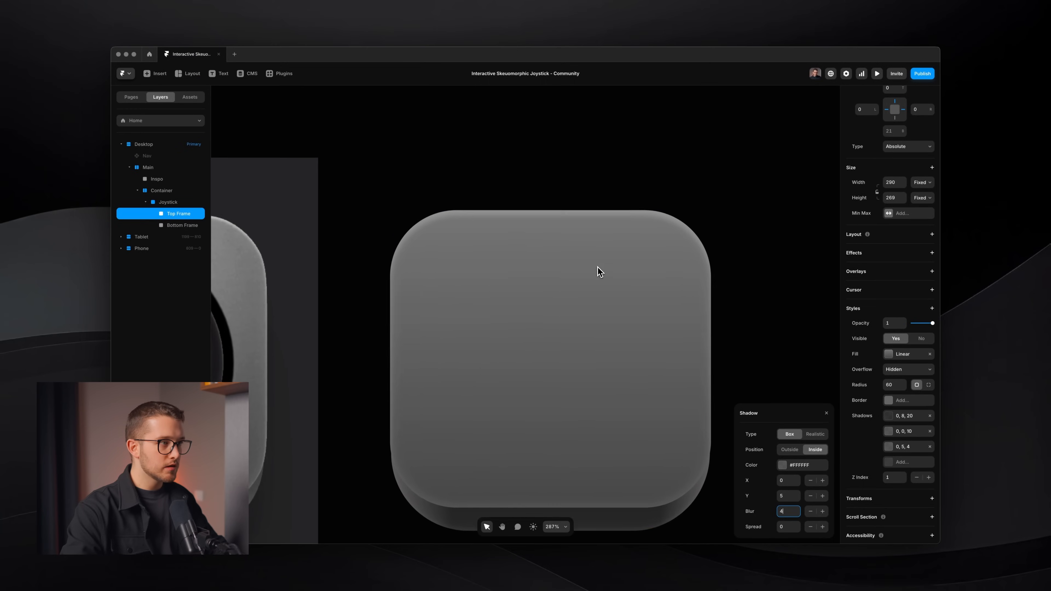
pyautogui.scroll(2, 513, 236)
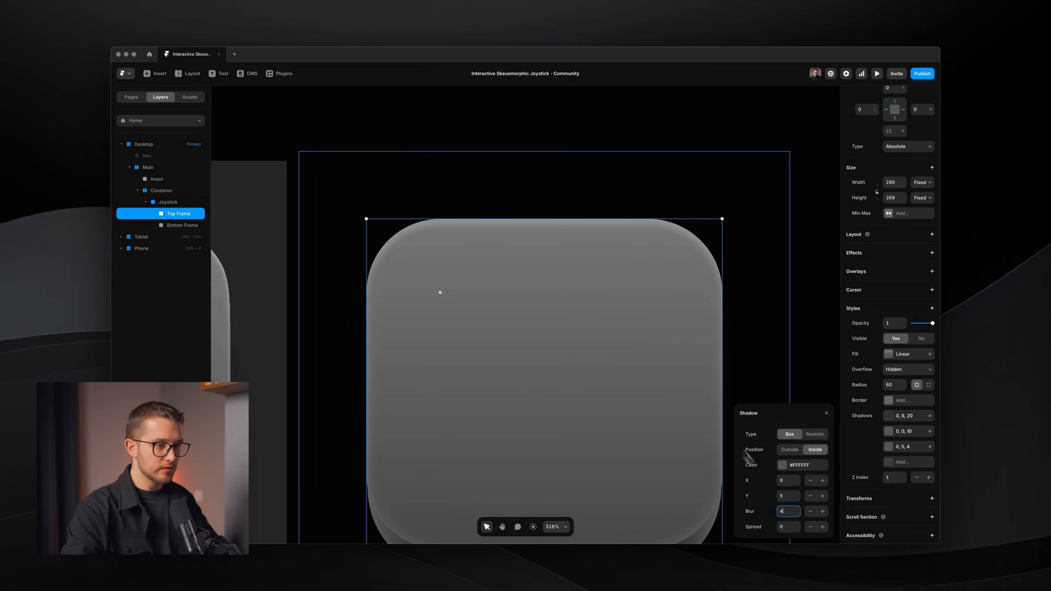
# Set the Y offset of Top Frame's duplicated inner shadow to 2 and its white color's opacity to 30%.
pyautogui.click(785, 496)
pyautogui.press('Down')
pyautogui.press('Down')
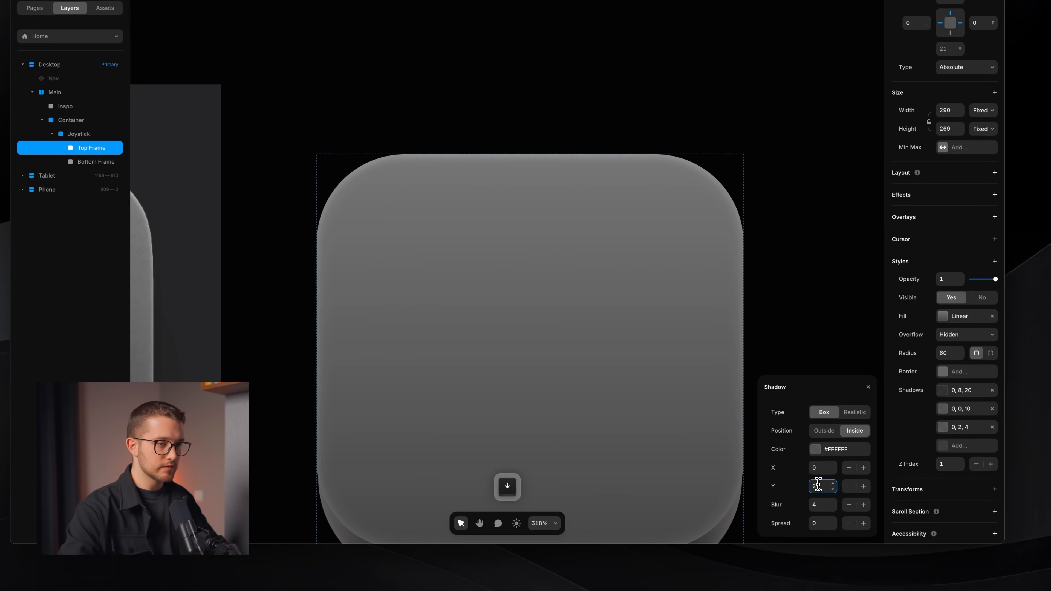
pyautogui.click(837, 450)
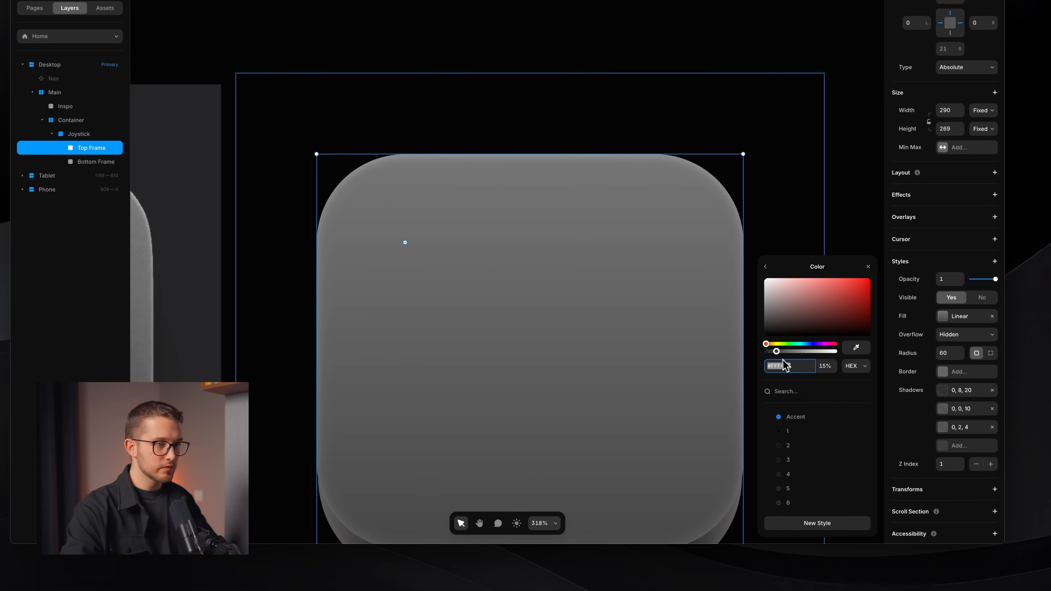
pyautogui.moveTo(777, 357); pyautogui.dragTo(762, 381)
pyautogui.hscroll(-5, 628, 365)
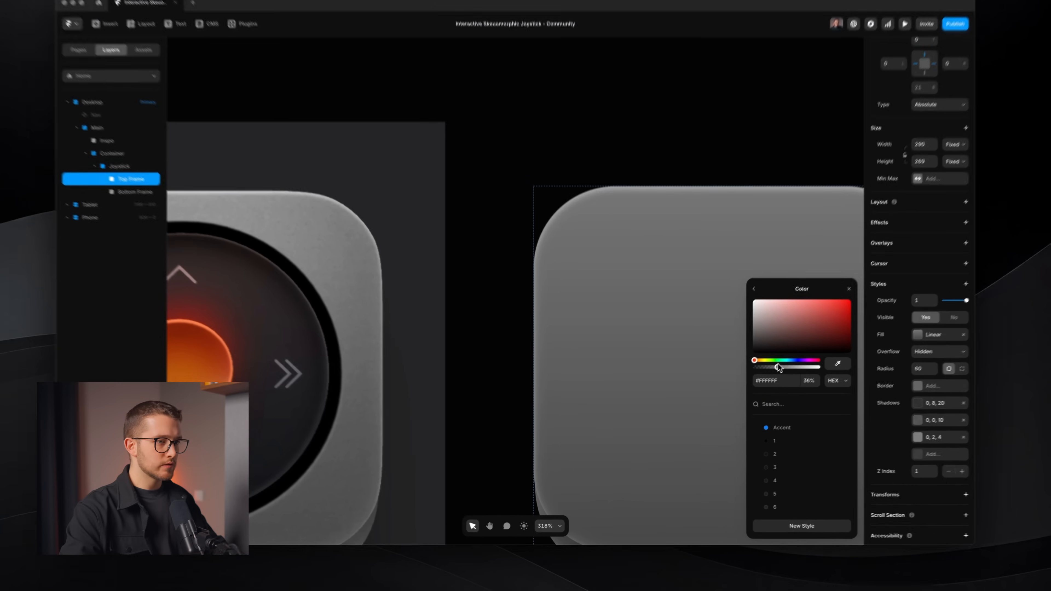
pyautogui.doubleClick(813, 365)
pyautogui.write('30')
pyautogui.press('Return')
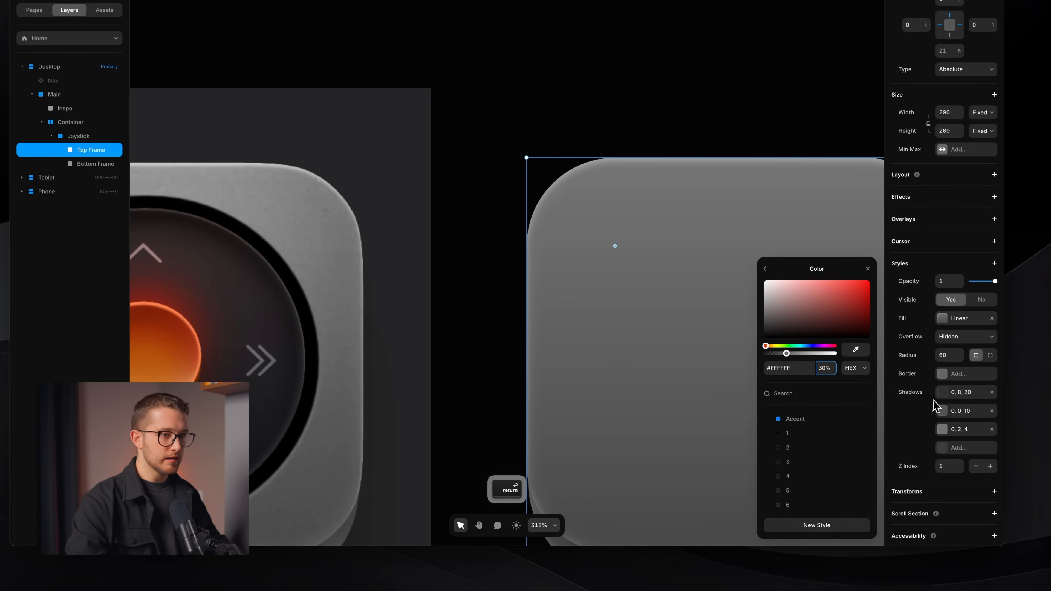
# Duplicate Top Frame's 0, 2, 4 inner shadow and set the copy's Y offset to 1 and blur to 2.
pyautogui.rightClick(954, 429)
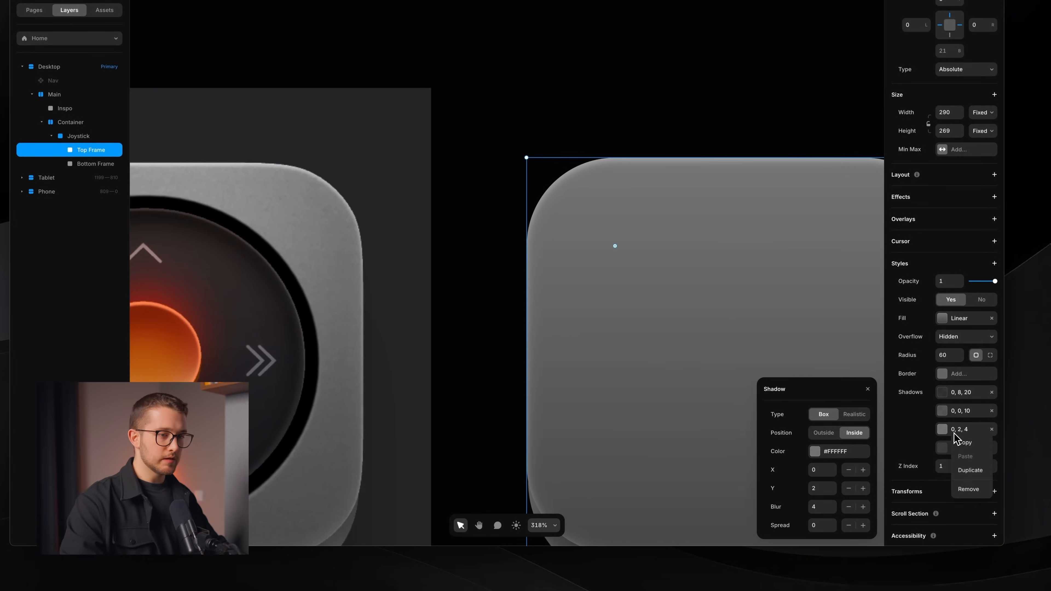
pyautogui.click(968, 471)
pyautogui.click(817, 495)
pyautogui.write('1')
pyautogui.press('Return')
pyautogui.write('2')
pyautogui.press('Return')
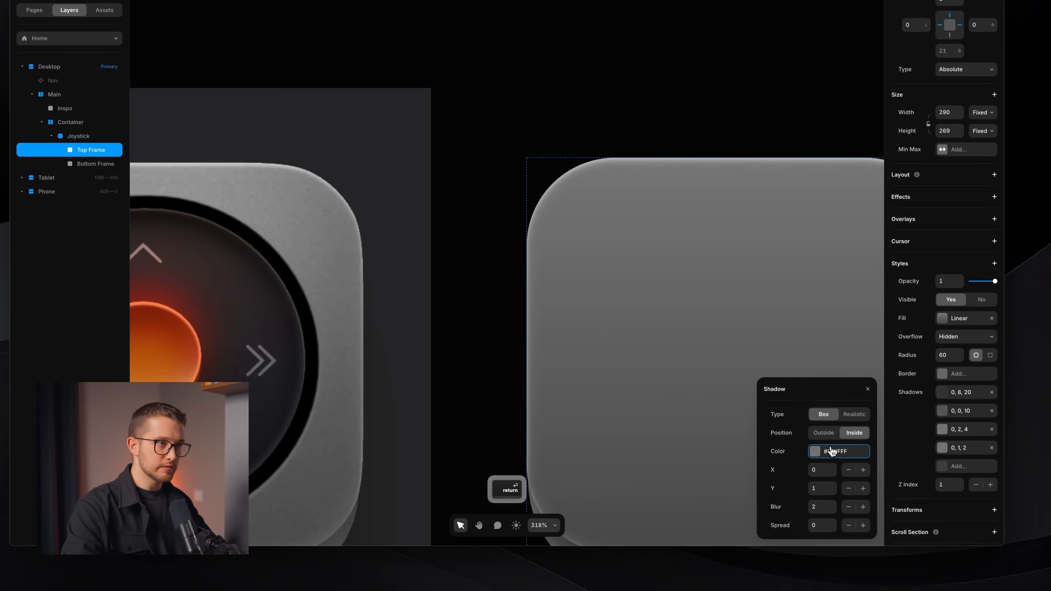
# Set the opacity of Top Frame's 0, 1, 2 inner shadow to about 35% and leave the color settings.
pyautogui.click(831, 448)
pyautogui.hscroll(1, 670, 401)
pyautogui.moveTo(785, 354)
pyautogui.mouseDown()
pyautogui.moveTo(806, 355)
pyautogui.moveTo(781, 355)
pyautogui.mouseUp()
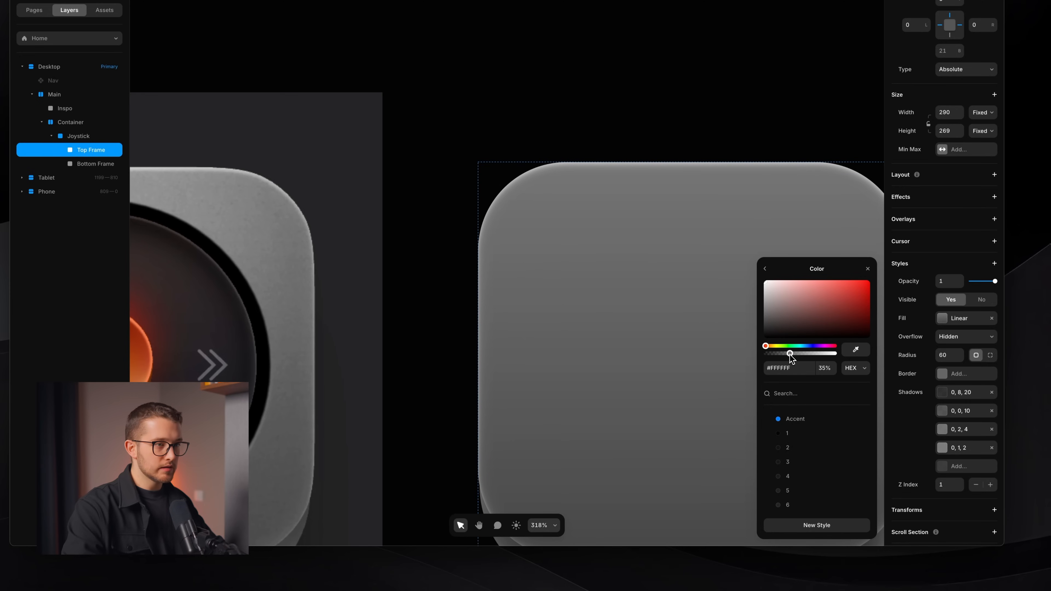
pyautogui.moveTo(565, 251); pyautogui.dragTo(692, 368)
pyautogui.scroll(-5, 692, 368)
pyautogui.press('super+z')
pyautogui.click(573, 180)
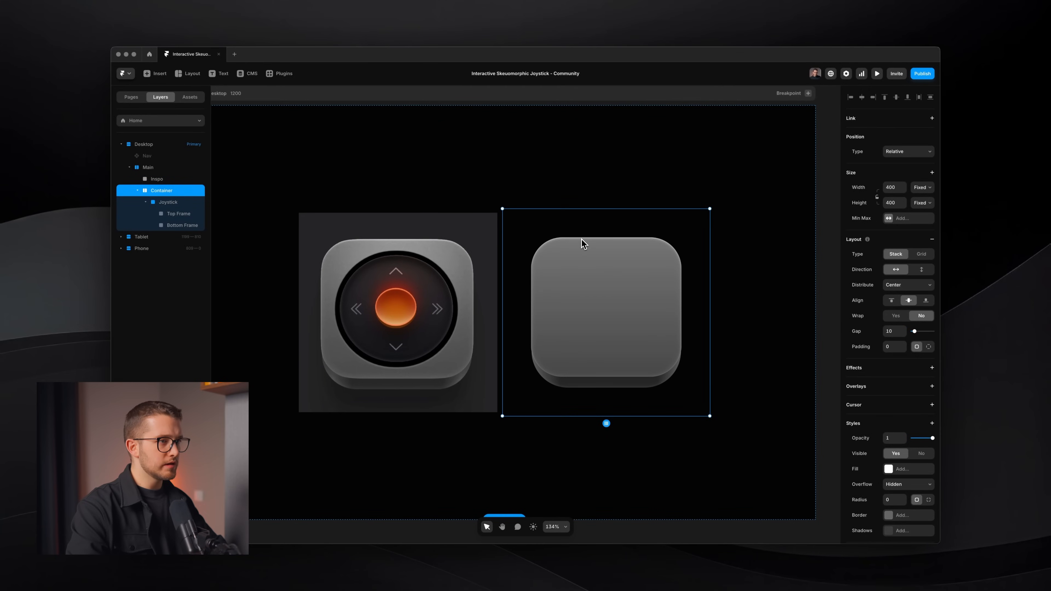
# Compare the joystick body with the reference image and measure the reference's black ring using a screenshot selection.
pyautogui.hscroll(1, 581, 239)
pyautogui.scroll(4, 581, 239)
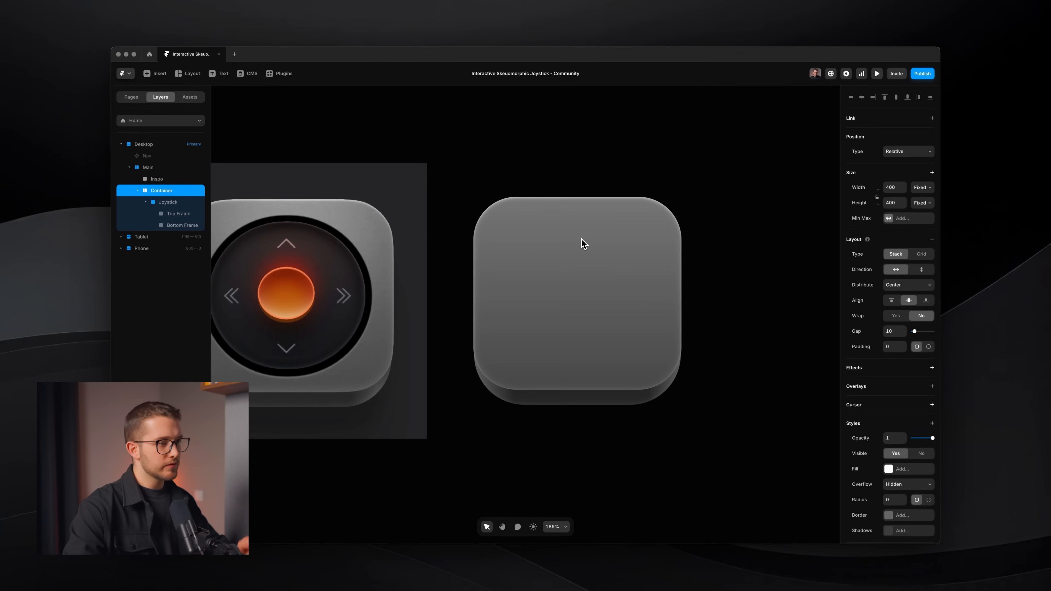
pyautogui.scroll(-4, 581, 239)
pyautogui.hscroll(-1, 582, 238)
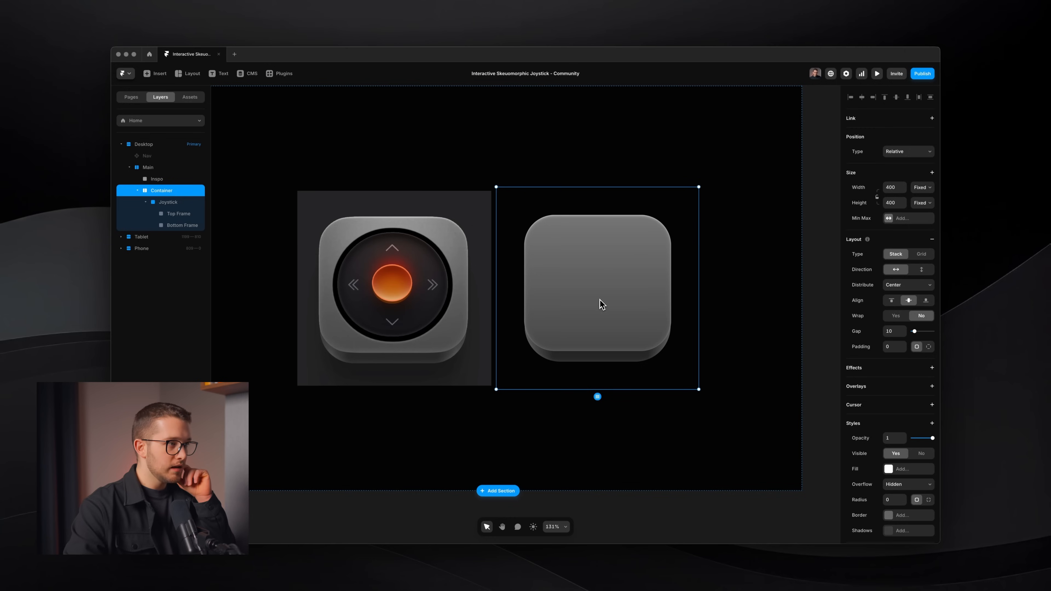
pyautogui.scroll(3, 591, 271)
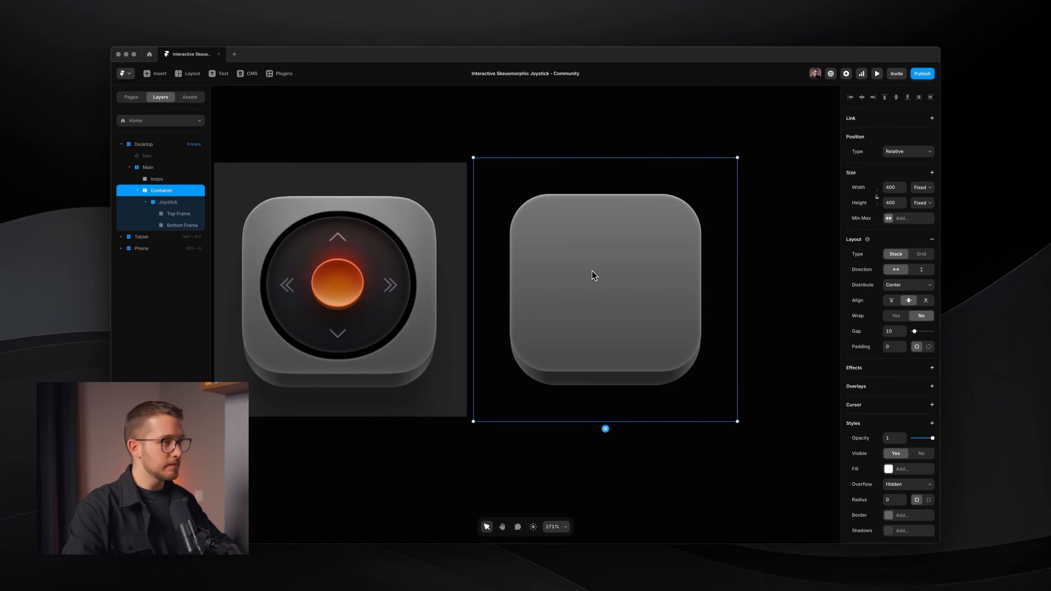
pyautogui.hscroll(-2, 591, 271)
pyautogui.scroll(1, 421, 275)
pyautogui.press('super+shift+4')
pyautogui.moveTo(341, 234); pyautogui.dragTo(503, 412)
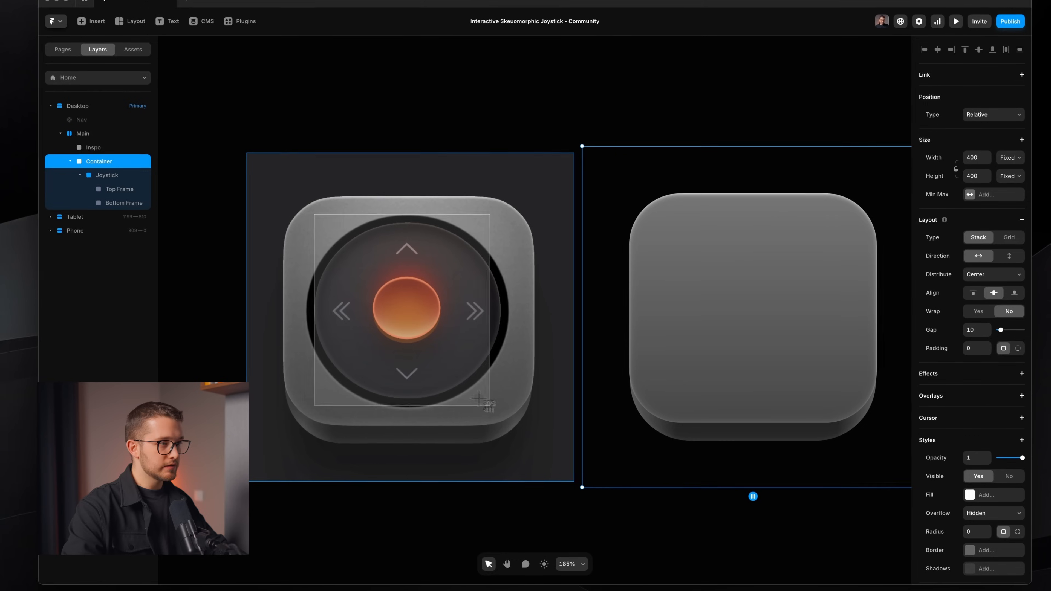
pyautogui.press('Escape')
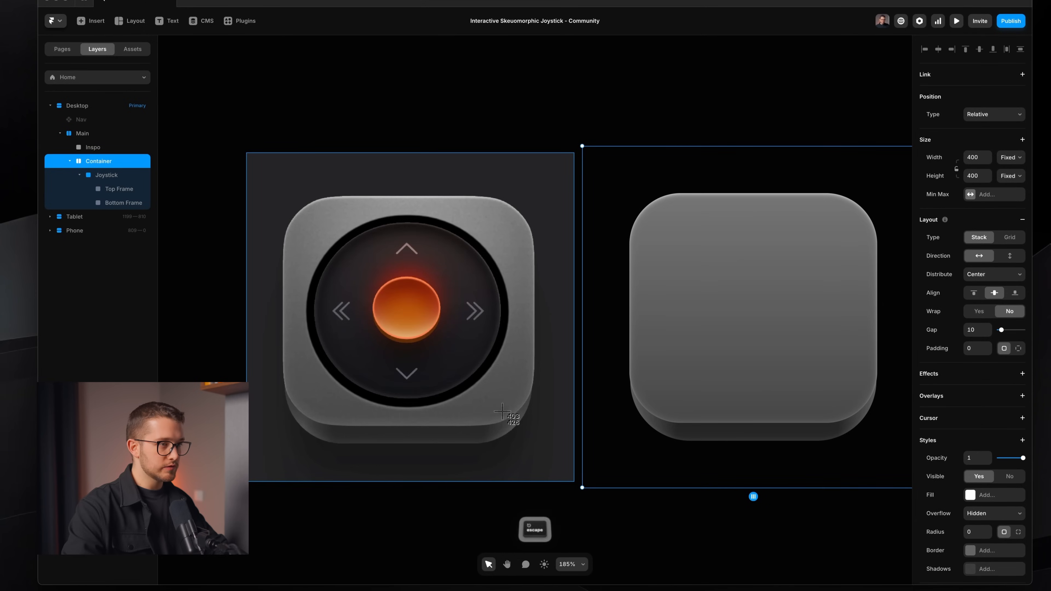
pyautogui.hscroll(2, 503, 412)
pyautogui.scroll(-1, 502, 411)
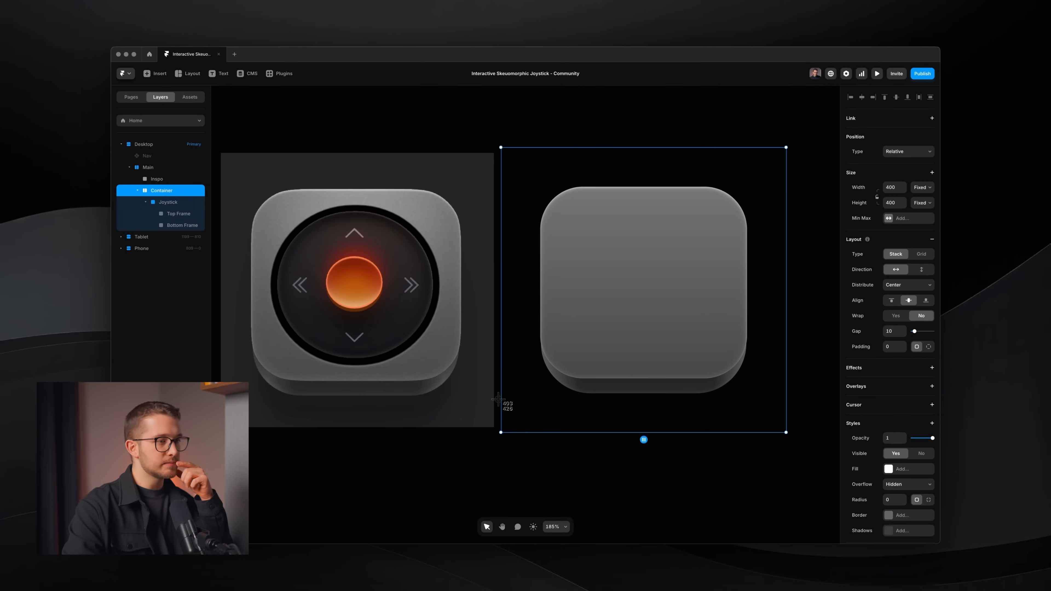
# Draw a 236 × 236 square frame over the reference image's black ring.
pyautogui.click(647, 293)
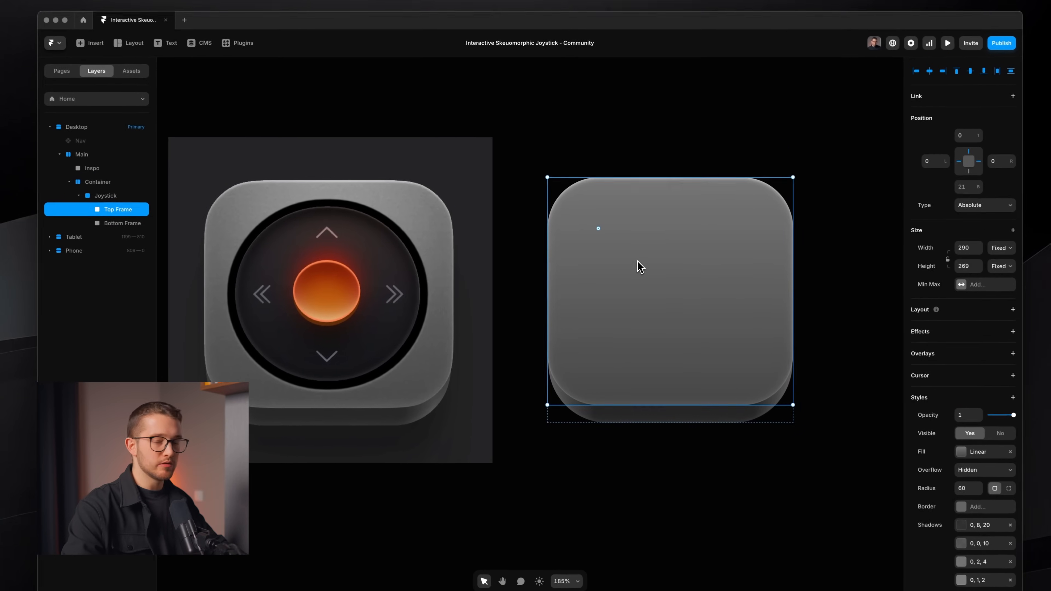
pyautogui.hscroll(2, 637, 253)
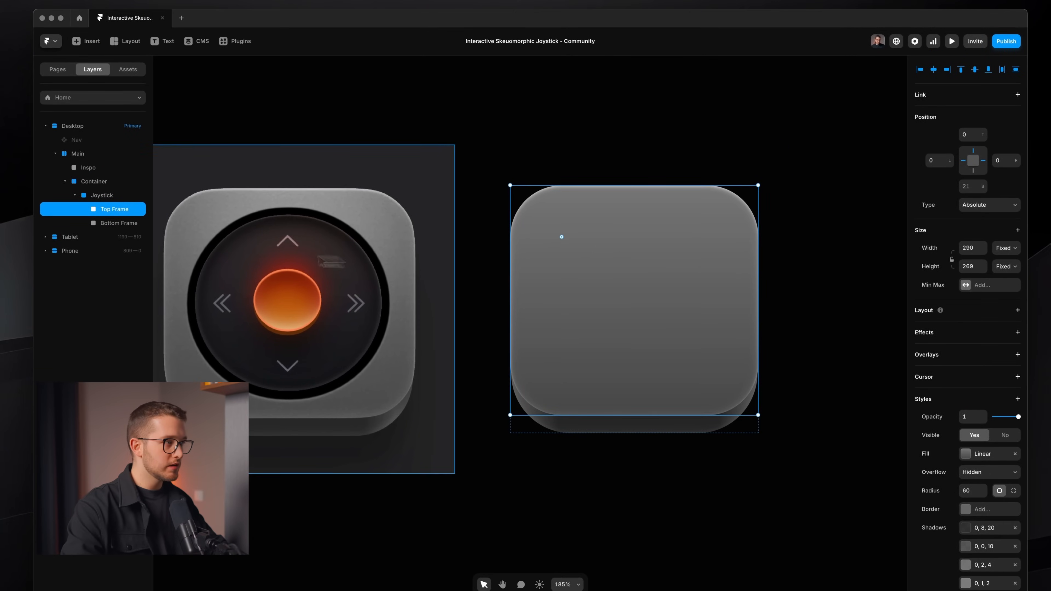
pyautogui.press('f')
pyautogui.moveTo(188, 222); pyautogui.dragTo(416, 378)
pyautogui.press('space')
pyautogui.press('shift')
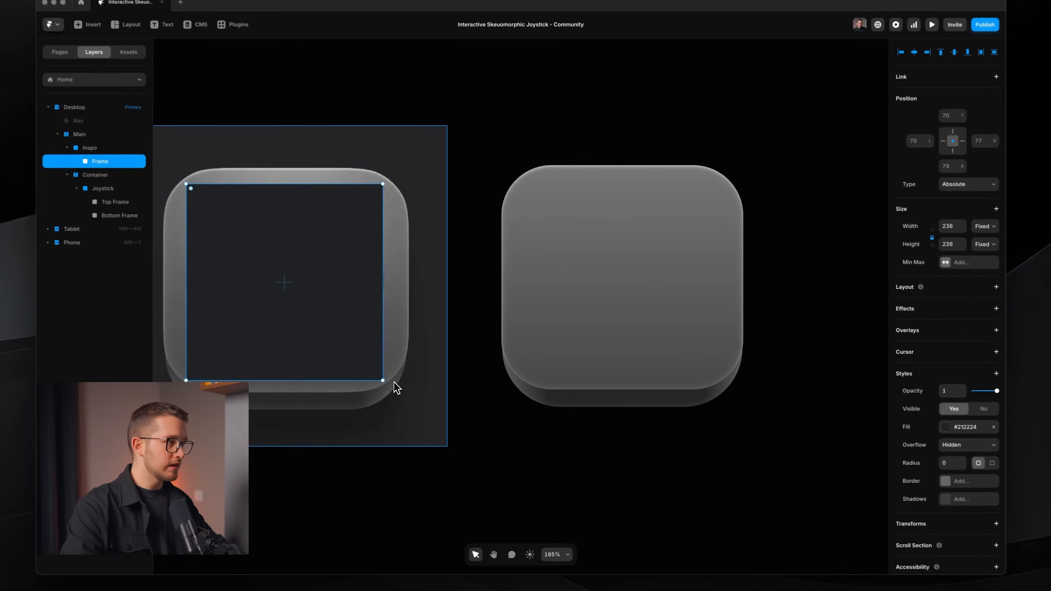
# Move the new square frame from Inspo into Top Frame, centered in it.
pyautogui.press('super+z')
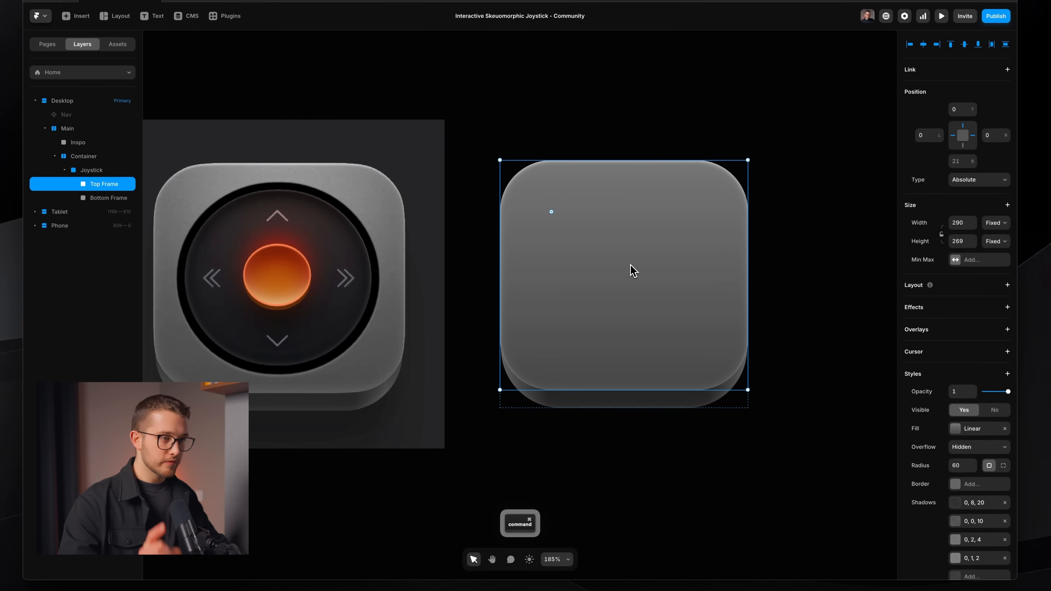
pyautogui.press('super+v')
pyautogui.hotkey('alt', 'v')
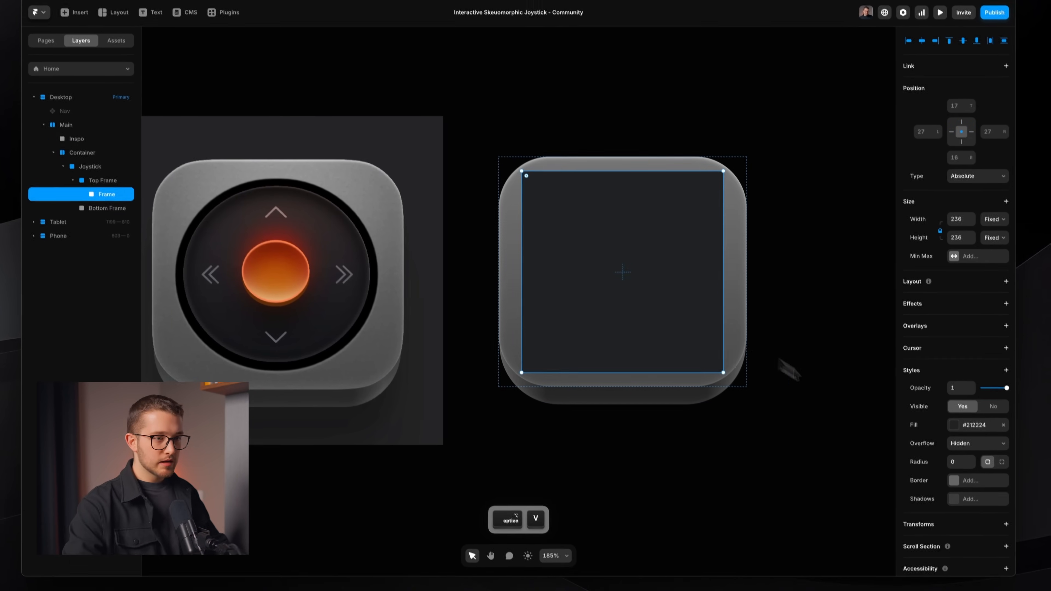
# Set the radius of the dark square in Top Frame to 50% and deselect it.
pyautogui.click(951, 437)
pyautogui.write('50%')
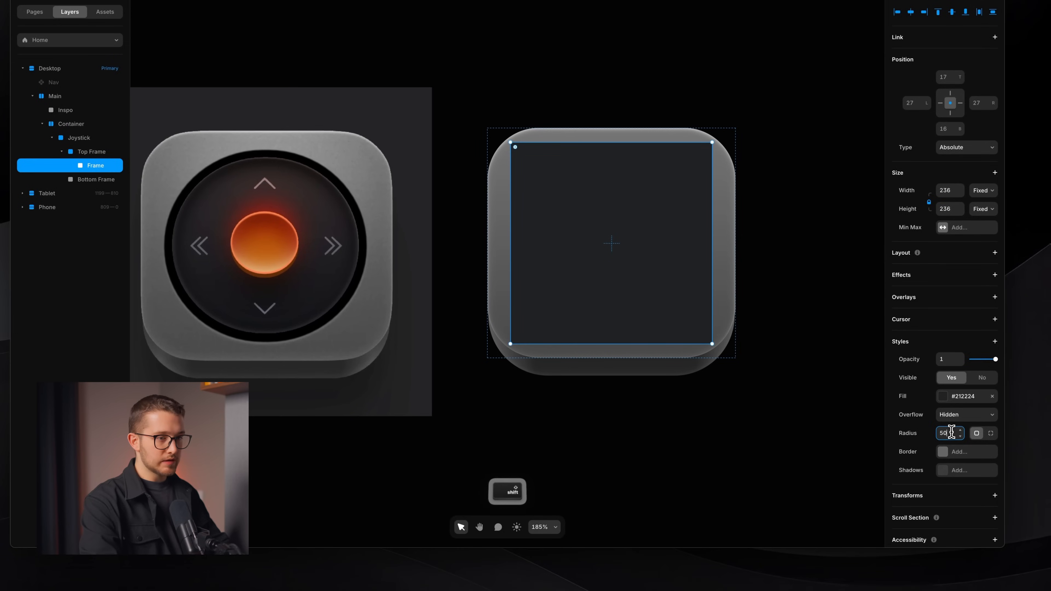
pyautogui.press('Return')
pyautogui.click(689, 333)
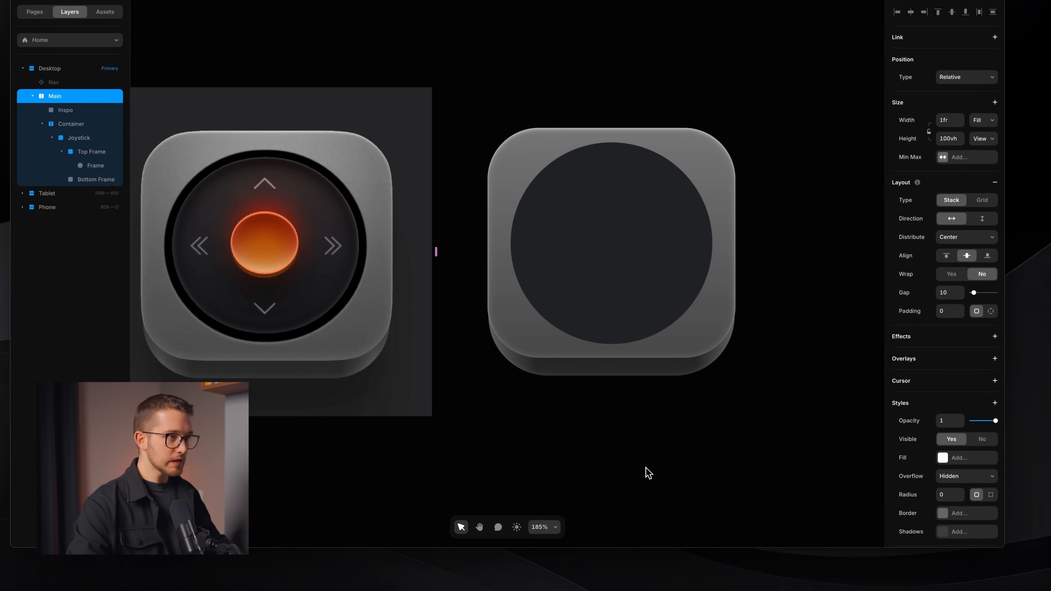
# Resize the dark circle in Top Frame to 228 × 228, keeping it centered.
pyautogui.keyDown('super'); pyautogui.click(675, 314); pyautogui.keyUp('super')
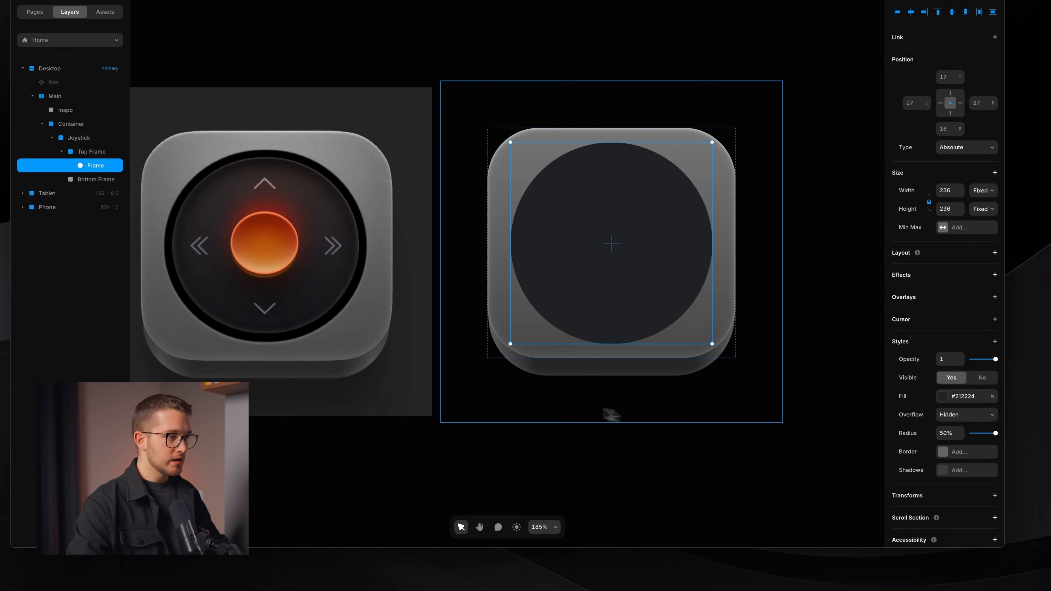
pyautogui.moveTo(719, 196); pyautogui.dragTo(715, 202)
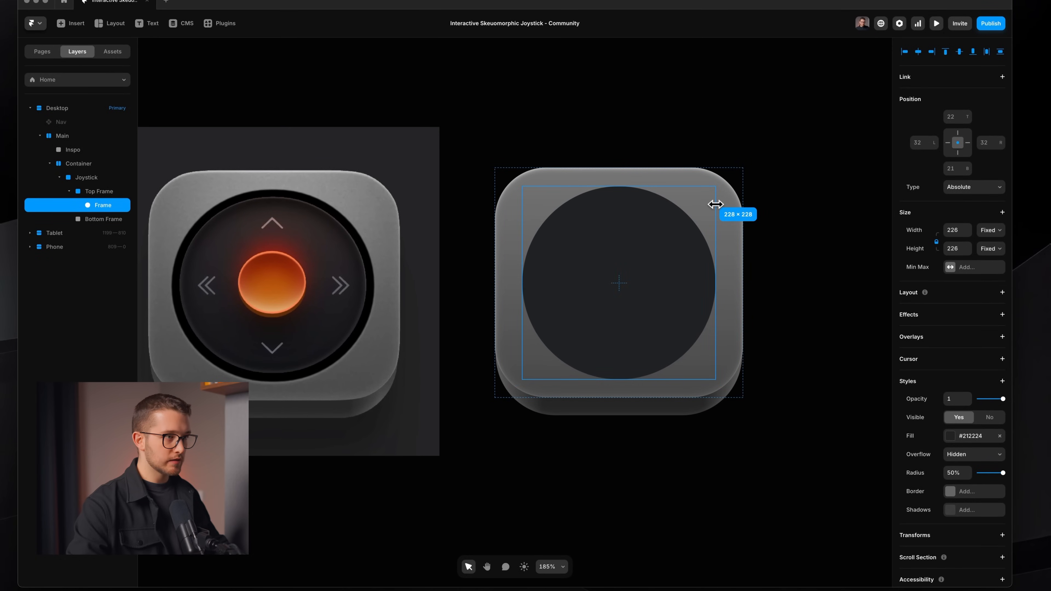
pyautogui.click(793, 234)
pyautogui.scroll(-5, 792, 234)
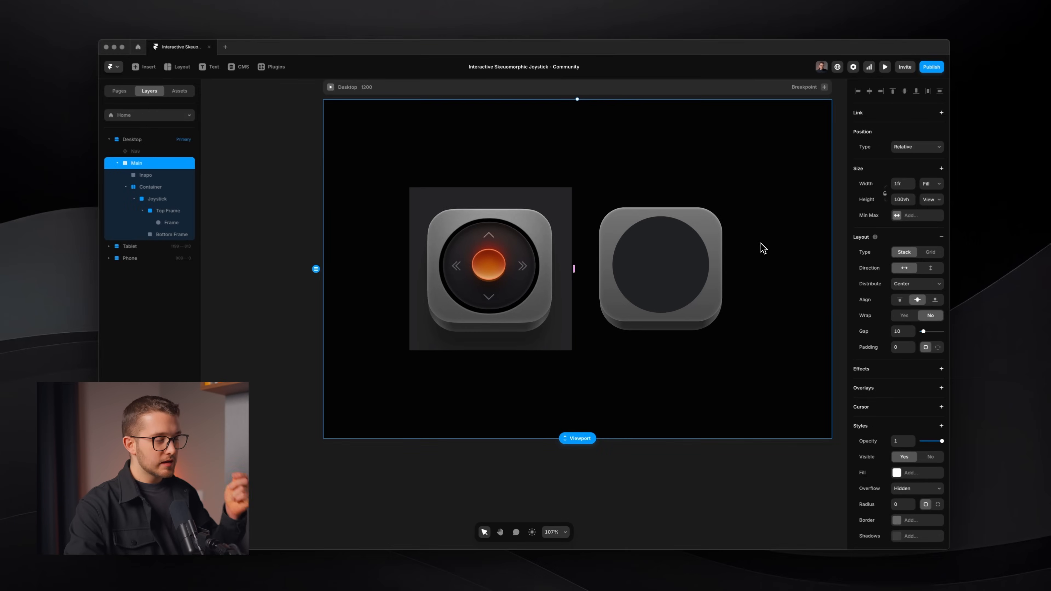
pyautogui.scroll(5, 792, 232)
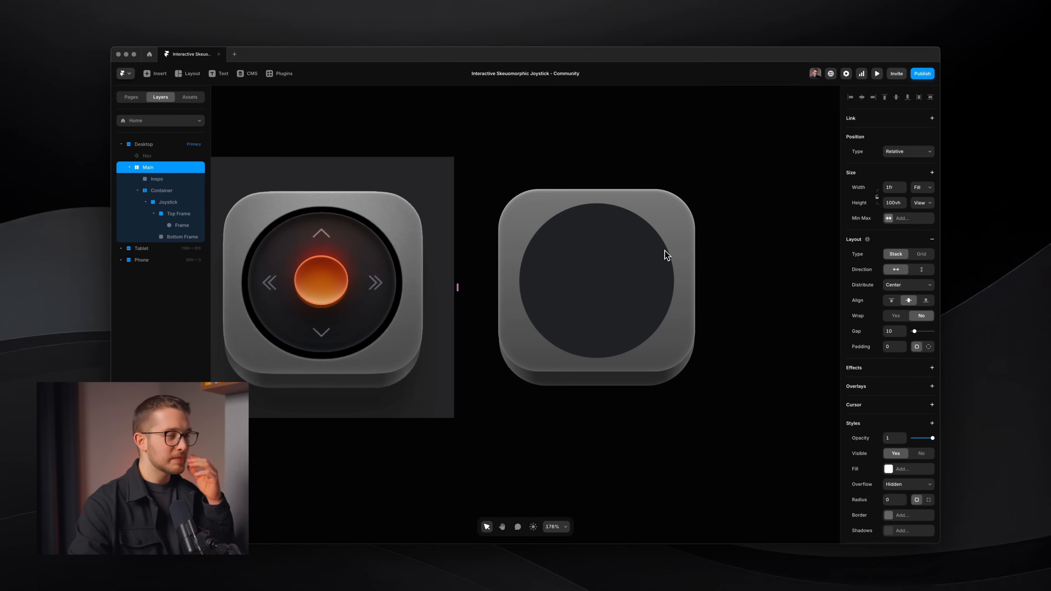
# Examine the reference image's dial up close and measure across it with a screenshot selection.
pyautogui.click(632, 267)
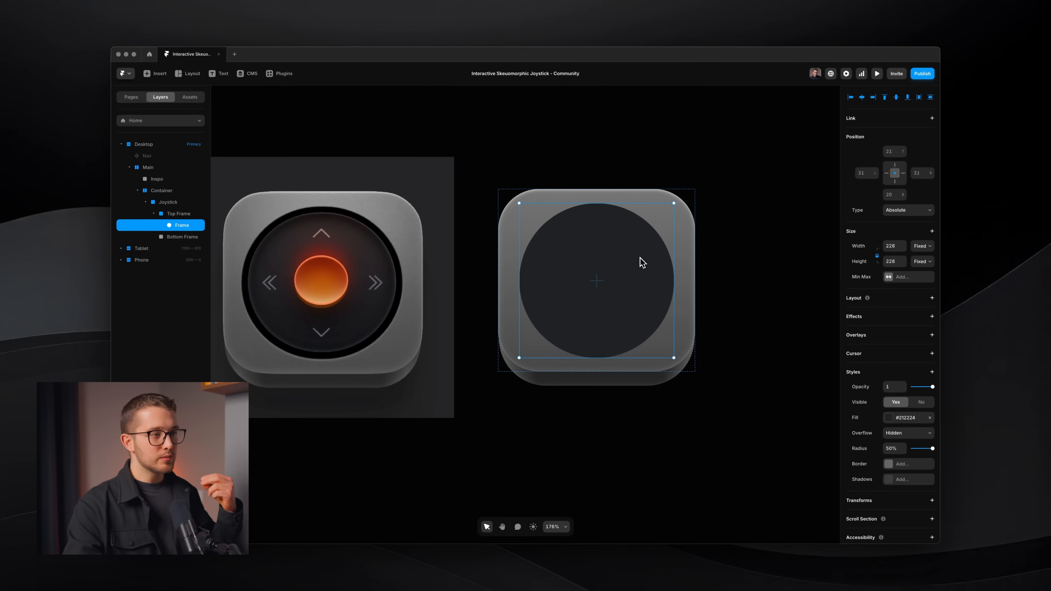
pyautogui.hscroll(-2, 399, 272)
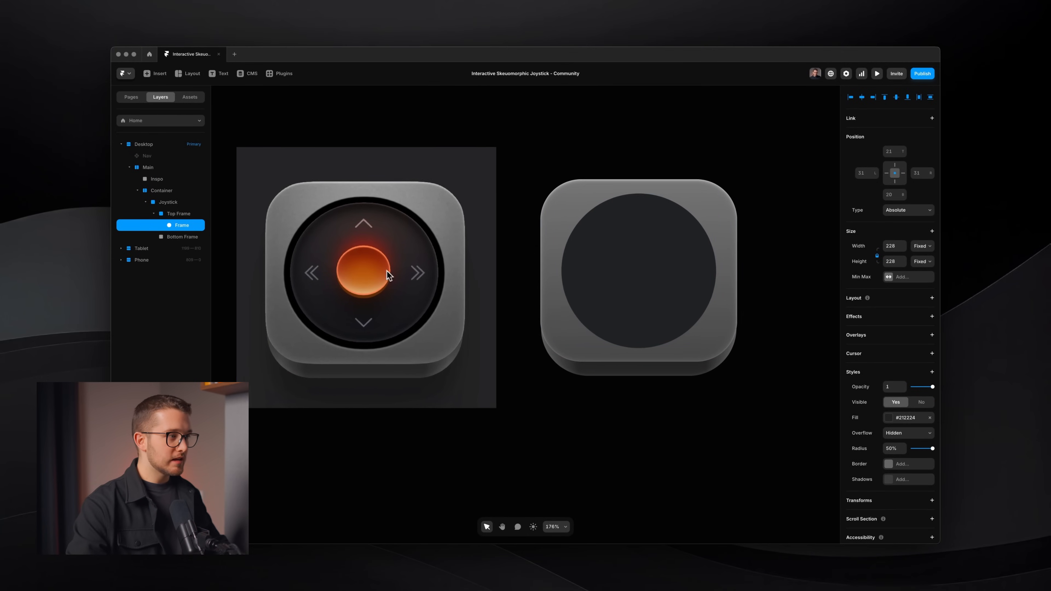
pyautogui.hscroll(-1, 360, 227)
pyautogui.scroll(2, 360, 227)
pyautogui.scroll(1, 360, 226)
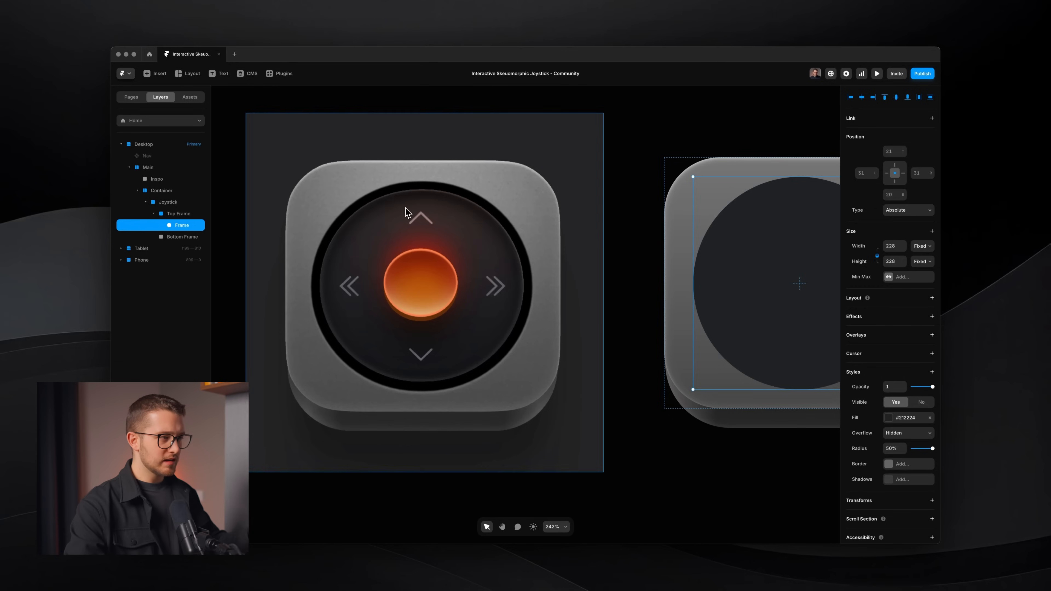
pyautogui.scroll(-1, 405, 207)
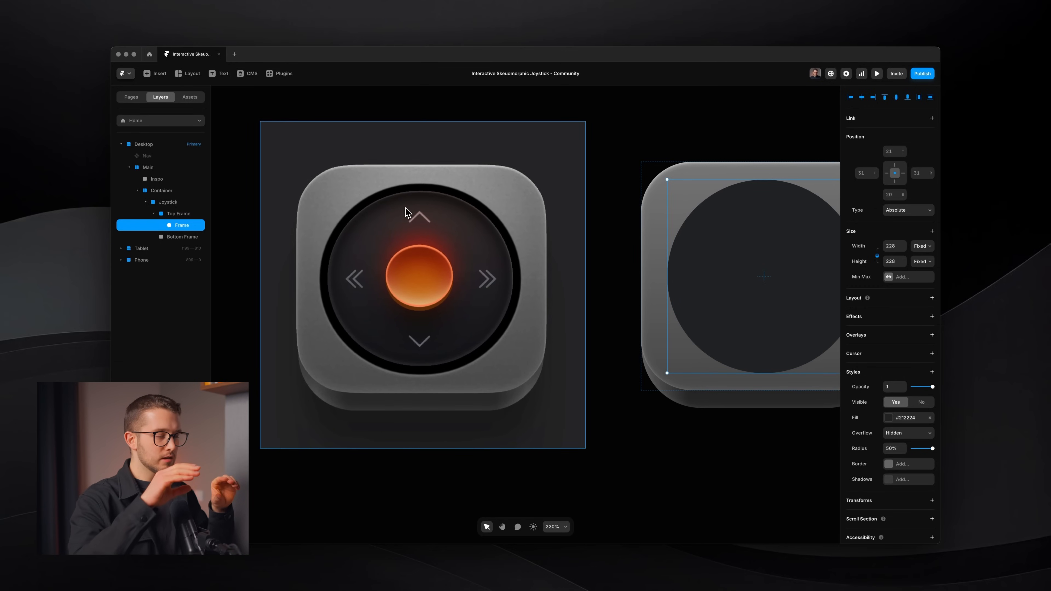
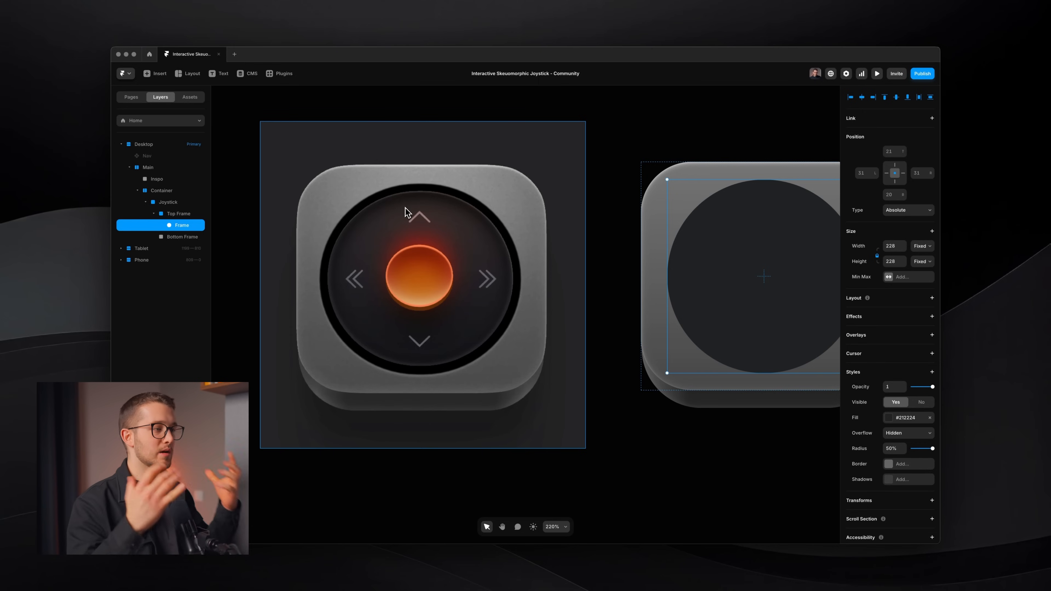
pyautogui.press('f')
pyautogui.moveTo(365, 394)
pyautogui.mouseDown()
pyautogui.moveTo(429, 411)
pyautogui.moveTo(429, 436)
pyautogui.moveTo(458, 328)
pyautogui.mouseUp()
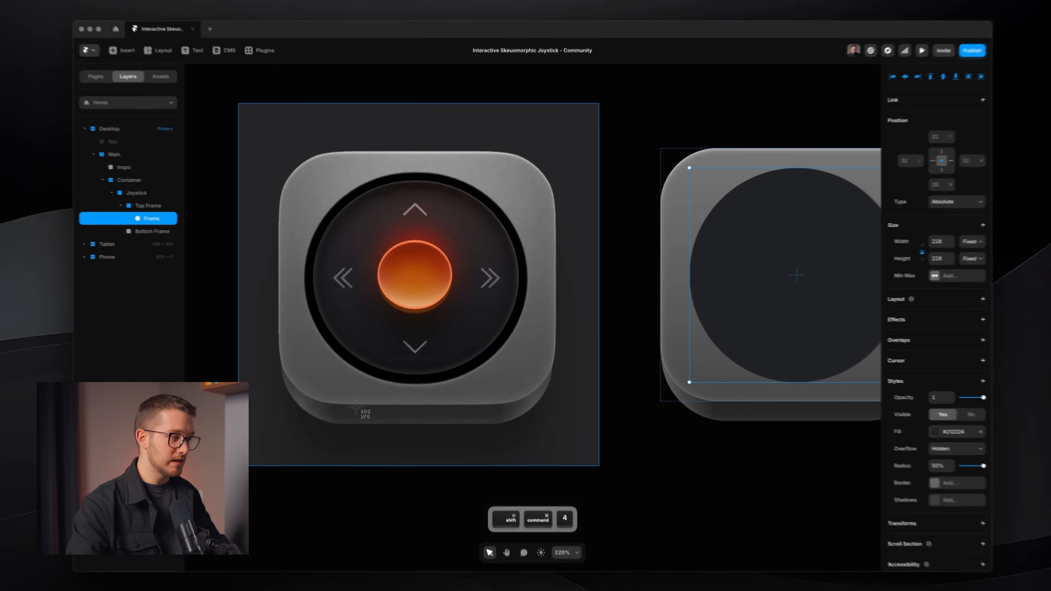
pyautogui.press('space')
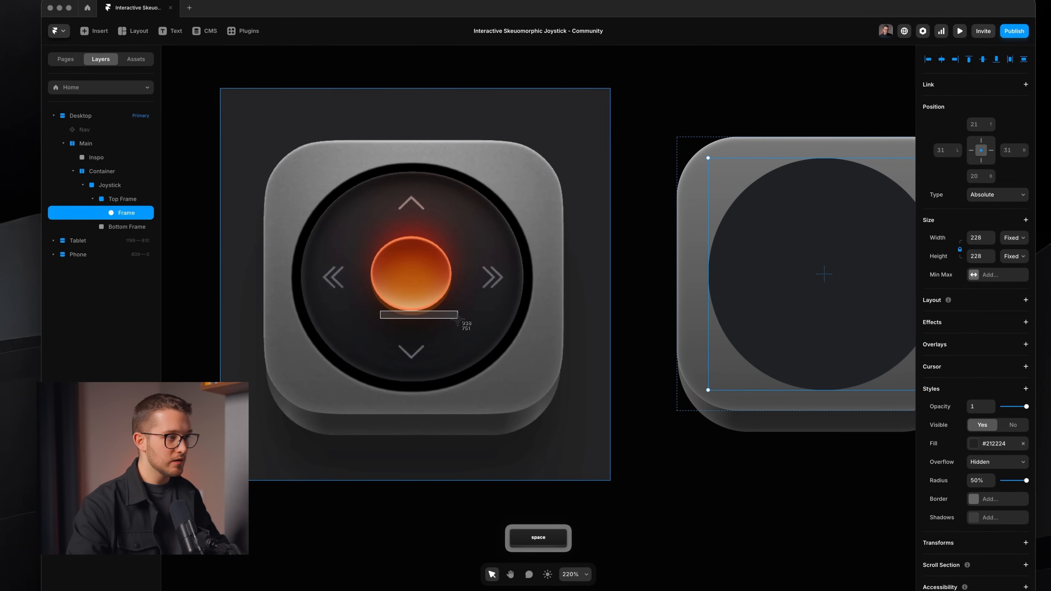
pyautogui.press('Escape')
pyautogui.scroll(-5, 458, 317)
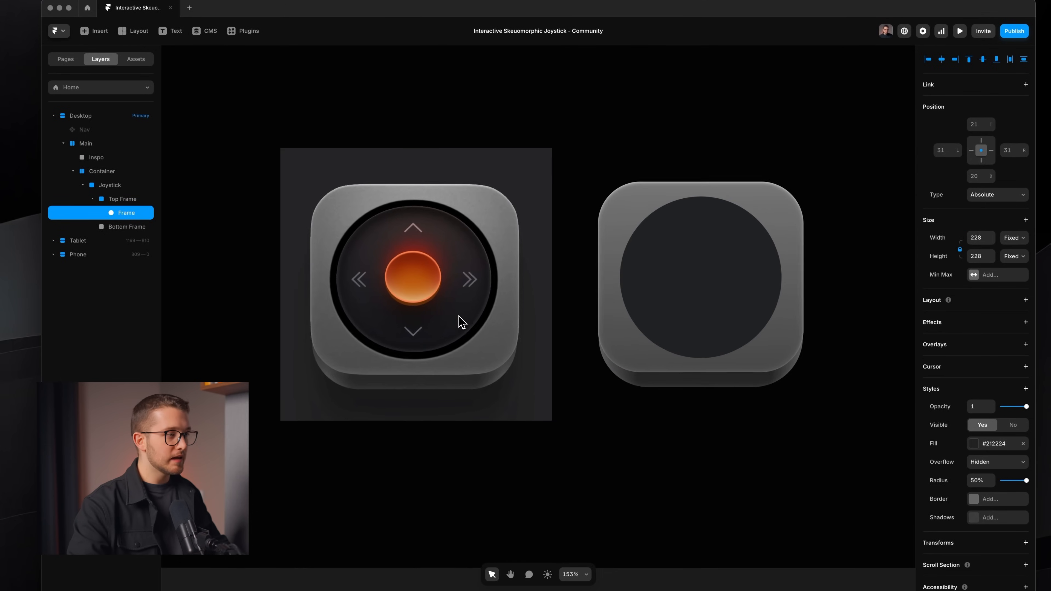
pyautogui.scroll(5, 459, 317)
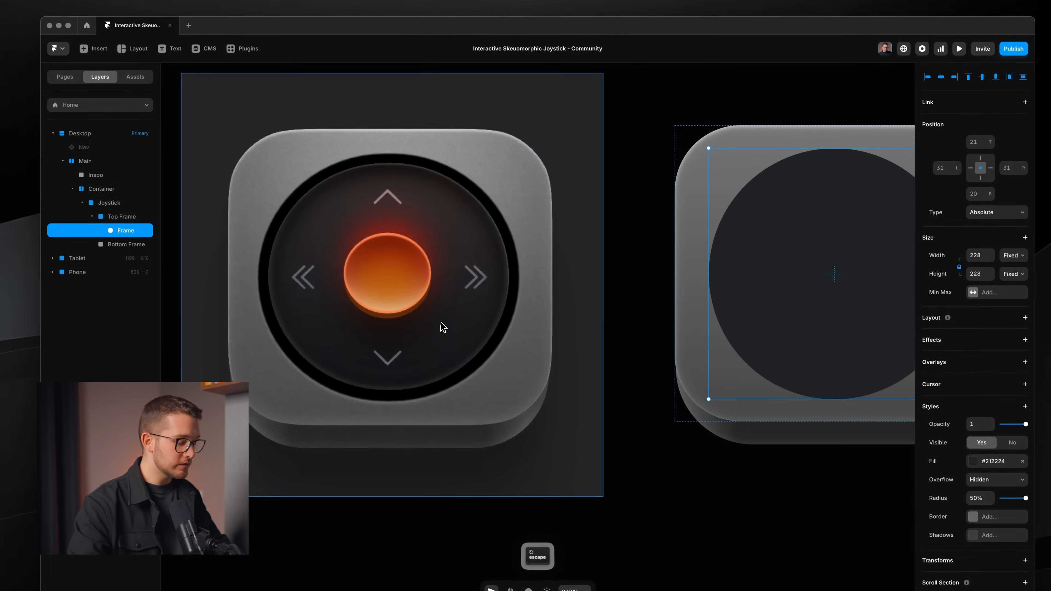
pyautogui.press('f')
pyautogui.moveTo(289, 163); pyautogui.dragTo(535, 414)
pyautogui.press('space')
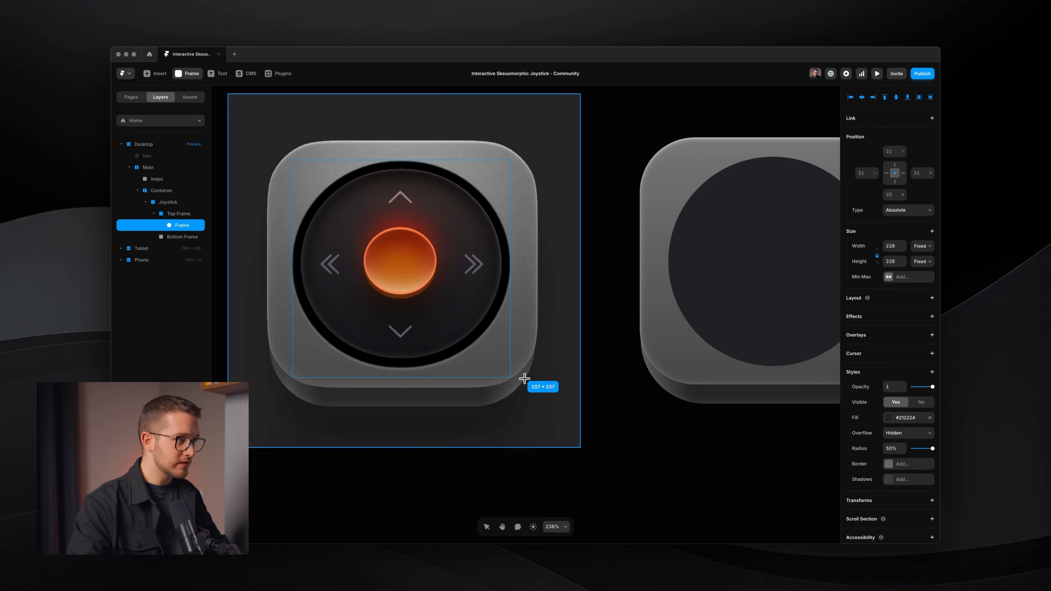
pyautogui.press('super+shift+4')
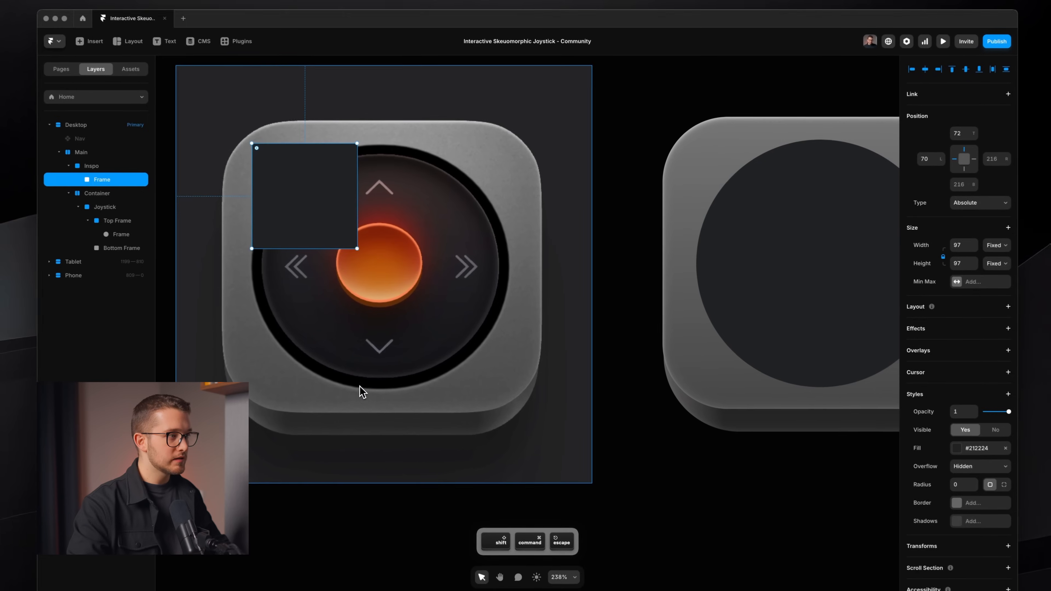
pyautogui.press('BackSpace')
# Delete the dark circle from Top Frame.
pyautogui.click(751, 267)
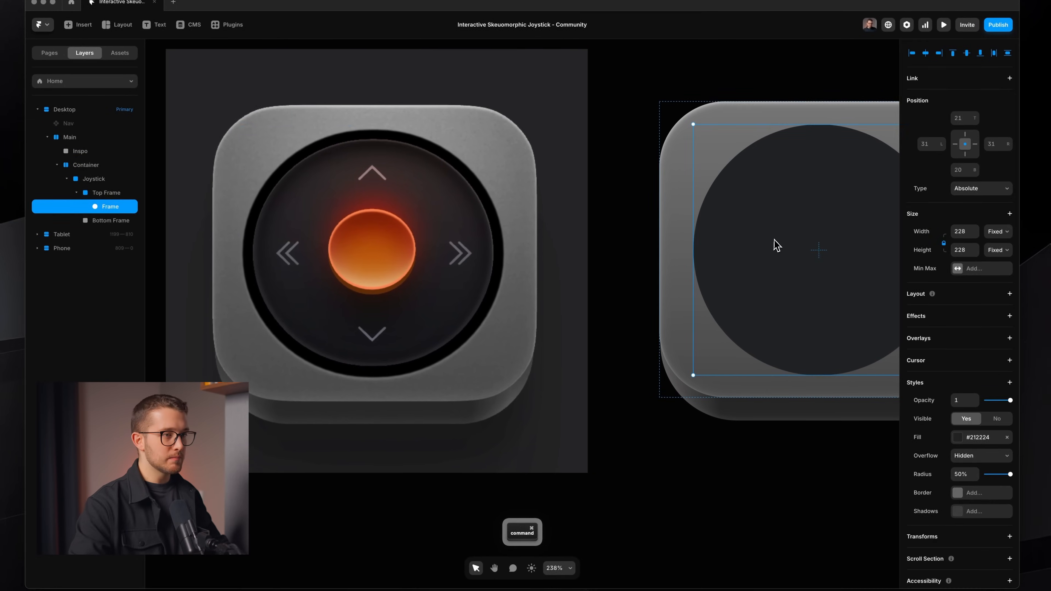
pyautogui.hscroll(5, 745, 252)
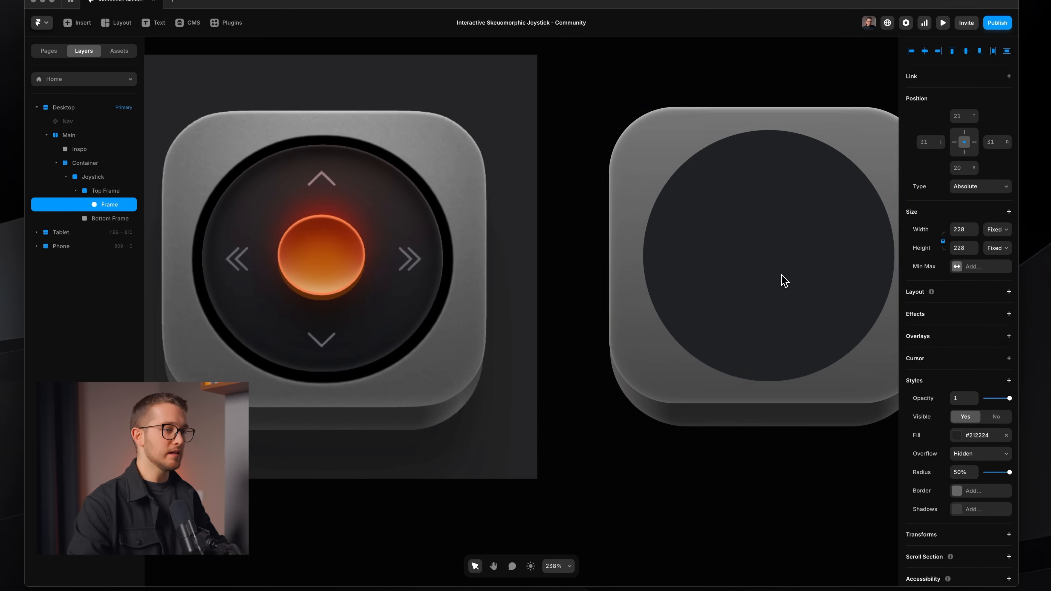
pyautogui.press('alt')
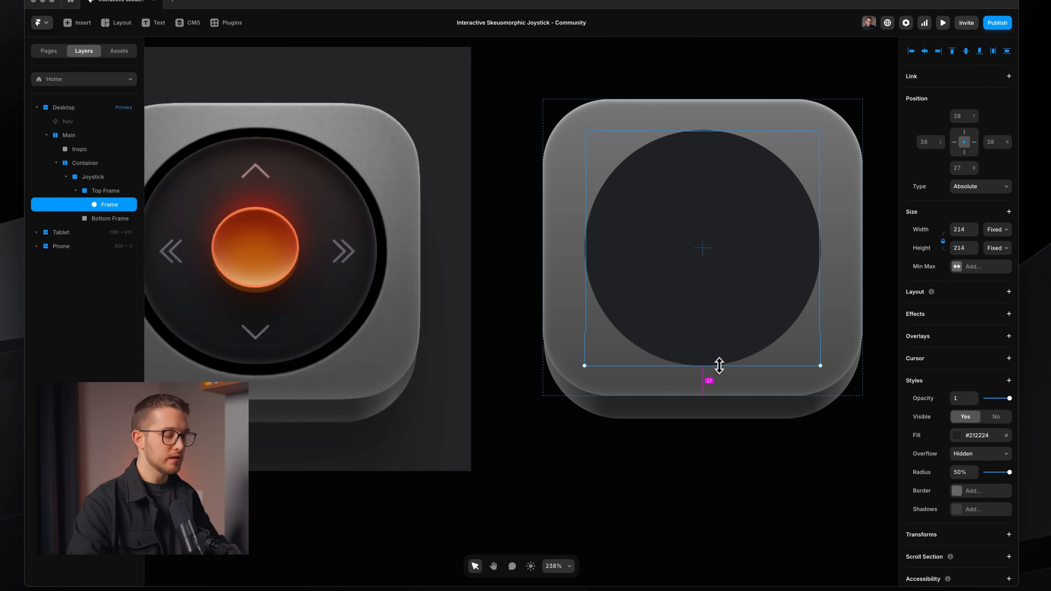
pyautogui.press('BackSpace')
# Draw a 237 × 225 frame over the reference image's black ring, matching its slightly flattened outline.
pyautogui.hscroll(-4, 721, 368)
pyautogui.press('f')
pyautogui.moveTo(288, 128)
pyautogui.mouseDown()
pyautogui.moveTo(474, 319)
pyautogui.moveTo(487, 348)
pyautogui.moveTo(475, 348)
pyautogui.moveTo(538, 366)
pyautogui.mouseUp()
pyautogui.press('space')
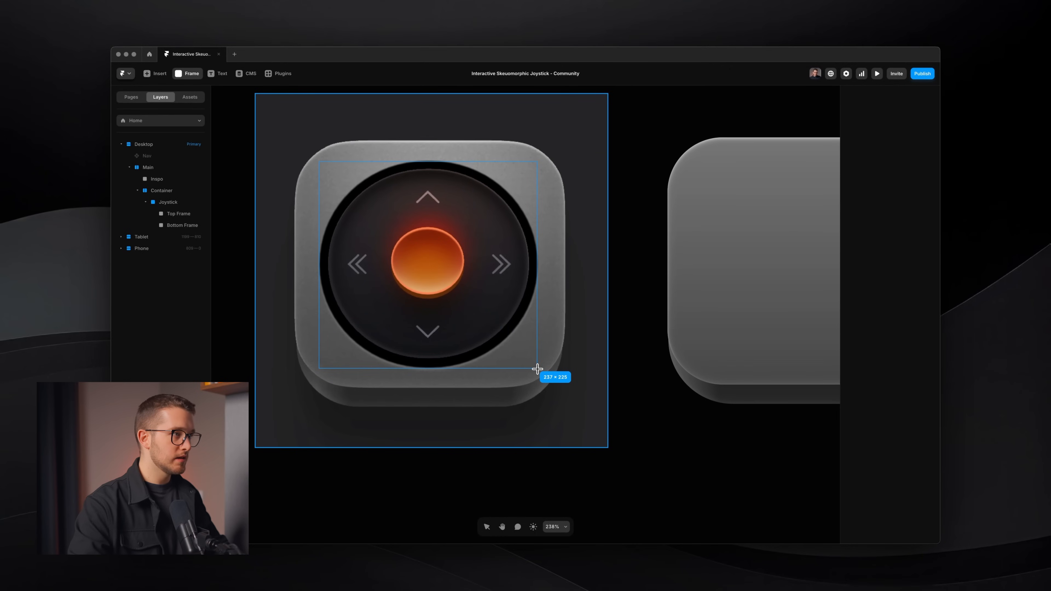
pyautogui.moveTo(537, 369); pyautogui.dragTo(535, 369)
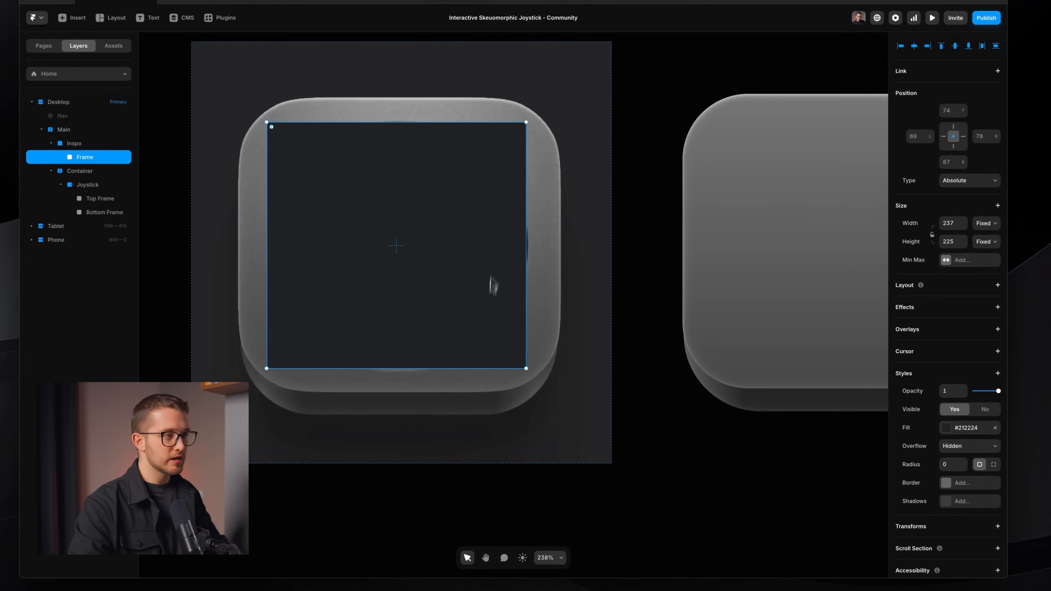
# Move the new frame from Inspo into Top Frame, centered vertically and horizontally.
pyautogui.press('super+x')
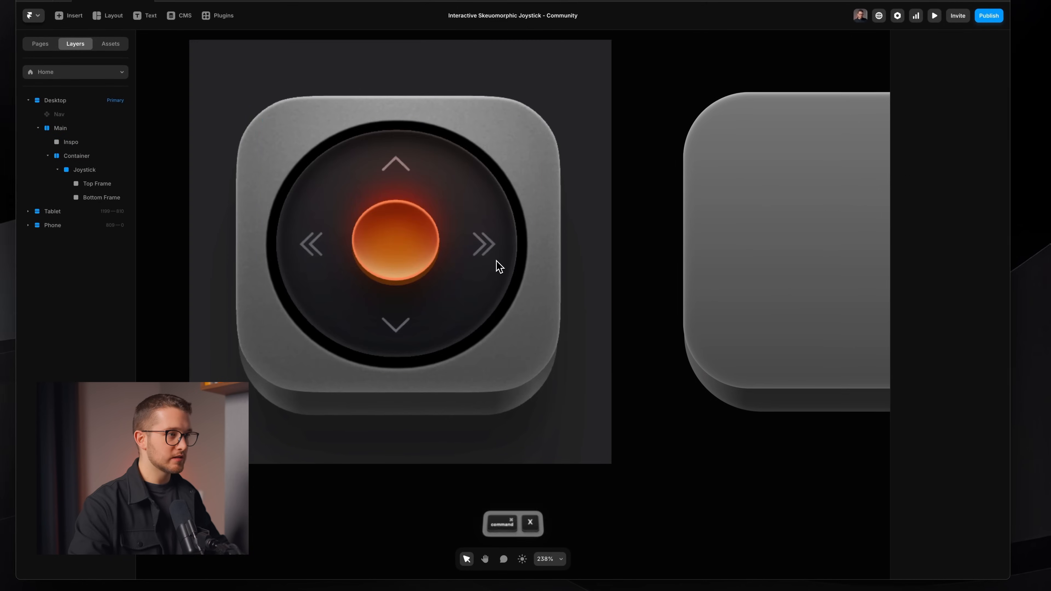
pyautogui.hscroll(5, 496, 260)
pyautogui.keyDown('super'); pyautogui.click(661, 256); pyautogui.keyUp('super')
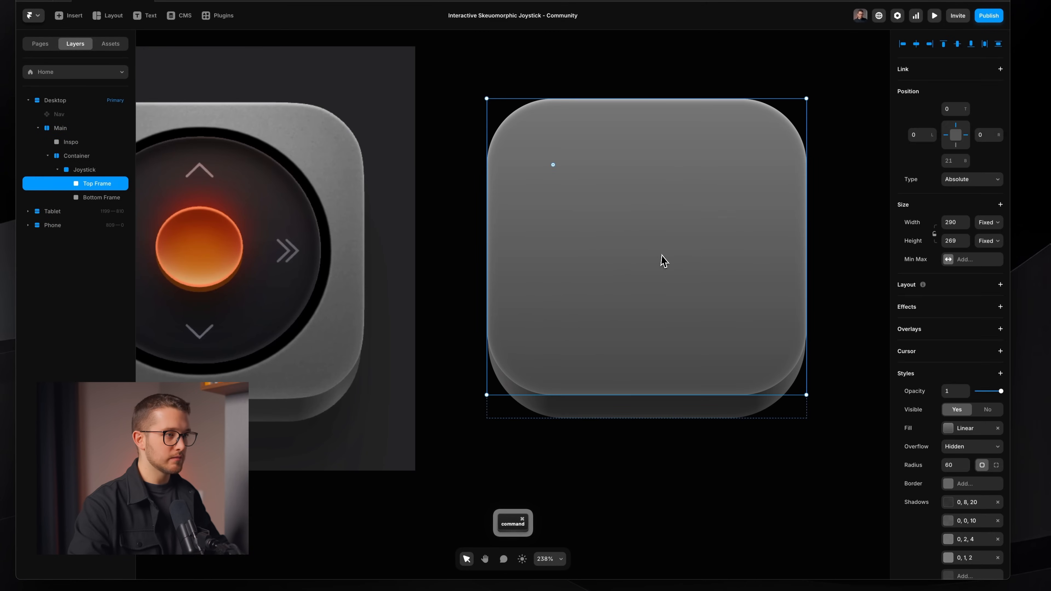
pyautogui.press('super+v')
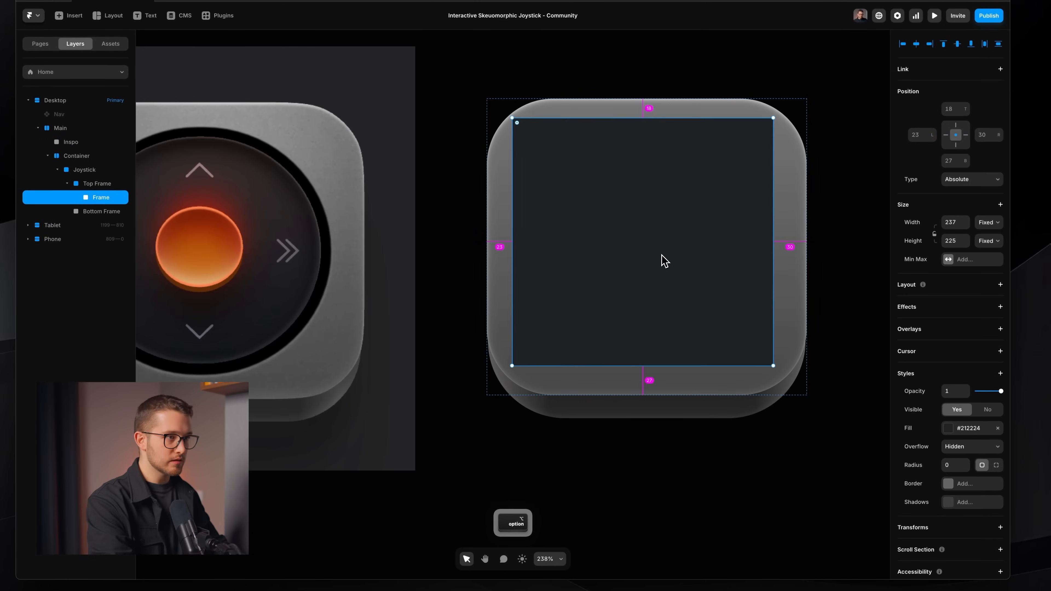
pyautogui.hotkey('alt', 'v')
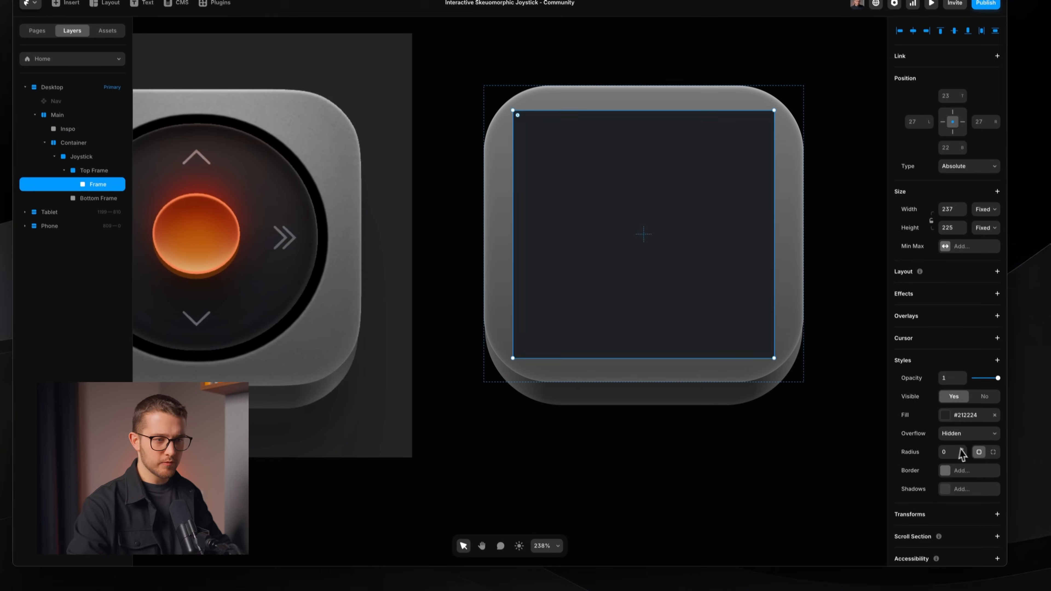
# Set the radius of the dark frame in Top Frame to 50% and deselect it.
pyautogui.click(951, 464)
pyautogui.write('50%')
pyautogui.press('Return')
pyautogui.hscroll(3, 605, 365)
pyautogui.click(625, 447)
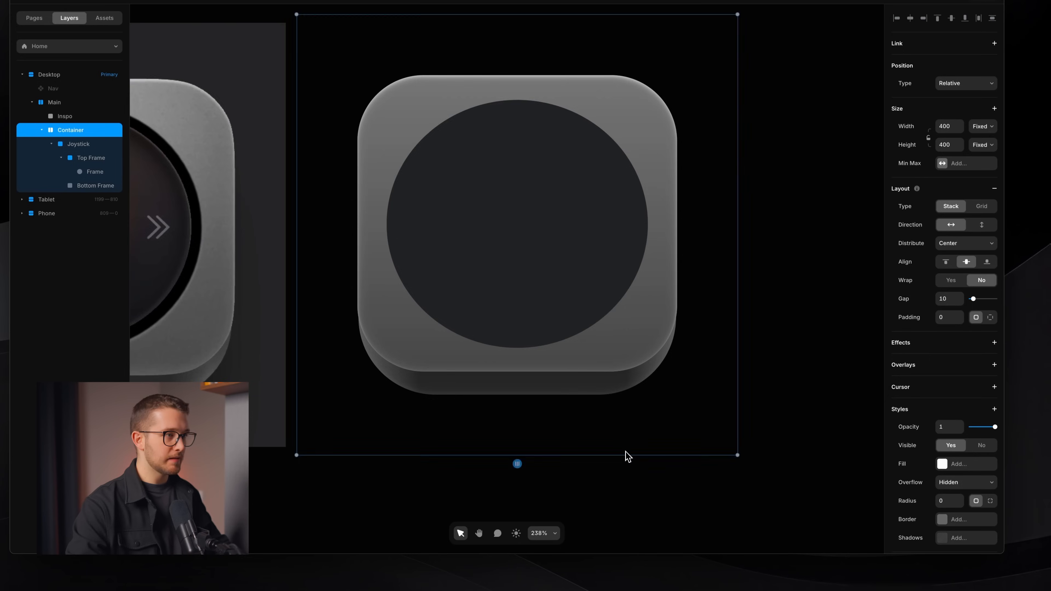
pyautogui.scroll(-5, 625, 451)
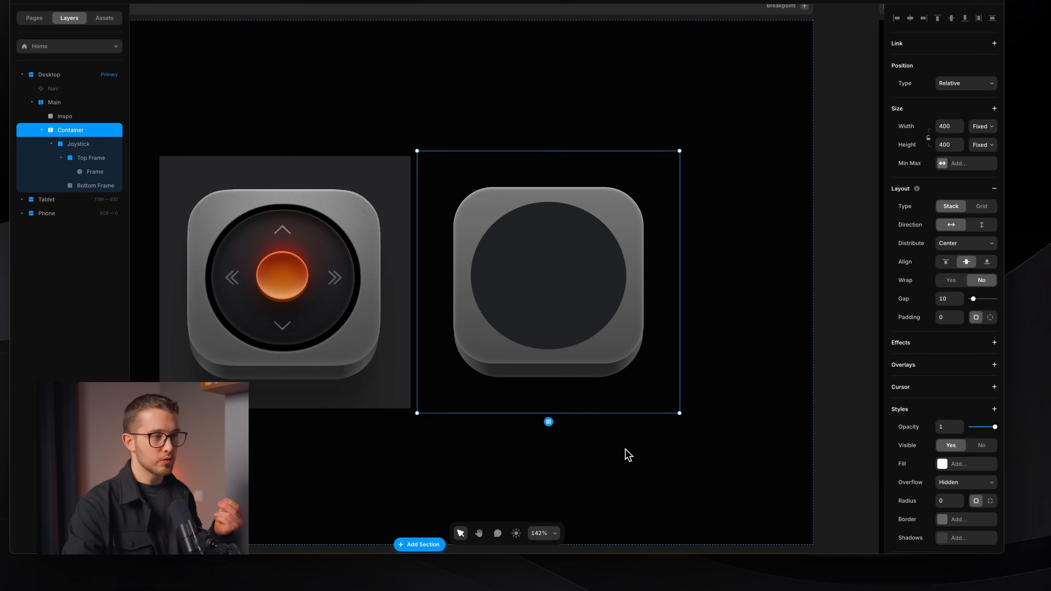
# Fill the dark ellipse in Top Frame with #050505, sampled from the reference image's black ring, and deselect it.
pyautogui.doubleClick(582, 331)
pyautogui.scroll(4, 588, 315)
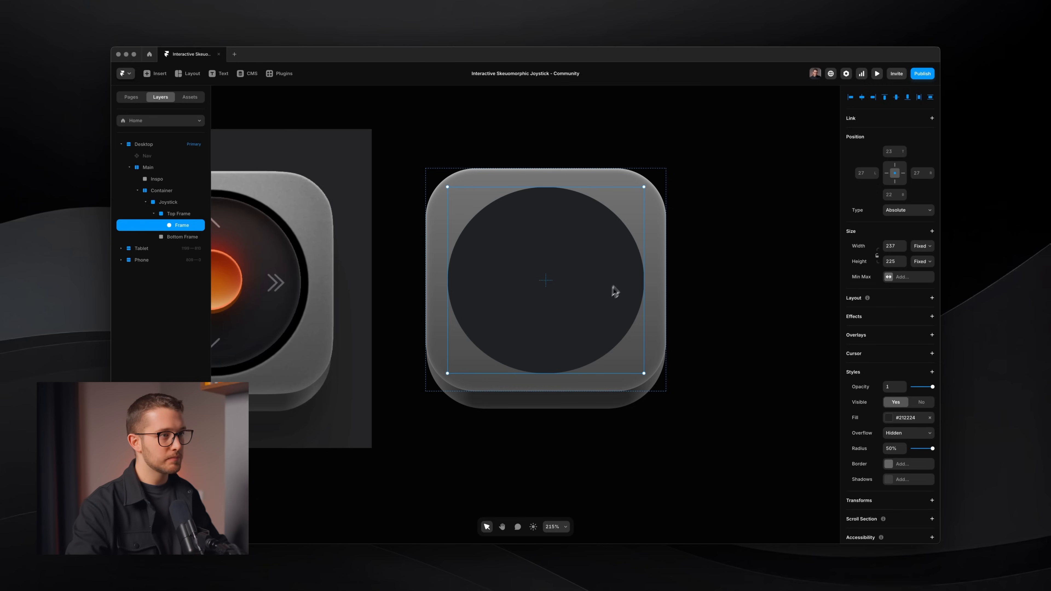
pyautogui.click(658, 189)
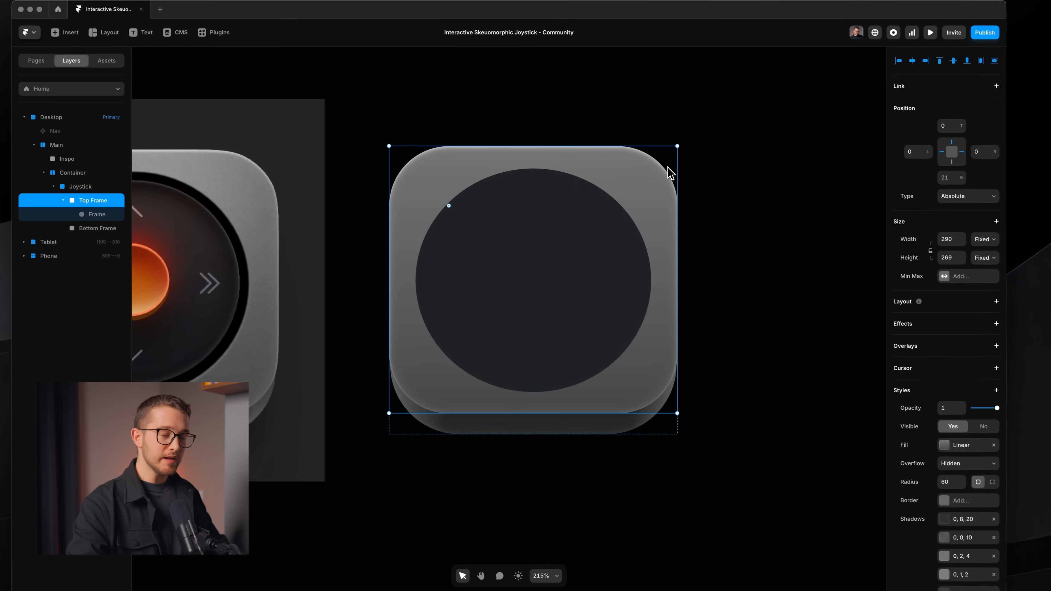
pyautogui.click(528, 310)
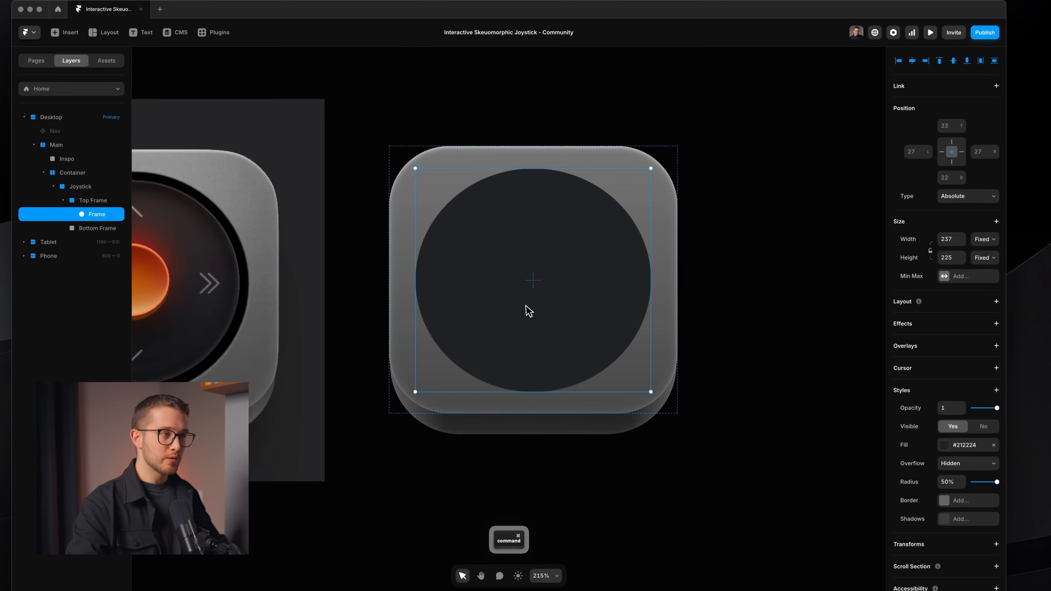
pyautogui.hscroll(-5, 528, 310)
pyautogui.click(943, 444)
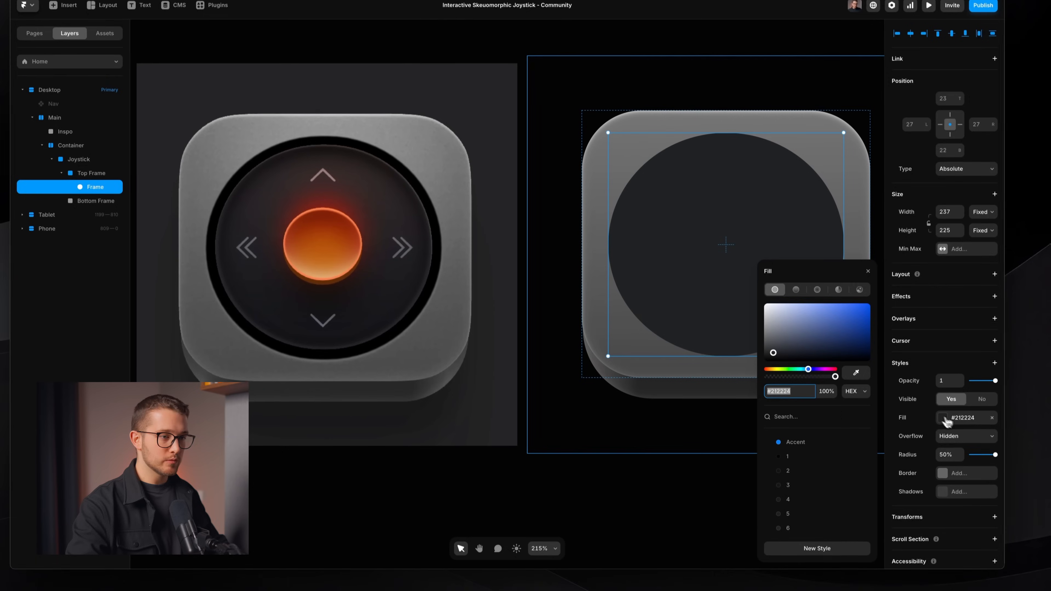
pyautogui.click(862, 385)
pyautogui.click(465, 230)
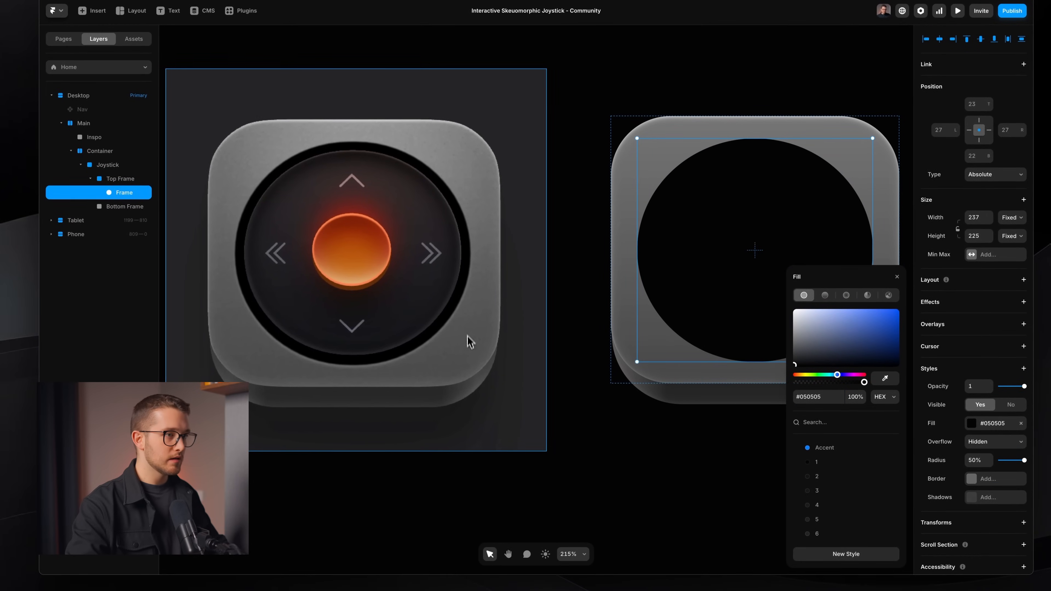
pyautogui.click(489, 348)
pyautogui.hscroll(1, 489, 348)
pyautogui.click(529, 385)
# Add an outside box shadow to the black ellipse in Top Frame.
pyautogui.scroll(5, 251, 188)
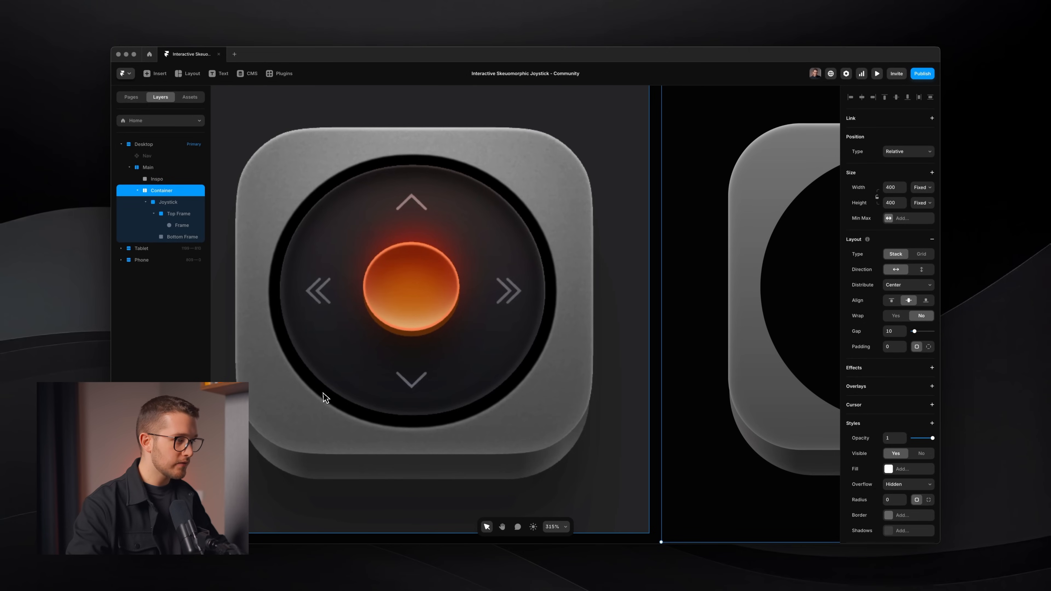
pyautogui.scroll(-3, 446, 425)
pyautogui.hscroll(6, 446, 425)
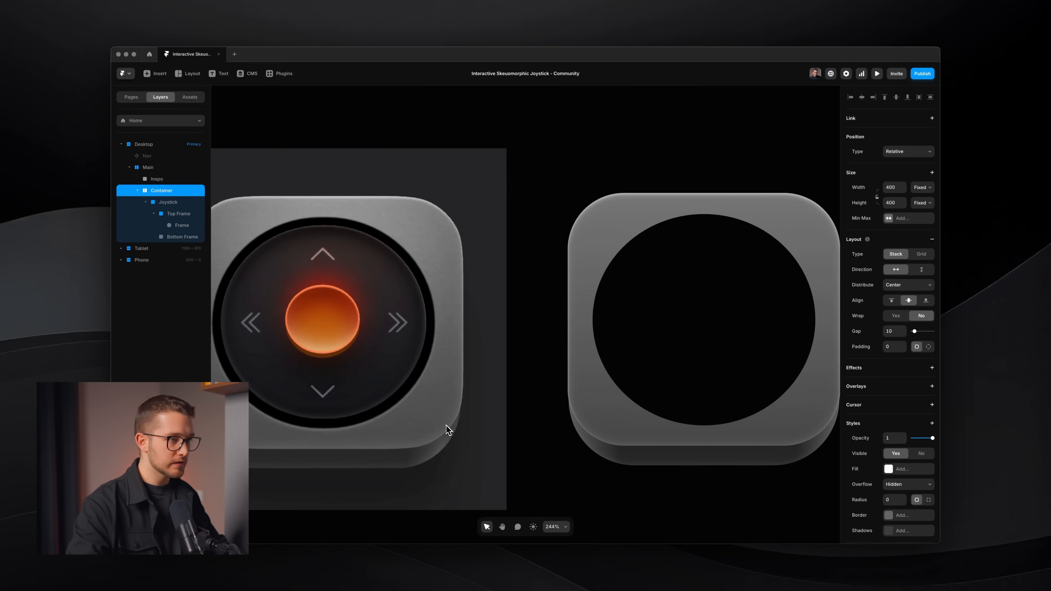
pyautogui.keyDown('super'); pyautogui.click(509, 408); pyautogui.keyUp('super')
pyautogui.hscroll(-1, 474, 398)
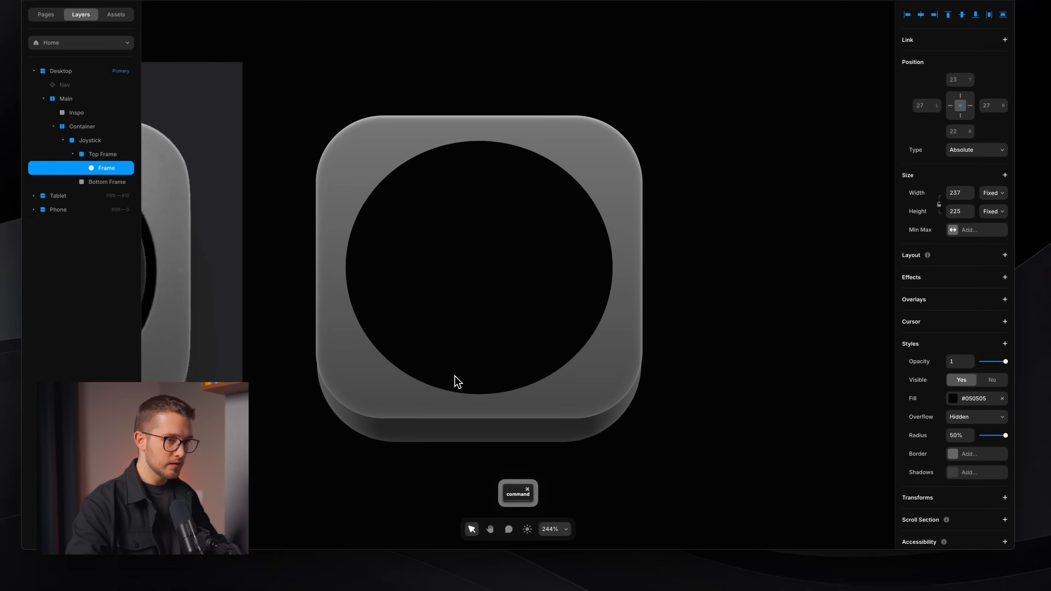
pyautogui.scroll(3, 457, 381)
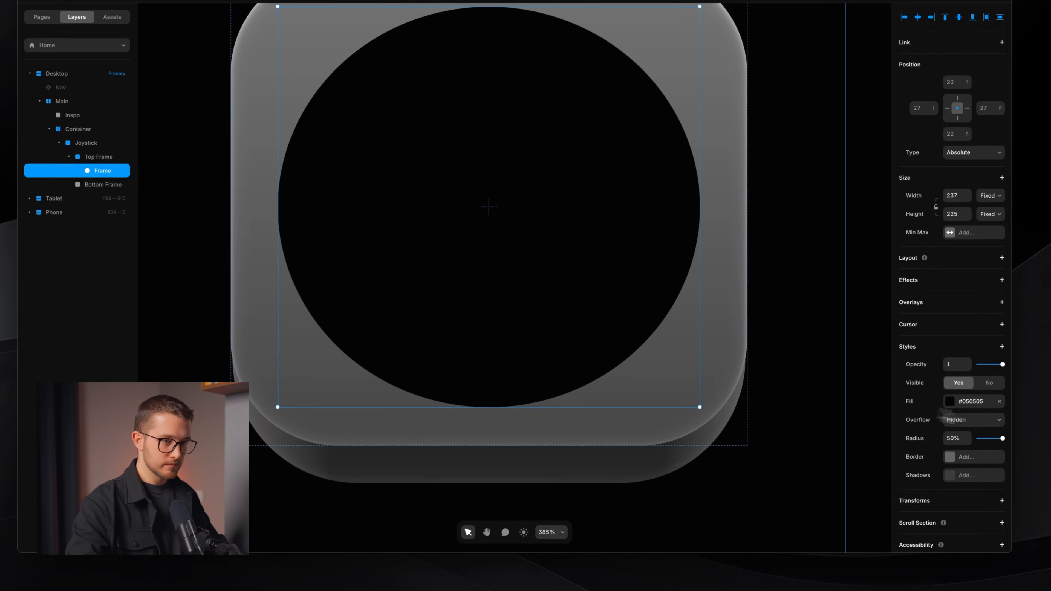
pyautogui.click(966, 472)
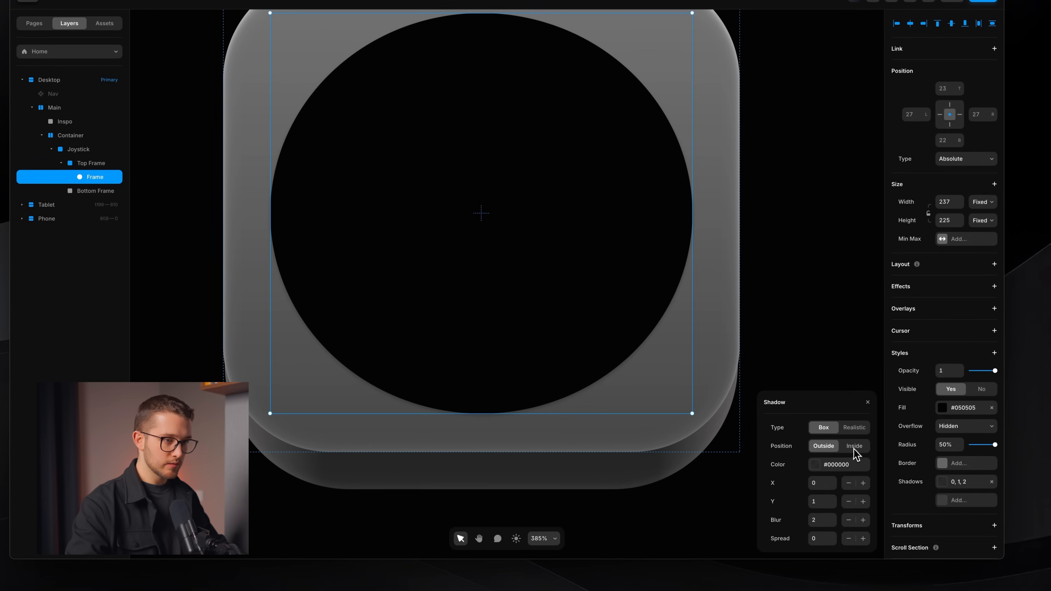
# Set the black ellipse's shadow color to #FFFFFF at 25% opacity and its Y offset to 4.
pyautogui.click(827, 467)
pyautogui.moveTo(794, 337); pyautogui.dragTo(678, 239)
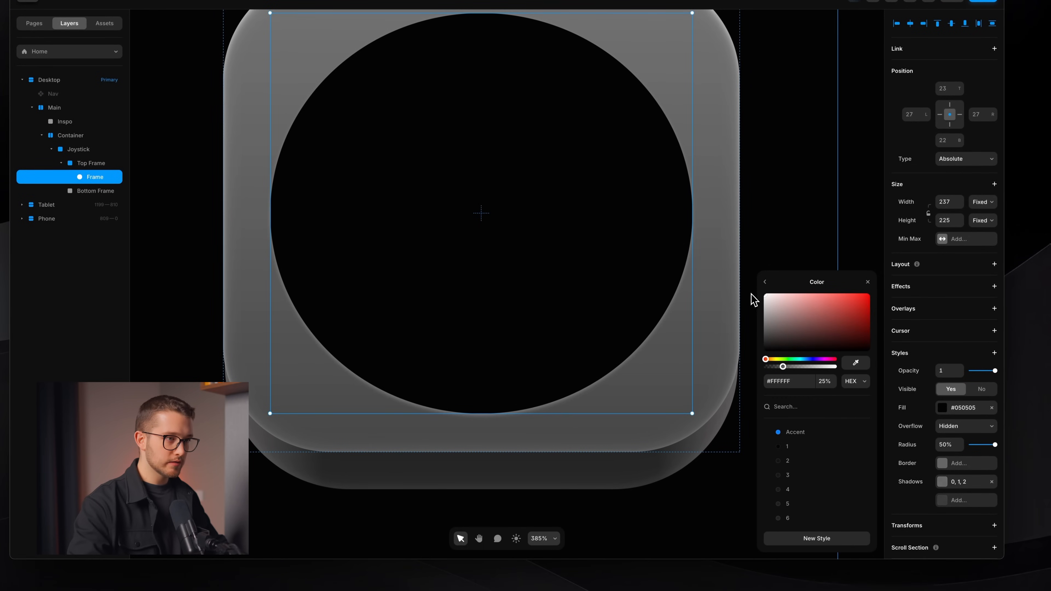
pyautogui.click(764, 282)
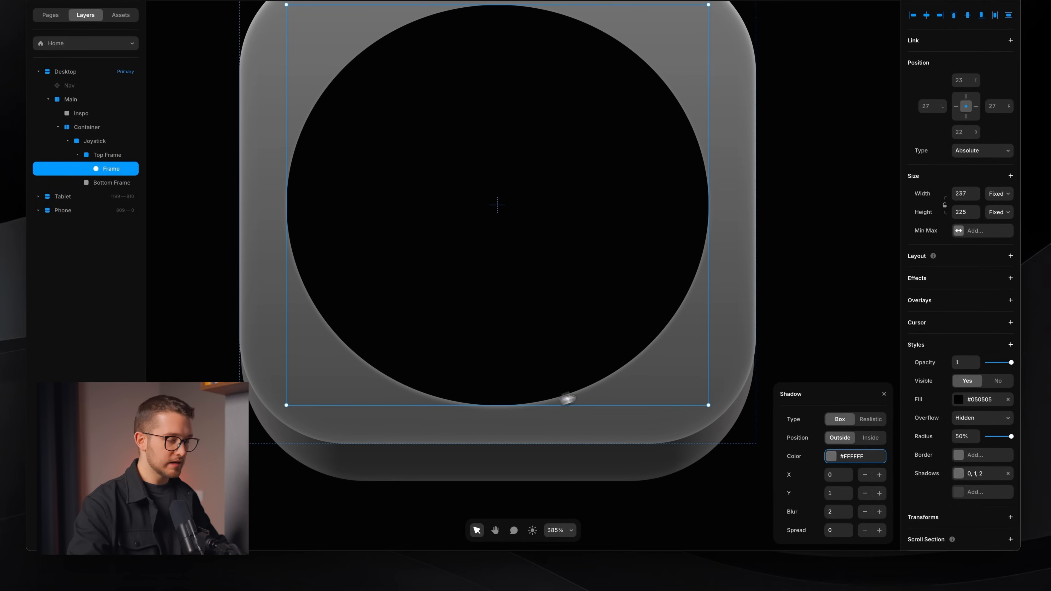
pyautogui.click(836, 493)
pyautogui.write('4')
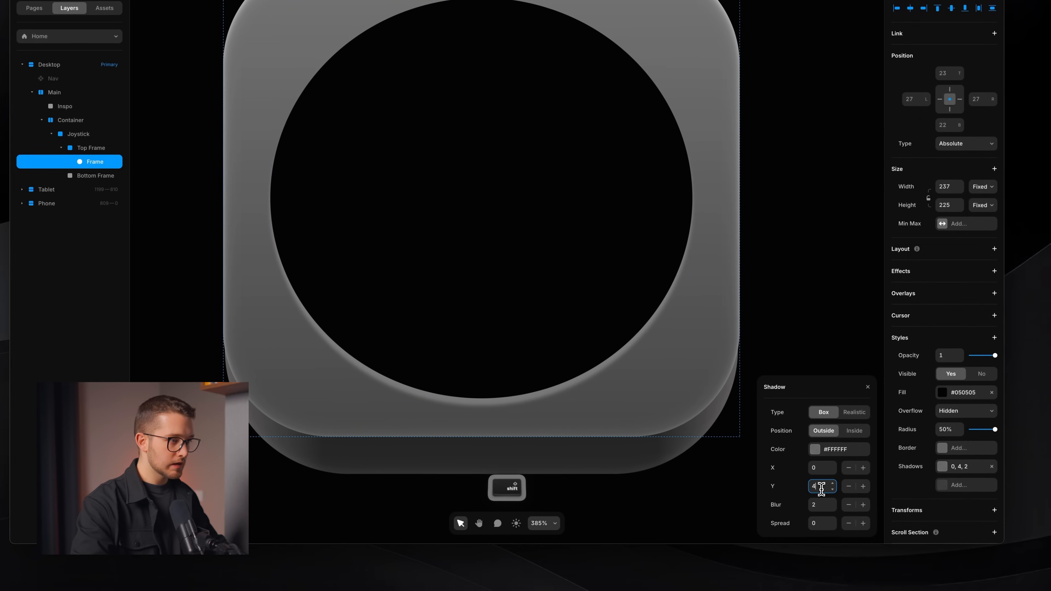
# Set the Y offset of the black ellipse's white shadow to 2, comparing its lower edge with the reference image.
pyautogui.press('Up')
pyautogui.press('Up')
pyautogui.press('Up')
pyautogui.press('Up')
pyautogui.press('Up')
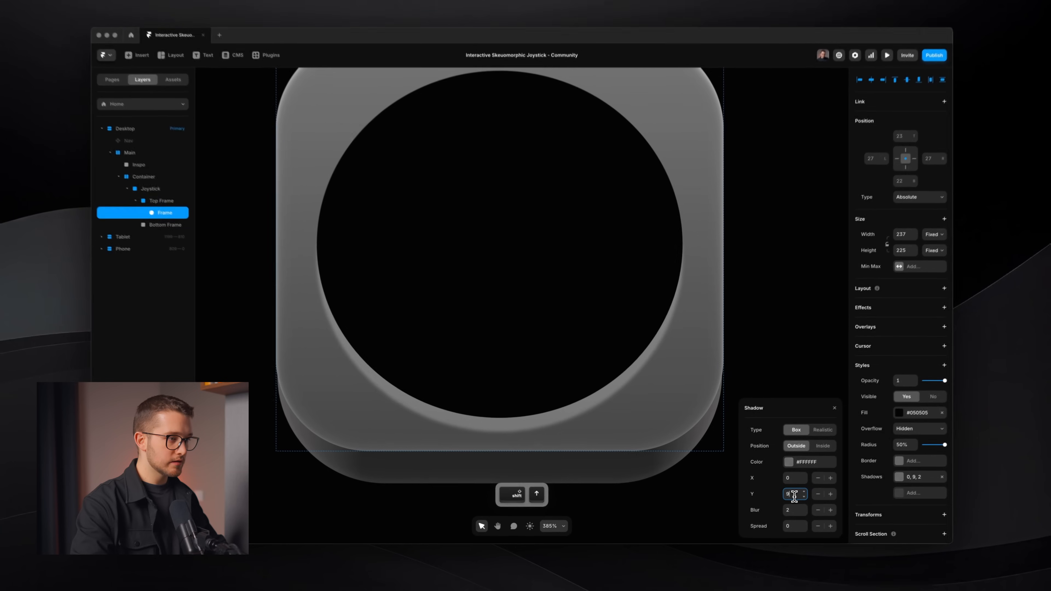
pyautogui.press('Down')
pyautogui.press('Down')
pyautogui.press('Down')
pyautogui.press('Down')
pyautogui.press('Down')
pyautogui.press('Down')
pyautogui.press('Down')
pyautogui.press('Up')
pyautogui.hscroll(-2, 563, 476)
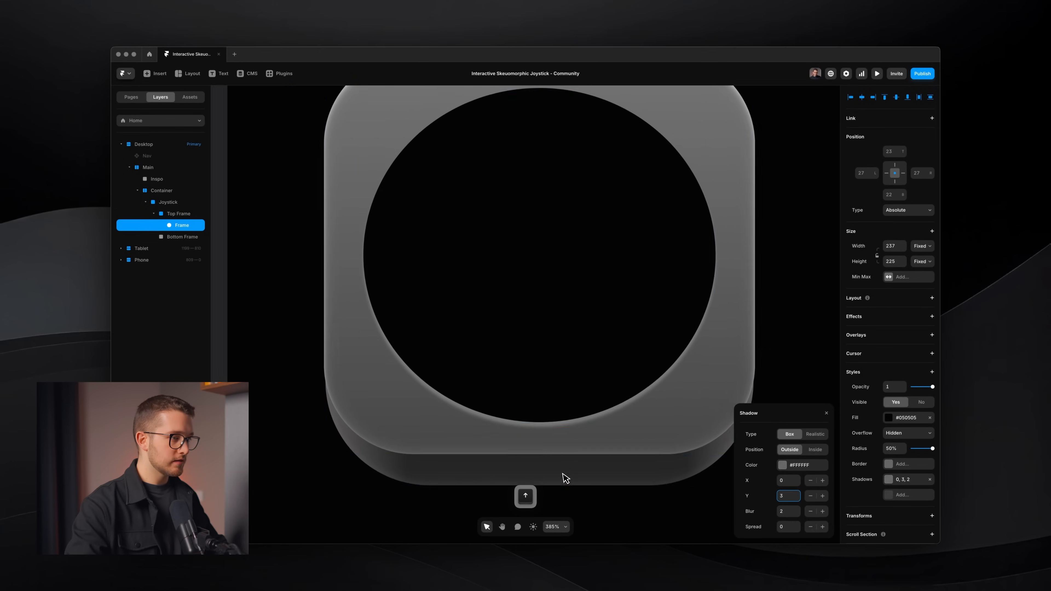
pyautogui.scroll(-5, 563, 479)
pyautogui.hscroll(-3, 563, 479)
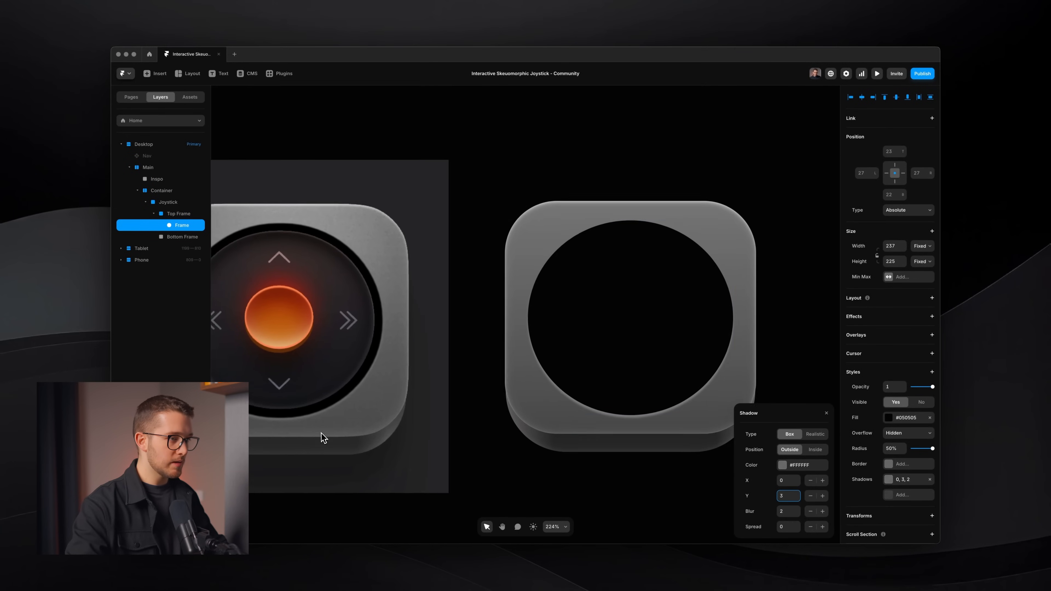
pyautogui.press('Down')
pyautogui.scroll(-2, 321, 433)
pyautogui.hscroll(-3, 321, 433)
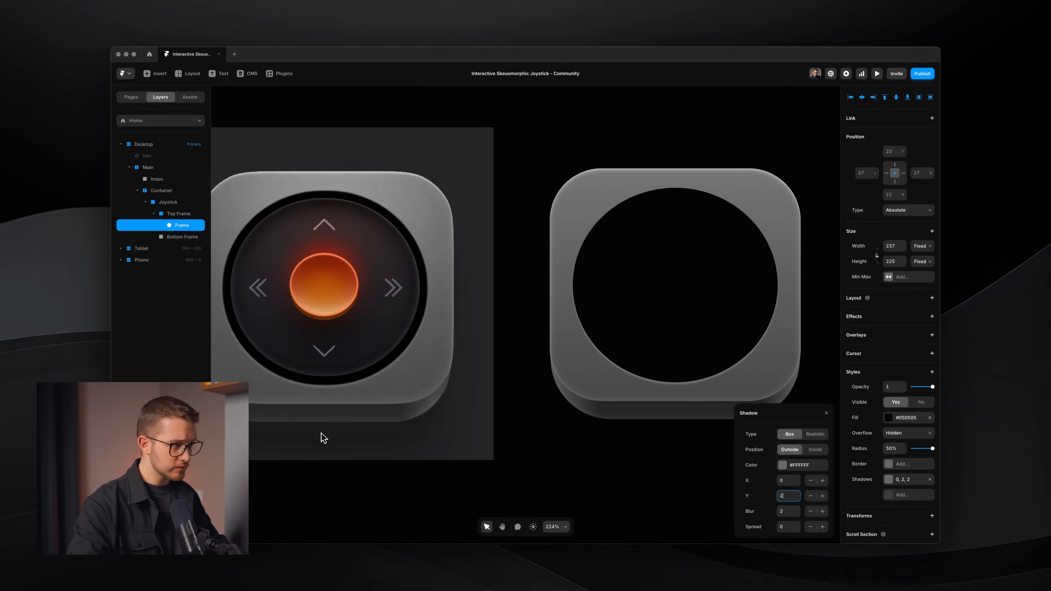
# Set the blur of the black ellipse's shadow to 3.
pyautogui.scroll(-1, 321, 433)
pyautogui.hscroll(-1, 321, 433)
pyautogui.press('Down')
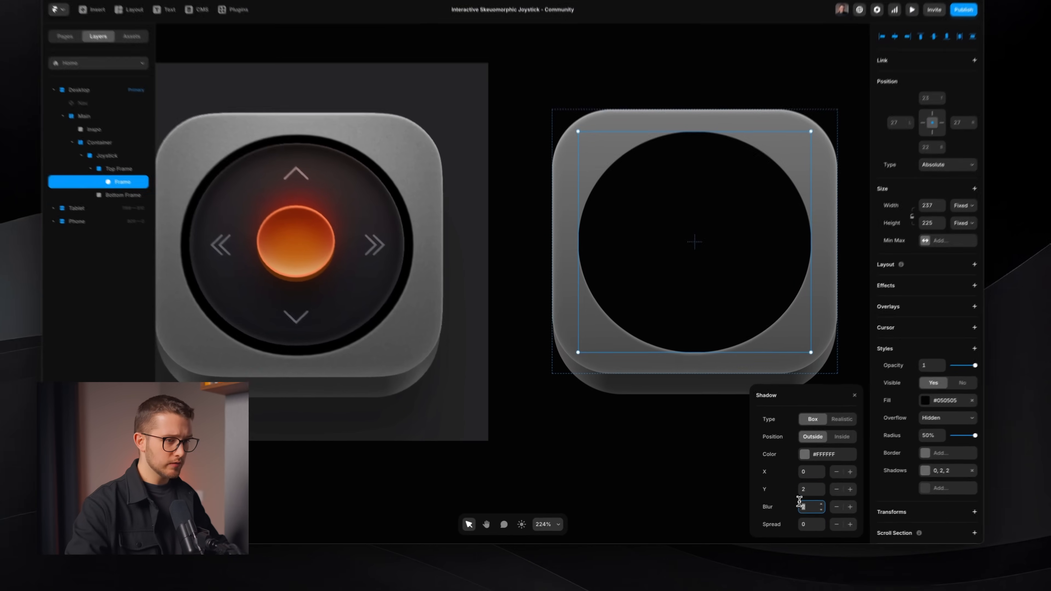
pyautogui.click(787, 512)
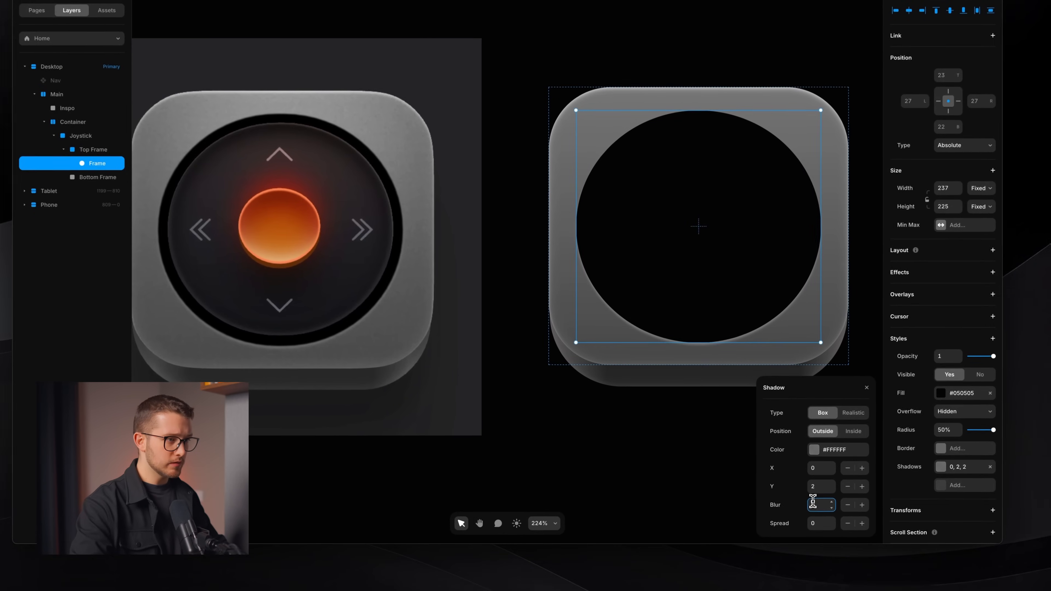
pyautogui.press('Up')
pyautogui.press('Up')
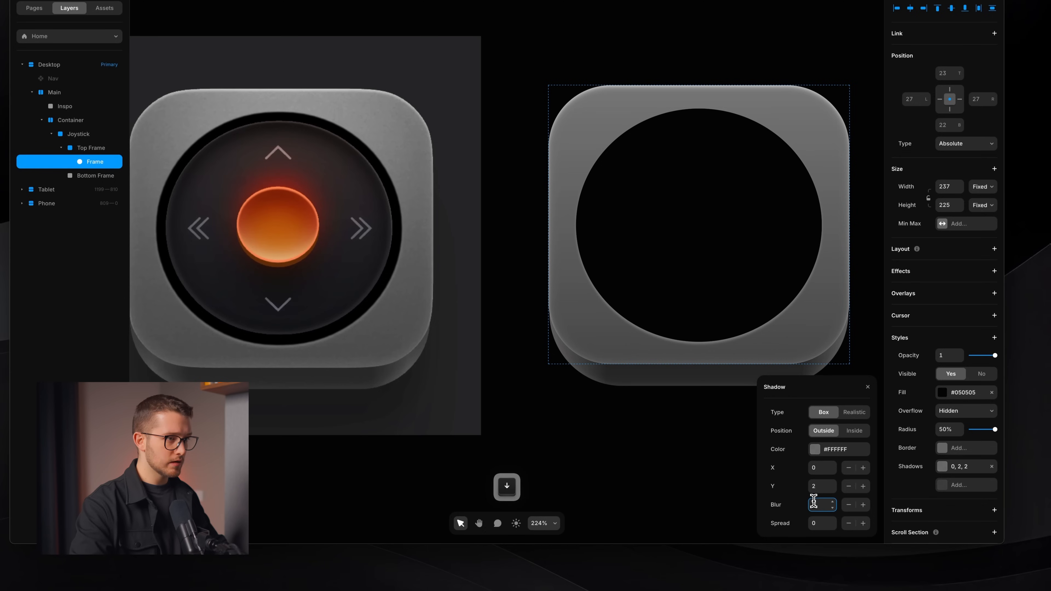
# Set the opacity of the black ellipse's #FFFFFF shadow color to 20% and deselect the ellipse.
pyautogui.click(851, 447)
pyautogui.hotkey('shift', 'Down')
pyautogui.hotkey('shift', 'Down')
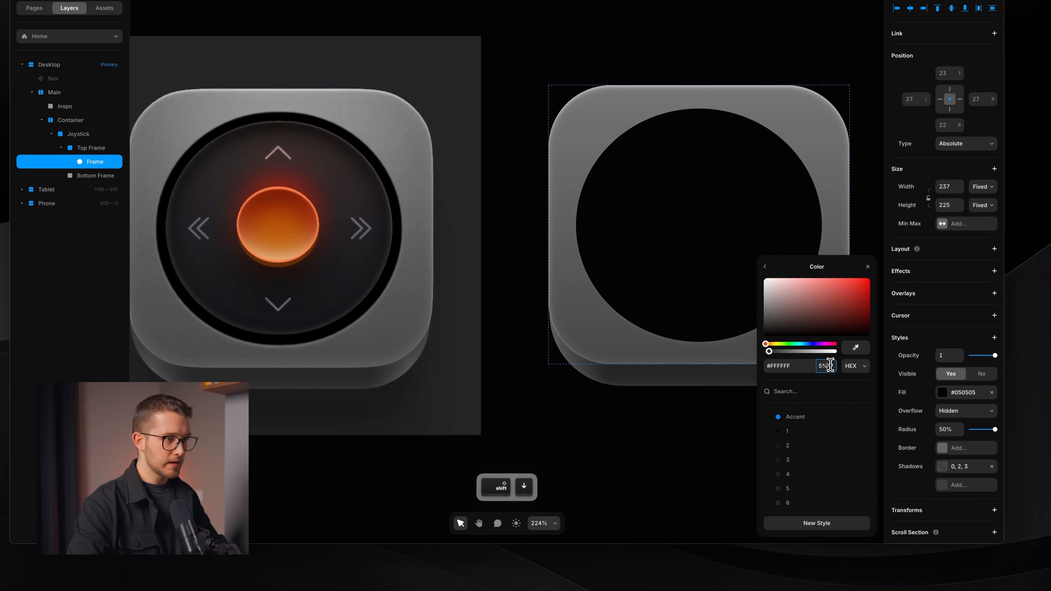
pyautogui.press('Up')
pyautogui.press('Up')
pyautogui.press('Up')
pyautogui.press('Up')
pyautogui.press('Up')
pyautogui.press('Up')
pyautogui.press('Up')
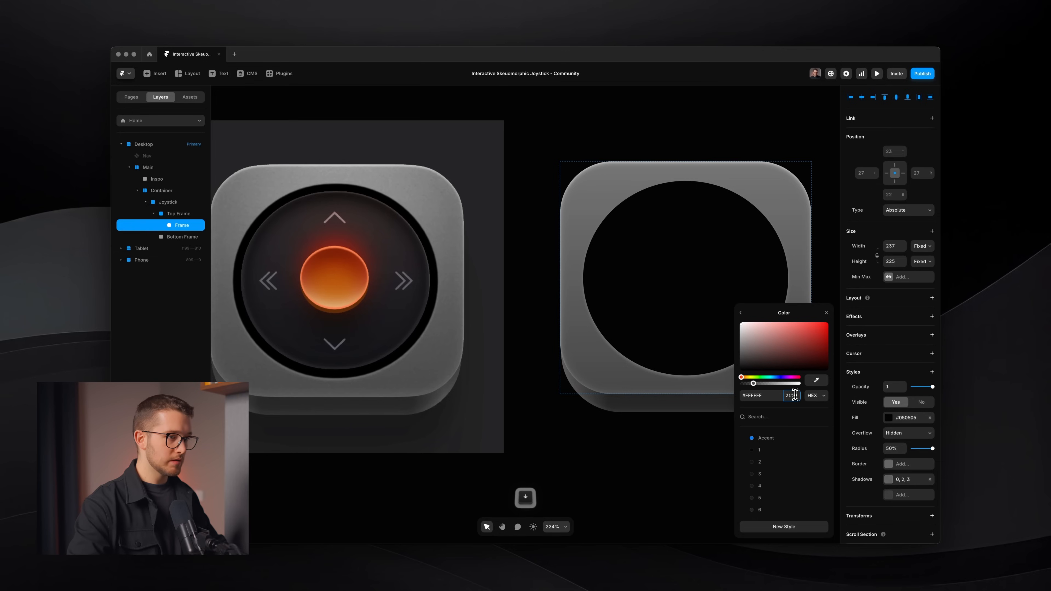
pyautogui.press('Down')
pyautogui.press('Return')
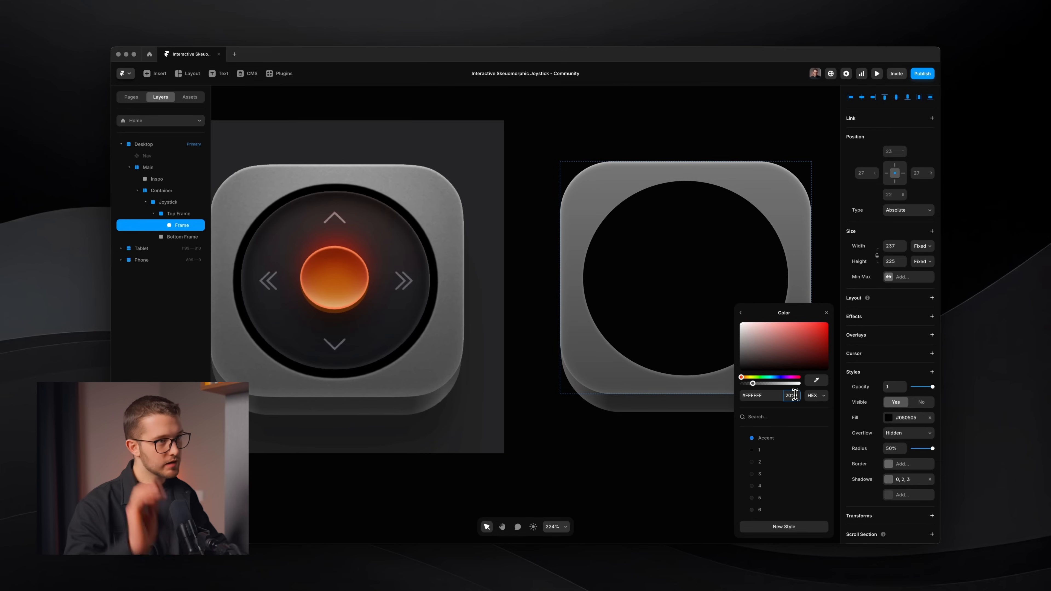
pyautogui.click(637, 358)
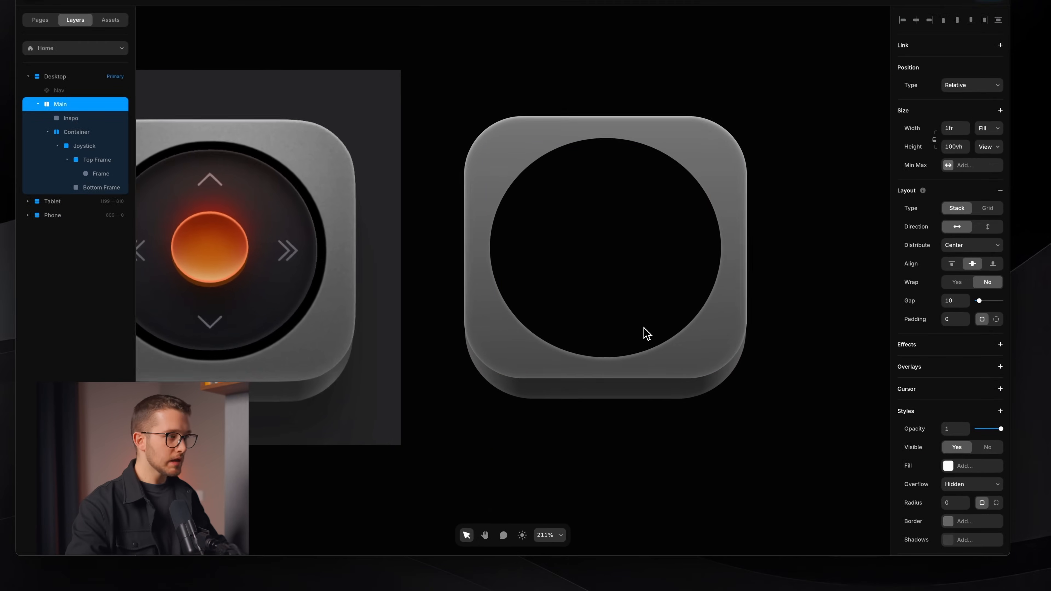
pyautogui.scroll(-2, 644, 327)
pyautogui.hscroll(-1, 644, 331)
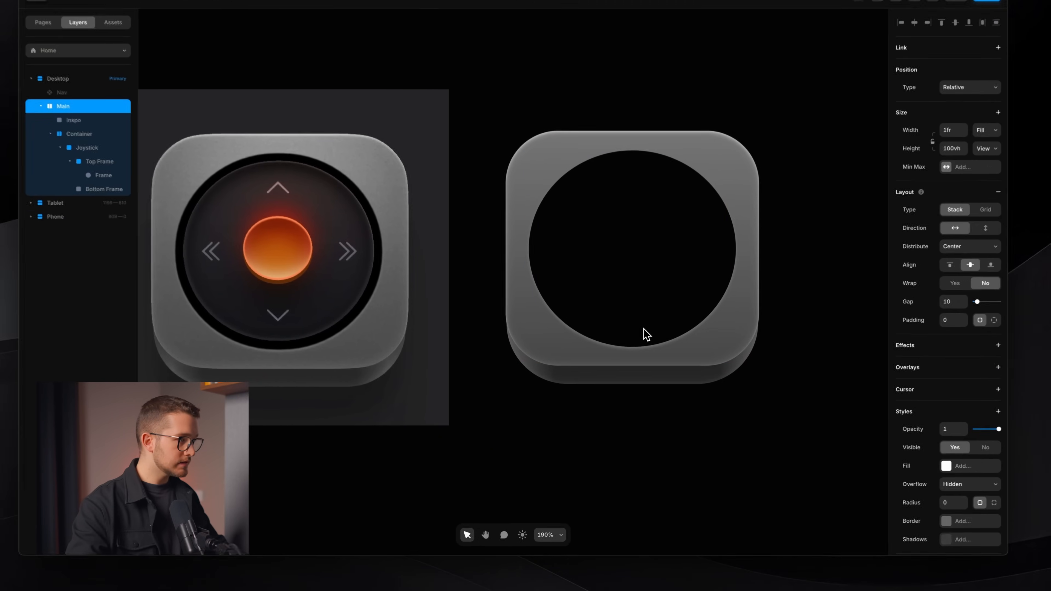
# Rename the black circular frame inside Top Frame as Inside Holder.
pyautogui.scroll(-3, 300, 344)
pyautogui.scroll(1, 300, 343)
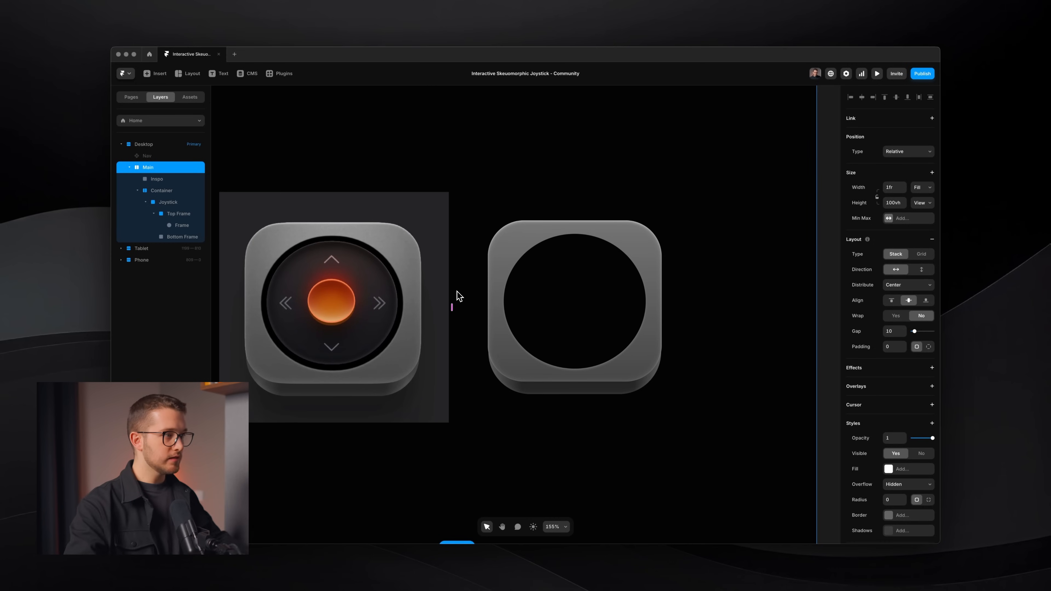
pyautogui.keyDown('super'); pyautogui.click(573, 290); pyautogui.keyUp('super')
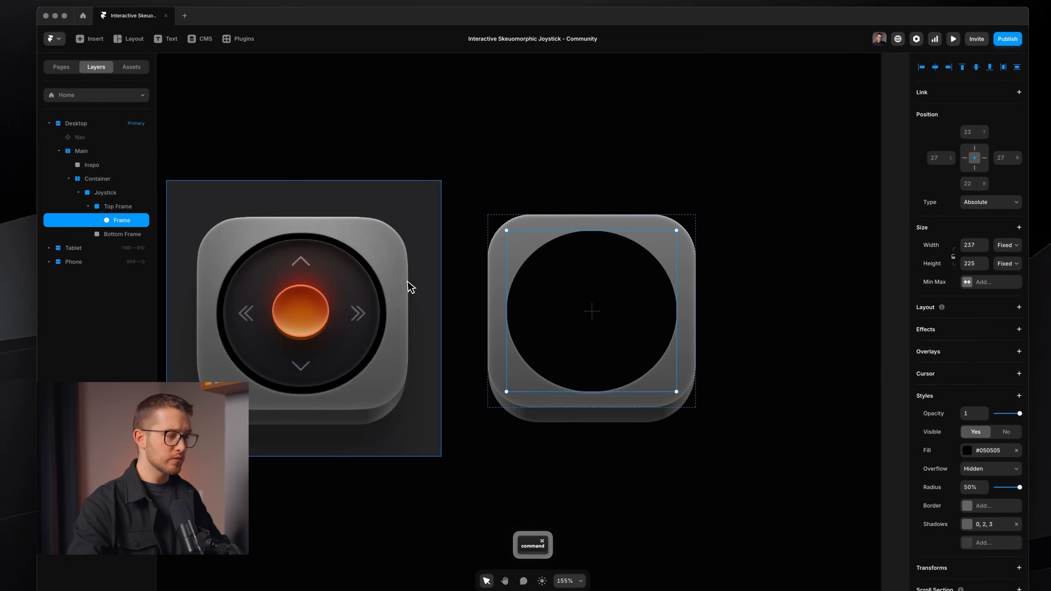
pyautogui.press('super+r')
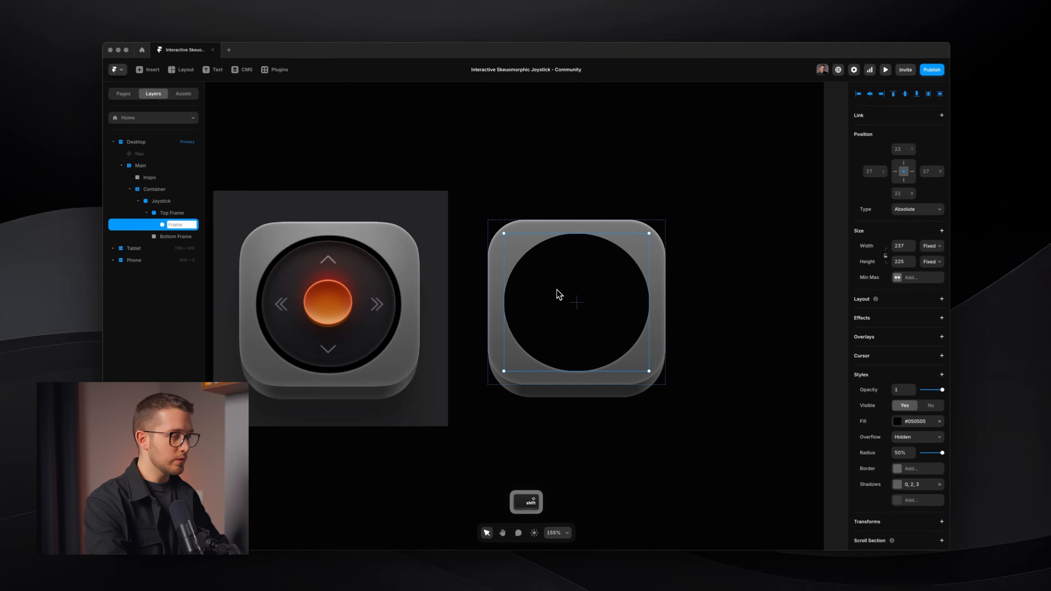
pyautogui.write('Holder')
pyautogui.press('super+BackSpace')
pyautogui.write('Insdie ')
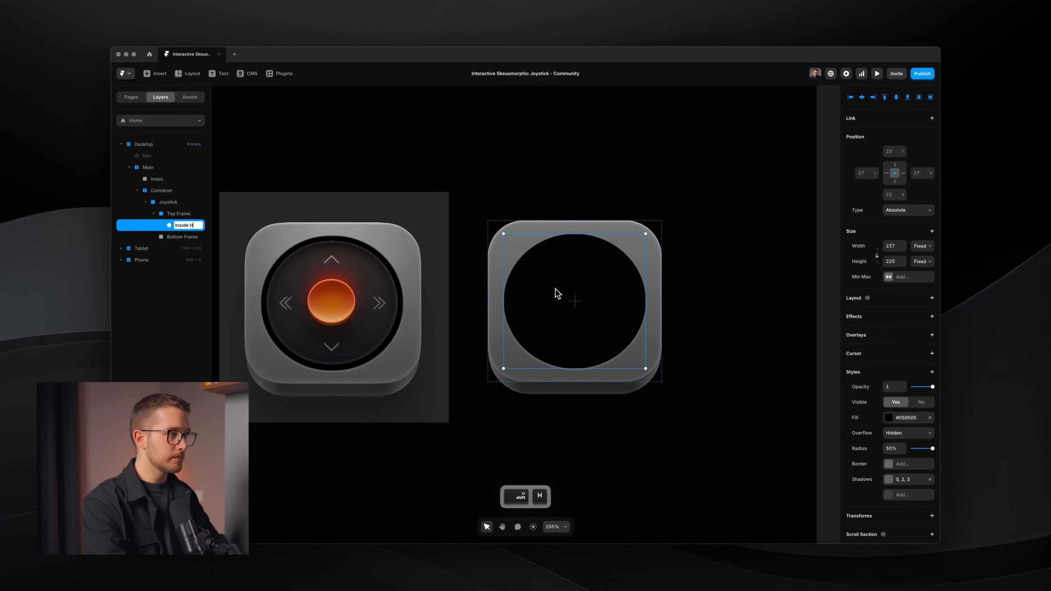
pyautogui.write('Holder')
pyautogui.press('Return')
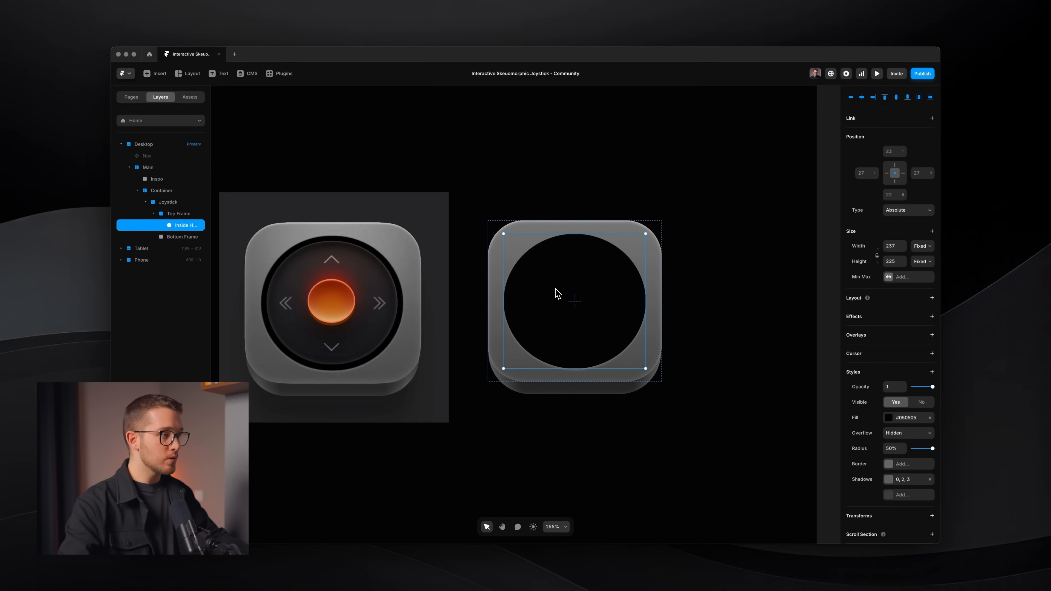
# Measure the width and height of the dark circular button in the reference image.
pyautogui.scroll(5, 421, 271)
pyautogui.hscroll(-1, 421, 271)
pyautogui.press('shift+super+4')
pyautogui.moveTo(292, 193)
pyautogui.mouseDown()
pyautogui.moveTo(516, 455)
pyautogui.moveTo(589, 447)
pyautogui.mouseUp()
pyautogui.press('space')
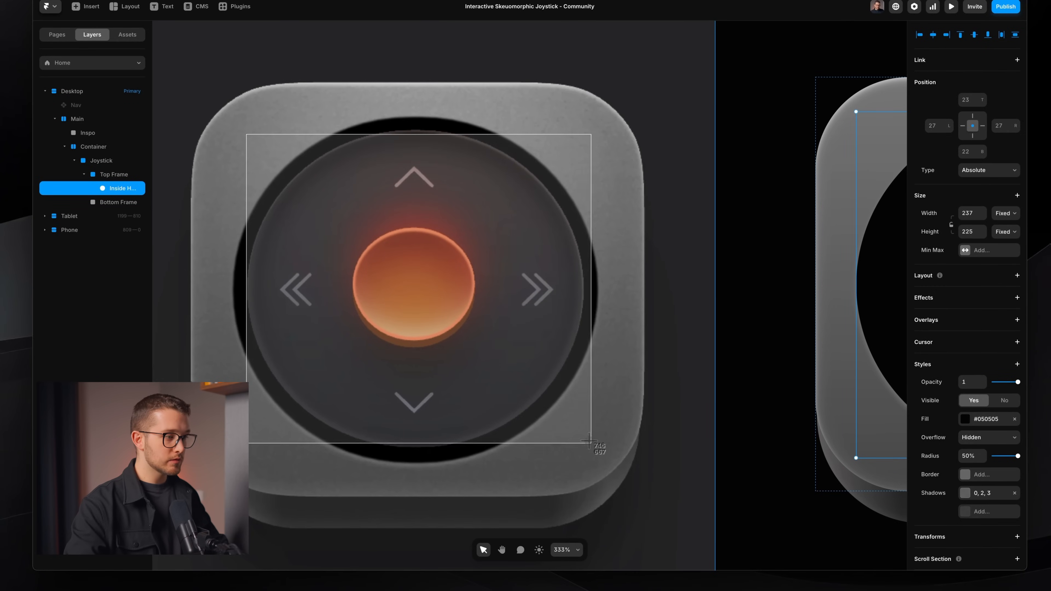
pyautogui.scroll(-3, 583, 445)
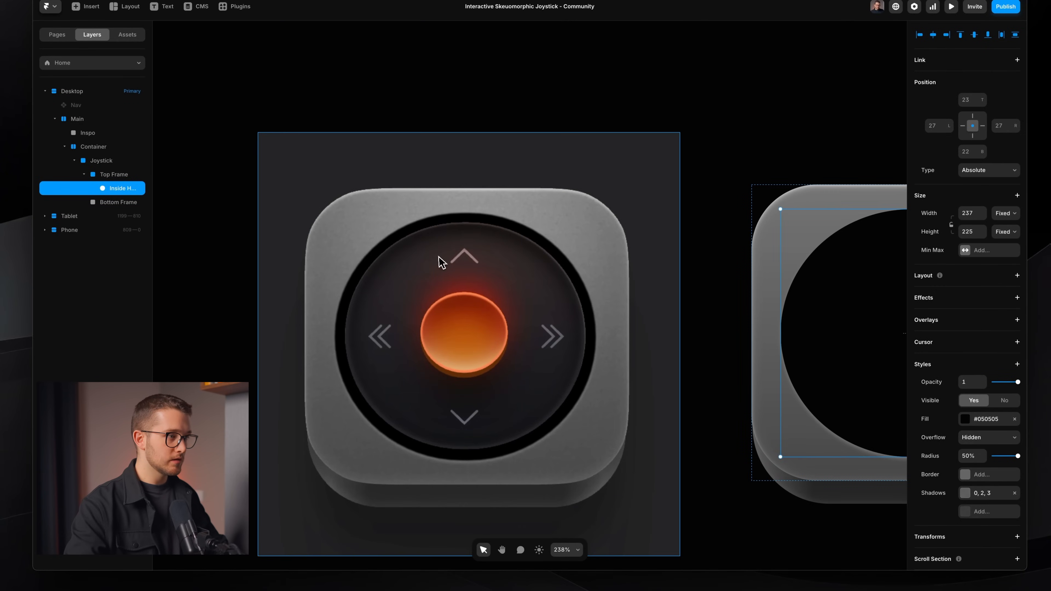
pyautogui.scroll(-4, 476, 260)
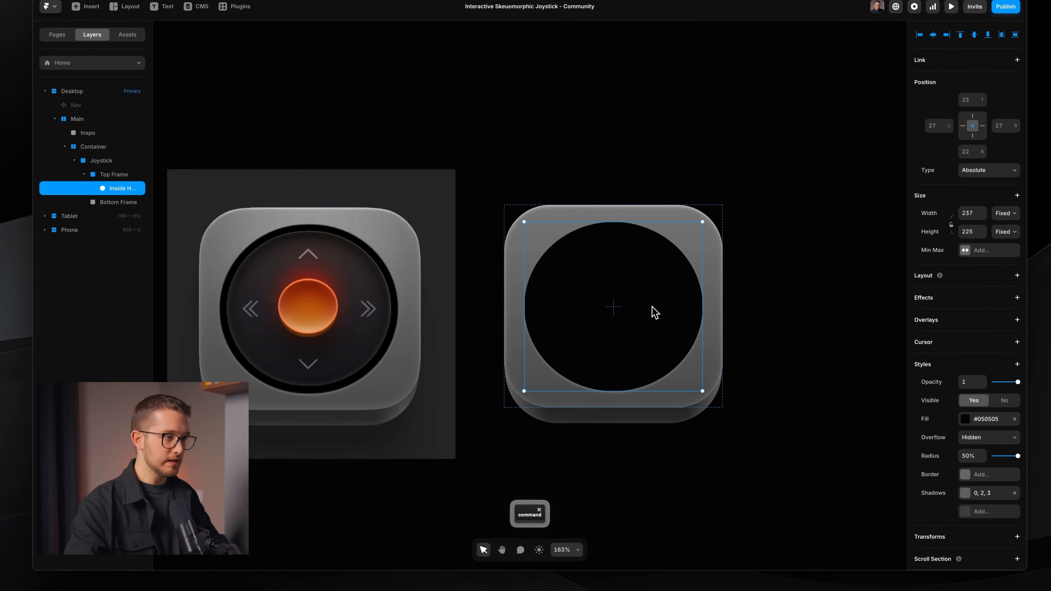
# Duplicate the Inside Holder circle within Top Frame.
pyautogui.press('super+c')
pyautogui.scroll(5, 619, 299)
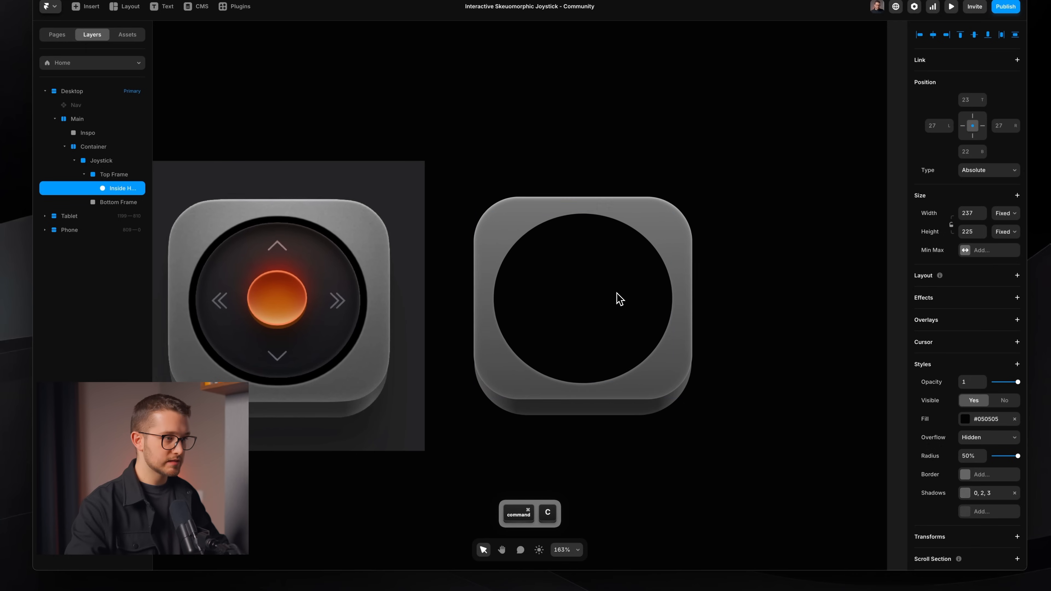
pyautogui.press('super+v')
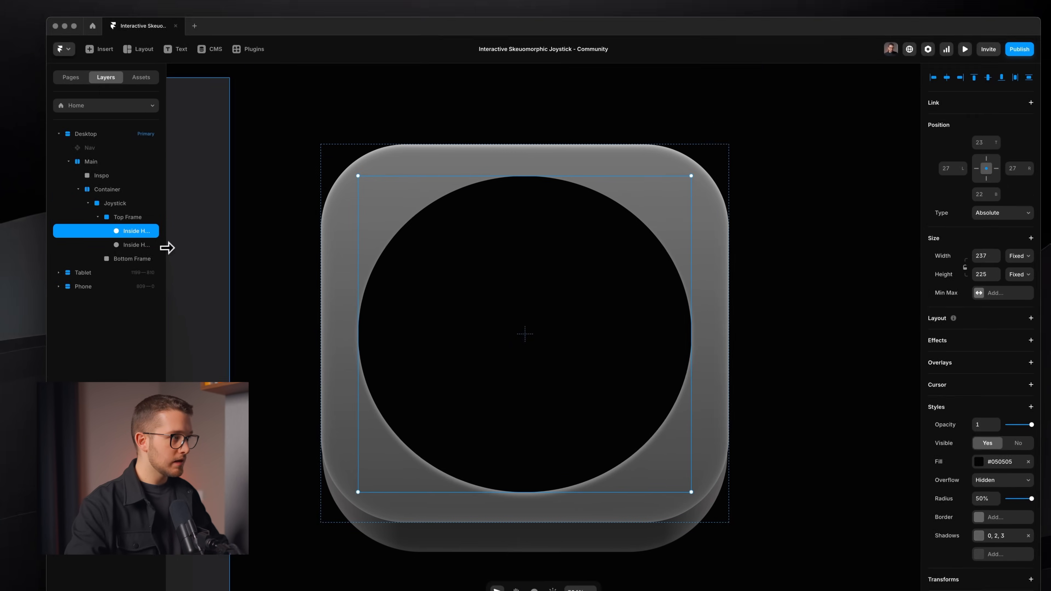
# Rename the upper duplicate circle as Button and nest it inside Inside Holder.
pyautogui.moveTo(154, 200); pyautogui.dragTo(195, 204)
pyautogui.doubleClick(155, 236)
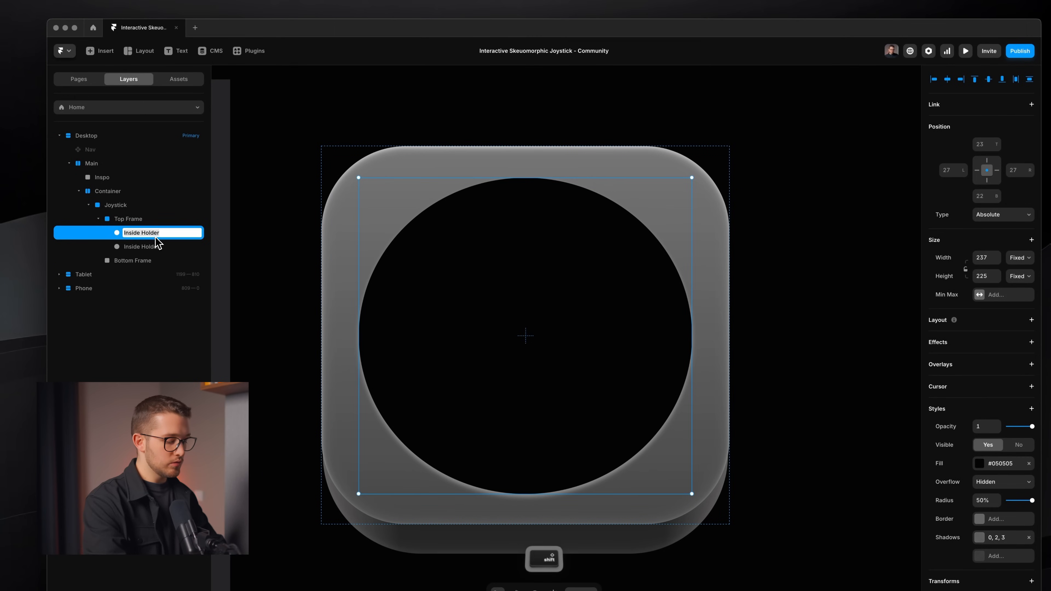
pyautogui.write('Button')
pyautogui.press('Return')
pyautogui.moveTo(136, 234); pyautogui.dragTo(147, 248)
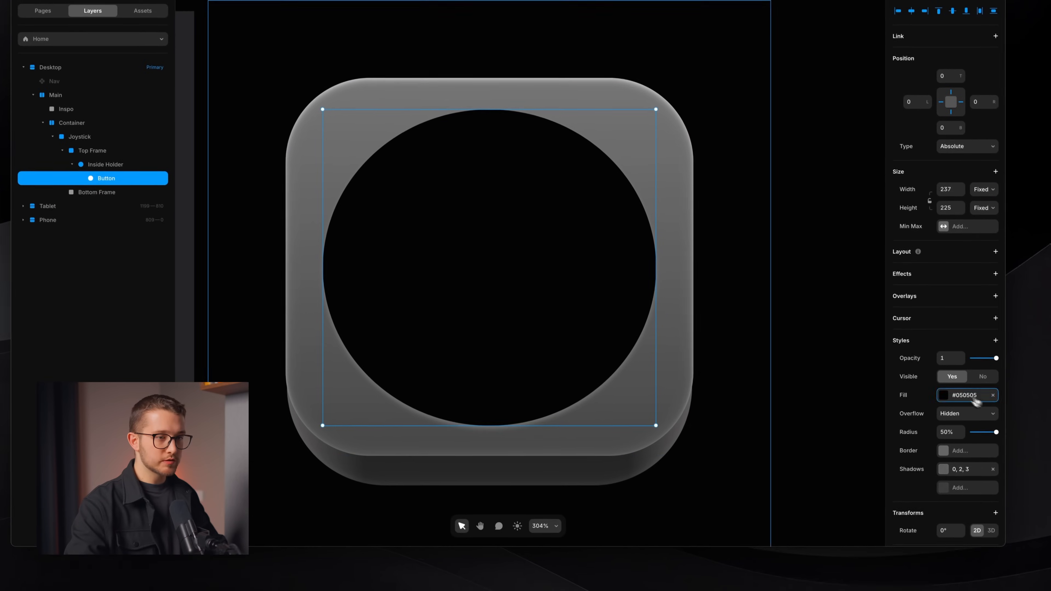
# Fill Button with #2E2928 sampled from the reference image's dark button and remove its shadow.
pyautogui.click(968, 395)
pyautogui.scroll(-3, 587, 438)
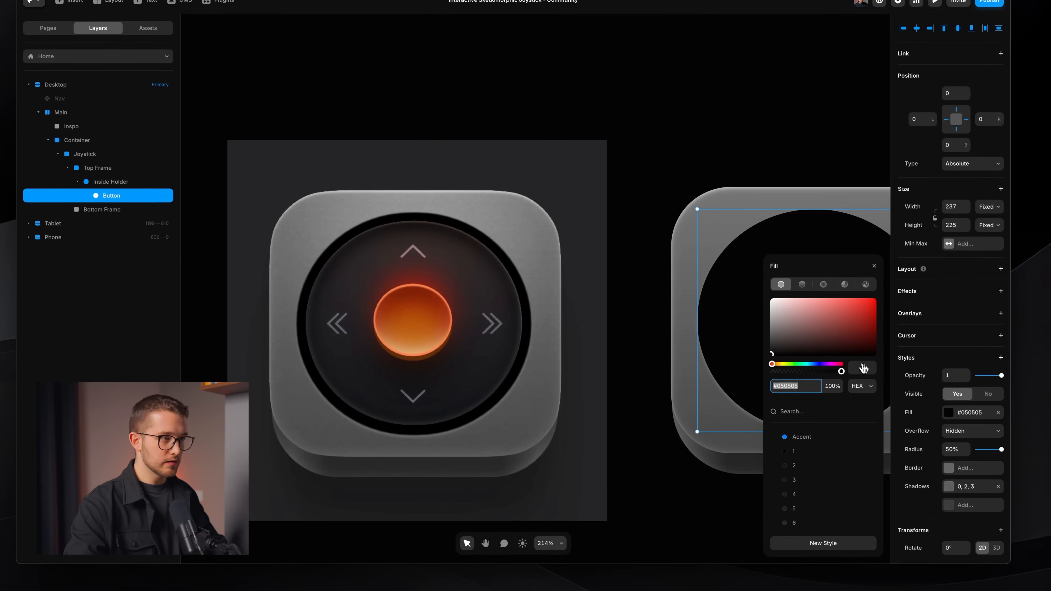
pyautogui.click(863, 367)
pyautogui.click(481, 286)
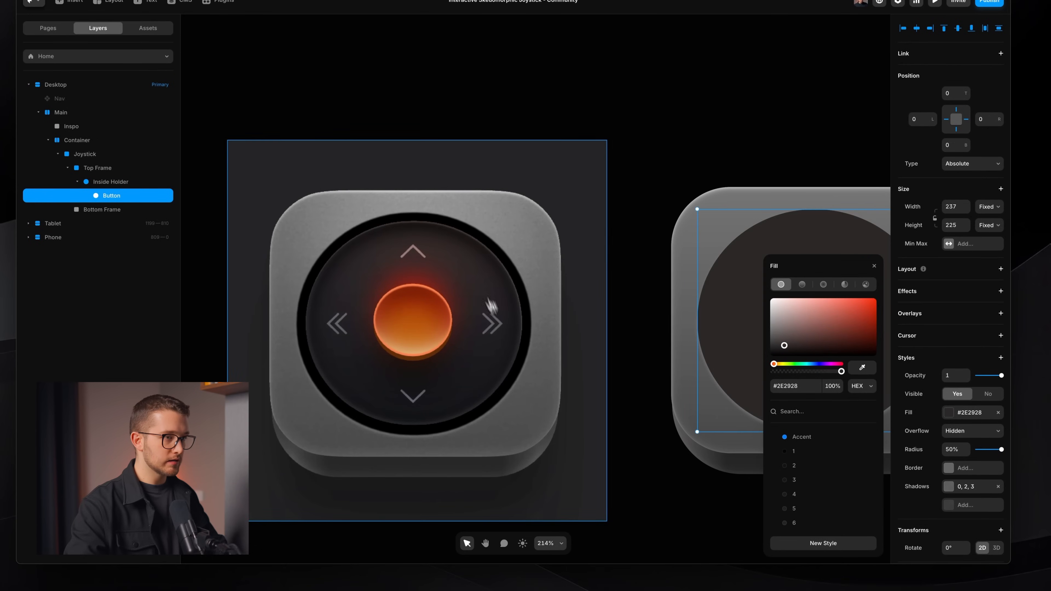
pyautogui.hscroll(5, 502, 341)
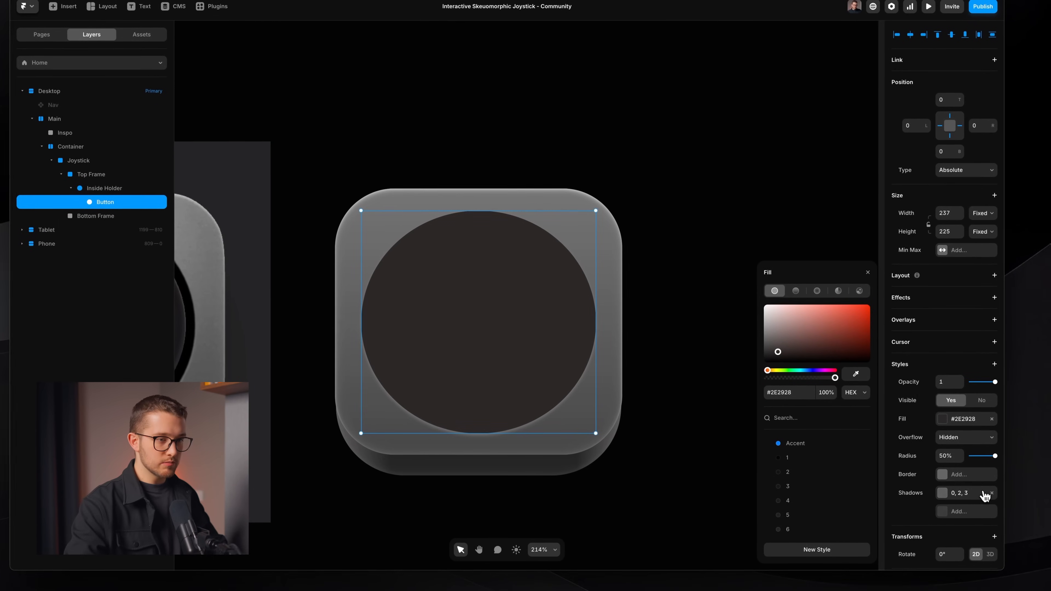
pyautogui.click(997, 486)
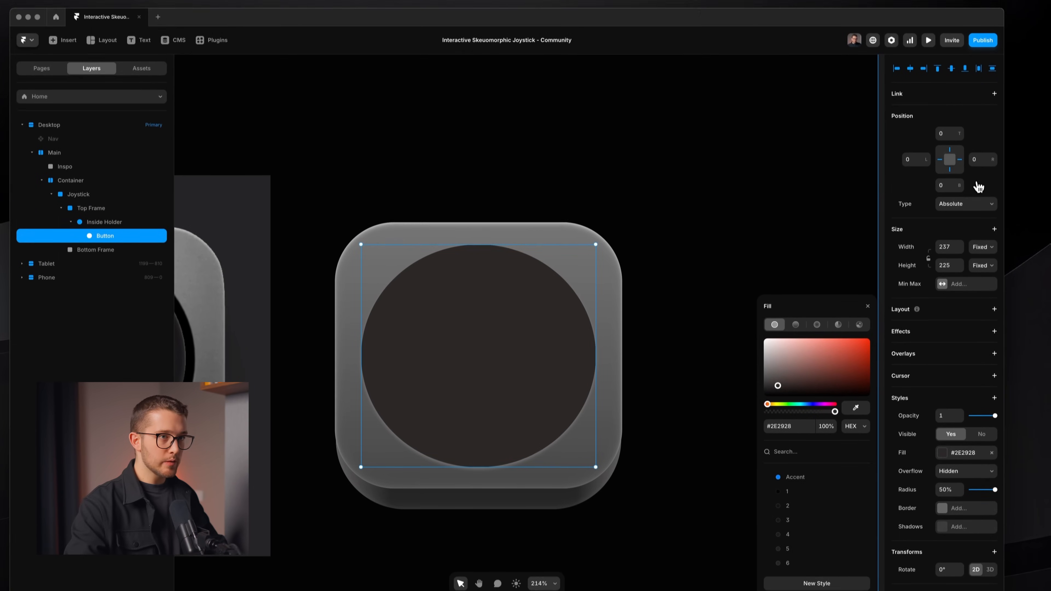
# Release Button's edge pins and scale it down around its center to about 217 × 206.
pyautogui.click(974, 128)
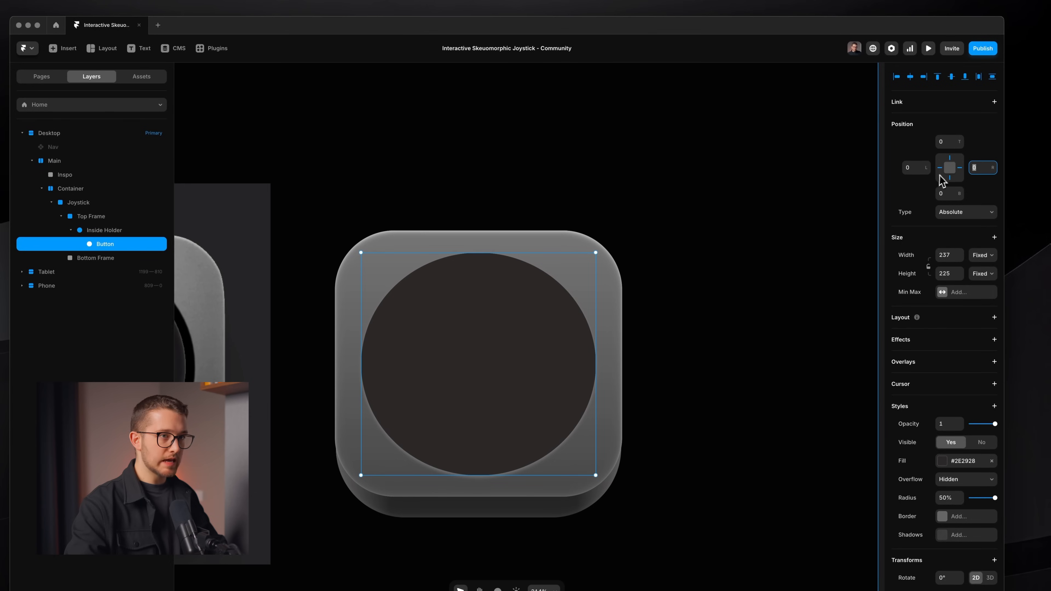
pyautogui.click(949, 168)
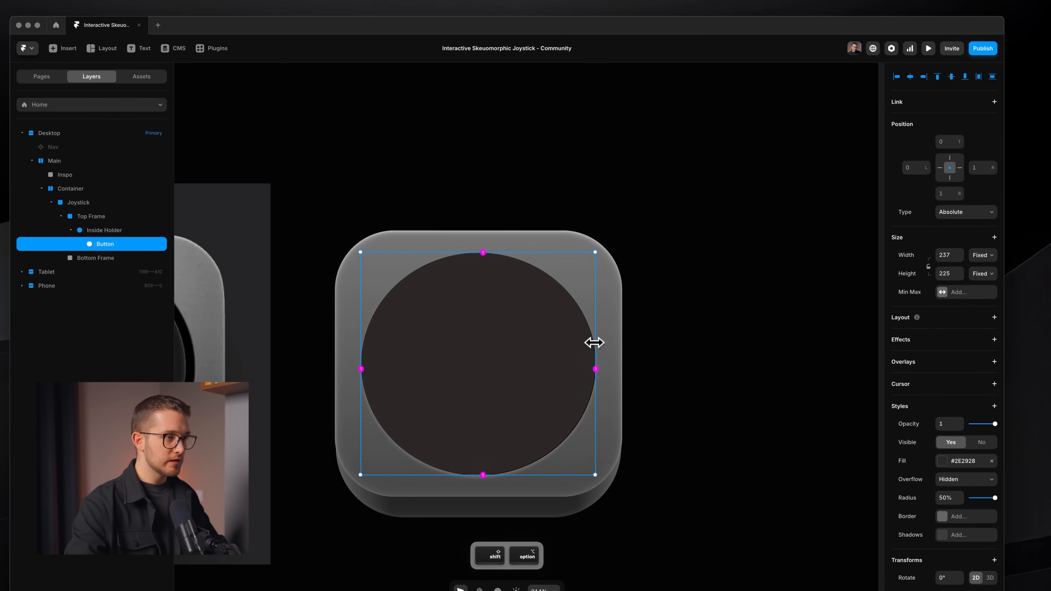
pyautogui.moveTo(594, 342); pyautogui.dragTo(585, 344)
# Measure the thickness of the black ring around the button in the reference image.
pyautogui.hscroll(-4, 585, 343)
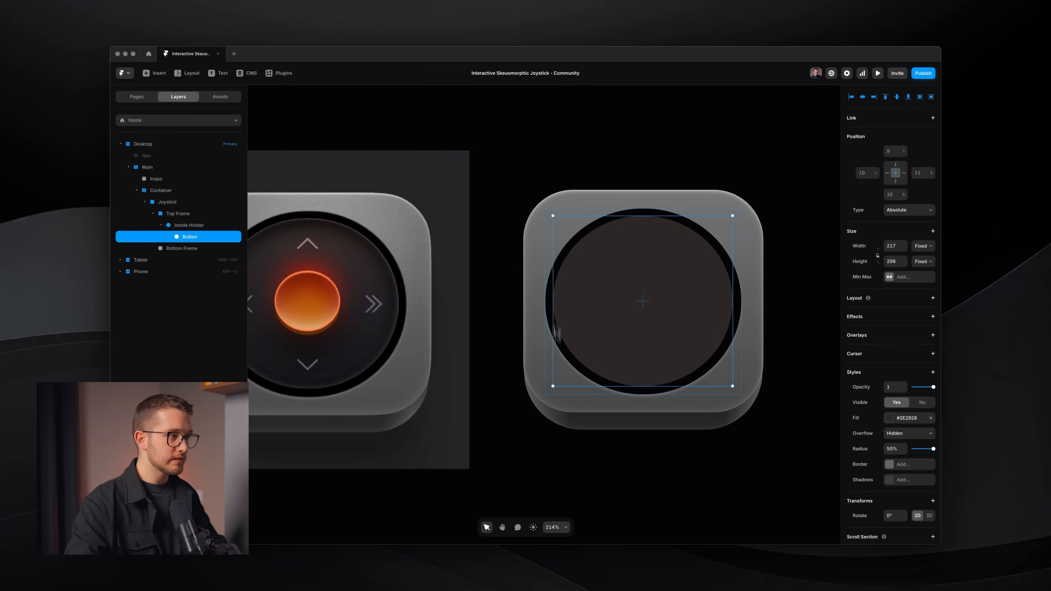
pyautogui.scroll(5, 374, 324)
pyautogui.press('shift+super+4')
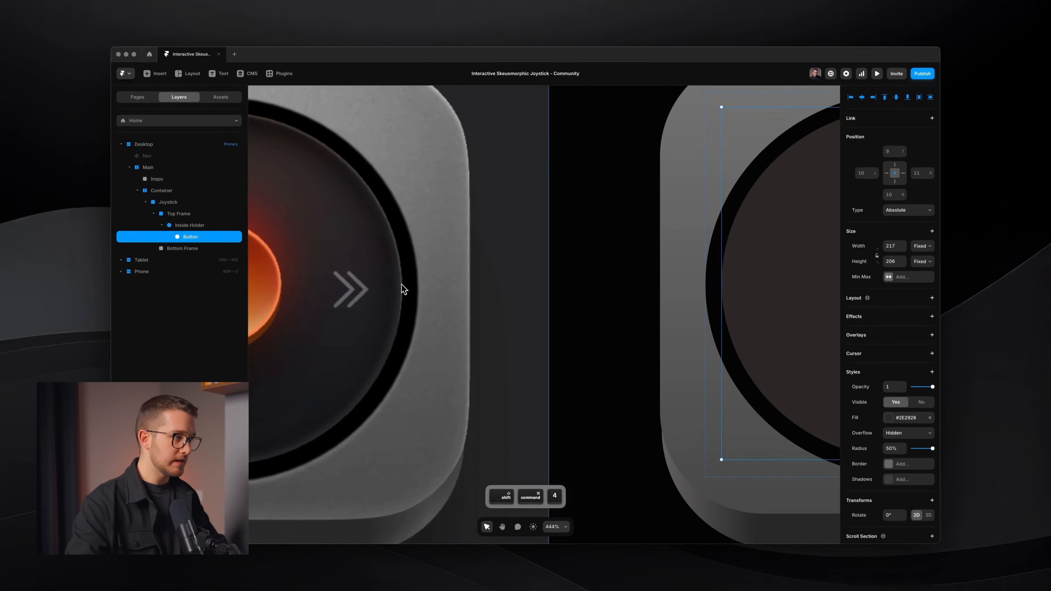
pyautogui.moveTo(400, 272); pyautogui.dragTo(386, 293)
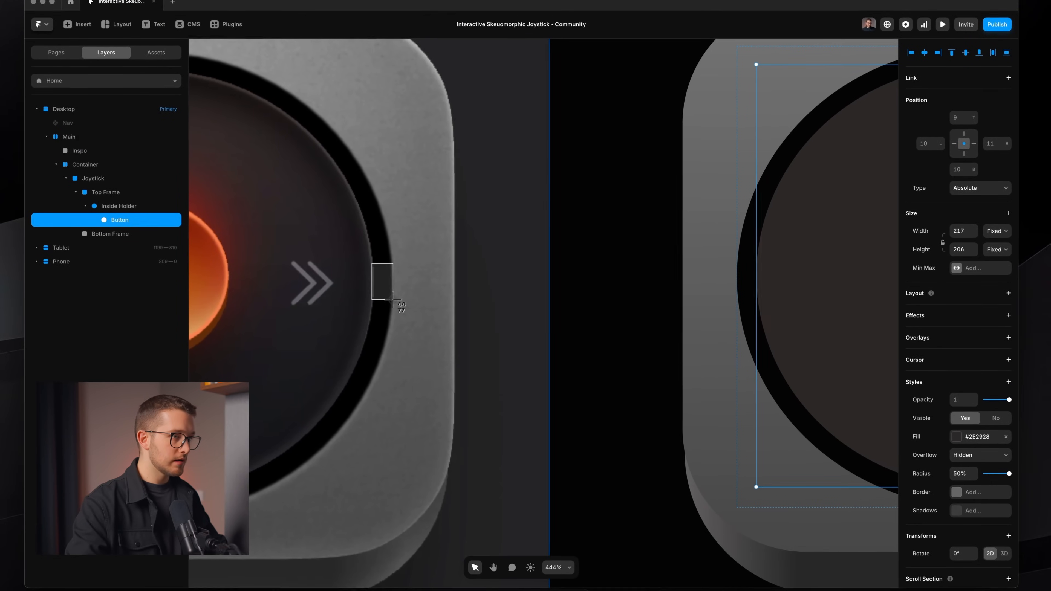
pyautogui.press('space')
# Shrink Button around its center to about 215 × 204 and compare its ring gap with the reference.
pyautogui.hotkey('shift', 'alt')
pyautogui.hscroll(1, 759, 296)
pyautogui.press('shift+super+4')
pyautogui.press('space')
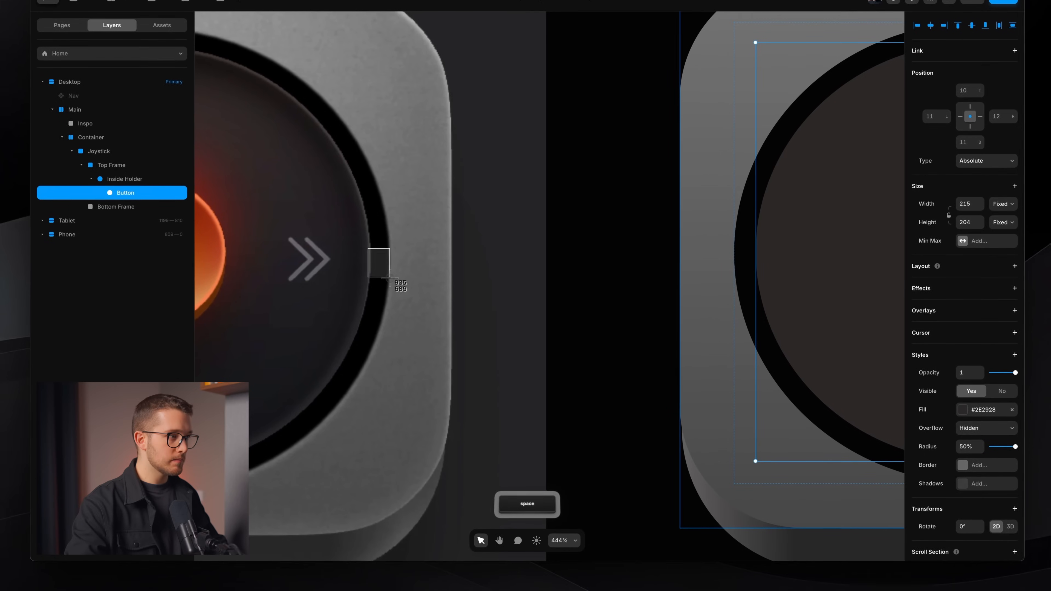
pyautogui.press('Escape')
pyautogui.scroll(-5, 391, 277)
pyautogui.hscroll(1, 391, 277)
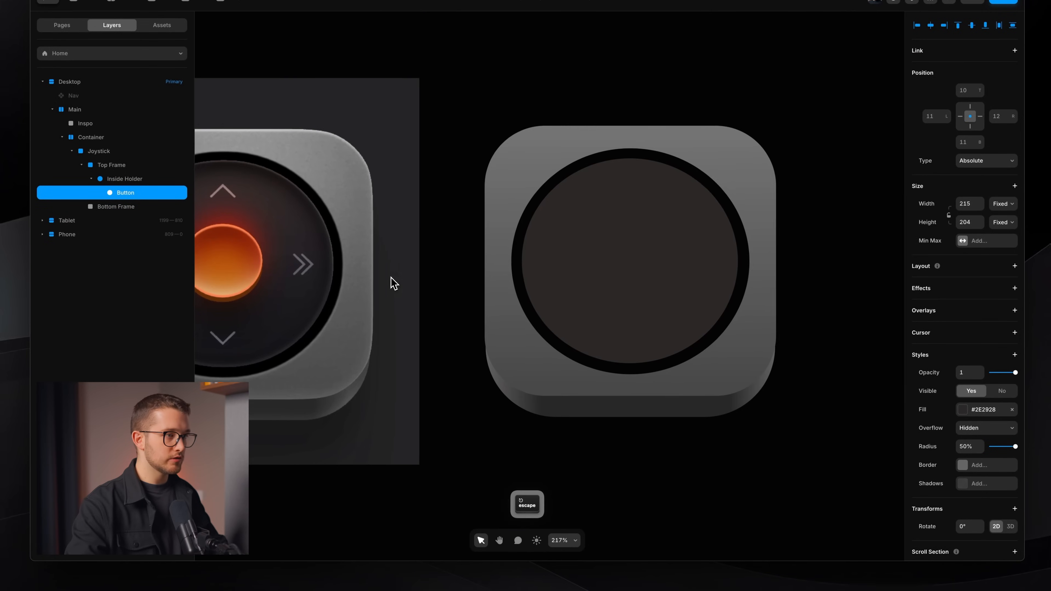
# Align Button to the horizontal and vertical center of Inside Holder.
pyautogui.click(566, 406)
pyautogui.scroll(-3, 567, 406)
pyautogui.keyDown('super'); pyautogui.click(642, 365); pyautogui.keyUp('super')
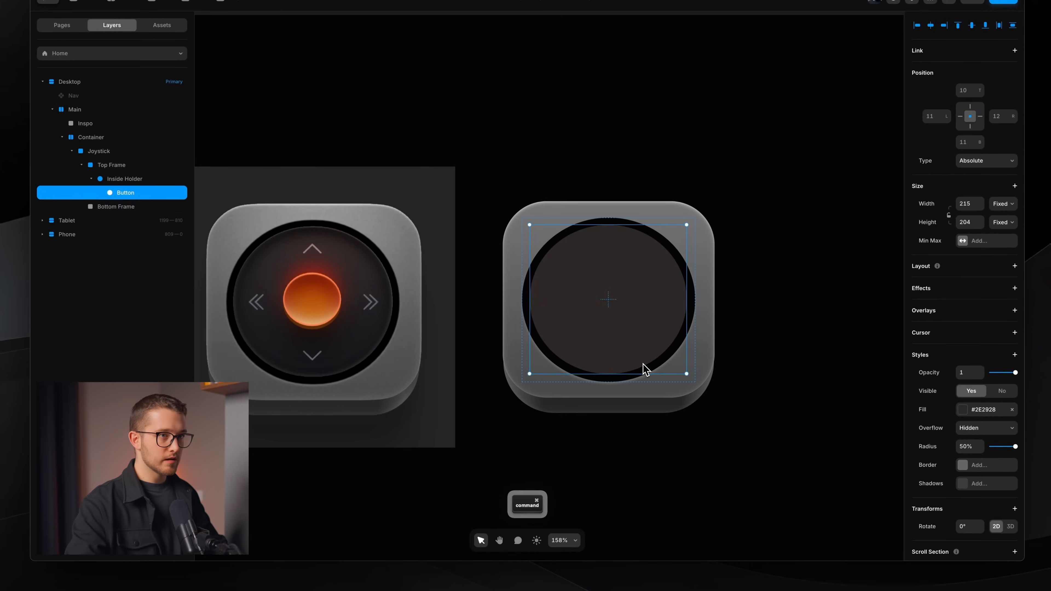
pyautogui.scroll(4, 643, 364)
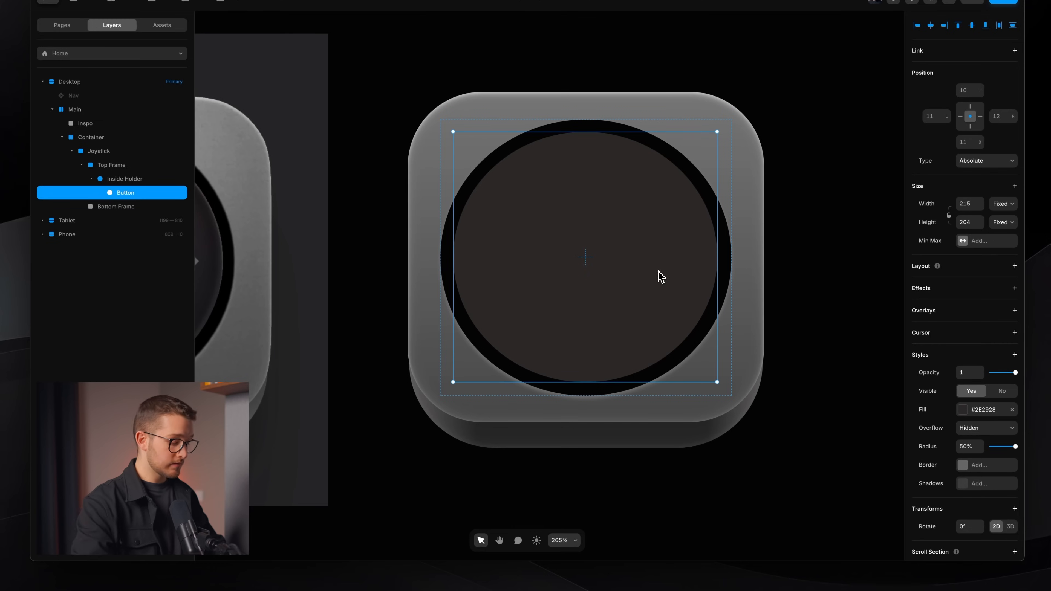
pyautogui.hotkey('alt', 'h')
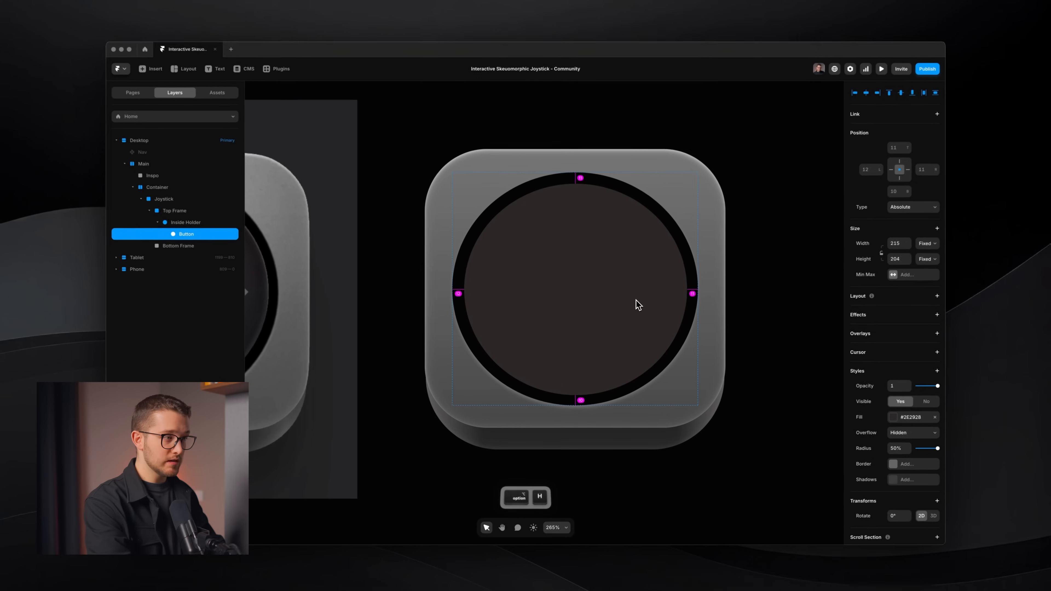
pyautogui.hotkey('alt', 'v')
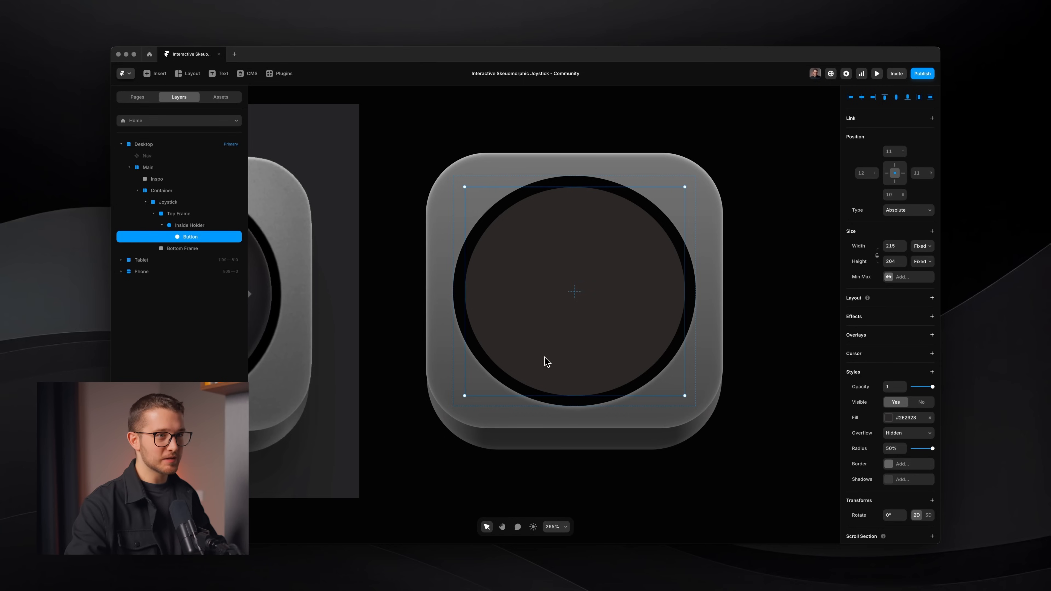
# Set Button's inset from Inside Holder to 12 on all four sides and release its edge pins.
pyautogui.click(863, 173)
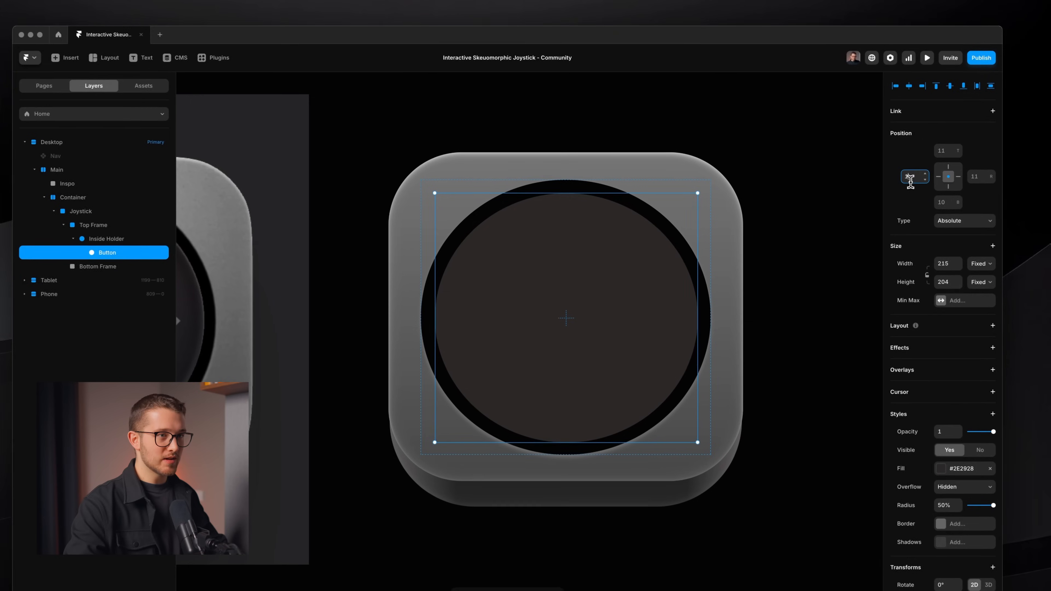
pyautogui.press('Return')
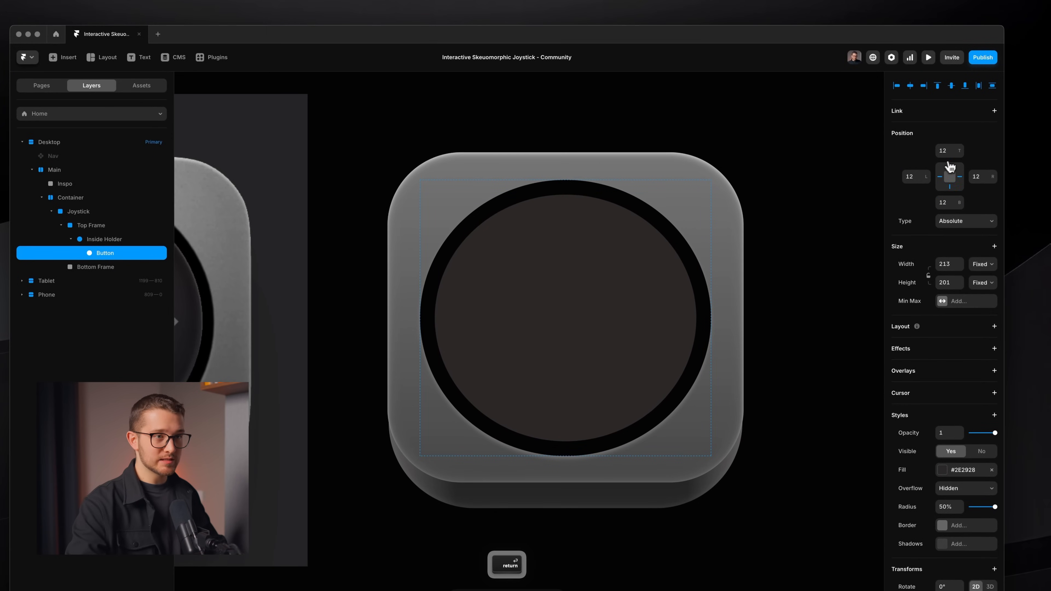
pyautogui.click(950, 179)
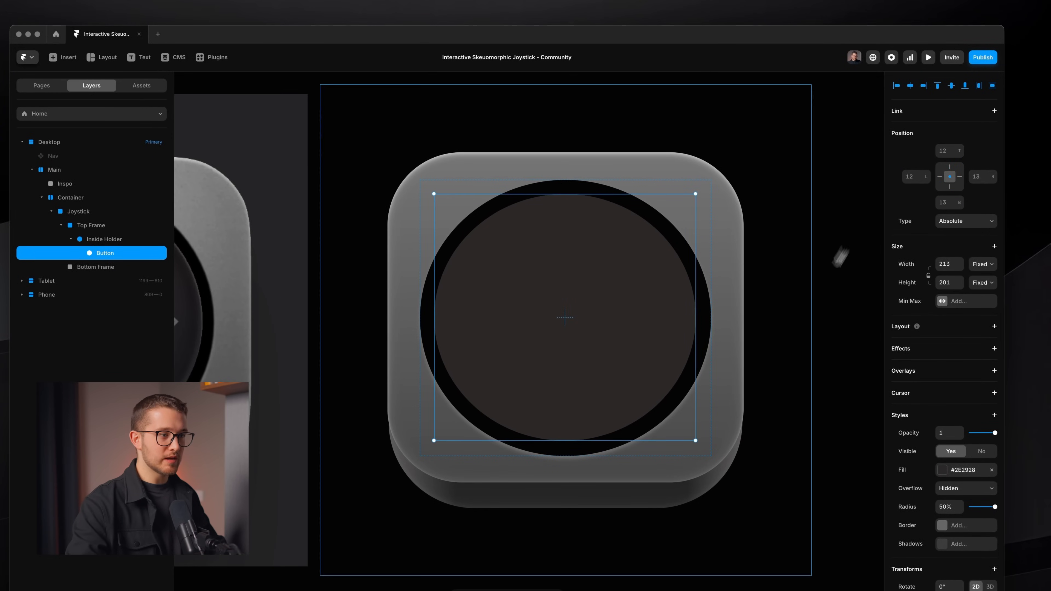
# Nudge Button 1 px down and 1 px to the right within Inside Holder.
pyautogui.press('Down')
pyautogui.press('Right')
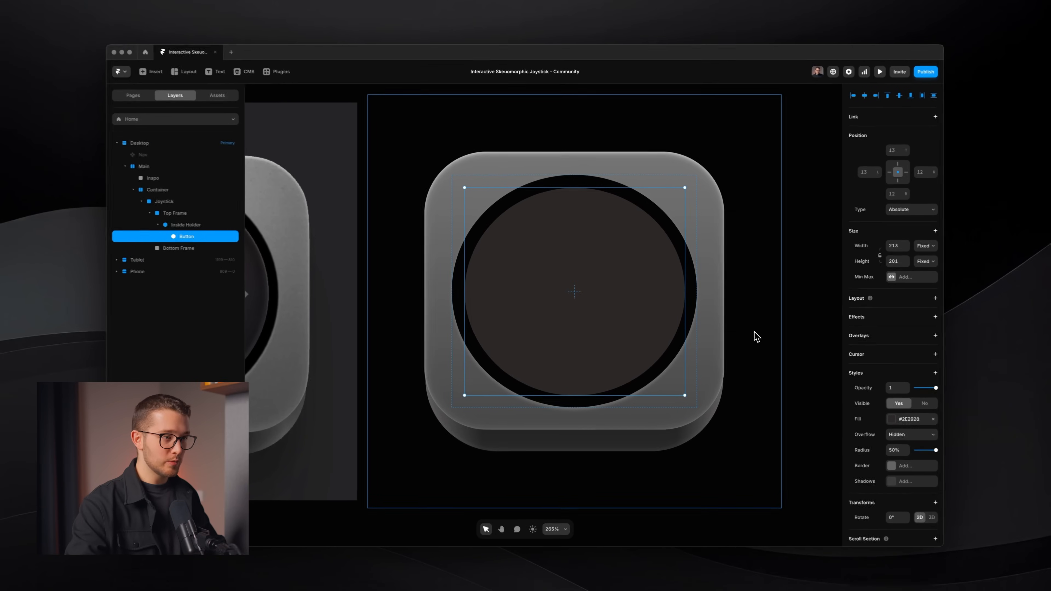
pyautogui.click(751, 343)
pyautogui.keyDown('super'); pyautogui.click(645, 332); pyautogui.keyUp('super')
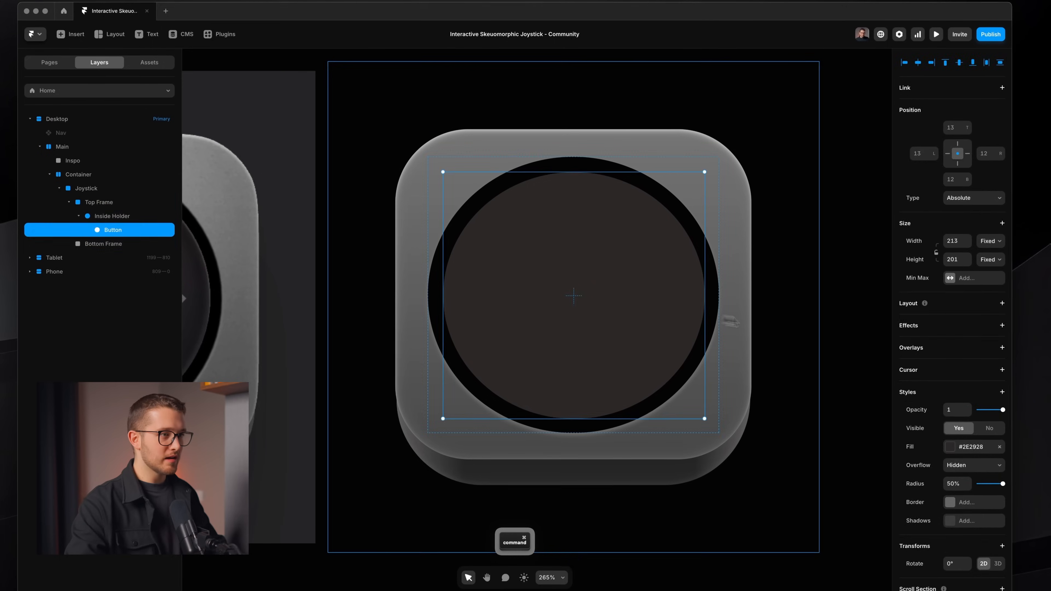
pyautogui.click(745, 325)
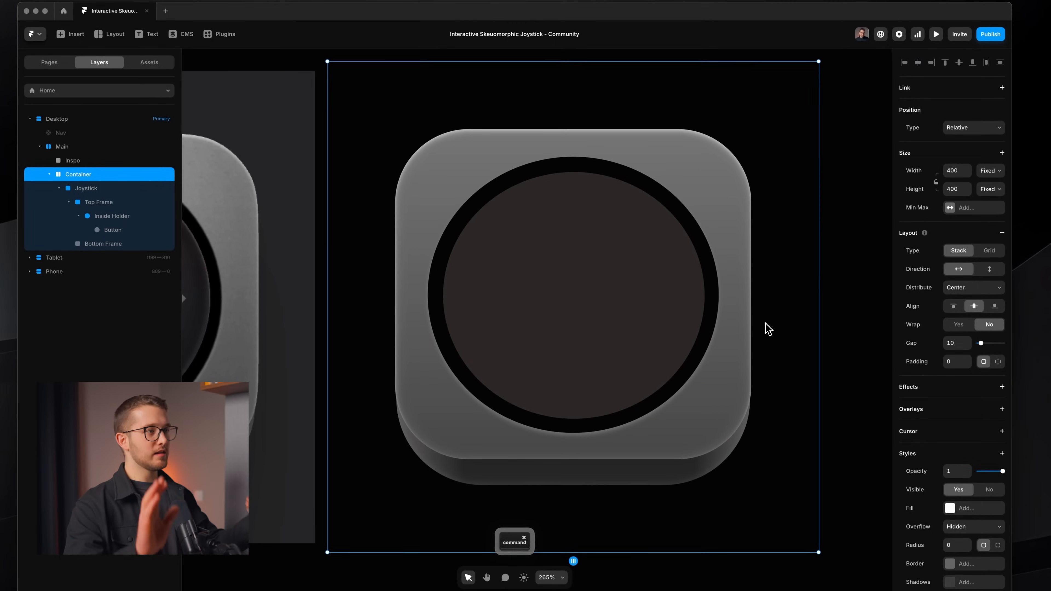
# Check Button's gaps to Inside Holder and center it horizontally and vertically within the holder.
pyautogui.scroll(-5, 528, 357)
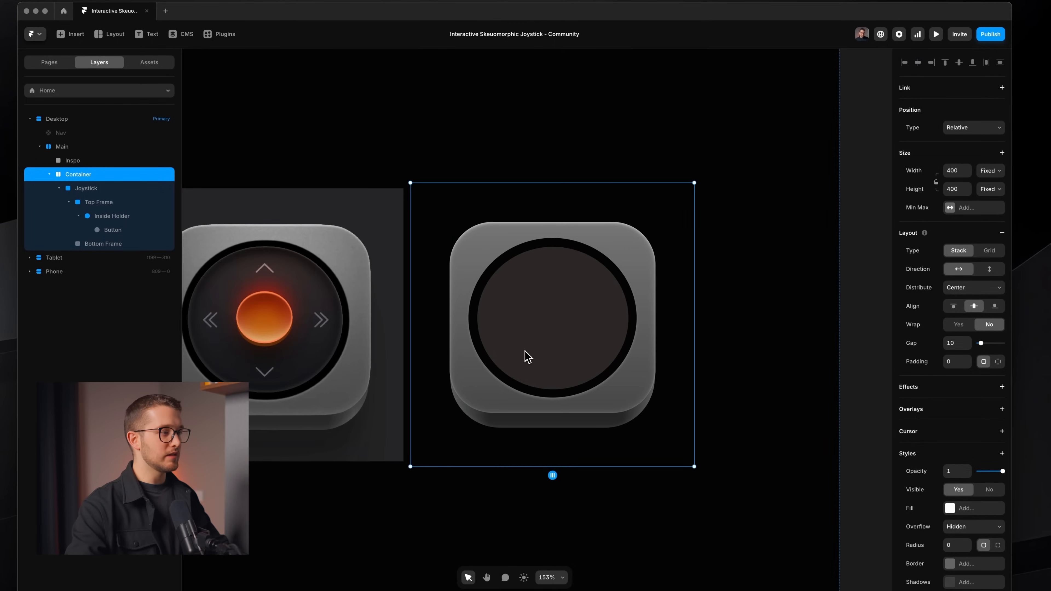
pyautogui.scroll(5, 529, 357)
pyautogui.keyDown('super'); pyautogui.click(645, 315); pyautogui.keyUp('super')
pyautogui.hotkey('shift', 'alt')
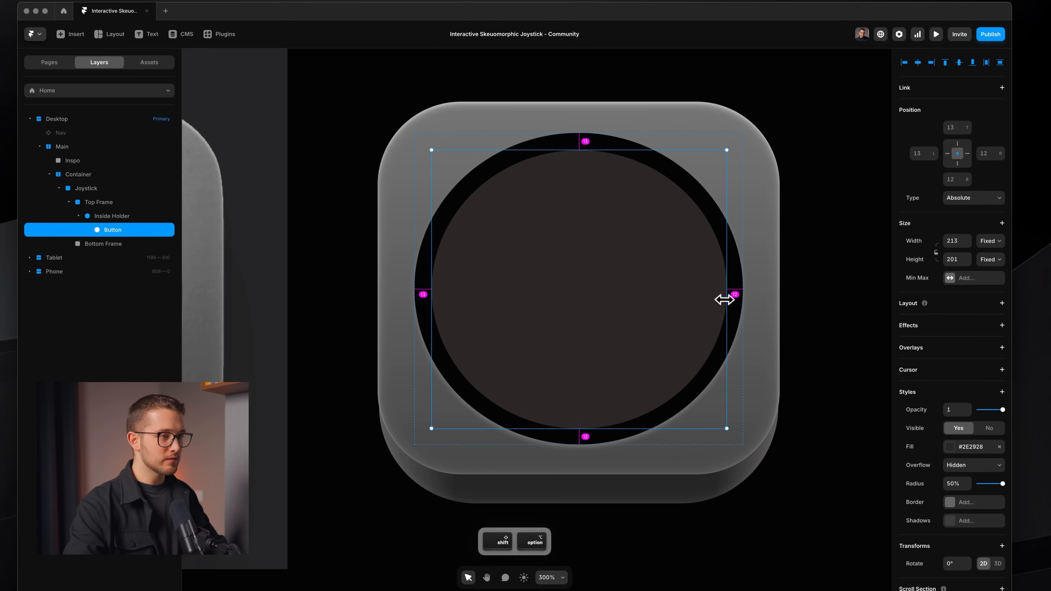
pyautogui.moveTo(727, 298); pyautogui.dragTo(727, 298)
pyautogui.click(738, 309)
pyautogui.click(640, 303)
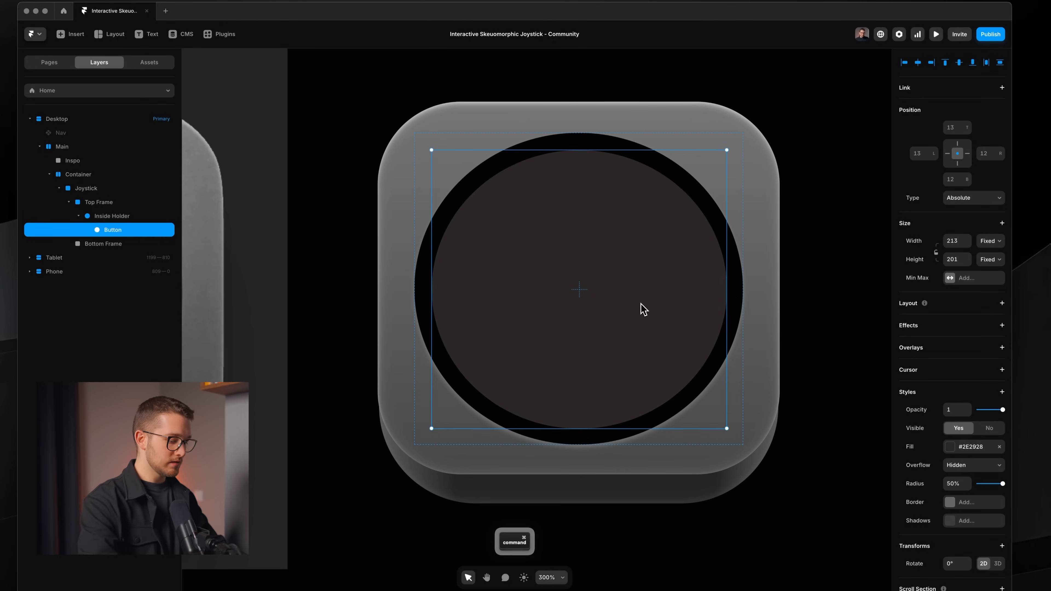
pyautogui.hotkey('alt', 'h')
pyautogui.hotkey('alt', 'v')
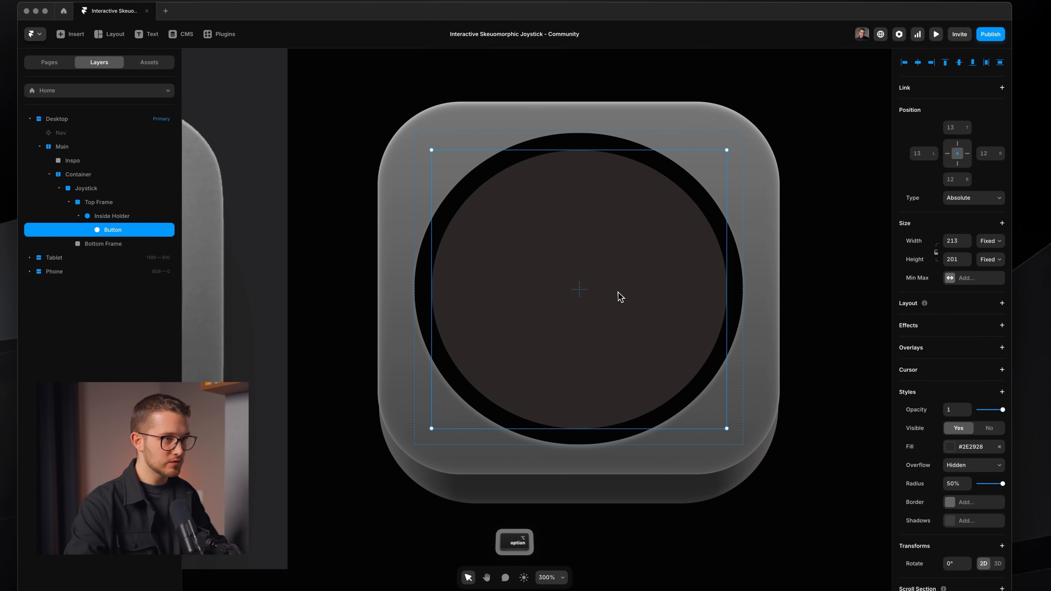
# Compare the joystick's ring gap with the reference and measure Button's distance to each side of Inside Holder.
pyautogui.click(732, 201)
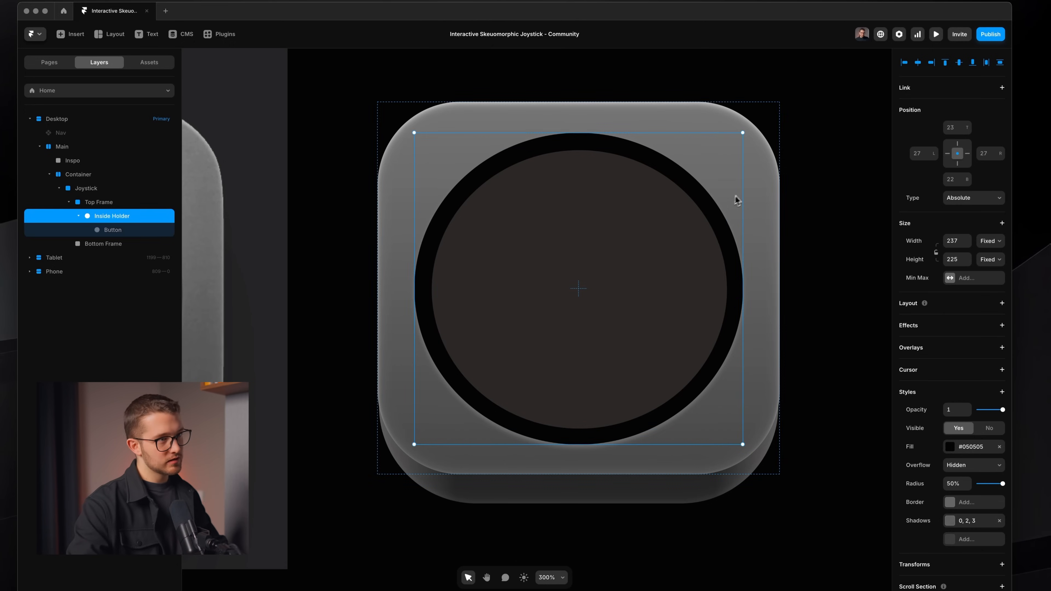
pyautogui.scroll(-6, 742, 202)
pyautogui.click(744, 203)
pyautogui.hscroll(1, 800, 220)
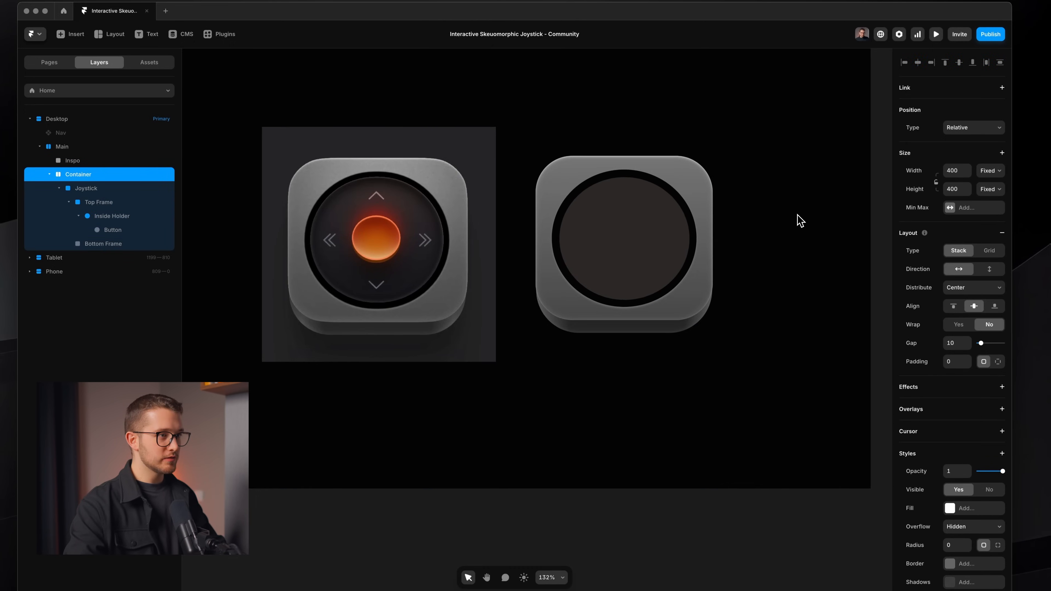
pyautogui.scroll(4, 801, 221)
pyautogui.scroll(-4, 597, 220)
pyautogui.scroll(4, 600, 213)
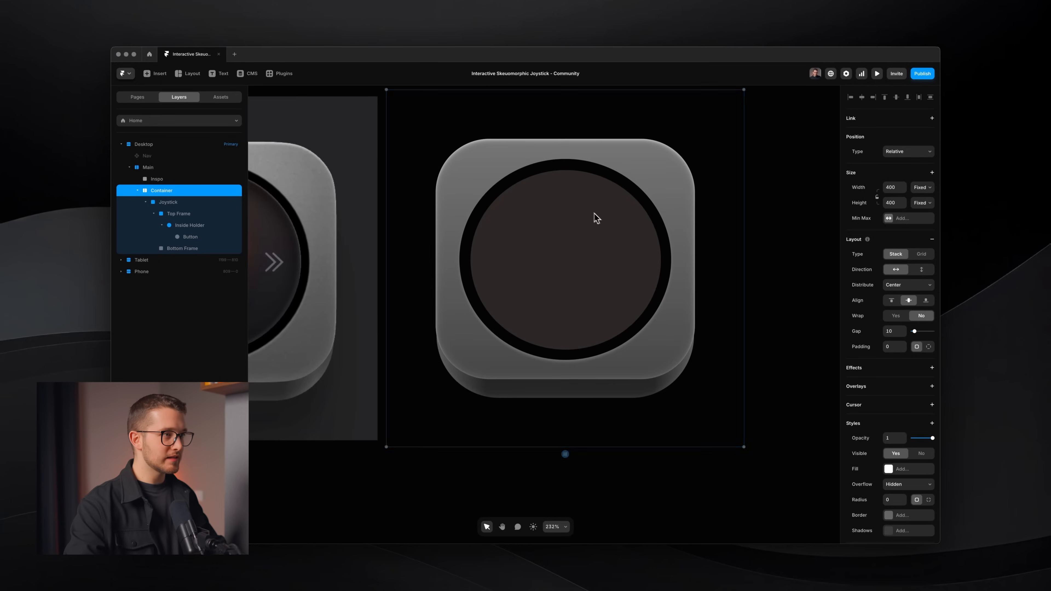
pyautogui.keyDown('super'); pyautogui.click(573, 256); pyautogui.keyUp('super')
pyautogui.scroll(2, 573, 256)
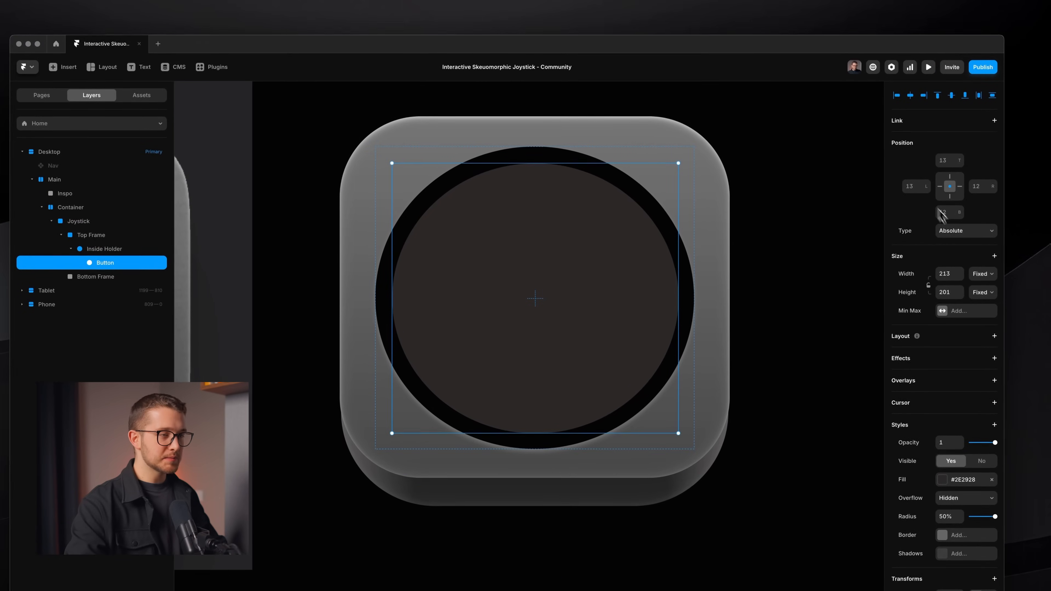
pyautogui.click(737, 266)
pyautogui.keyDown('super'); pyautogui.click(557, 197); pyautogui.keyUp('super')
pyautogui.press('alt')
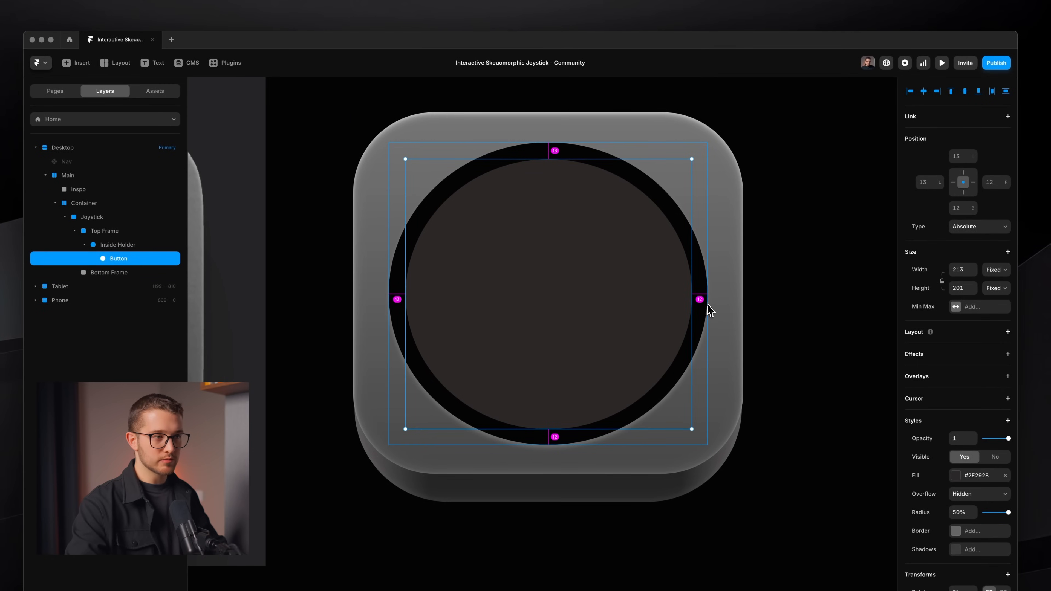
# Enlarge Button around its center to 217 × 205 within Inside Holder.
pyautogui.press('alt')
pyautogui.press('alt')
pyautogui.moveTo(405, 200); pyautogui.dragTo(404, 200)
pyautogui.press('alt')
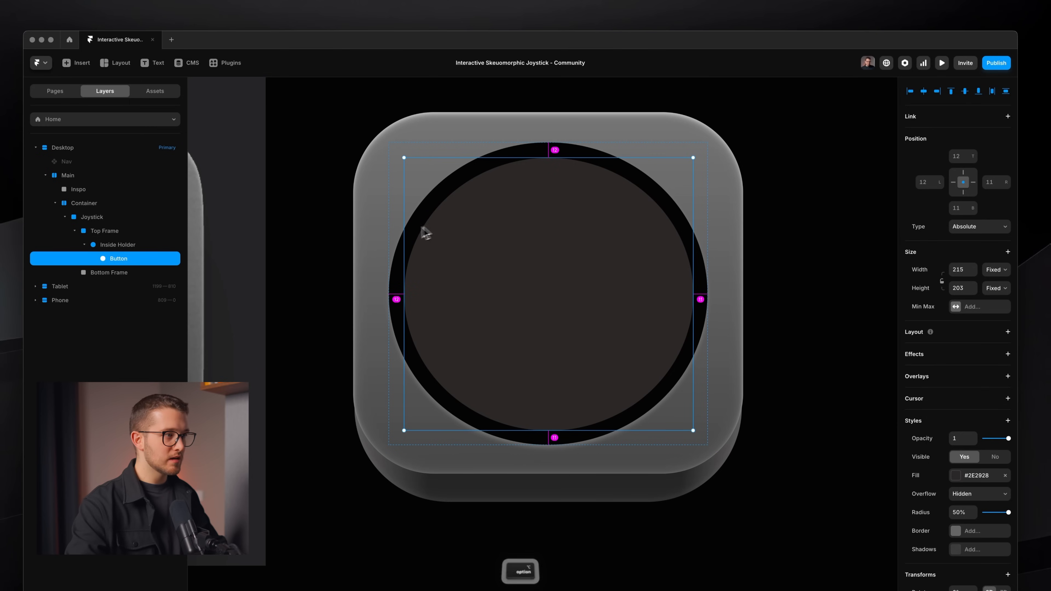
pyautogui.hotkey('shift', 'alt')
pyautogui.moveTo(405, 237); pyautogui.dragTo(404, 235)
pyautogui.press('alt')
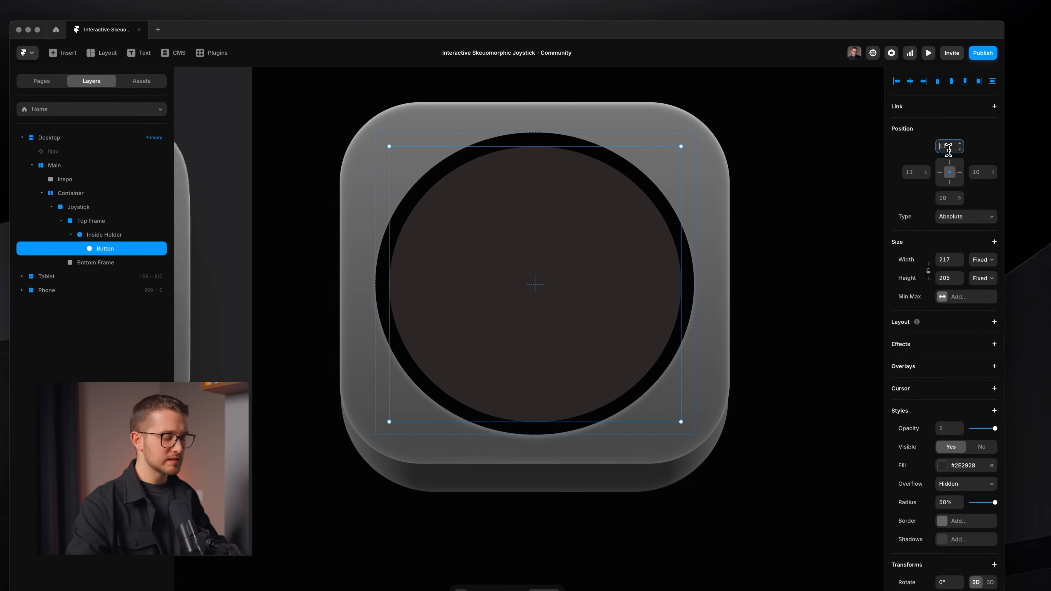
# Set Button's inset from Inside Holder to 12 on all four sides.
pyautogui.click(927, 173)
pyautogui.write('12')
pyautogui.click(944, 195)
pyautogui.write('12')
pyautogui.click(981, 168)
pyautogui.write('12')
pyautogui.press('Return')
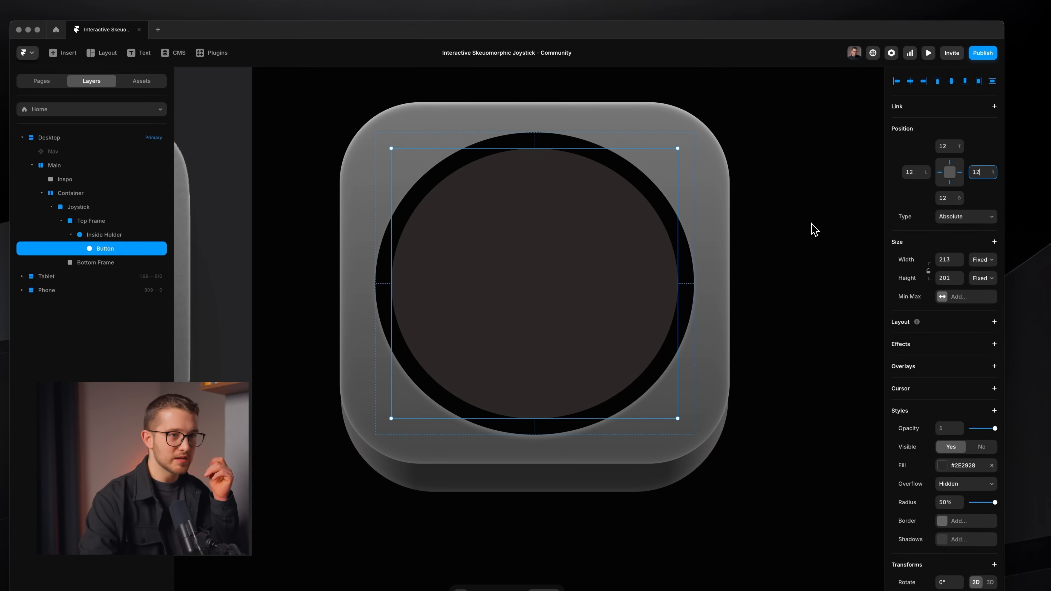
# Check Button's spacing inside Inside Holder and compare the joystick's proportions with the reference image.
pyautogui.click(703, 311)
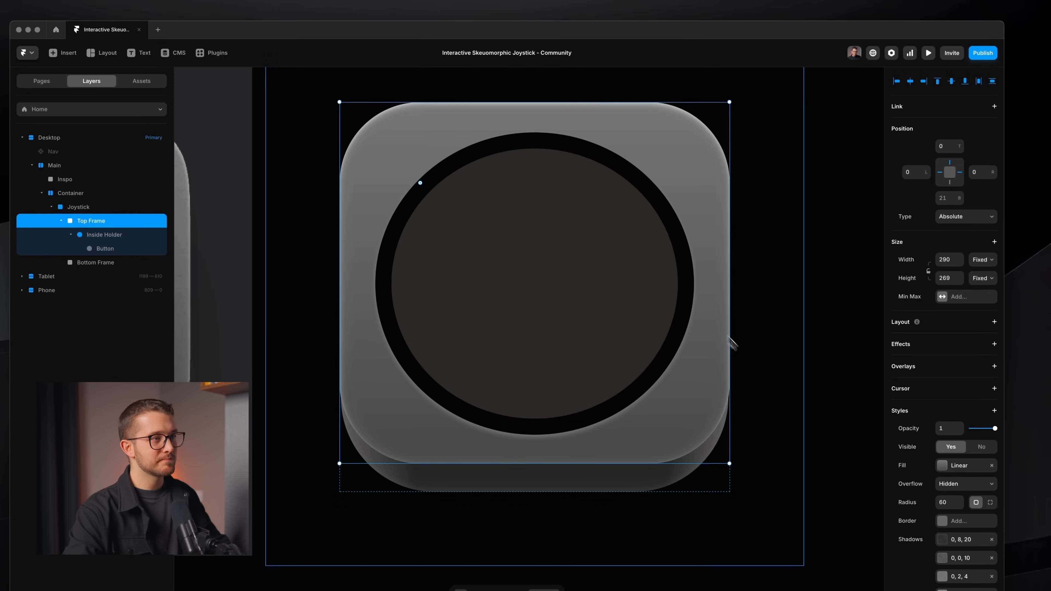
pyautogui.click(740, 356)
pyautogui.scroll(-5, 741, 357)
pyautogui.scroll(5, 741, 357)
pyautogui.click(659, 336)
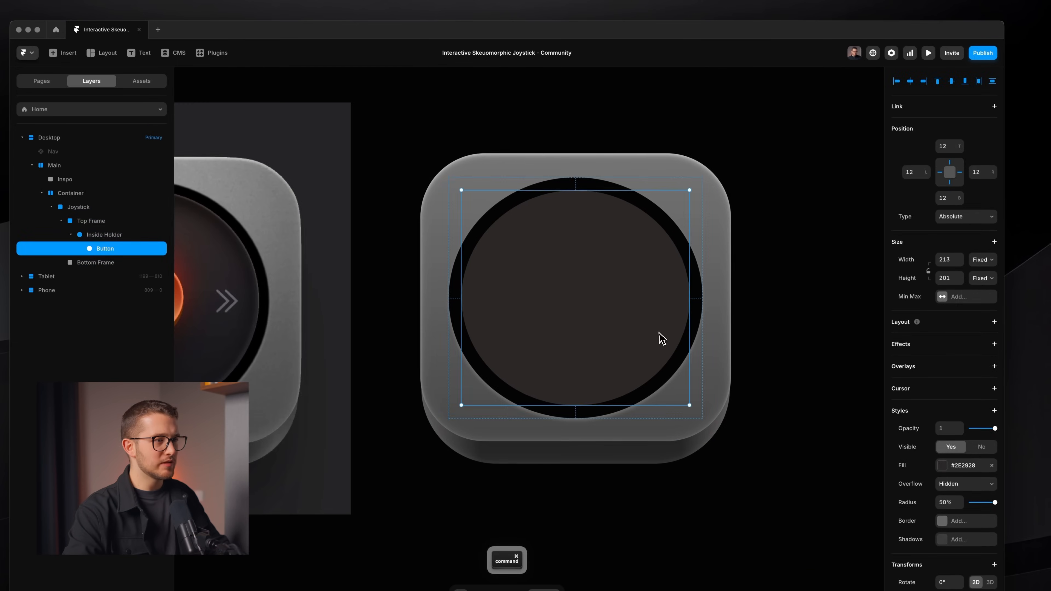
pyautogui.moveTo(392, 350); pyautogui.dragTo(624, 342)
pyautogui.hscroll(5, 455, 290)
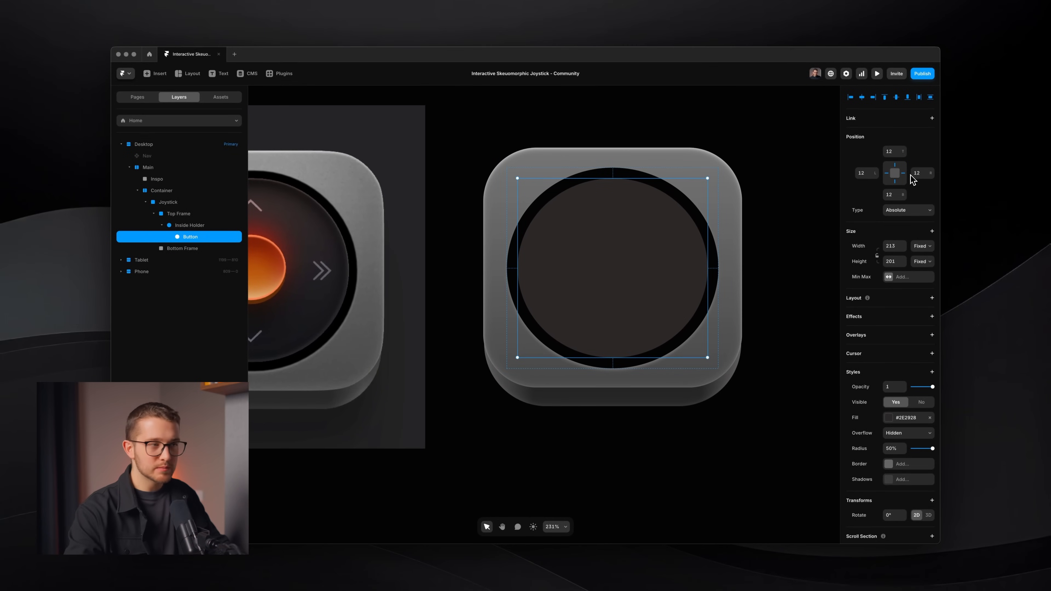
pyautogui.press('alt')
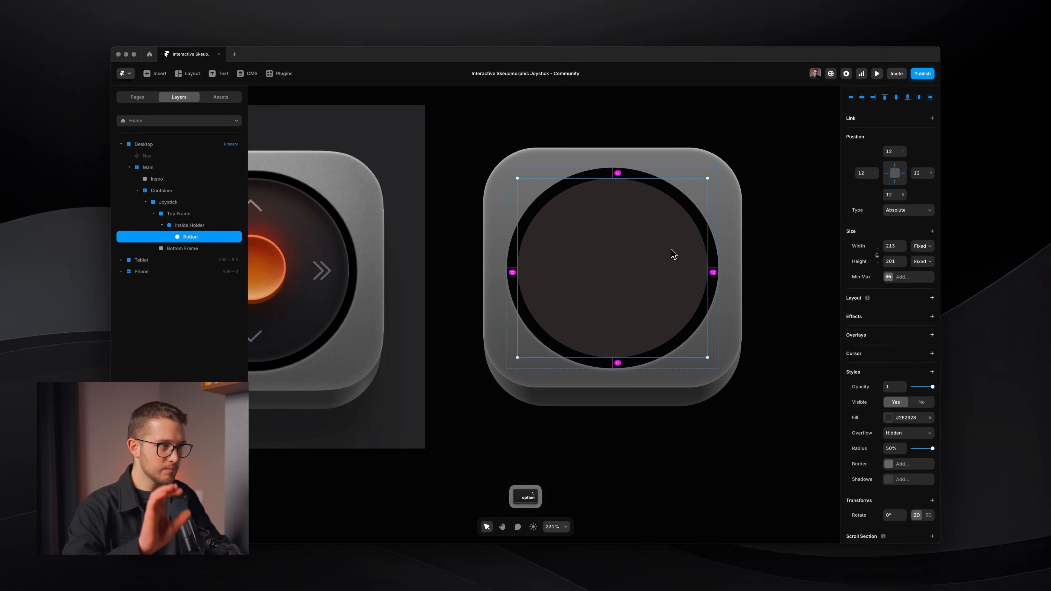
pyautogui.click(648, 450)
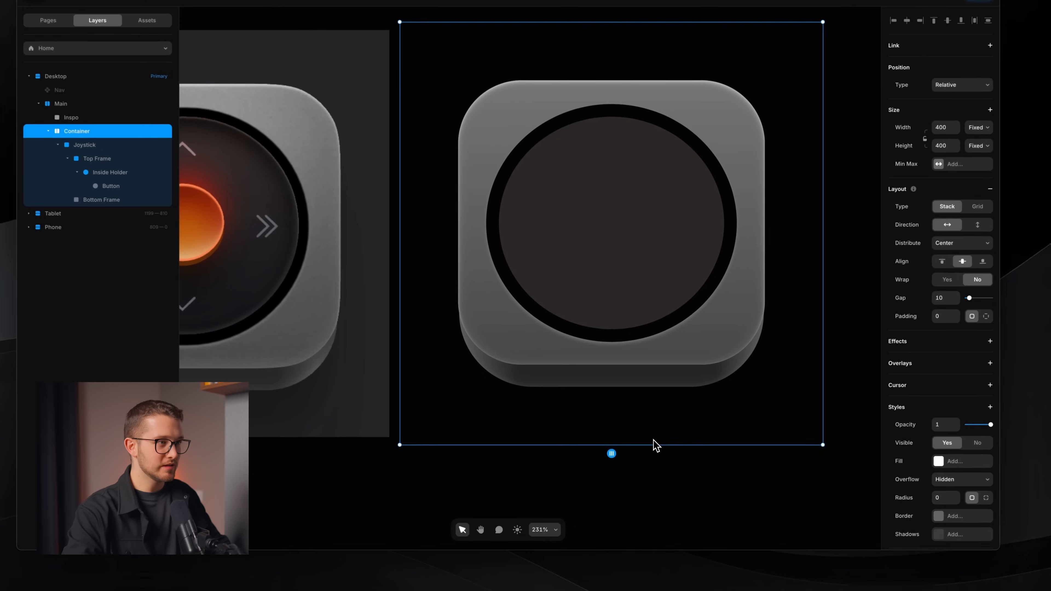
pyautogui.hscroll(1, 647, 450)
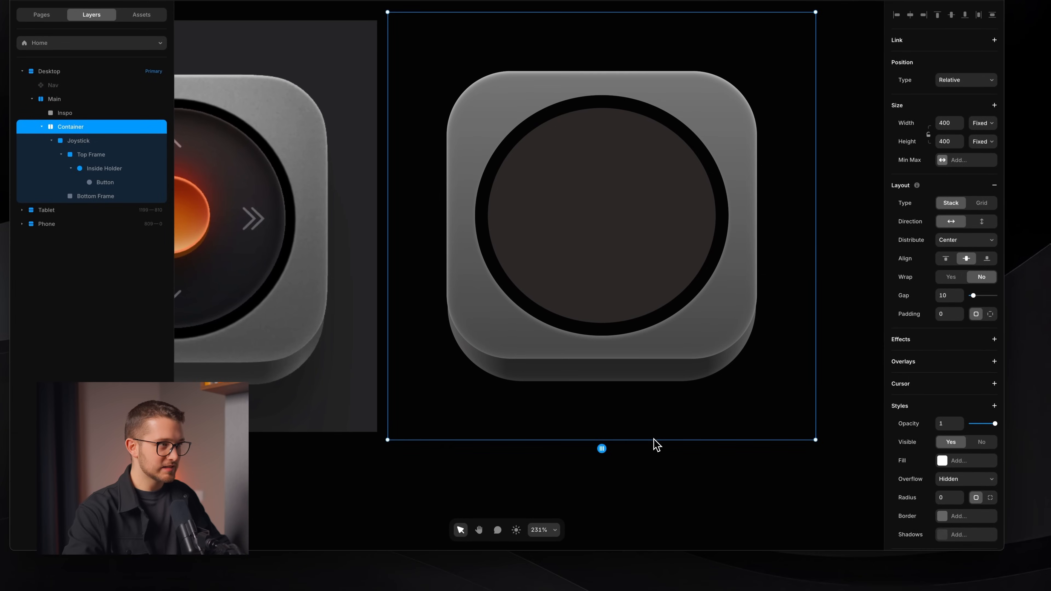
pyautogui.scroll(-3, 656, 444)
# Sample the dark upper area of the reference joystick's inner disc as Button's fill color, #352A28.
pyautogui.keyDown('super'); pyautogui.click(626, 323); pyautogui.keyUp('super')
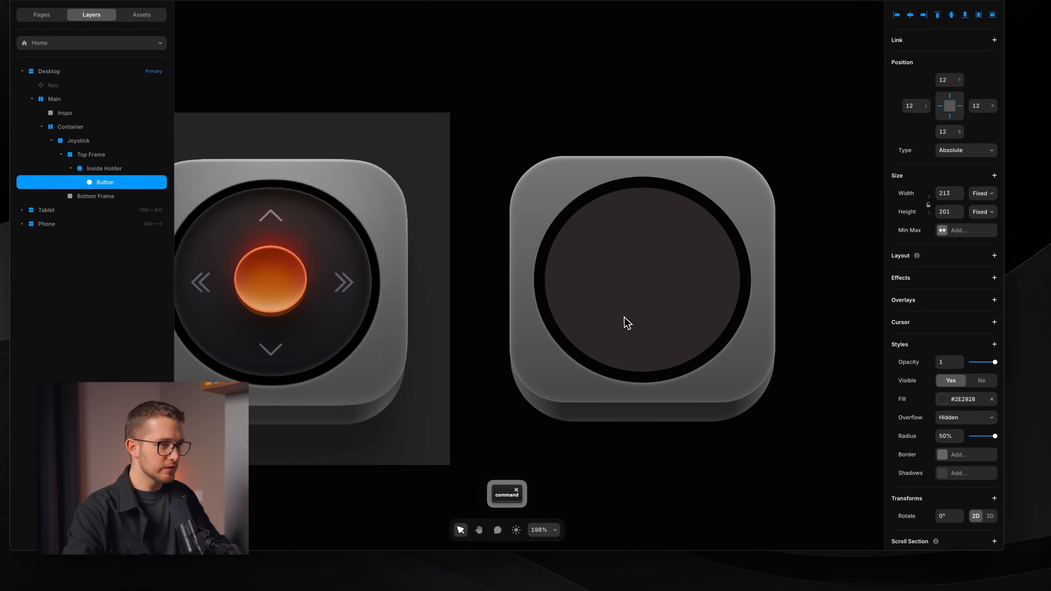
pyautogui.click(964, 398)
pyautogui.scroll(2, 653, 373)
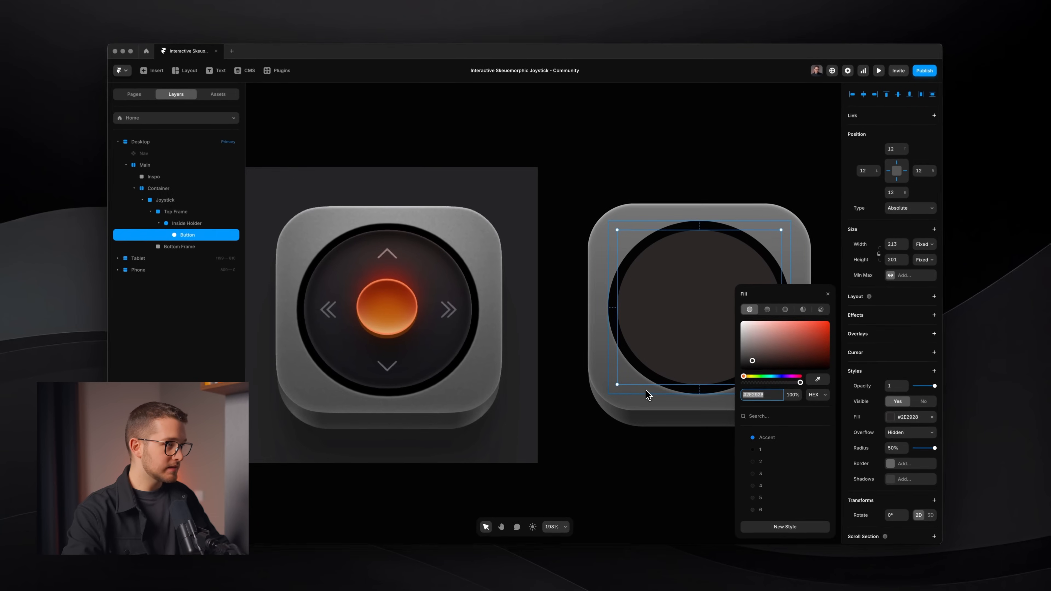
pyautogui.scroll(4, 366, 267)
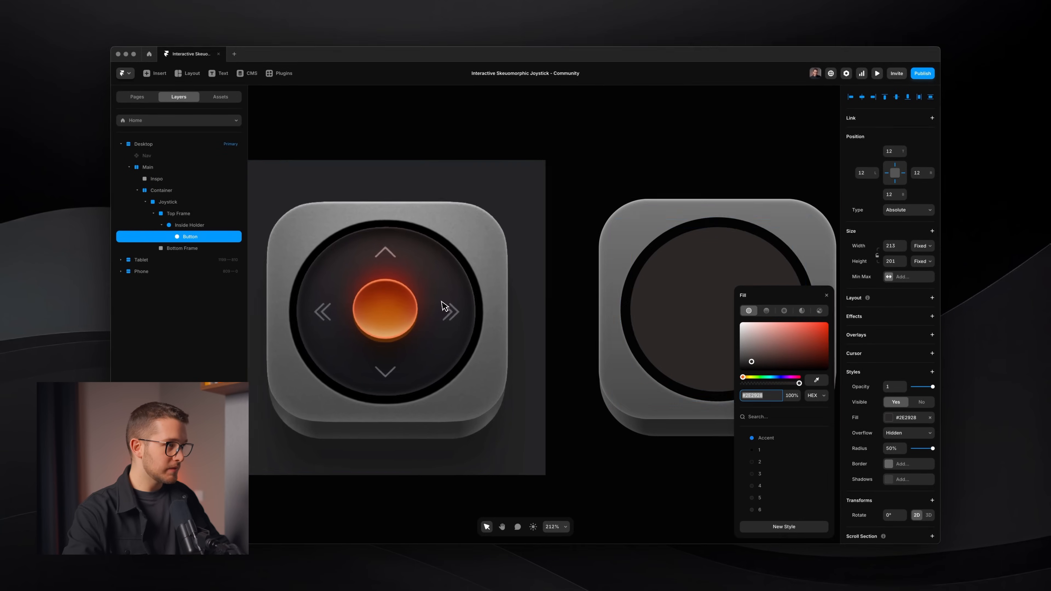
pyautogui.scroll(-3, 463, 270)
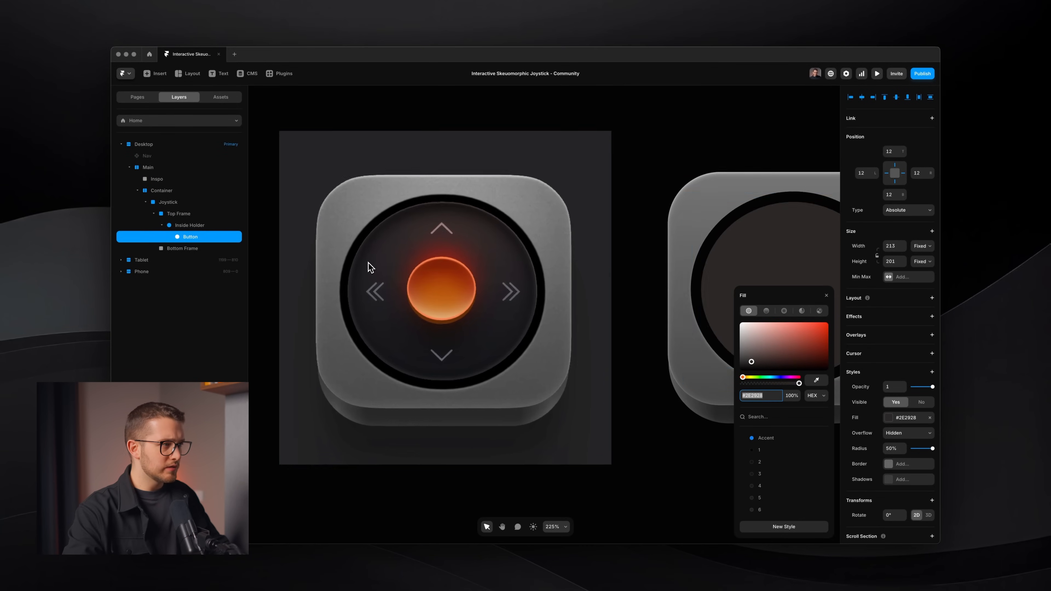
pyautogui.scroll(3, 368, 263)
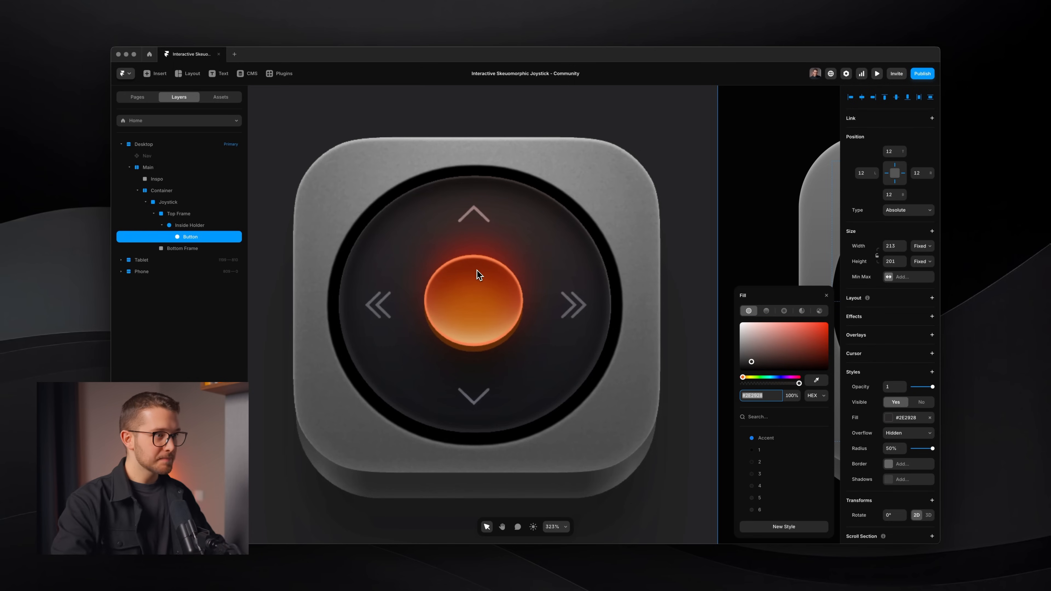
pyautogui.hscroll(2, 502, 308)
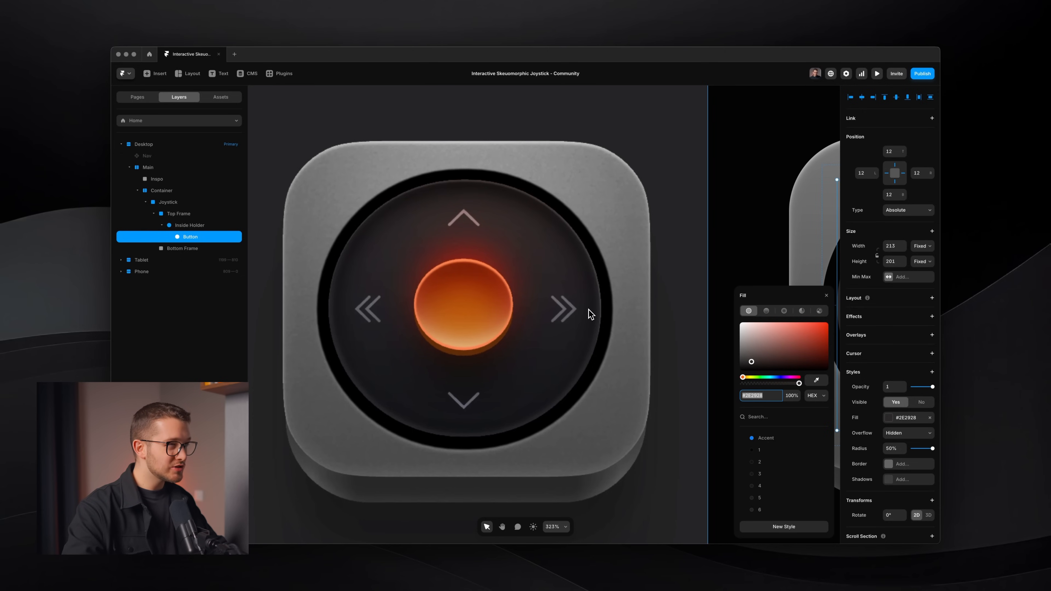
pyautogui.click(815, 382)
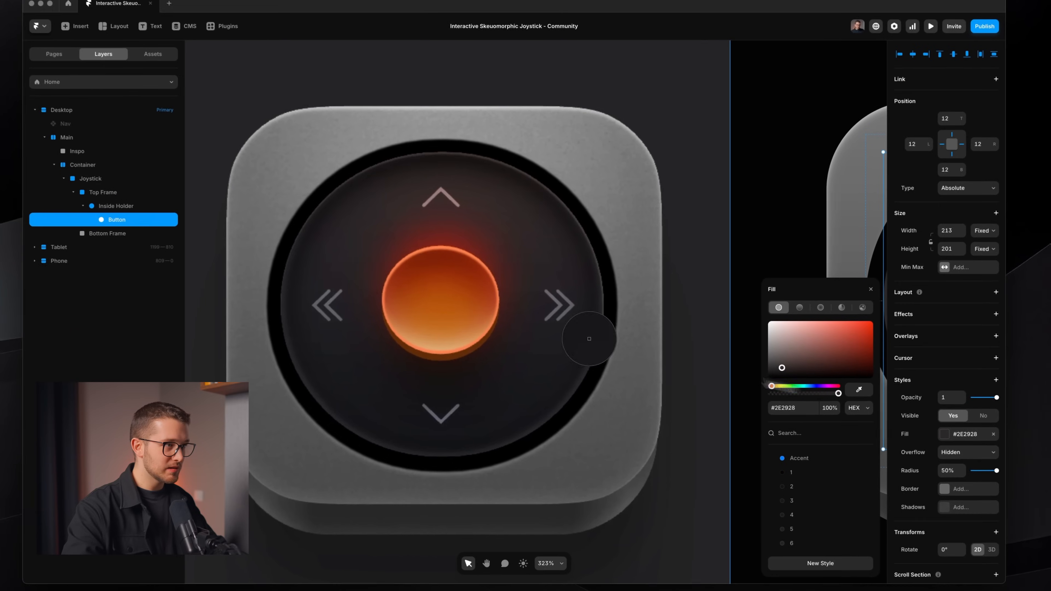
pyautogui.press('Escape')
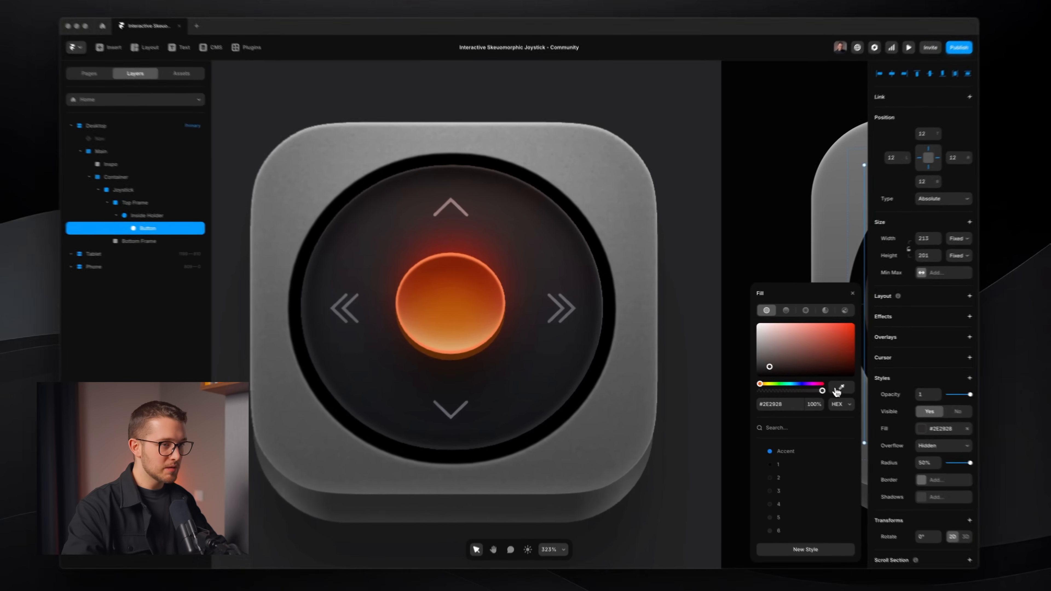
pyautogui.click(815, 380)
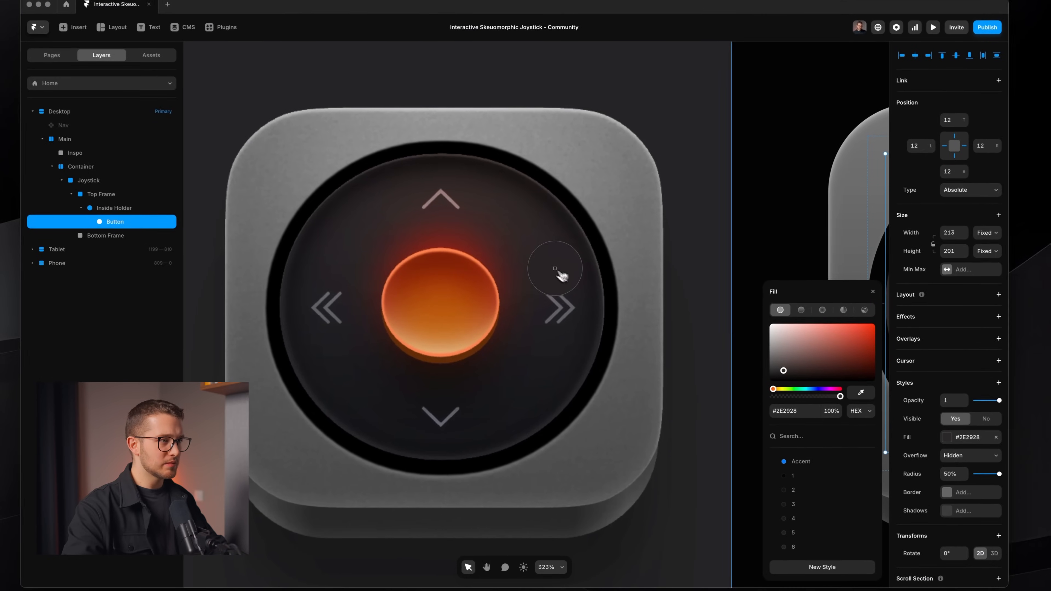
pyautogui.click(482, 205)
pyautogui.hscroll(3, 530, 295)
pyautogui.scroll(-5, 575, 293)
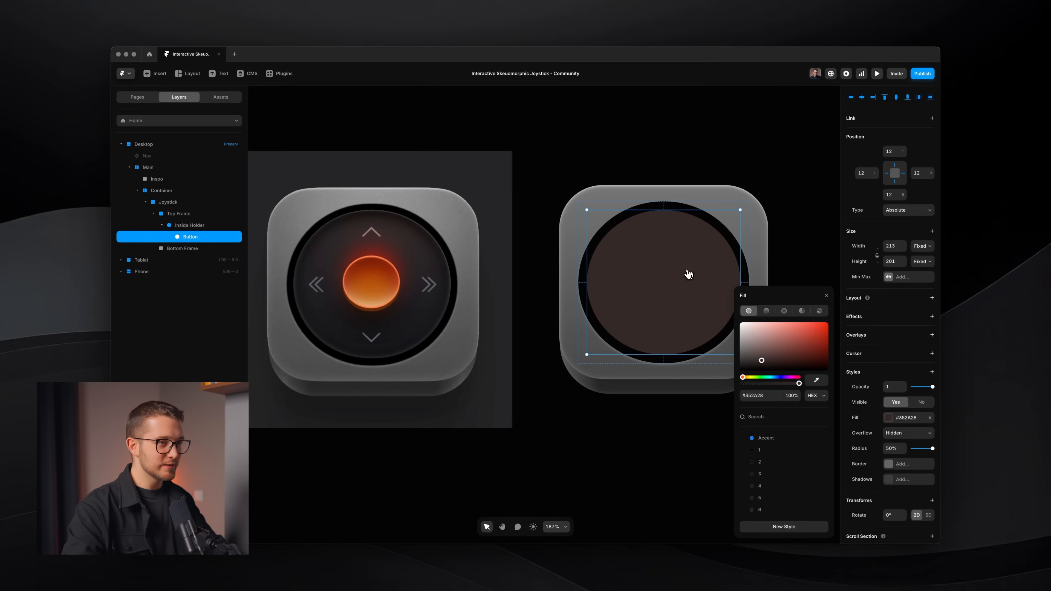
# Resample Button's fill from a darker area of the reference disc, giving #2C2628.
pyautogui.click(816, 380)
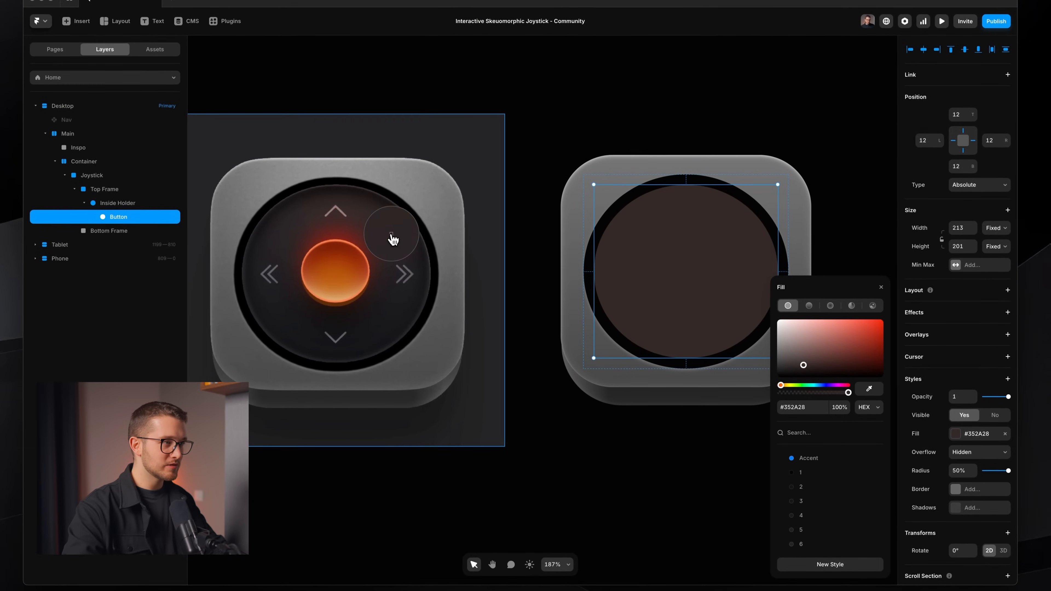
pyautogui.click(395, 240)
pyautogui.click(541, 368)
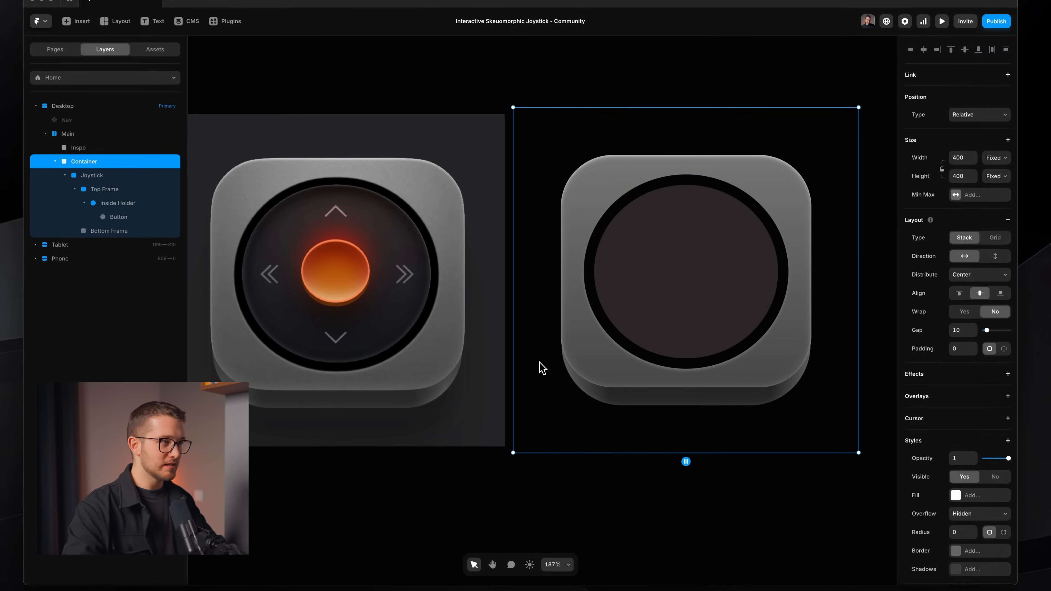
# Change Button's fill to the neutral dark gray #2B2B2B.
pyautogui.click(711, 265)
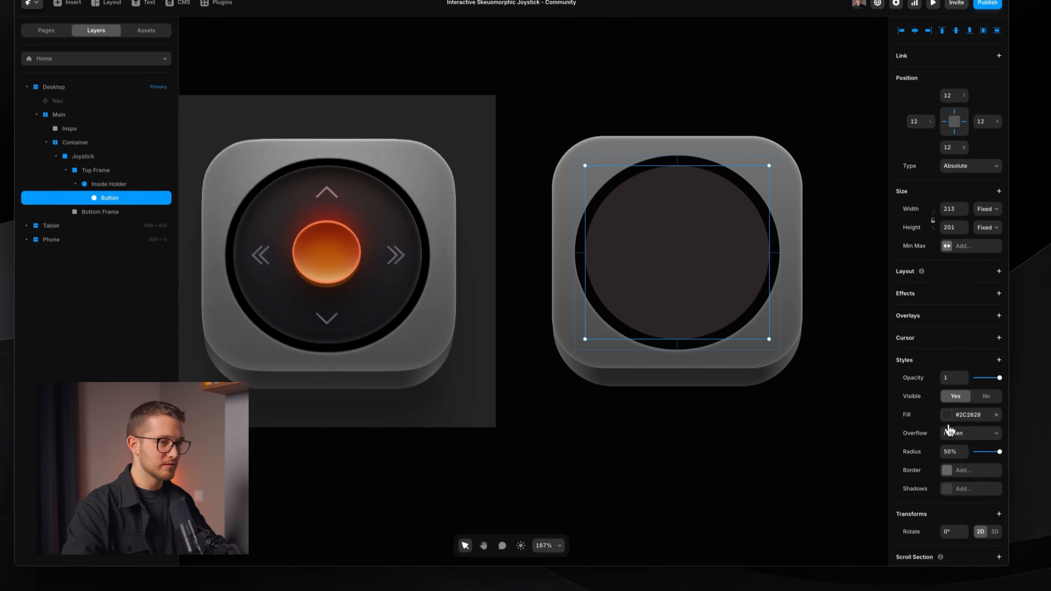
pyautogui.click(947, 414)
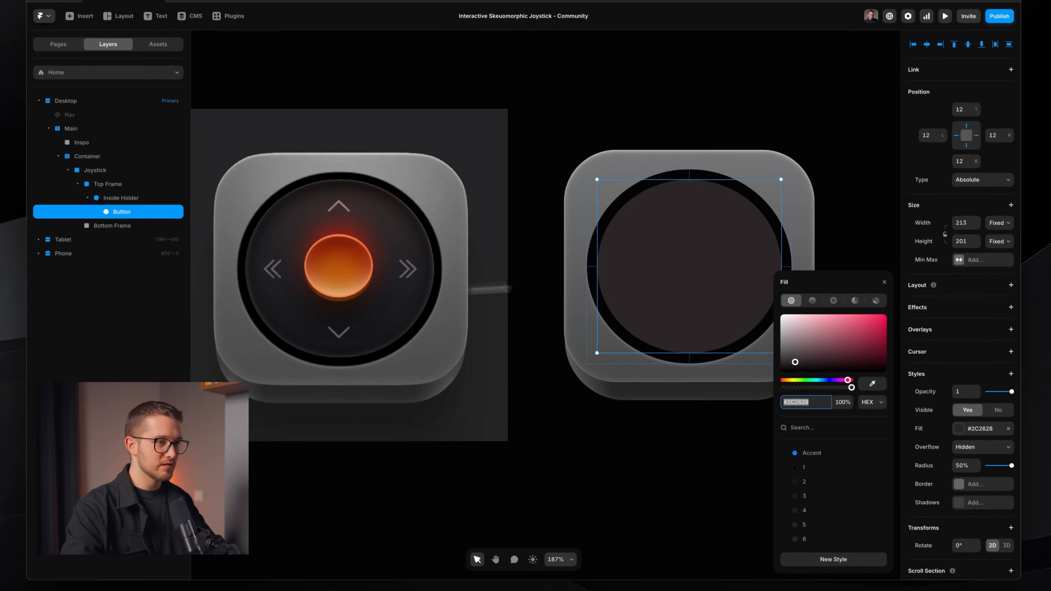
pyautogui.scroll(5, 641, 335)
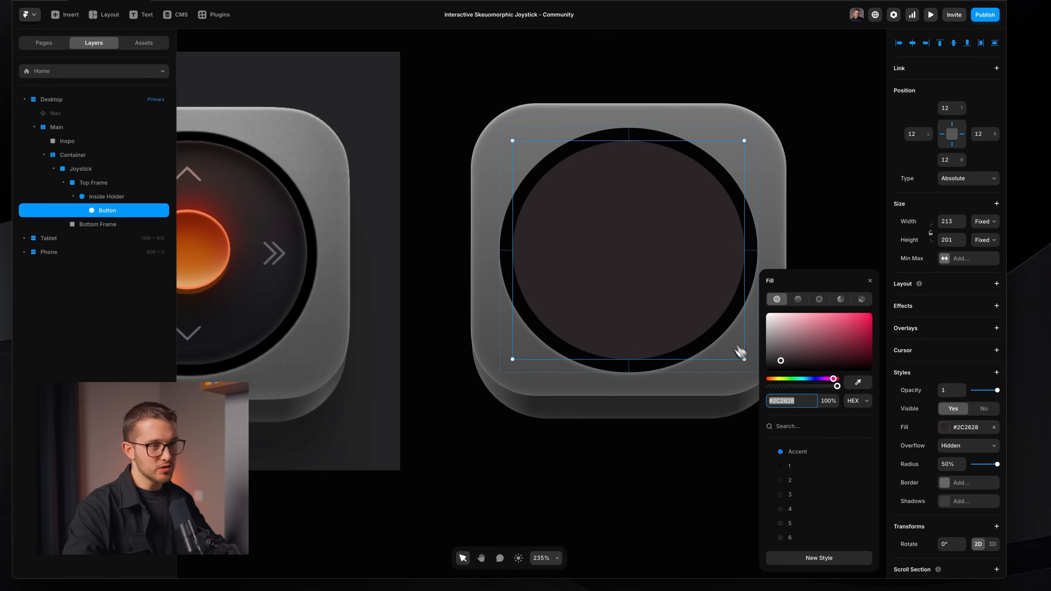
pyautogui.moveTo(779, 365); pyautogui.dragTo(779, 363)
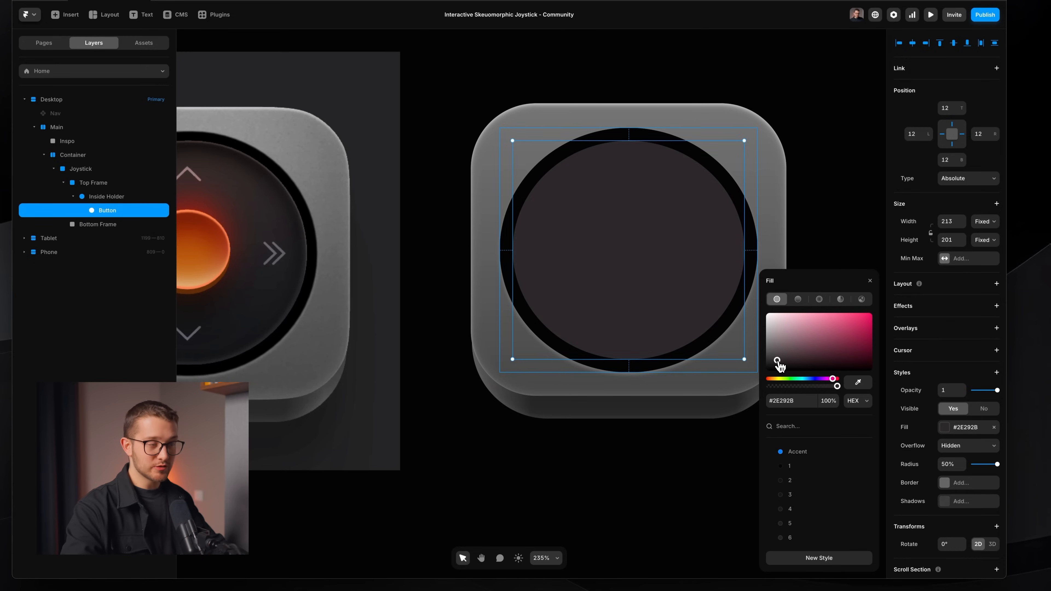
pyautogui.moveTo(778, 364); pyautogui.dragTo(775, 361)
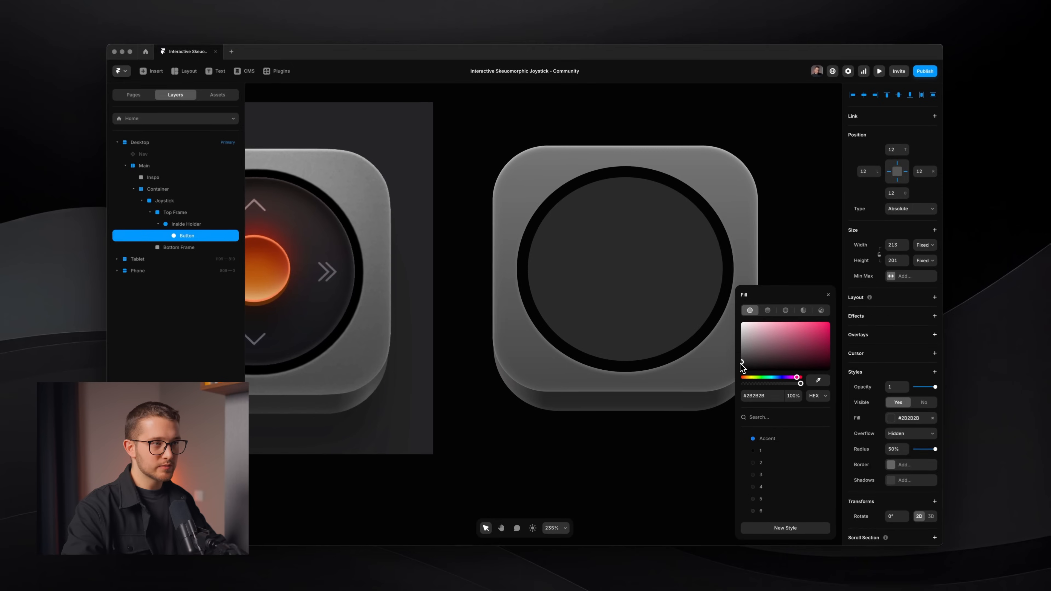
# Warm Button's dark gray fill slightly to #302D2E.
pyautogui.moveTo(741, 366)
pyautogui.mouseDown()
pyautogui.moveTo(792, 367)
pyautogui.moveTo(749, 362)
pyautogui.mouseUp()
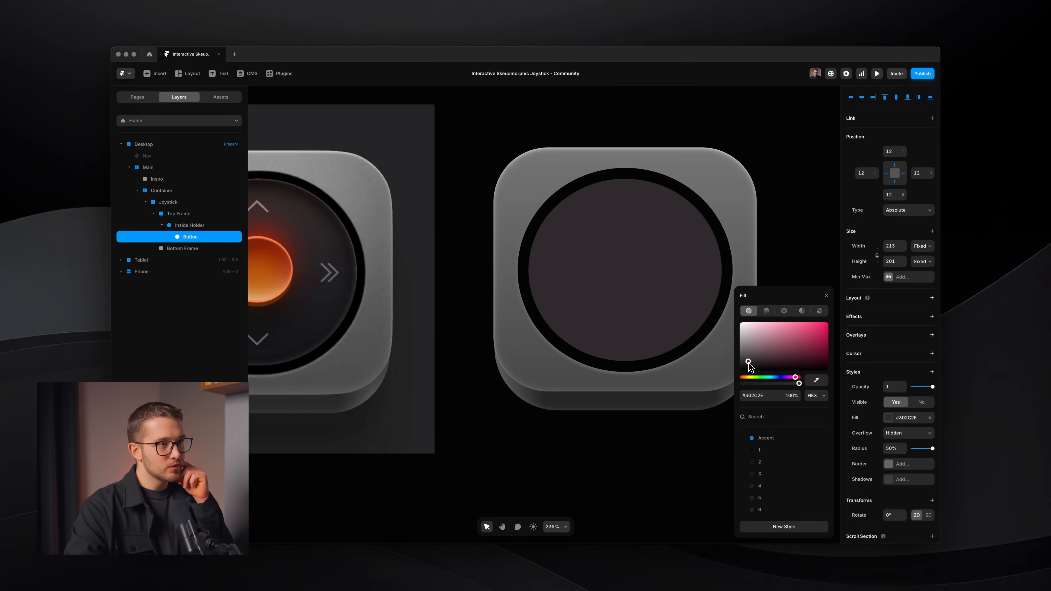
pyautogui.moveTo(748, 364); pyautogui.dragTo(746, 363)
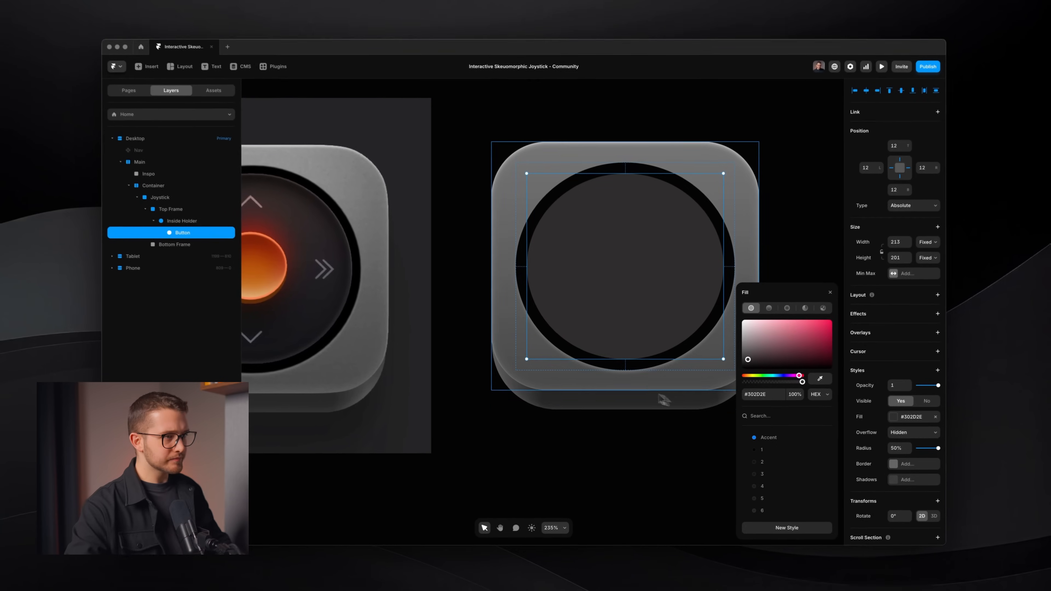
pyautogui.scroll(-3, 632, 387)
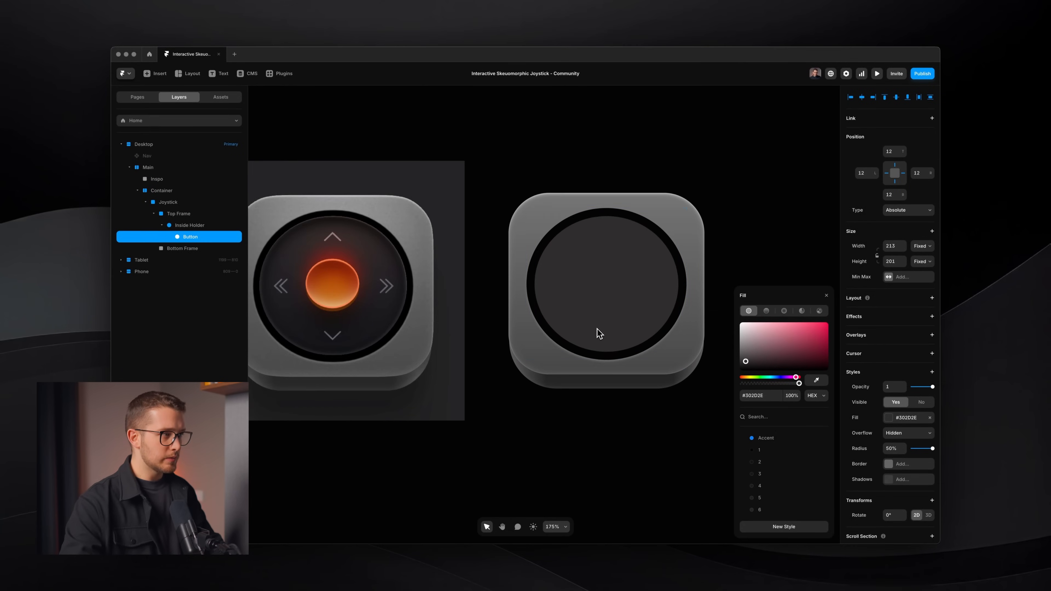
# Examine the edge highlights and shading around the reference joystick's inner disc.
pyautogui.scroll(5, 348, 278)
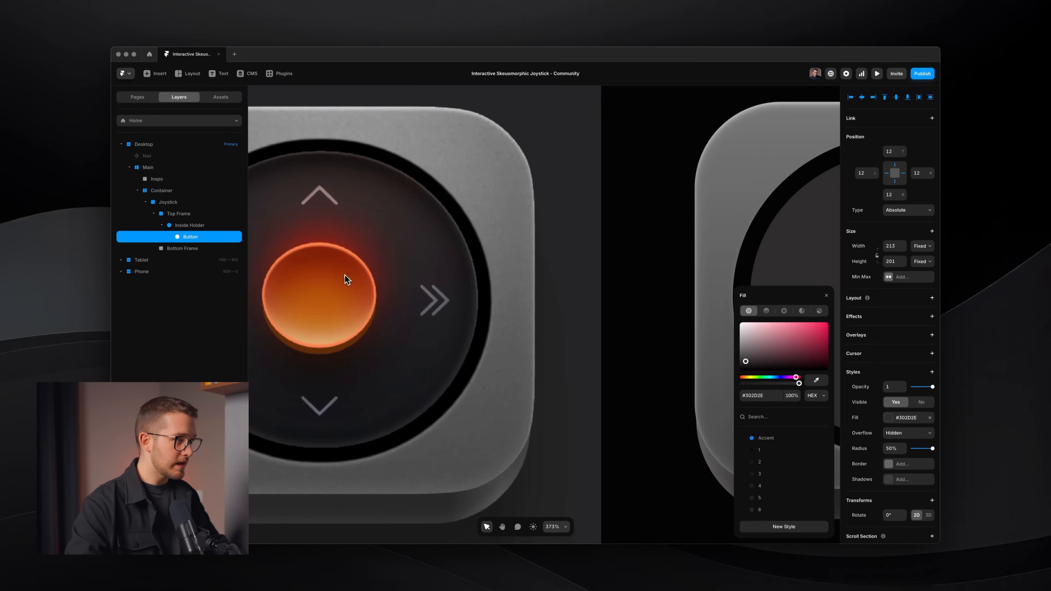
pyautogui.hscroll(-1, 372, 165)
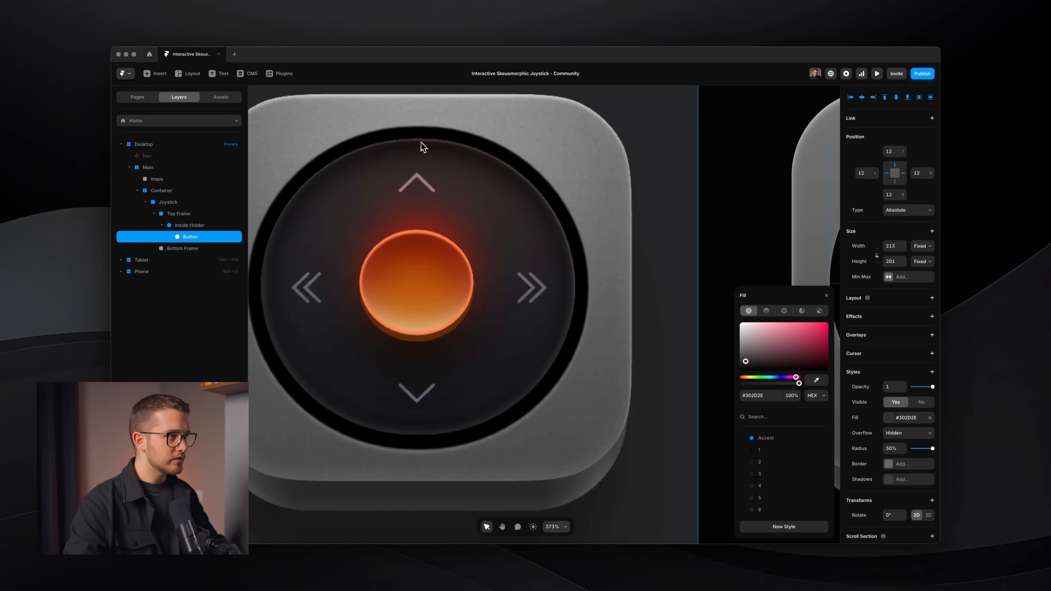
pyautogui.hscroll(-4, 398, 145)
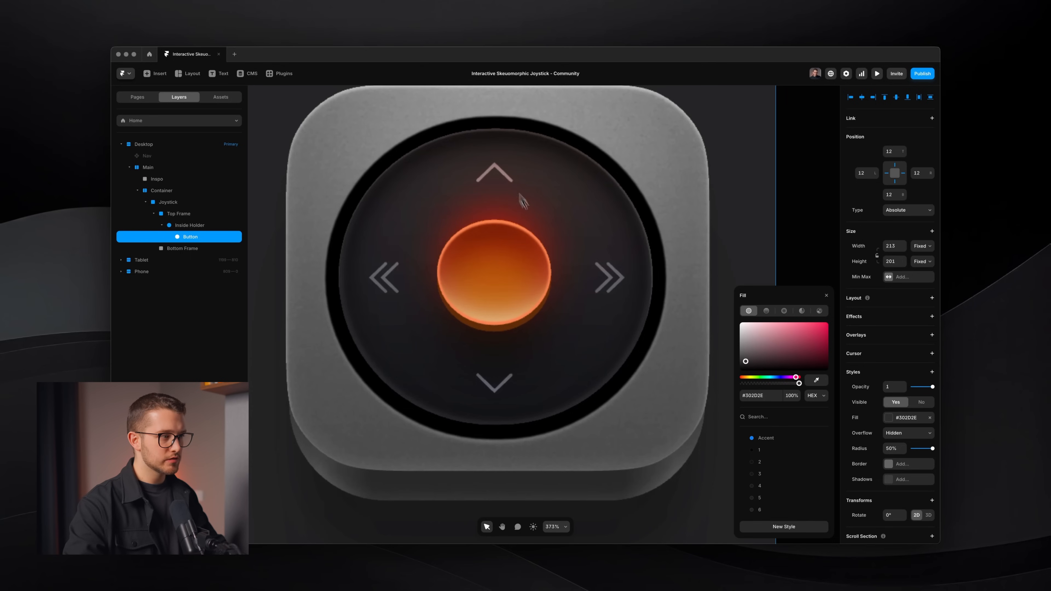
pyautogui.hscroll(2, 530, 218)
pyautogui.scroll(-3, 526, 268)
pyautogui.hscroll(9, 526, 269)
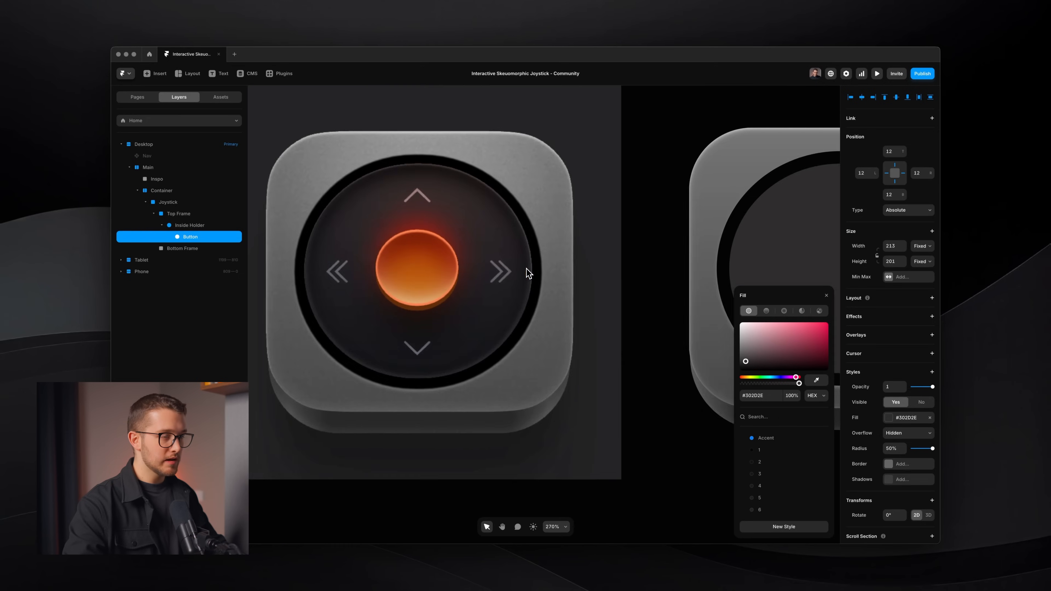
pyautogui.scroll(1, 526, 269)
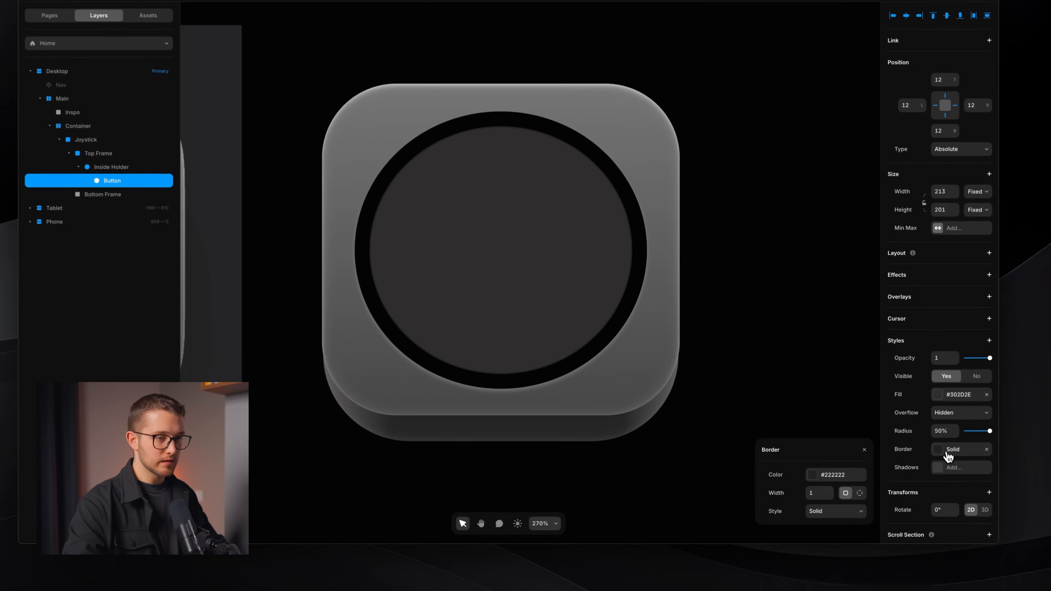
# Add a box shadow to Button and make its color white, #FFFFFF, at 25% opacity.
pyautogui.click(910, 477)
pyautogui.scroll(3, 527, 322)
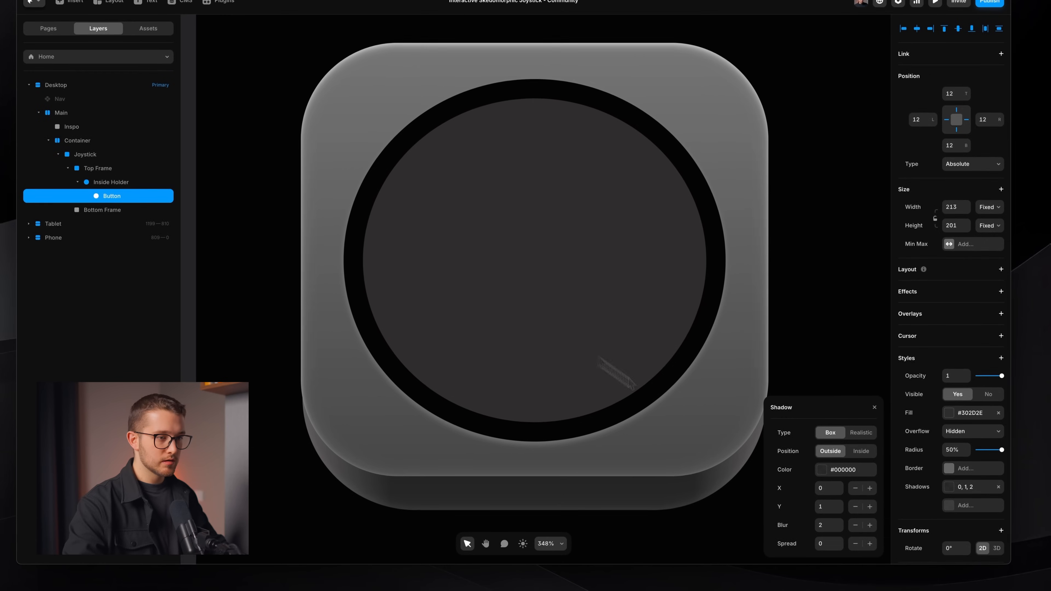
pyautogui.click(820, 464)
pyautogui.click(782, 325)
pyautogui.moveTo(785, 332); pyautogui.dragTo(732, 249)
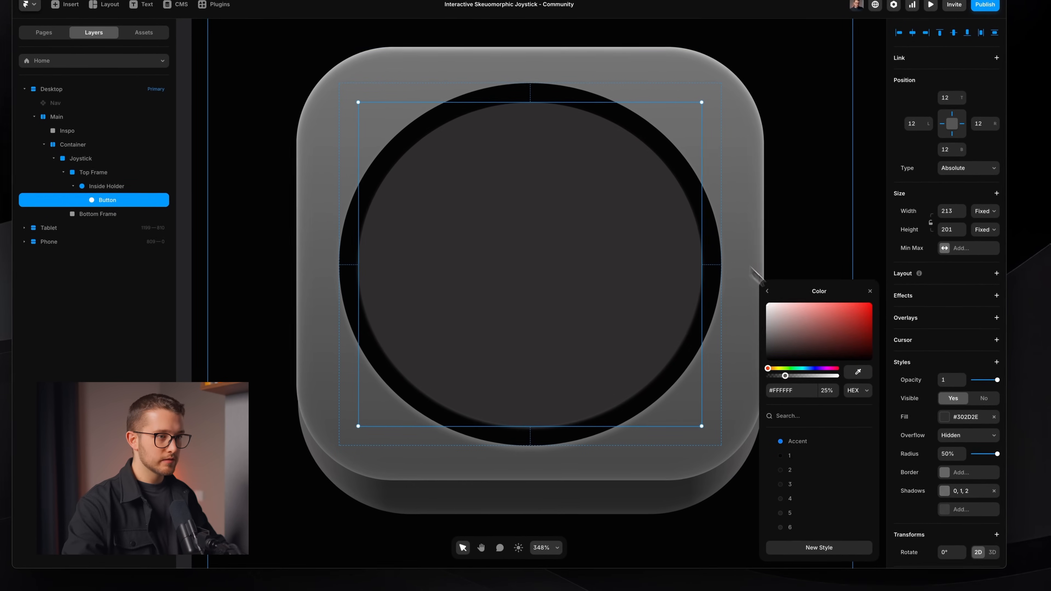
pyautogui.click(771, 288)
# Place Button's white shadow inside the shape and set its Y offset to 1.
pyautogui.click(834, 502)
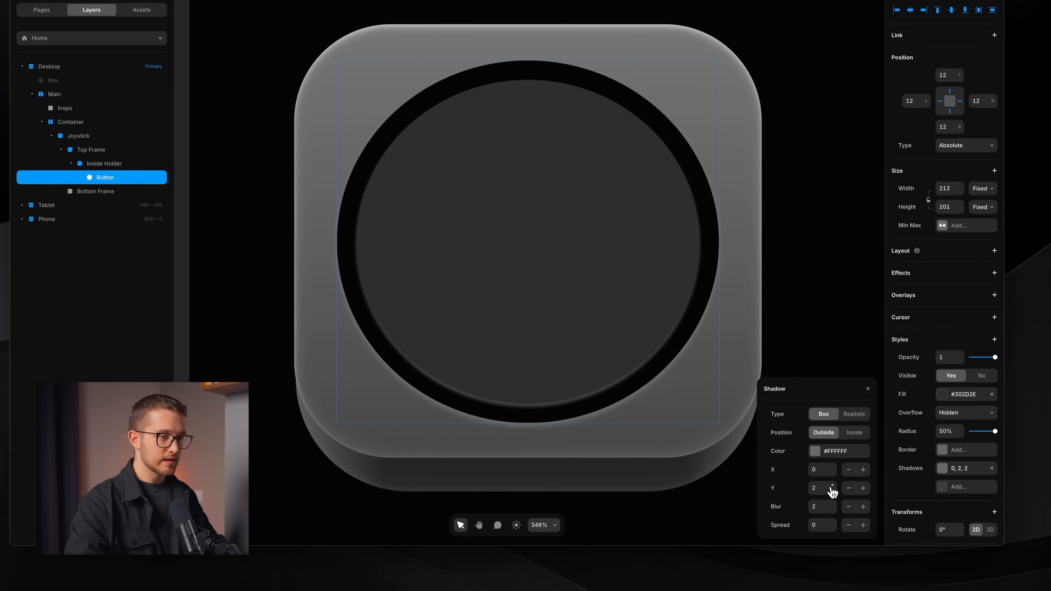
pyautogui.click(858, 452)
pyautogui.click(819, 510)
pyautogui.hotkey('shift', 'Down')
pyautogui.hotkey('shift', 'Up')
pyautogui.press('Down')
pyautogui.press('Down')
pyautogui.press('Up')
pyautogui.press('Up')
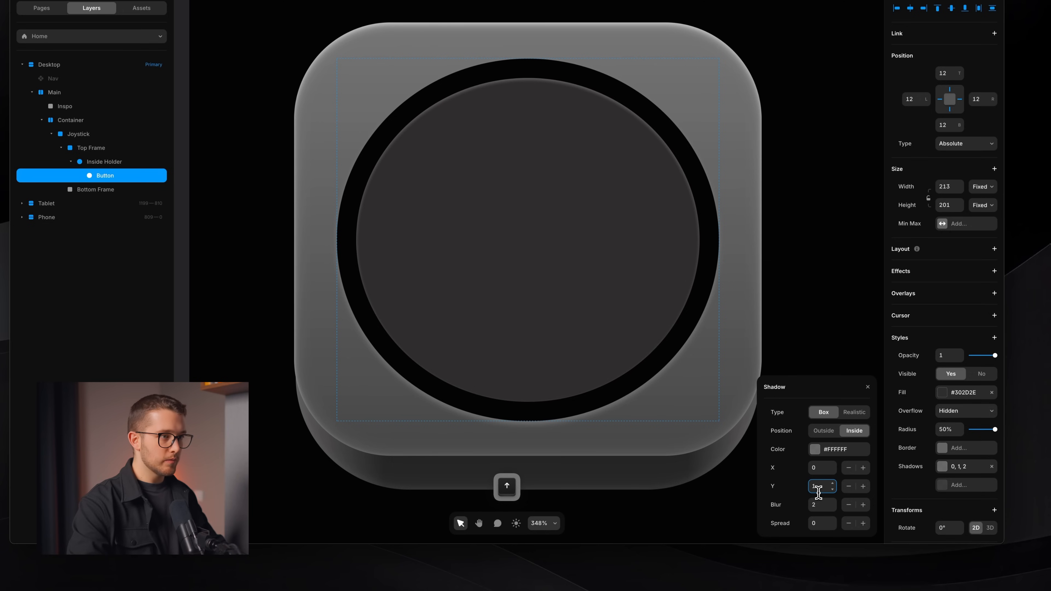
# Set the blur of Button's inside shadow to 1, comparing the top edge highlight with the reference.
pyautogui.click(820, 504)
pyautogui.press('Down')
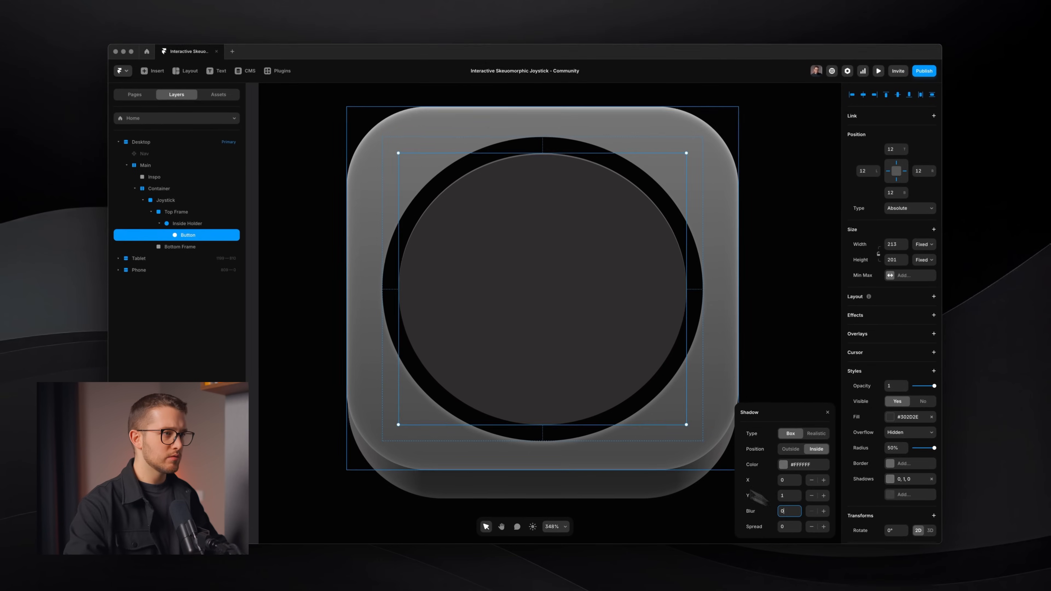
pyautogui.scroll(-3, 638, 434)
pyautogui.hscroll(-4, 637, 434)
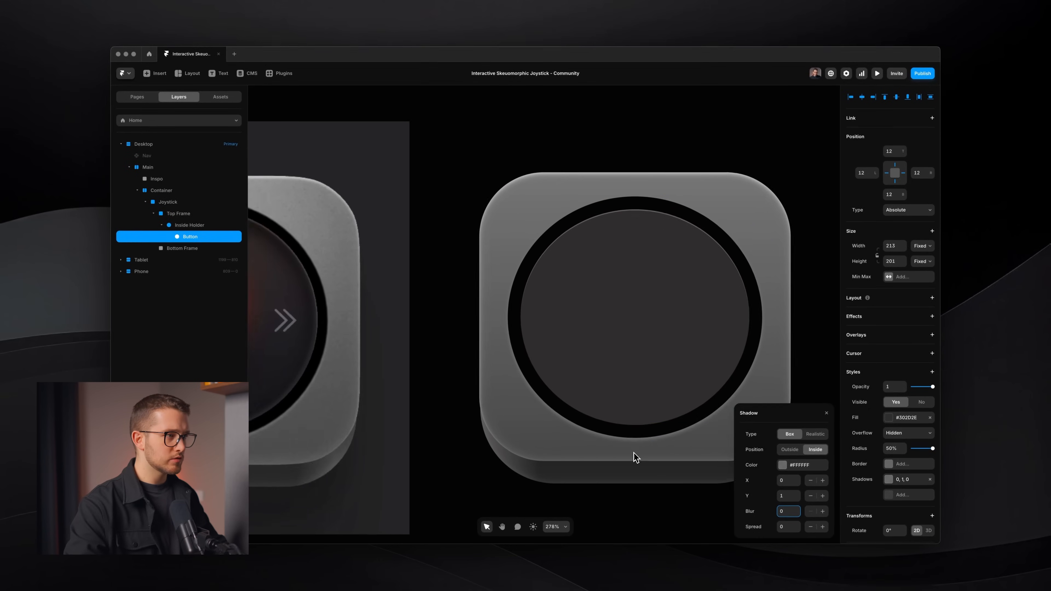
pyautogui.press('Up')
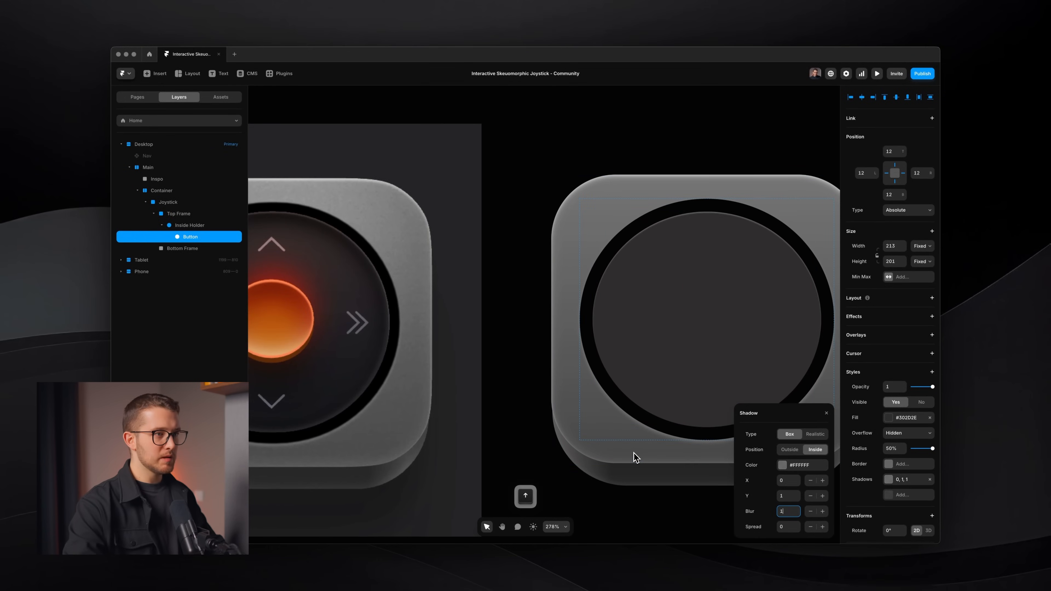
pyautogui.hscroll(3, 618, 435)
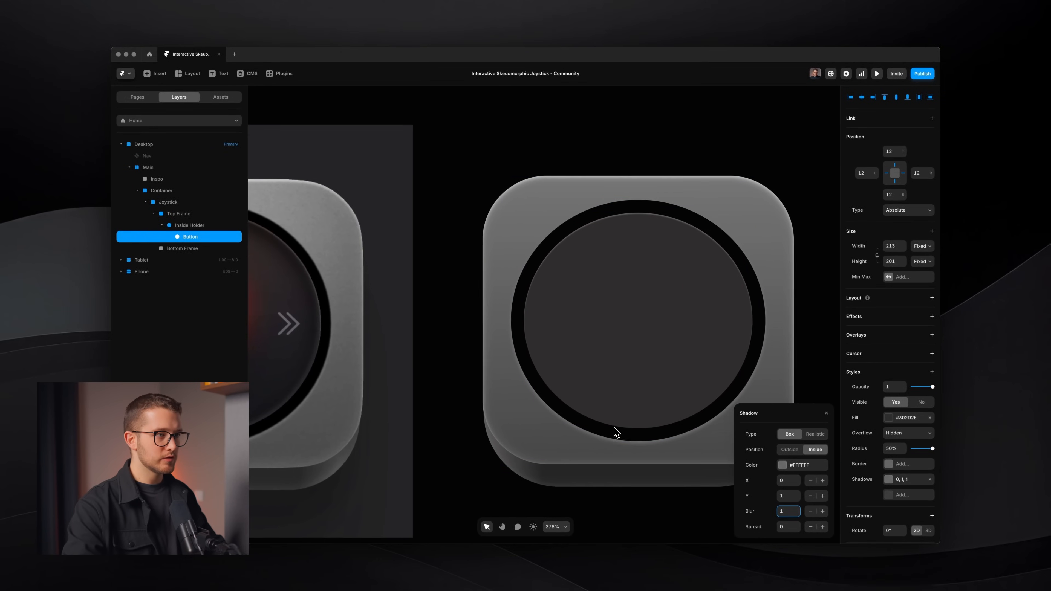
pyautogui.hscroll(-3, 614, 432)
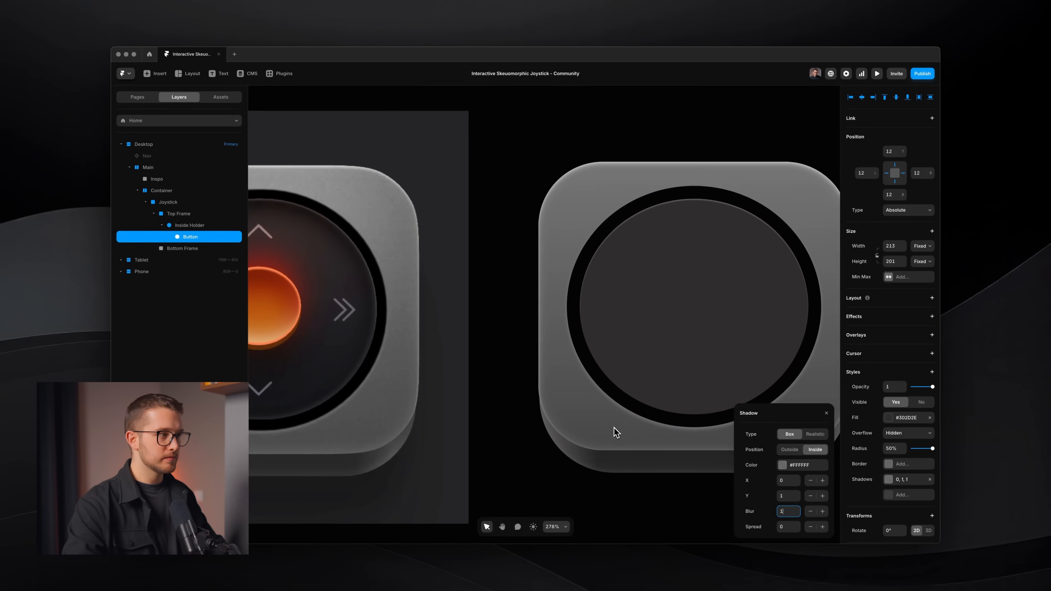
pyautogui.press('Down')
pyautogui.hscroll(3, 720, 436)
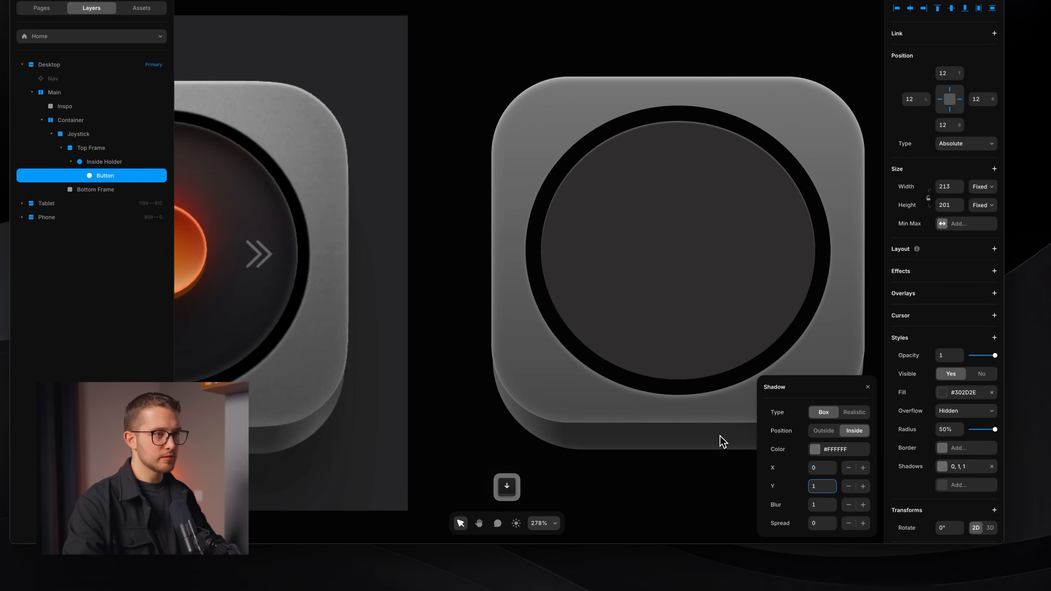
pyautogui.hscroll(3, 720, 434)
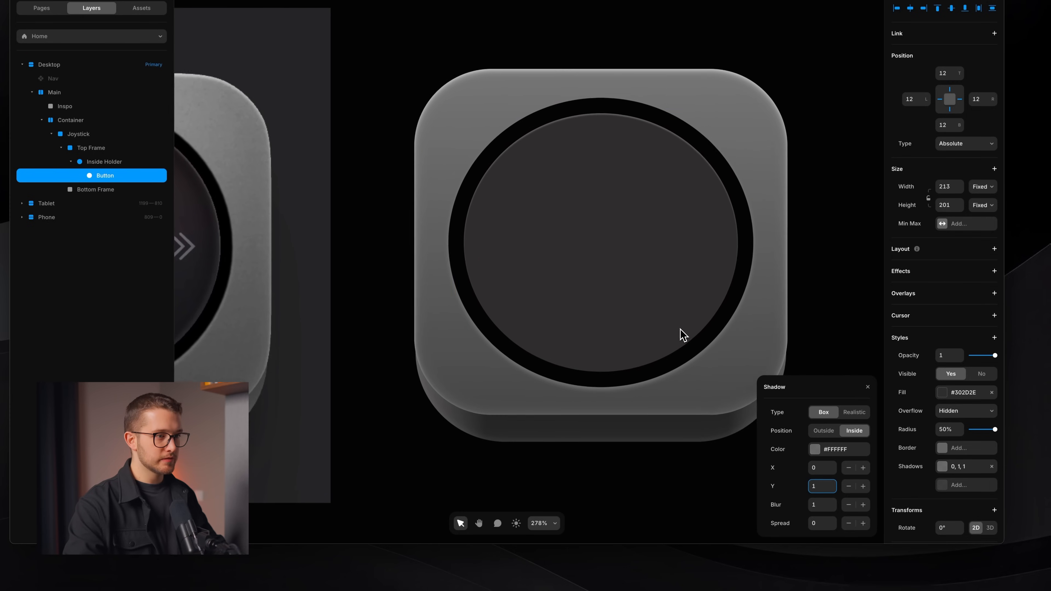
# Duplicate Button's inside shadow and give the copy a Y offset of -2 and a blur of 5.
pyautogui.scroll(-2, 682, 336)
pyautogui.click(951, 466)
pyautogui.rightClick(947, 467)
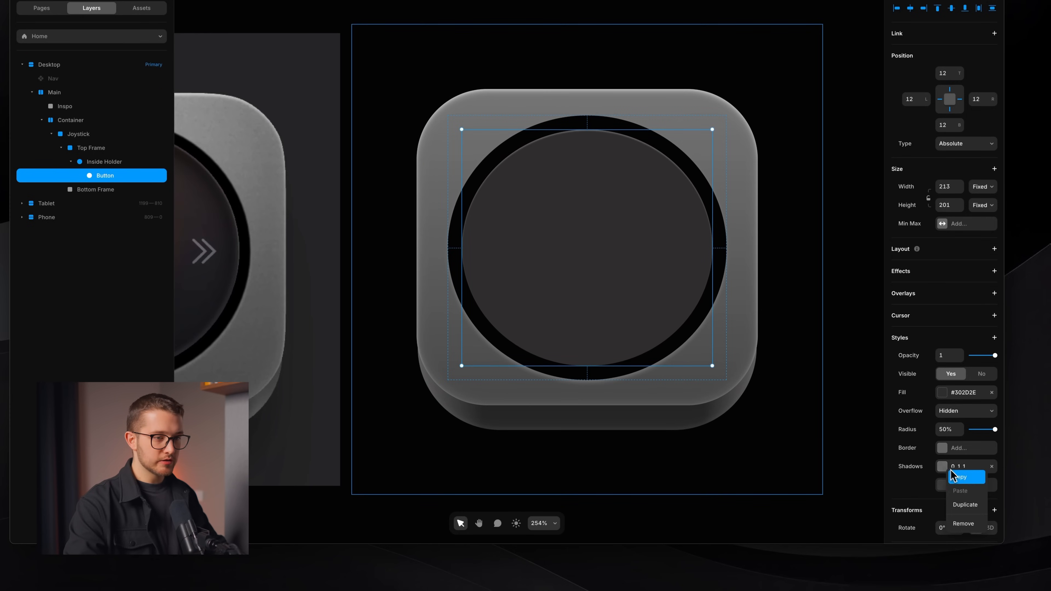
pyautogui.click(965, 504)
pyautogui.click(967, 486)
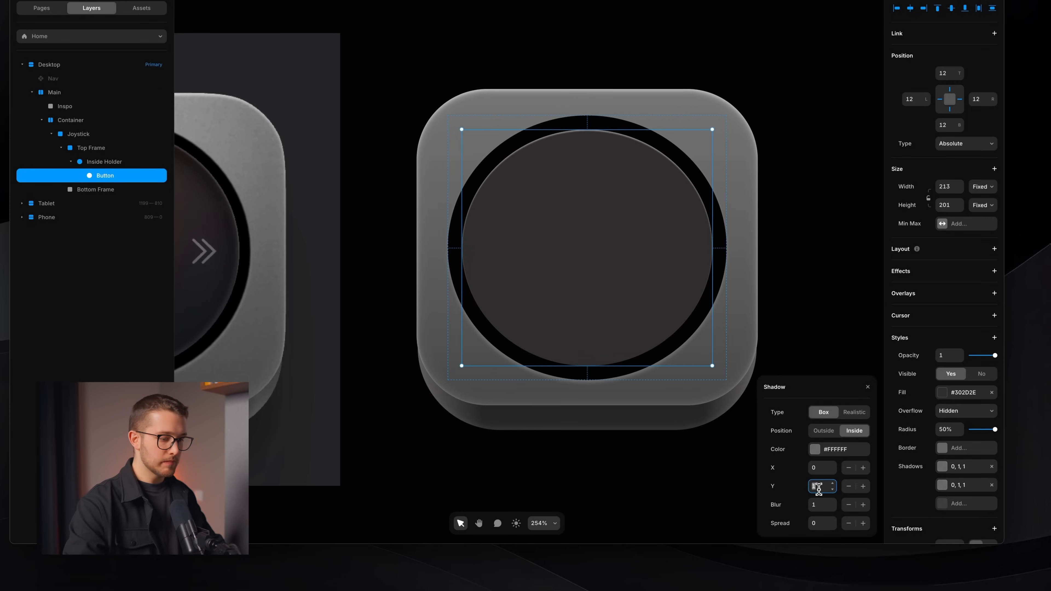
pyautogui.write('-2')
pyautogui.click(817, 505)
pyautogui.write('5')
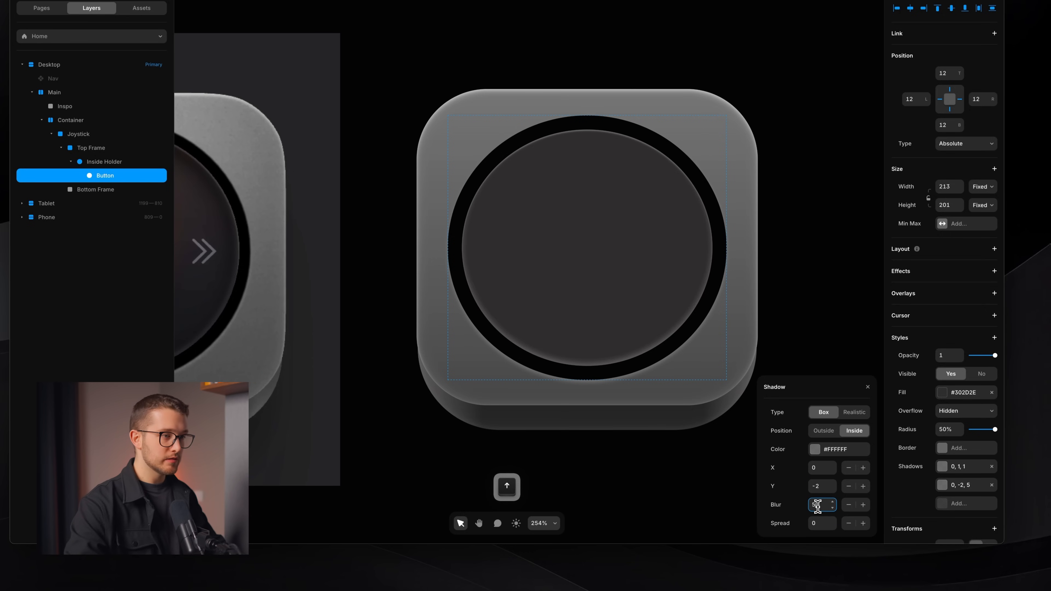
# Set the duplicated shadow's spread to -1 and its white color's opacity to 25%.
pyautogui.hscroll(-6, 455, 414)
pyautogui.hscroll(6, 443, 371)
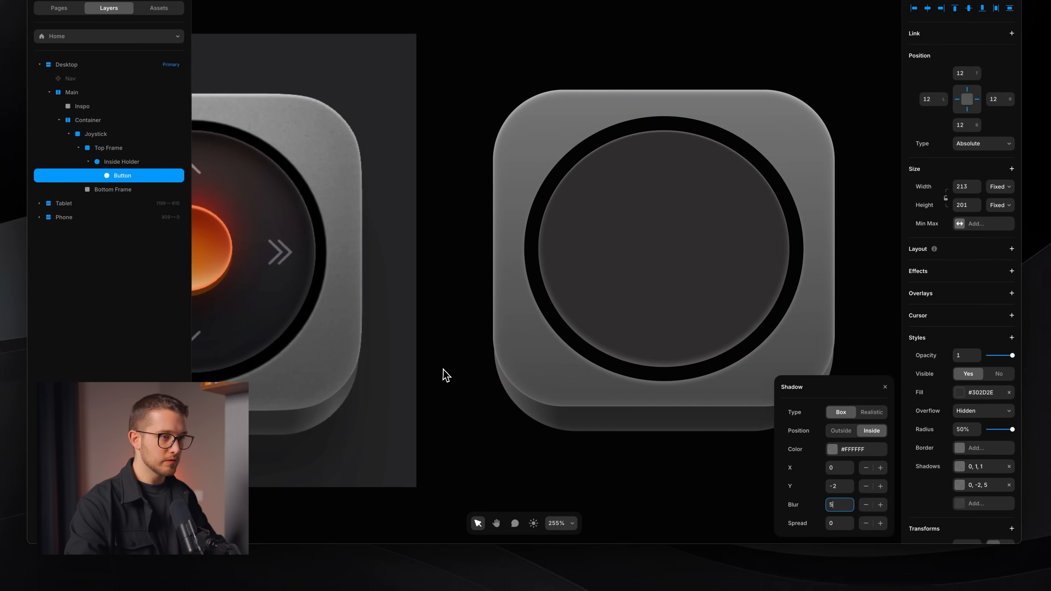
pyautogui.click(832, 526)
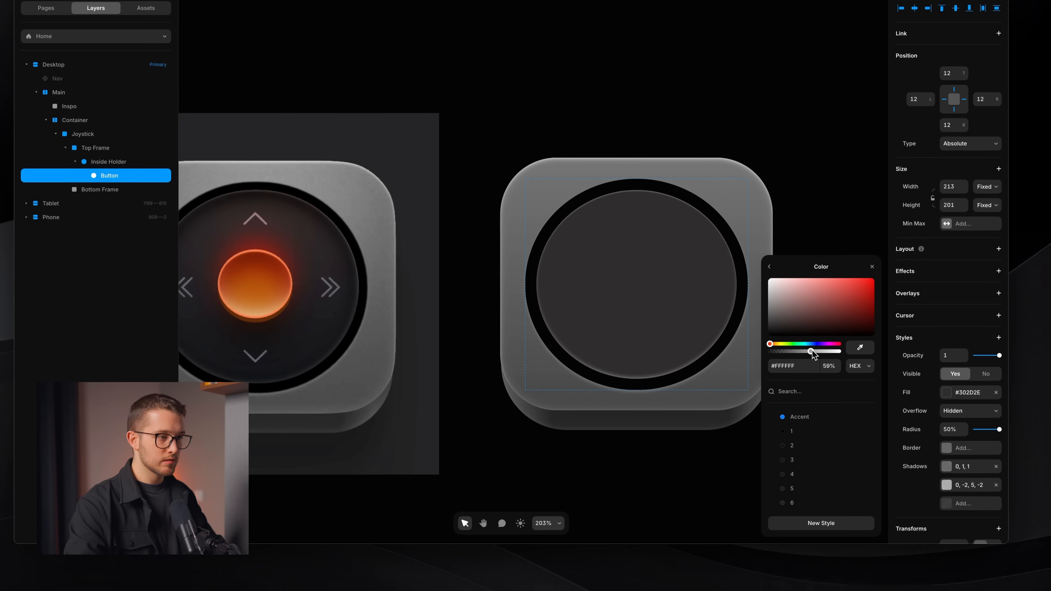
pyautogui.moveTo(809, 352); pyautogui.dragTo(779, 352)
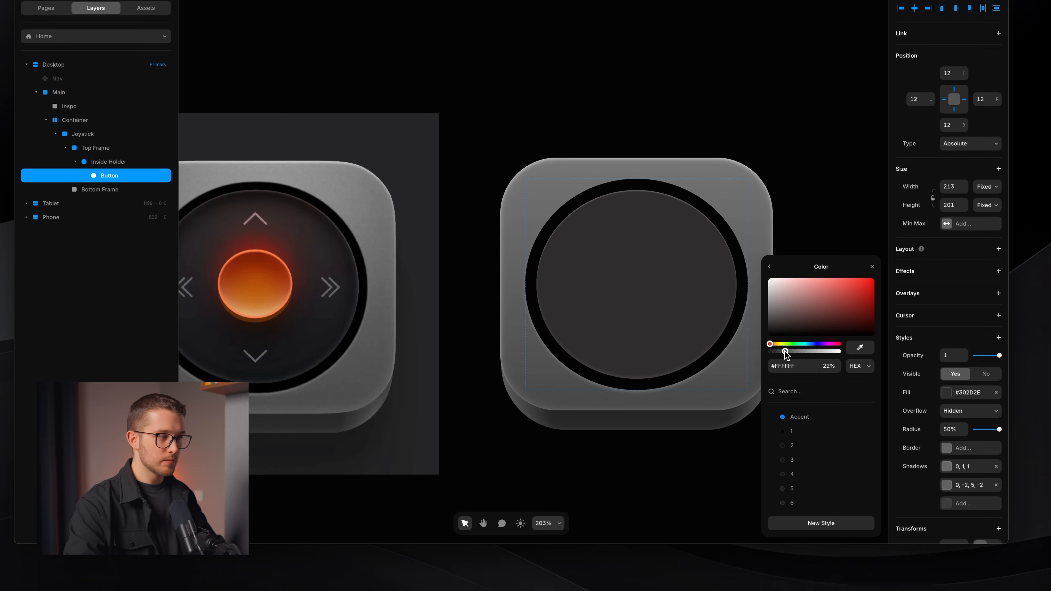
pyautogui.click(824, 365)
pyautogui.write('25')
pyautogui.press('Return')
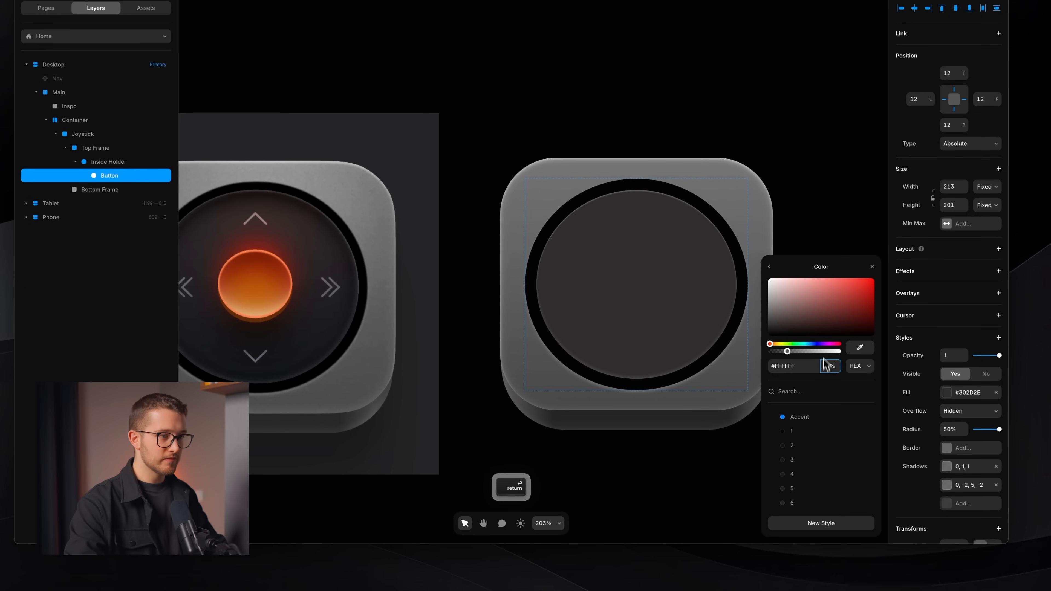
pyautogui.click(770, 267)
pyautogui.click(837, 526)
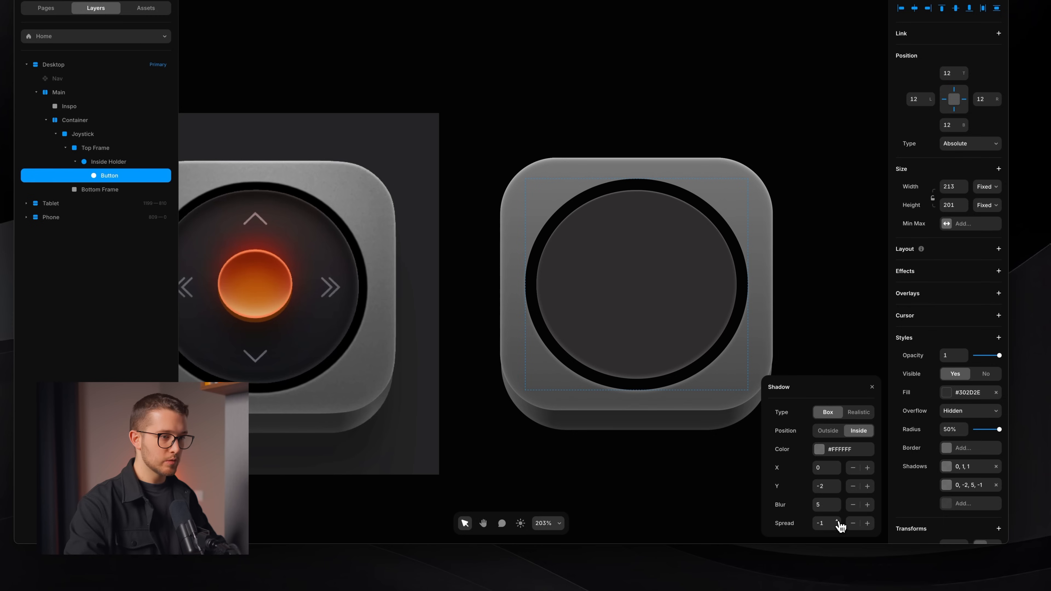
# Check the duplicated shadow's color opacity and compare the joystick's disc edges with the reference image.
pyautogui.click(839, 449)
pyautogui.click(829, 366)
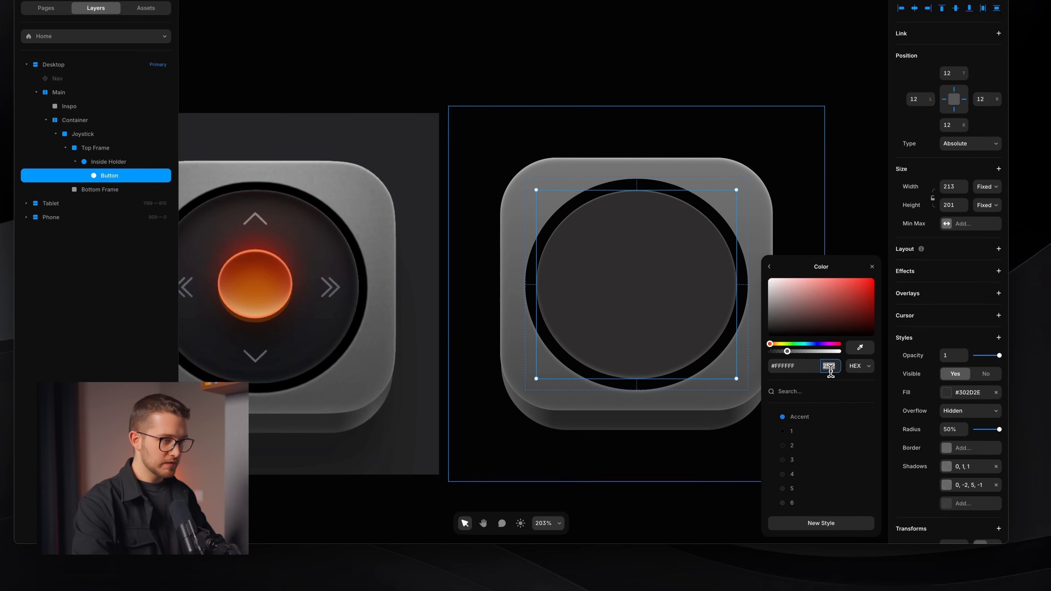
pyautogui.click(663, 412)
pyautogui.hscroll(1, 664, 412)
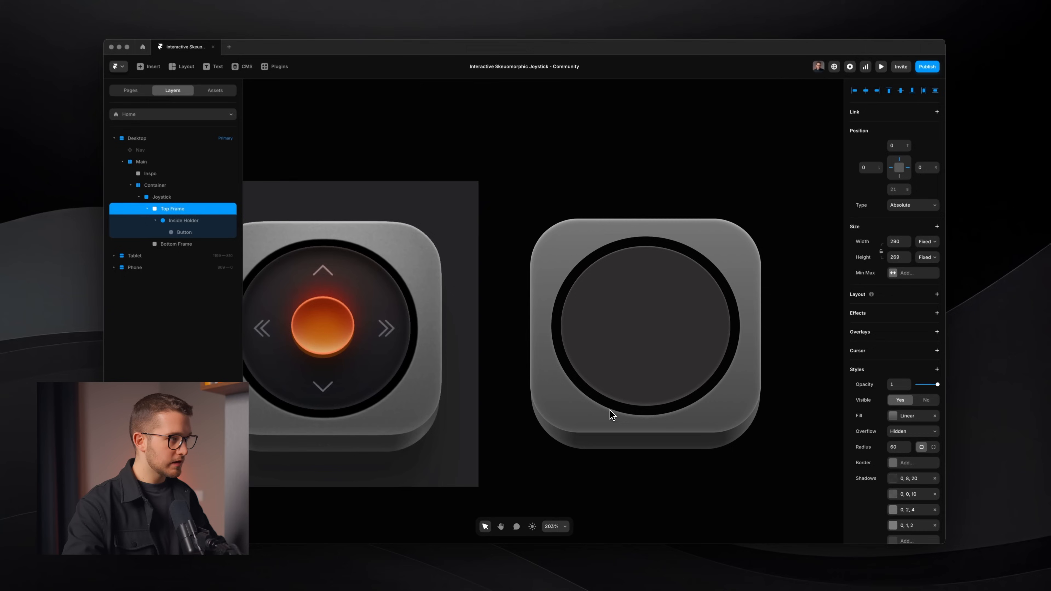
pyautogui.hscroll(-1, 609, 409)
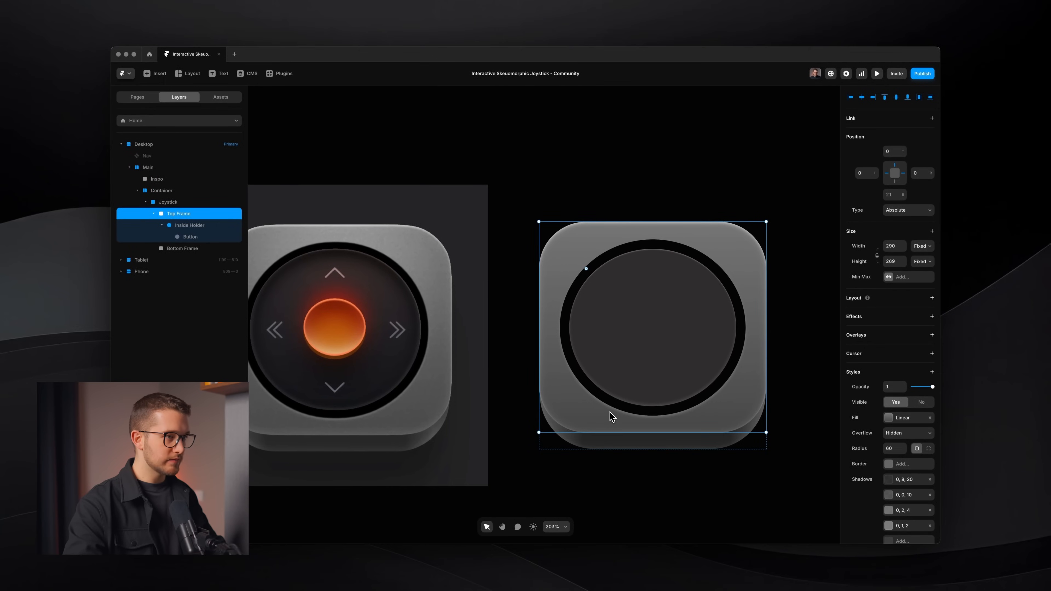
pyautogui.hscroll(1, 619, 402)
pyautogui.hscroll(1, 619, 401)
# Change Button's fill to a radial gradient with #141213 at the center stop, and select its outer stop.
pyautogui.press('Return')
pyautogui.press('Return')
pyautogui.hscroll(-1, 645, 337)
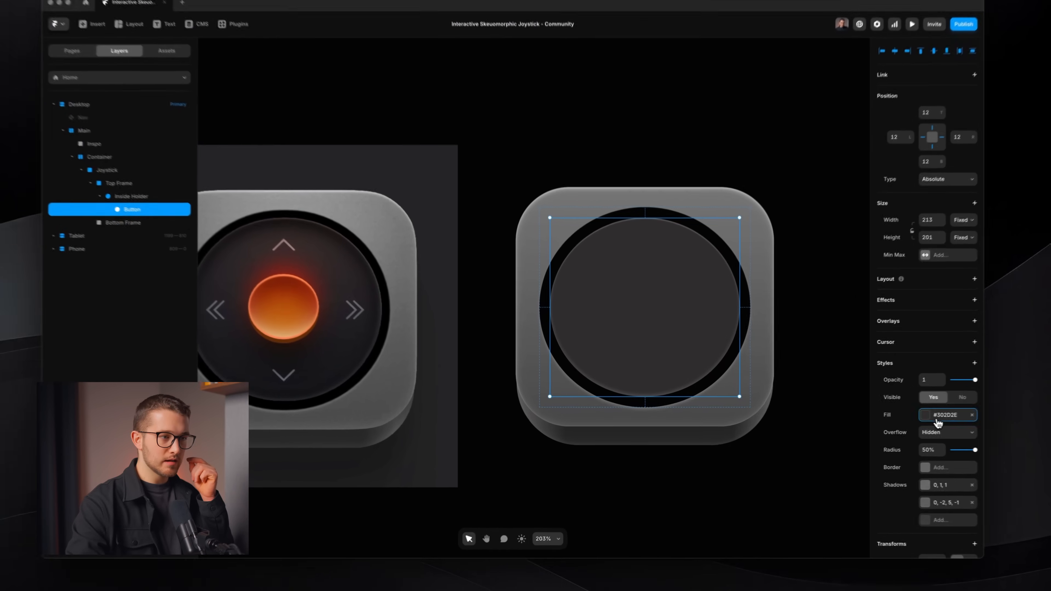
pyautogui.click(899, 418)
pyautogui.click(783, 310)
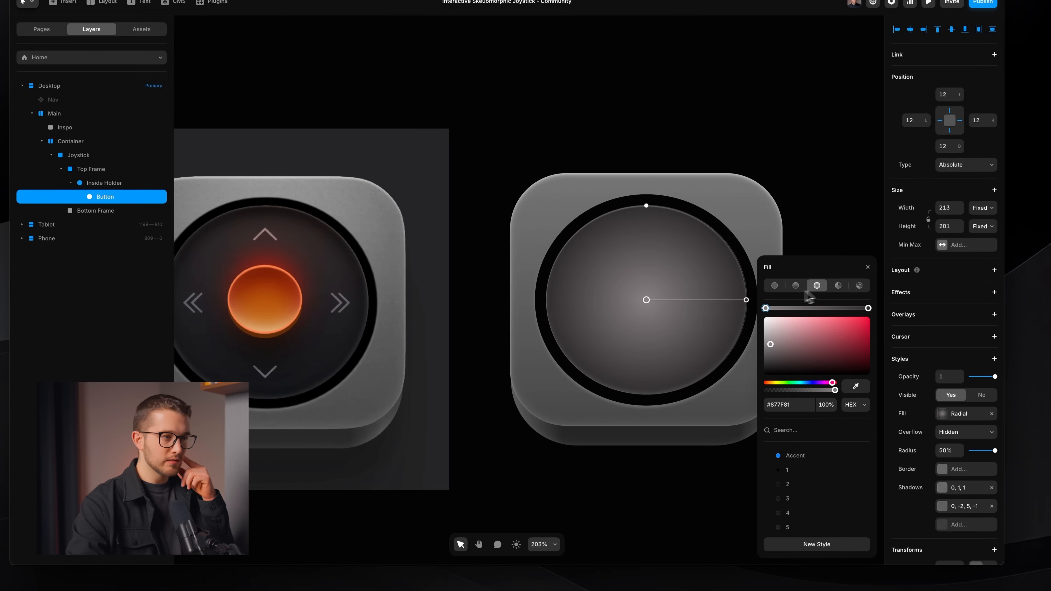
pyautogui.hscroll(1, 669, 337)
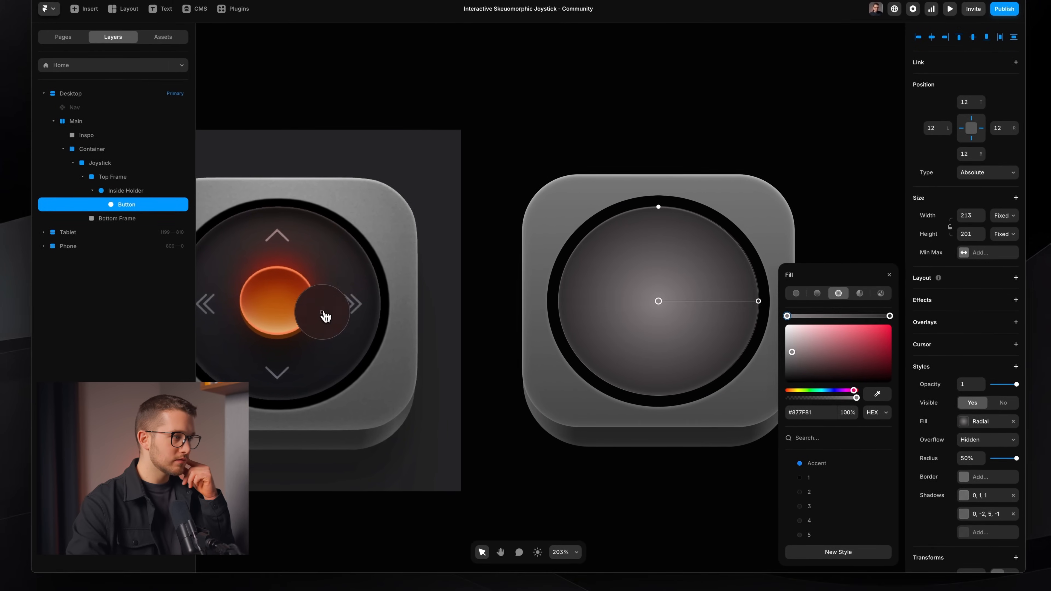
pyautogui.click(795, 379)
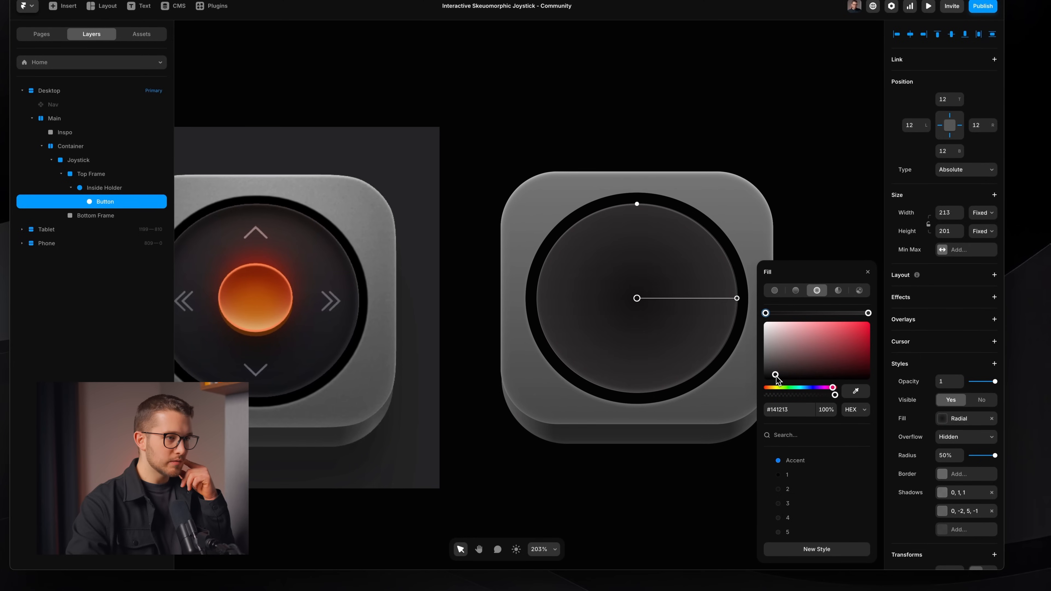
pyautogui.click(868, 313)
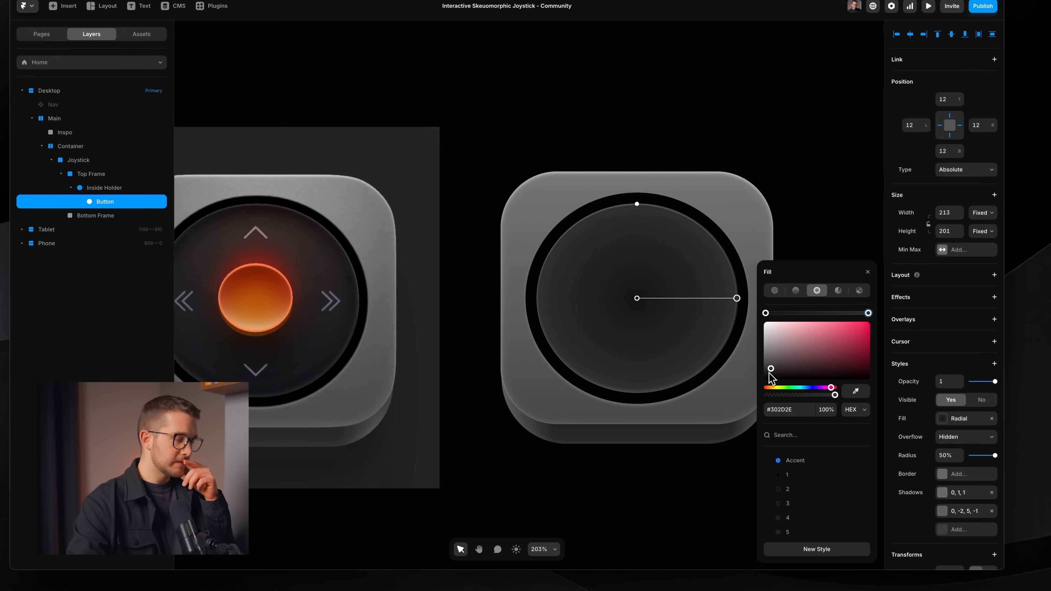
# Move the radial gradient's #302D2E stop inward and add an outer end stop sampled from the reference disc's edge, #1A1816.
pyautogui.moveTo(868, 314); pyautogui.dragTo(847, 316)
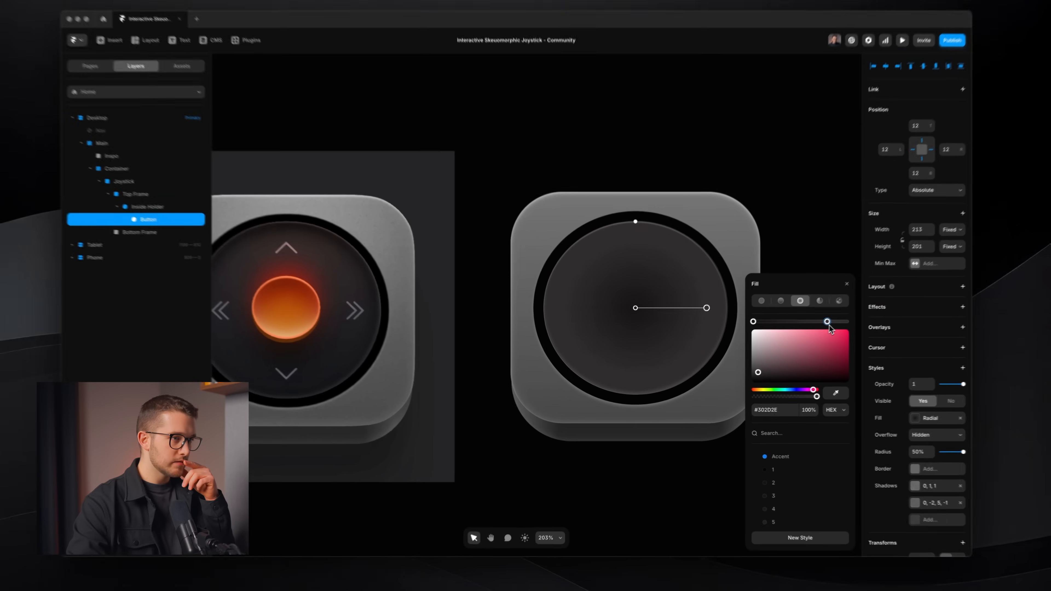
pyautogui.click(861, 313)
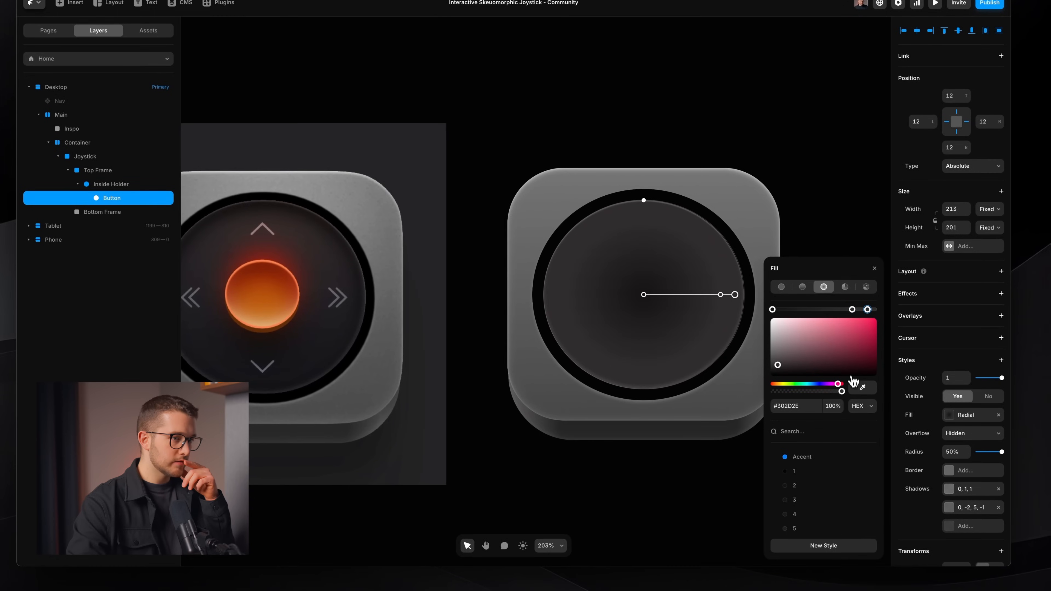
pyautogui.click(855, 384)
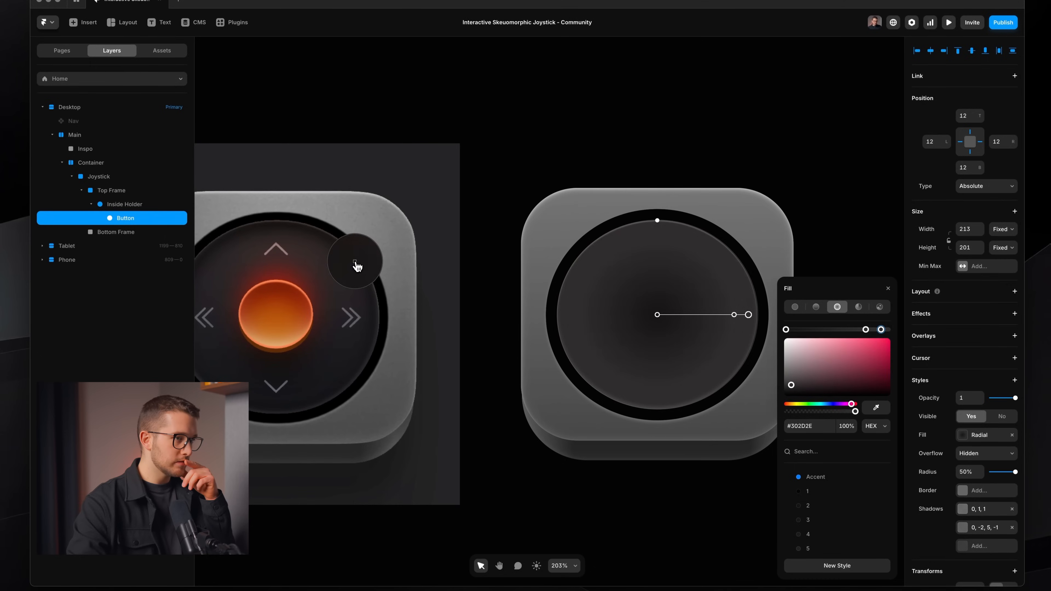
pyautogui.click(356, 266)
pyautogui.moveTo(734, 314); pyautogui.dragTo(726, 316)
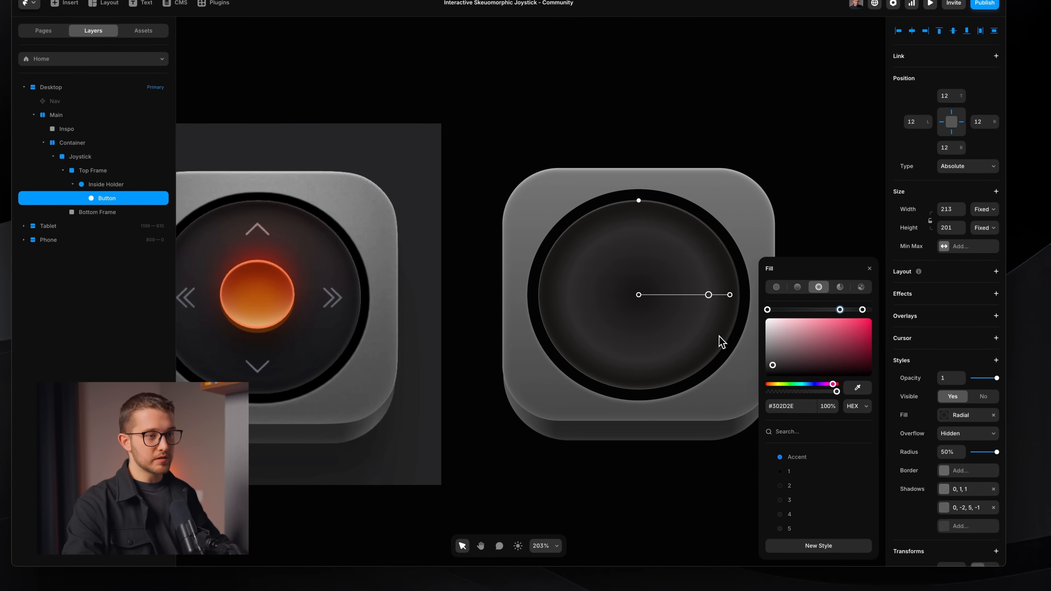
pyautogui.click(862, 310)
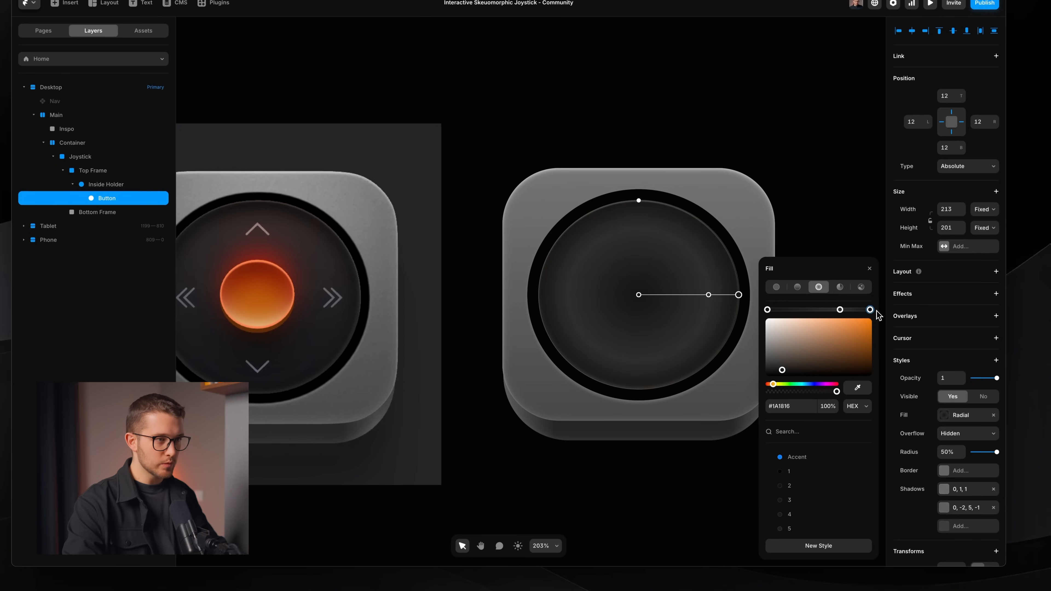
# Set the radial gradient's center stop to #171415 and its middle stop to #262424, and compare the disc with the reference.
pyautogui.click(840, 311)
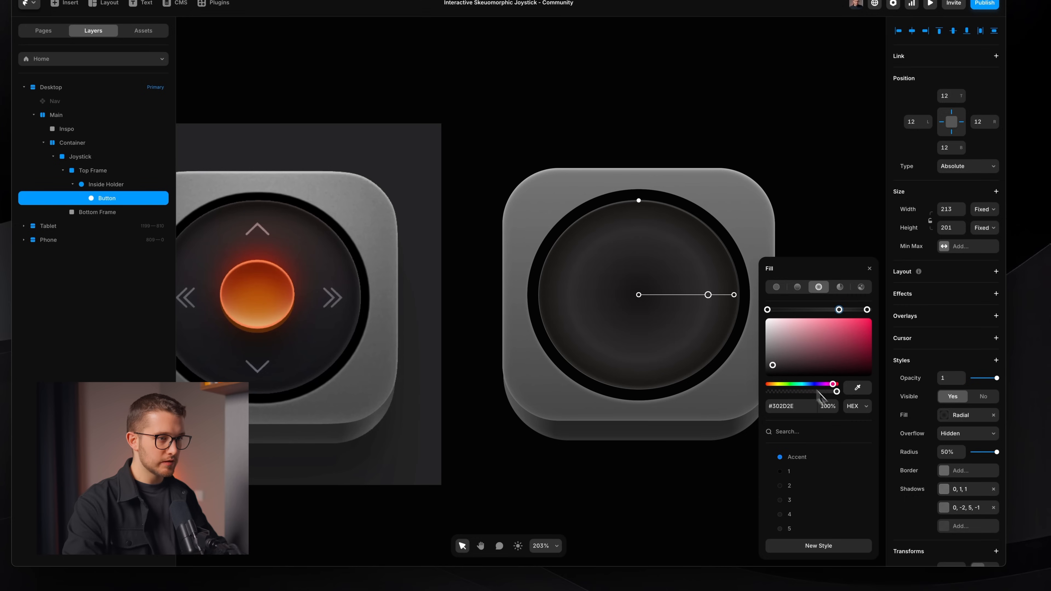
pyautogui.click(767, 309)
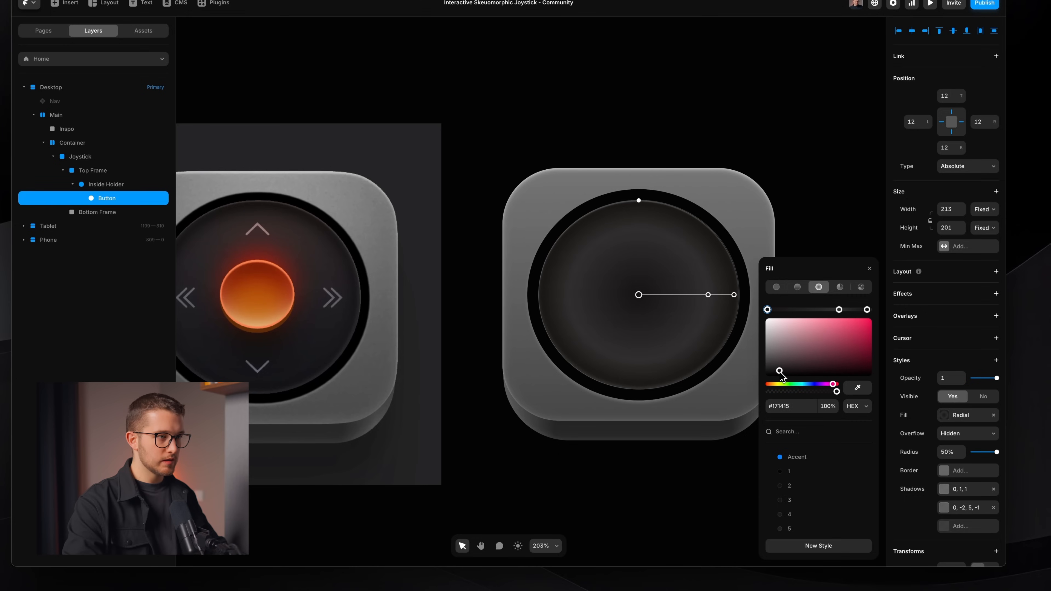
pyautogui.click(838, 309)
pyautogui.scroll(-5, 591, 357)
pyautogui.scroll(4, 592, 357)
pyautogui.scroll(3, 593, 353)
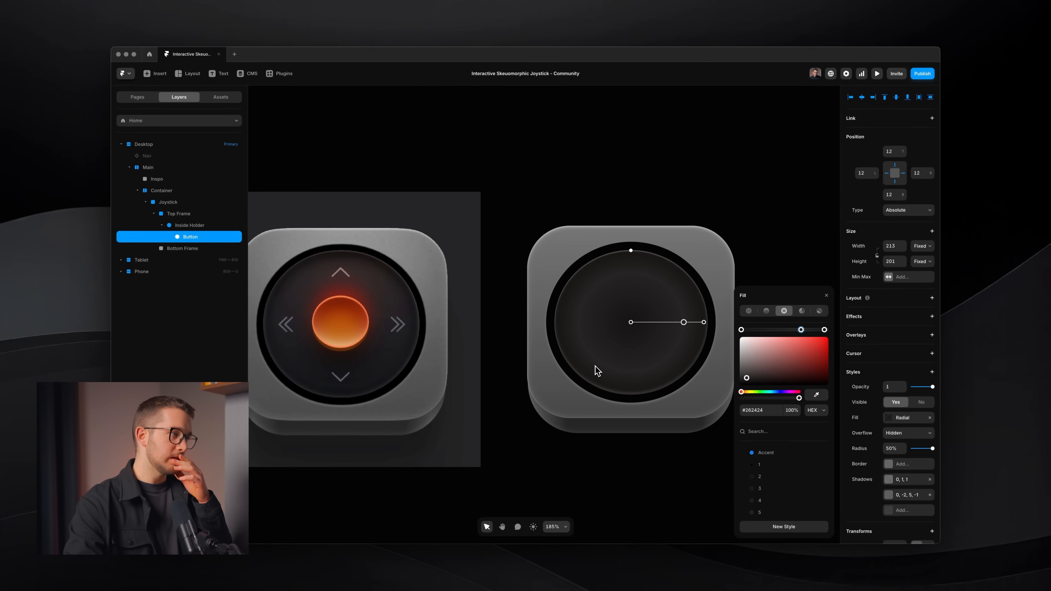
# Switch to the finished interactive joystick, tilt its button in several directions to examine the disc's shading, and return to the design.
pyautogui.press('super+Tab')
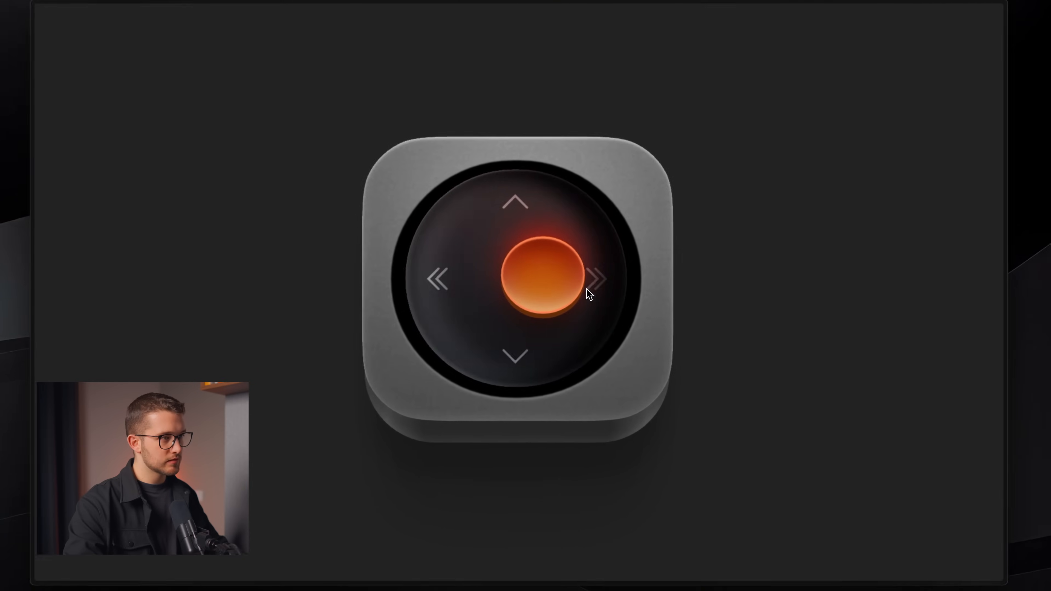
pyautogui.click(442, 301)
pyautogui.click(522, 347)
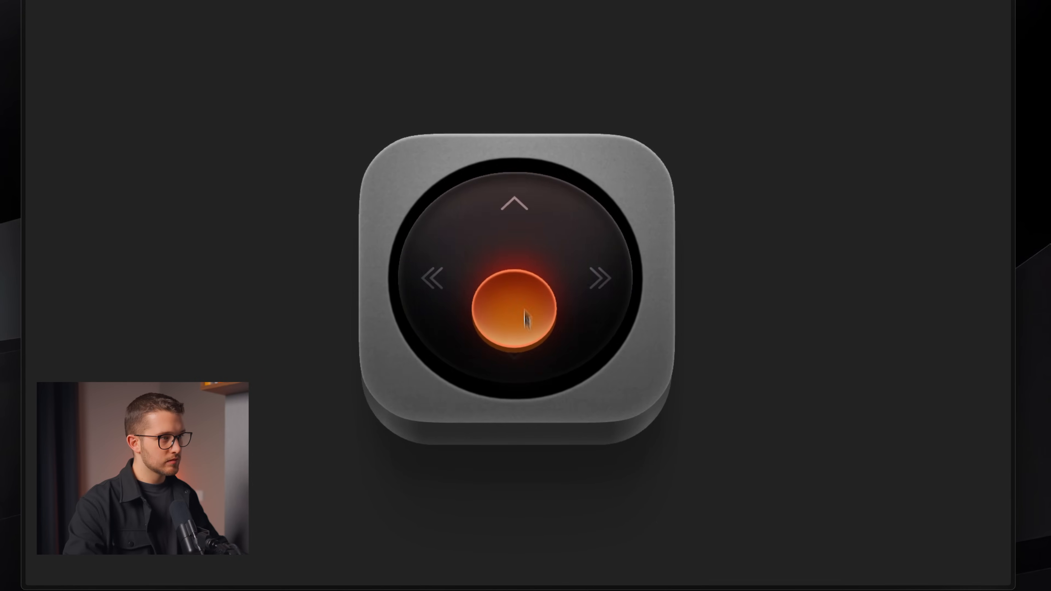
pyautogui.press('super+Tab')
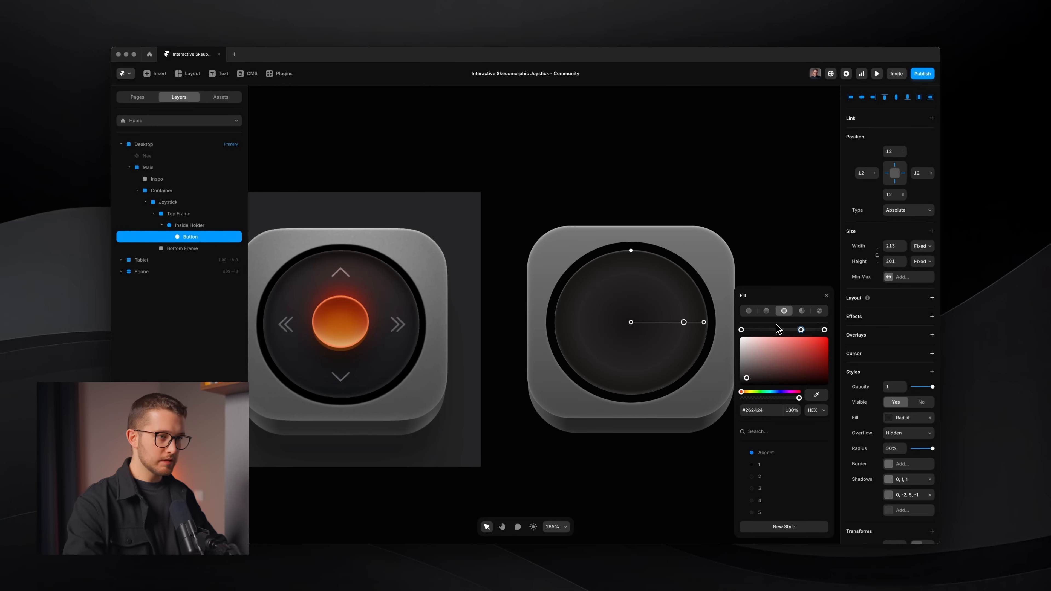
# Change Button's fill to a linear gradient, flip it vertically, and sample its end stop from the reference disc near the up chevron.
pyautogui.click(766, 310)
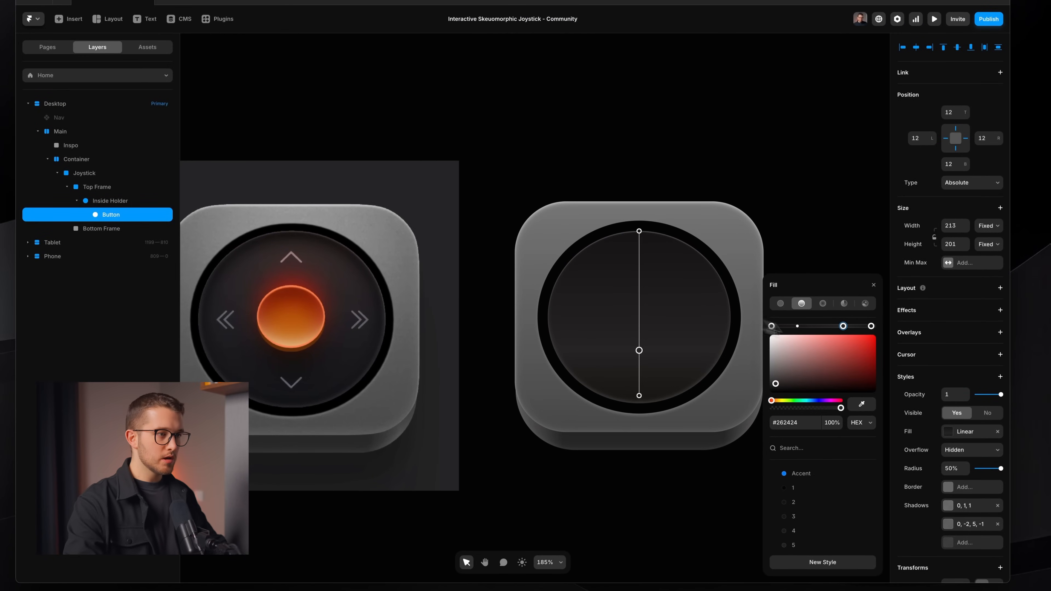
pyautogui.moveTo(638, 226); pyautogui.dragTo(641, 370)
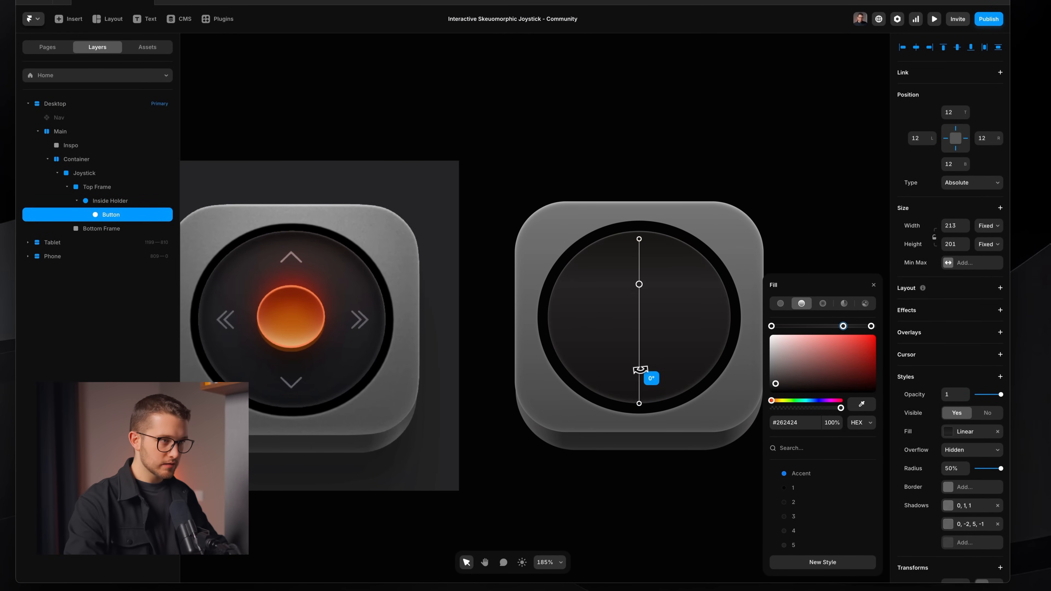
pyautogui.click(871, 326)
pyautogui.click(862, 407)
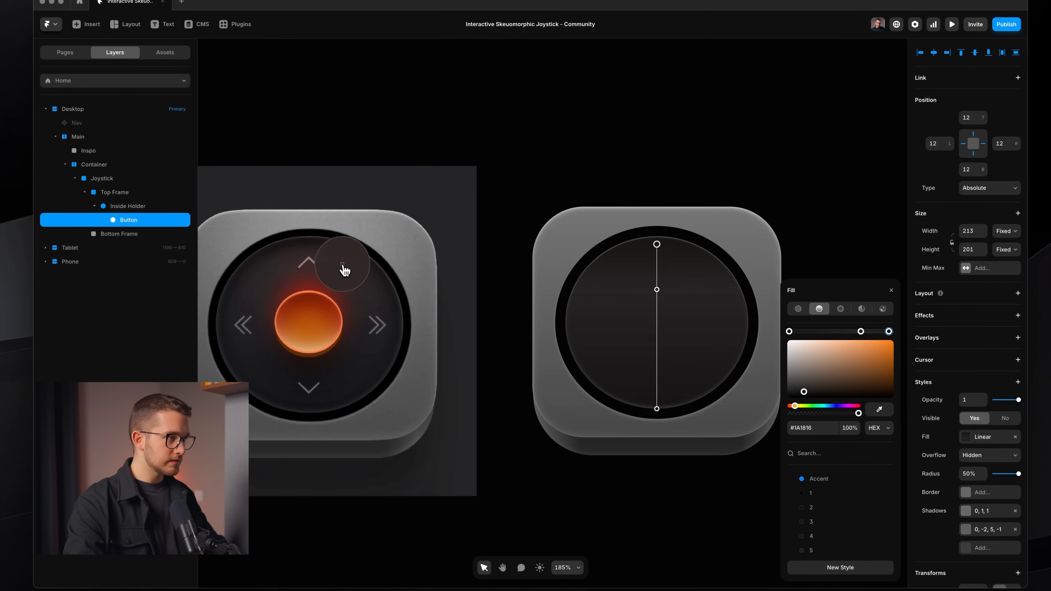
pyautogui.click(323, 263)
# Set the linear gradient's middle stop to #1E1E20, sampled from the reference disc's lower right, and shift it toward the end stop.
pyautogui.moveTo(860, 331); pyautogui.dragTo(846, 331)
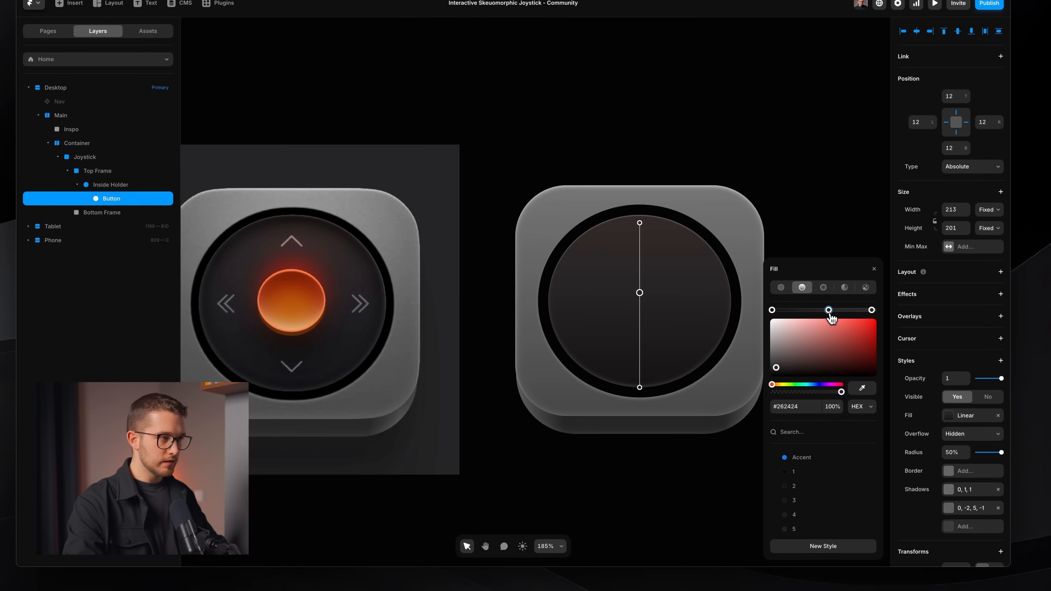
pyautogui.click(862, 387)
pyautogui.click(348, 335)
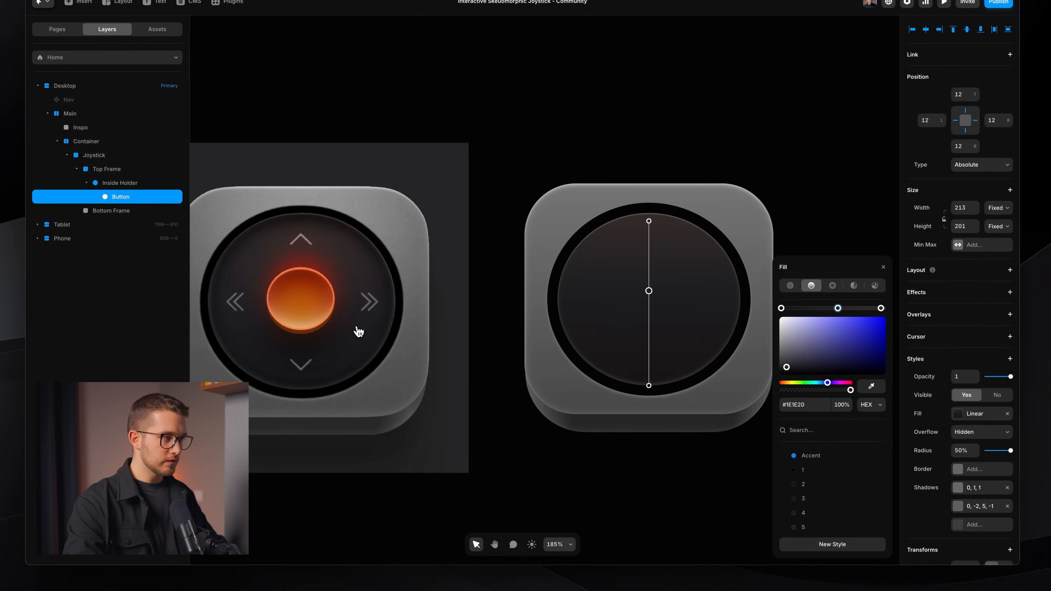
pyautogui.moveTo(838, 308); pyautogui.dragTo(859, 308)
# Delete the linear gradient's end stop and move the #1E1E20 stop back to slightly past the middle.
pyautogui.click(780, 307)
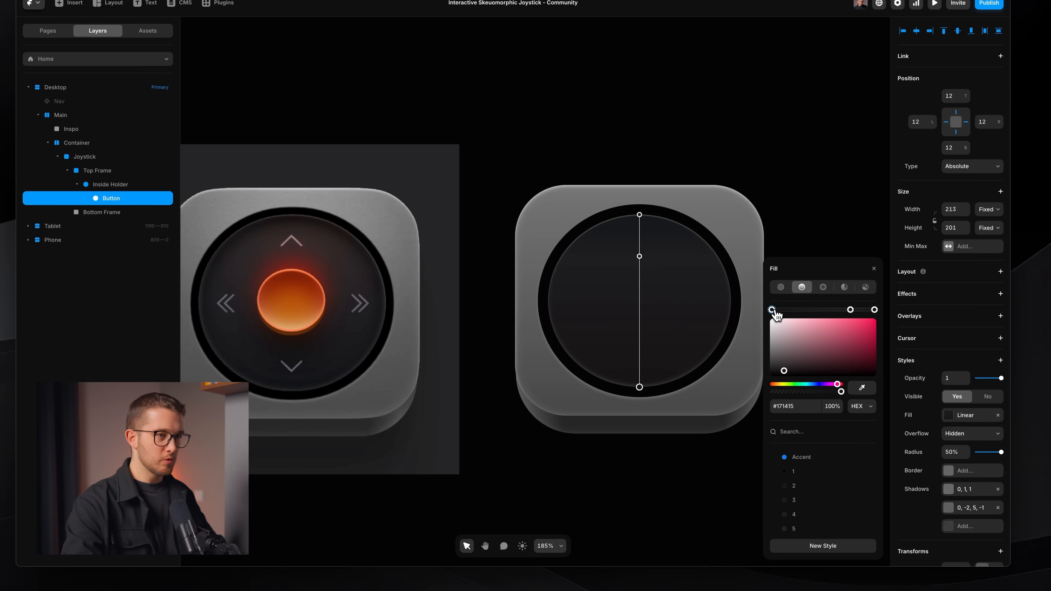
pyautogui.click(873, 309)
pyautogui.press('Delete')
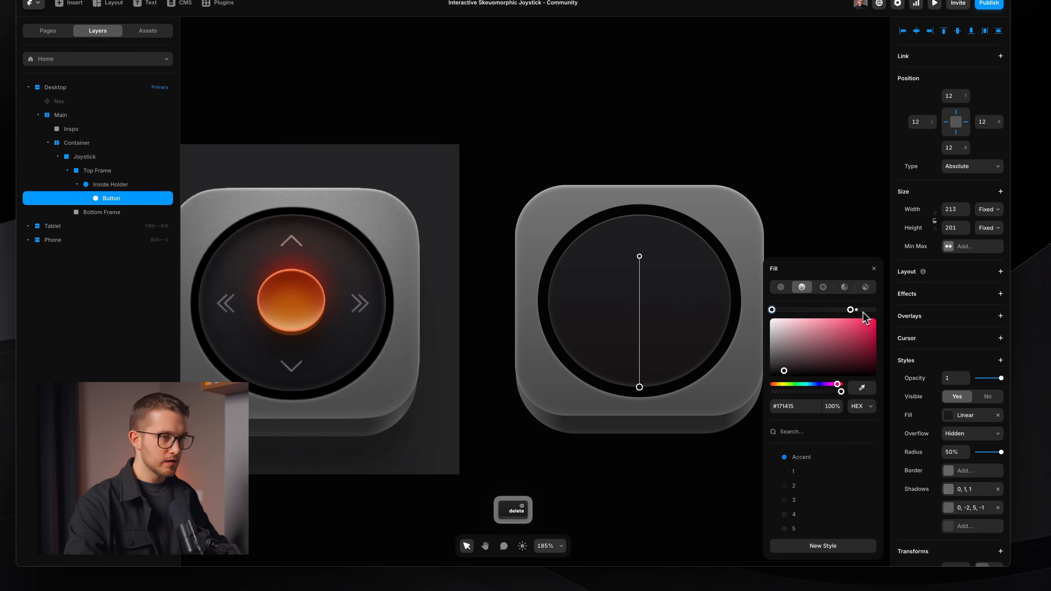
pyautogui.click(850, 309)
pyautogui.moveTo(852, 311)
pyautogui.mouseDown()
pyautogui.moveTo(884, 313)
pyautogui.moveTo(840, 313)
pyautogui.mouseUp()
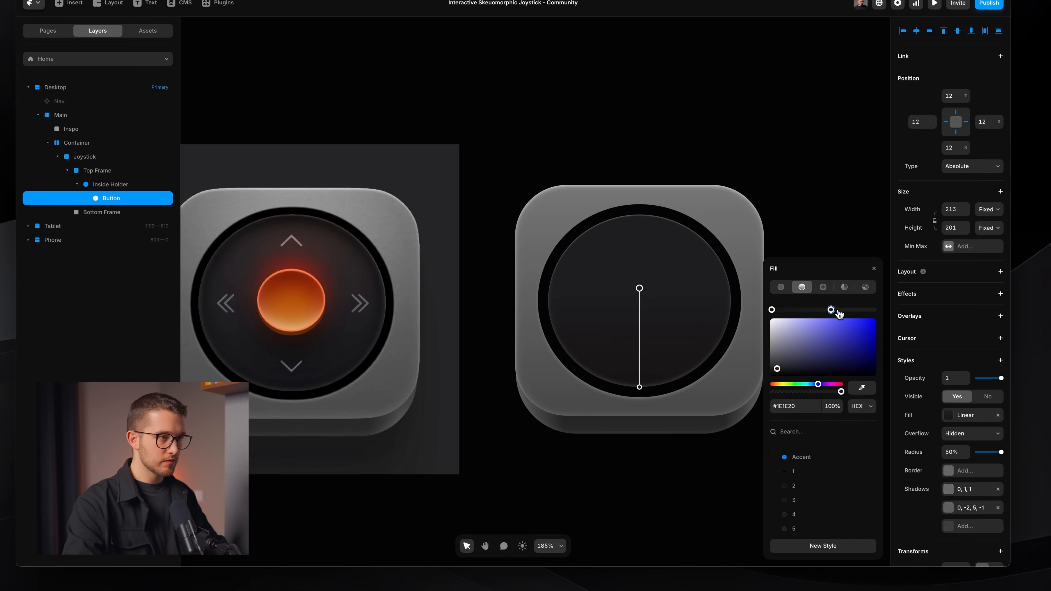
# Add a new end stop to Button's linear gradient and set the middle stop's color to #222224.
pyautogui.click(874, 310)
pyautogui.click(803, 404)
pyautogui.write('#1E1E20')
pyautogui.press('Return')
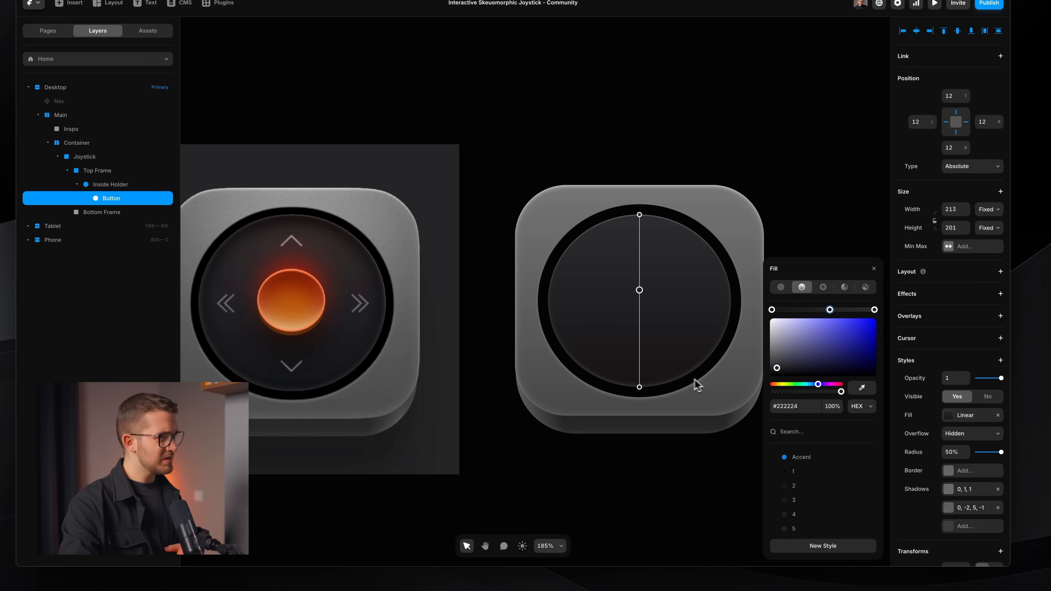
pyautogui.scroll(-3, 699, 385)
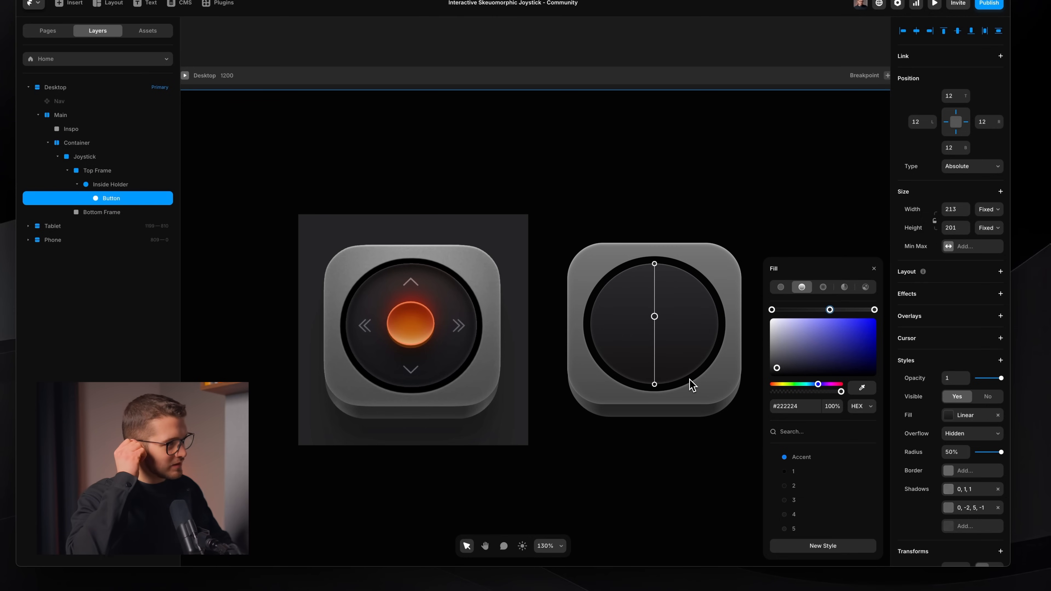
pyautogui.click(673, 486)
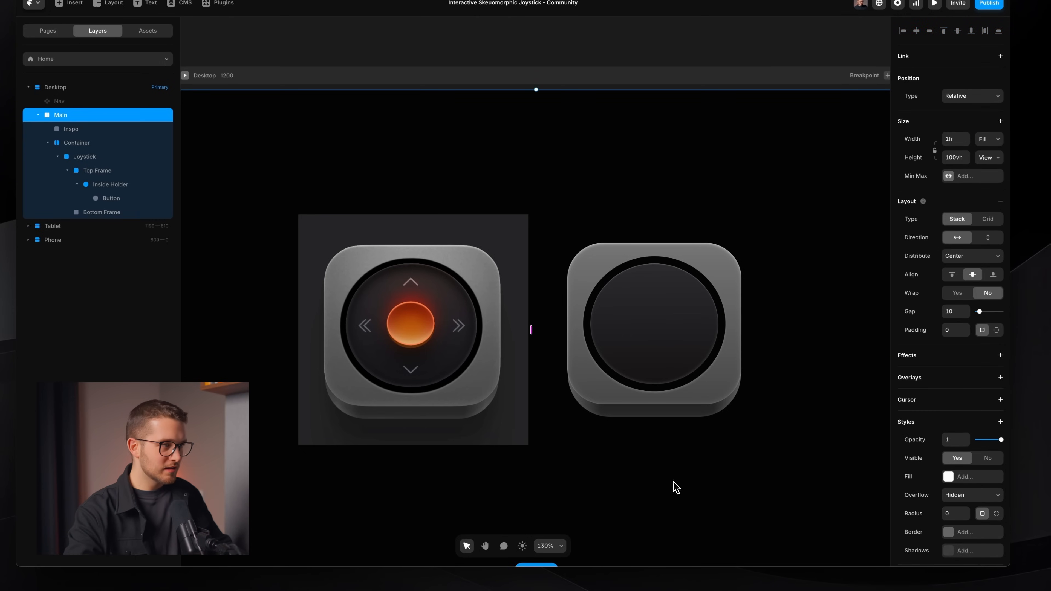
# Add a third shadow to Button, positioned inside, with black at 58% opacity.
pyautogui.scroll(3, 661, 368)
pyautogui.scroll(3, 641, 311)
pyautogui.keyDown('super'); pyautogui.click(644, 286); pyautogui.keyUp('super')
pyautogui.scroll(-1, 644, 284)
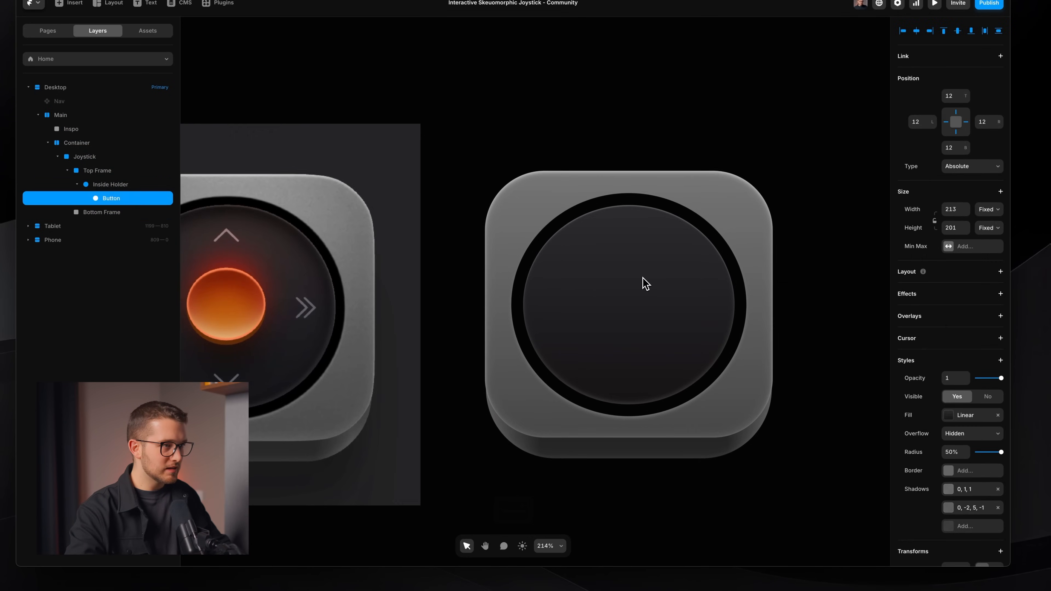
pyautogui.hscroll(-3, 644, 284)
pyautogui.hscroll(5, 538, 248)
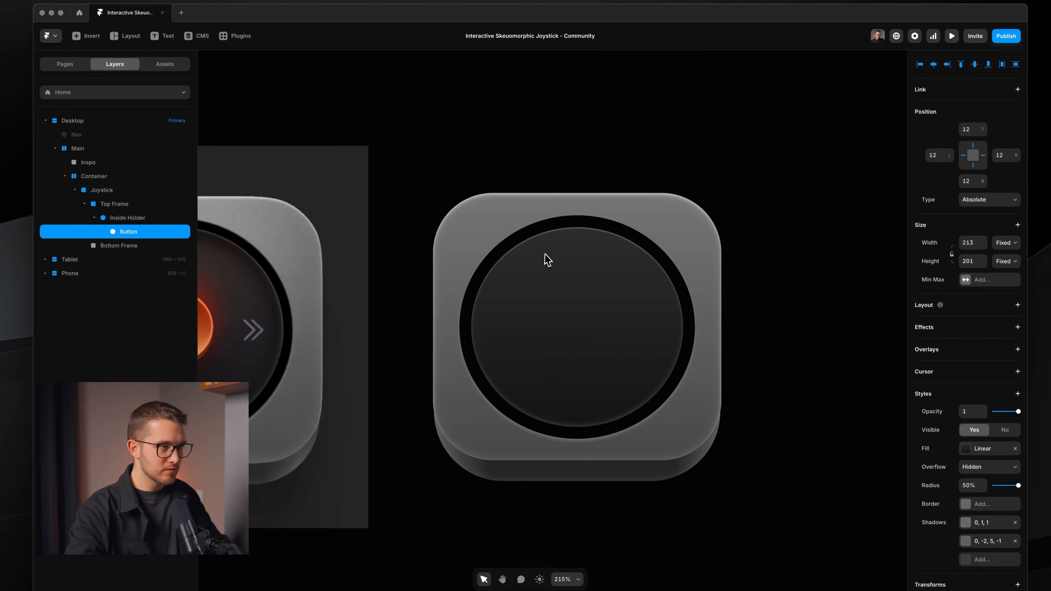
pyautogui.click(988, 559)
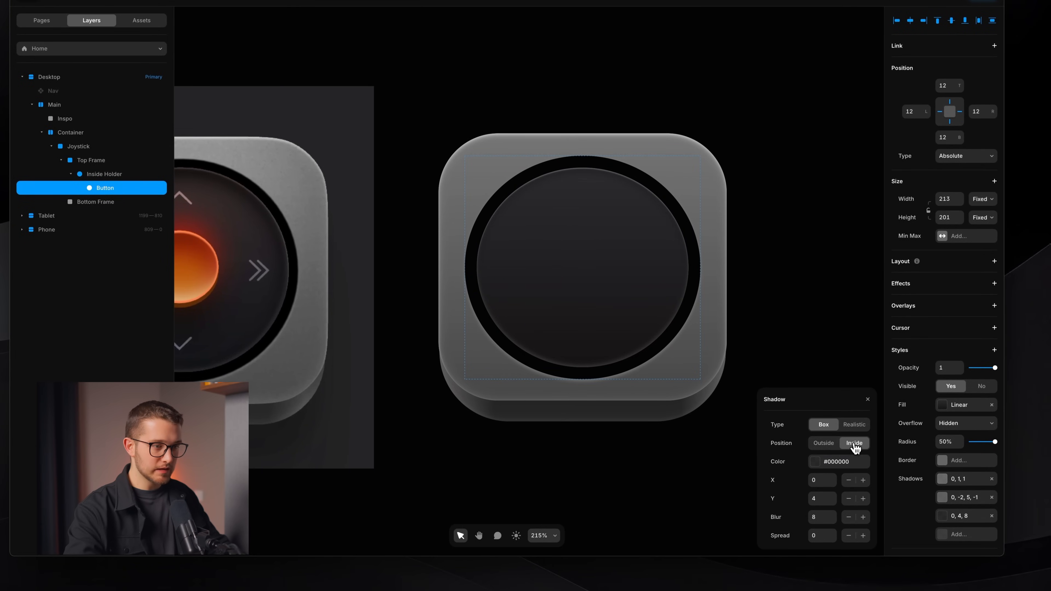
pyautogui.click(838, 462)
pyautogui.click(795, 363)
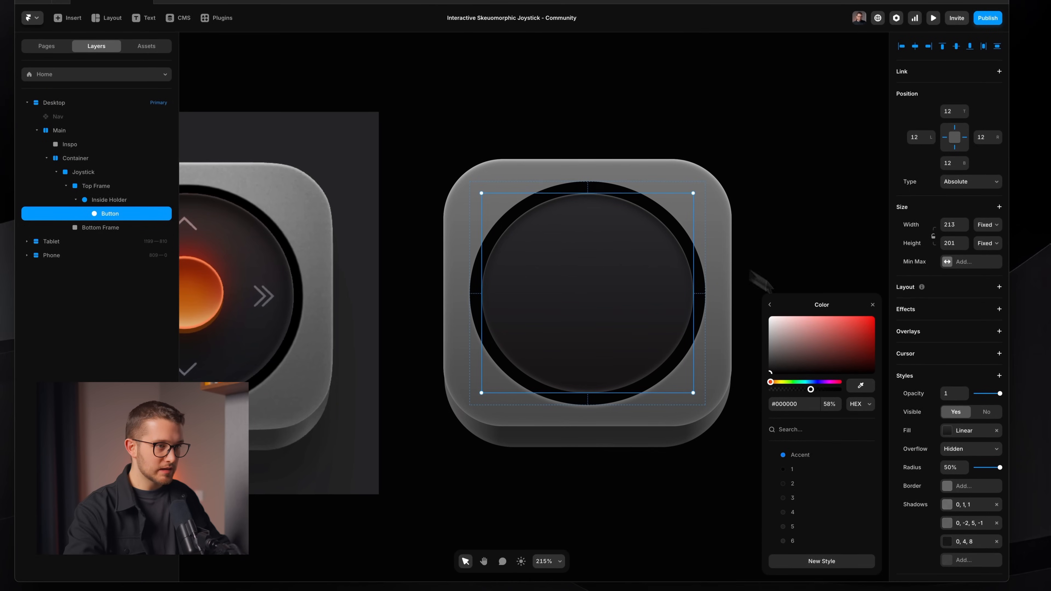
# Set the new inside shadow's Y offset to 10 and its blur to 29, and compare the disc with the reference.
pyautogui.click(769, 305)
pyautogui.moveTo(834, 488)
pyautogui.mouseDown()
pyautogui.moveTo(834, 470)
pyautogui.moveTo(835, 480)
pyautogui.mouseUp()
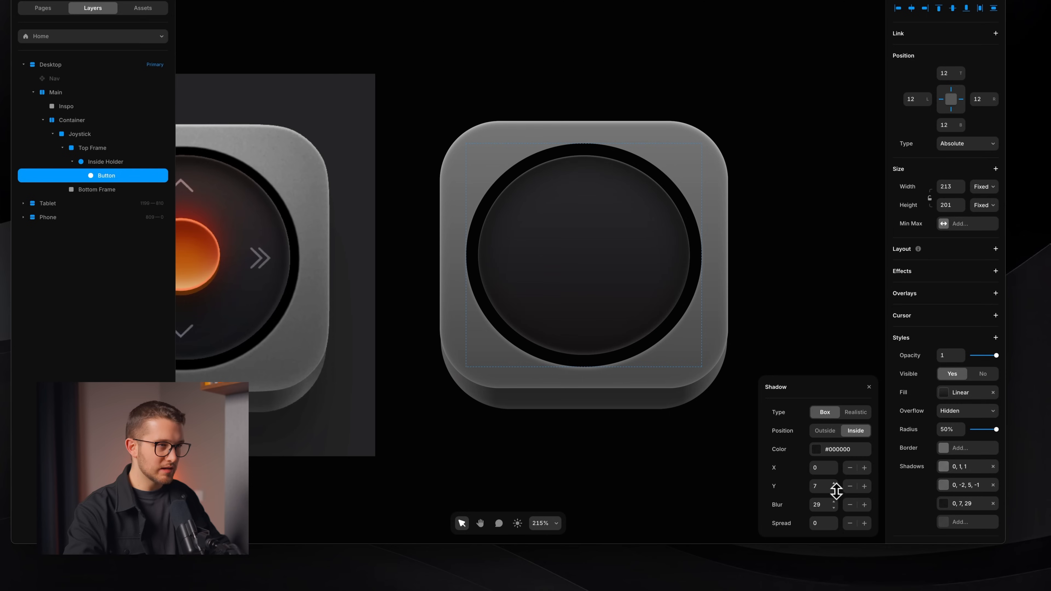
pyautogui.scroll(-3, 624, 212)
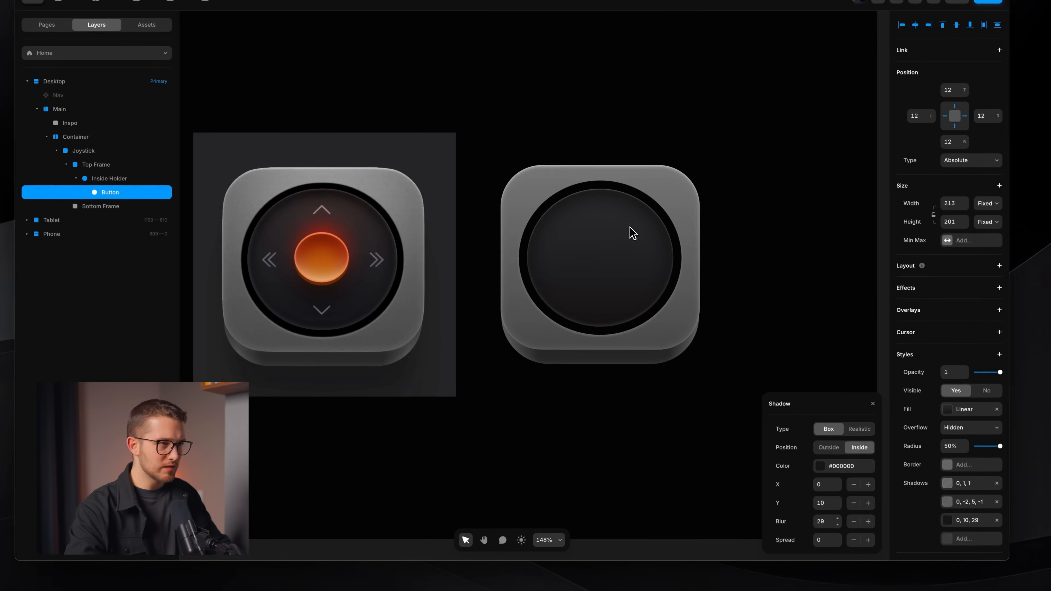
pyautogui.scroll(3, 657, 298)
# Try lower blur values on the black inside shadow and settle on a blur of 24.
pyautogui.click(829, 522)
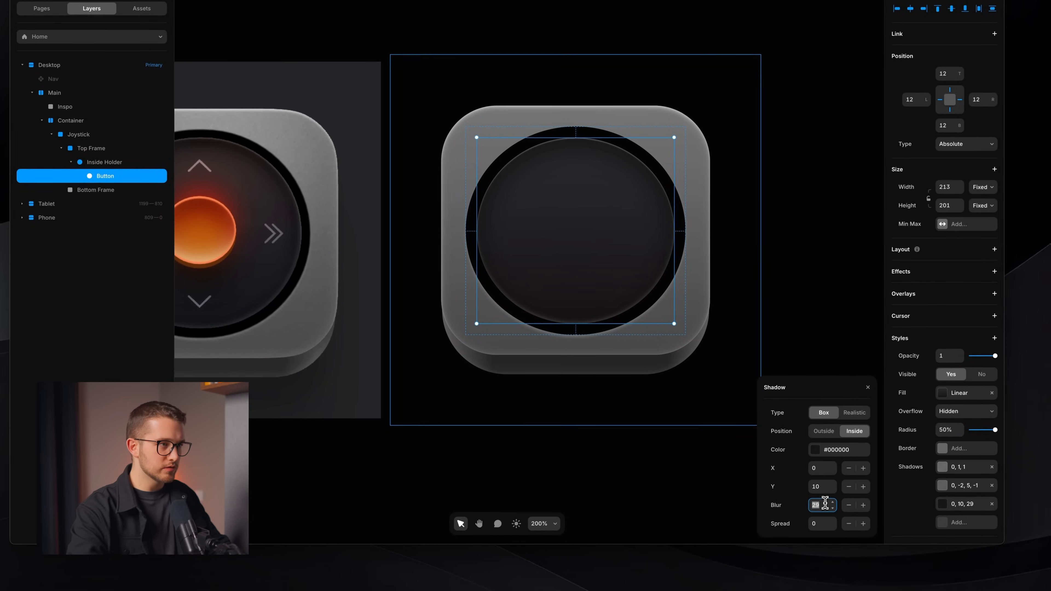
pyautogui.hotkey('shift', 'Down')
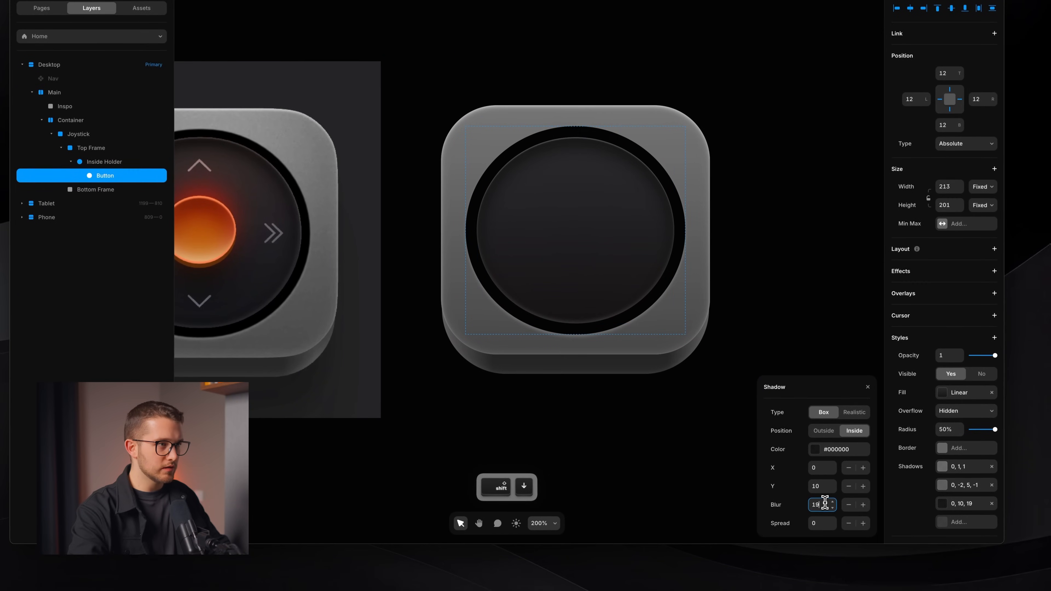
pyautogui.hotkey('shift', 'Up')
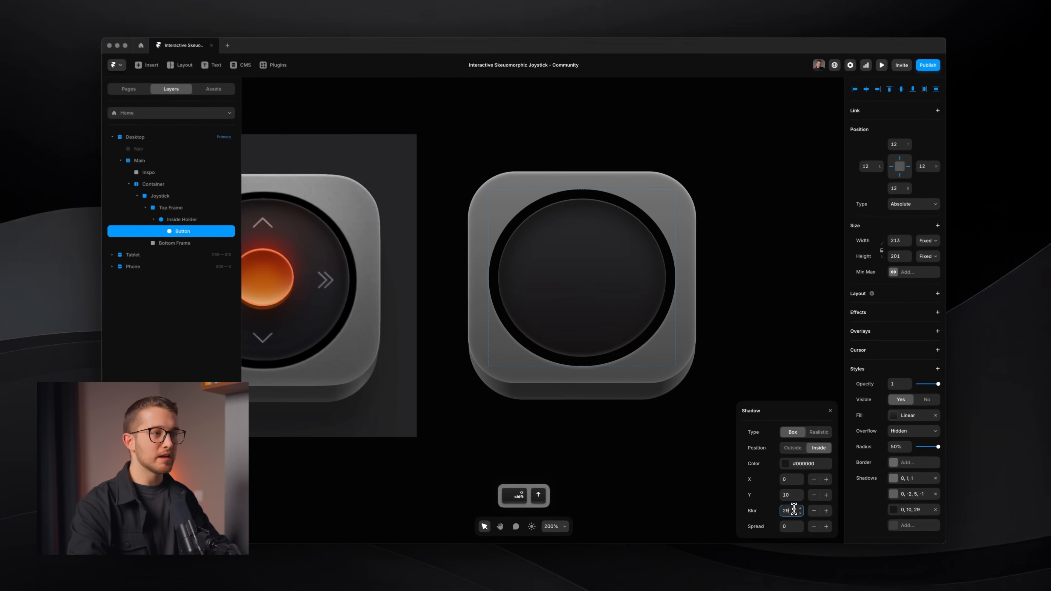
pyautogui.hotkey('shift', 'Down')
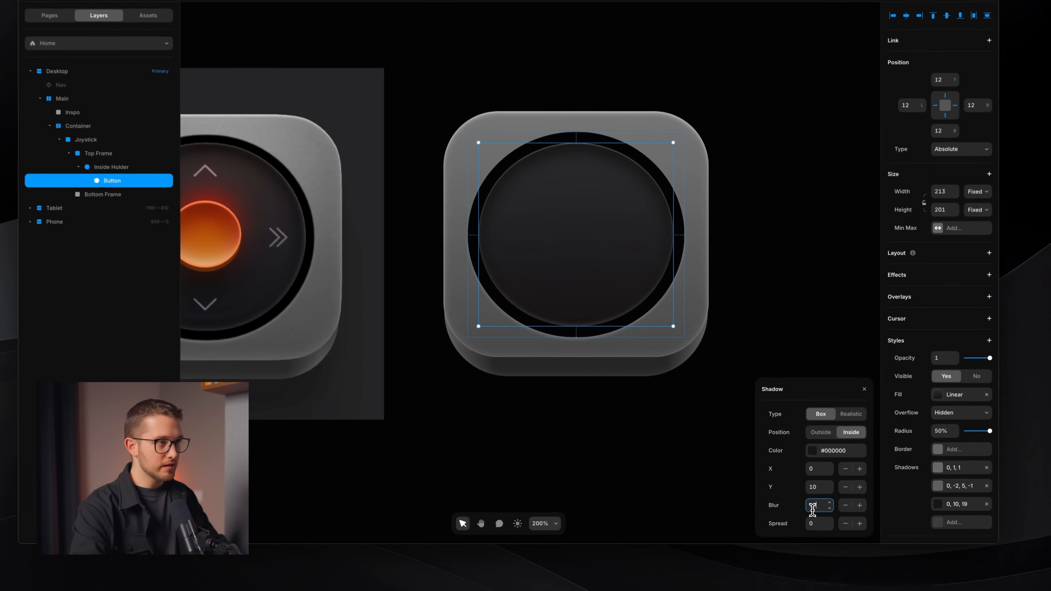
pyautogui.press('Down')
pyautogui.hotkey('shift', 'Up')
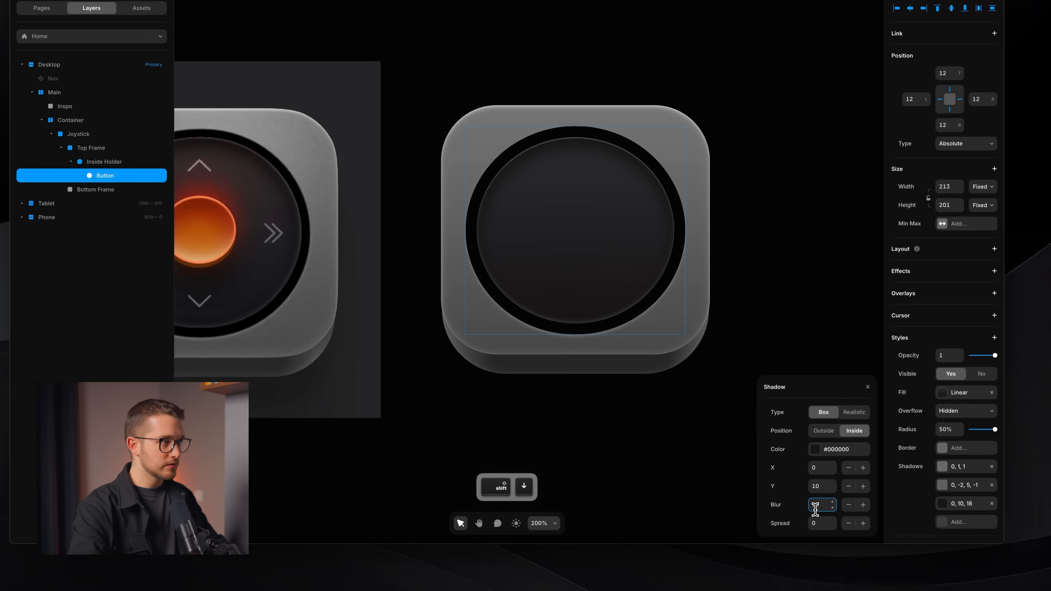
pyautogui.press('Up')
pyautogui.press('Up')
pyautogui.press('Up')
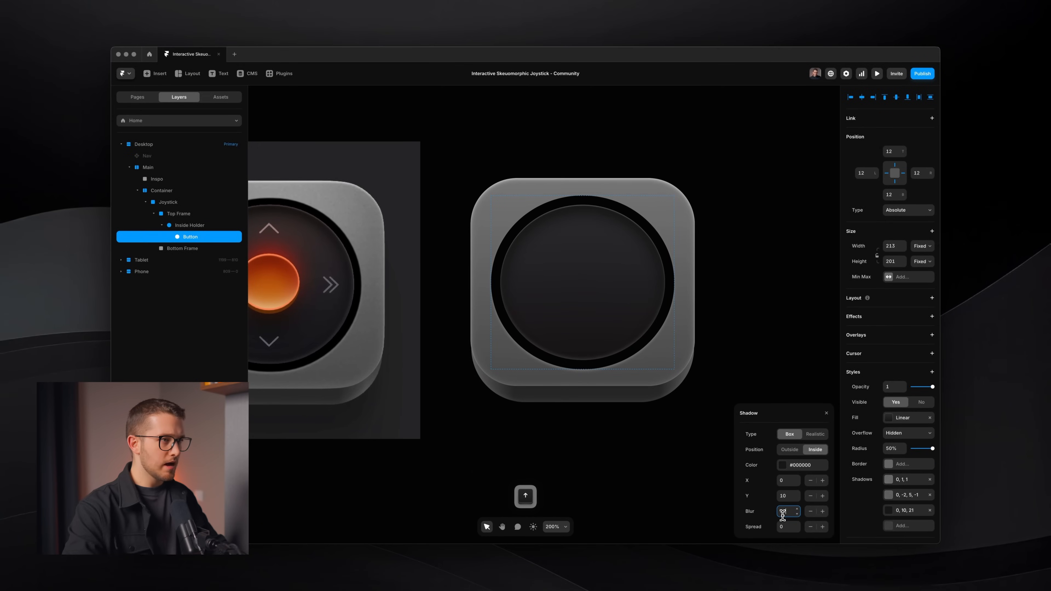
pyautogui.press('Up')
pyautogui.press('Up')
pyautogui.press('Up')
pyautogui.hscroll(-5, 600, 436)
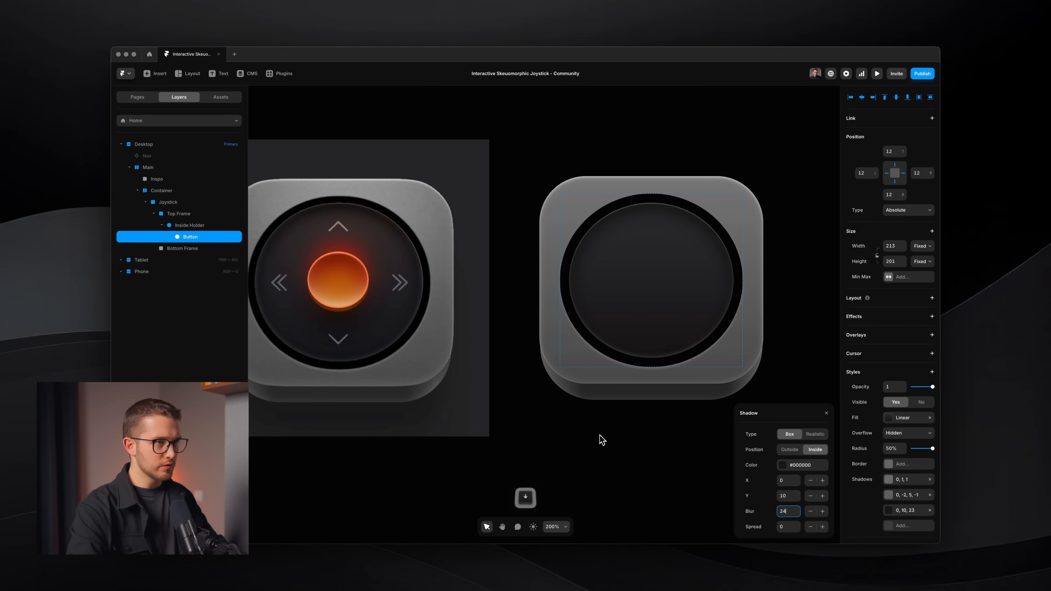
# Lower the black inside shadow's blur to 16 and try a Y offset of 11.
pyautogui.press('Down')
pyautogui.click(785, 496)
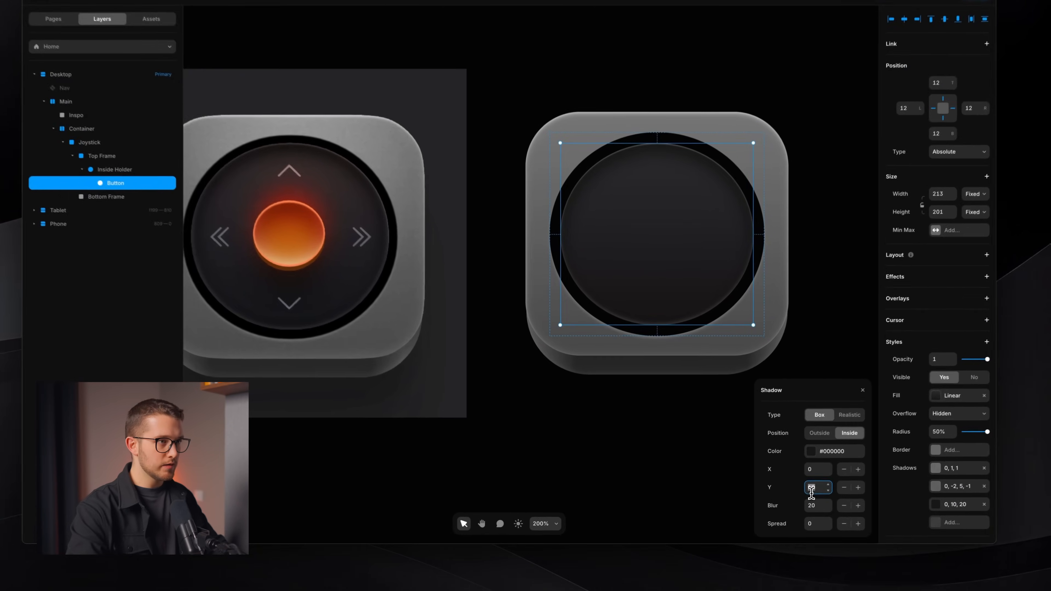
pyautogui.press('Up')
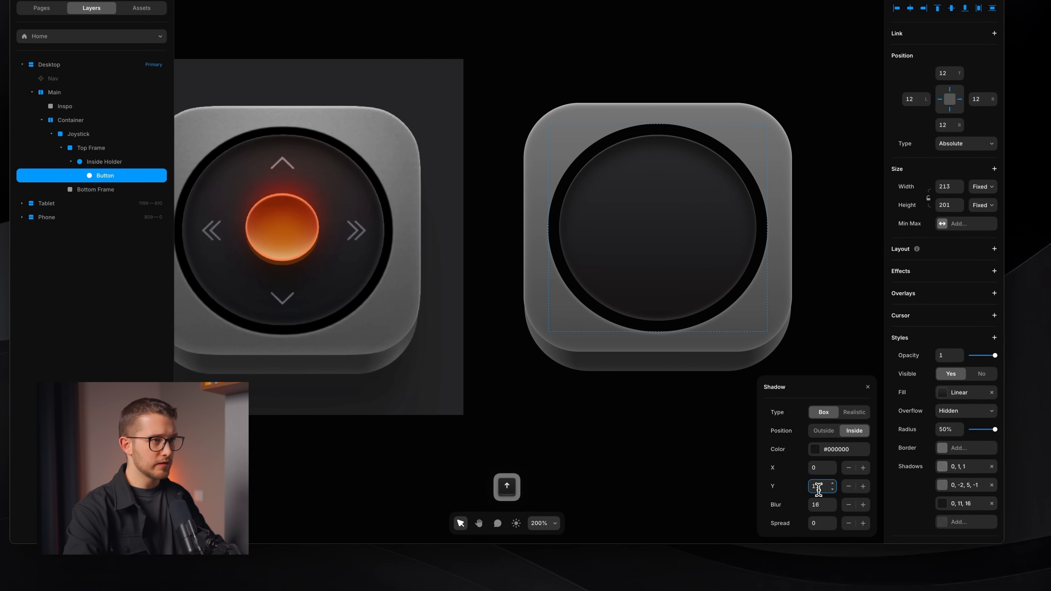
# Set the black inside shadow's color opacity to 55% and compare the joystick with the reference.
pyautogui.click(820, 449)
pyautogui.moveTo(808, 351)
pyautogui.mouseDown()
pyautogui.moveTo(820, 349)
pyautogui.moveTo(782, 353)
pyautogui.moveTo(805, 351)
pyautogui.mouseUp()
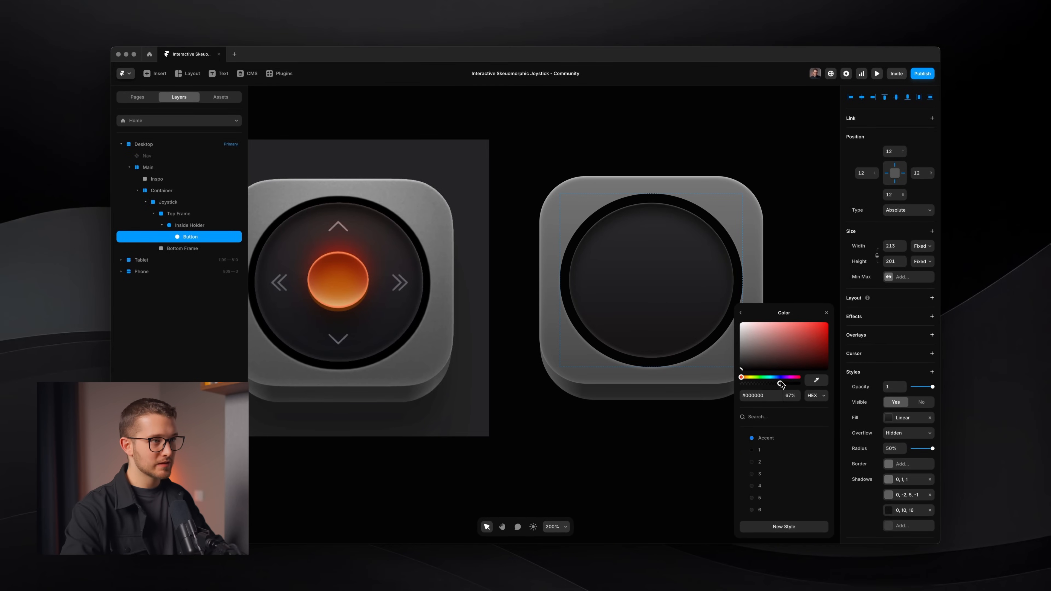
pyautogui.click(791, 395)
pyautogui.write('55')
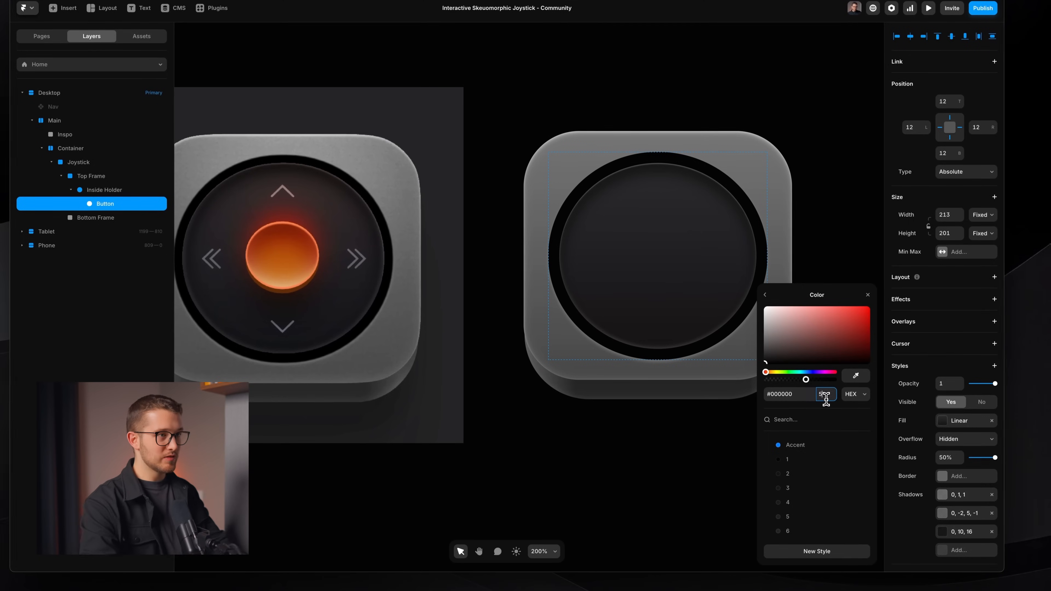
pyautogui.press('Return')
pyautogui.click(867, 296)
pyautogui.click(775, 355)
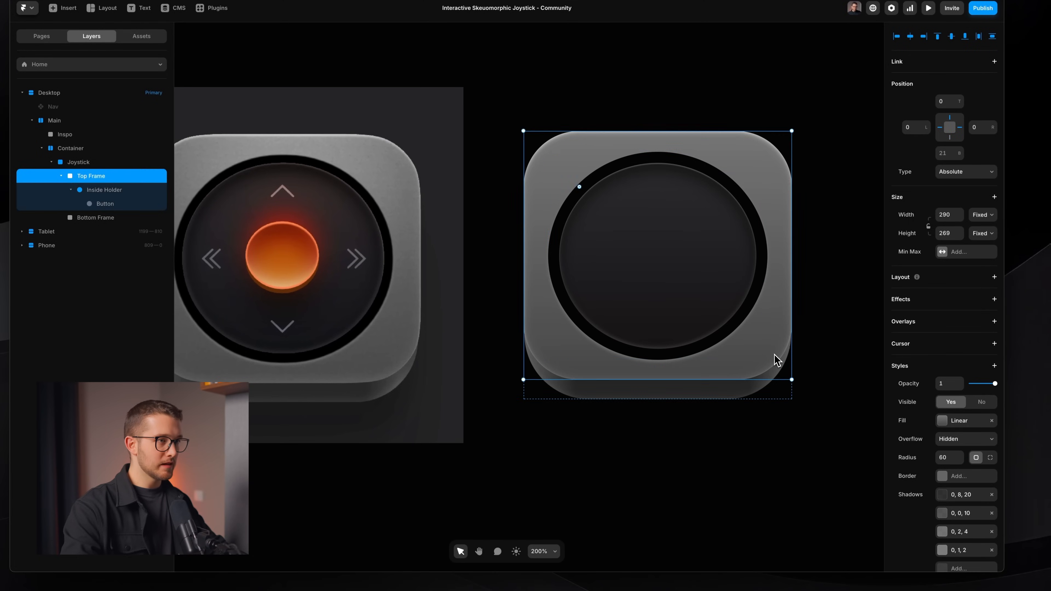
pyautogui.scroll(-4, 774, 354)
pyautogui.scroll(4, 777, 360)
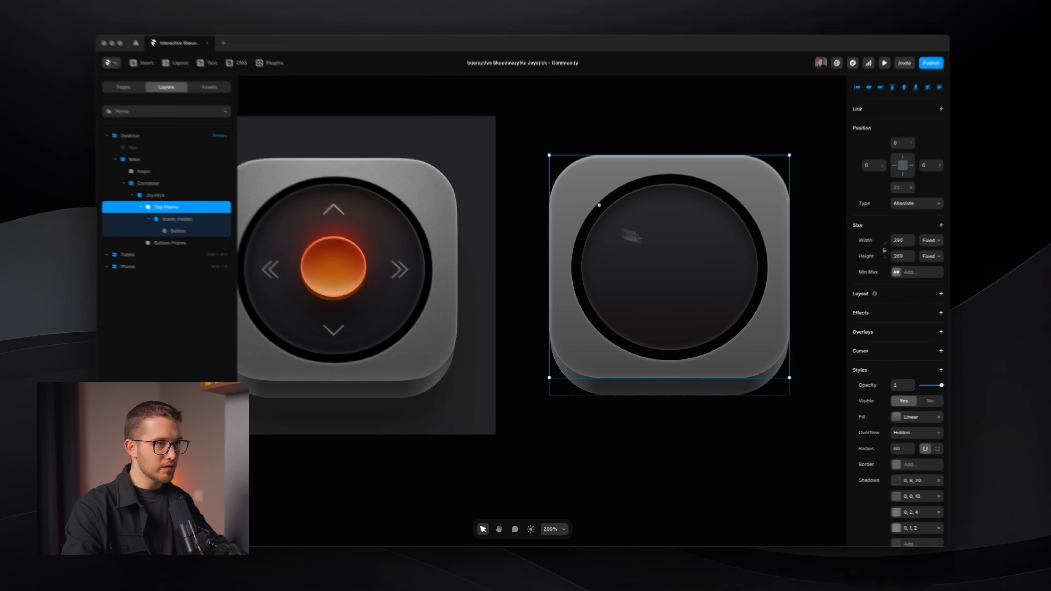
# Duplicate Button's 0, 10, 16 inside shadow and set the copy's Y offset to 0.
pyautogui.keyDown('super'); pyautogui.click(697, 258); pyautogui.keyUp('super')
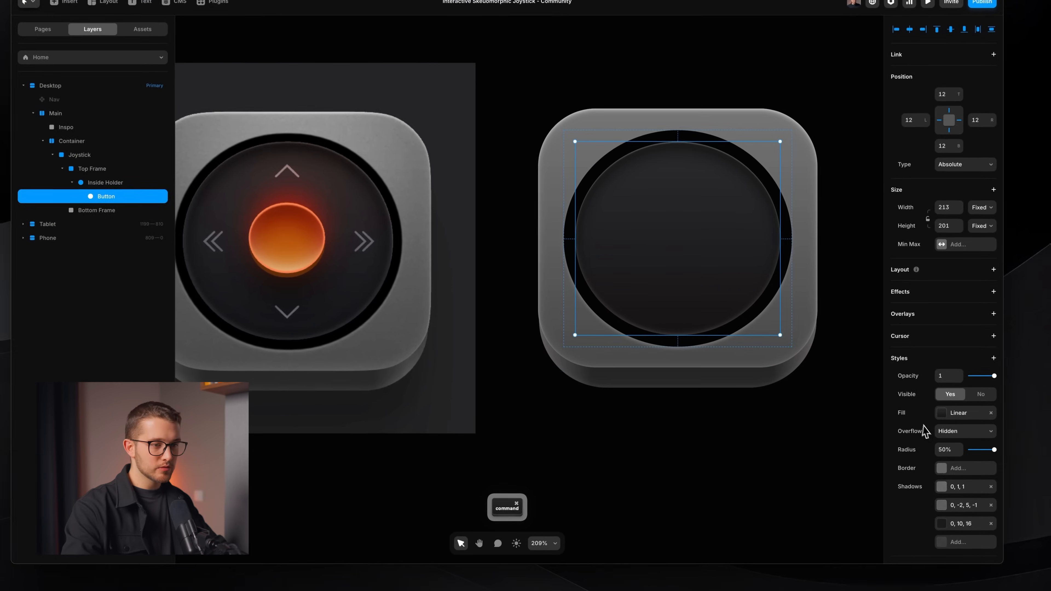
pyautogui.rightClick(942, 523)
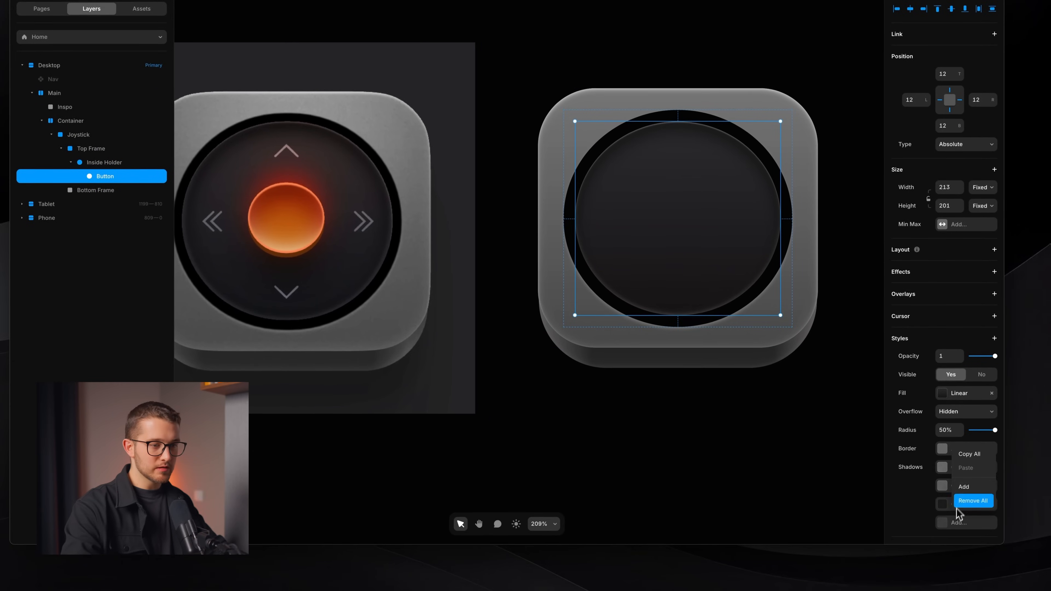
pyautogui.click(953, 472)
pyautogui.doubleClick(813, 481)
pyautogui.write('0')
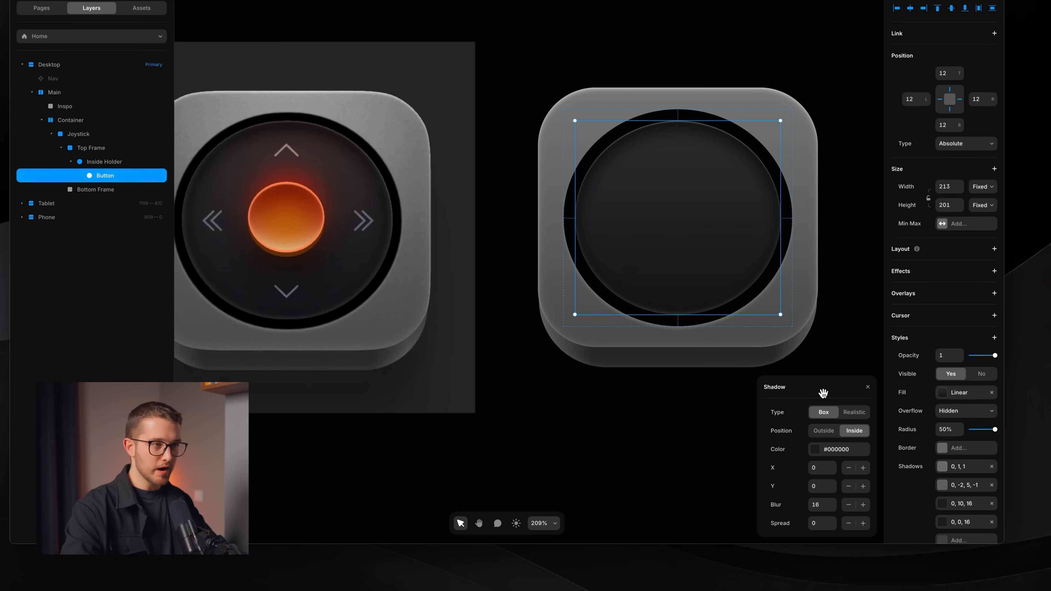
# Adjust the duplicated inside shadow's black opacity and raise its blur to 28.
pyautogui.moveTo(822, 392); pyautogui.dragTo(819, 375)
pyautogui.hscroll(1, 673, 385)
pyautogui.moveTo(832, 491); pyautogui.dragTo(791, 499)
pyautogui.click(803, 453)
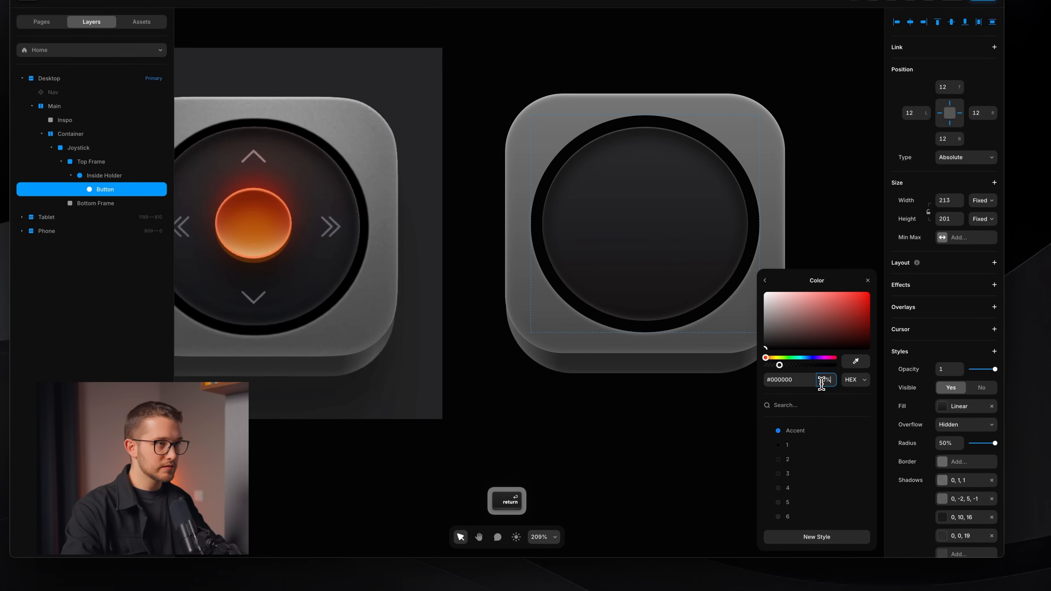
pyautogui.click(765, 281)
pyautogui.moveTo(827, 434); pyautogui.dragTo(823, 430)
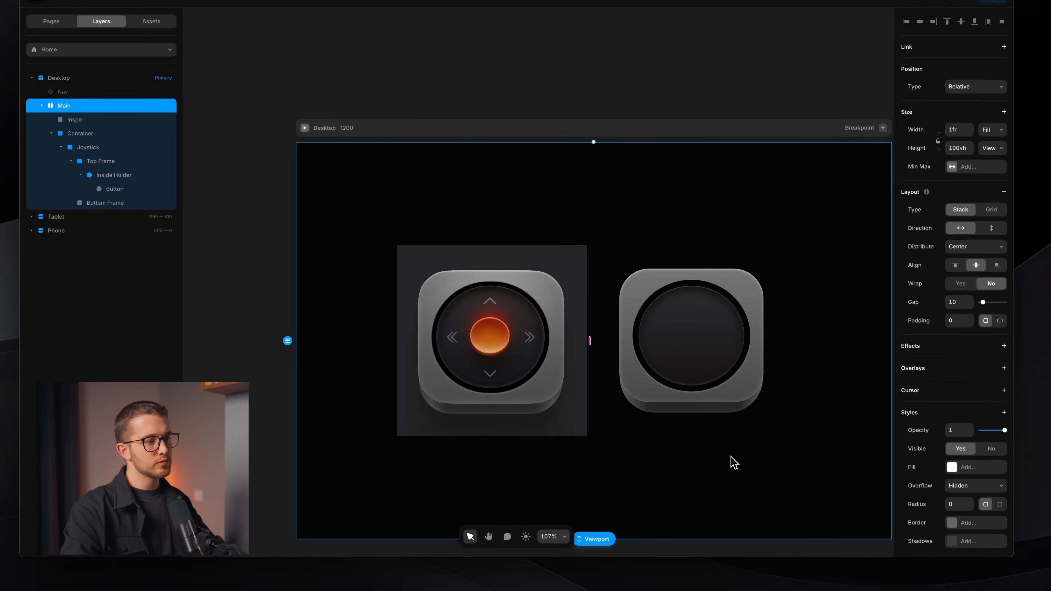
# Compare the recreated disc with the reference and measure the orange center button in the reference image.
pyautogui.scroll(5, 733, 463)
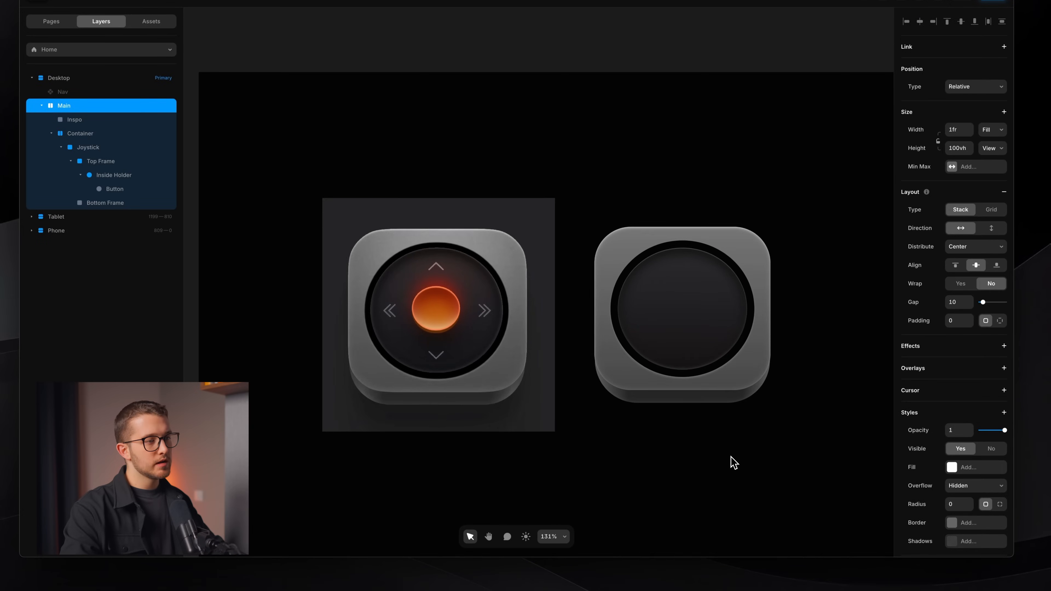
pyautogui.keyDown('super'); pyautogui.click(682, 301); pyautogui.keyUp('super')
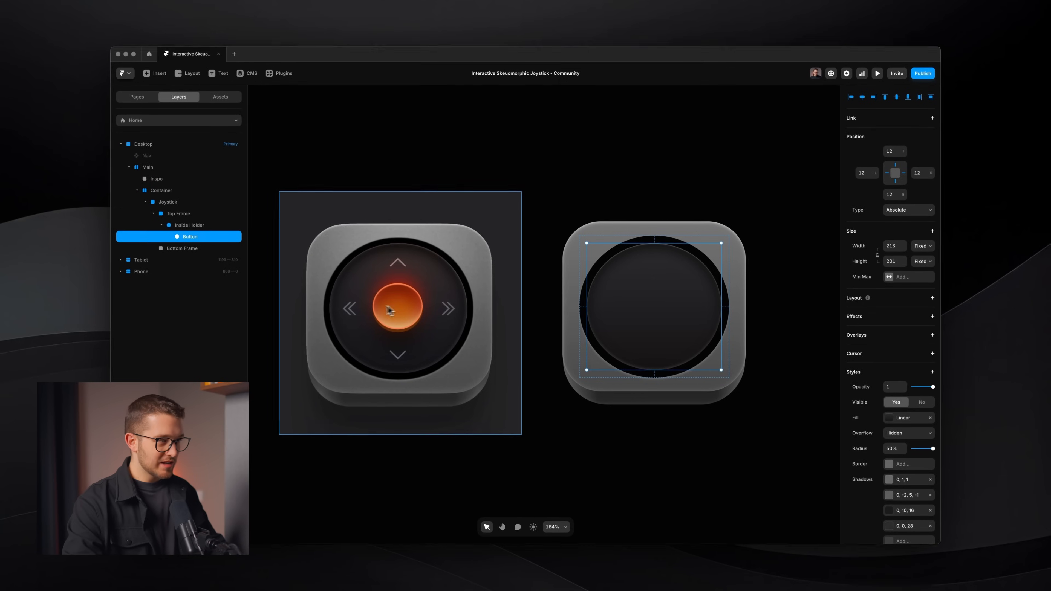
pyautogui.scroll(5, 379, 306)
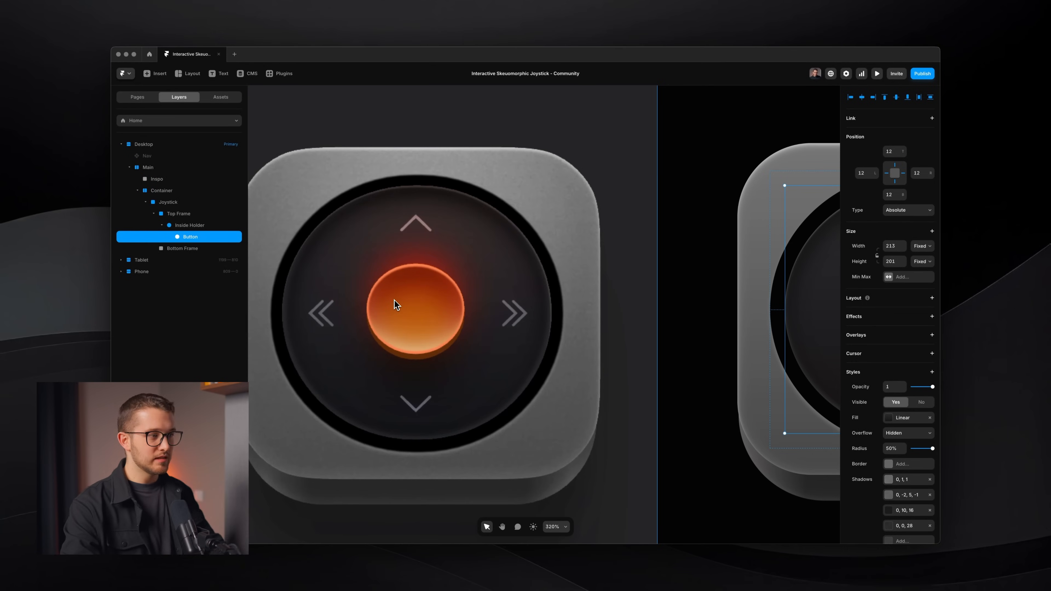
pyautogui.scroll(-3, 394, 300)
pyautogui.press('shift+super+4')
pyautogui.moveTo(372, 278); pyautogui.dragTo(433, 338)
pyautogui.press('Escape')
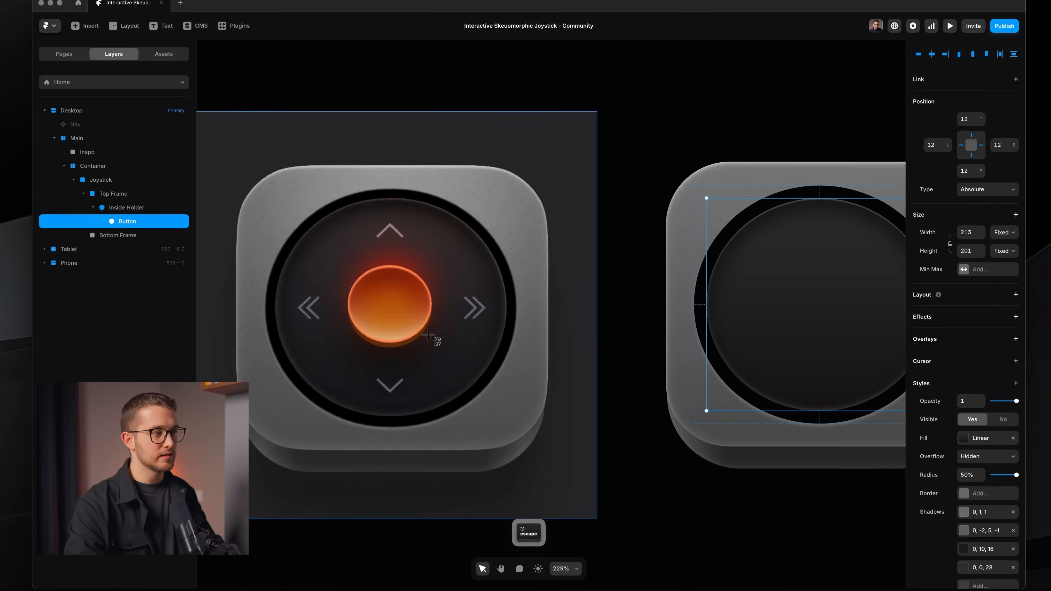
pyautogui.scroll(-4, 429, 336)
pyautogui.hscroll(2, 428, 336)
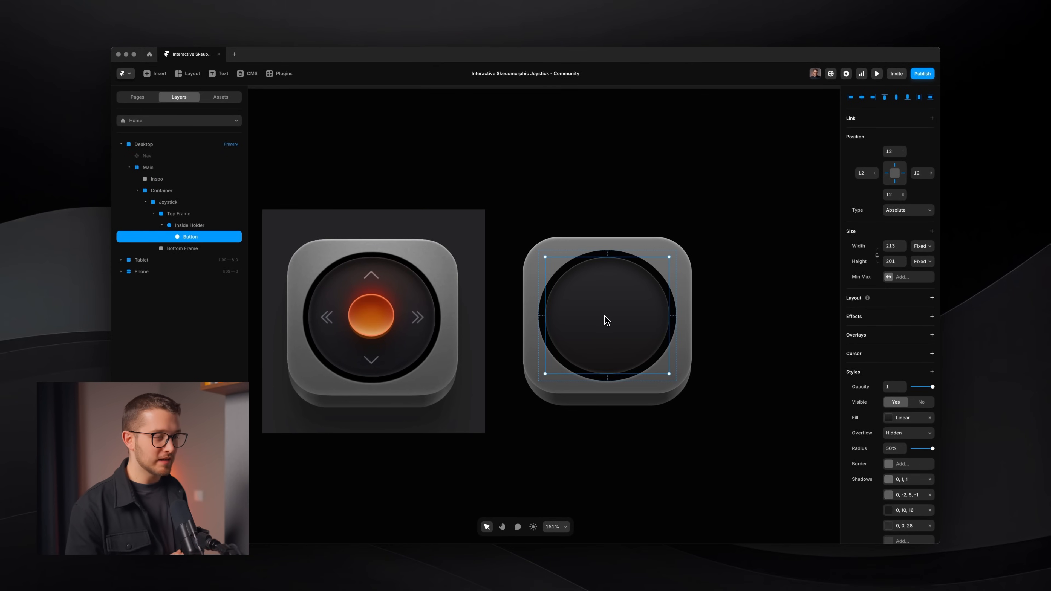
pyautogui.scroll(3, 607, 321)
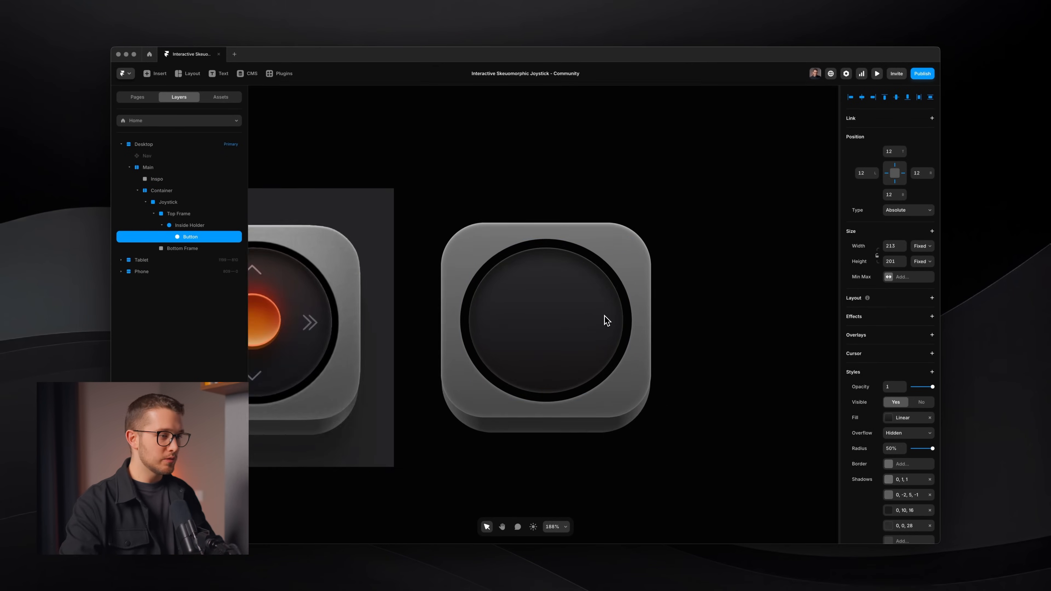
pyautogui.hscroll(-2, 606, 321)
pyautogui.scroll(-1, 607, 320)
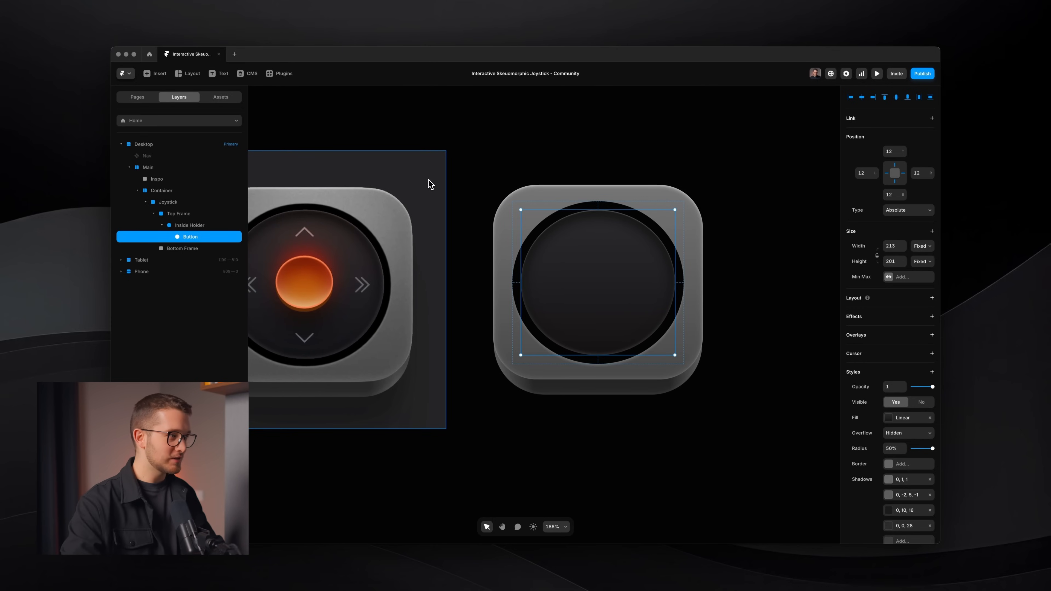
pyautogui.press('f')
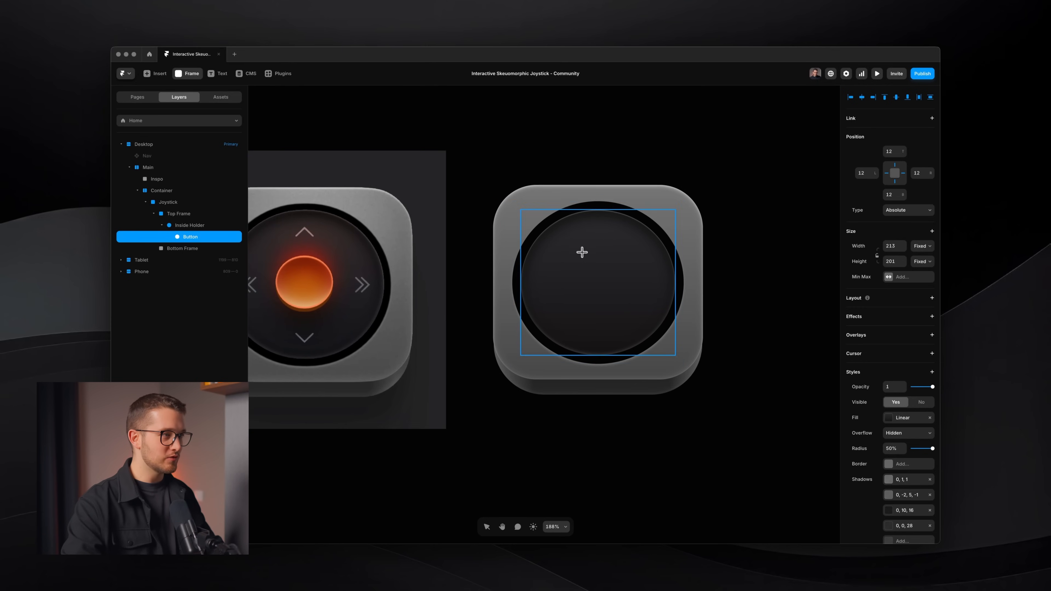
pyautogui.moveTo(579, 228)
pyautogui.mouseDown()
pyautogui.moveTo(609, 249)
pyautogui.moveTo(609, 223)
pyautogui.moveTo(595, 215)
pyautogui.mouseUp()
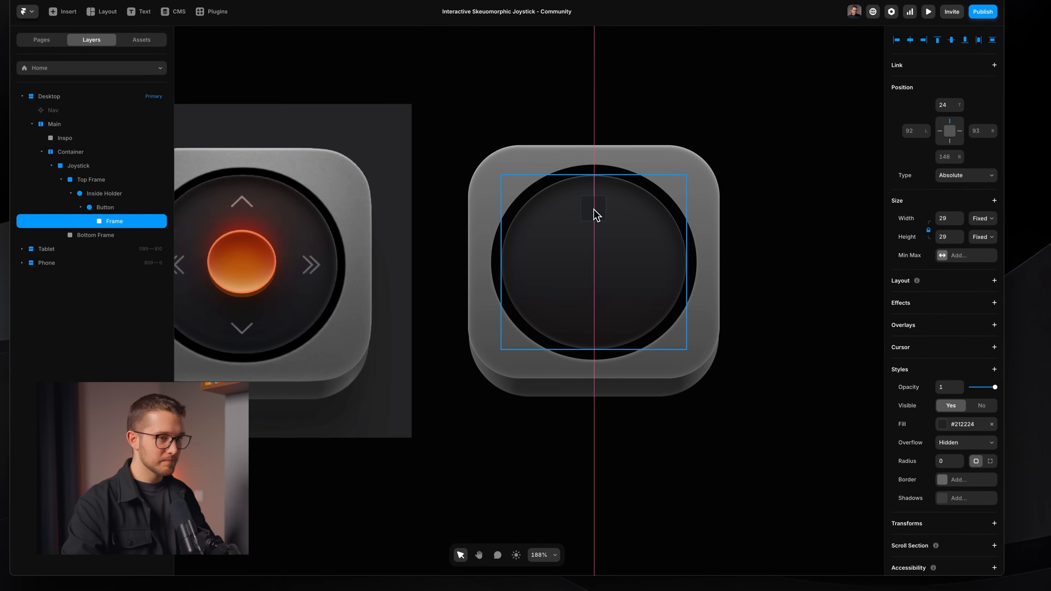
pyautogui.press('BackSpace')
# Draw a square frame about 34 × 34 around the reference's up chevron inside Inspo and clear its fill.
pyautogui.scroll(10, 421, 194)
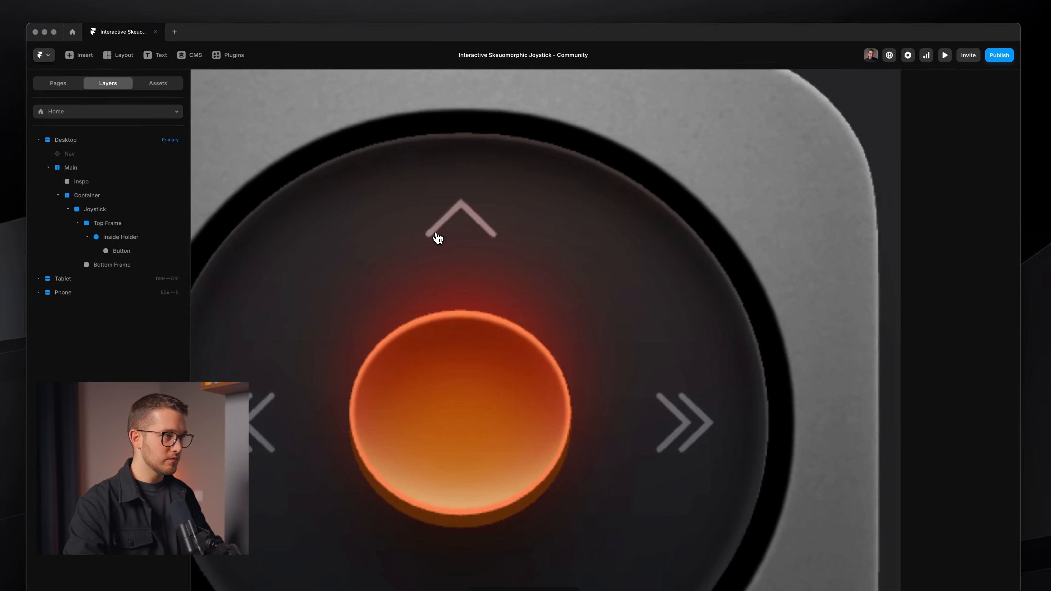
pyautogui.press('f')
pyautogui.moveTo(424, 186); pyautogui.dragTo(522, 283)
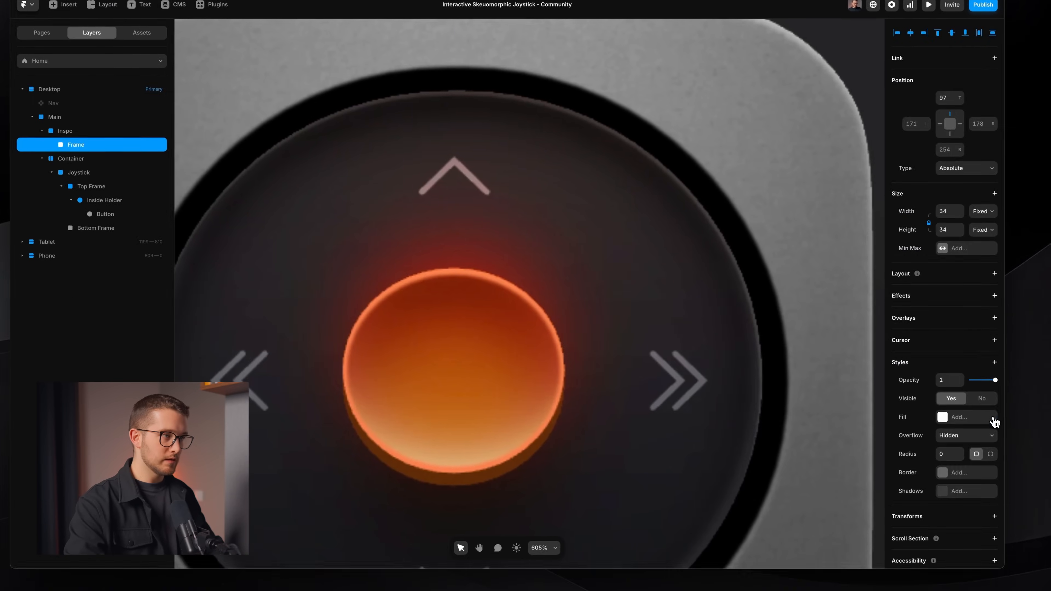
pyautogui.moveTo(484, 197); pyautogui.dragTo(481, 194)
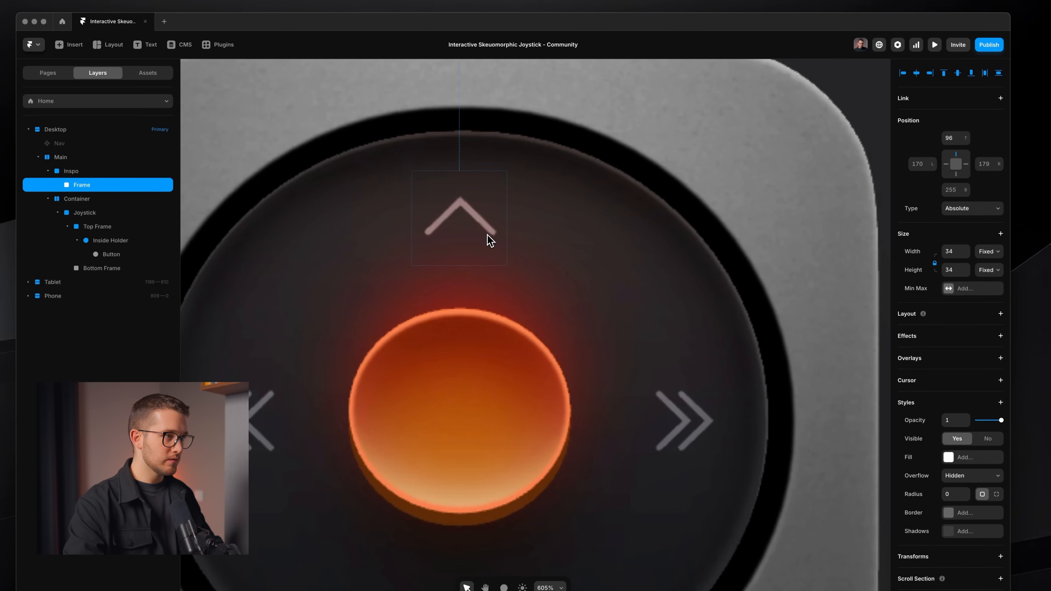
pyautogui.moveTo(487, 234); pyautogui.dragTo(488, 236)
# Set the chevron frame's size to 36 × 36 and rename it Icon.
pyautogui.click(952, 254)
pyautogui.press('Up')
pyautogui.press('Up')
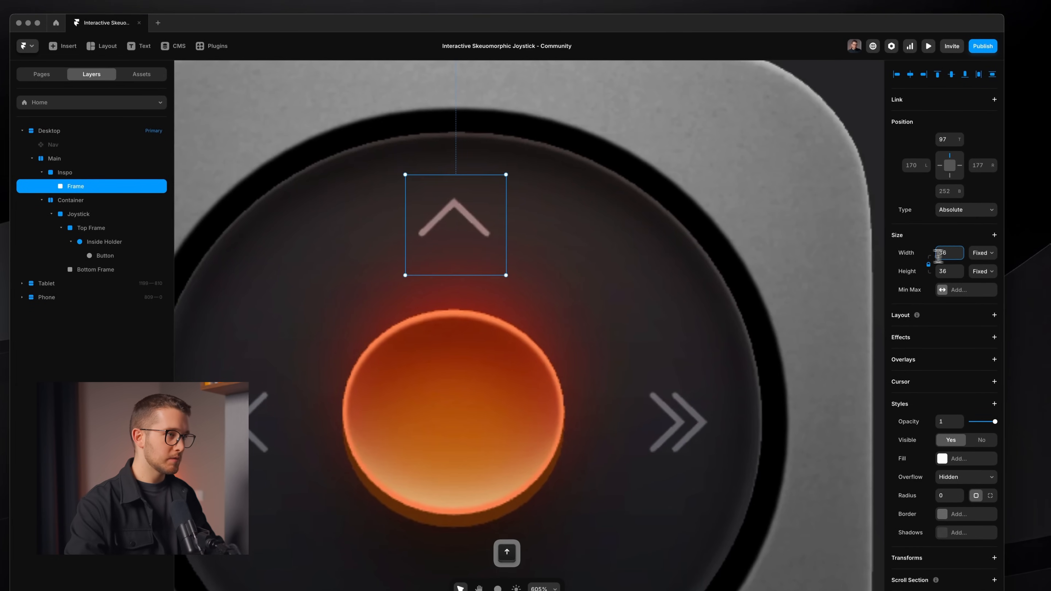
pyautogui.scroll(5, 476, 234)
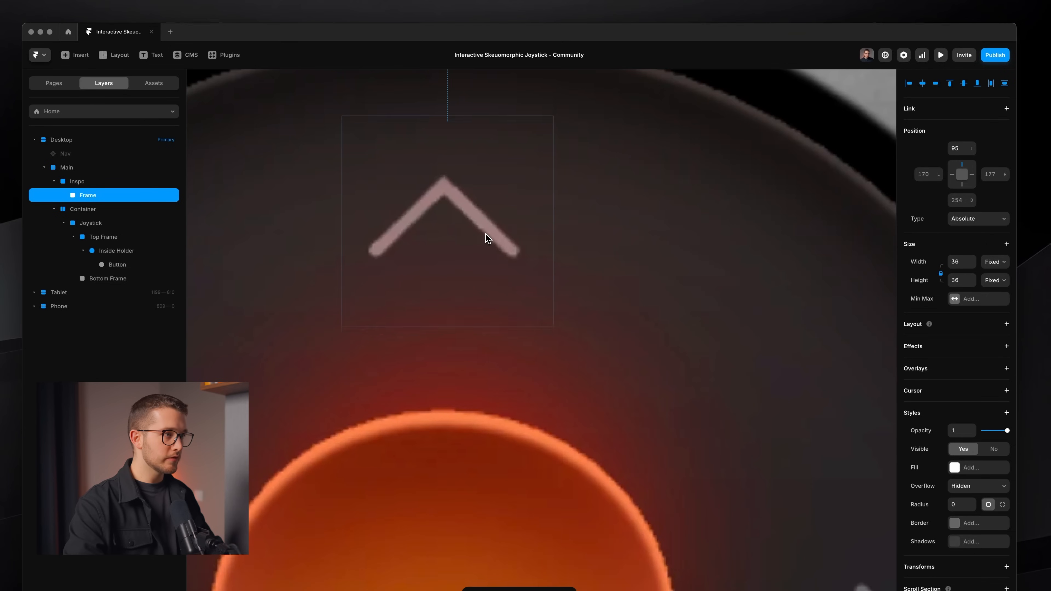
pyautogui.press('super+r')
pyautogui.write('Icon')
pyautogui.press('Return')
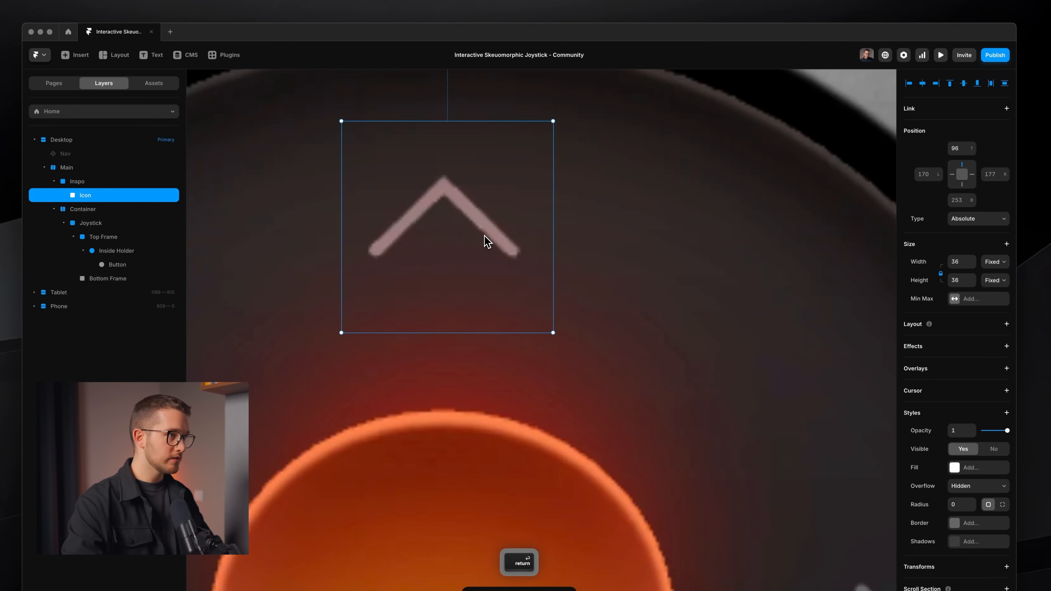
# Draw a bar 2 wide and 19 high inside Icon, rotated -45° along the chevron's right arm.
pyautogui.press('f')
pyautogui.moveTo(447, 180)
pyautogui.mouseDown()
pyautogui.moveTo(481, 272)
pyautogui.moveTo(462, 304)
pyautogui.mouseUp()
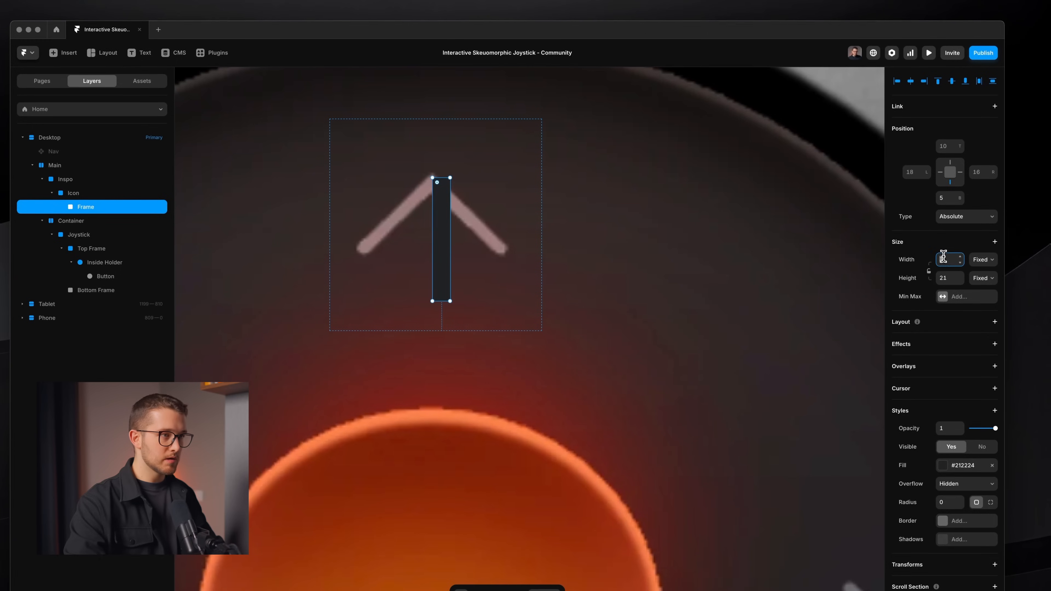
pyautogui.click(948, 257)
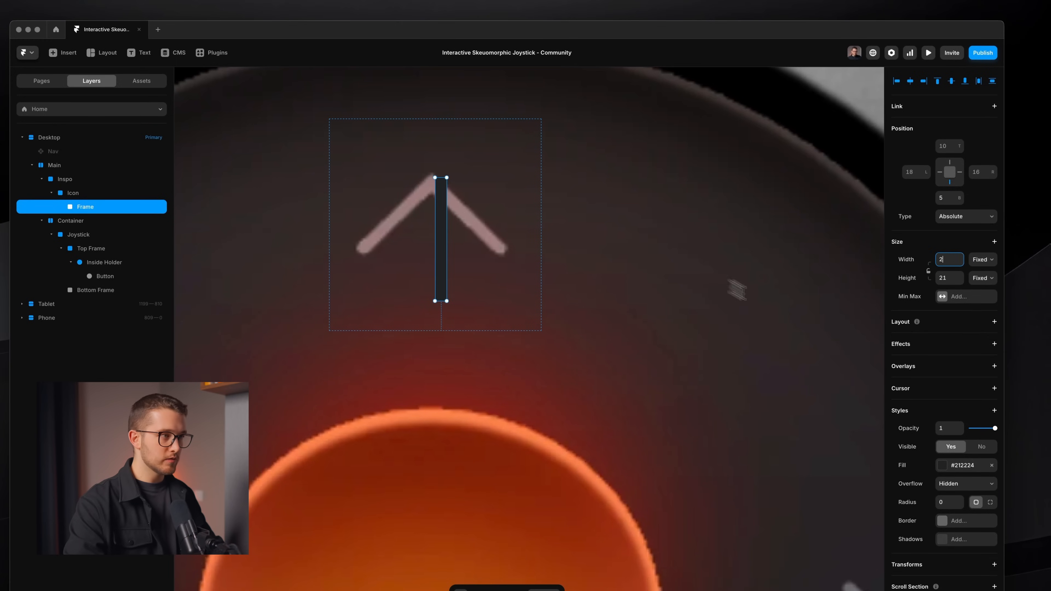
pyautogui.moveTo(447, 175); pyautogui.dragTo(416, 173)
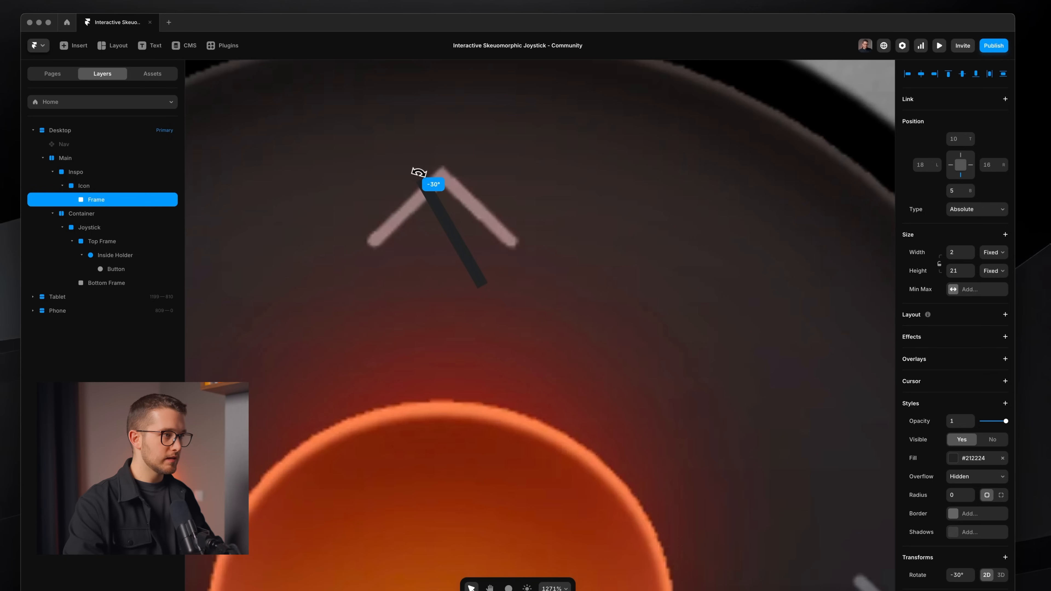
pyautogui.press('super+z')
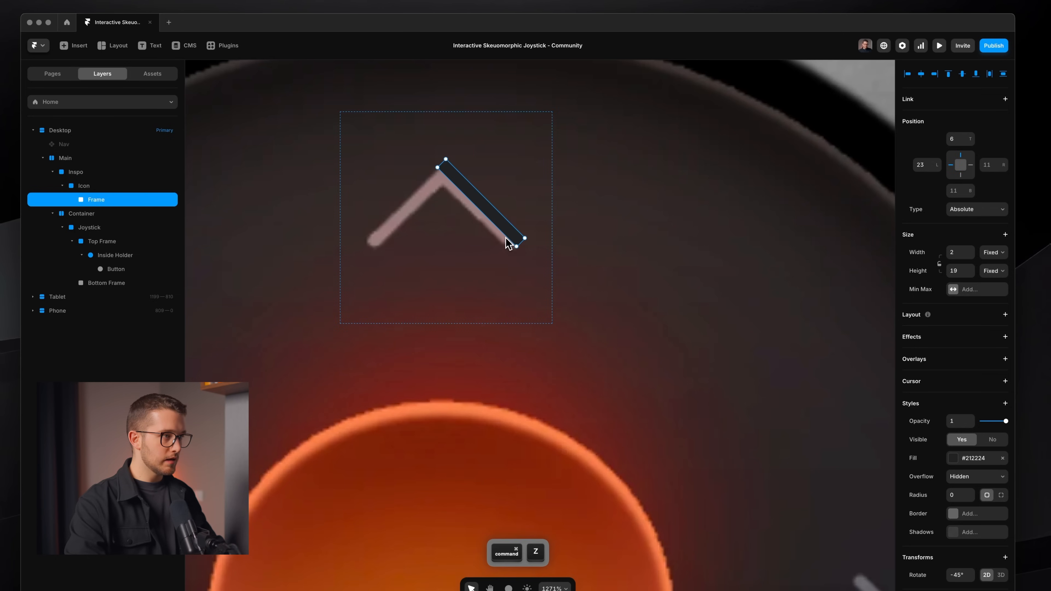
# Change the rotated bar's fill color to #FFFFFF.
pyautogui.click(969, 458)
pyautogui.click(809, 394)
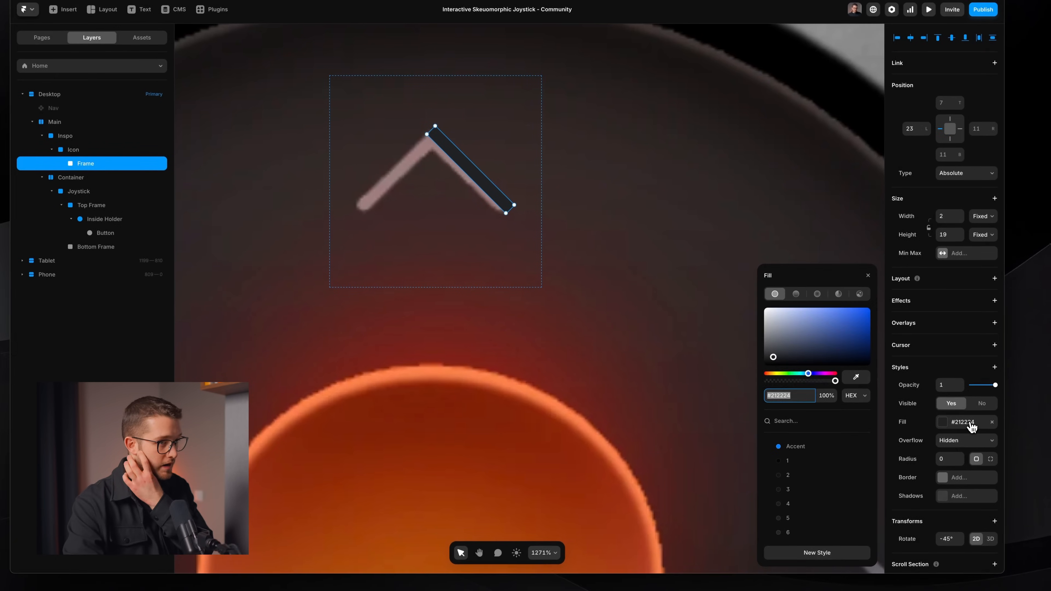
pyautogui.write('fff')
pyautogui.press('Return')
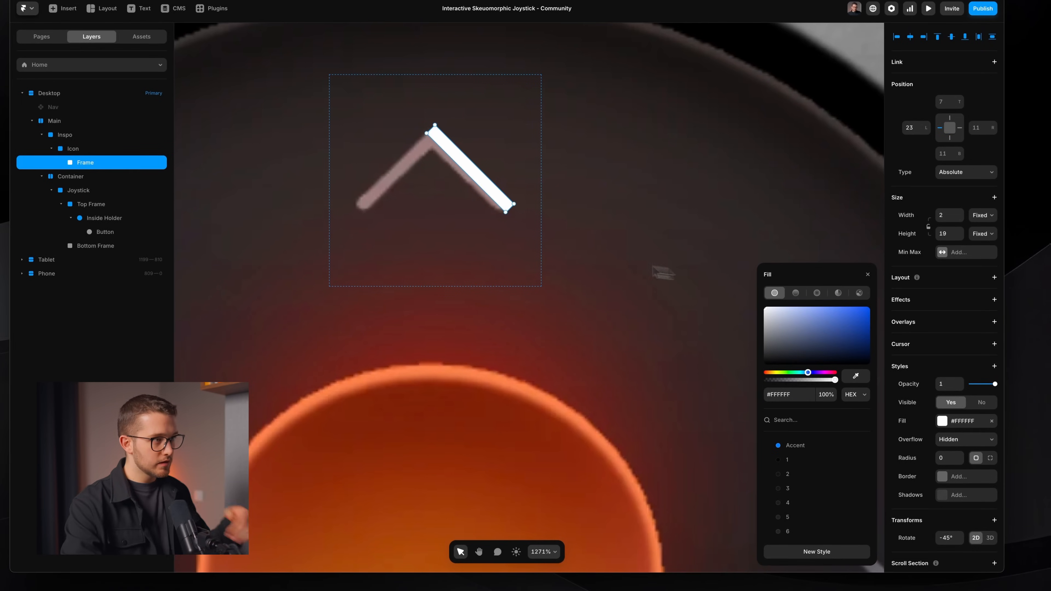
pyautogui.click(528, 251)
# Duplicate the white bar to form the chevron's left arm and move both bars onto the reference chevron.
pyautogui.keyDown('super'); pyautogui.click(497, 198); pyautogui.keyUp('super')
pyautogui.moveTo(523, 230); pyautogui.dragTo(396, 267)
pyautogui.keyDown('shift'); pyautogui.click(511, 232); pyautogui.keyUp('shift')
pyautogui.moveTo(468, 183)
pyautogui.mouseDown()
pyautogui.moveTo(440, 179)
pyautogui.moveTo(484, 189)
pyautogui.mouseUp()
pyautogui.keyDown('shift'); pyautogui.click(478, 190); pyautogui.keyUp('shift')
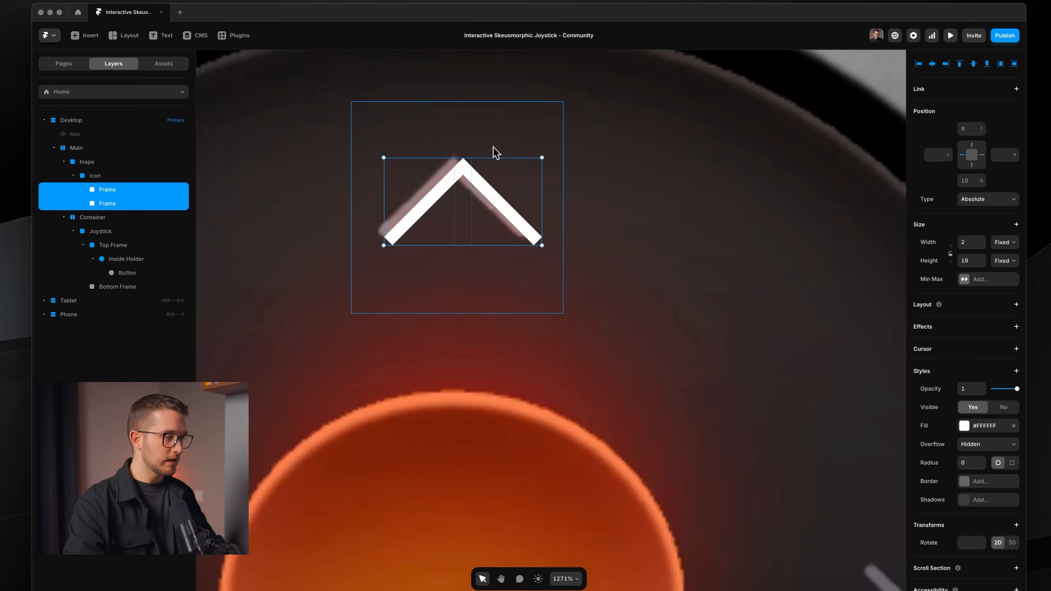
pyautogui.moveTo(481, 184); pyautogui.dragTo(472, 189)
pyautogui.scroll(-2, 471, 190)
pyautogui.scroll(-4, 472, 190)
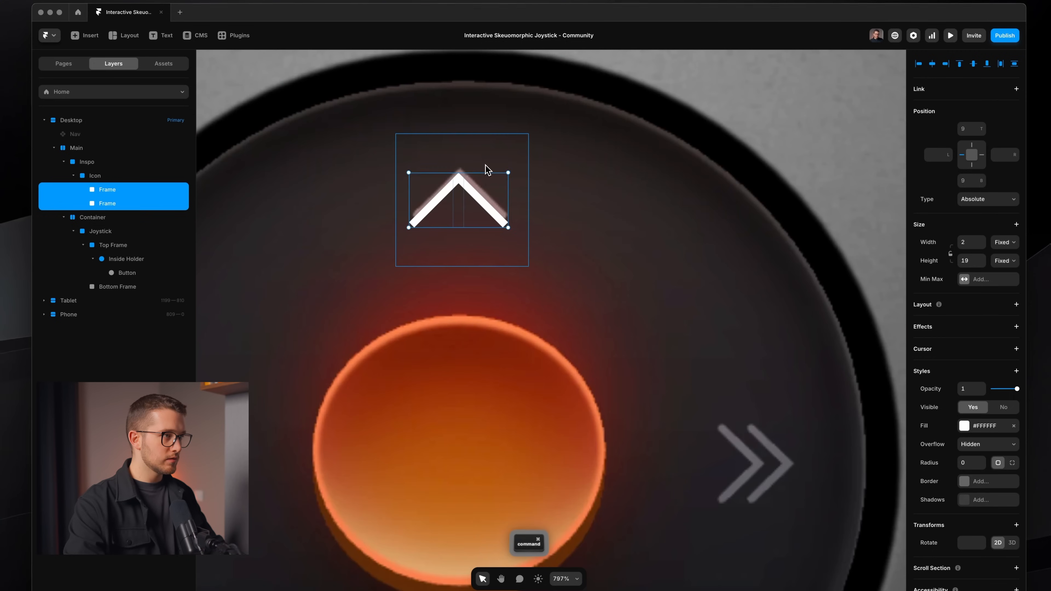
# Shift both white bars slightly right so the chevron is horizontally centered inside the Icon frame.
pyautogui.keyDown('super'); pyautogui.click(483, 174); pyautogui.keyUp('super')
pyautogui.keyDown('super'); pyautogui.click(476, 192); pyautogui.keyUp('super')
pyautogui.keyDown('shift'); pyautogui.click(449, 202); pyautogui.keyUp('shift')
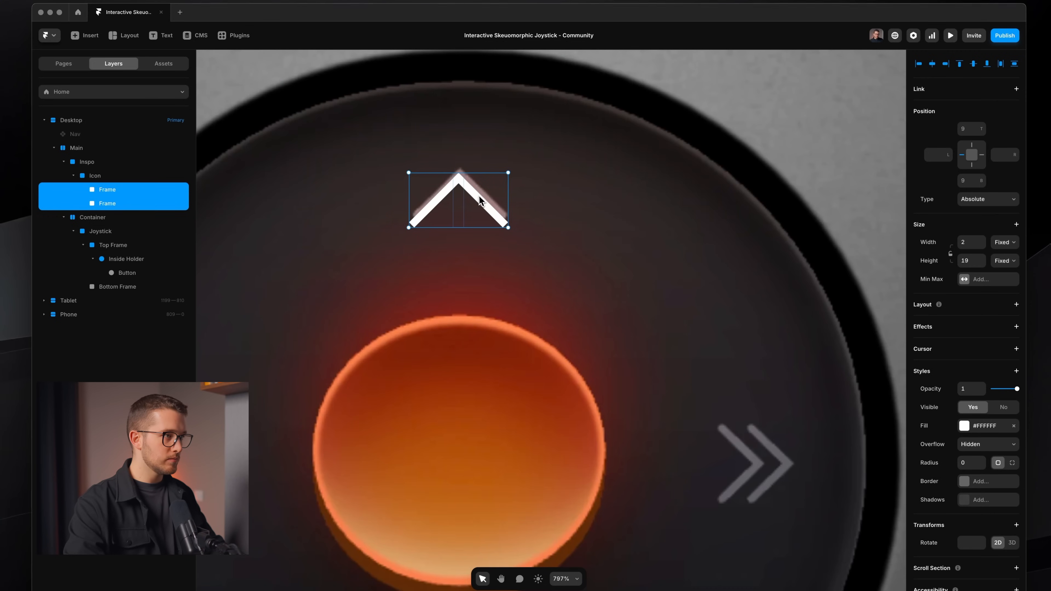
pyautogui.press('Right')
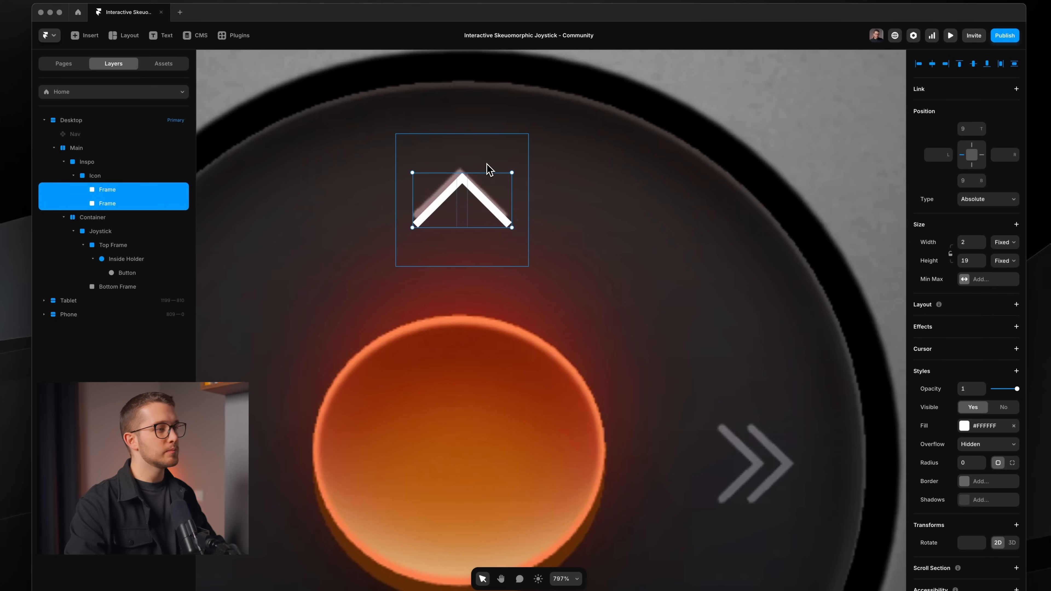
pyautogui.click(487, 164)
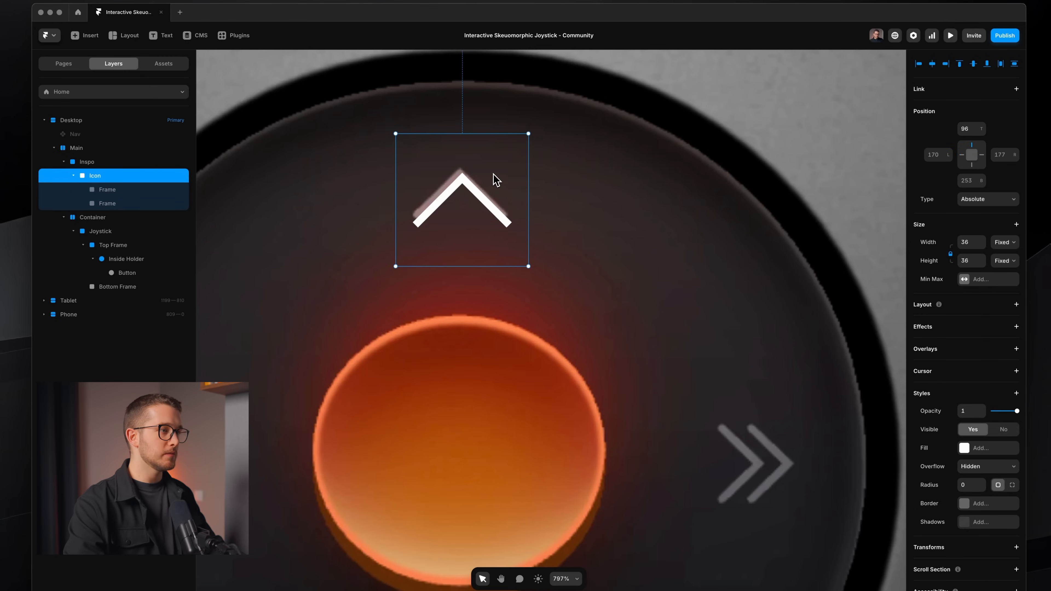
# Try to duplicate the Icon frame onto the reference's lower chevron, and undo the copy.
pyautogui.scroll(-5, 495, 180)
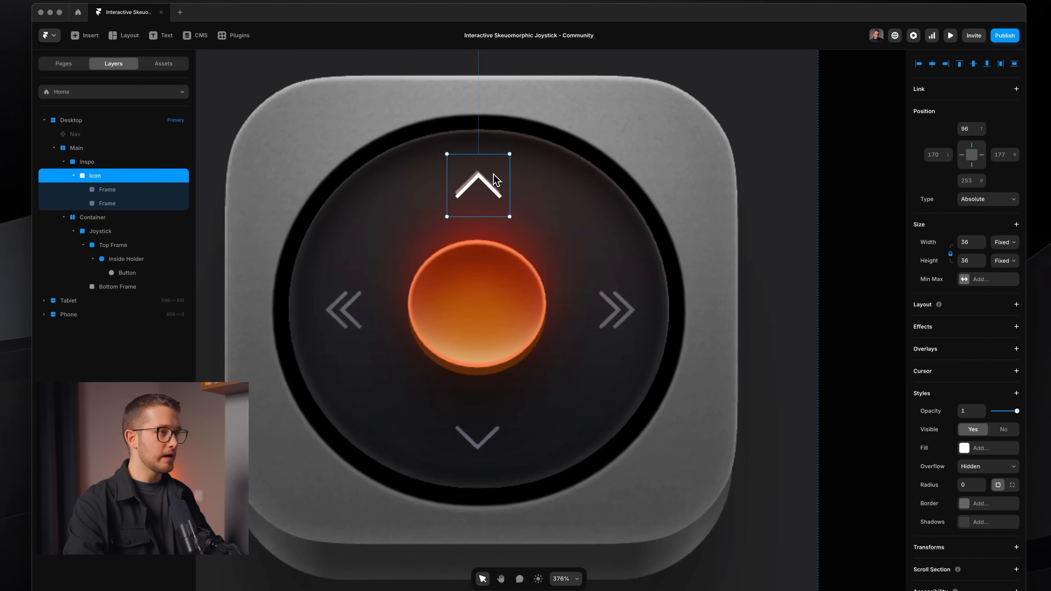
pyautogui.moveTo(493, 174); pyautogui.dragTo(451, 455)
pyautogui.press('super+z')
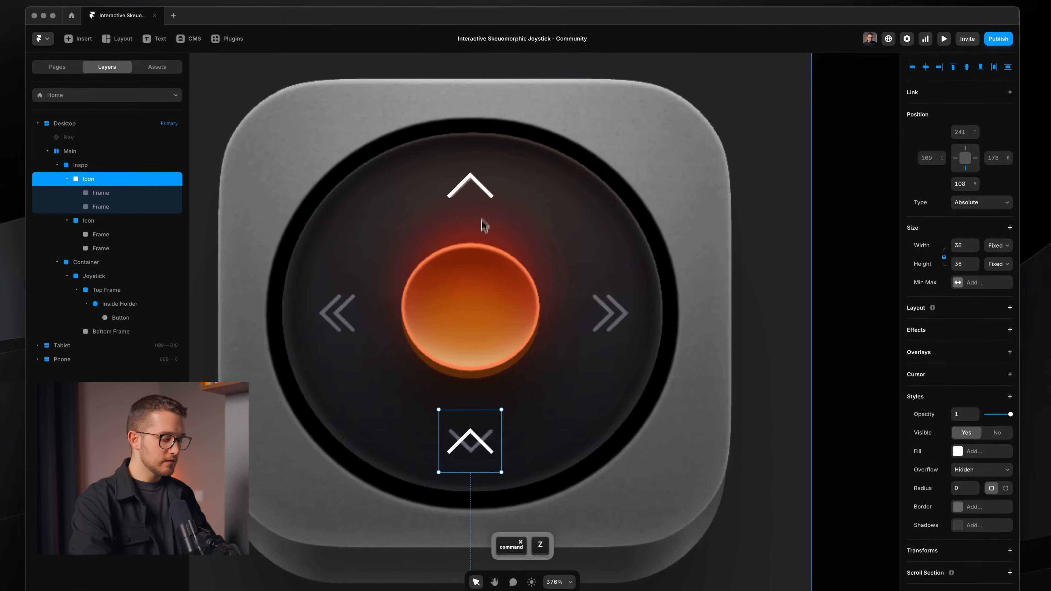
pyautogui.press('super+z')
# Duplicate the Icon frame onto the reference's right double chevron and rotate the copy to 90°.
pyautogui.keyDown('super'); pyautogui.click(475, 177); pyautogui.keyUp('super')
pyautogui.click(470, 204)
pyautogui.moveTo(471, 204); pyautogui.dragTo(598, 340)
pyautogui.scroll(5, 599, 338)
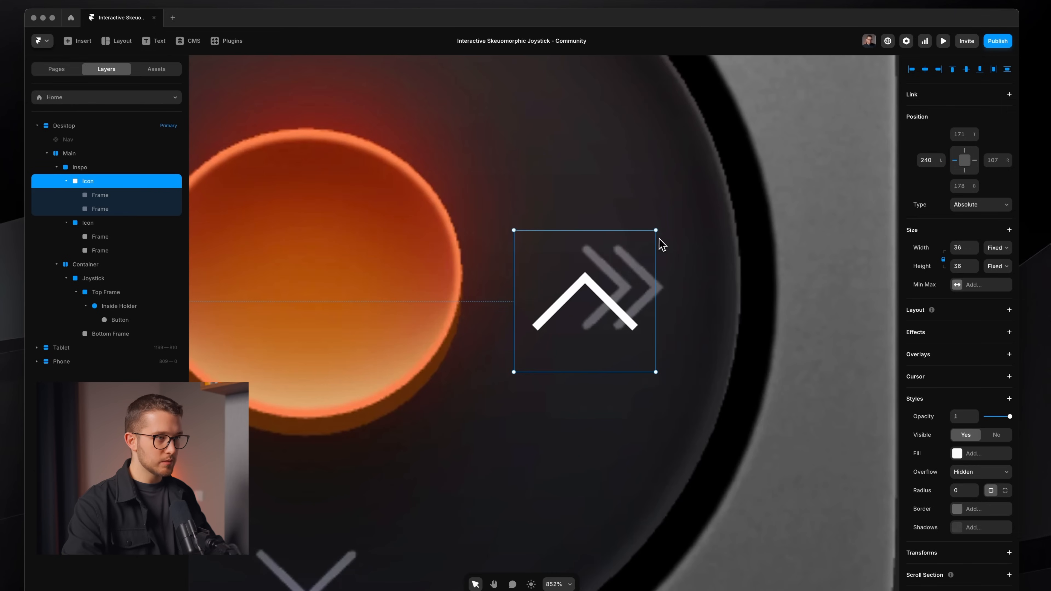
pyautogui.moveTo(657, 228); pyautogui.dragTo(633, 357)
pyautogui.press('super+z')
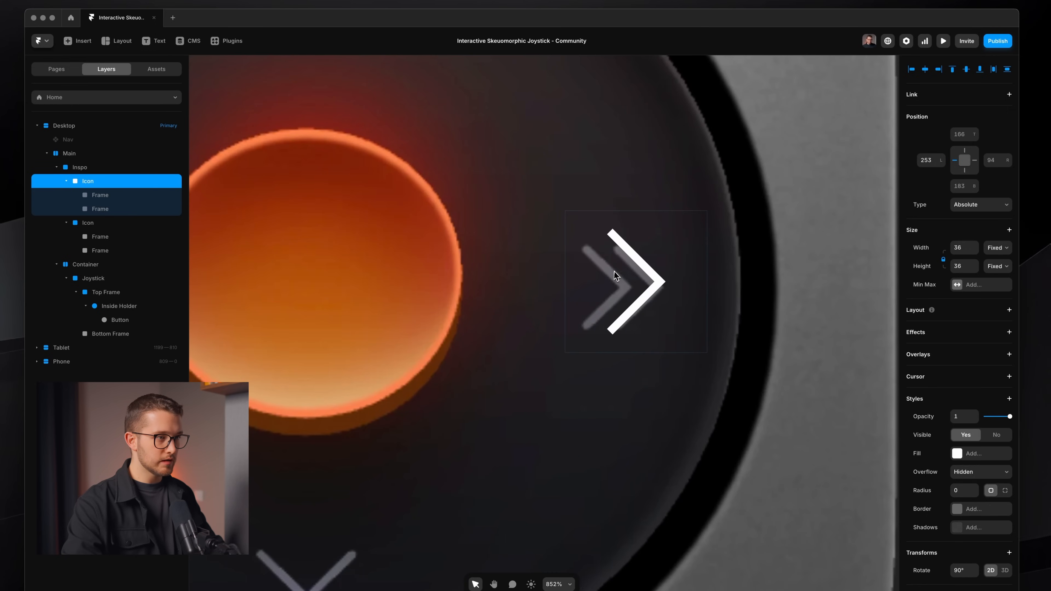
# Shift both bars inside the rotated icon toward the frame's right side, keeping them vertically centered.
pyautogui.keyDown('super'); pyautogui.click(638, 272); pyautogui.keyUp('super')
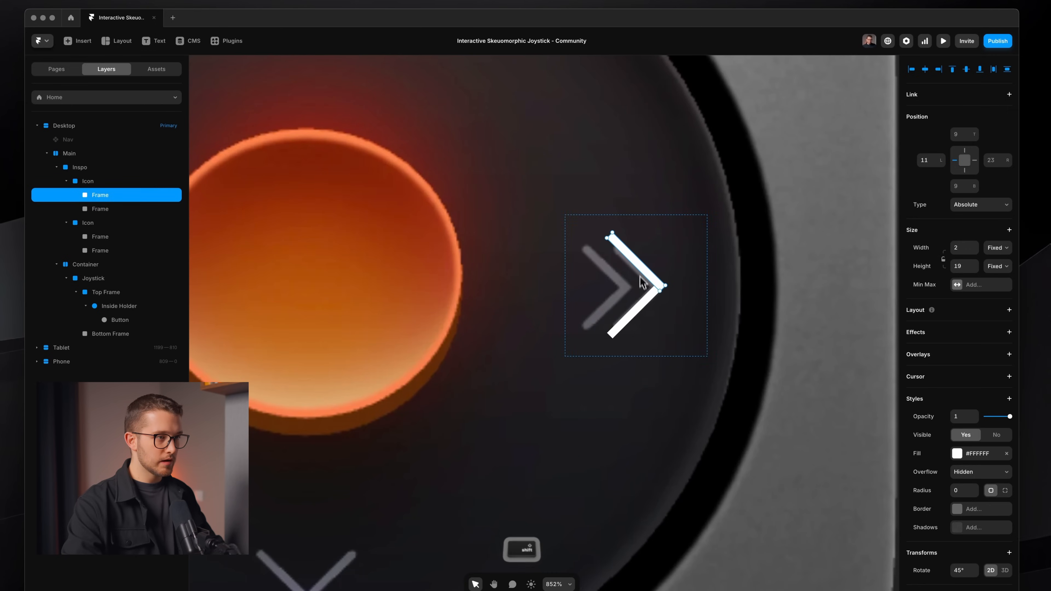
pyautogui.keyDown('shift'); pyautogui.click(647, 311); pyautogui.keyUp('shift')
pyautogui.hotkey('shift', 'Right')
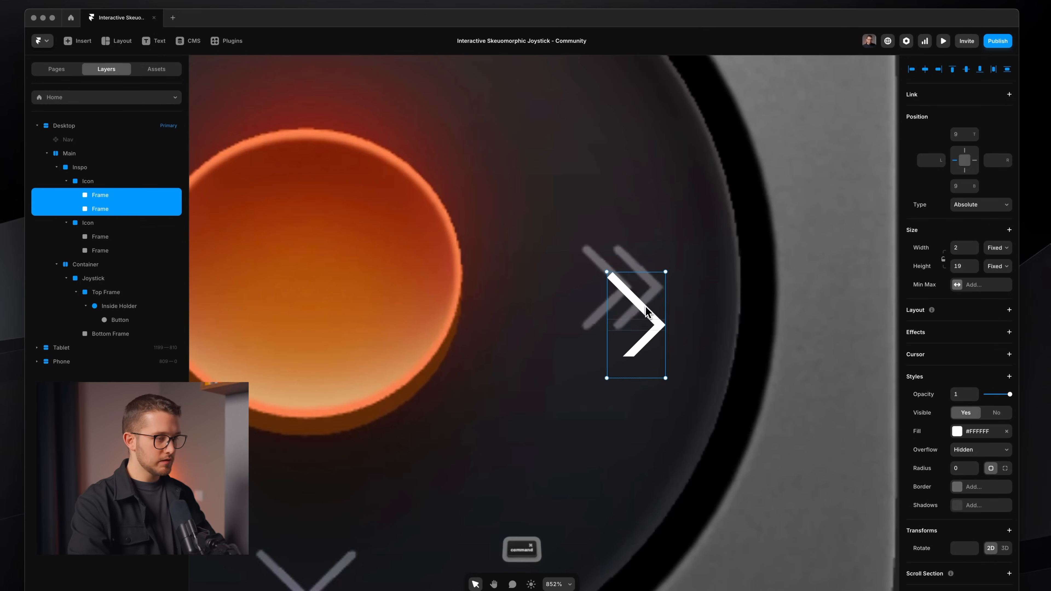
pyautogui.hotkey('shift', 'Up')
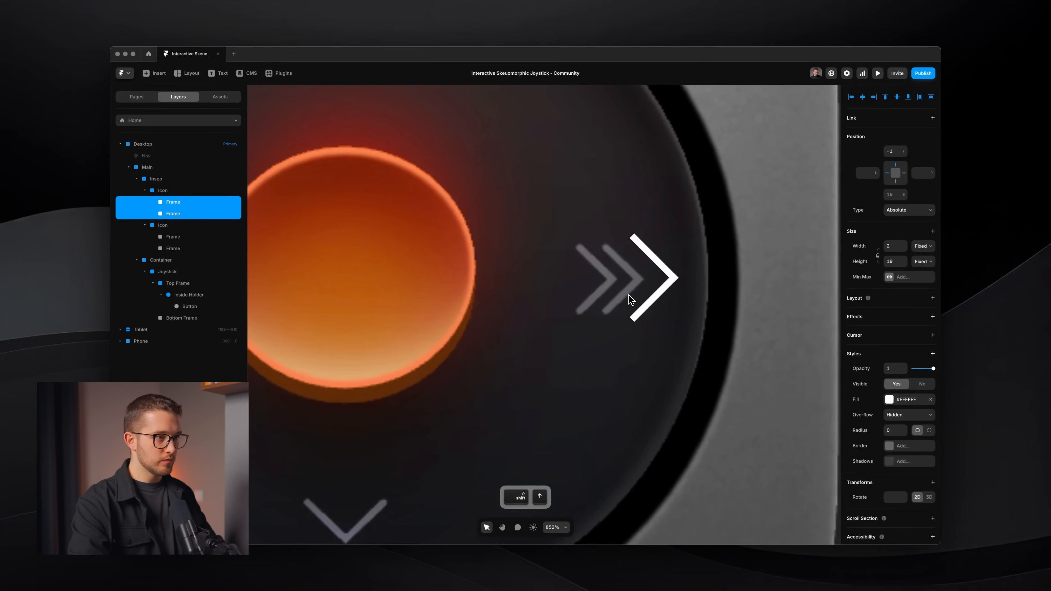
pyautogui.hotkey('shift', 'Down')
pyautogui.press('Up')
pyautogui.press('Up')
pyautogui.press('Up')
pyautogui.press('alt')
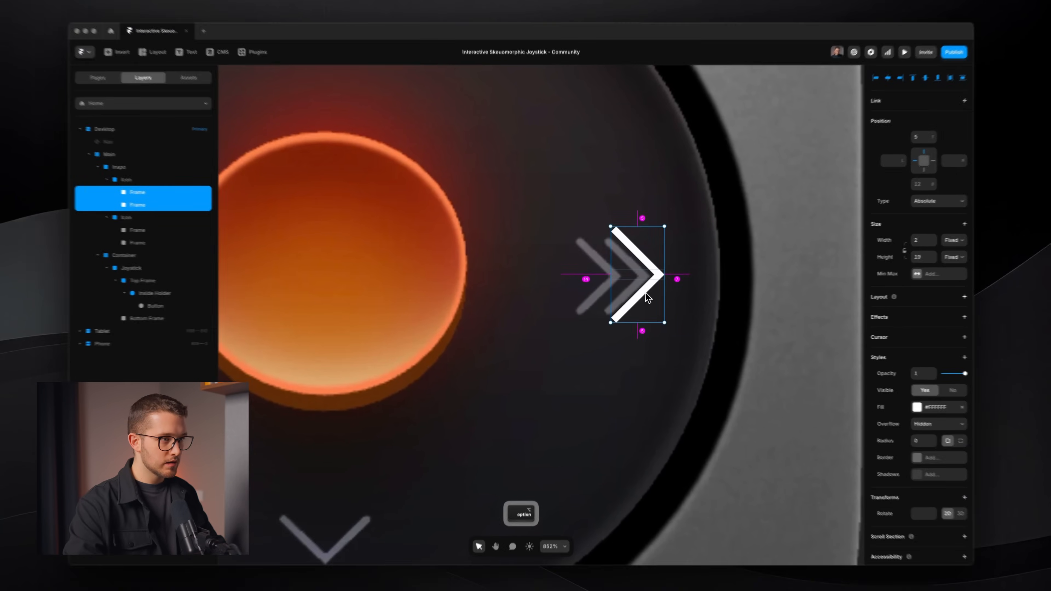
# Duplicate the two bars to the left to form a double chevron, and set the whole icon's left position to 250.
pyautogui.moveTo(645, 293); pyautogui.dragTo(615, 298)
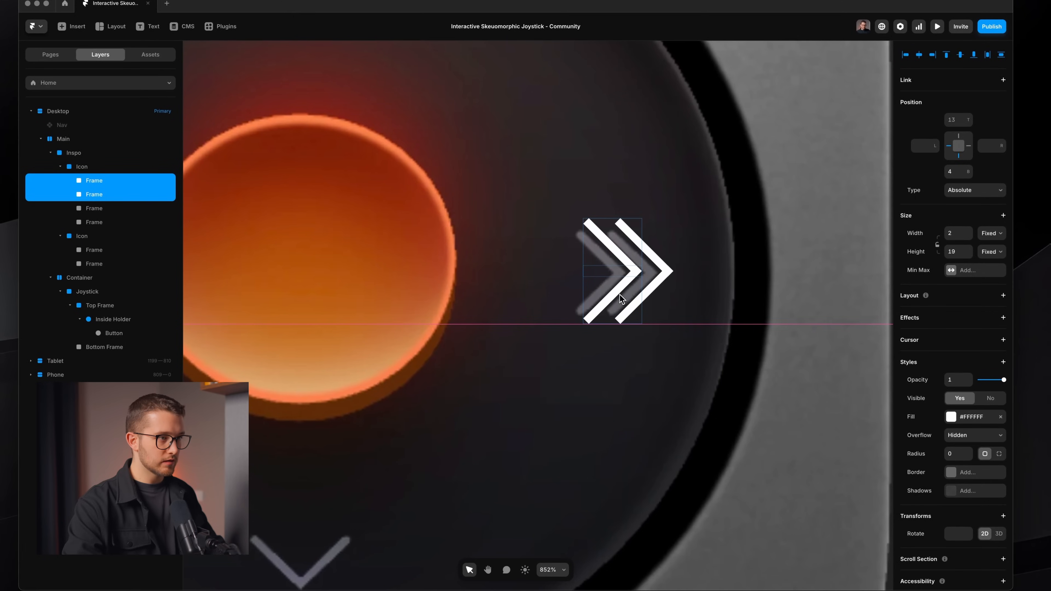
pyautogui.hotkey('shift', 'Return')
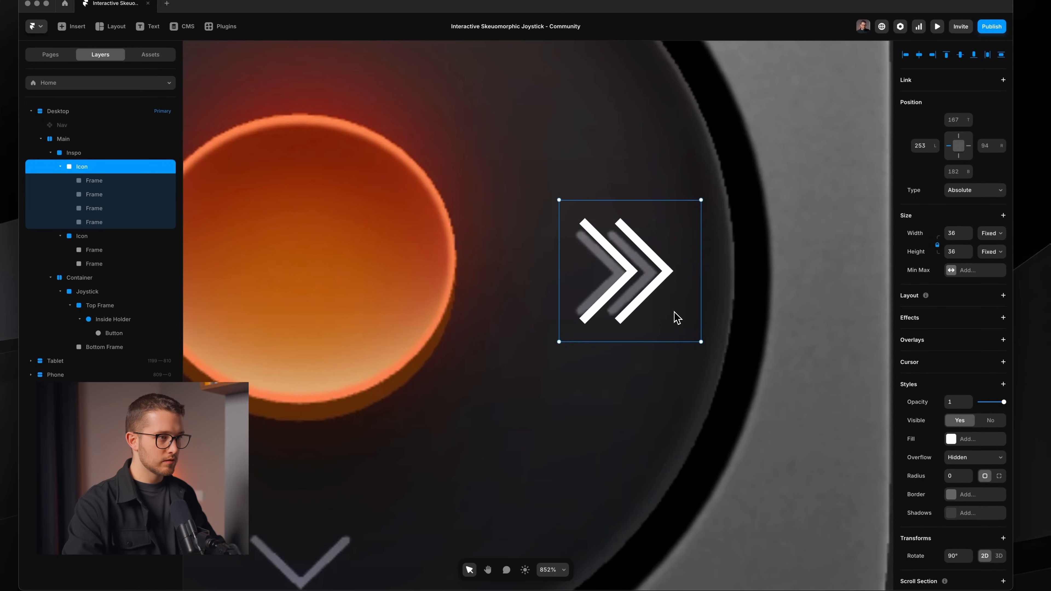
pyautogui.press('Left')
pyautogui.press('Left')
pyautogui.press('Left')
# Copy the up-chevron Icon from the reference into the joystick's Button frame and center it horizontally.
pyautogui.scroll(-5, 664, 319)
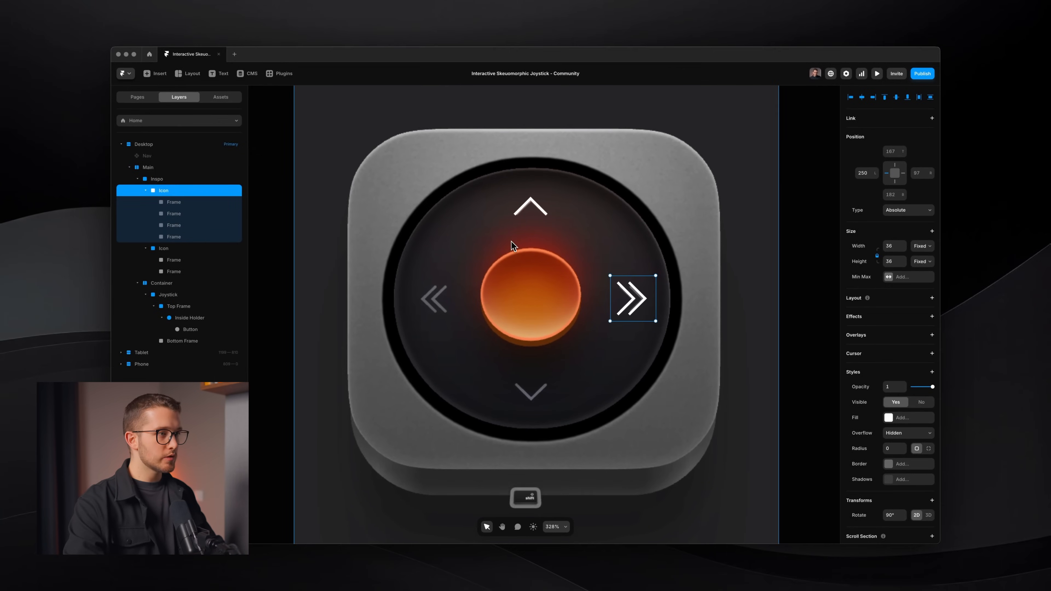
pyautogui.click(531, 222)
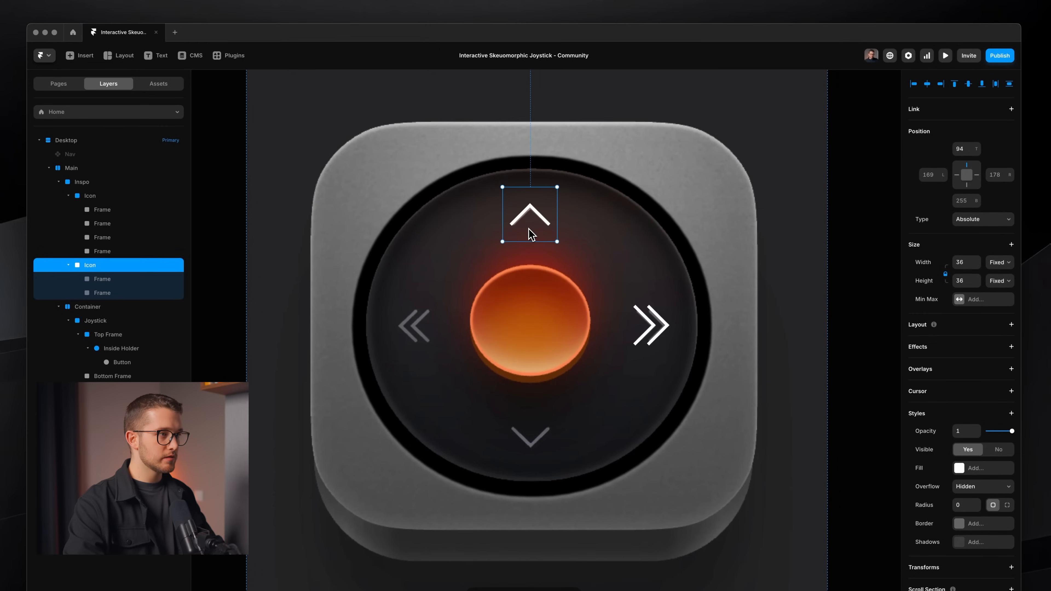
pyautogui.scroll(-5, 529, 231)
pyautogui.hscroll(4, 537, 234)
pyautogui.keyDown('super'); pyautogui.click(586, 238); pyautogui.keyUp('super')
pyautogui.scroll(4, 592, 239)
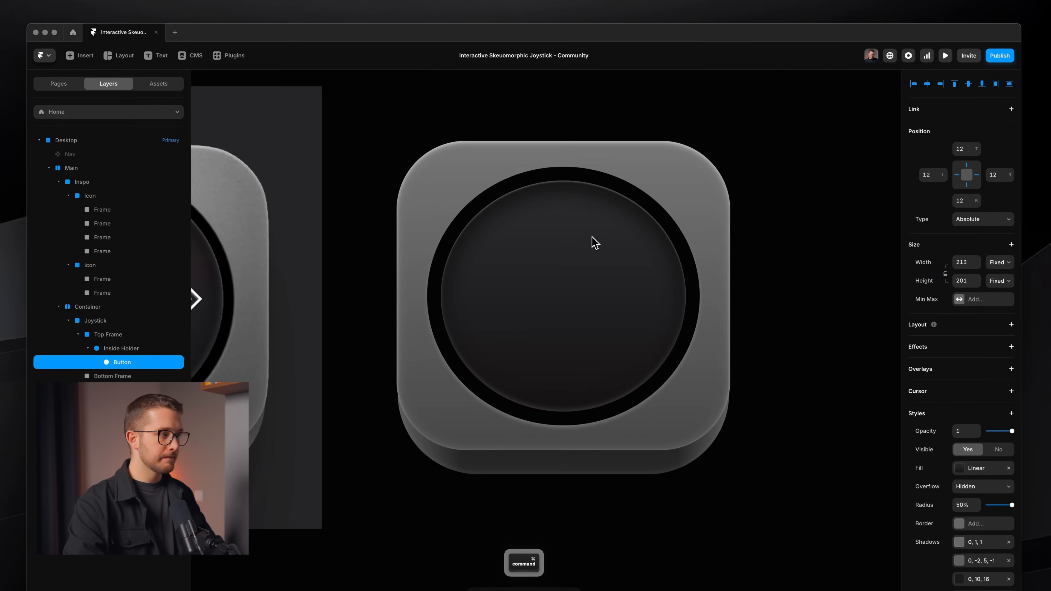
pyautogui.press('super+v')
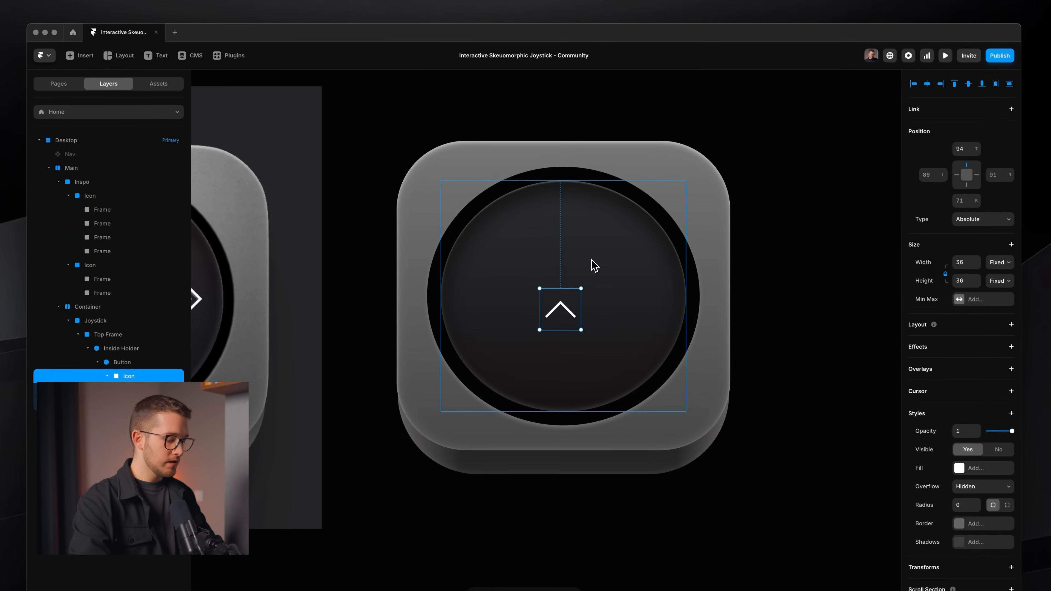
pyautogui.hotkey('alt', 'h')
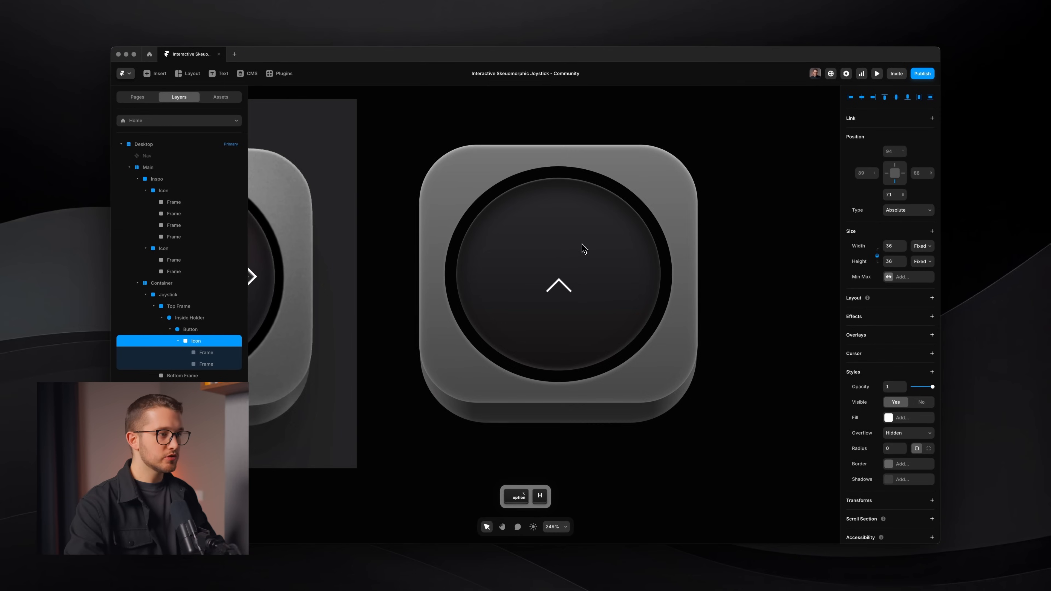
# Set the top position of the pasted up-chevron icon to 10.
pyautogui.scroll(5, 582, 248)
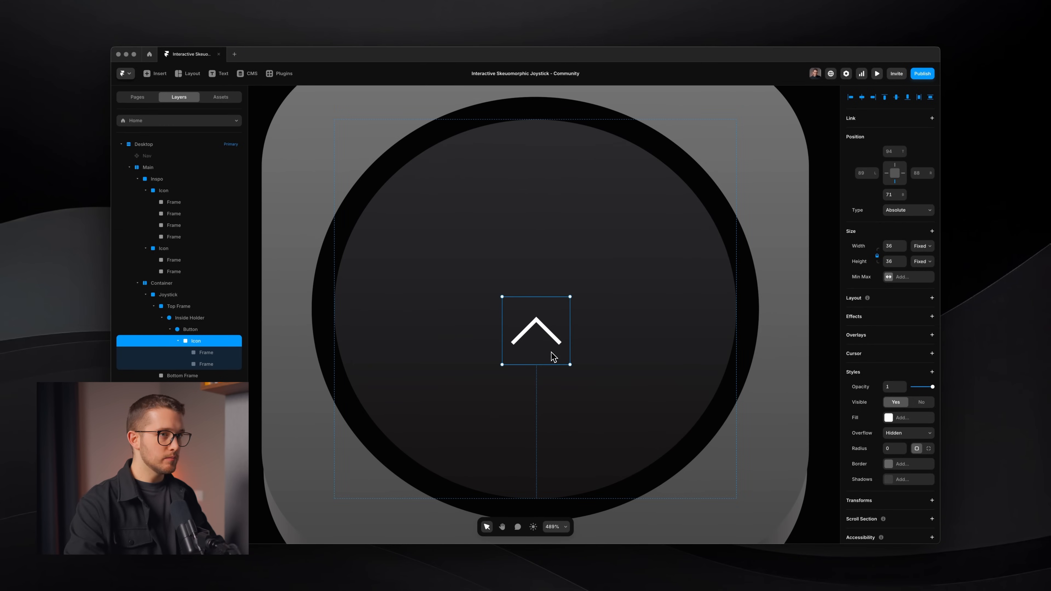
pyautogui.click(889, 152)
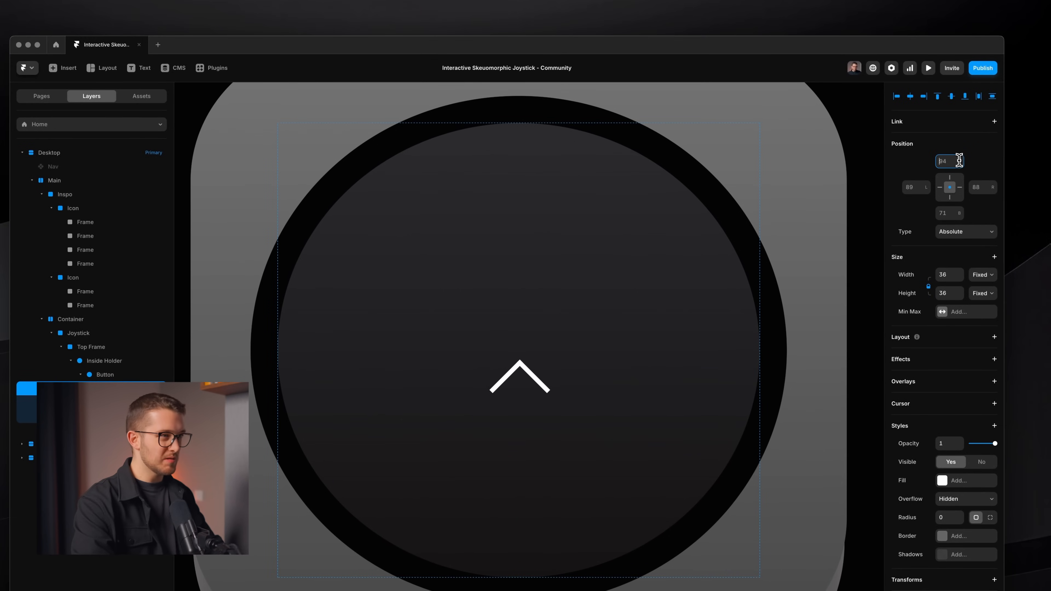
pyautogui.write('10')
pyautogui.press('Return')
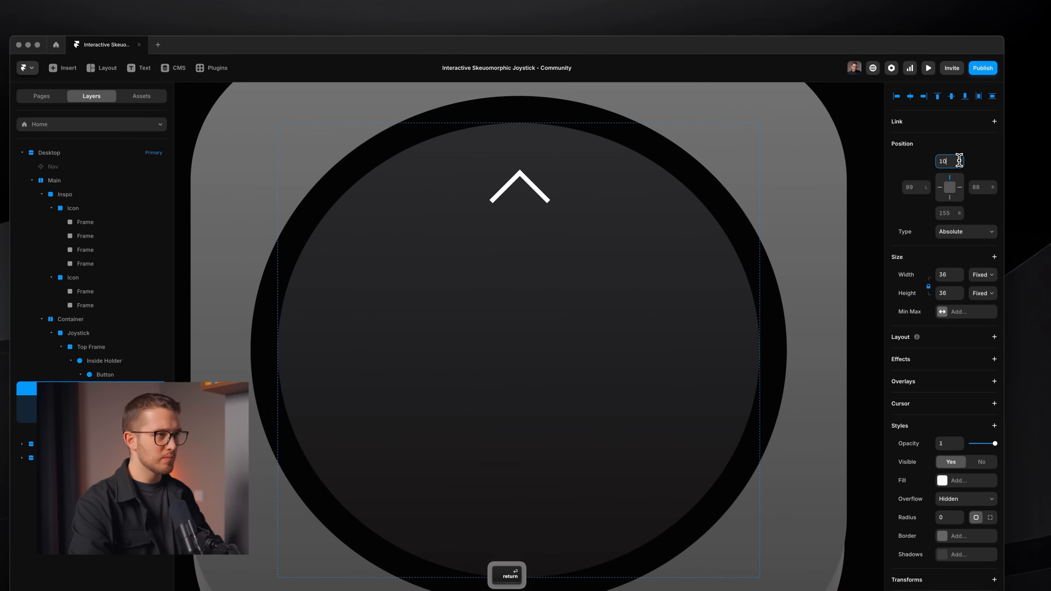
# Compare the up chevron's height with the reference and delete the white up-chevron icon covering the reference.
pyautogui.scroll(-5, 813, 225)
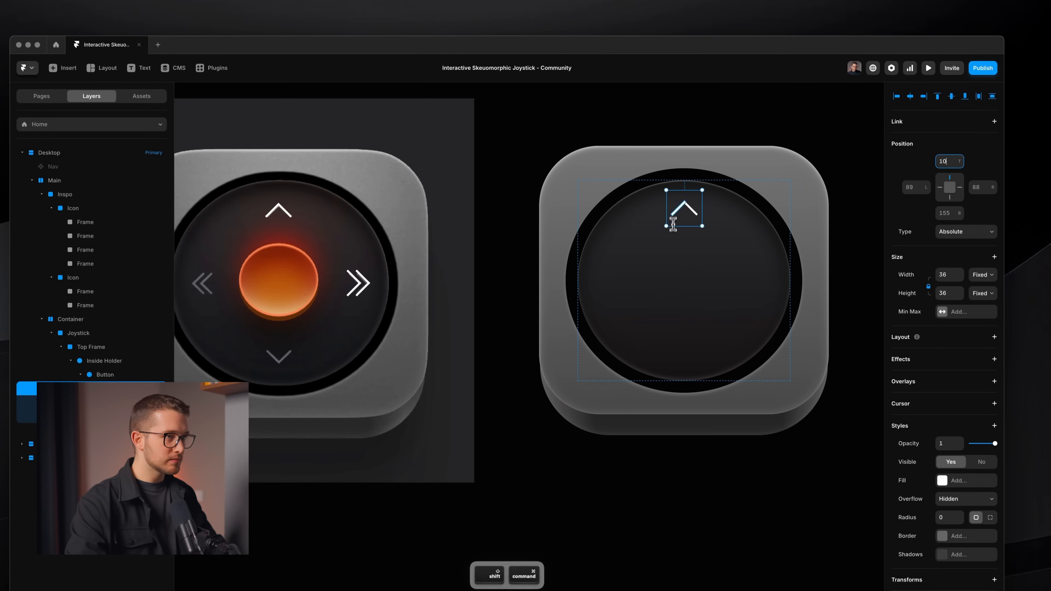
pyautogui.press('shift+super+4')
pyautogui.moveTo(682, 201); pyautogui.dragTo(201, 336)
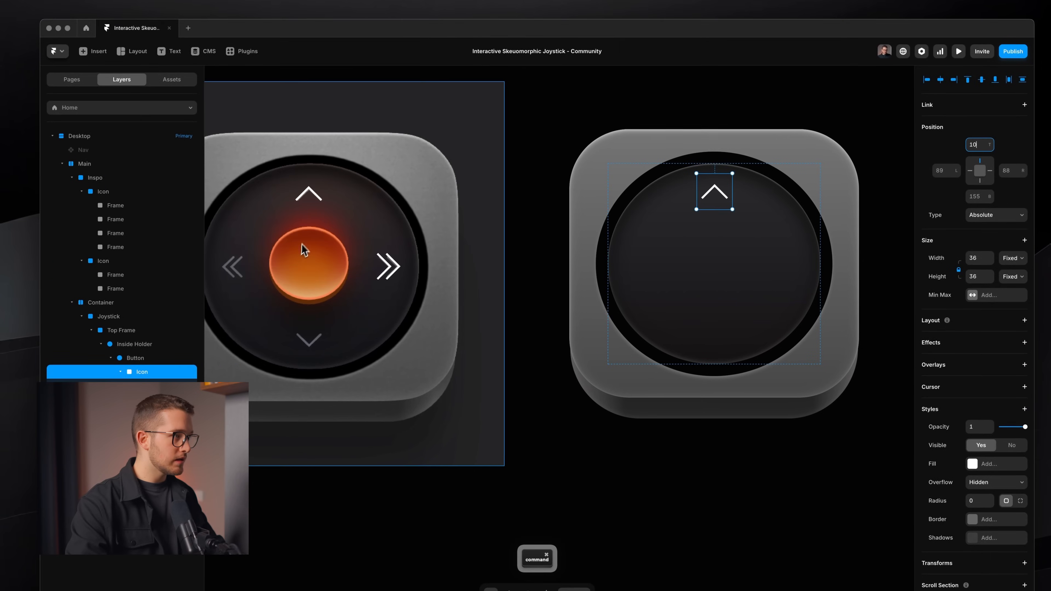
pyautogui.click(307, 206)
pyautogui.press('BackSpace')
# Check the Button's up chevron against the reference chevron's height and set its top position to 12.
pyautogui.press('shift+super+4')
pyautogui.moveTo(309, 187); pyautogui.dragTo(776, 289)
pyautogui.keyDown('super'); pyautogui.click(718, 205); pyautogui.keyUp('super')
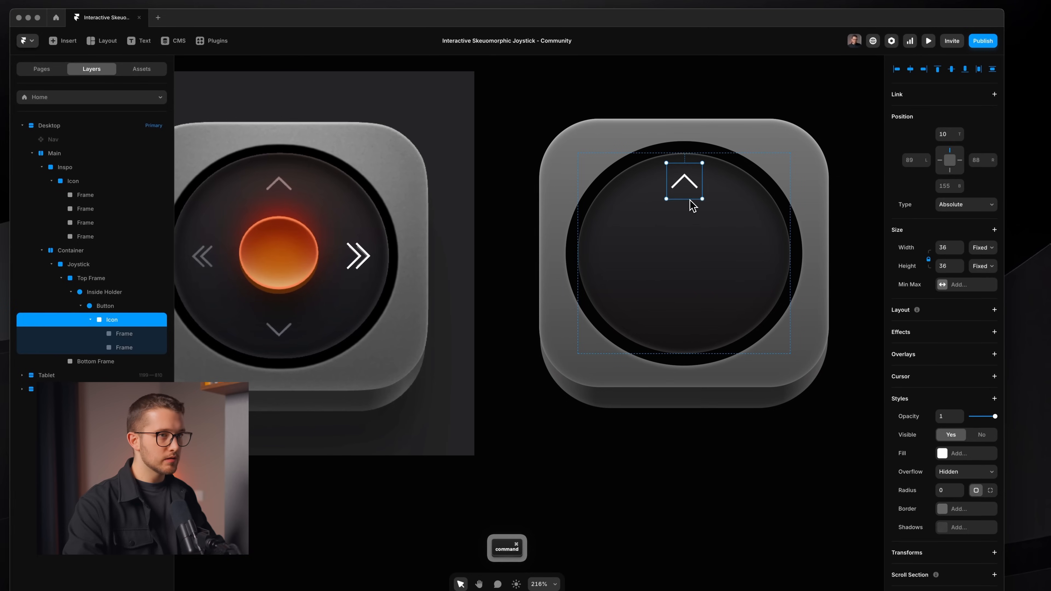
pyautogui.click(943, 137)
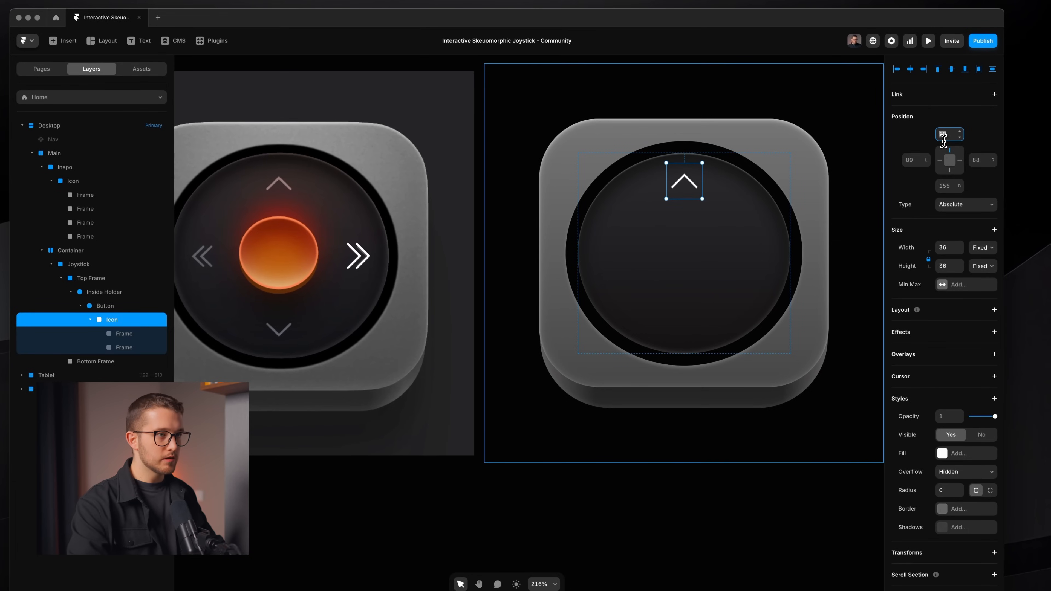
pyautogui.press('Up')
pyautogui.press('Up')
pyautogui.press('Up')
pyautogui.press('super')
# Duplicate the up-chevron icon, pin the copy 12 from the Button's bottom edge, and rotate it to 180°.
pyautogui.press('super+d')
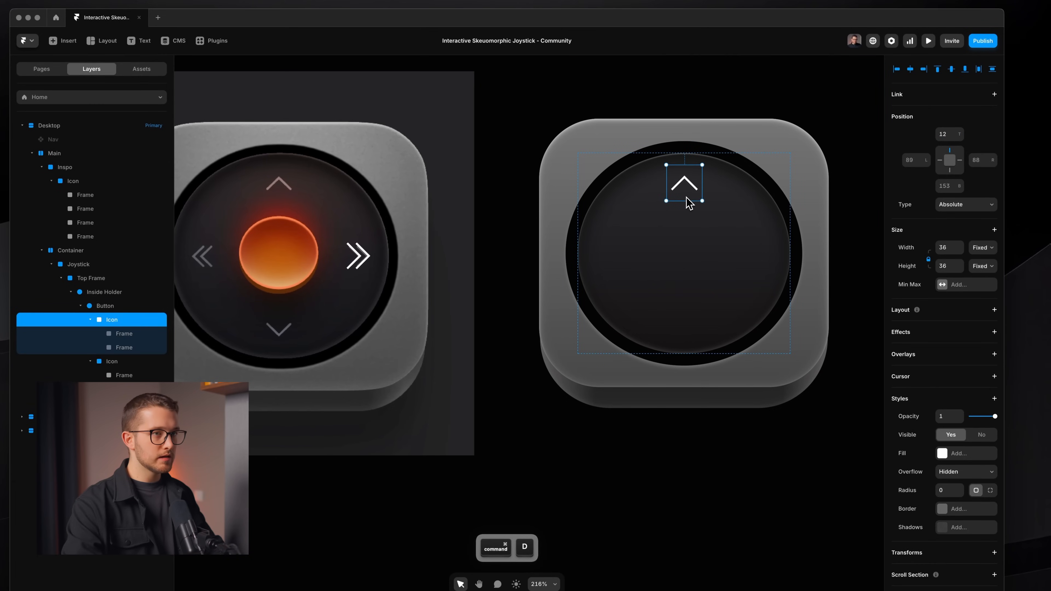
pyautogui.click(949, 151)
pyautogui.click(950, 186)
pyautogui.press('Return')
pyautogui.moveTo(703, 299); pyautogui.dragTo(706, 303)
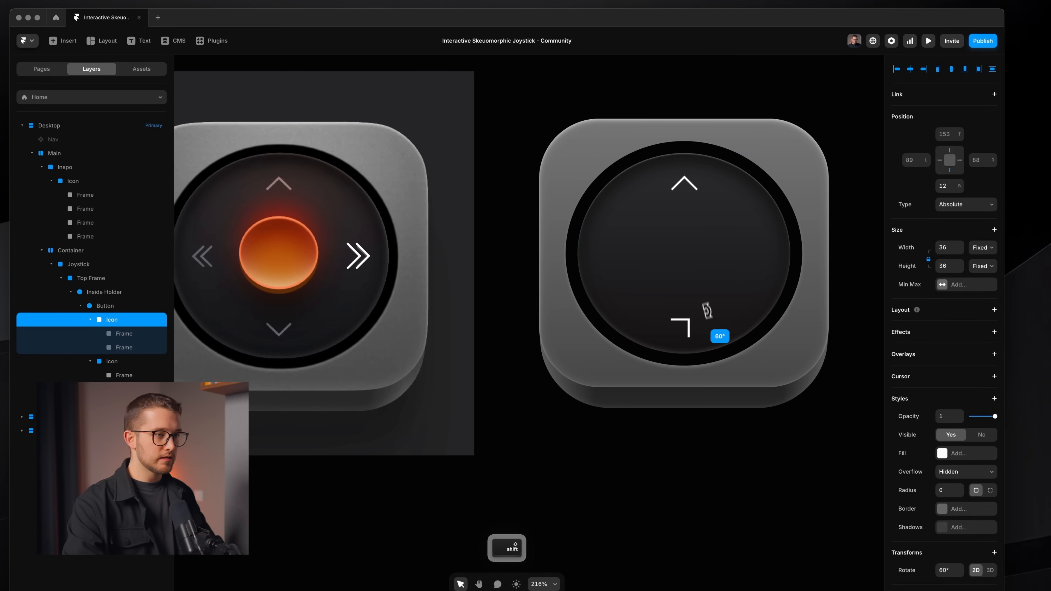
pyautogui.moveTo(673, 360)
pyautogui.mouseDown()
pyautogui.moveTo(666, 355)
pyautogui.moveTo(673, 364)
pyautogui.mouseUp()
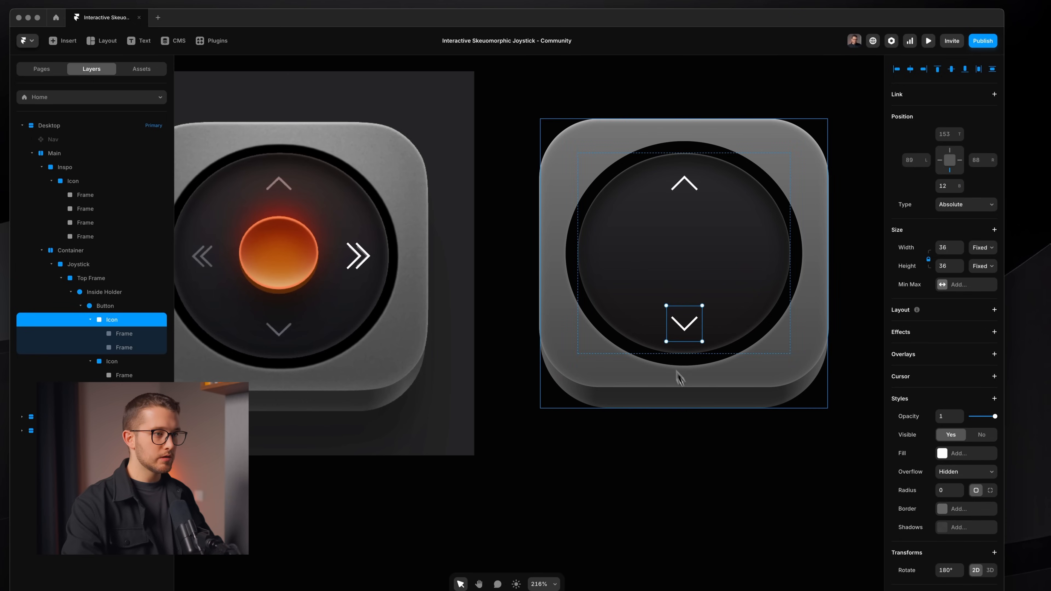
# Compare the down chevron's height with the reference and set its bottom position to 8.
pyautogui.click(695, 408)
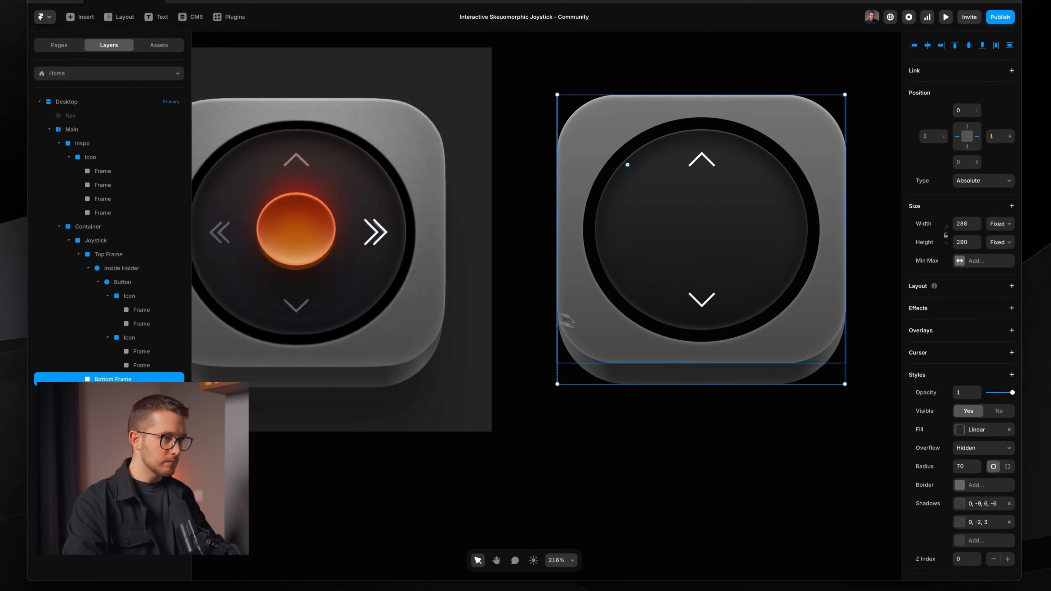
pyautogui.press('super+shift+4')
pyautogui.moveTo(647, 330); pyautogui.dragTo(292, 413)
pyautogui.press('Escape')
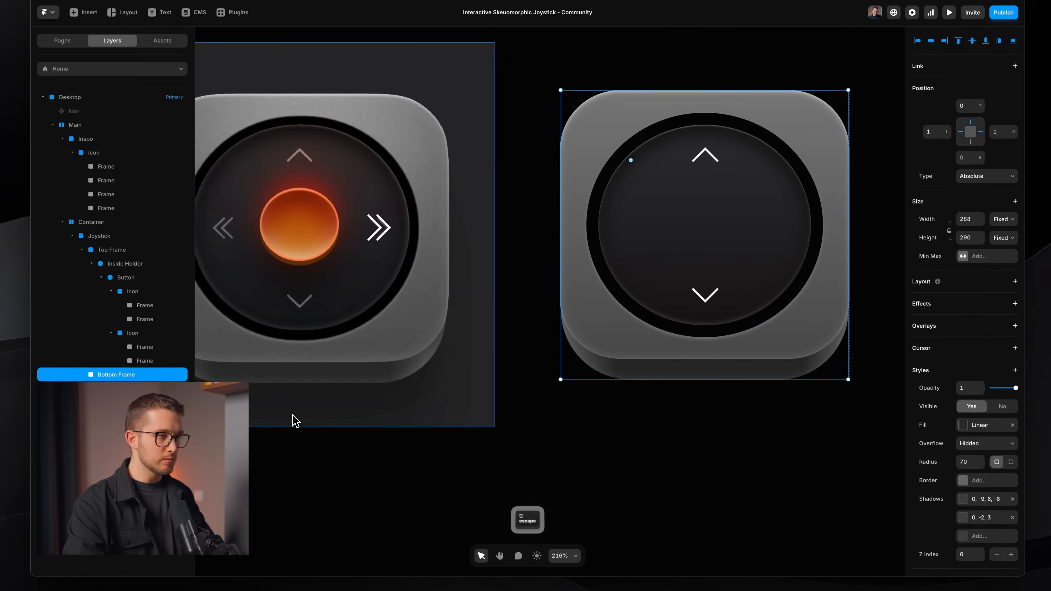
pyautogui.keyDown('super'); pyautogui.click(708, 296); pyautogui.keyUp('super')
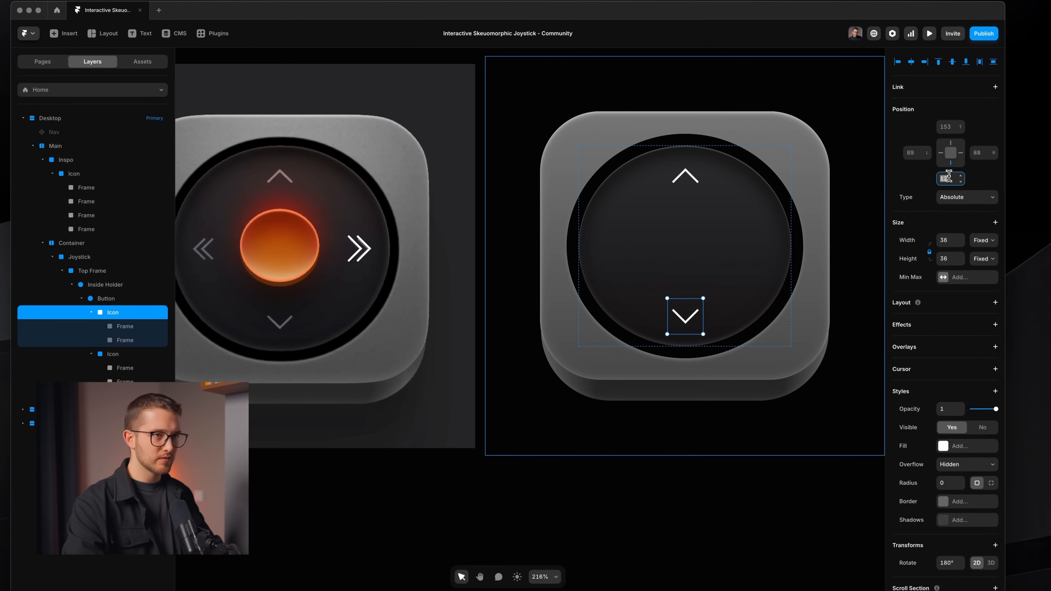
pyautogui.press('Down')
pyautogui.press('Down')
pyautogui.press('Down')
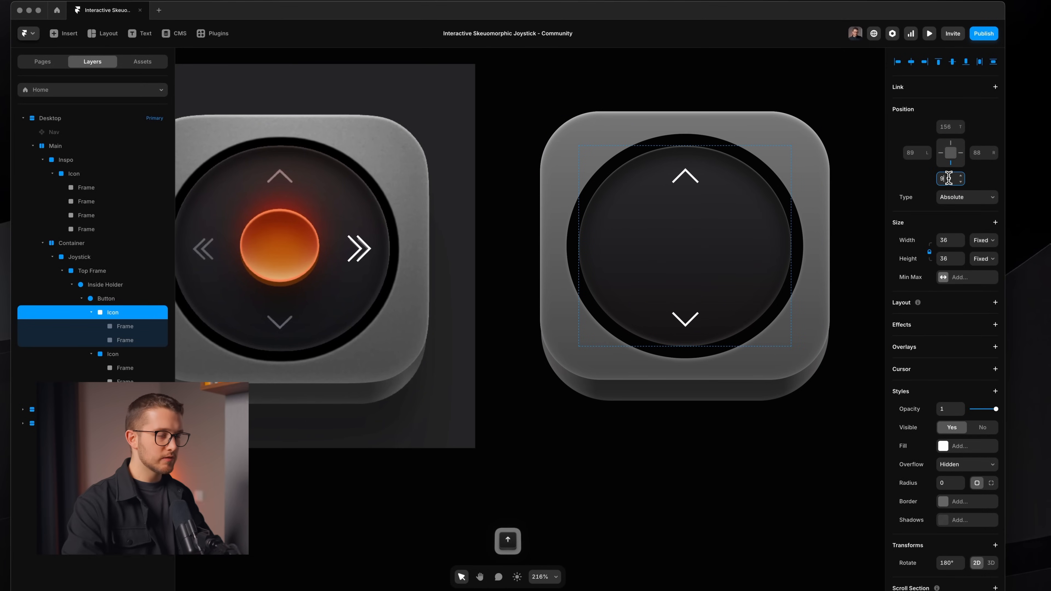
pyautogui.press('shift+super+4')
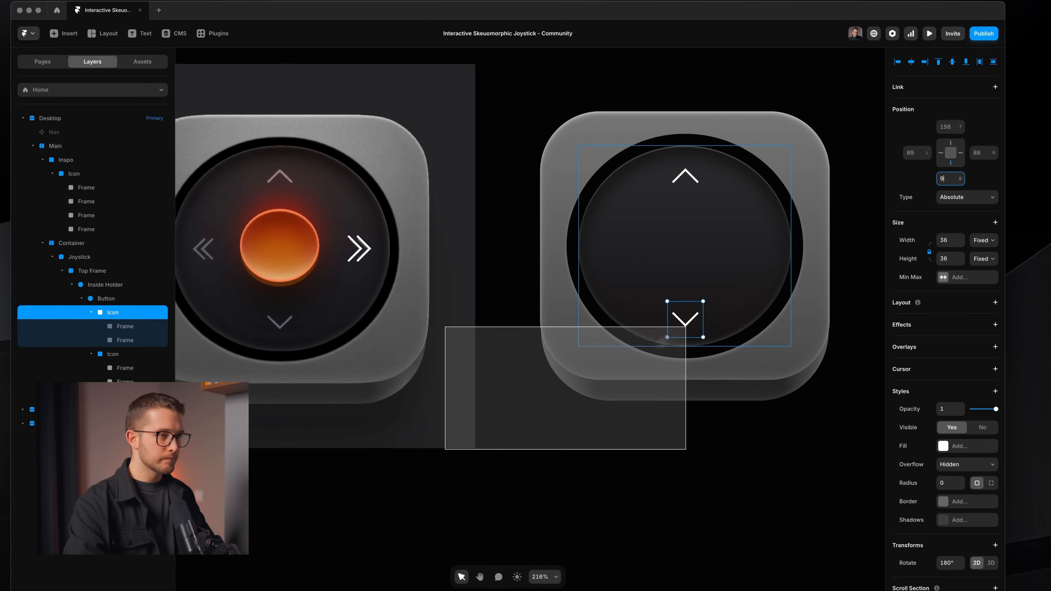
pyautogui.moveTo(685, 327); pyautogui.dragTo(253, 530)
pyautogui.press('Escape')
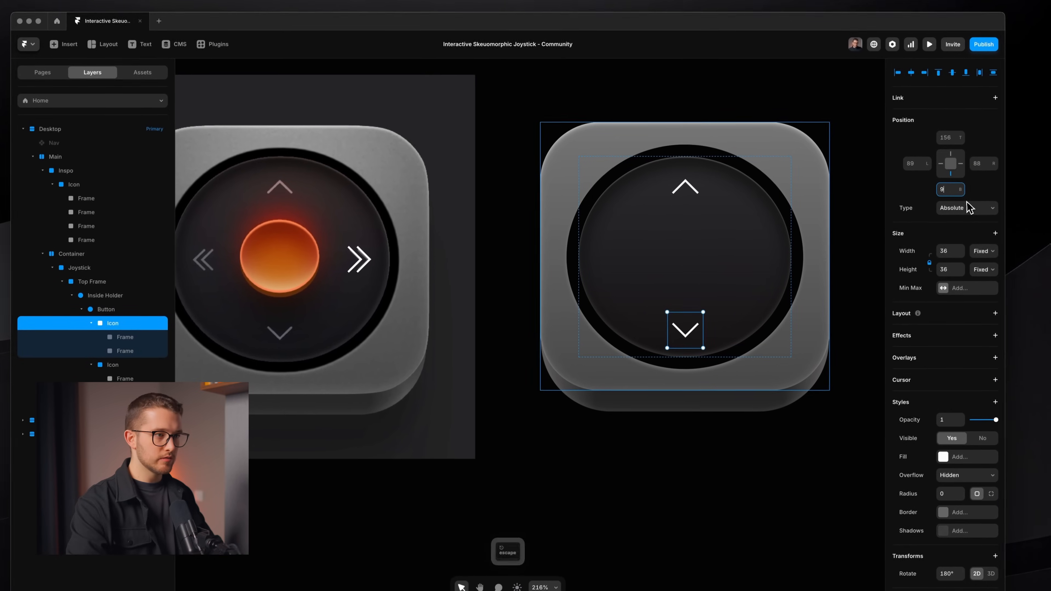
pyautogui.press('Down')
pyautogui.press('Down')
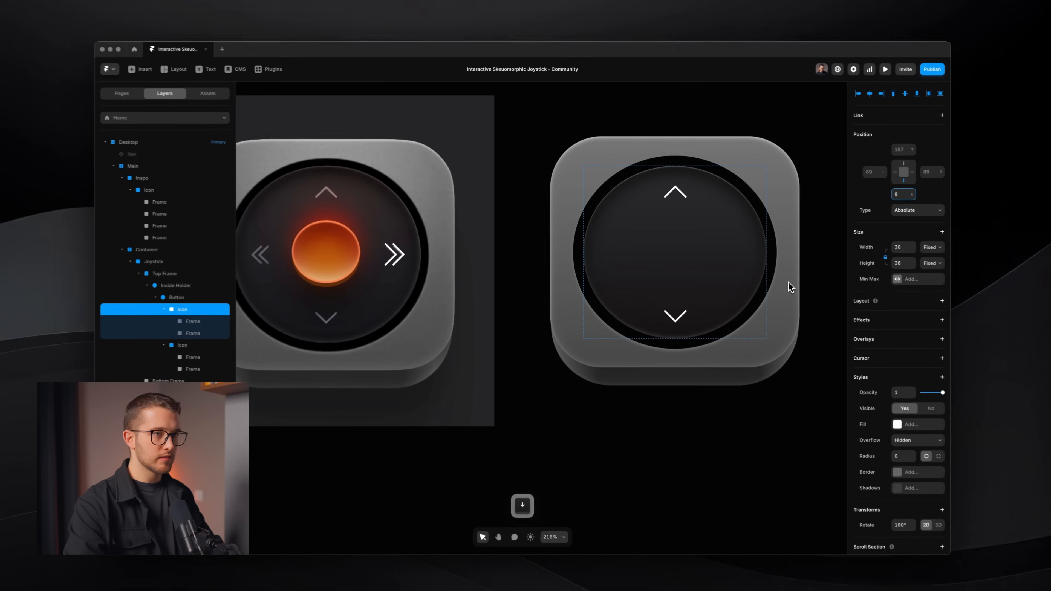
# Set the down chevron's bottom position to 7 and compare its height with the reference chevron.
pyautogui.press('shift+super+4')
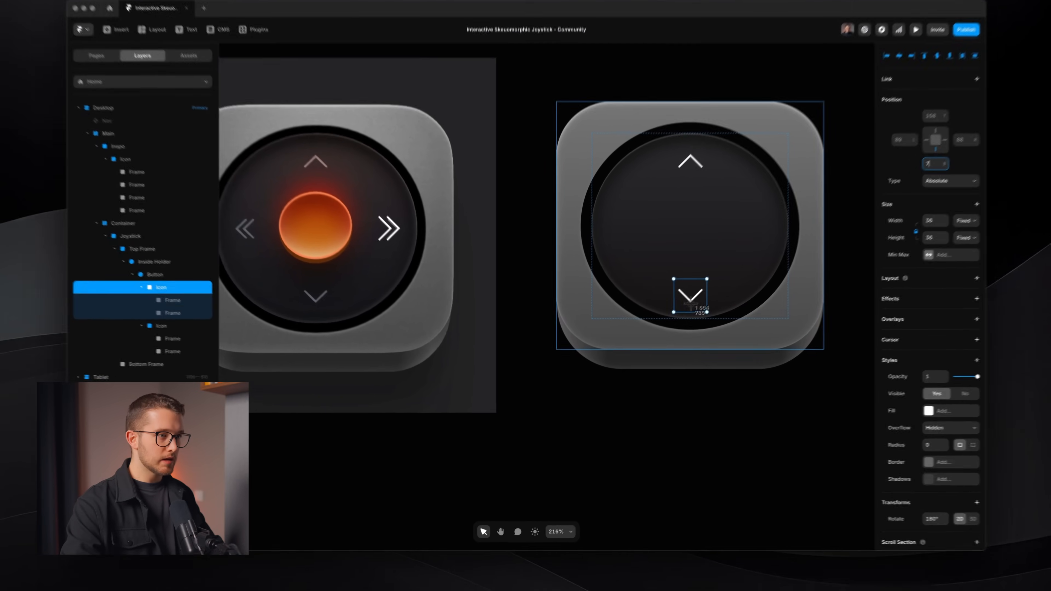
pyautogui.moveTo(673, 320); pyautogui.dragTo(253, 458)
pyautogui.press('Escape')
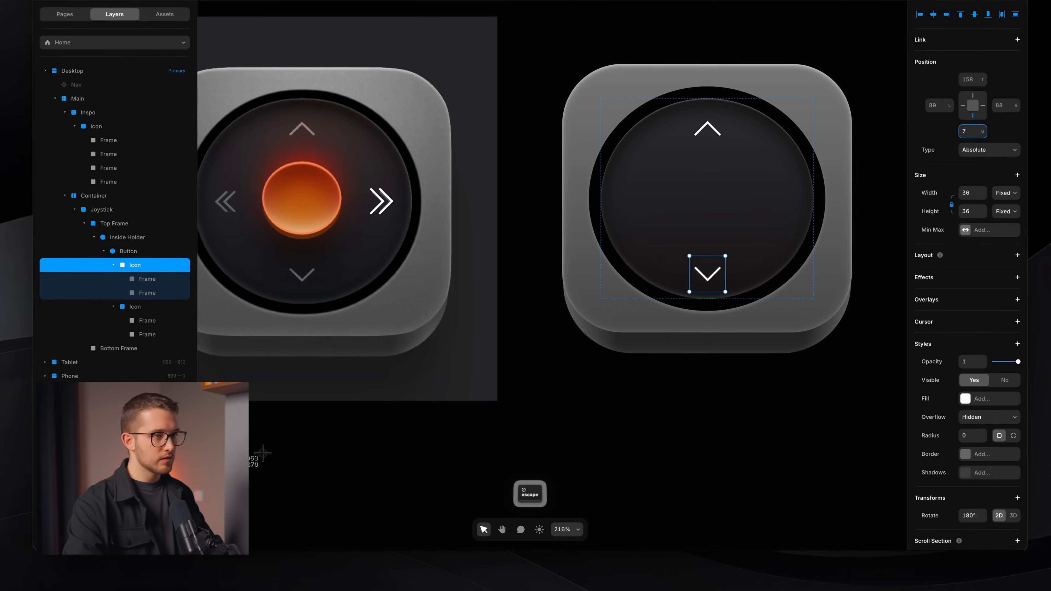
# Copy the white double-chevron icon from the reference into the Button frame and centre it horizontally and vertically.
pyautogui.click(749, 226)
pyautogui.hscroll(2, 749, 226)
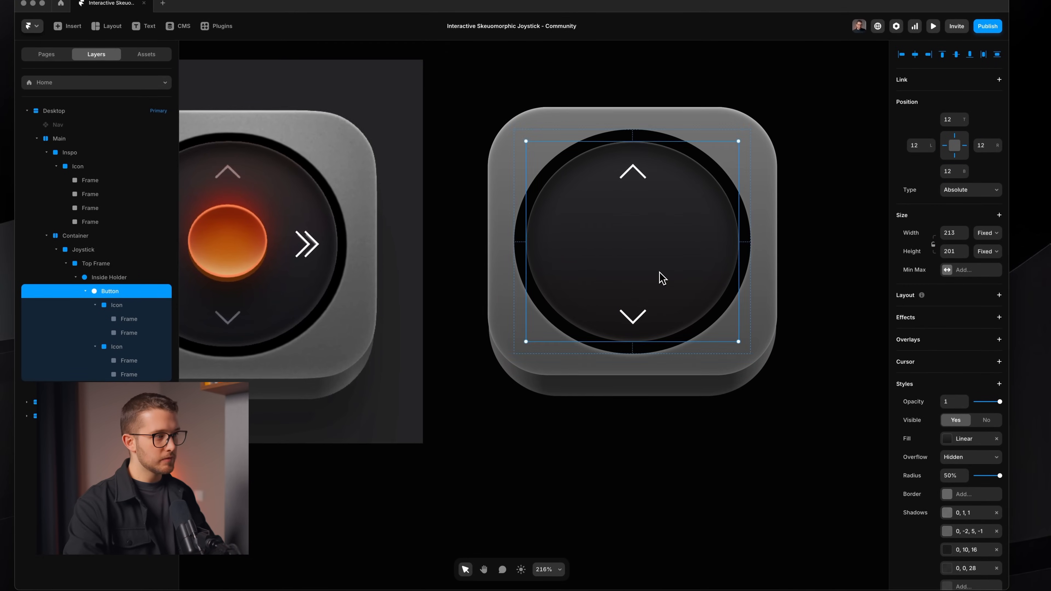
pyautogui.scroll(-3, 662, 276)
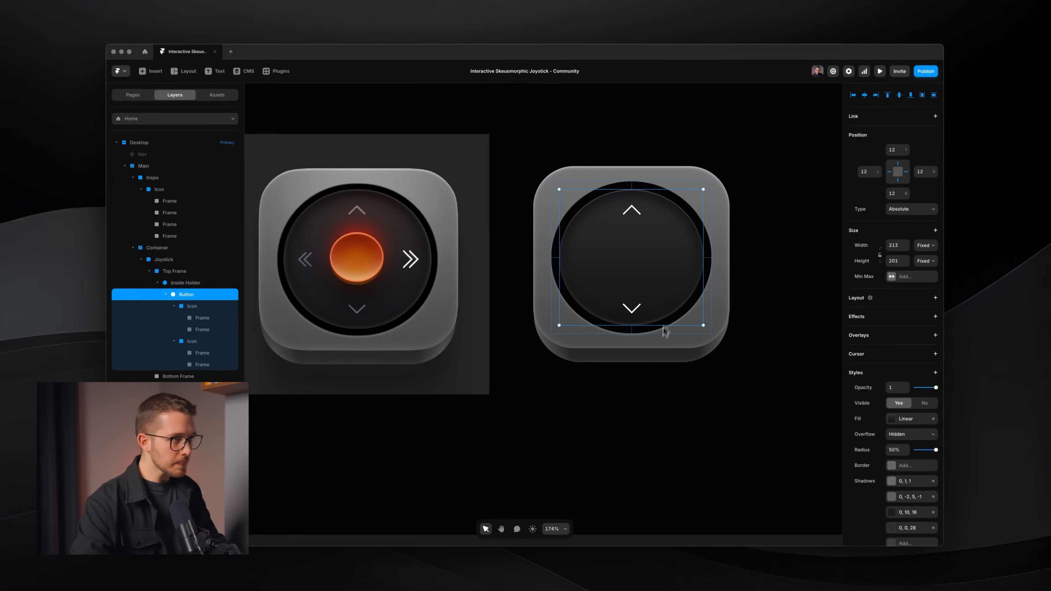
pyautogui.keyDown('super'); pyautogui.click(412, 260); pyautogui.keyUp('super')
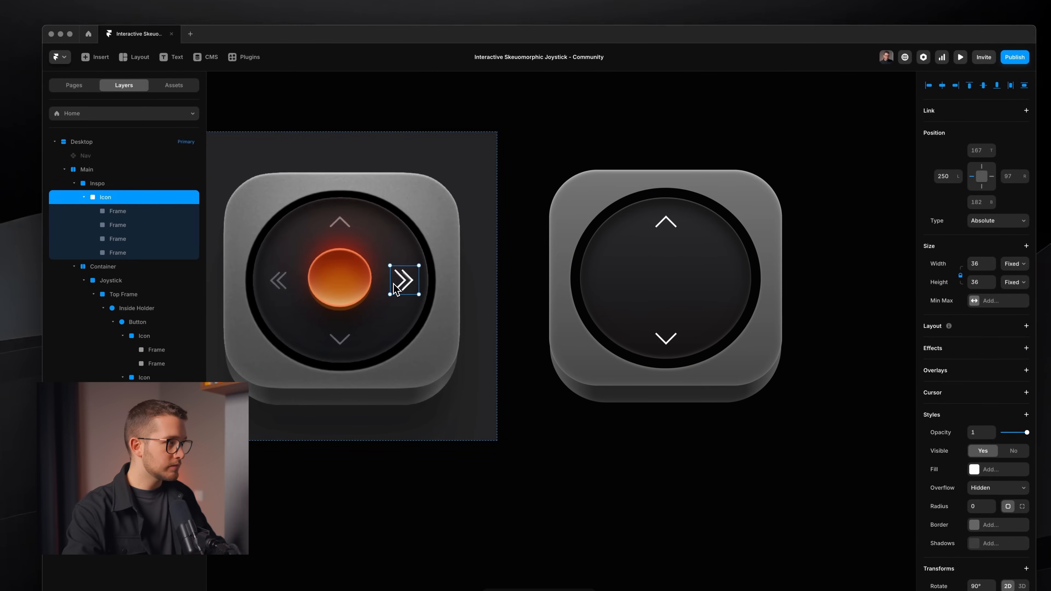
pyautogui.press('super+c')
pyautogui.keyDown('super'); pyautogui.click(680, 267); pyautogui.keyUp('super')
pyautogui.press('super+v')
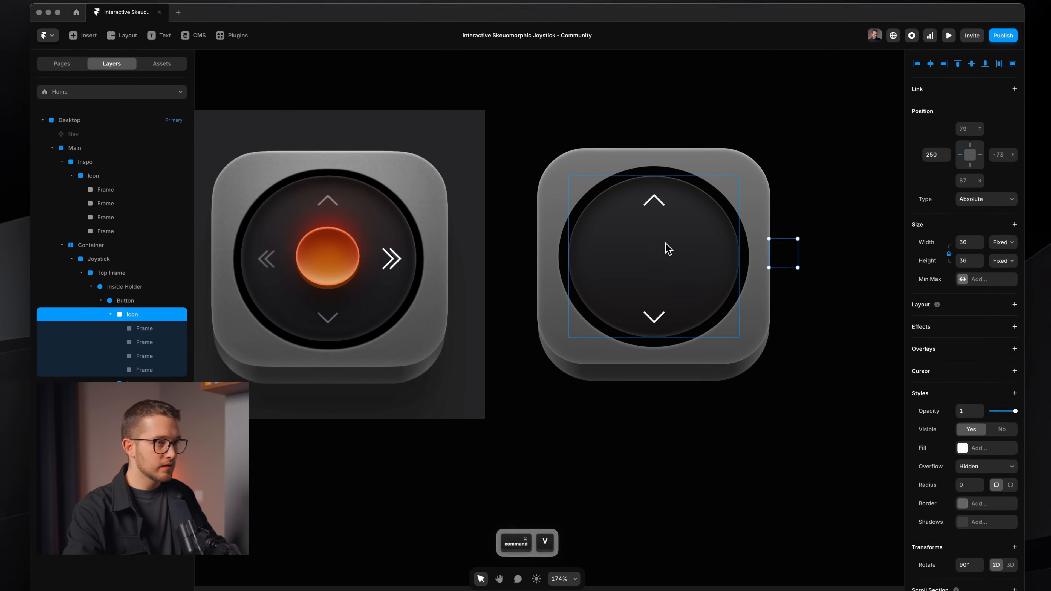
pyautogui.press('alt')
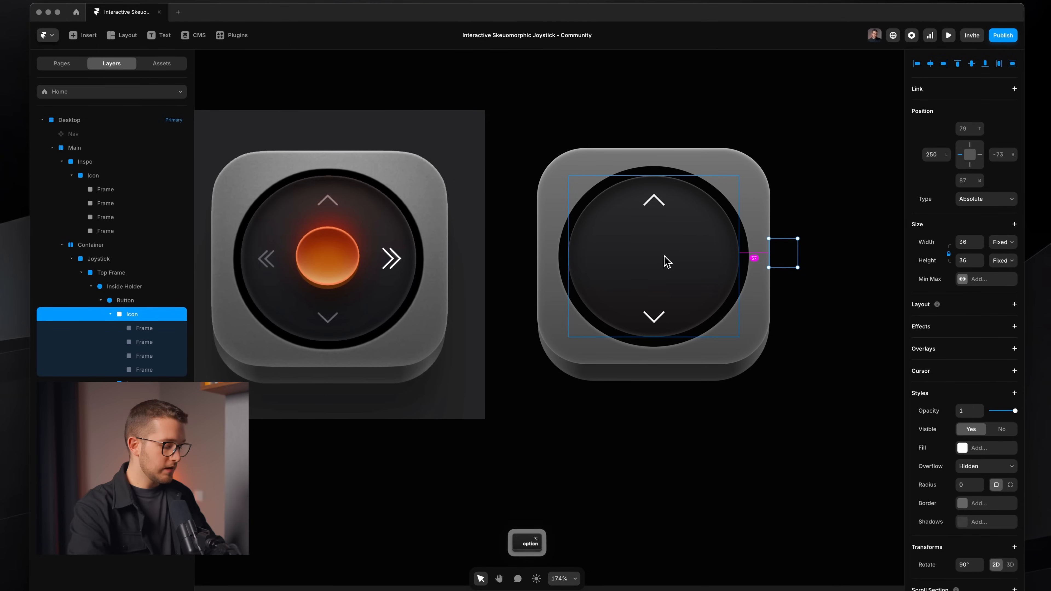
pyautogui.hotkey('alt', 'v')
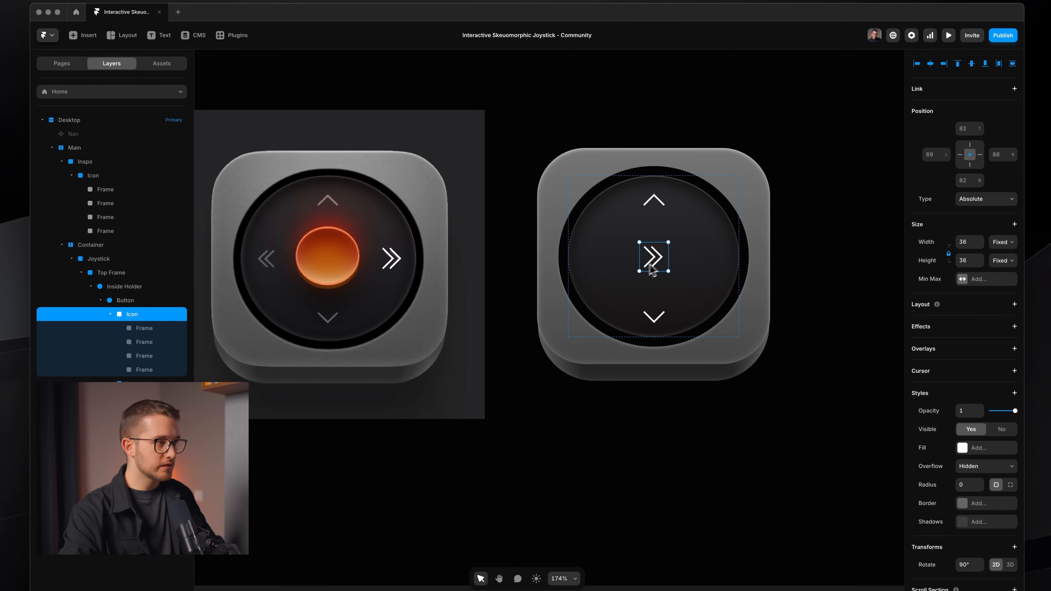
# Delete the white double-chevron icon covering the reference and check the reference chevron's height against the joystick.
pyautogui.scroll(3, 658, 269)
pyautogui.click(309, 262)
pyautogui.keyDown('super'); pyautogui.click(309, 261); pyautogui.keyUp('super')
pyautogui.press('BackSpace')
pyautogui.moveTo(317, 257); pyautogui.dragTo(704, 348)
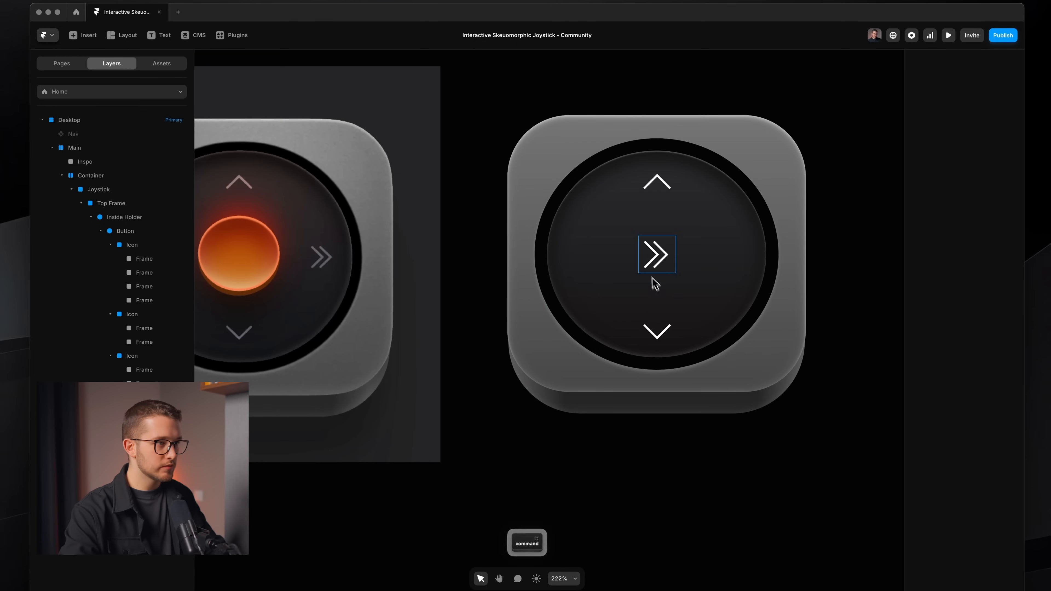
# Compare the Button's double chevron with the reference's height and nudge it down to a top offset of 86.
pyautogui.keyDown('super'); pyautogui.click(645, 264); pyautogui.keyUp('super')
pyautogui.click(644, 259)
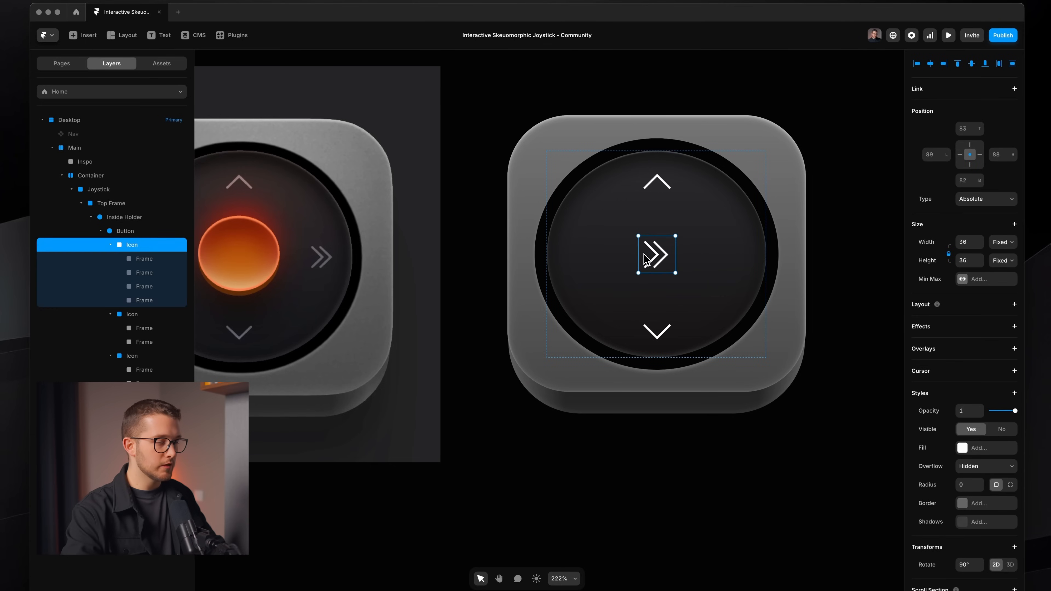
pyautogui.press('shift+super+4')
pyautogui.moveTo(662, 256); pyautogui.dragTo(212, 351)
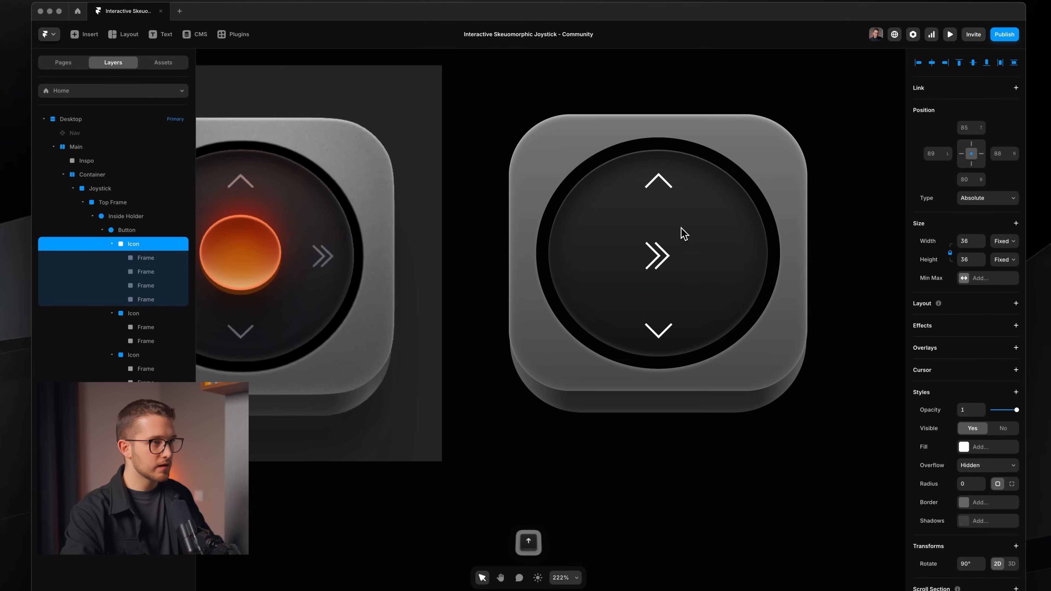
pyautogui.press('shift+super+4')
pyautogui.moveTo(668, 256); pyautogui.dragTo(288, 355)
pyautogui.press('Escape')
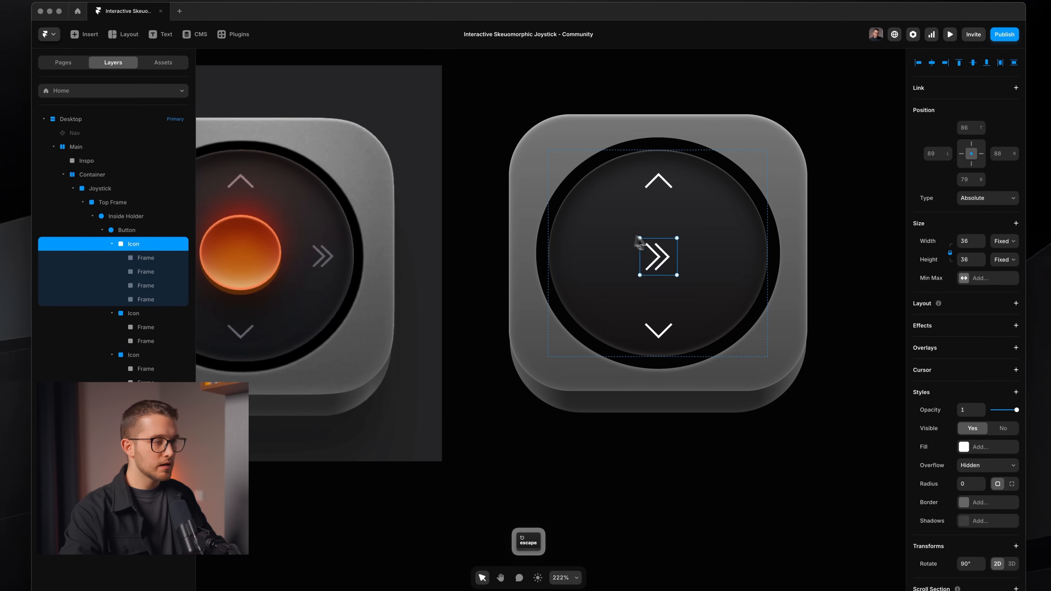
# Move the double-chevron icon toward the Button's right edge, to a left position of 170.
pyautogui.hotkey('shift', 'Right')
pyautogui.hotkey('shift', 'Right')
pyautogui.hotkey('shift', 'Right')
pyautogui.hotkey('shift', 'Right')
pyautogui.hotkey('shift', 'Right')
pyautogui.hotkey('shift', 'Right')
pyautogui.hotkey('shift', 'Right')
pyautogui.hotkey('shift', 'Right')
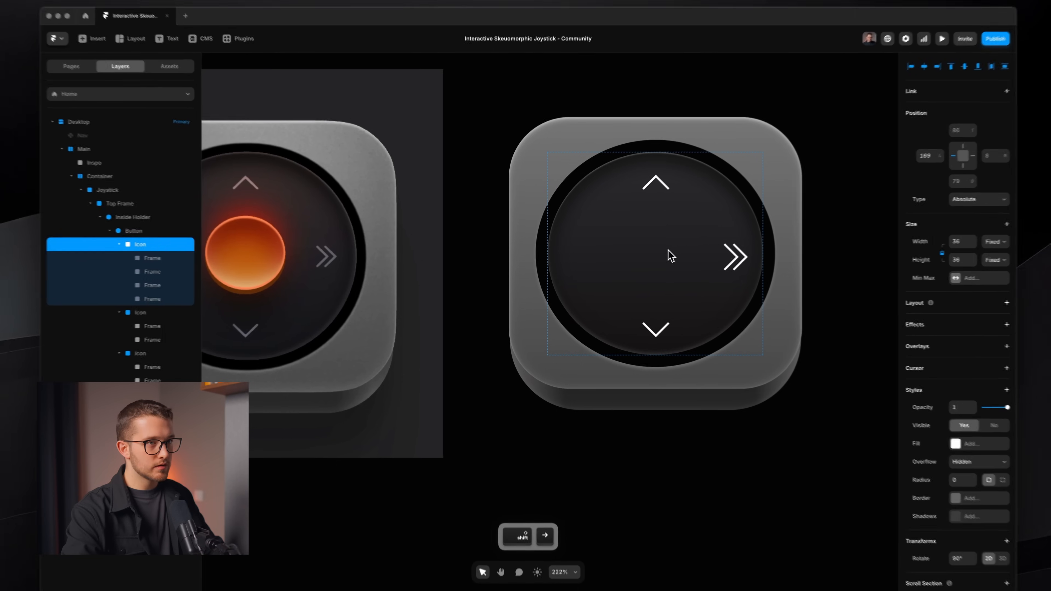
pyautogui.hotkey('shift', 'Left')
pyautogui.hotkey('shift', 'Left')
pyautogui.hotkey('shift', 'Left')
pyautogui.hotkey('shift', 'Left')
pyautogui.hotkey('shift', 'Left')
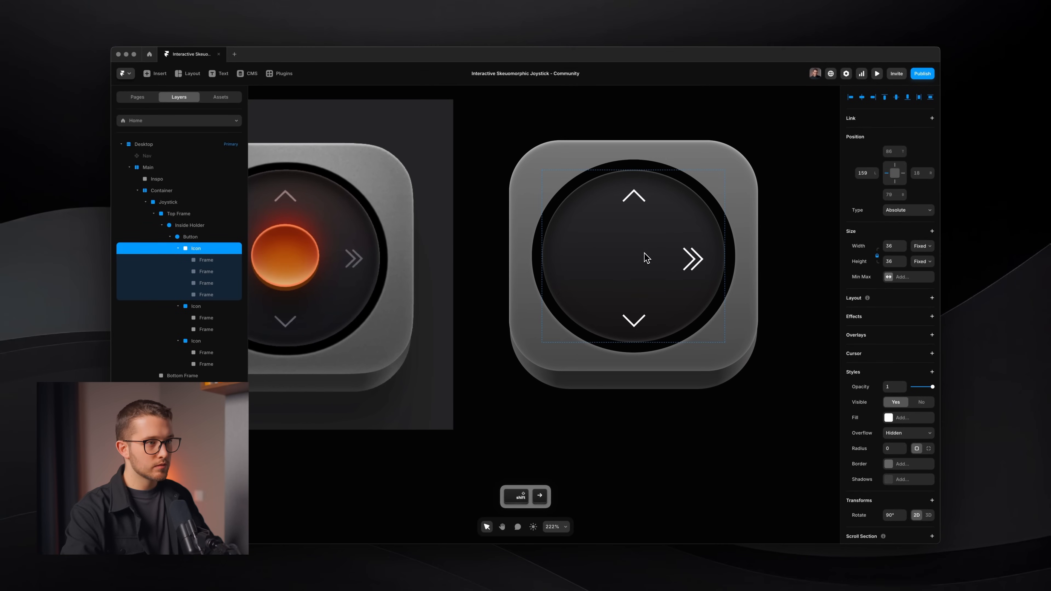
pyautogui.press('Right')
pyautogui.press('alt')
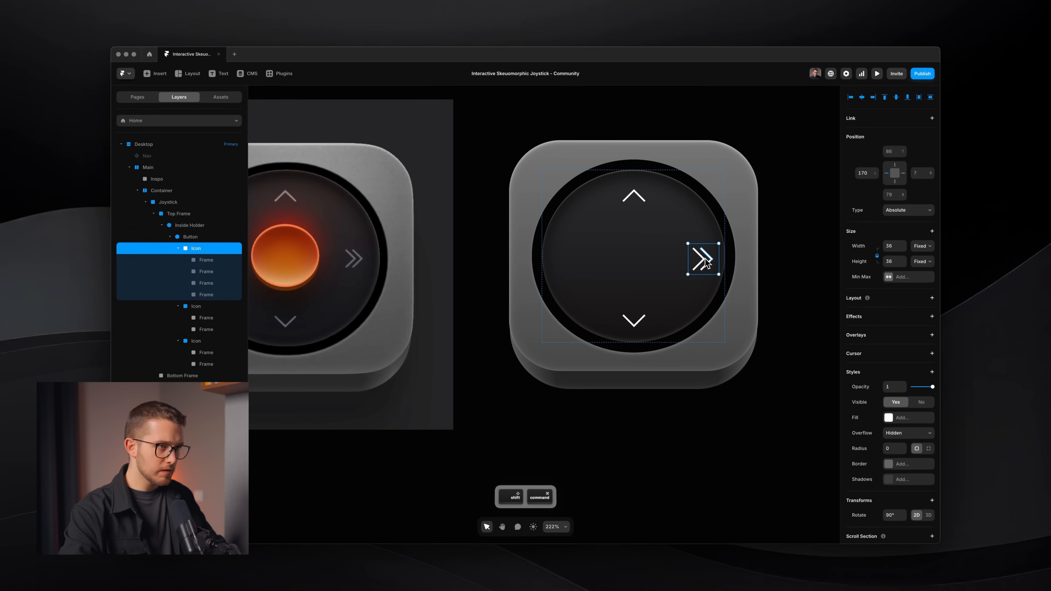
# Compare the right double chevron's distance from the Button's edge with the same gap in the reference.
pyautogui.press('shift+super+4')
pyautogui.moveTo(713, 256); pyautogui.dragTo(215, 481)
pyautogui.press('Escape')
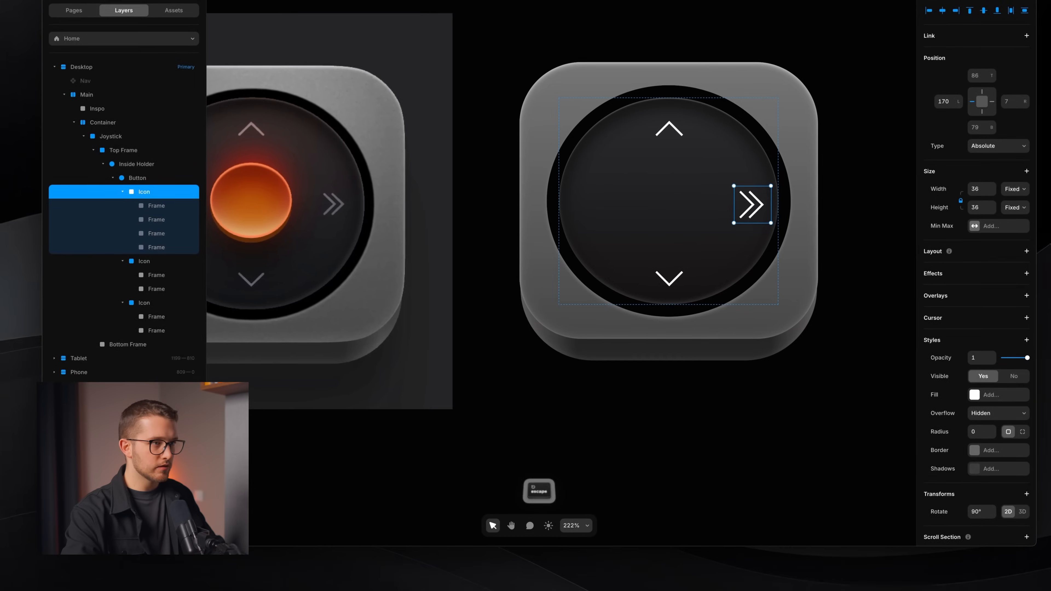
pyautogui.press('shift+super+4')
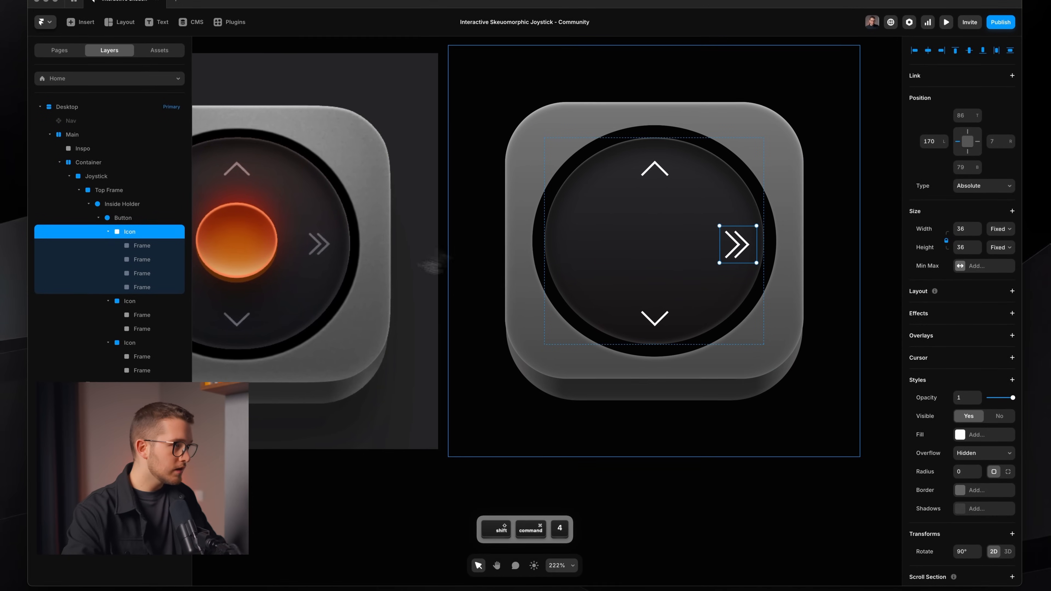
pyautogui.moveTo(330, 230); pyautogui.dragTo(769, 267)
pyautogui.press('space')
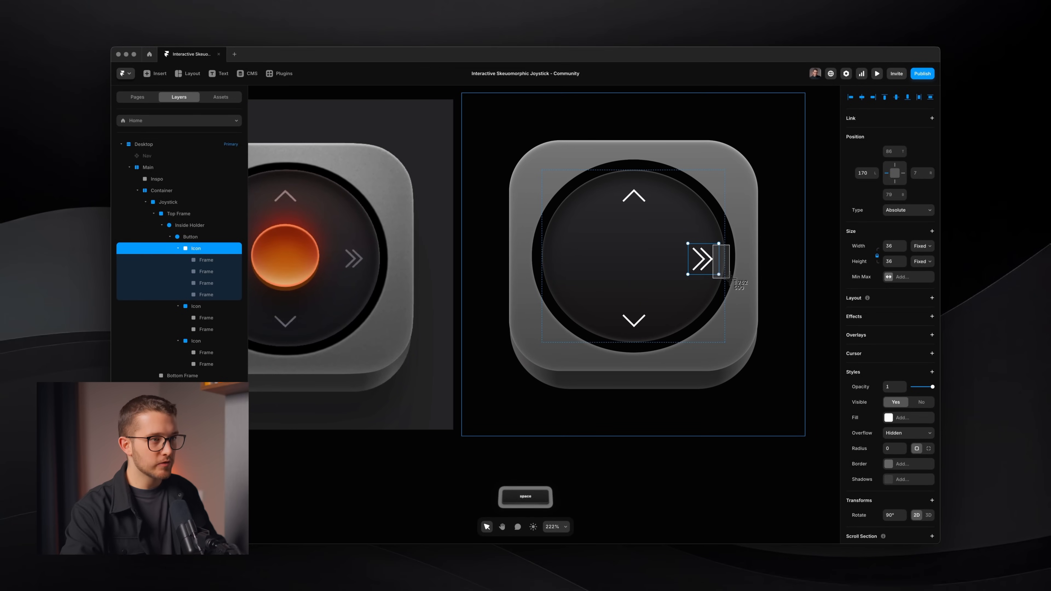
pyautogui.press('Escape')
# Nudge the right double chevron to a left position of 165 and compare its placement with the reference.
pyautogui.press('Left')
pyautogui.press('Left')
pyautogui.press('Left')
pyautogui.press('Left')
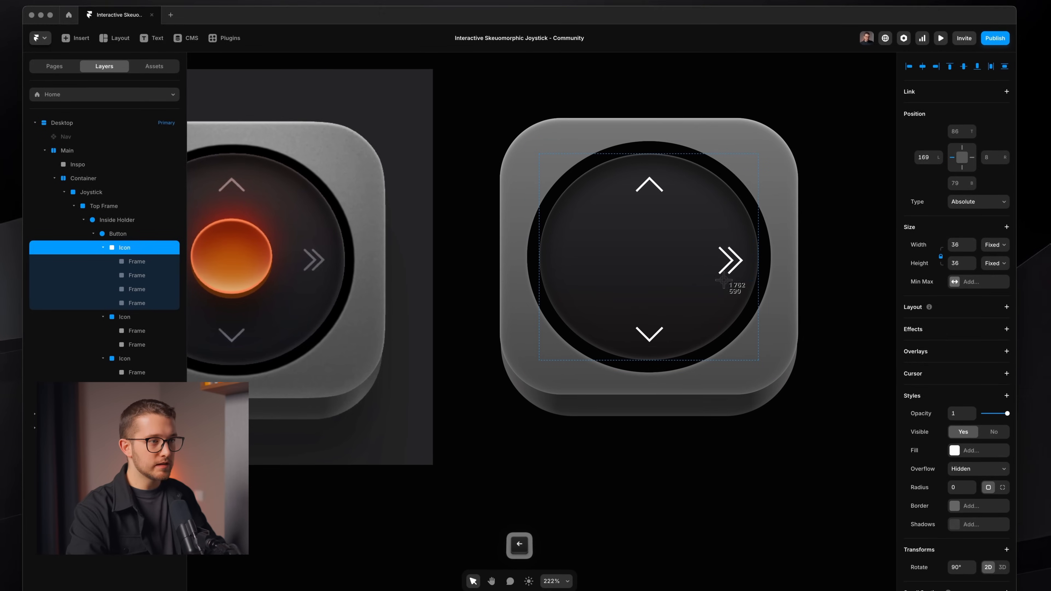
pyautogui.press('Left')
pyautogui.press('shift+super+4')
pyautogui.moveTo(739, 249); pyautogui.dragTo(379, 276)
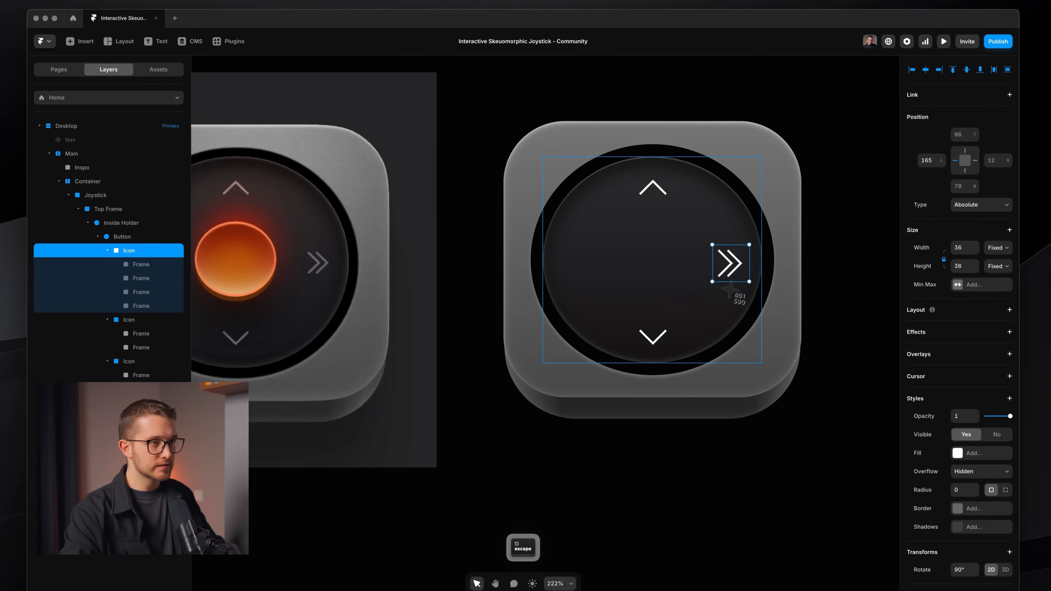
# Duplicate the right double-chevron icon and move the copy left to a left position of 65.
pyautogui.press('super+d')
pyautogui.hotkey('shift', 'Left')
pyautogui.hotkey('shift', 'Left')
pyautogui.hotkey('shift', 'Left')
pyautogui.hotkey('shift', 'Left')
pyautogui.hotkey('shift', 'Left')
pyautogui.hotkey('shift', 'Left')
pyautogui.hotkey('shift', 'Left')
pyautogui.hotkey('shift', 'Left')
pyautogui.hotkey('shift', 'Left')
pyautogui.hotkey('shift', 'Left')
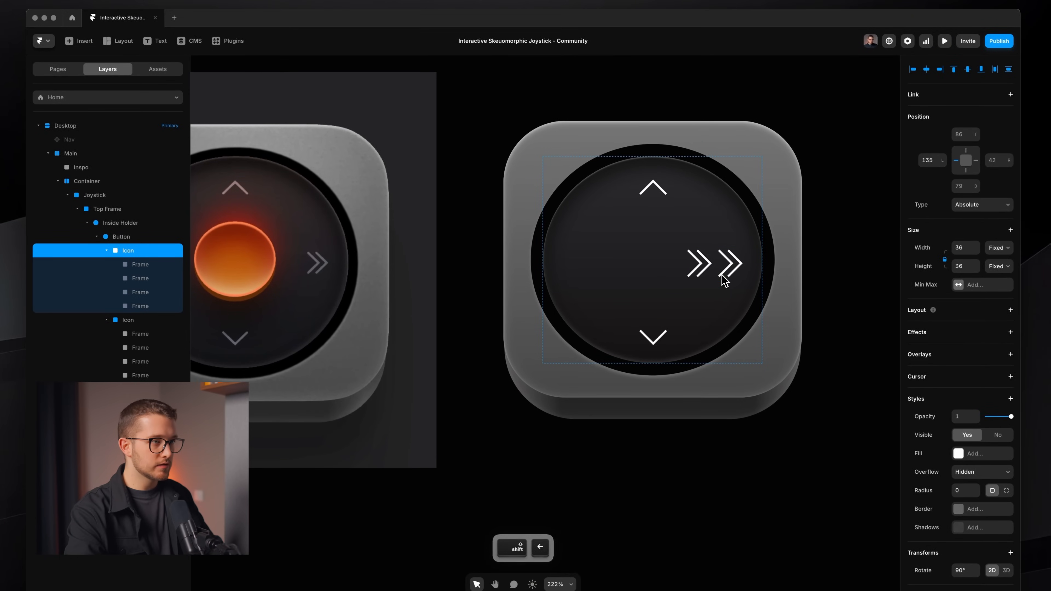
# Pin the original double chevron 12 from the Button's right edge and set the copy's left position to 12.
pyautogui.click(741, 276)
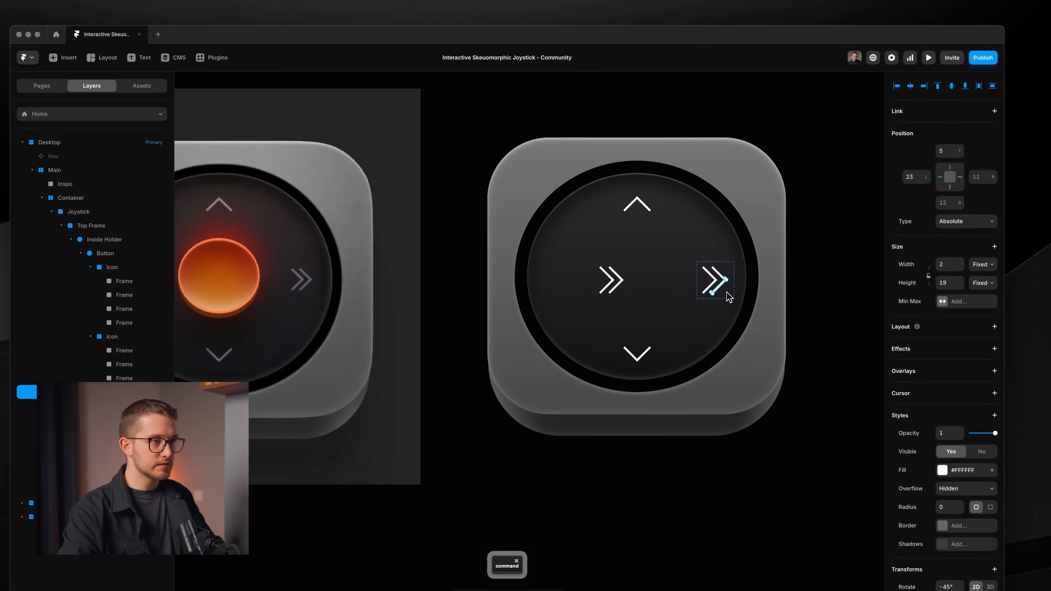
pyautogui.click(959, 178)
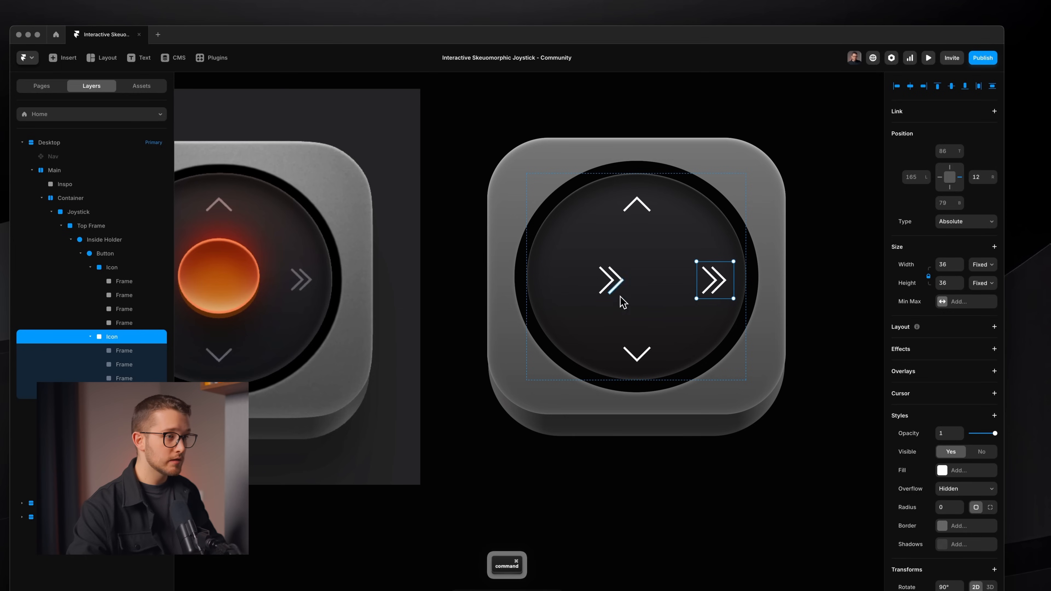
pyautogui.keyDown('super'); pyautogui.click(602, 284); pyautogui.keyUp('super')
pyautogui.click(600, 286)
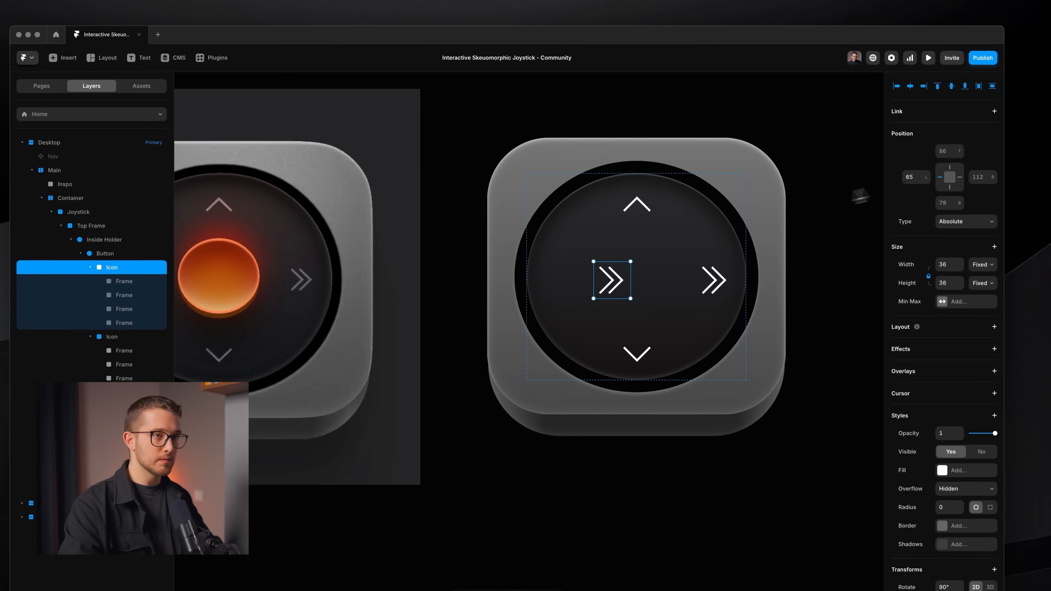
pyautogui.press('Return')
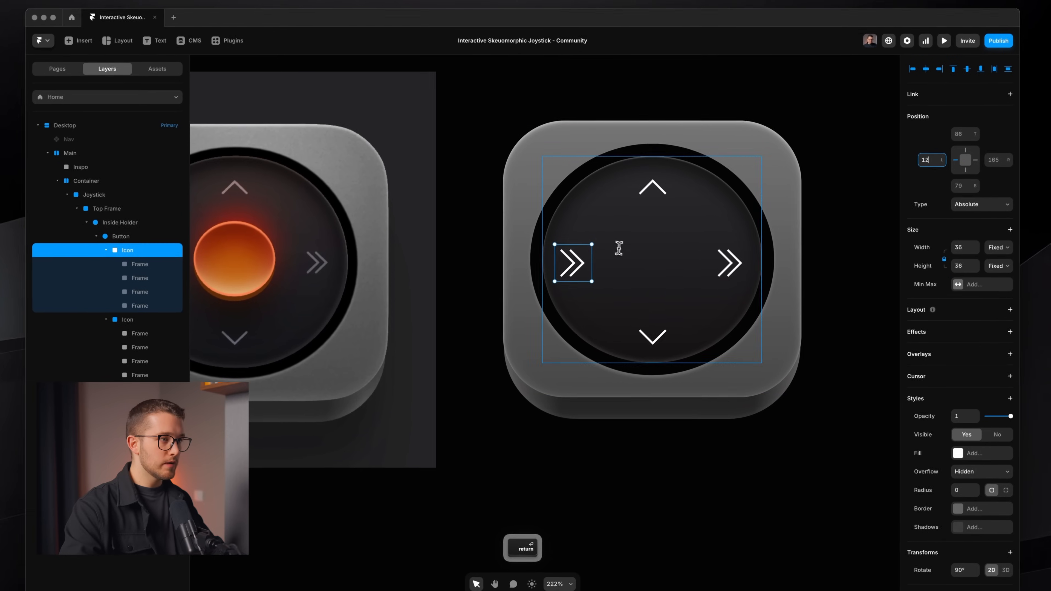
# Rotate the left double-chevron copy to 270° and compare its edge distance with the reference.
pyautogui.moveTo(596, 240); pyautogui.dragTo(530, 300)
pyautogui.press('shift+super+4')
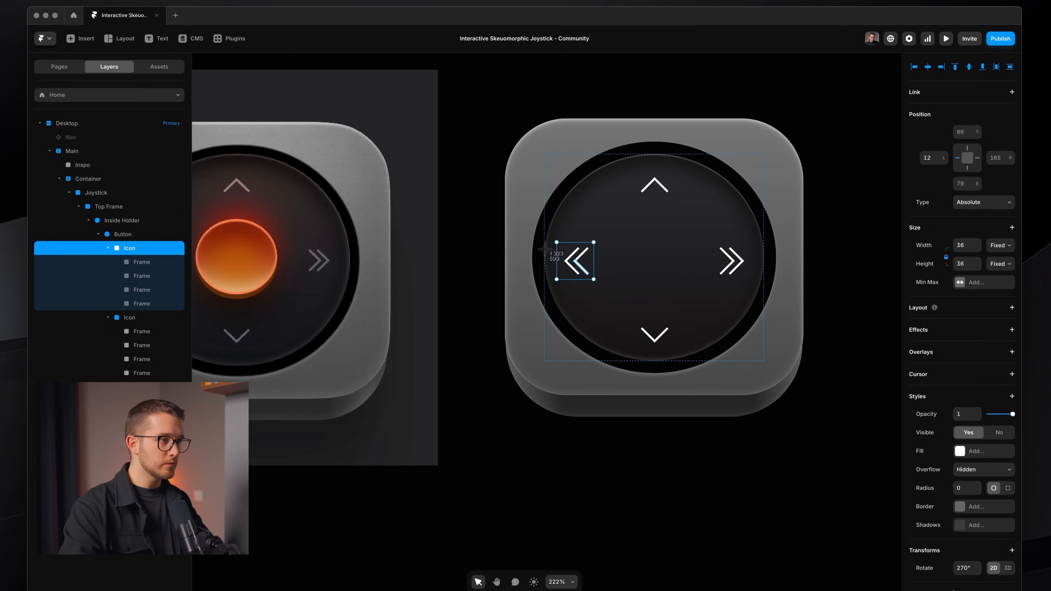
pyautogui.press('Escape')
pyautogui.hscroll(-3, 564, 282)
pyautogui.press('shift+super+4')
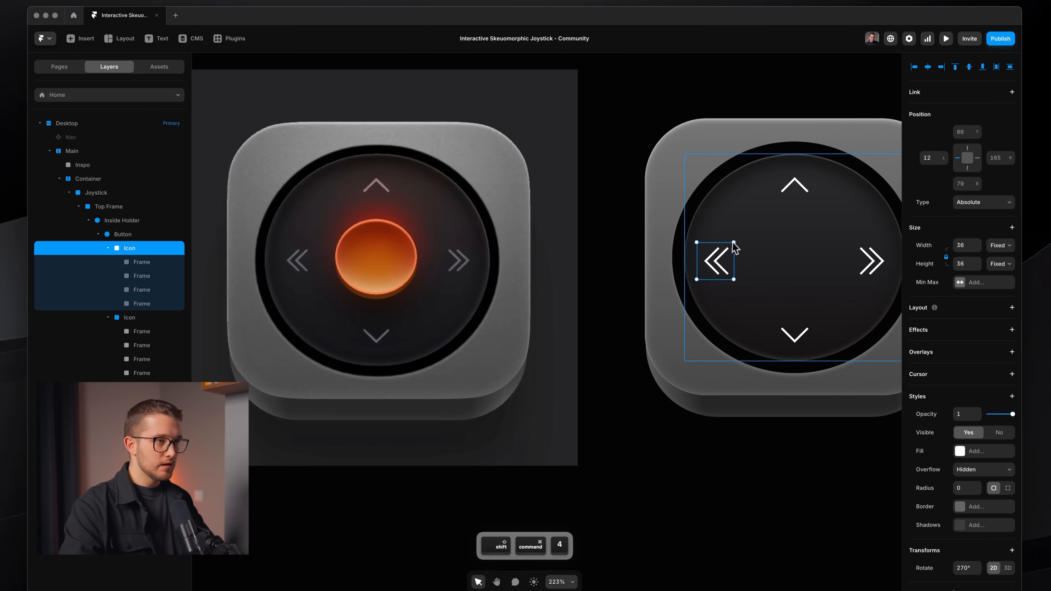
pyautogui.press('space')
pyautogui.moveTo(697, 278); pyautogui.dragTo(368, 351)
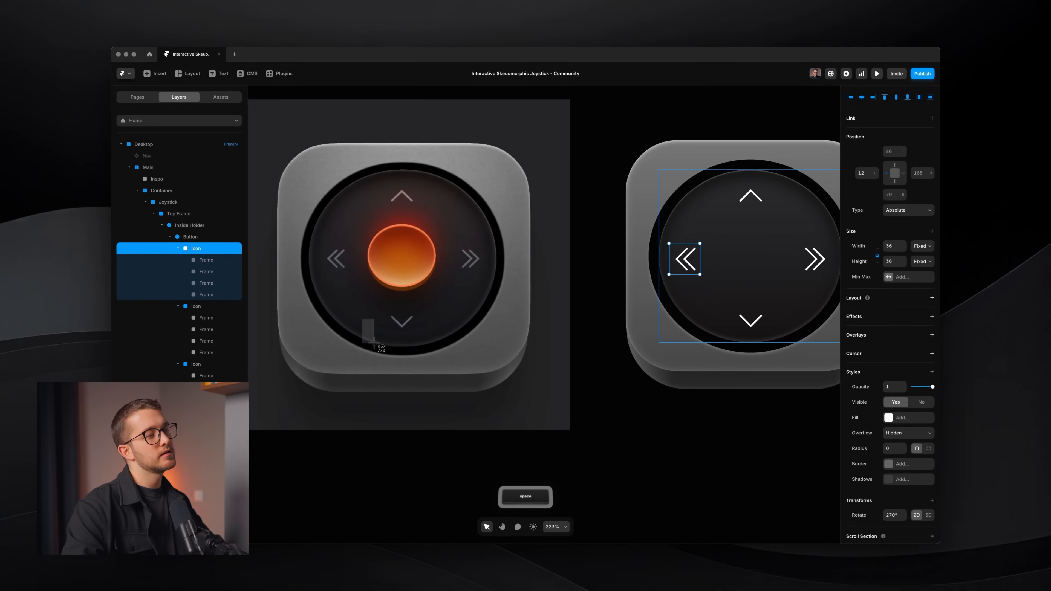
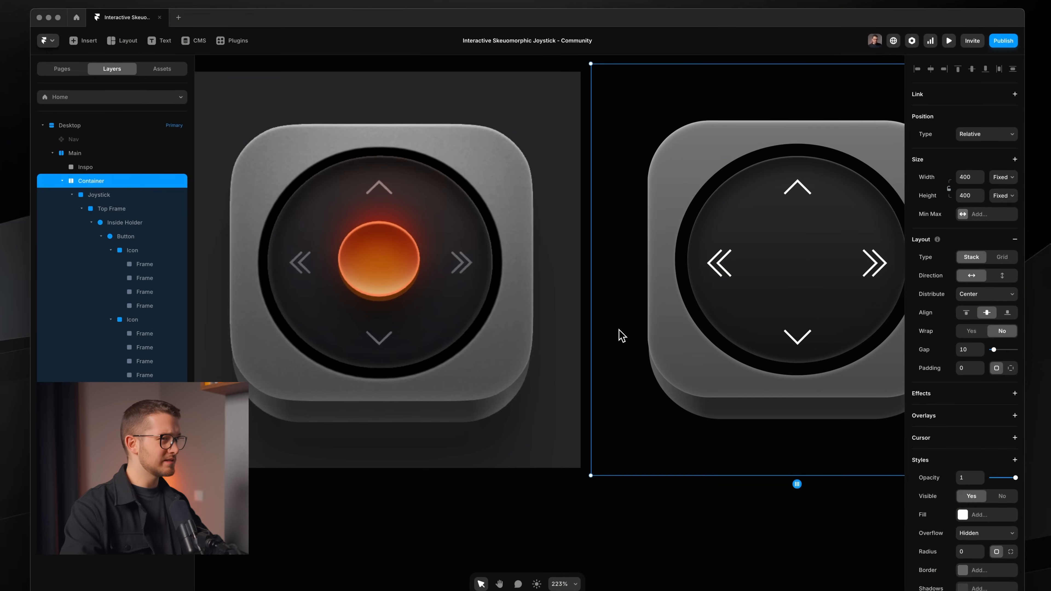
# Compare the left double chevron's vertical alignment with the reference's right double chevron.
pyautogui.hscroll(2, 619, 329)
pyautogui.scroll(-3, 619, 329)
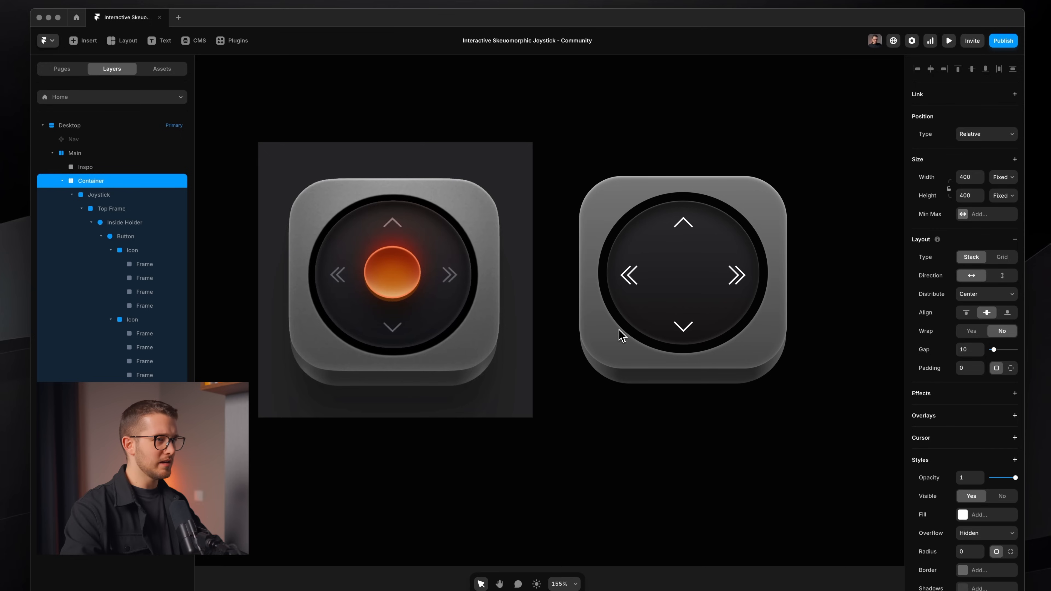
pyautogui.scroll(5, 619, 329)
pyautogui.press('shift+super+4')
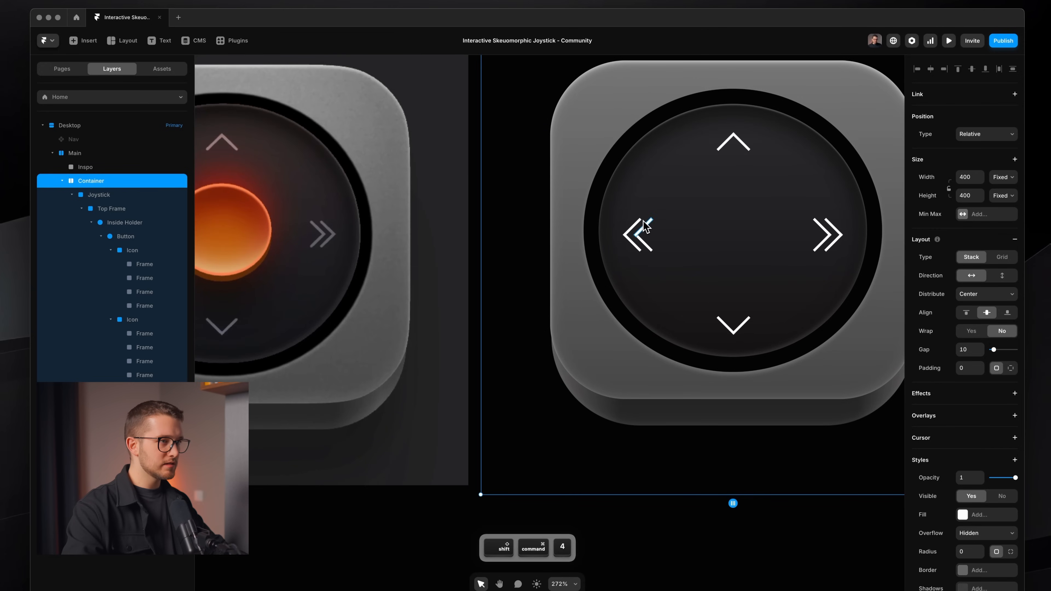
pyautogui.moveTo(650, 217); pyautogui.dragTo(342, 252)
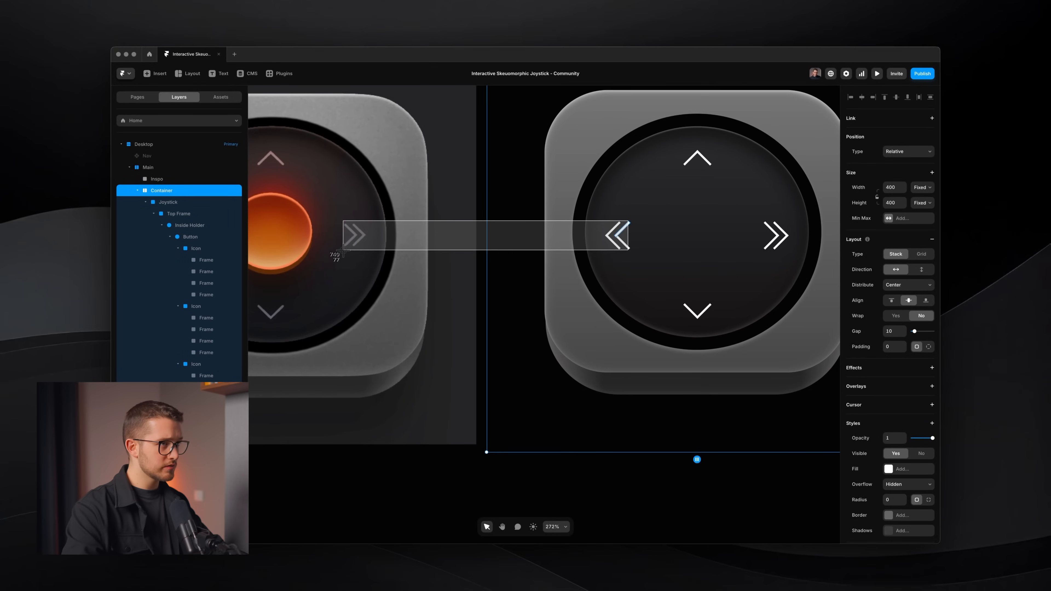
pyautogui.moveTo(342, 251); pyautogui.dragTo(342, 250)
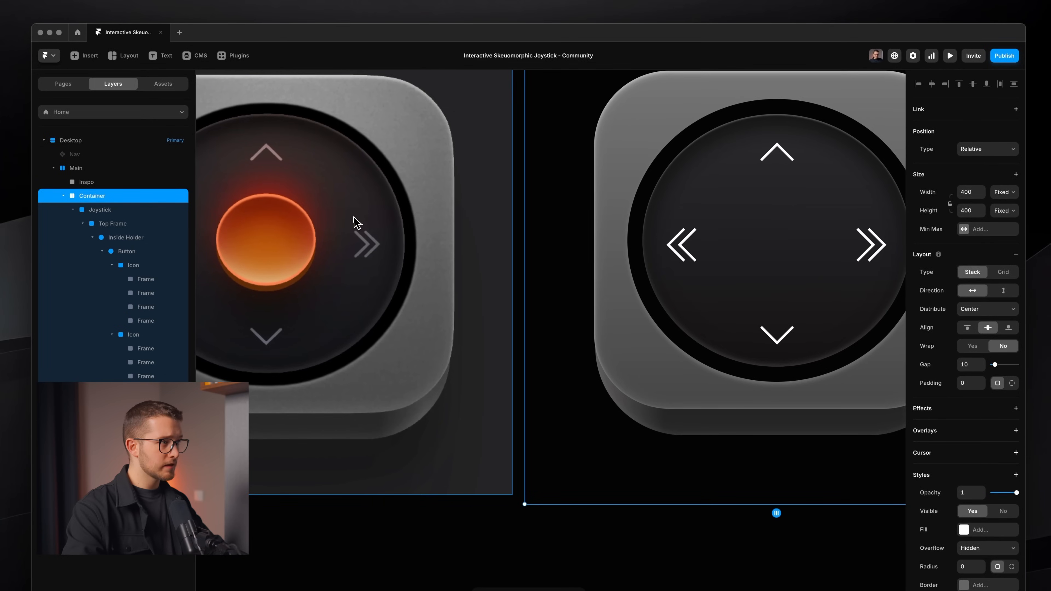
# Select the left double-chevron icon inside the Button for a close-up check.
pyautogui.scroll(5, 668, 234)
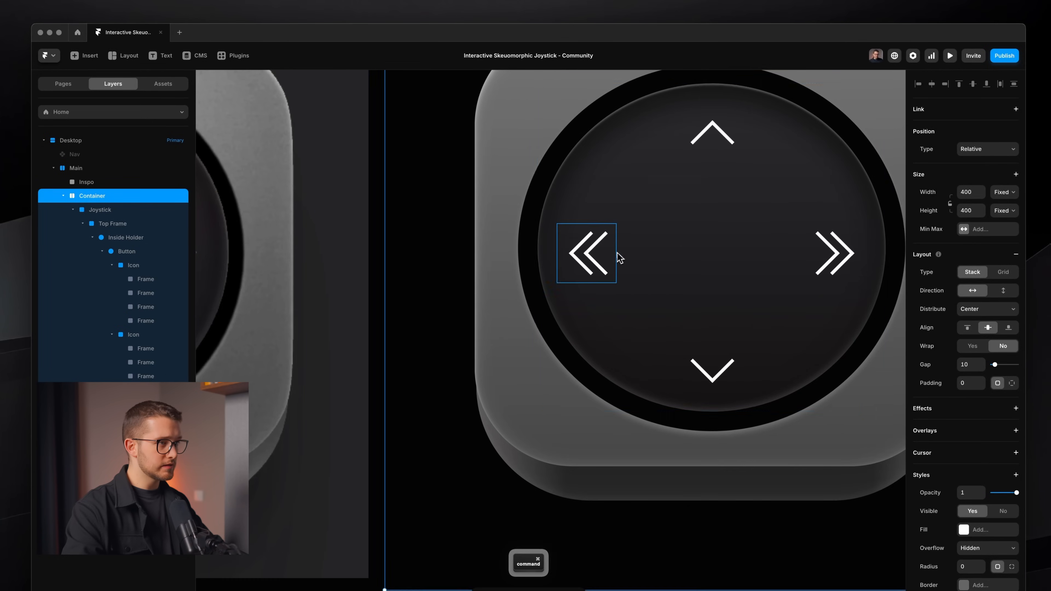
pyautogui.keyDown('super'); pyautogui.click(616, 256); pyautogui.keyUp('super')
pyautogui.scroll(3, 614, 257)
pyautogui.scroll(2, 614, 258)
pyautogui.hscroll(3, 608, 269)
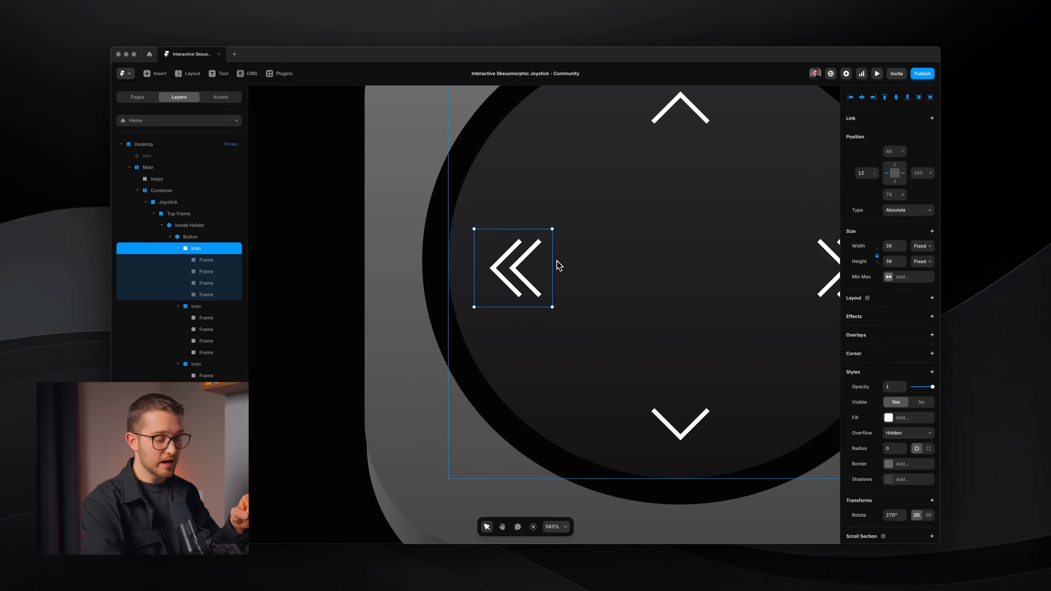
# Try scaling the left double-chevron icon down to 0.75× and to 0.9×.
pyautogui.press('k')
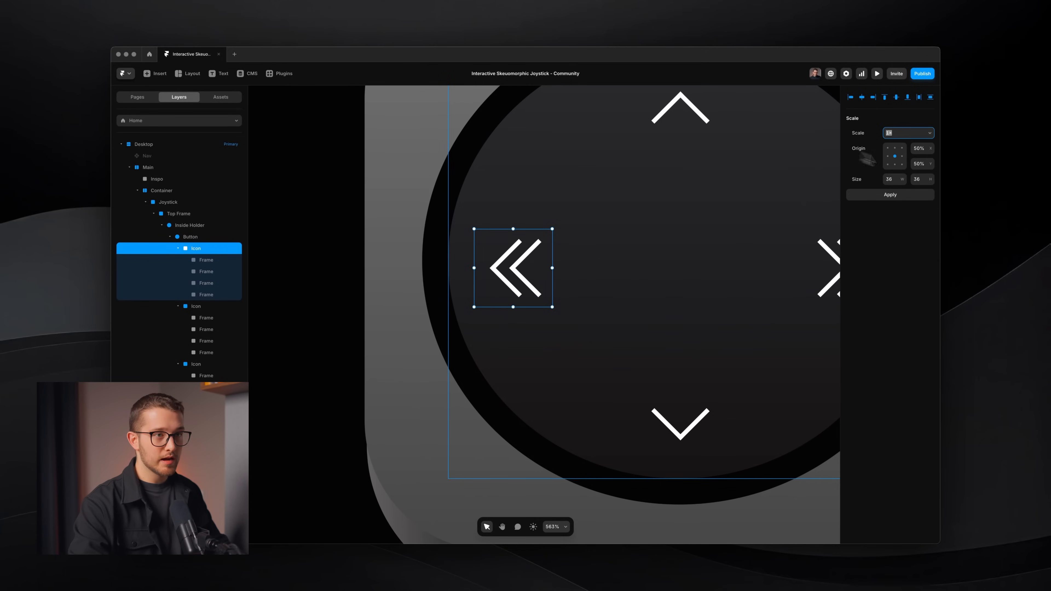
pyautogui.press('Down')
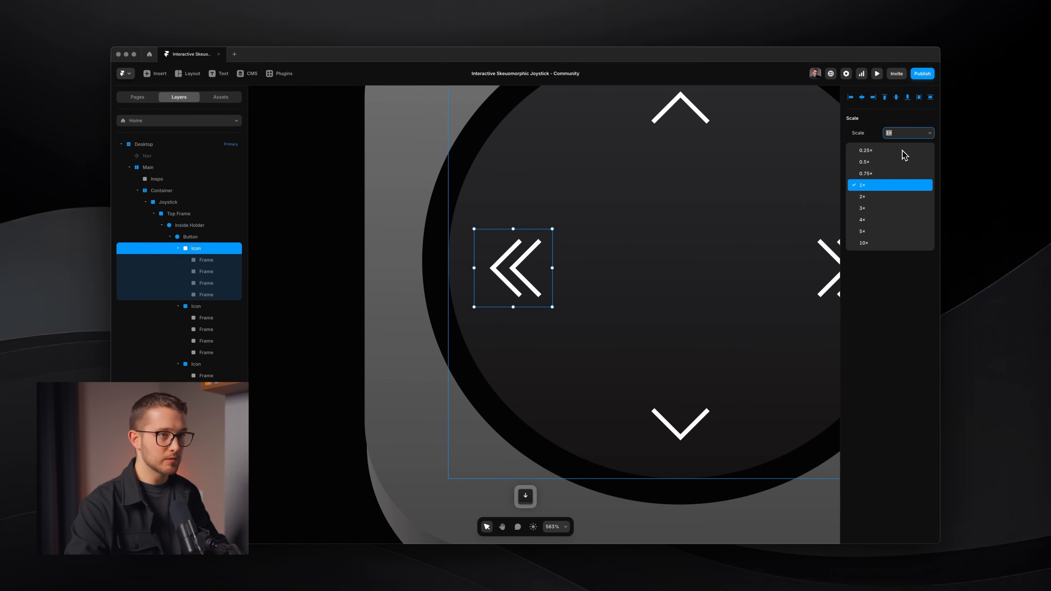
pyautogui.click(885, 173)
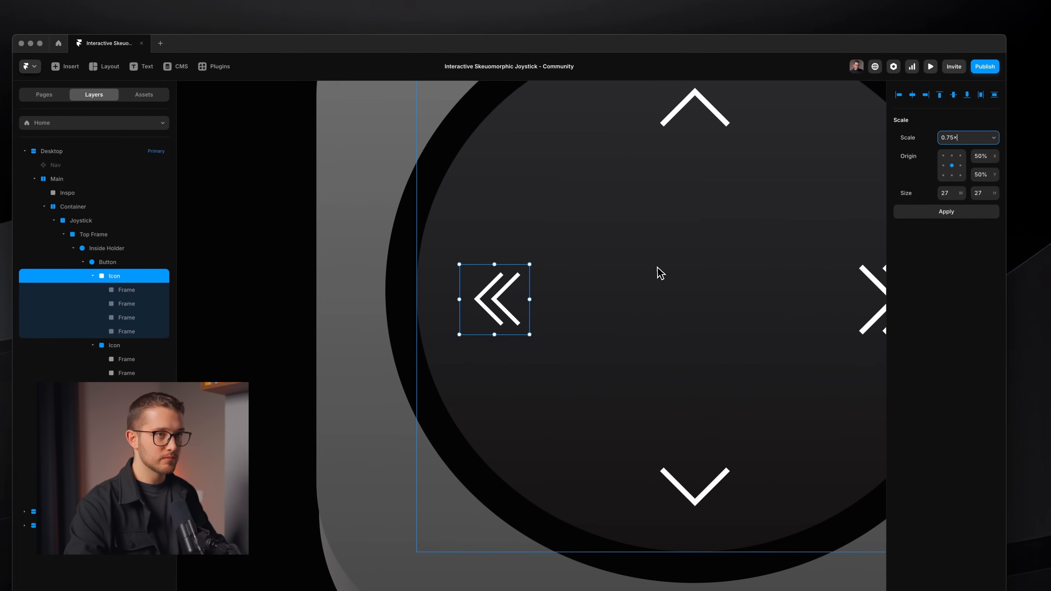
pyautogui.press('super+z')
pyautogui.press('BackSpace')
pyautogui.press('BackSpace')
pyautogui.write('0.9')
pyautogui.press('Return')
pyautogui.press('Return')
pyautogui.hscroll(3, 570, 287)
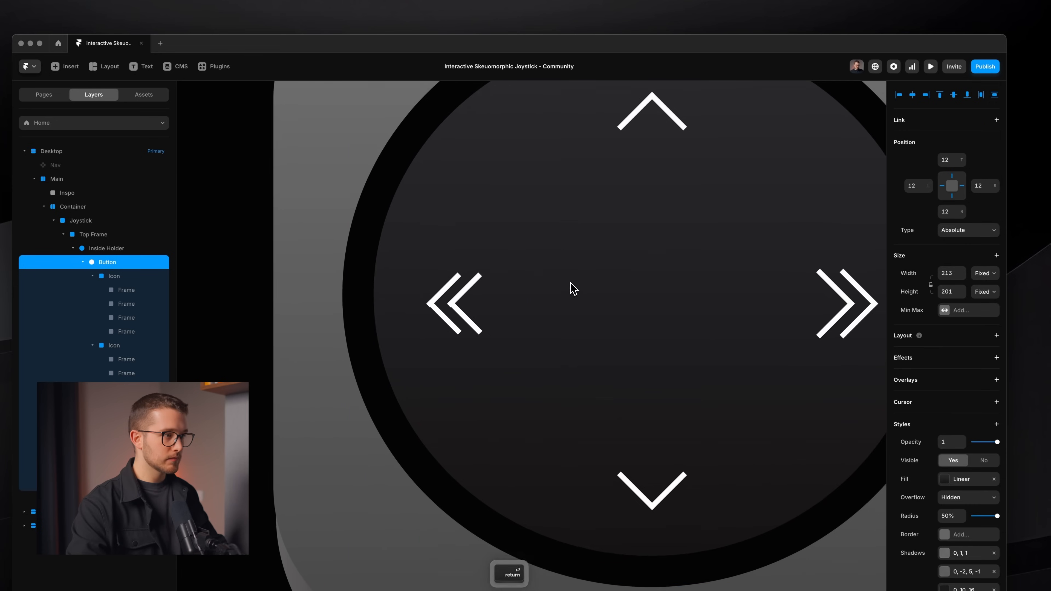
# Inspect the scaled left double chevron's strokes up close and undo the scaling.
pyautogui.keyDown('super'); pyautogui.click(450, 311); pyautogui.keyUp('super')
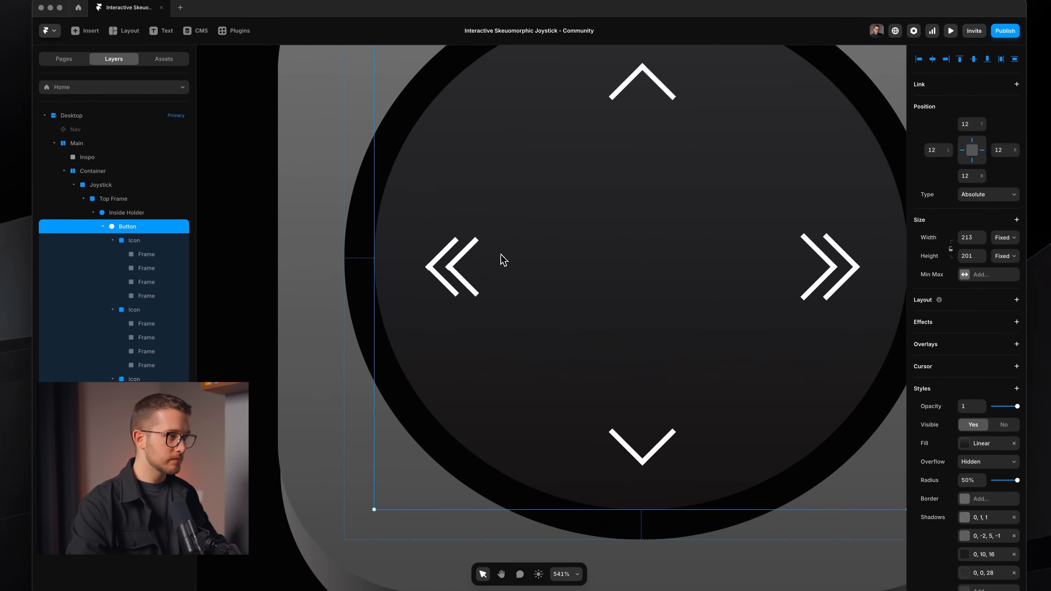
pyautogui.scroll(10, 470, 276)
pyautogui.scroll(5, 448, 306)
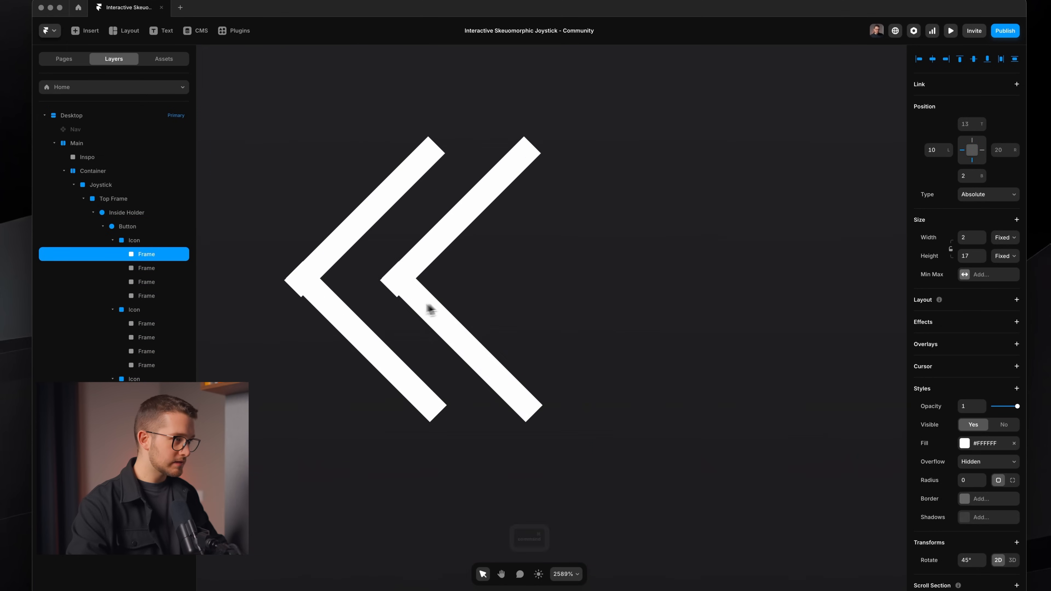
pyautogui.scroll(-8, 407, 304)
pyautogui.click(405, 301)
pyautogui.scroll(-10, 406, 301)
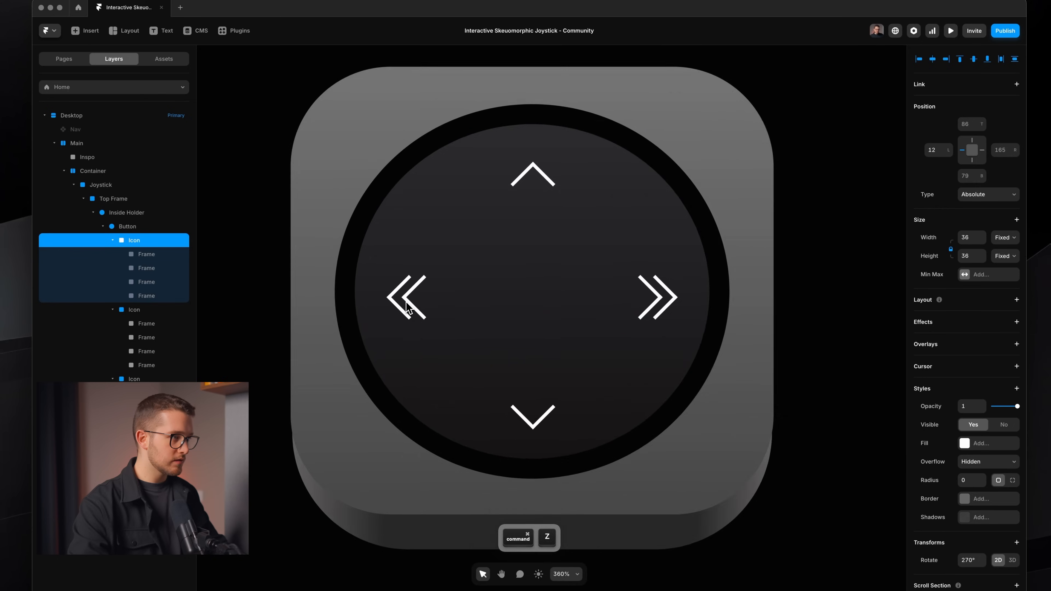
# Nudge the left and right double chevrons inward so each sits 13 from its side of the Button.
pyautogui.click(491, 297)
pyautogui.scroll(-4, 491, 297)
pyautogui.scroll(-3, 491, 297)
pyautogui.click(557, 333)
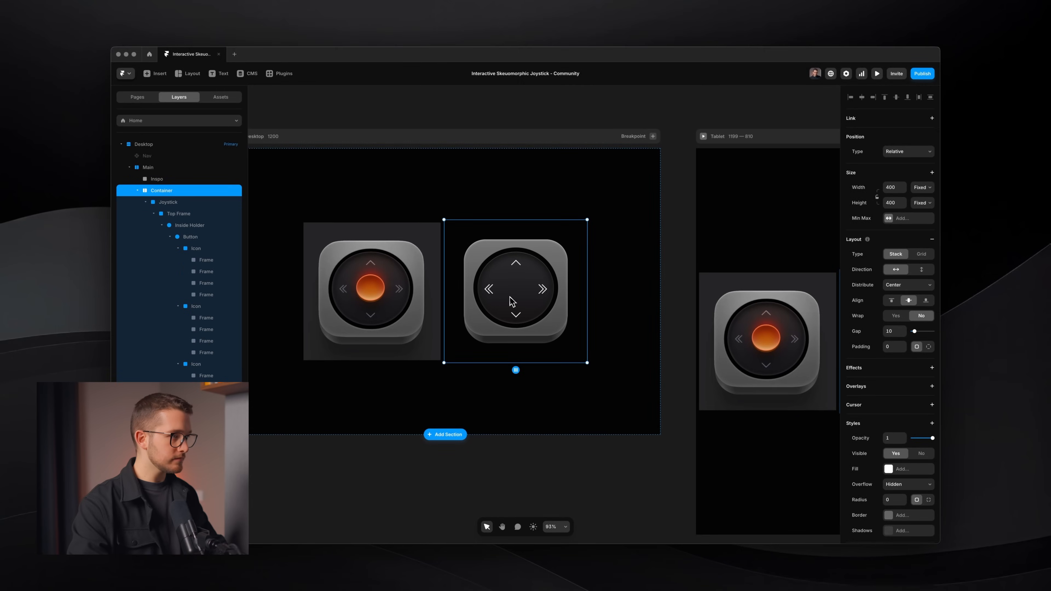
pyautogui.scroll(5, 512, 301)
pyautogui.keyDown('super'); pyautogui.click(493, 291); pyautogui.keyUp('super')
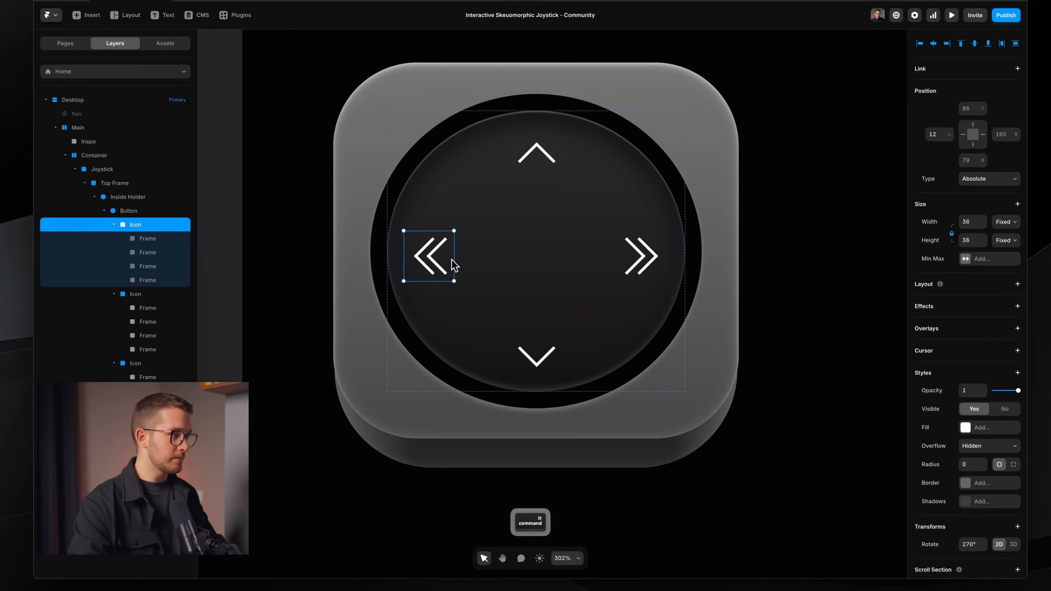
pyautogui.press('Right')
pyautogui.keyDown('super'); pyautogui.click(635, 273); pyautogui.keyUp('super')
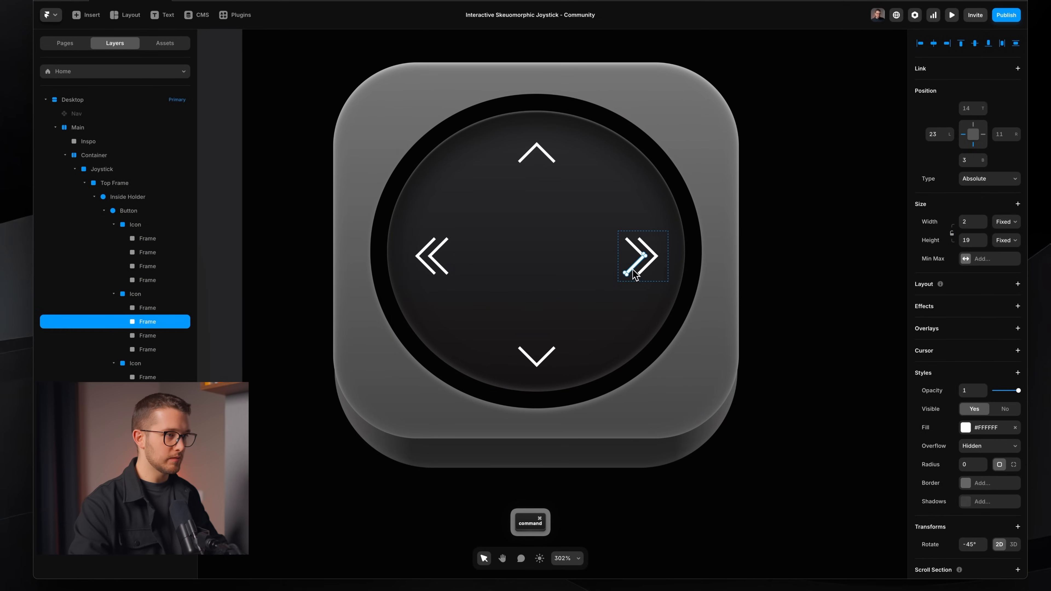
# Measure the gap between the left double chevron and the Button's edge, and compare the icon layout with the reference joystick.
pyautogui.moveTo(453, 245); pyautogui.dragTo(265, 272)
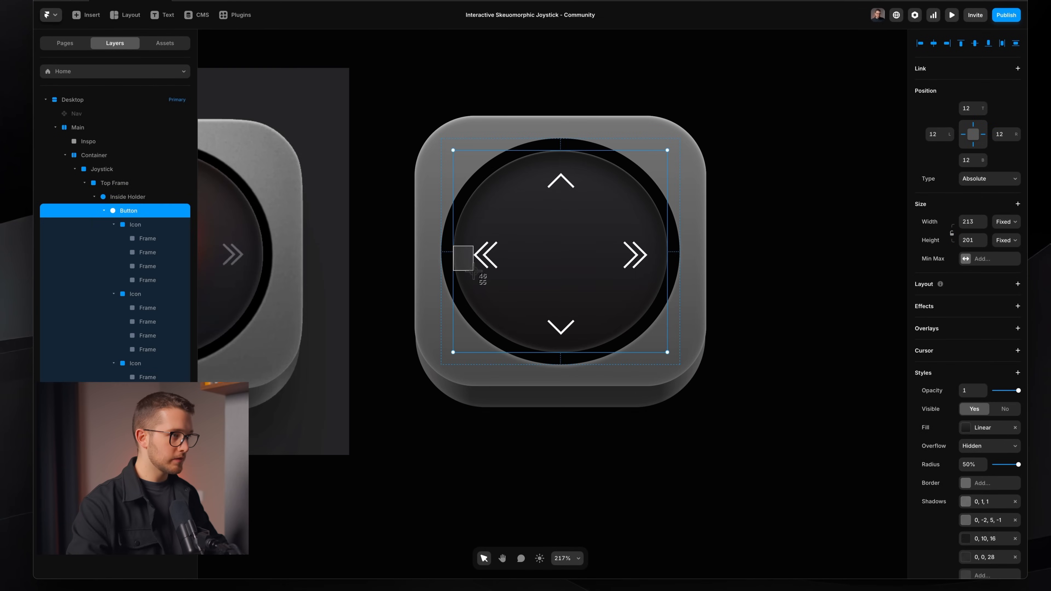
pyautogui.press('space')
pyautogui.hscroll(-4, 265, 271)
pyautogui.scroll(-3, 265, 271)
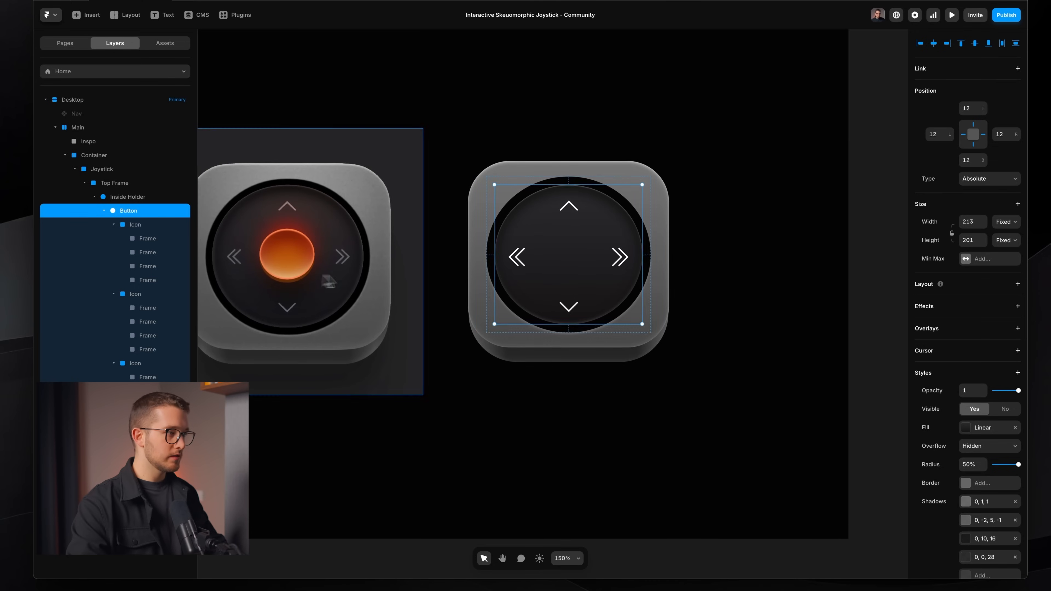
pyautogui.hscroll(-1, 350, 274)
pyautogui.hscroll(-1, 474, 411)
pyautogui.click(473, 411)
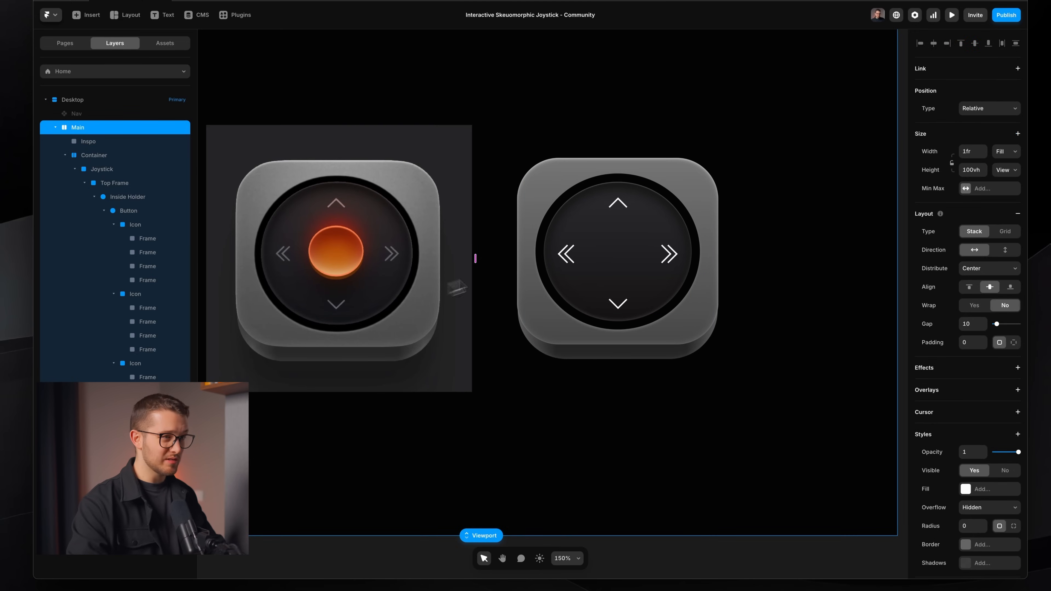
# Measure the area spanned by the chevron icons inside the Button.
pyautogui.click(573, 380)
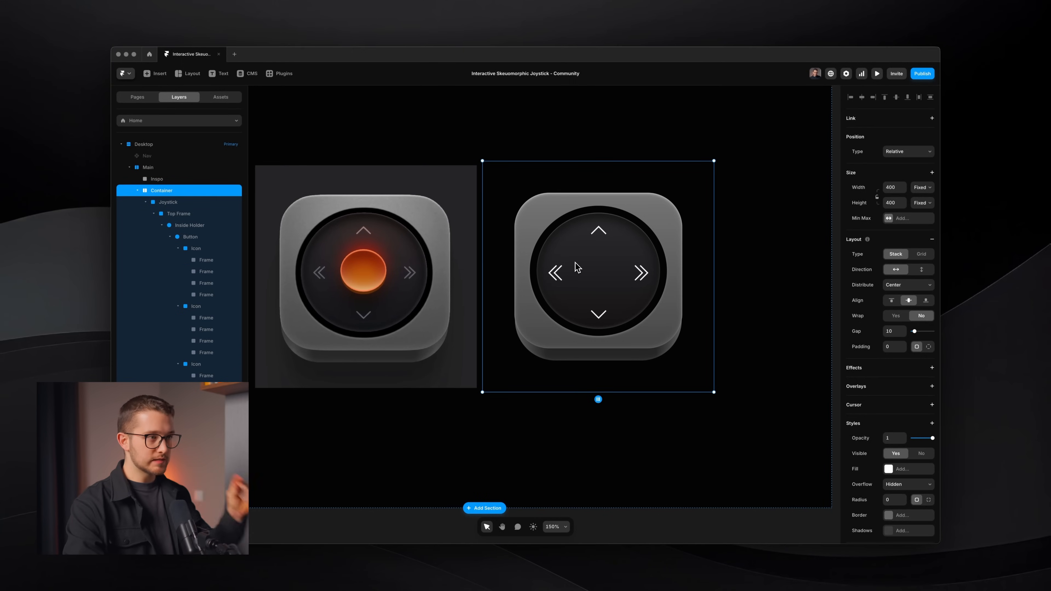
pyautogui.keyDown('super'); pyautogui.scroll(5, 583, 271); pyautogui.keyUp('super')
pyautogui.hscroll(1, 586, 271)
pyautogui.press('shift+super+4')
pyautogui.moveTo(459, 178); pyautogui.dragTo(635, 395)
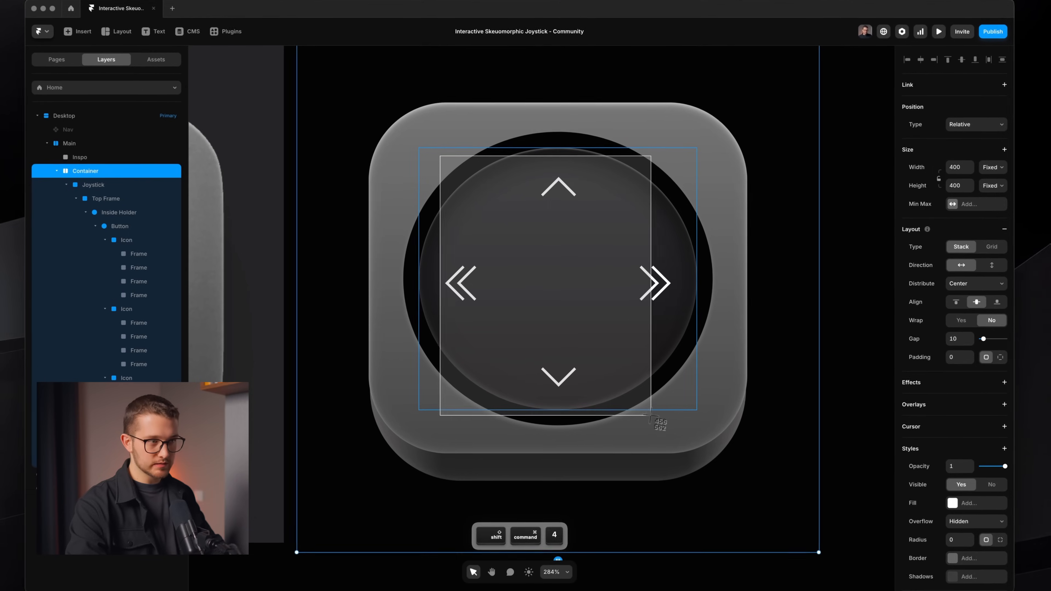
pyautogui.press('Escape')
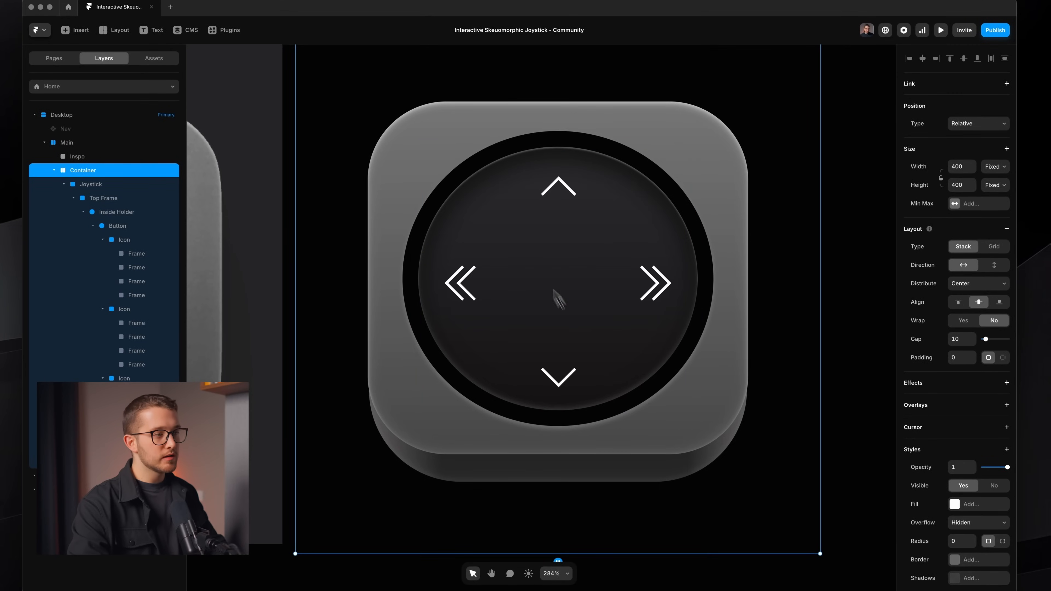
# Set the opacity of all four chevron icons in the Button to 0.3.
pyautogui.keyDown('super'); pyautogui.click(469, 273); pyautogui.keyUp('super')
pyautogui.click(481, 283)
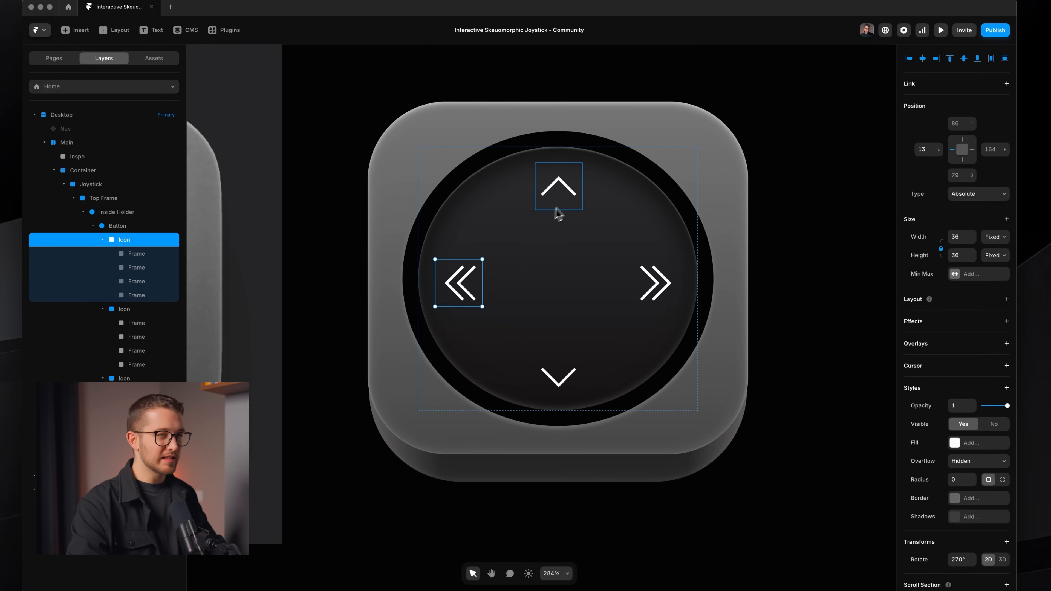
pyautogui.keyDown('shift'); pyautogui.click(564, 209); pyautogui.keyUp('shift')
pyautogui.keyDown('shift'); pyautogui.click(653, 282); pyautogui.keyUp('shift')
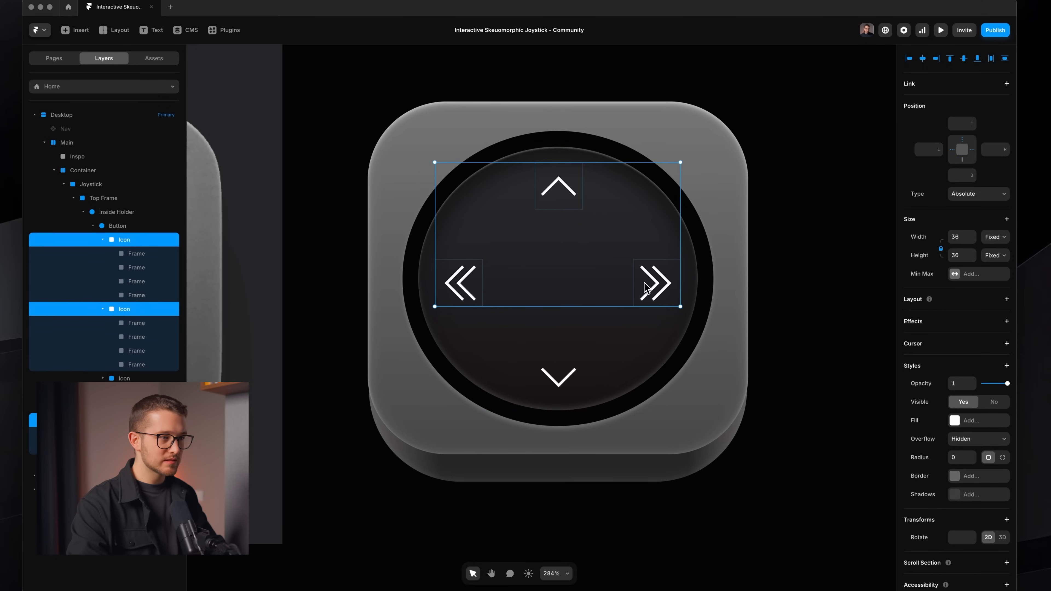
pyautogui.keyDown('shift'); pyautogui.click(565, 394); pyautogui.keyUp('shift')
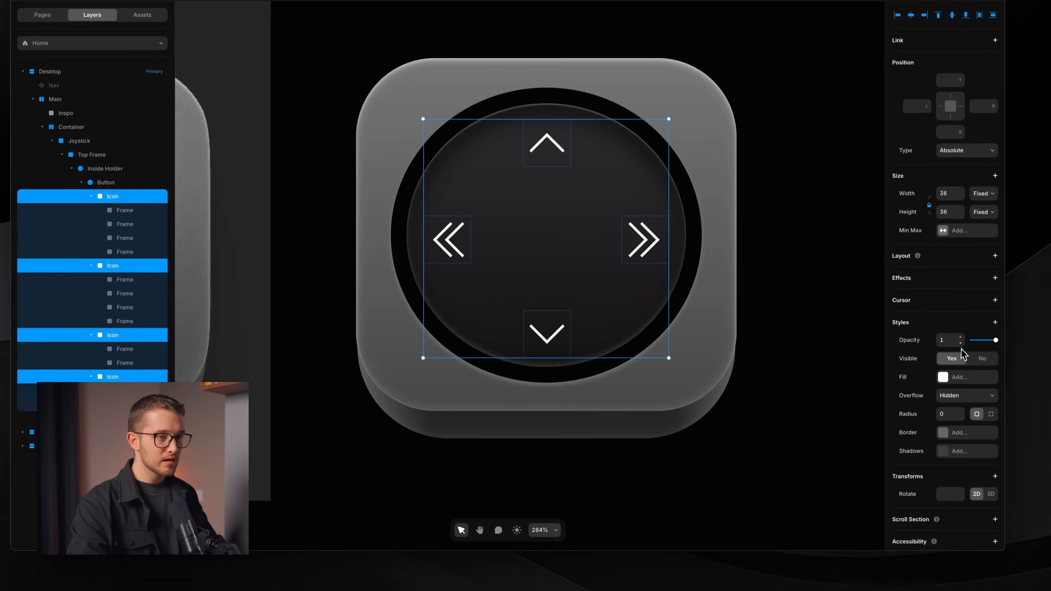
pyautogui.click(965, 383)
pyautogui.hotkey('shift', 'Down')
pyautogui.hotkey('shift', 'Down')
pyautogui.scroll(-3, 814, 391)
pyautogui.hscroll(-1, 812, 401)
pyautogui.hotkey('shift', 'Down')
pyautogui.hotkey('shift', 'Down')
pyautogui.hotkey('shift', 'Down')
pyautogui.hotkey('shift', 'Down')
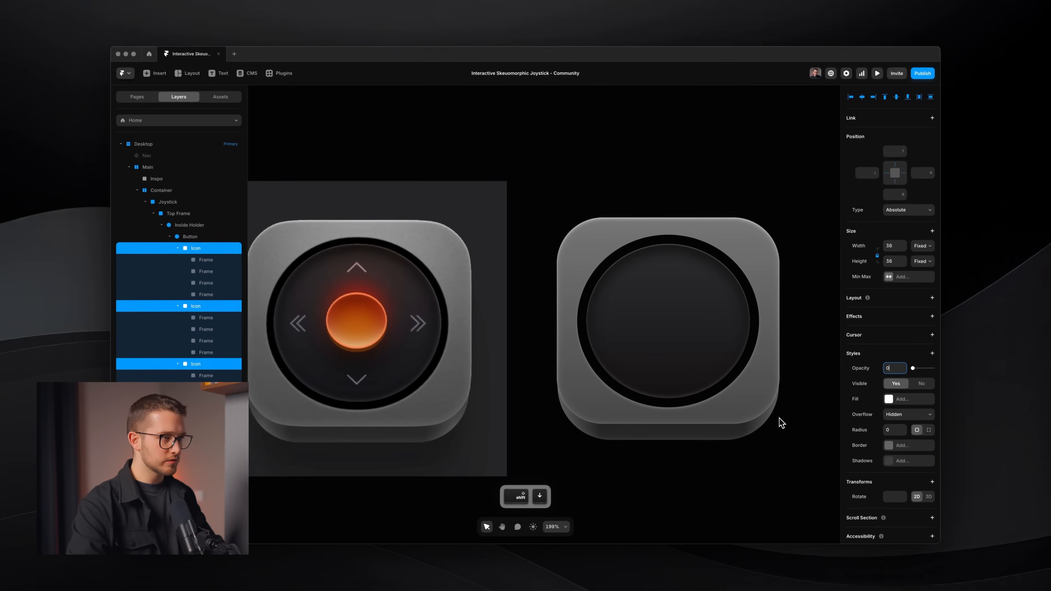
pyautogui.hotkey('shift', 'Down')
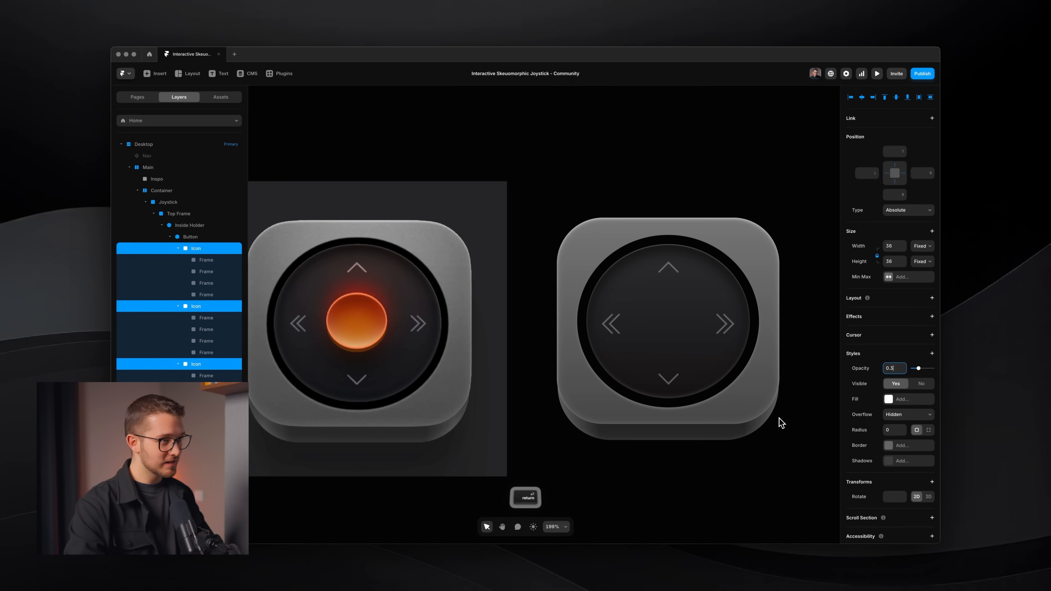
# Switch the rotation of all four chevron icons to 3D and try tilting them around the X axis.
pyautogui.scroll(3, 610, 366)
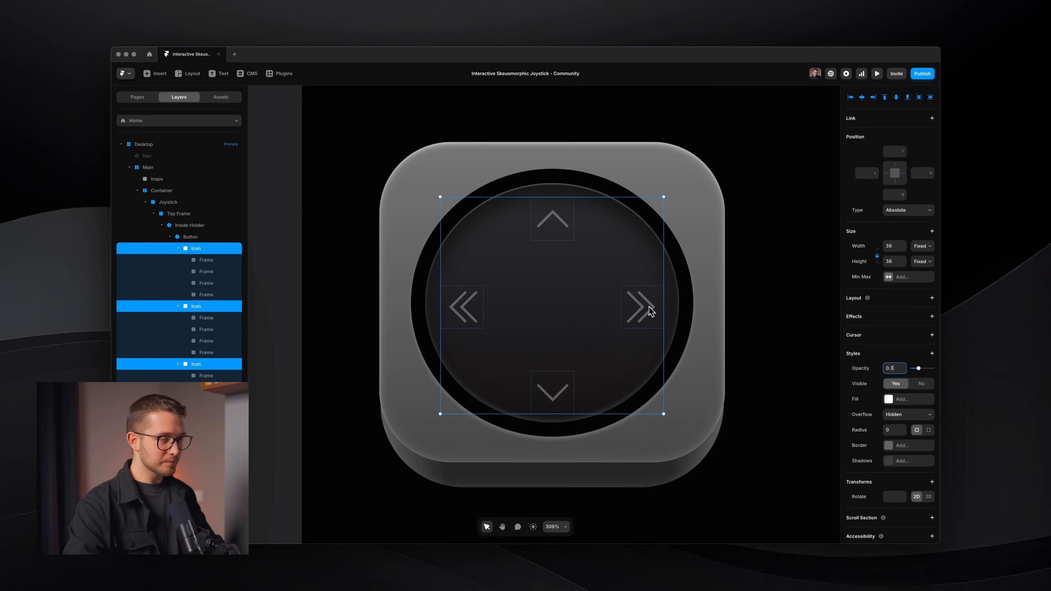
pyautogui.click(928, 496)
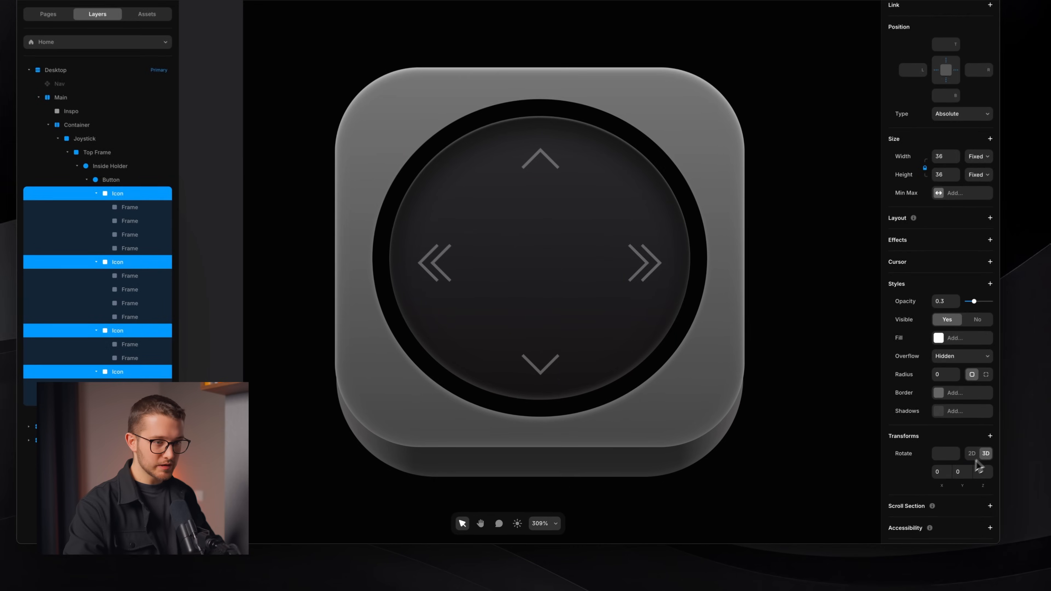
pyautogui.click(944, 472)
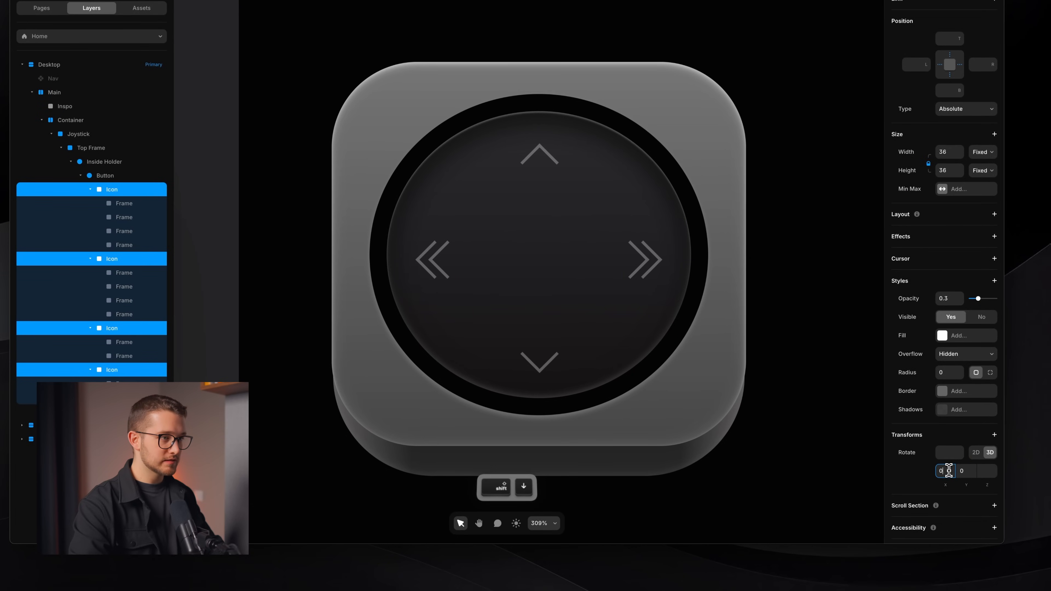
pyautogui.hotkey('shift', 'Down')
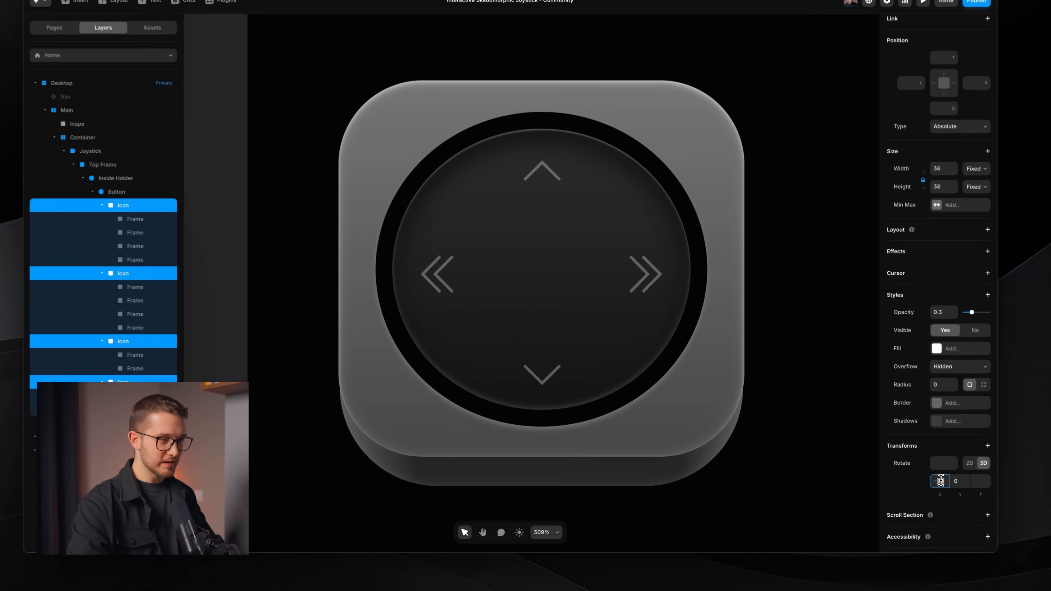
pyautogui.press('Return')
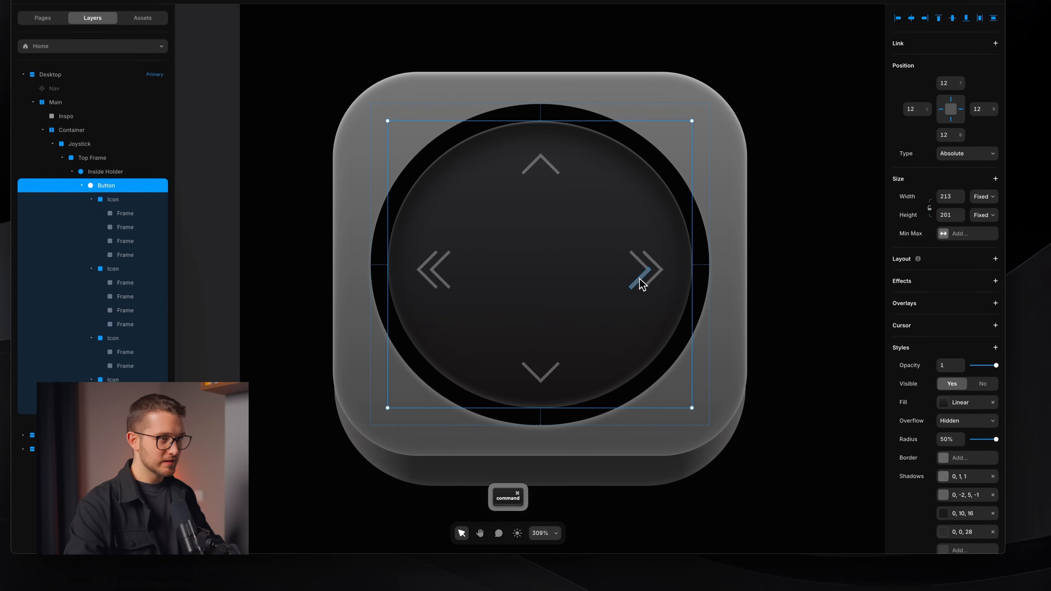
# Tilt the right double chevron by 15 degrees around the Y axis and copy its Y rotation value to the left double chevron.
pyautogui.keyDown('super'); pyautogui.click(641, 285); pyautogui.keyUp('super')
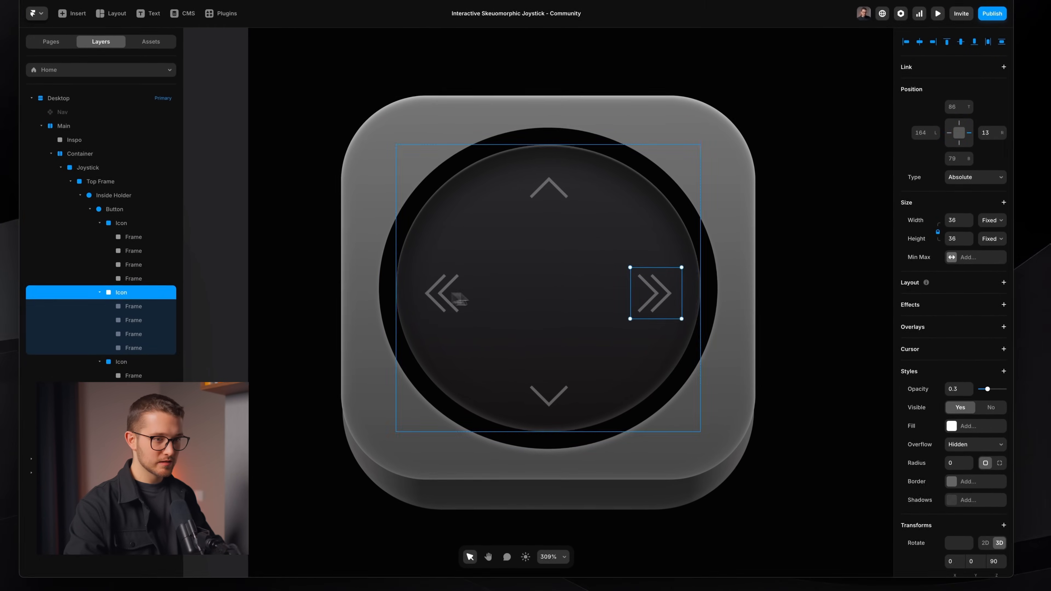
pyautogui.scroll(-2, 947, 497)
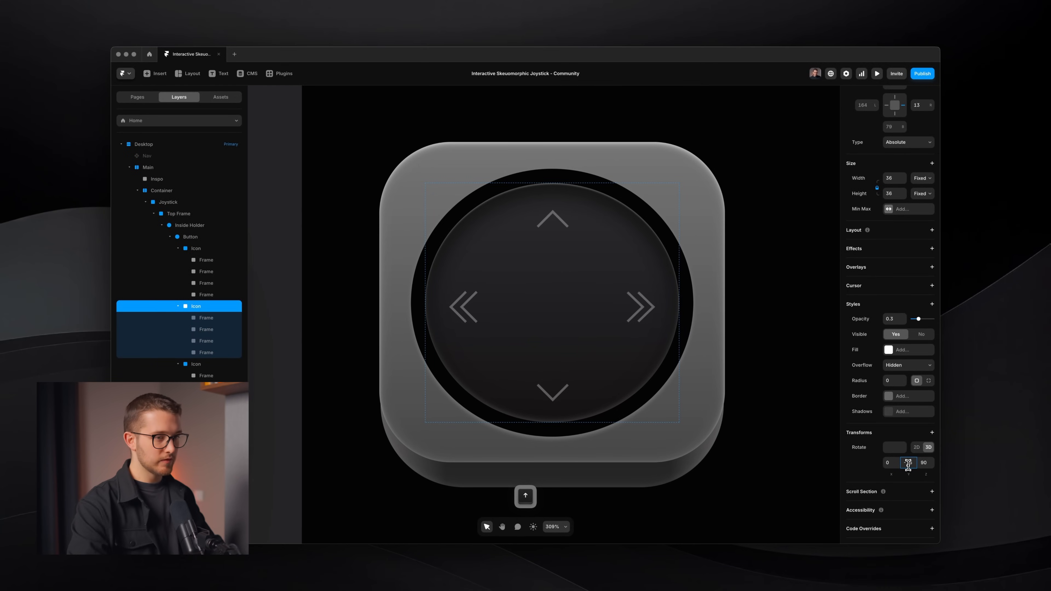
pyautogui.press('super+c')
pyautogui.click(476, 309)
pyautogui.click(903, 509)
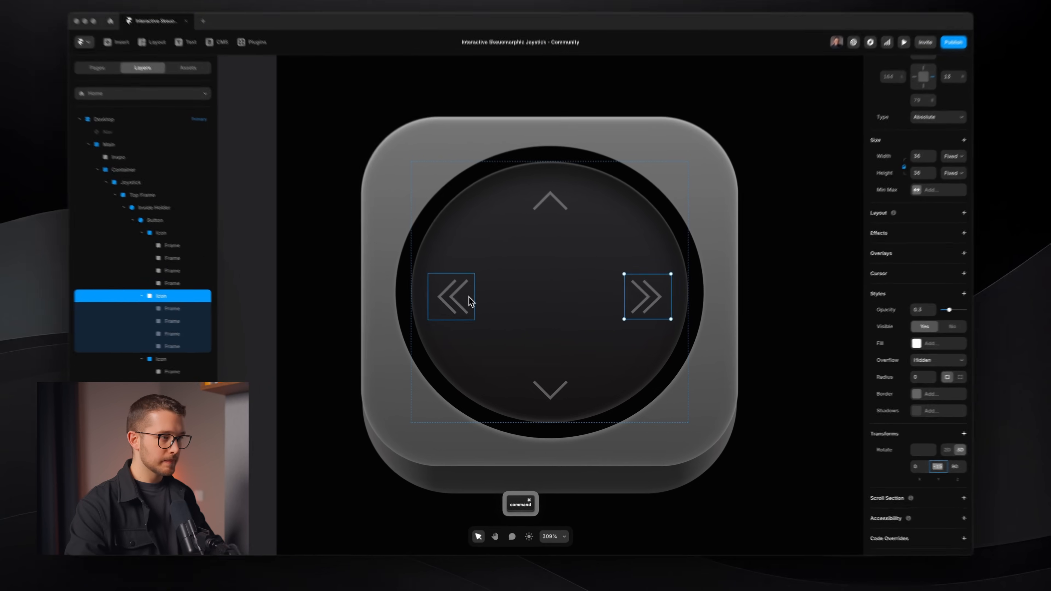
pyautogui.press('super+v')
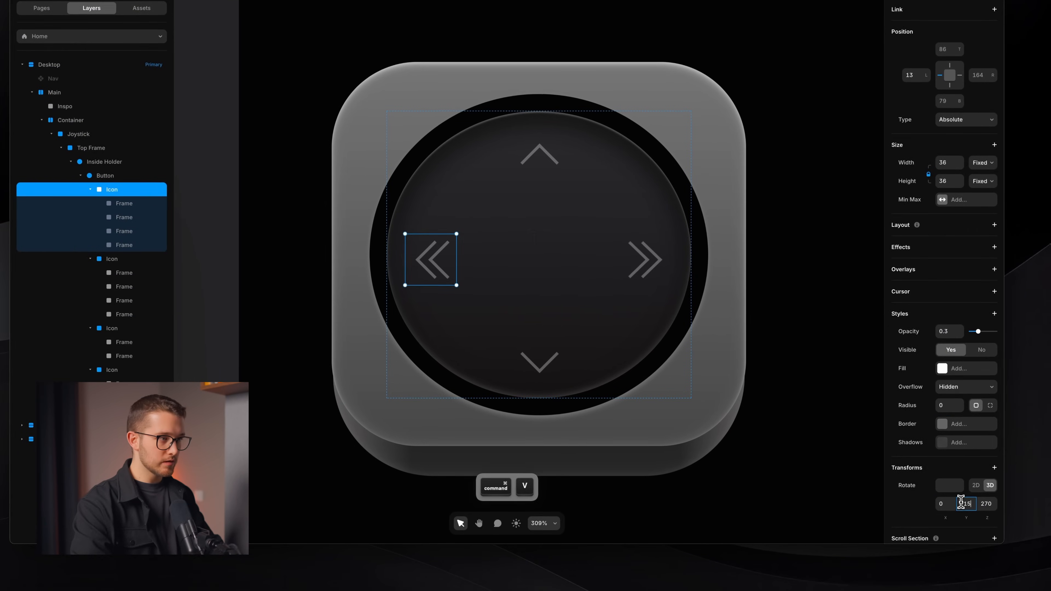
# Set the bottom chevron icon's X-axis rotation to 15 degrees.
pyautogui.keyDown('super'); pyautogui.click(533, 353); pyautogui.keyUp('super')
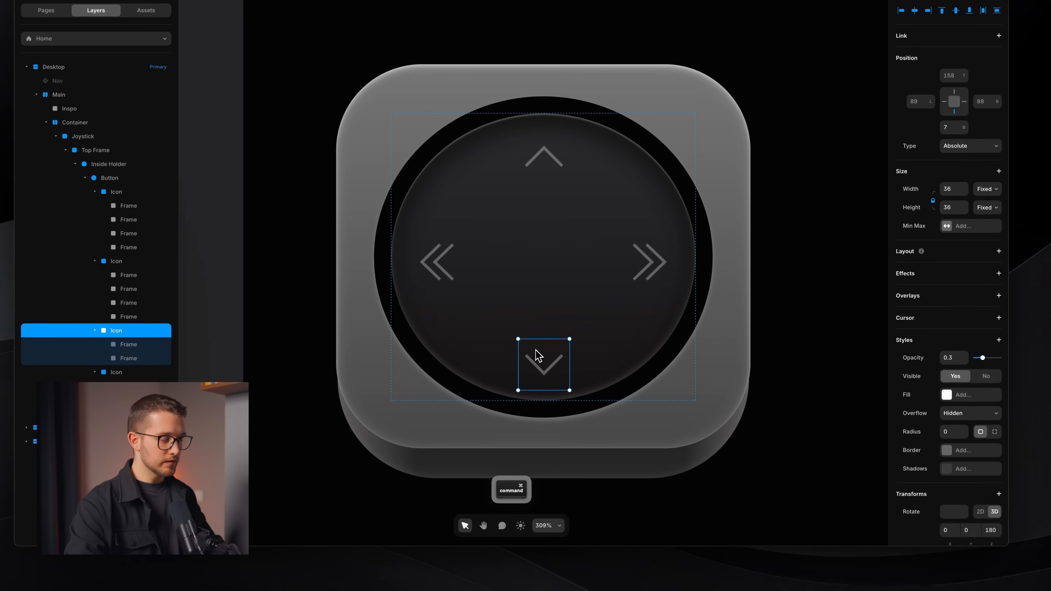
pyautogui.scroll(-1, 893, 493)
pyautogui.click(945, 492)
pyautogui.write('15')
pyautogui.press('Return')
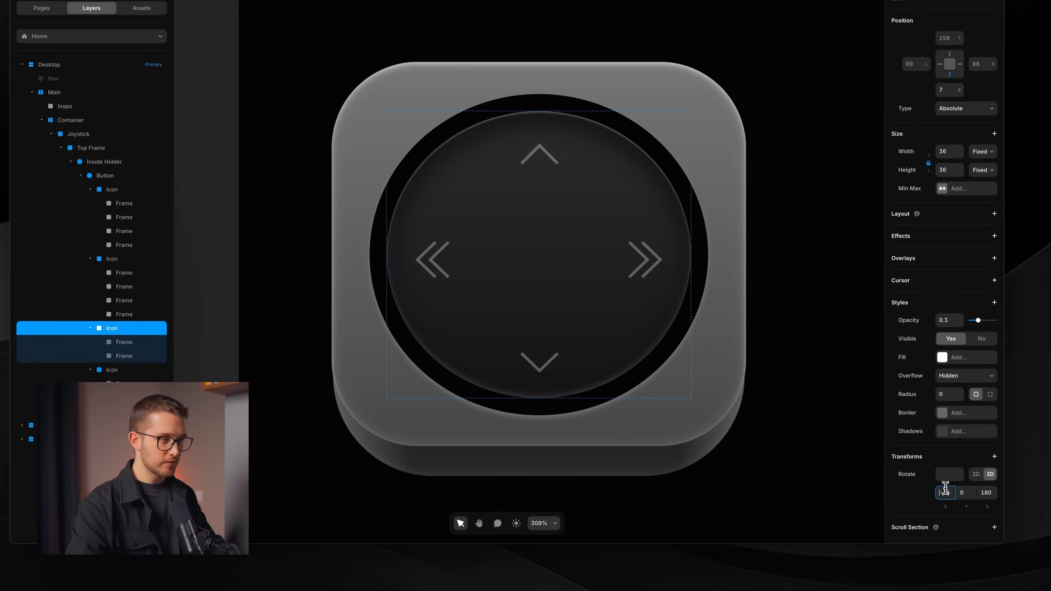
# Tilt the top chevron icon around the X axis and compare the whole joystick with the reference.
pyautogui.keyDown('super'); pyautogui.click(539, 154); pyautogui.keyUp('super')
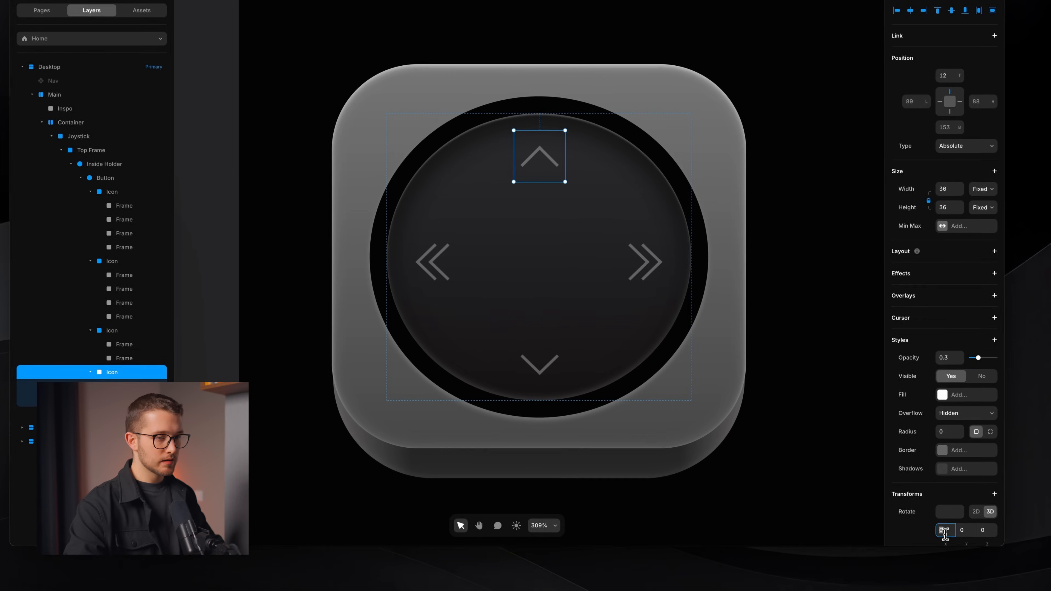
pyautogui.click(945, 528)
pyautogui.press('super+v')
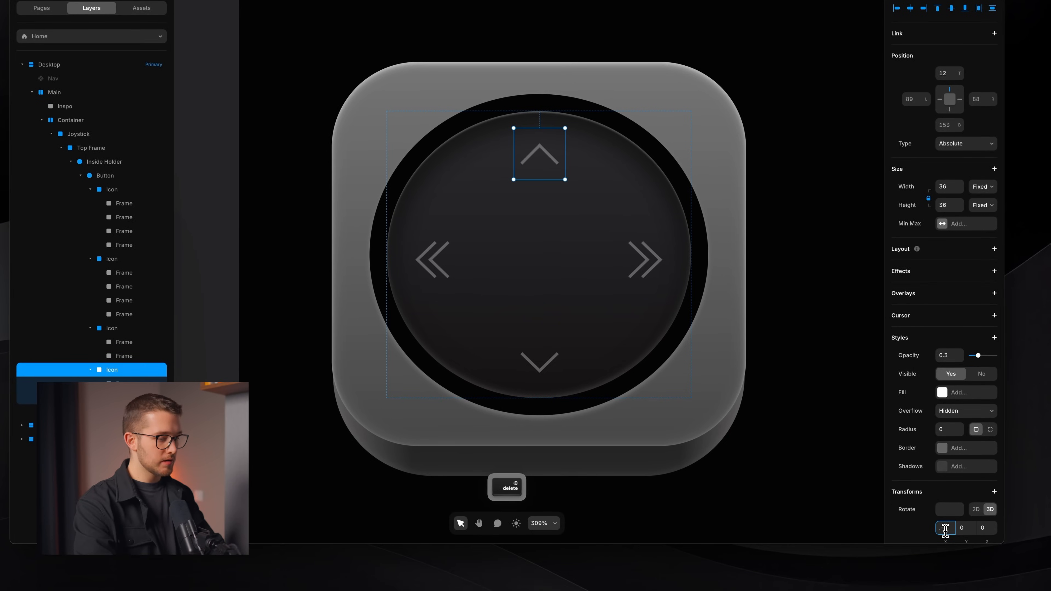
pyautogui.click(741, 430)
pyautogui.scroll(-5, 741, 429)
pyautogui.scroll(-1, 740, 429)
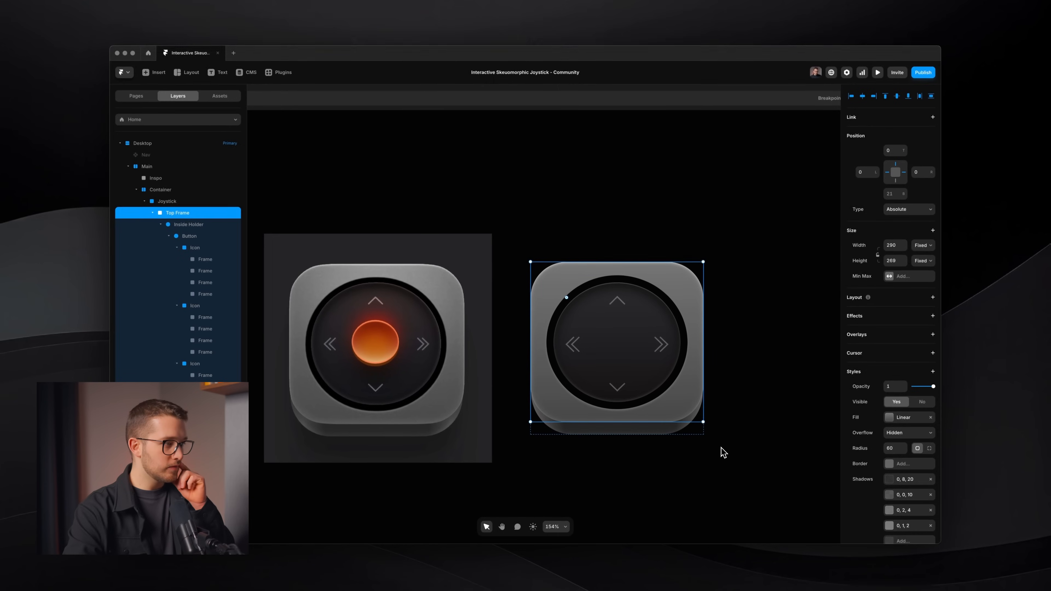
# Compare the rebuilt joystick's body, dial and chevron icons side by side with the reference image.
pyautogui.hscroll(-1, 722, 452)
pyautogui.scroll(-5, 721, 448)
pyautogui.hscroll(1, 720, 448)
pyautogui.scroll(3, 720, 448)
pyautogui.scroll(3, 703, 421)
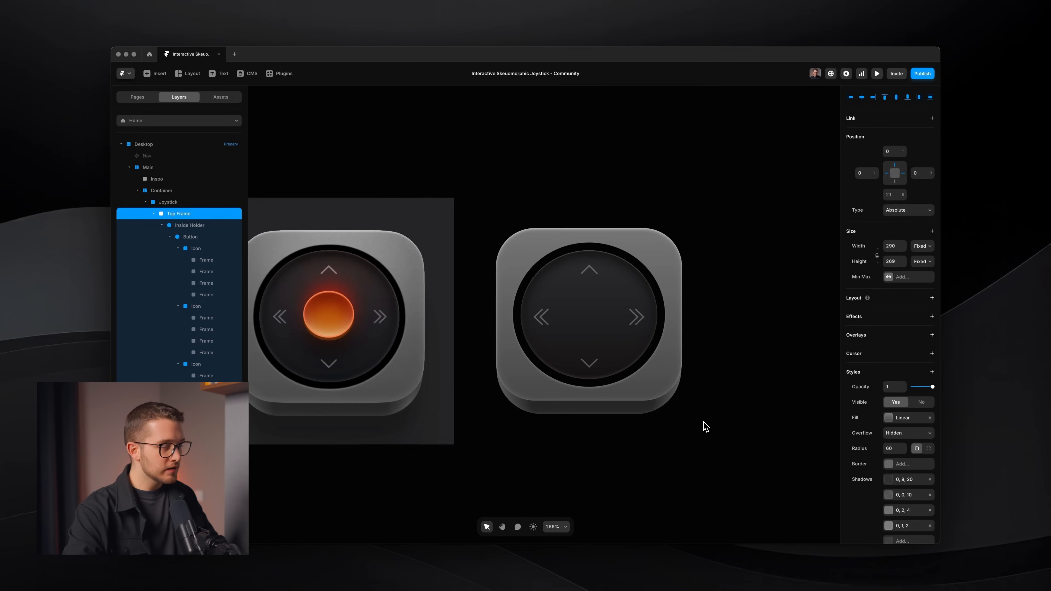
pyautogui.hscroll(-5, 705, 426)
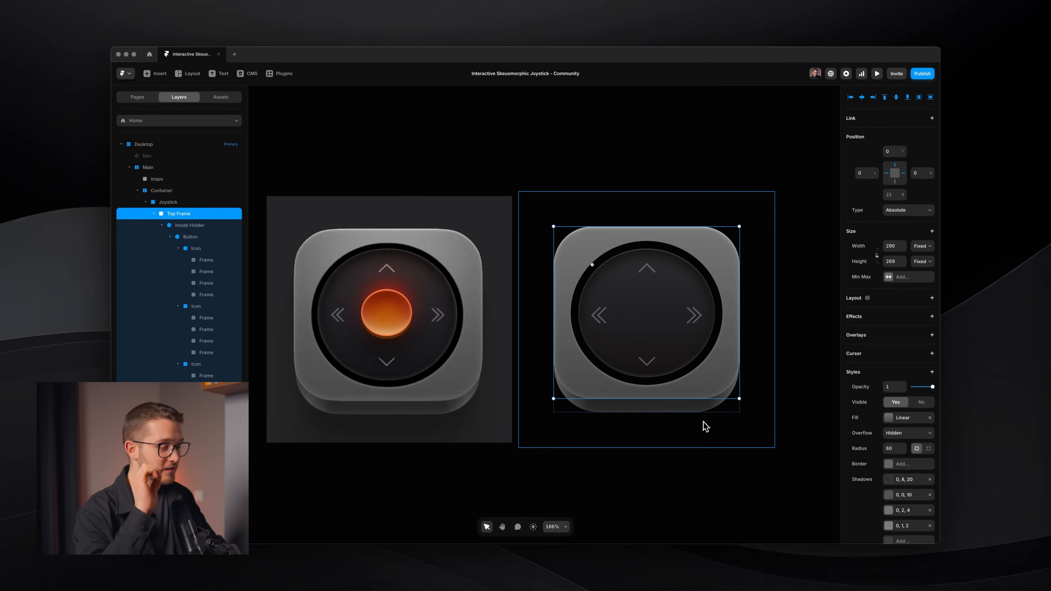
pyautogui.hscroll(2, 703, 423)
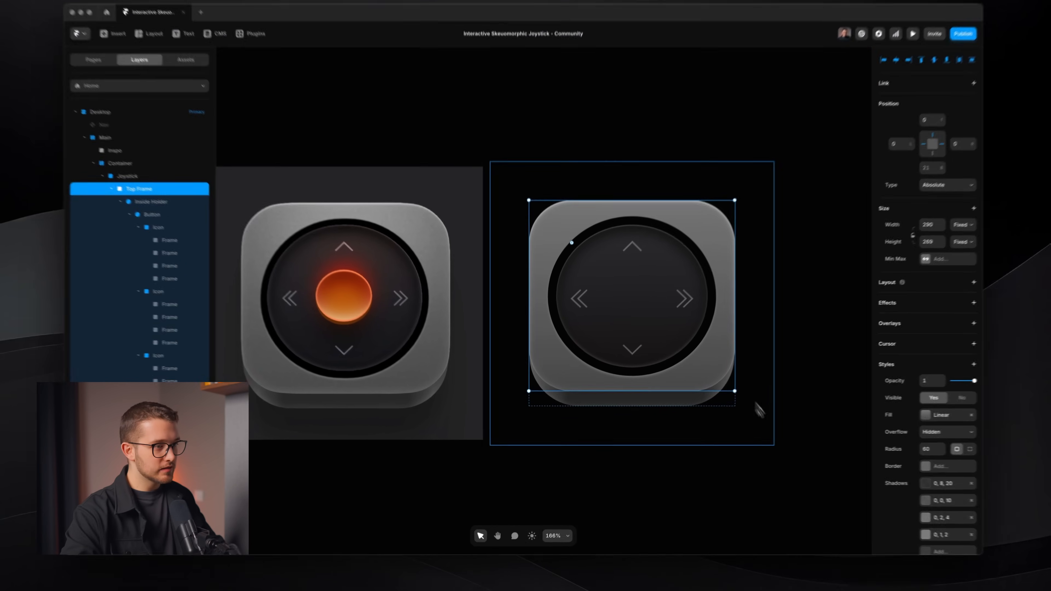
pyautogui.click(721, 422)
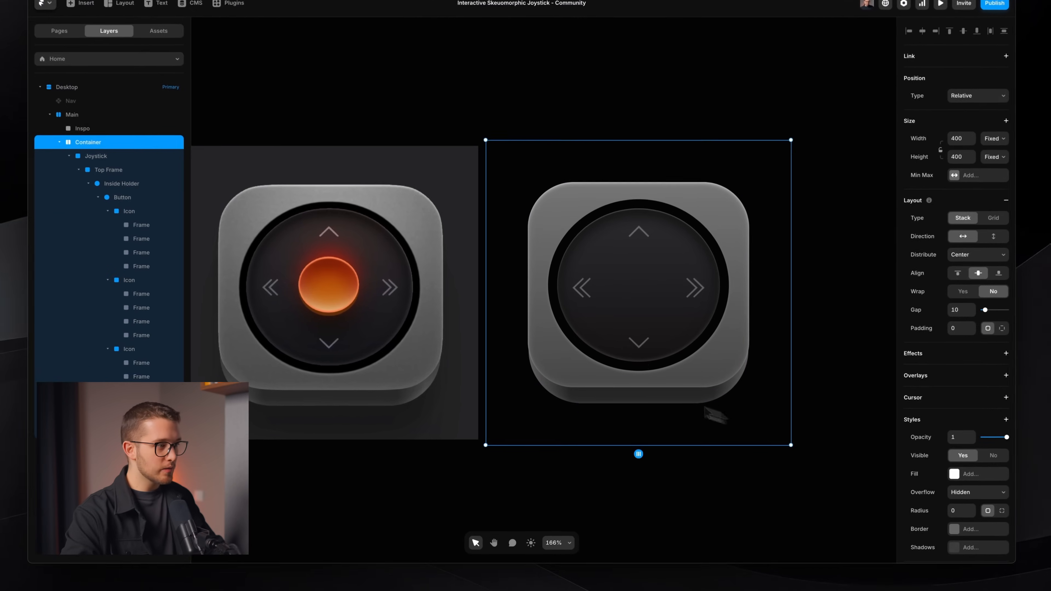
pyautogui.scroll(-1, 612, 294)
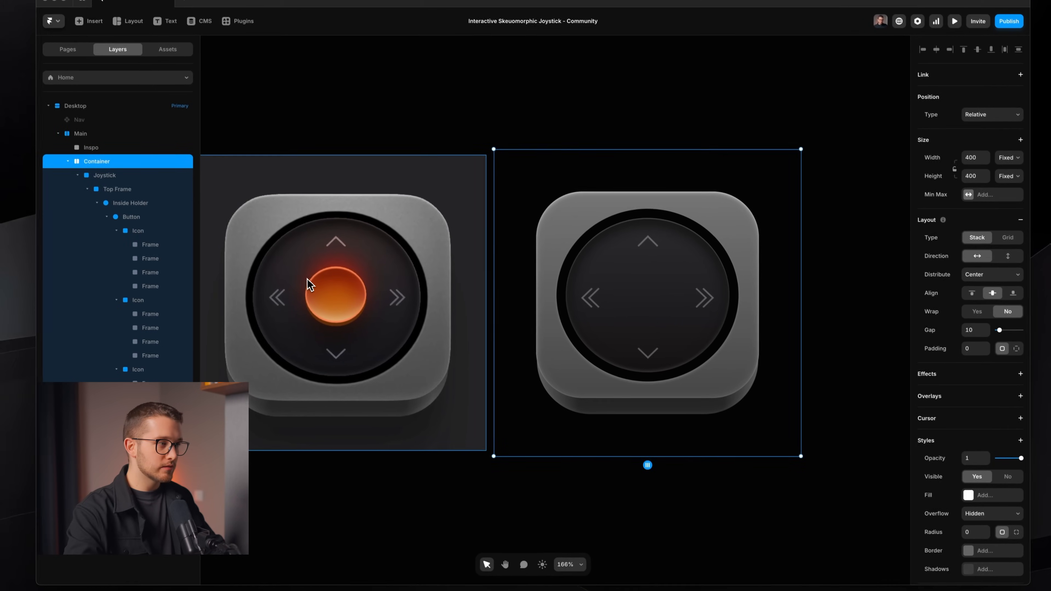
# Measure the orange center button in the reference image and examine its rim, gradient and glow up close.
pyautogui.press('super+shift+4')
pyautogui.moveTo(302, 274); pyautogui.dragTo(368, 322)
pyautogui.press('Escape')
pyautogui.hscroll(5, 377, 323)
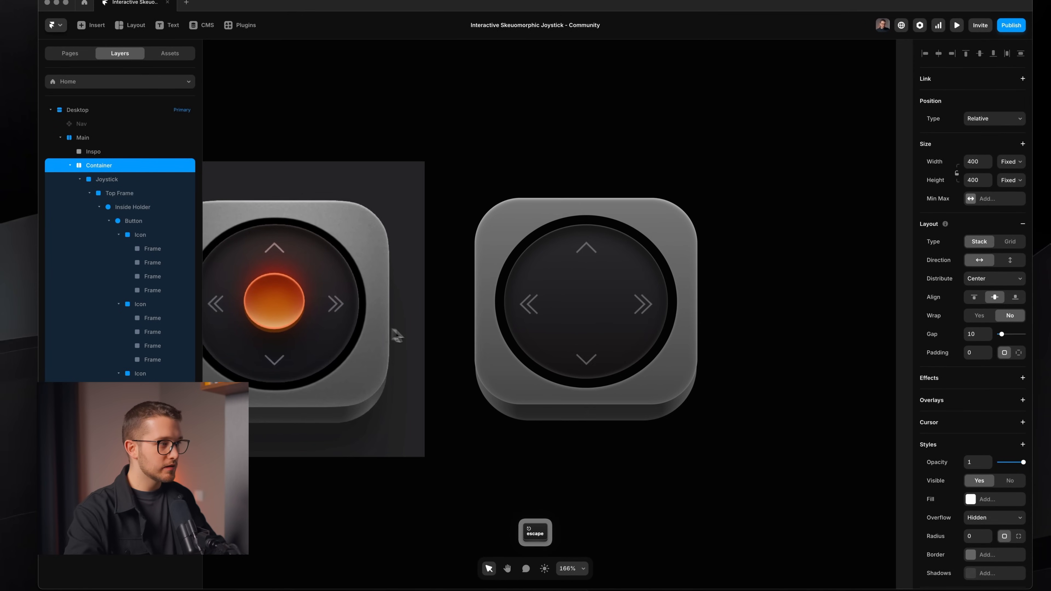
pyautogui.hscroll(-5, 385, 333)
pyautogui.scroll(5, 463, 294)
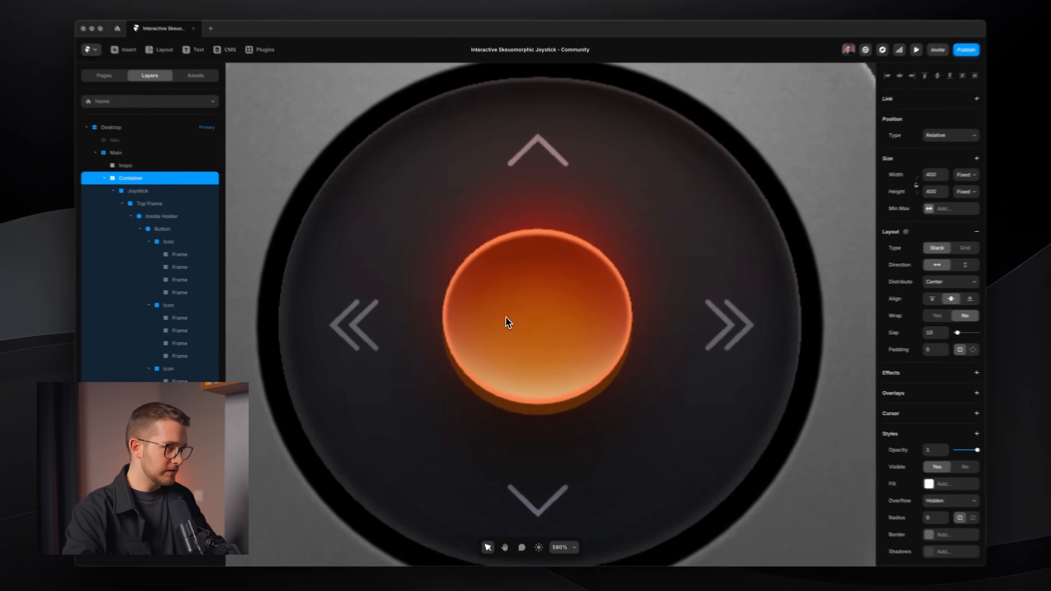
pyautogui.scroll(-3, 505, 317)
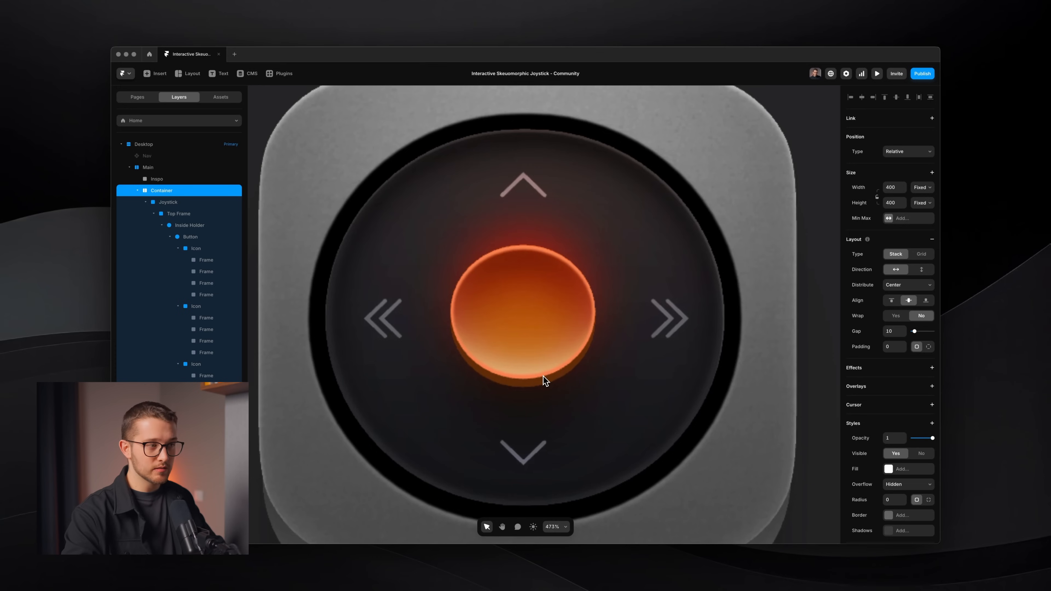
pyautogui.scroll(-5, 542, 377)
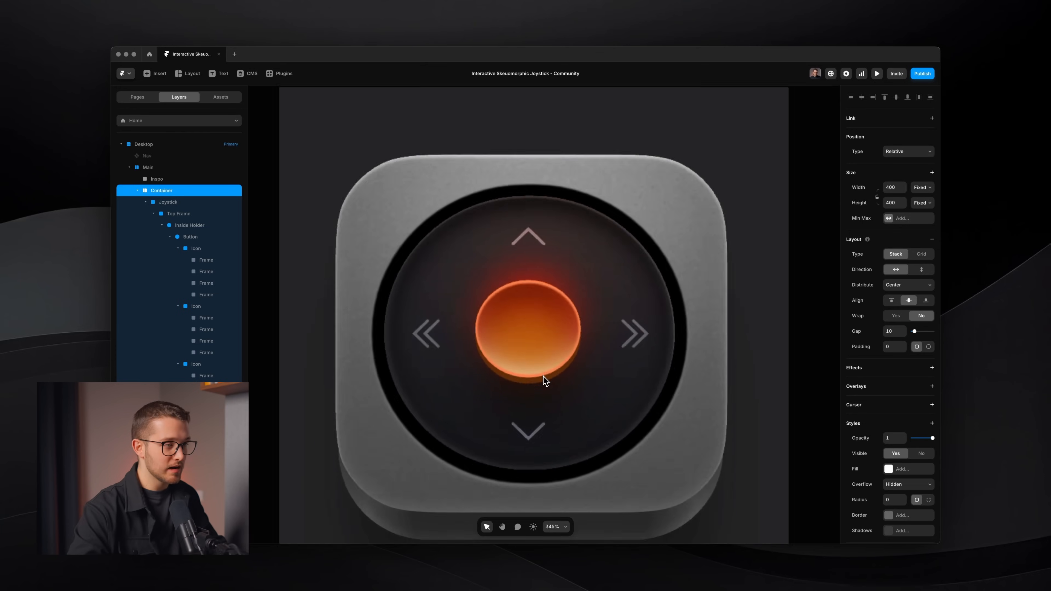
pyautogui.hscroll(3, 696, 316)
pyautogui.hscroll(2, 688, 334)
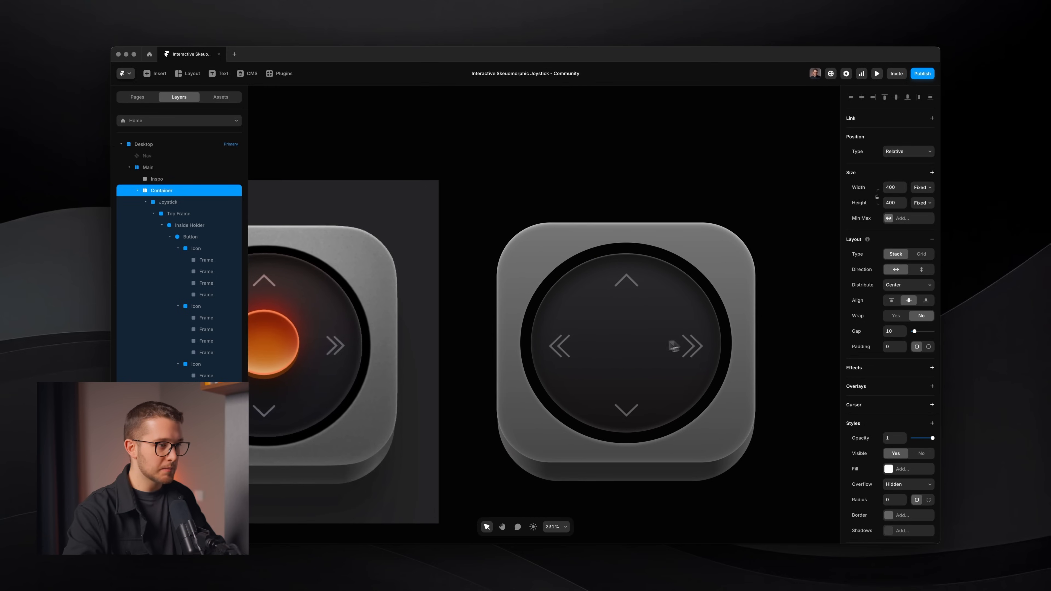
# Draw a 79 × 74 frame over the orange center button of the reference image.
pyautogui.hscroll(-5, 607, 336)
pyautogui.press('f')
pyautogui.moveTo(461, 309); pyautogui.dragTo(532, 371)
pyautogui.press('space')
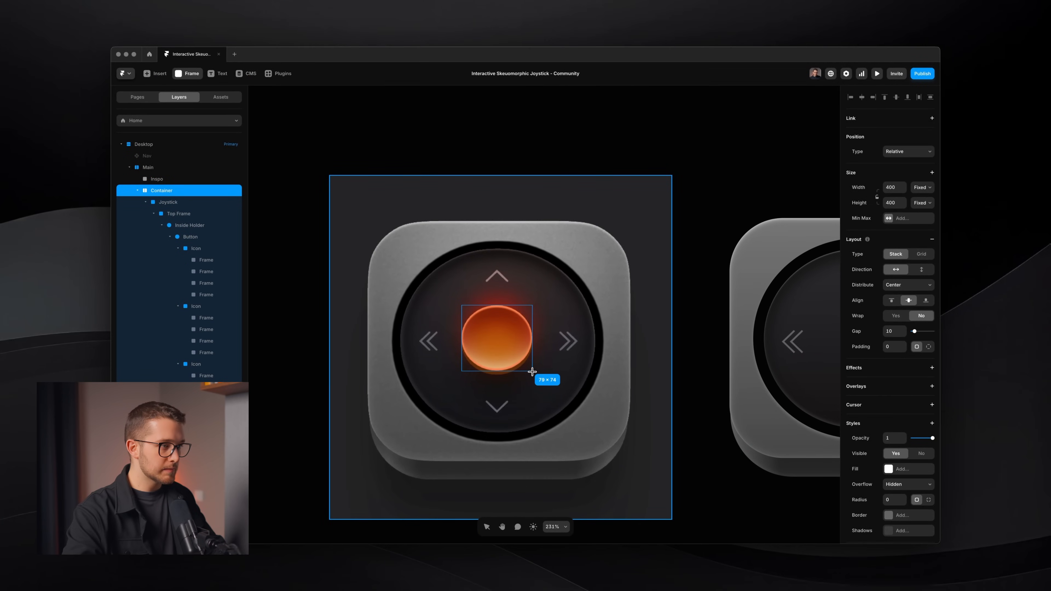
# Move the new frame into the joystick's Button layer and center it horizontally and vertically.
pyautogui.press('super+x')
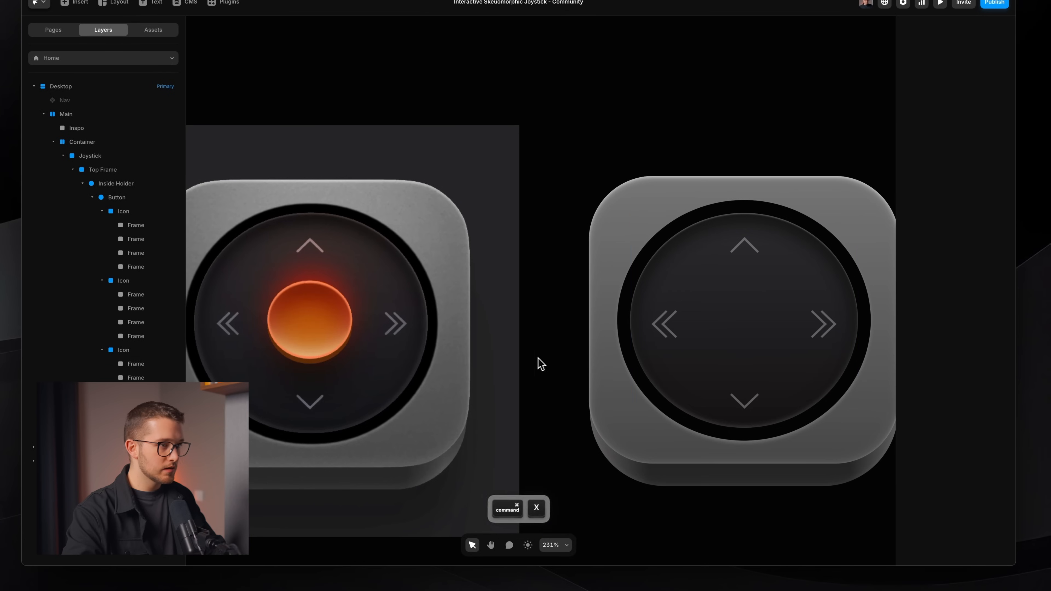
pyautogui.keyDown('super'); pyautogui.click(696, 345); pyautogui.keyUp('super')
pyautogui.press('super+v')
pyautogui.hscroll(1, 696, 346)
pyautogui.hotkey('alt', 'h')
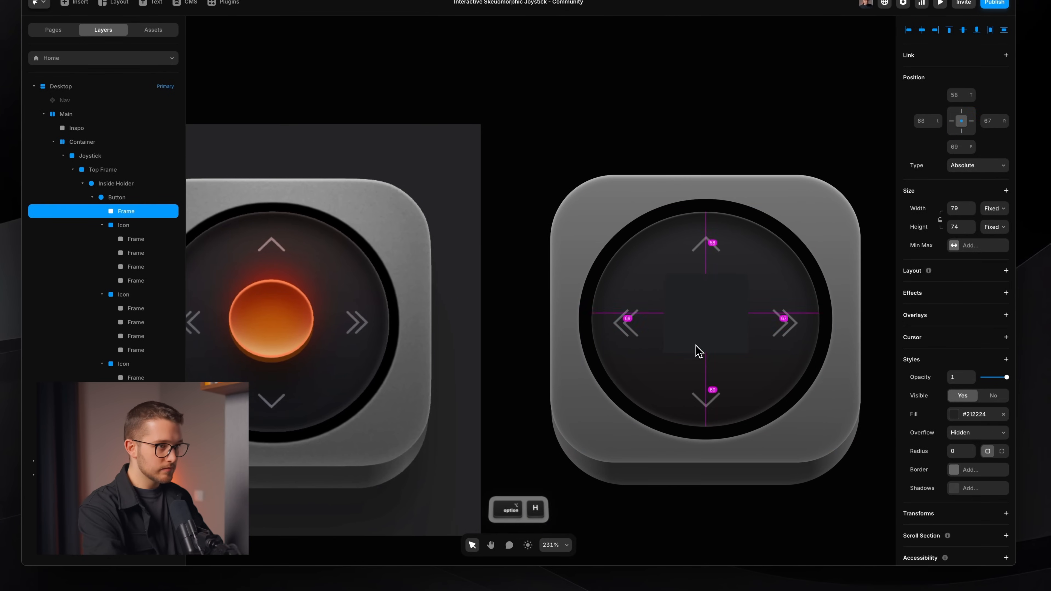
pyautogui.hscroll(2, 697, 349)
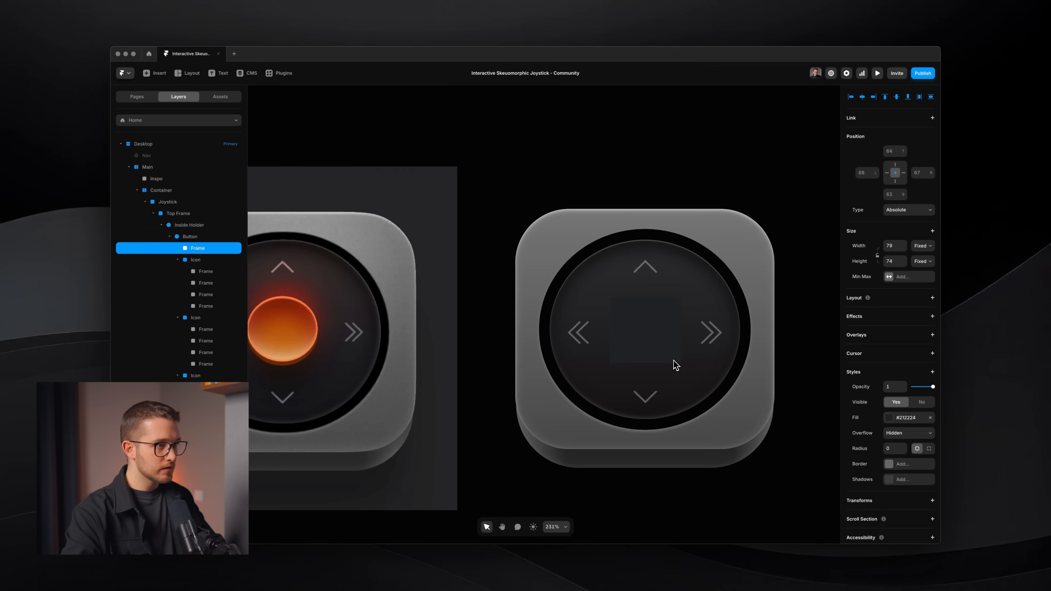
# Check the new frame's vertical placement against the orange button in the reference image.
pyautogui.scroll(-3, 663, 280)
pyautogui.press('shift+super+4')
pyautogui.moveTo(645, 298); pyautogui.dragTo(316, 334)
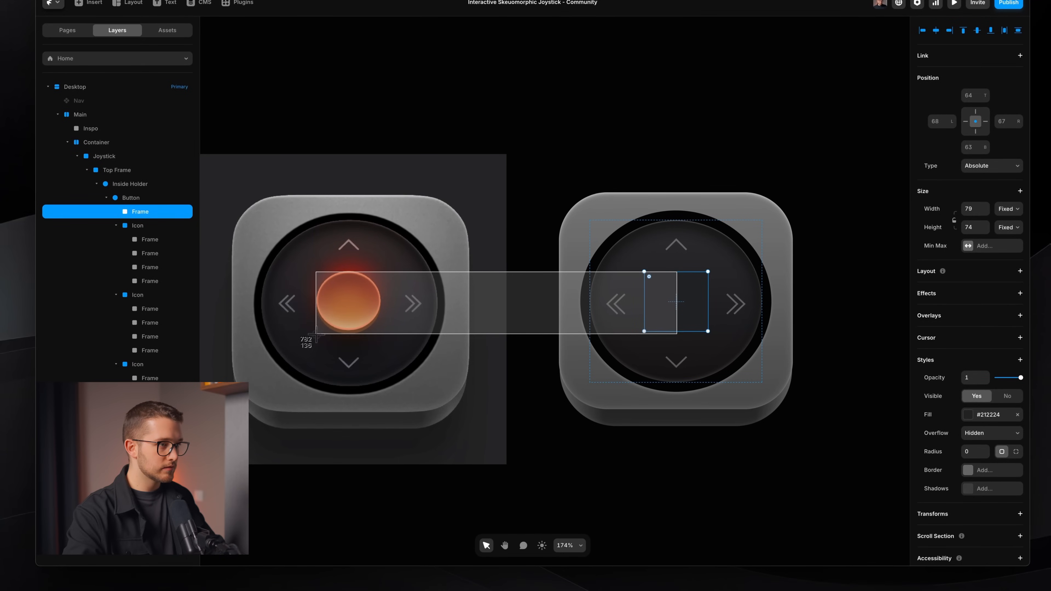
pyautogui.press('Escape')
pyautogui.hscroll(3, 625, 316)
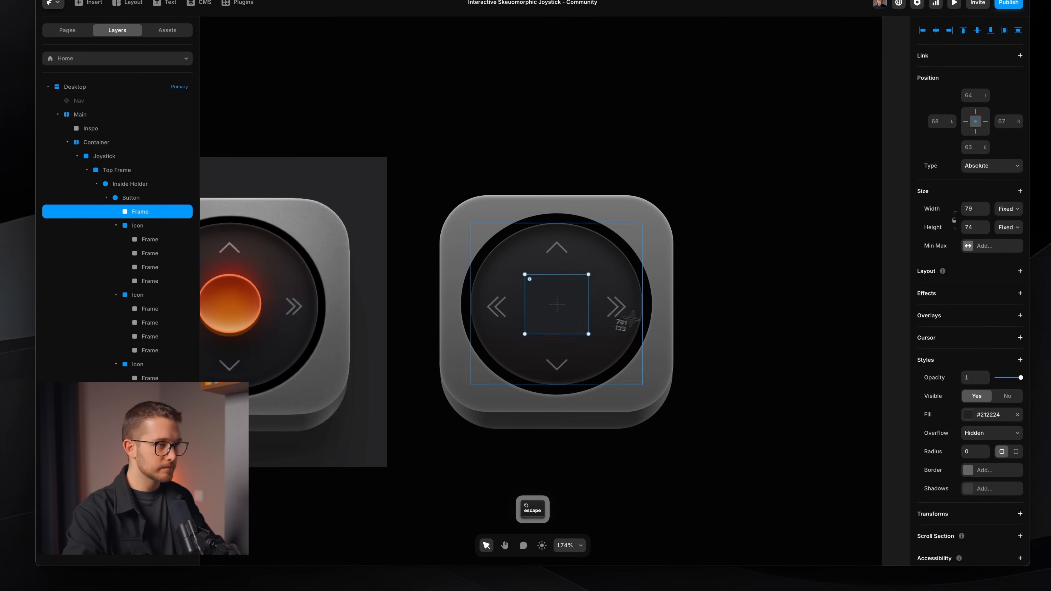
# Round the new center frame into an ellipse by setting its corner radius to 50%.
pyautogui.scroll(5, 625, 316)
pyautogui.hscroll(-3, 625, 316)
pyautogui.click(955, 444)
pyautogui.write('50')
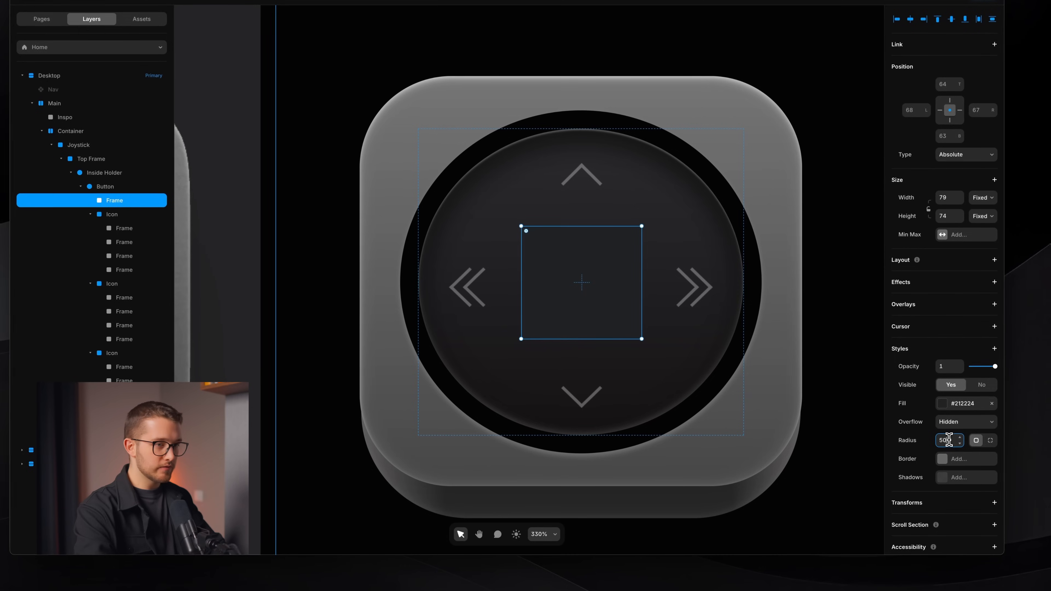
pyautogui.write('%')
pyautogui.press('Return')
# Fill the center ellipse with the solid color #B14C1F sampled from the reference's orange button.
pyautogui.click(944, 406)
pyautogui.scroll(-3, 603, 410)
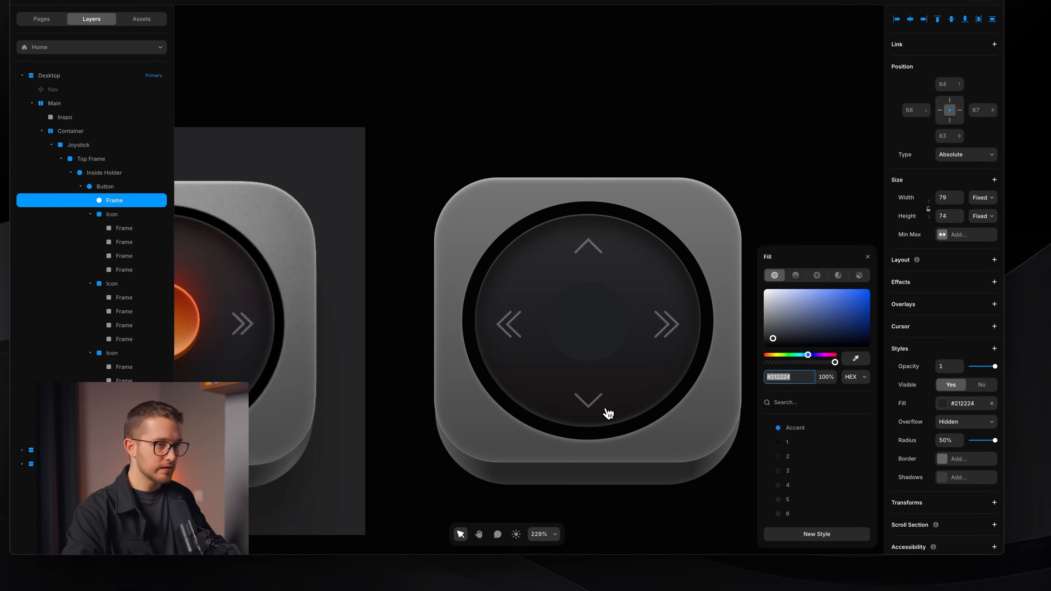
pyautogui.click(853, 361)
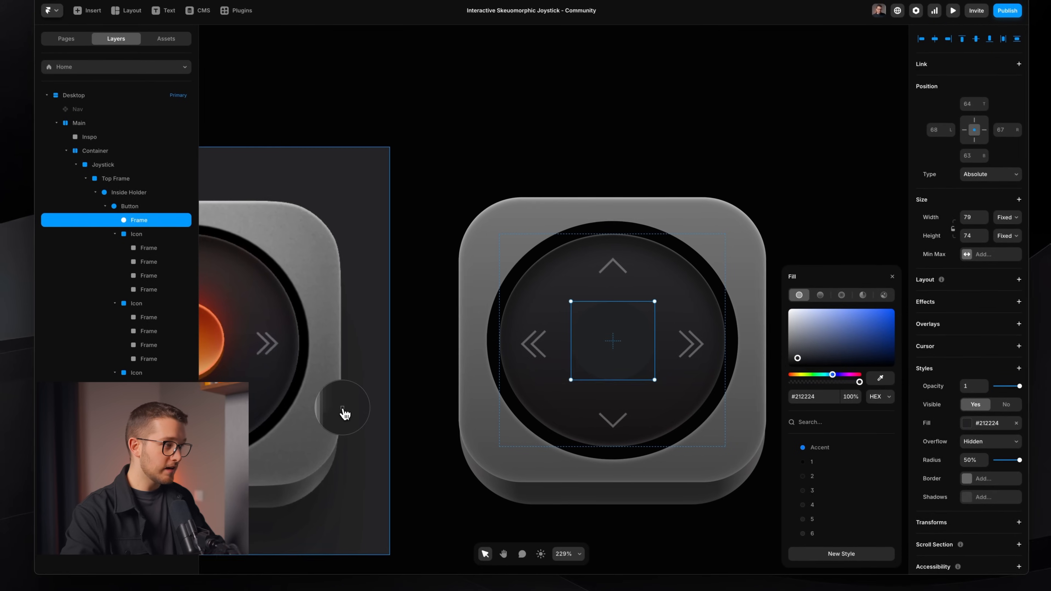
pyautogui.click(189, 327)
pyautogui.hscroll(-3, 217, 349)
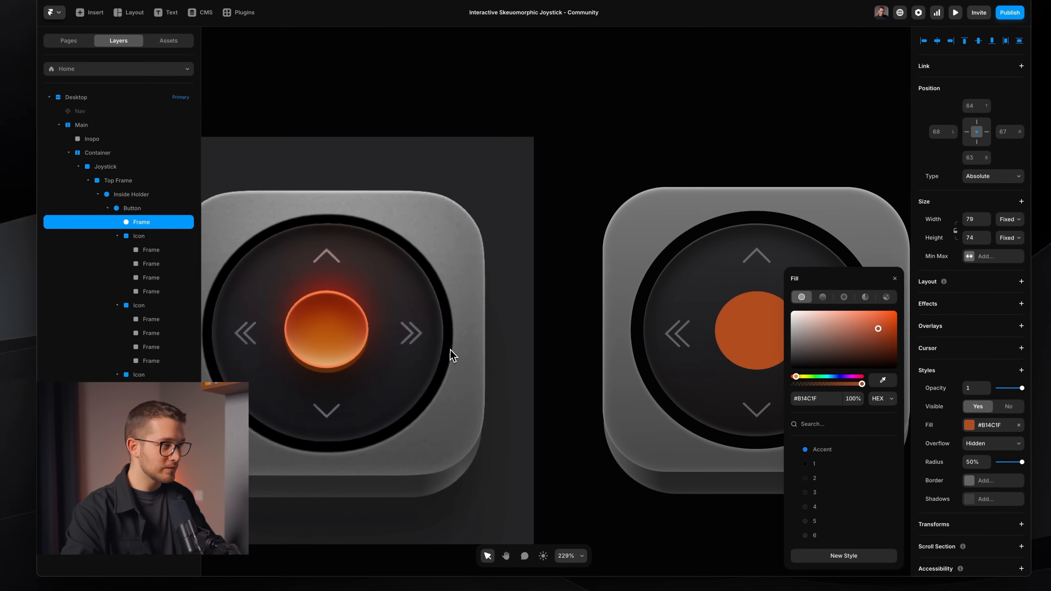
pyautogui.scroll(1, 454, 350)
# Switch to the window showing the original joystick, capture a screenshot of it and place the image on the canvas.
pyautogui.press('super+Tab')
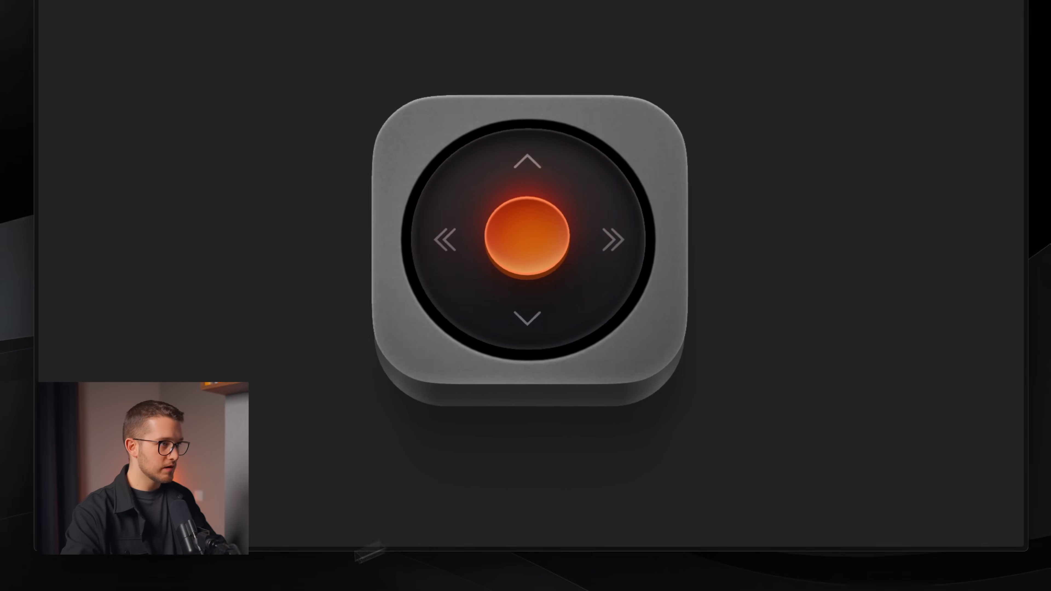
pyautogui.press('super+shift+4')
pyautogui.moveTo(364, 78); pyautogui.dragTo(685, 431)
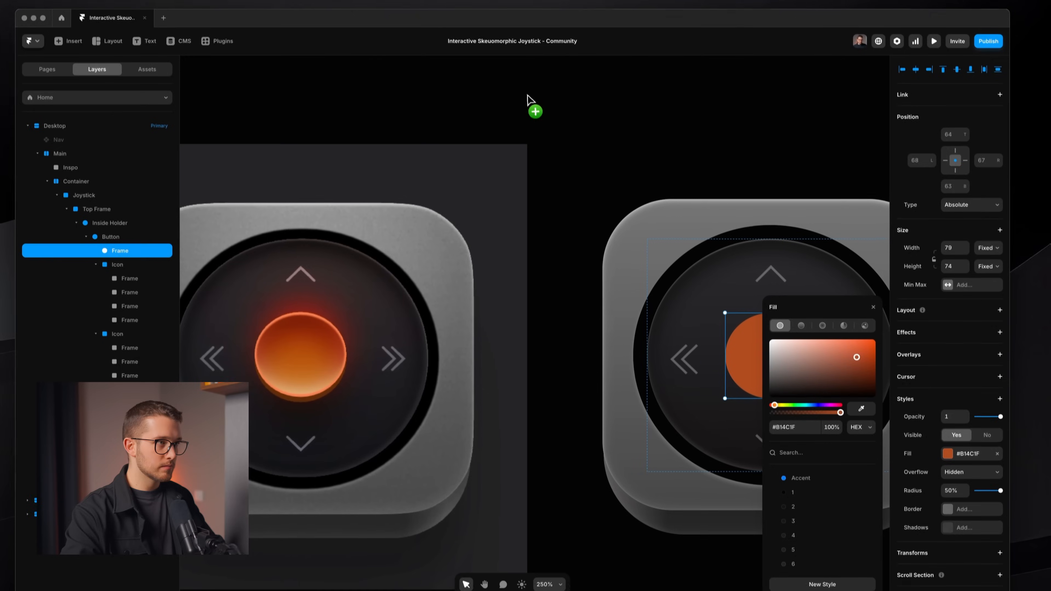
pyautogui.moveTo(528, 99); pyautogui.dragTo(554, 141)
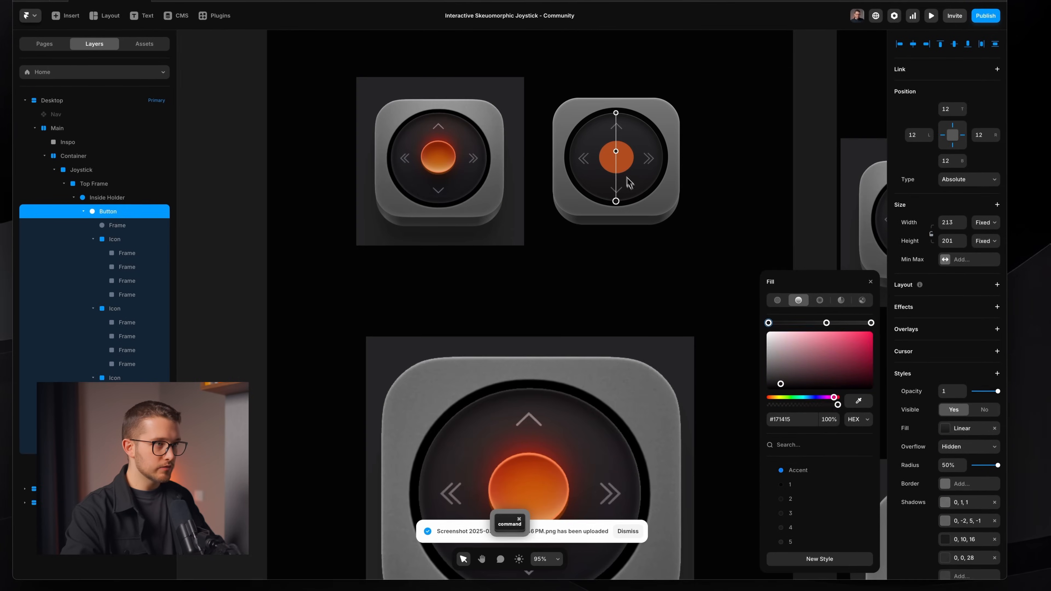
# Fill the center ellipse with the solid color #CA580E sampled from the orange button in the newly placed screenshot.
pyautogui.keyDown('super'); pyautogui.click(621, 165); pyautogui.keyUp('super')
pyautogui.press('Escape')
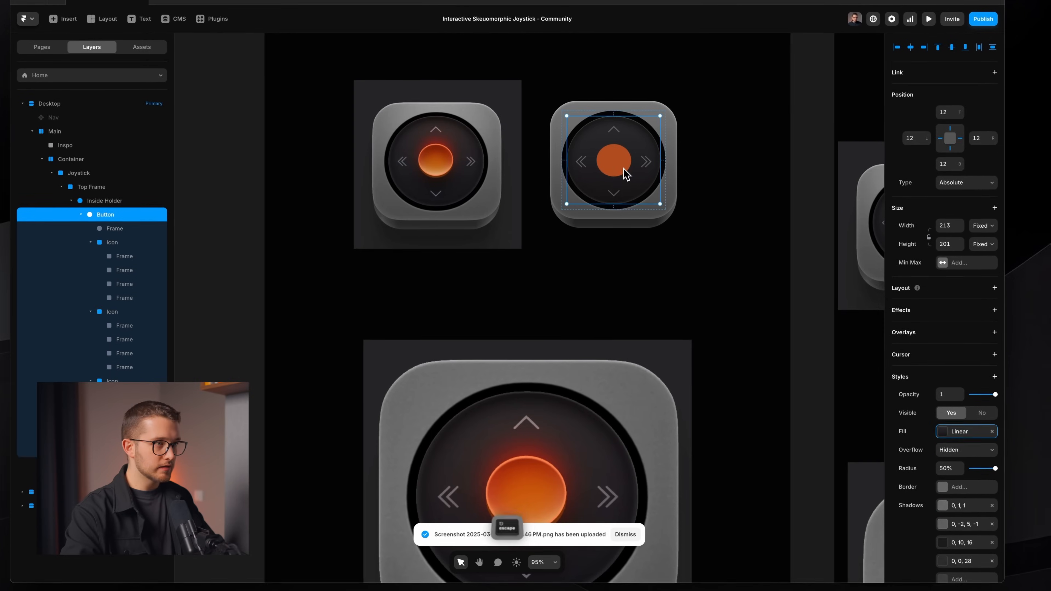
pyautogui.keyDown('super'); pyautogui.click(622, 163); pyautogui.keyUp('super')
pyautogui.press('i')
pyautogui.click(542, 483)
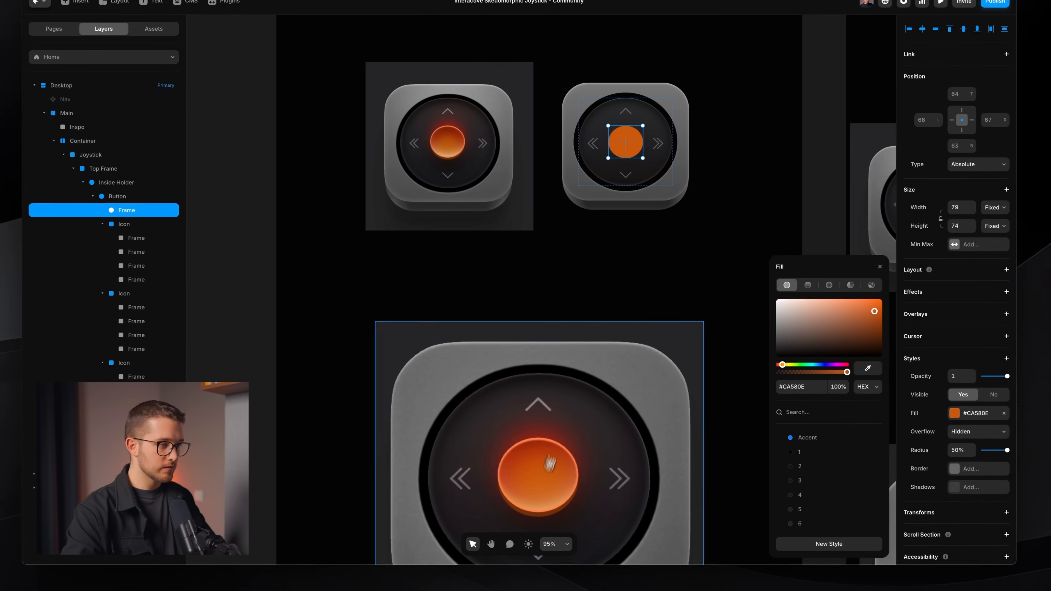
pyautogui.scroll(-2, 588, 322)
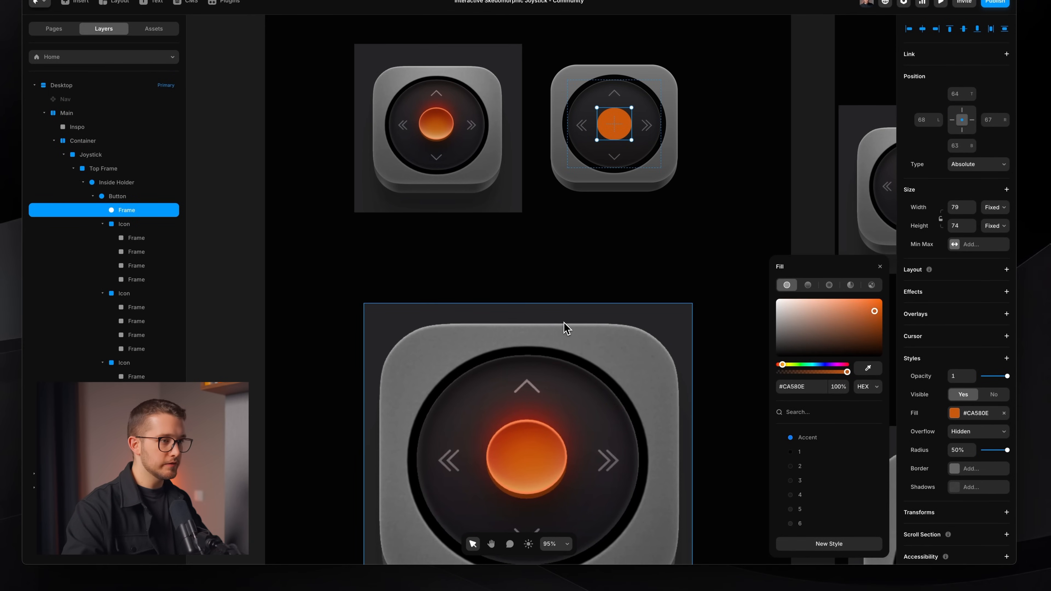
# Give the center ellipse a linear gradient from #B63A0A at its upper edge to #CF6B27 at its lower edge, sampled from the large screenshot.
pyautogui.click(570, 389)
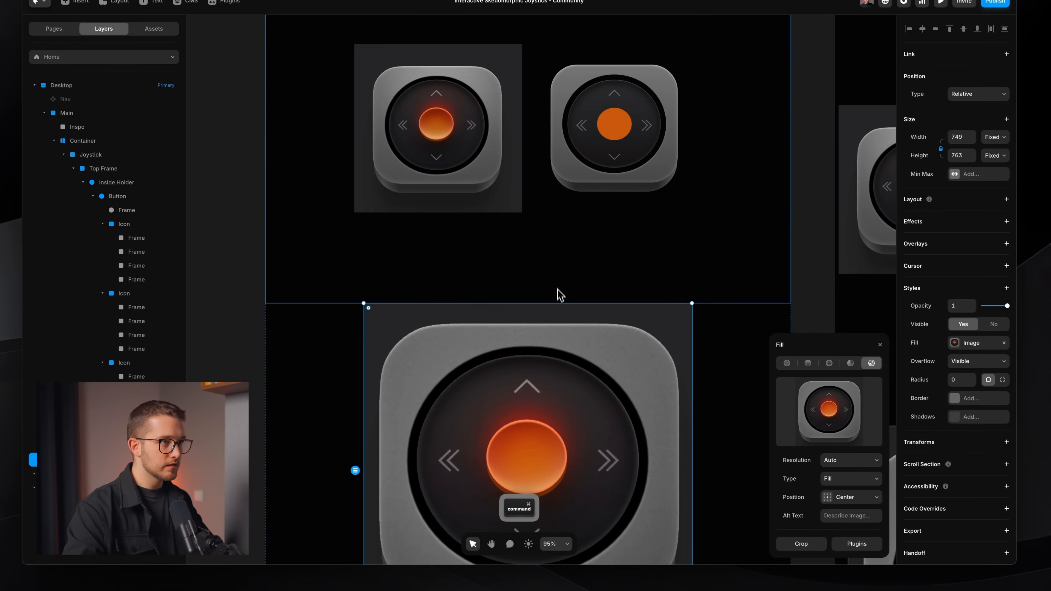
pyautogui.keyDown('super'); pyautogui.click(614, 125); pyautogui.keyUp('super')
pyautogui.click(807, 284)
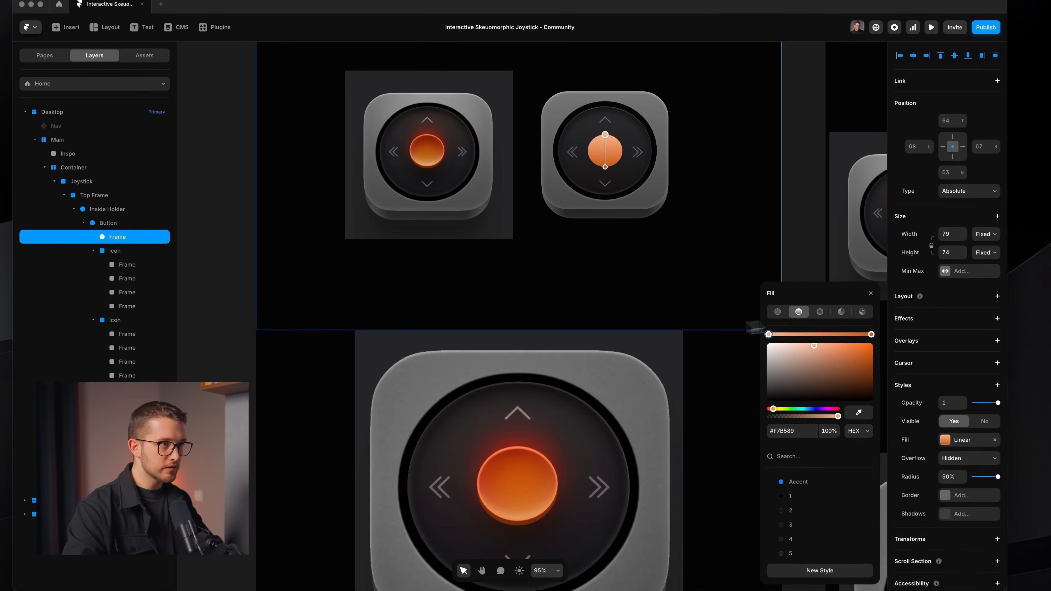
pyautogui.click(859, 412)
pyautogui.click(509, 450)
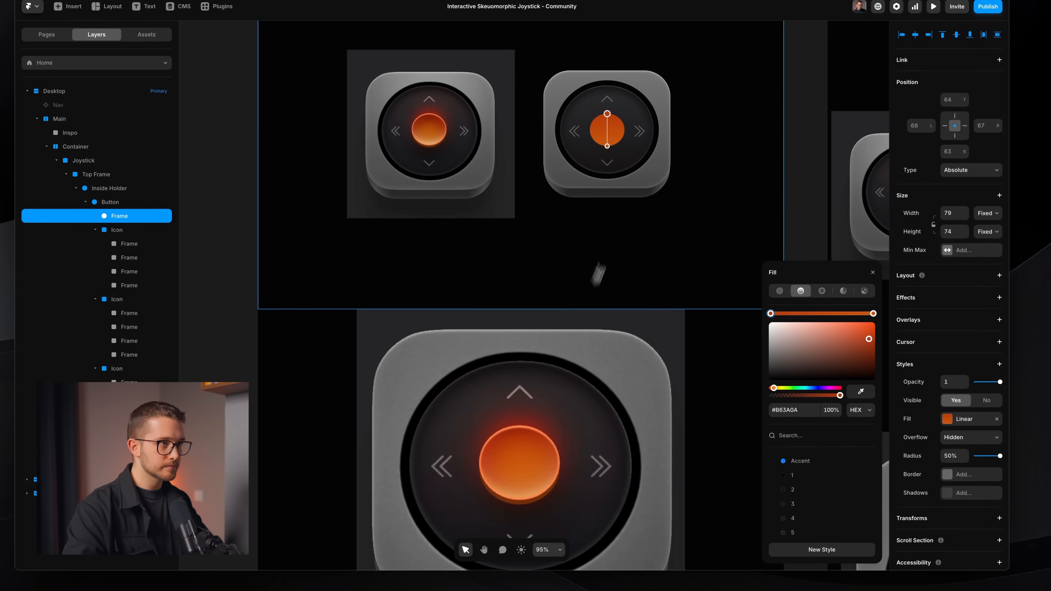
pyautogui.click(872, 314)
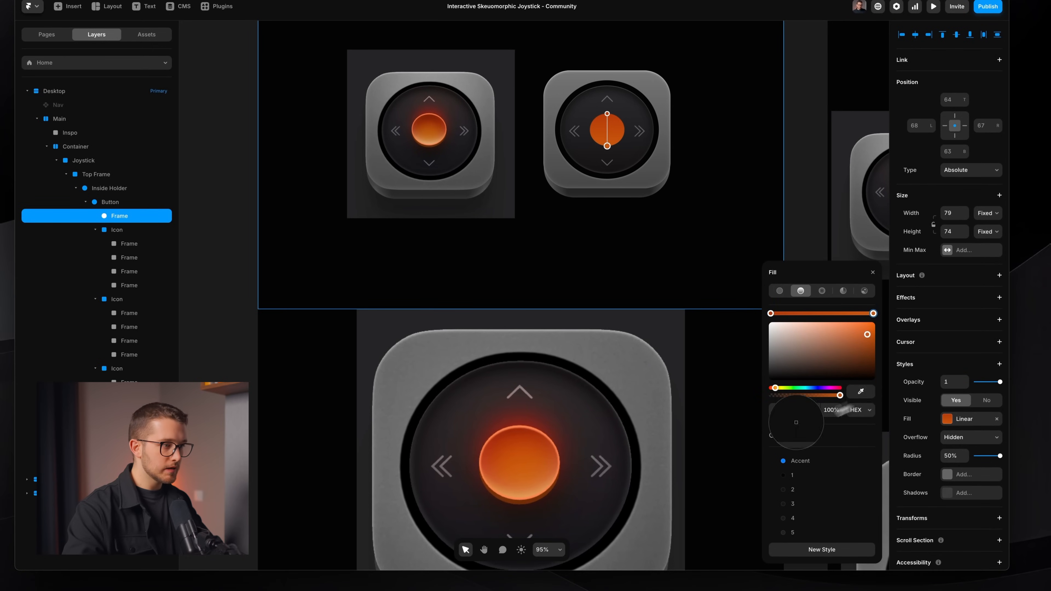
pyautogui.click(526, 489)
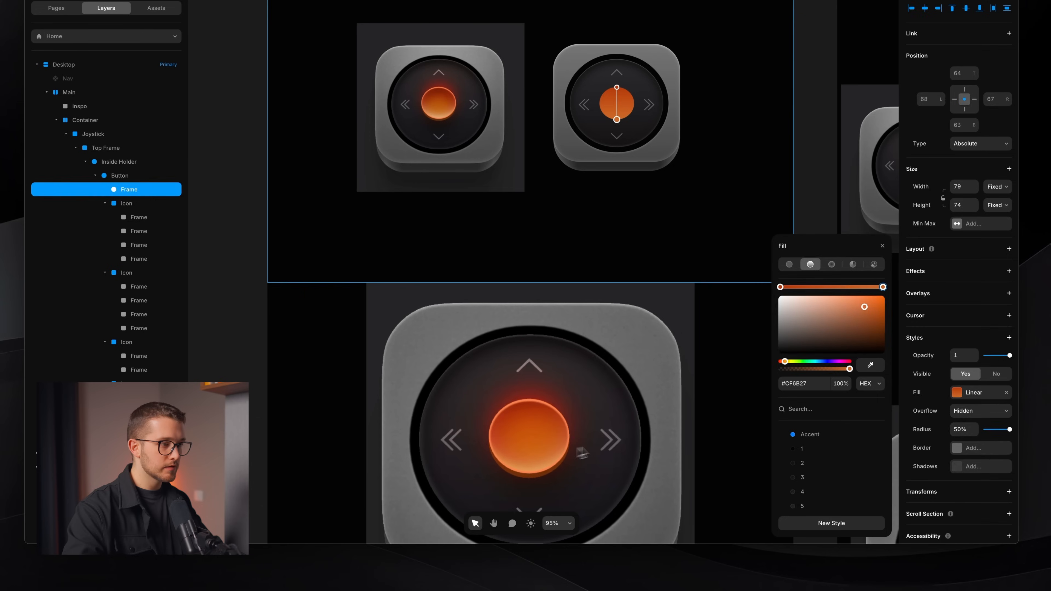
# Delete the large joystick screenshot from the canvas.
pyautogui.click(608, 445)
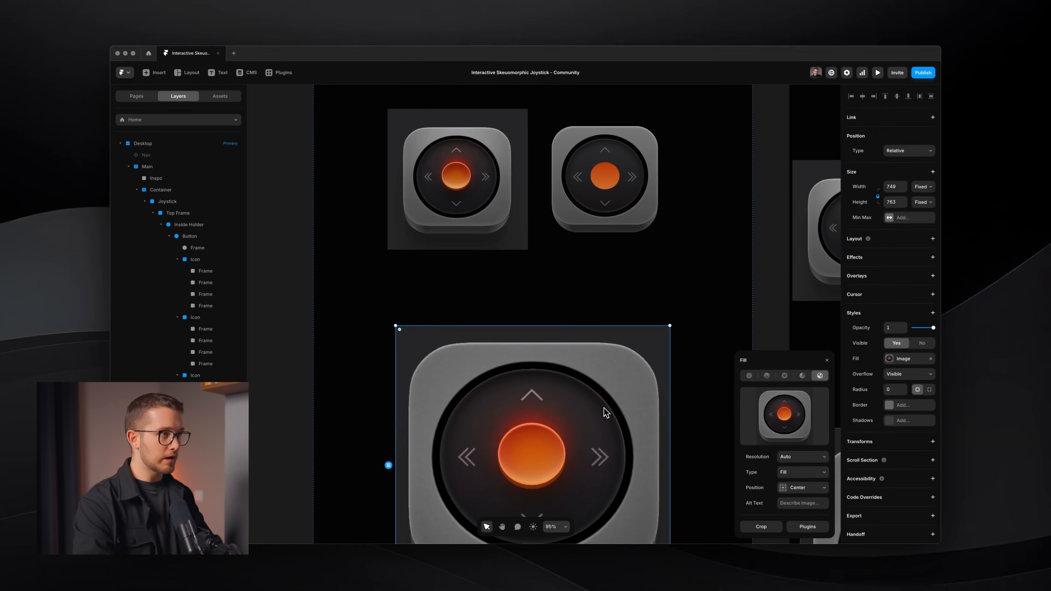
pyautogui.press('BackSpace')
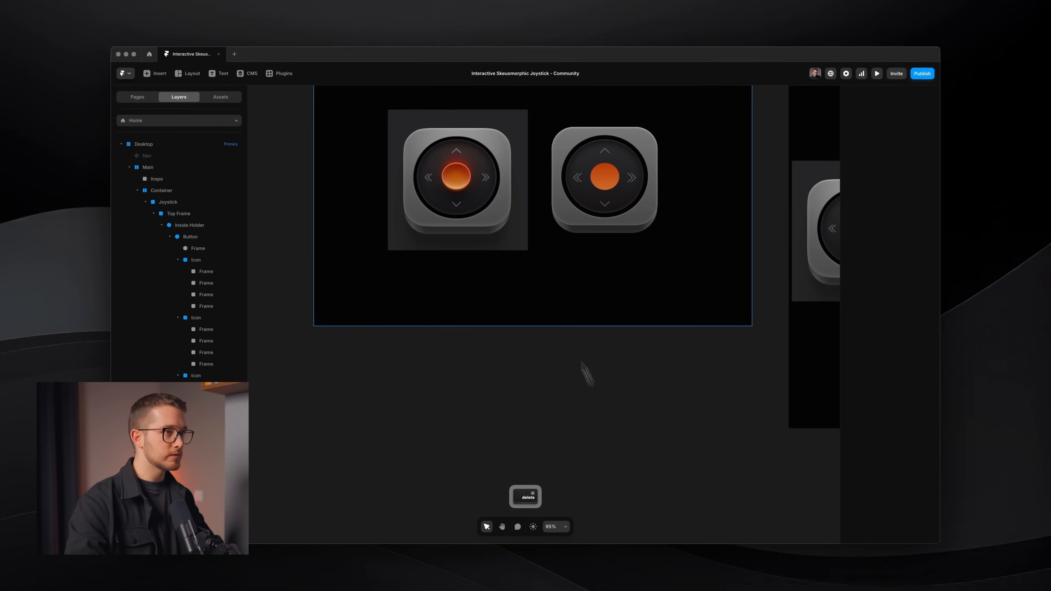
# Add a solid border with a width of 1 to the orange center ellipse, without any shadow.
pyautogui.scroll(5, 522, 210)
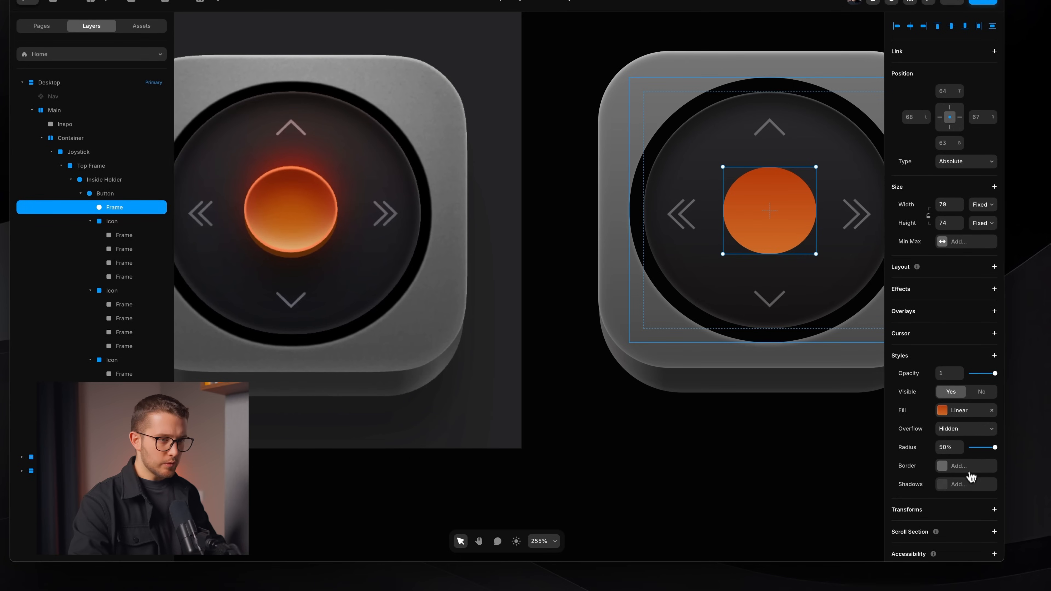
pyautogui.click(959, 484)
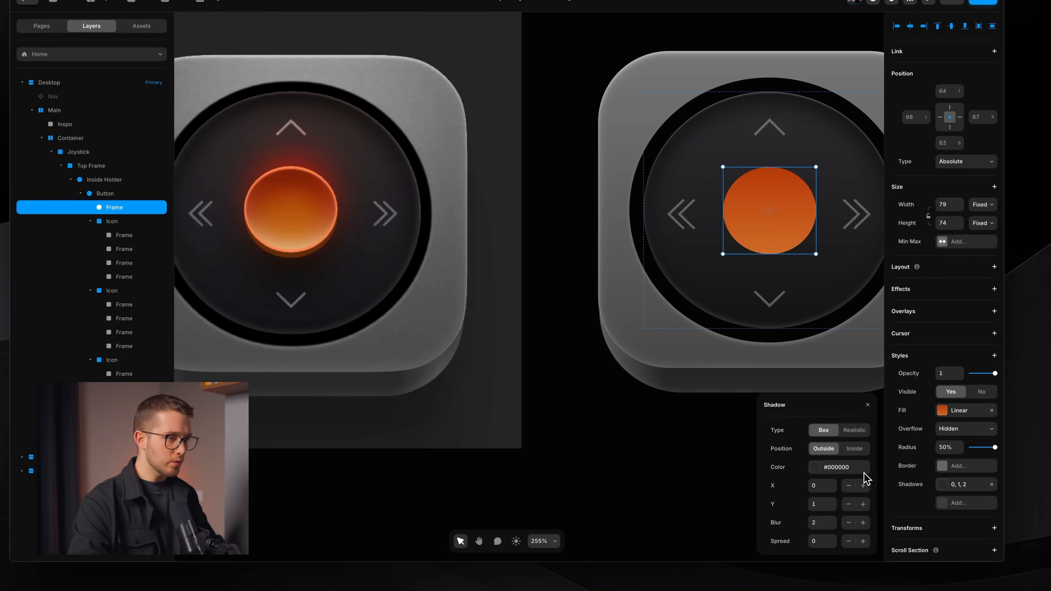
pyautogui.click(991, 484)
pyautogui.click(959, 465)
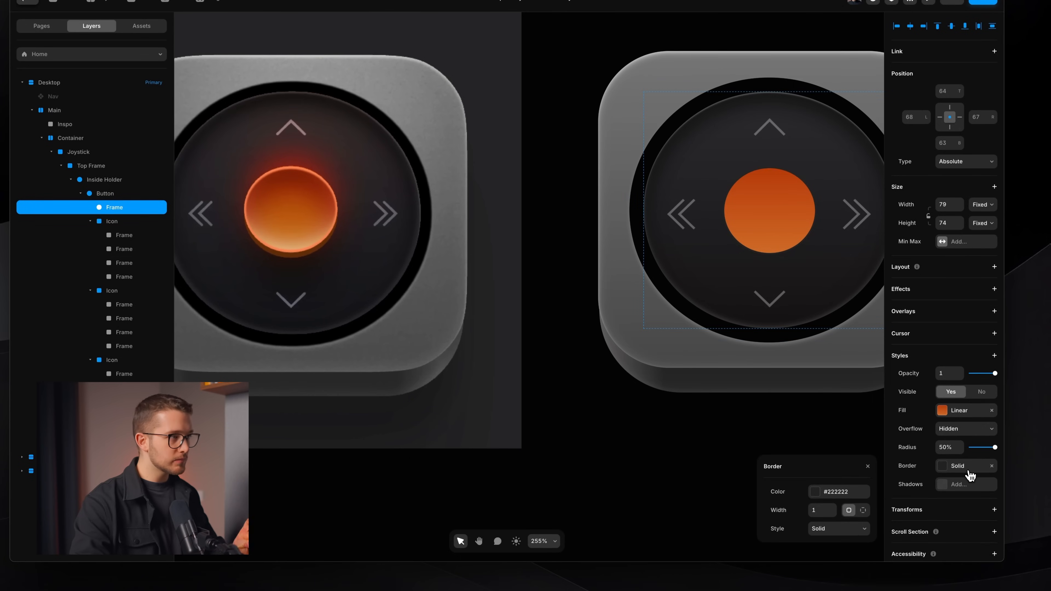
pyautogui.scroll(5, 261, 196)
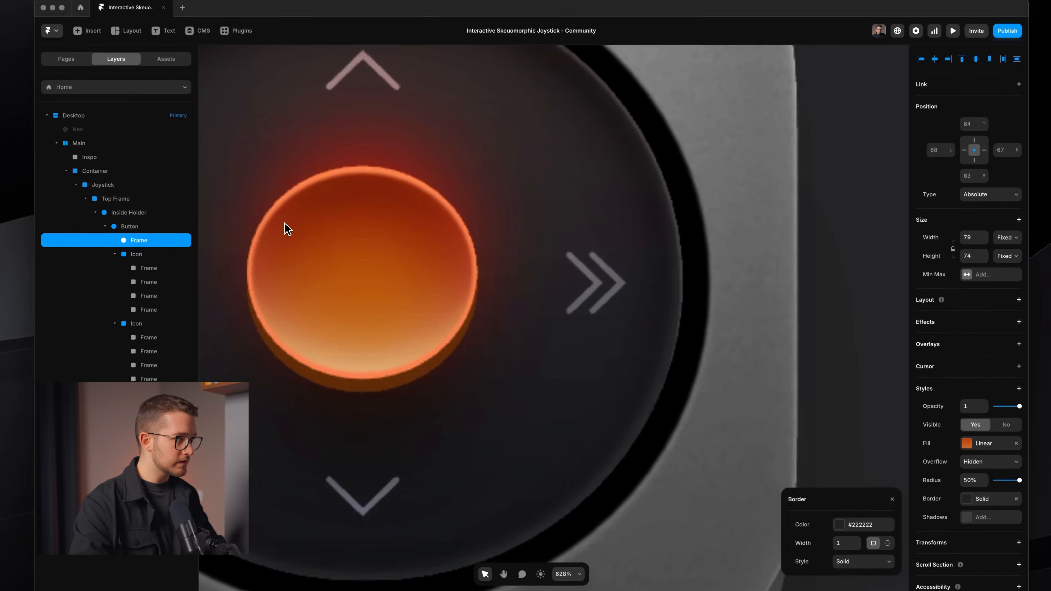
# Recolour the orange circle's border with the reference button's rim colour, #F88251, and set its width to 2.
pyautogui.hscroll(-3, 288, 228)
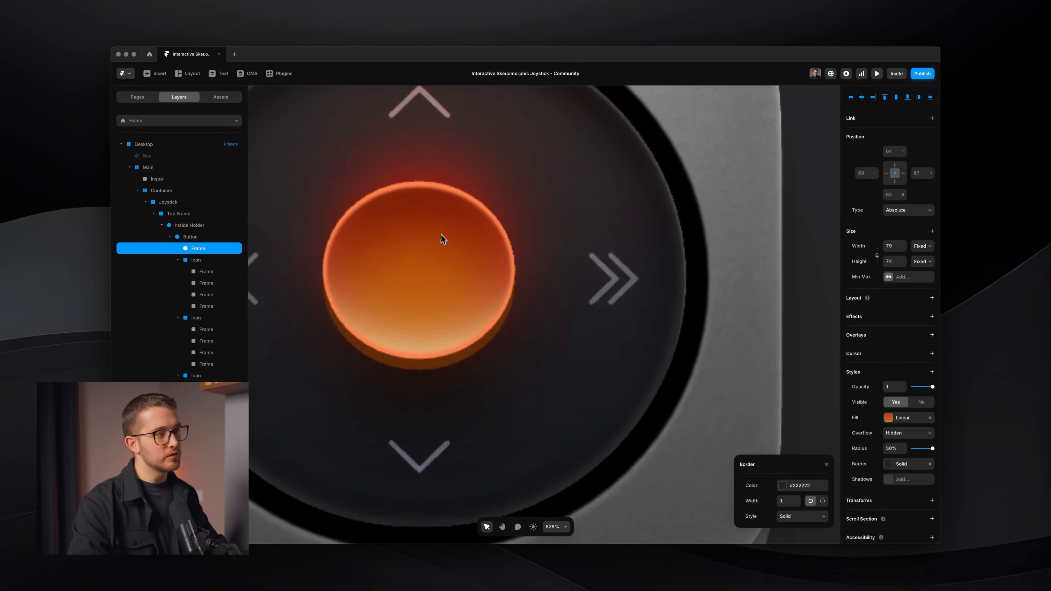
pyautogui.scroll(-5, 512, 304)
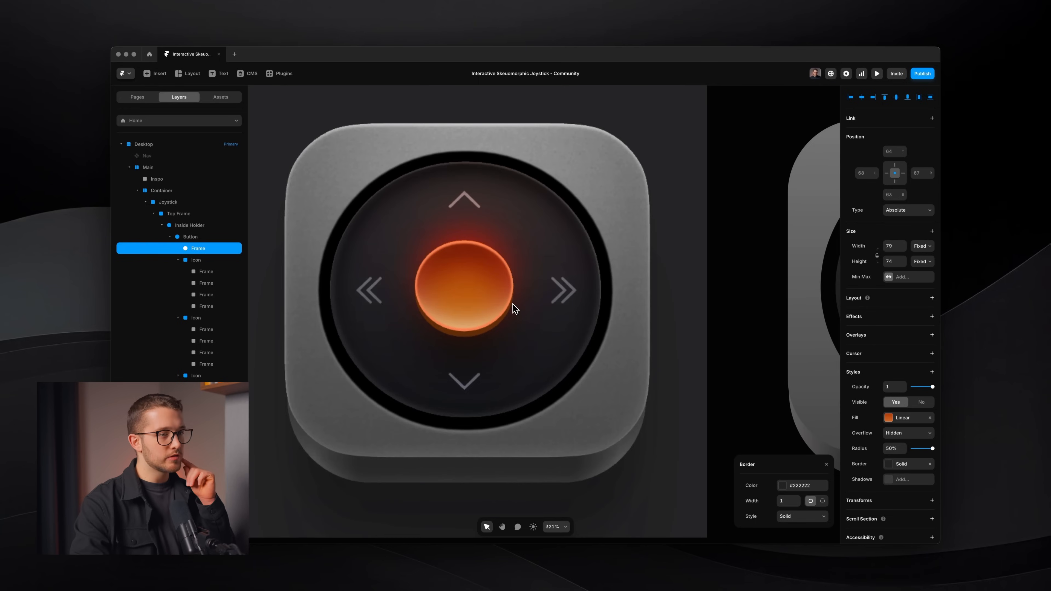
pyautogui.hscroll(5, 512, 304)
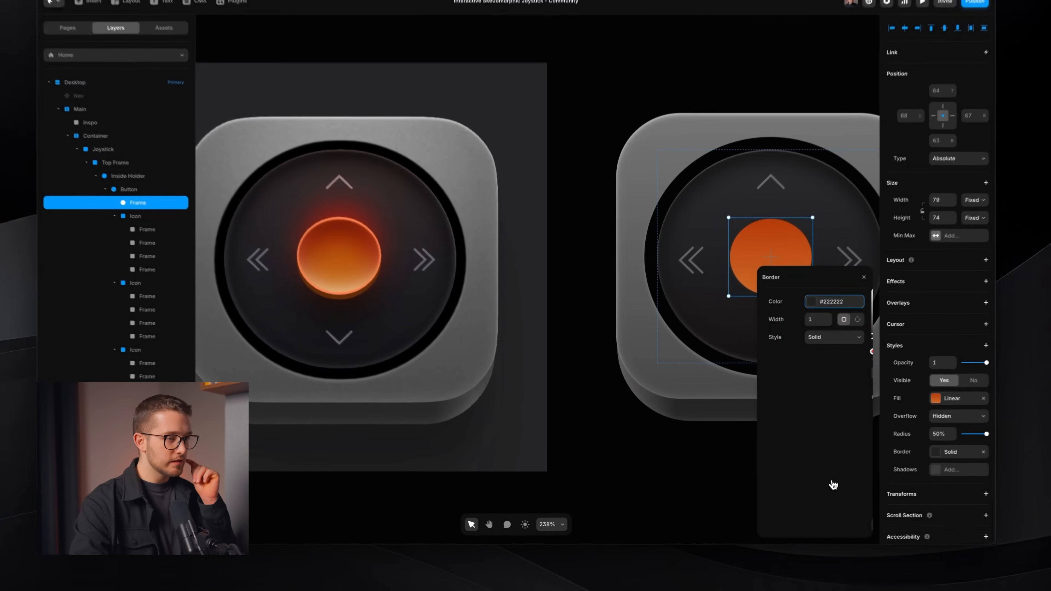
pyautogui.click(782, 485)
pyautogui.click(815, 380)
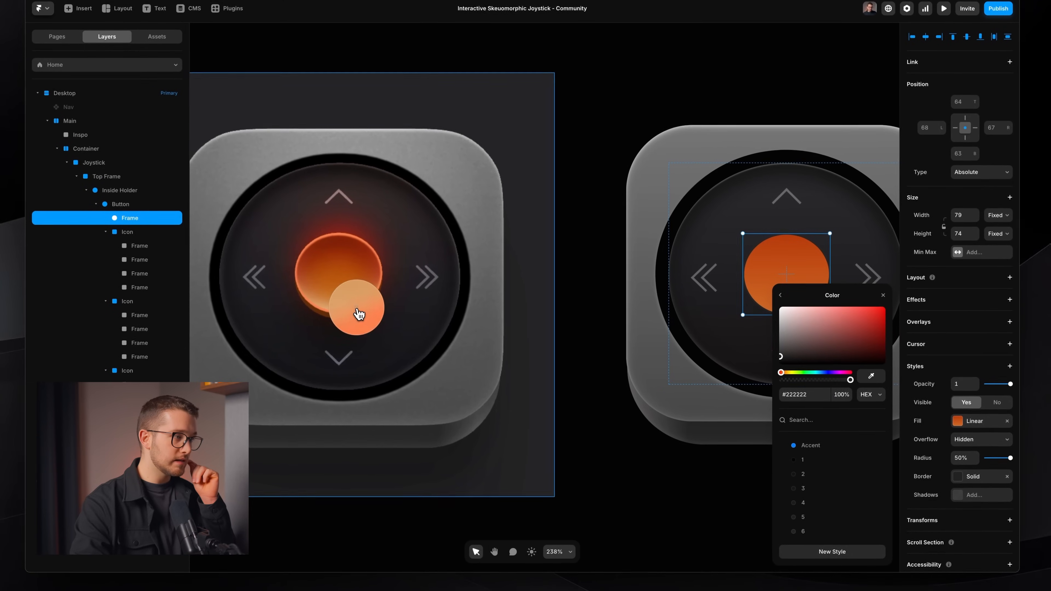
pyautogui.click(355, 301)
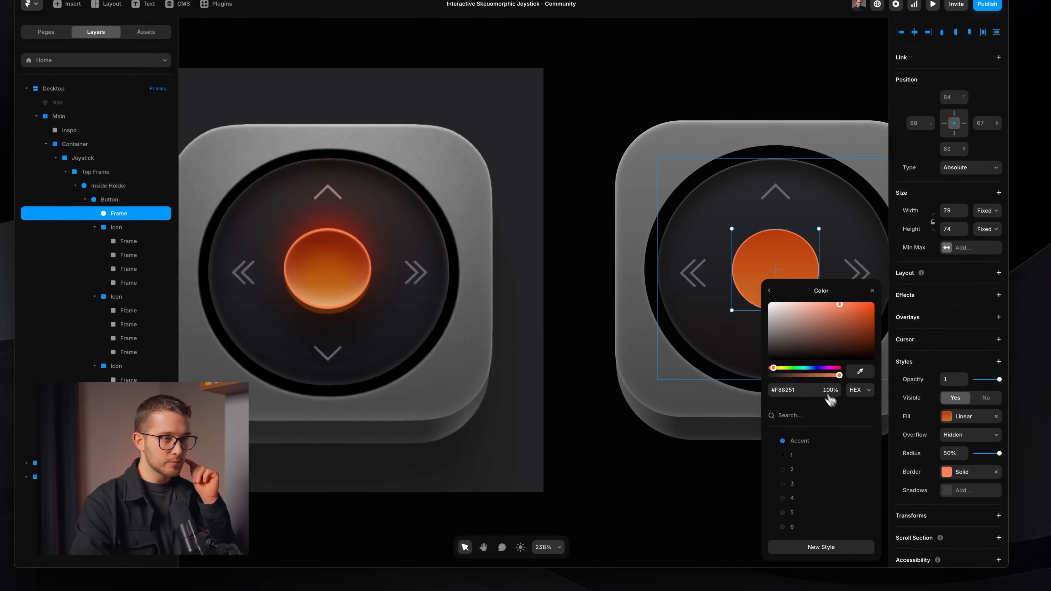
pyautogui.click(772, 291)
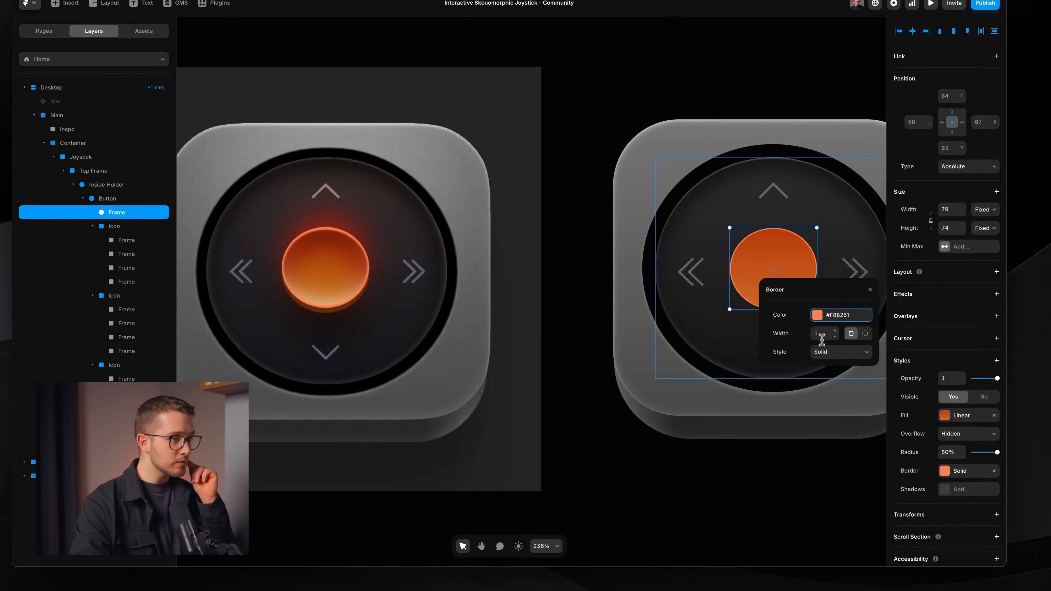
pyautogui.press('Up')
pyautogui.hscroll(3, 538, 314)
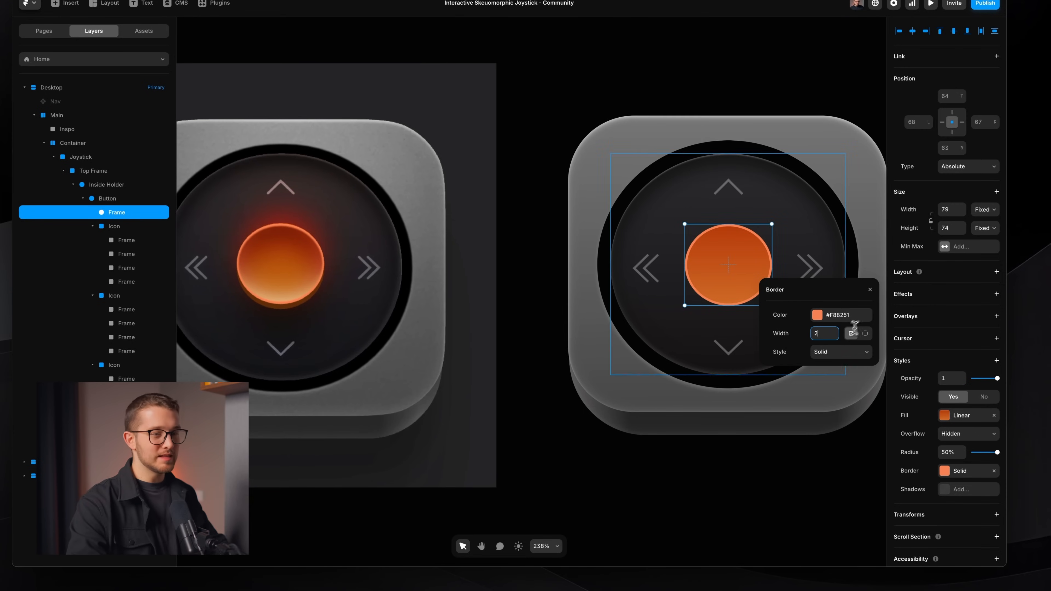
# Replace the circle's border with an inside box shadow using Y 0, blur 1 and spread 2.
pyautogui.click(993, 471)
pyautogui.click(968, 489)
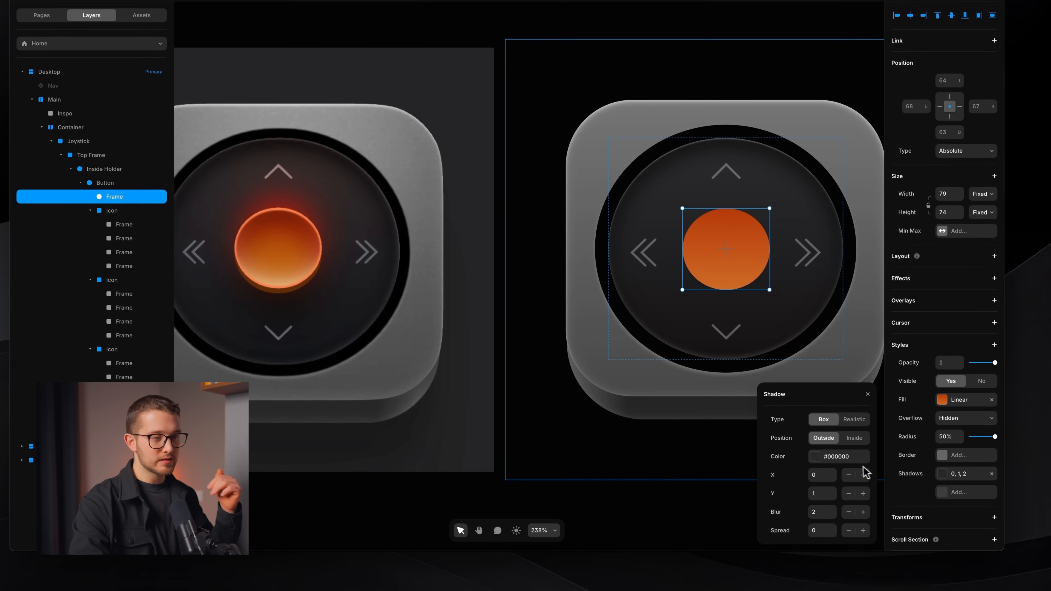
pyautogui.click(847, 441)
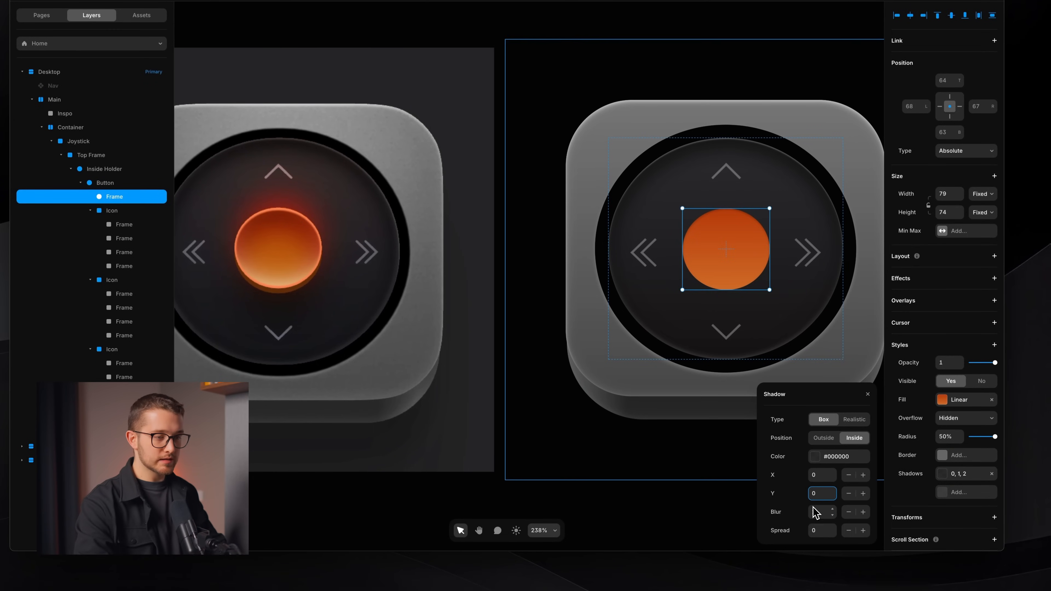
pyautogui.press('Return')
pyautogui.click(821, 514)
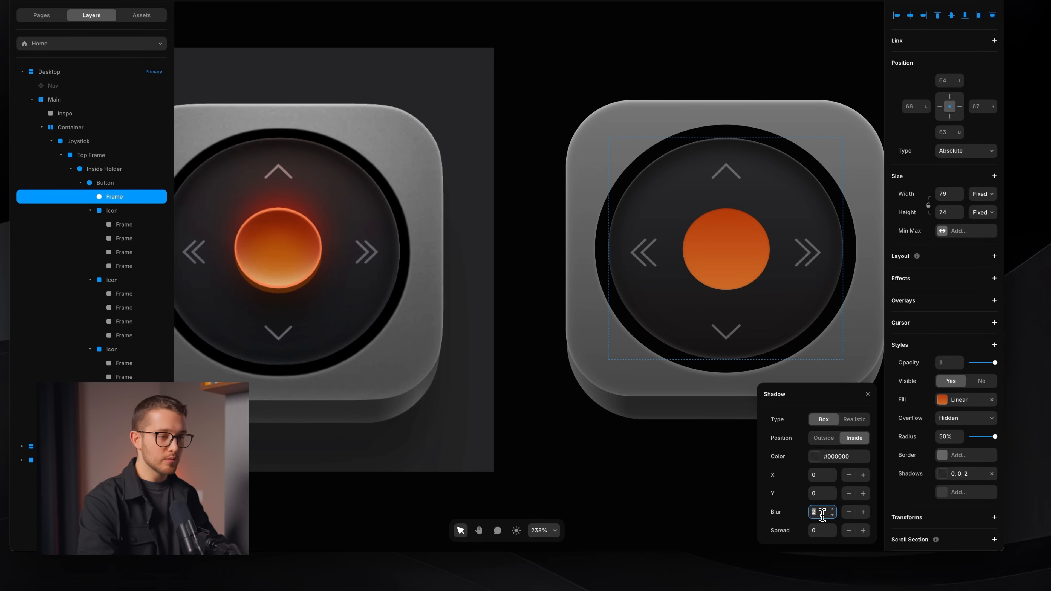
pyautogui.write('1')
pyautogui.press('Return')
pyautogui.moveTo(833, 533); pyautogui.dragTo(831, 527)
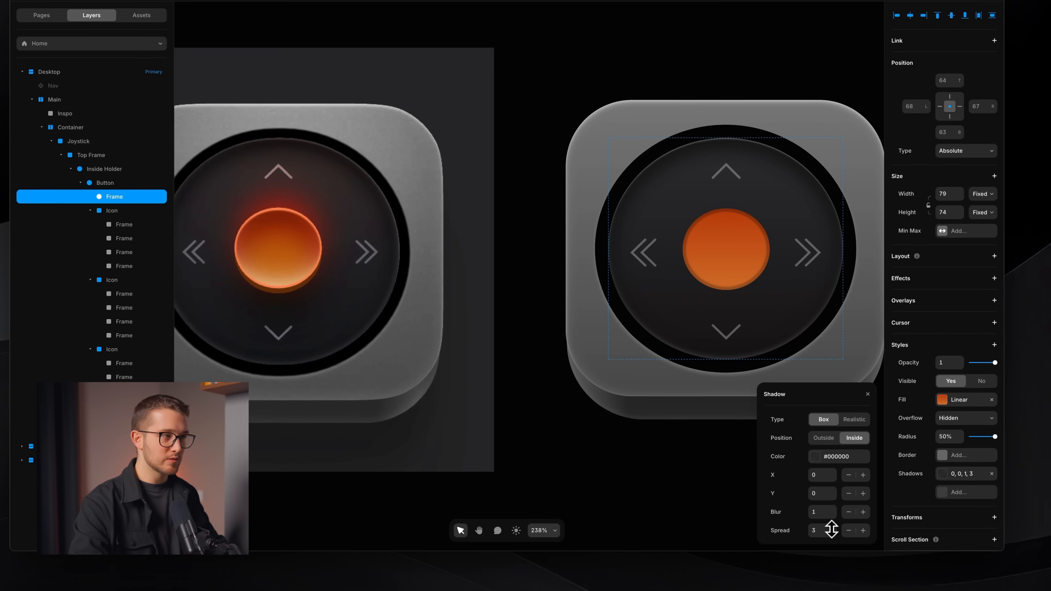
pyautogui.scroll(5, 711, 211)
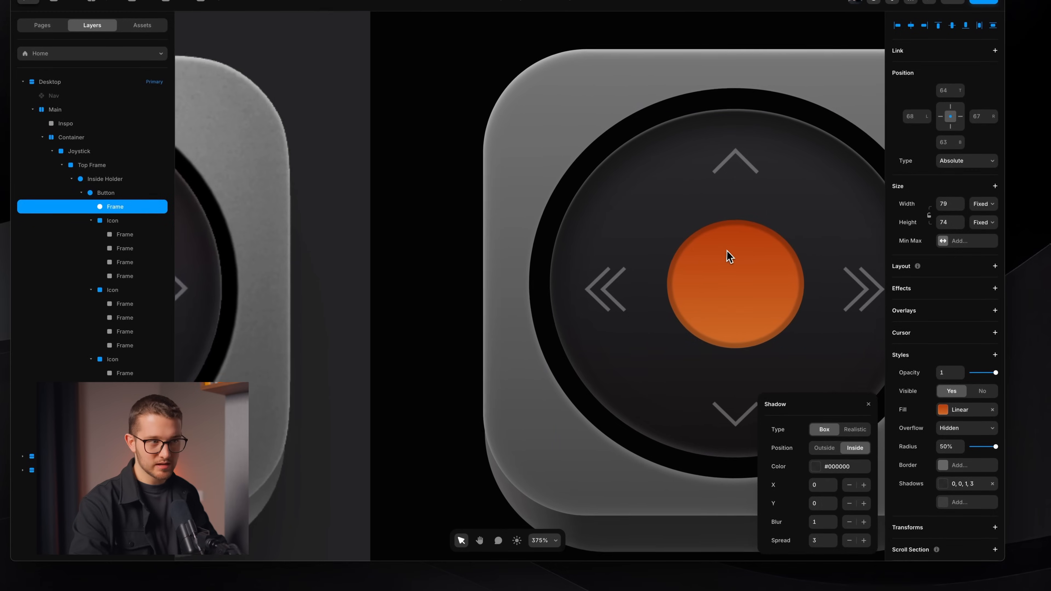
pyautogui.click(817, 534)
pyautogui.write('2')
pyautogui.press('Return')
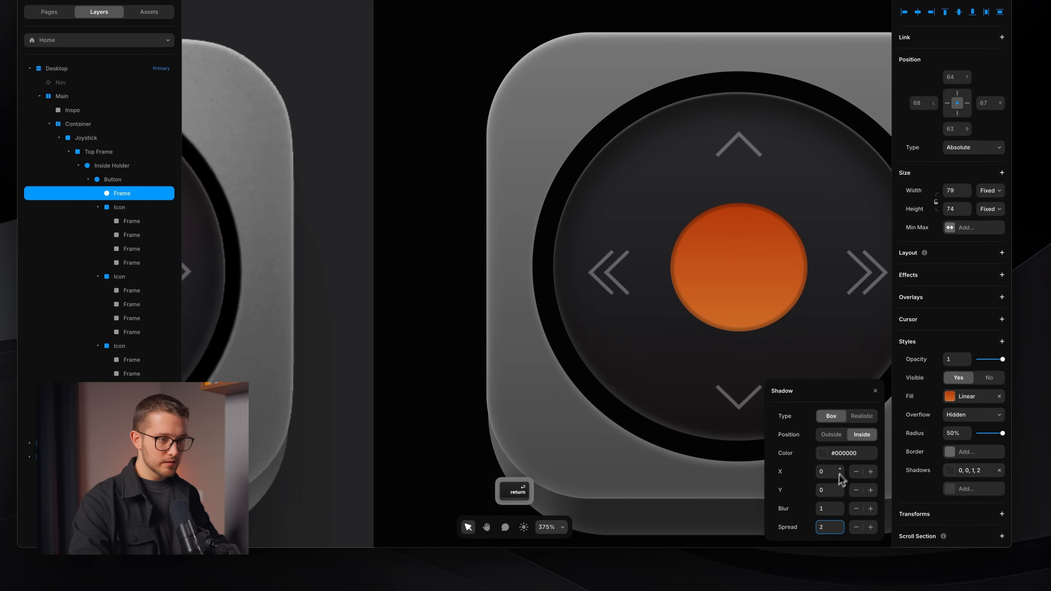
# Colour the inside shadow with the light orange sampled from the reference button's rim, #FC824F.
pyautogui.click(844, 453)
pyautogui.hscroll(10, 457, 462)
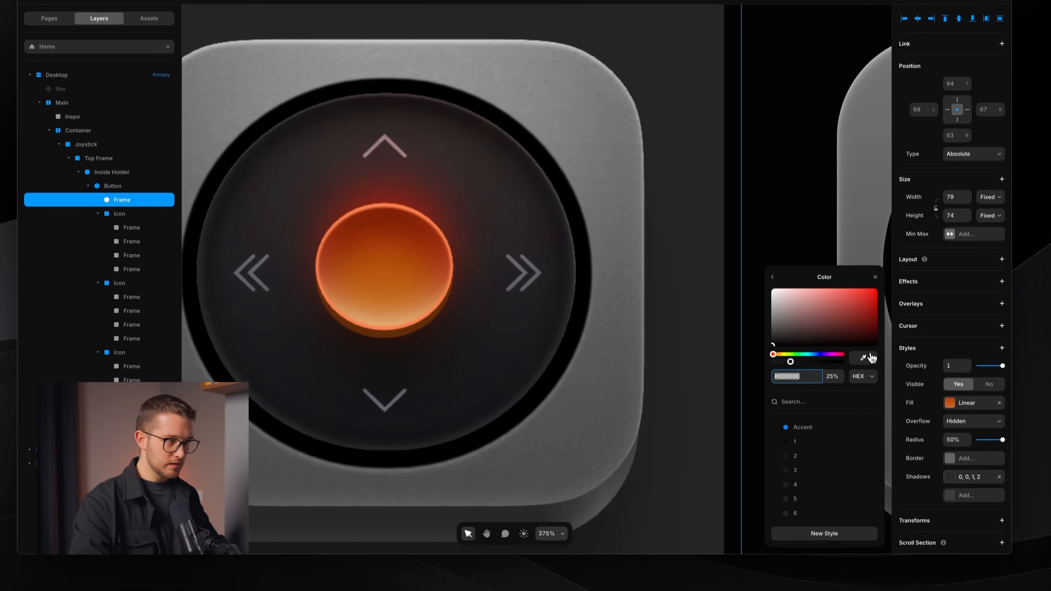
pyautogui.click(868, 355)
pyautogui.click(420, 331)
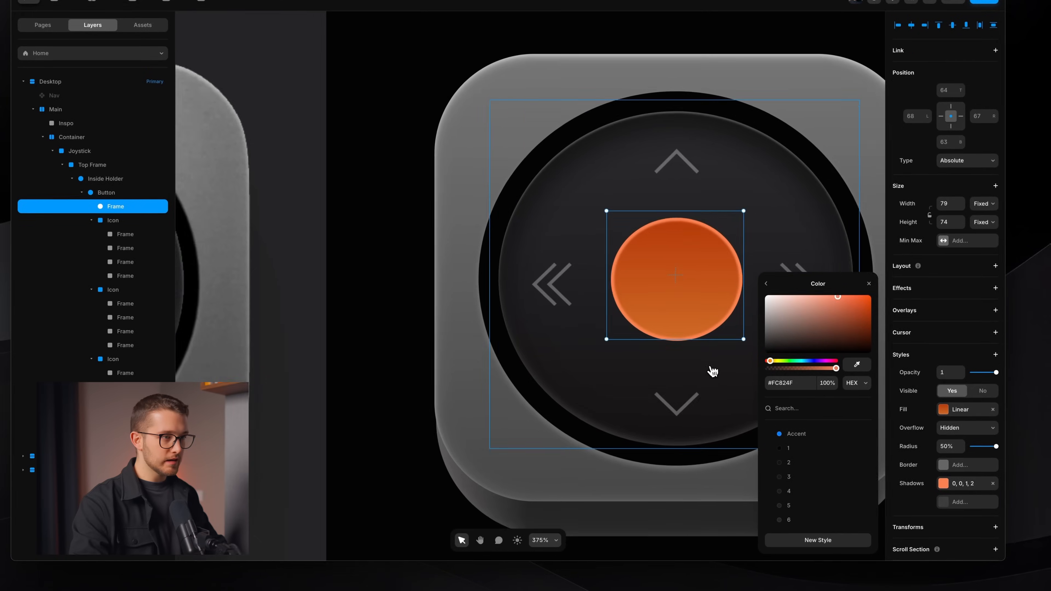
# Compare the circle's new rim with the rim of the reference joystick button.
pyautogui.scroll(-5, 713, 372)
pyautogui.scroll(5, 713, 344)
pyautogui.scroll(3, 696, 362)
pyautogui.scroll(-1, 686, 374)
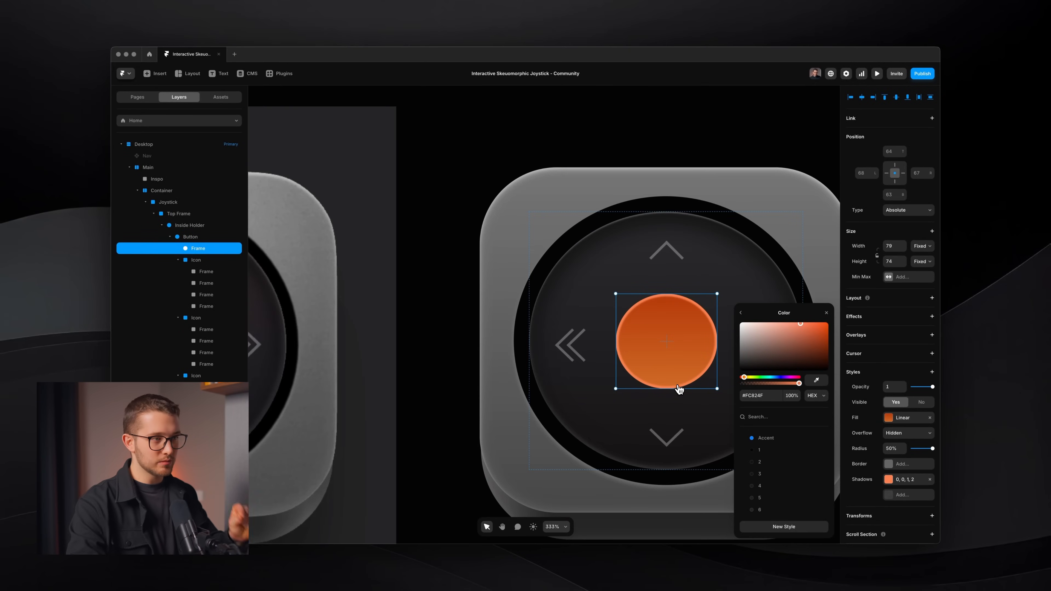
pyautogui.scroll(-3, 679, 390)
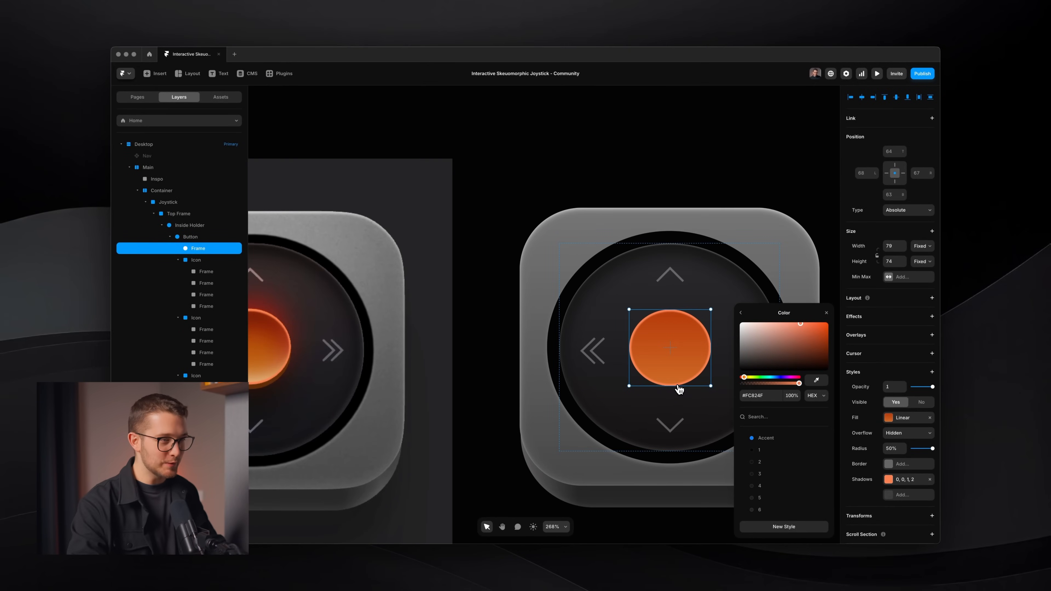
pyautogui.hscroll(-3, 679, 390)
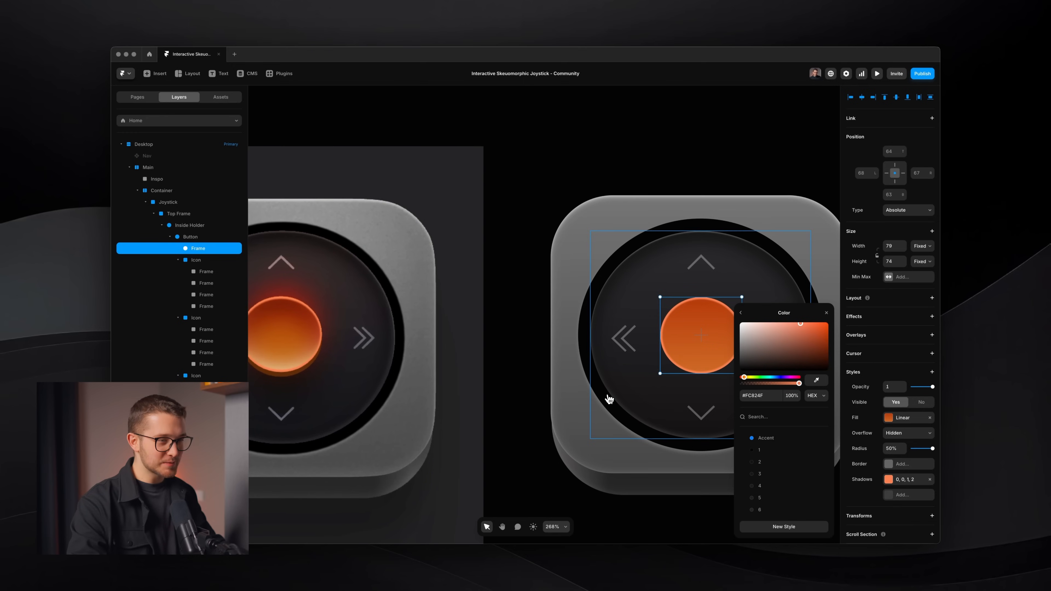
pyautogui.hscroll(-2, 633, 406)
pyautogui.hscroll(2, 633, 406)
pyautogui.hscroll(-1, 633, 406)
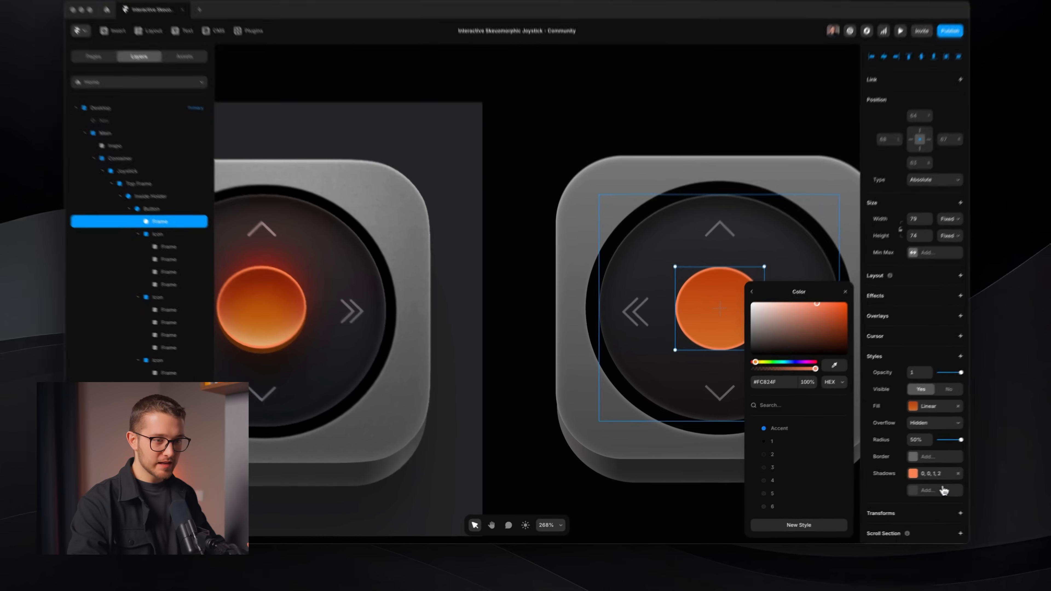
# Add a second inside shadow to the circle and raise its Y offset to 14.
pyautogui.click(923, 494)
pyautogui.click(815, 448)
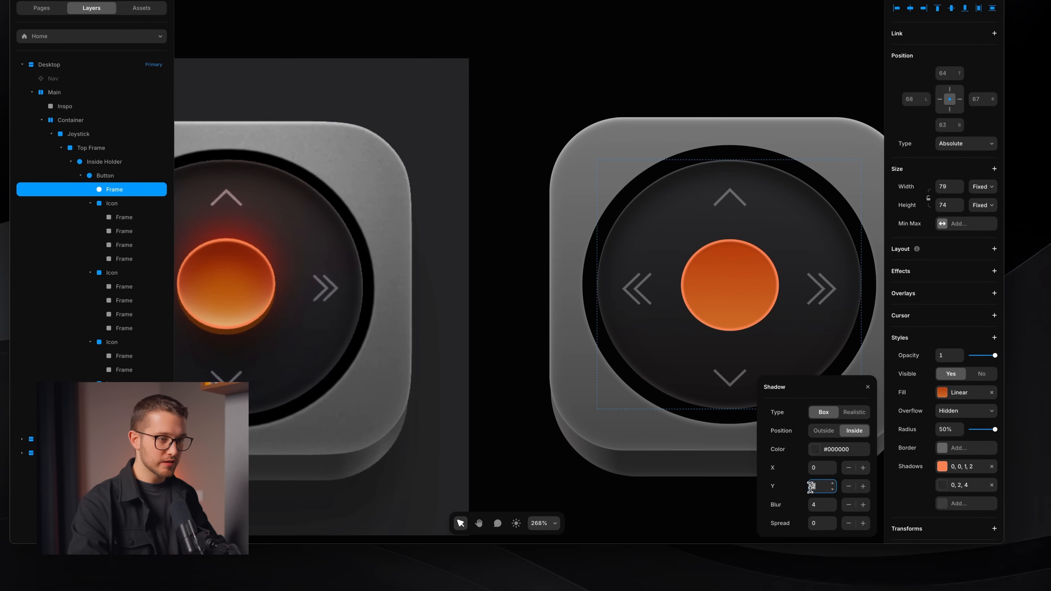
pyautogui.press('Up')
pyautogui.press('Up')
pyautogui.press('Up')
pyautogui.press('Up')
pyautogui.press('Up')
pyautogui.press('Up')
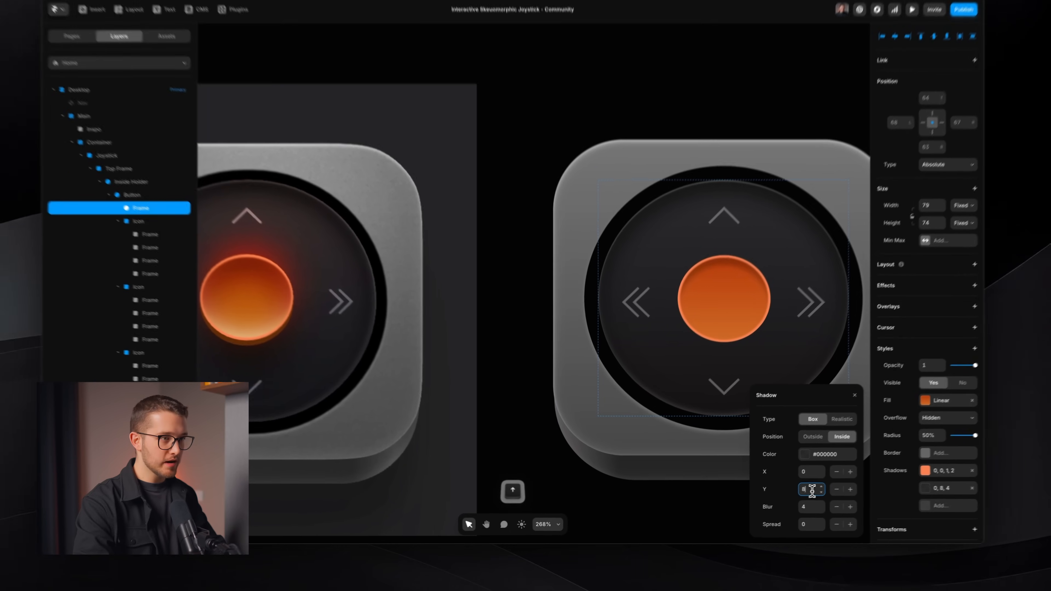
pyautogui.press('Up')
pyautogui.press('Up')
pyautogui.press('Up')
pyautogui.press('Up')
pyautogui.press('Up')
pyautogui.press('Up')
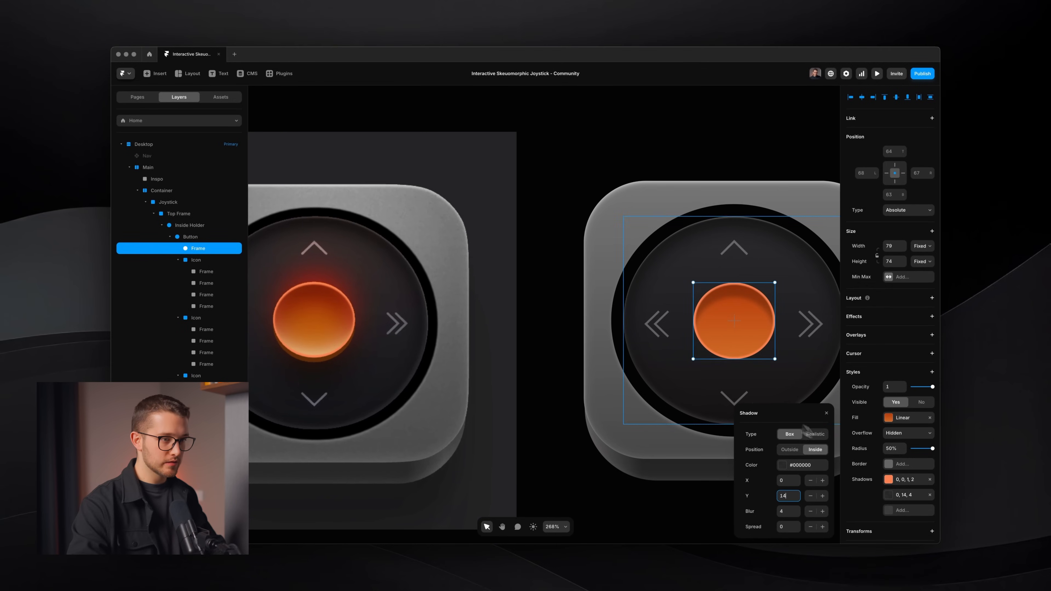
# Colour the second shadow with the reference button's dark red, #802008, at 72% opacity, and set its Y to 17 and blur to 16.
pyautogui.click(818, 463)
pyautogui.click(816, 380)
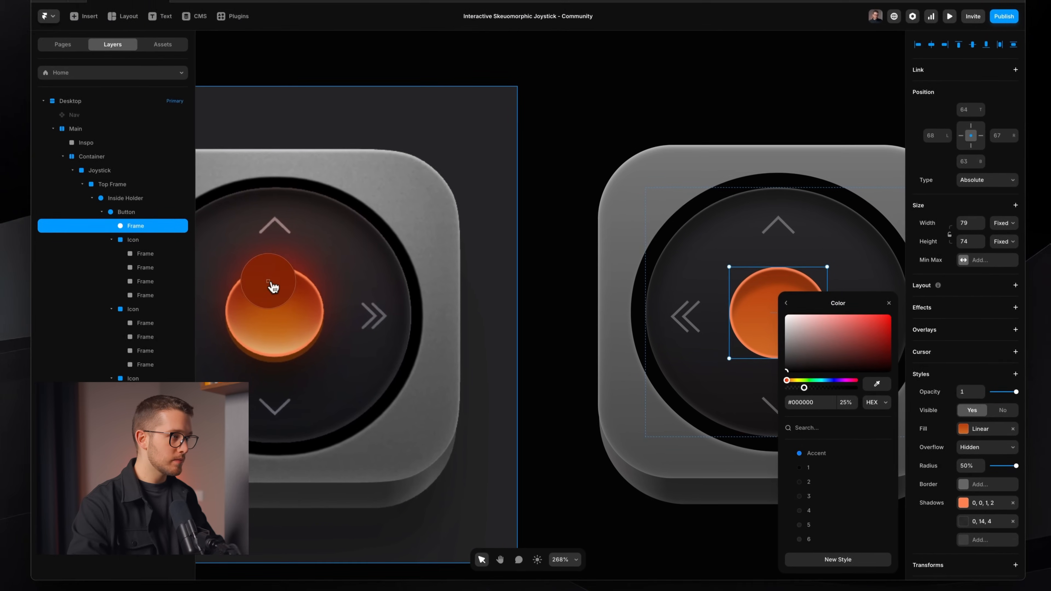
pyautogui.click(273, 286)
pyautogui.moveTo(804, 387); pyautogui.dragTo(837, 388)
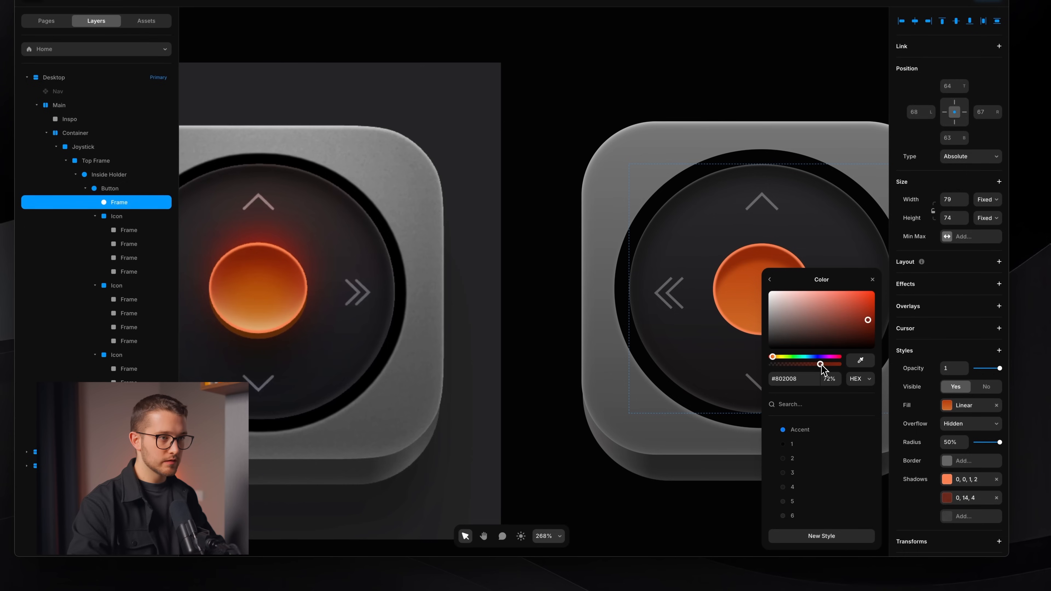
pyautogui.click(770, 280)
pyautogui.click(825, 397)
pyautogui.hotkey('shift', 'Up')
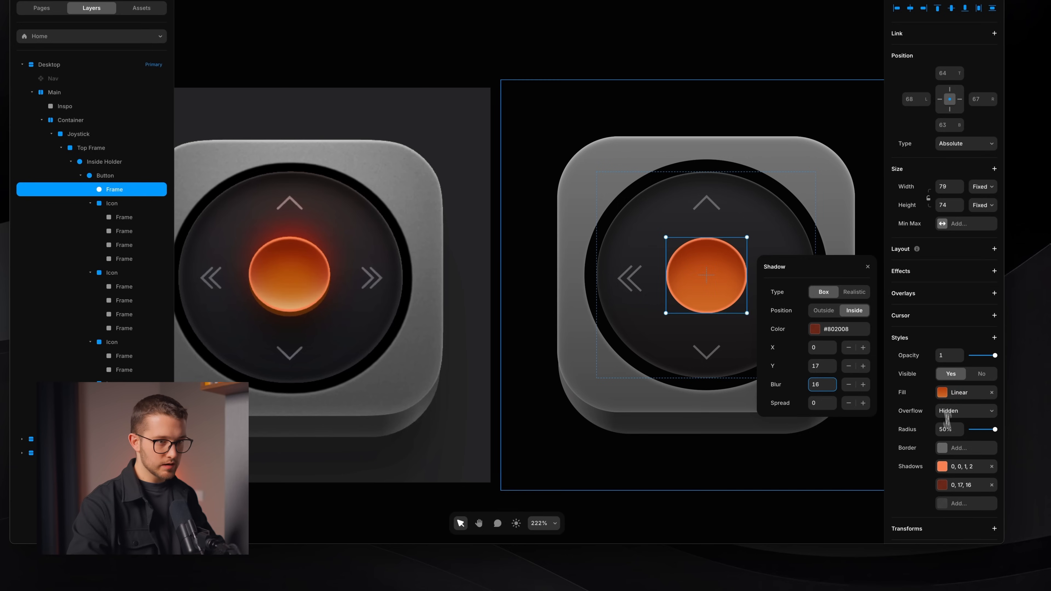
# Duplicate the dark red shadow and set the copy's Y offset and blur to 10.
pyautogui.rightClick(953, 491)
pyautogui.click(968, 466)
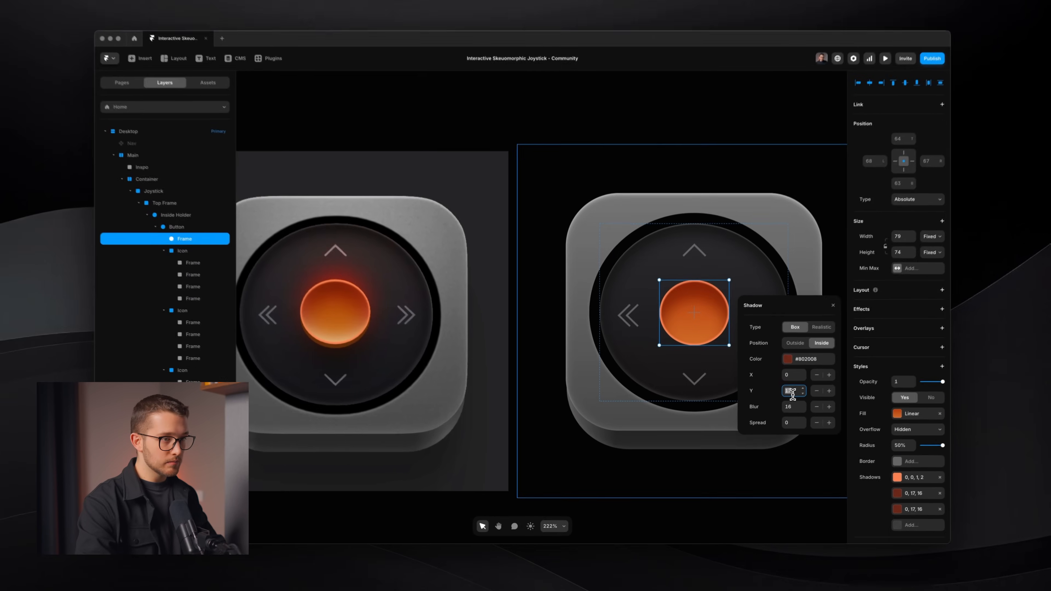
pyautogui.hotkey('shift', 'Down')
pyautogui.hotkey('shift', 'Down')
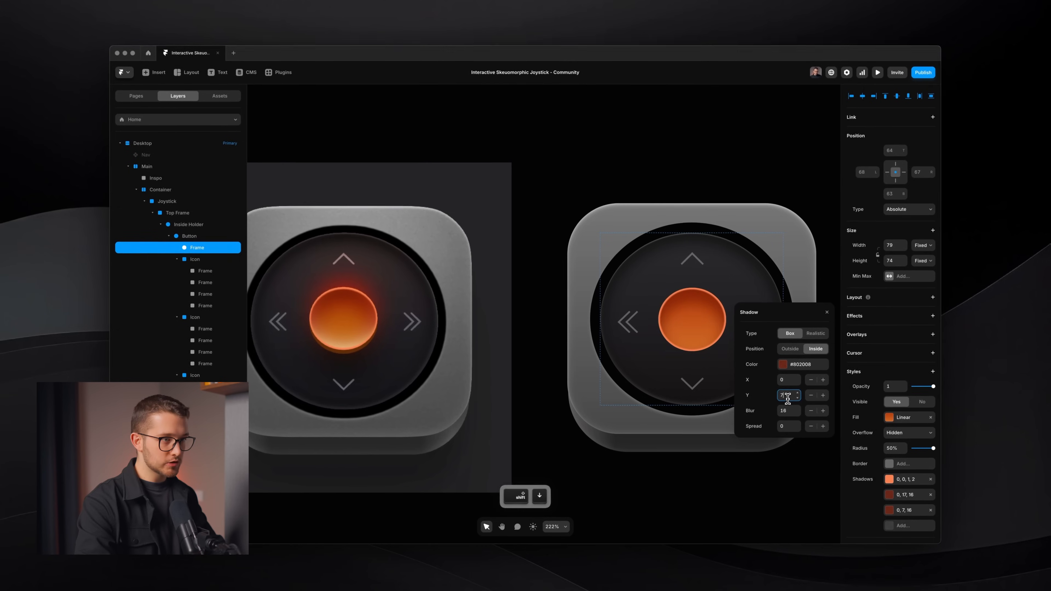
pyautogui.press('Down')
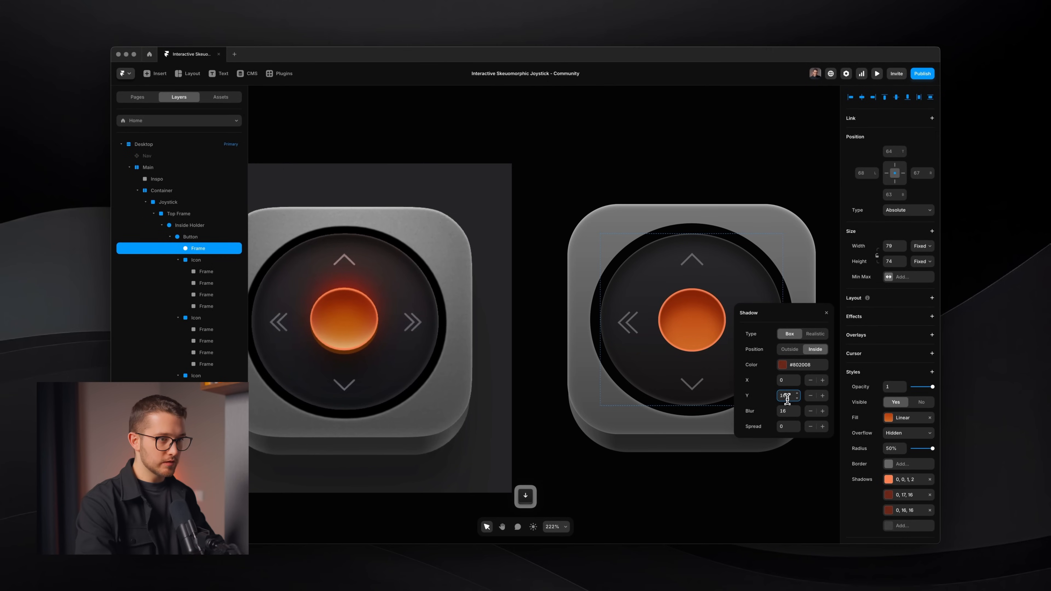
pyautogui.click(787, 409)
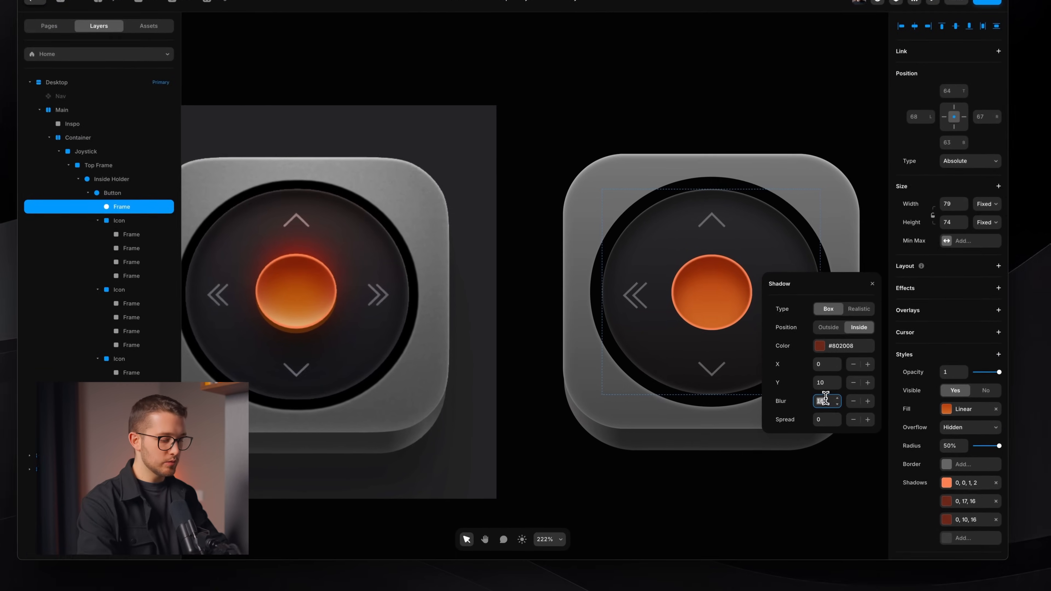
pyautogui.write('10')
pyautogui.press('Return')
# Recolour the duplicated shadow with the dark red #82200A at 100% opacity, and set its Y to 5 and blur to 11.
pyautogui.click(832, 345)
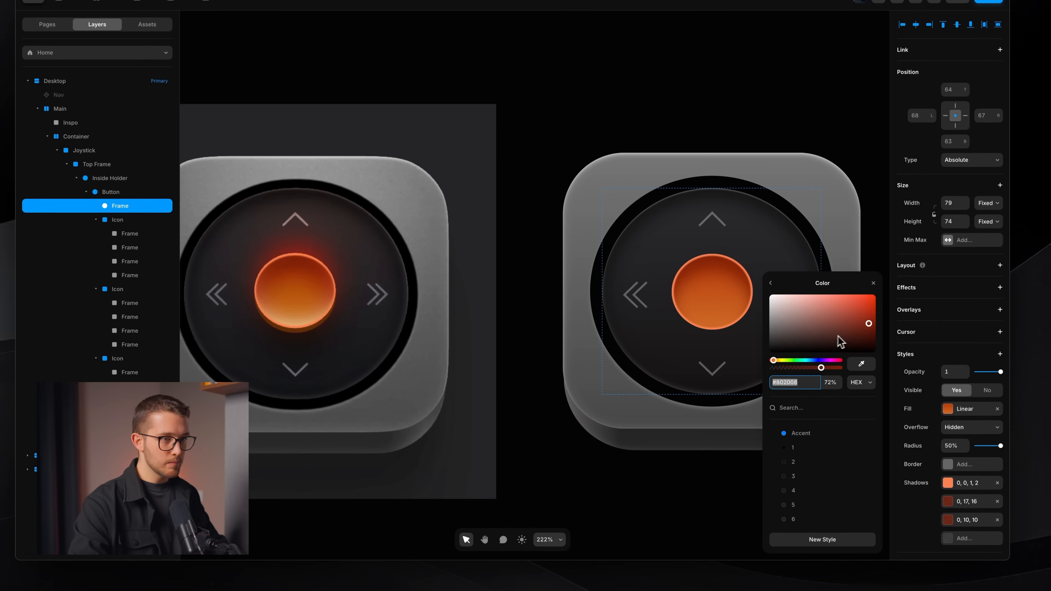
pyautogui.click(861, 363)
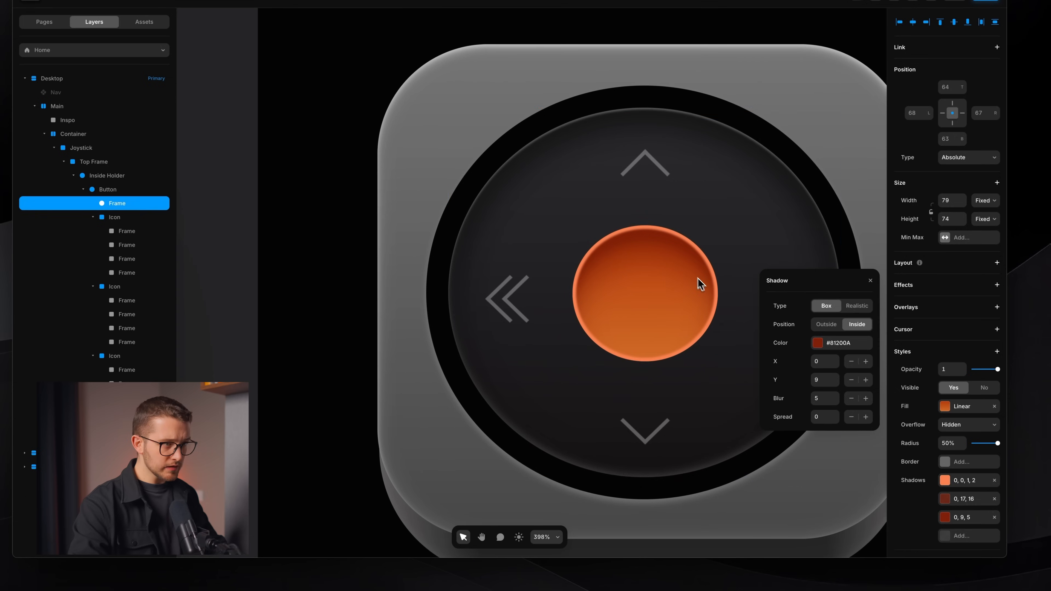
pyautogui.click(834, 379)
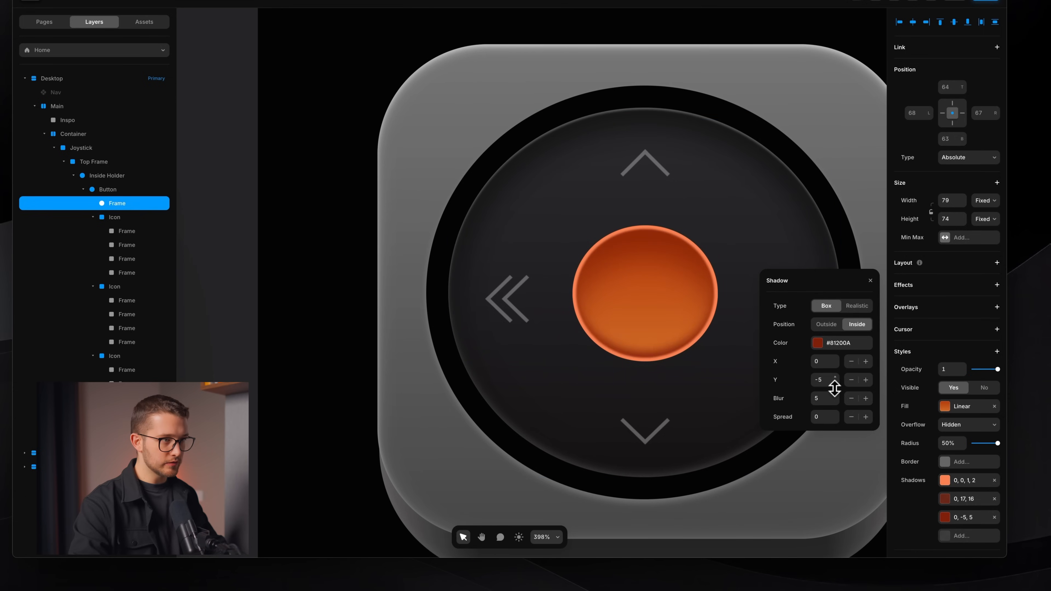
pyautogui.scroll(-5, 614, 392)
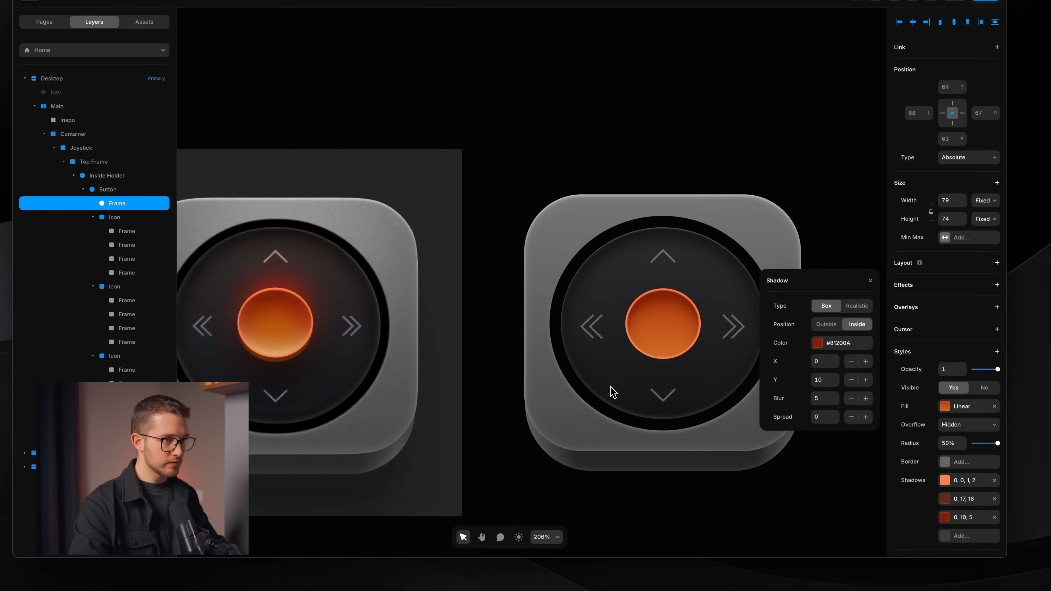
pyautogui.scroll(2, 614, 392)
pyautogui.click(835, 401)
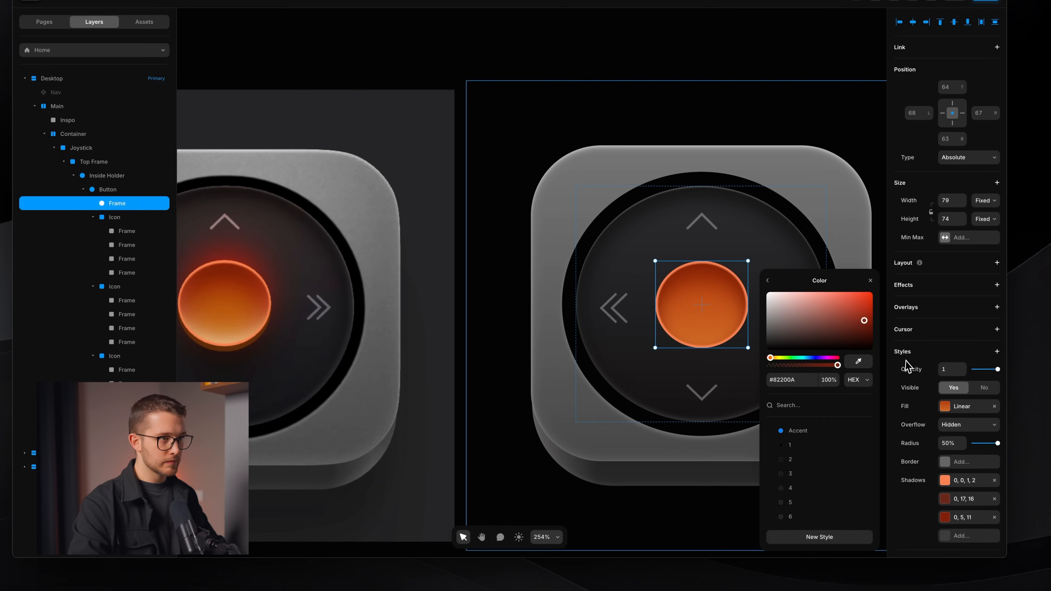
pyautogui.click(718, 413)
pyautogui.scroll(-3, 718, 425)
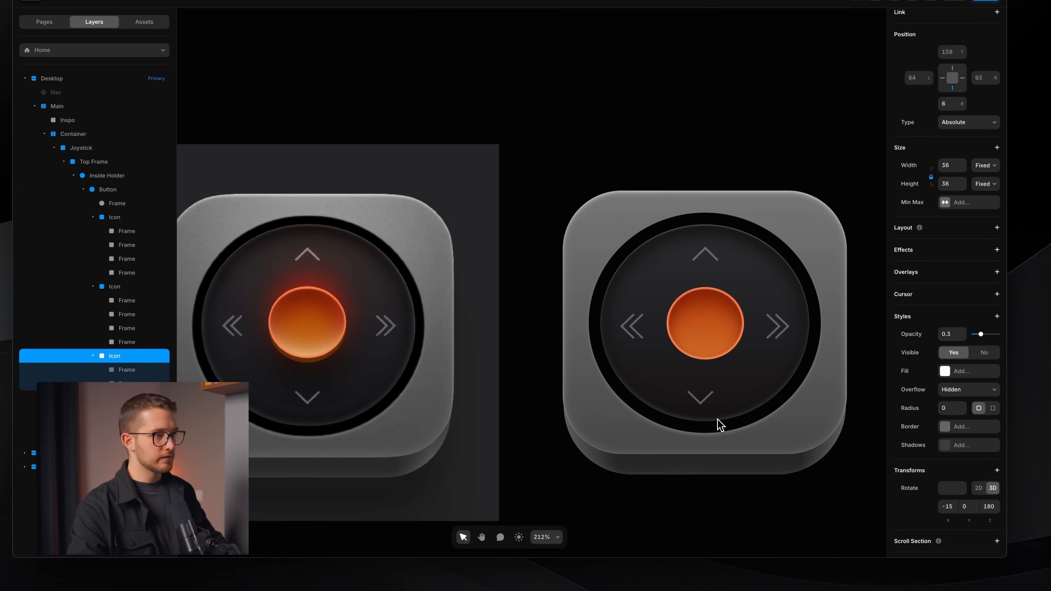
# Add an inside shadow to the orange circle in the reference button's light tan, #DCA26A, with Y offset -13 and blur 16.
pyautogui.click(707, 496)
pyautogui.scroll(1, 695, 411)
pyautogui.keyDown('super'); pyautogui.click(684, 320); pyautogui.keyUp('super')
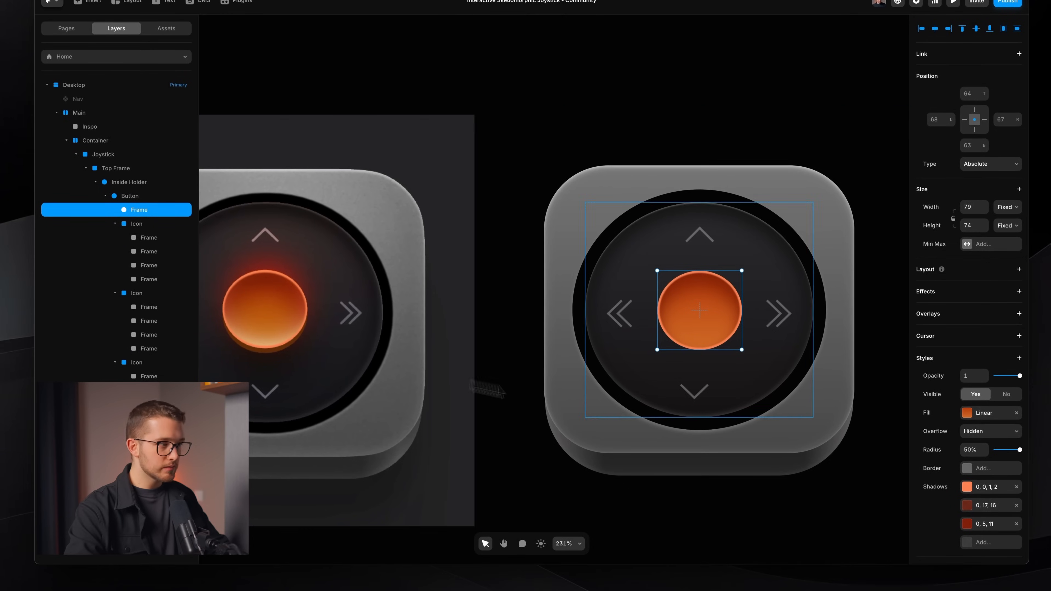
pyautogui.click(975, 535)
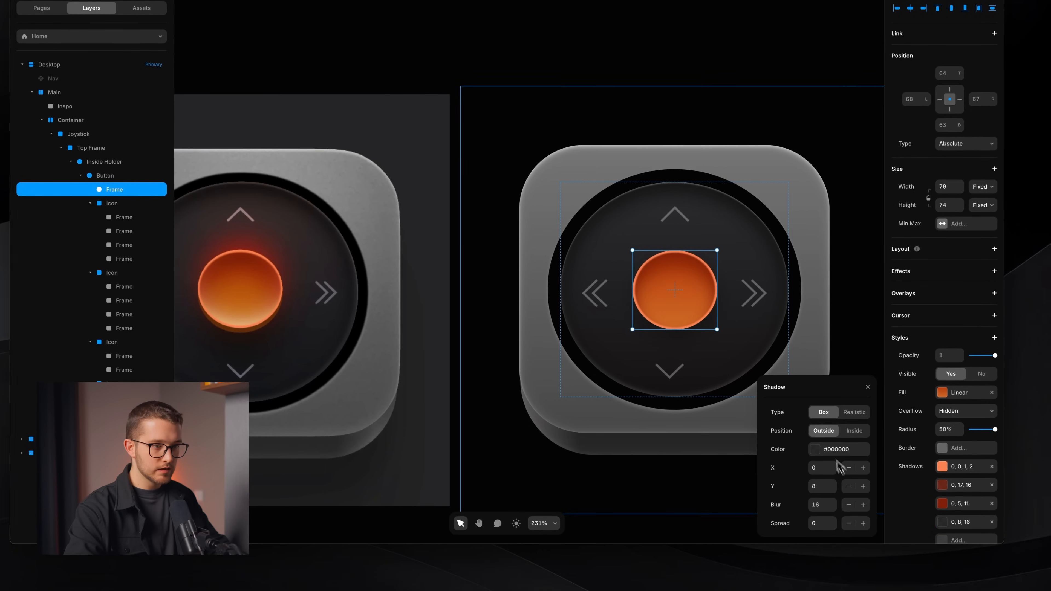
pyautogui.click(814, 449)
pyautogui.click(855, 347)
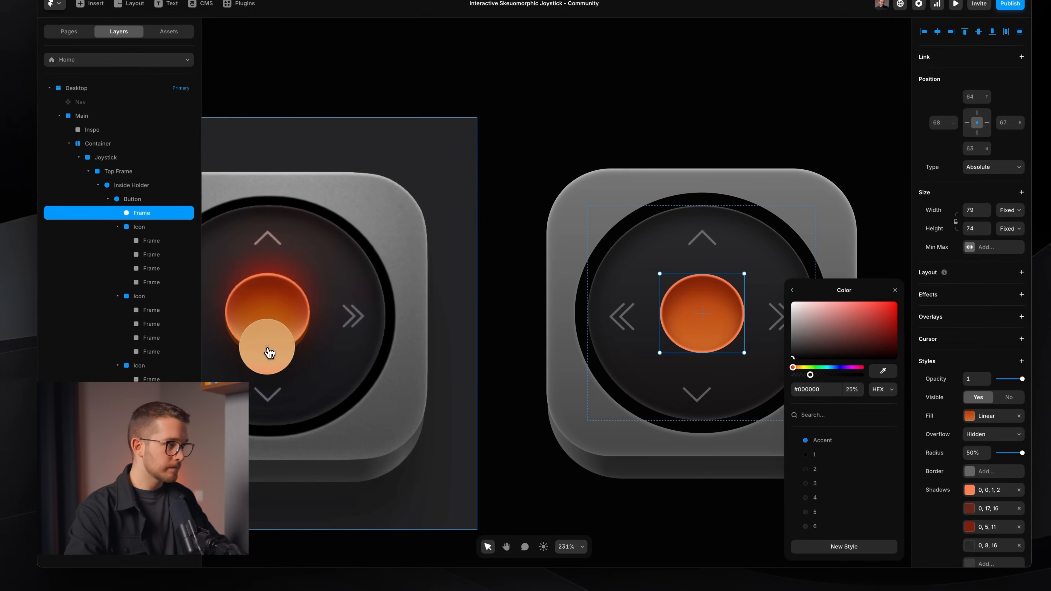
pyautogui.click(267, 352)
pyautogui.click(790, 289)
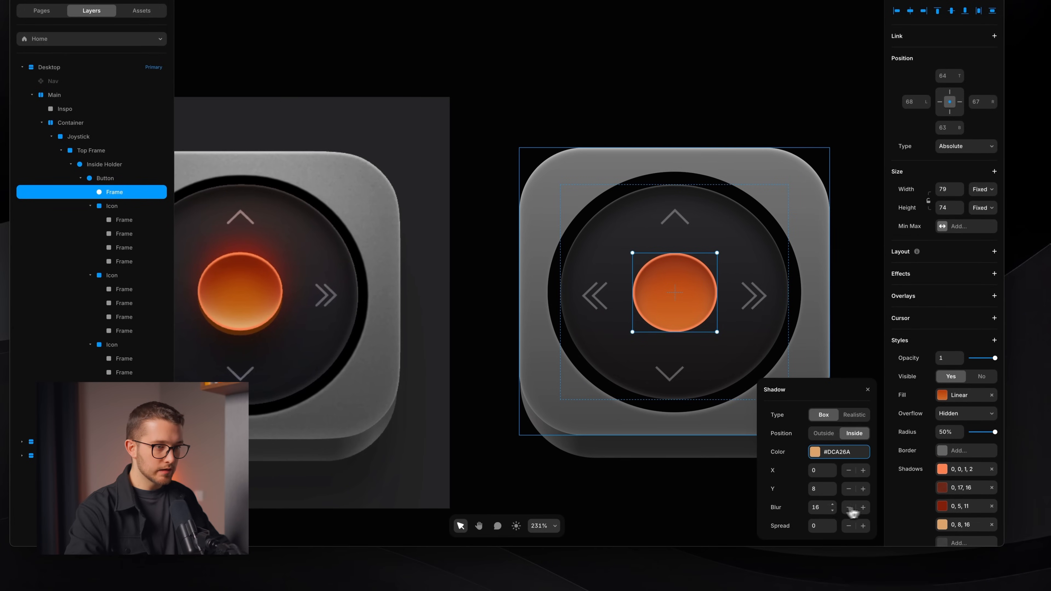
pyautogui.moveTo(830, 495); pyautogui.dragTo(867, 520)
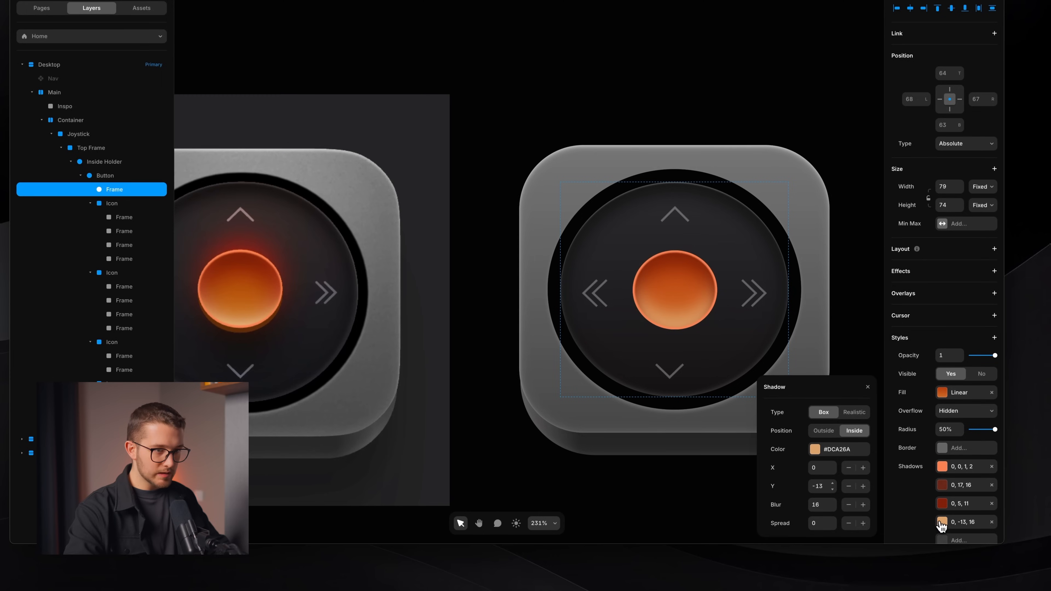
# Place the tan shadow second in the shadow order, directly after the rim highlight, and set its Y to -10 and blur to 13.
pyautogui.moveTo(941, 526); pyautogui.dragTo(939, 469)
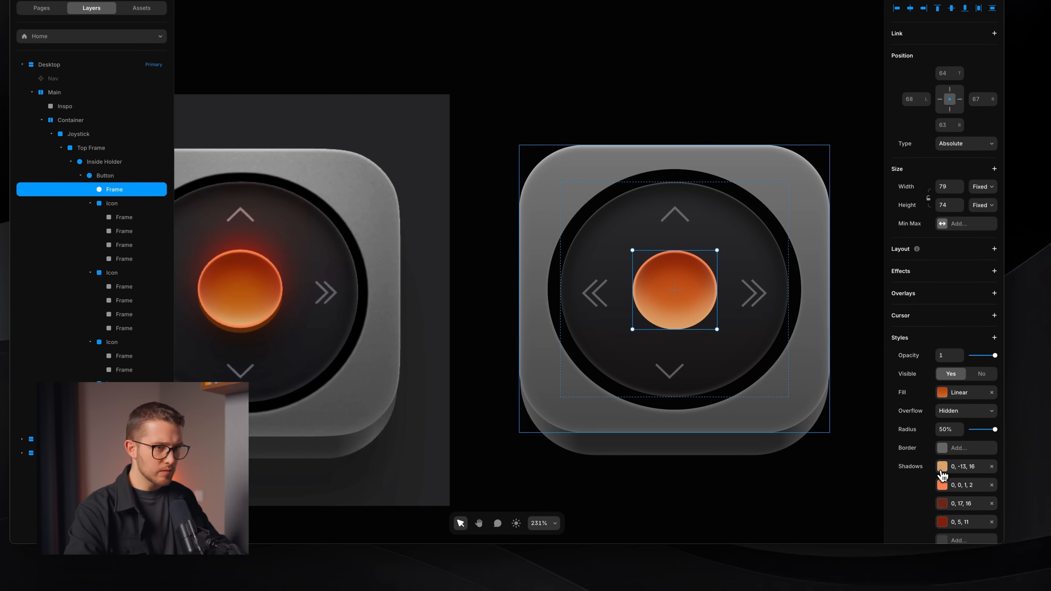
pyautogui.moveTo(941, 473); pyautogui.dragTo(942, 491)
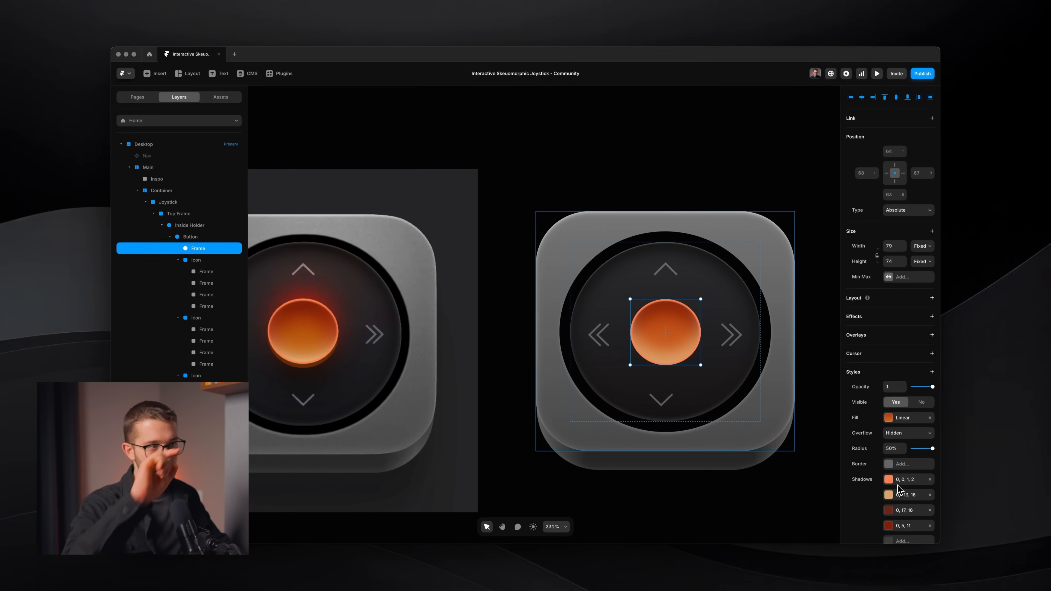
pyautogui.click(898, 493)
pyautogui.moveTo(799, 497); pyautogui.dragTo(834, 489)
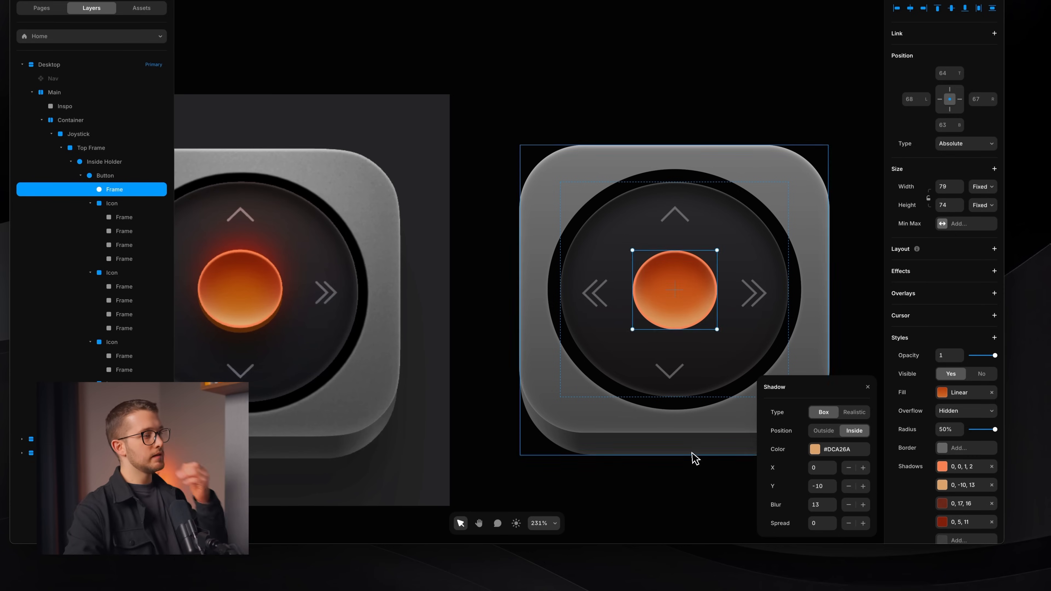
# Duplicate the tan shadow, recolour the copy with a darker amber sampled from the reference button, and set its Y to -23 and blur to 12.
pyautogui.scroll(-2, 694, 458)
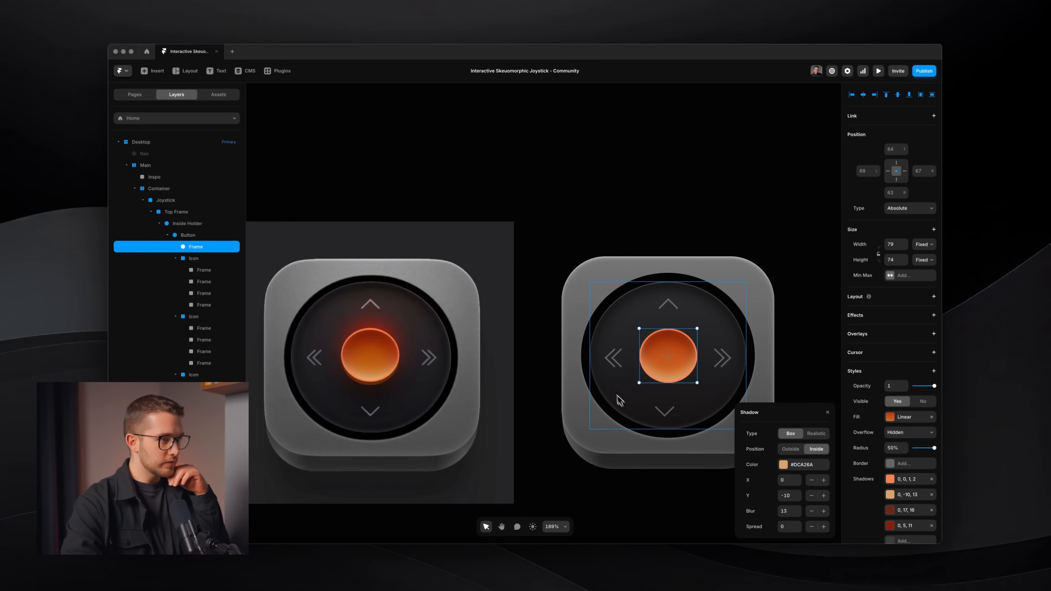
pyautogui.scroll(3, 617, 366)
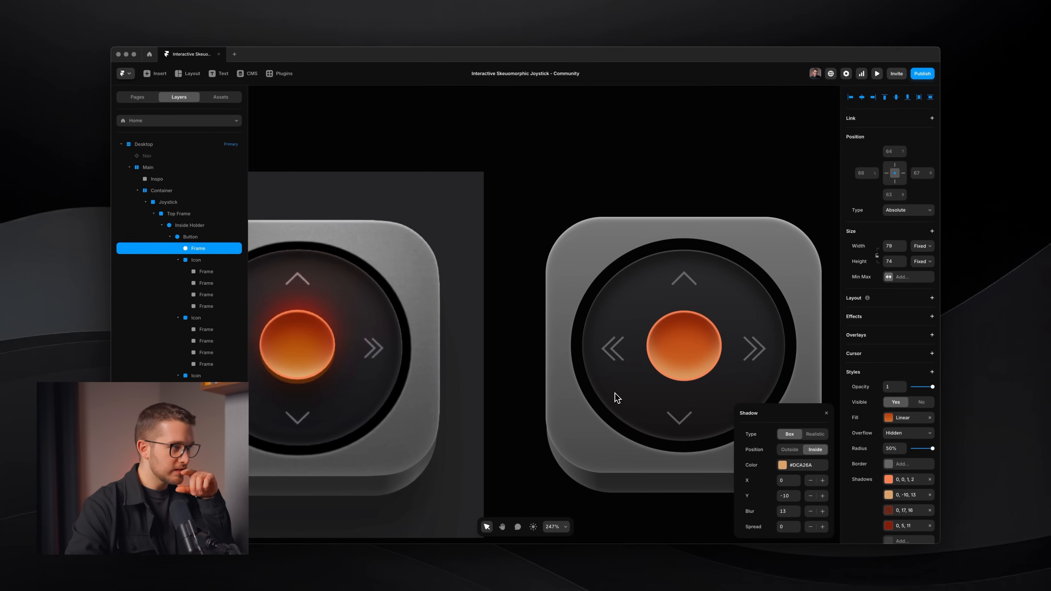
pyautogui.hscroll(-1, 615, 392)
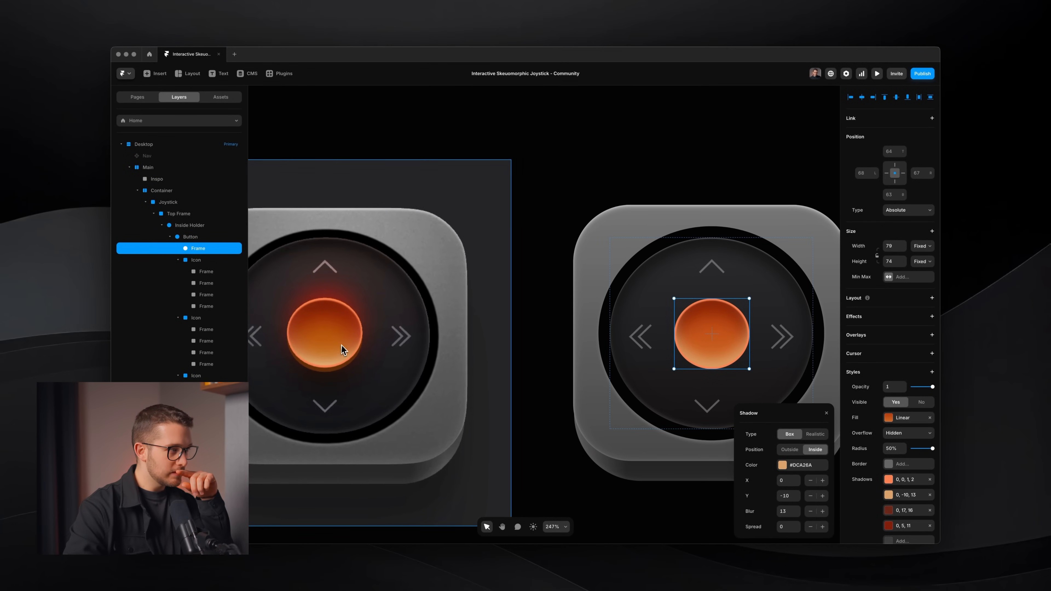
pyautogui.rightClick(903, 495)
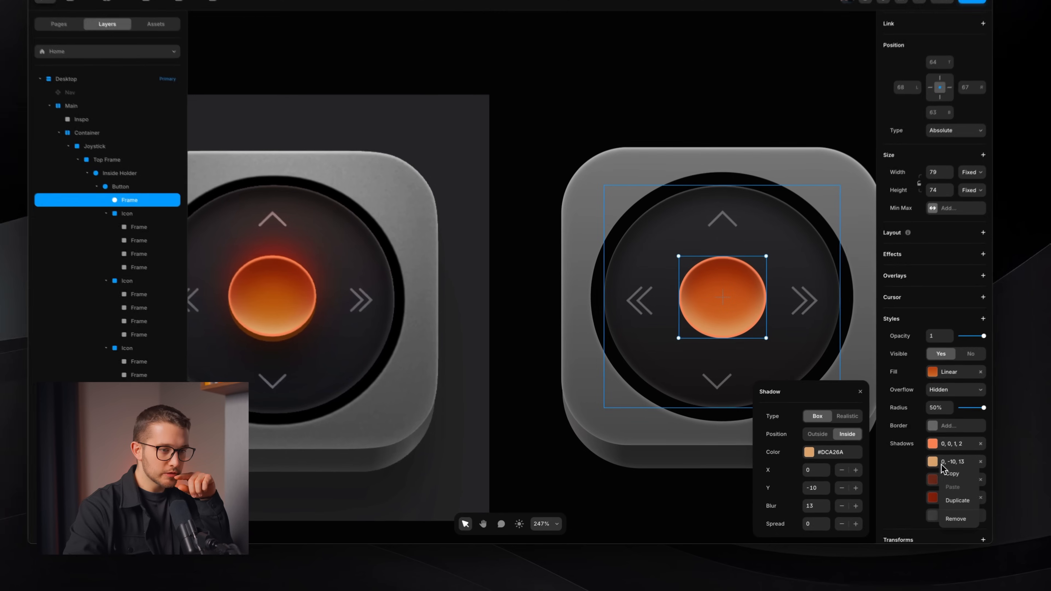
pyautogui.click(911, 526)
pyautogui.click(842, 453)
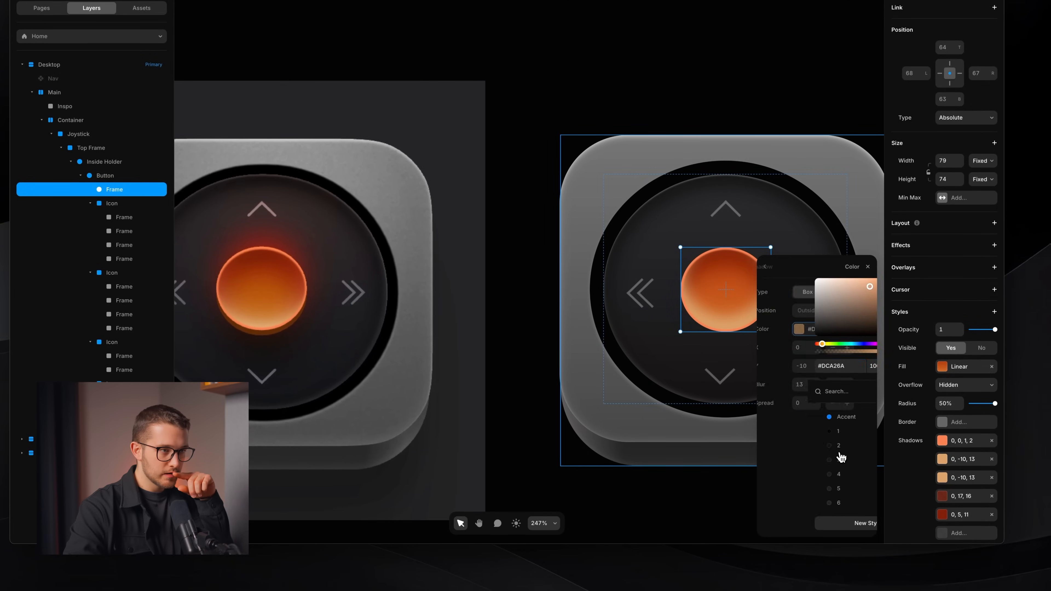
pyautogui.click(853, 348)
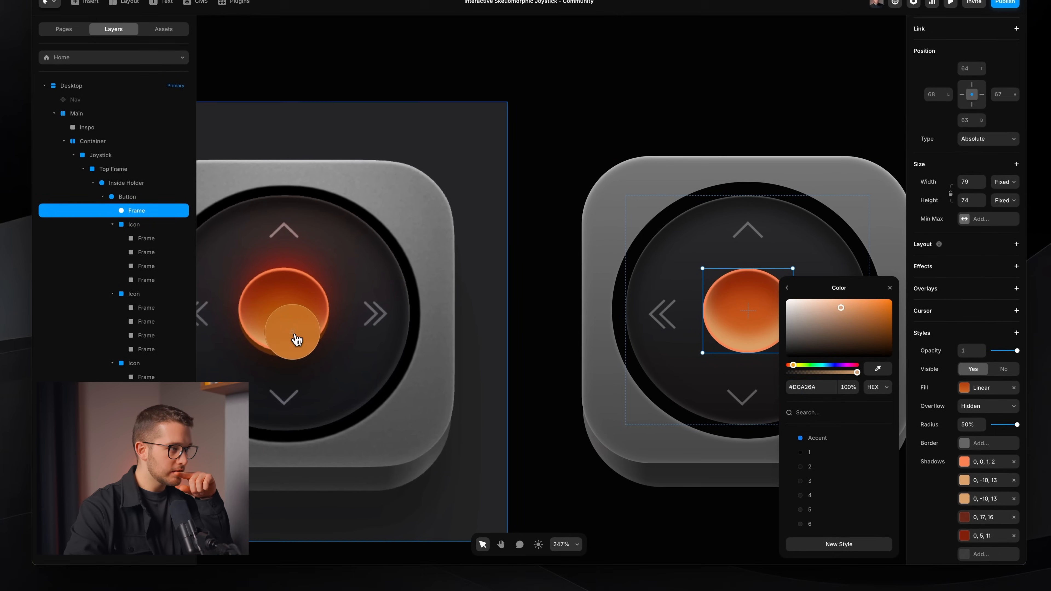
pyautogui.click(267, 311)
pyautogui.click(787, 289)
pyautogui.moveTo(833, 374); pyautogui.dragTo(836, 390)
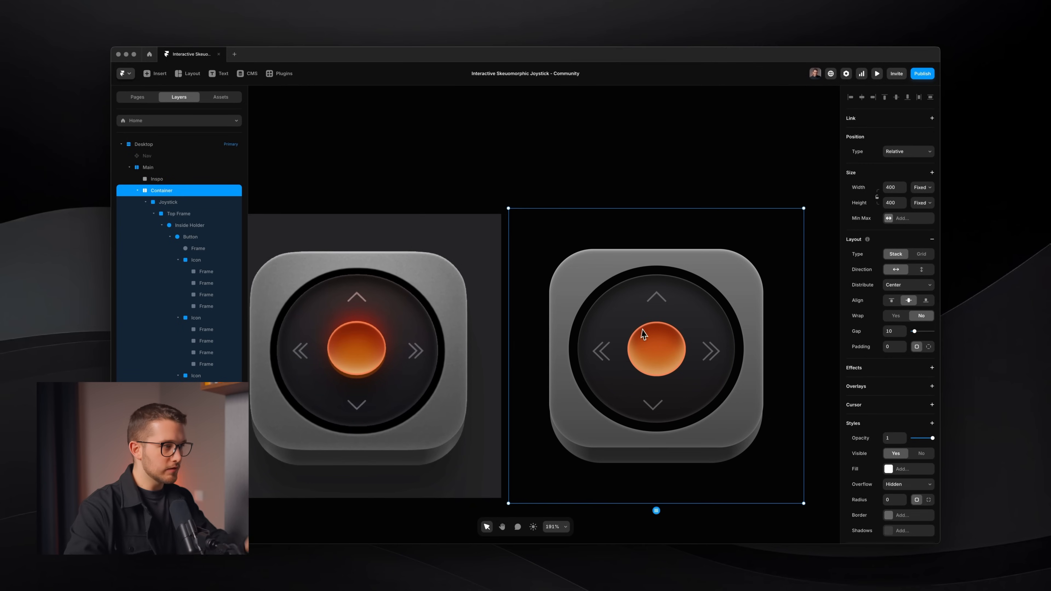
# Recolour the circle's rim highlight shadow (0, 0, 1, 2) to the more saturated orange #FF7B42.
pyautogui.keyDown('shift'); pyautogui.keyDown('super'); pyautogui.click(644, 337); pyautogui.keyUp('super'); pyautogui.keyUp('shift')
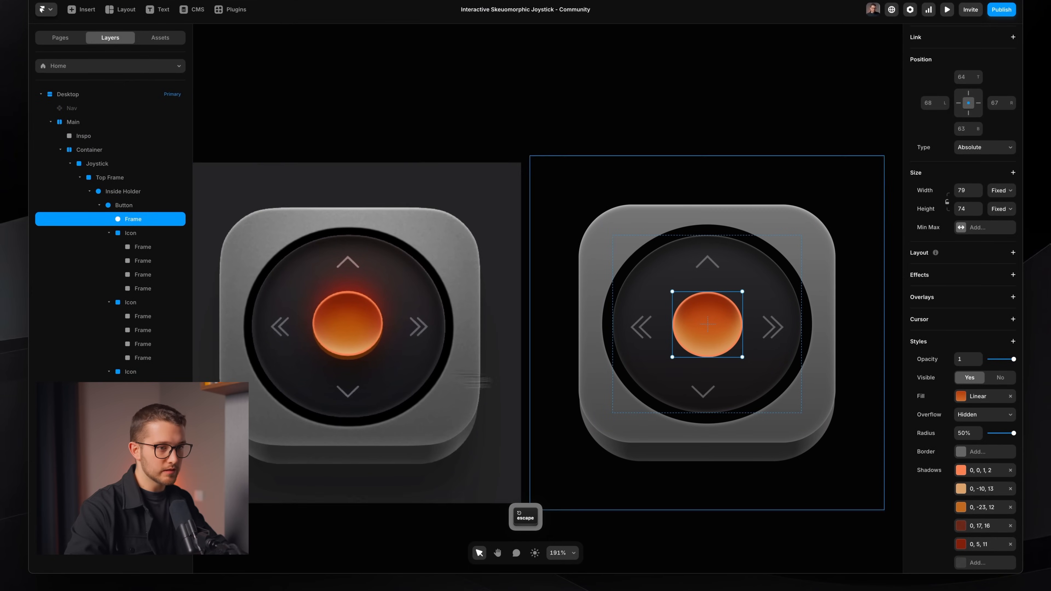
pyautogui.click(976, 471)
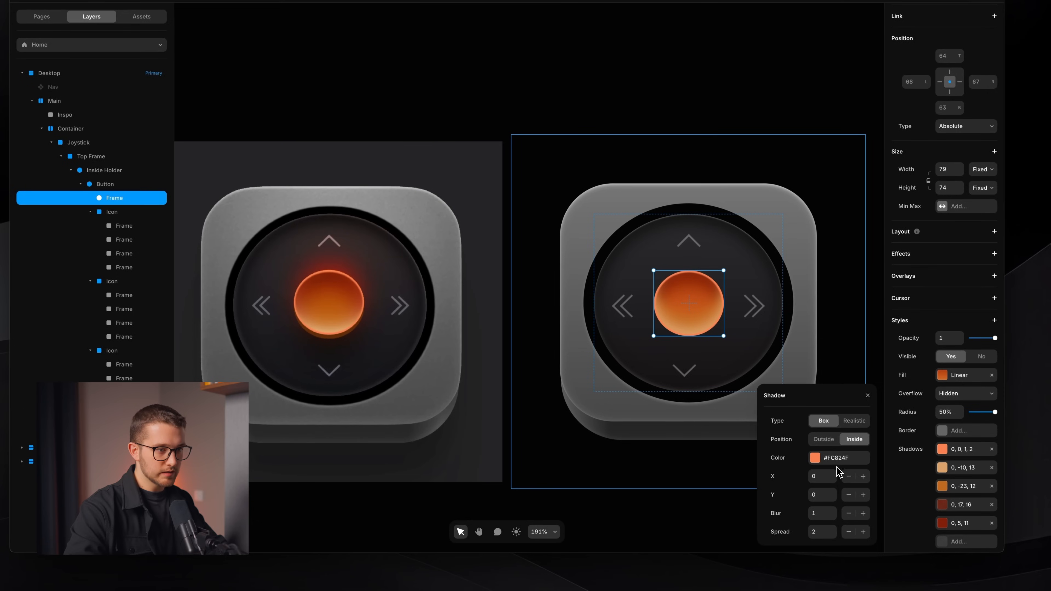
pyautogui.click(835, 457)
pyautogui.moveTo(838, 294); pyautogui.dragTo(850, 289)
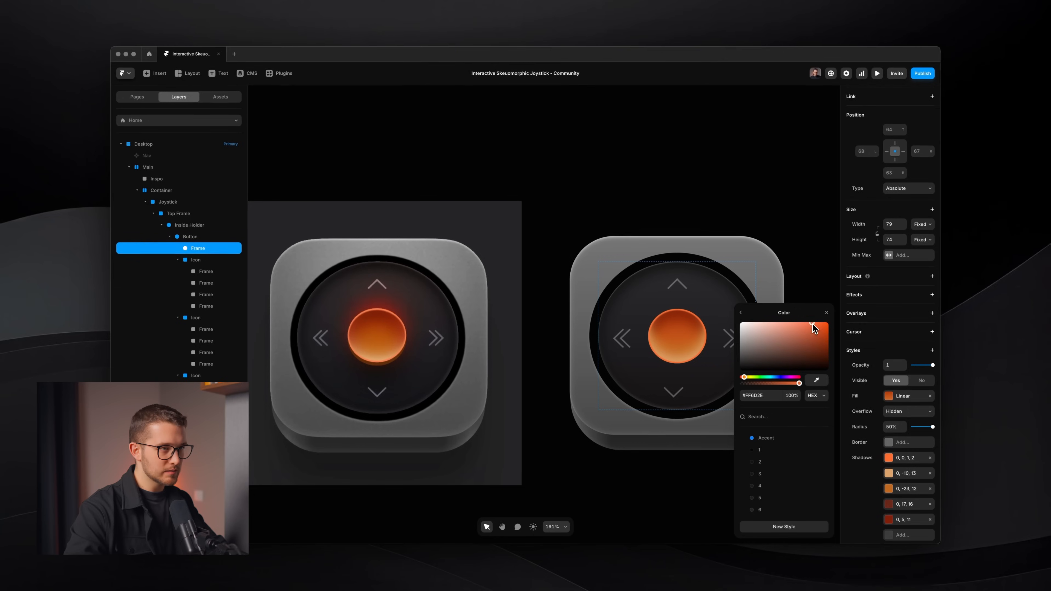
pyautogui.moveTo(812, 323); pyautogui.dragTo(811, 319)
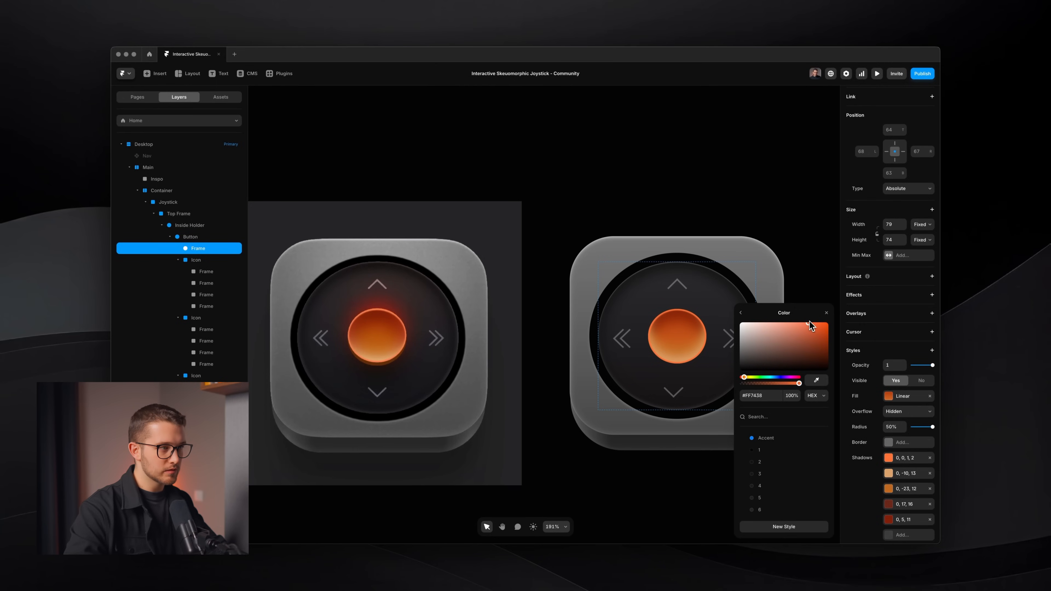
pyautogui.moveTo(808, 320); pyautogui.dragTo(805, 320)
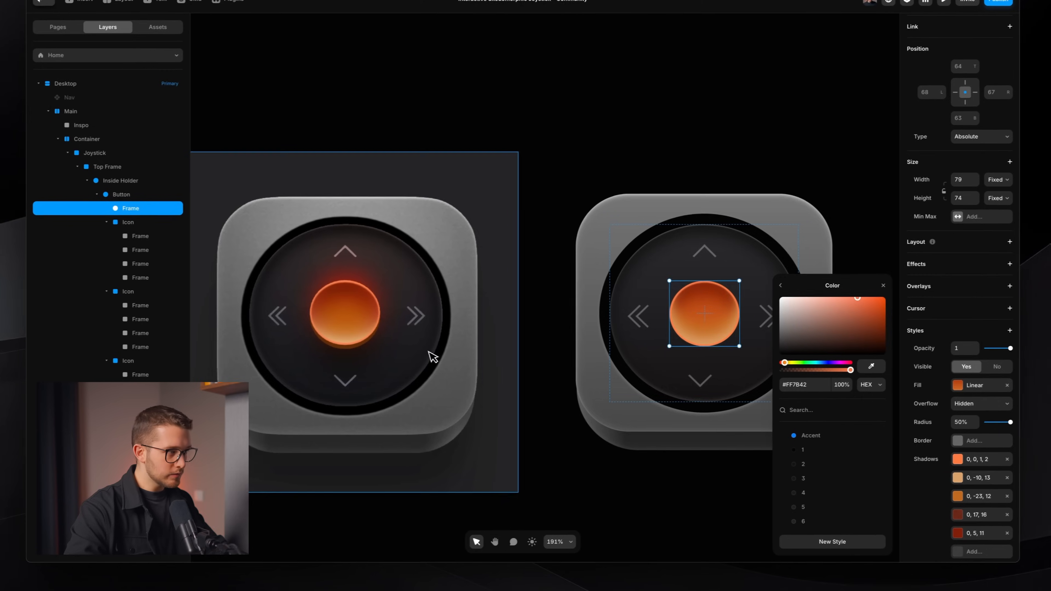
# Add an outside shadow to the circle and colour it with the dark brown #622D06 sampled from the reference button's lower edge.
pyautogui.scroll(4, 452, 369)
pyautogui.hscroll(2, 379, 362)
pyautogui.scroll(-3, 357, 350)
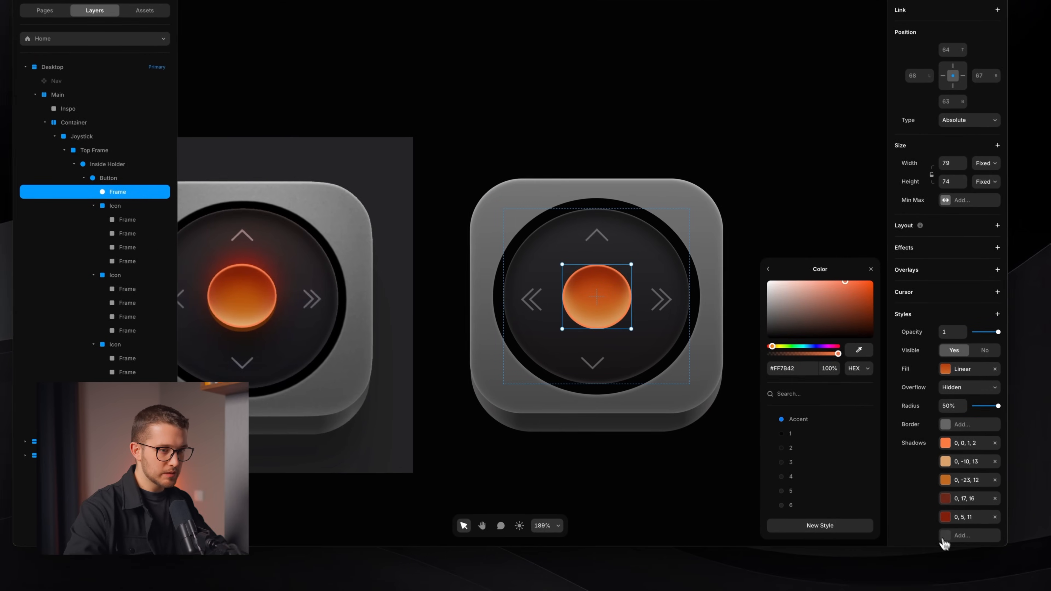
pyautogui.click(976, 551)
pyautogui.scroll(-4, 894, 501)
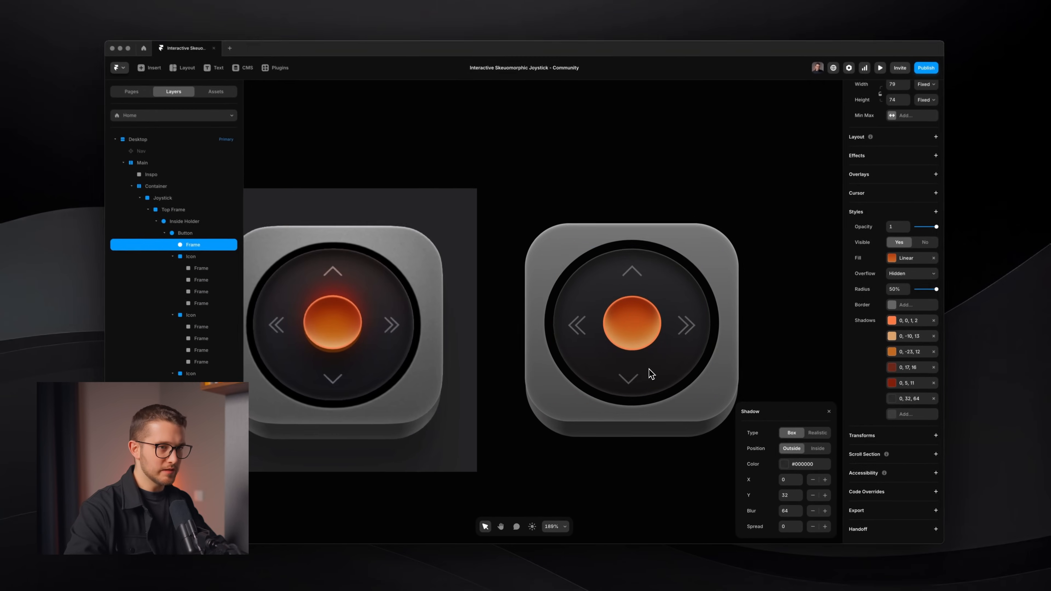
pyautogui.scroll(2, 579, 360)
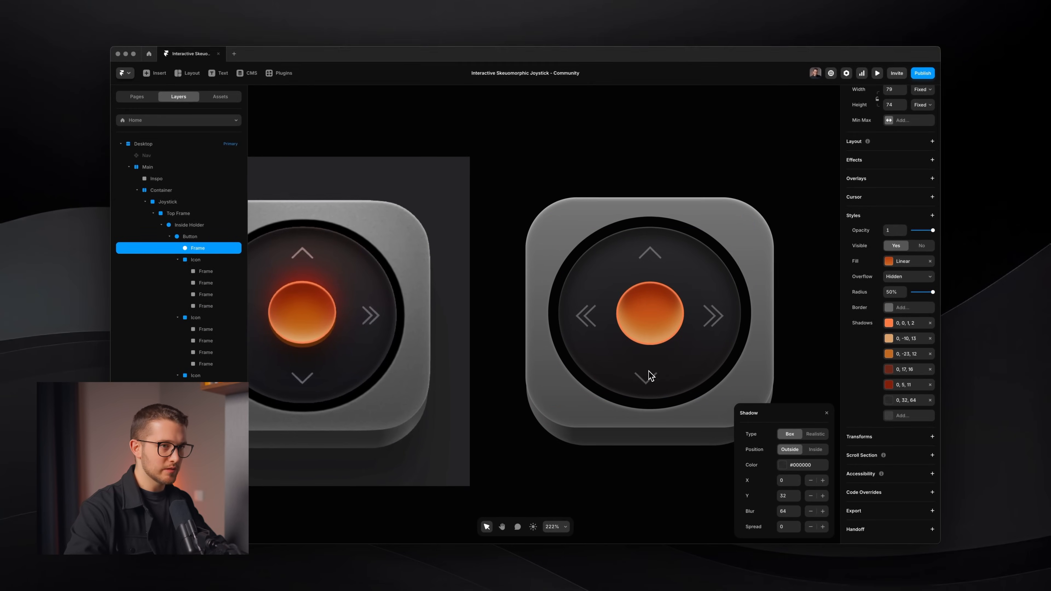
pyautogui.hscroll(-3, 651, 375)
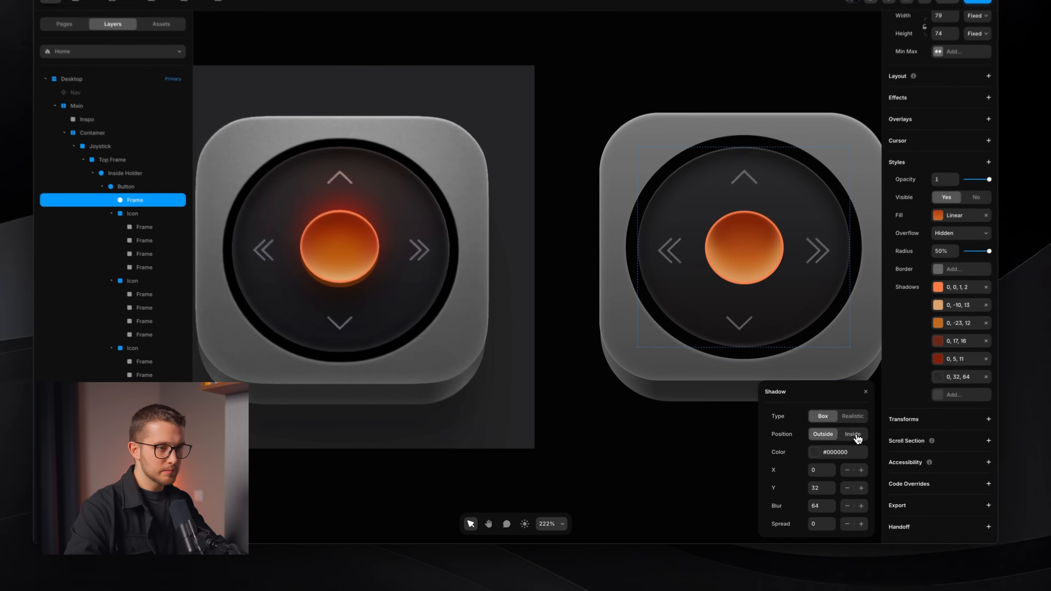
pyautogui.click(835, 452)
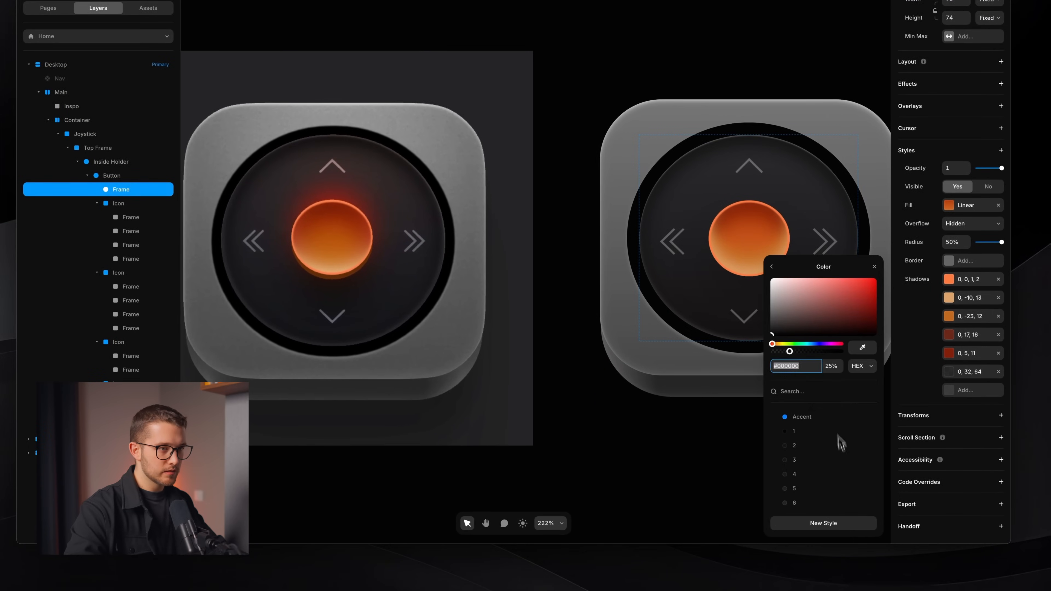
pyautogui.click(862, 346)
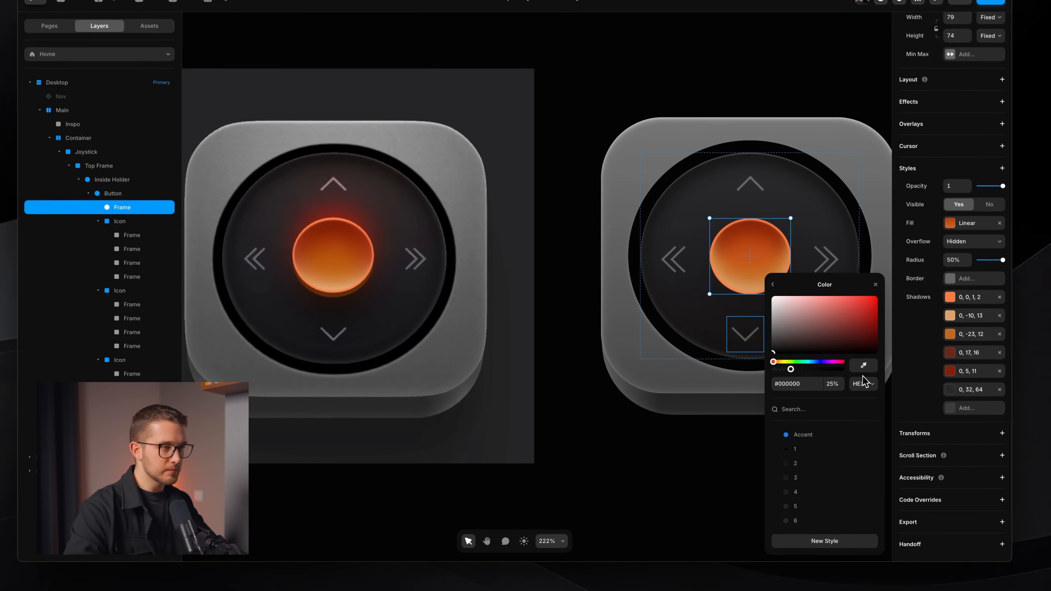
pyautogui.click(333, 294)
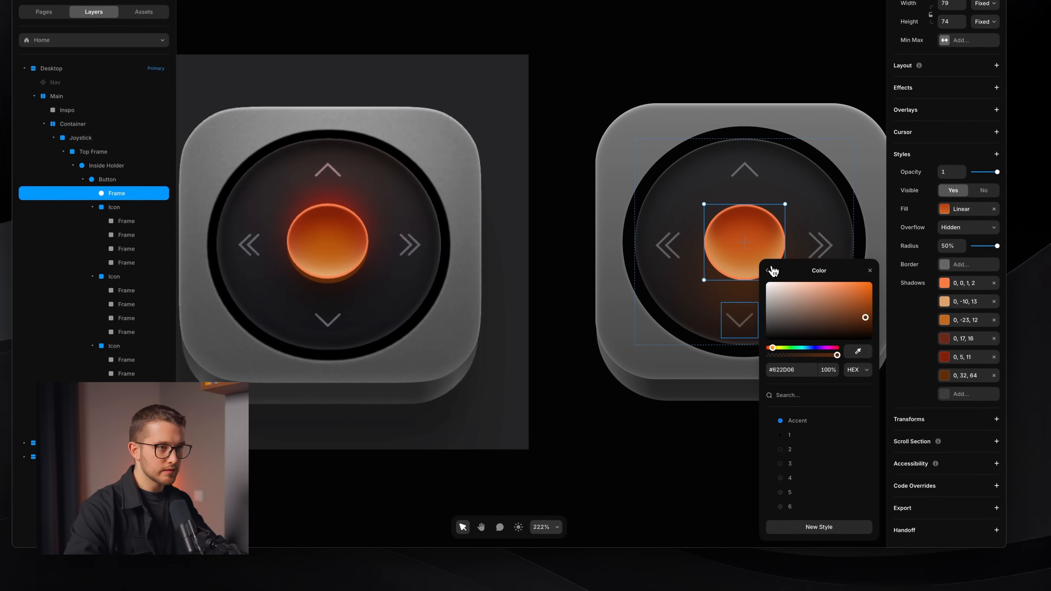
# Set the brown outside shadow's blur to 0 and its Y offset to 5 to form the button's lower edge.
pyautogui.click(772, 284)
pyautogui.click(824, 508)
pyautogui.press('Return')
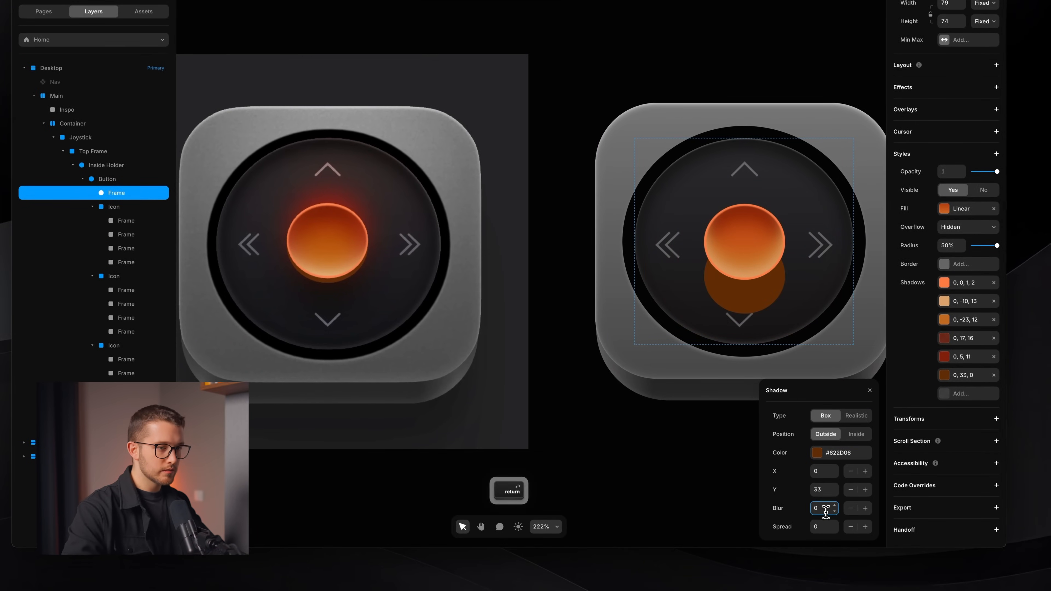
pyautogui.moveTo(832, 496); pyautogui.dragTo(832, 495)
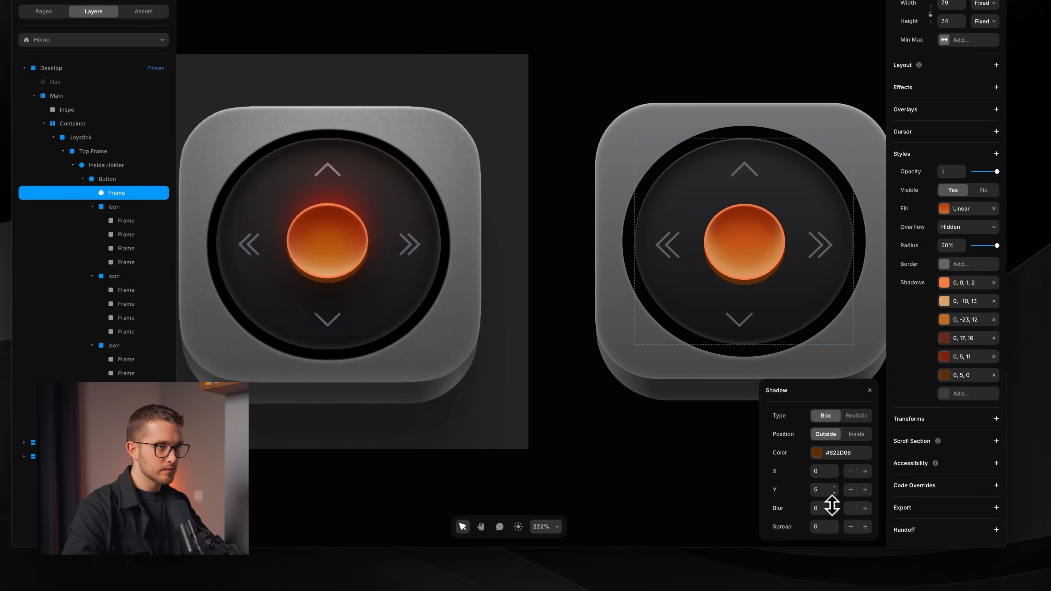
pyautogui.hscroll(2, 625, 436)
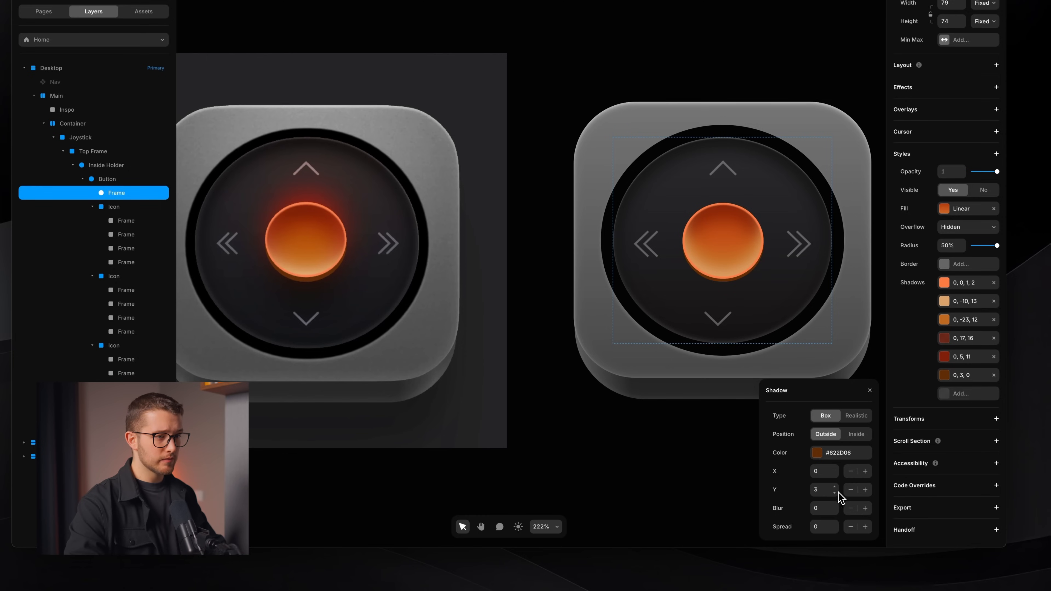
pyautogui.hscroll(1, 617, 429)
pyautogui.click(616, 426)
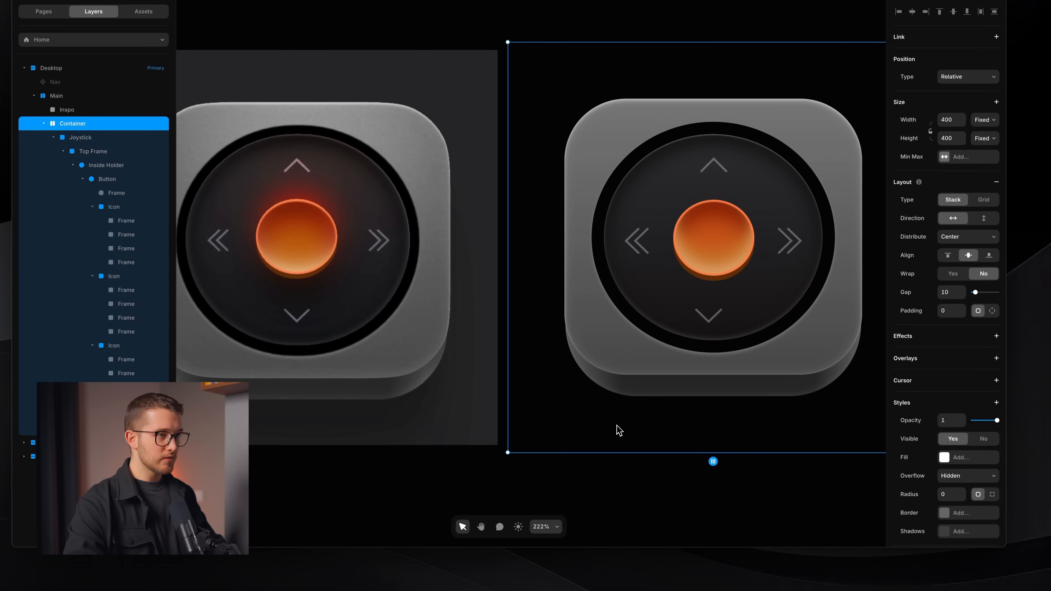
# Rename the orange circle frame inside the Button layer as "Orange Glow".
pyautogui.scroll(-3, 619, 431)
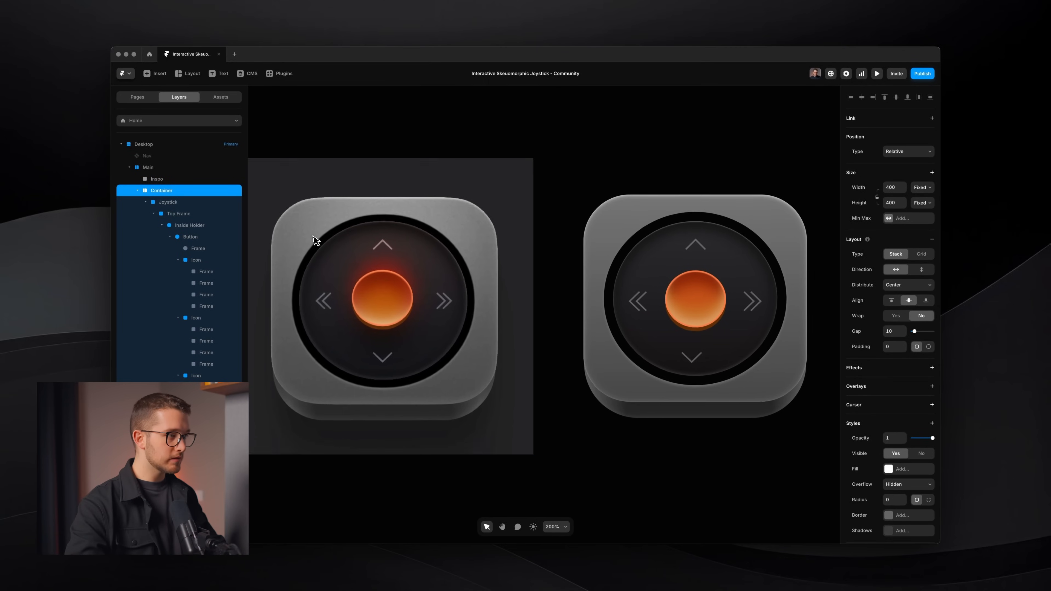
pyautogui.scroll(5, 313, 236)
pyautogui.scroll(-2, 389, 295)
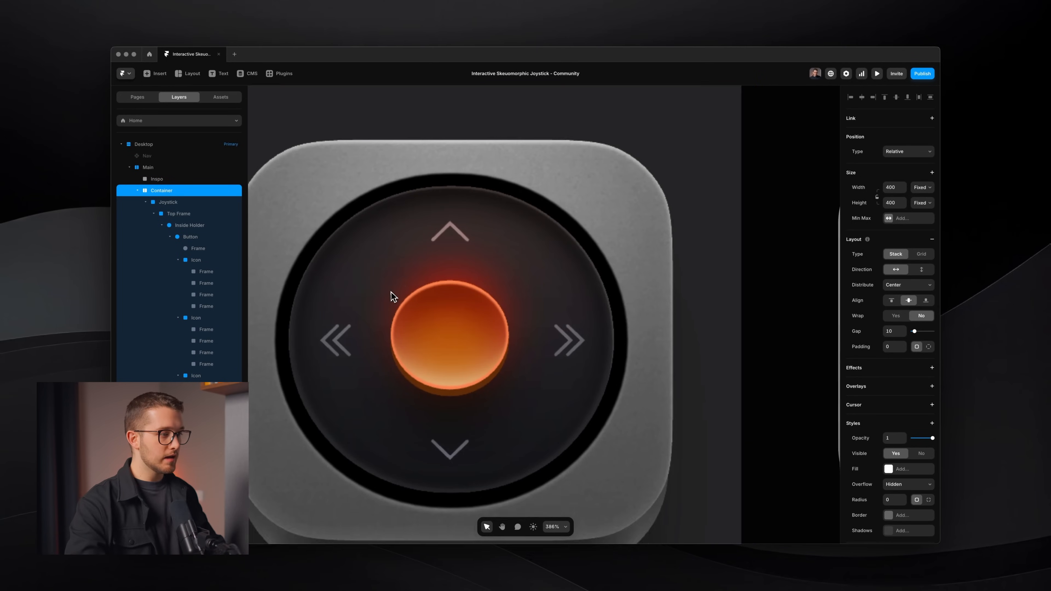
pyautogui.scroll(-3, 422, 399)
pyautogui.hscroll(5, 455, 331)
pyautogui.keyDown('super'); pyautogui.click(632, 372); pyautogui.keyUp('super')
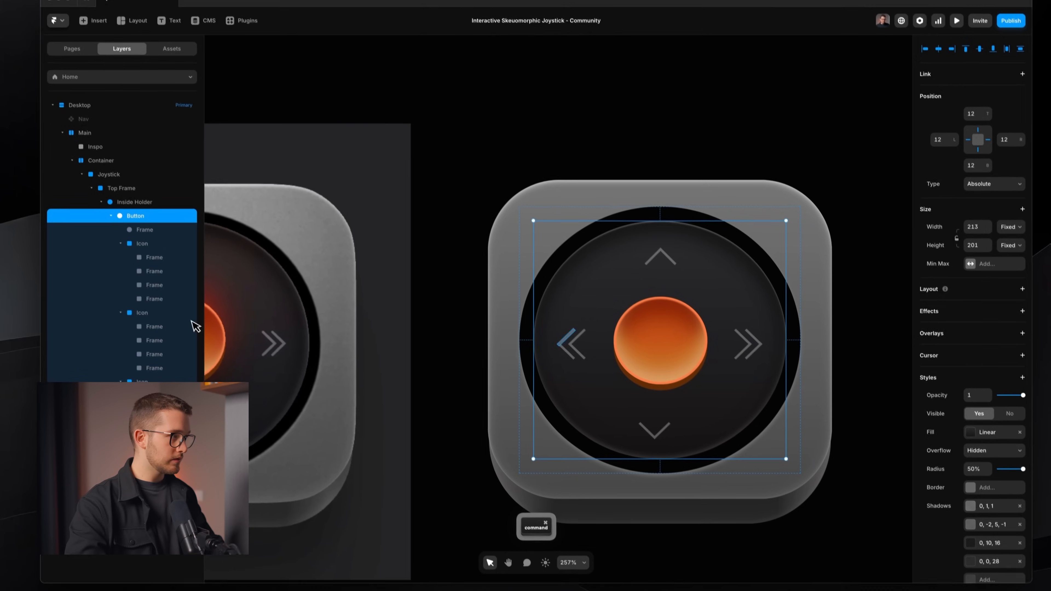
pyautogui.click(162, 232)
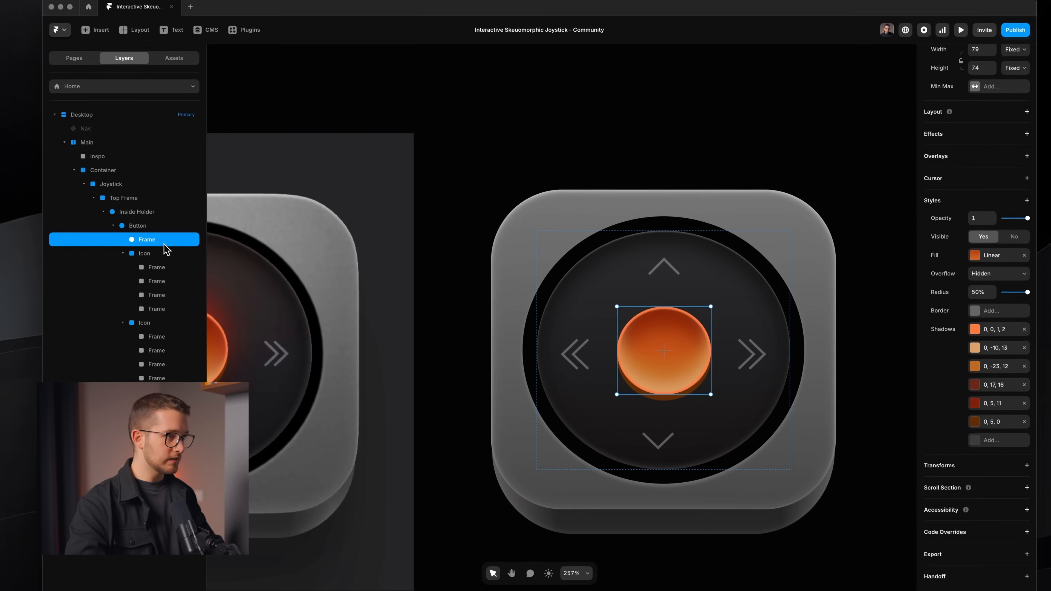
pyautogui.press('super+r')
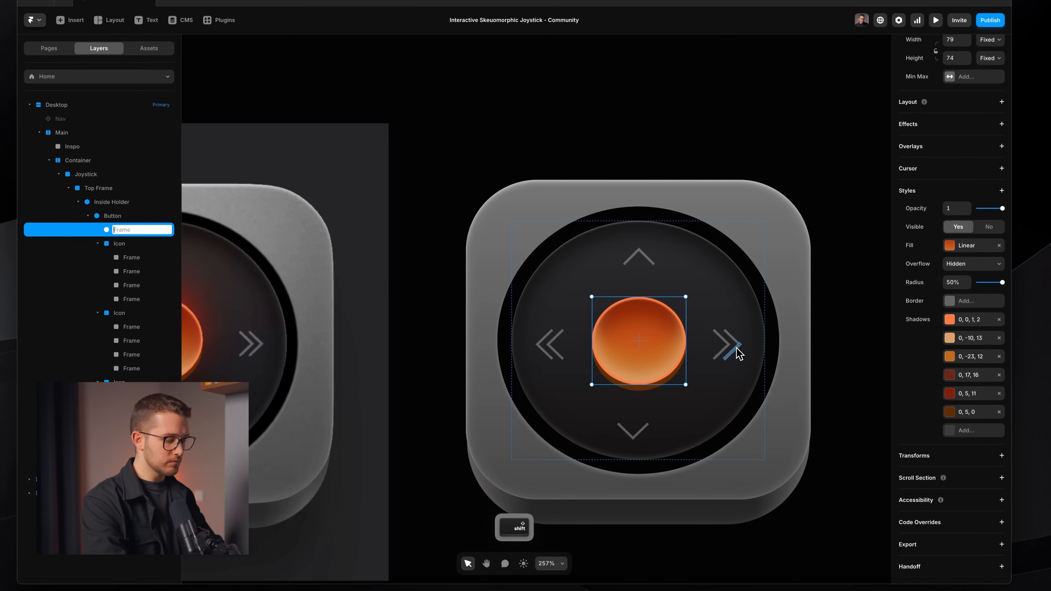
pyautogui.write('Glow')
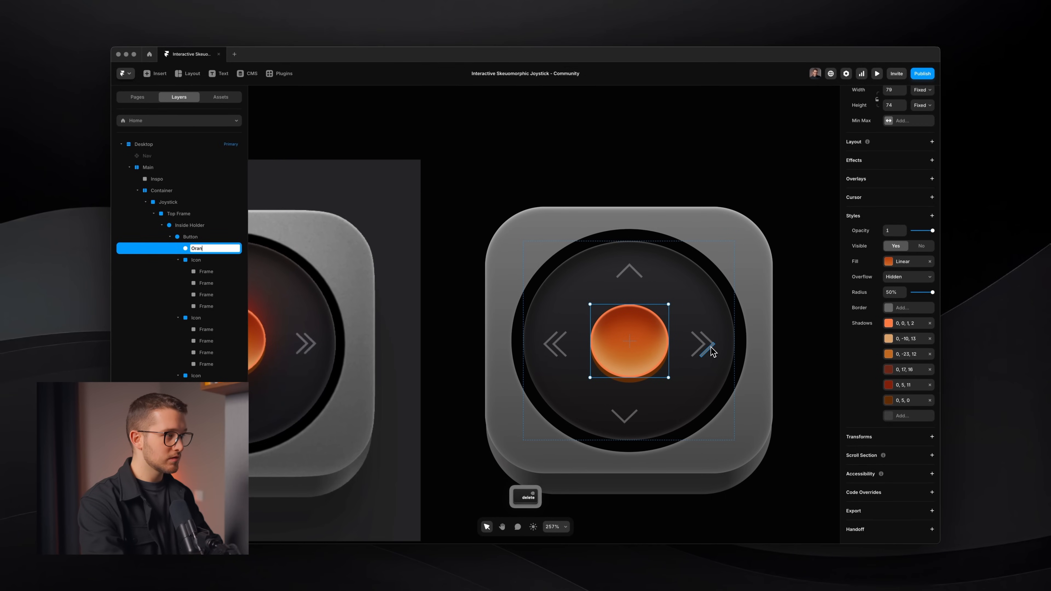
pyautogui.press('Return')
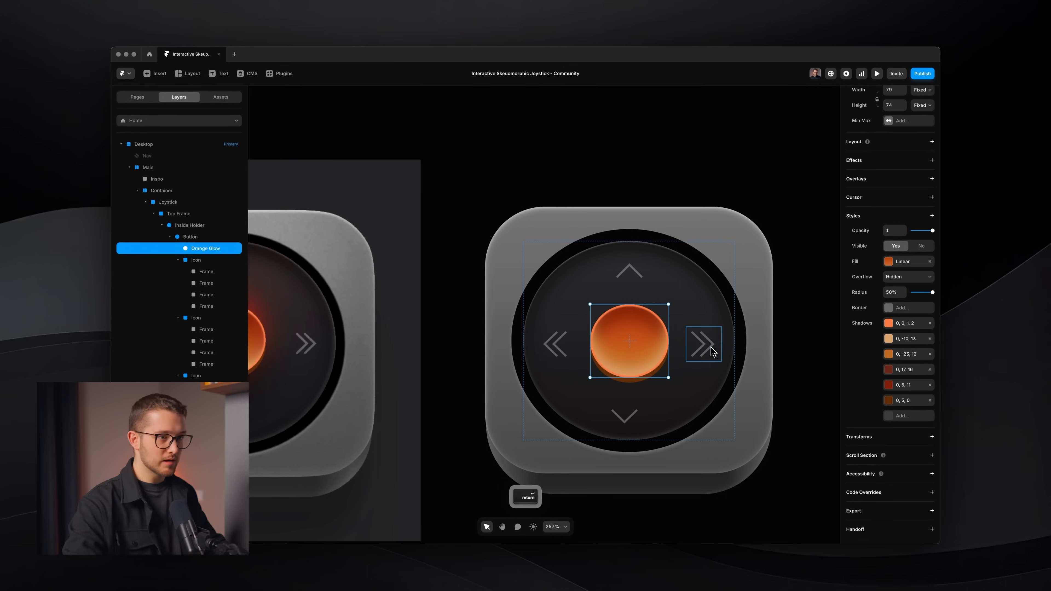
# Add a black outside shadow to the Orange Glow frame and set its colour opacity to 64%.
pyautogui.click(902, 416)
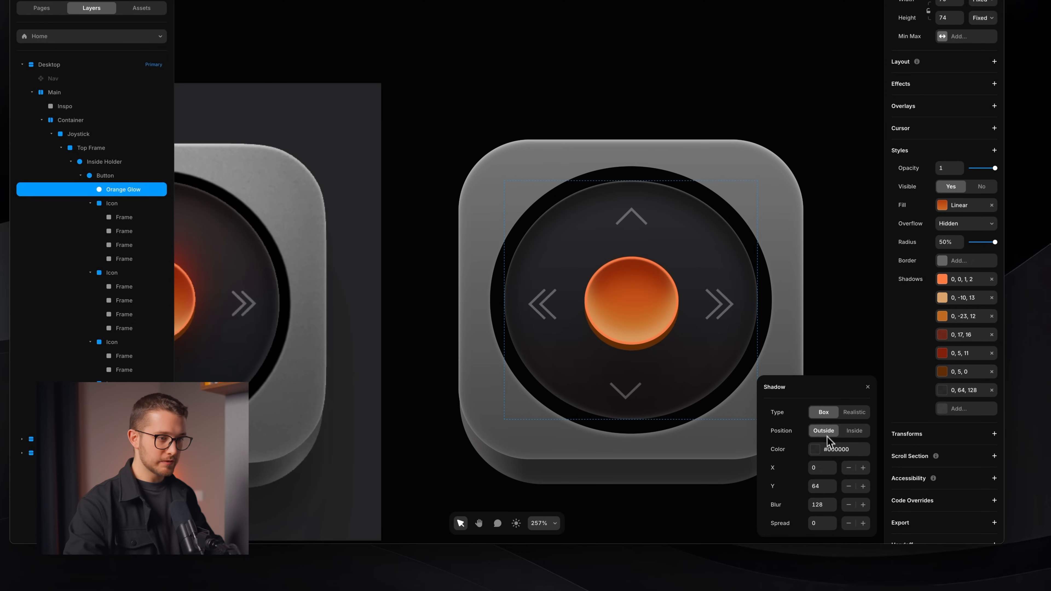
pyautogui.moveTo(831, 491); pyautogui.dragTo(826, 524)
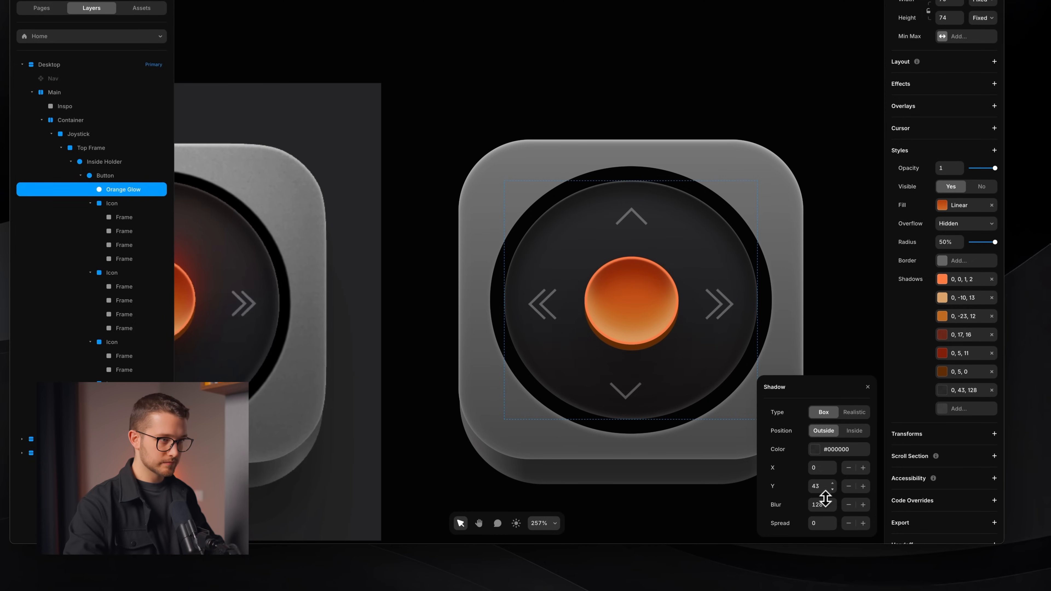
pyautogui.click(832, 456)
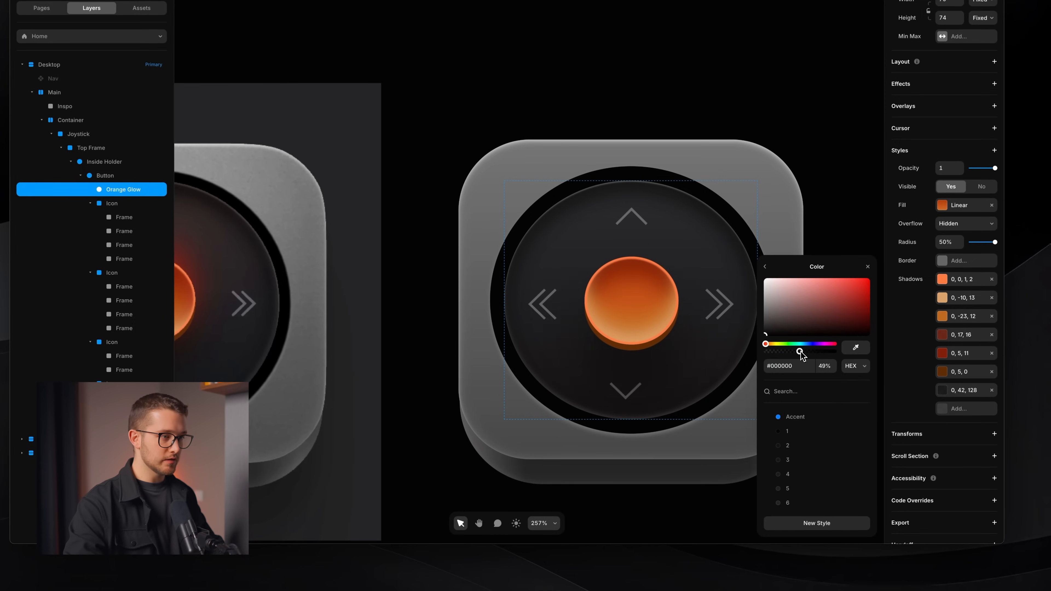
pyautogui.moveTo(839, 353); pyautogui.dragTo(833, 385)
pyautogui.click(764, 267)
# Set the black outside shadow's Y offset to 18 and its blur to 32.
pyautogui.scroll(-4, 670, 327)
pyautogui.scroll(1, 639, 343)
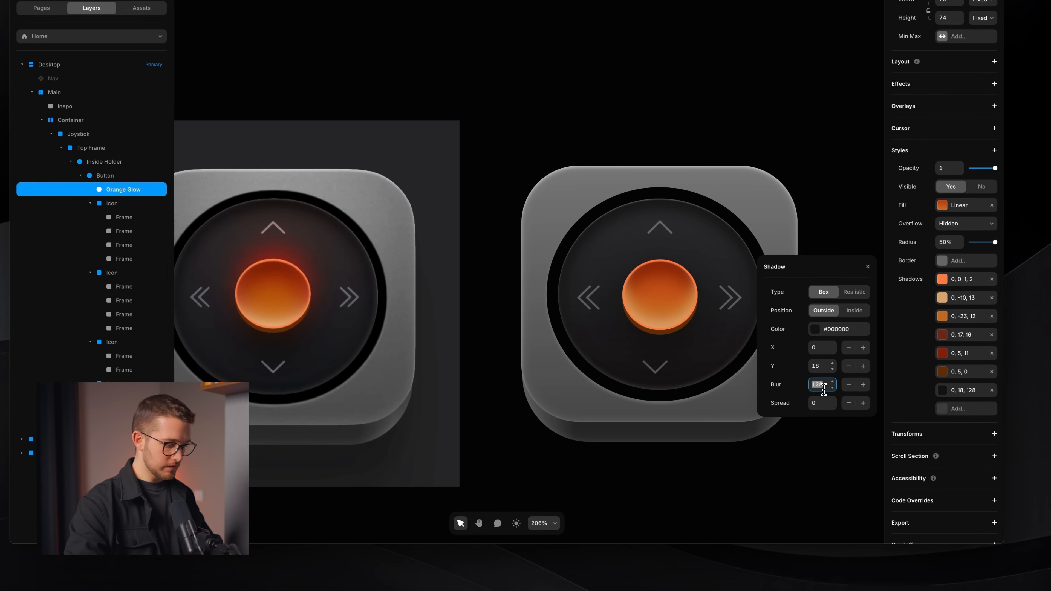
pyautogui.write('30')
pyautogui.press('Return')
pyautogui.moveTo(832, 385); pyautogui.dragTo(832, 364)
pyautogui.click(686, 393)
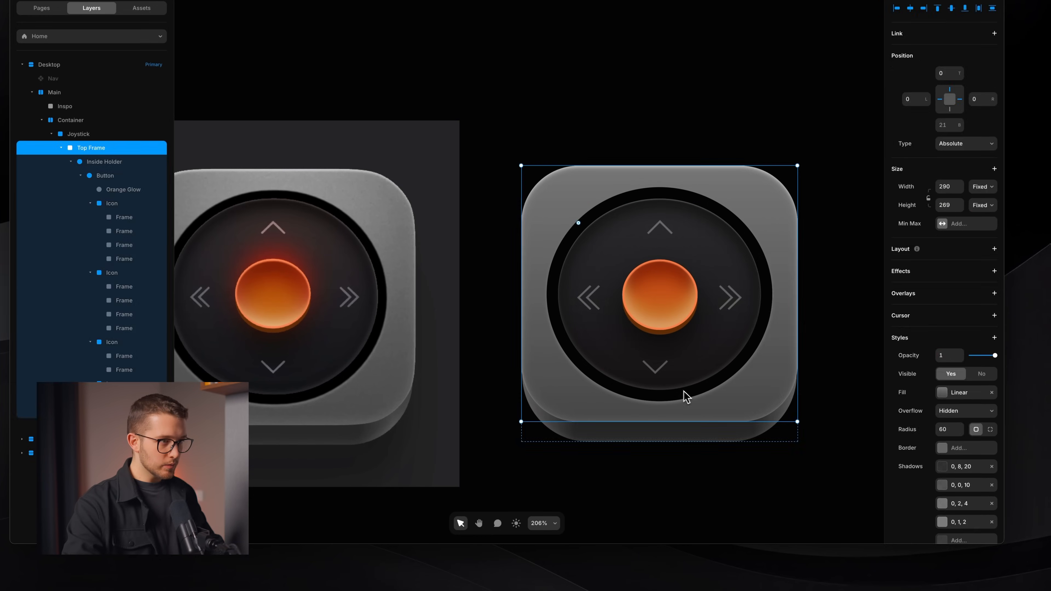
# Centre the upper and lower chevron icons horizontally within the round Button frame.
pyautogui.scroll(5, 683, 392)
pyautogui.keyDown('alt'); pyautogui.click(623, 374); pyautogui.keyUp('alt')
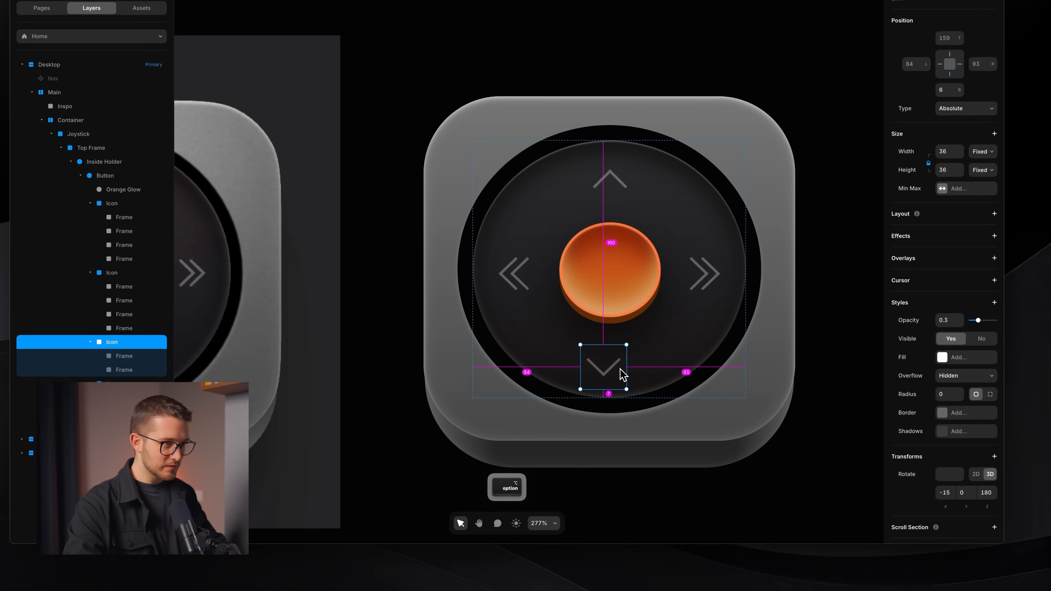
pyautogui.keyDown('alt'); pyautogui.click(624, 162); pyautogui.keyUp('alt')
pyautogui.hotkey('alt', 'h')
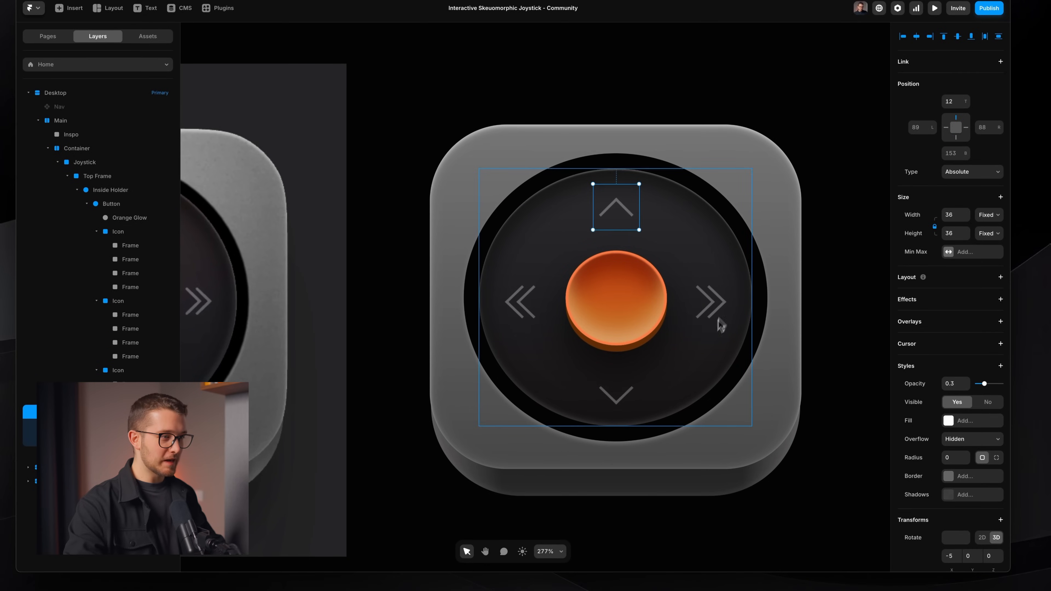
pyautogui.click(687, 382)
pyautogui.scroll(-5, 689, 385)
pyautogui.click(680, 458)
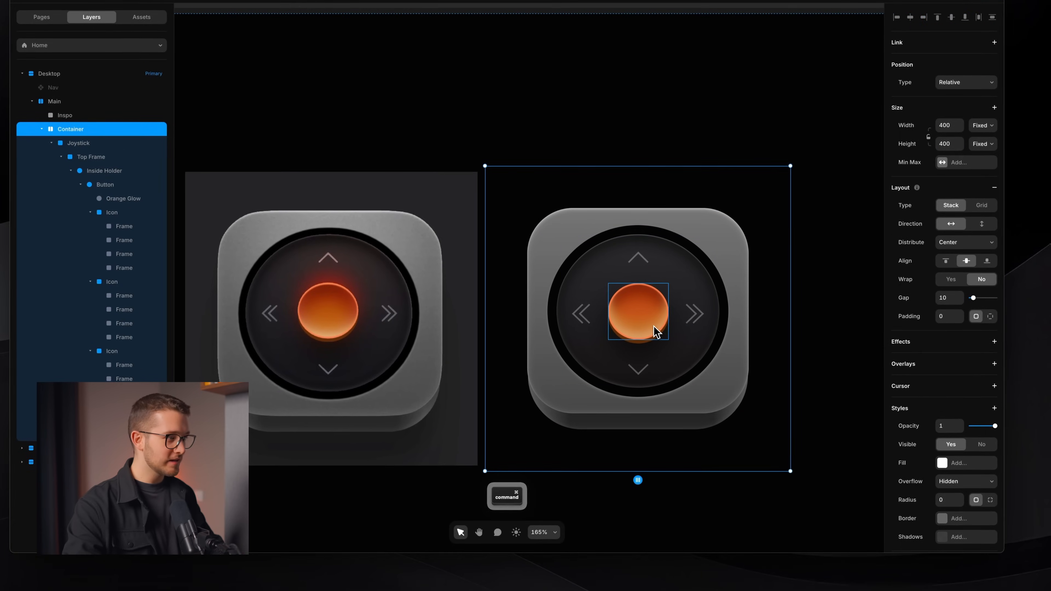
# Duplicate the Orange Glow frame's black outside shadow and move the copy to the start of the shadow list.
pyautogui.keyDown('super'); pyautogui.click(654, 327); pyautogui.keyUp('super')
pyautogui.click(699, 360)
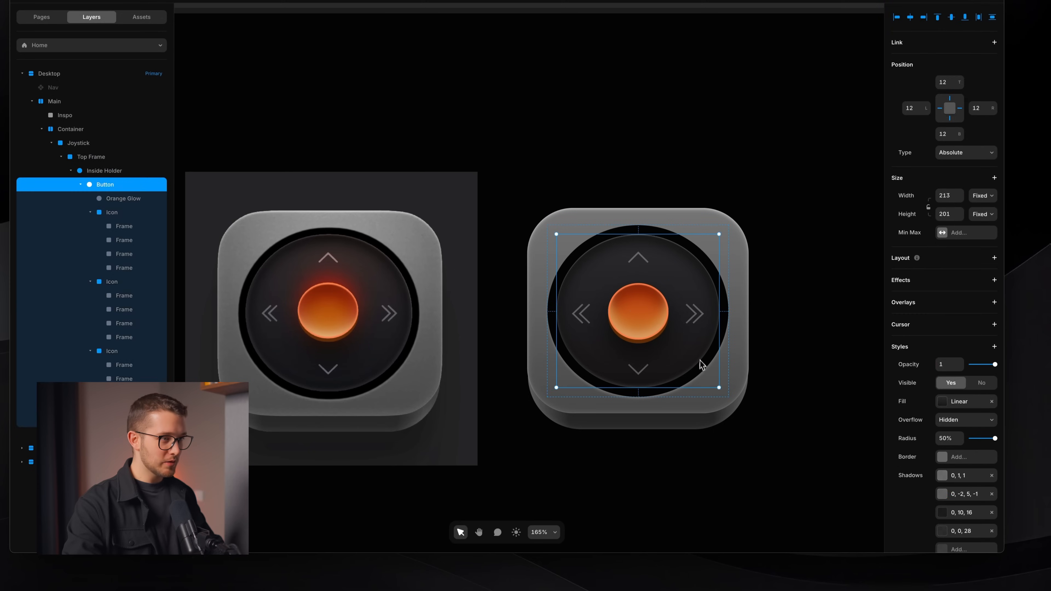
pyautogui.keyDown('super'); pyautogui.click(657, 331); pyautogui.keyUp('super')
pyautogui.scroll(1, 655, 324)
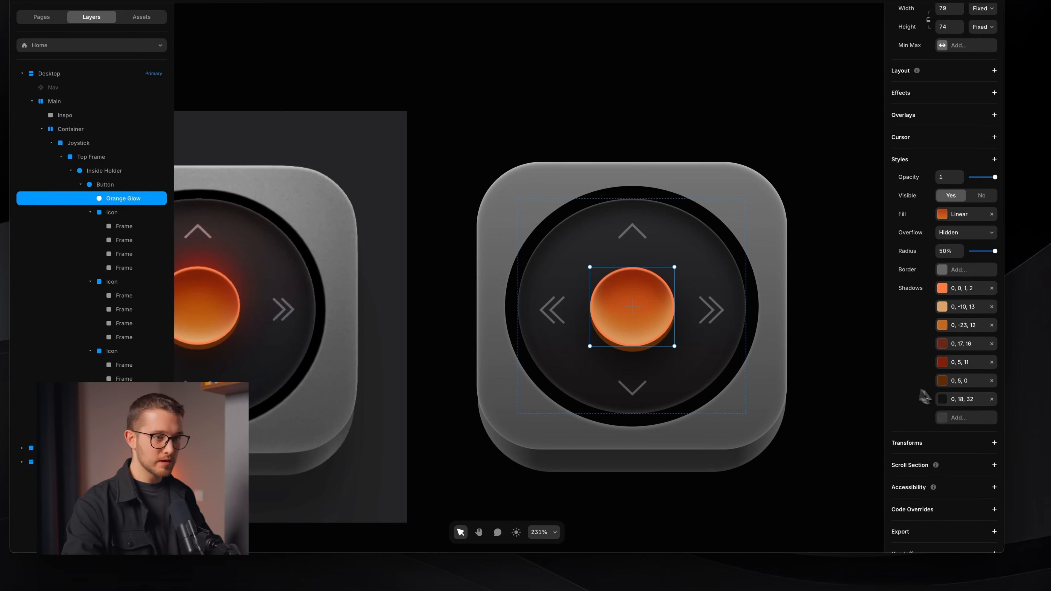
pyautogui.rightClick(946, 401)
pyautogui.click(962, 434)
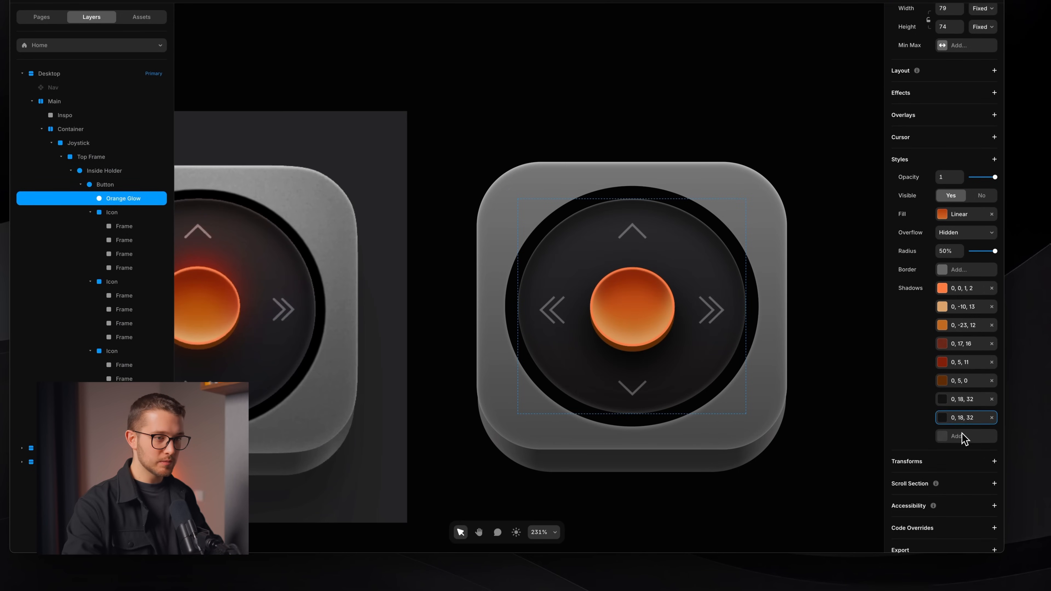
pyautogui.moveTo(963, 409); pyautogui.dragTo(962, 283)
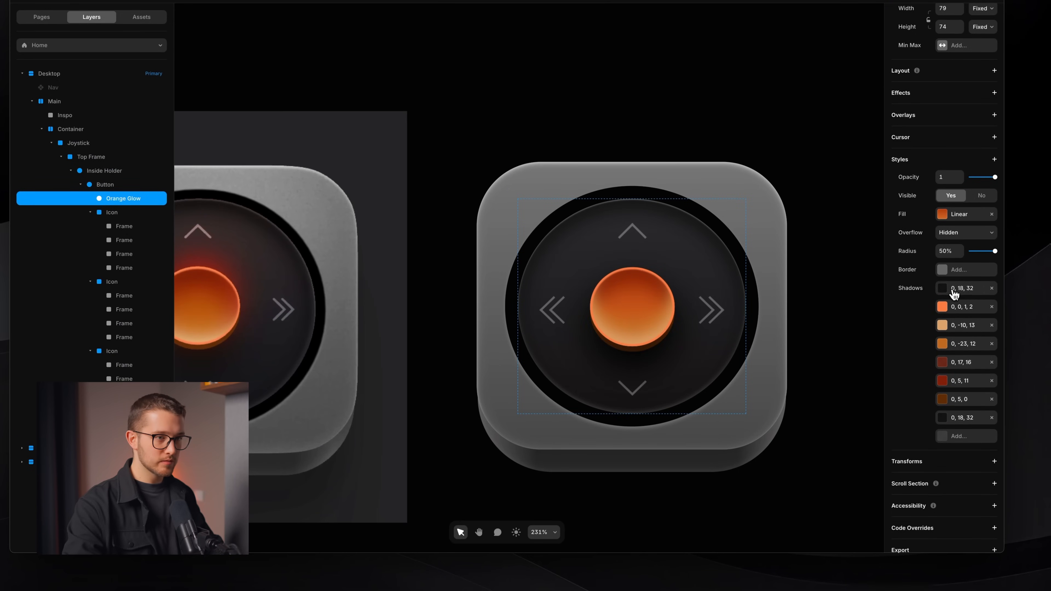
# Recolour the first shadow with the red-orange #A53919 sampled from the reference glow and shift it upward to Y -14.
pyautogui.click(953, 291)
pyautogui.hscroll(-1, 613, 381)
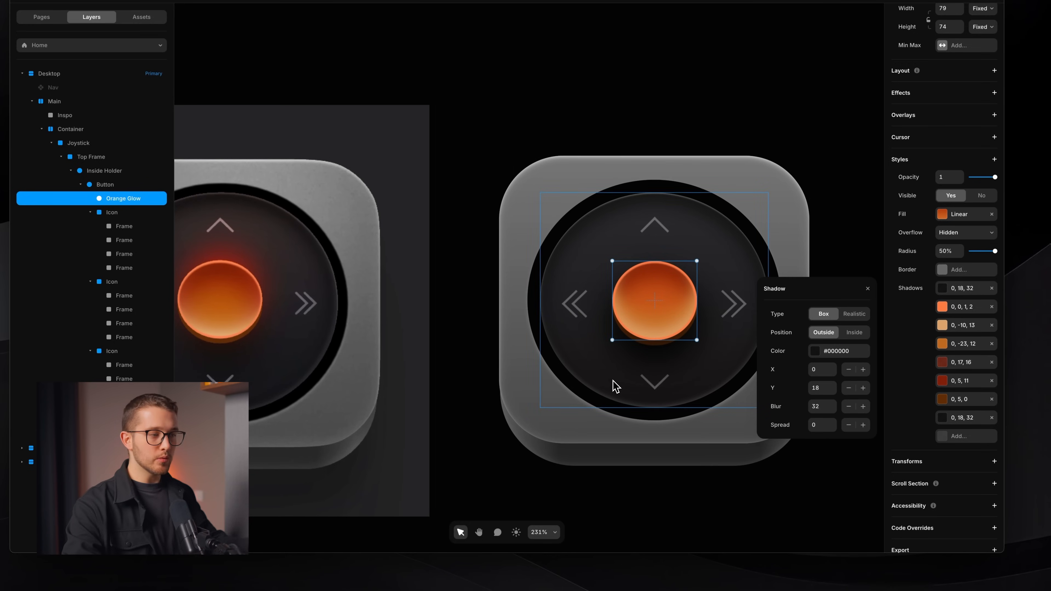
pyautogui.click(840, 354)
pyautogui.click(860, 358)
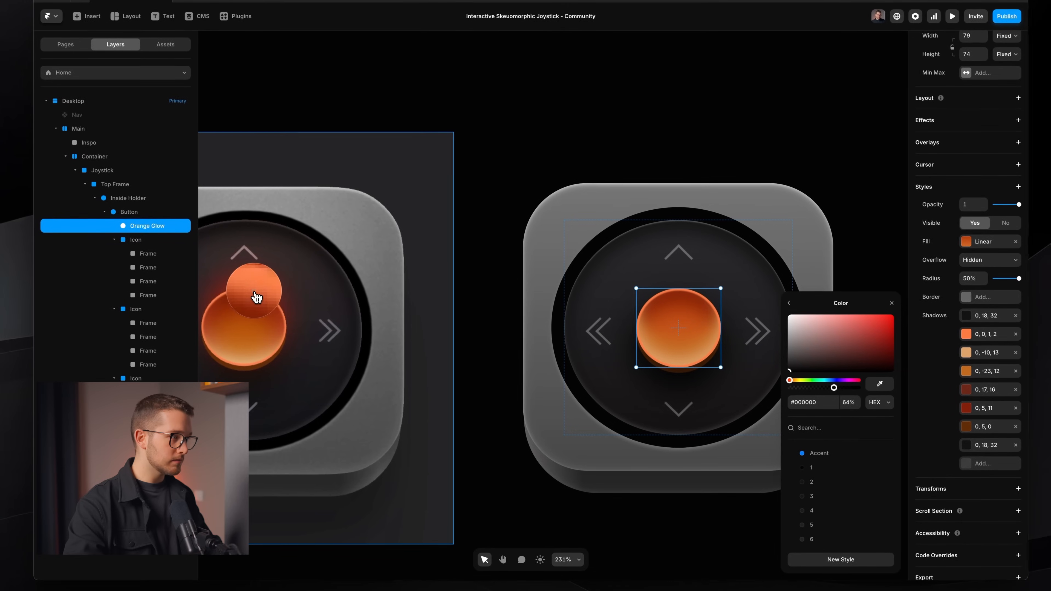
pyautogui.click(256, 297)
pyautogui.click(789, 303)
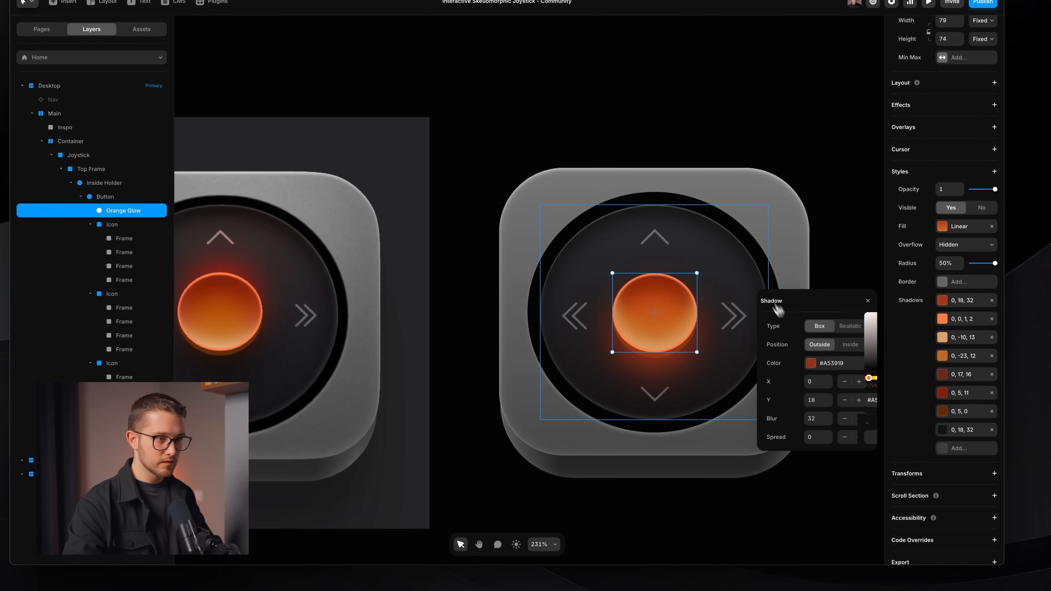
pyautogui.moveTo(833, 404); pyautogui.dragTo(832, 417)
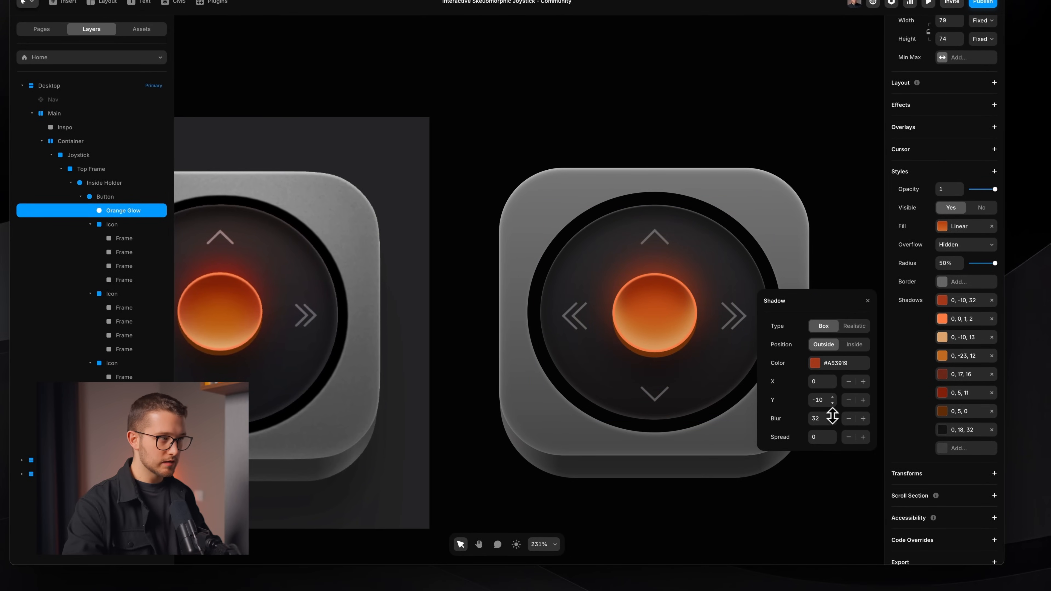
# Change the red glow shadow's colour to the darker, more saturated #8A2203.
pyautogui.click(839, 368)
pyautogui.hscroll(-3, 677, 358)
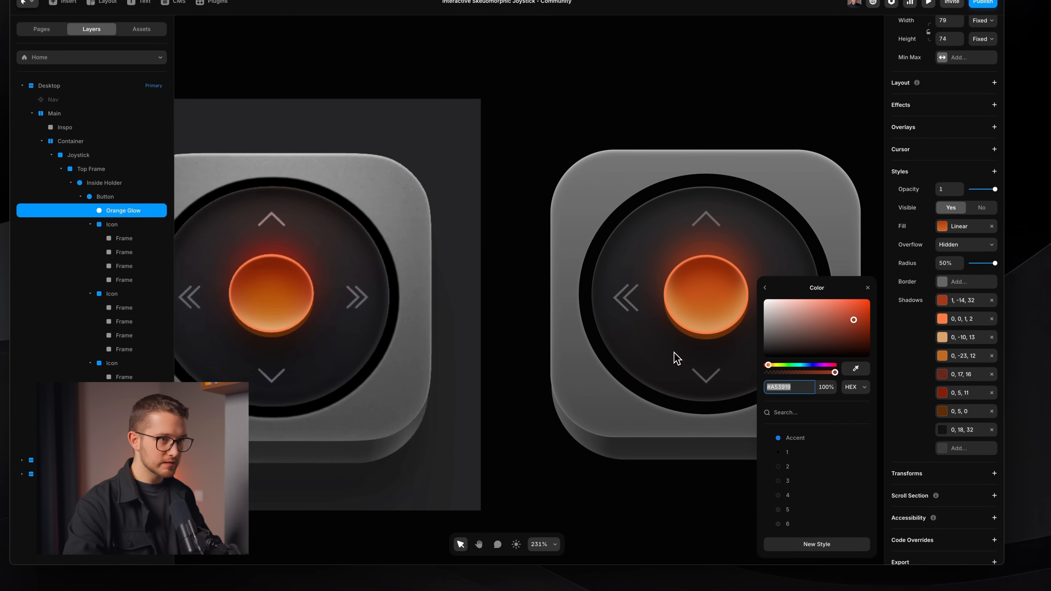
pyautogui.click(856, 327)
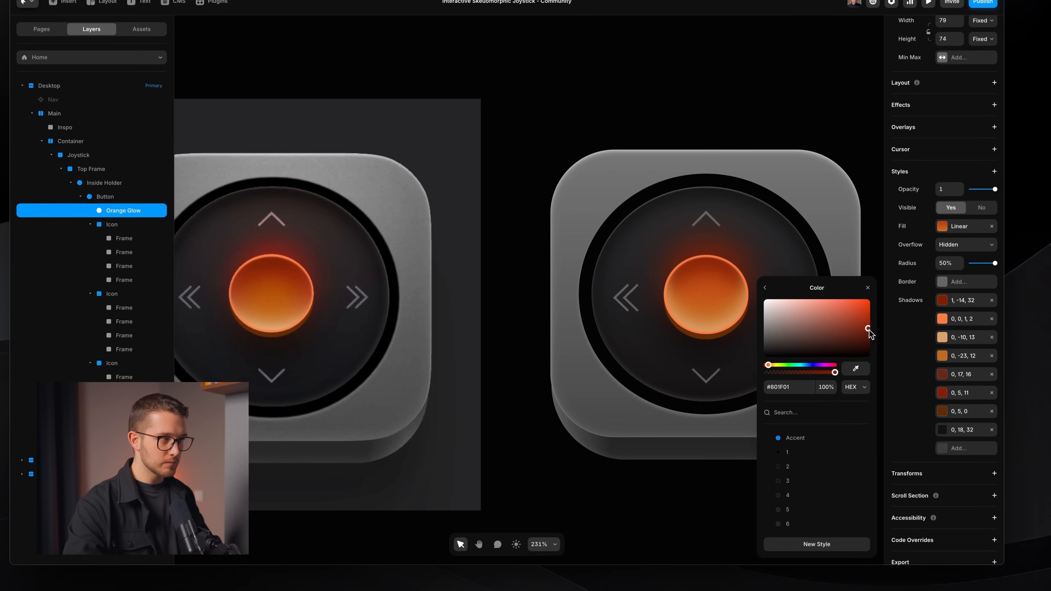
pyautogui.moveTo(869, 329); pyautogui.dragTo(871, 327)
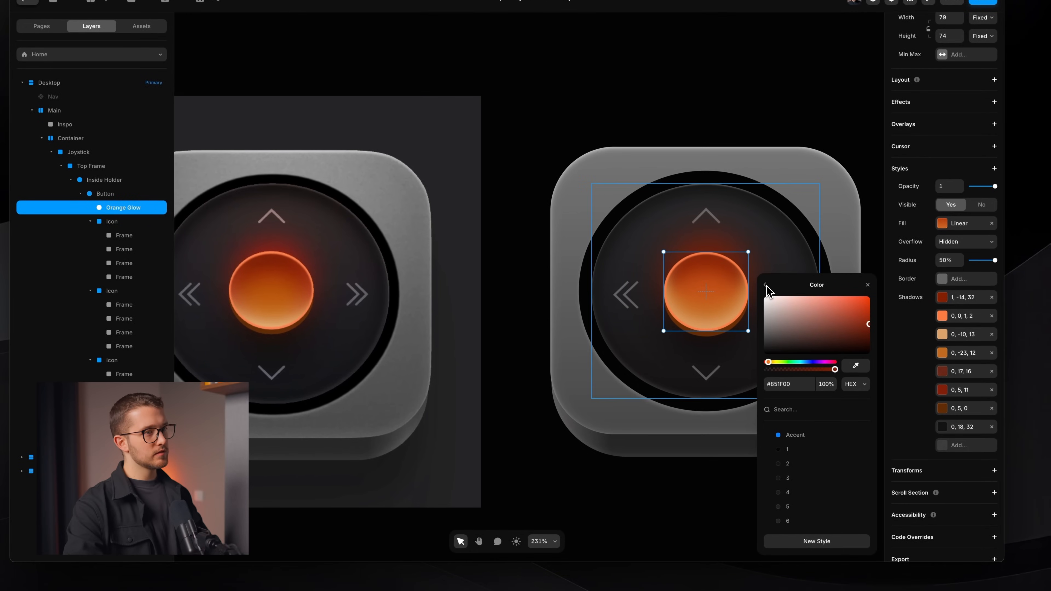
pyautogui.moveTo(867, 321); pyautogui.dragTo(869, 323)
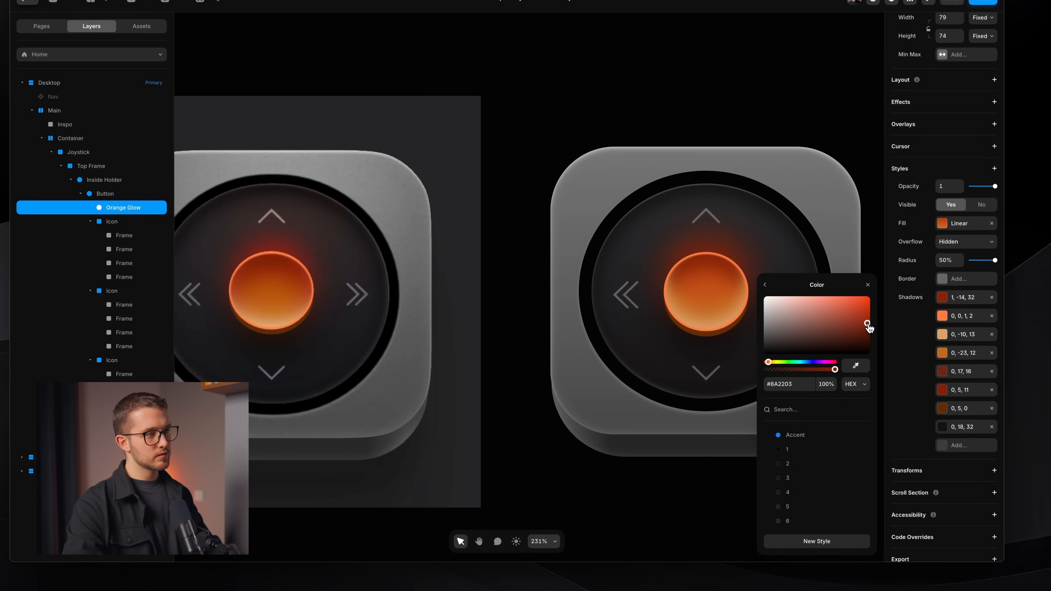
# Set the red glow shadow's X to 0, Y to -12 and blur to 26.
pyautogui.click(765, 285)
pyautogui.moveTo(827, 397)
pyautogui.mouseDown()
pyautogui.moveTo(835, 418)
pyautogui.moveTo(834, 396)
pyautogui.mouseUp()
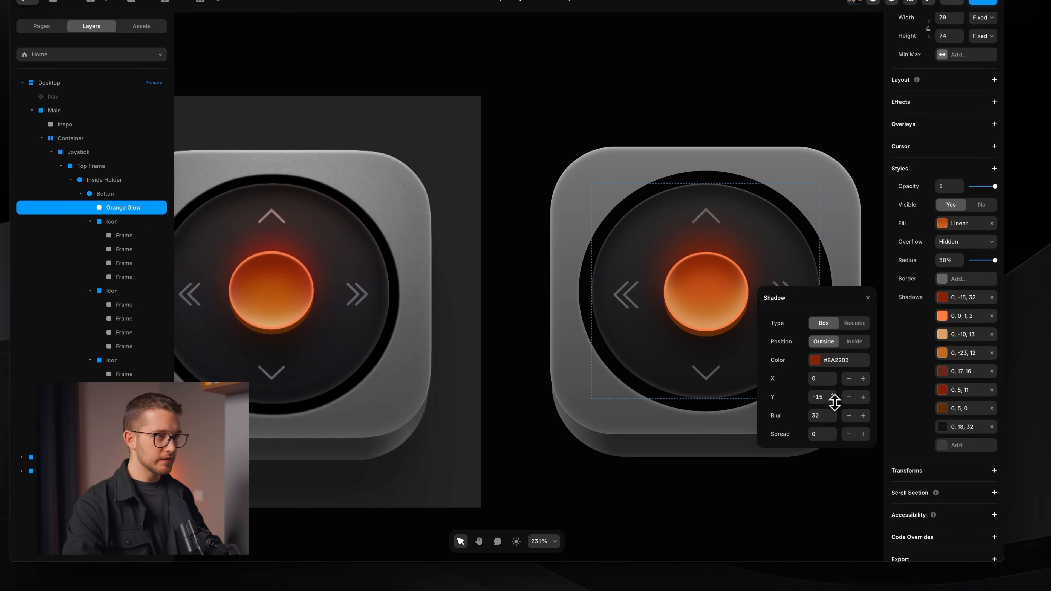
pyautogui.click(824, 398)
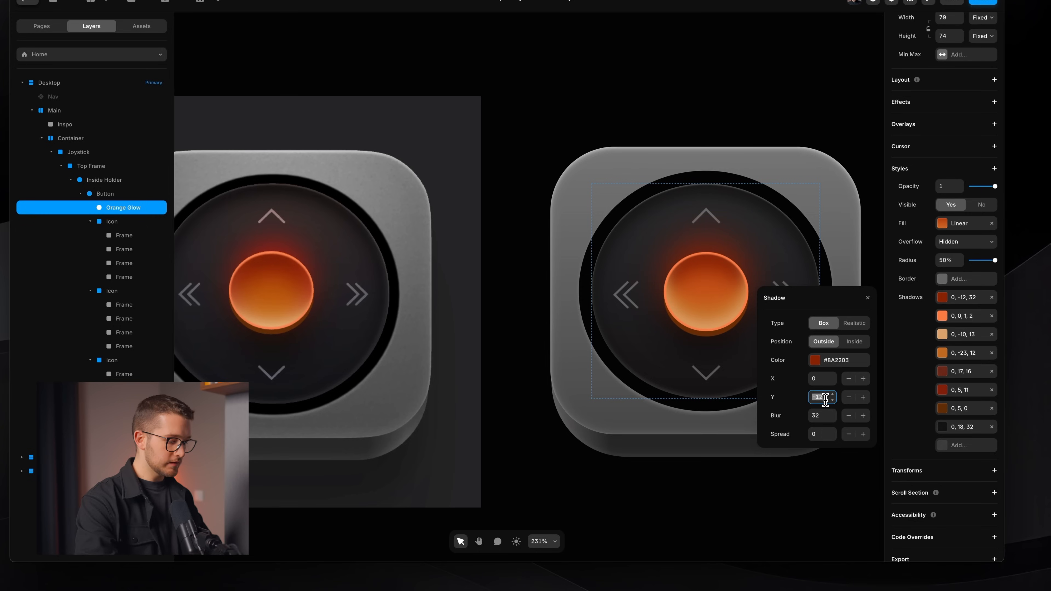
pyautogui.write('-12')
pyautogui.press('Return')
pyautogui.click(824, 414)
pyautogui.moveTo(834, 419); pyautogui.dragTo(797, 423)
pyautogui.scroll(-4, 653, 410)
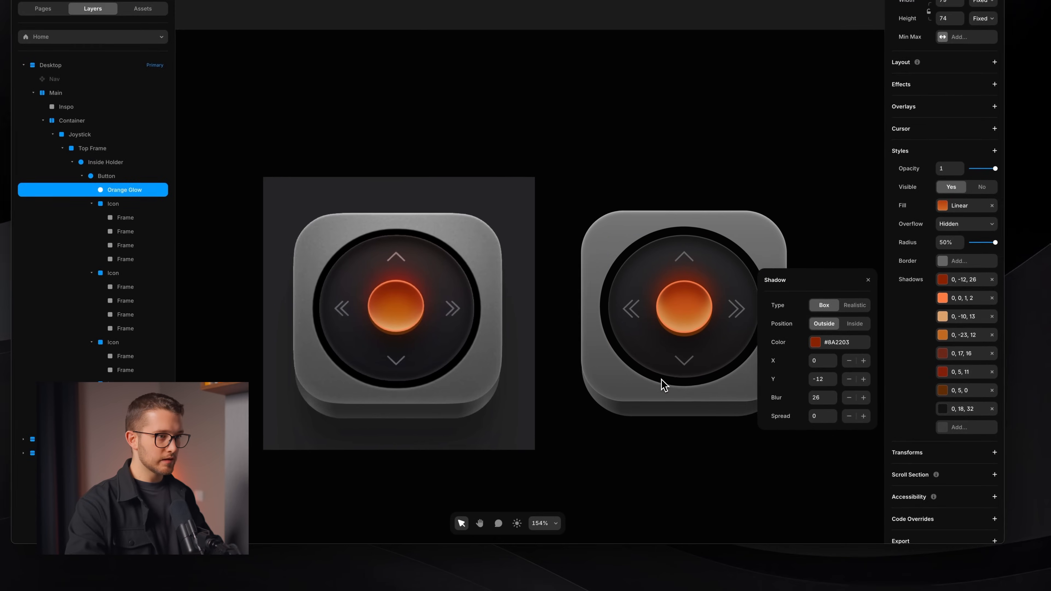
pyautogui.hscroll(1, 654, 409)
pyautogui.scroll(-1, 653, 409)
pyautogui.click(674, 440)
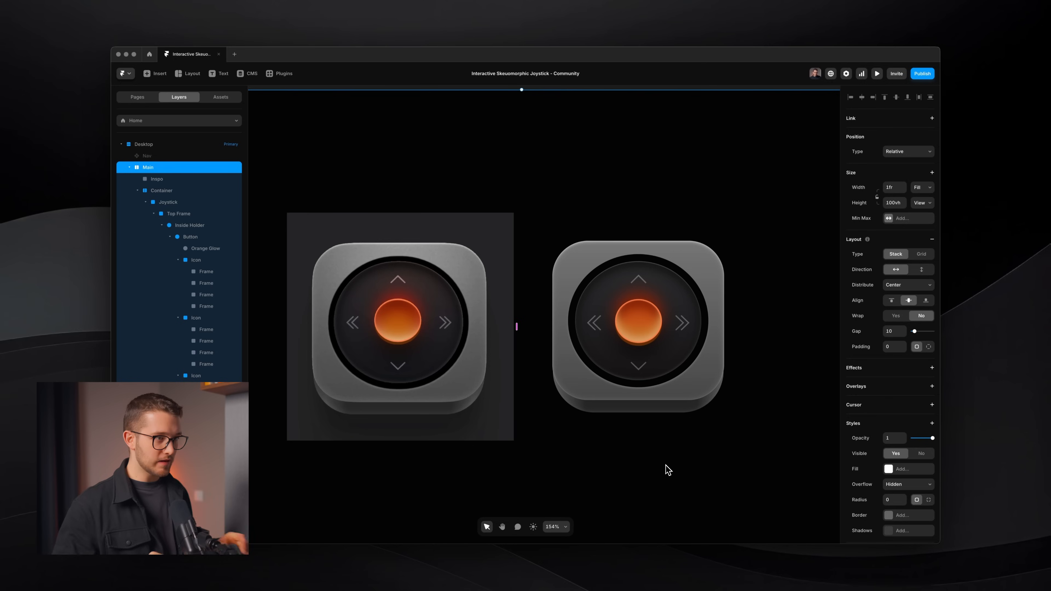
# Compare the extent of the red glow above the orange button on the reference and on the recreated joystick.
pyautogui.scroll(-1, 684, 389)
pyautogui.scroll(-1, 685, 385)
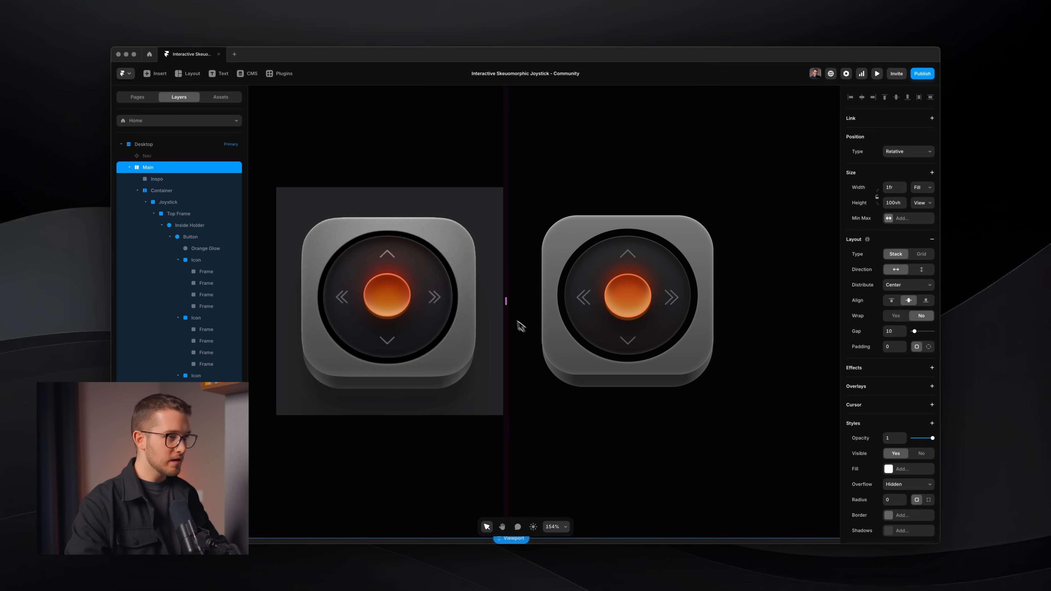
pyautogui.press('super')
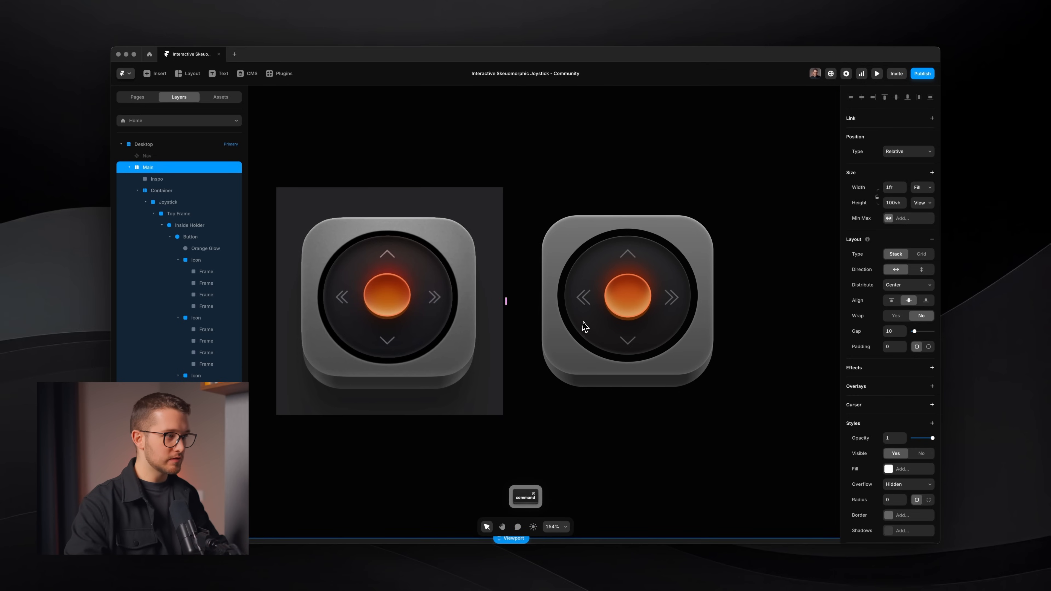
pyautogui.press('shift+super+4')
pyautogui.moveTo(384, 320); pyautogui.dragTo(392, 249)
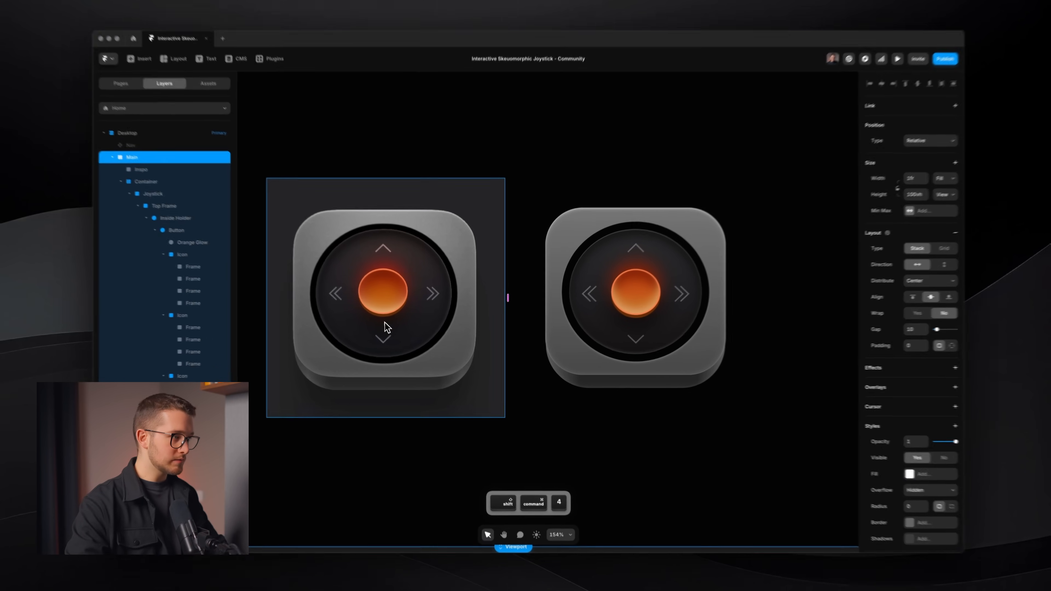
pyautogui.press('space')
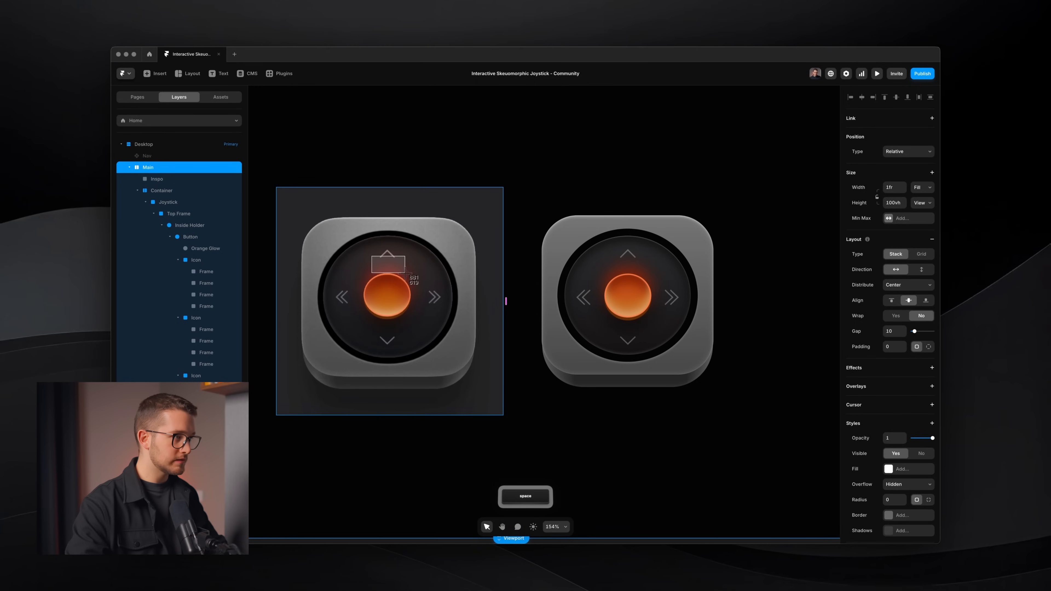
pyautogui.moveTo(405, 272); pyautogui.dragTo(648, 273)
pyautogui.press('space')
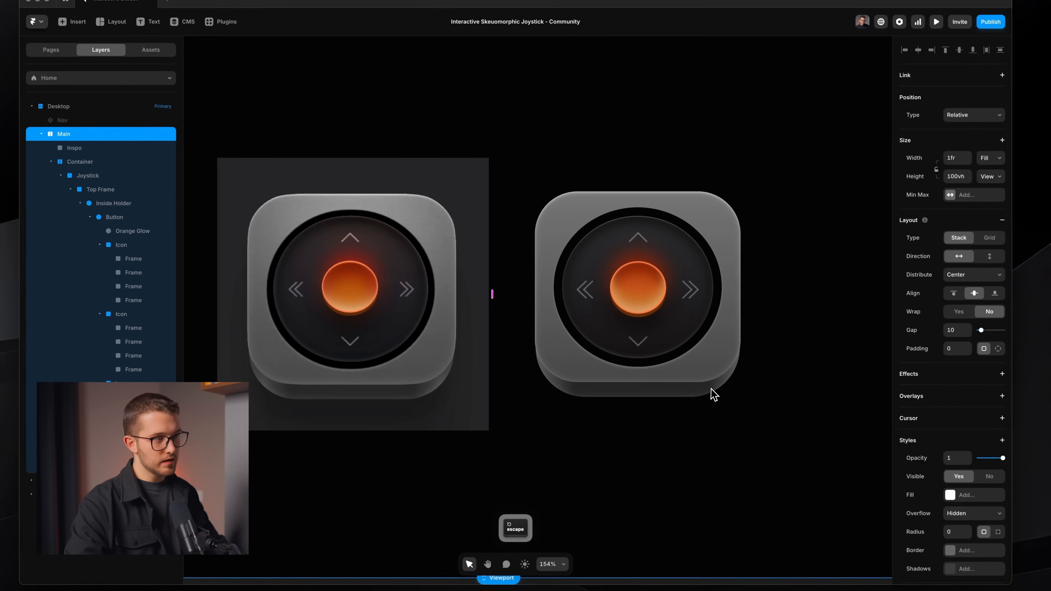
# Nudge the recreated joystick's Orange Glow circle slightly upward within its dark disc to match the reference.
pyautogui.scroll(-5, 690, 383)
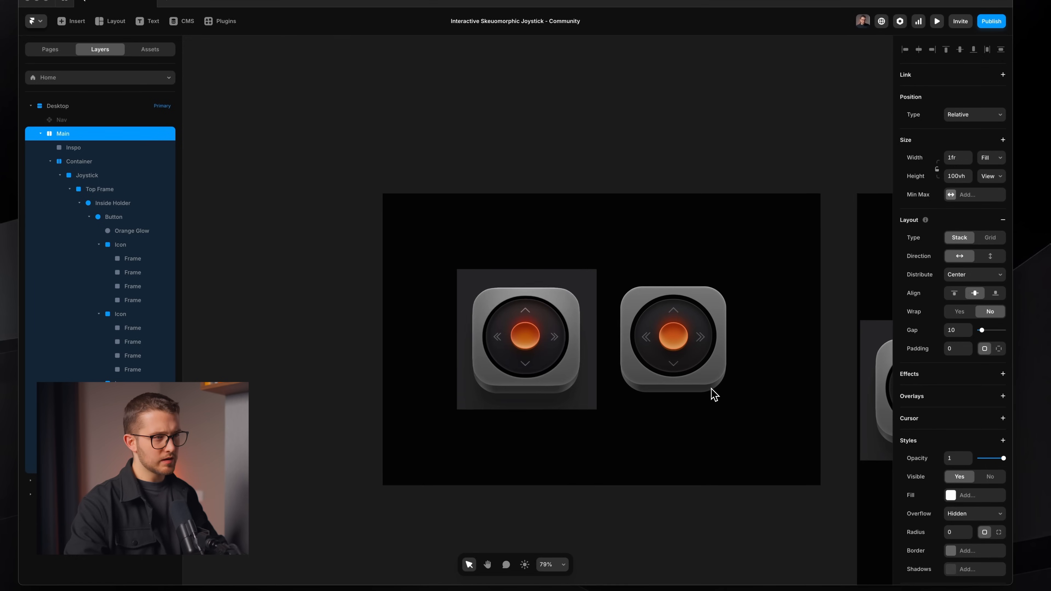
pyautogui.scroll(-1, 712, 390)
pyautogui.hscroll(1, 713, 390)
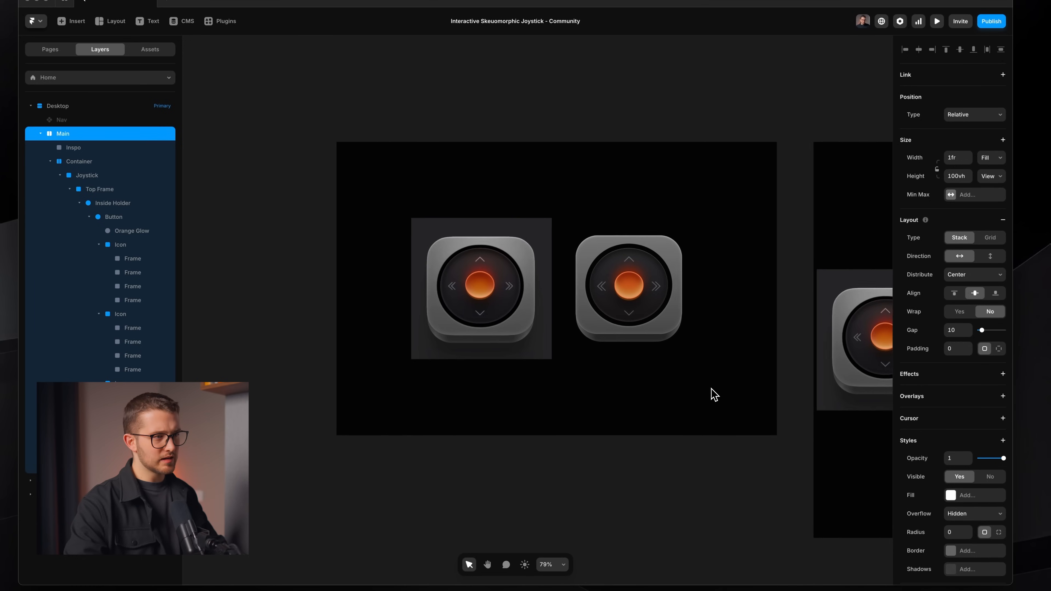
pyautogui.scroll(2, 712, 390)
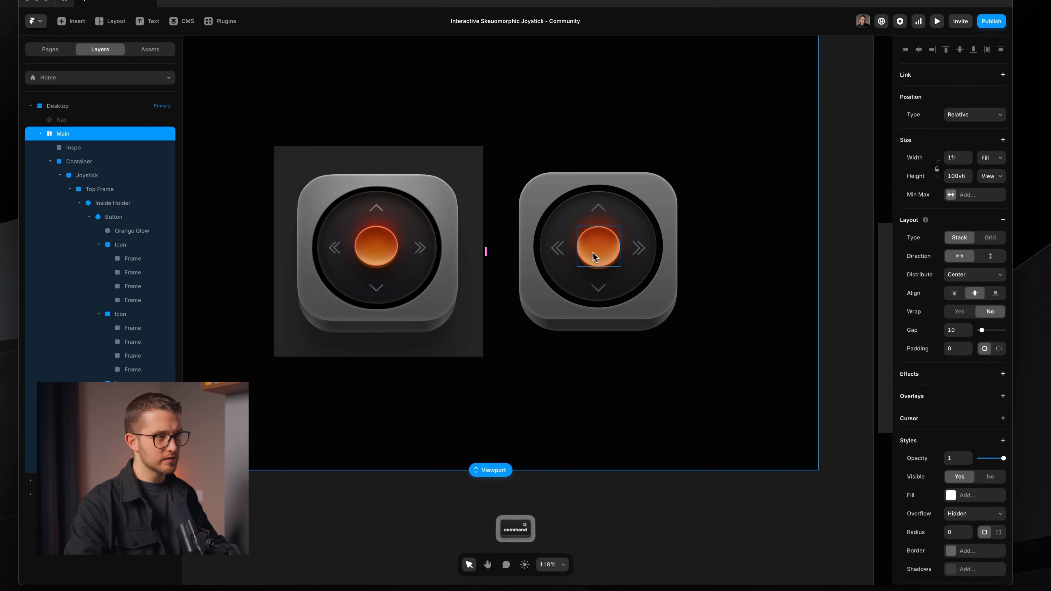
pyautogui.keyDown('super'); pyautogui.click(612, 252); pyautogui.keyUp('super')
pyautogui.scroll(3, 612, 250)
pyautogui.press('Up')
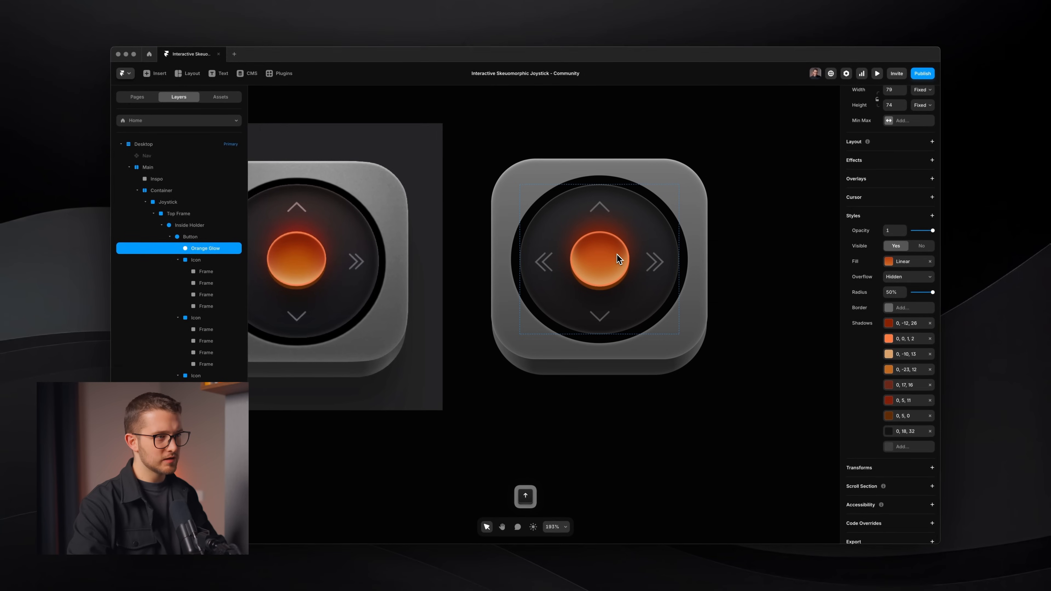
pyautogui.press('Up')
pyautogui.press('Down')
pyautogui.press('Down')
pyautogui.press('Up')
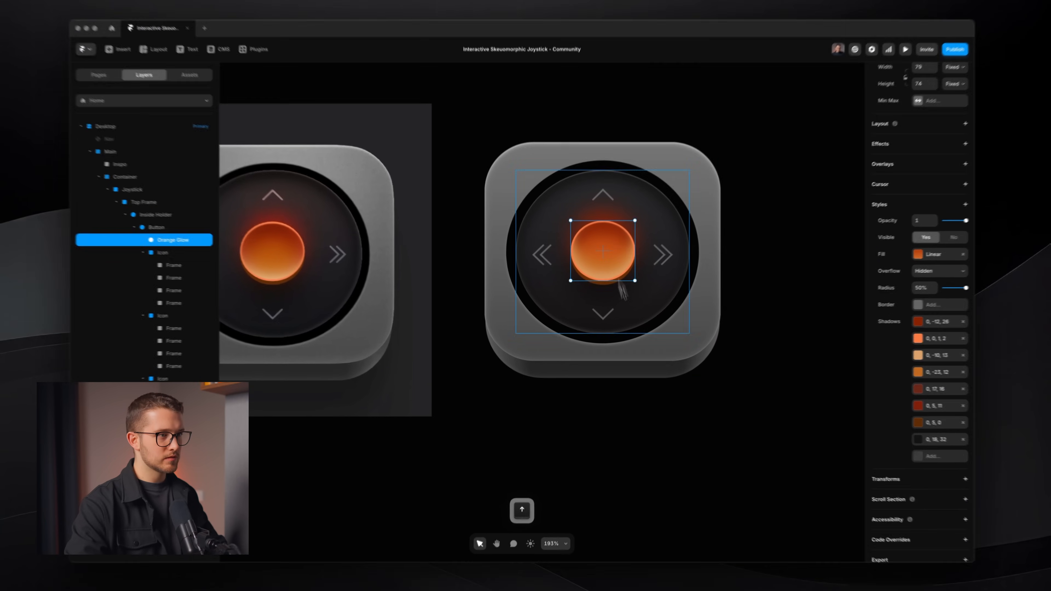
# Examine the recreated joystick beside the reference, both in overview and close up.
pyautogui.click(608, 369)
pyautogui.scroll(-5, 607, 369)
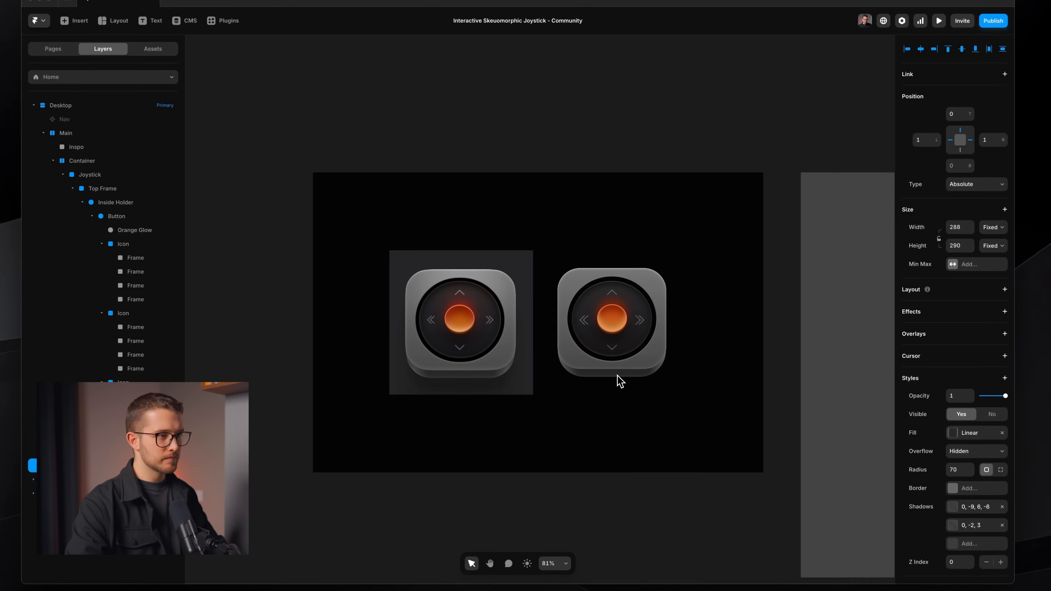
pyautogui.scroll(-3, 617, 375)
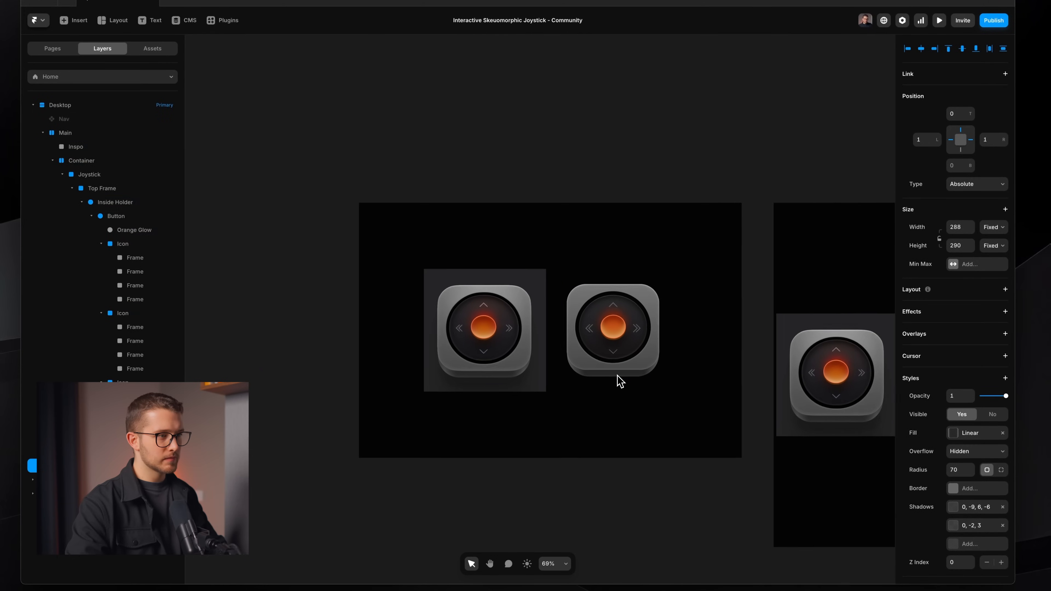
pyautogui.click(622, 427)
pyautogui.scroll(10, 618, 331)
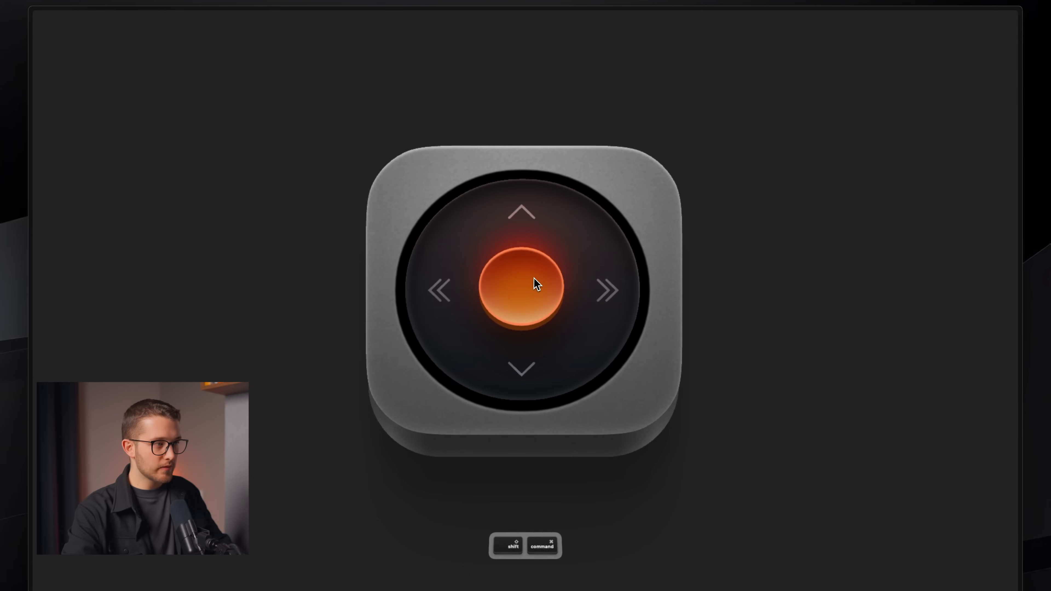
# Measure the orange button in the finished joystick's live preview, test its left and right directions, and return to the Framer editor.
pyautogui.press('super+shift+4')
pyautogui.moveTo(488, 256); pyautogui.dragTo(544, 311)
pyautogui.press('Escape')
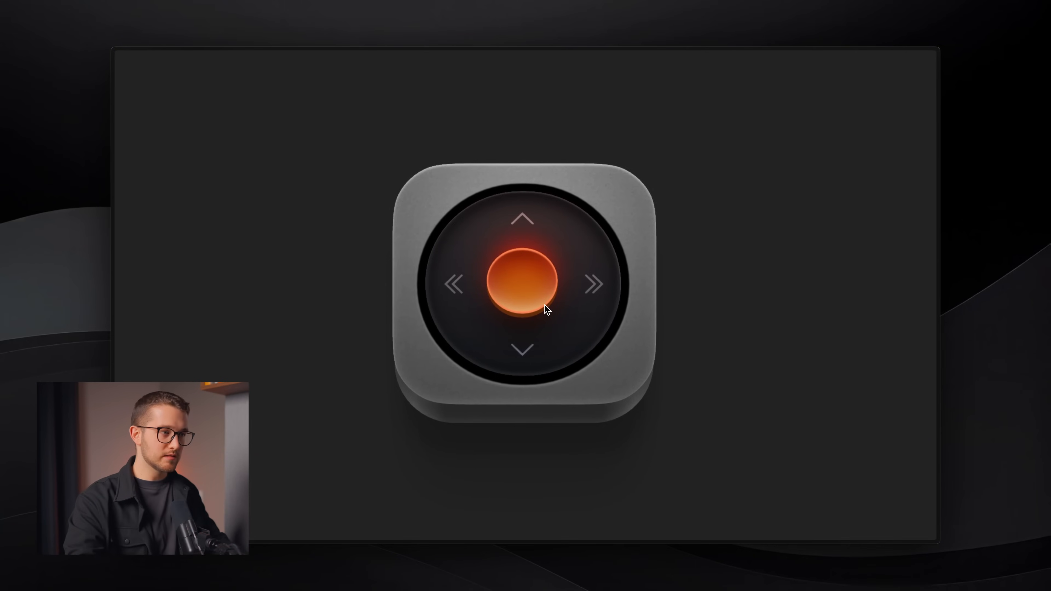
pyautogui.click(455, 311)
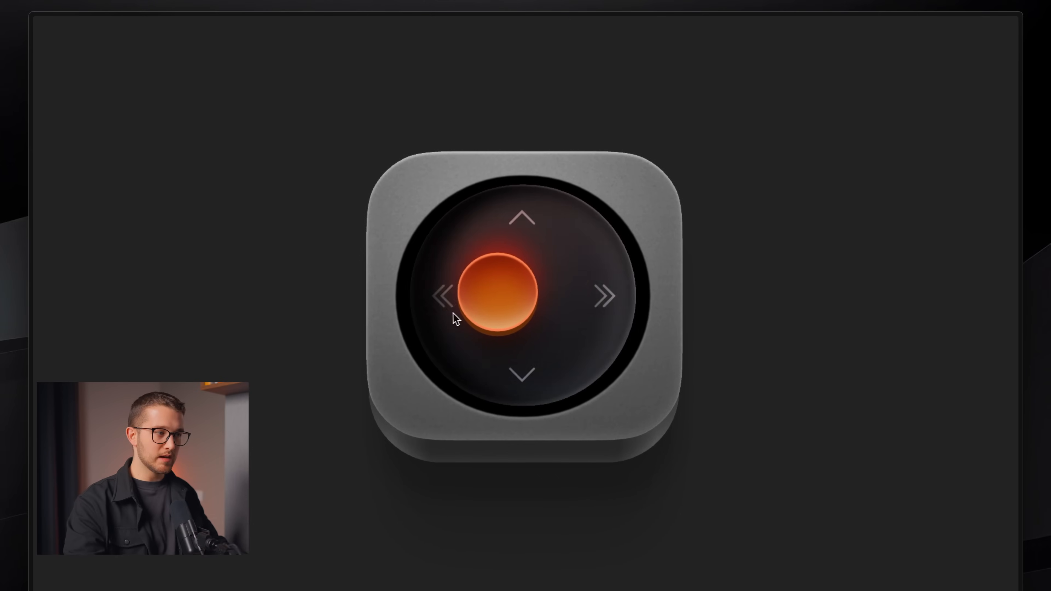
pyautogui.click(603, 307)
pyautogui.click(453, 306)
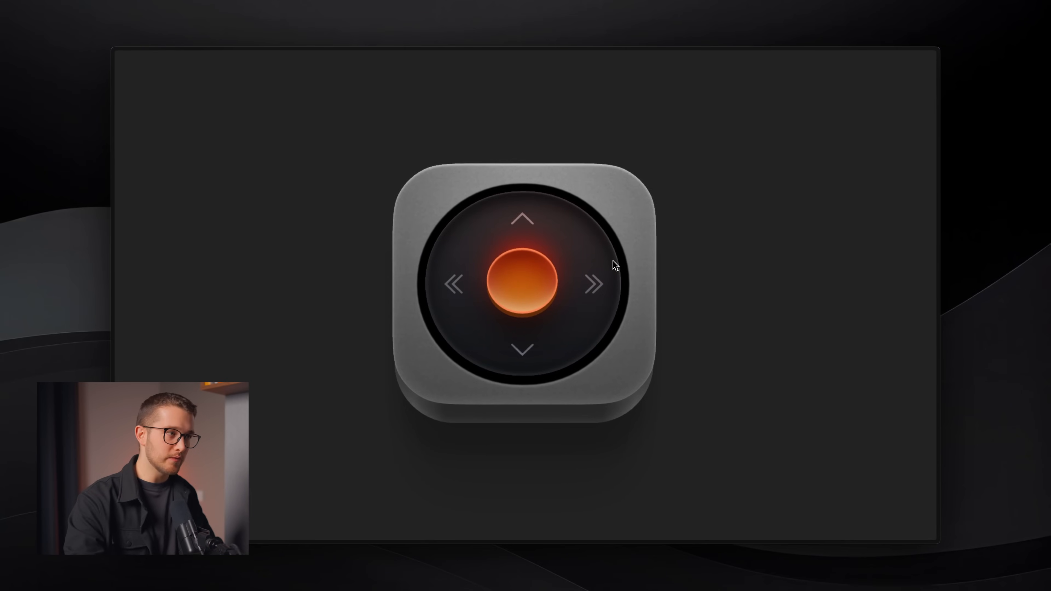
pyautogui.press('Escape')
pyautogui.press('super+Tab')
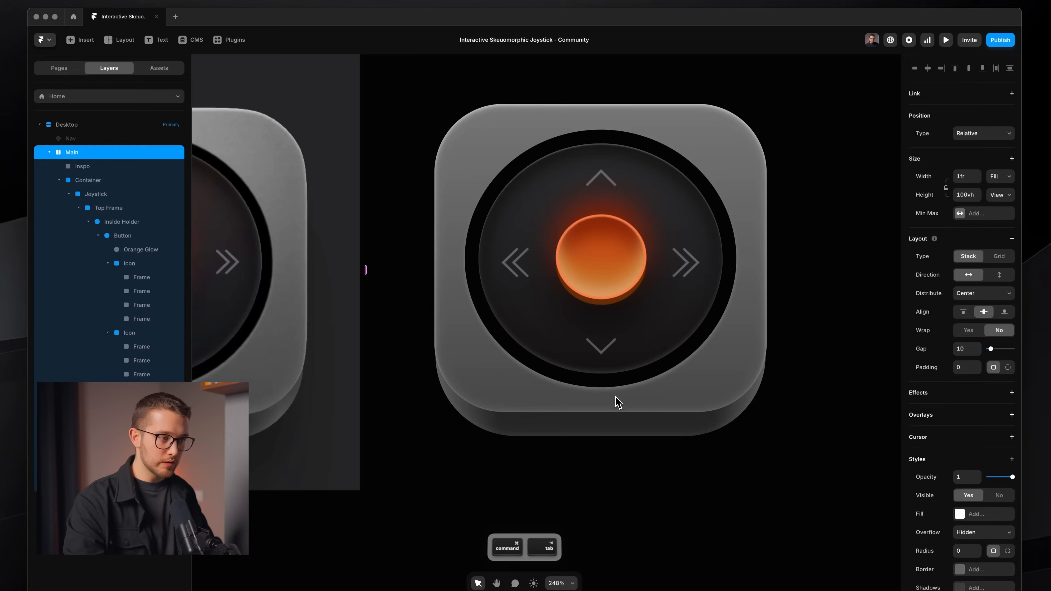
# Draw a narrow new frame about 4 by 127 px near the joystick and move it into the Joystick frame by cutting and pasting.
pyautogui.scroll(-3, 659, 340)
pyautogui.hscroll(-1, 660, 340)
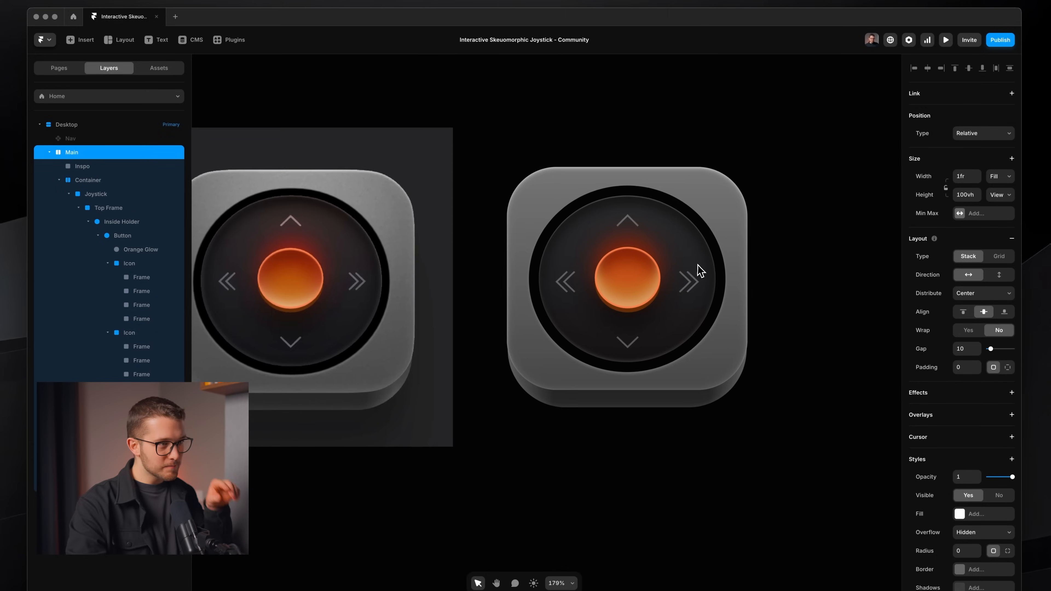
pyautogui.scroll(5, 683, 269)
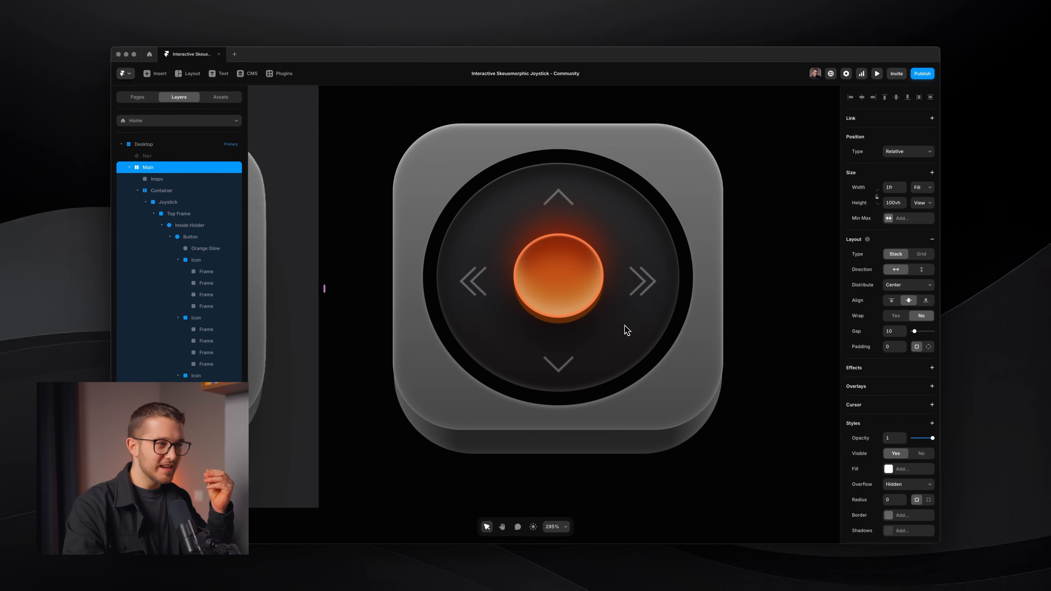
pyautogui.scroll(-2, 627, 330)
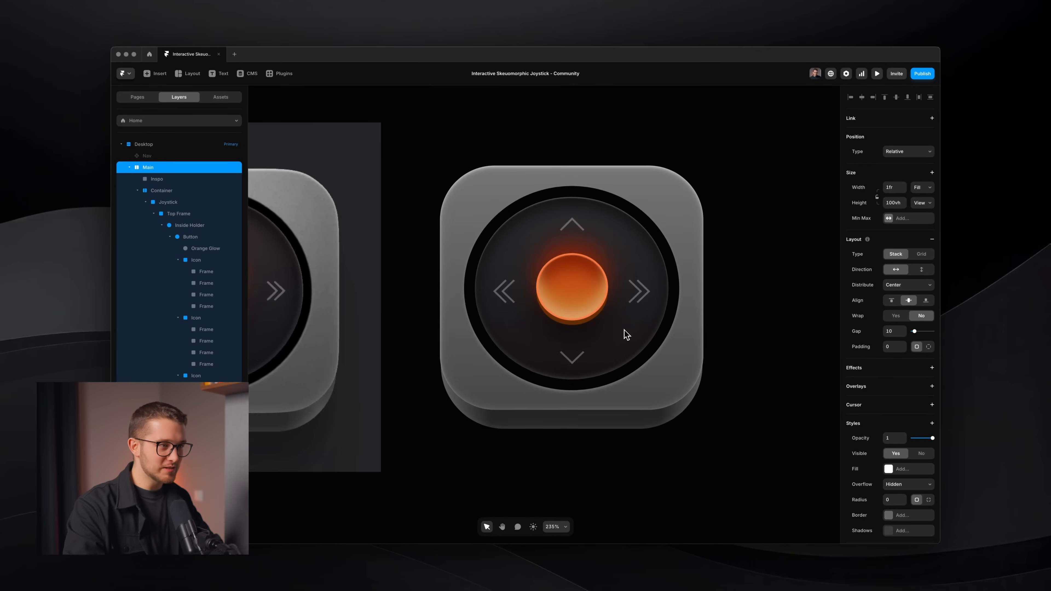
pyautogui.scroll(-2, 609, 382)
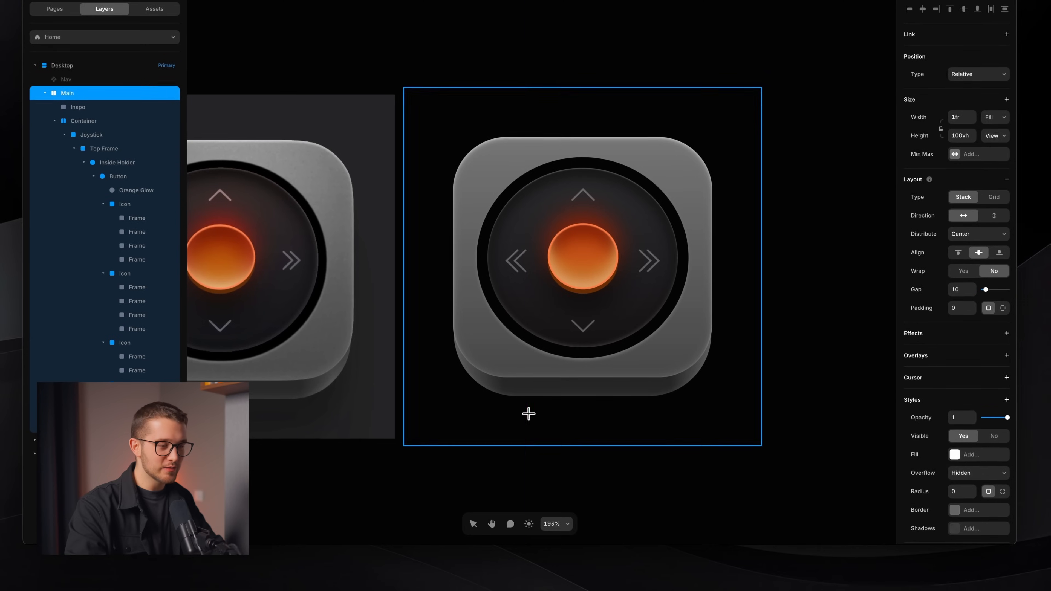
pyautogui.moveTo(793, 493); pyautogui.dragTo(788, 380)
pyautogui.press('BackSpace')
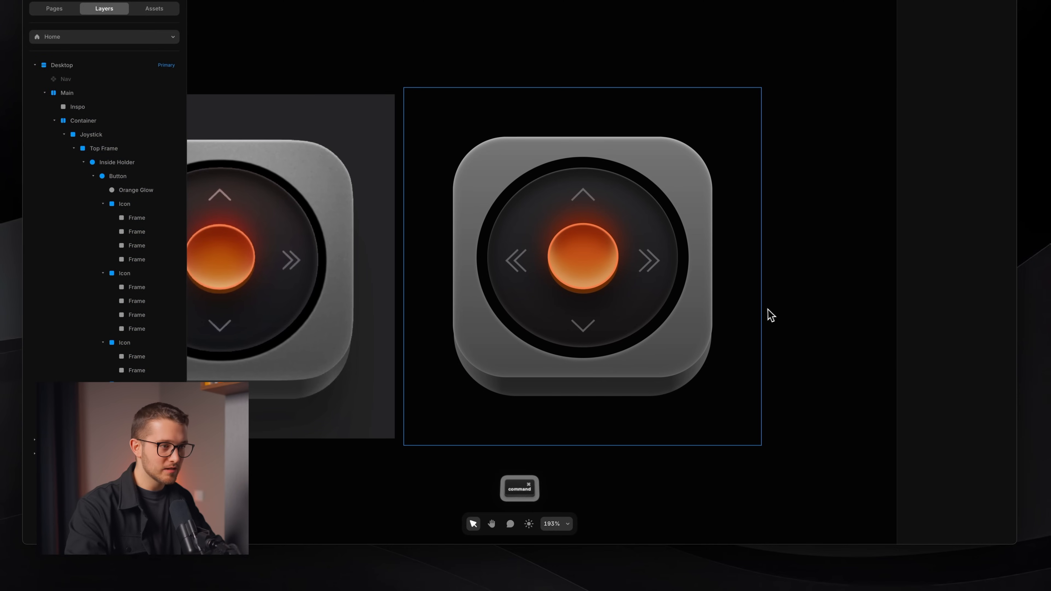
pyautogui.click(706, 333)
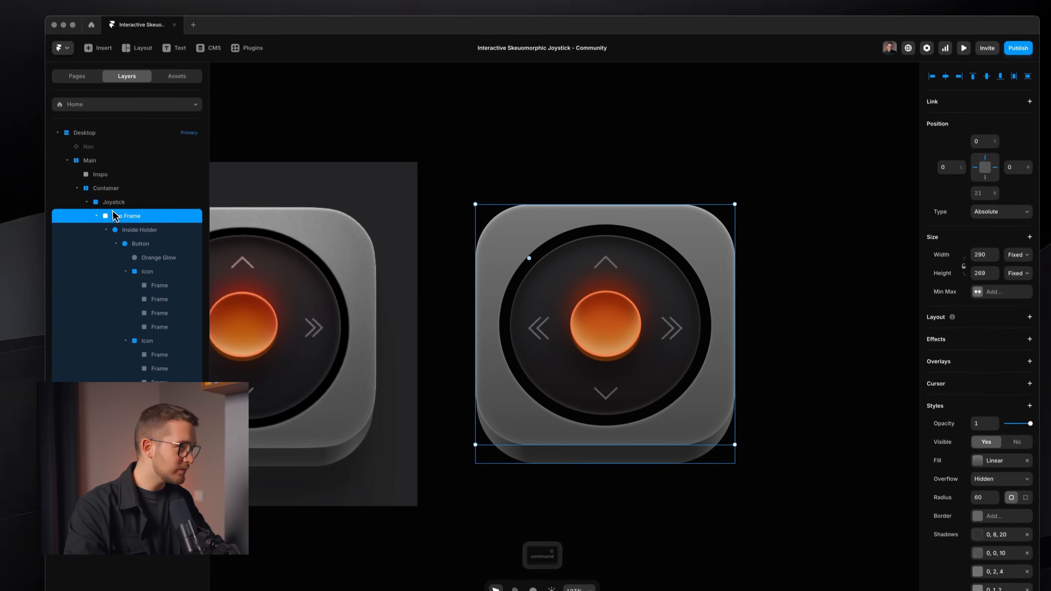
pyautogui.press('super+v')
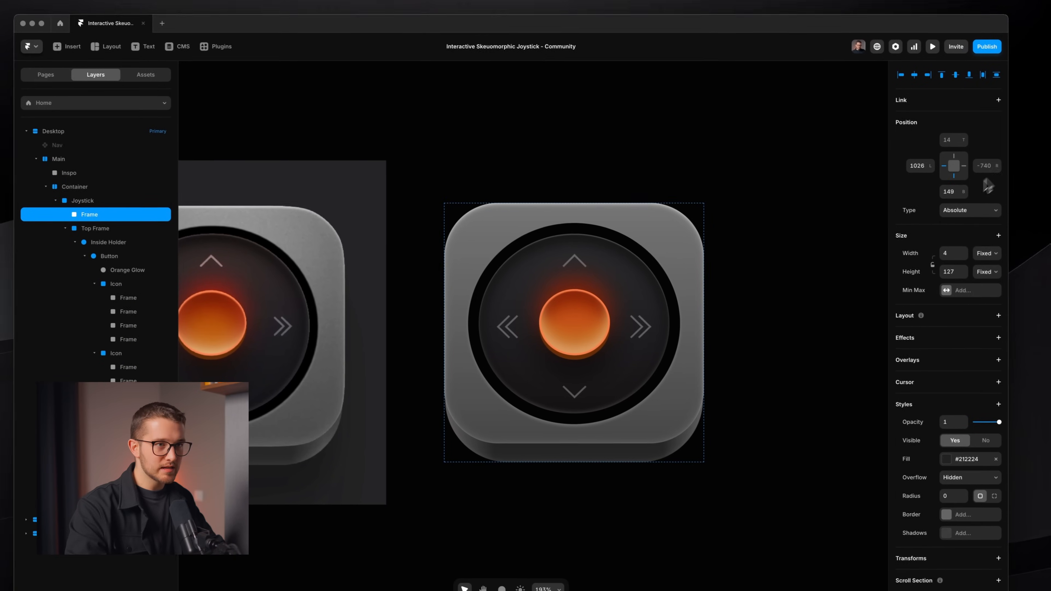
# Pin the new frame to all four sides of the Joystick with top, bottom, left and right offsets of 0.
pyautogui.click(958, 218)
pyautogui.click(948, 190)
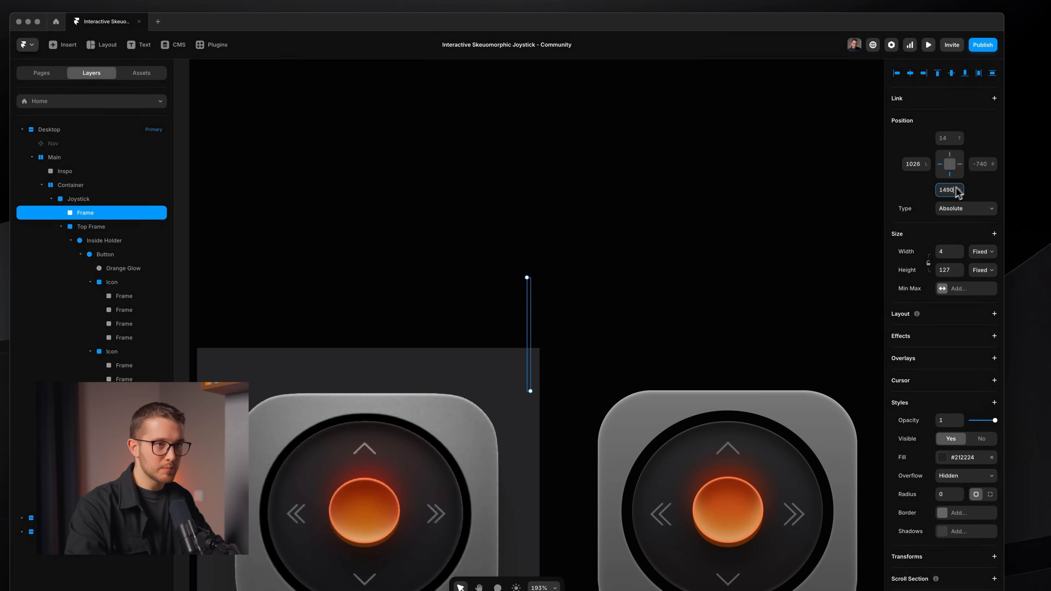
pyautogui.press('super+a')
pyautogui.click(941, 139)
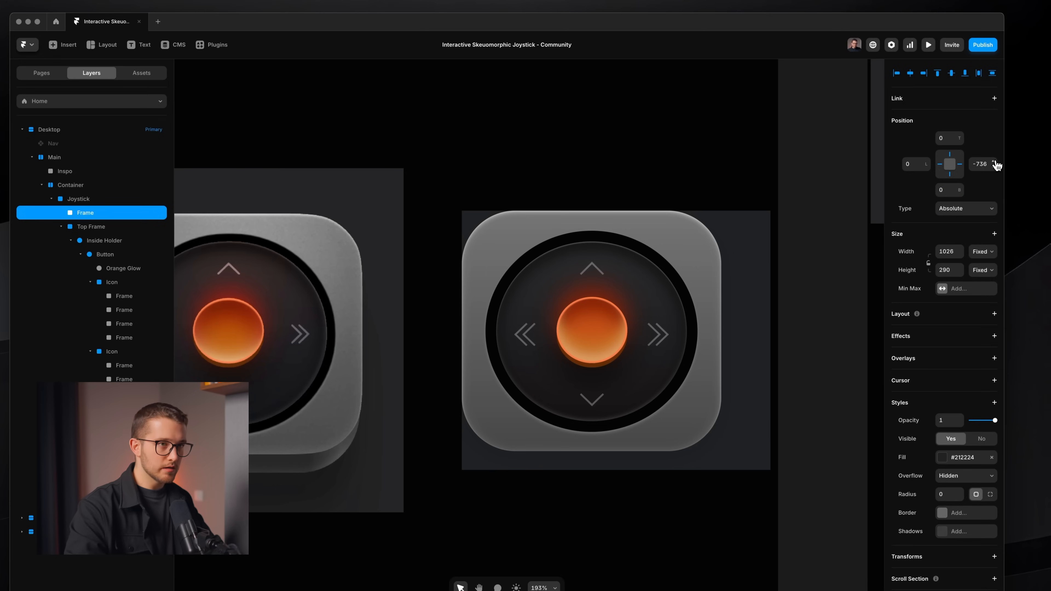
pyautogui.click(982, 164)
pyautogui.press('super+a')
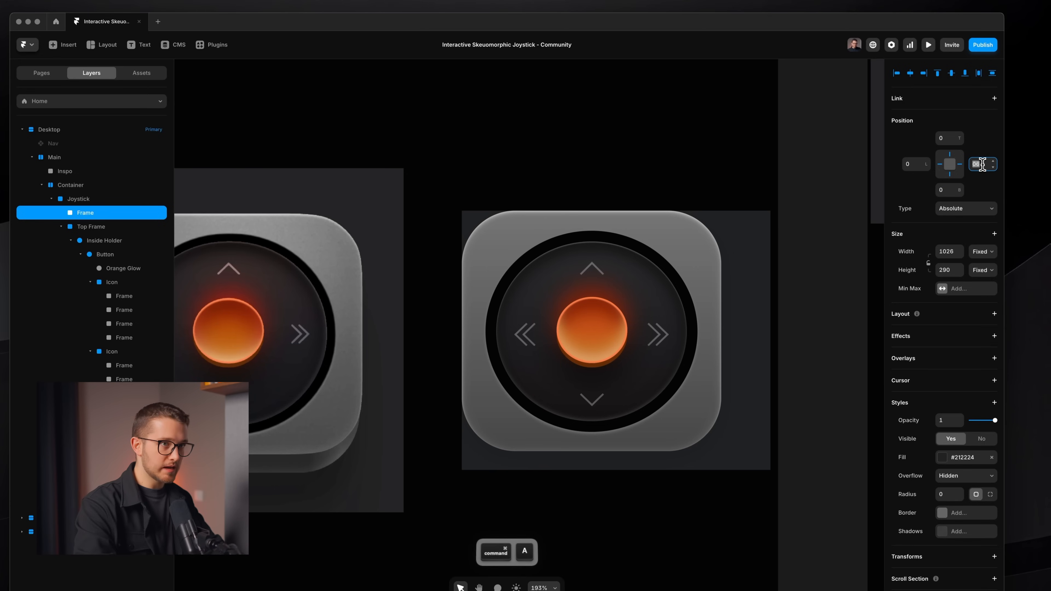
pyautogui.write('0')
pyautogui.press('Return')
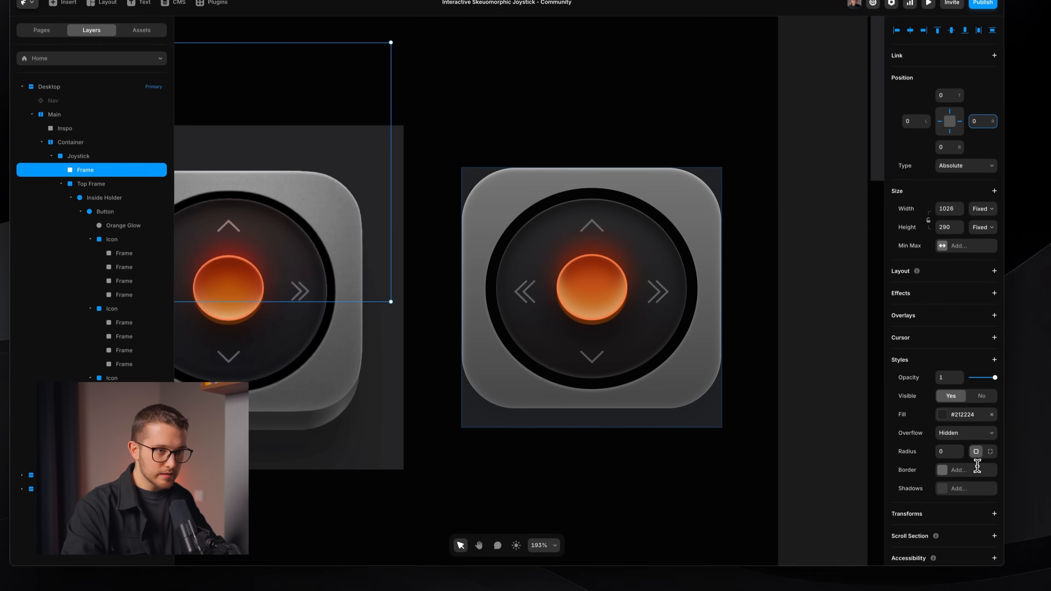
# Raise the new overlay frame's Z index to 2.
pyautogui.click(994, 355)
pyautogui.click(951, 338)
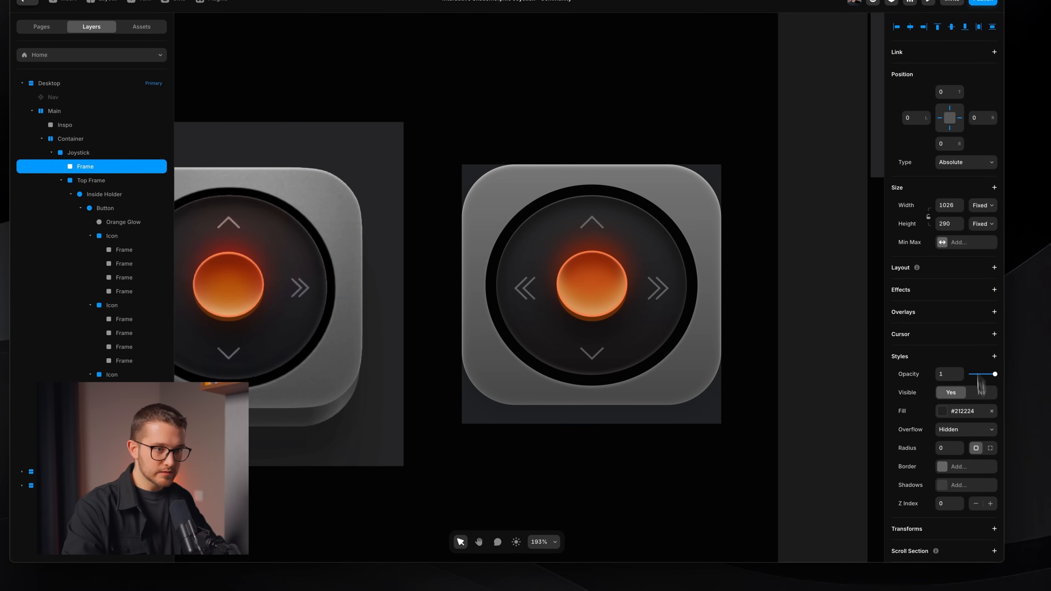
pyautogui.click(992, 503)
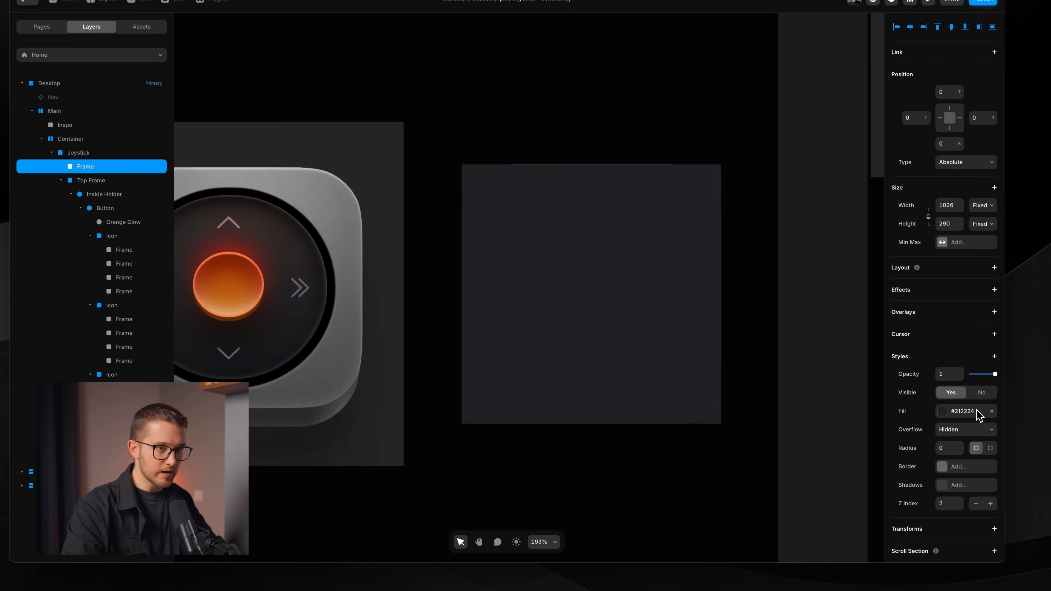
# Set the overlay frame's opacity to 0.75 and its corner radius to 70 to match the joystick's lower corners.
pyautogui.moveTo(991, 374); pyautogui.dragTo(981, 375)
pyautogui.moveTo(959, 455); pyautogui.dragTo(960, 425)
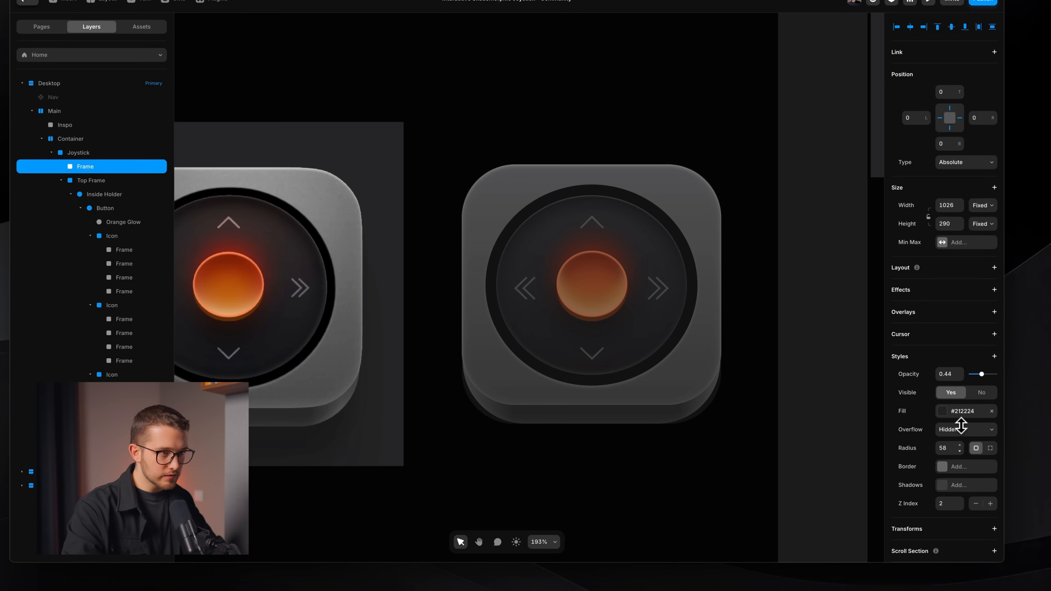
pyautogui.click(988, 374)
pyautogui.scroll(5, 697, 457)
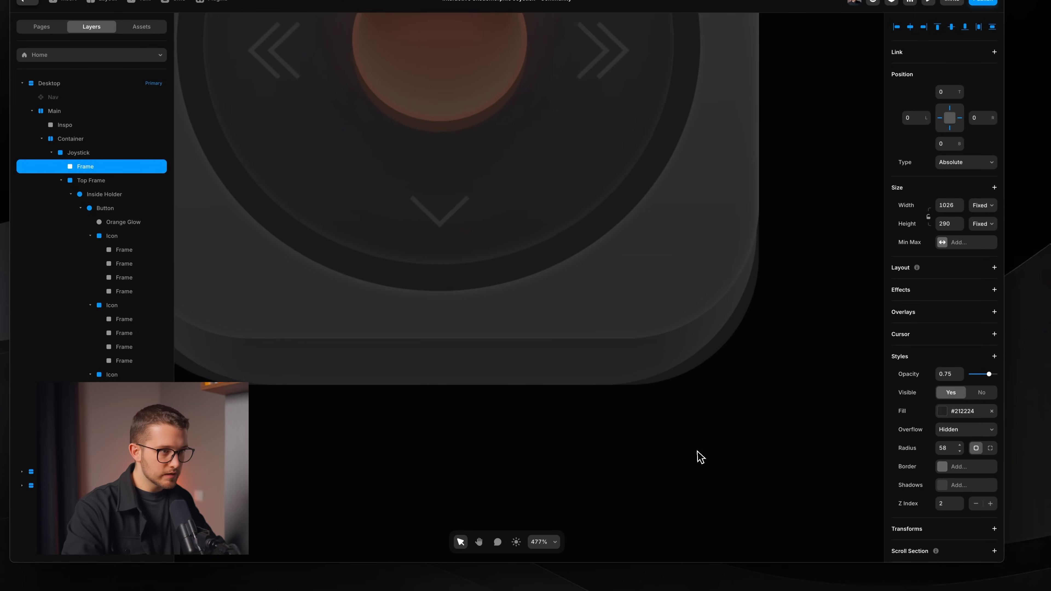
pyautogui.moveTo(960, 451); pyautogui.dragTo(960, 442)
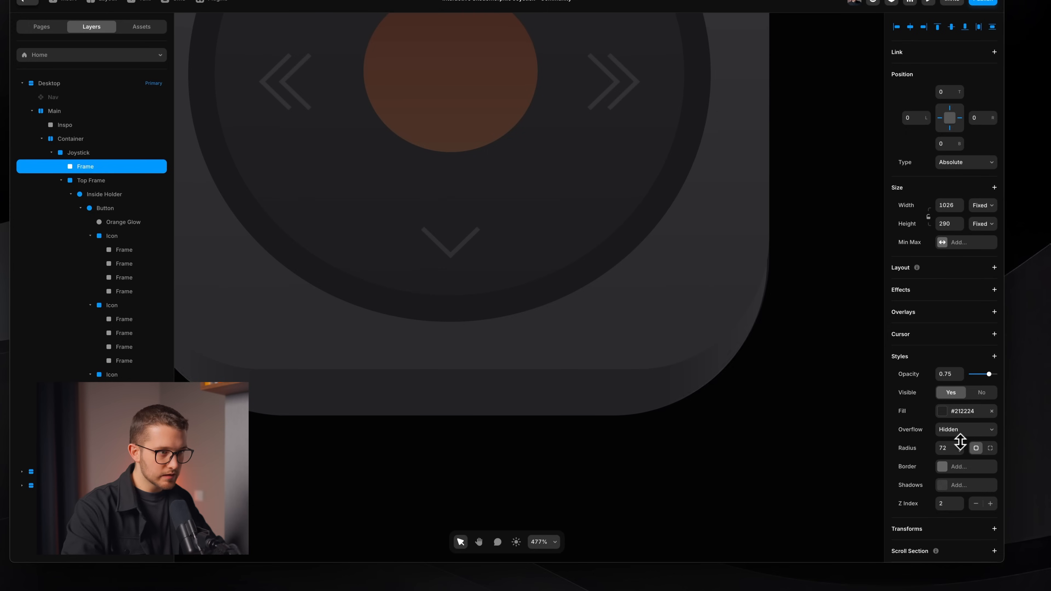
pyautogui.scroll(-3, 797, 431)
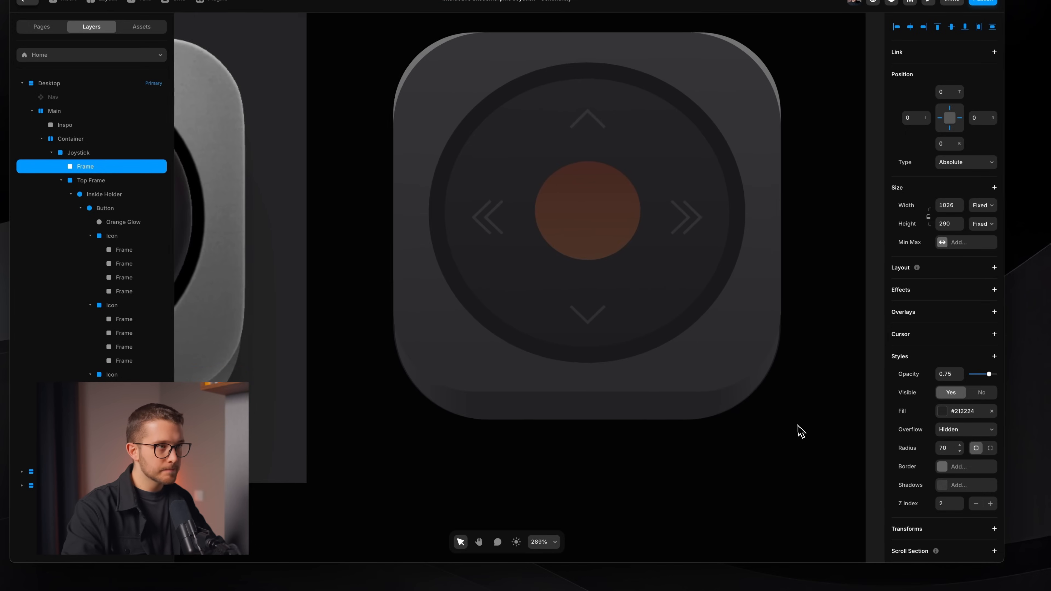
pyautogui.scroll(1, 798, 431)
pyautogui.hscroll(1, 798, 432)
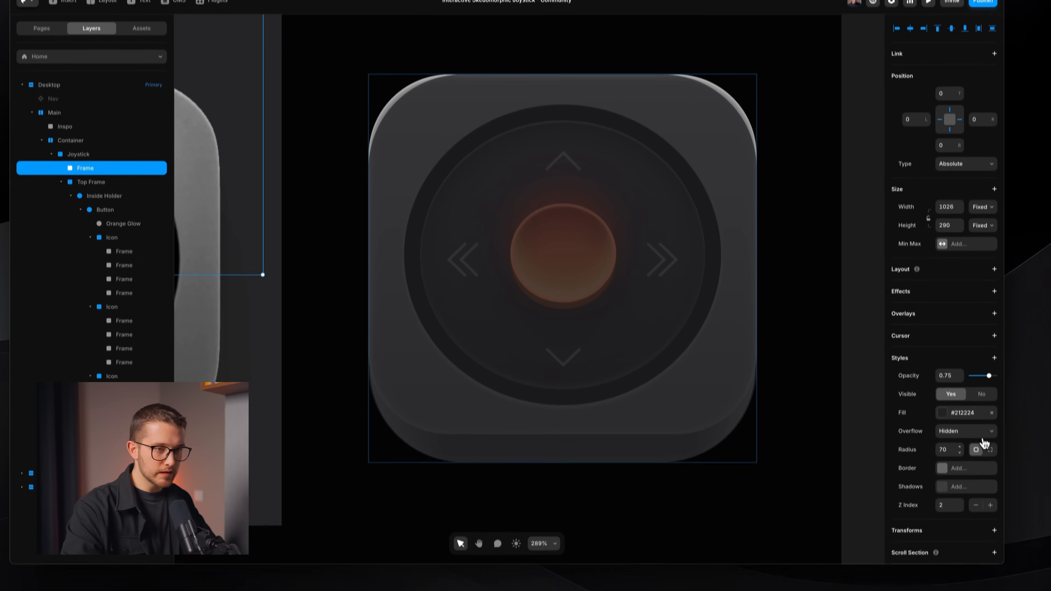
# Give the overlay frame individual corner radii of 60 for the two top corners and 70 for the two bottom corners.
pyautogui.click(990, 475)
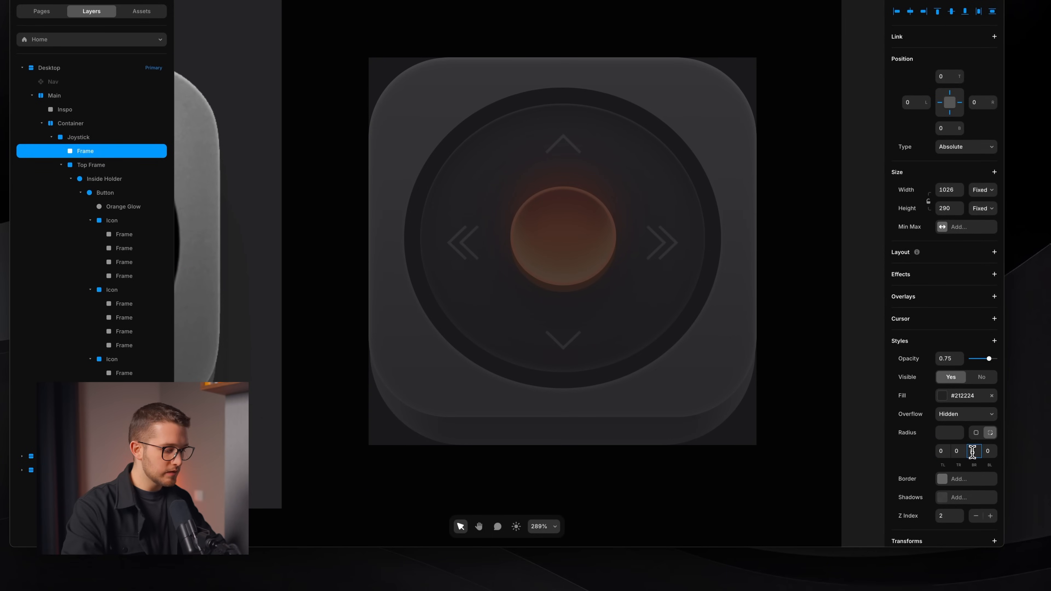
pyautogui.click(988, 451)
pyautogui.write('70')
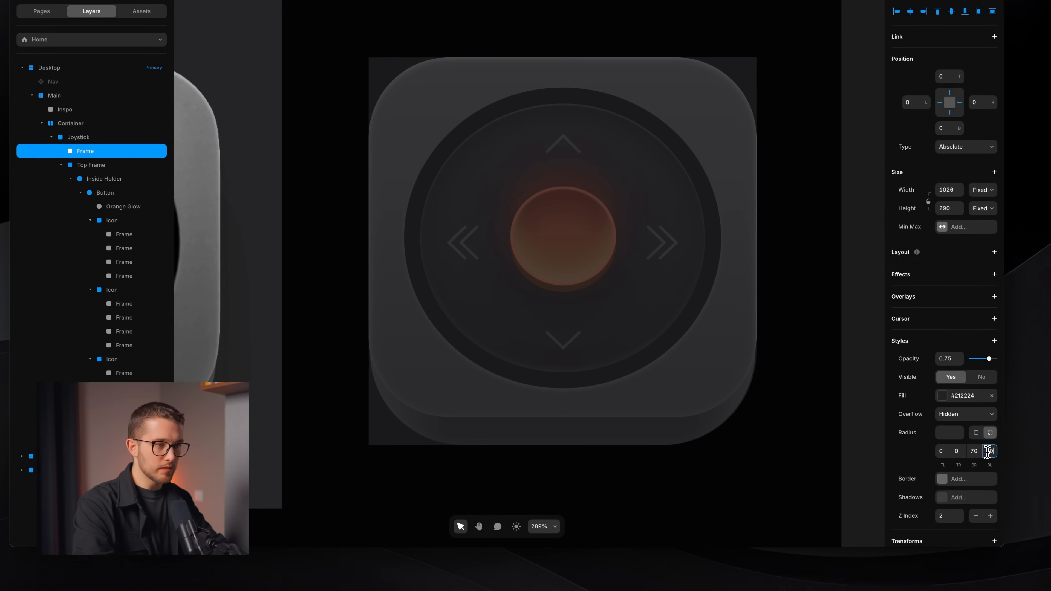
pyautogui.press('Return')
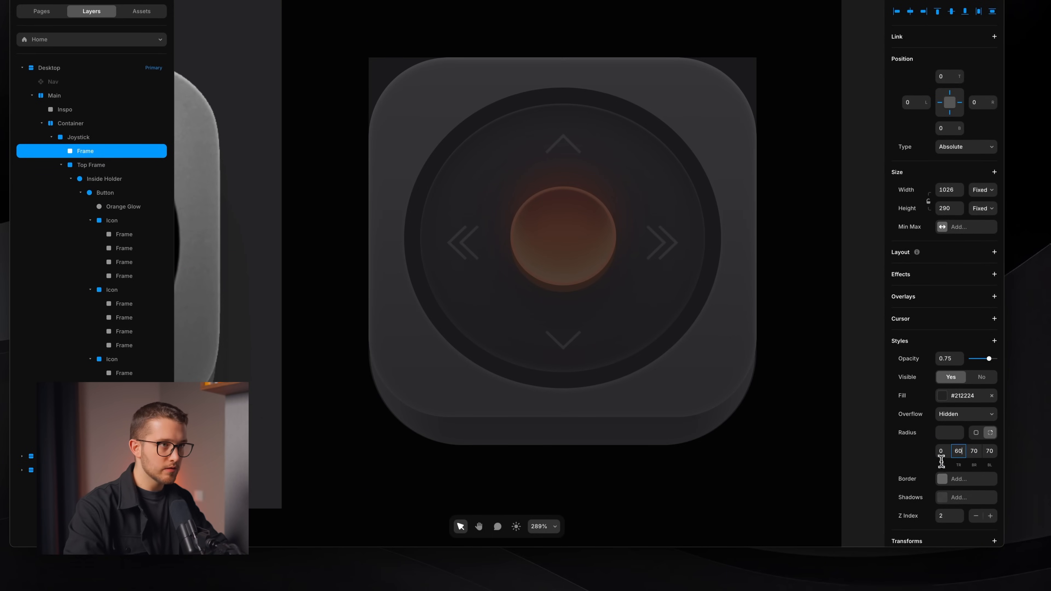
pyautogui.click(940, 451)
pyautogui.write('60')
pyautogui.press('Return')
pyautogui.click(977, 397)
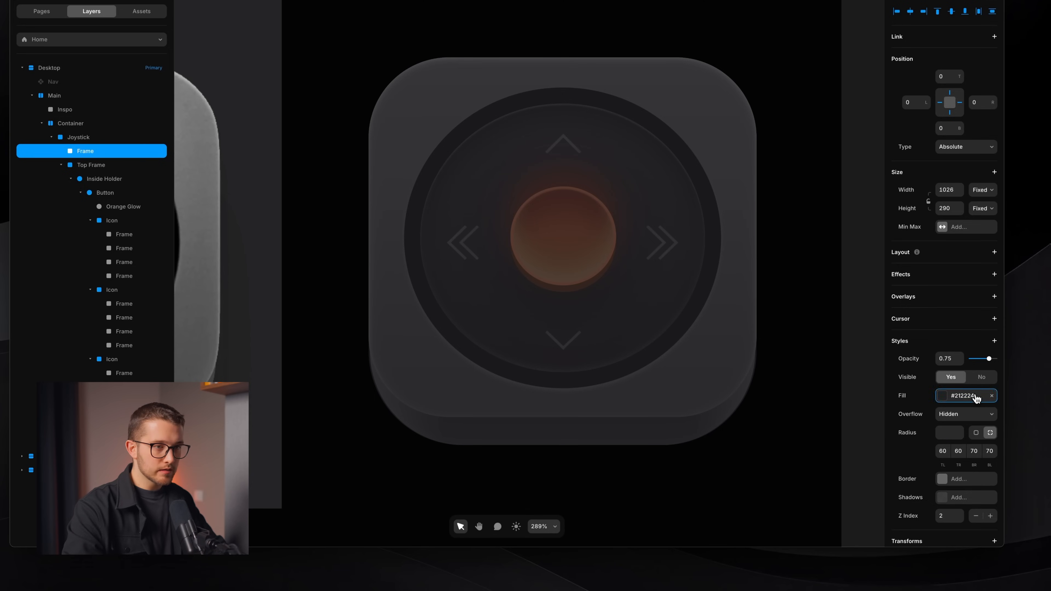
pyautogui.click(969, 399)
# Raise the overlay frame's Z index to 5 and add a pointer events setting of None.
pyautogui.click(992, 515)
pyautogui.click(993, 516)
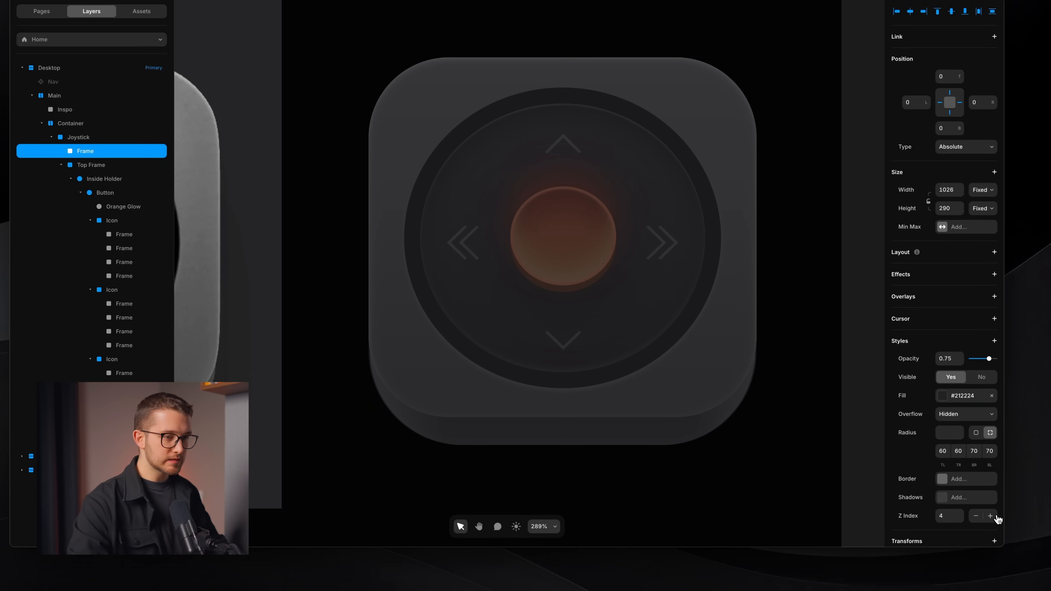
pyautogui.click(992, 342)
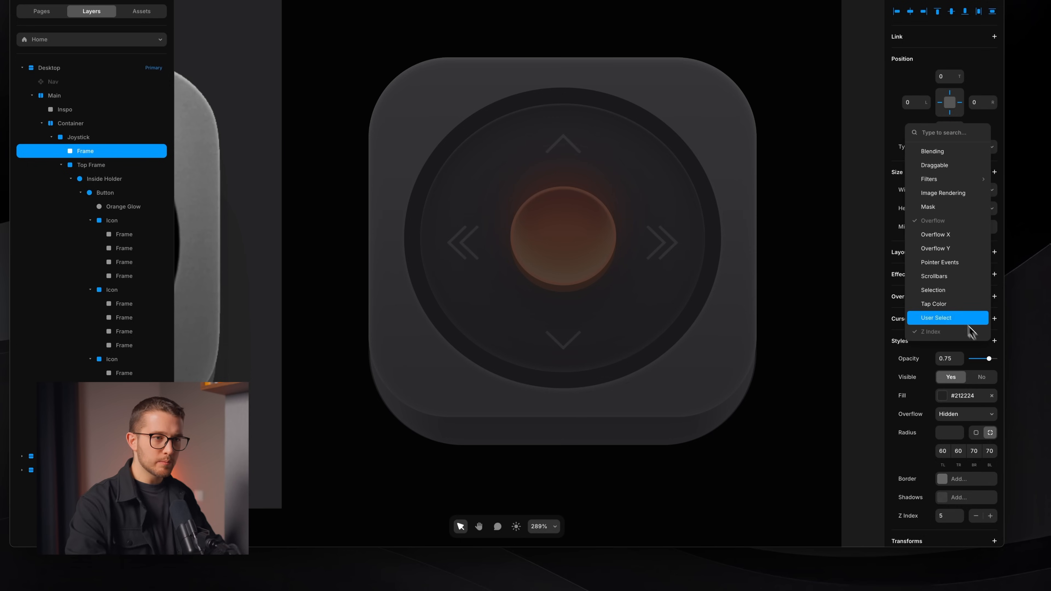
pyautogui.click(952, 267)
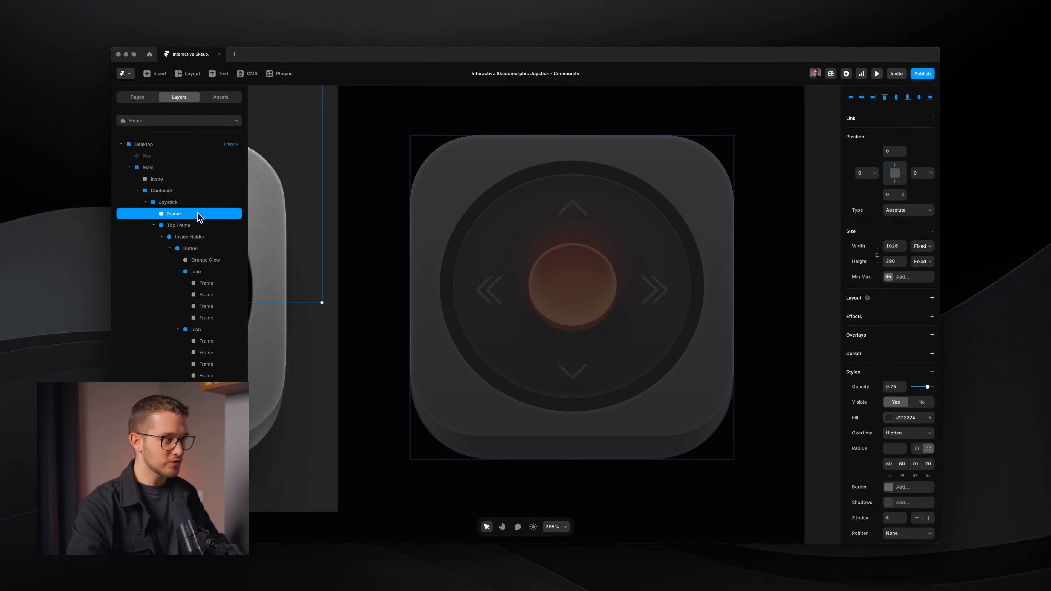
# Rename the overlay frame inside the Joystick as Noise.
pyautogui.doubleClick(199, 217)
pyautogui.write('Nois')
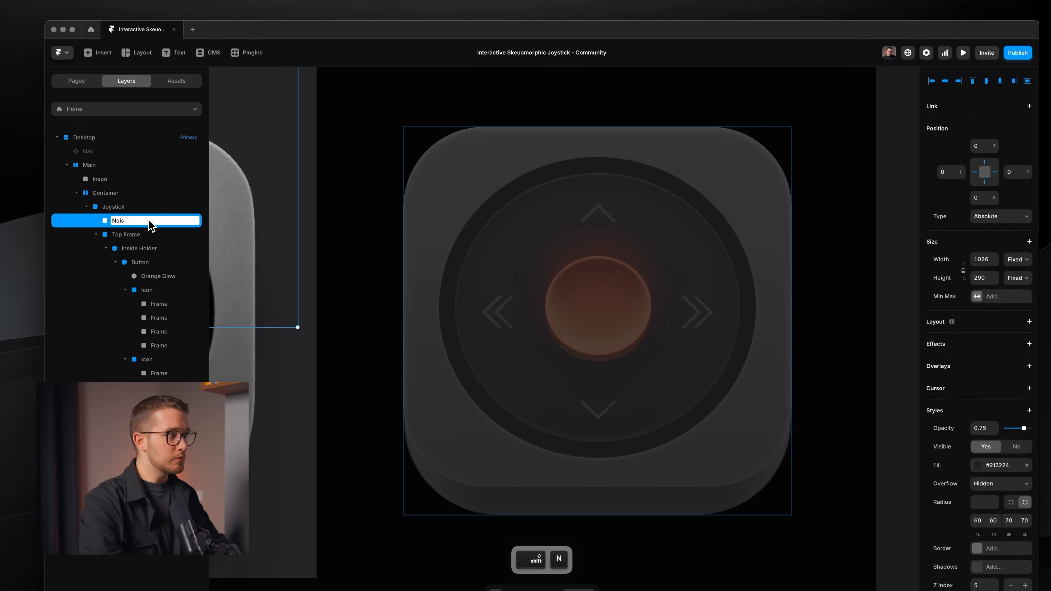
pyautogui.write('e')
pyautogui.press('Return')
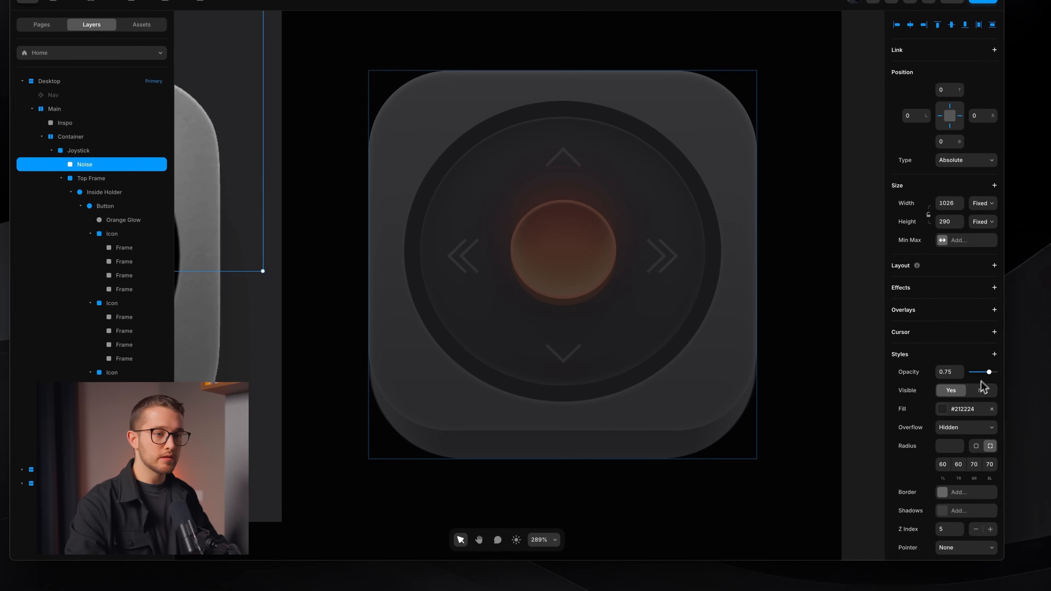
# Set the Noise layer's opacity to 1 and fill it with the tiled noise image preset at 100% scale.
pyautogui.moveTo(988, 372); pyautogui.dragTo(996, 371)
pyautogui.click(941, 408)
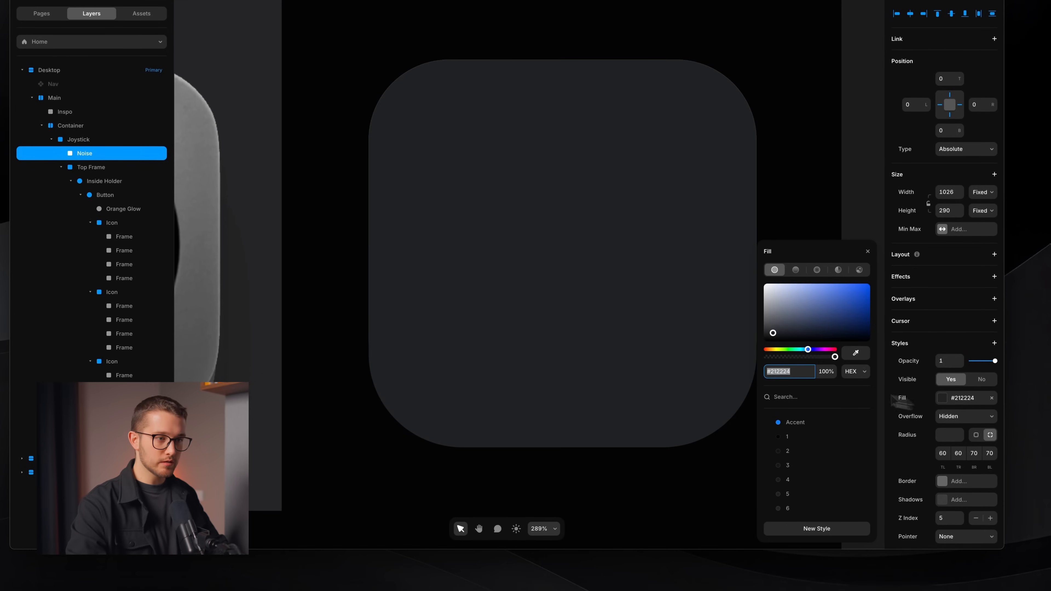
pyautogui.click(859, 270)
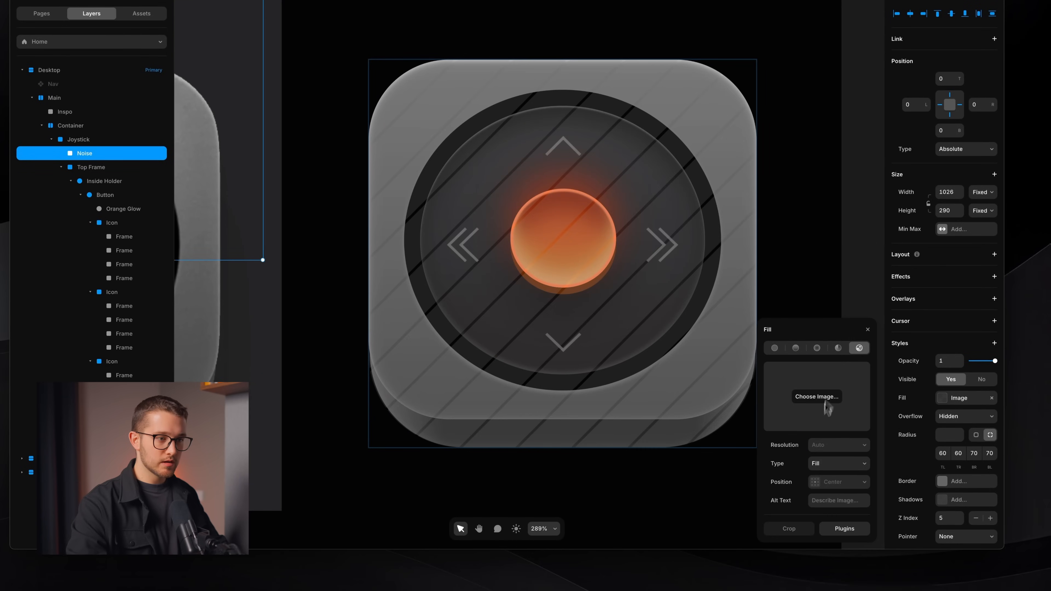
pyautogui.click(824, 461)
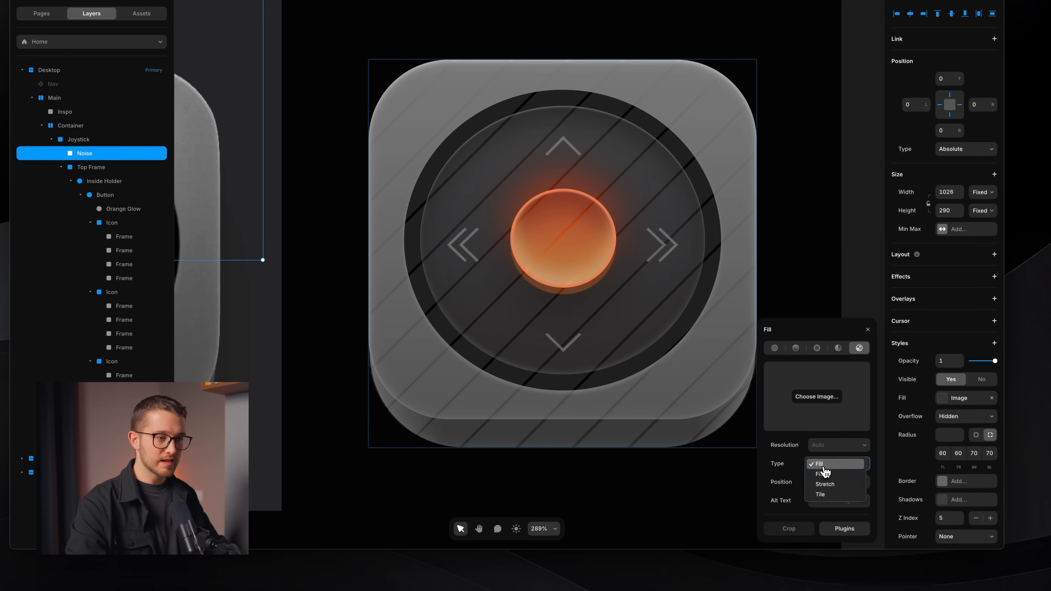
pyautogui.click(821, 495)
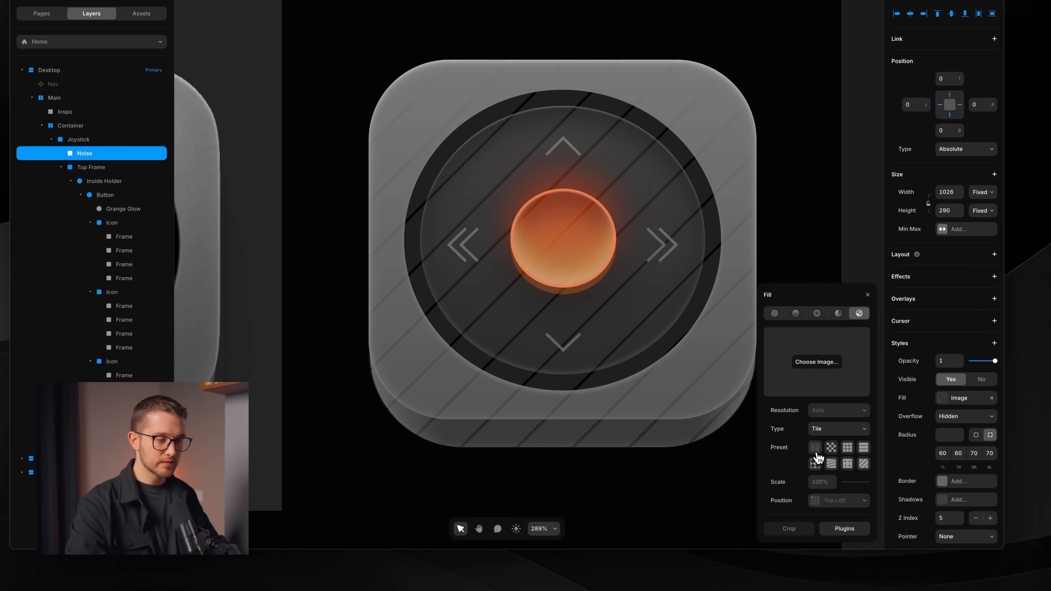
pyautogui.click(814, 448)
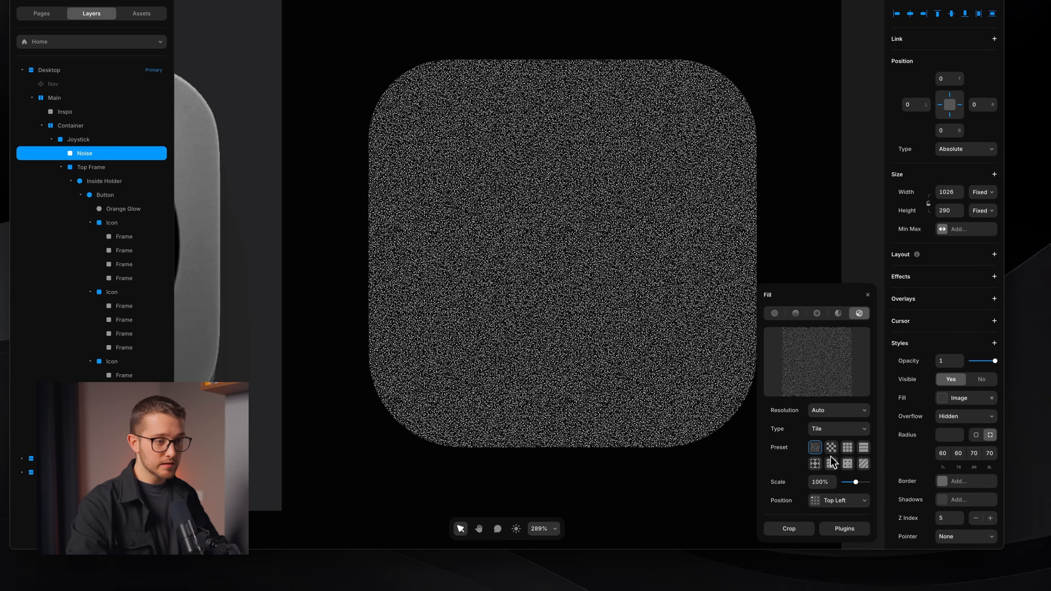
pyautogui.moveTo(853, 484); pyautogui.dragTo(819, 496)
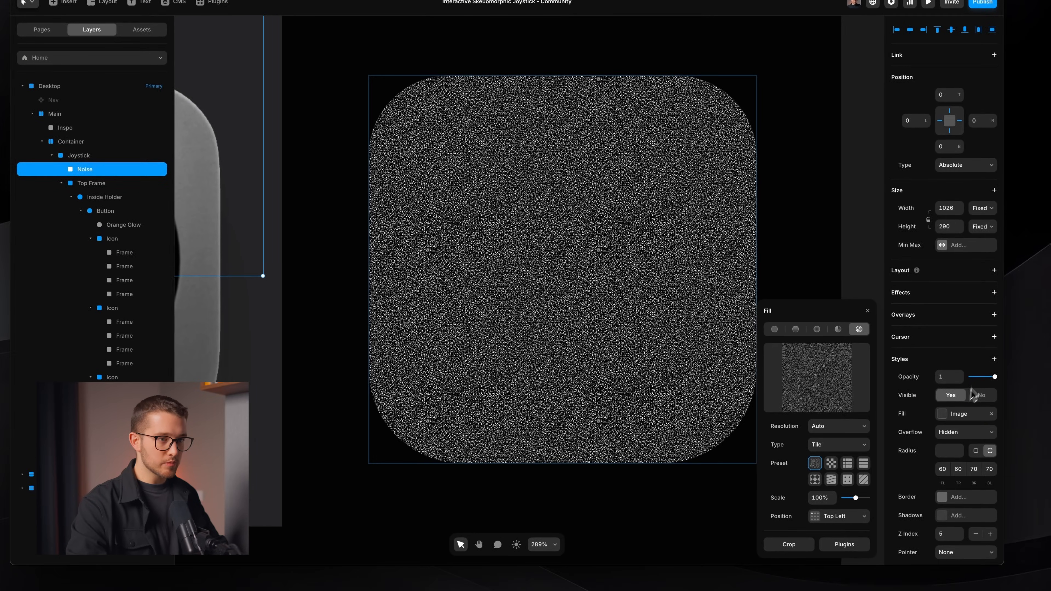
pyautogui.moveTo(984, 377); pyautogui.dragTo(1006, 384)
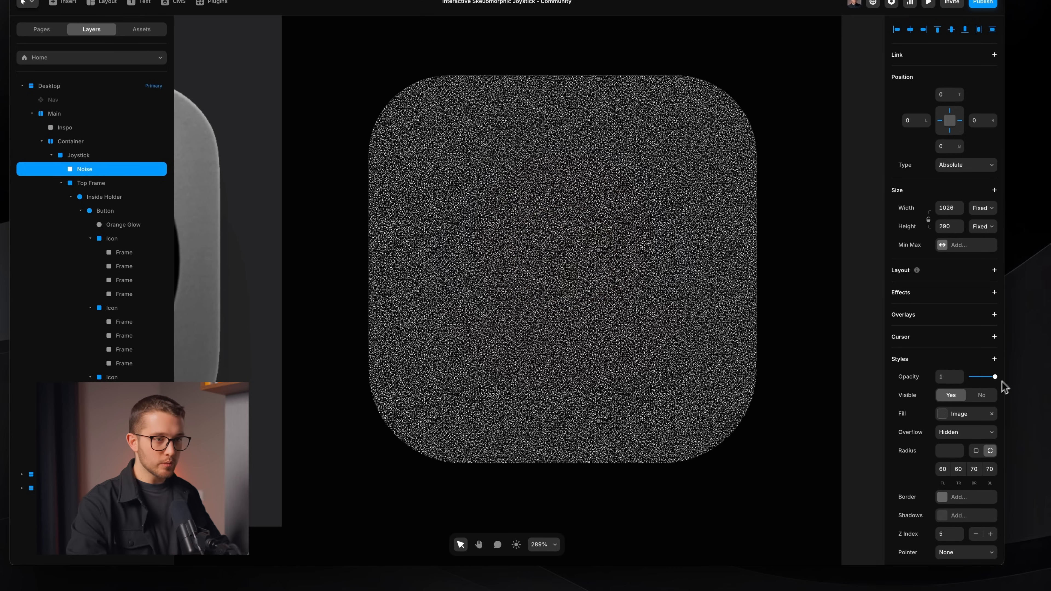
# Add a blending style to the Noise layer, try Multiply and Screen, and set it to Overlay.
pyautogui.click(994, 358)
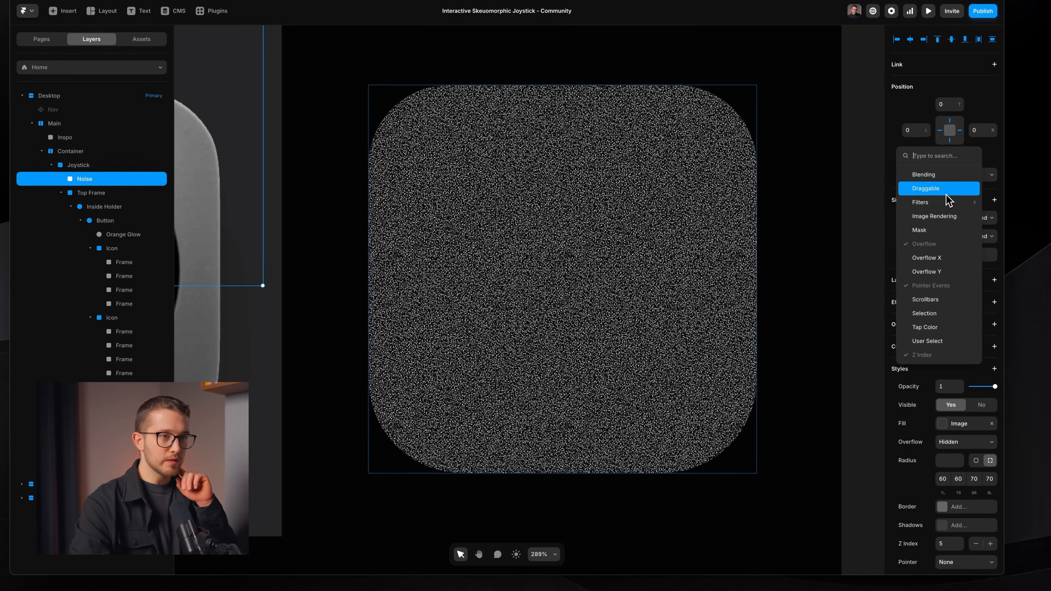
pyautogui.click(926, 176)
pyautogui.scroll(-3, 957, 452)
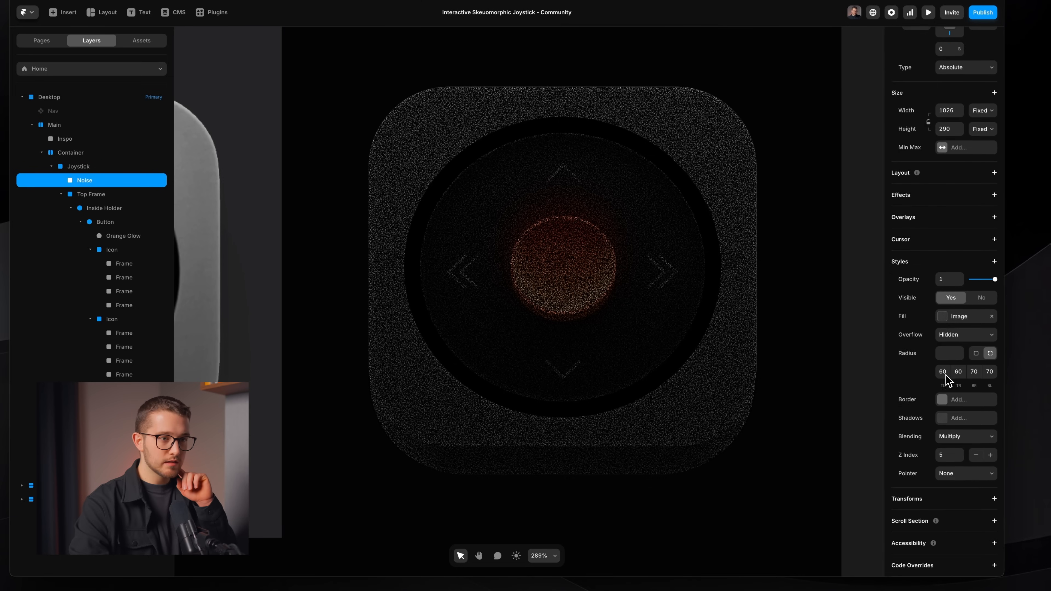
pyautogui.click(959, 437)
pyautogui.click(951, 472)
pyautogui.click(965, 437)
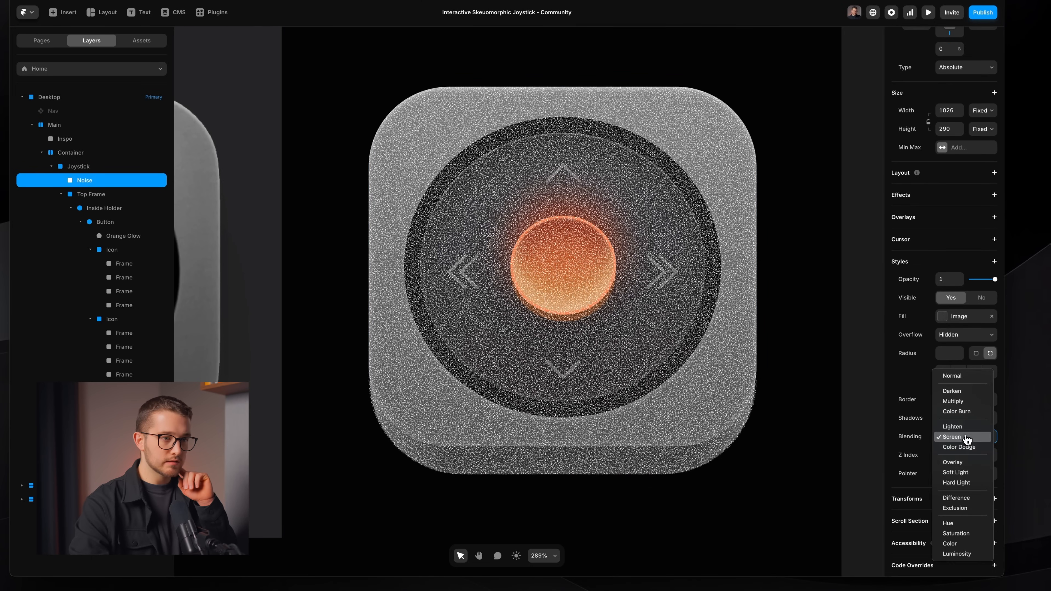
pyautogui.click(959, 462)
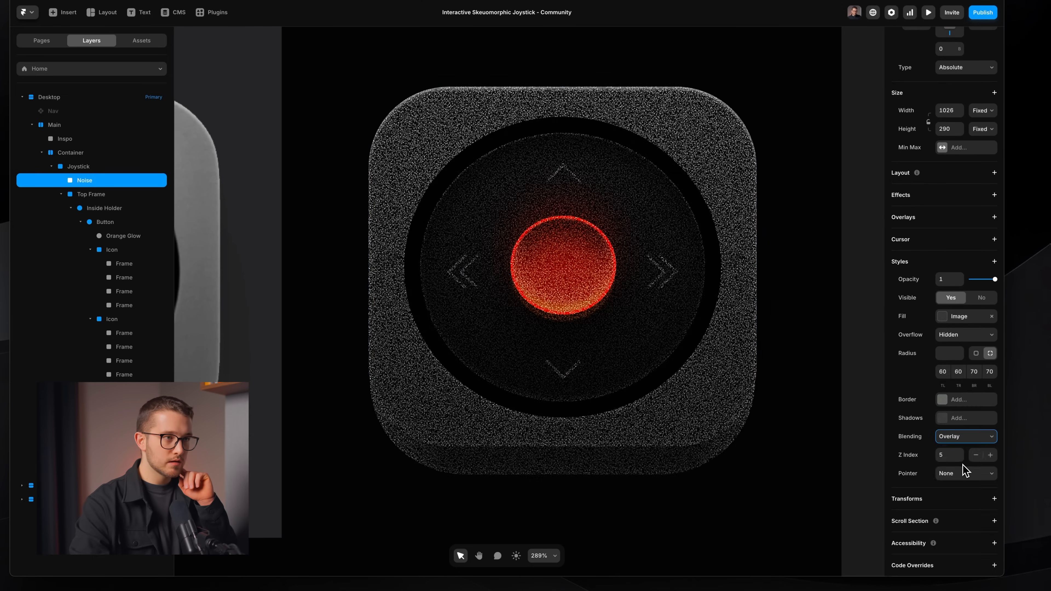
# Try the Noise layer at opacity 0 and at 0.98 to judge the grain's effect on the joystick.
pyautogui.moveTo(993, 279); pyautogui.dragTo(971, 279)
pyautogui.scroll(5, 783, 254)
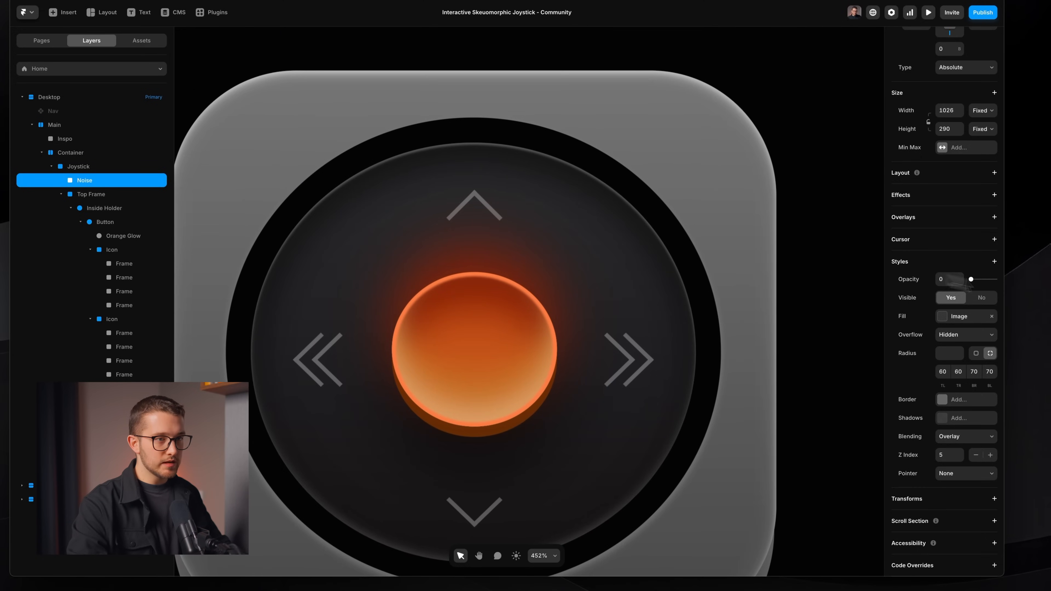
pyautogui.click(948, 280)
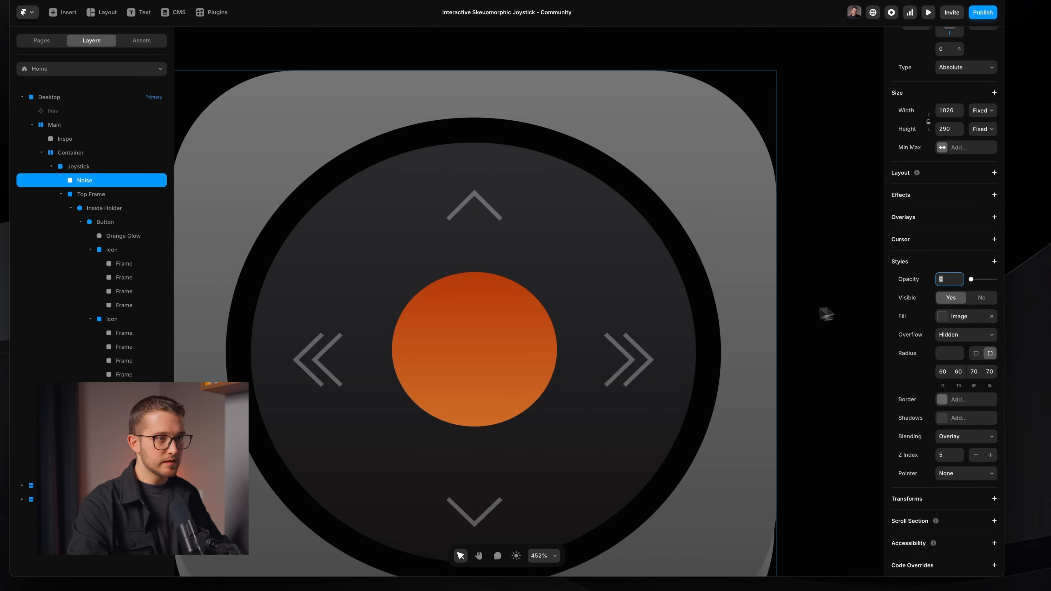
pyautogui.scroll(-4, 809, 312)
pyautogui.scroll(2, 830, 313)
pyautogui.moveTo(978, 279); pyautogui.dragTo(995, 285)
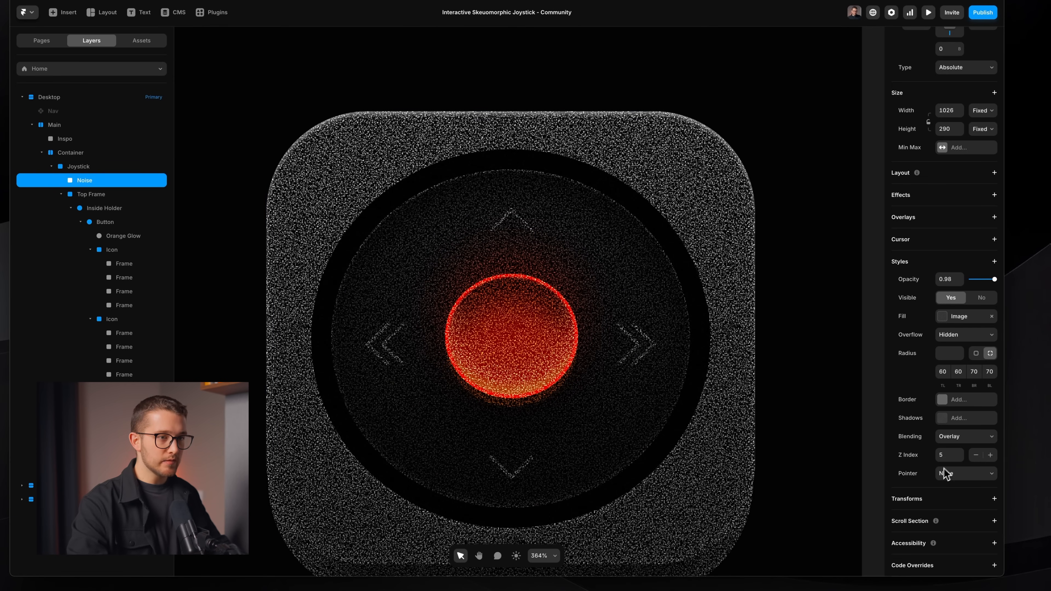
# Shrink the Noise layer's tiled image pattern to a scale of 80%.
pyautogui.click(952, 316)
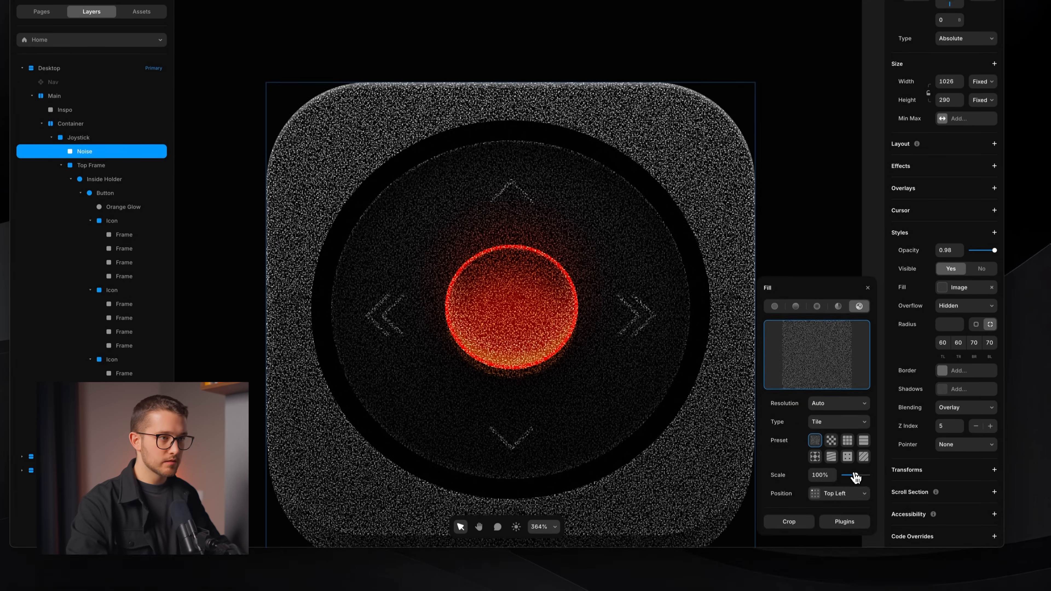
pyautogui.moveTo(854, 474); pyautogui.dragTo(812, 484)
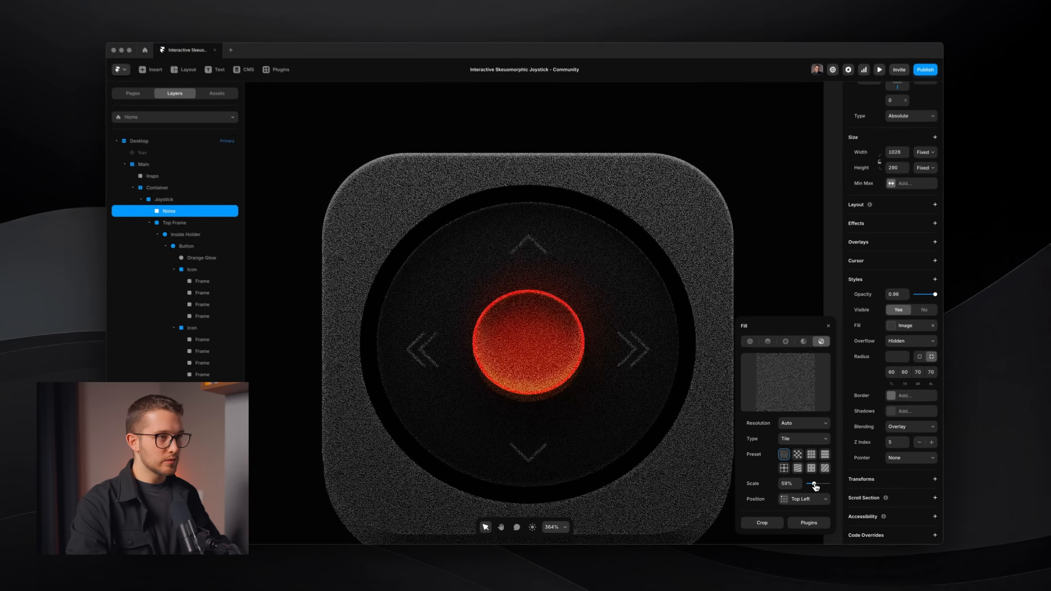
pyautogui.scroll(-3, 645, 462)
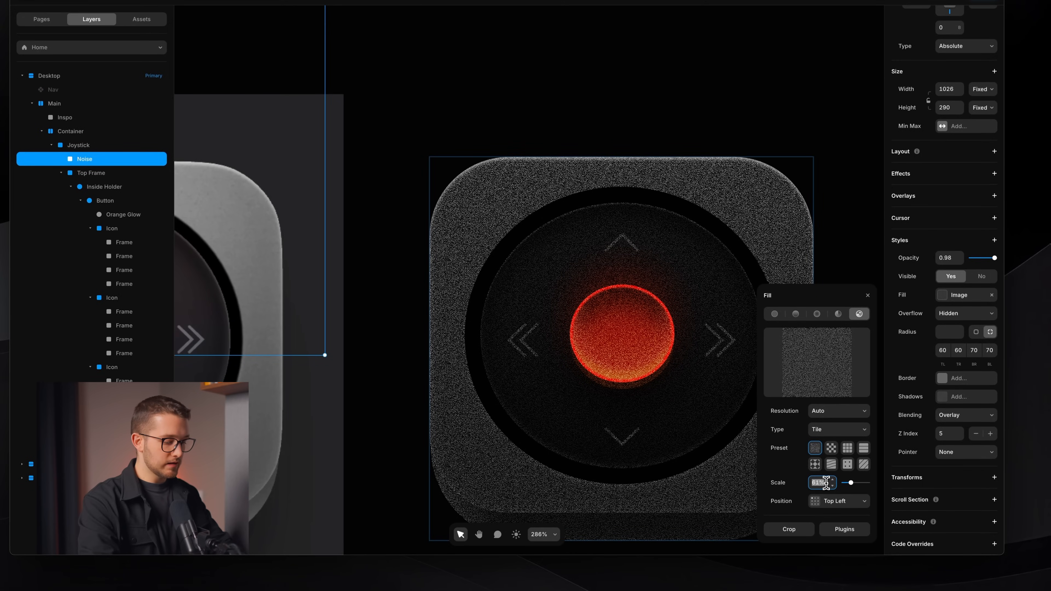
pyautogui.write('0')
pyautogui.press('Return')
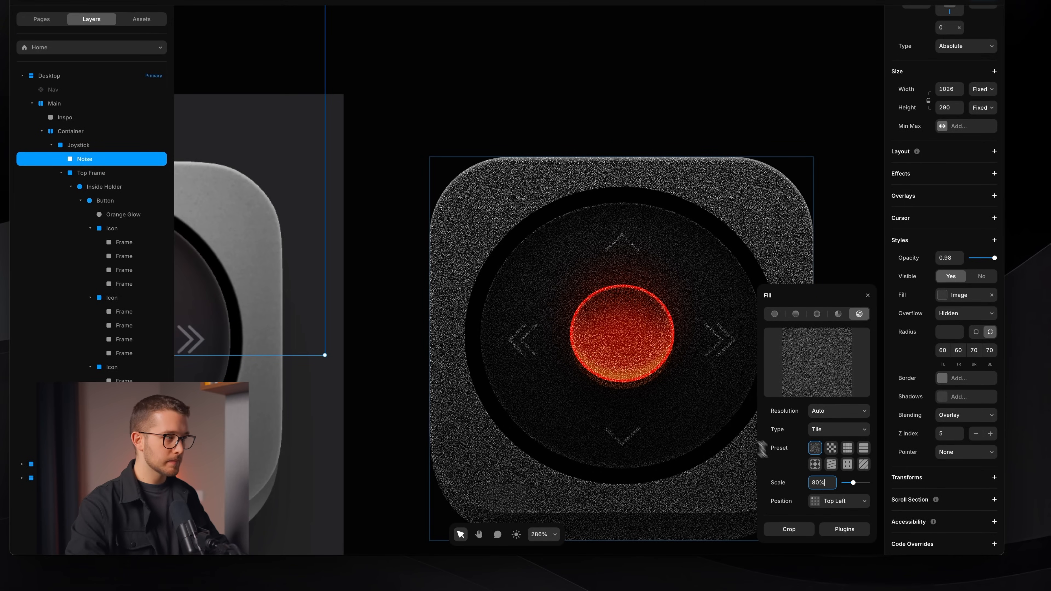
# Lower the Noise layer's opacity to 0.1 and fine-tune the scale of its tiled image fill.
pyautogui.moveTo(969, 263); pyautogui.dragTo(974, 262)
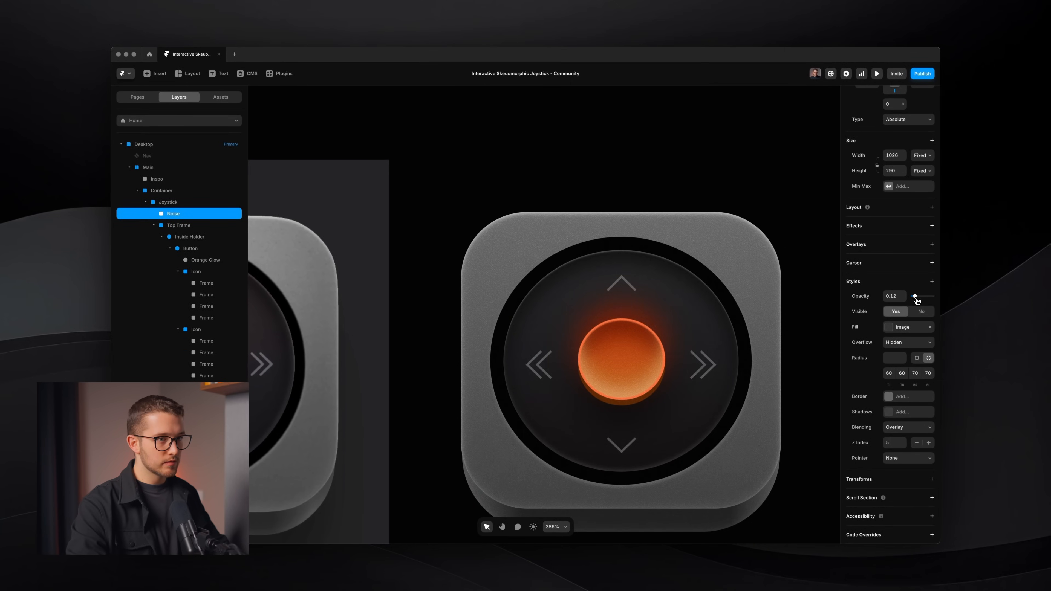
pyautogui.moveTo(914, 297); pyautogui.dragTo(915, 297)
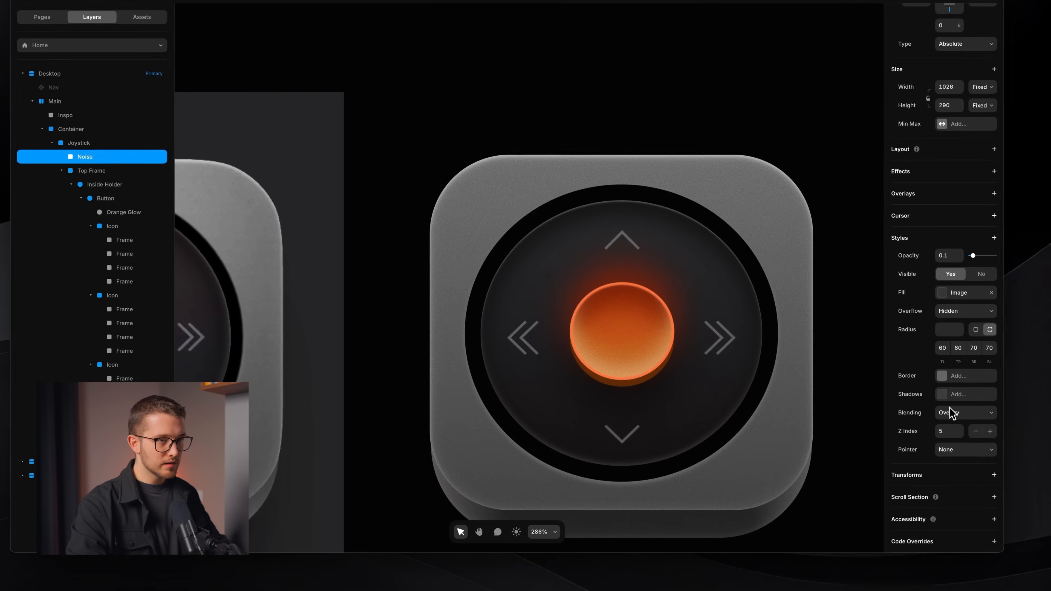
pyautogui.click(968, 293)
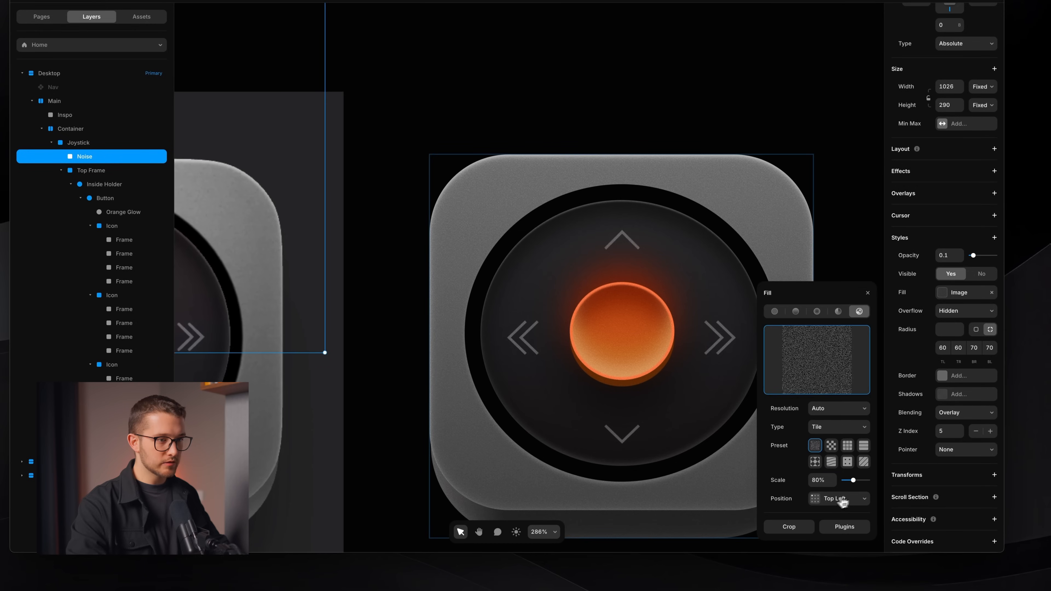
pyautogui.hotkey('shift', 'Up')
pyautogui.press('Up')
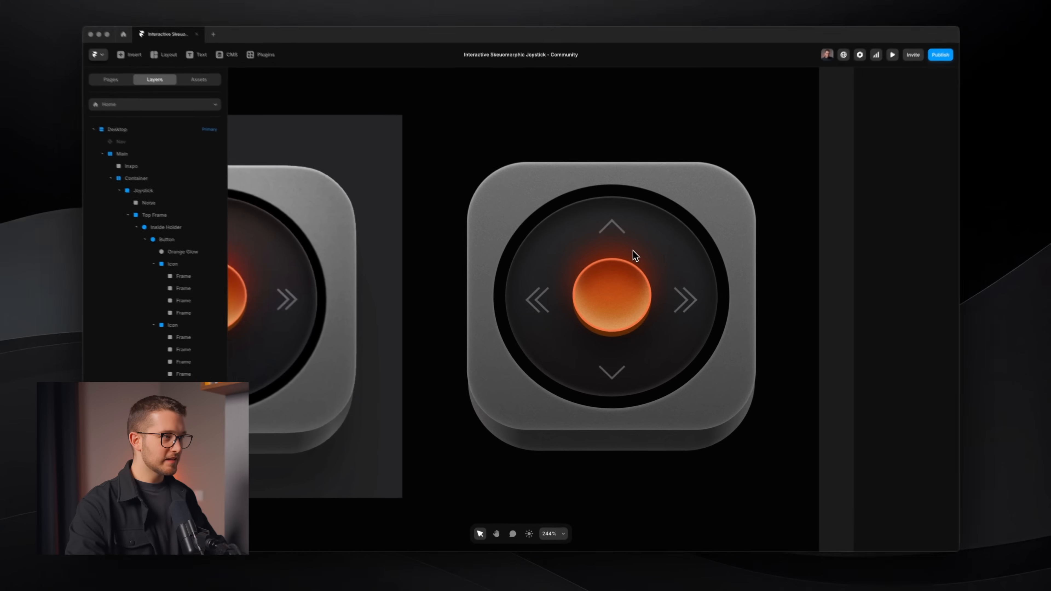
# Compare the textured joystick with the reference image beside it, up close and side by side.
pyautogui.scroll(5, 632, 257)
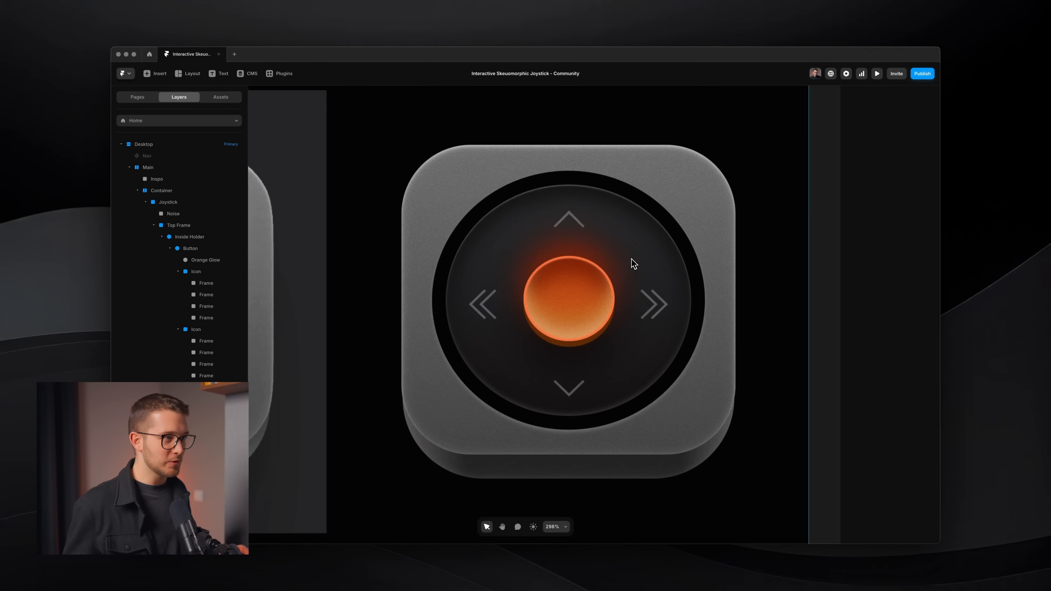
pyautogui.scroll(-3, 631, 262)
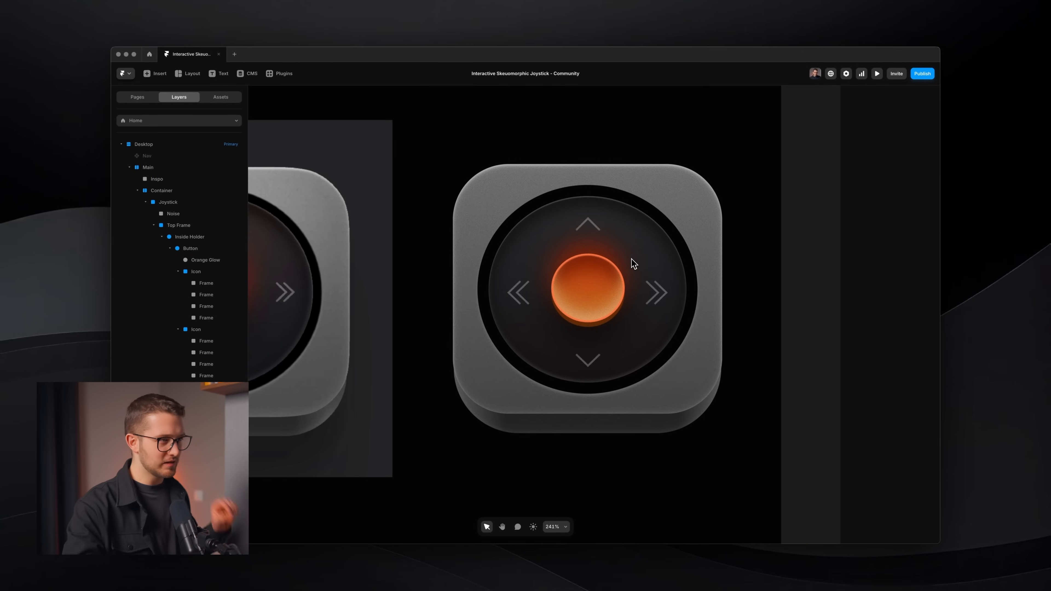
pyautogui.hscroll(-2, 633, 263)
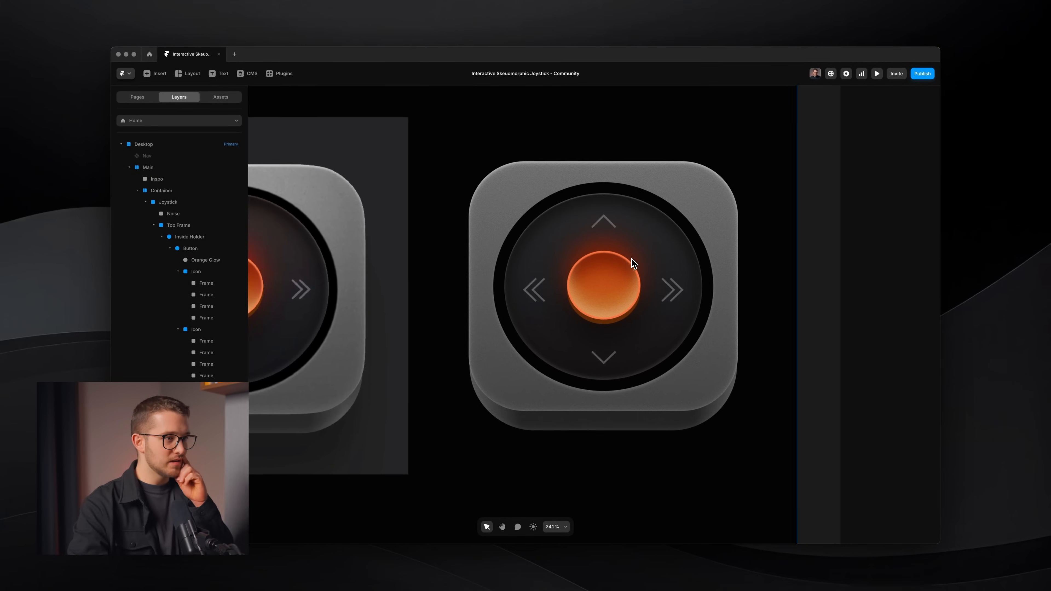
pyautogui.hscroll(-2, 632, 263)
pyautogui.scroll(-2, 632, 263)
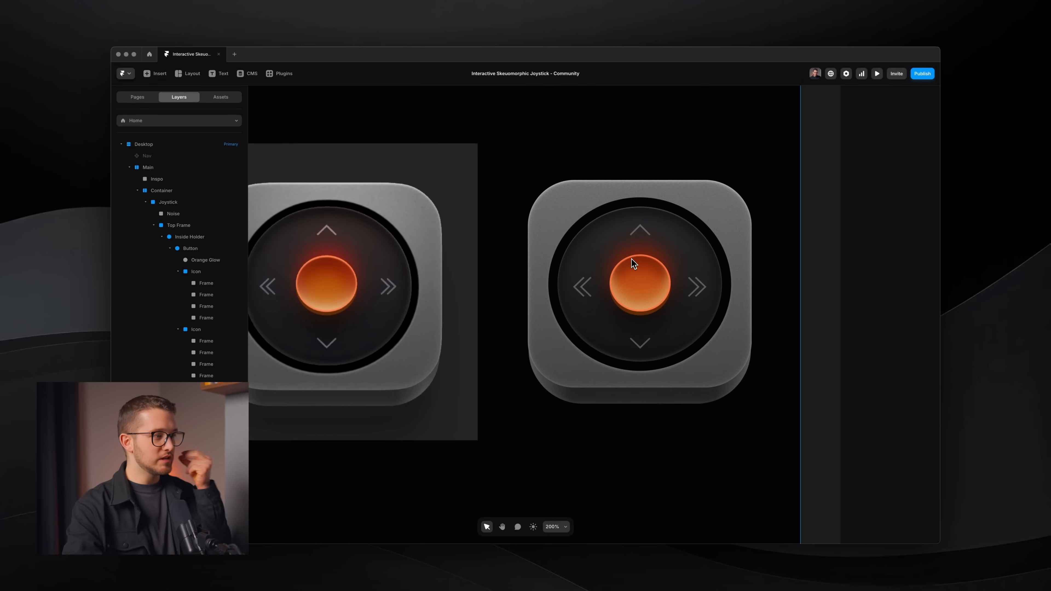
# Examine the textured joystick beside the reference in the tablet layout, both zoomed out and up close.
pyautogui.scroll(-3, 631, 260)
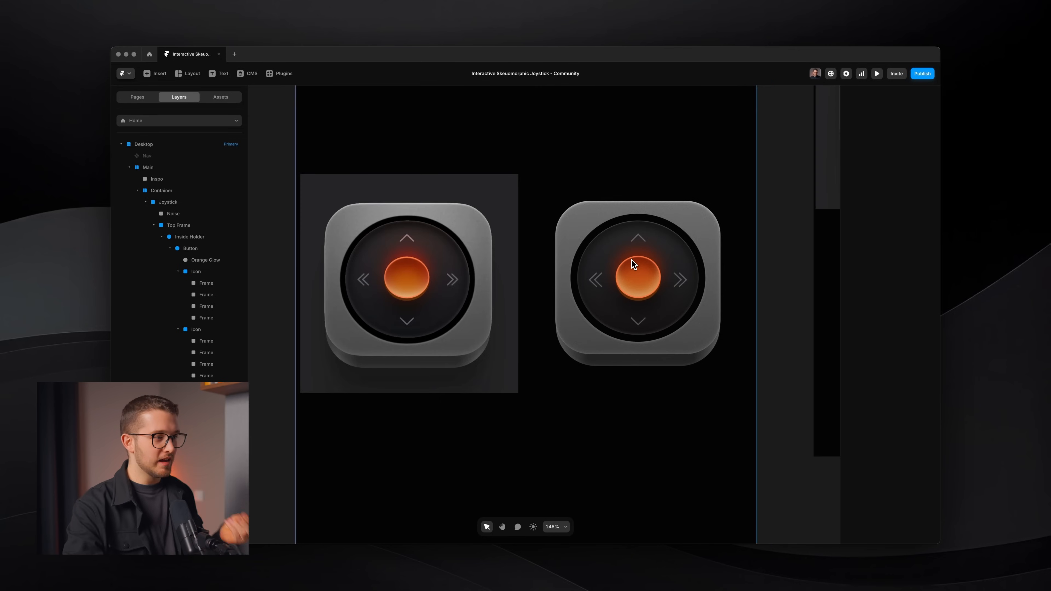
pyautogui.scroll(-5, 631, 259)
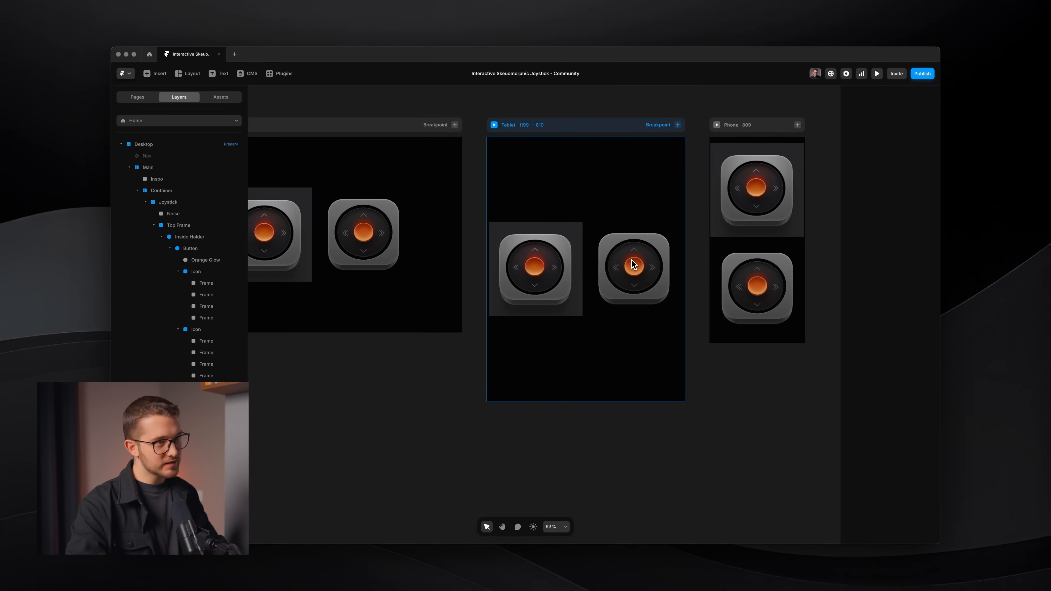
pyautogui.click(631, 265)
pyautogui.scroll(5, 612, 240)
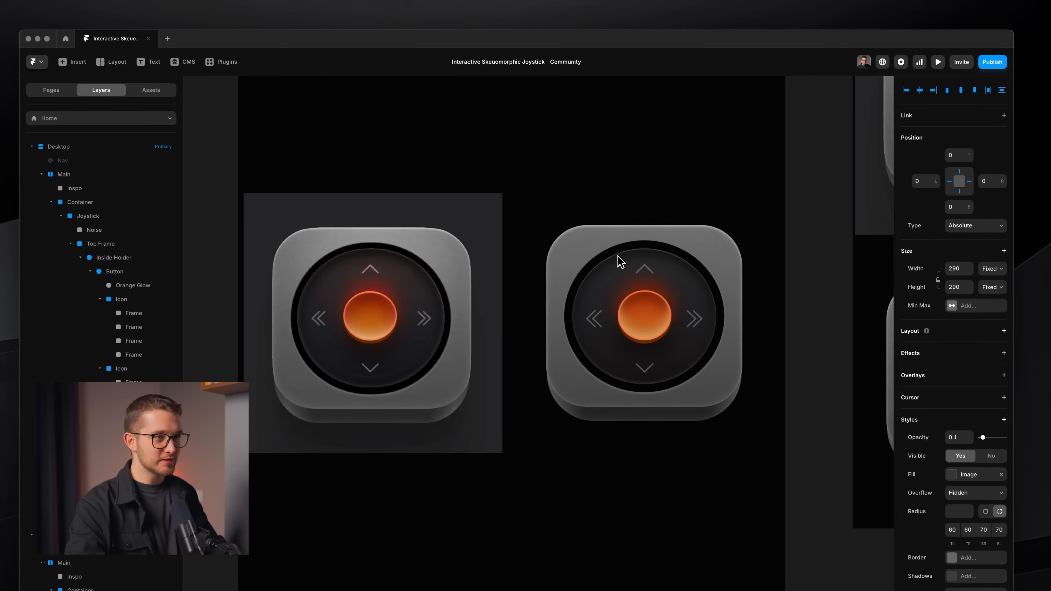
pyautogui.scroll(-5, 647, 289)
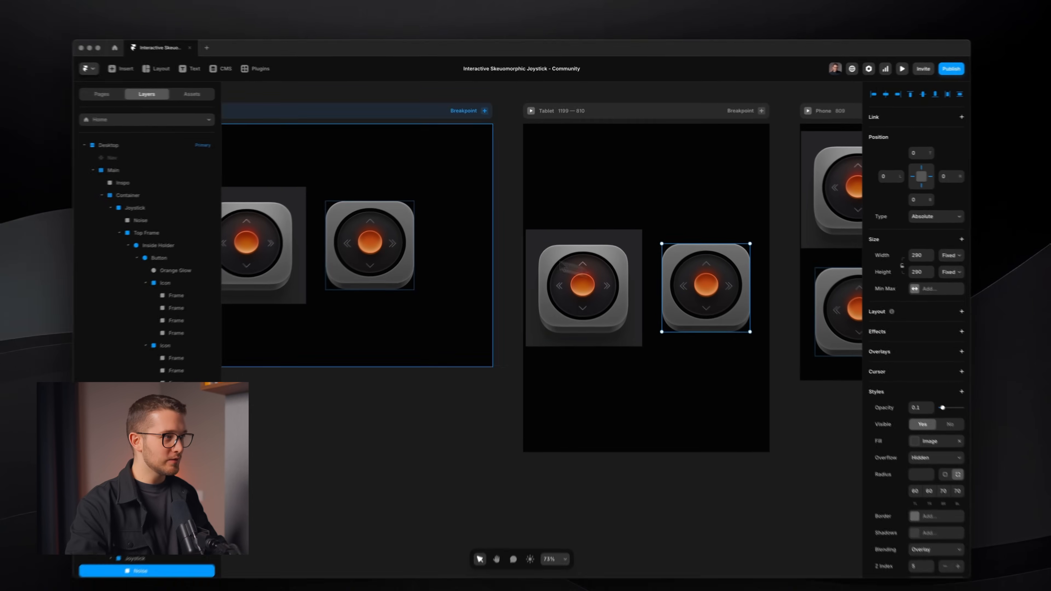
pyautogui.hscroll(5, 551, 249)
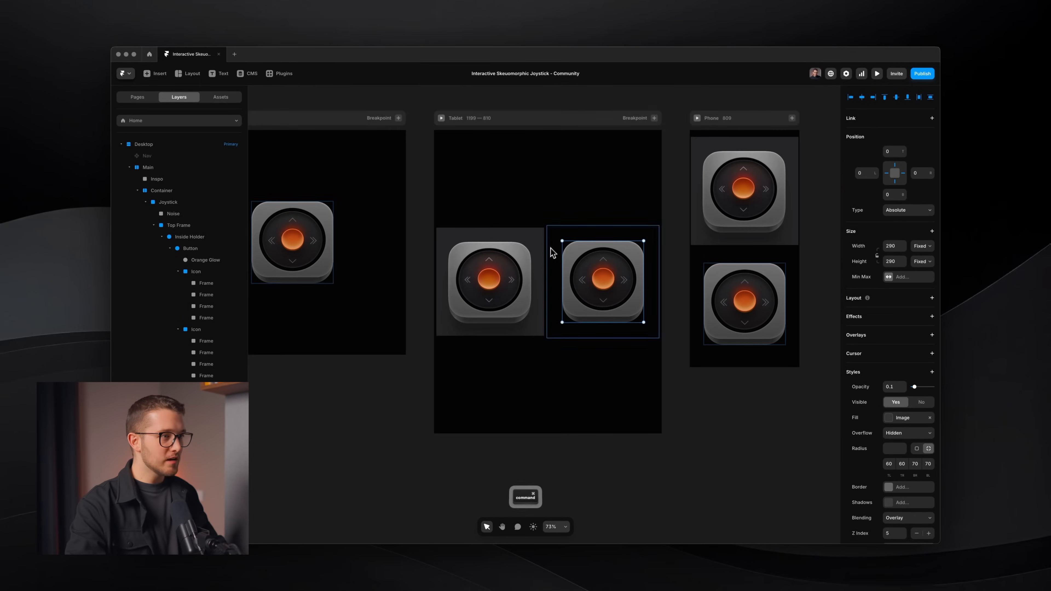
pyautogui.scroll(5, 582, 246)
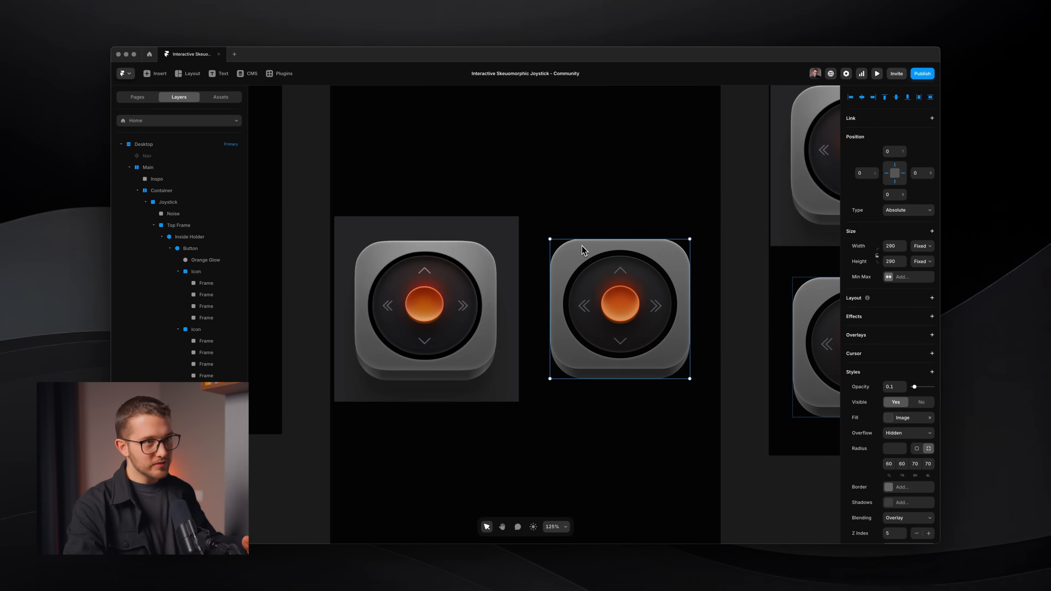
pyautogui.scroll(-5, 652, 231)
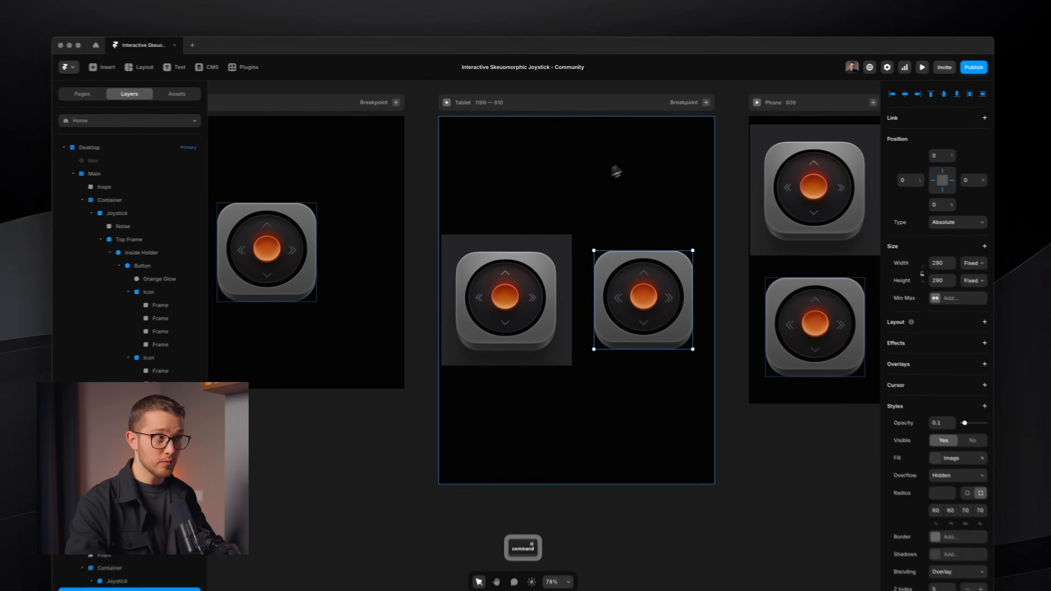
# Select the Noise layer in the desktop layout and inspect its grain up close on the joystick.
pyautogui.keyDown('super'); pyautogui.click(612, 155); pyautogui.keyUp('super')
pyautogui.hscroll(-5, 628, 167)
pyautogui.keyDown('super'); pyautogui.click(500, 259); pyautogui.keyUp('super')
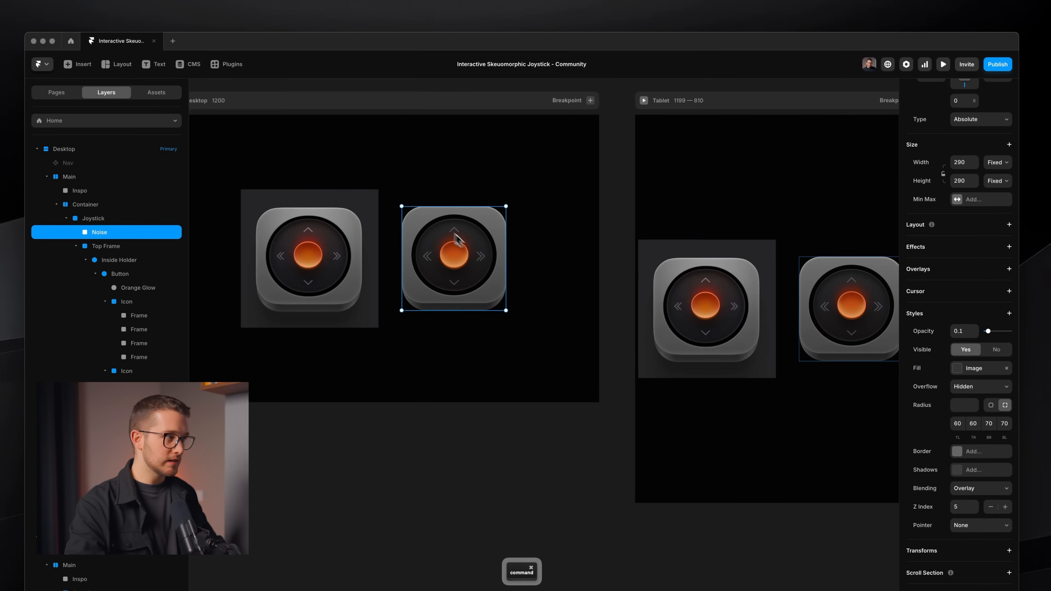
pyautogui.scroll(5, 466, 244)
pyautogui.scroll(5, 488, 251)
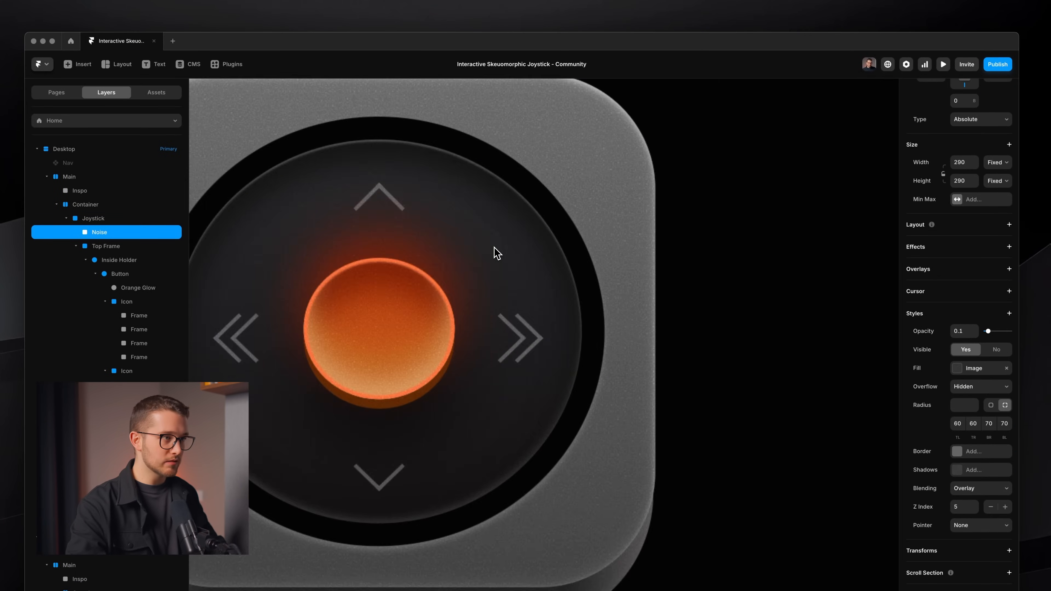
pyautogui.scroll(-3, 495, 253)
pyautogui.hscroll(-1, 502, 226)
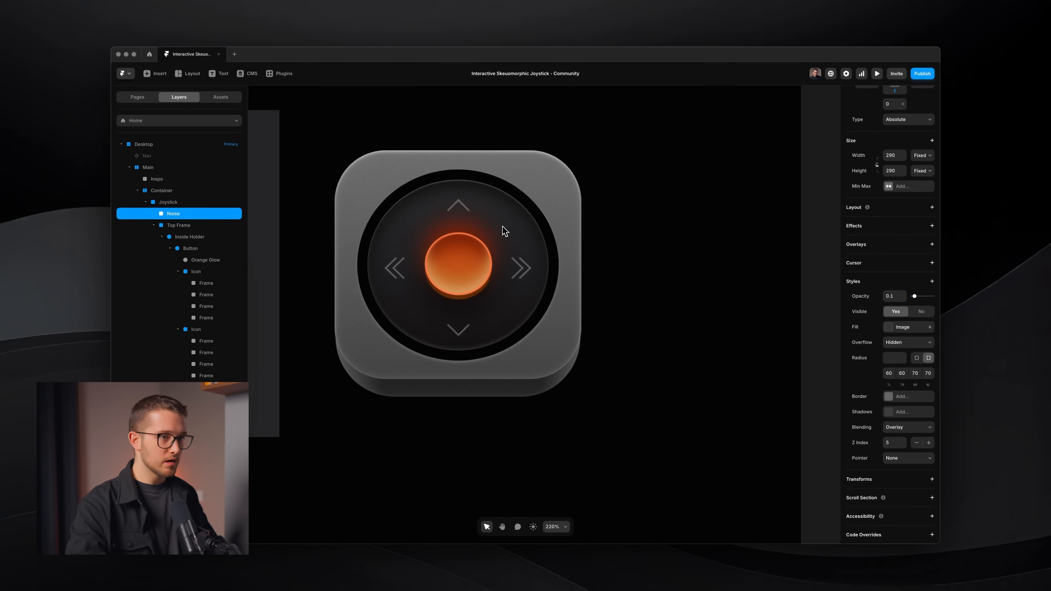
# Compare the tablet layout's Noise overlay with its reference image, selecting each of them.
pyautogui.scroll(-3, 502, 226)
pyautogui.hscroll(1, 502, 226)
pyautogui.hscroll(5, 623, 270)
pyautogui.keyDown('super'); pyautogui.click(736, 285); pyautogui.keyUp('super')
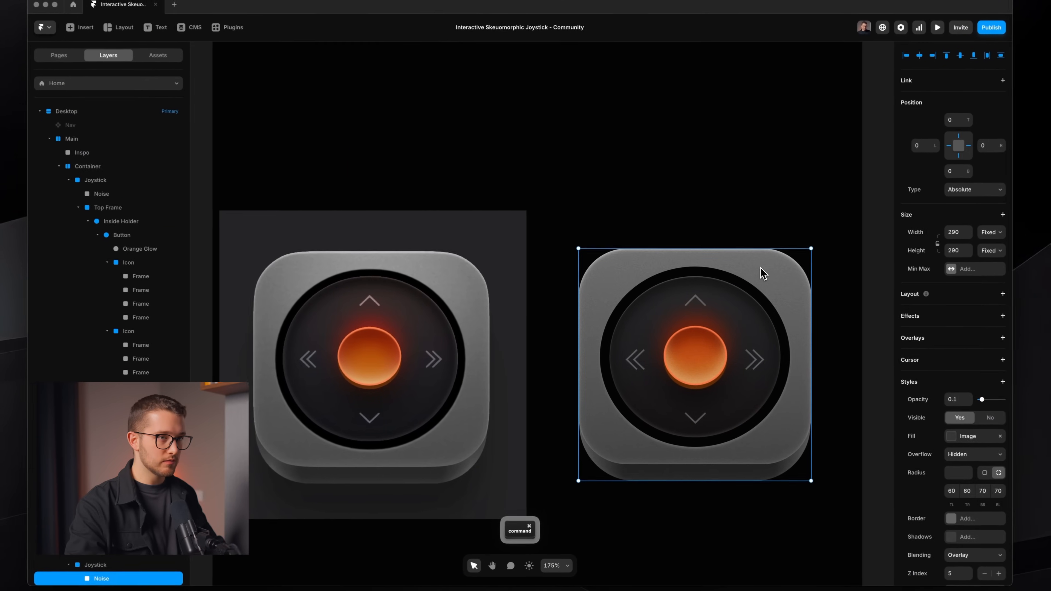
pyautogui.keyDown('super'); pyautogui.click(768, 242); pyautogui.keyUp('super')
pyautogui.keyDown('super'); pyautogui.click(776, 283); pyautogui.keyUp('super')
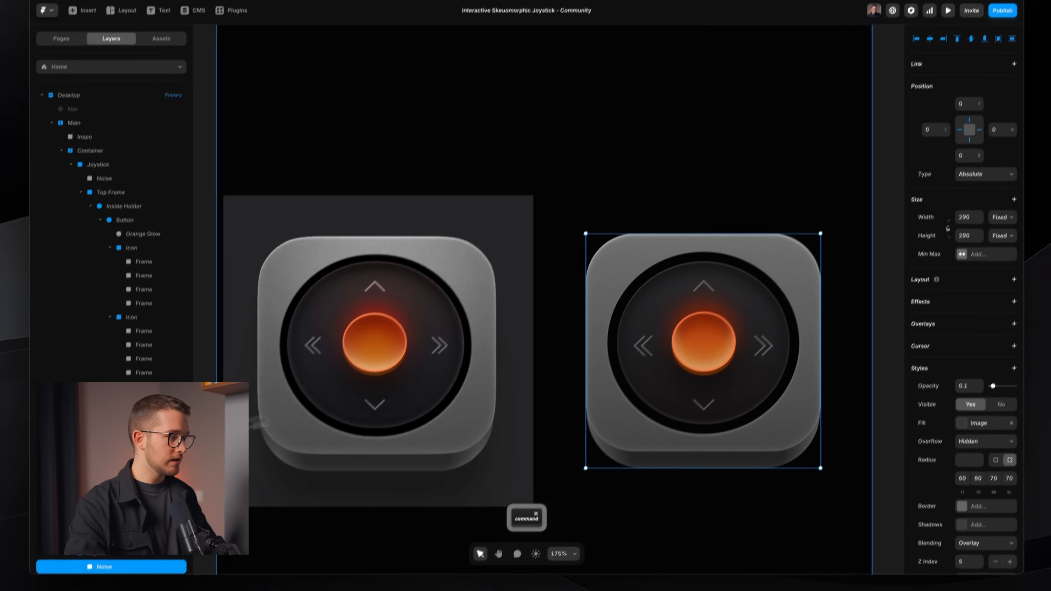
pyautogui.scroll(-1, 95, 513)
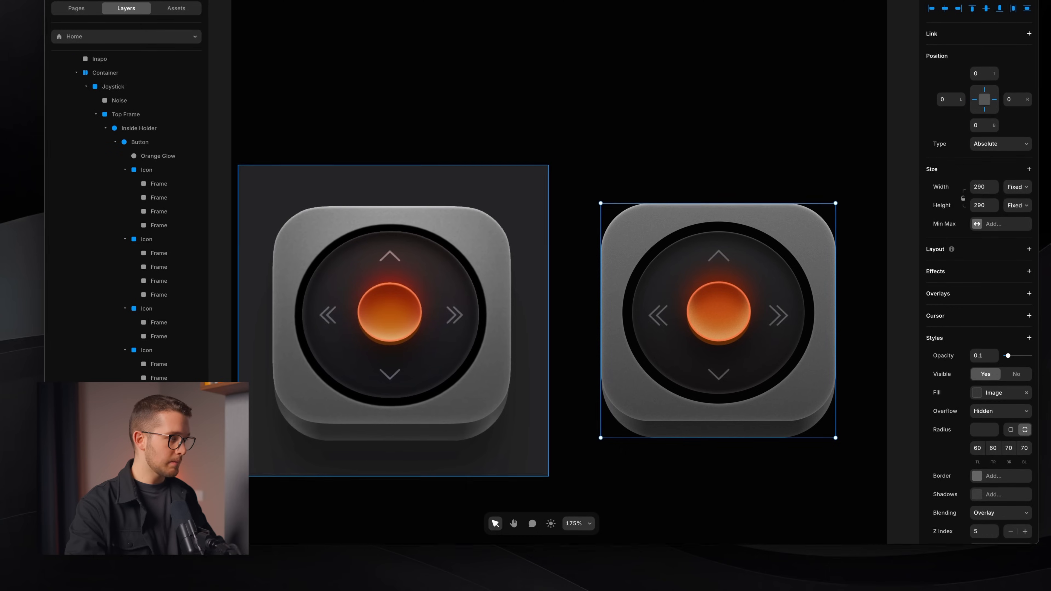
pyautogui.click(85, 478)
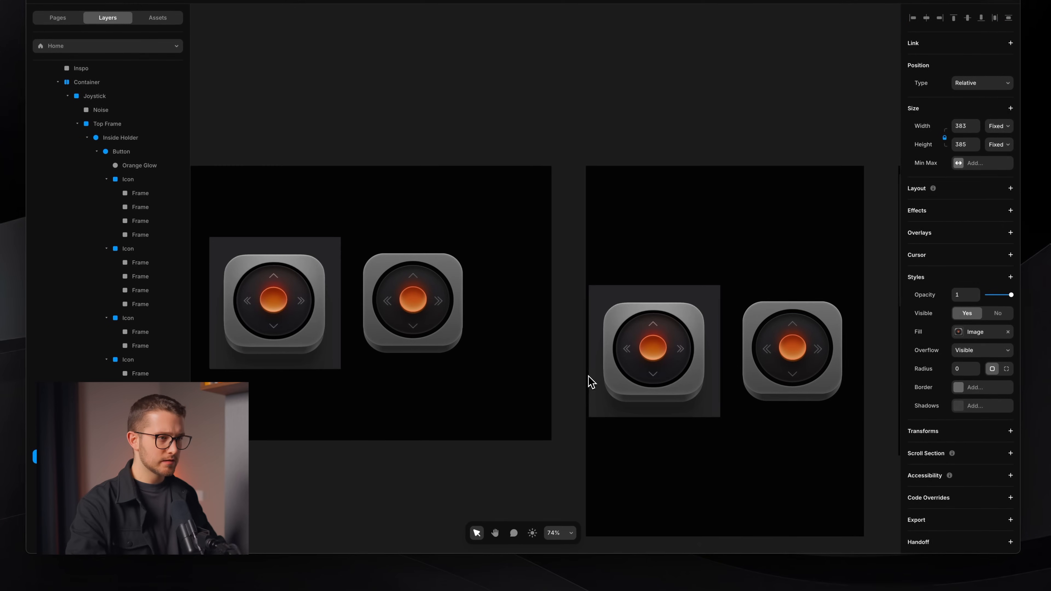
# Undo the recent edits to the Noise layer and set its opacity to 0.1.
pyautogui.press('super+z')
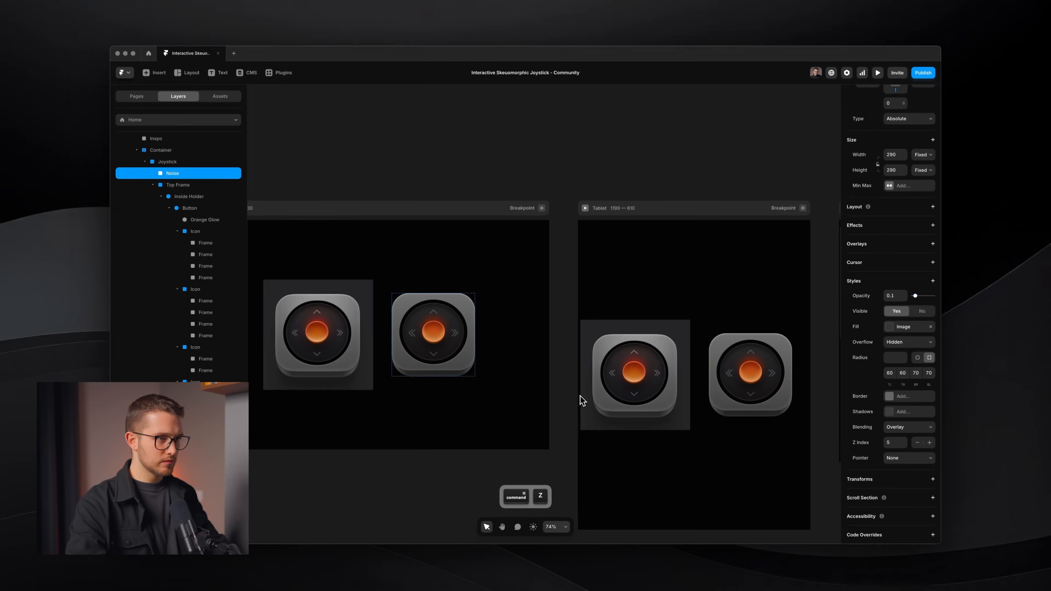
pyautogui.scroll(-1, 579, 396)
pyautogui.press('super+z')
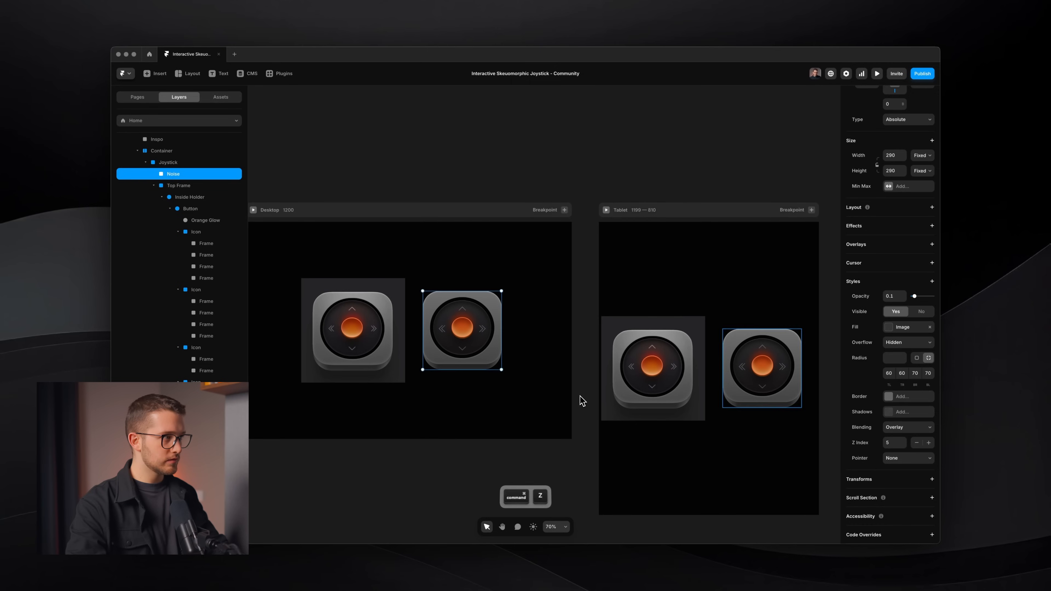
pyautogui.scroll(5, 468, 307)
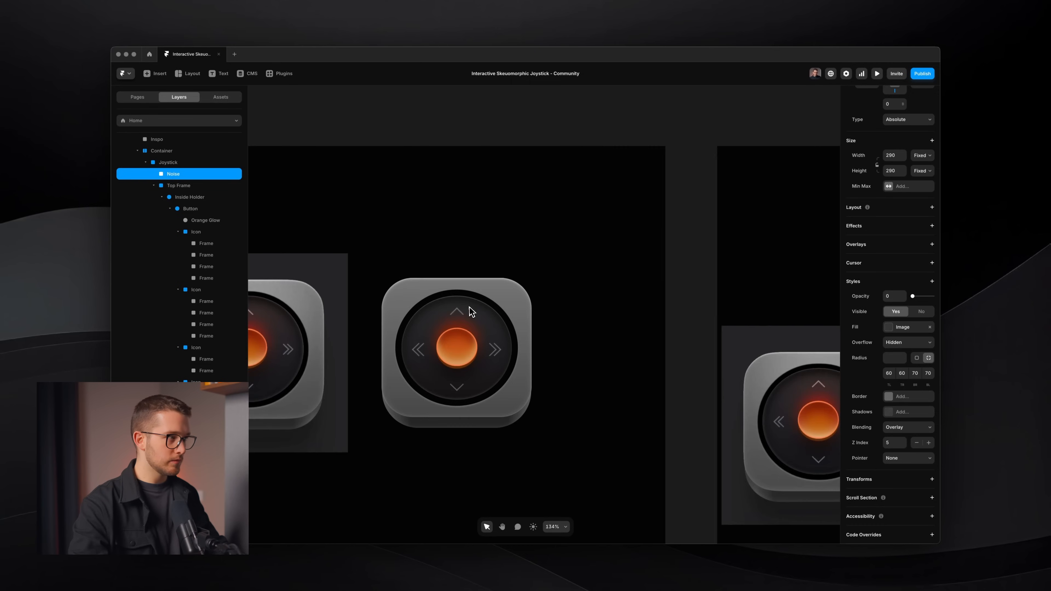
pyautogui.hscroll(-2, 468, 307)
pyautogui.scroll(-1, 467, 307)
pyautogui.scroll(2, 197, 182)
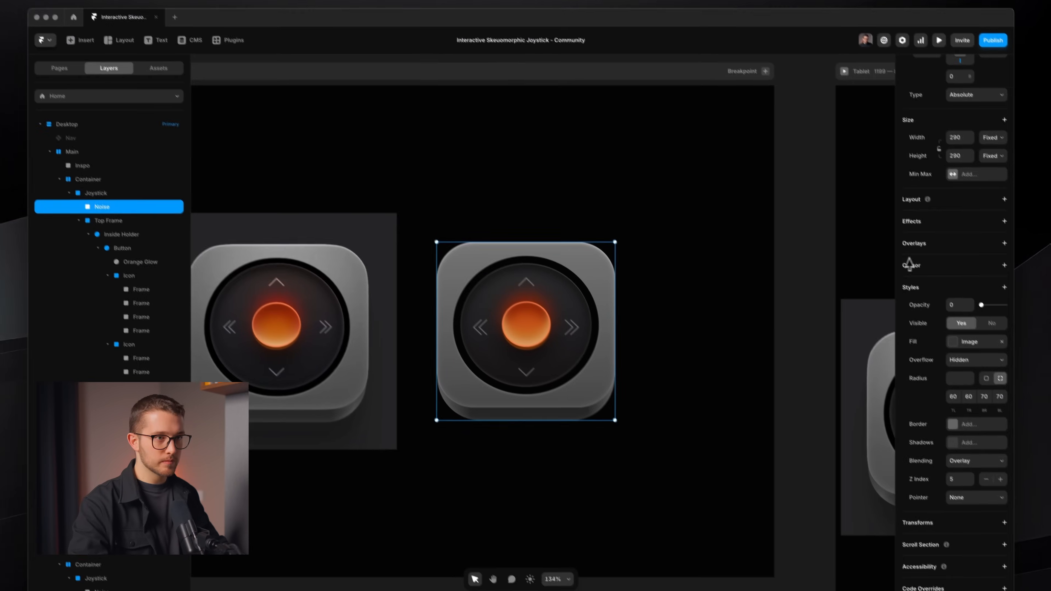
pyautogui.click(891, 298)
pyautogui.write('0.1')
pyautogui.press('Return')
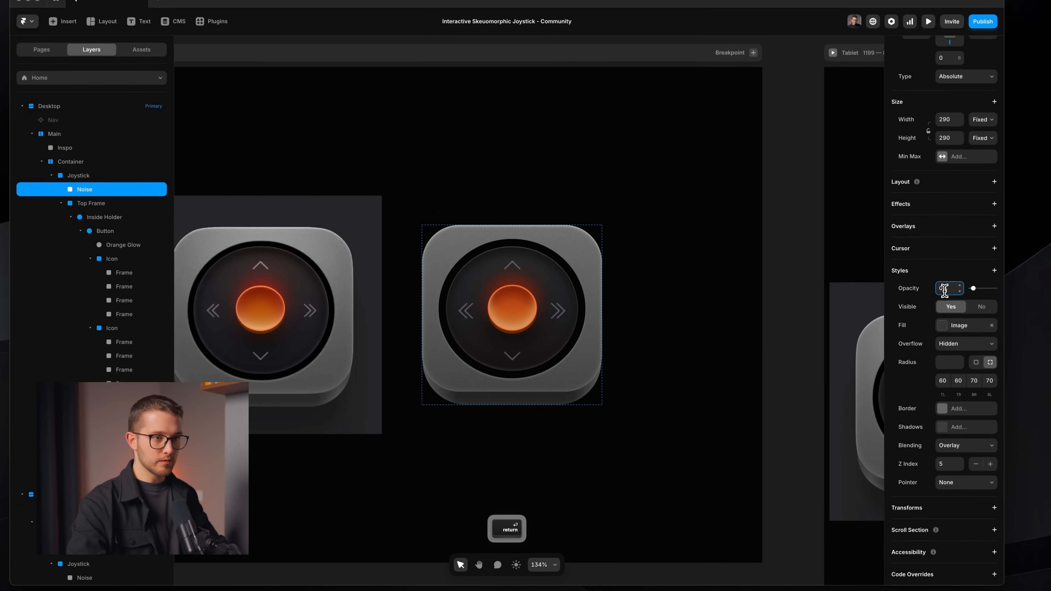
# Check the tile scale in the Noise layer's image fill and examine the grain on the desktop joystick.
pyautogui.click(959, 324)
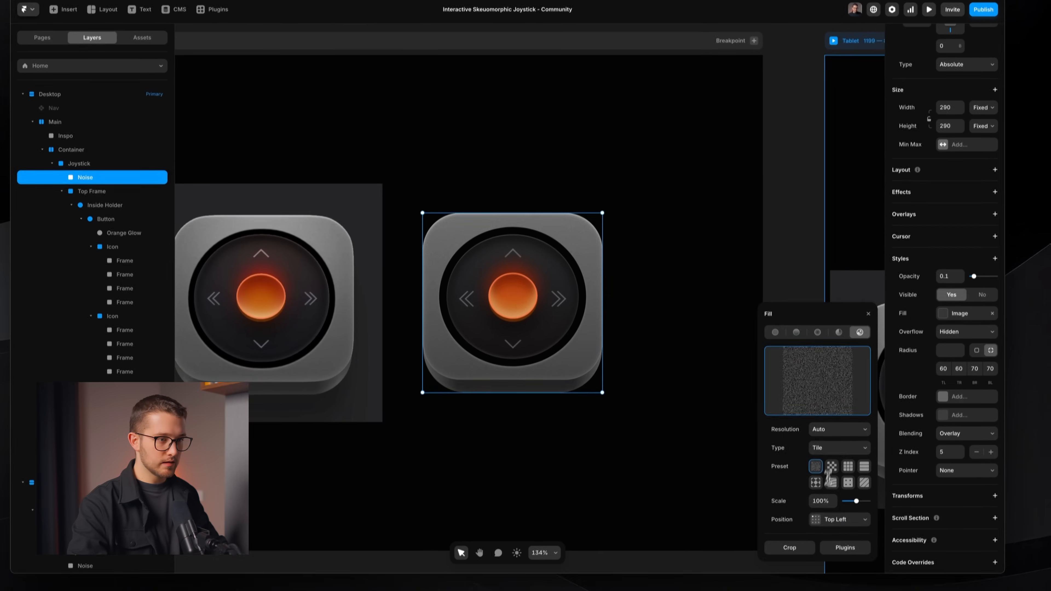
pyautogui.click(819, 513)
pyautogui.click(650, 410)
pyautogui.scroll(5, 546, 258)
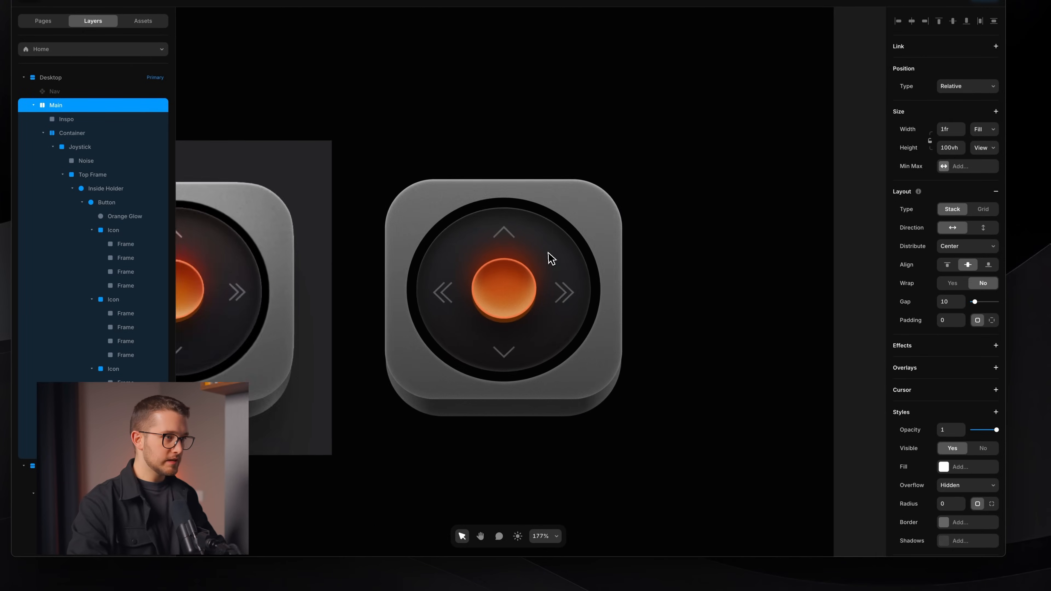
pyautogui.scroll(-4, 548, 257)
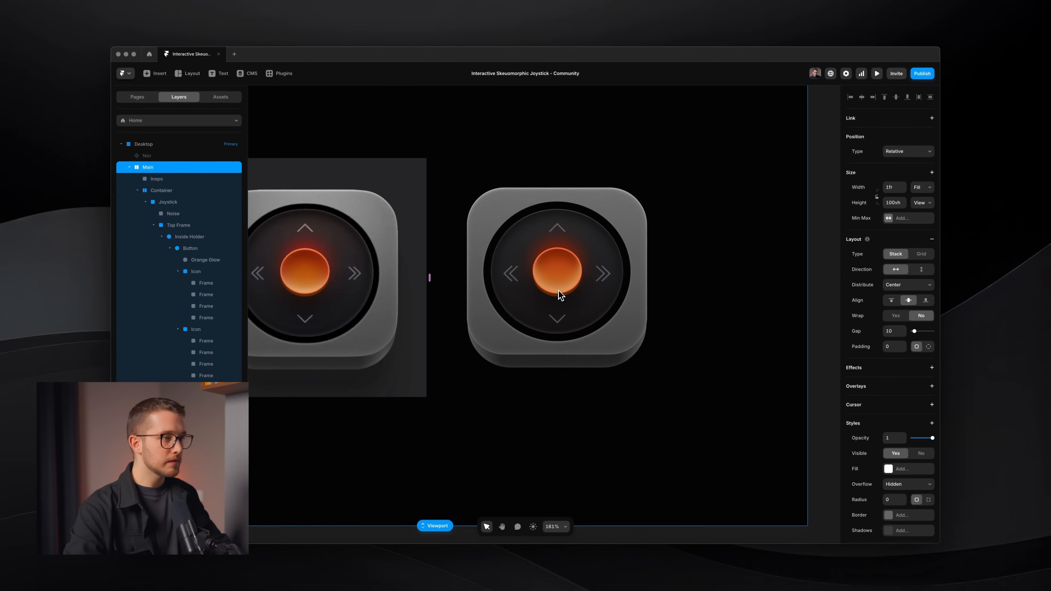
pyautogui.scroll(4, 558, 290)
# Lock the Noise layer and select the Top Frame beneath it on the canvas.
pyautogui.keyDown('super'); pyautogui.click(579, 263); pyautogui.keyUp('super')
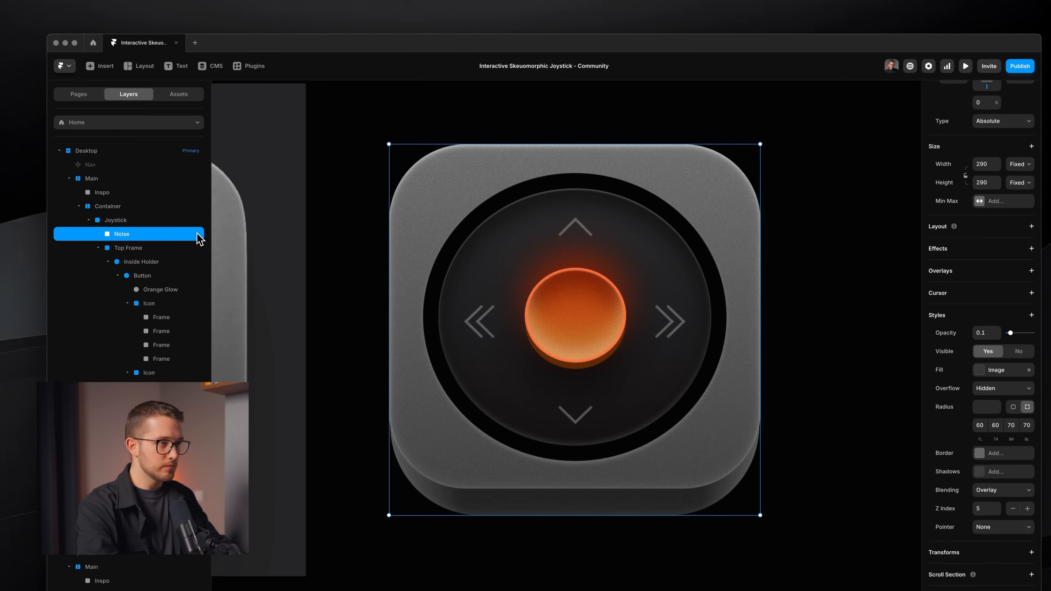
pyautogui.press('super+l')
pyautogui.keyDown('super'); pyautogui.click(811, 259); pyautogui.keyUp('super')
pyautogui.keyDown('super'); pyautogui.click(719, 249); pyautogui.keyUp('super')
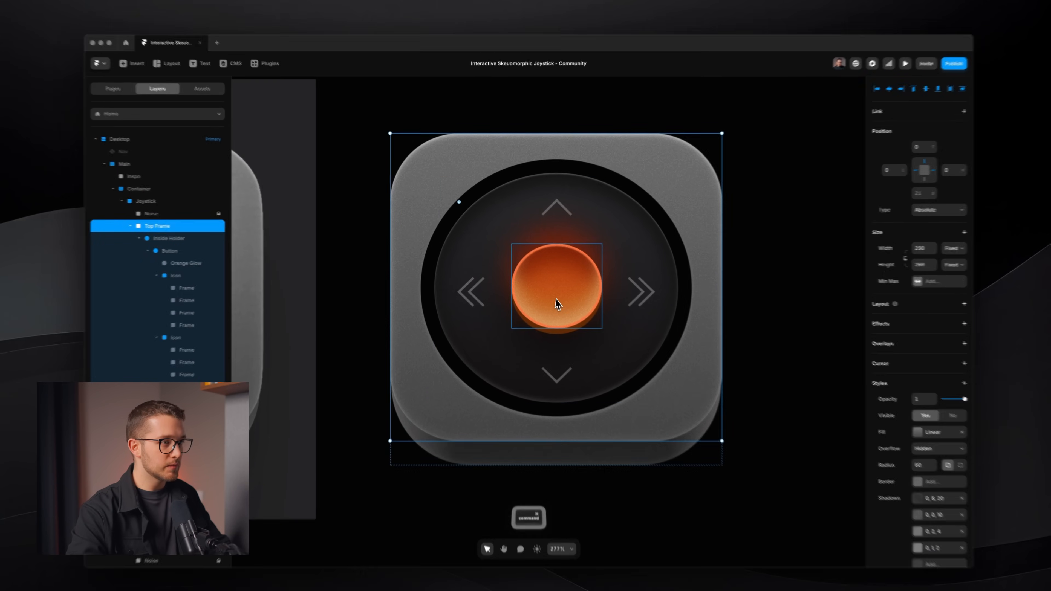
# Add a Depth transform to the Orange Glow element and set it to 41.
pyautogui.keyDown('super'); pyautogui.click(560, 283); pyautogui.keyUp('super')
pyautogui.keyDown('super'); pyautogui.click(595, 220); pyautogui.keyUp('super')
pyautogui.keyDown('super'); pyautogui.click(598, 273); pyautogui.keyUp('super')
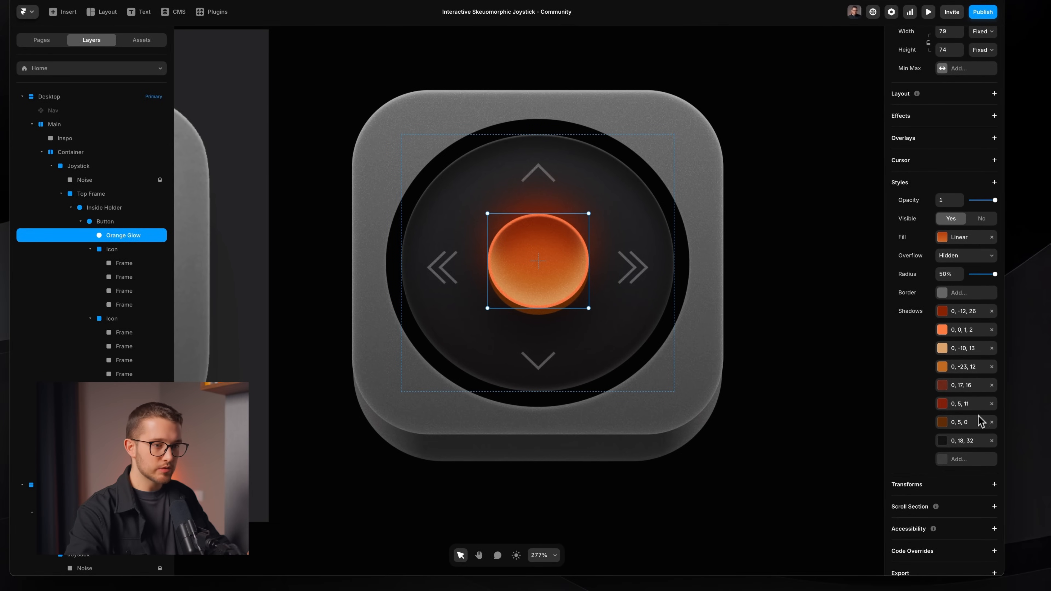
pyautogui.click(994, 484)
pyautogui.click(953, 427)
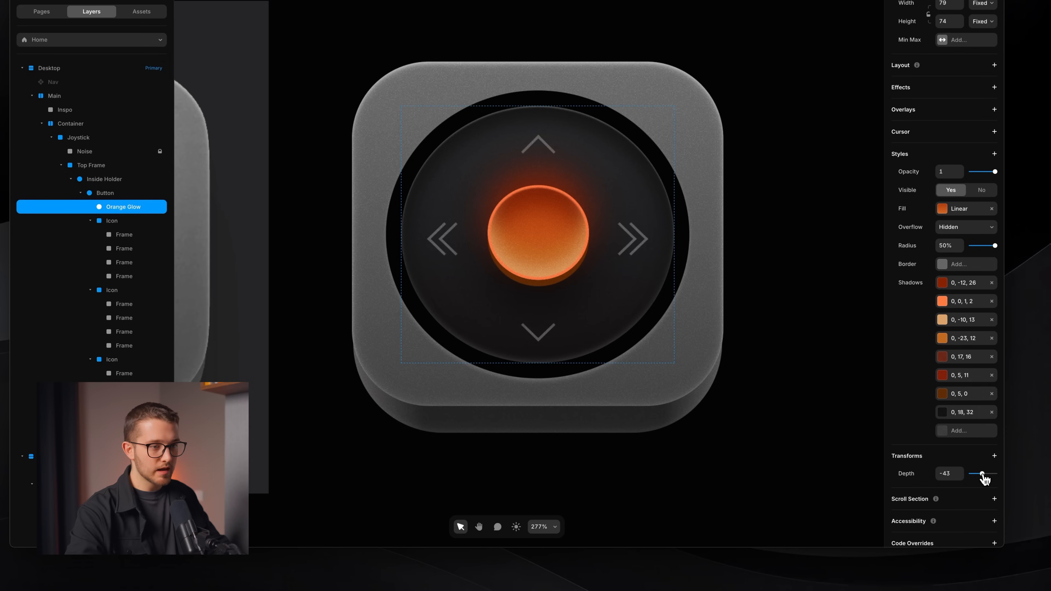
pyautogui.hscroll(2, 609, 307)
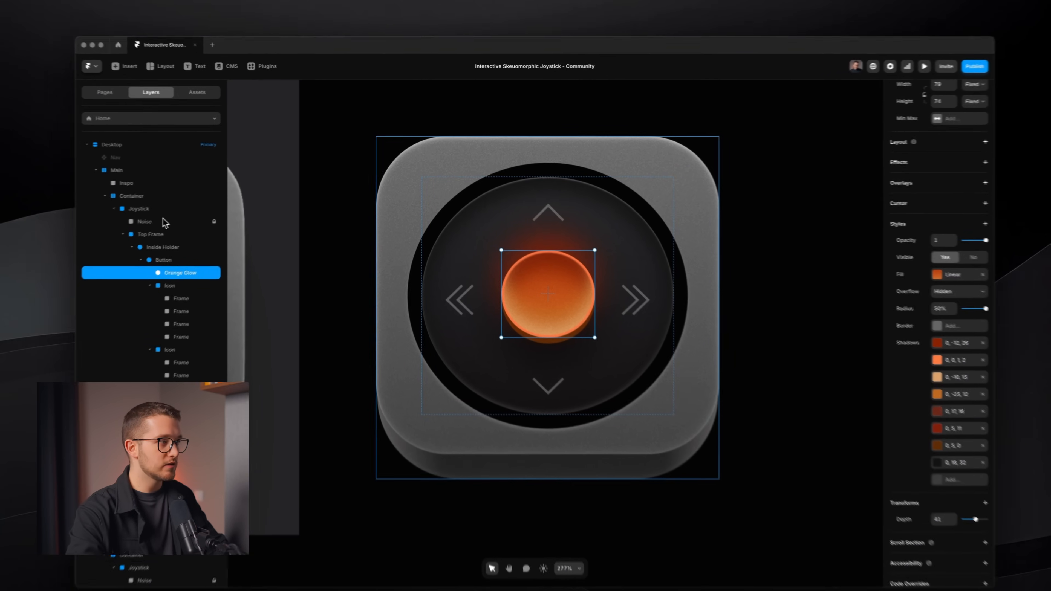
# Add a Perspective transform of 1200 and Preserve 3D set to Yes on the Joystick frame.
pyautogui.click(173, 202)
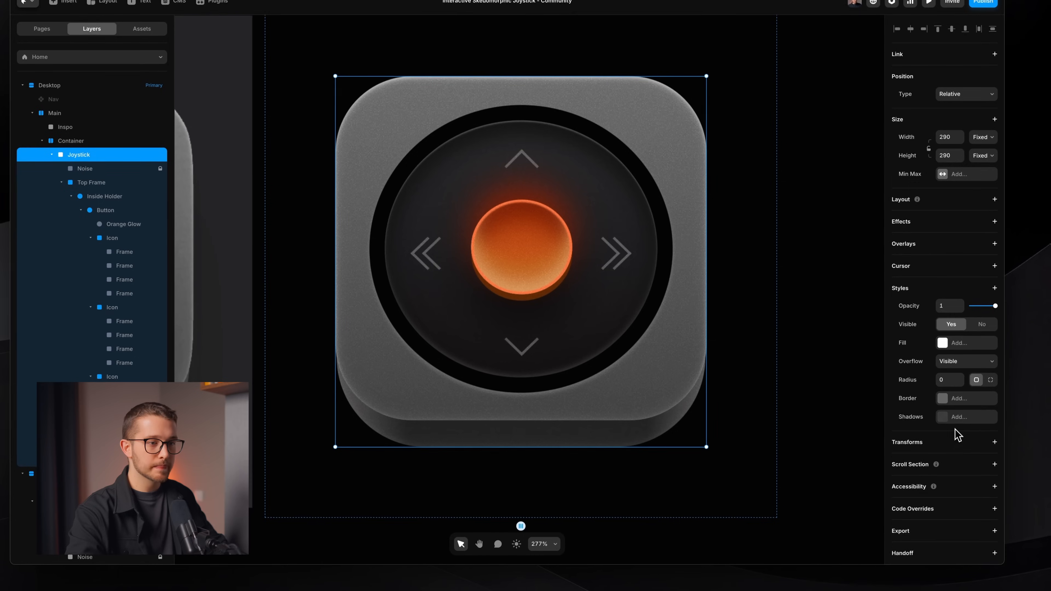
pyautogui.click(987, 490)
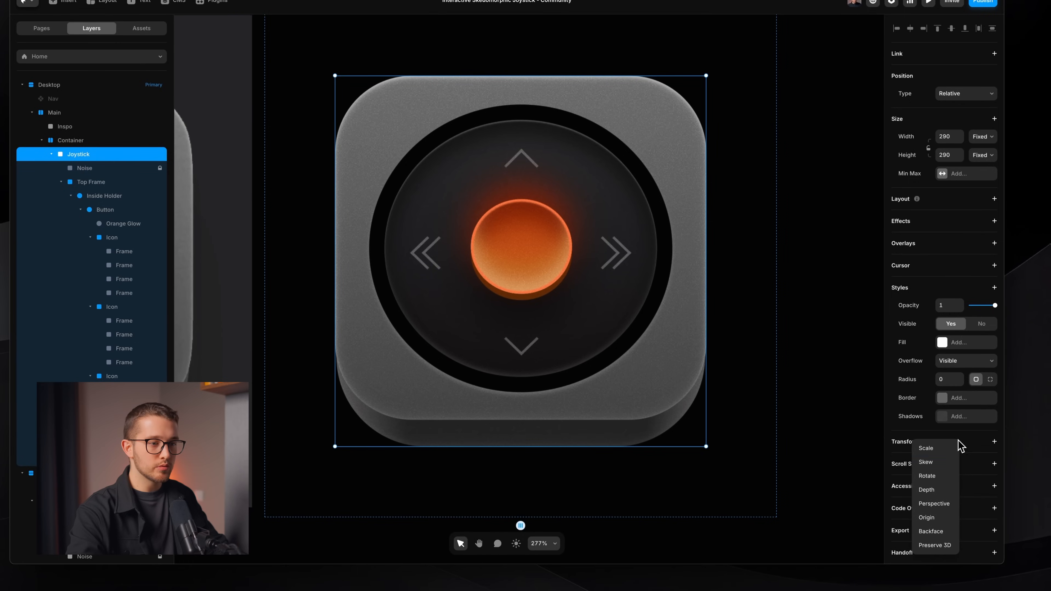
pyautogui.click(956, 503)
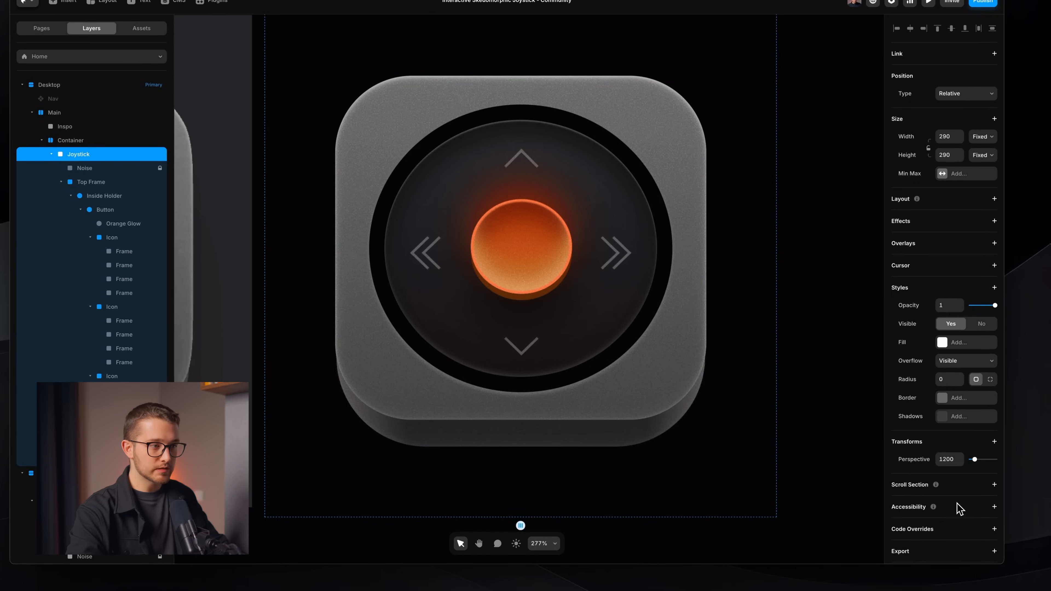
pyautogui.click(984, 442)
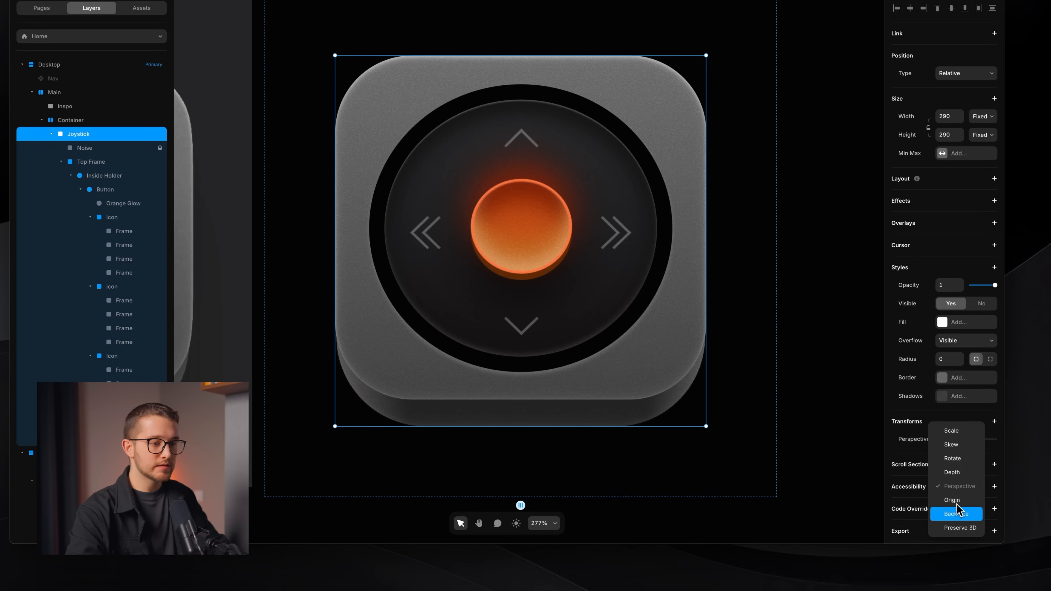
pyautogui.click(959, 528)
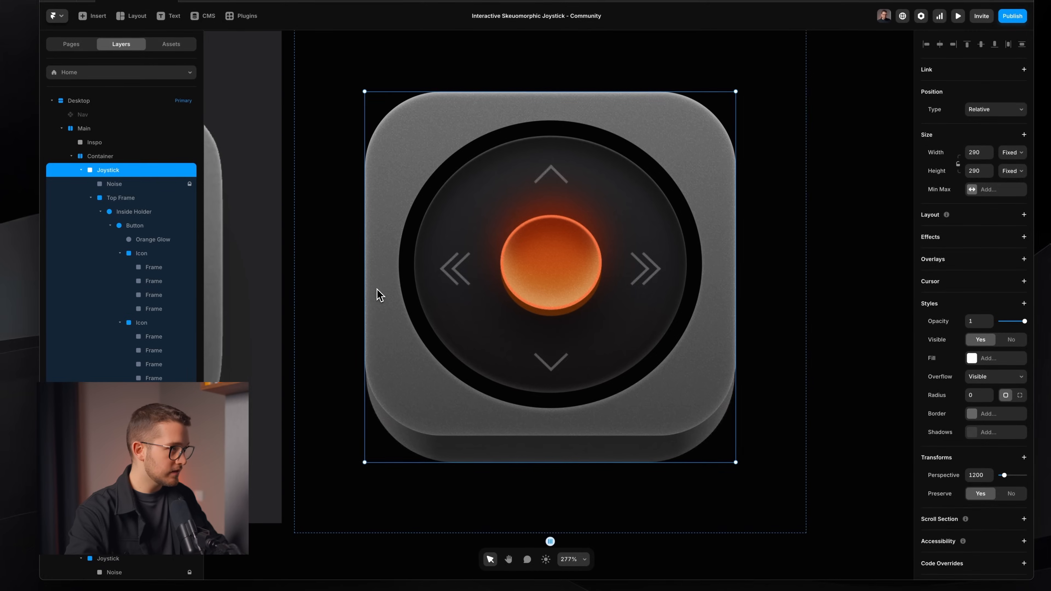
pyautogui.keyDown('super'); pyautogui.click(565, 267); pyautogui.keyUp('super')
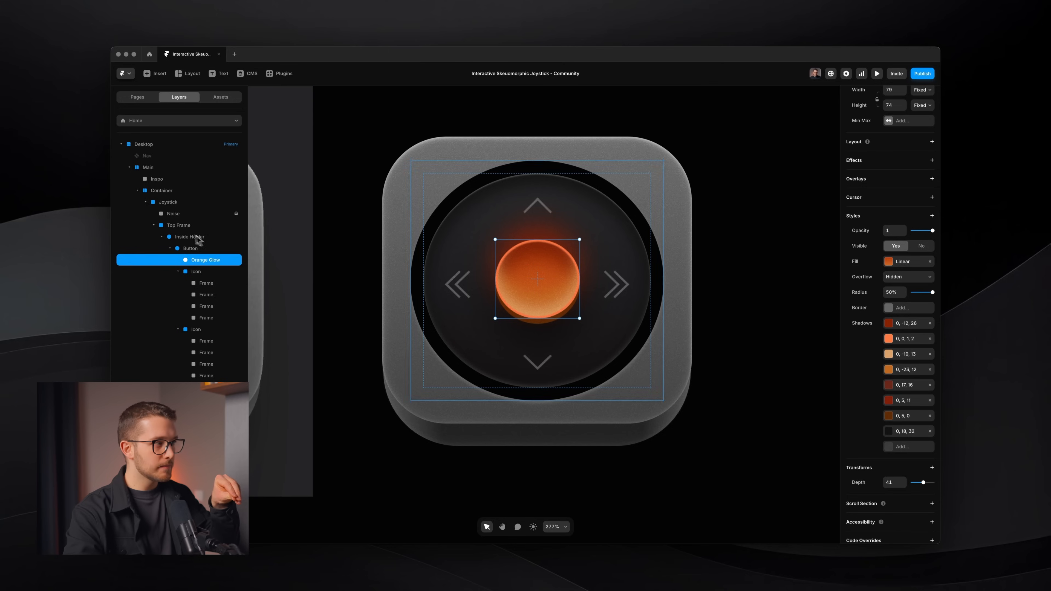
pyautogui.click(177, 203)
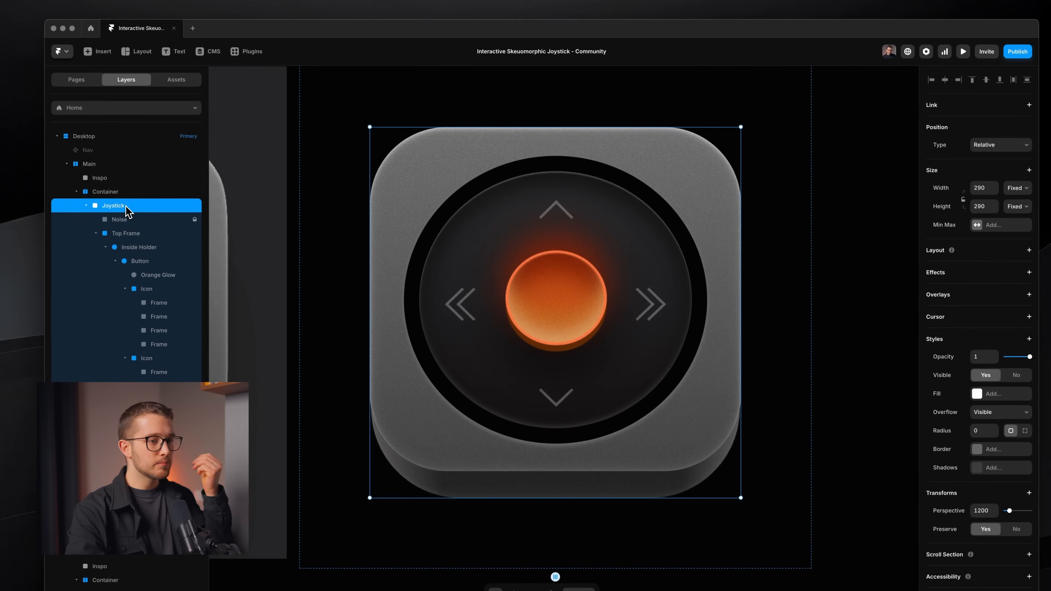
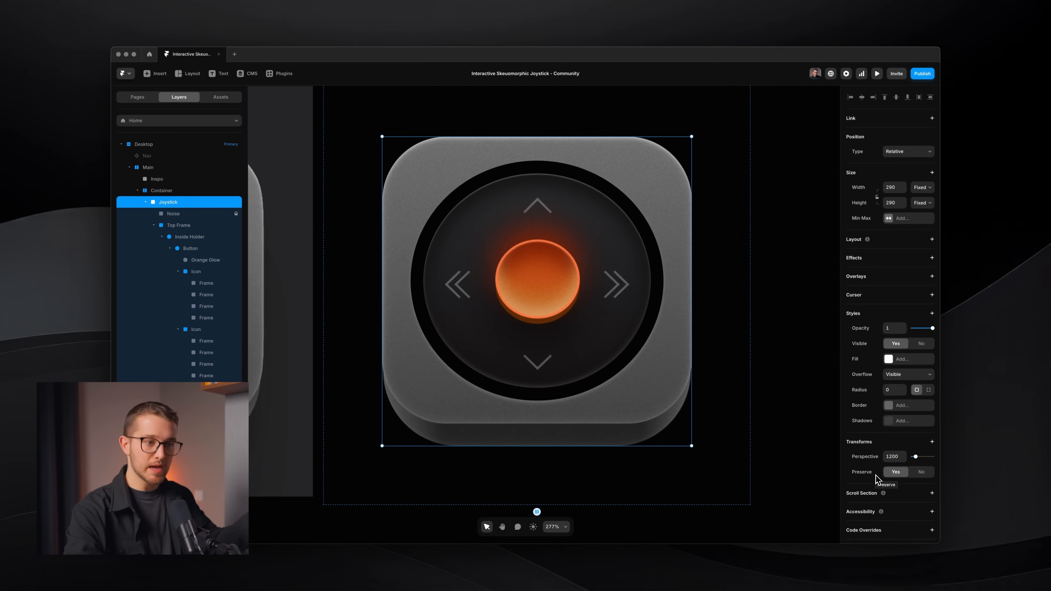
# Add a Preserve 3D transform set to Yes on the Top Frame and on the Inside Holder.
pyautogui.click(173, 226)
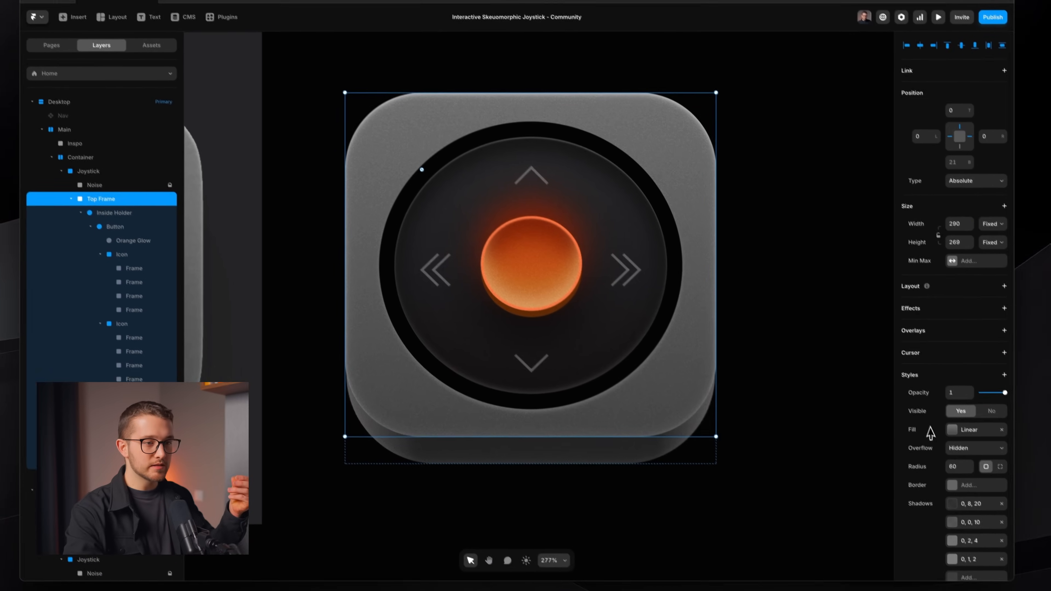
pyautogui.scroll(-4, 930, 432)
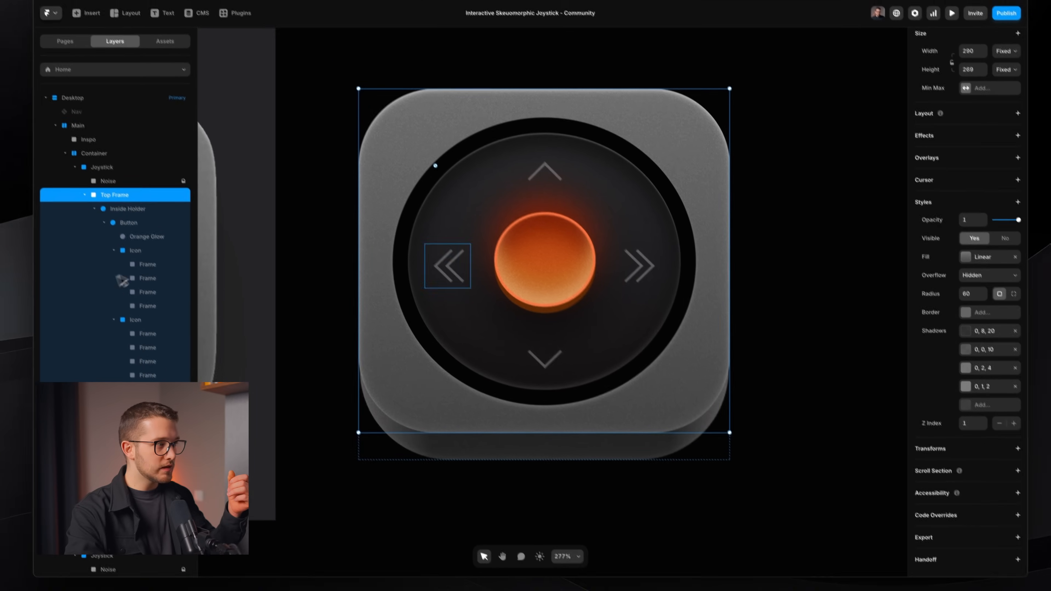
pyautogui.click(1017, 448)
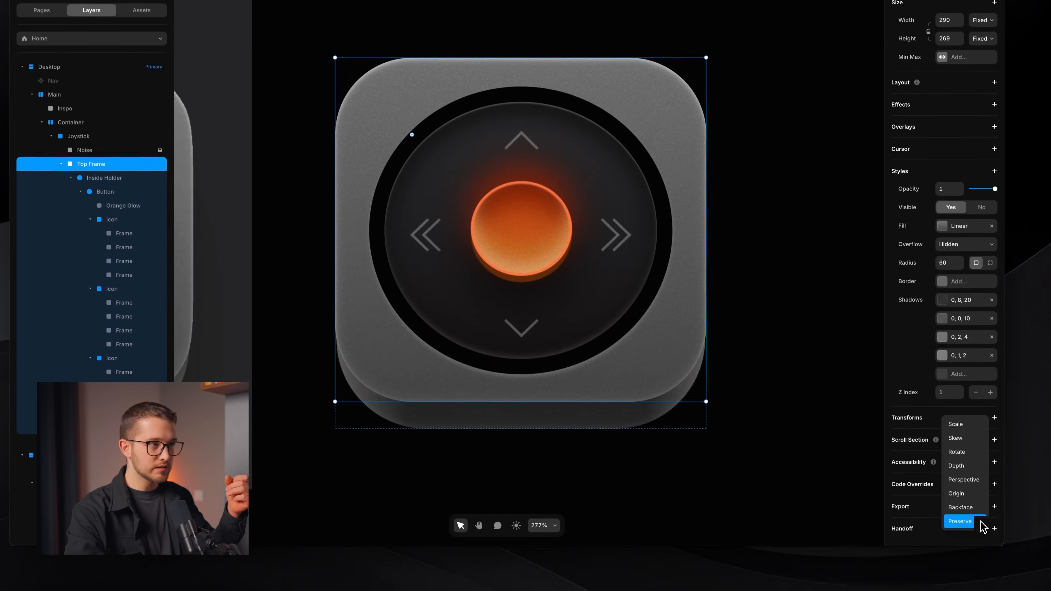
pyautogui.click(977, 534)
pyautogui.click(109, 191)
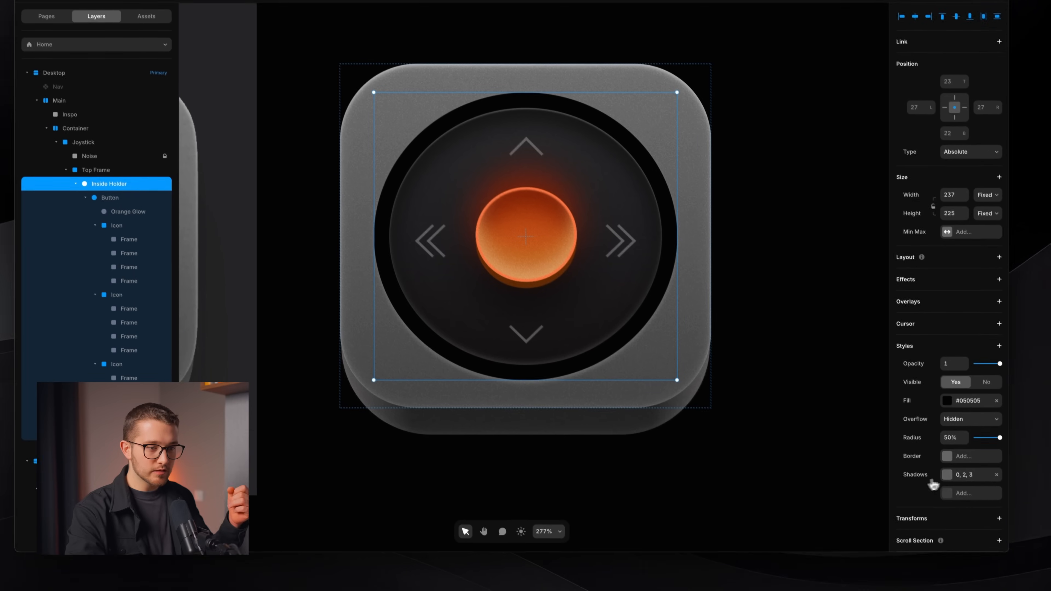
pyautogui.click(996, 571)
pyautogui.click(938, 524)
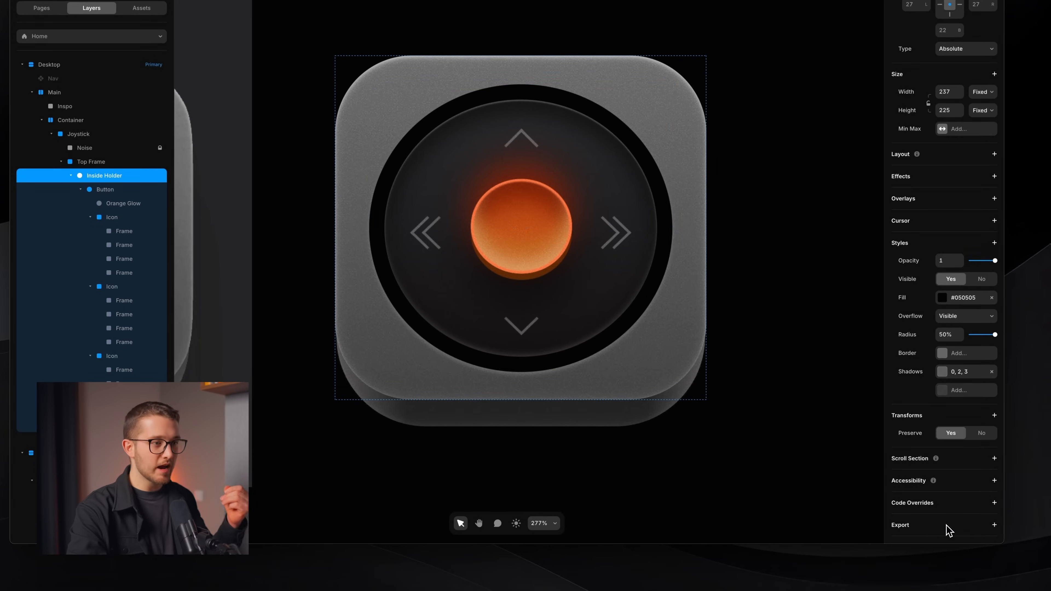
# Add a Preserve 3D transform set to Yes on the Button frame inside the Inside Holder.
pyautogui.click(116, 189)
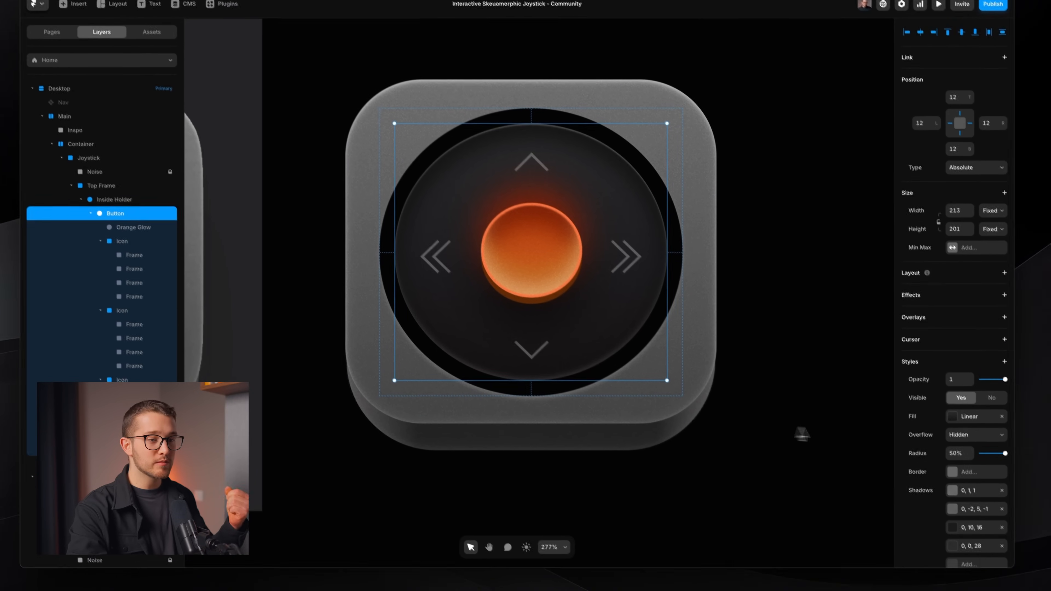
pyautogui.scroll(-5, 976, 496)
pyautogui.click(1016, 459)
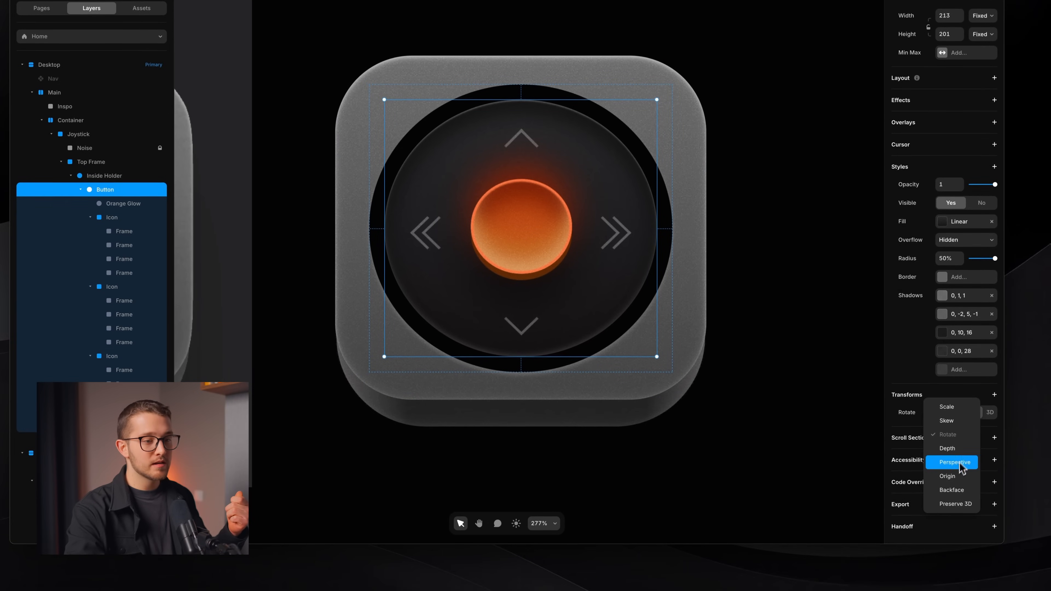
pyautogui.click(959, 504)
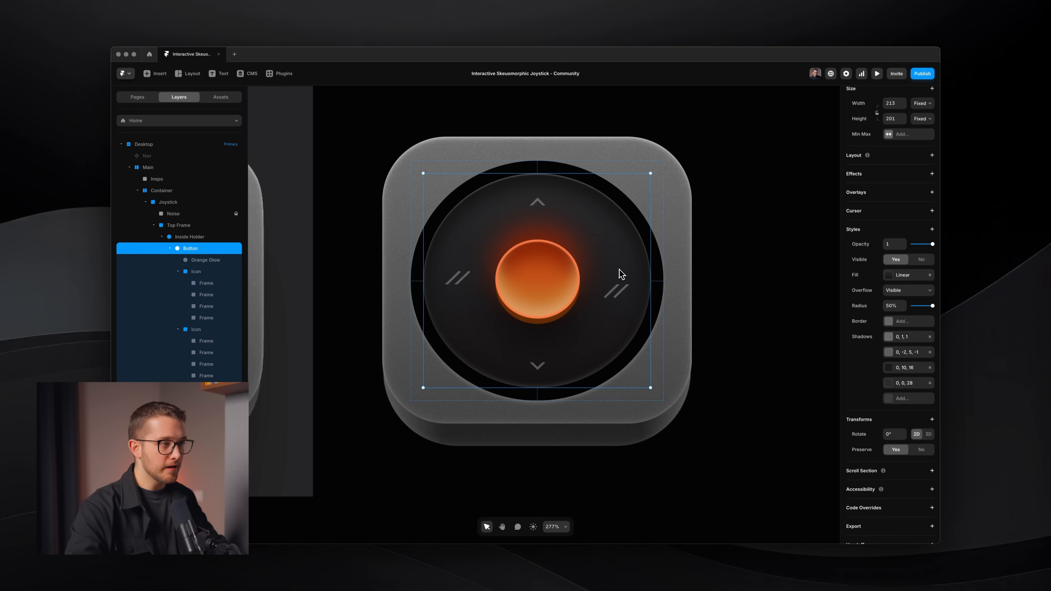
# Try Depth values between 0 and 500 on the Orange Glow element to test the 3D effect.
pyautogui.click(538, 279)
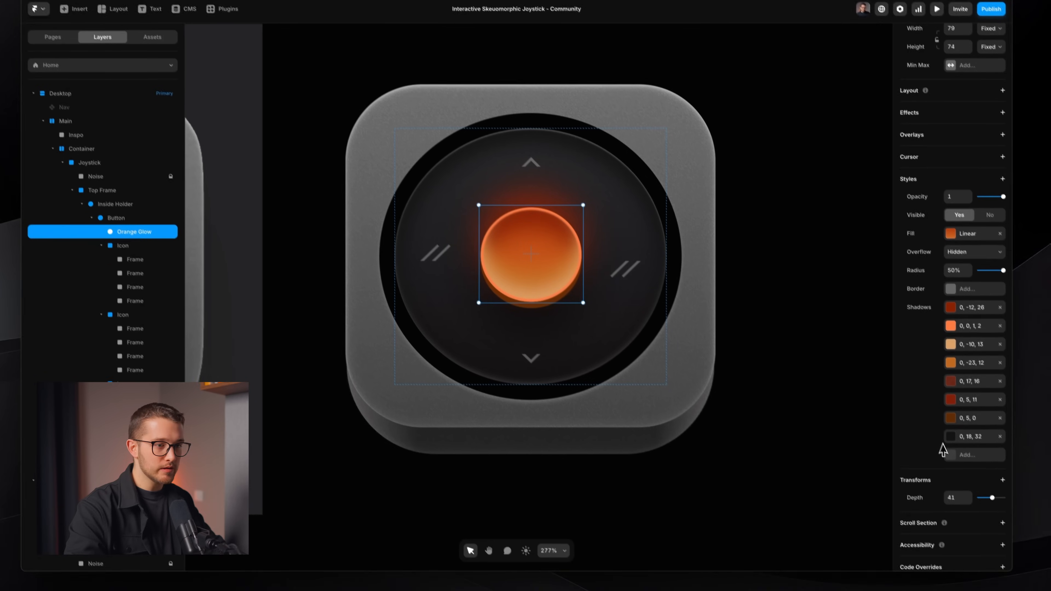
pyautogui.moveTo(985, 475); pyautogui.dragTo(1004, 483)
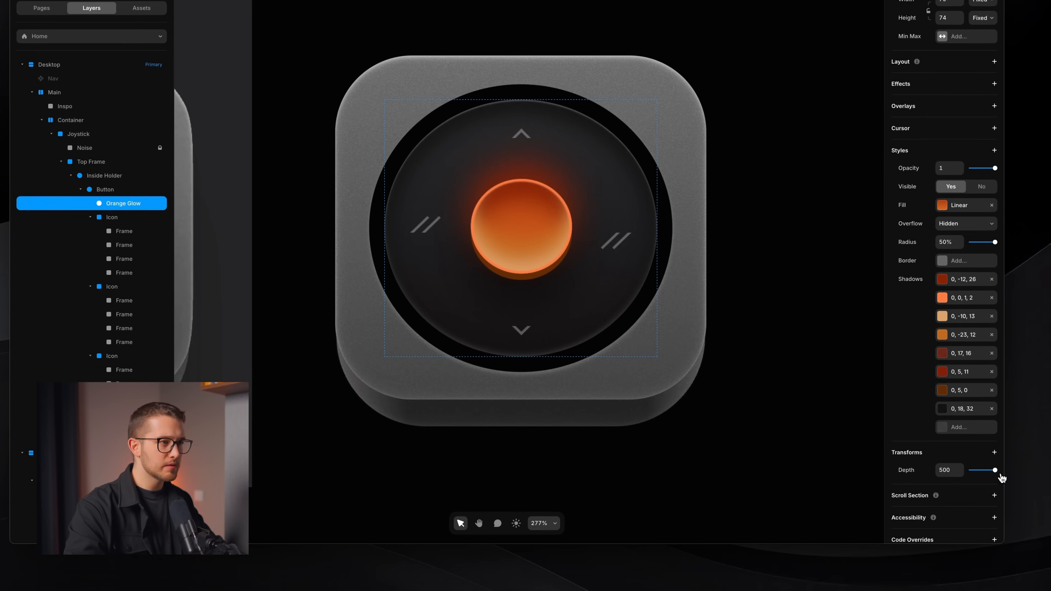
pyautogui.scroll(-5, 609, 401)
pyautogui.scroll(3, 609, 401)
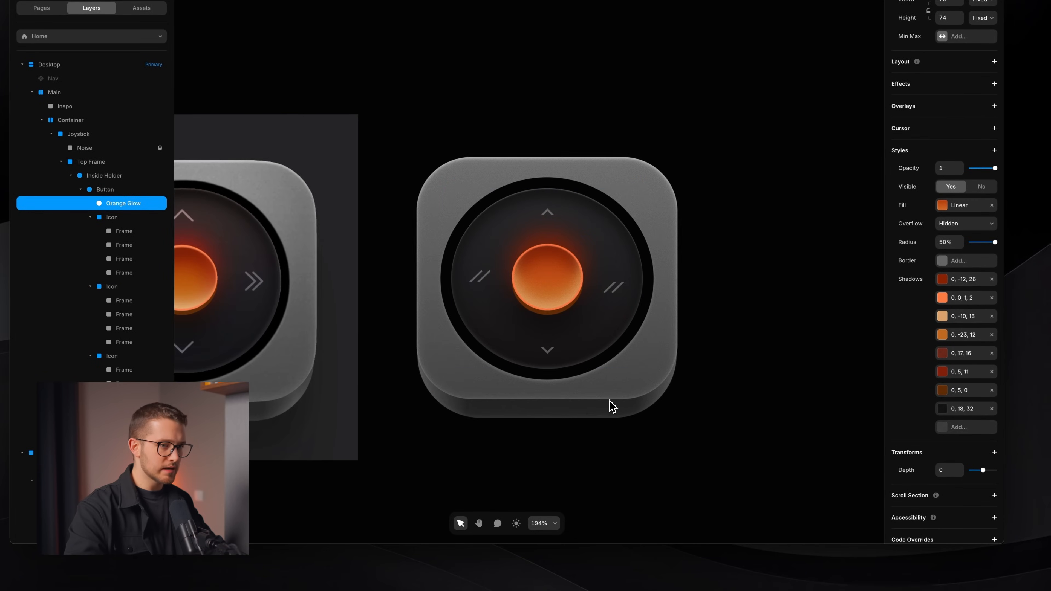
pyautogui.moveTo(983, 470); pyautogui.dragTo(984, 473)
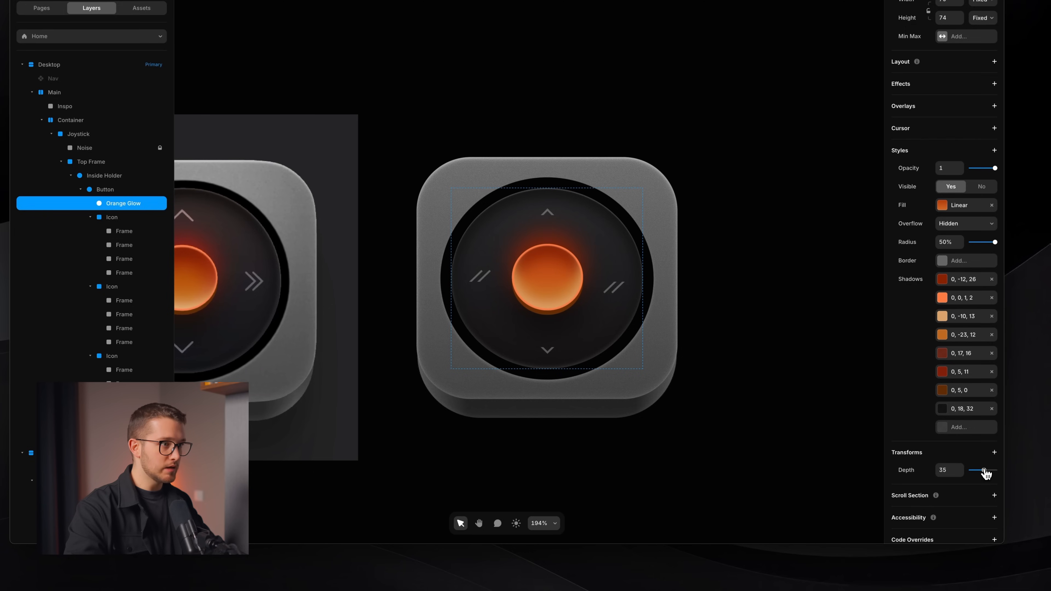
pyautogui.moveTo(984, 471); pyautogui.dragTo(984, 470)
# Try a higher Perspective value on the Joystick frame and undo it.
pyautogui.click(131, 192)
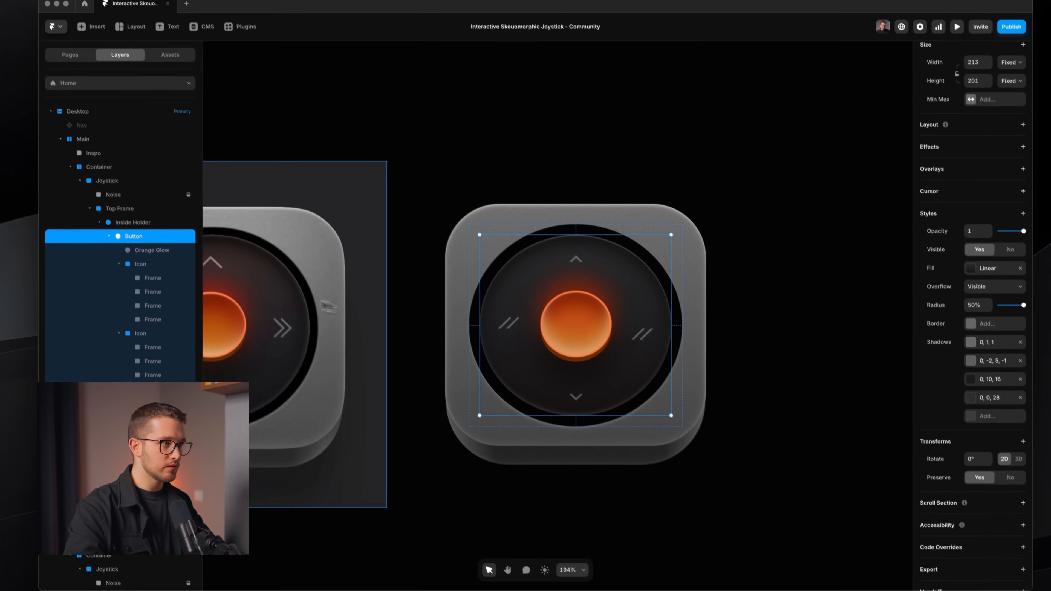
pyautogui.click(125, 180)
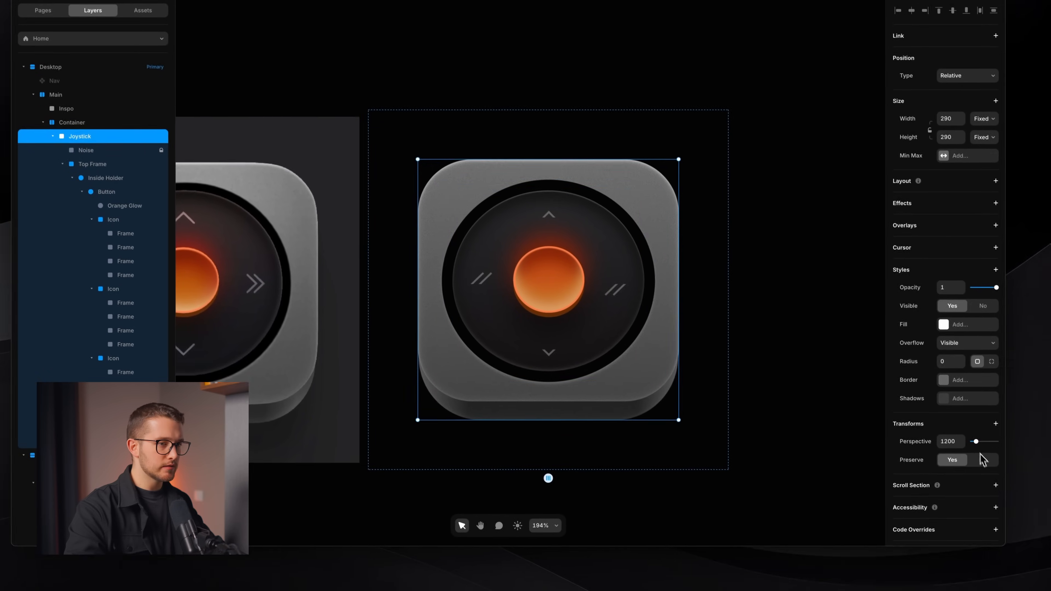
pyautogui.moveTo(975, 441); pyautogui.dragTo(960, 442)
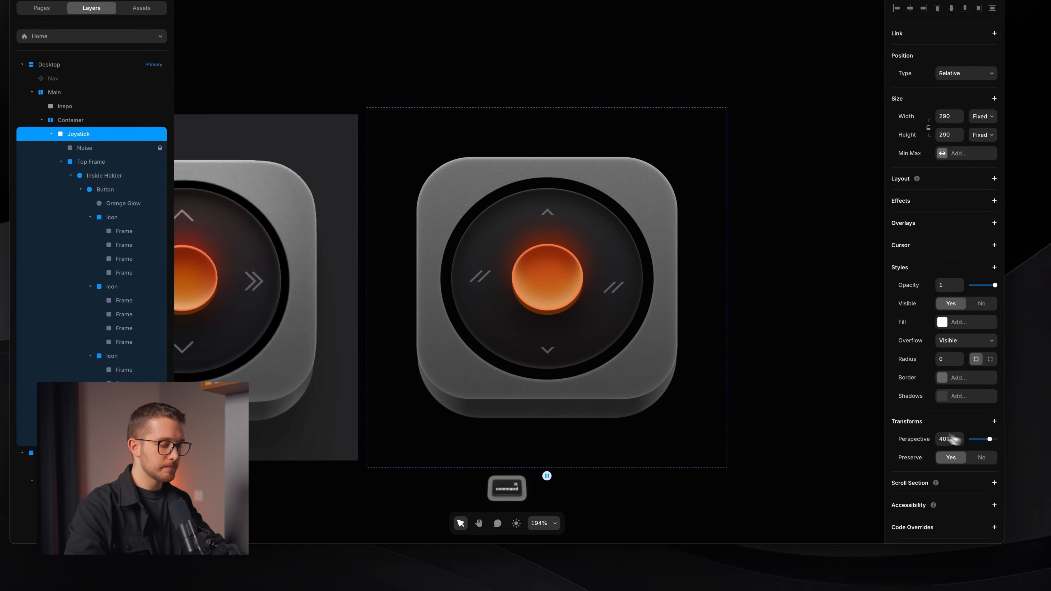
# Switch the Button's rotation to 3D with Y at 61 and set the Orange Glow's Depth to 160.
pyautogui.click(124, 191)
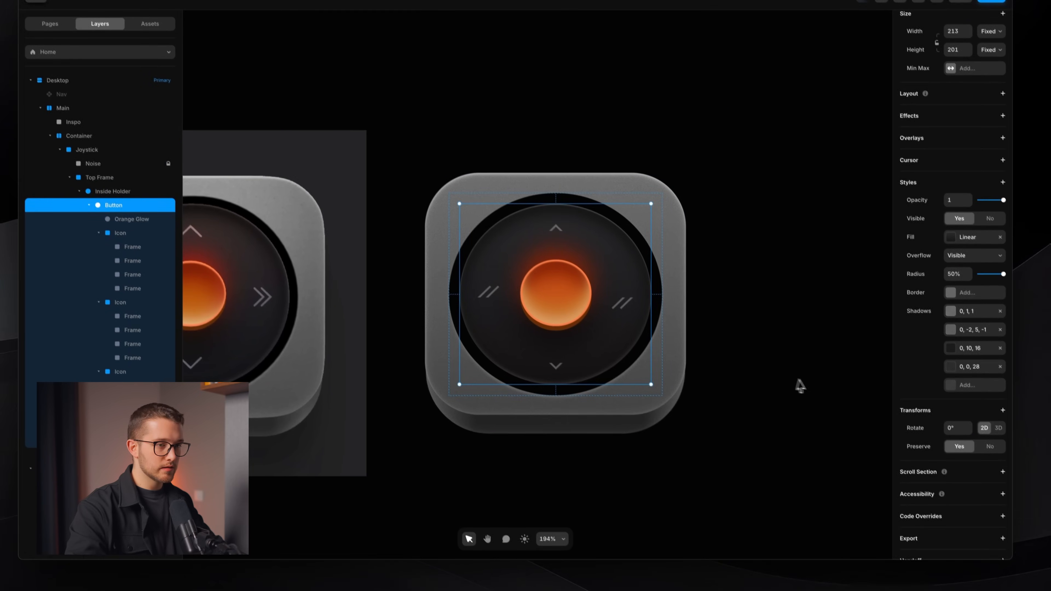
pyautogui.click(1000, 430)
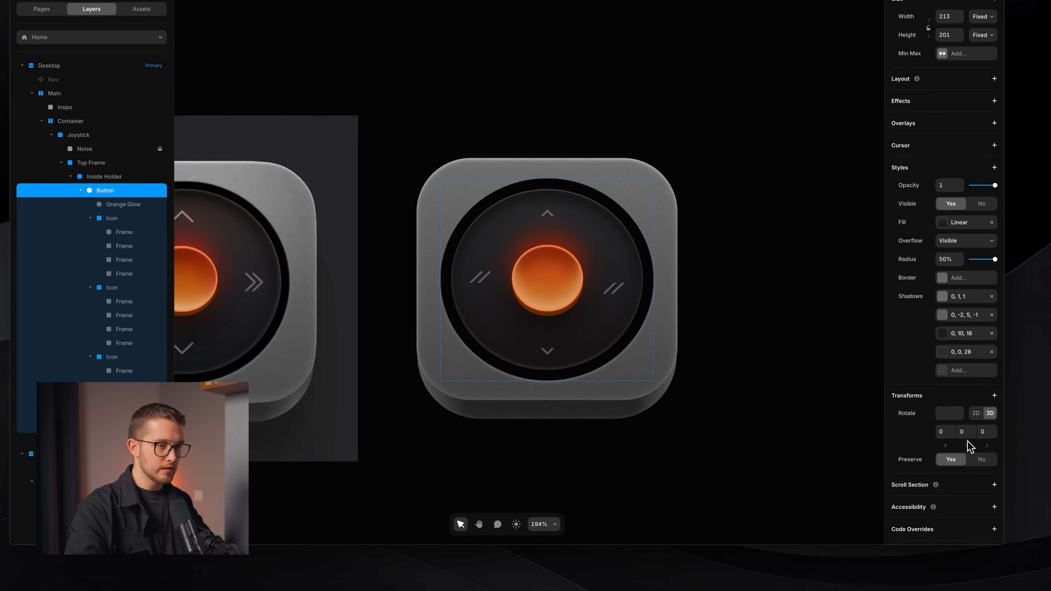
pyautogui.moveTo(967, 444); pyautogui.dragTo(969, 425)
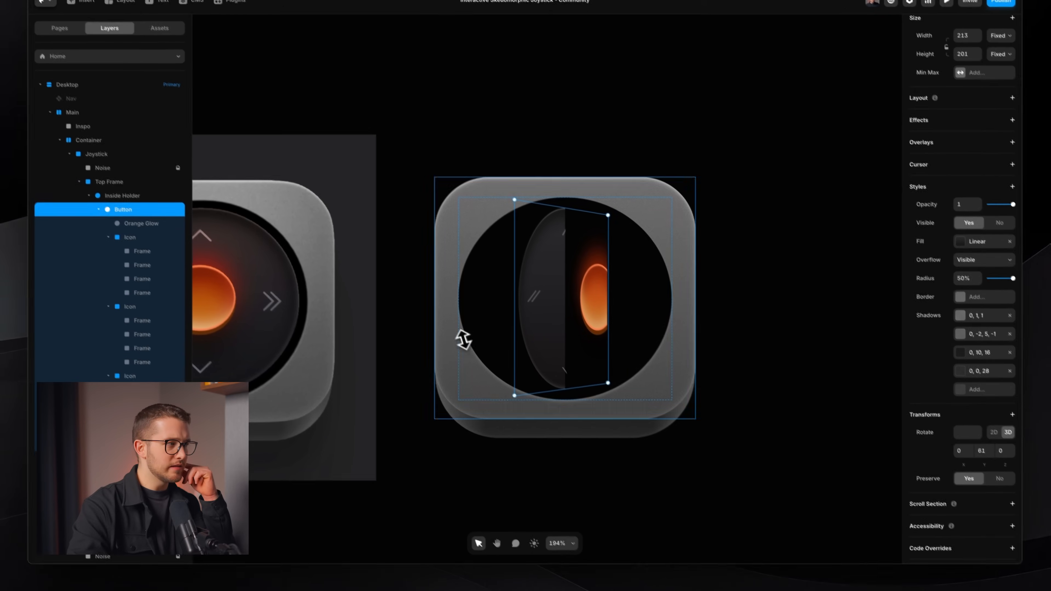
pyautogui.click(144, 205)
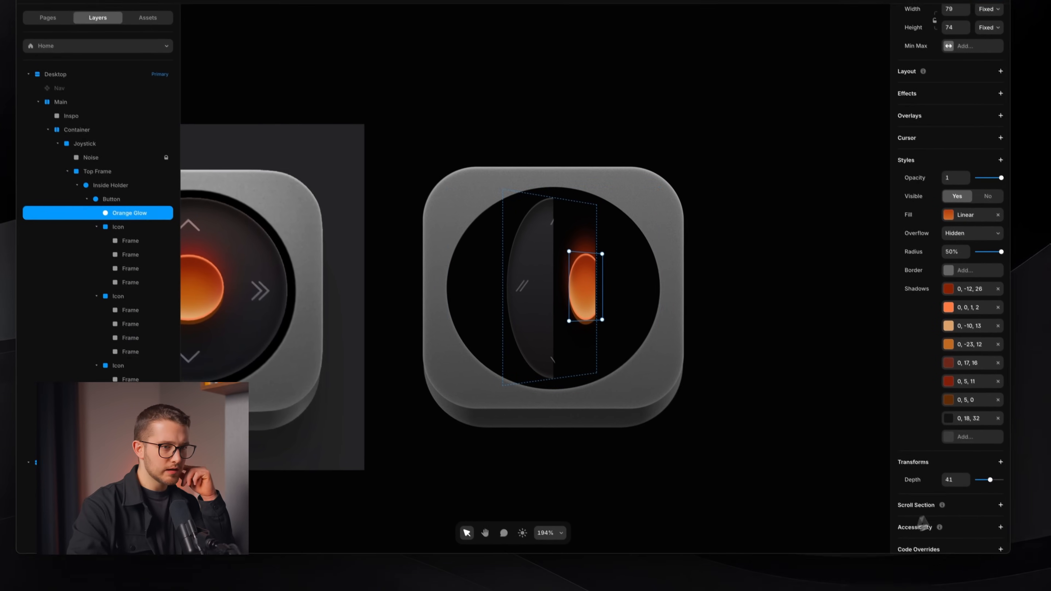
pyautogui.moveTo(991, 480); pyautogui.dragTo(990, 479)
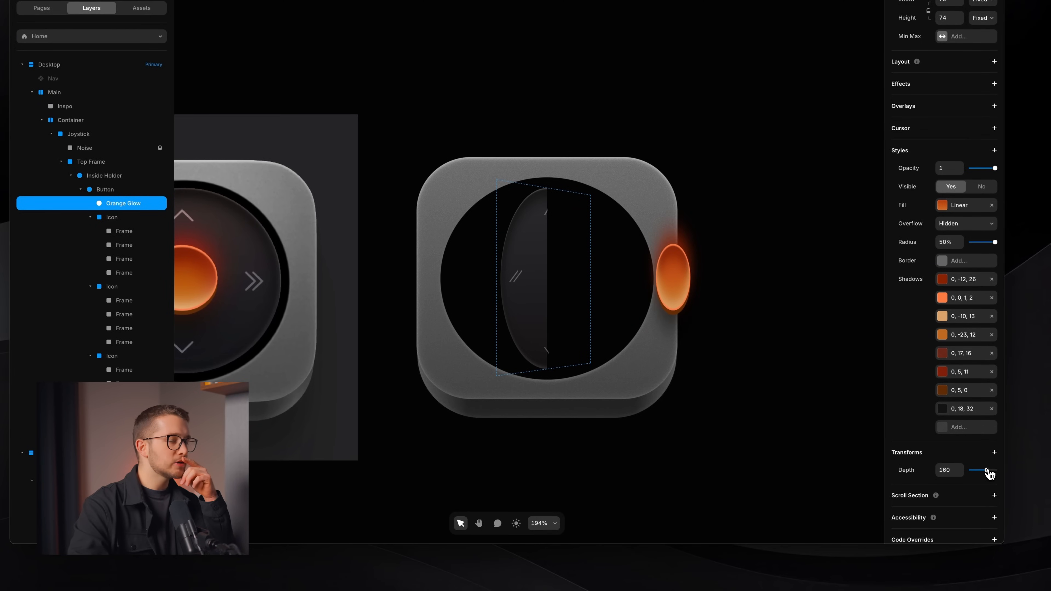
# Reset the Button's Y rotation to 0 and set the Orange Glow's Depth to 285.
pyautogui.click(132, 189)
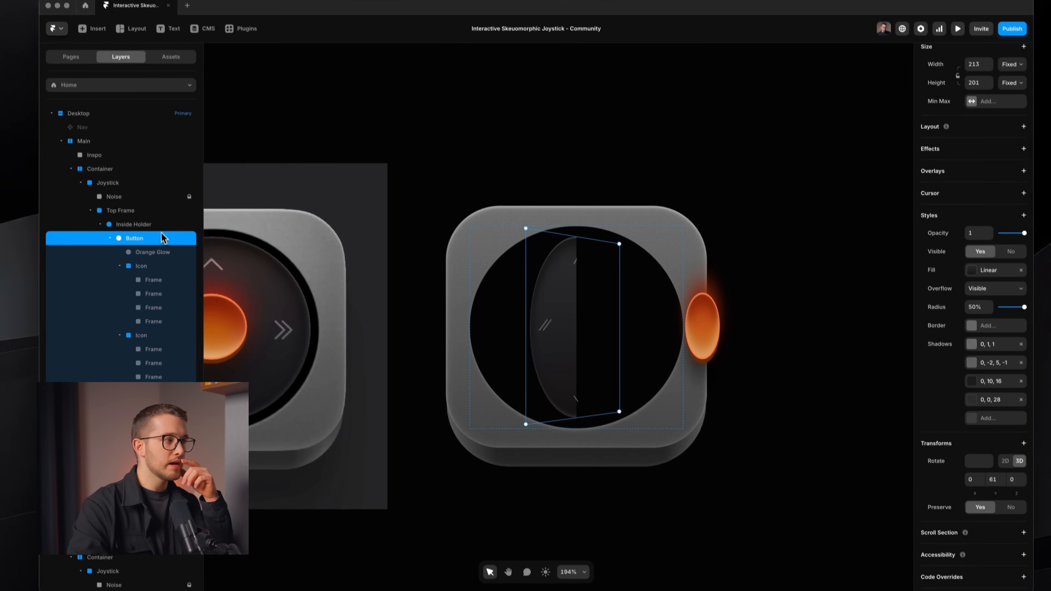
pyautogui.click(965, 434)
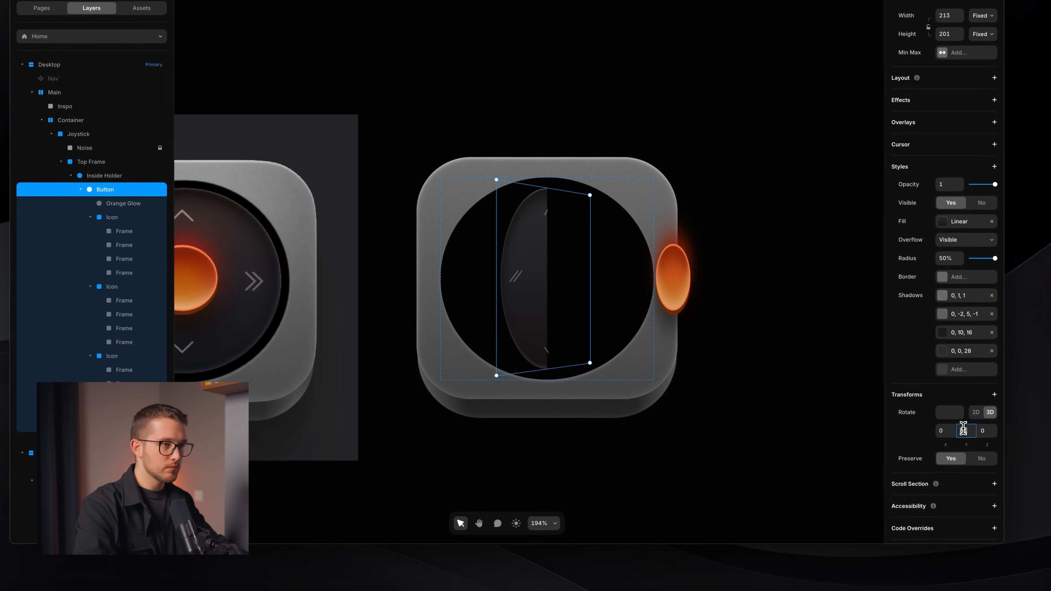
pyautogui.press('Return')
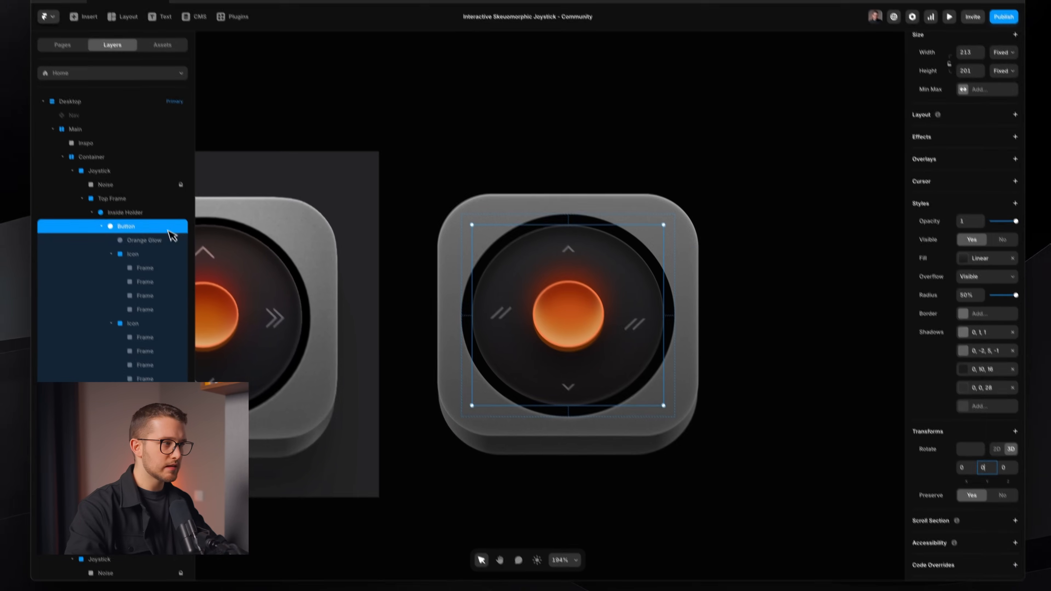
pyautogui.click(123, 203)
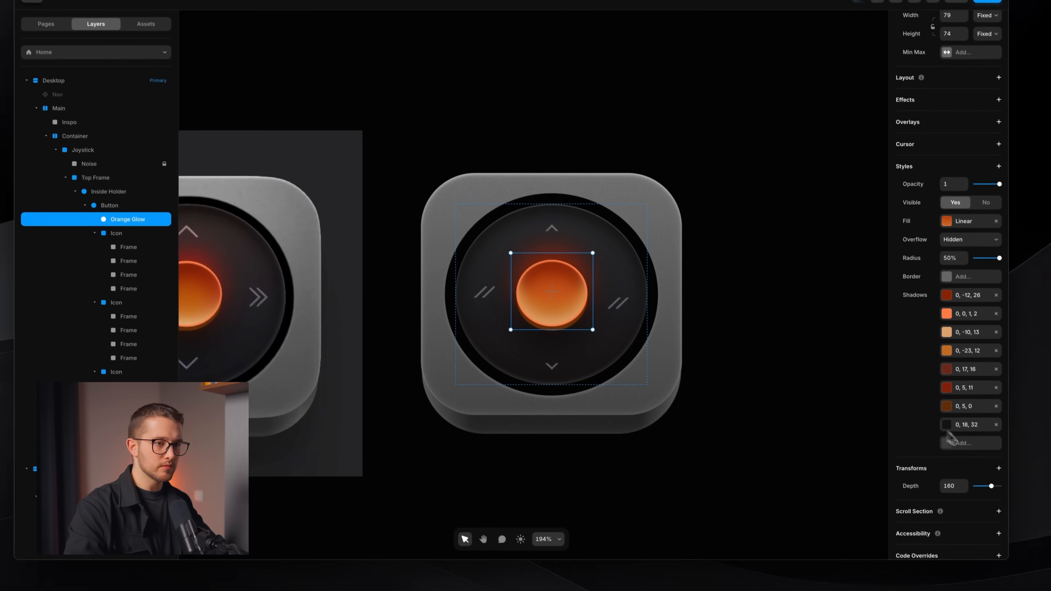
pyautogui.moveTo(991, 487); pyautogui.dragTo(991, 470)
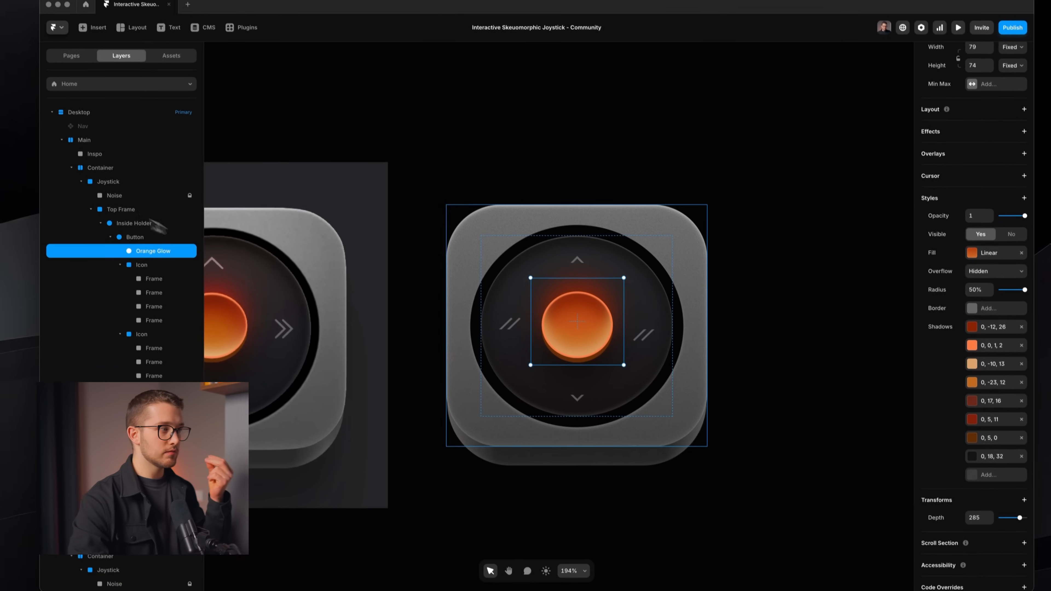
# Try changing the Joystick frame's Perspective and restore it to 1200.
pyautogui.click(142, 182)
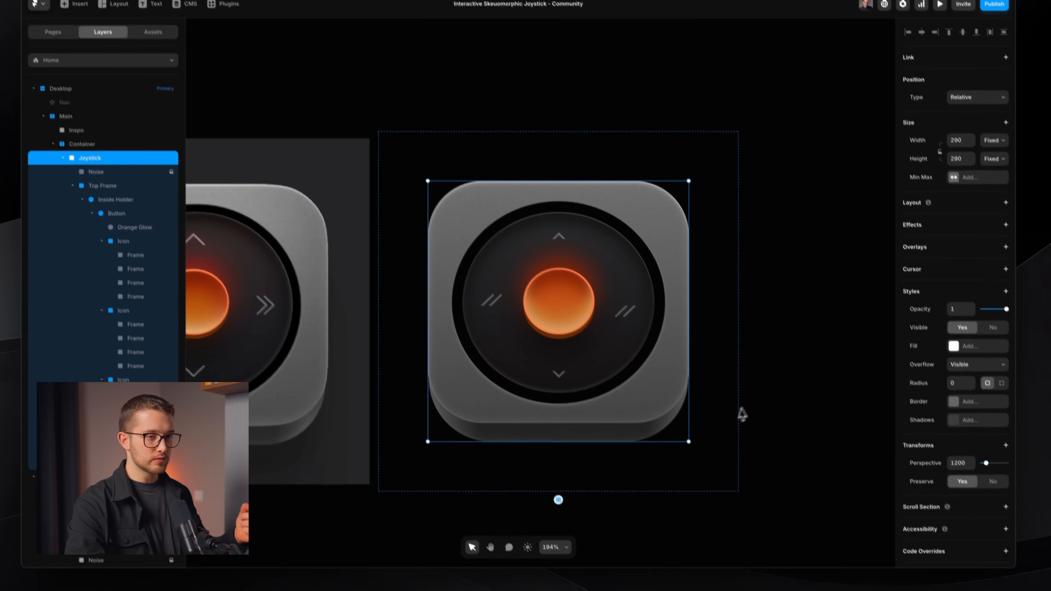
pyautogui.moveTo(1008, 501); pyautogui.dragTo(1013, 501)
pyautogui.write('120')
pyautogui.write('0')
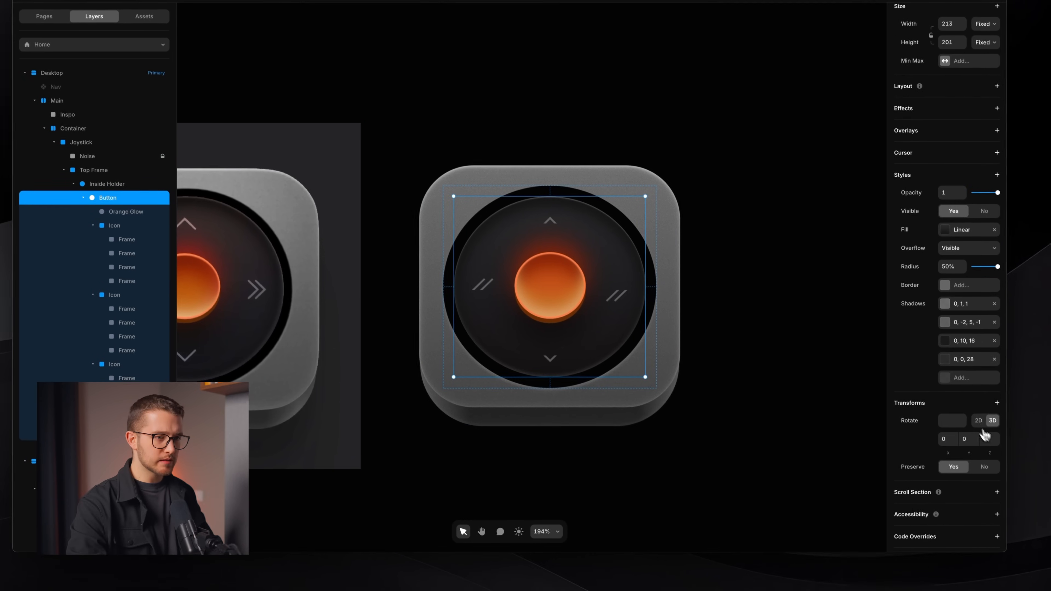
# Add a Perspective transform to the Button frame and set it to 1200.
pyautogui.click(994, 399)
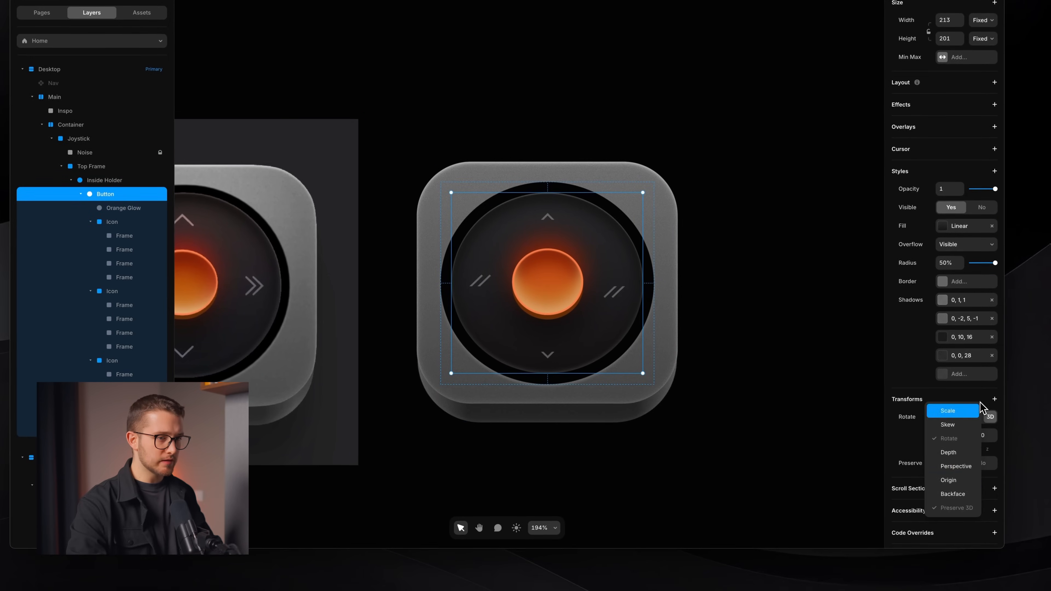
pyautogui.click(968, 472)
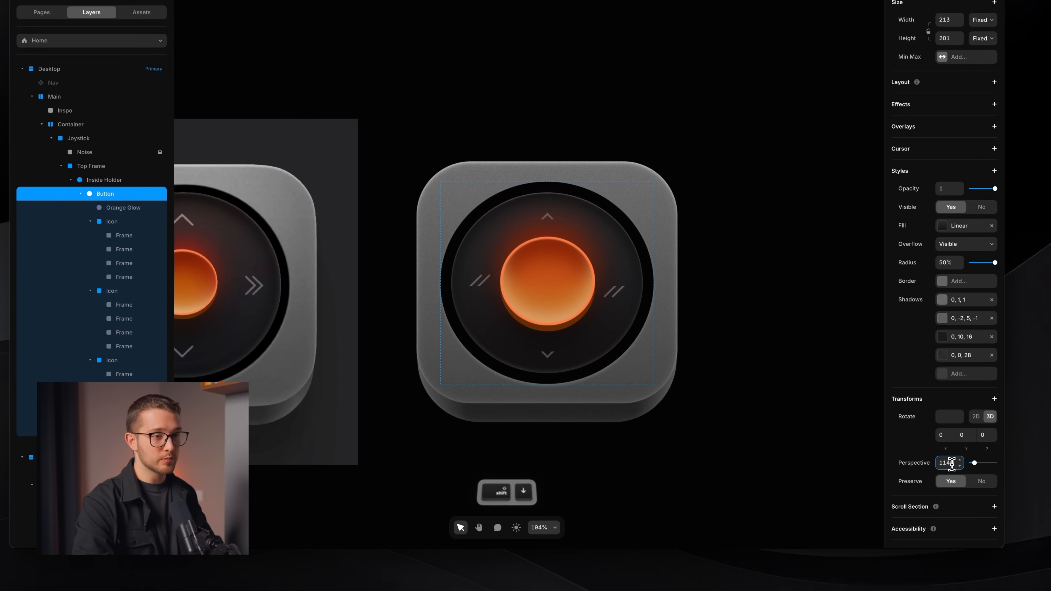
pyautogui.doubleClick(951, 463)
pyautogui.write('1000')
pyautogui.press('Return')
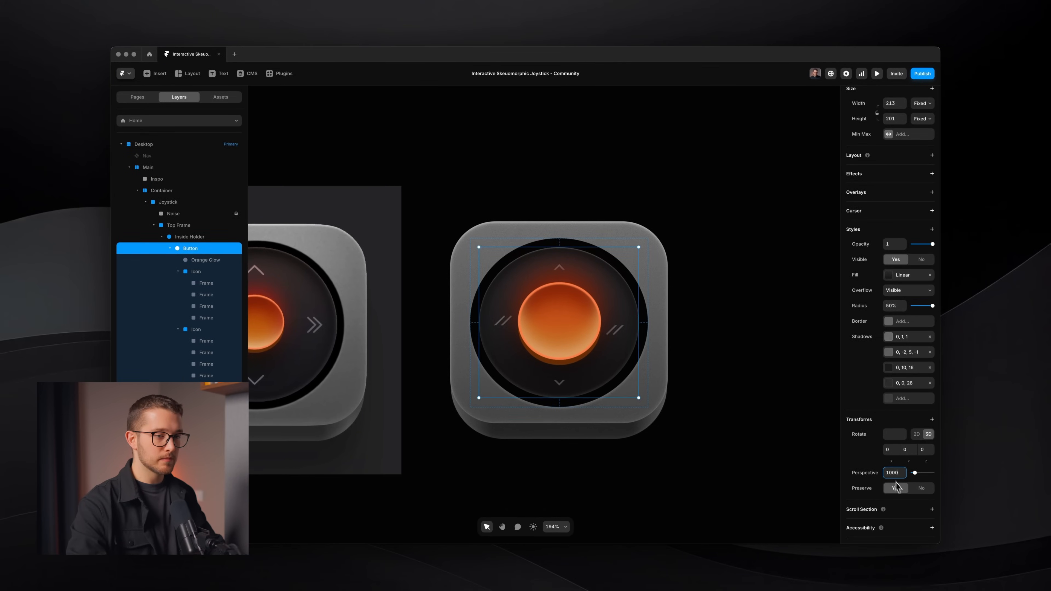
pyautogui.doubleClick(894, 473)
pyautogui.write('1200')
pyautogui.press('Return')
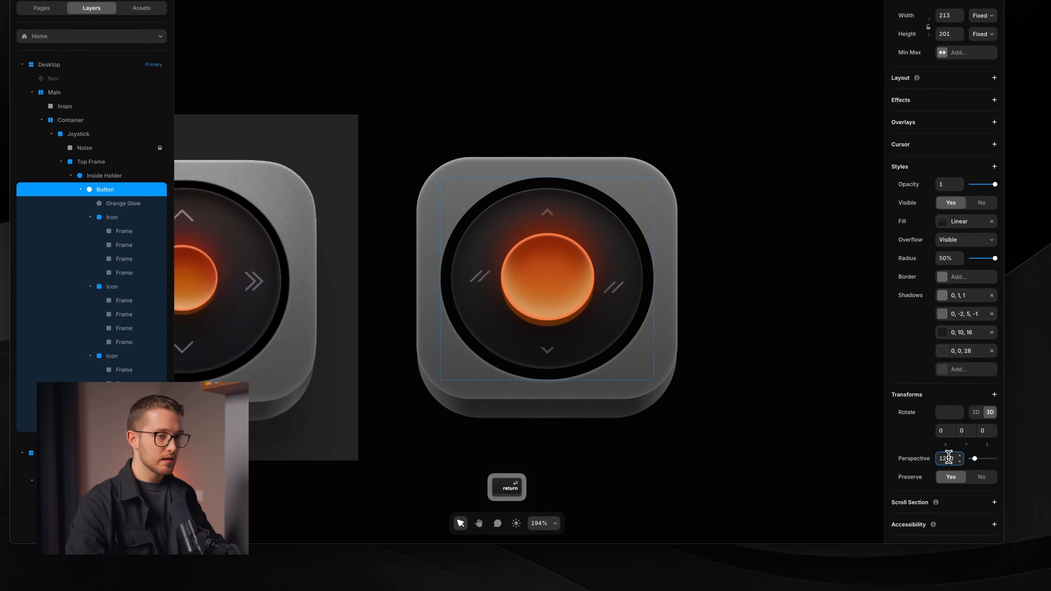
# Undo a trial Y rotation of the Button and set the Orange Glow's Depth to 20.
pyautogui.moveTo(964, 449)
pyautogui.mouseDown()
pyautogui.moveTo(964, 432)
pyautogui.moveTo(966, 447)
pyautogui.mouseUp()
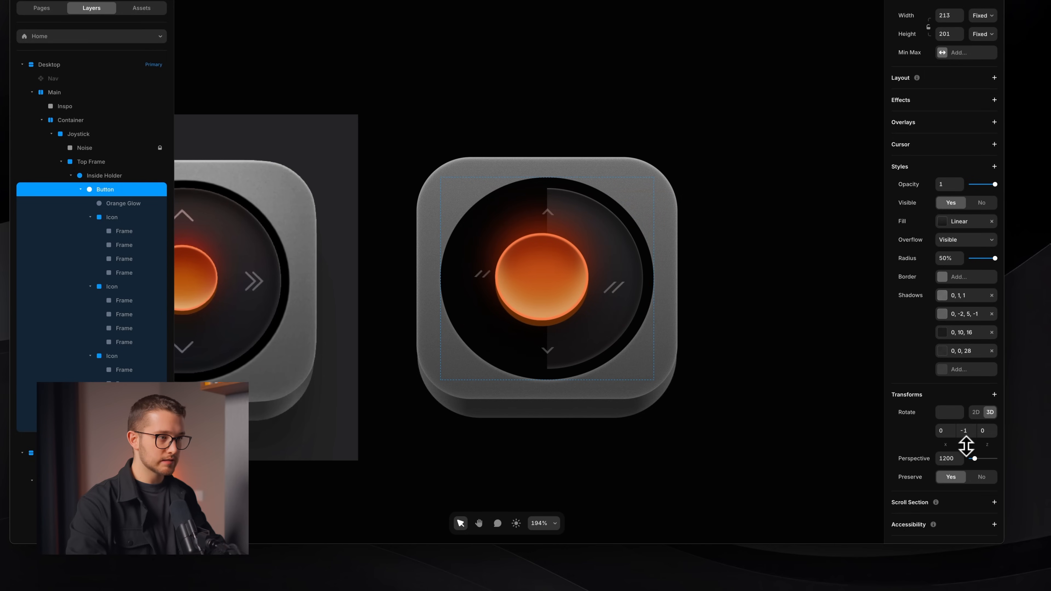
pyautogui.press('super+z')
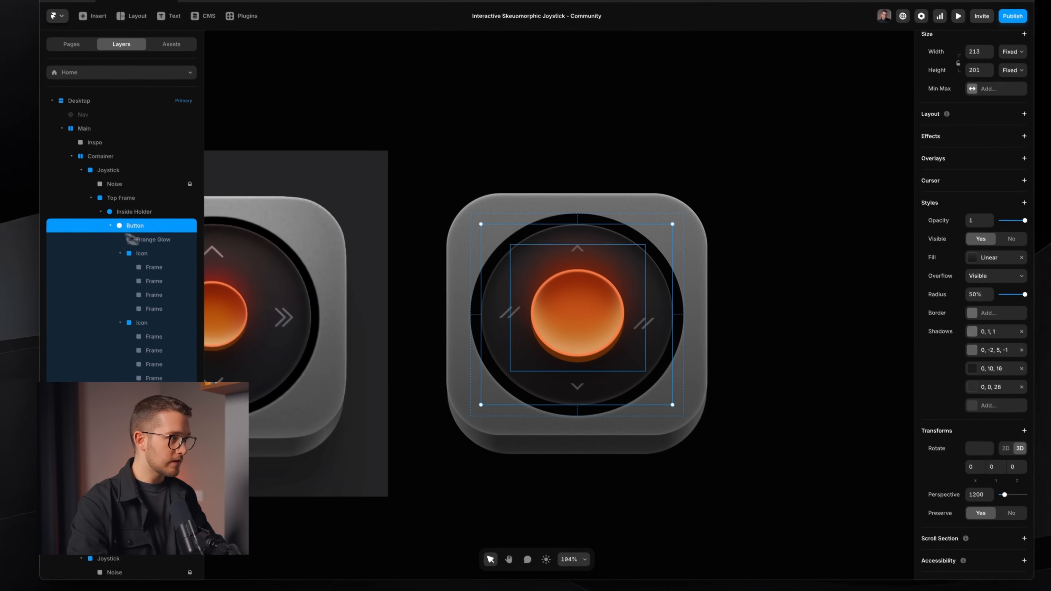
pyautogui.click(124, 203)
pyautogui.click(948, 471)
pyautogui.write('1')
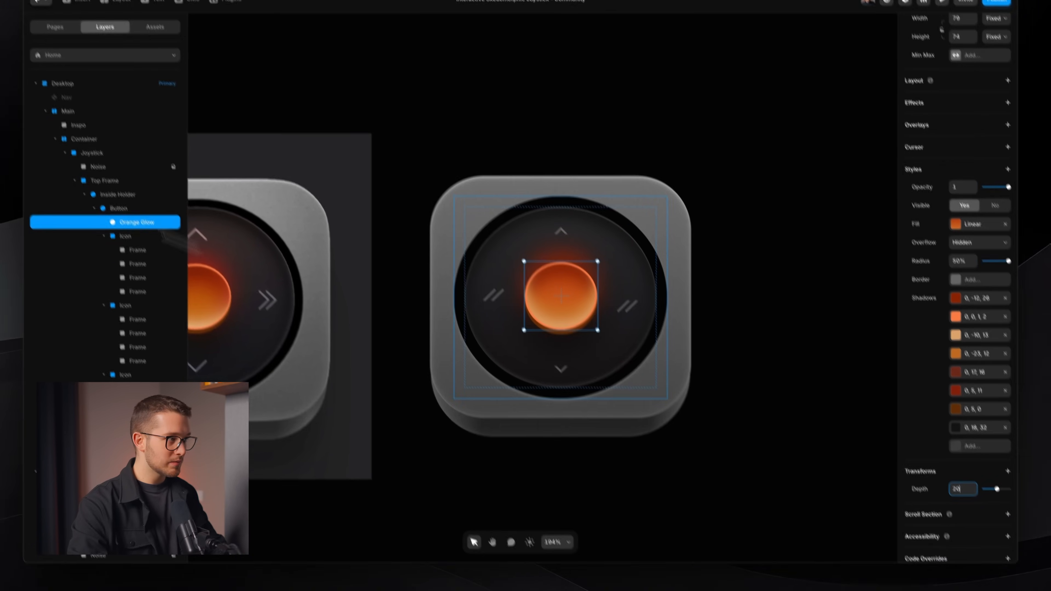
# Try rotating the Button frame around its Y axis in both directions, ending at -30.
pyautogui.click(105, 189)
pyautogui.click(965, 436)
pyautogui.press('shift')
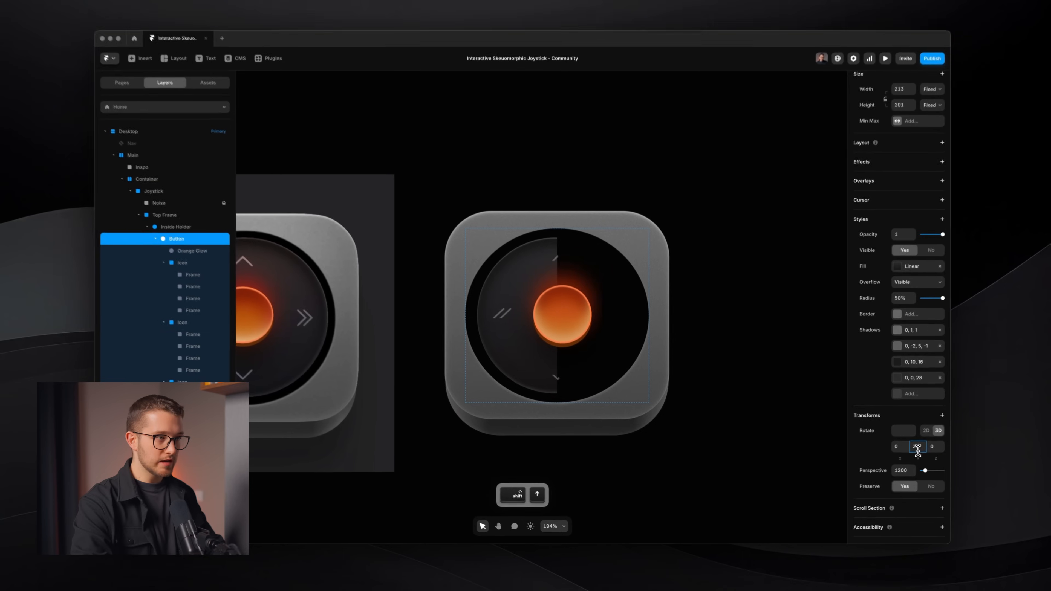
pyautogui.hotkey('shift', 'Down')
pyautogui.hotkey('shift', 'Down')
pyautogui.hotkey('shift', 'Up')
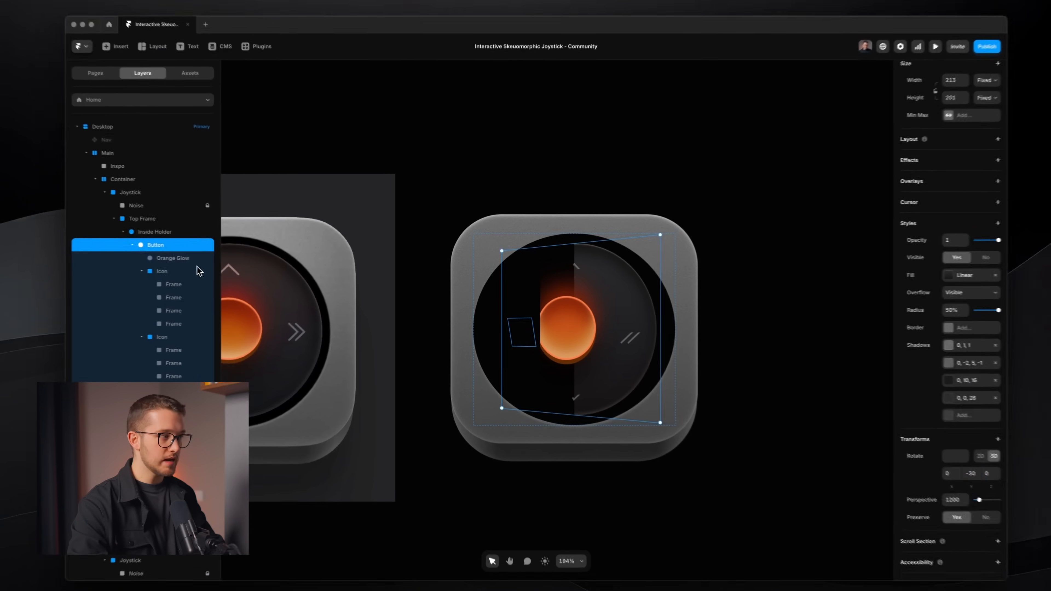
# Set the Orange Glow's Depth to 50.
pyautogui.click(205, 259)
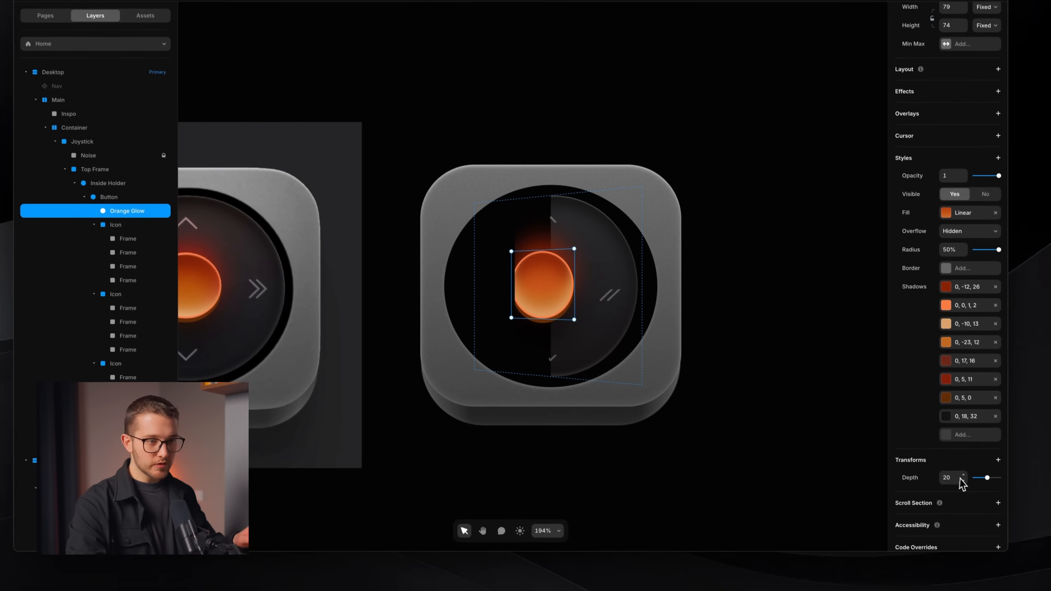
pyautogui.click(951, 478)
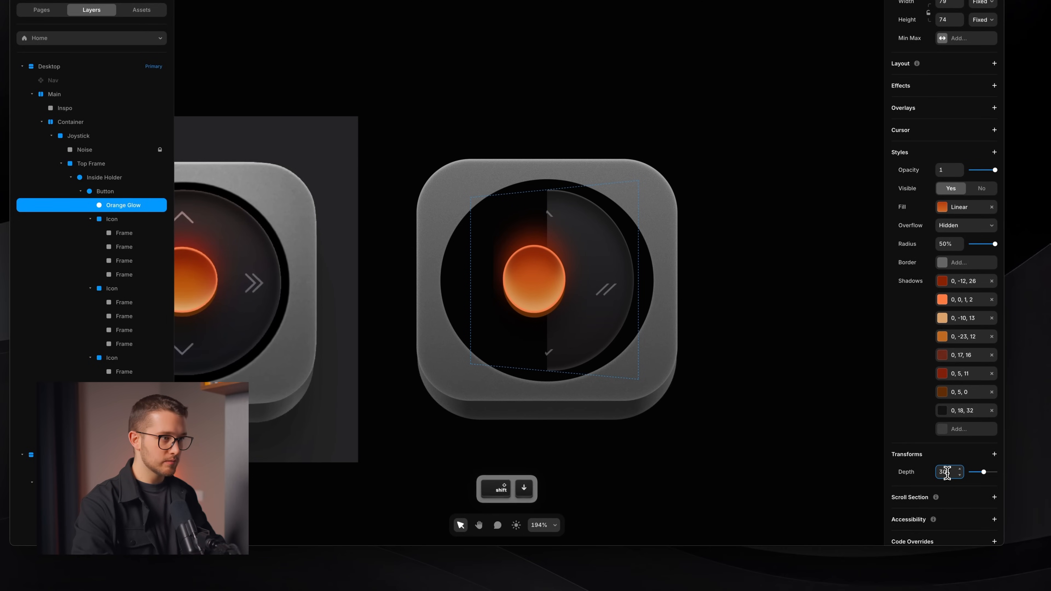
pyautogui.hotkey('shift', 'Up')
pyautogui.hotkey('shift', 'Up')
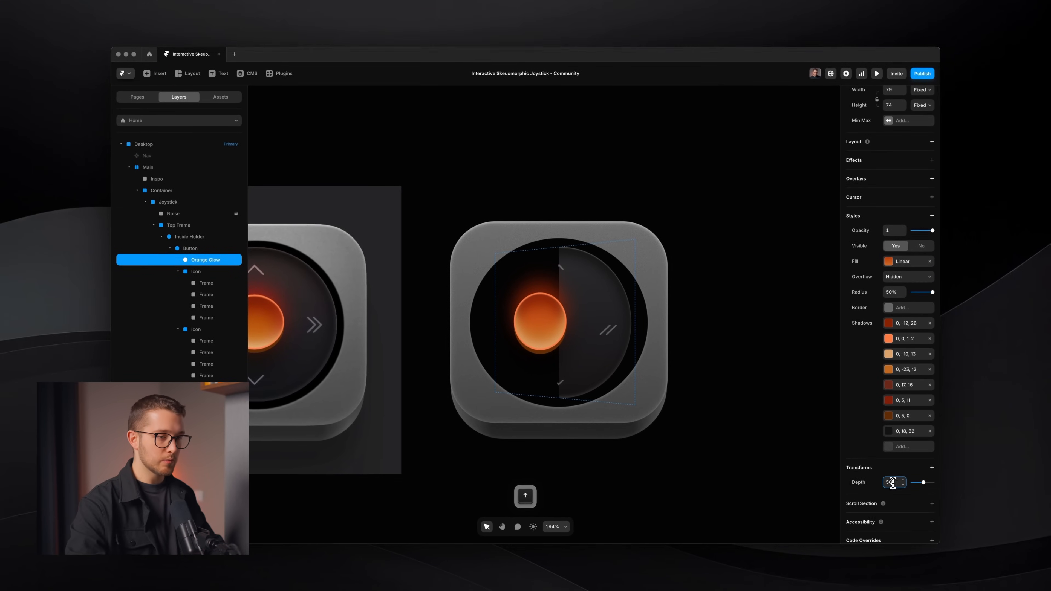
# Test the Orange Glow's 3D movement by varying the Button's Y rotation in both directions, then return the rotation to 0.
pyautogui.click(190, 248)
pyautogui.click(907, 448)
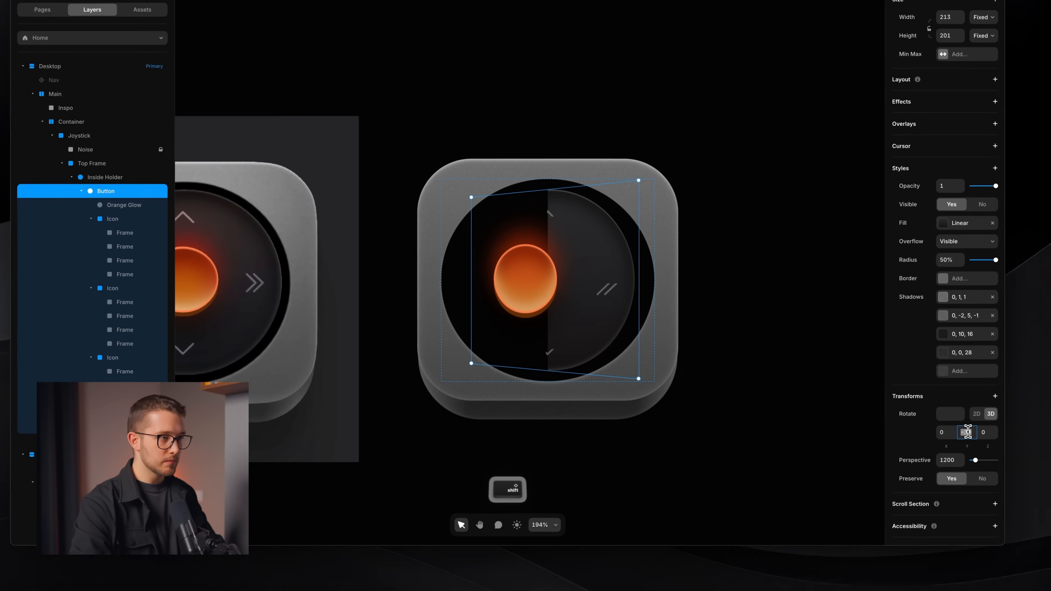
pyautogui.hotkey('shift', 'Down')
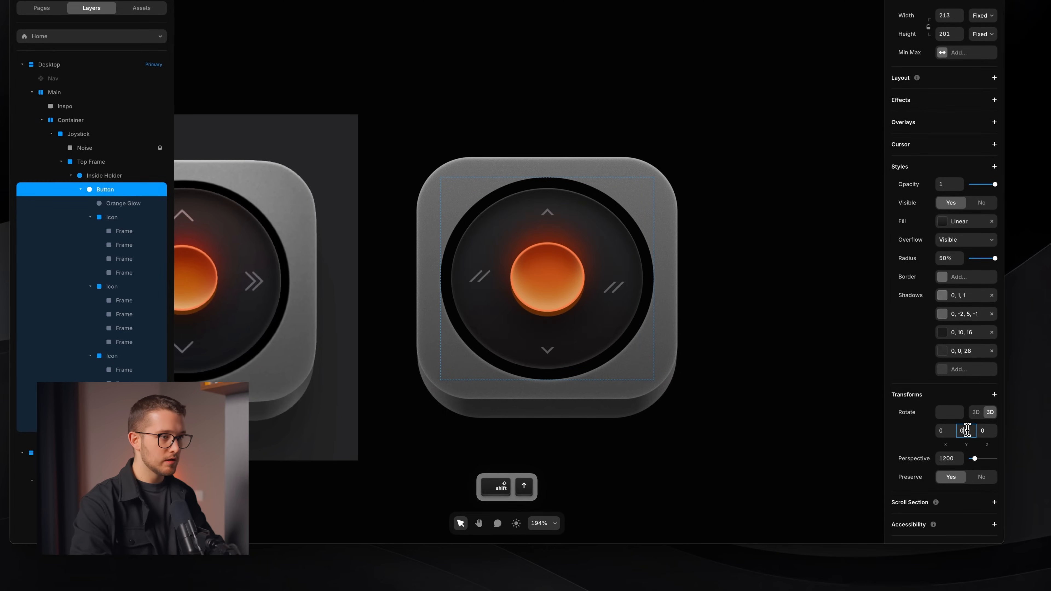
pyautogui.hotkey('shift', 'Down')
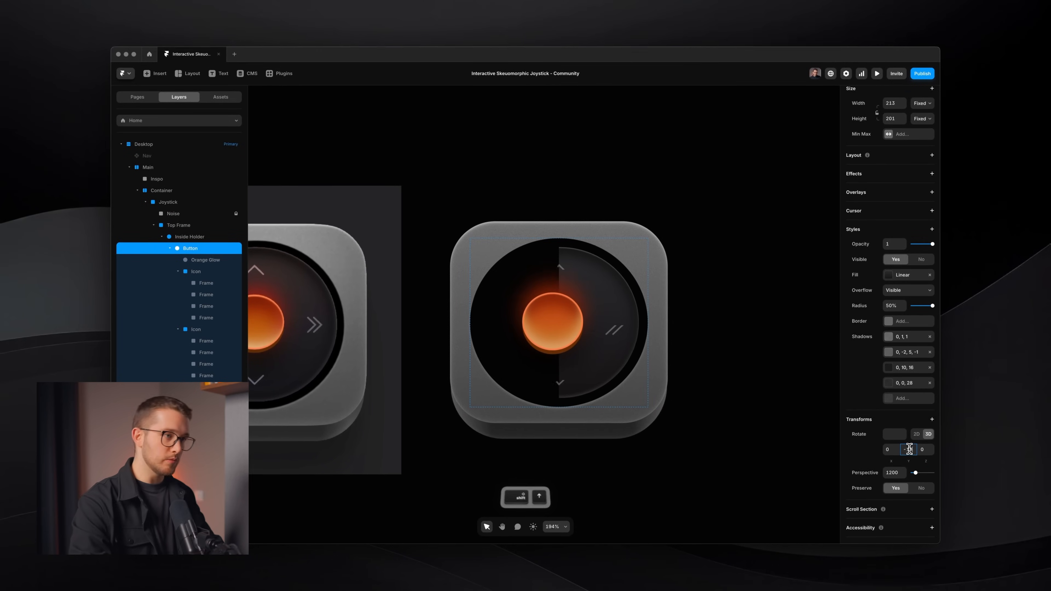
pyautogui.hotkey('shift', 'Up')
pyautogui.hotkey('shift', 'Up')
pyautogui.hotkey('shift', 'Down')
pyautogui.hotkey('shift', 'Down')
pyautogui.hotkey('shift', 'Up')
pyautogui.hotkey('shift', 'Up')
pyautogui.hotkey('shift', 'Up')
pyautogui.hotkey('shift', 'Down')
pyautogui.hotkey('shift', 'Down')
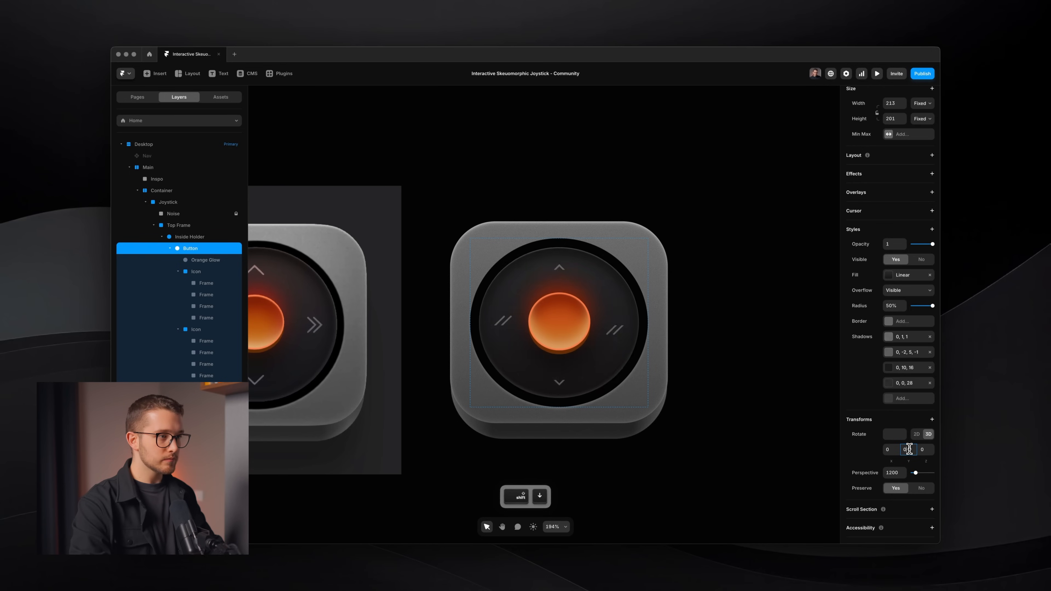
pyautogui.hotkey('shift', 'Up')
pyautogui.hotkey('shift', 'Down')
pyautogui.hotkey('shift', 'Down')
pyautogui.hotkey('shift', 'Up')
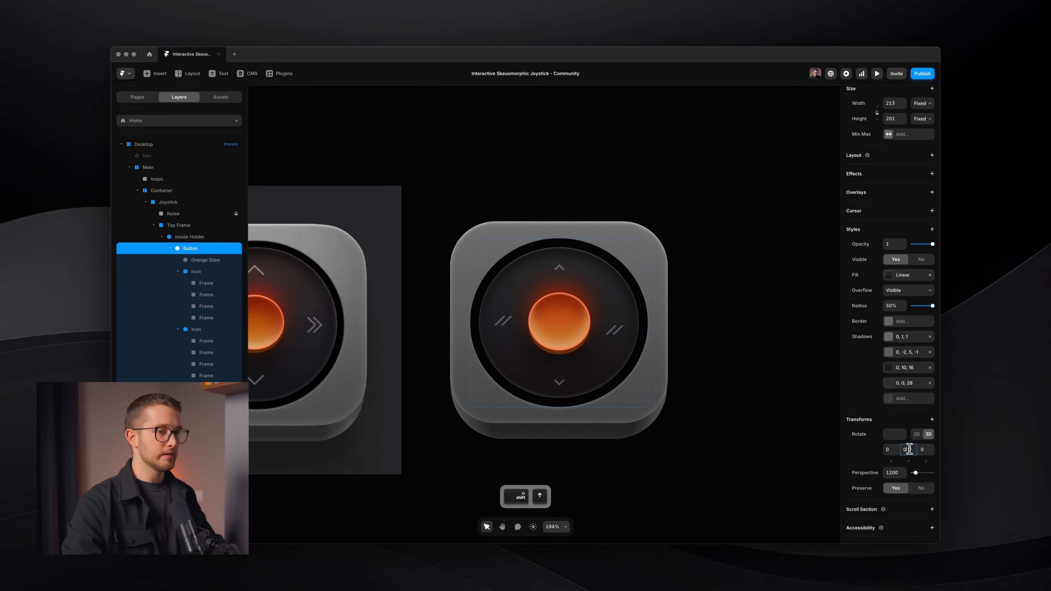
pyautogui.hotkey('shift', 'Down')
pyautogui.hotkey('shift', 'Down')
pyautogui.hotkey('shift', 'Down')
pyautogui.hotkey('shift', 'Up')
pyautogui.hotkey('shift', 'Down')
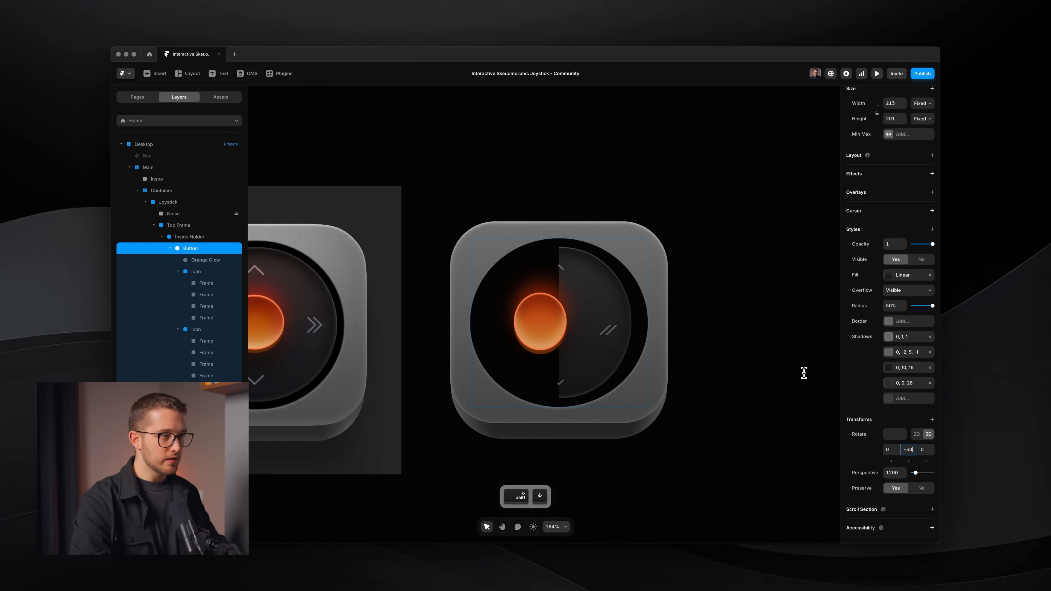
pyautogui.hotkey('shift', 'Up')
pyautogui.hotkey('shift', 'Up')
pyautogui.hotkey('shift', 'Up')
pyautogui.scroll(4, 568, 231)
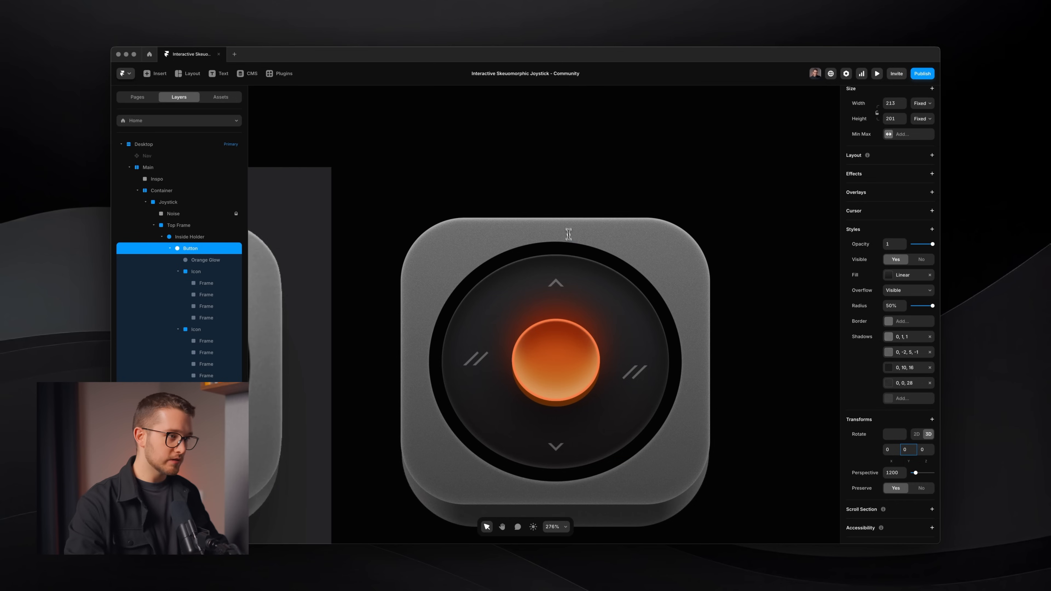
pyautogui.scroll(-1, 568, 232)
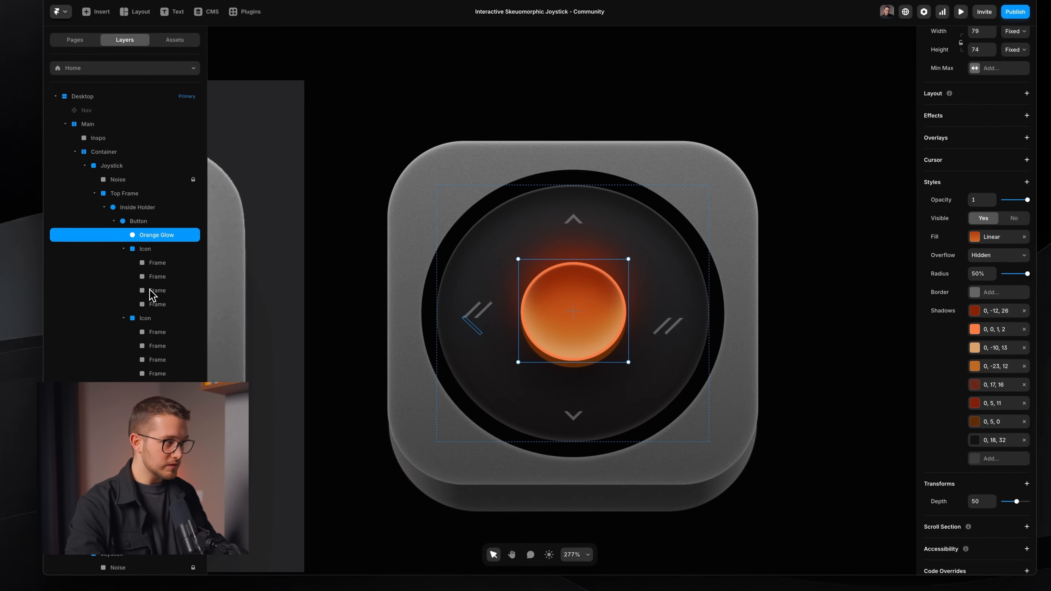
# Switch all four Icon frames to 2D rotation and set their rotation to 0°.
pyautogui.click(153, 254)
pyautogui.keyDown('shift'); pyautogui.click(159, 319); pyautogui.keyUp('shift')
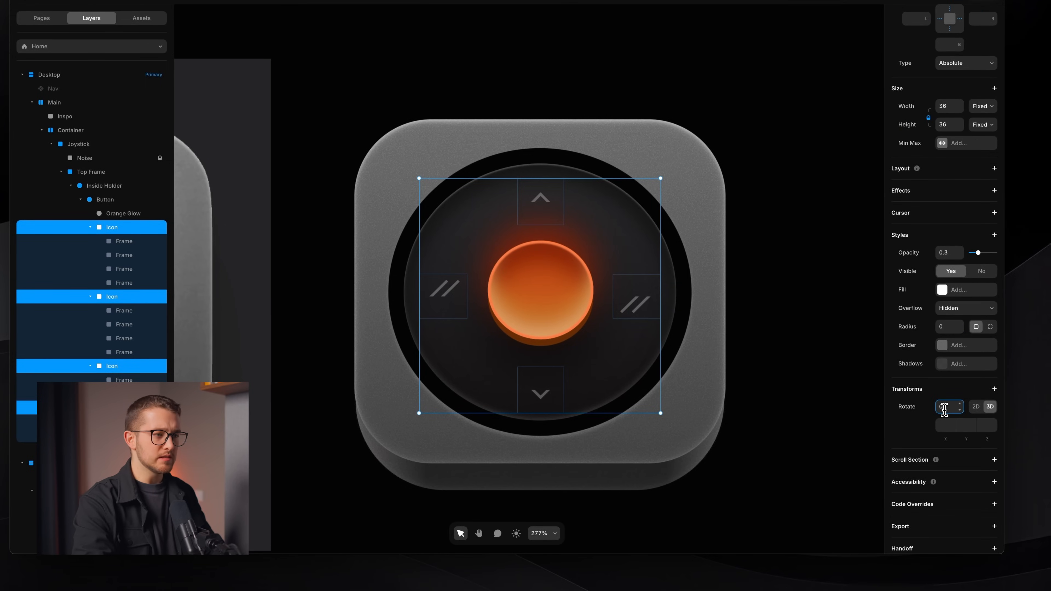
pyautogui.press('Return')
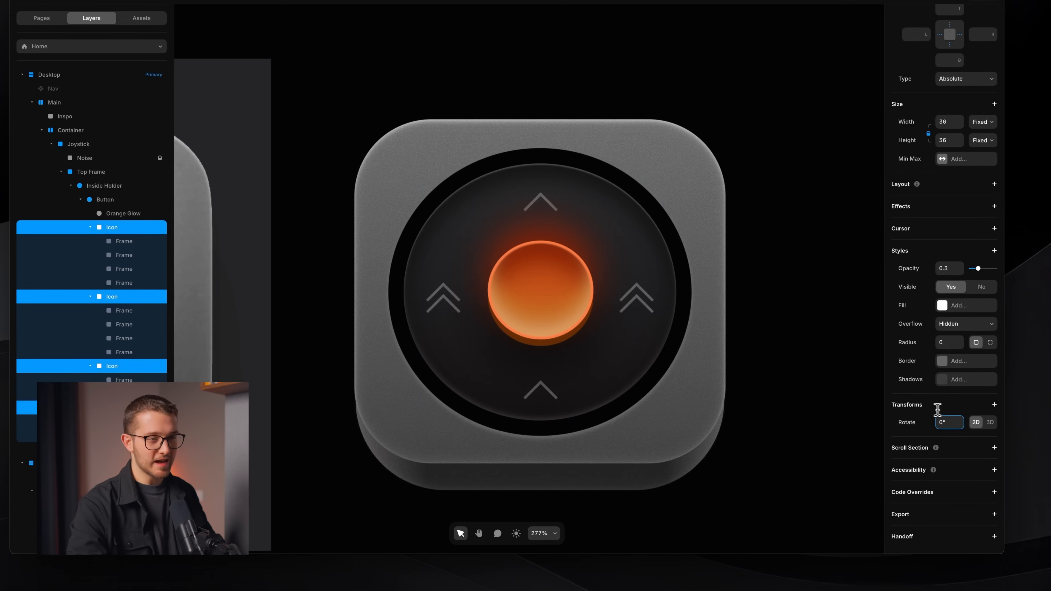
# Rotate the two double-chevron icons in 2D so they point outward, one to the right and one to the left.
pyautogui.click(662, 302)
pyautogui.keyDown('super'); pyautogui.click(653, 289); pyautogui.keyUp('super')
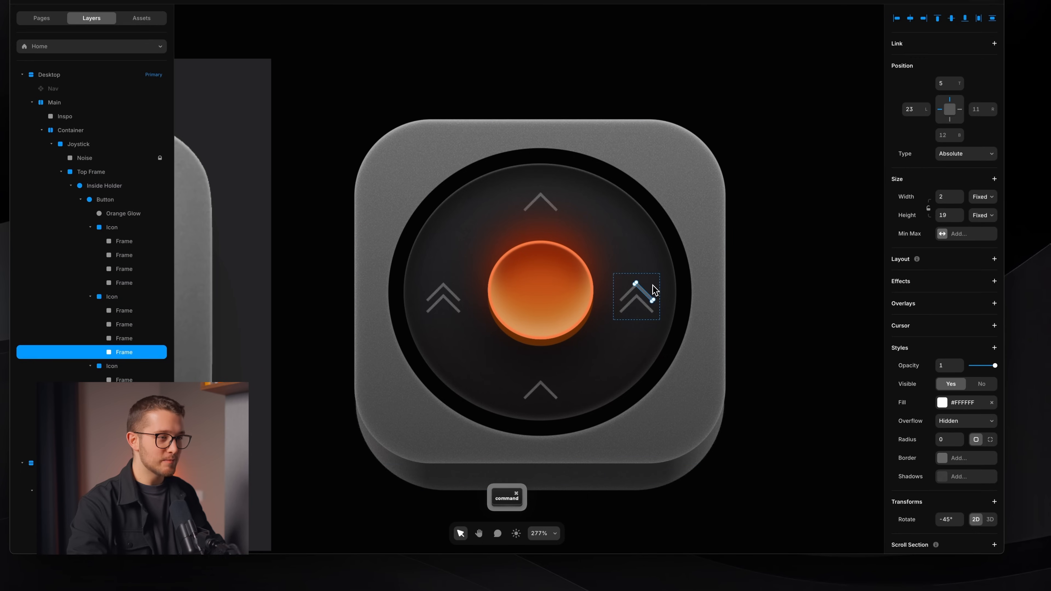
pyautogui.press('Escape')
pyautogui.moveTo(662, 271); pyautogui.dragTo(671, 330)
pyautogui.click(458, 315)
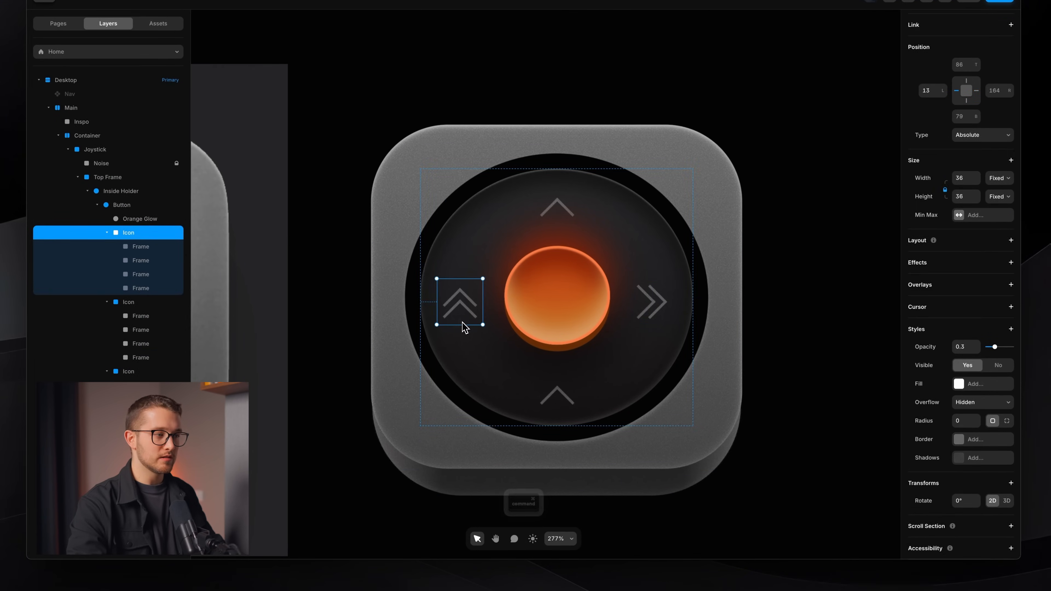
pyautogui.moveTo(490, 281); pyautogui.dragTo(432, 265)
# Rotate the chevron icon below the Orange Glow in 2D so it points downward.
pyautogui.click(432, 377)
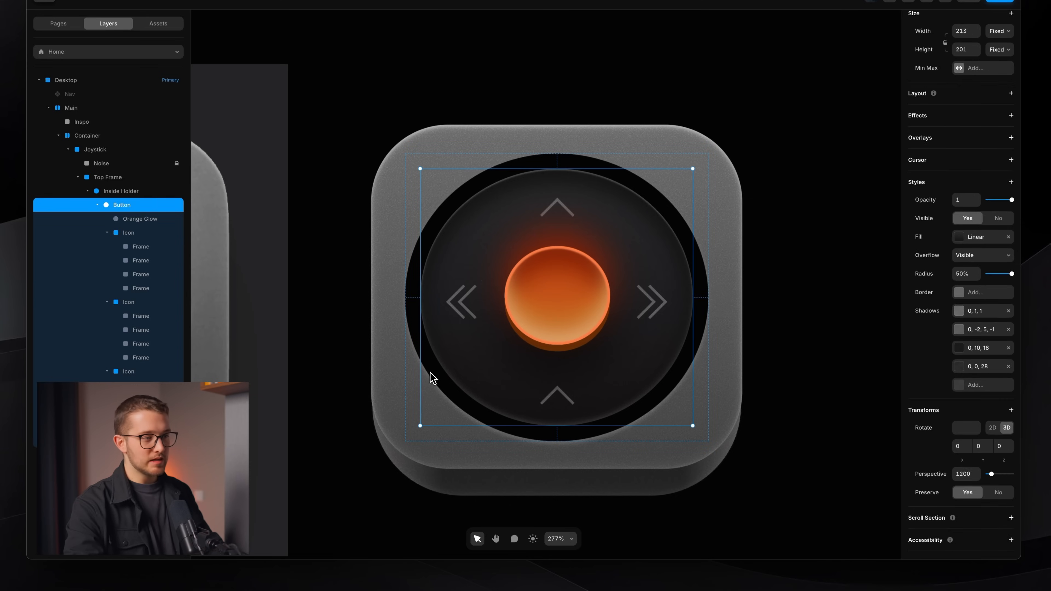
pyautogui.keyDown('super'); pyautogui.click(572, 406); pyautogui.keyUp('super')
pyautogui.click(570, 411)
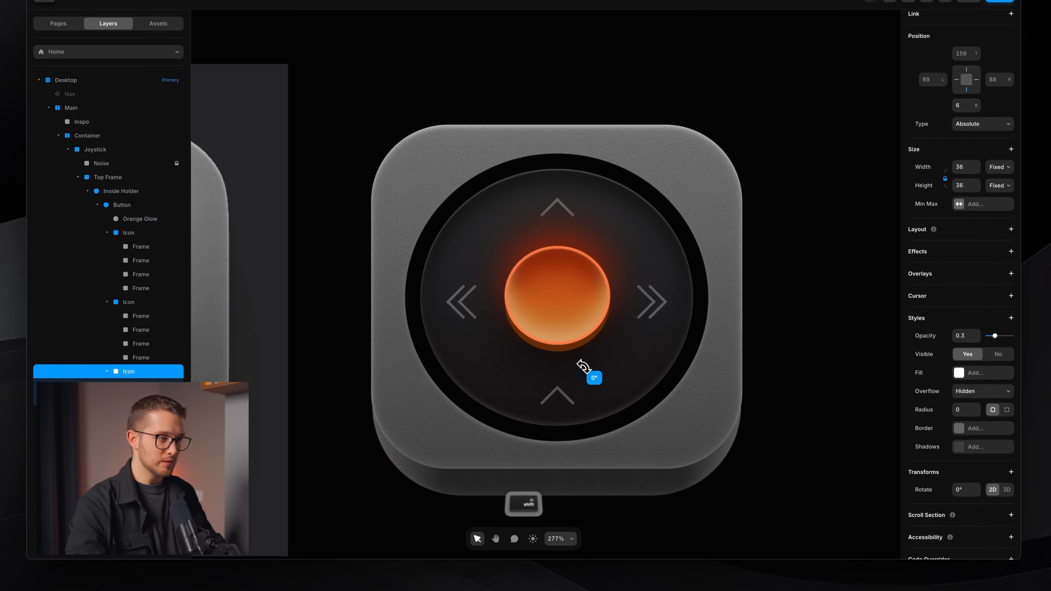
pyautogui.moveTo(534, 428); pyautogui.dragTo(556, 430)
pyautogui.click(664, 467)
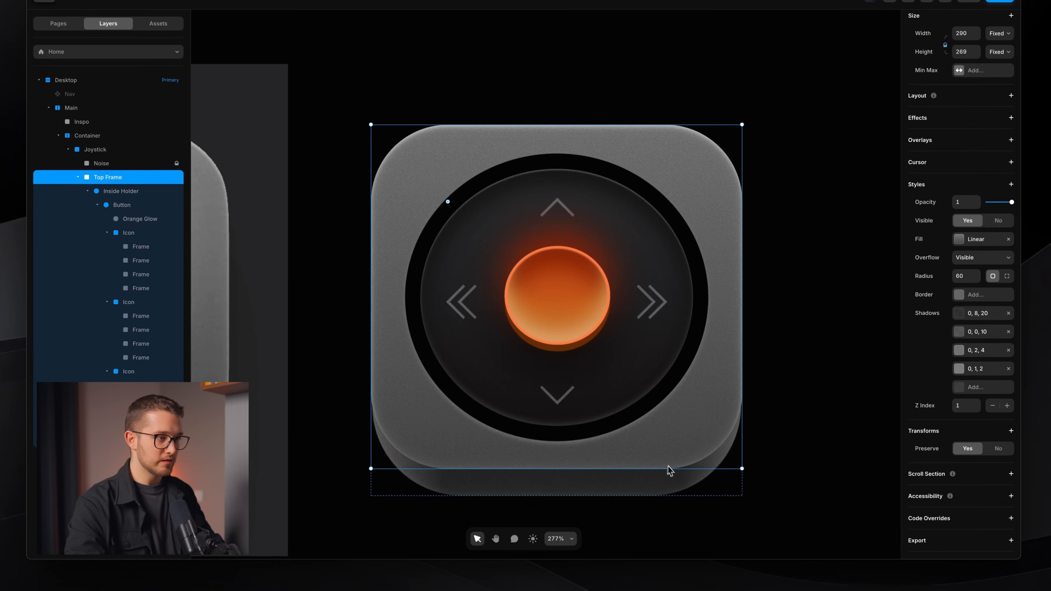
# Try a Depth of 60 on the Orange Glow and restore it to 50.
pyautogui.scroll(-5, 666, 470)
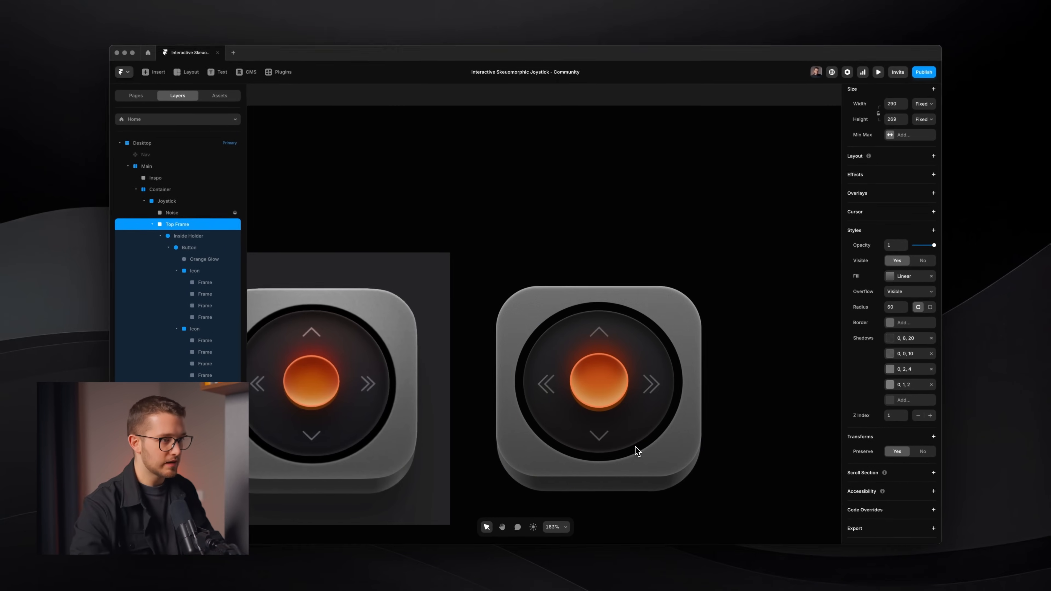
pyautogui.scroll(-1, 634, 447)
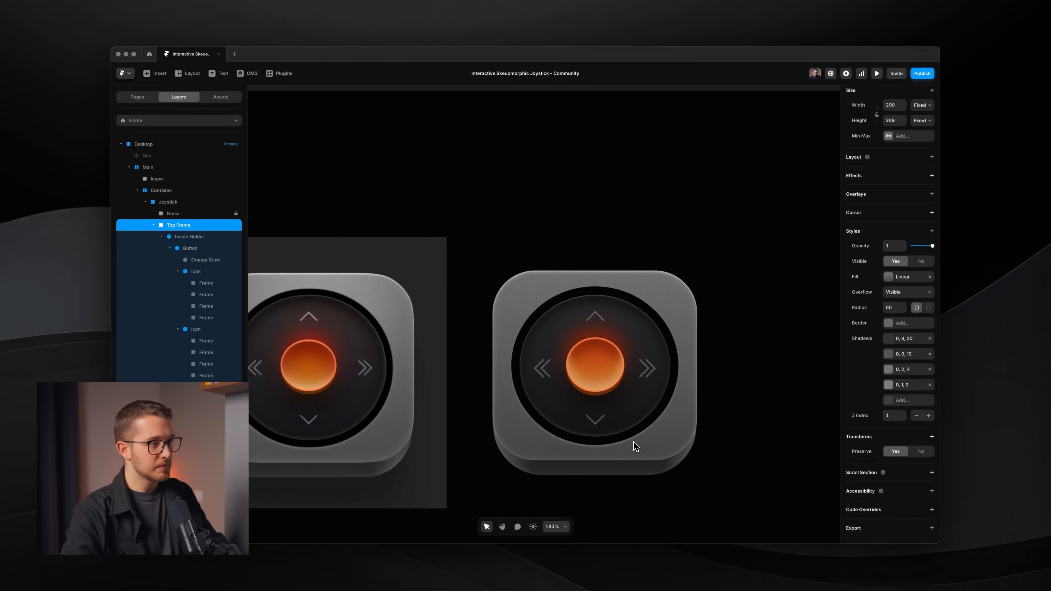
pyautogui.scroll(-1, 633, 385)
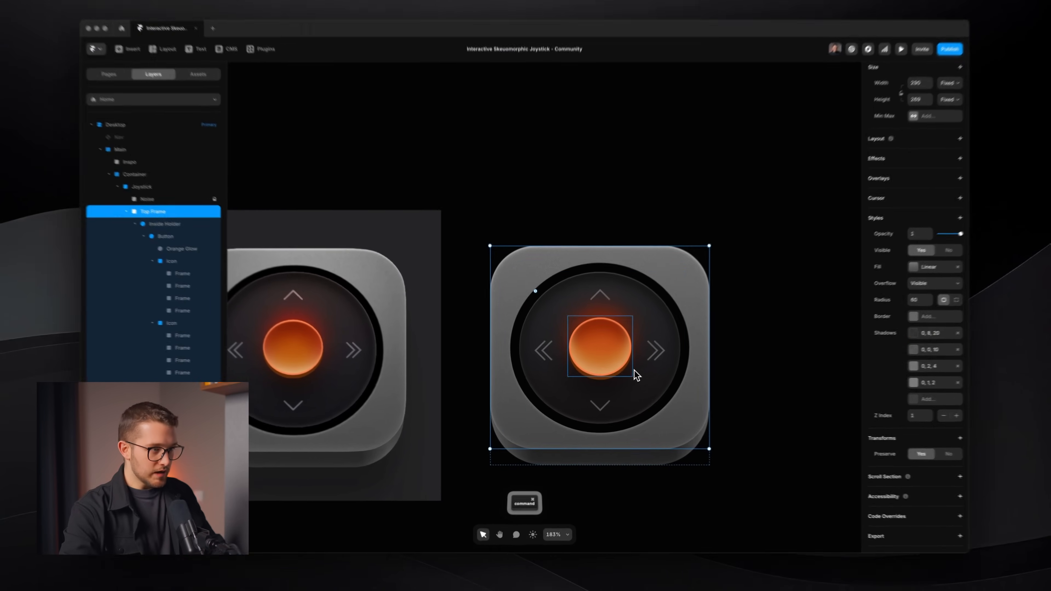
pyautogui.keyDown('super'); pyautogui.click(606, 363); pyautogui.keyUp('super')
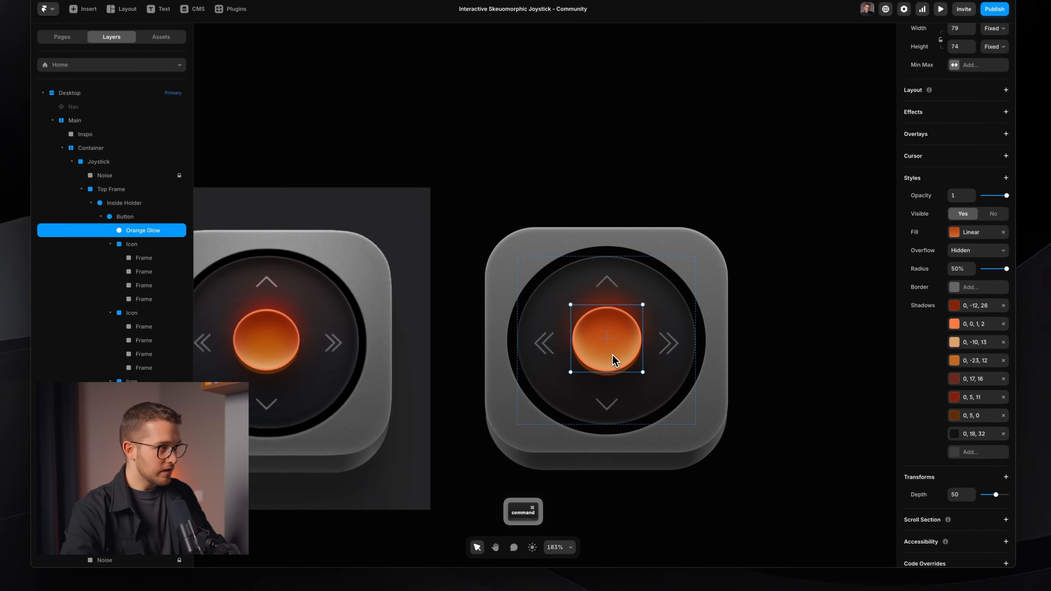
pyautogui.scroll(2, 607, 360)
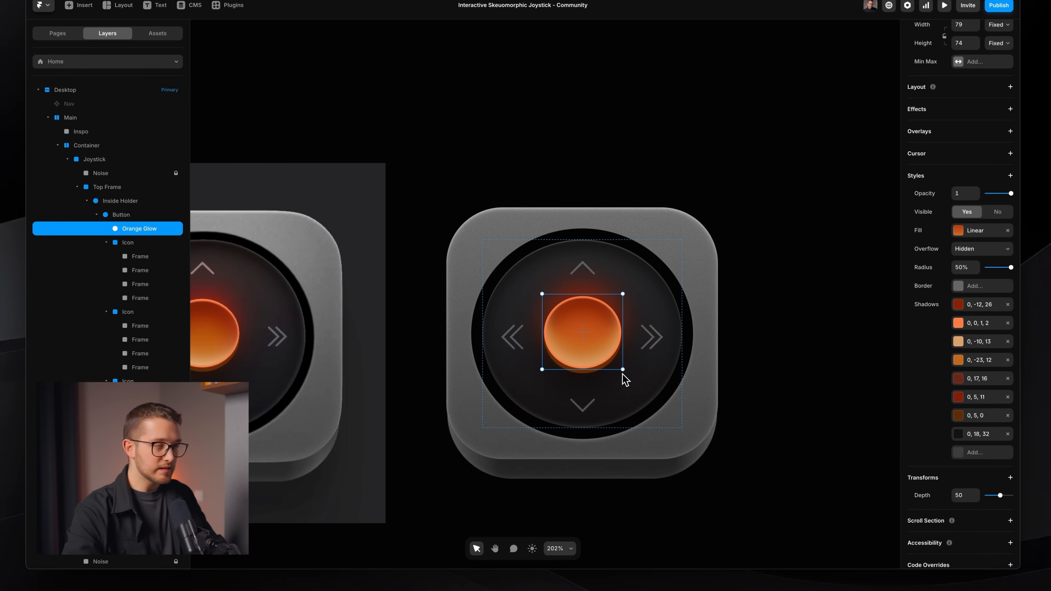
pyautogui.click(965, 495)
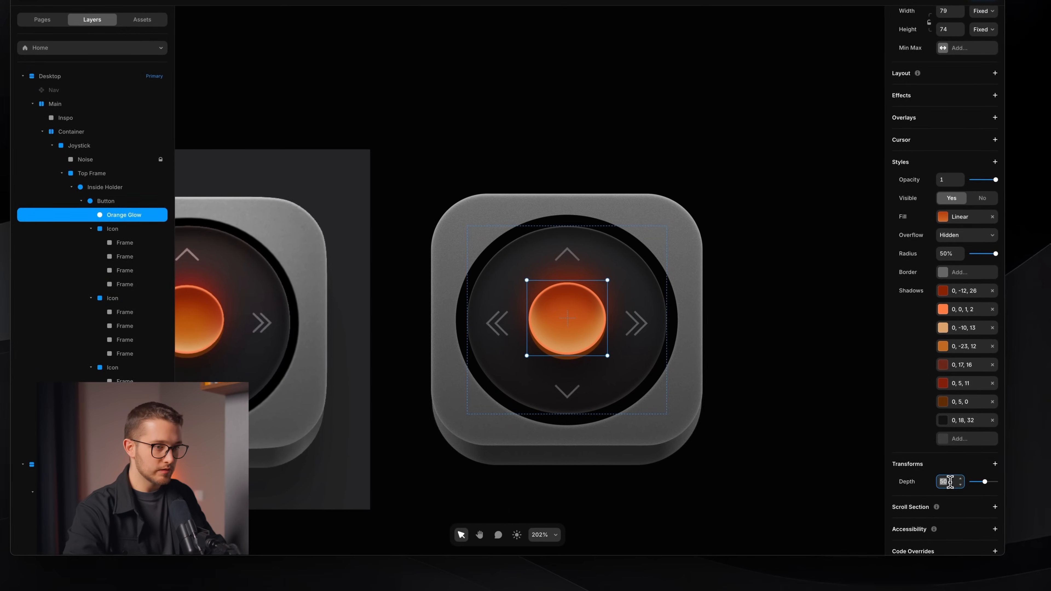
pyautogui.hotkey('shift', 'Down')
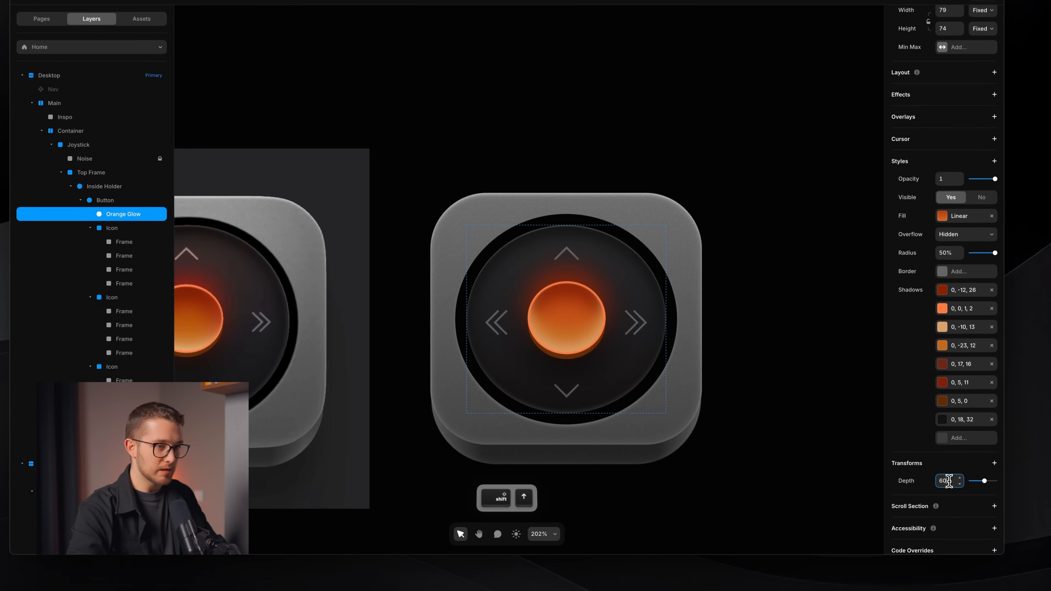
pyautogui.hotkey('shift', 'Up')
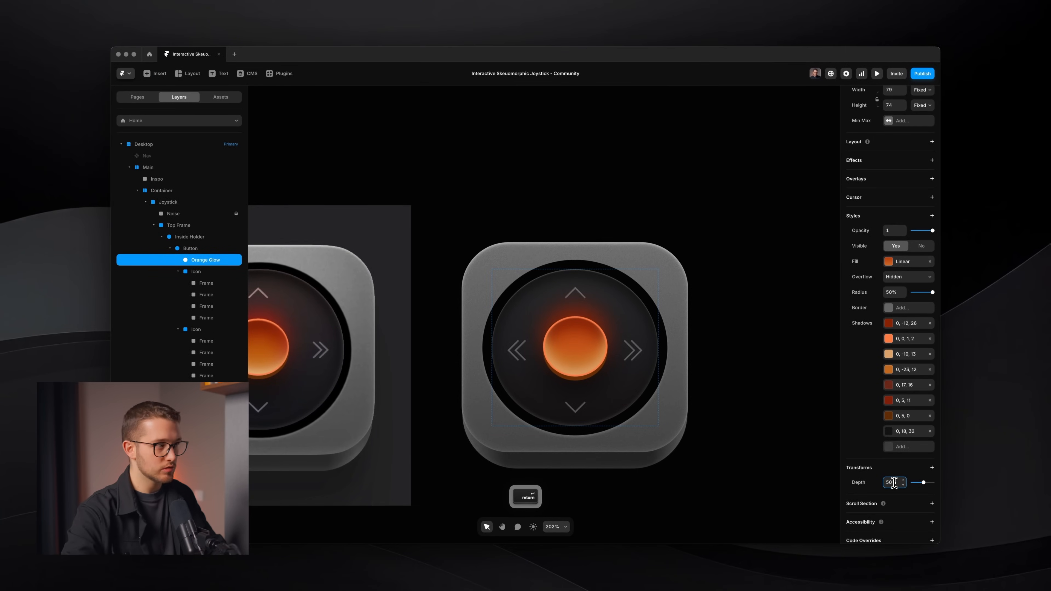
# Shrink the Orange Glow around its centre to 75 × 70 to match the reference joystick.
pyautogui.scroll(5, 720, 387)
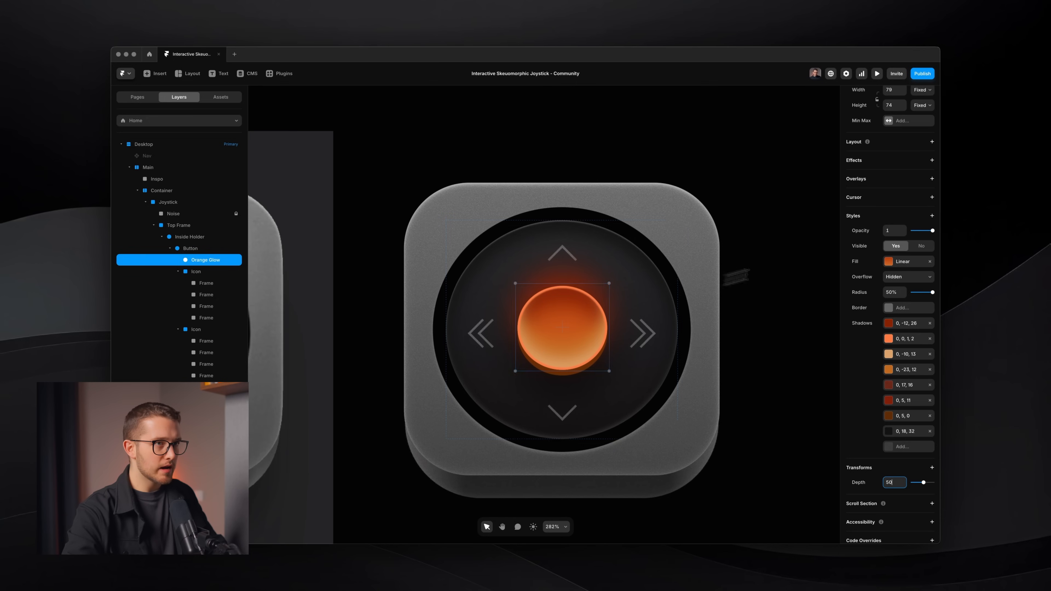
pyautogui.moveTo(615, 323); pyautogui.dragTo(607, 328)
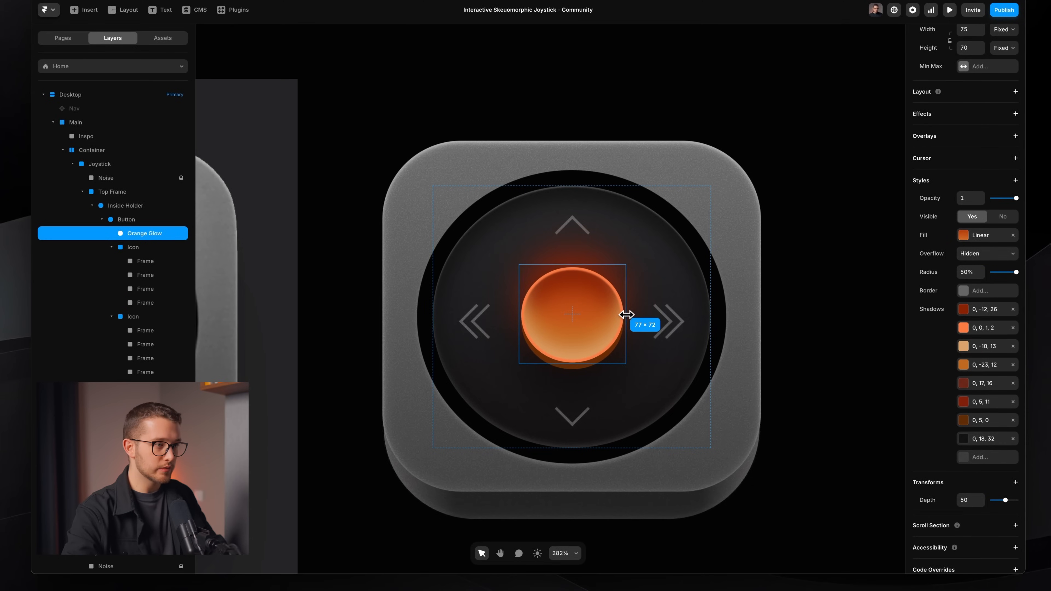
pyautogui.scroll(-8, 625, 315)
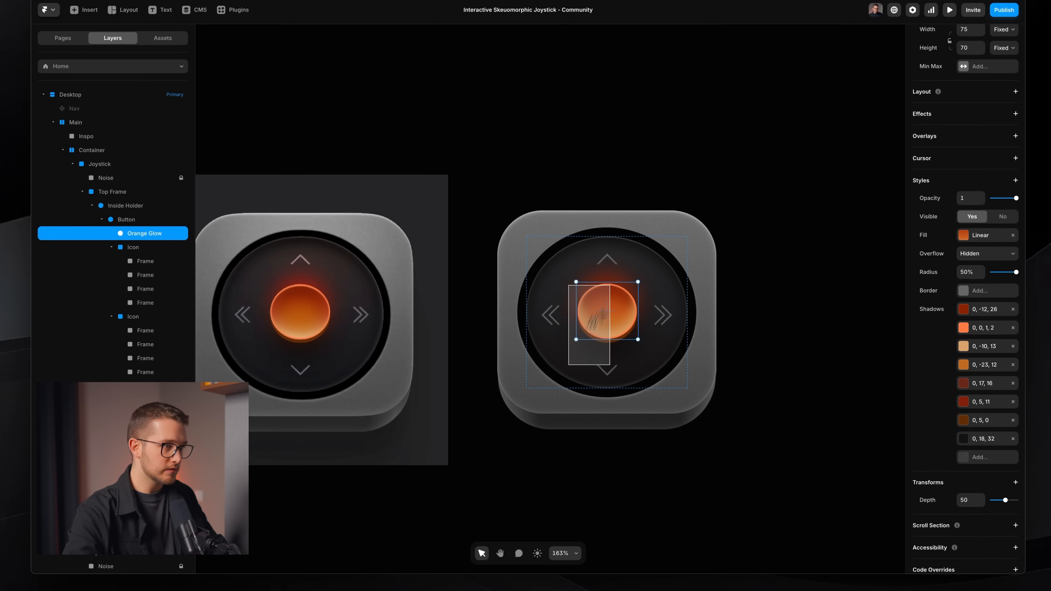
pyautogui.moveTo(594, 339); pyautogui.dragTo(358, 346)
pyautogui.press('Escape')
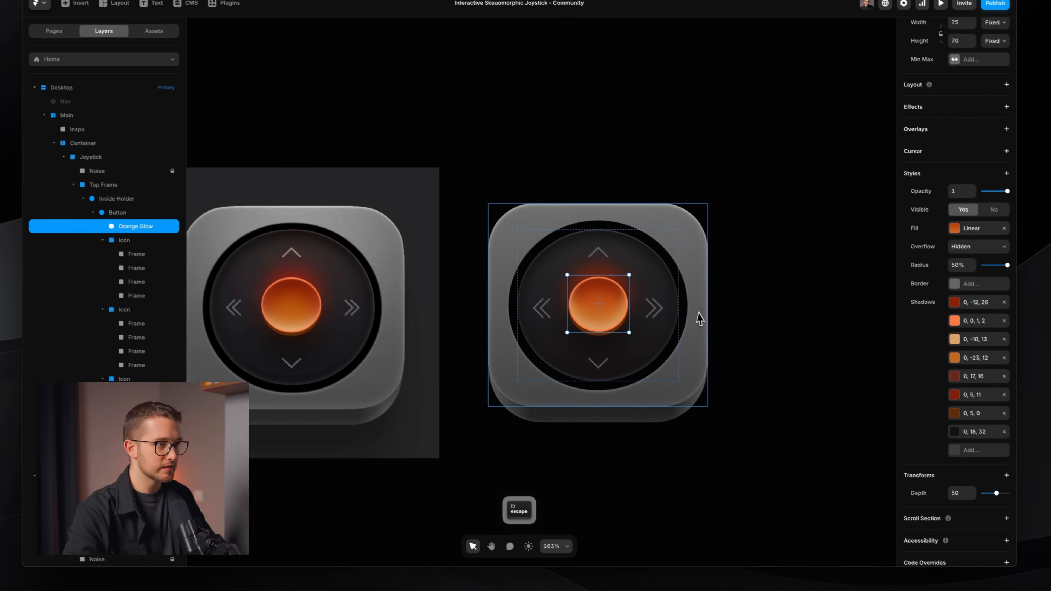
# Select the Button layer of the recreated joystick and rotate it 18 degrees around Y in 3D.
pyautogui.click(707, 323)
pyautogui.keyDown('super'); pyautogui.click(651, 289); pyautogui.keyUp('super')
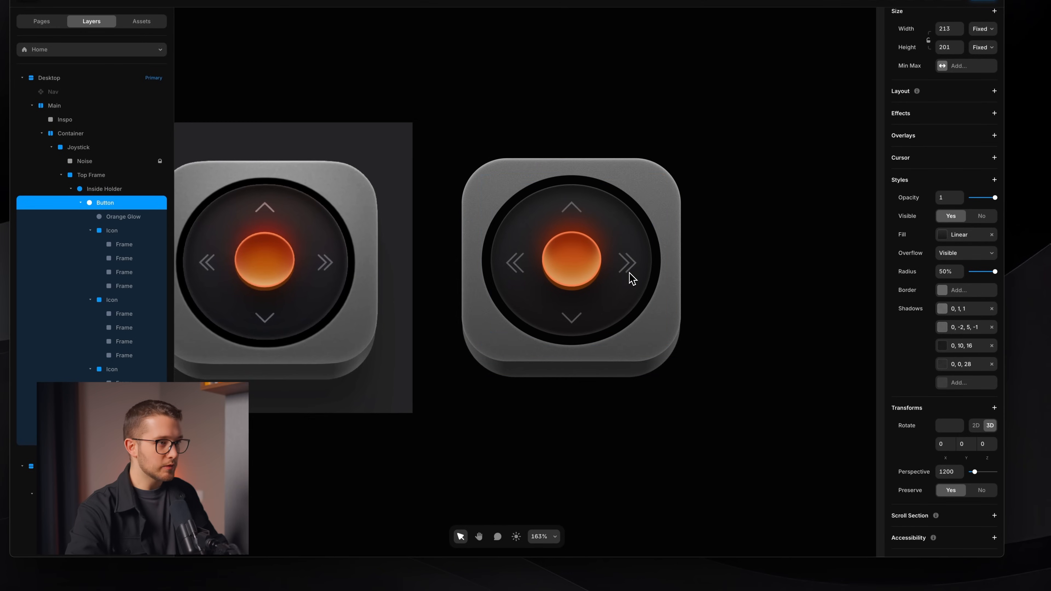
pyautogui.scroll(5, 629, 271)
pyautogui.moveTo(968, 459); pyautogui.dragTo(912, 469)
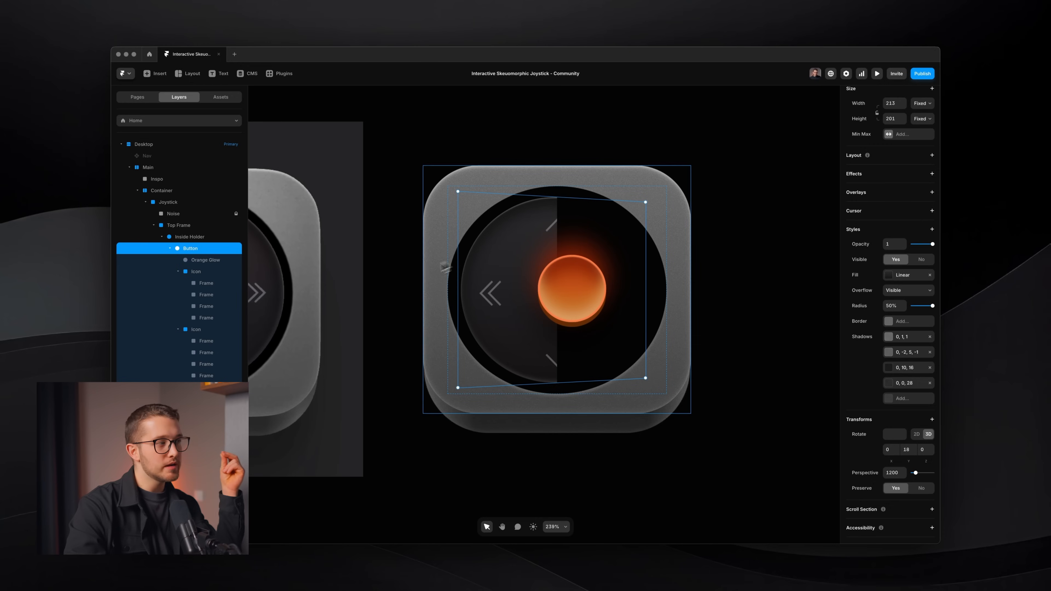
# Add a Depth transform to the tilted Button and raise it to 77.
pyautogui.click(931, 419)
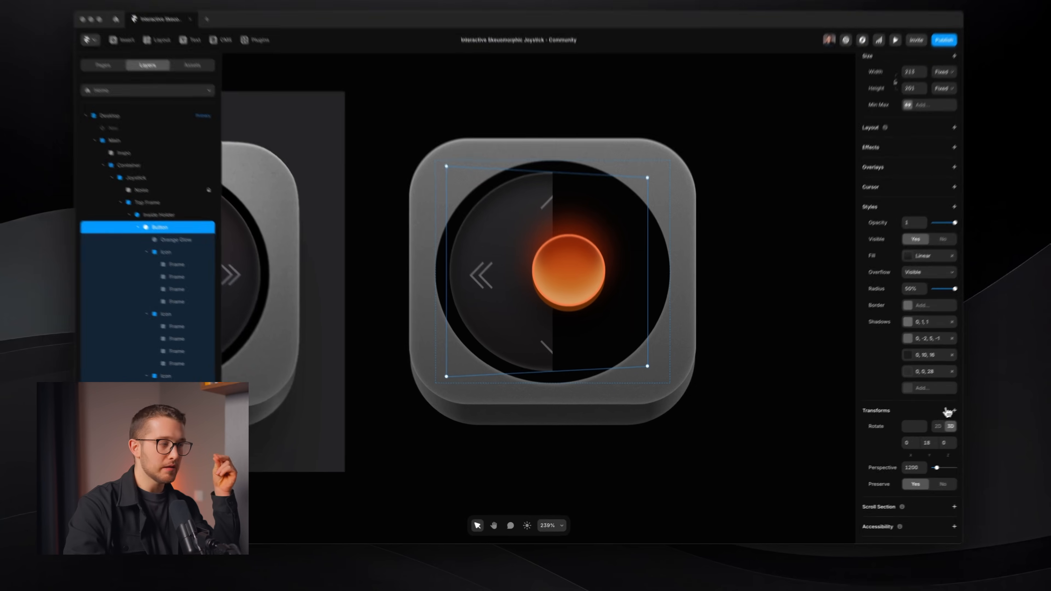
pyautogui.click(969, 452)
pyautogui.moveTo(968, 464); pyautogui.dragTo(923, 474)
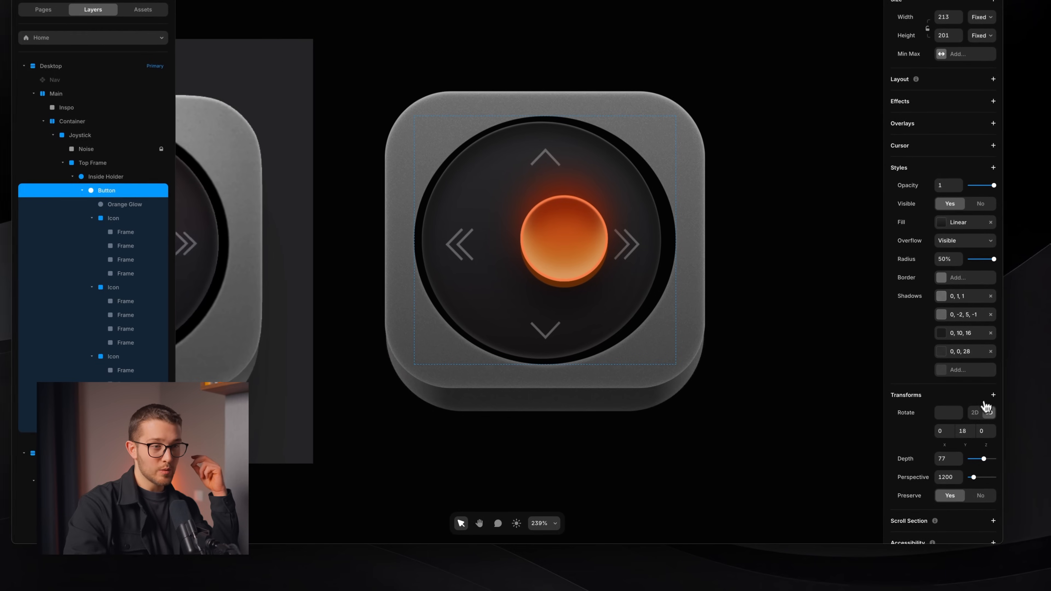
# Add a Scale transform of 0.9 to the Button and reduce its Depth to 61.
pyautogui.click(931, 419)
pyautogui.click(976, 408)
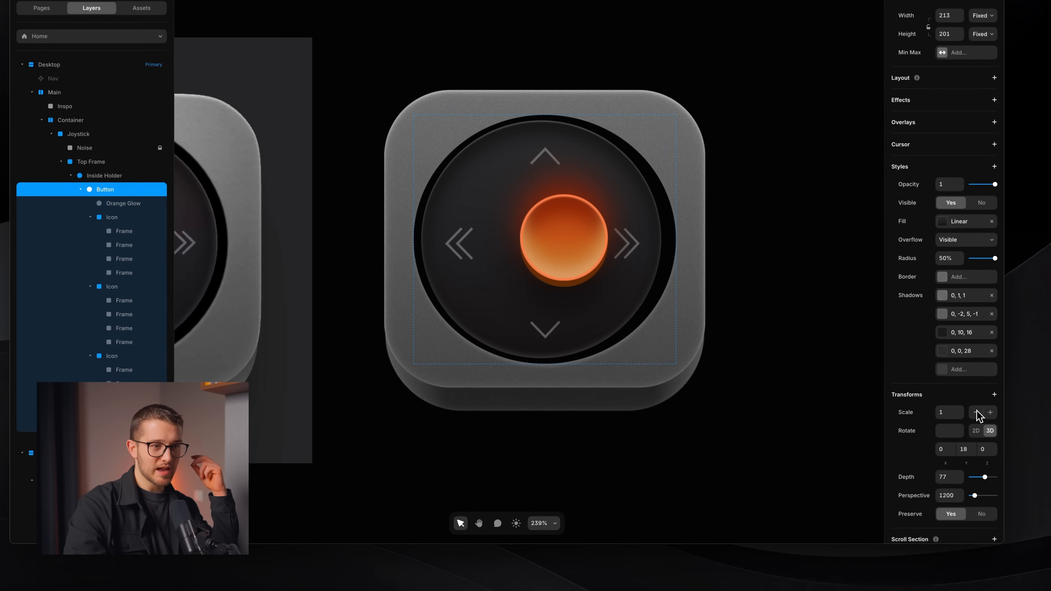
pyautogui.click(959, 415)
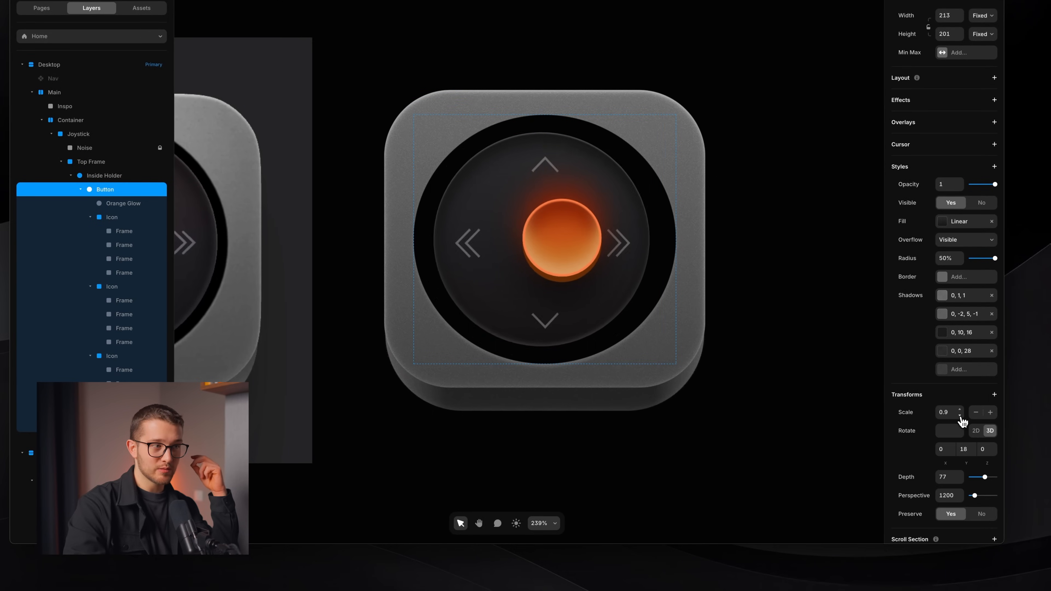
pyautogui.moveTo(985, 477); pyautogui.dragTo(972, 480)
# Switch to the live reference joystick, test its tilt toward the double chevrons pointing right, and return to the design.
pyautogui.press('super+Tab')
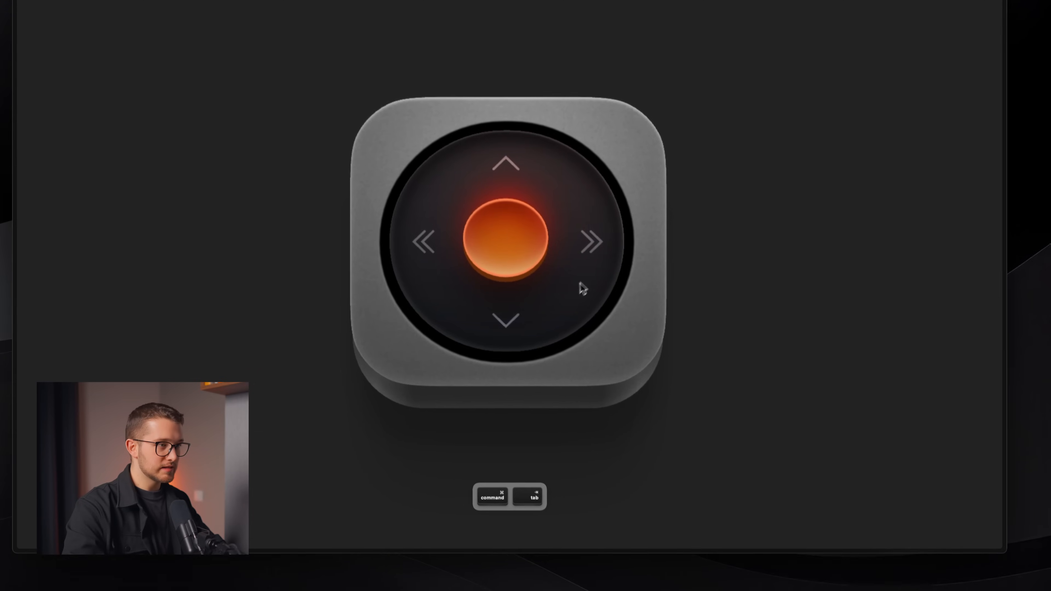
pyautogui.click(596, 275)
pyautogui.click(597, 274)
pyautogui.click(597, 274)
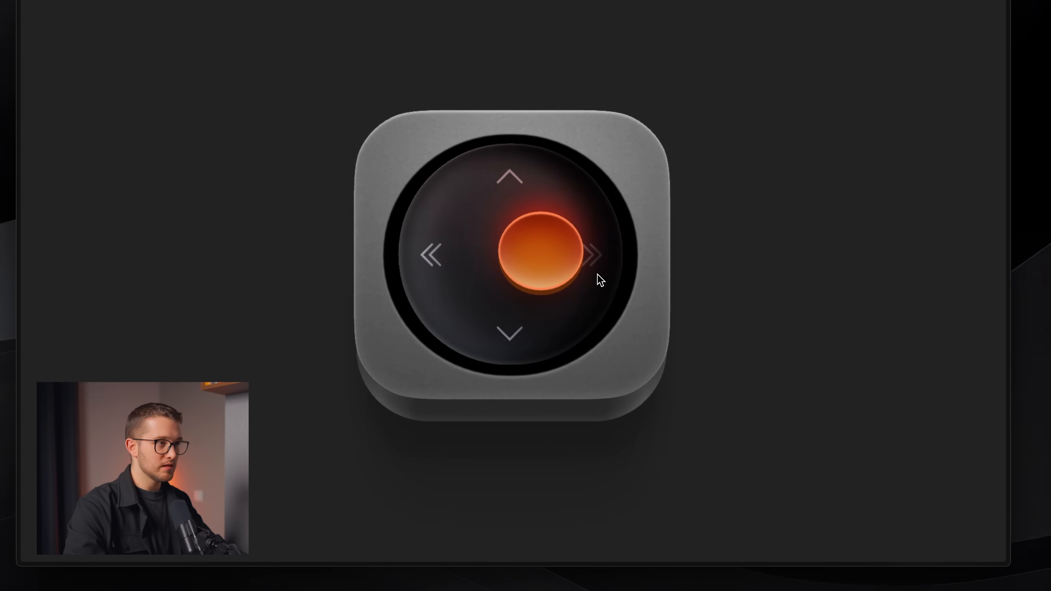
pyautogui.click(597, 274)
pyautogui.press('super+Tab')
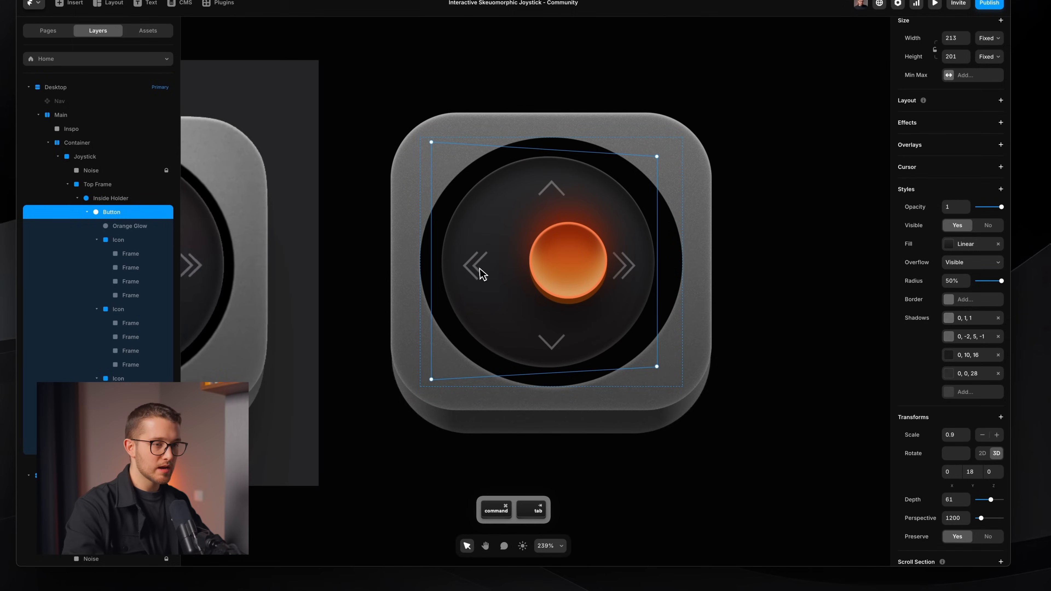
# Reset the Button's Y rotation to 0 and raise it gradually to 25 to test the tilt.
pyautogui.doubleClick(970, 472)
pyautogui.write('0')
pyautogui.press('Return')
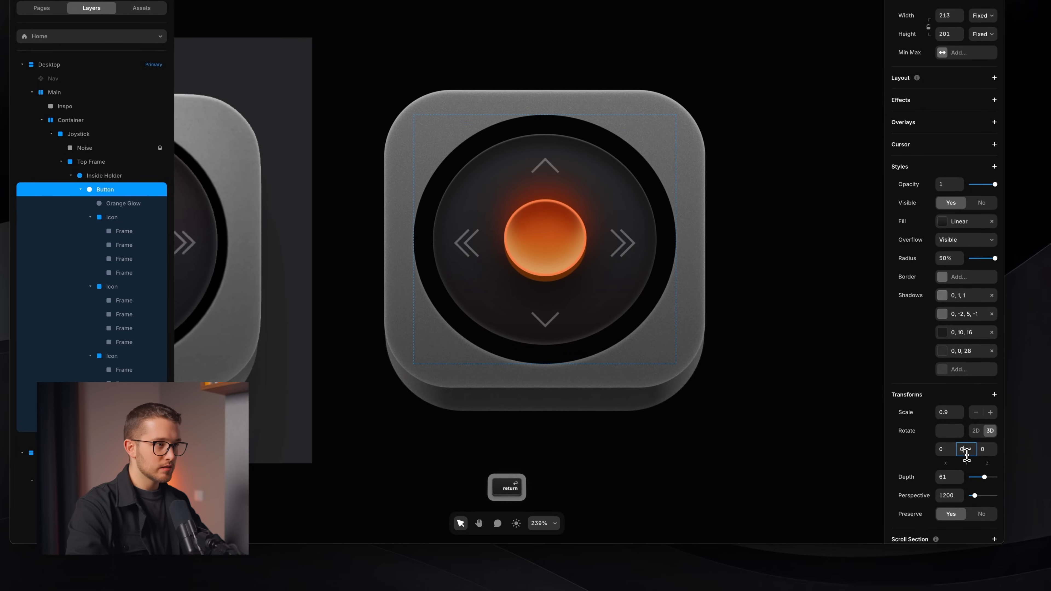
pyautogui.press('Up')
pyautogui.press('Up')
pyautogui.press('Up')
pyautogui.press('Up')
pyautogui.press('Up')
pyautogui.press('Up')
pyautogui.press('Up')
pyautogui.press('Up')
pyautogui.press('Up')
pyautogui.press('Up')
pyautogui.press('Up')
pyautogui.press('Up')
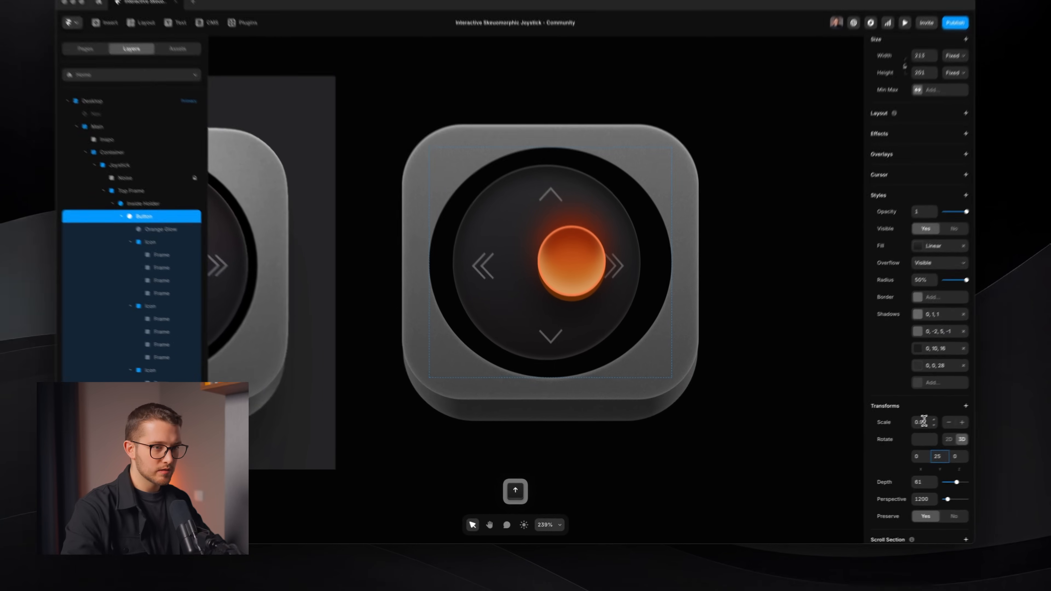
# Set the Button's Depth to 46, try a Scale of 0.99 and undo the scale change.
pyautogui.click(892, 434)
pyautogui.moveTo(983, 477); pyautogui.dragTo(985, 481)
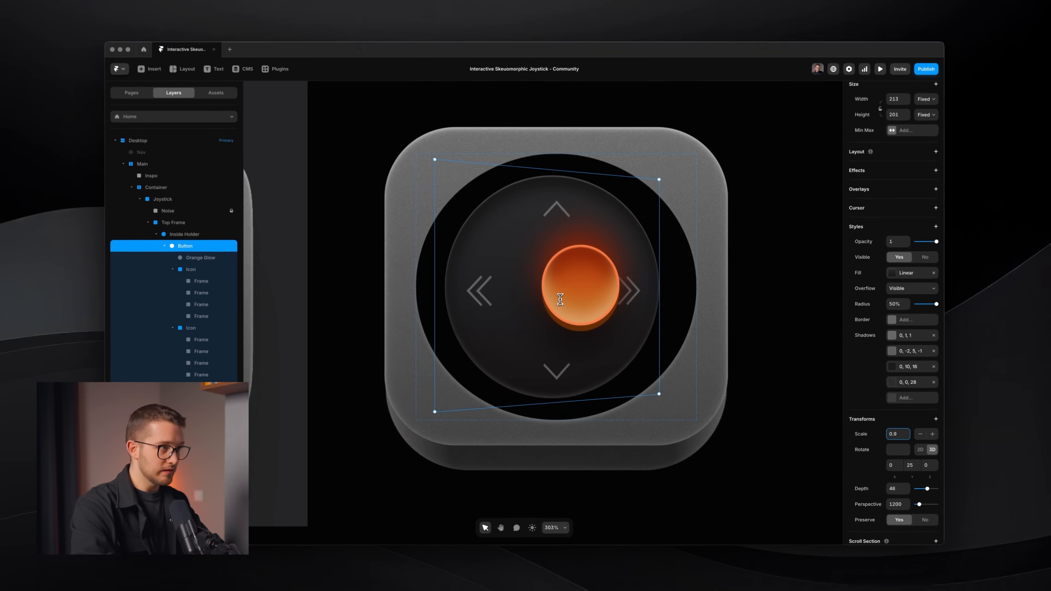
pyautogui.write('5')
pyautogui.press('Return')
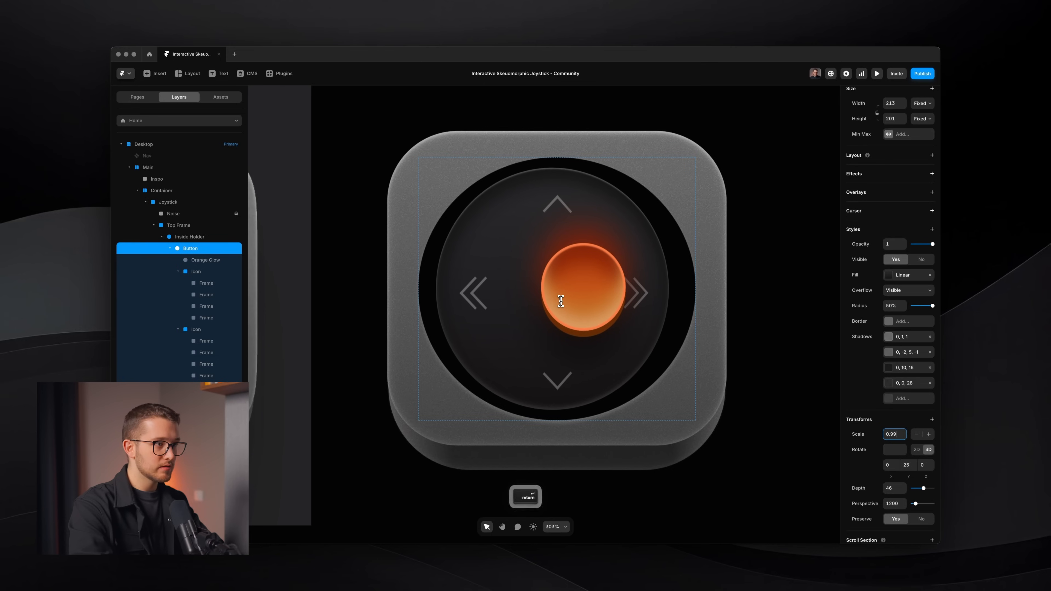
pyautogui.press('super+z')
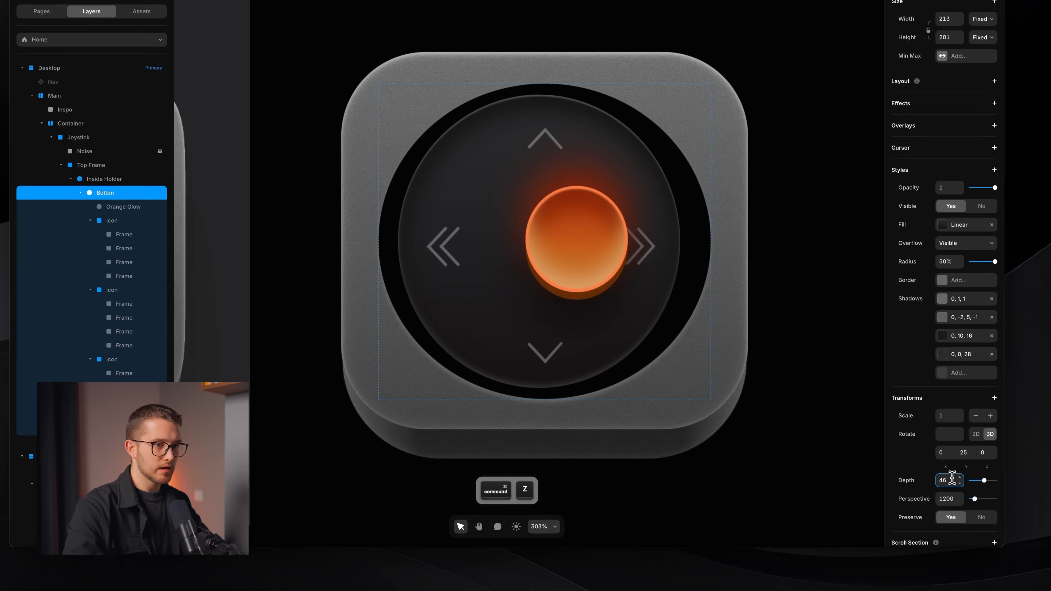
# Set the Button's Scale to 0.96.
pyautogui.click(949, 415)
pyautogui.write('0')
pyautogui.write('.96')
pyautogui.press('Return')
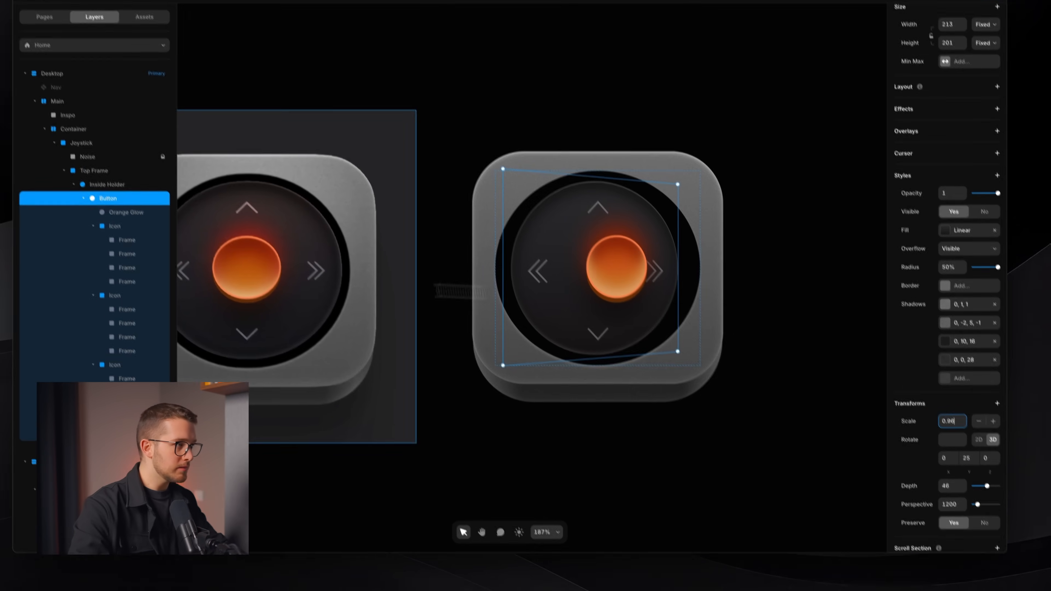
# Check the dark gap around the reference joystick's button with the screenshot crosshair.
pyautogui.press('super+shift+4')
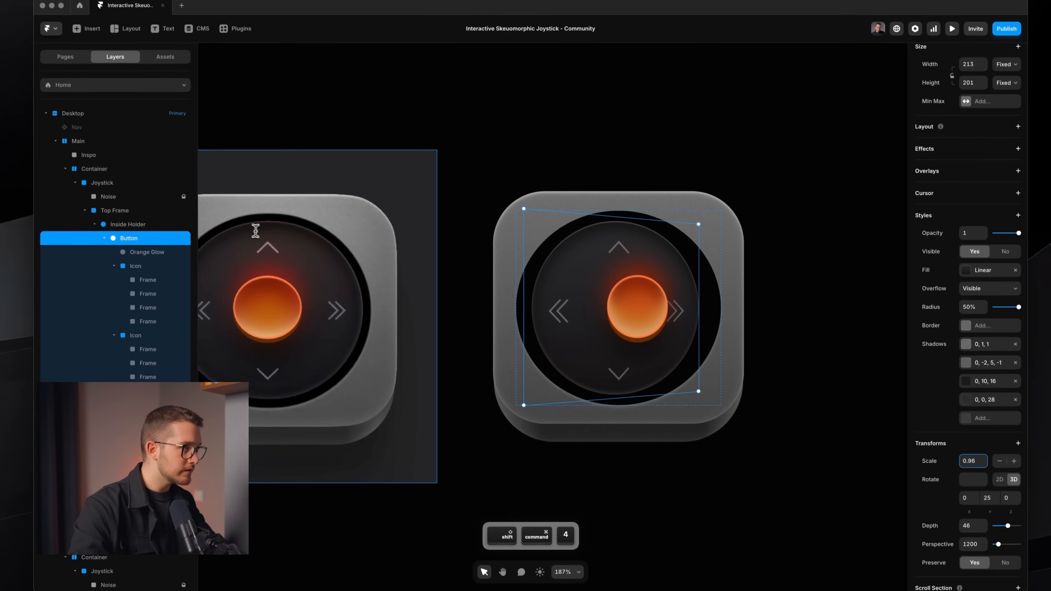
pyautogui.press('Escape')
pyautogui.scroll(3, 634, 239)
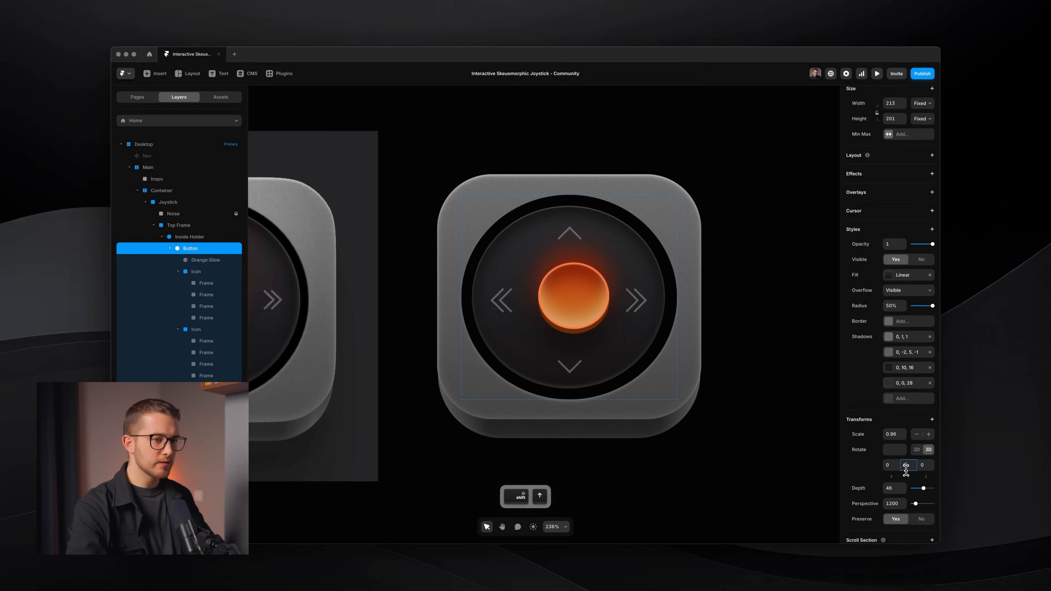
# Lower the Button's Y rotation to 0 so it lies flat inside its holder.
pyautogui.press('Down')
pyautogui.press('Down')
pyautogui.press('Down')
pyautogui.press('Down')
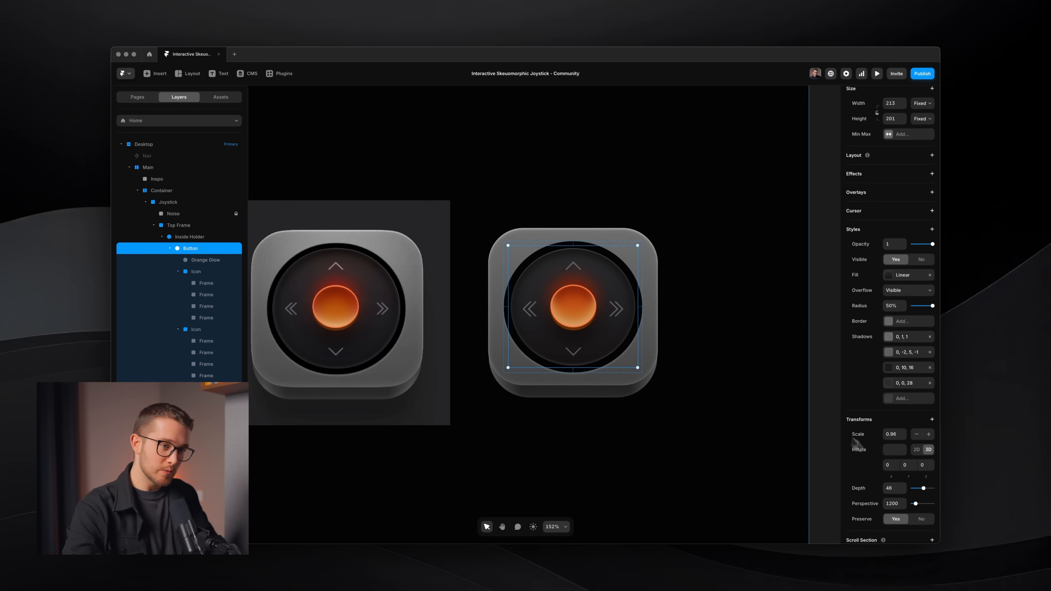
# Try a Y rotation of 20 on the Button and return it to 0.
pyautogui.click(905, 464)
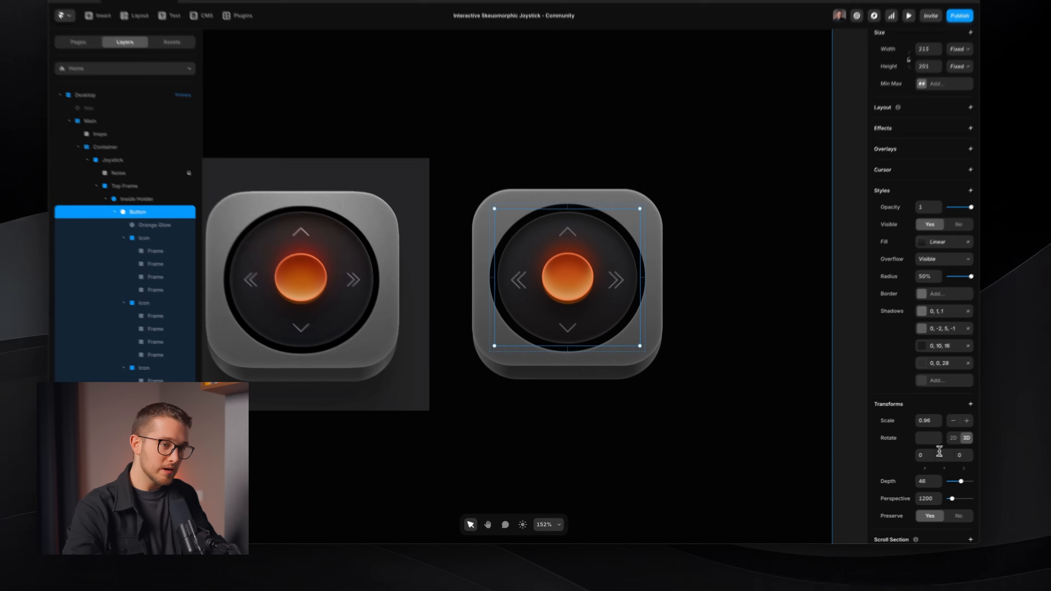
pyautogui.hotkey('shift', 'Up')
pyautogui.hotkey('shift', 'Up')
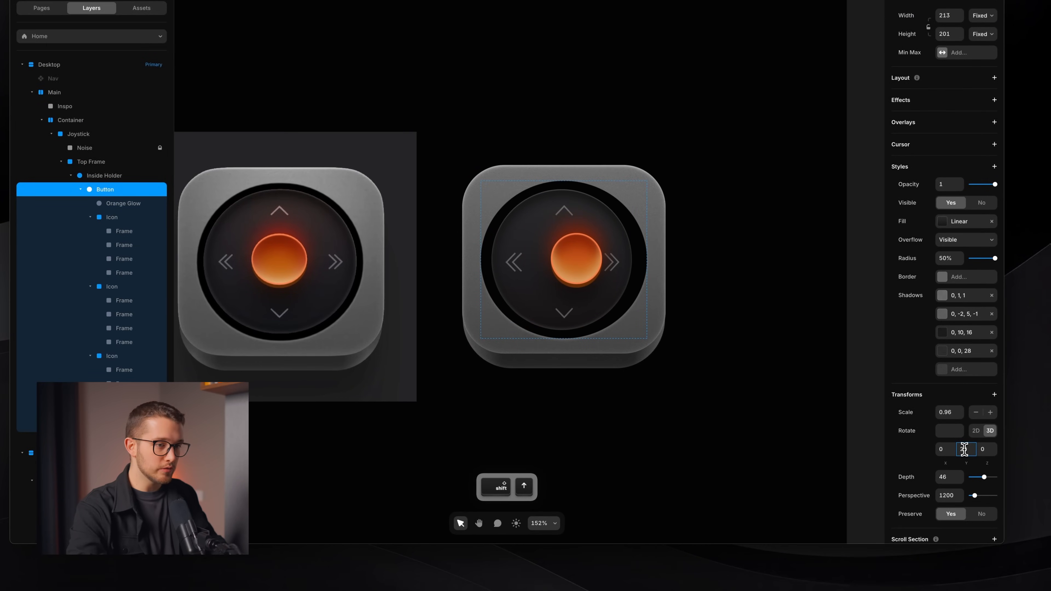
pyautogui.hotkey('shift', 'Down')
pyautogui.hotkey('shift', 'Down')
# Select the Inspo reference image and compare it with the recreated joystick beside it.
pyautogui.click(754, 372)
pyautogui.scroll(-5, 503, 355)
pyautogui.keyDown('super'); pyautogui.click(391, 315); pyautogui.keyUp('super')
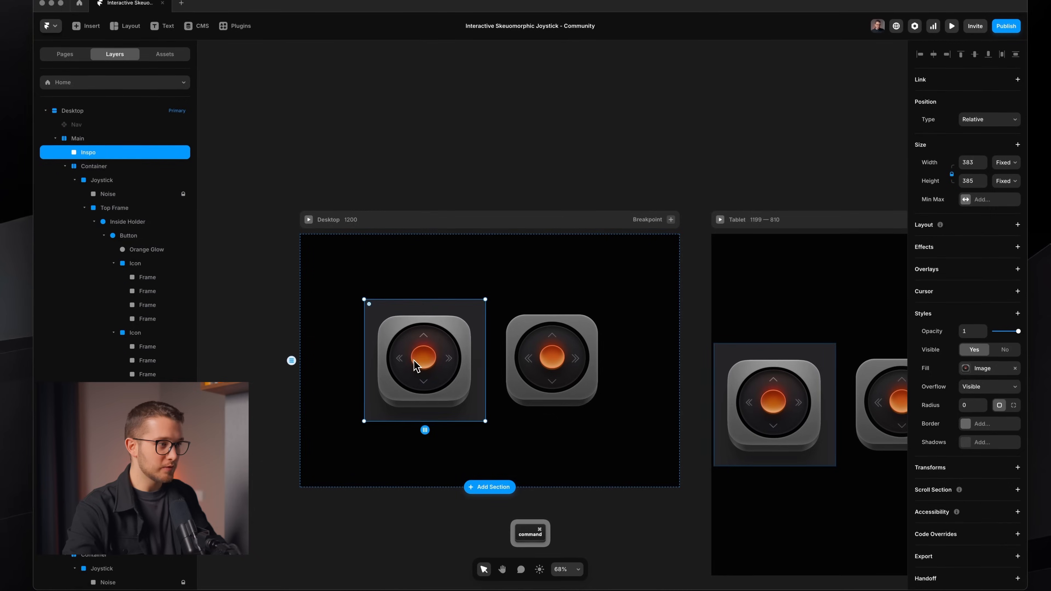
pyautogui.scroll(-2, 427, 361)
pyautogui.scroll(5, 434, 358)
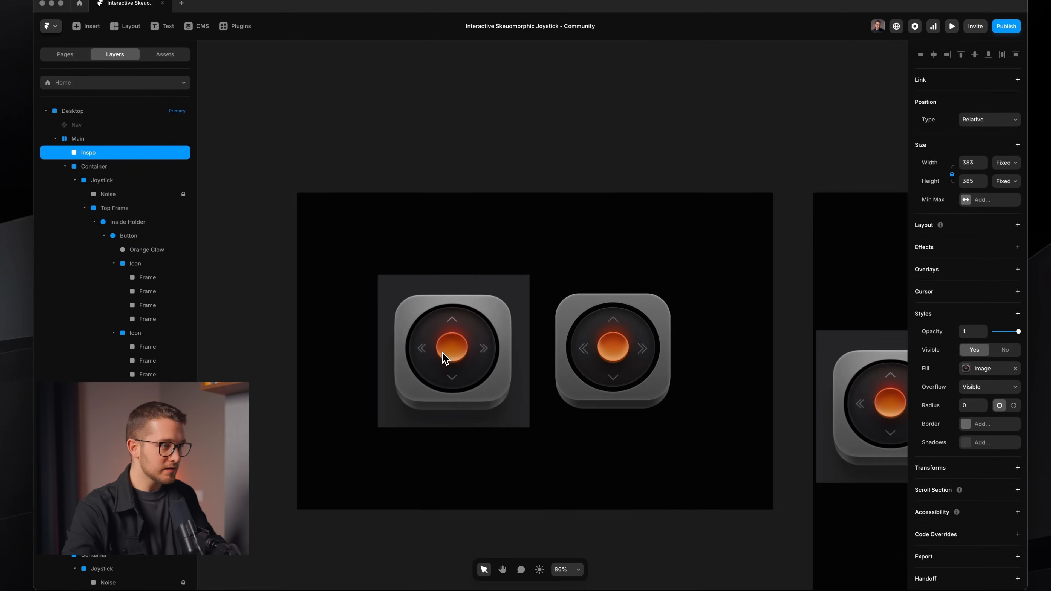
# Switch to the live reference joystick, measure around its ring with a screenshot selection beside the double chevrons pointing right, and return to the design.
pyautogui.press('super+Tab')
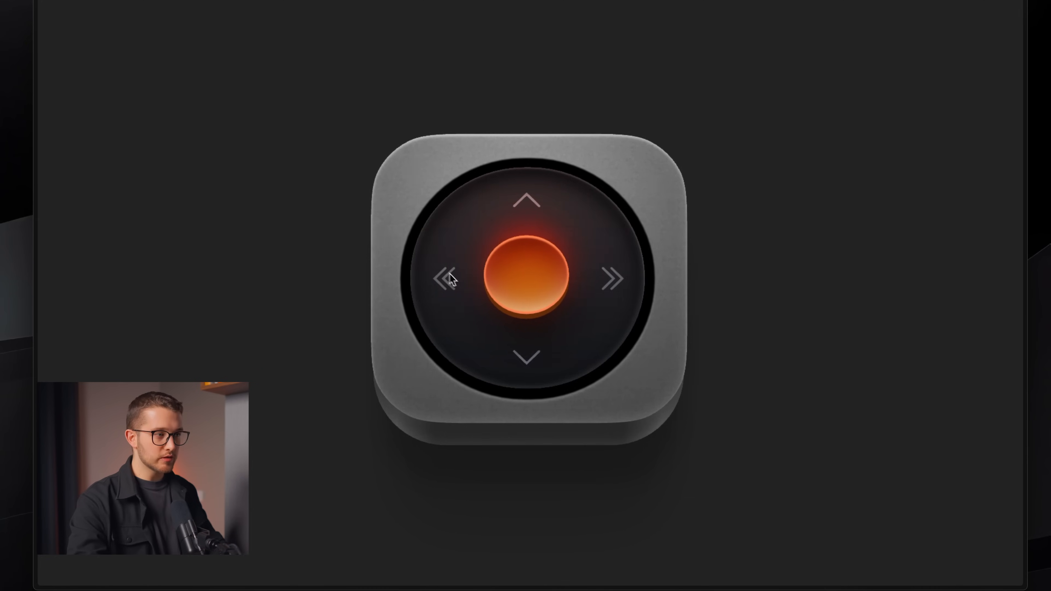
pyautogui.press('shift+super+4')
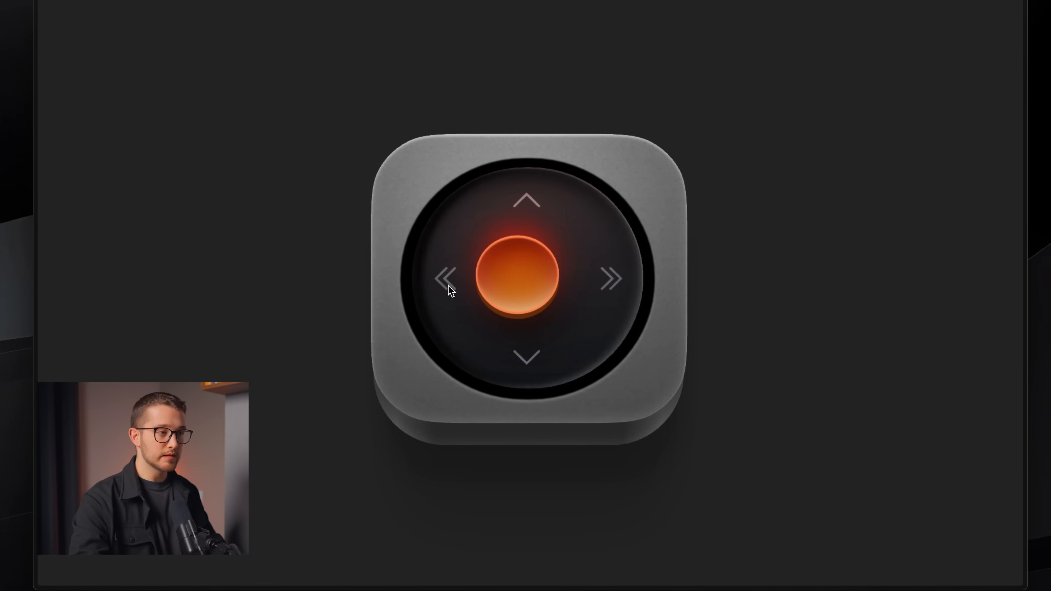
pyautogui.press('shift+super+4')
pyautogui.moveTo(594, 230); pyautogui.dragTo(643, 319)
pyautogui.press('space')
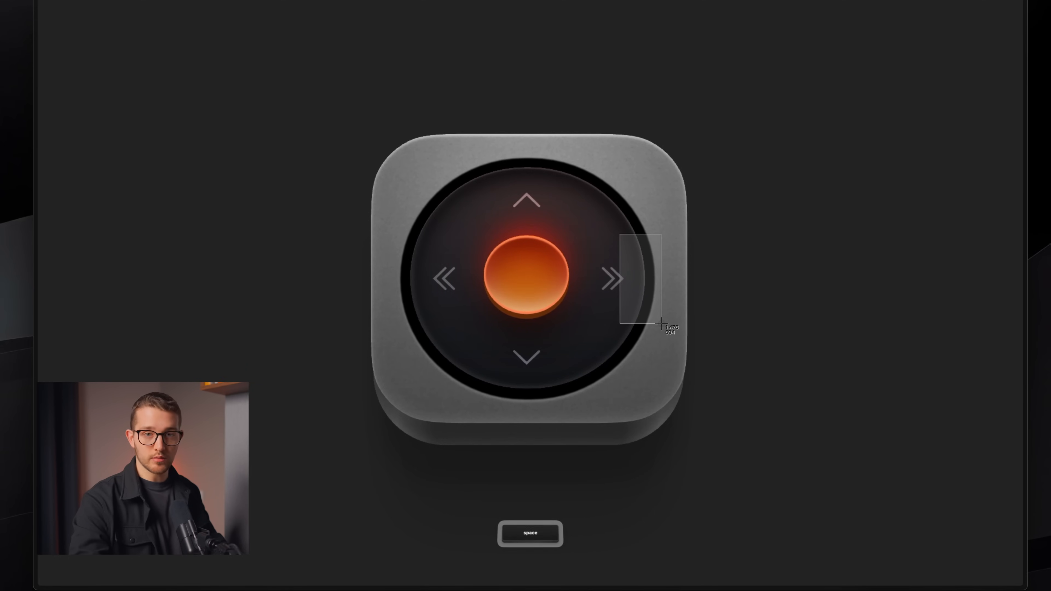
pyautogui.press('super+Tab')
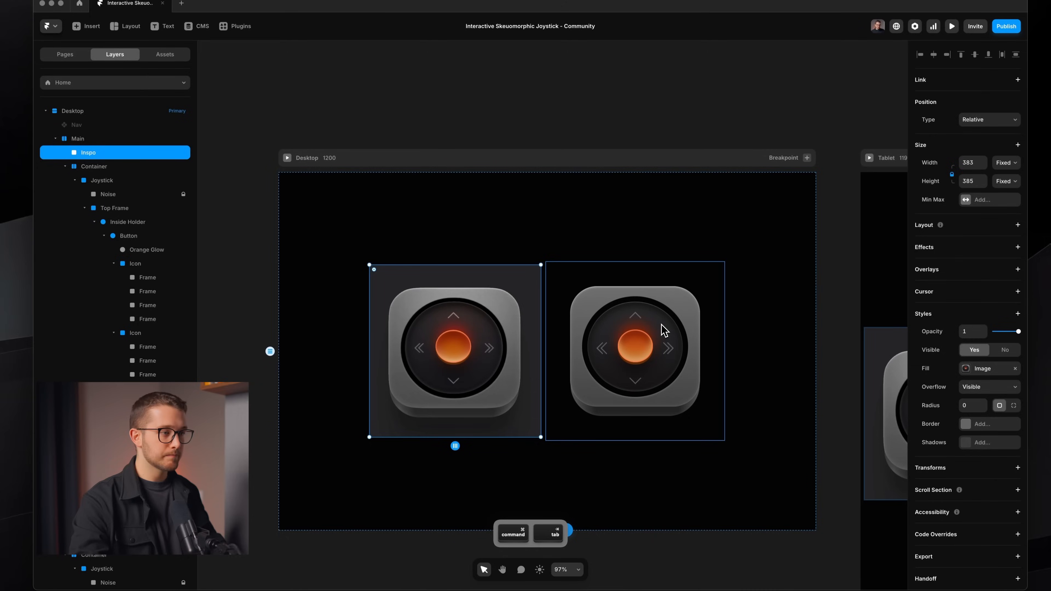
# Select the Button and add a black outside shadow with Y 16 and Blur 32, placing it first in the shadow list.
pyautogui.click(618, 336)
pyautogui.hscroll(2, 617, 338)
pyautogui.scroll(5, 616, 336)
pyautogui.keyDown('super'); pyautogui.click(615, 305); pyautogui.keyUp('super')
pyautogui.scroll(5, 615, 296)
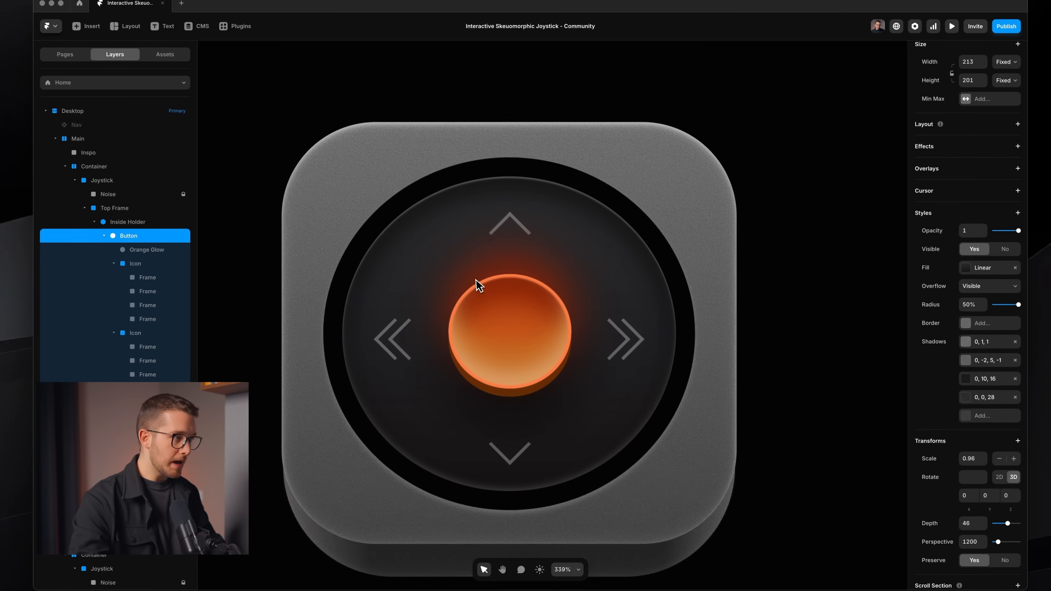
pyautogui.scroll(-4, 478, 286)
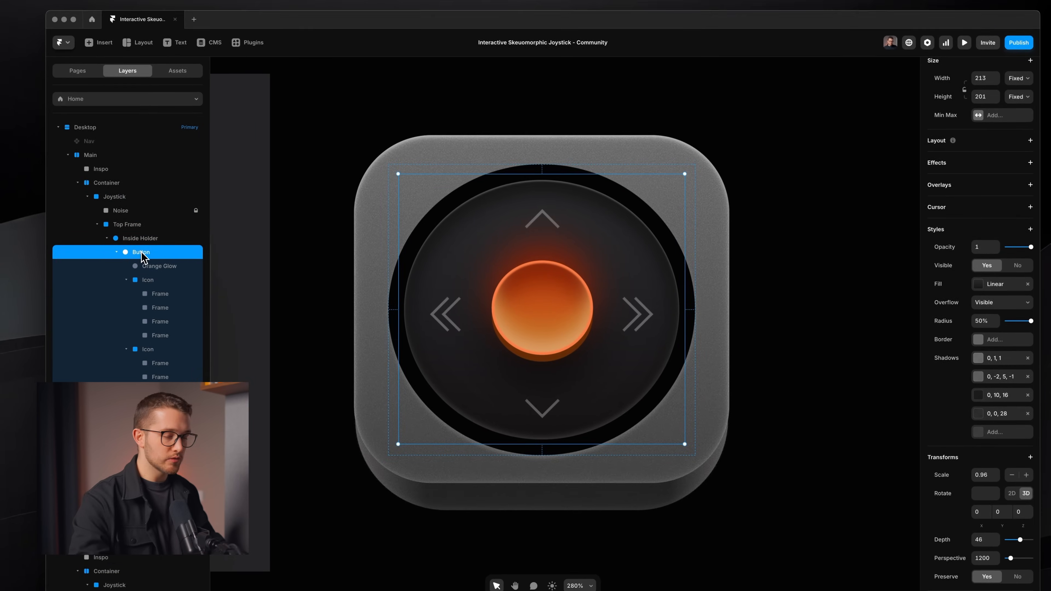
pyautogui.scroll(-3, 1002, 486)
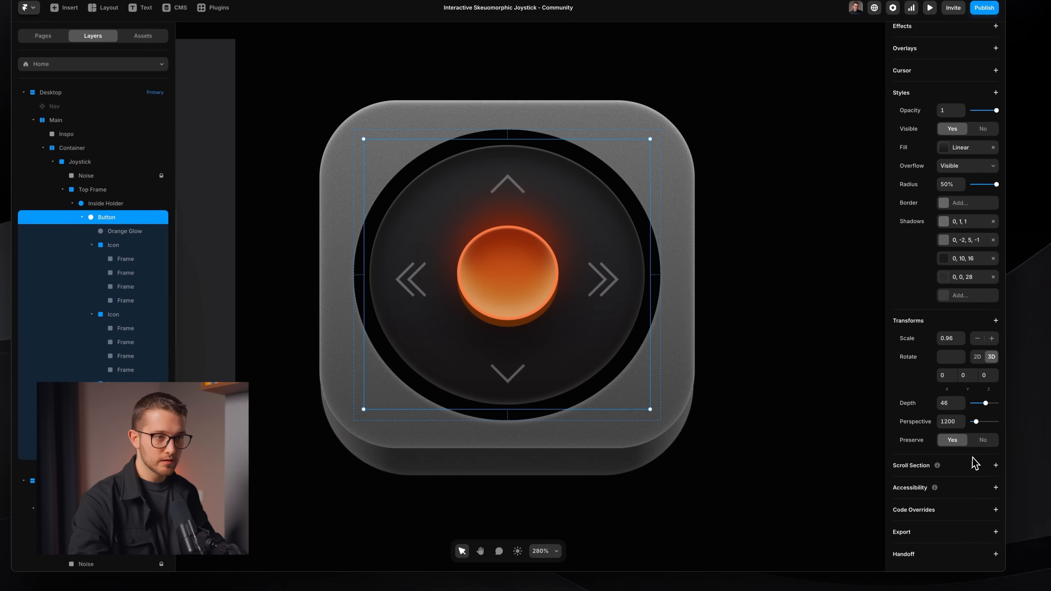
pyautogui.click(962, 303)
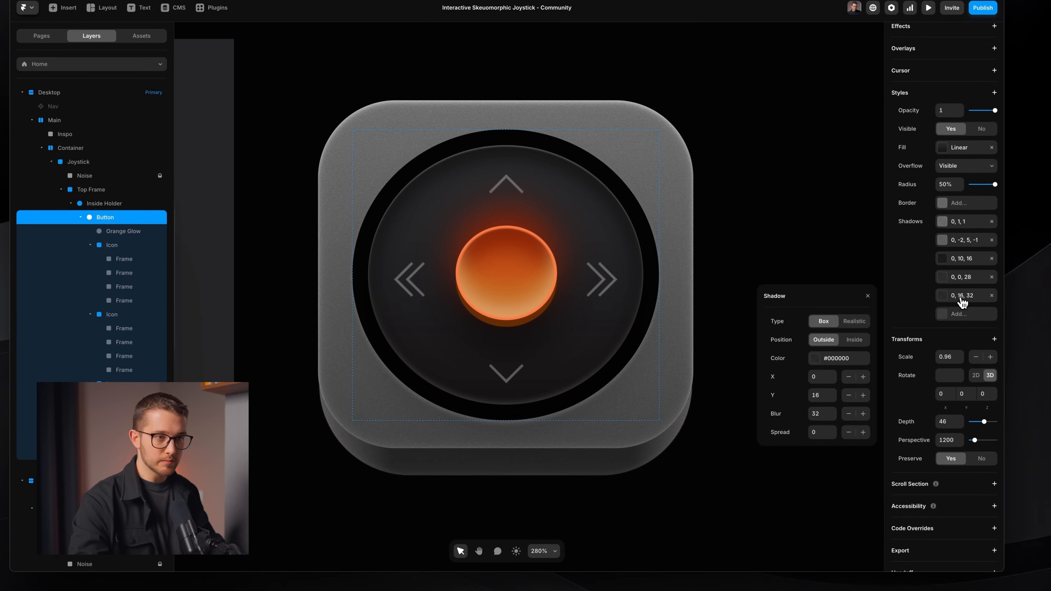
pyautogui.click(968, 299)
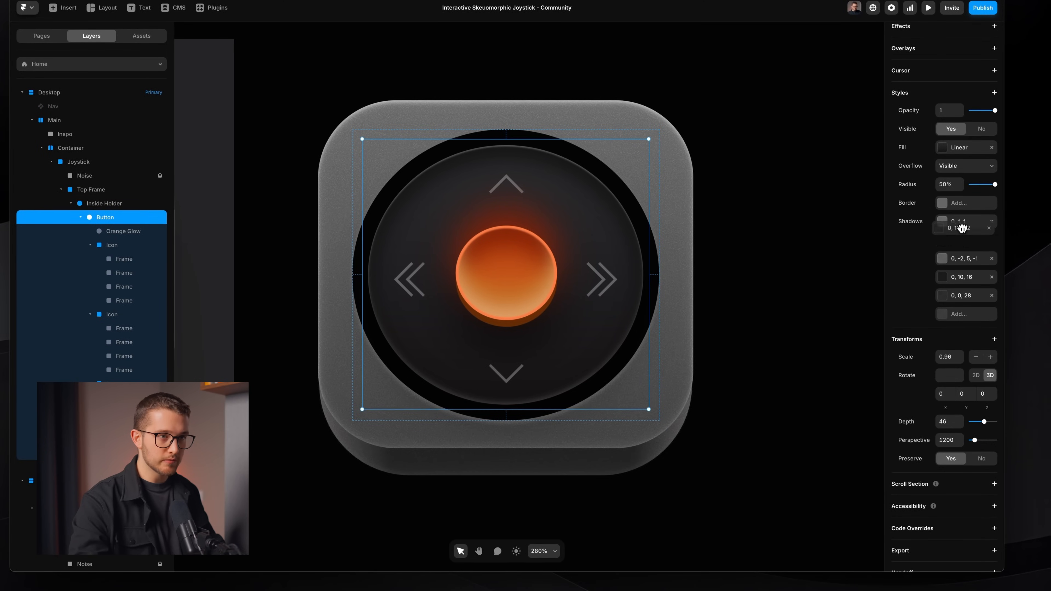
# Check the live reference joystick, return to the design, and make the Button's first shadow an inside shadow with X 19 and Y 0.
pyautogui.press('super+Tab')
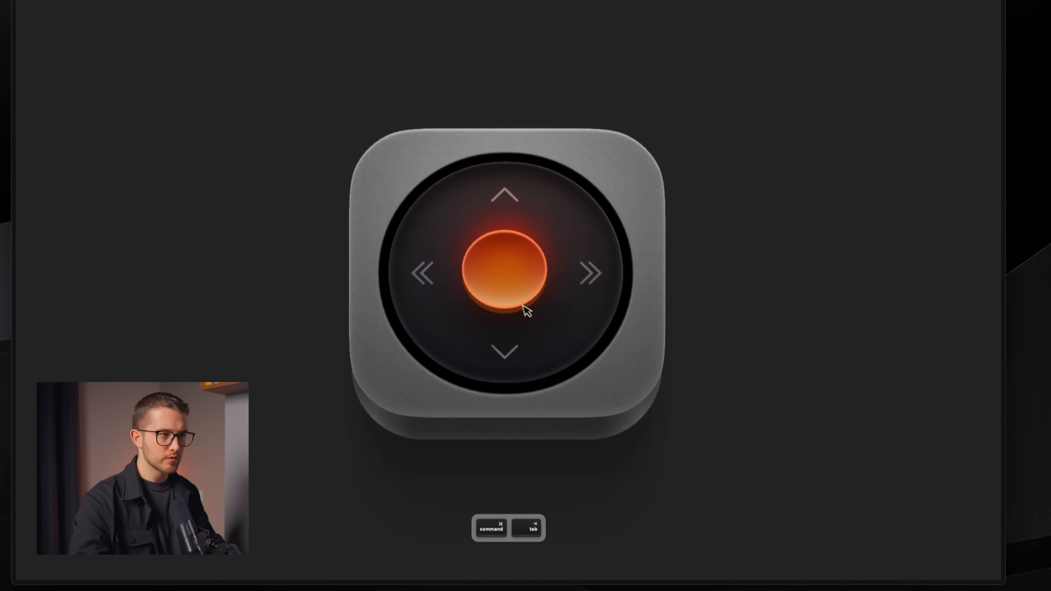
pyautogui.press('super+Tab')
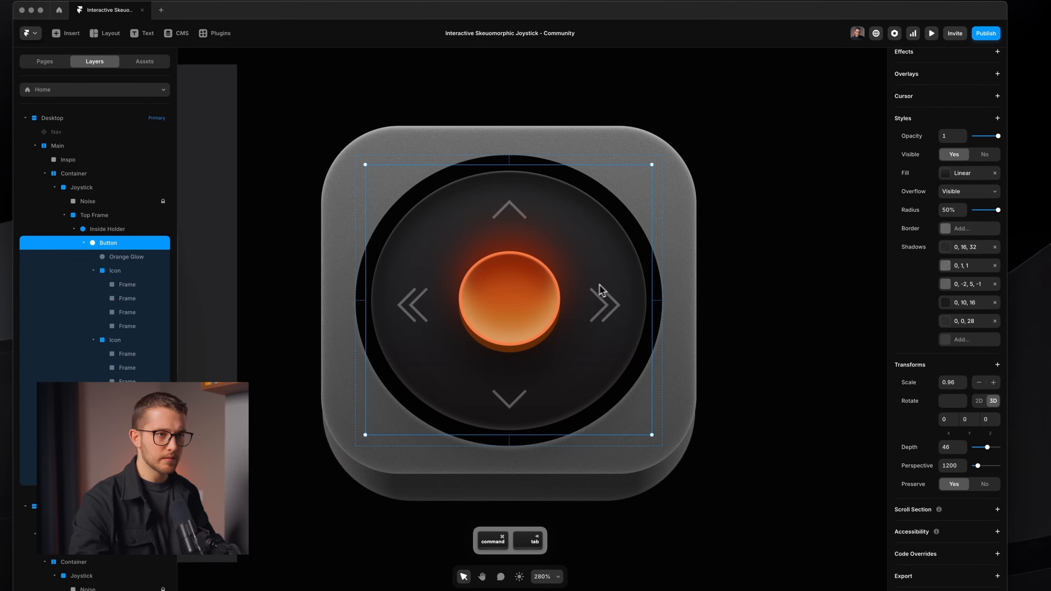
pyautogui.click(964, 239)
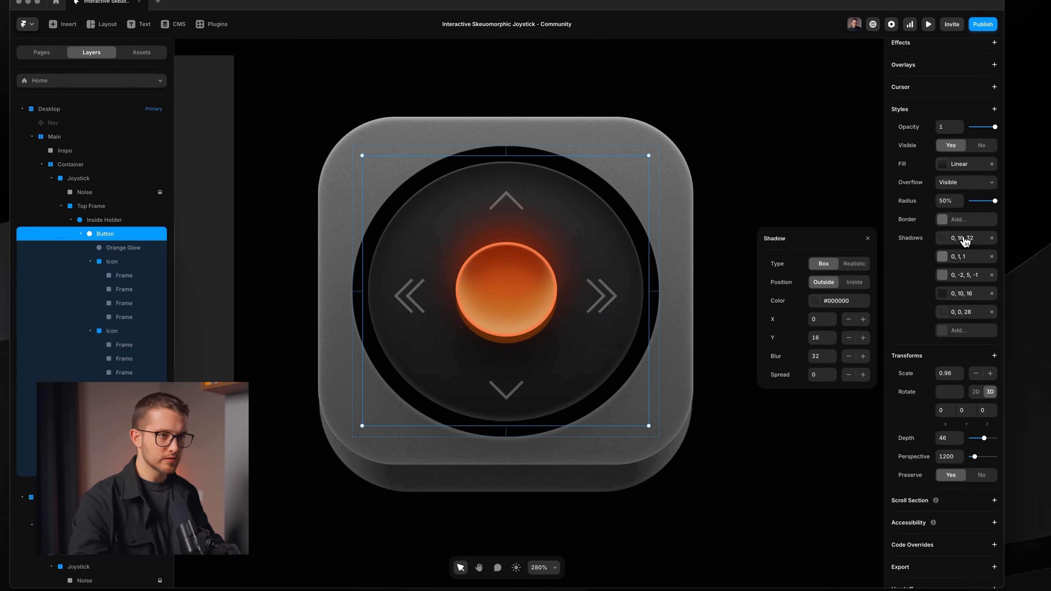
pyautogui.click(821, 336)
pyautogui.write('0')
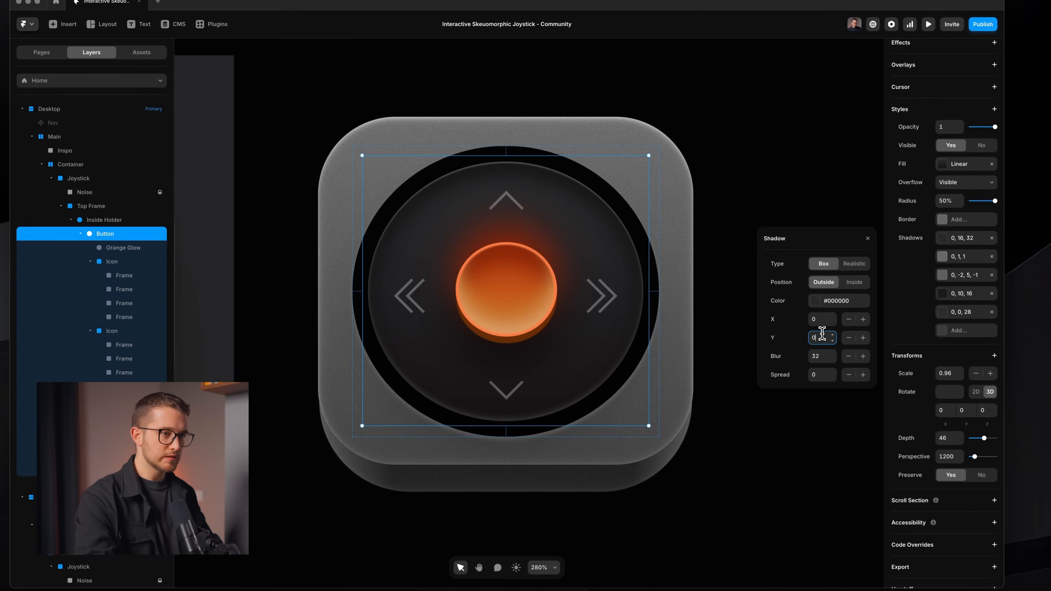
pyautogui.press('Return')
pyautogui.moveTo(833, 322)
pyautogui.mouseDown()
pyautogui.moveTo(833, 307)
pyautogui.moveTo(834, 325)
pyautogui.mouseUp()
pyautogui.click(856, 286)
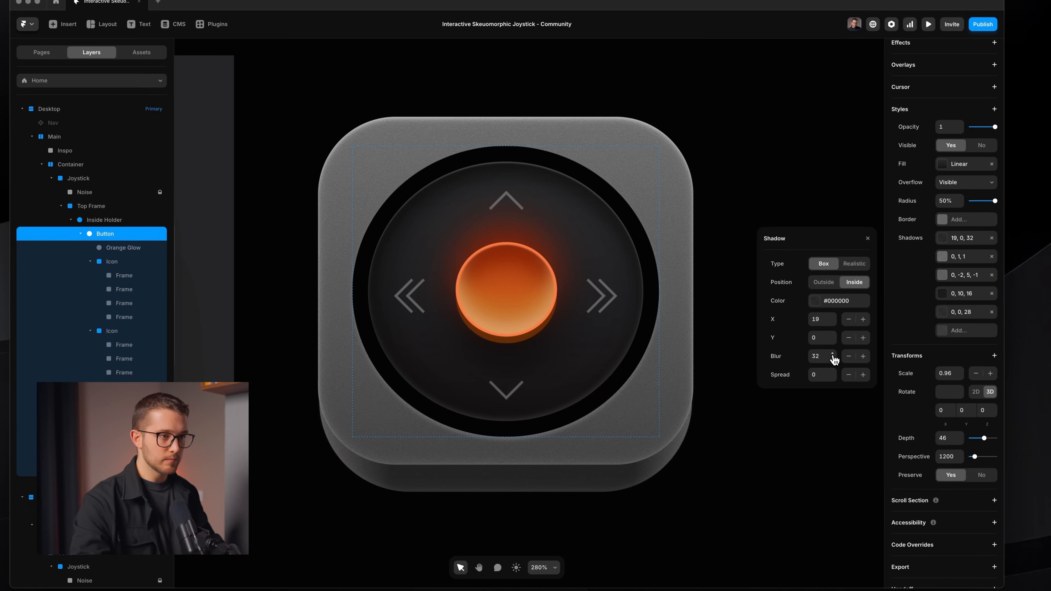
# Try X 34 and Blur 10 on the Button's black inside shadow and compare it with the live reference.
pyautogui.moveTo(835, 375); pyautogui.dragTo(836, 369)
pyautogui.moveTo(833, 319); pyautogui.dragTo(833, 315)
pyautogui.press('super+p')
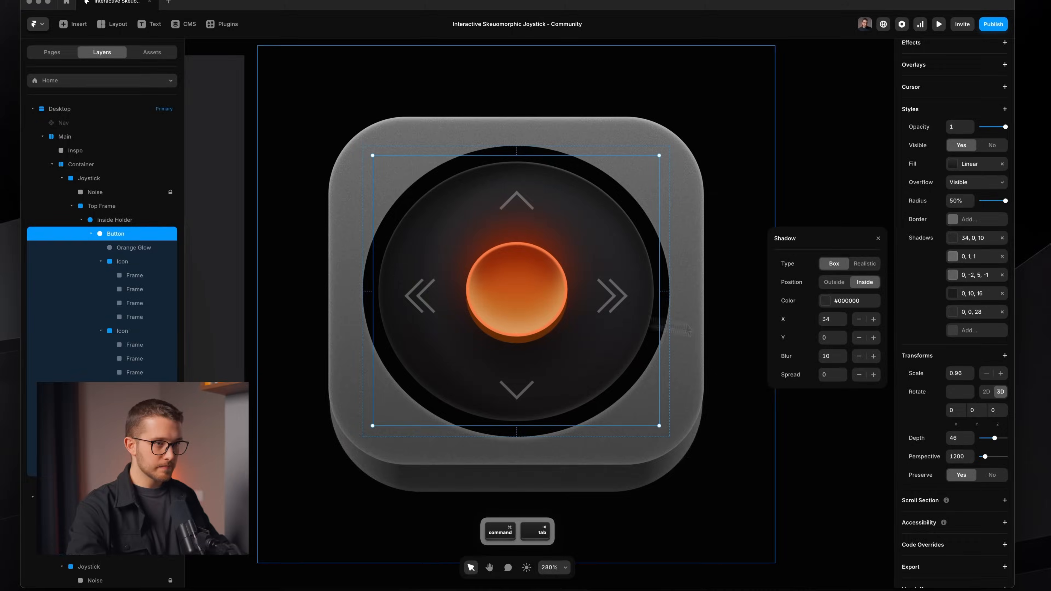
# Adjust the opacity of the inside shadow's black color and set its Blur to 15.
pyautogui.moveTo(812, 329); pyautogui.dragTo(803, 329)
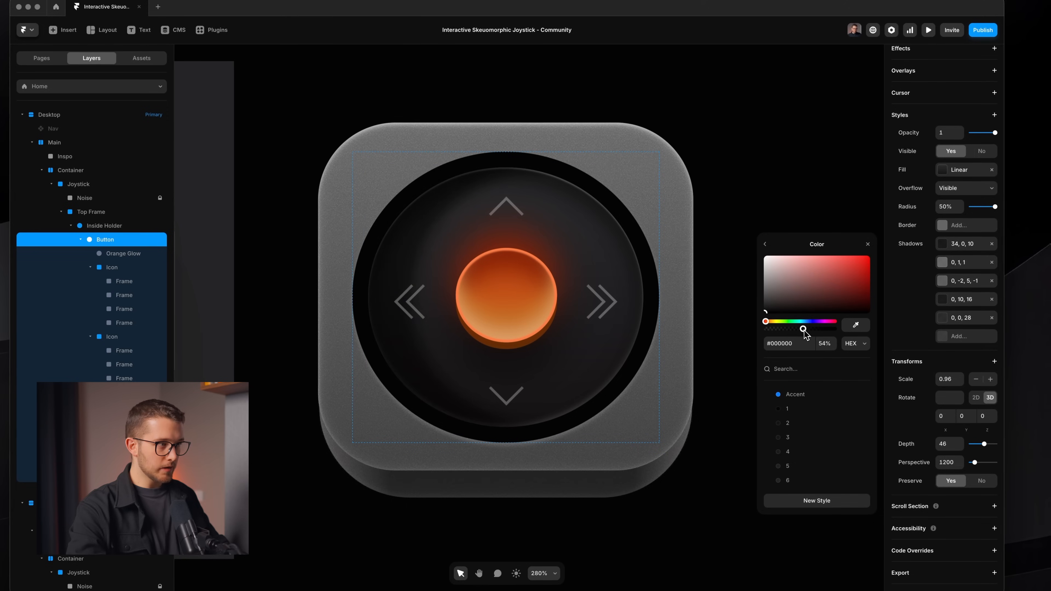
pyautogui.click(823, 344)
pyautogui.press('Return')
pyautogui.click(764, 245)
pyautogui.moveTo(825, 359); pyautogui.dragTo(830, 361)
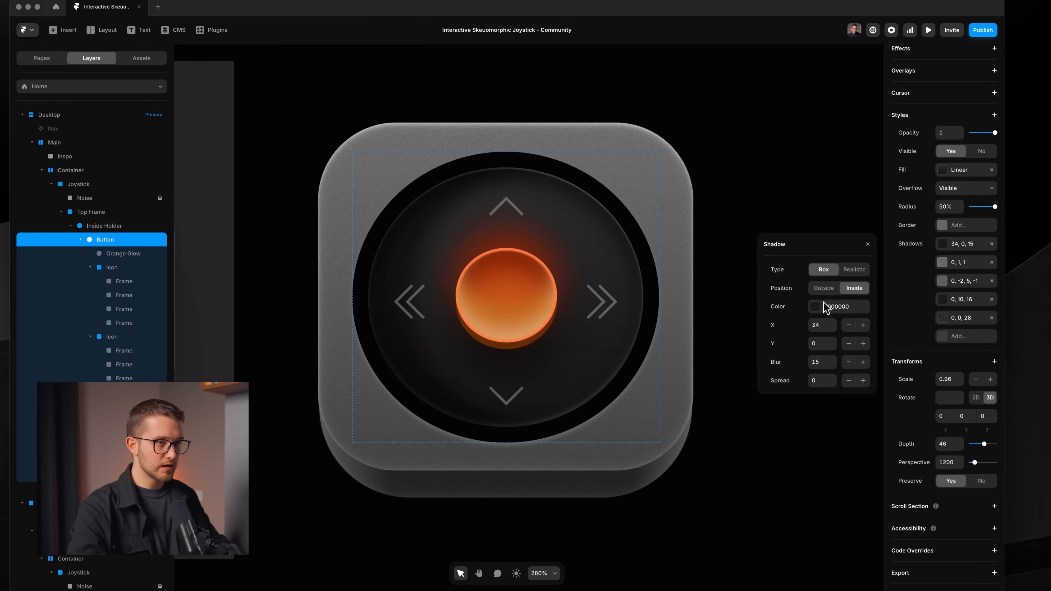
# Try smaller X offsets of 7 and 9 on the inside shadow and set both X and Blur to 0.
pyautogui.moveTo(835, 333); pyautogui.dragTo(837, 331)
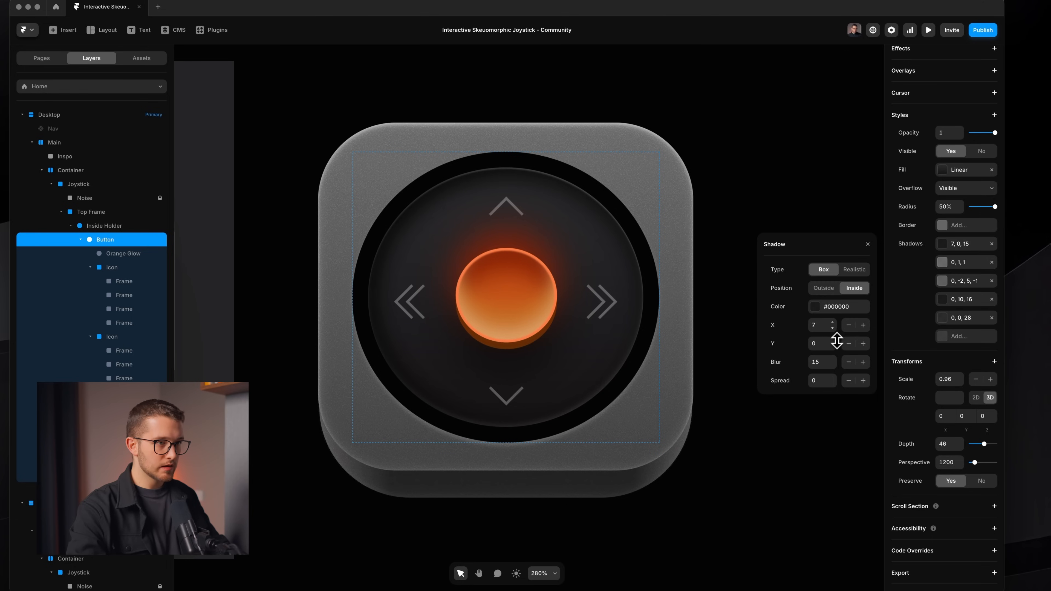
pyautogui.click(818, 326)
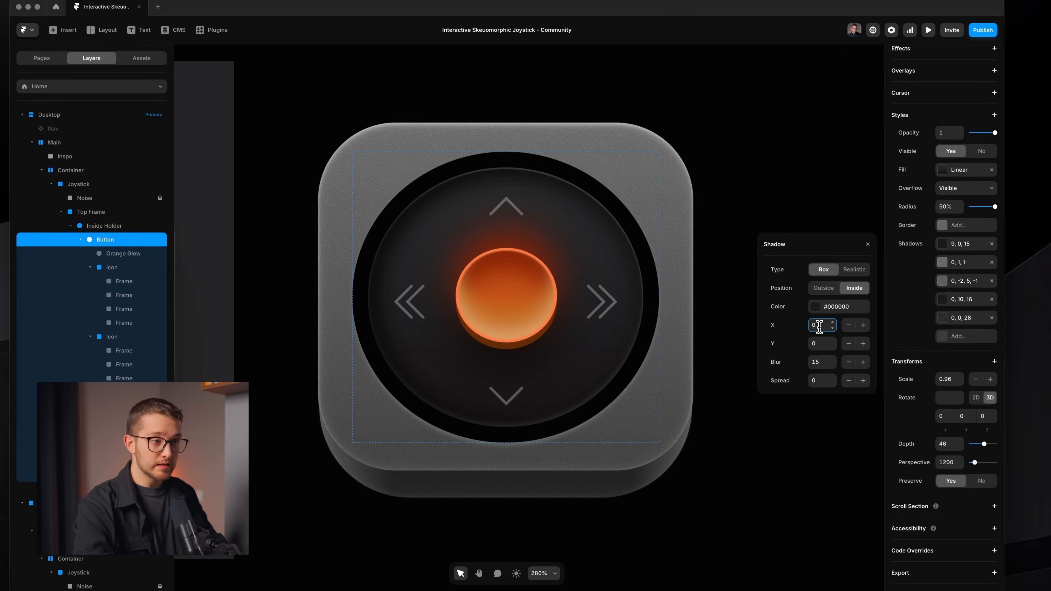
pyautogui.press('Return')
pyautogui.click(821, 362)
pyautogui.press('Return')
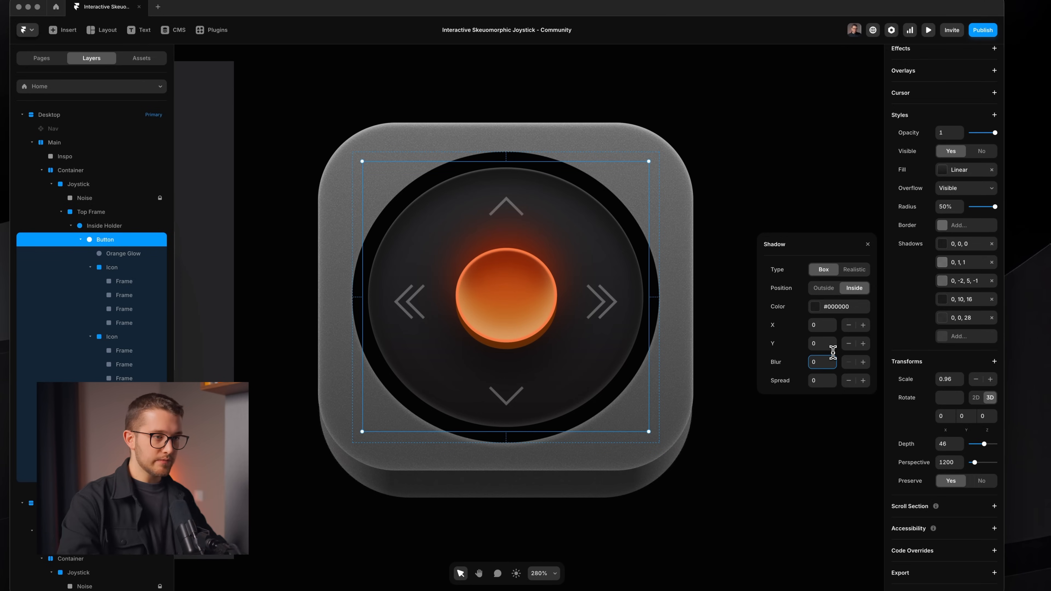
# Try a Blur of about 36 on the inside shadow, return it to 0 and close the shadow settings.
pyautogui.moveTo(832, 368); pyautogui.dragTo(831, 343)
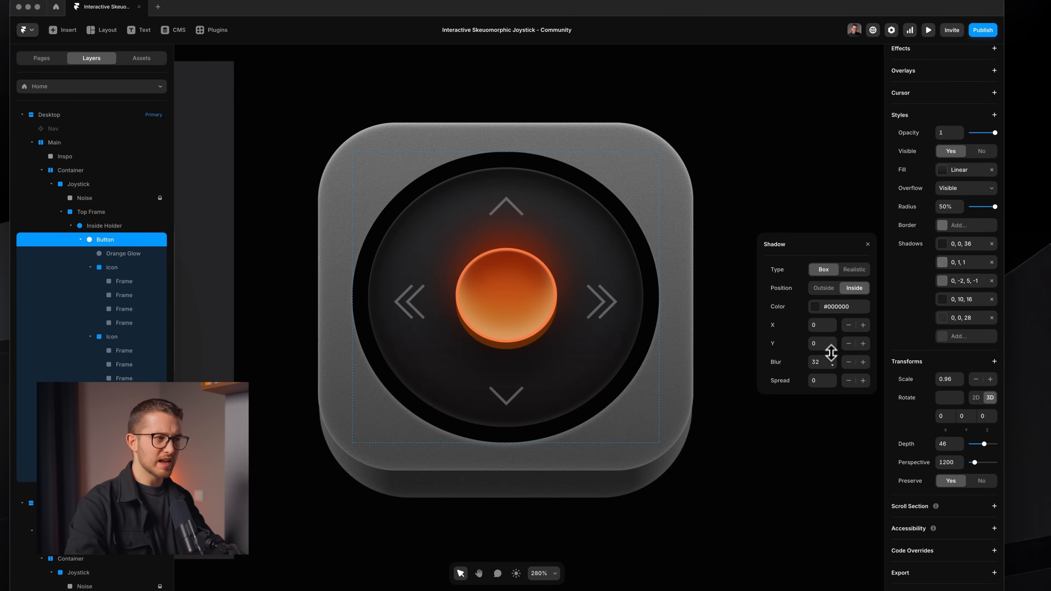
pyautogui.click(824, 359)
pyautogui.write('0')
pyautogui.press('Return')
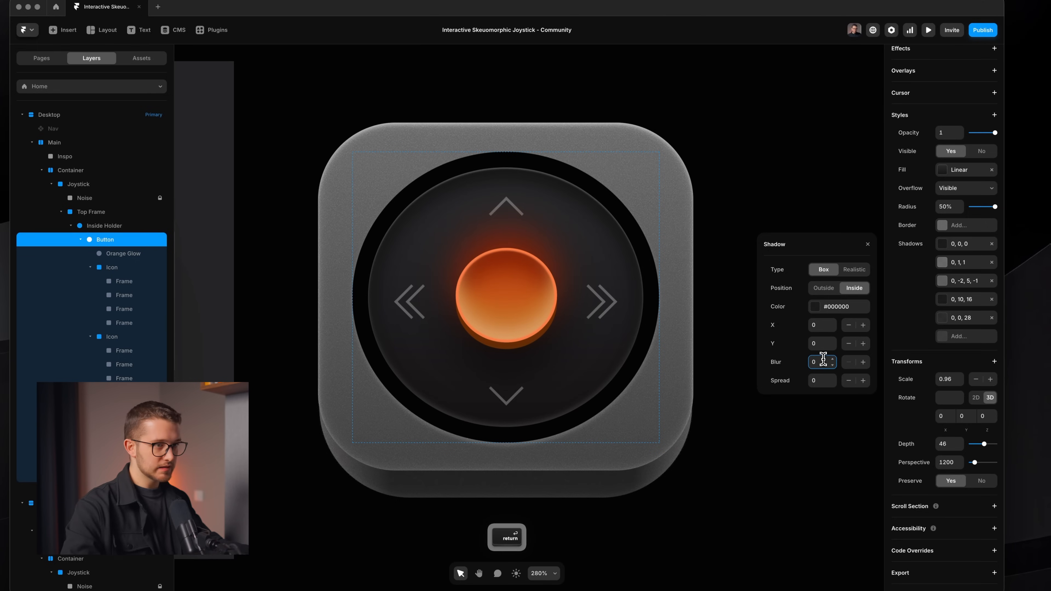
pyautogui.click(867, 245)
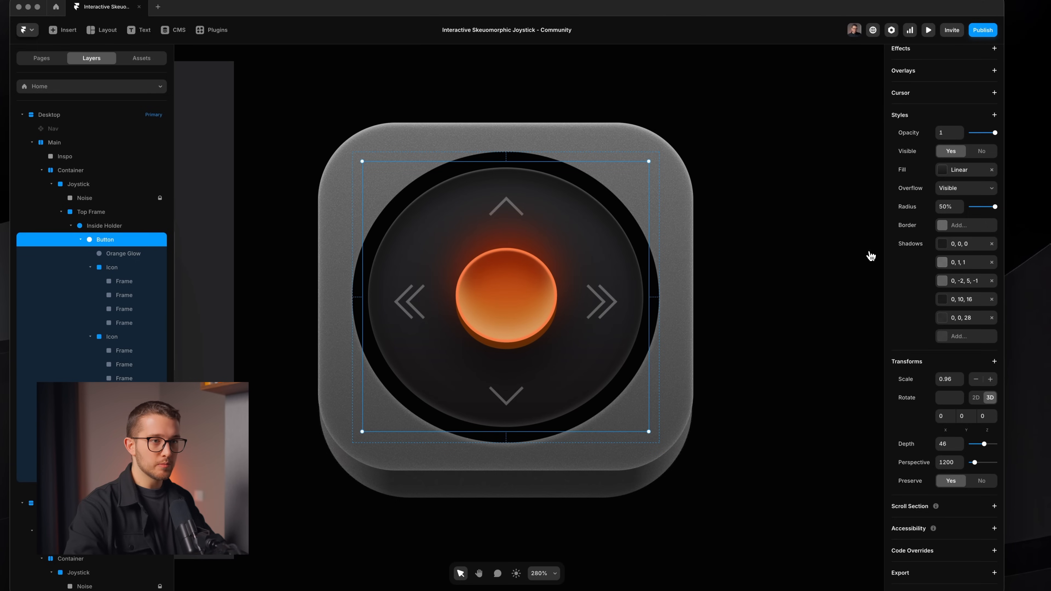
# Duplicate the Button's first 0, 0, 0 inside shadow and set the upper copy's color to #FFFFFF at 50% opacity.
pyautogui.rightClick(946, 249)
pyautogui.click(961, 289)
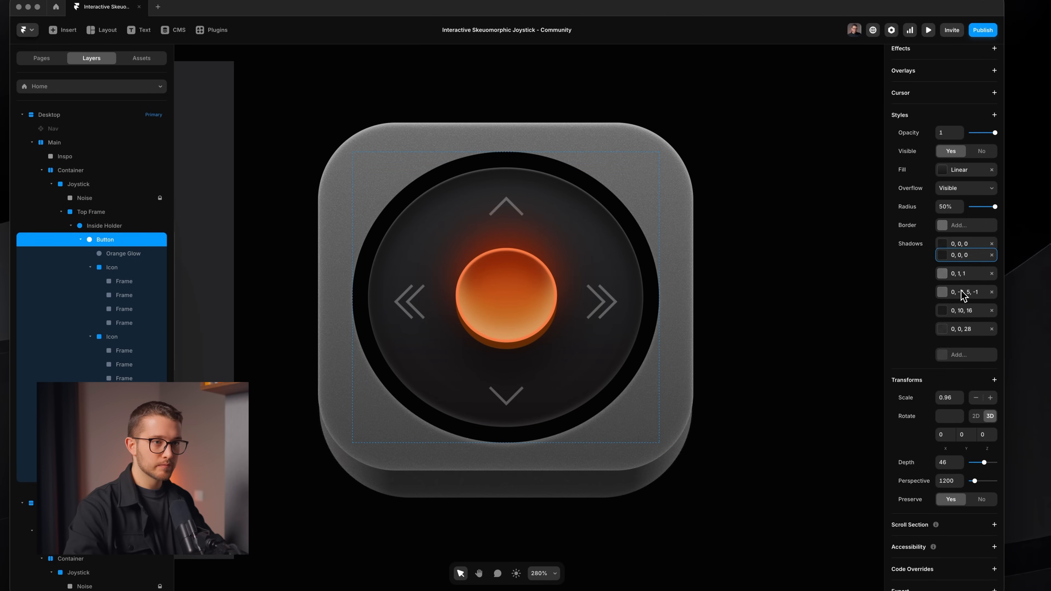
pyautogui.click(967, 250)
pyautogui.click(840, 306)
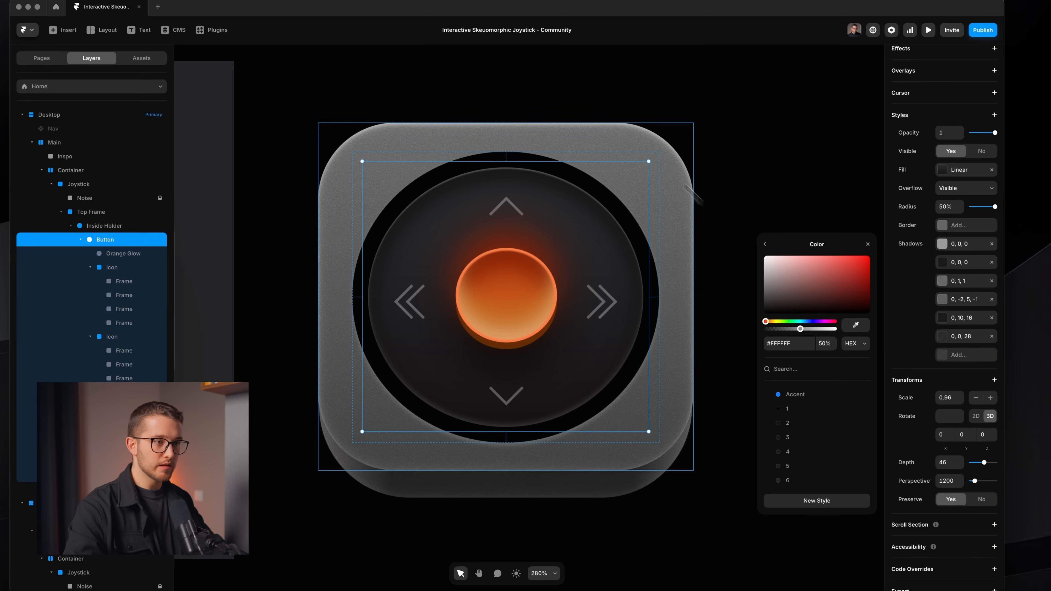
pyautogui.click(765, 248)
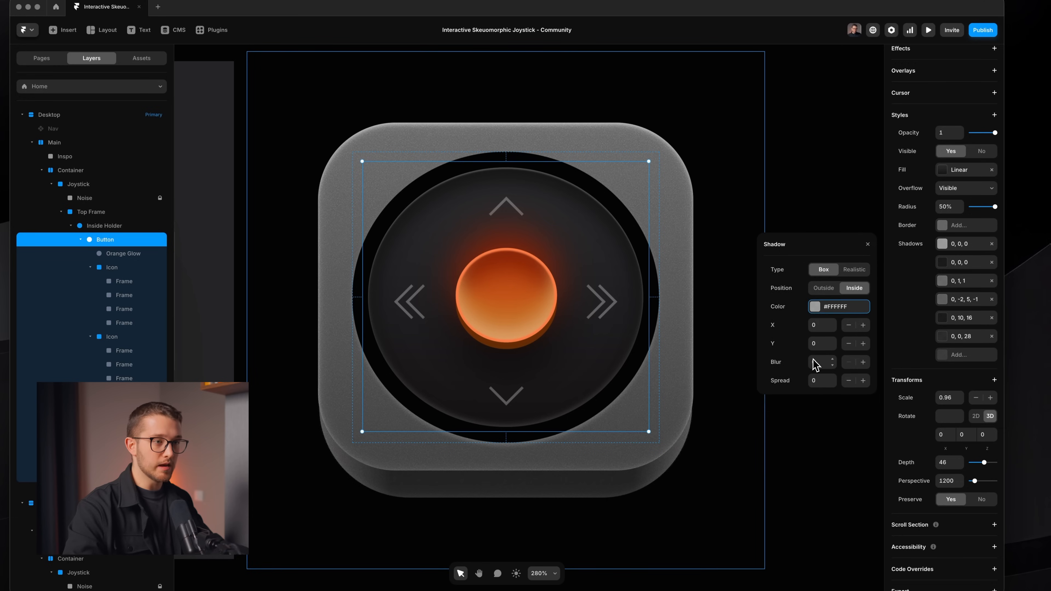
# Shift the white inside shadow to X -15 with a blur of 15 and compare it with the reference joystick in the preview.
pyautogui.moveTo(828, 327); pyautogui.dragTo(777, 329)
pyautogui.click(835, 307)
pyautogui.press('super+Tab')
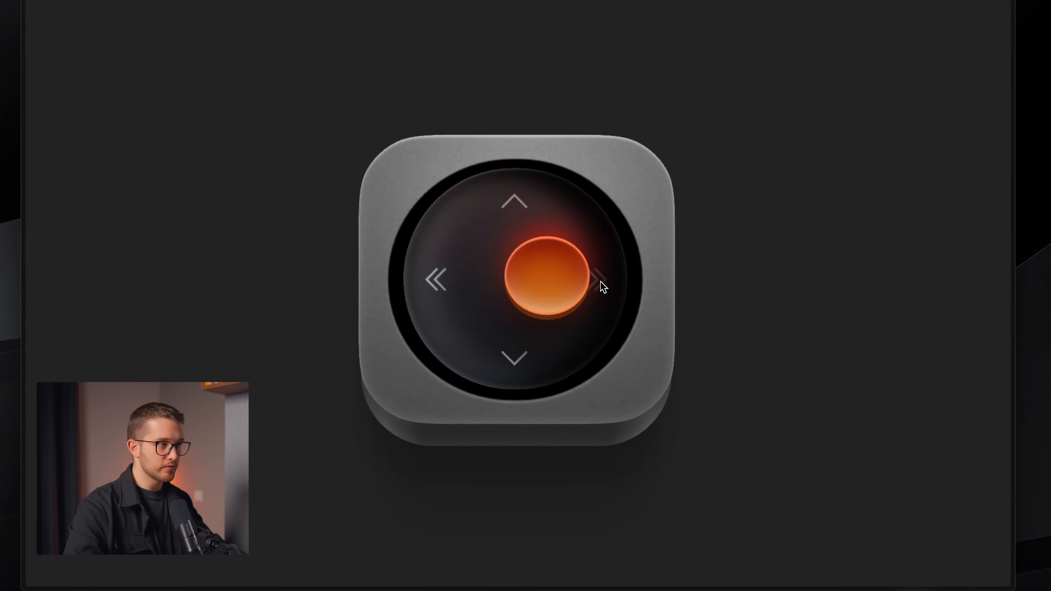
pyautogui.press('super+Tab')
# Lower the opacity of the white inside shadow's color to about 12%.
pyautogui.moveTo(793, 347); pyautogui.dragTo(777, 347)
pyautogui.click(833, 360)
pyautogui.press('Down')
pyautogui.press('Down')
pyautogui.press('Down')
pyautogui.press('Down')
pyautogui.press('Down')
pyautogui.press('Down')
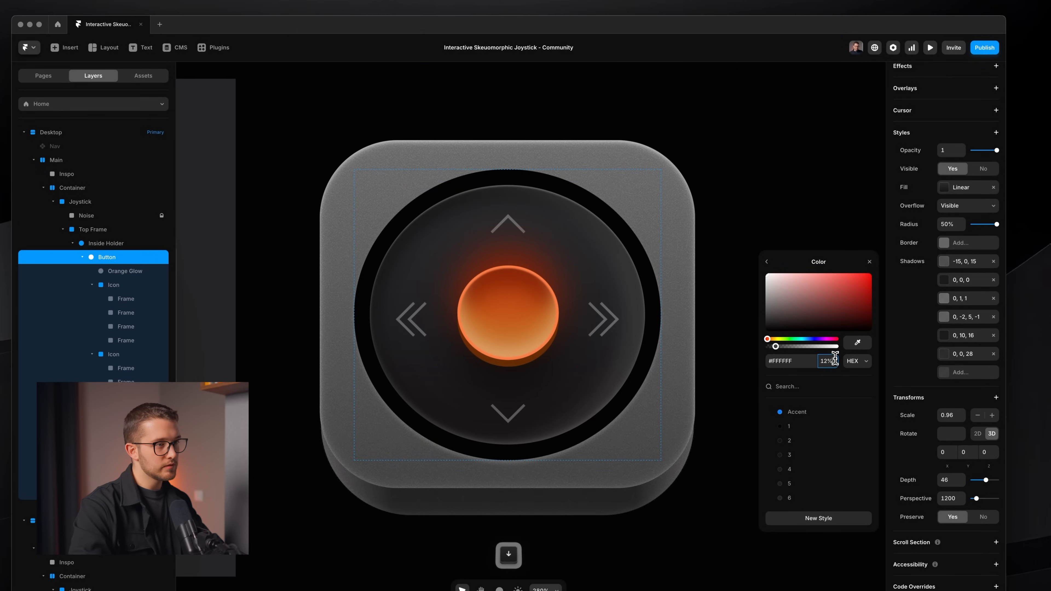
pyautogui.press('Up')
pyautogui.press('Up')
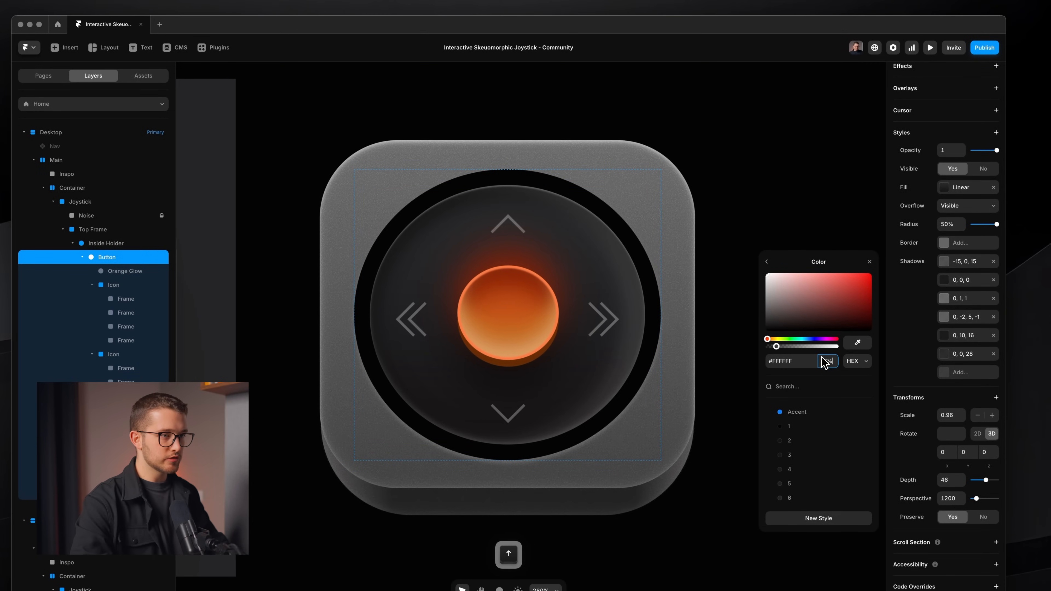
pyautogui.press('Return')
# Try an X offset of -19 and a blur of 11 on the white inside shadow and compare it with the preview.
pyautogui.moveTo(835, 347); pyautogui.dragTo(835, 344)
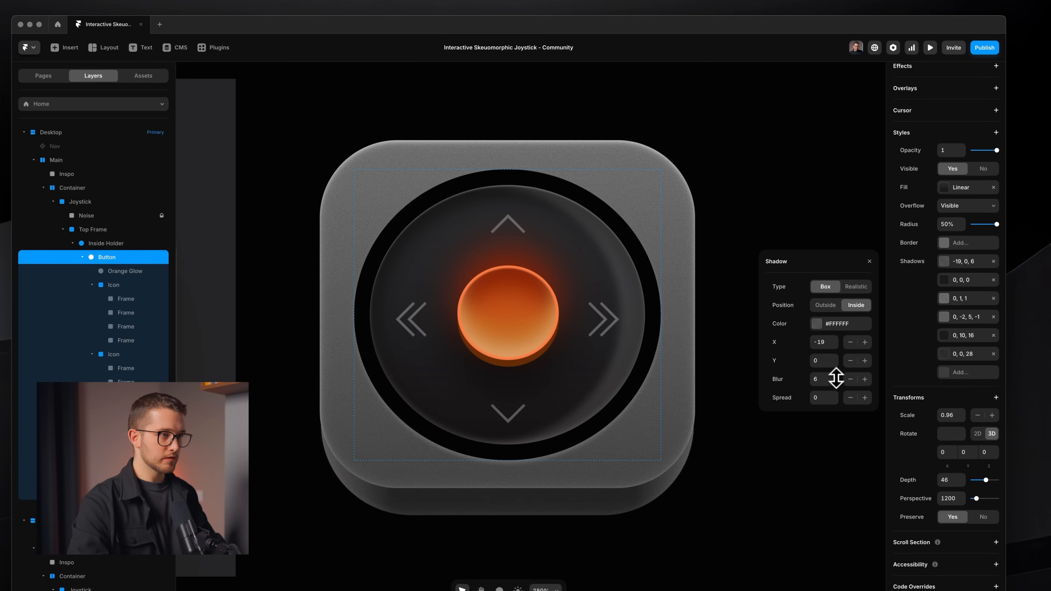
pyautogui.press('super+Tab')
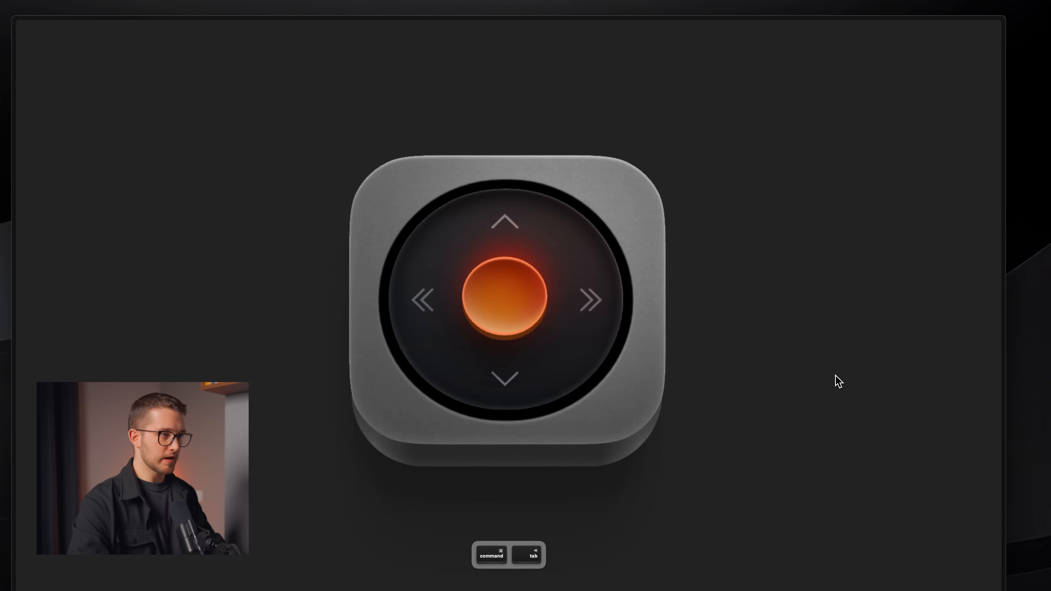
pyautogui.press('super+Tab')
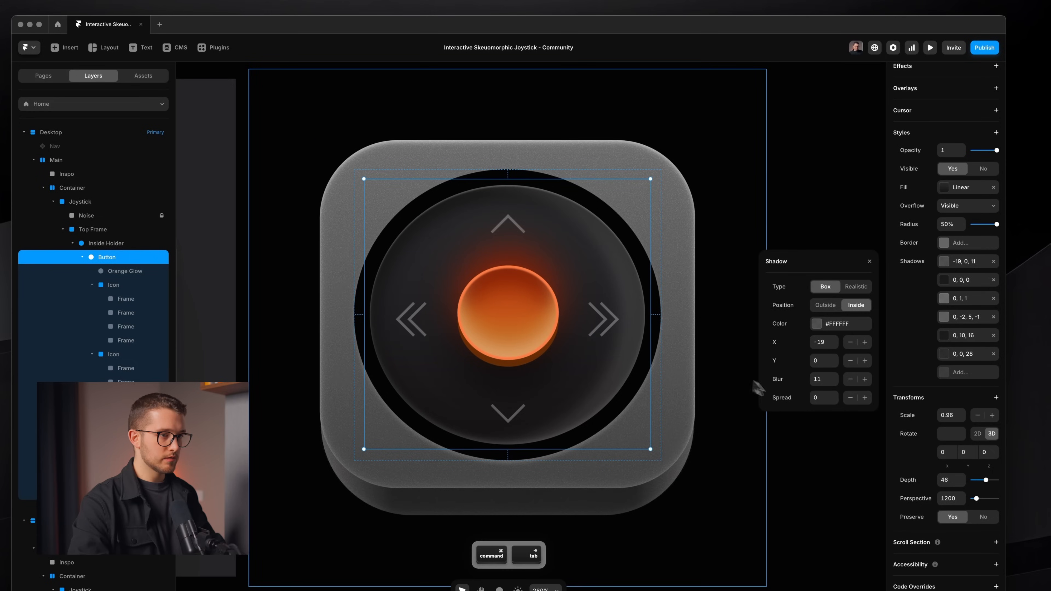
# Reset the white inside shadow's blur and X offset to 0 and close its settings.
pyautogui.click(832, 380)
pyautogui.click(827, 344)
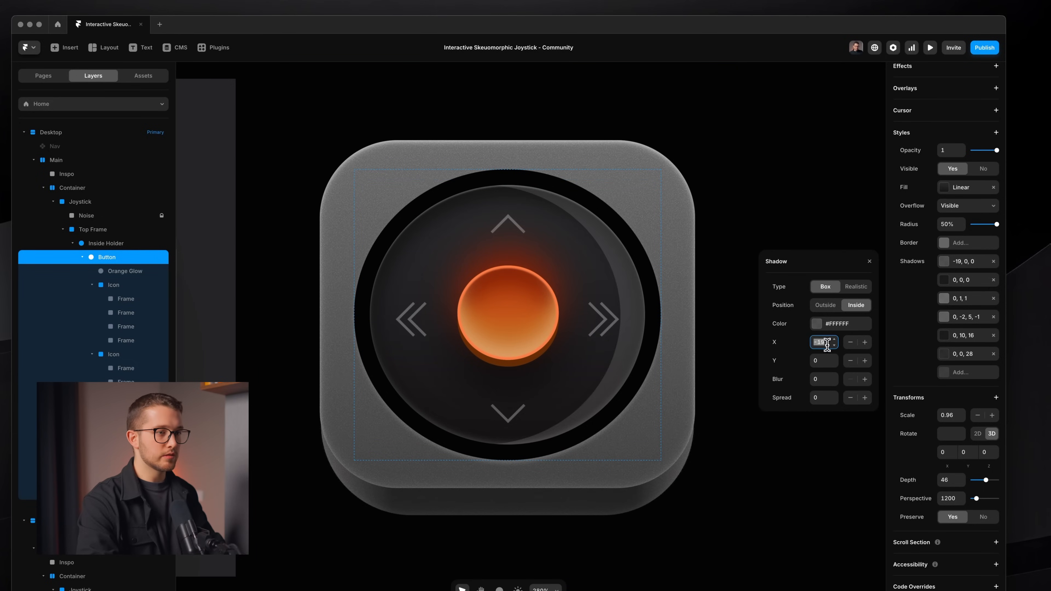
pyautogui.write('0')
pyautogui.press('Return')
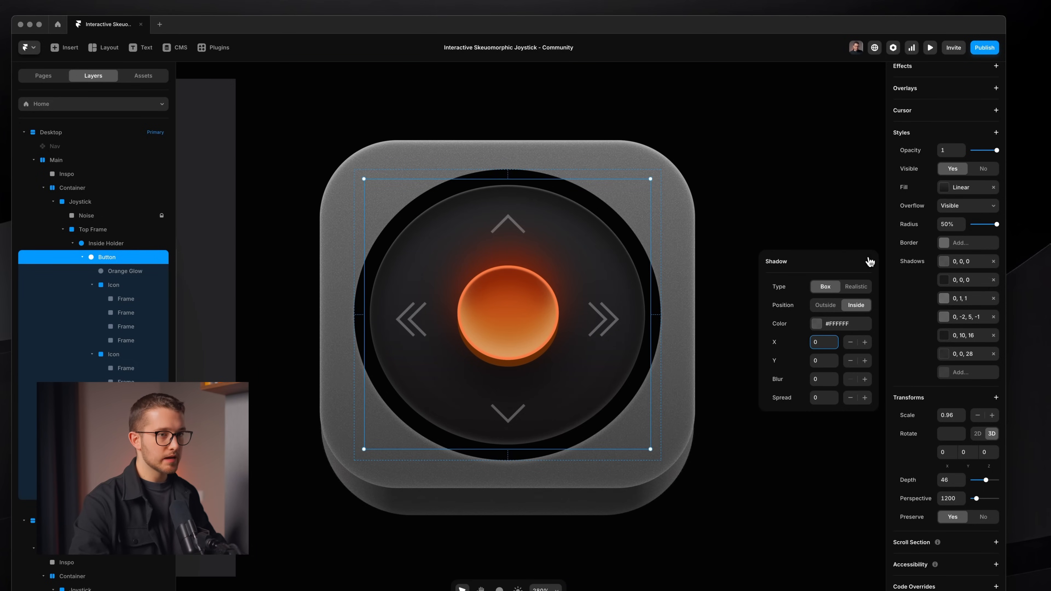
pyautogui.click(869, 260)
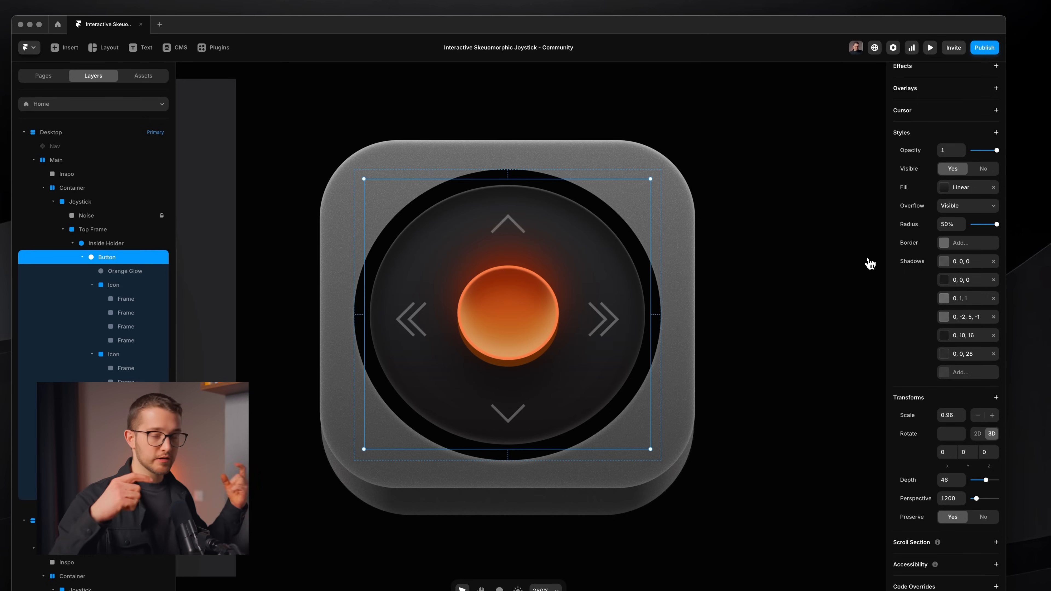
# Compare the Inspo reference image with the built joystick, focusing on the highlight across the Top Frame surface.
pyautogui.click(727, 182)
pyautogui.scroll(-3, 726, 180)
pyautogui.scroll(-3, 727, 183)
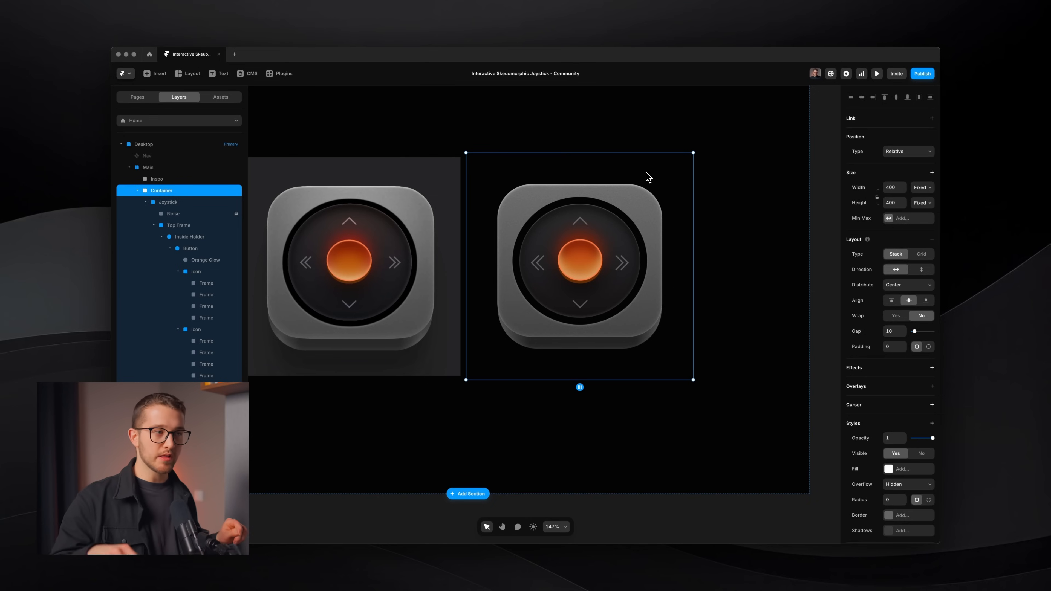
pyautogui.click(432, 245)
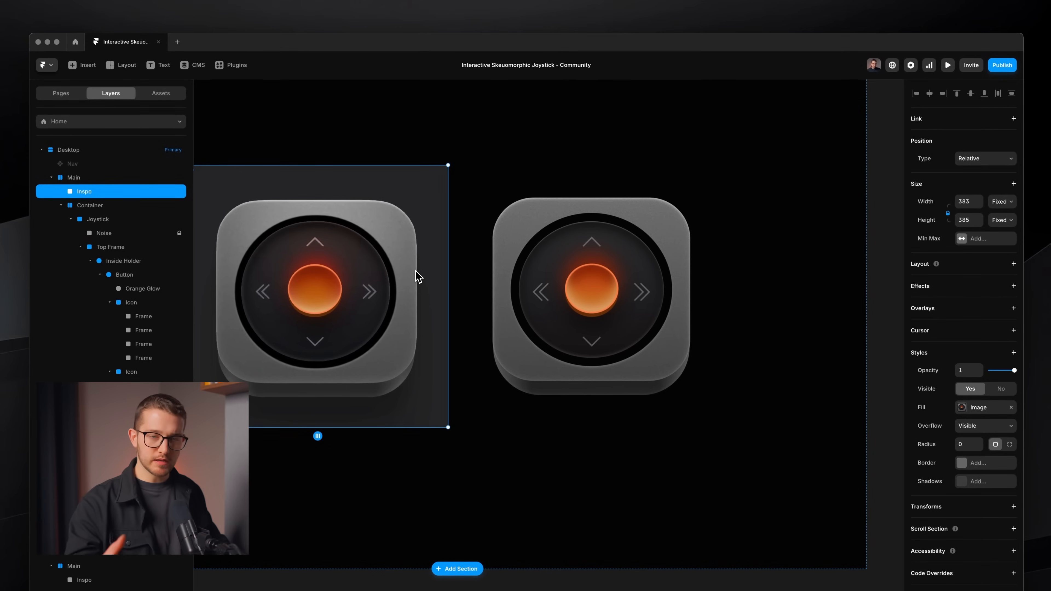
pyautogui.keyDown('super'); pyautogui.click(666, 215); pyautogui.keyUp('super')
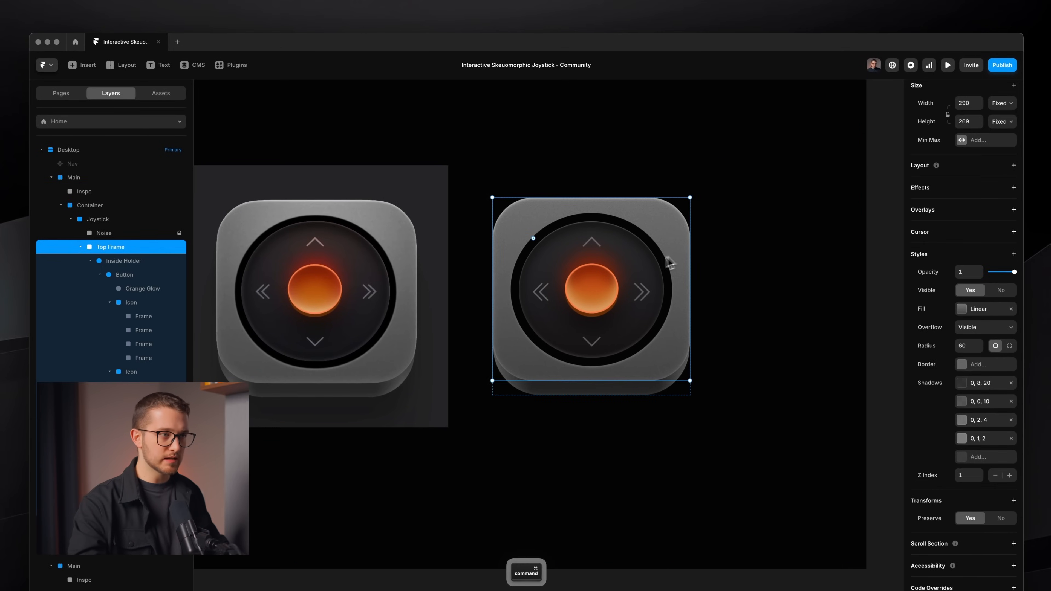
pyautogui.click(703, 356)
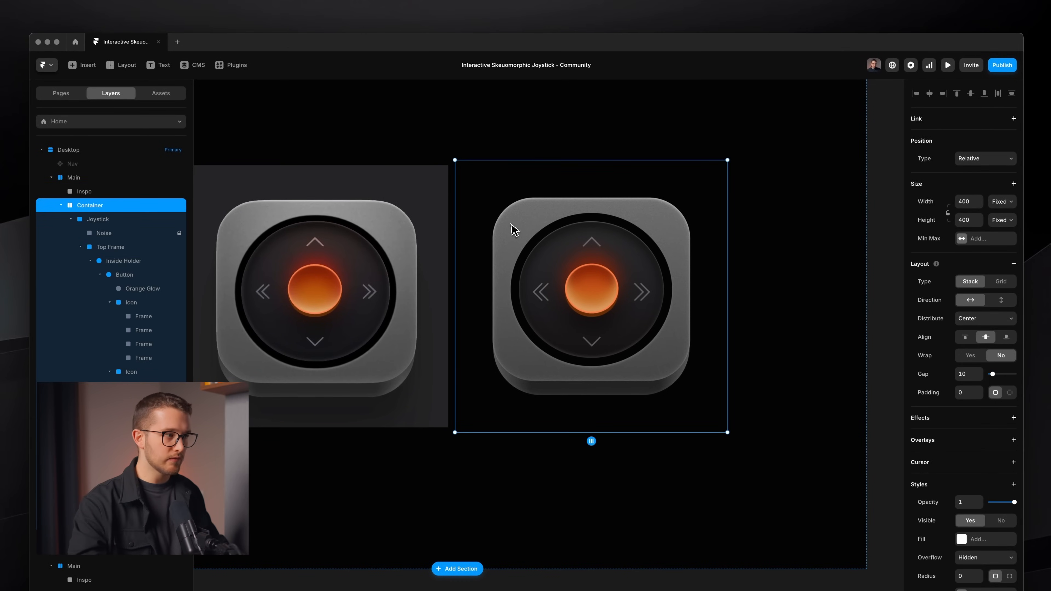
# Move the Inspo reference image out of the Desktop page onto the empty canvas beside it.
pyautogui.scroll(-5, 511, 225)
pyautogui.hscroll(-2, 510, 232)
pyautogui.keyDown('super'); pyautogui.click(458, 253); pyautogui.keyUp('super')
pyautogui.moveTo(486, 255); pyautogui.dragTo(266, 260)
pyautogui.hscroll(-2, 418, 253)
pyautogui.moveTo(624, 184); pyautogui.dragTo(627, 183)
pyautogui.scroll(5, 628, 183)
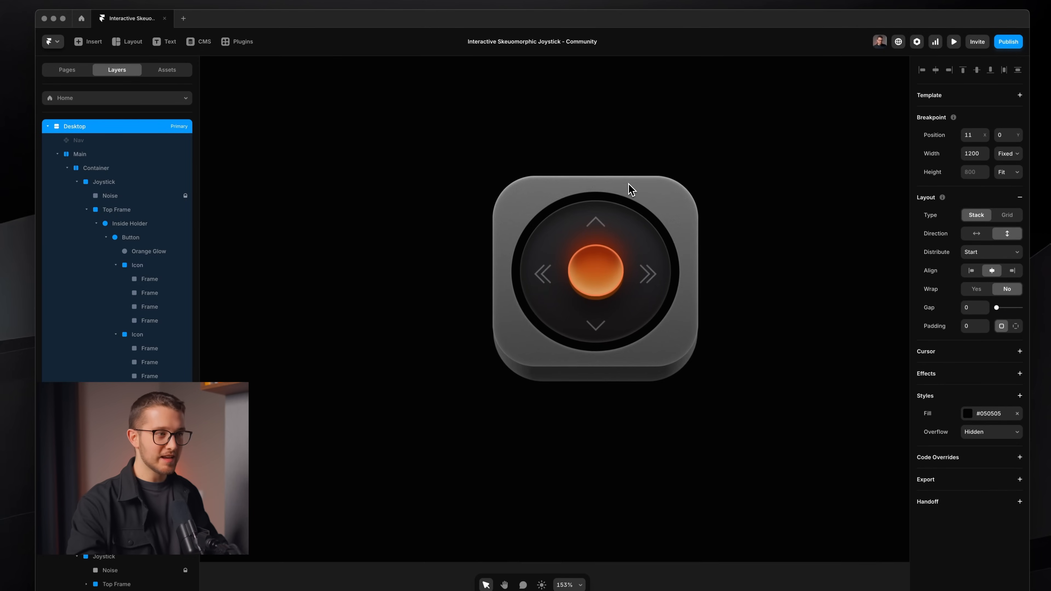
pyautogui.hotkey('shift', '1')
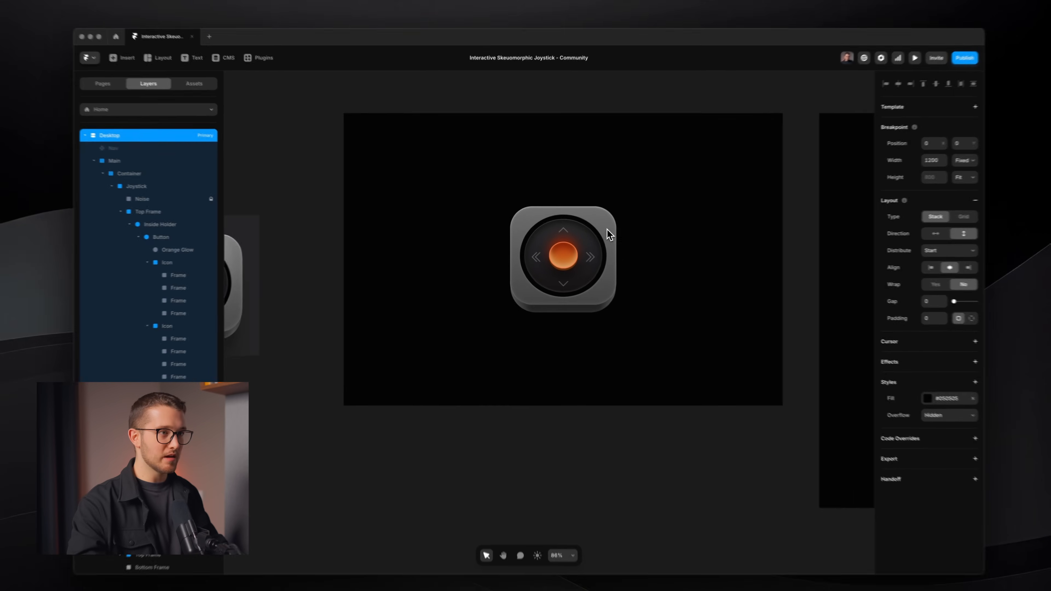
# Draw a square frame of about 212 × 212 with a #FFFFFF fill beside the joystick.
pyautogui.scroll(10, 565, 254)
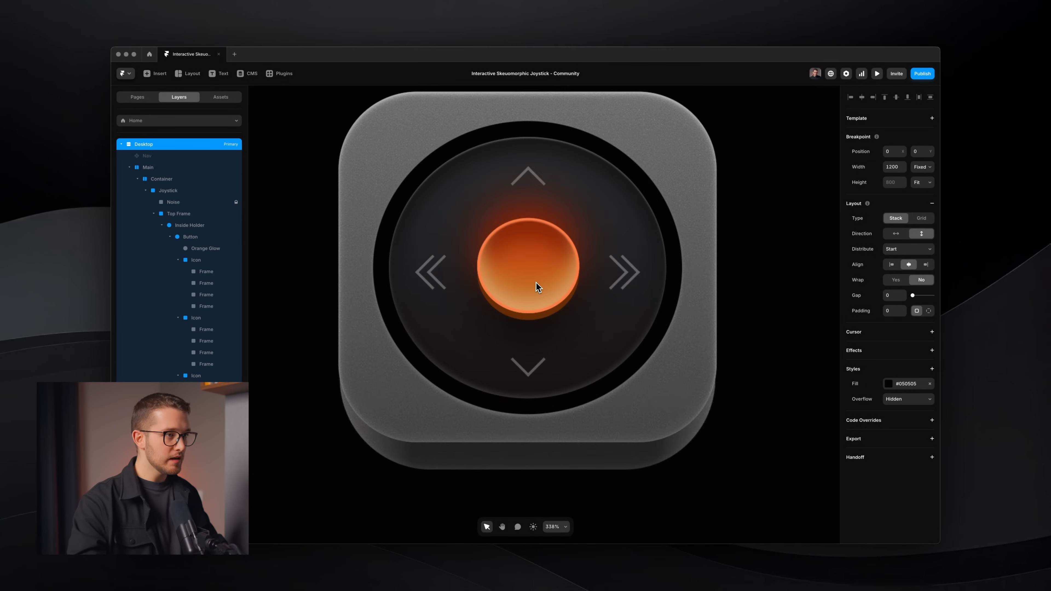
pyautogui.scroll(-6, 536, 286)
pyautogui.press('f')
pyautogui.moveTo(663, 219); pyautogui.dragTo(757, 313)
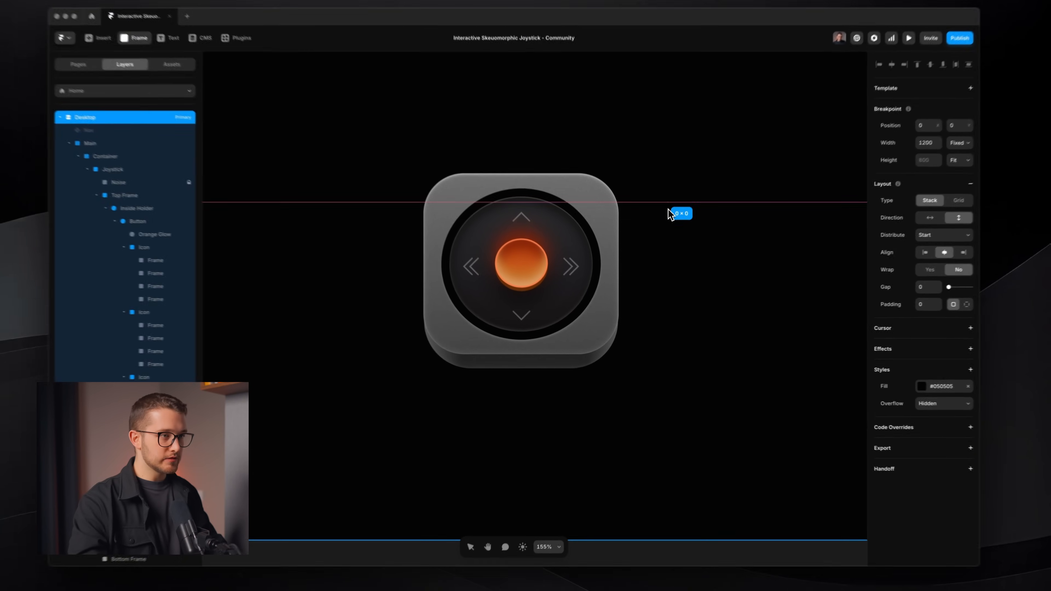
pyautogui.hscroll(3, 814, 348)
pyautogui.click(951, 359)
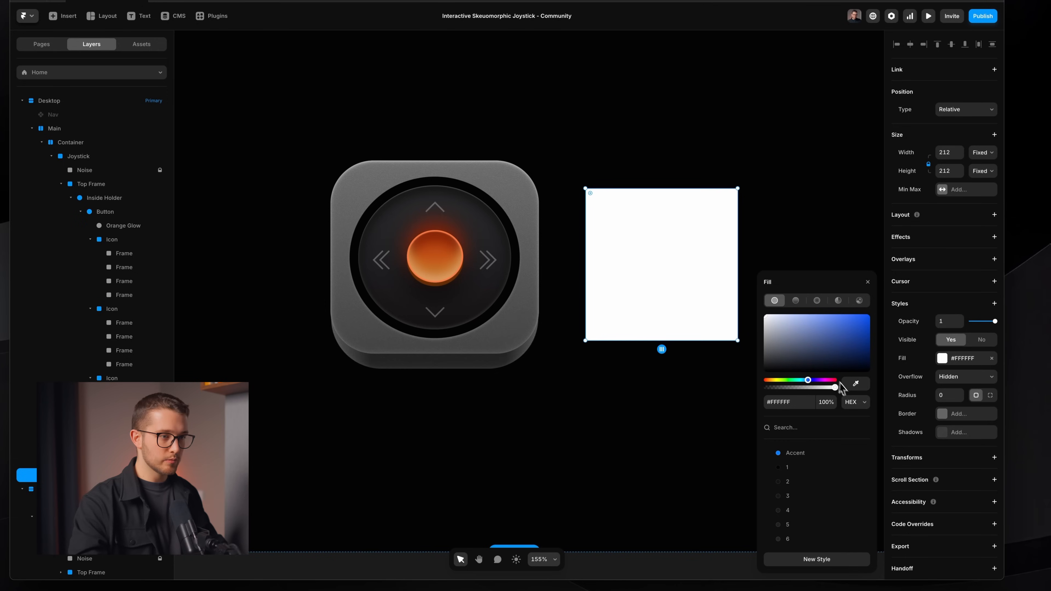
# Round the new frame into a circle with a 50% radius and lower its opacity to 0.38.
pyautogui.click(959, 392)
pyautogui.write('50%')
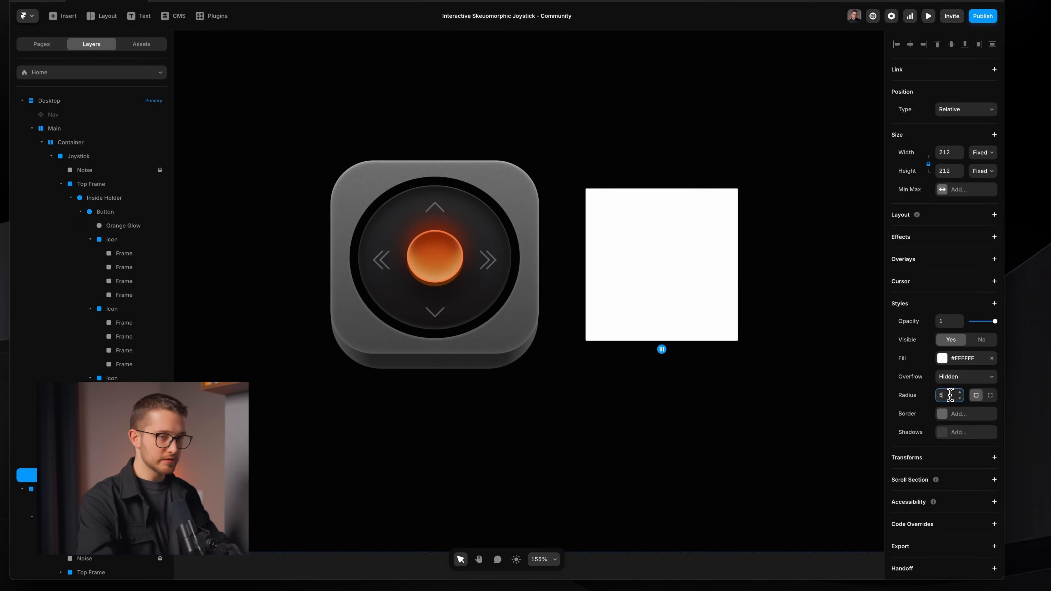
pyautogui.press('Return')
pyautogui.moveTo(980, 321); pyautogui.dragTo(980, 322)
# Add a Blur filter to the circle.
pyautogui.click(994, 304)
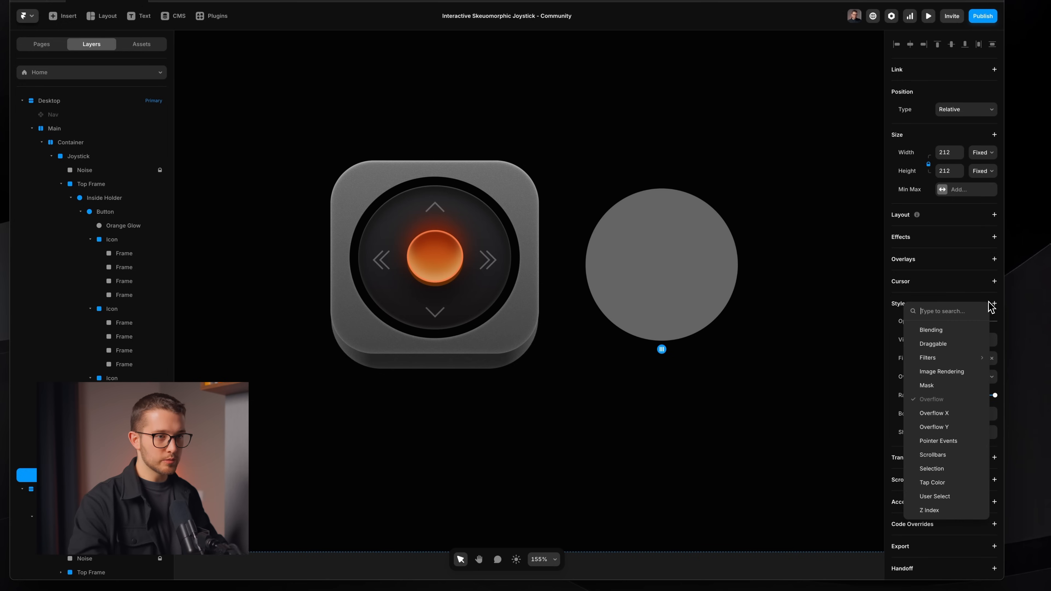
pyautogui.moveTo(948, 349)
pyautogui.click(890, 359)
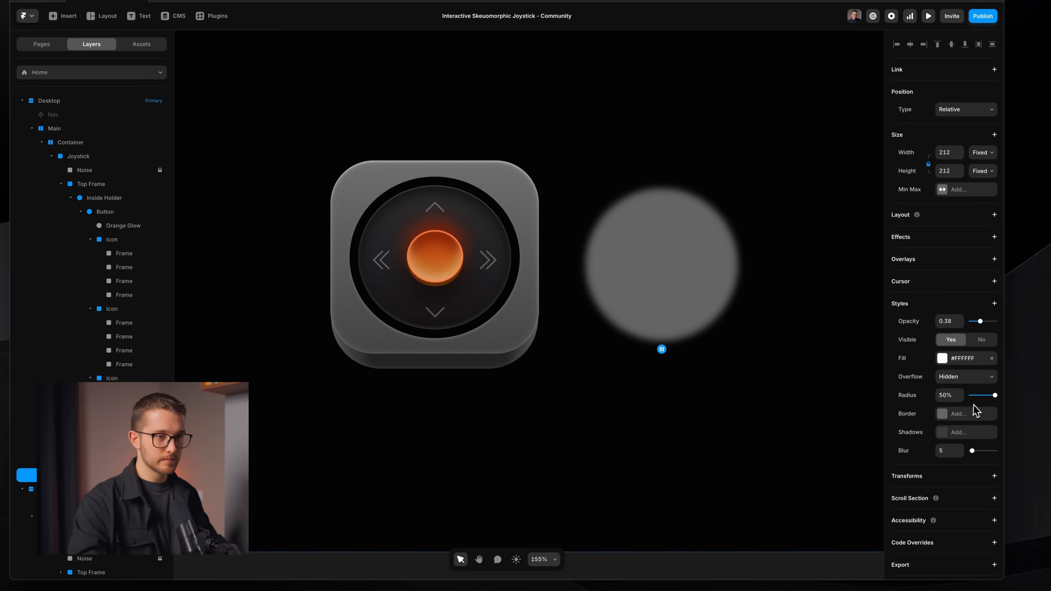
# Change the circle's fill to a radial gradient whose outer stop is #FFFFFF at 0% opacity.
pyautogui.click(971, 361)
pyautogui.click(817, 301)
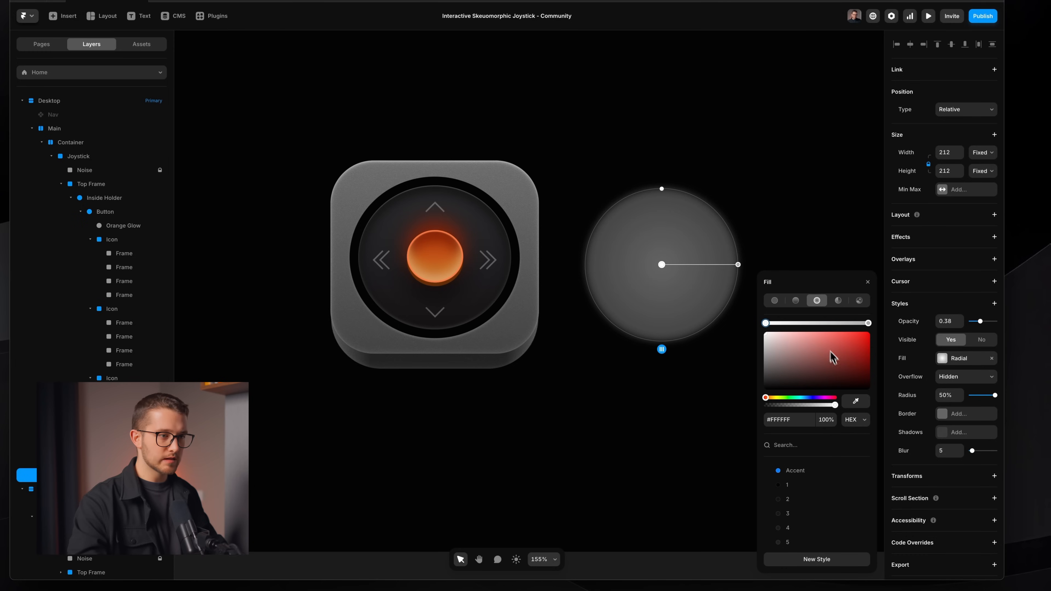
pyautogui.click(868, 323)
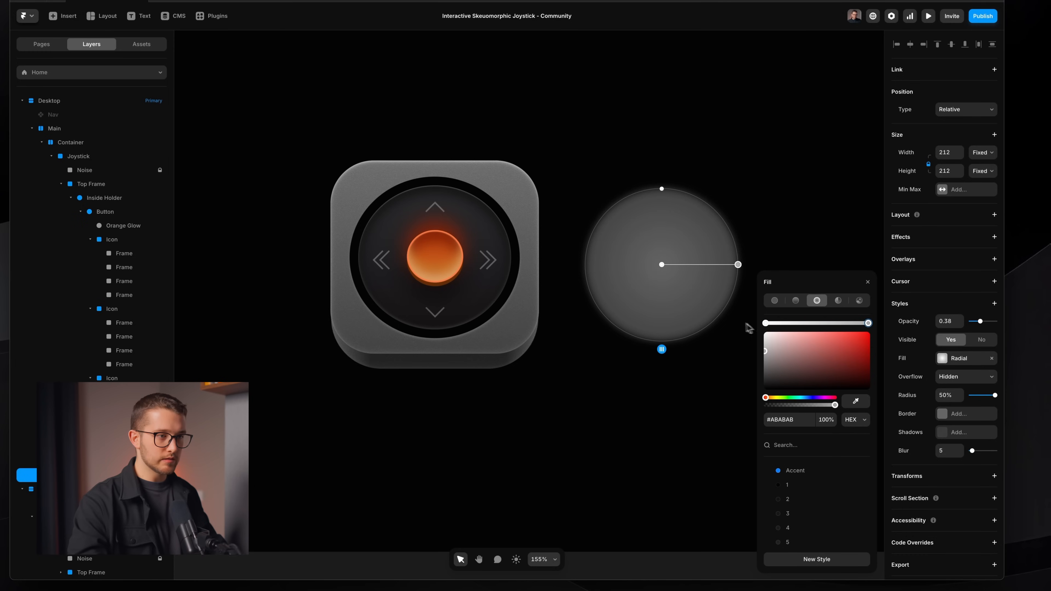
pyautogui.click(765, 335)
pyautogui.doubleClick(827, 419)
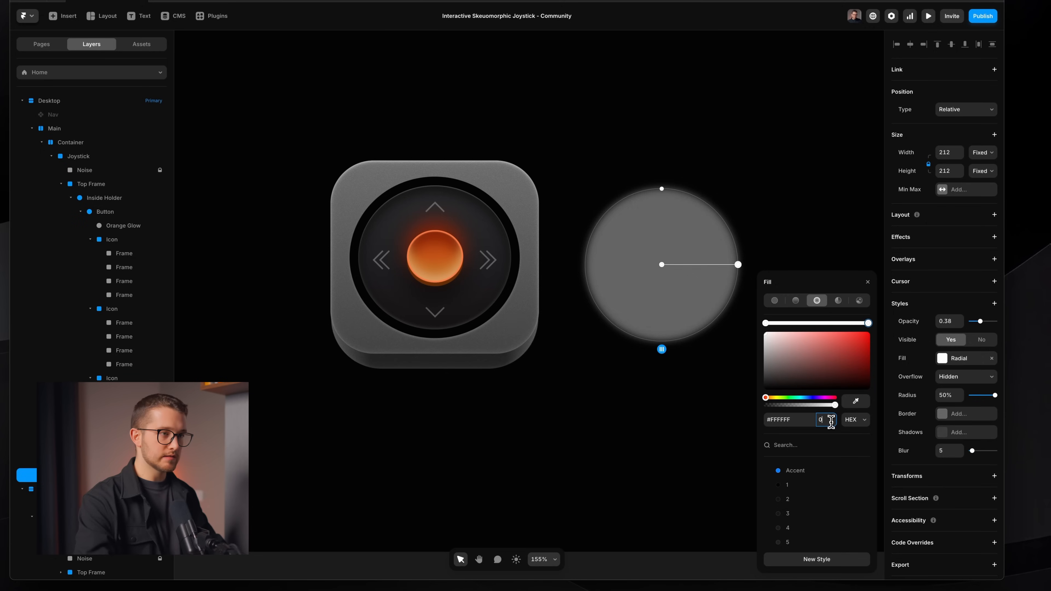
pyautogui.write('0')
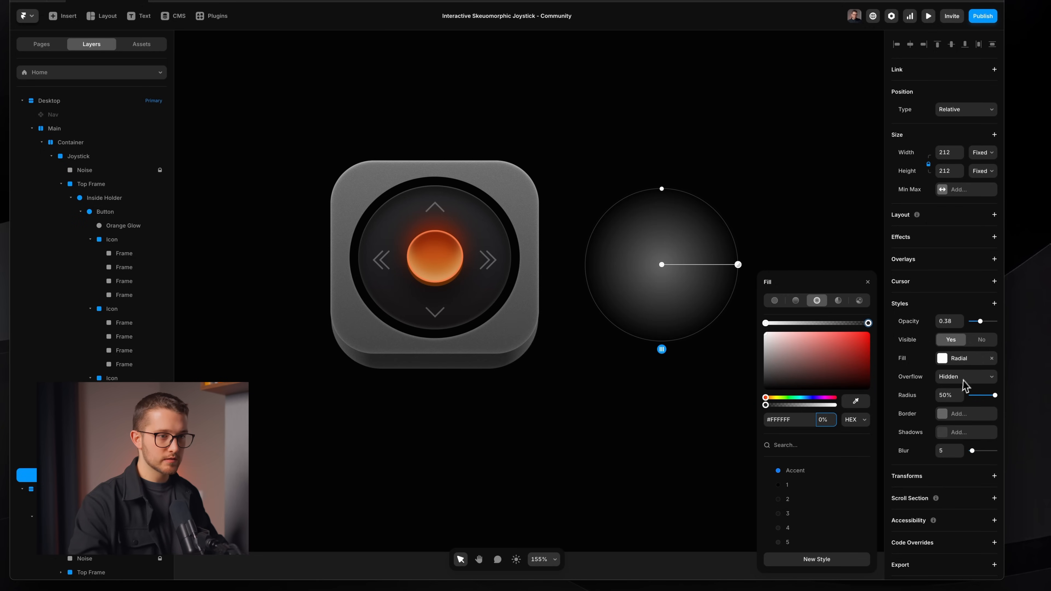
# Increase the circle's blur to 29 and close the fill settings.
pyautogui.moveTo(962, 457); pyautogui.dragTo(961, 442)
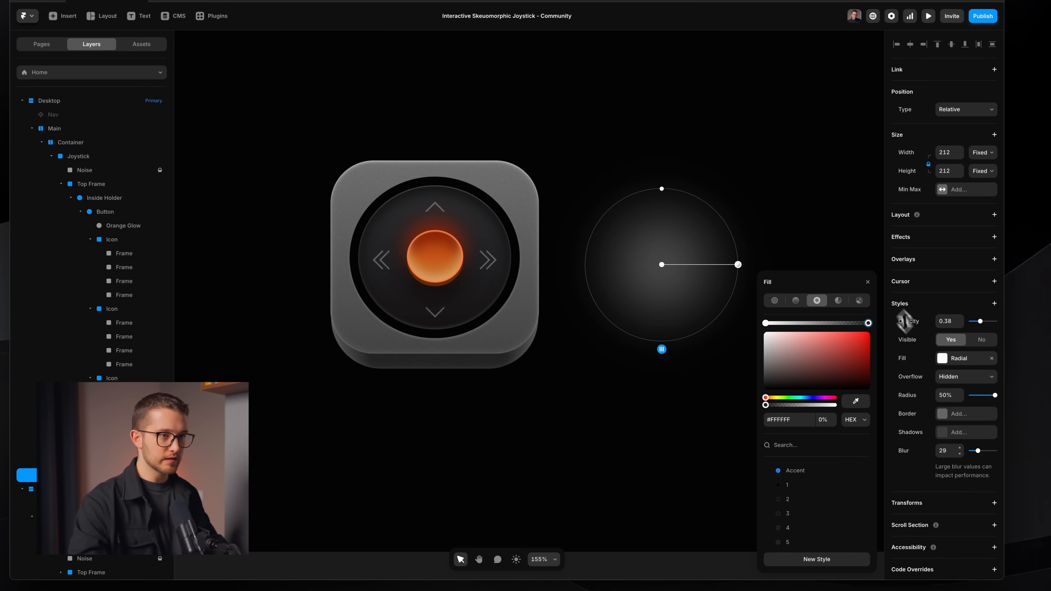
pyautogui.click(868, 282)
pyautogui.click(807, 301)
# Rename the blurred circle as Highlight and place it inside Top Frame, above Inside Holder in the layer order.
pyautogui.keyDown('super'); pyautogui.click(679, 298); pyautogui.keyUp('super')
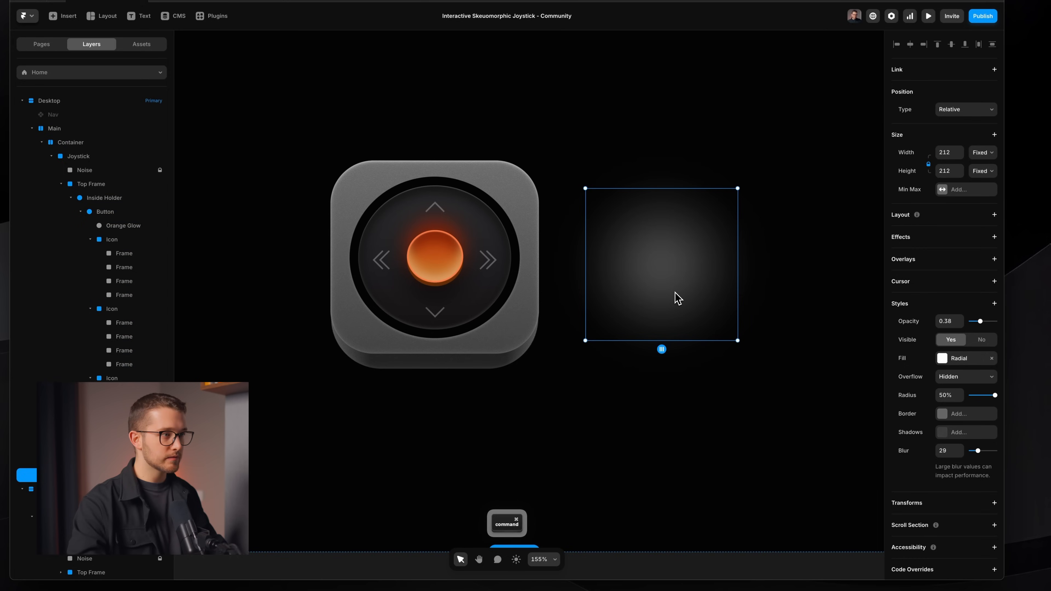
pyautogui.hotkey('shift', 'h')
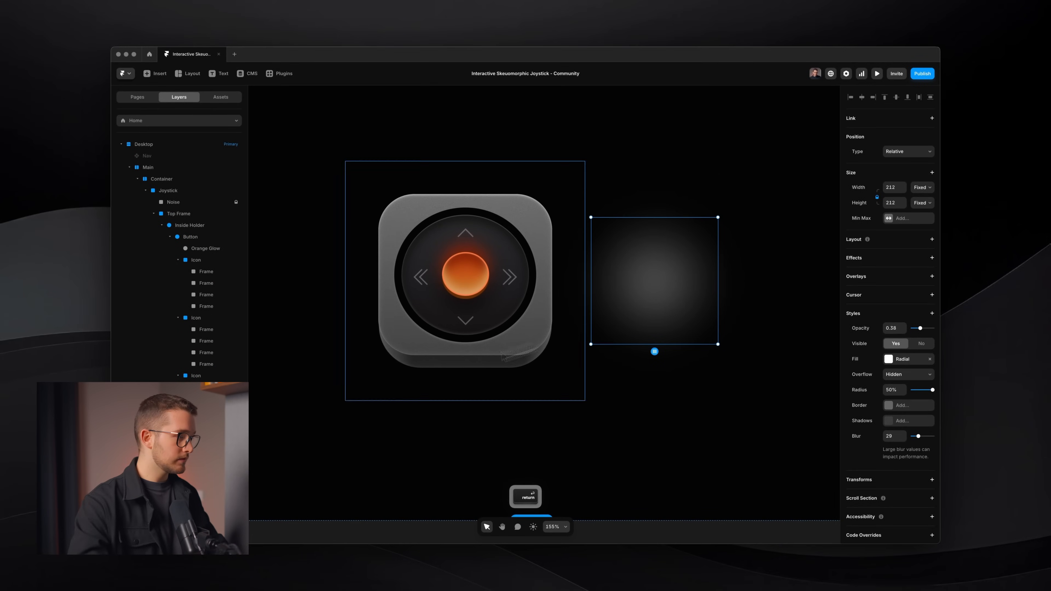
pyautogui.moveTo(667, 308); pyautogui.dragTo(583, 262)
pyautogui.keyDown('super'); pyautogui.click(611, 233); pyautogui.keyUp('super')
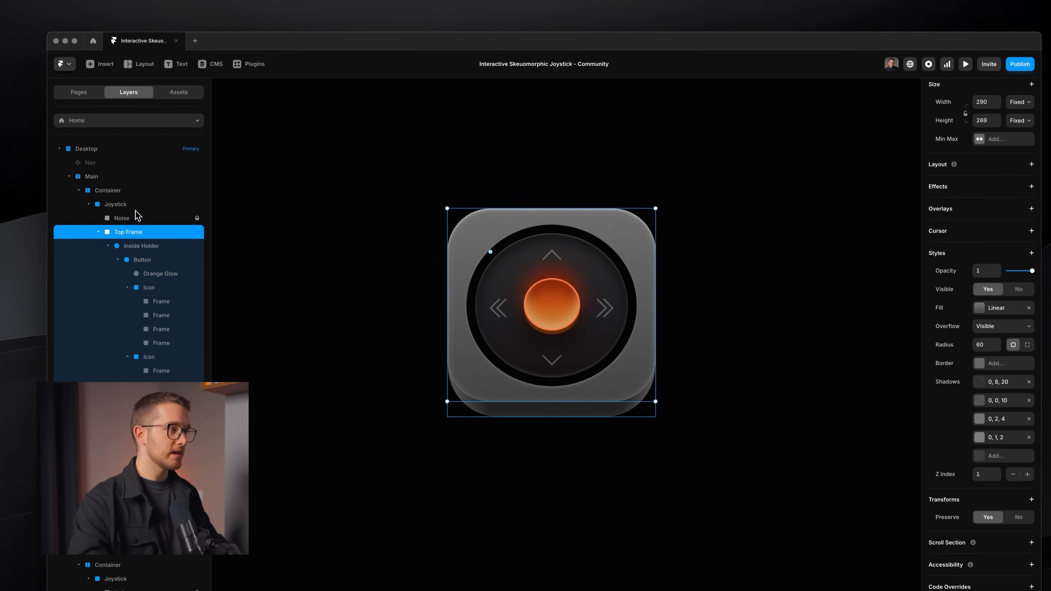
pyautogui.click(135, 210)
pyautogui.click(137, 233)
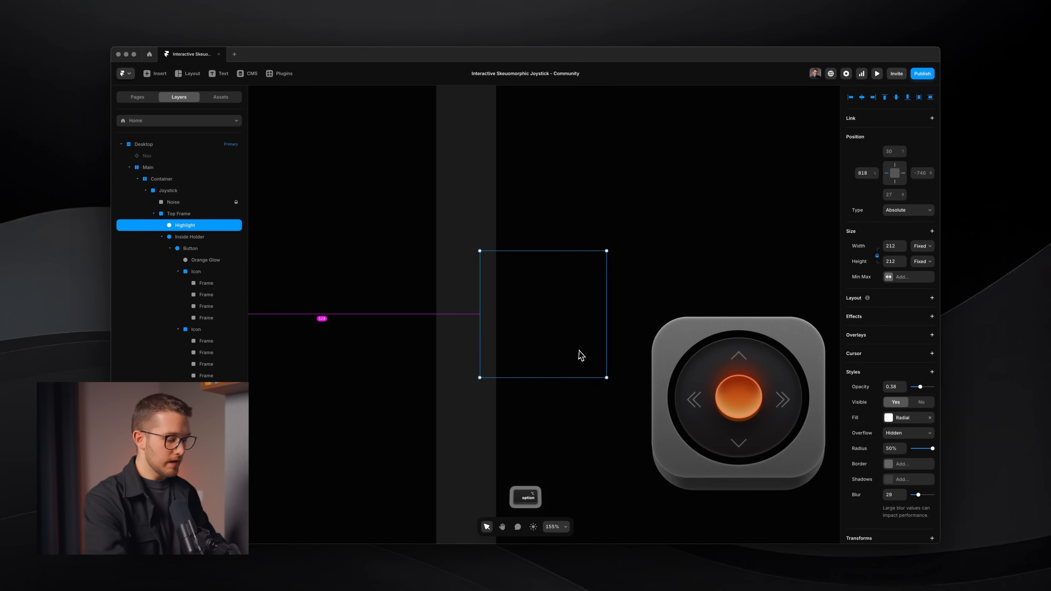
# Center the Highlight horizontally and vertically within Top Frame.
pyautogui.hotkey('alt', 'v')
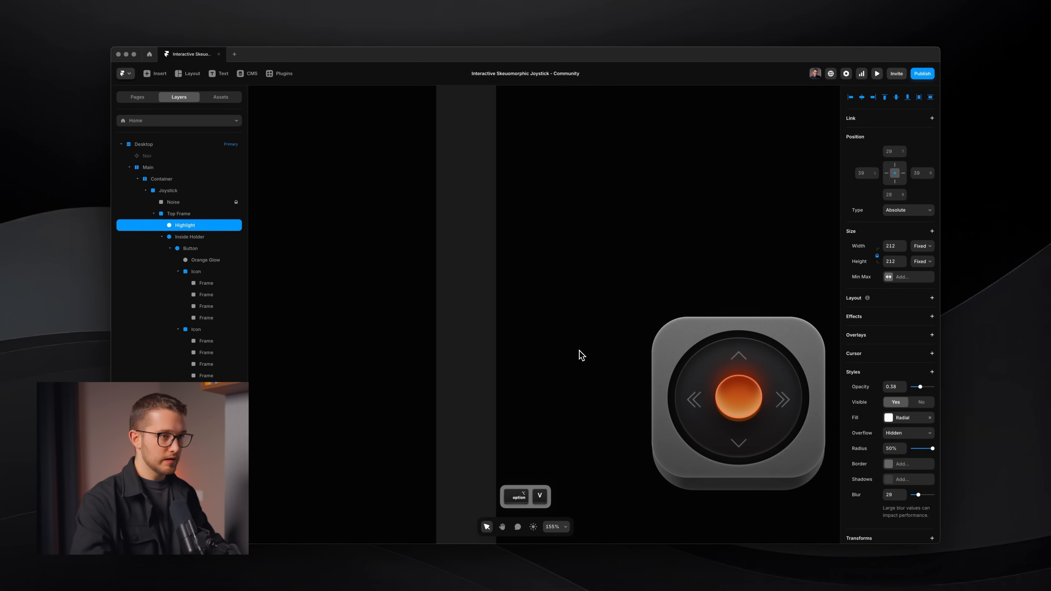
pyautogui.hscroll(5, 712, 389)
pyautogui.scroll(-3, 712, 389)
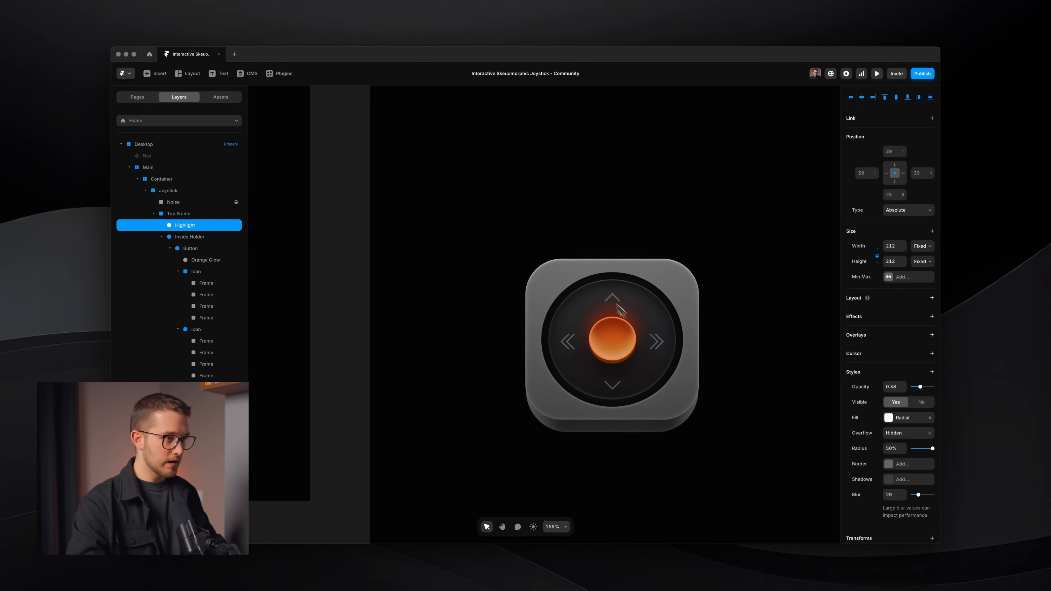
# Collapse Inside Holder's layers and add a Z Index of 2 to Inside Holder.
pyautogui.click(162, 236)
pyautogui.click(191, 238)
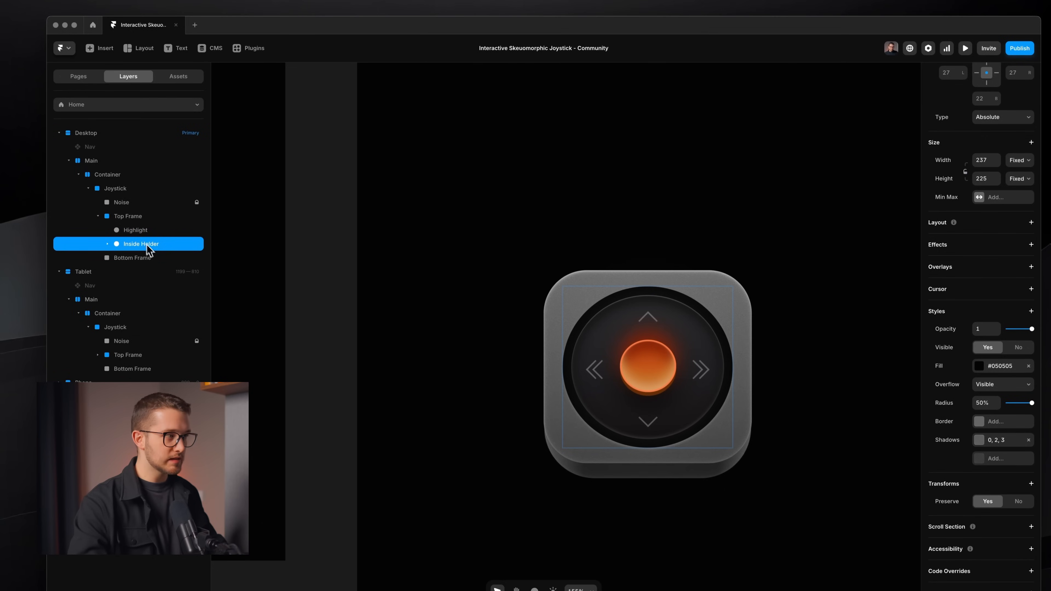
pyautogui.click(1030, 311)
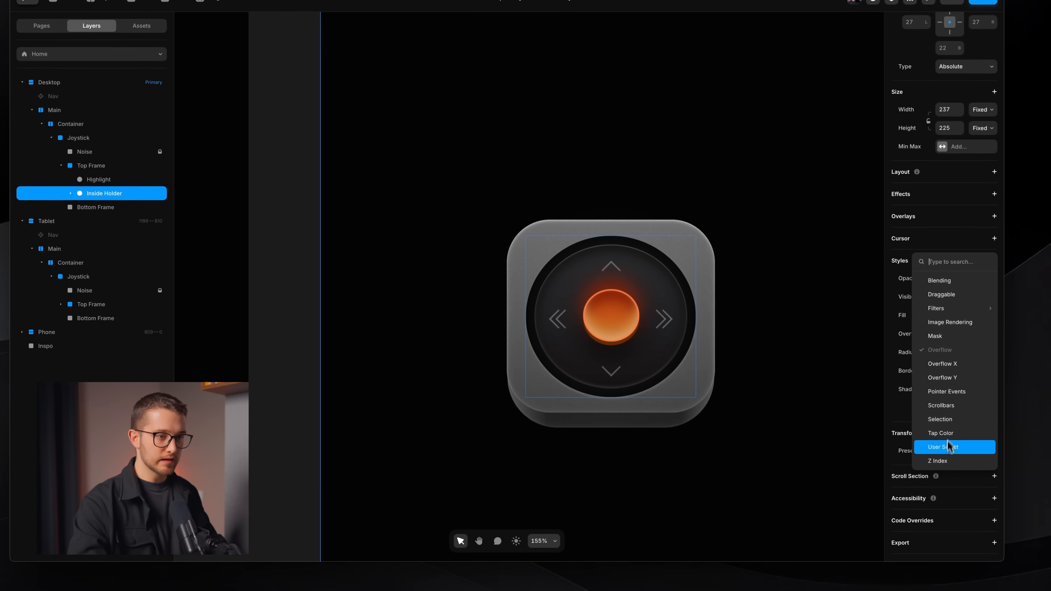
pyautogui.press('Return')
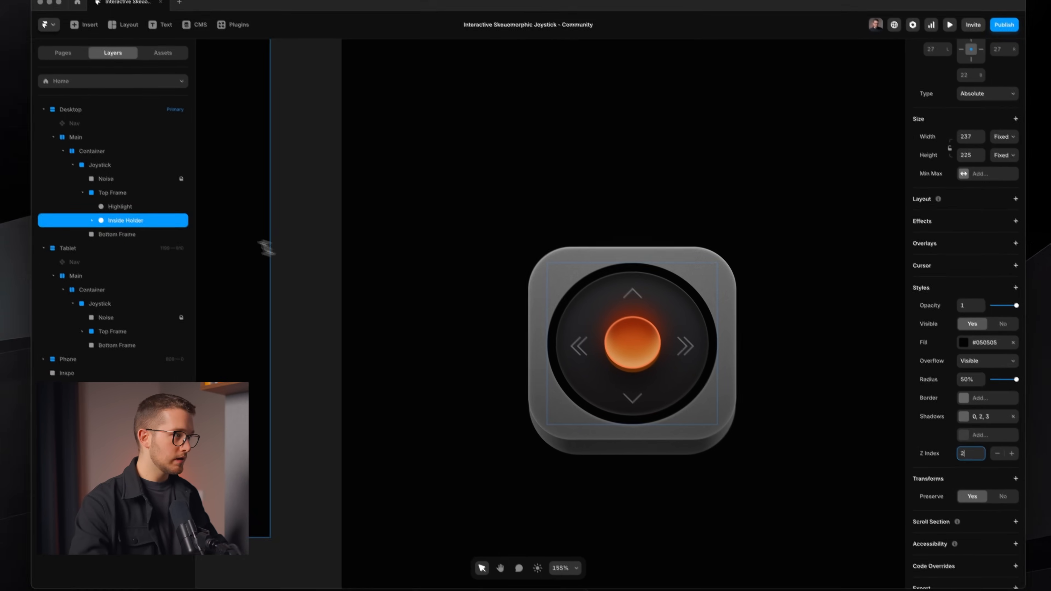
# Add a Z Index of 1 to the Highlight layer.
pyautogui.click(125, 180)
pyautogui.click(1000, 356)
pyautogui.click(943, 323)
pyautogui.press('super+z')
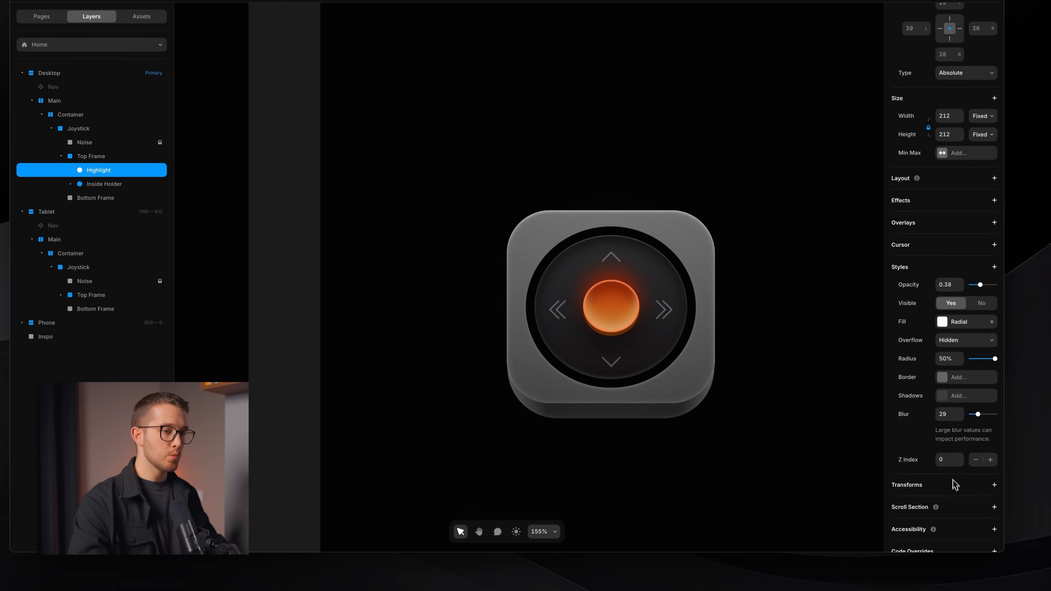
pyautogui.click(949, 461)
pyautogui.write('1')
pyautogui.press('Return')
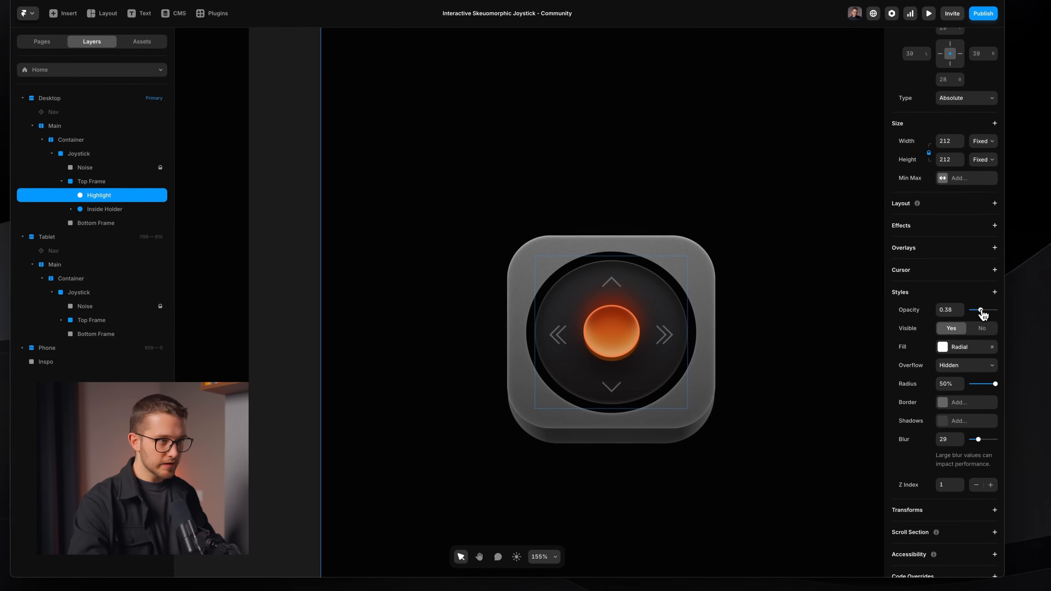
# Set the Highlight's opacity to 0.84 and center it horizontally within Top Frame.
pyautogui.moveTo(980, 285); pyautogui.dragTo(990, 309)
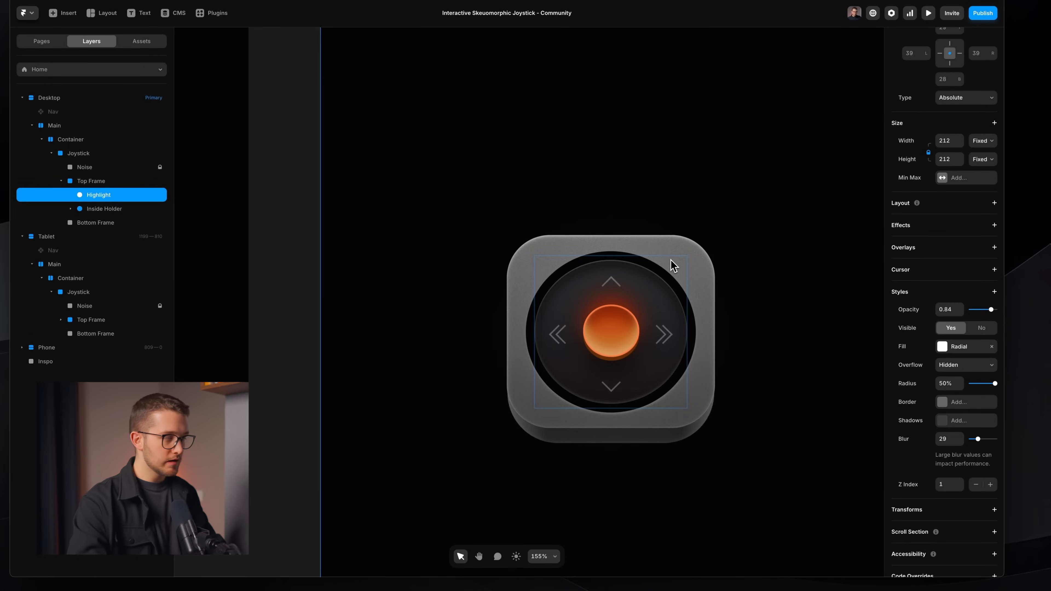
pyautogui.click(481, 253)
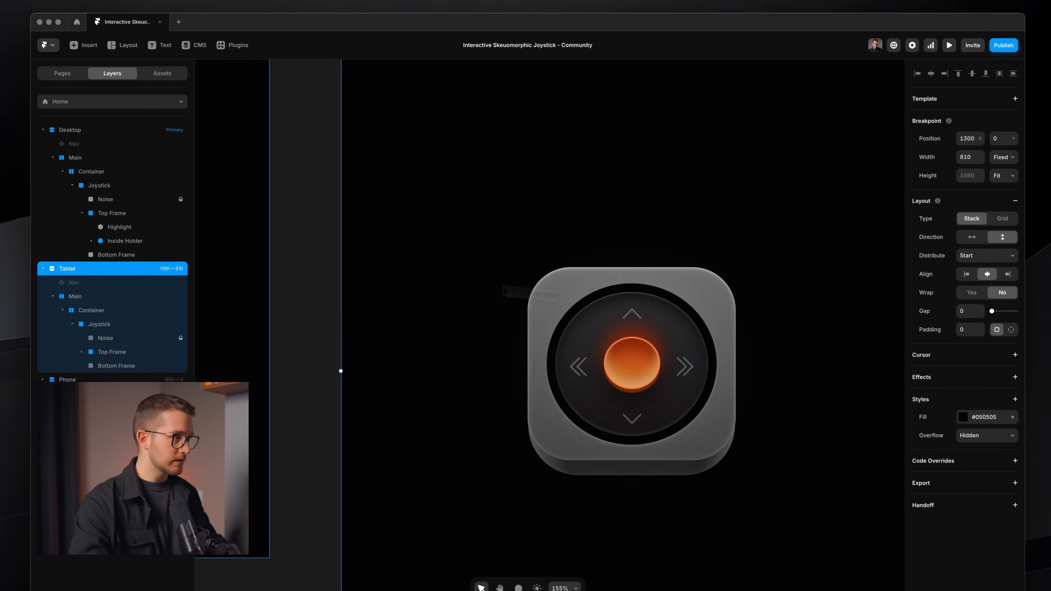
pyautogui.keyDown('shift'); pyautogui.click(182, 231); pyautogui.keyUp('shift')
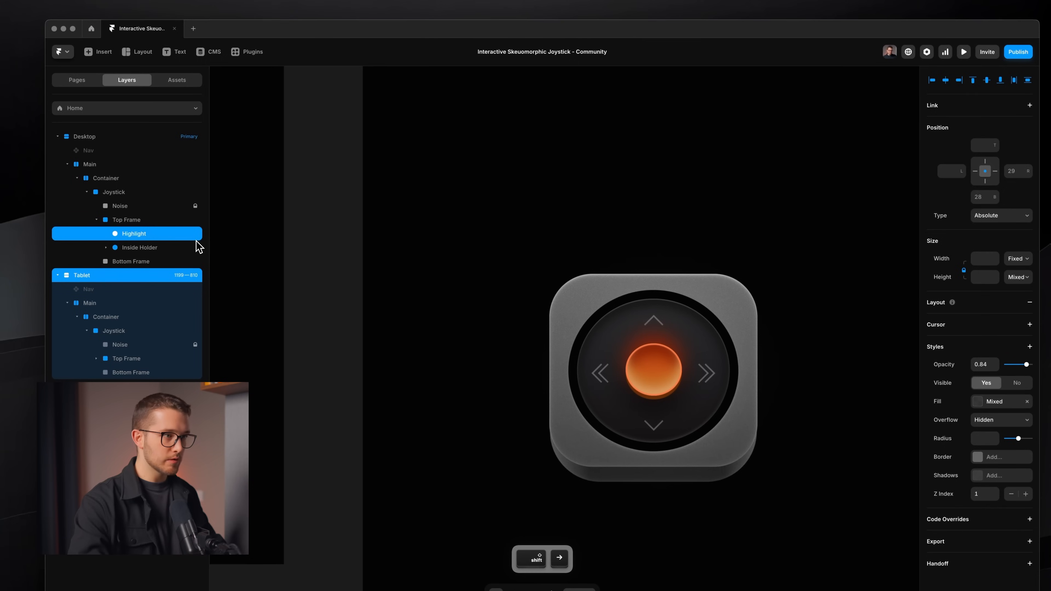
pyautogui.click(141, 235)
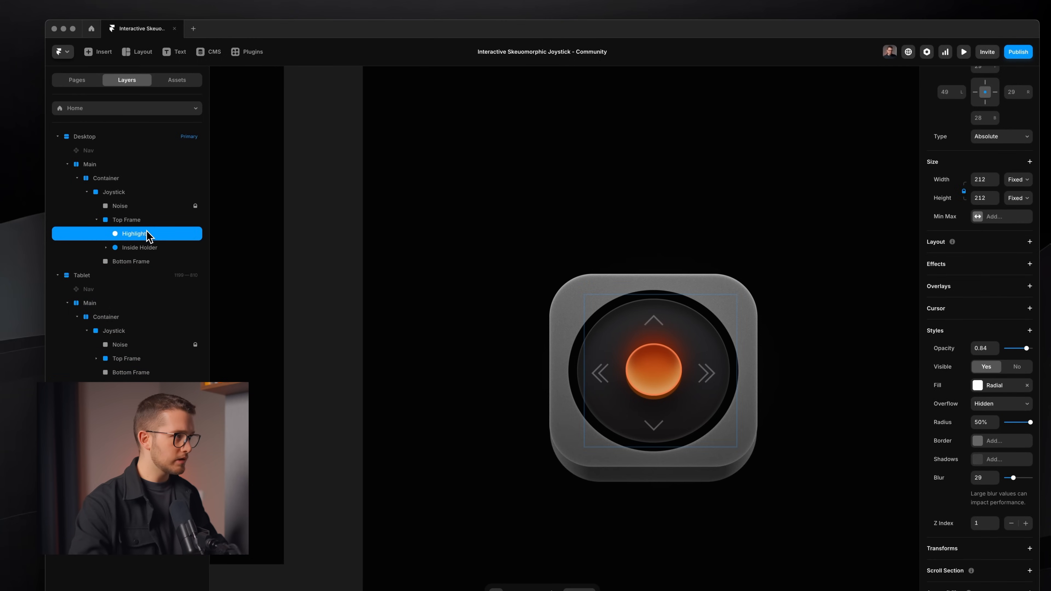
pyautogui.hotkey('alt', 'h')
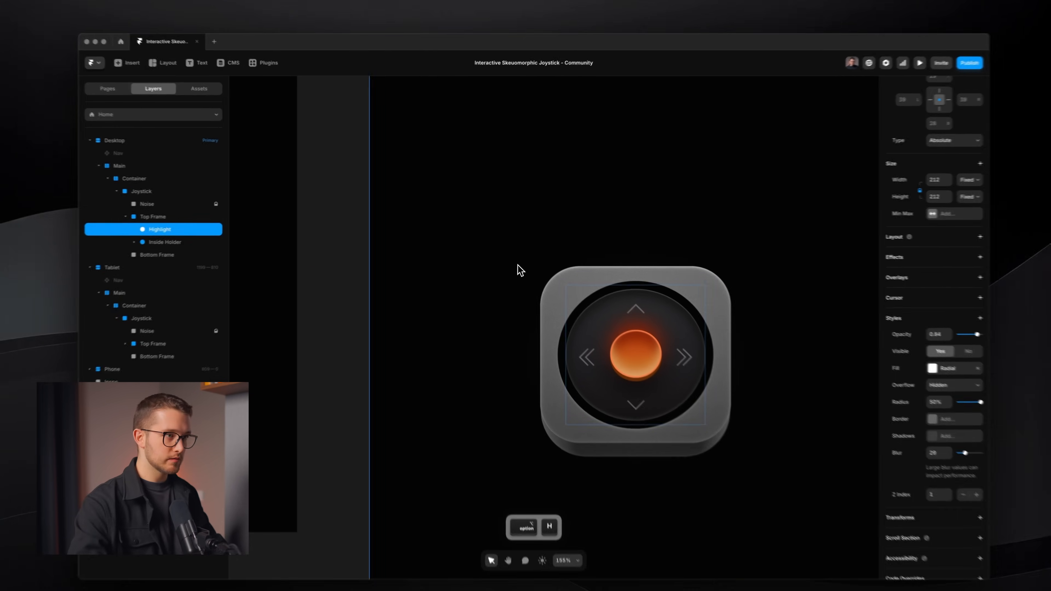
# Move the Highlight up and right to Top Frame's upper-right corner, with a right offset of -51.
pyautogui.scroll(-5, 737, 307)
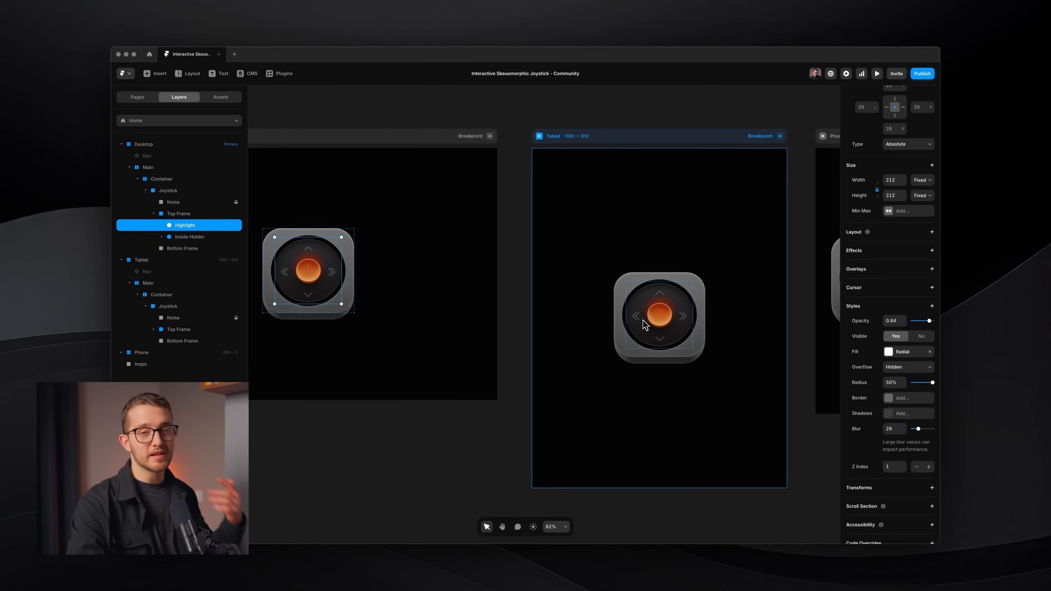
pyautogui.hscroll(-3, 633, 337)
pyautogui.hscroll(-3, 673, 336)
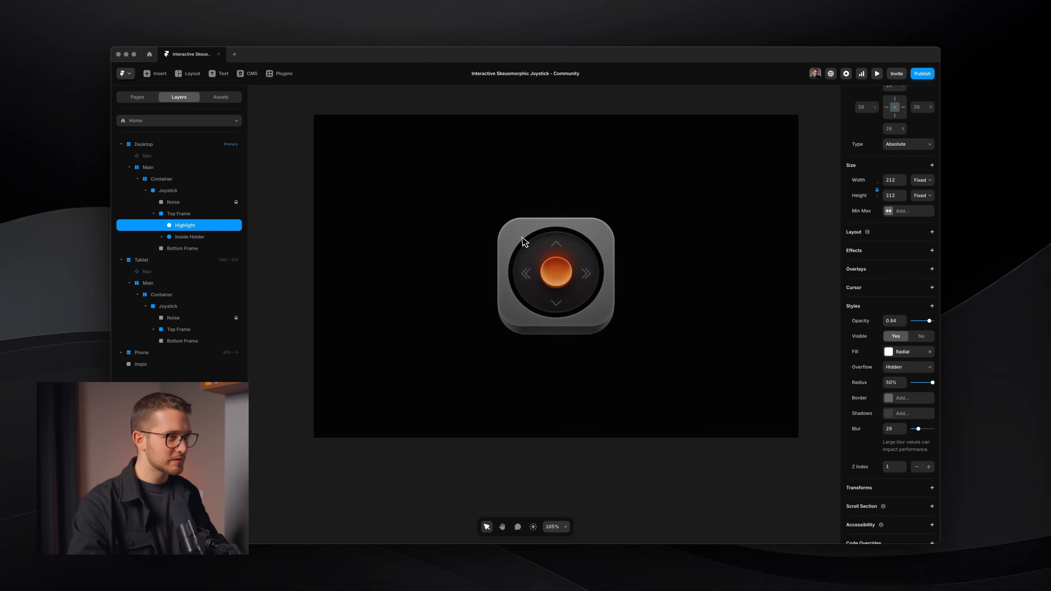
pyautogui.scroll(5, 522, 238)
pyautogui.hscroll(1, 522, 238)
pyautogui.scroll(3, 524, 241)
pyautogui.scroll(-3, 602, 225)
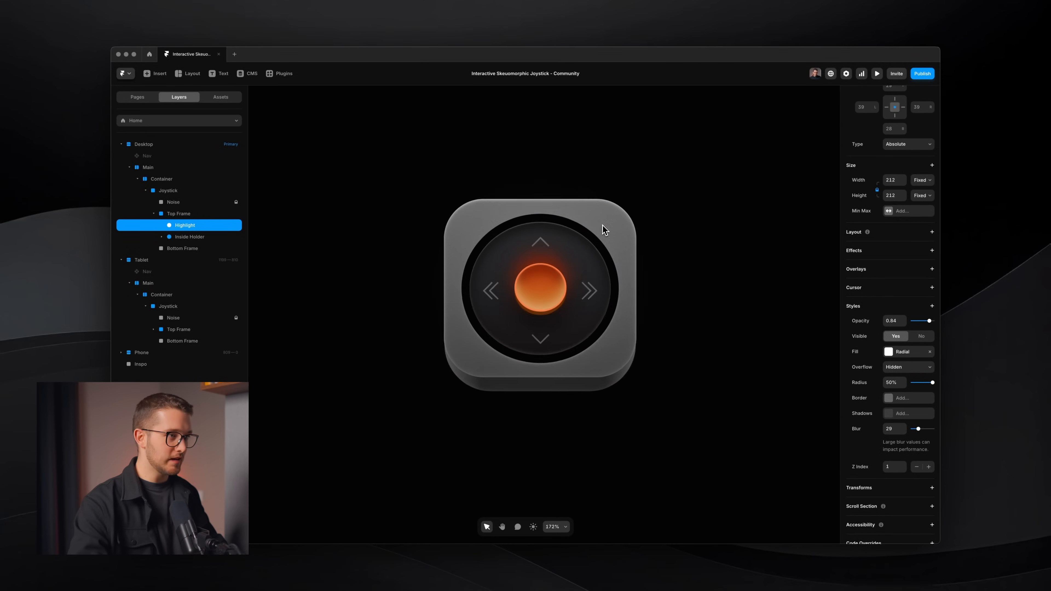
pyautogui.scroll(3, 602, 225)
pyautogui.scroll(-1, 603, 225)
pyautogui.hotkey('shift', 'Right')
pyautogui.hotkey('shift', 'Right')
pyautogui.hotkey('shift', 'Right')
pyautogui.hotkey('shift', 'Right')
pyautogui.hotkey('shift', 'Right')
pyautogui.hotkey('shift', 'Right')
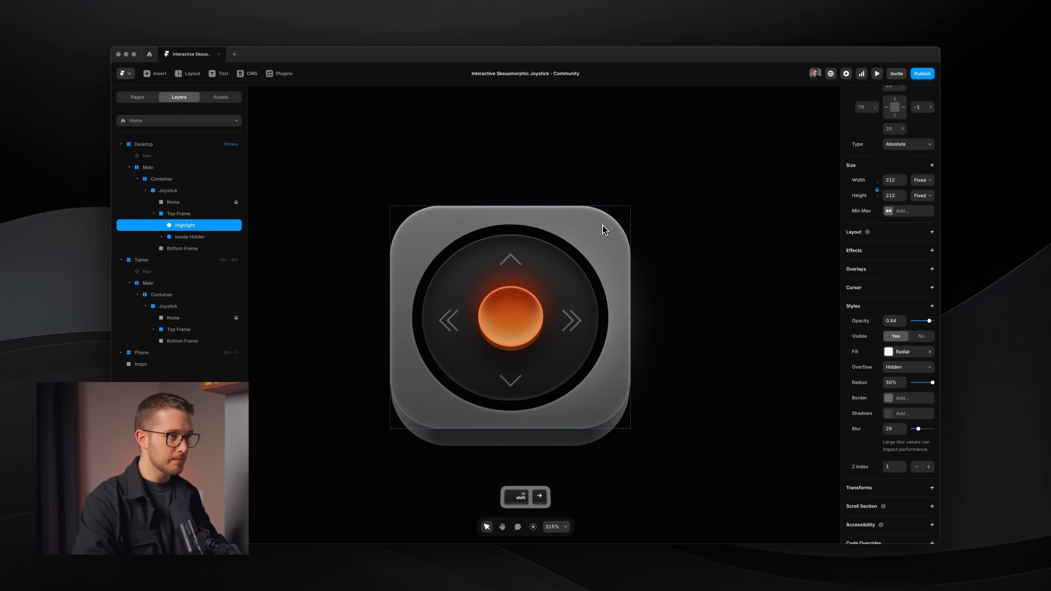
pyautogui.hotkey('shift', 'Up')
pyautogui.hotkey('shift', 'Up')
pyautogui.hotkey('shift', 'Up')
pyautogui.hotkey('shift', 'Up')
pyautogui.hotkey('shift', 'Up')
pyautogui.hotkey('shift', 'Up')
pyautogui.hotkey('shift', 'Right')
pyautogui.hotkey('shift', 'Right')
pyautogui.hotkey('shift', 'Right')
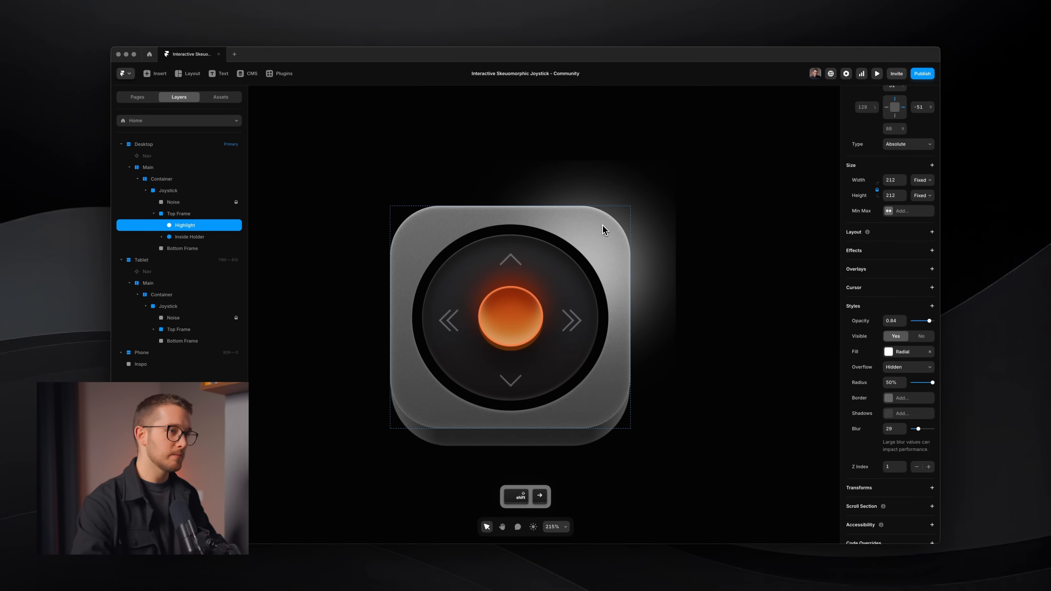
# Set Top Frame's overflow to Hidden so the Highlight is clipped to its shape.
pyautogui.click(696, 261)
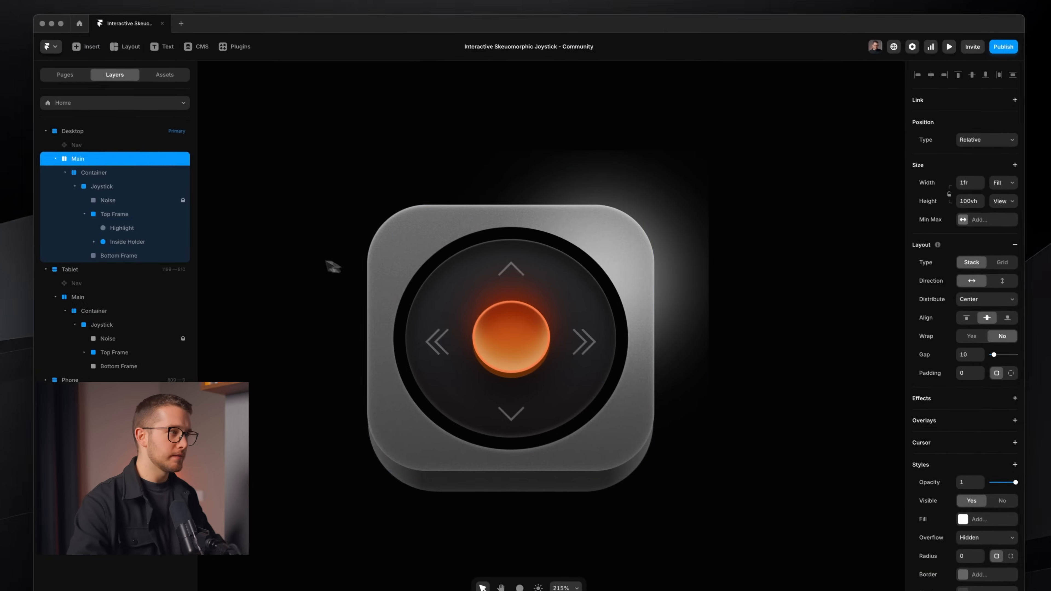
pyautogui.click(141, 188)
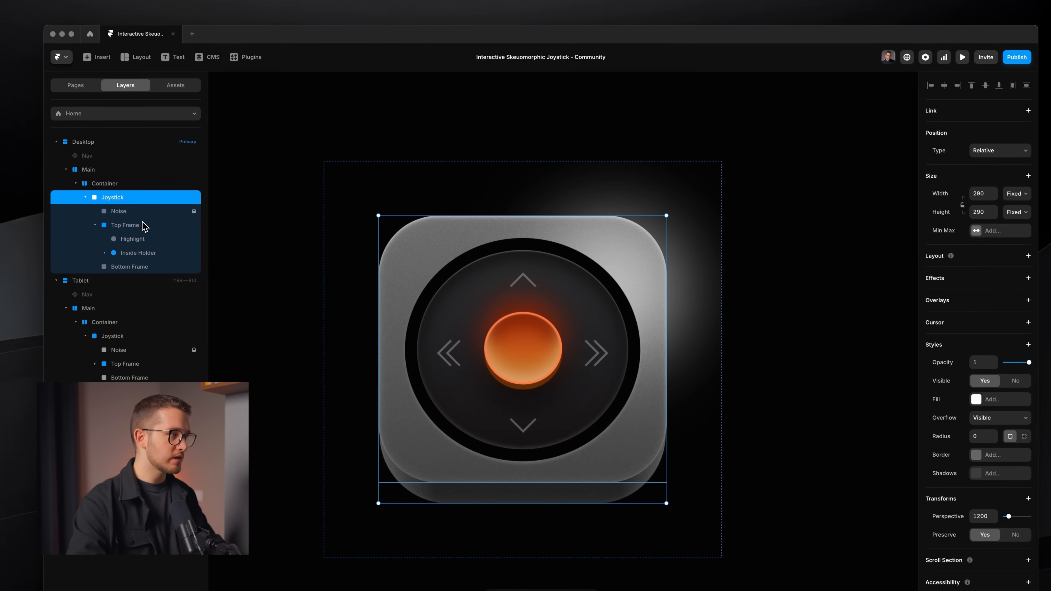
pyautogui.click(143, 226)
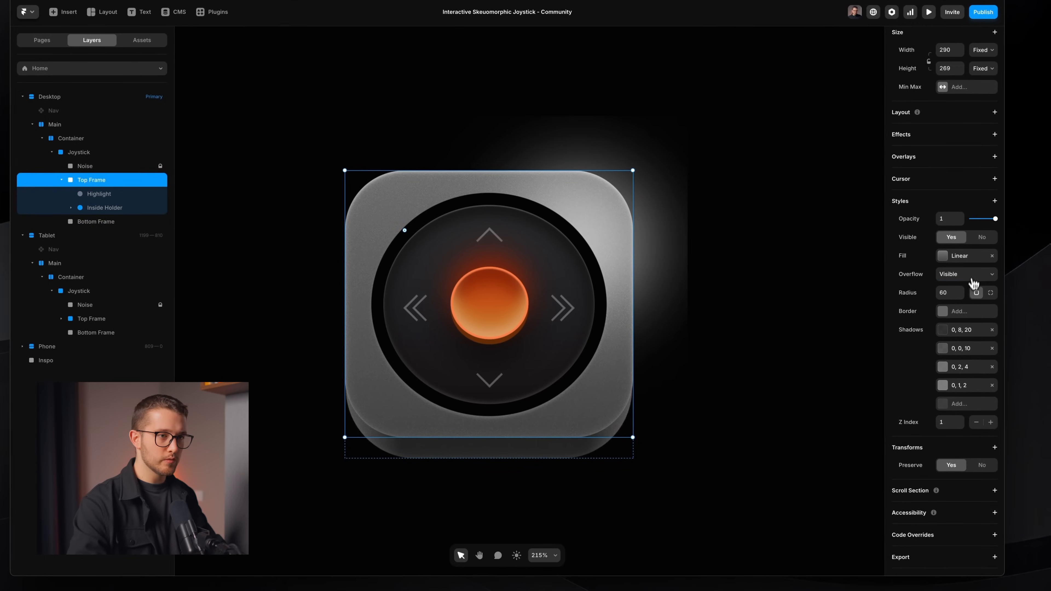
pyautogui.click(973, 272)
pyautogui.click(975, 273)
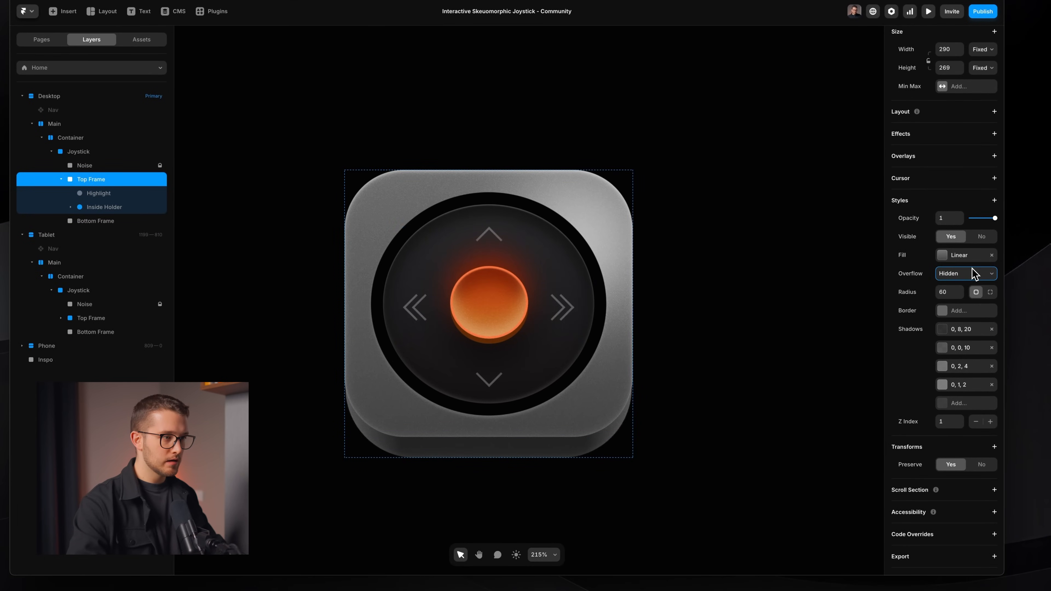
# Undo and redo Top Frame's overflow change to compare the clipped and unclipped Highlight, and inspect the frame's edge up close.
pyautogui.press('super+z')
pyautogui.press('super+shift+z')
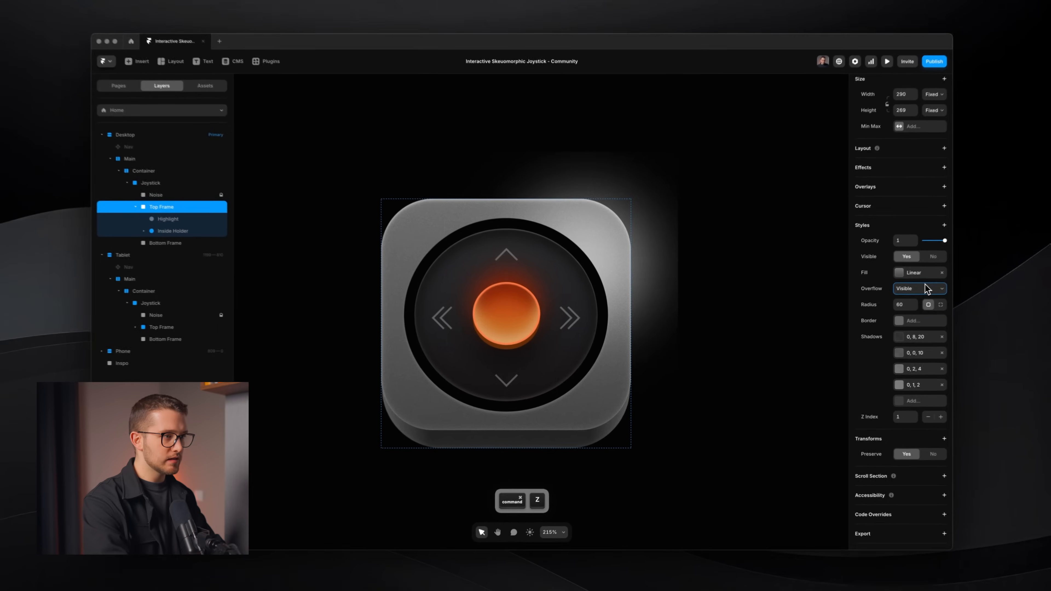
pyautogui.press('super+z')
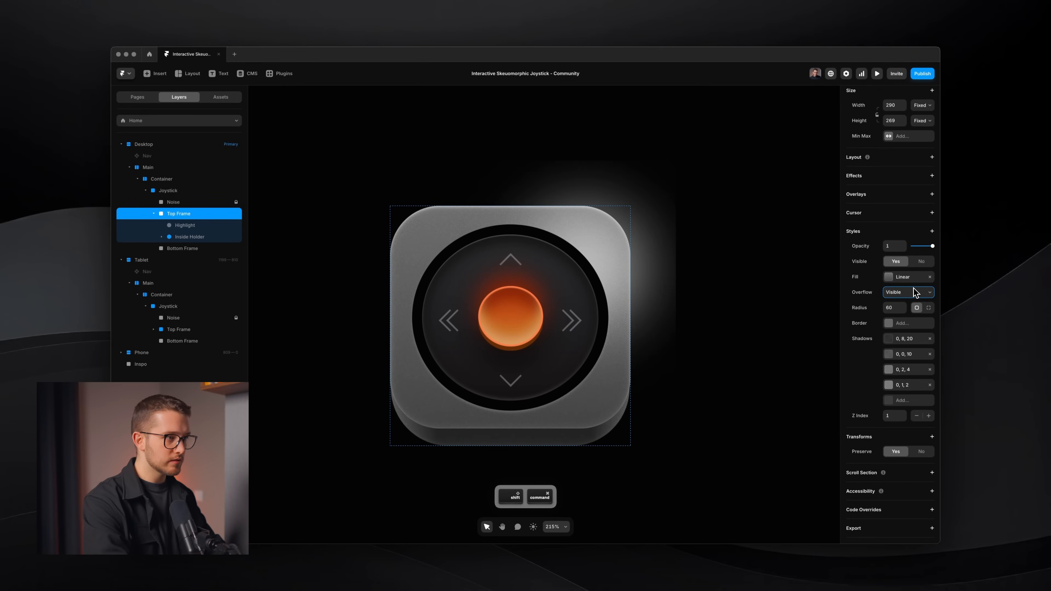
pyautogui.press('super+shift+z')
pyautogui.scroll(5, 571, 280)
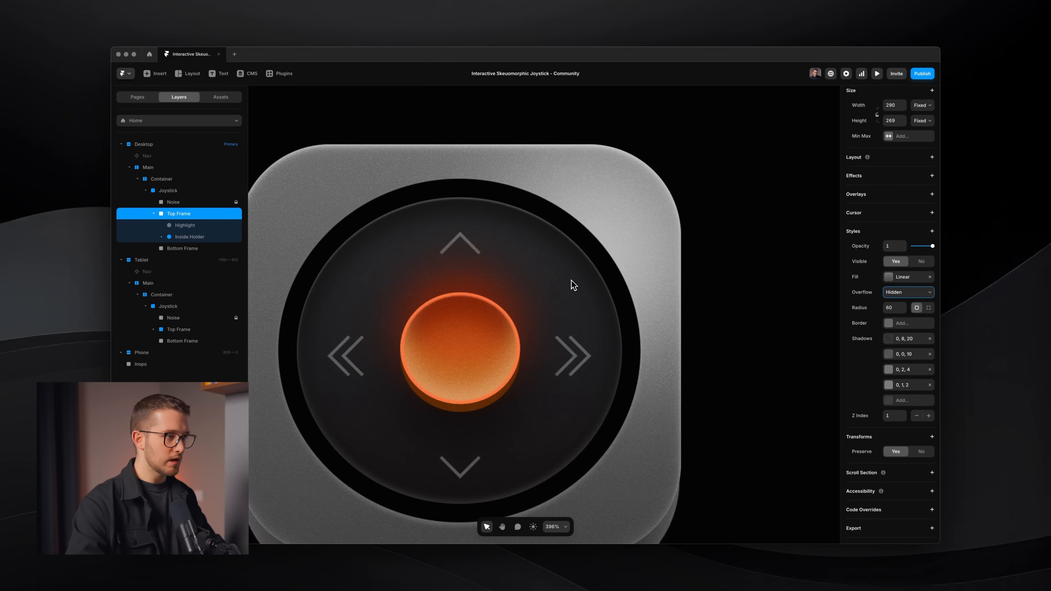
pyautogui.scroll(-7, 571, 280)
# Move the Highlight across Top Frame to its left side, at a left offset of -61.
pyautogui.keyDown('super'); pyautogui.click(595, 247); pyautogui.keyUp('super')
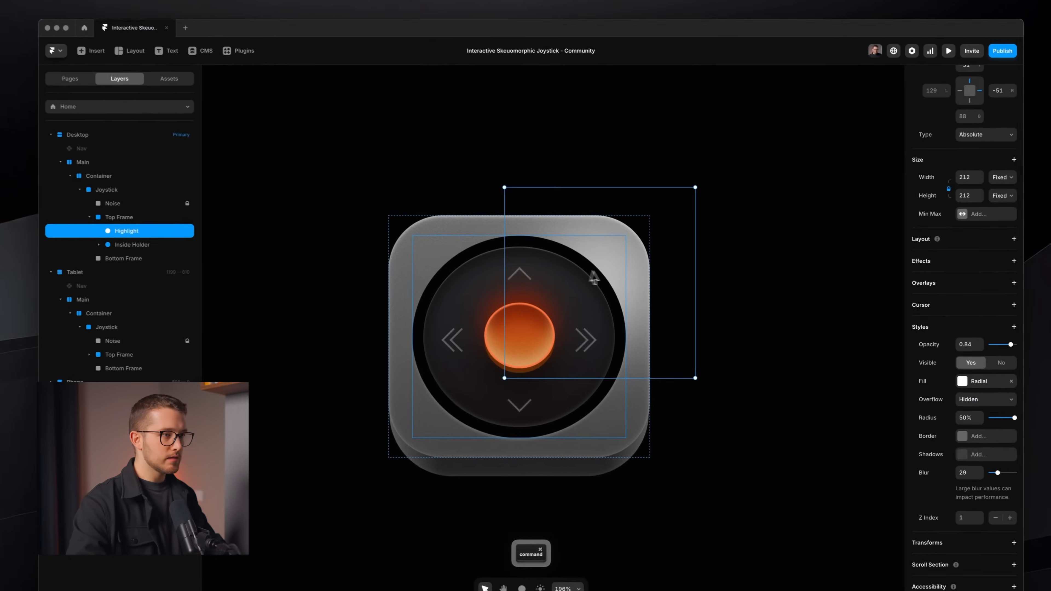
pyautogui.hotkey('shift', 'Left')
pyautogui.hotkey('shift', 'Left')
pyautogui.hotkey('shift', 'Left')
pyautogui.hotkey('shift', 'Left')
pyautogui.hotkey('shift', 'Left')
pyautogui.hotkey('shift', 'Left')
pyautogui.hotkey('shift', 'Left')
pyautogui.hotkey('shift', 'Left')
pyautogui.hotkey('shift', 'Left')
pyautogui.hotkey('shift', 'Left')
pyautogui.hotkey('shift', 'Left')
pyautogui.hotkey('shift', 'Left')
pyautogui.hotkey('shift', 'Left')
pyautogui.hotkey('shift', 'Left')
pyautogui.hotkey('shift', 'Left')
pyautogui.hotkey('shift', 'Left')
pyautogui.hotkey('shift', 'Left')
pyautogui.hotkey('shift', 'Left')
pyautogui.hotkey('shift', 'Left')
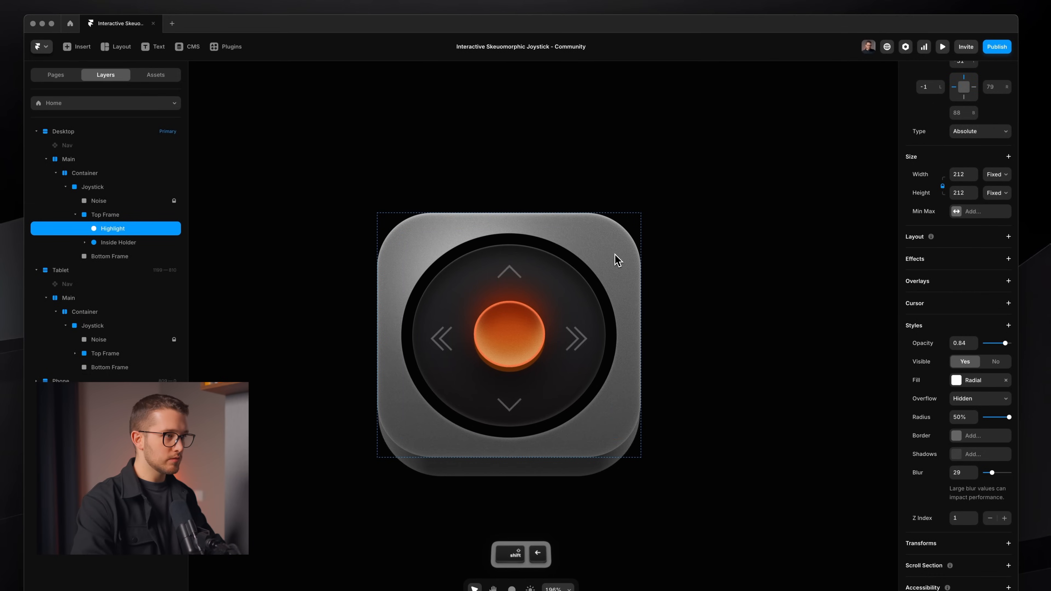
# Lower the Highlight along Top Frame's left side by 70 px, to a bottom offset of 18.
pyautogui.hotkey('shift', 'Down')
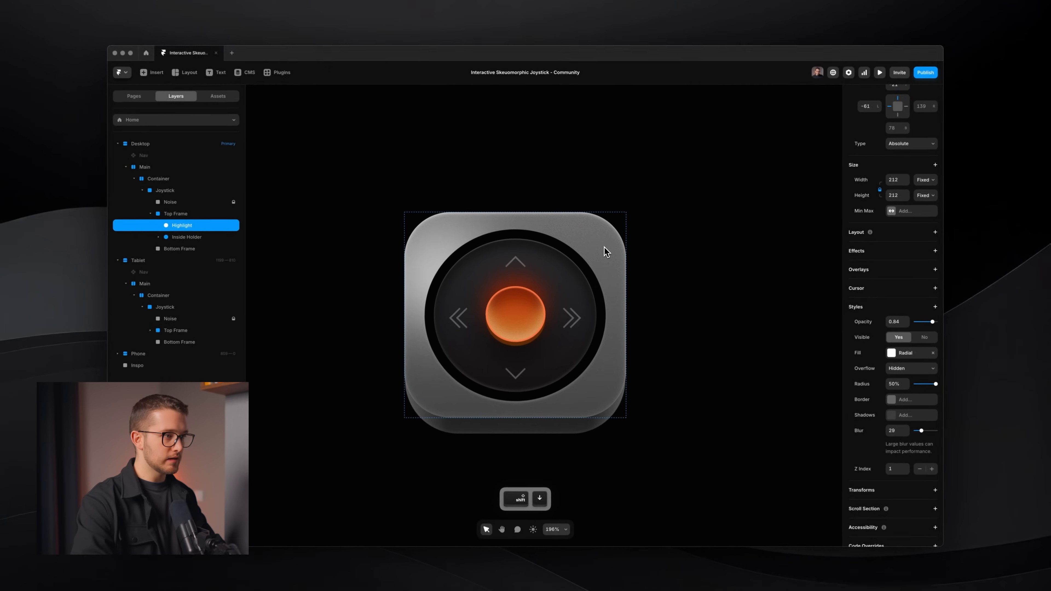
pyautogui.hotkey('shift', 'Down')
pyautogui.hotkey('shift', 'Down')
pyautogui.hotkey('shift', 'Down')
pyautogui.hotkey('shift', 'Down')
pyautogui.hotkey('shift', 'Down')
pyautogui.hotkey('shift', 'Down')
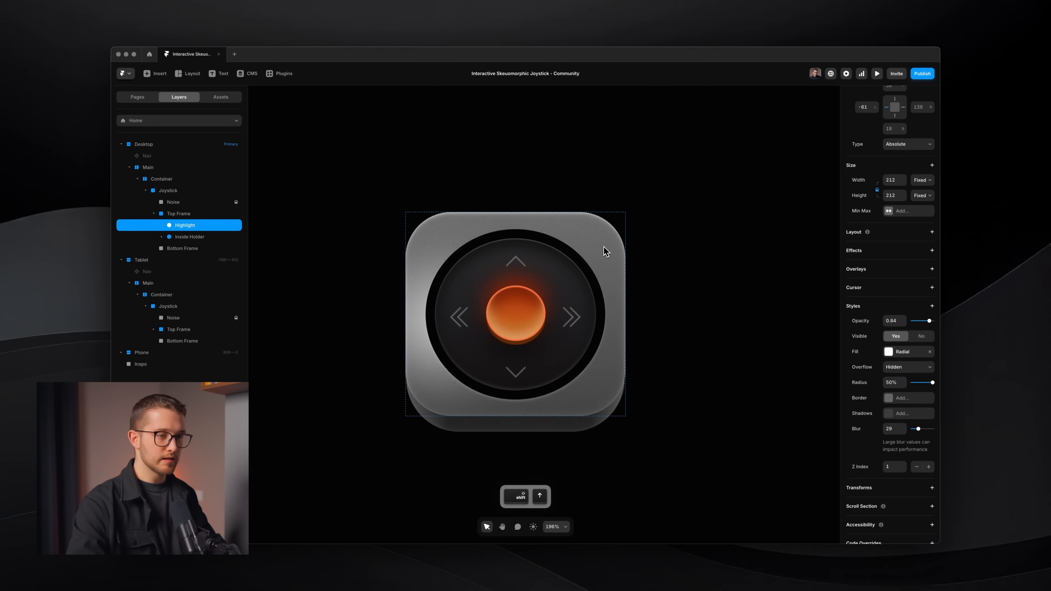
# Reduce the Highlight's opacity to 0.64 and enlarge it around its center to 270 by 270.
pyautogui.click(896, 320)
pyautogui.hotkey('shift', 'Down')
pyautogui.hotkey('shift', 'Down')
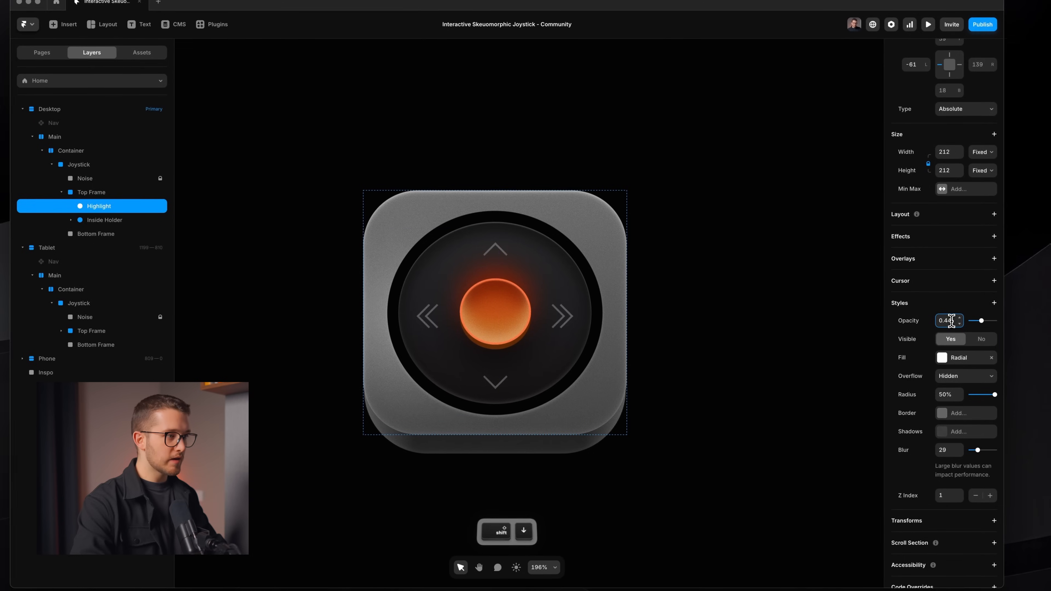
pyautogui.hotkey('shift', 'Down')
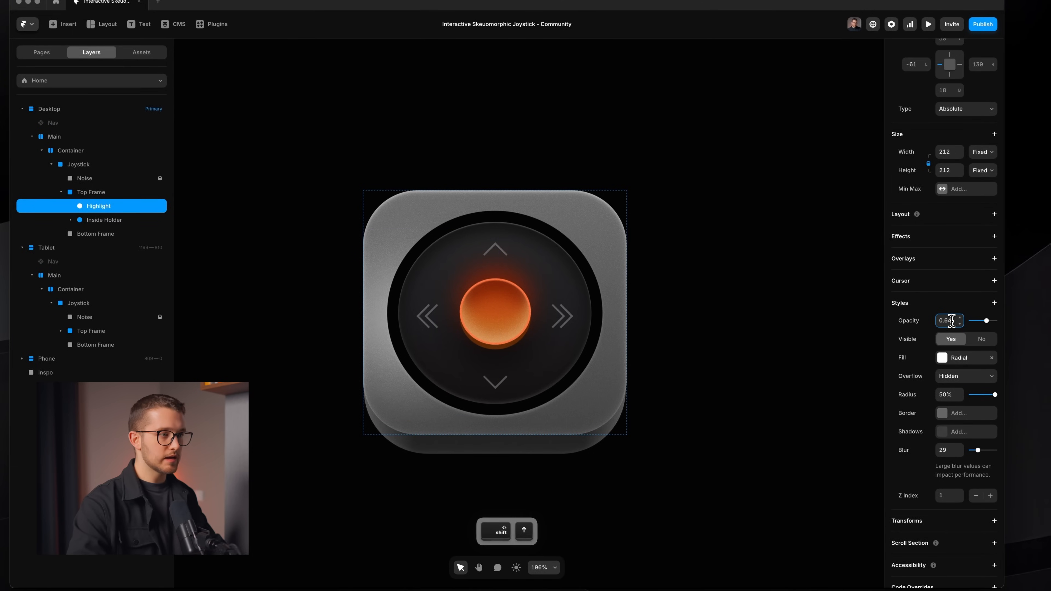
pyautogui.moveTo(499, 262); pyautogui.dragTo(532, 265)
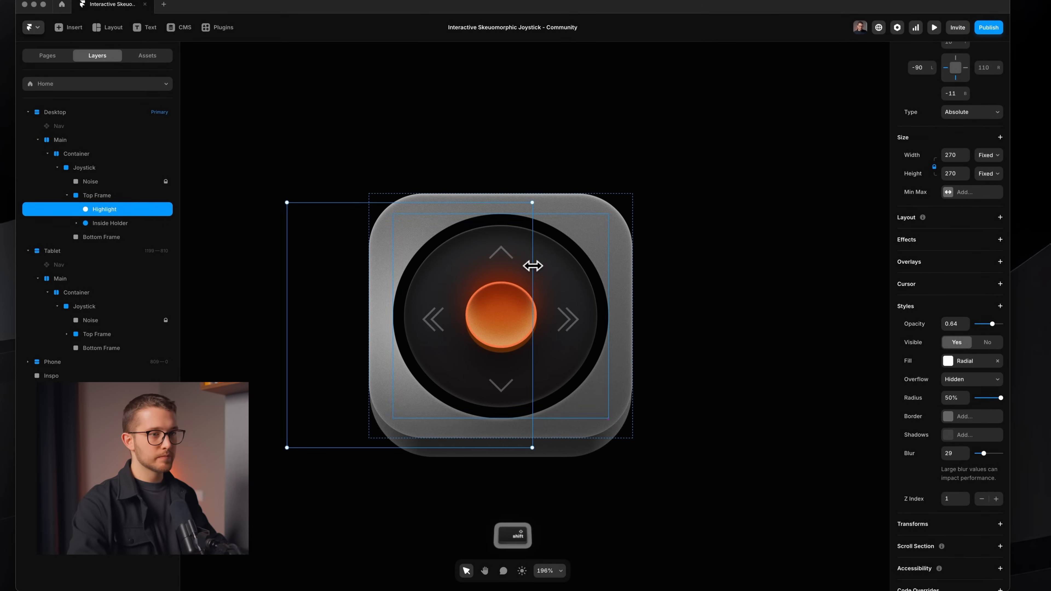
# Set the Highlight's opacity to 0.6, comparing the joystick's lighting with the reference image.
pyautogui.click(948, 328)
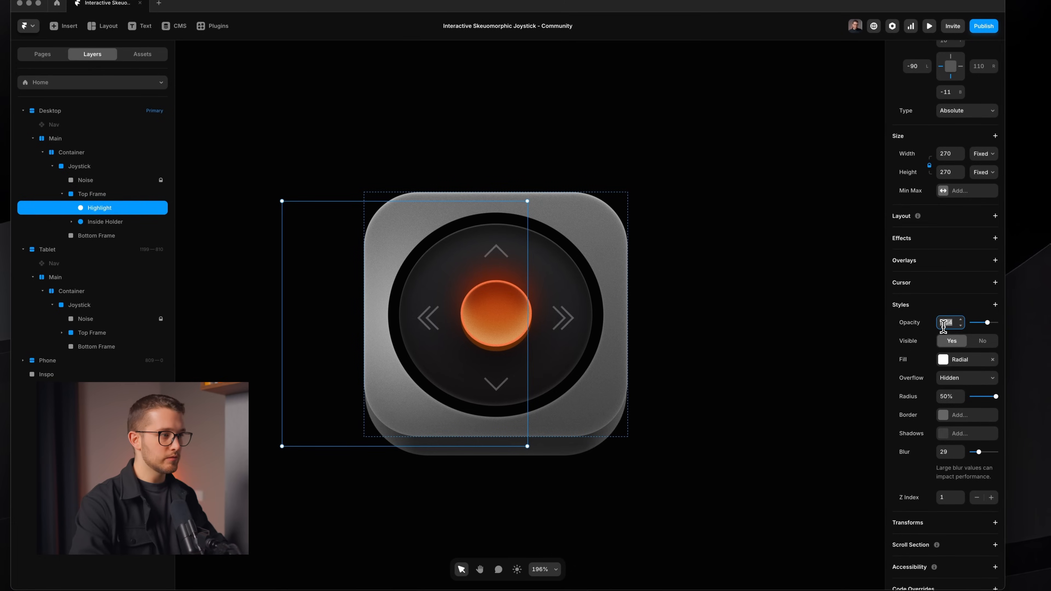
pyautogui.hotkey('shift', 'Down')
pyautogui.hotkey('shift', 'Down')
pyautogui.hotkey('shift', 'Down')
pyautogui.hotkey('shift', 'Up')
pyautogui.hotkey('shift', 'Up')
pyautogui.press('super+Tab')
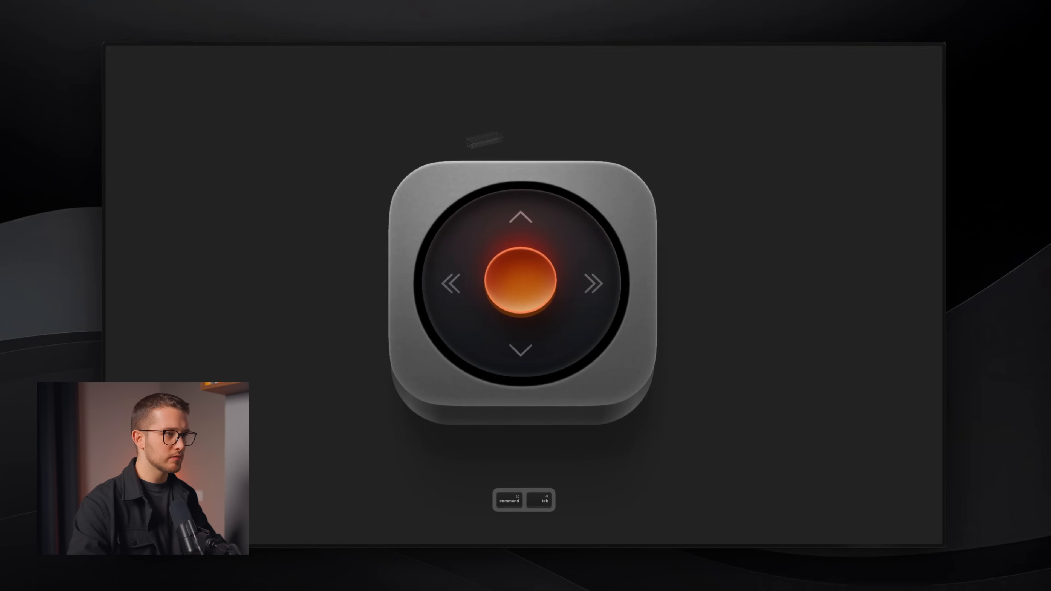
pyautogui.press('super+Tab')
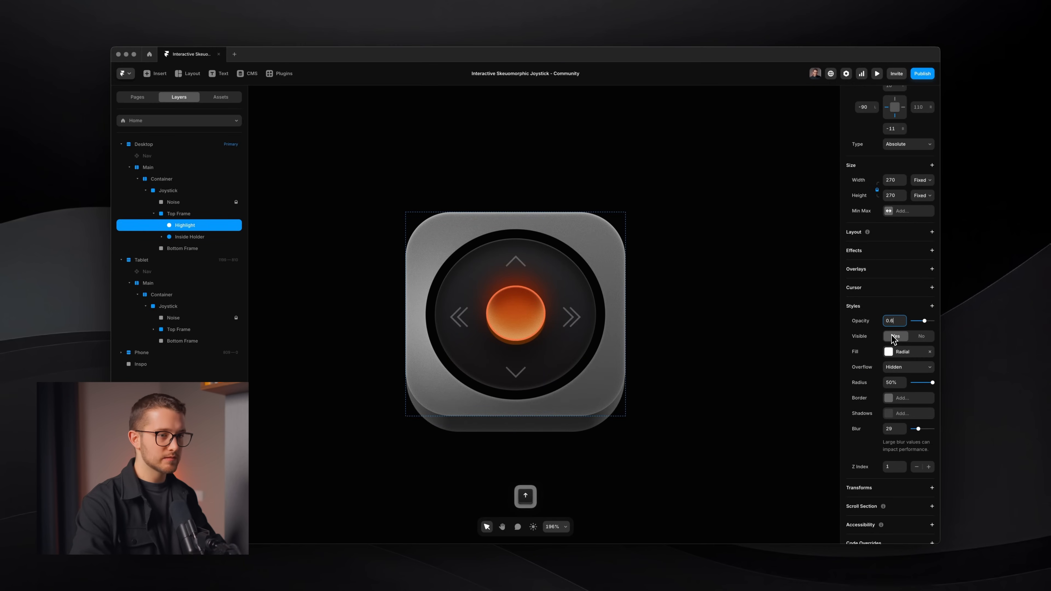
# Add pointer events set to None to the Highlight and set its blur to 30.
pyautogui.click(931, 305)
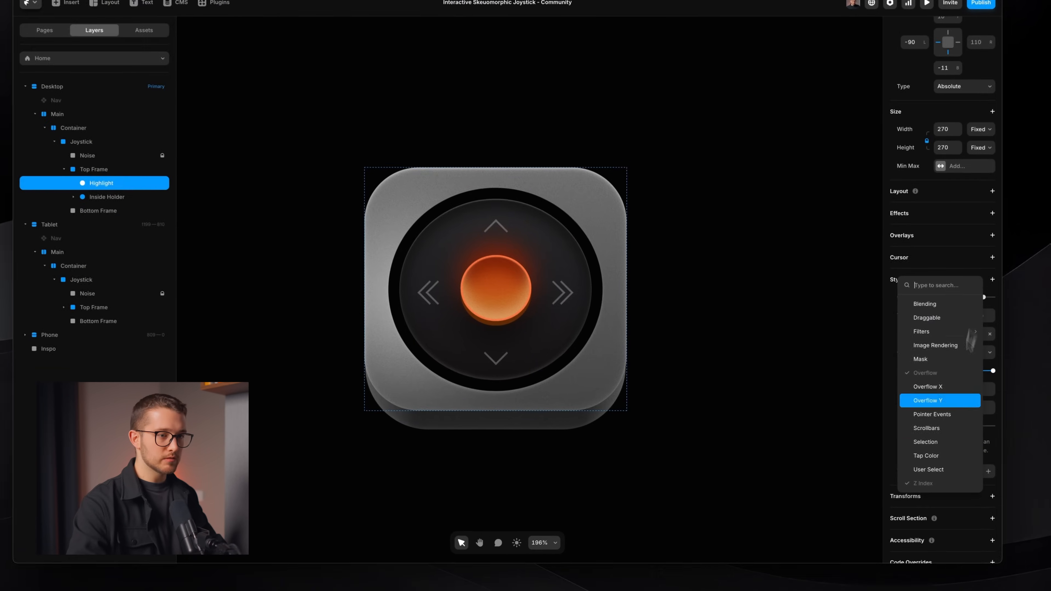
pyautogui.click(958, 415)
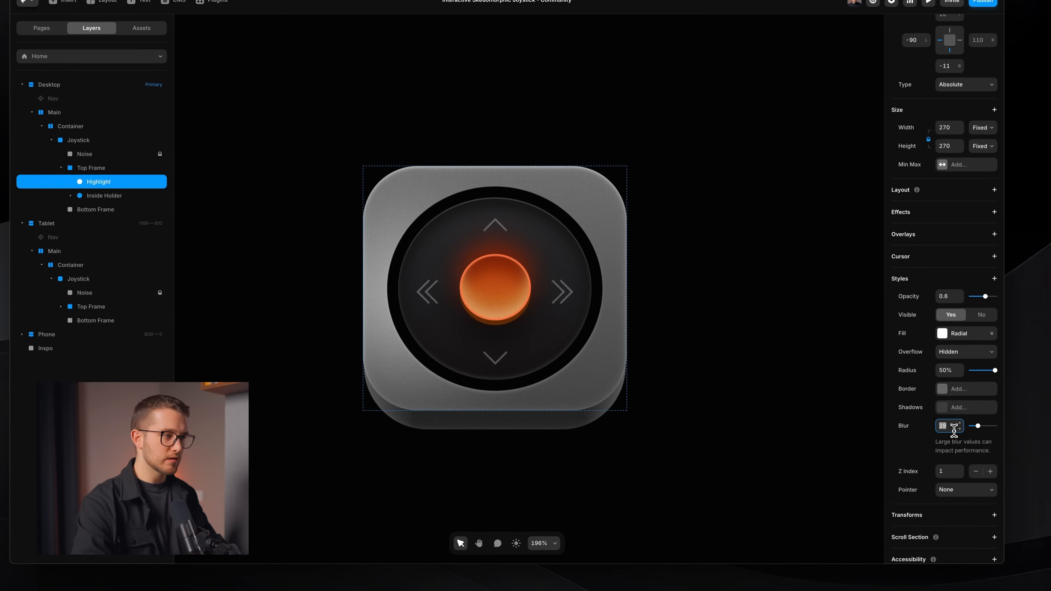
pyautogui.click(99, 182)
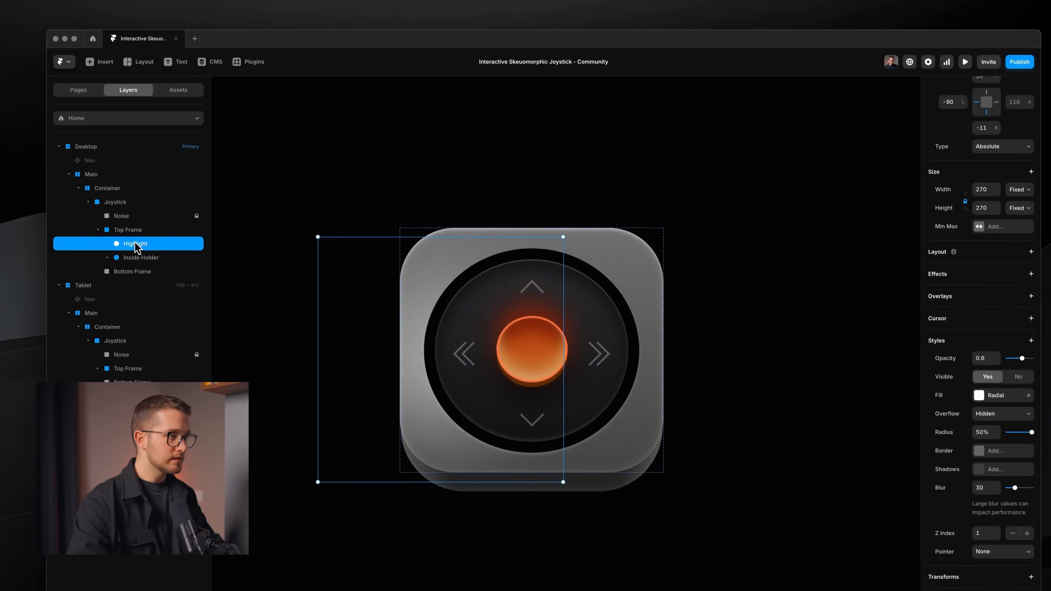
# Center the Highlight horizontally and vertically within Top Frame.
pyautogui.hotkey('alt', 'v')
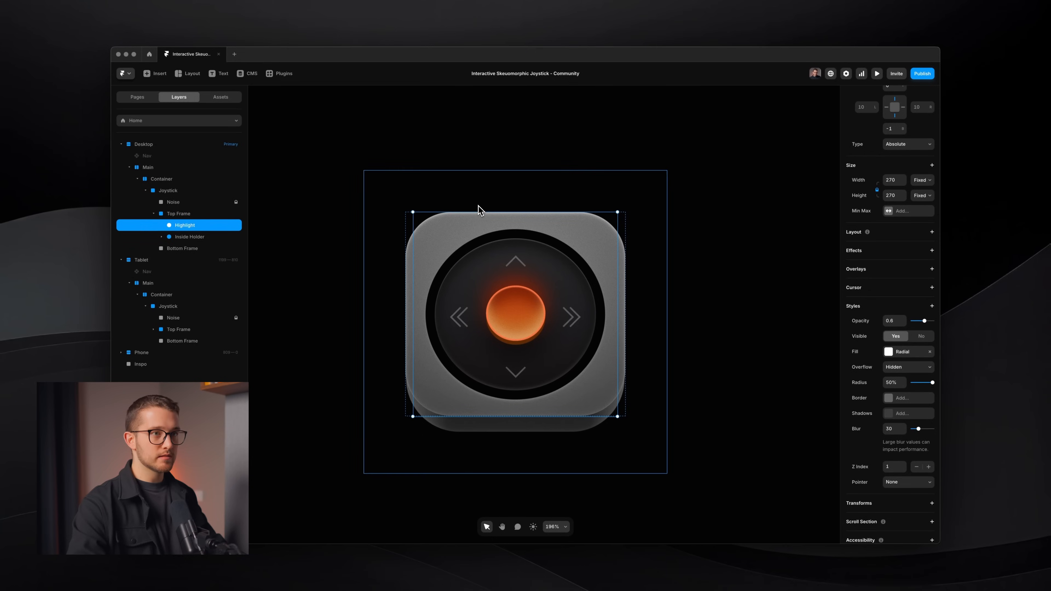
pyautogui.scroll(3, 894, 121)
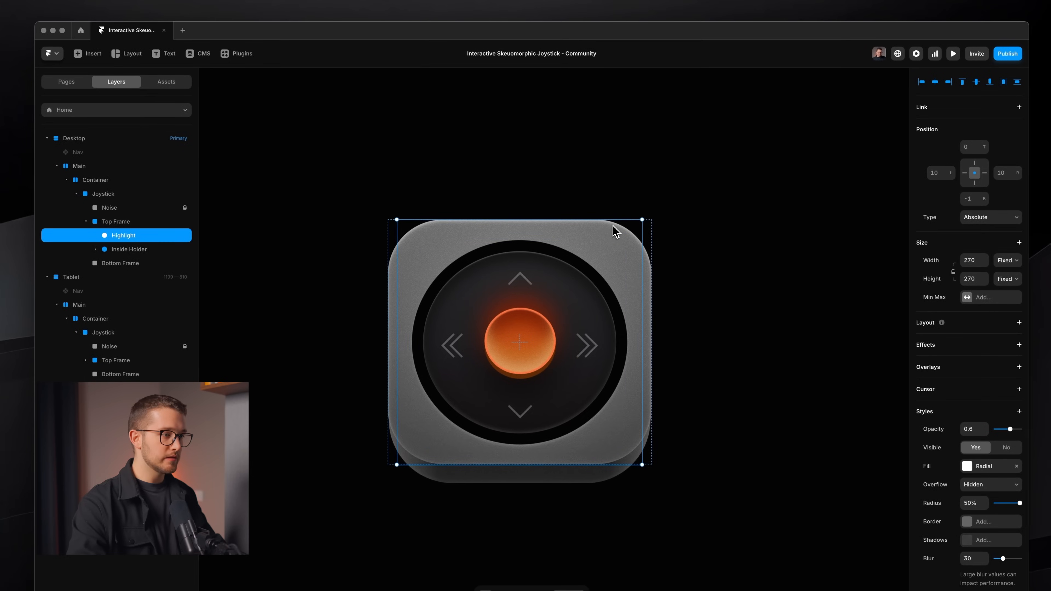
pyautogui.click(280, 219)
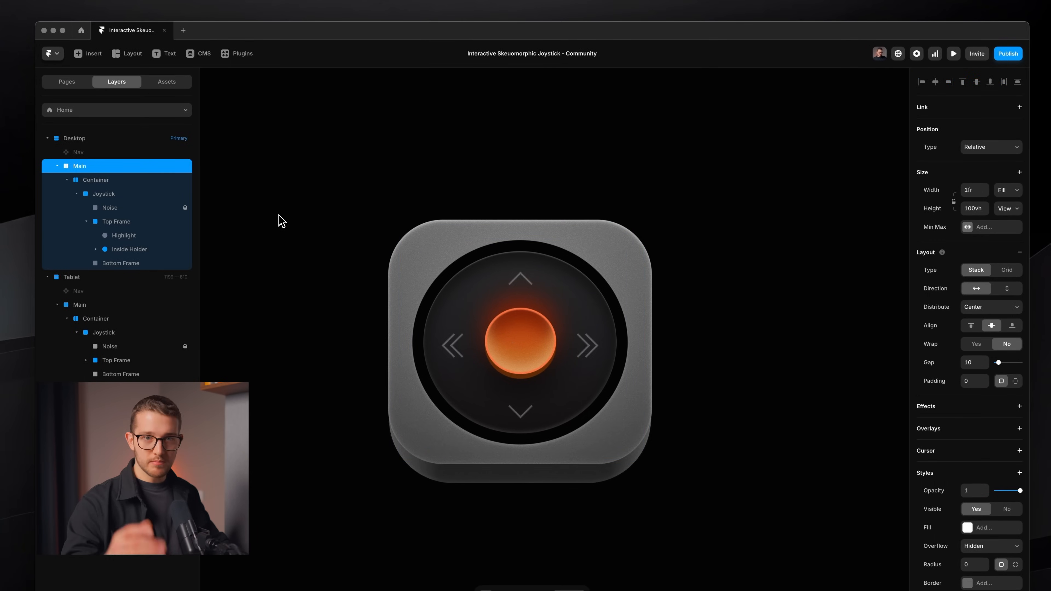
# Switch to the Arc browser, search the Framer University resources for "follow" and open the Follow Cursor Component for Framer page.
pyautogui.press('super+Tab')
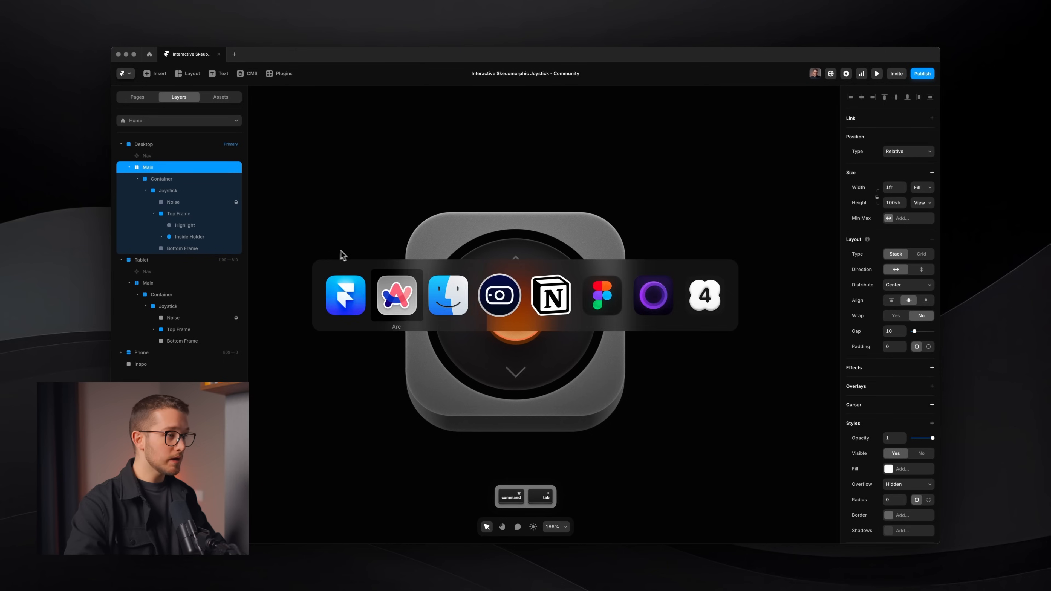
pyautogui.press('super+o')
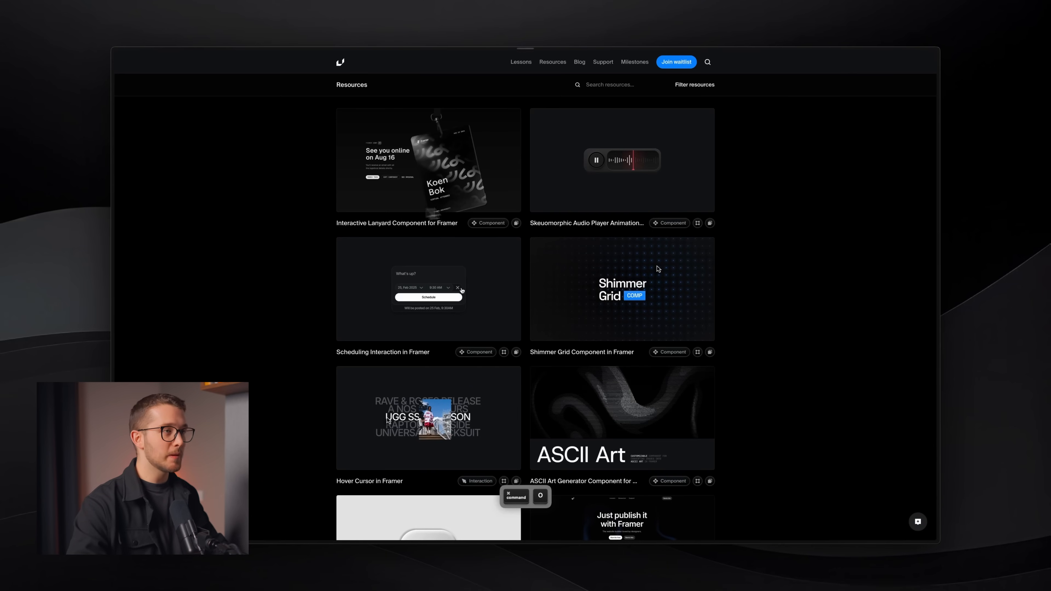
pyautogui.click(611, 89)
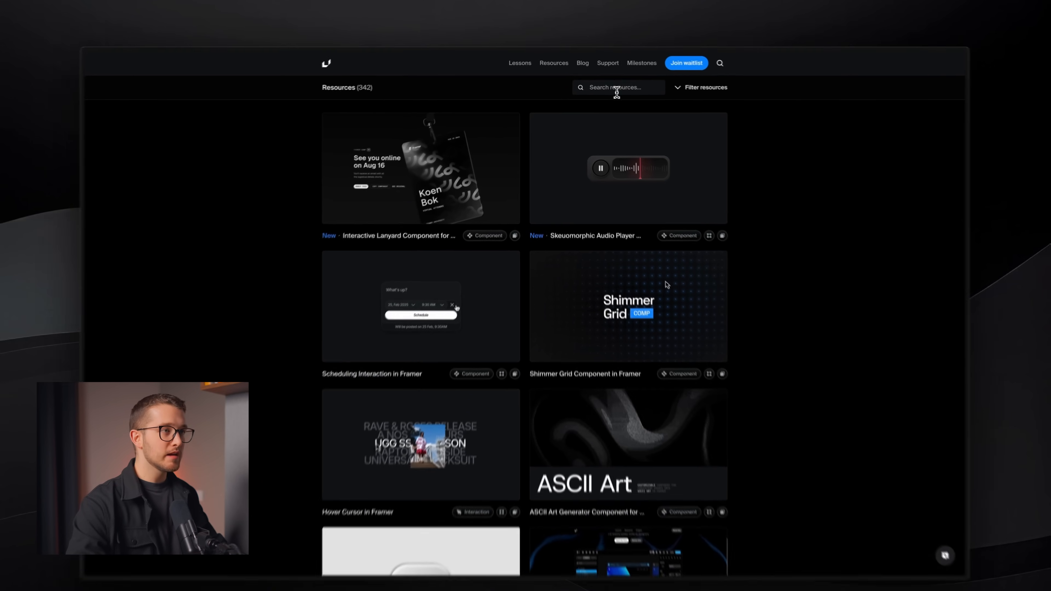
pyautogui.write('fl')
pyautogui.press('BackSpace')
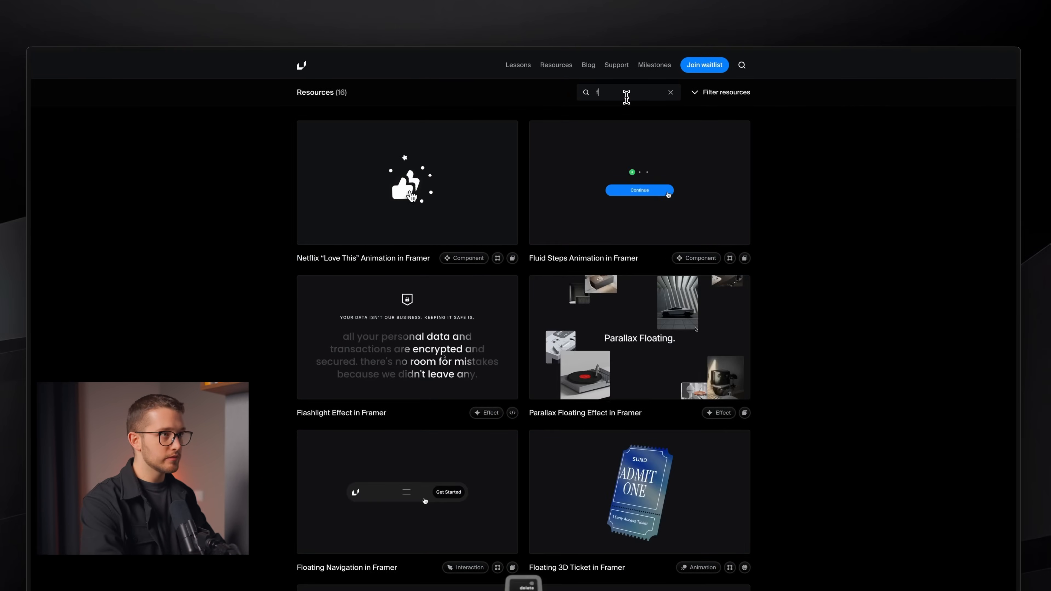
pyautogui.write('ollow')
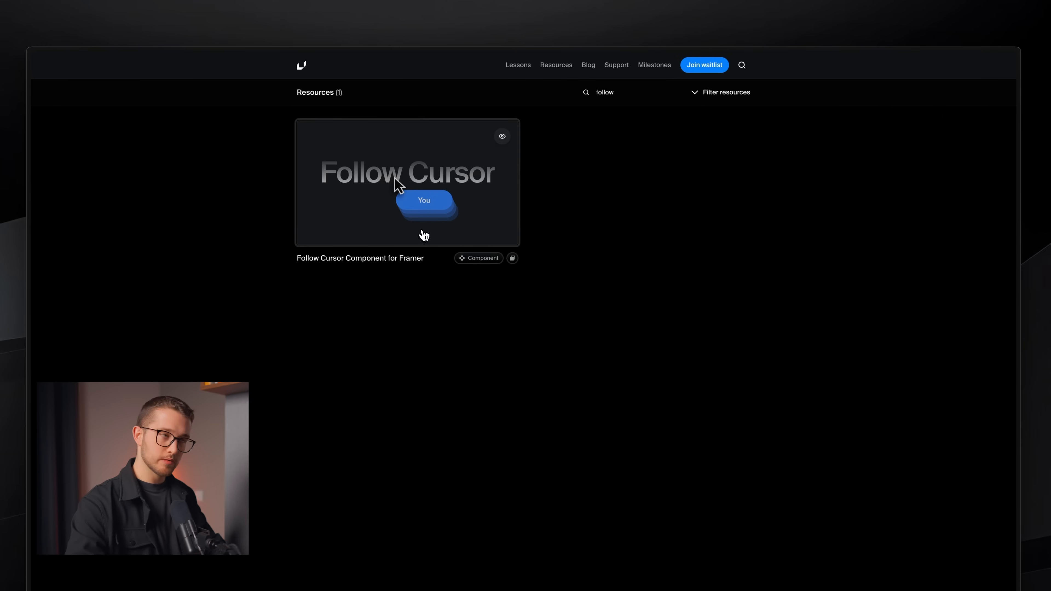
pyautogui.click(424, 235)
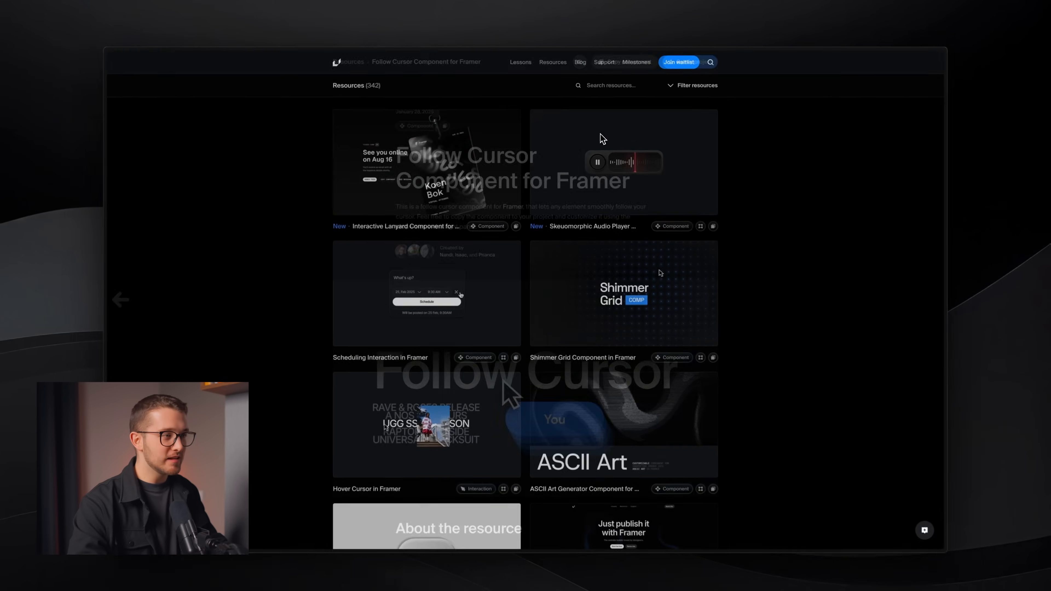
# Examine the Interactive Lanyard component in its quick preview by pulling the lanyard card around, and close the preview.
pyautogui.scroll(-10, 658, 269)
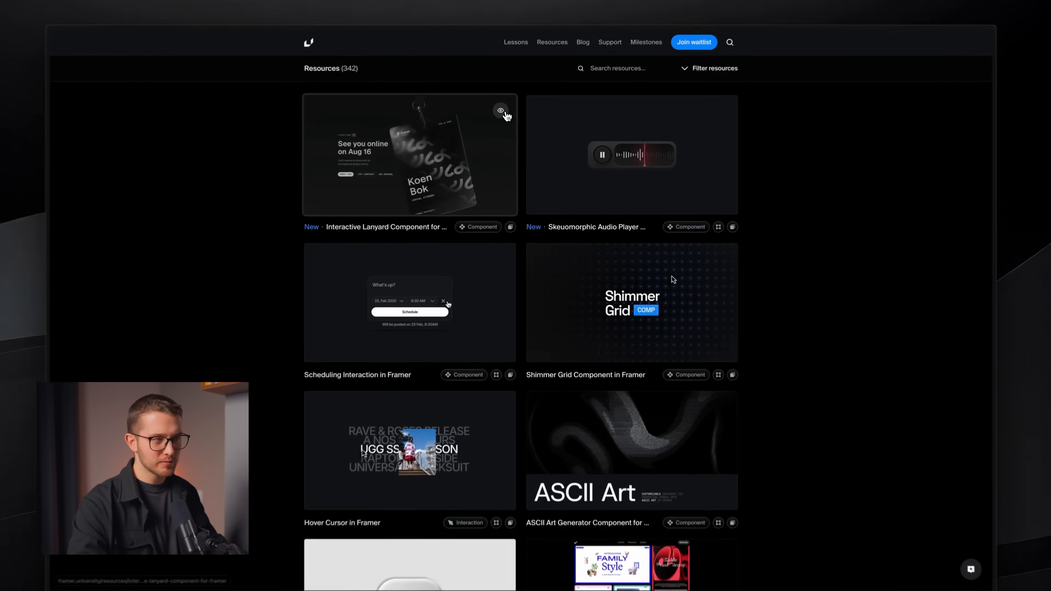
pyautogui.click(507, 124)
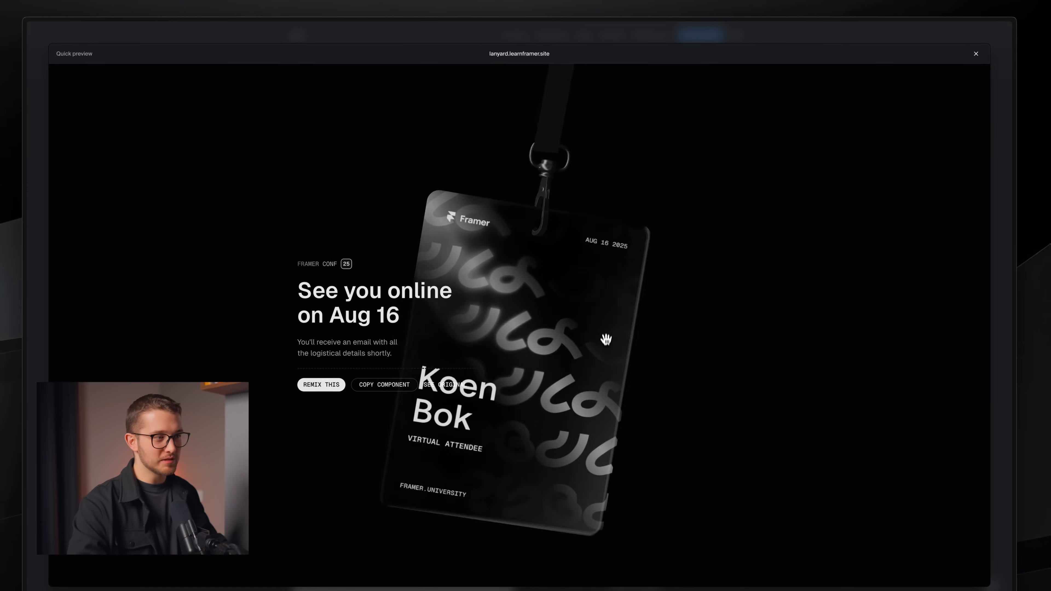
pyautogui.moveTo(558, 322); pyautogui.dragTo(989, 20)
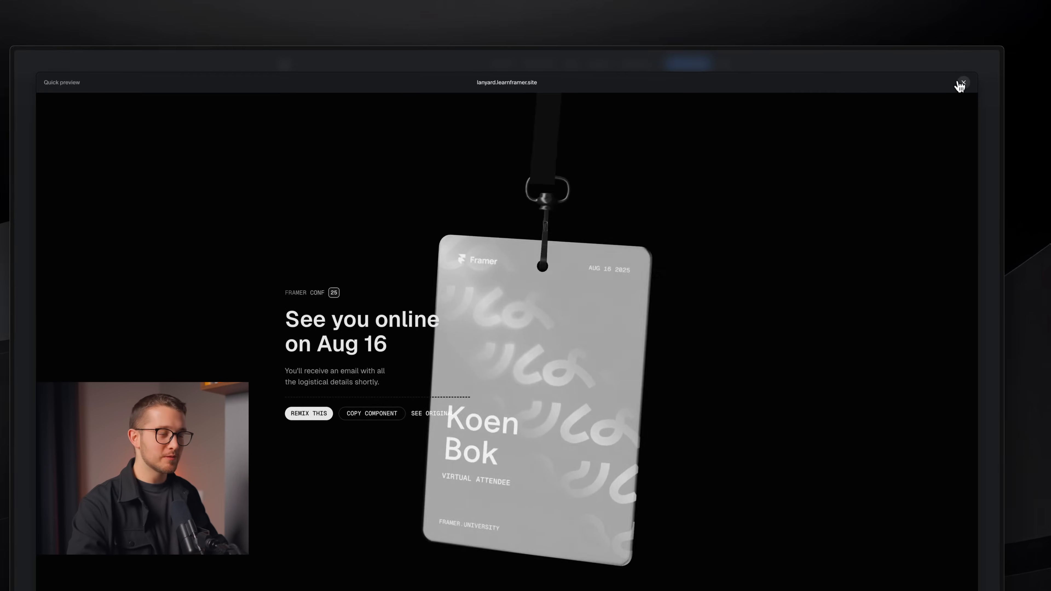
pyautogui.click(964, 69)
# Switch back to Framer and paste the Follow Cursor component into the joystick button's Orange Glow.
pyautogui.press('super+Tab')
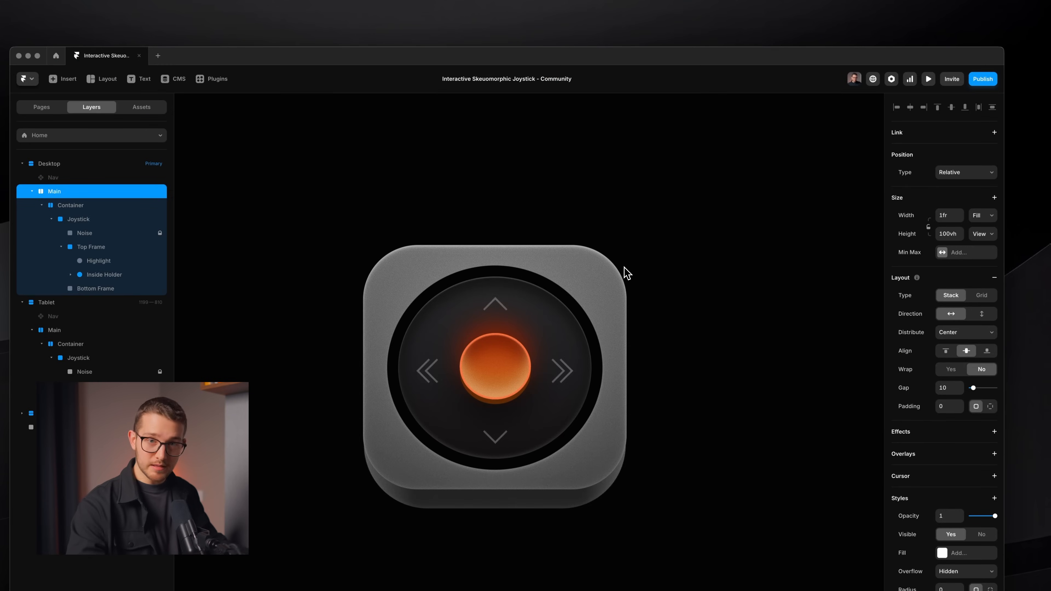
pyautogui.keyDown('super'); pyautogui.click(502, 315); pyautogui.keyUp('super')
pyautogui.click(112, 261)
pyautogui.press('super+v')
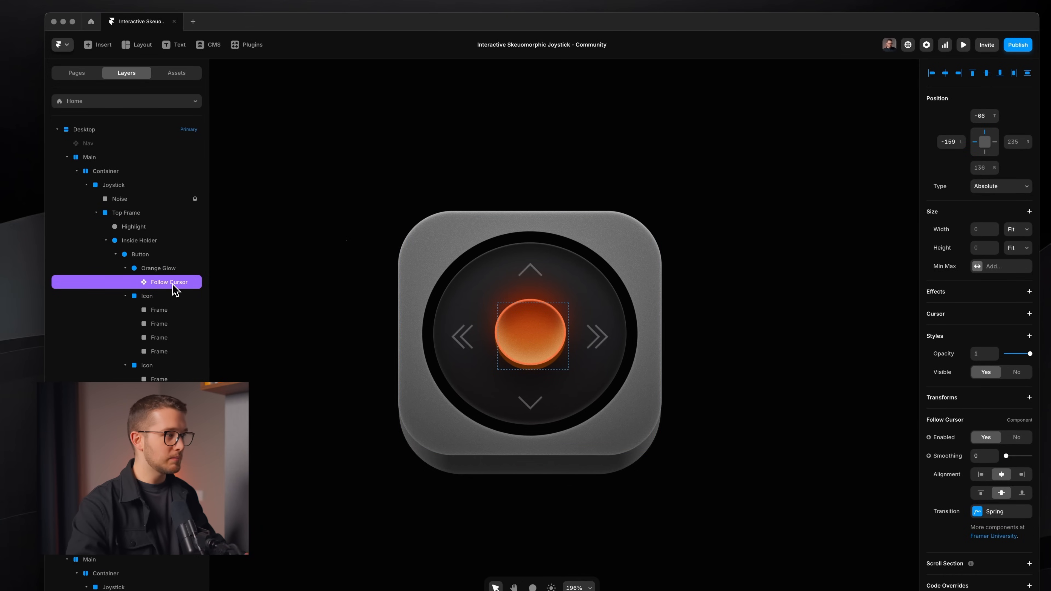
# Move the Follow Cursor component out of Orange Glow and nest it inside the Highlight.
pyautogui.click(151, 272)
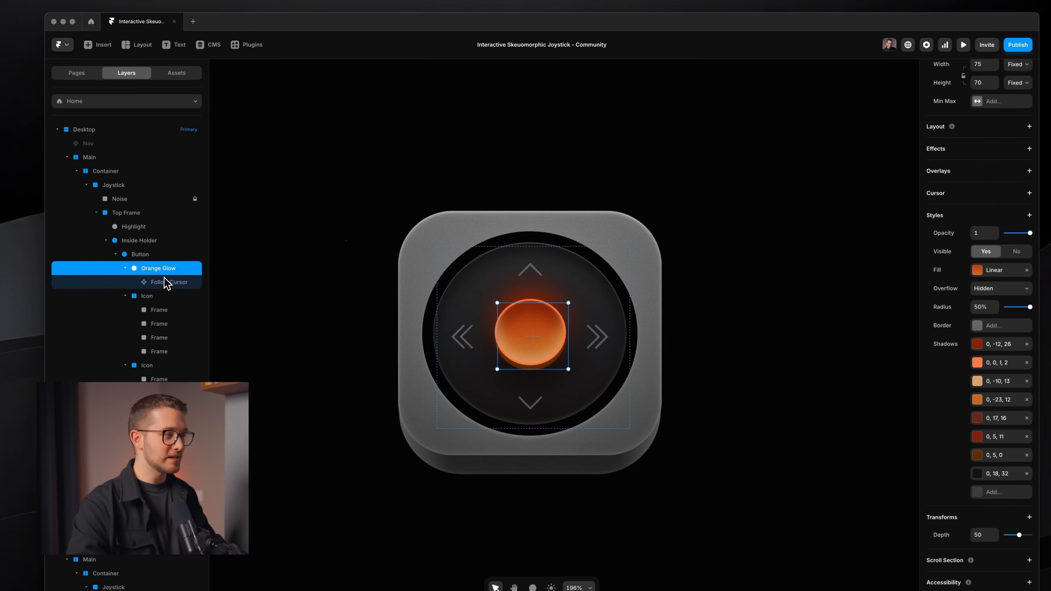
pyautogui.click(165, 285)
pyautogui.click(168, 274)
pyautogui.moveTo(169, 283); pyautogui.dragTo(153, 226)
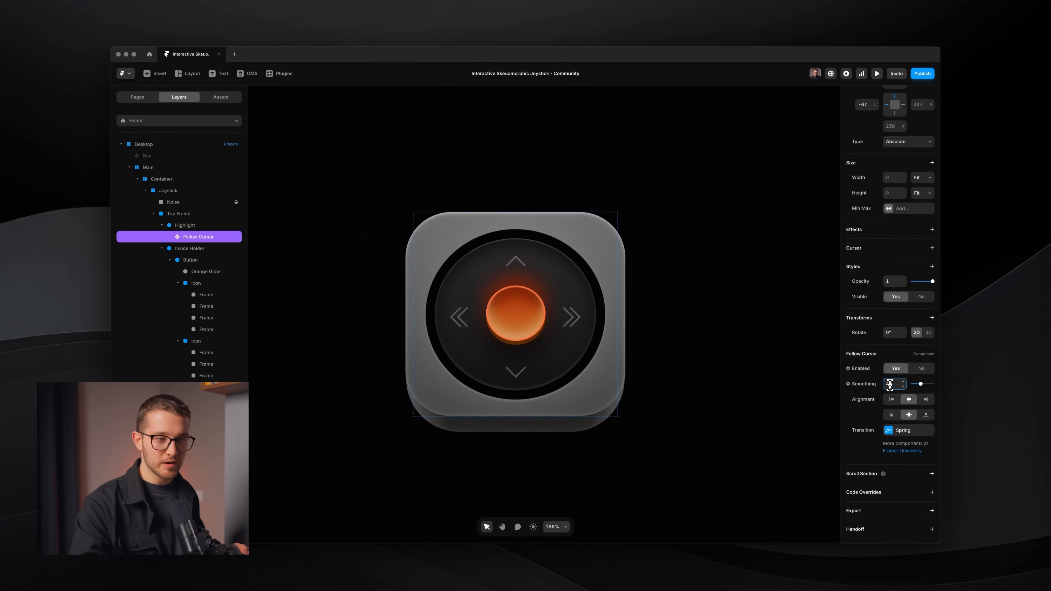
# Review the Follow Cursor component's Spring transition settings and test the cursor-following highlight in the page preview.
pyautogui.click(908, 431)
pyautogui.click(907, 432)
pyautogui.click(762, 329)
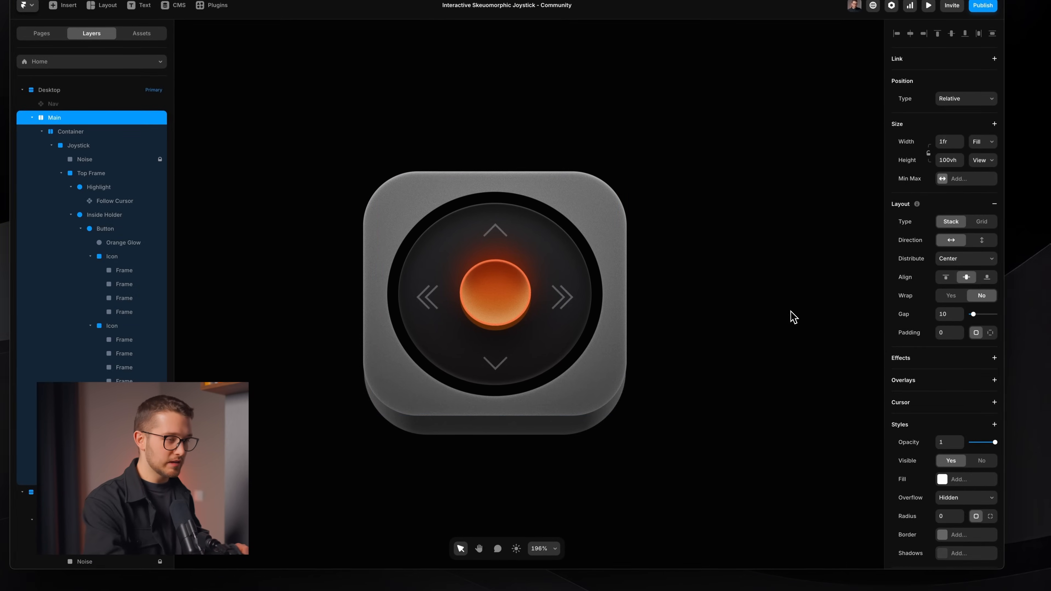
pyautogui.press('super+p')
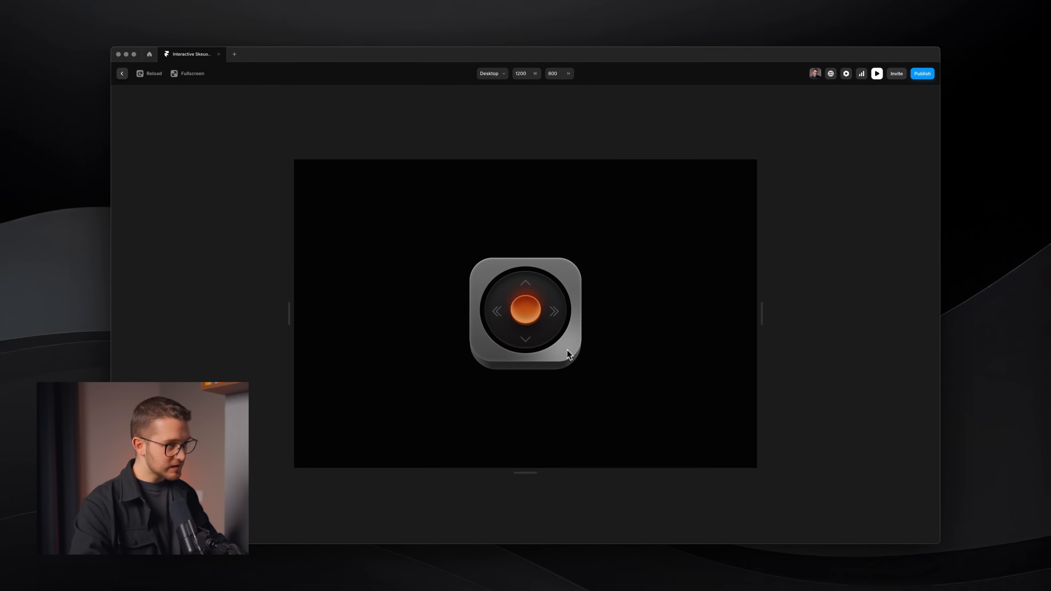
pyautogui.press('Escape')
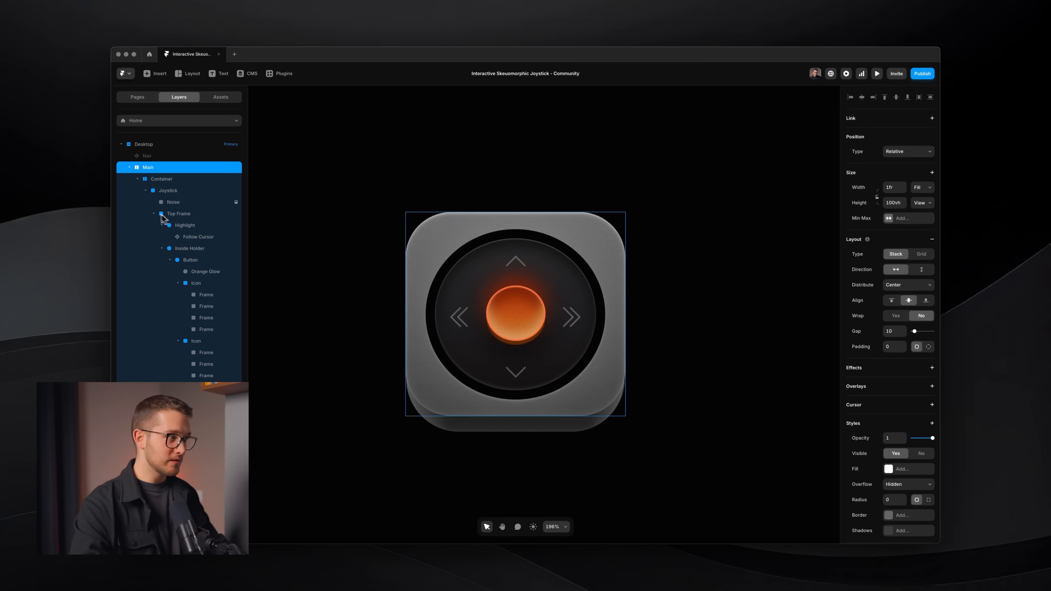
# Set the Highlight's opacity to 0.3, enlarge it around its center to 366 by 366, and check it in the preview.
pyautogui.click(185, 225)
pyautogui.press('alt')
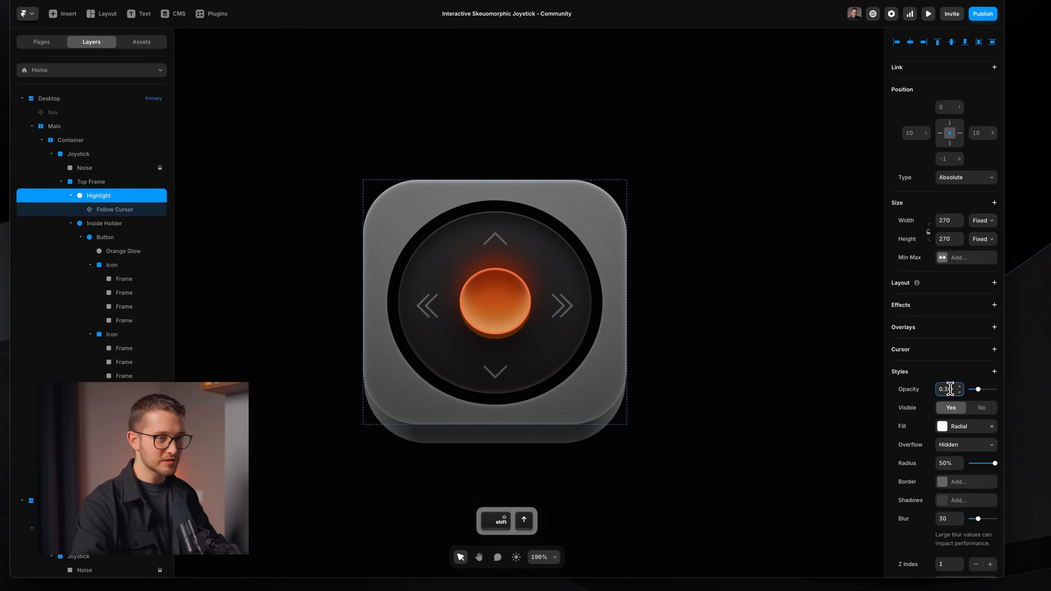
pyautogui.moveTo(616, 314); pyautogui.dragTo(660, 314)
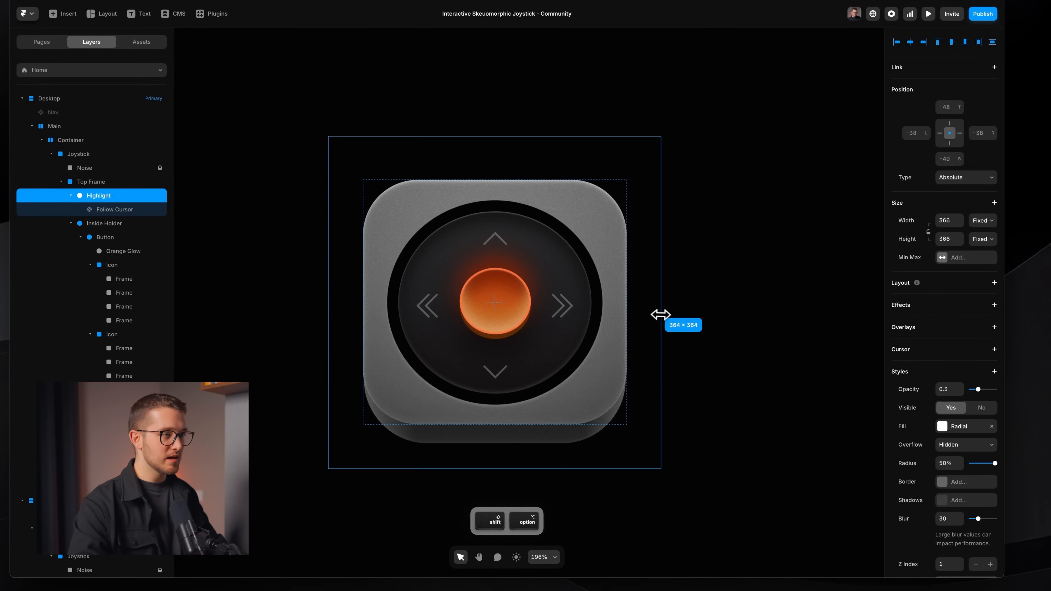
pyautogui.press('super+p')
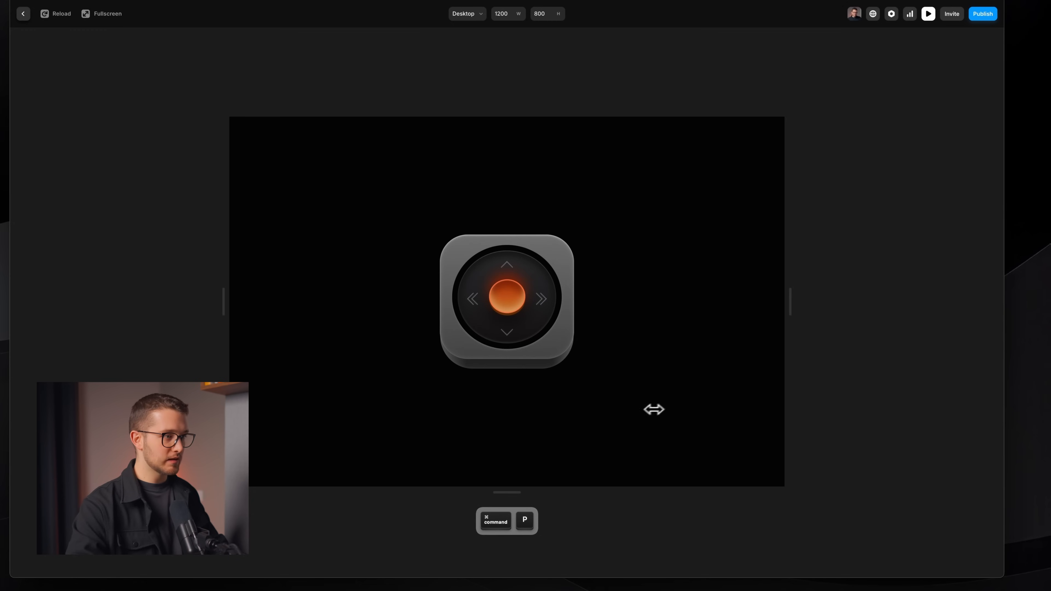
pyautogui.press('Escape')
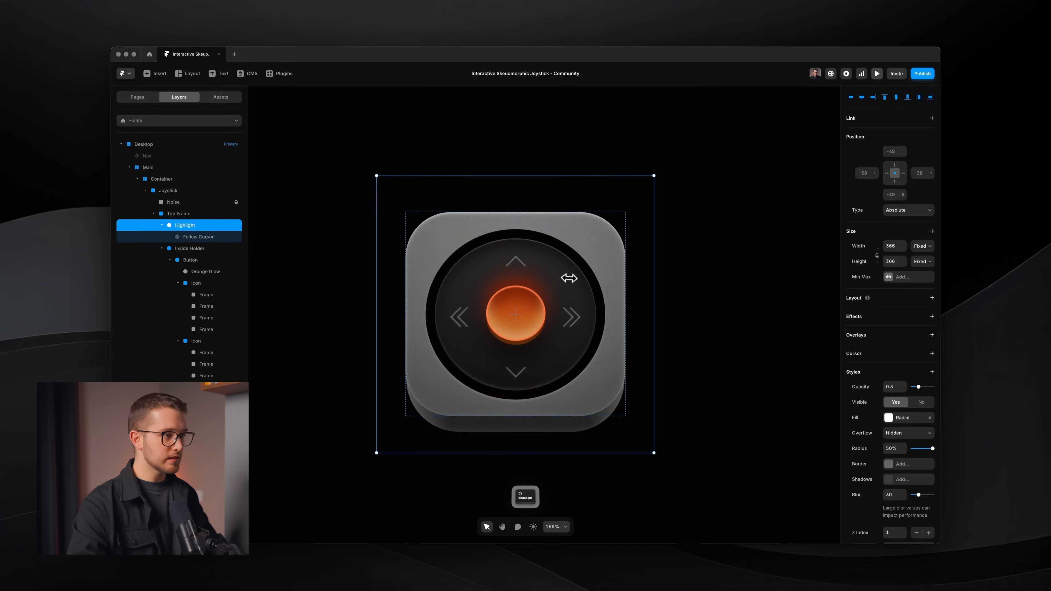
# Set the Highlight's blur to 40 and its opacity to 0.25.
pyautogui.click(896, 495)
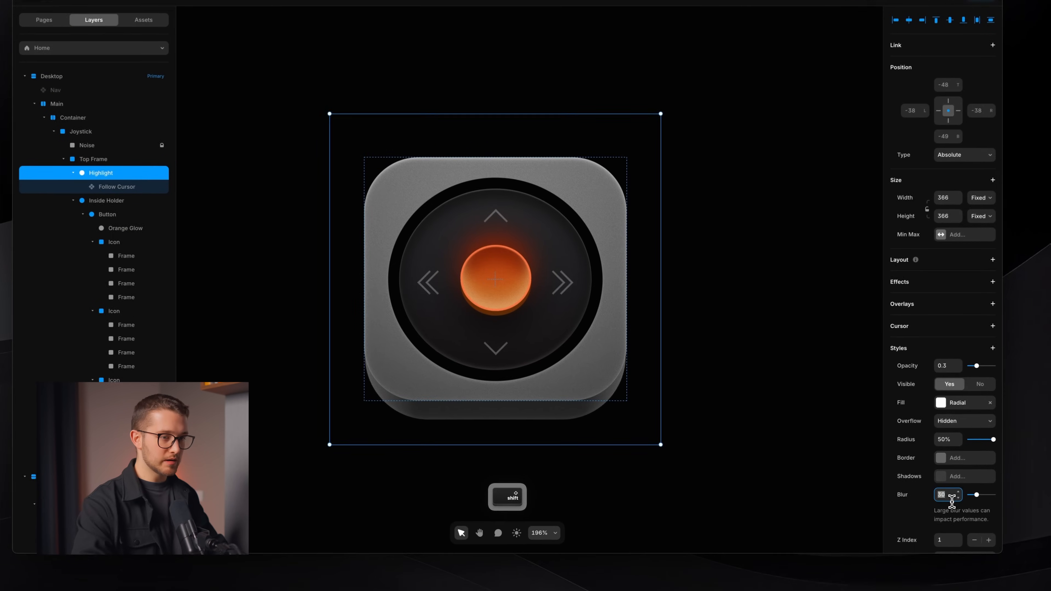
pyautogui.hotkey('shift', 'Up')
pyautogui.click(946, 366)
pyautogui.press('BackSpace')
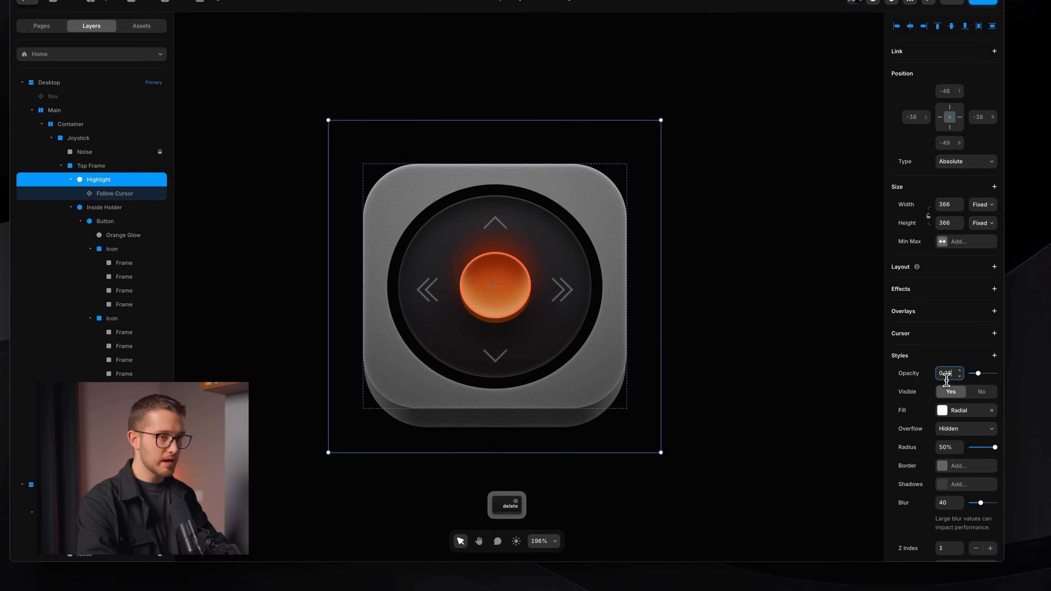
# Enlarge the Highlight around its center to 478 by 478 and check the moving light in the preview.
pyautogui.hotkey('shift', 'alt')
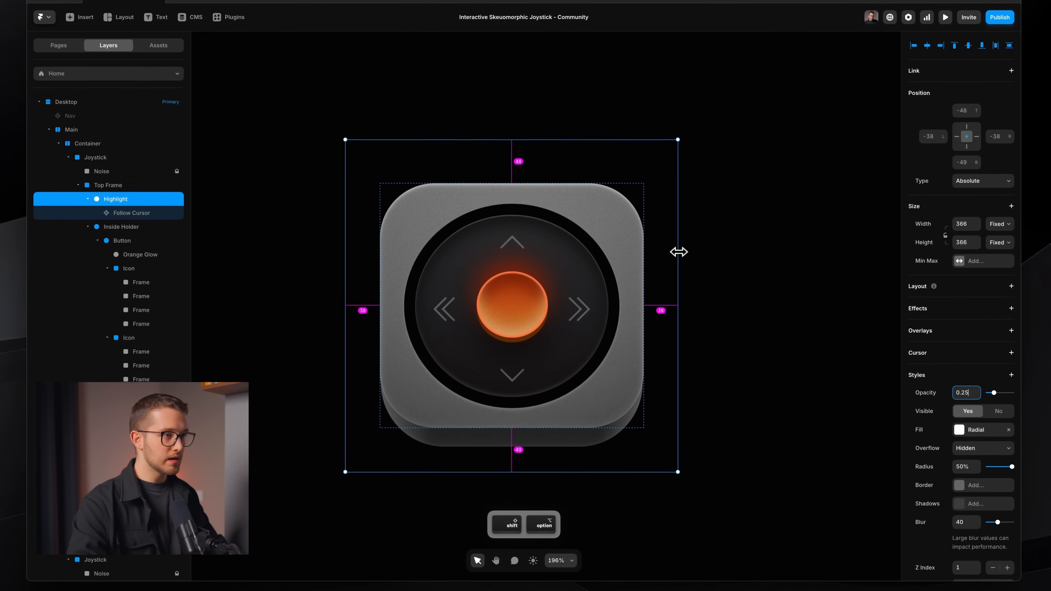
pyautogui.moveTo(678, 252); pyautogui.dragTo(729, 251)
pyautogui.press('super+p')
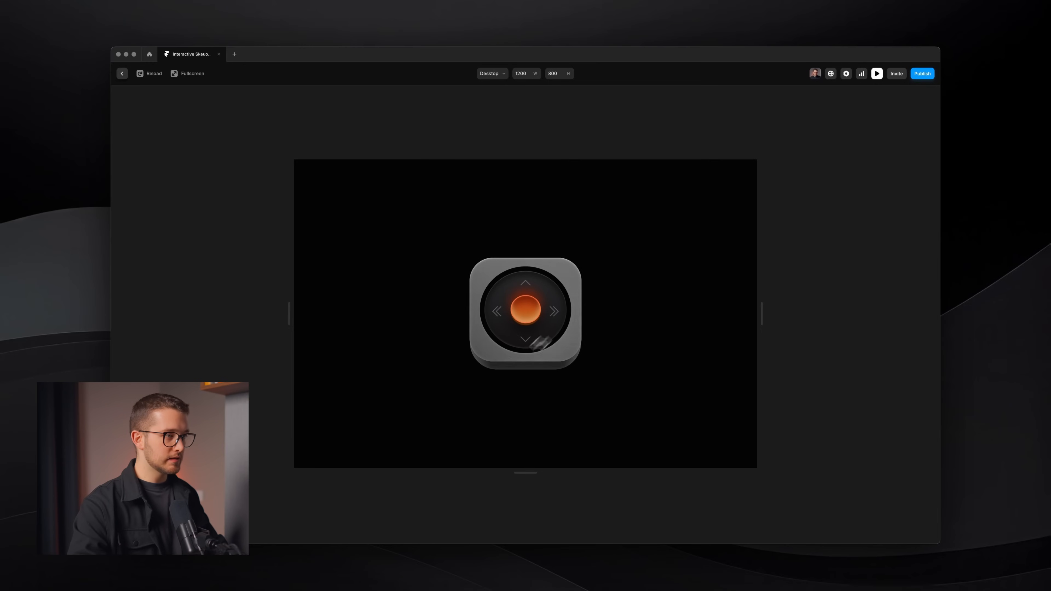
pyautogui.press('Escape')
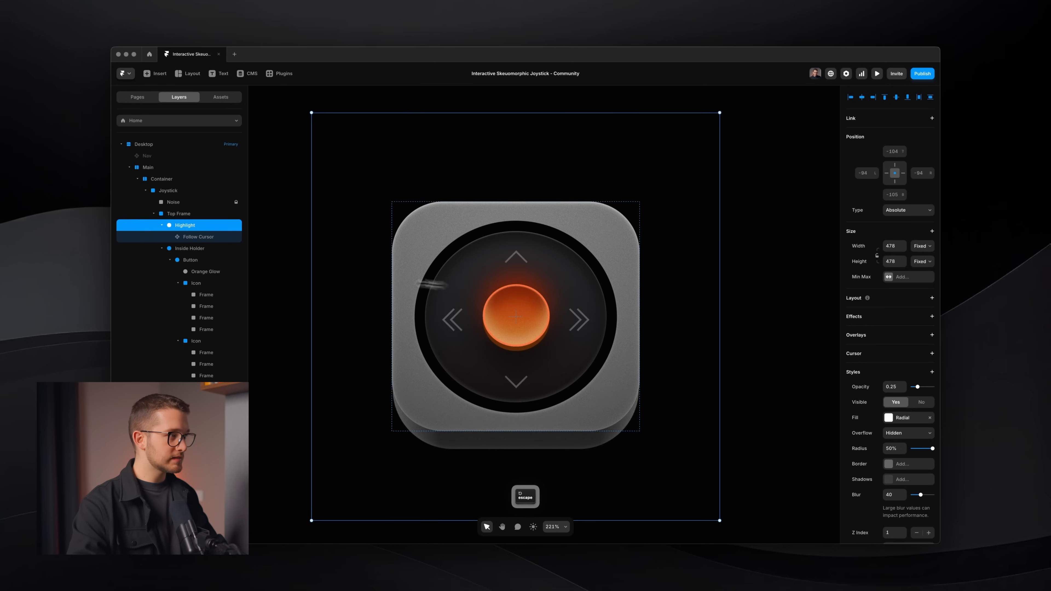
# Collapse the nested layers of Inside Holder and Highlight, raise the Highlight's Z index to 3, and preview the joystick.
pyautogui.click(161, 248)
pyautogui.click(183, 248)
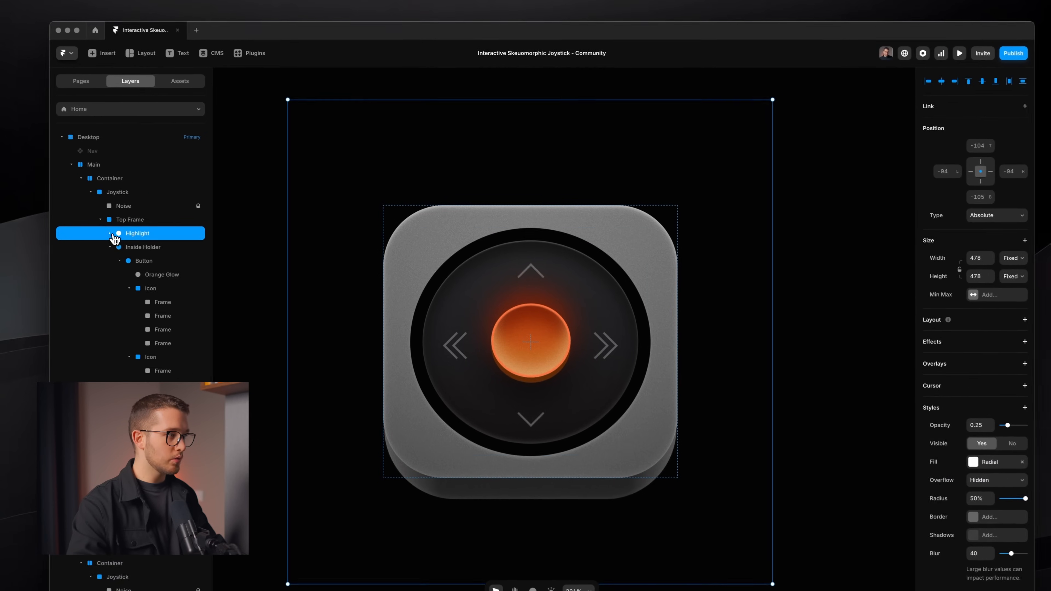
pyautogui.click(134, 234)
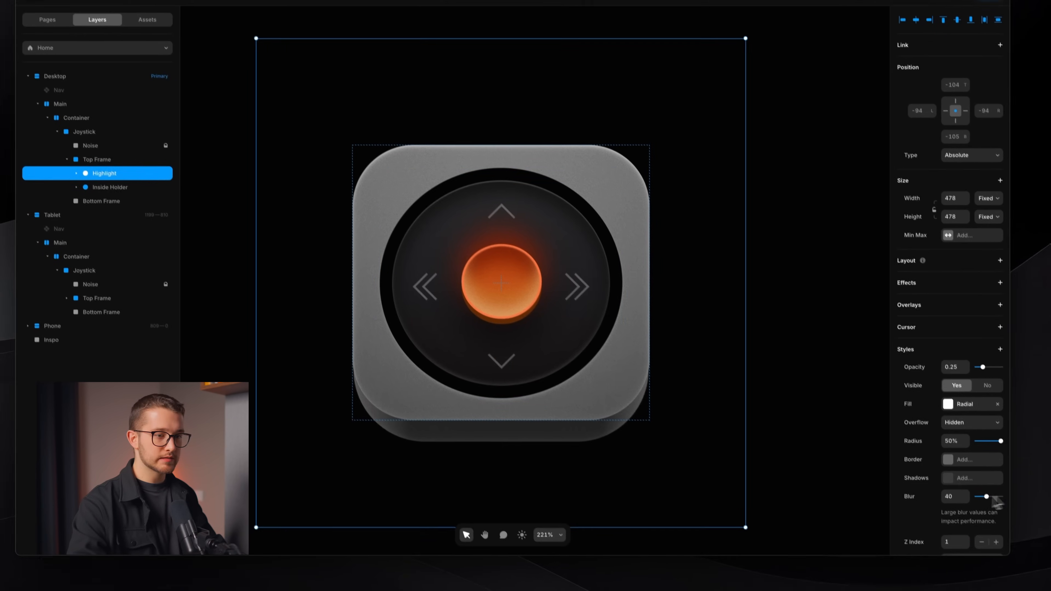
pyautogui.click(958, 526)
pyautogui.click(958, 526)
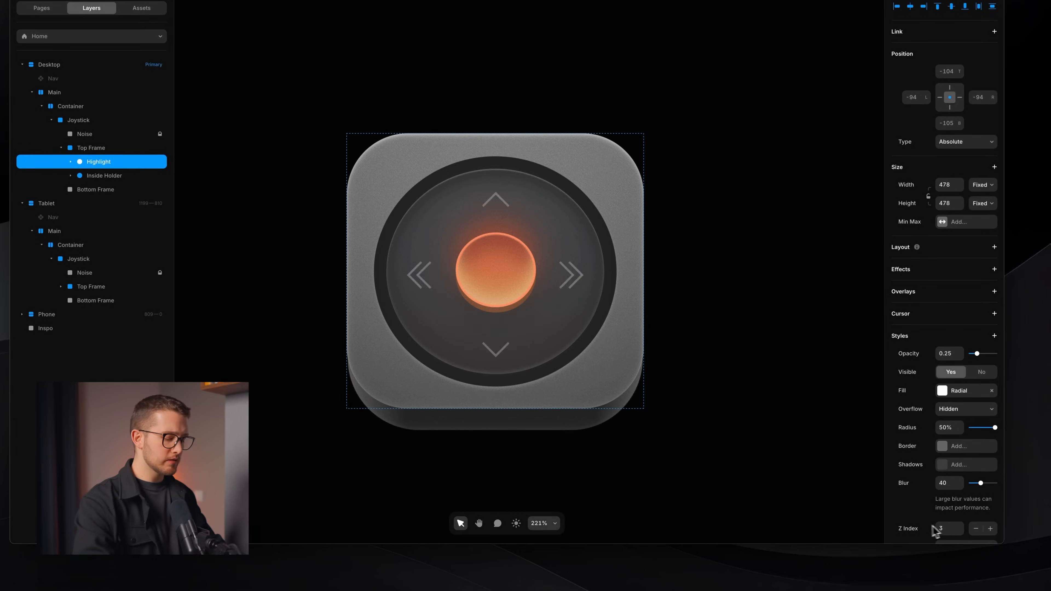
pyautogui.press('super+p')
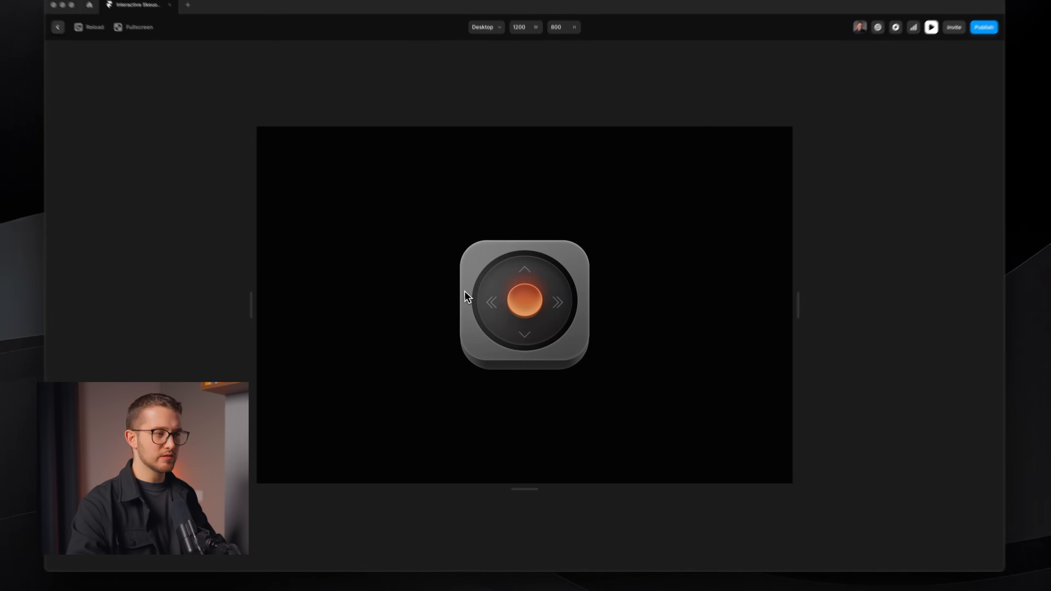
pyautogui.press('Escape')
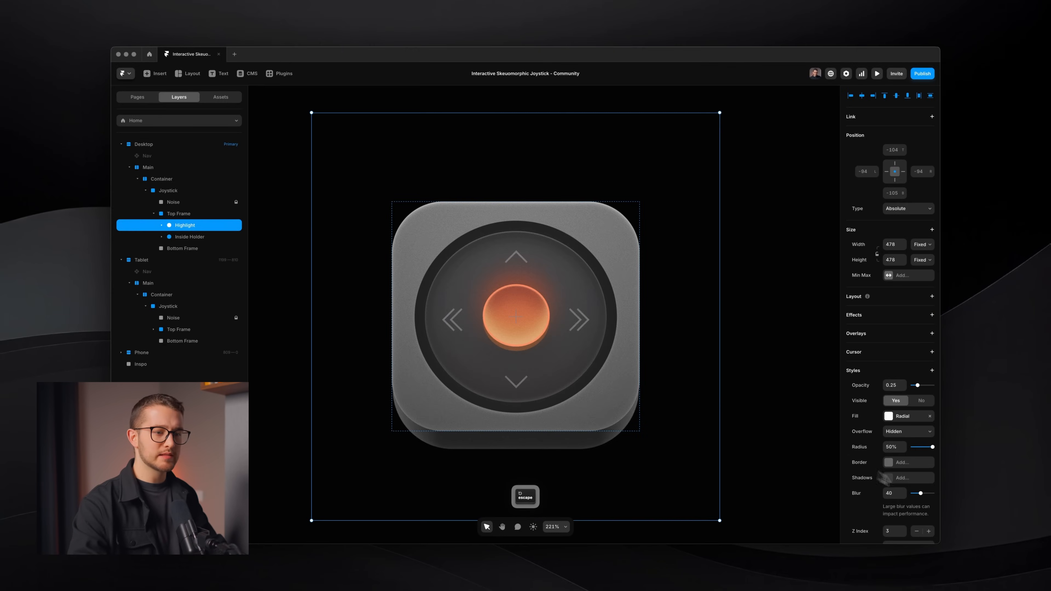
# Preview the joystick and outline its inner control area with a screen-capture selection.
pyautogui.press('super+p')
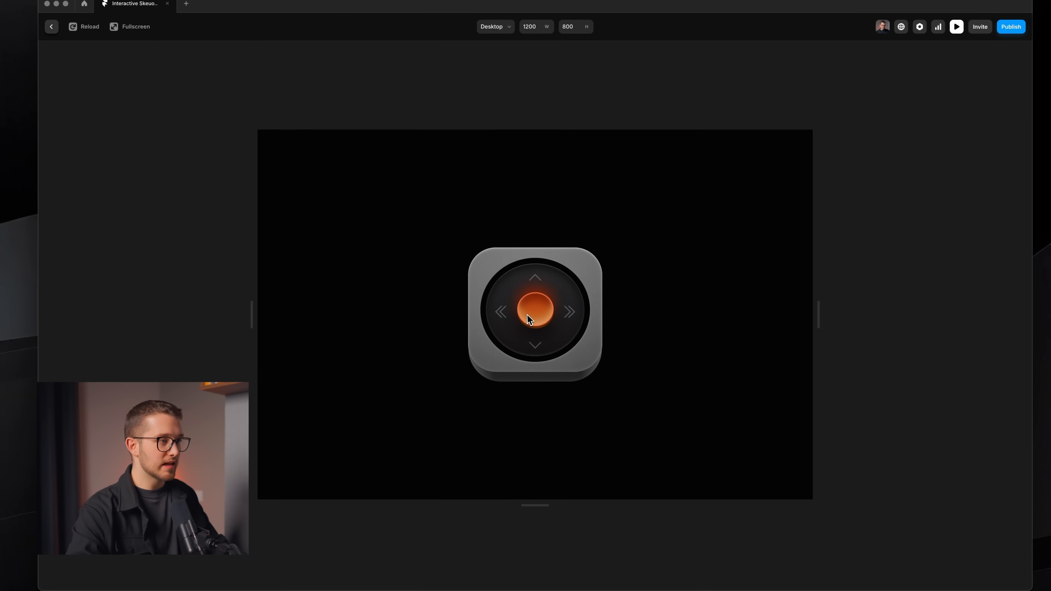
pyautogui.moveTo(493, 276); pyautogui.dragTo(586, 370)
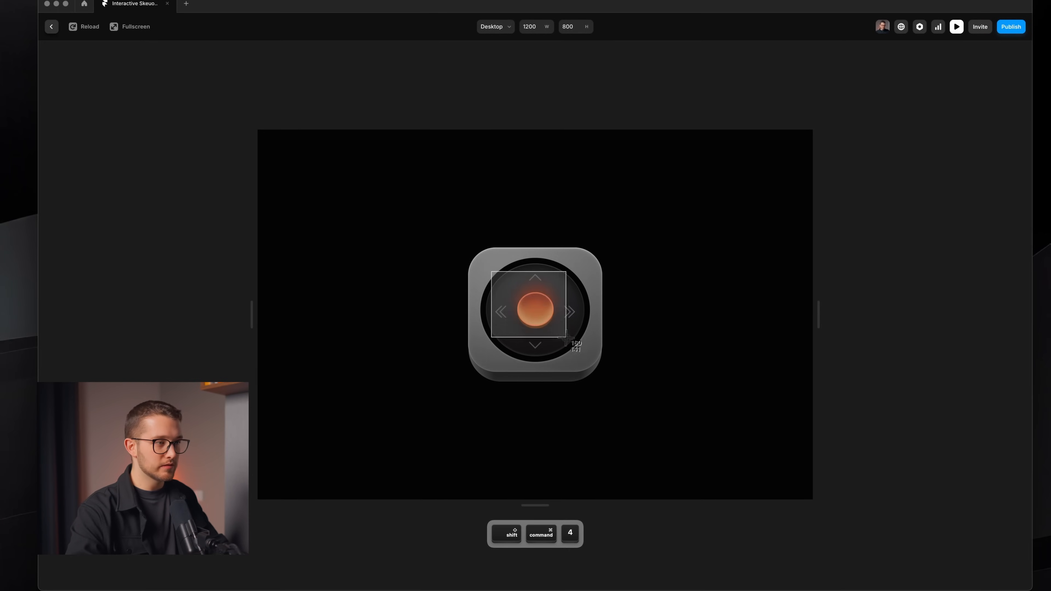
# Leave the screen capture, select Top Frame on the canvas, and check the joystick in a preview with the interface hidden.
pyautogui.press('Escape')
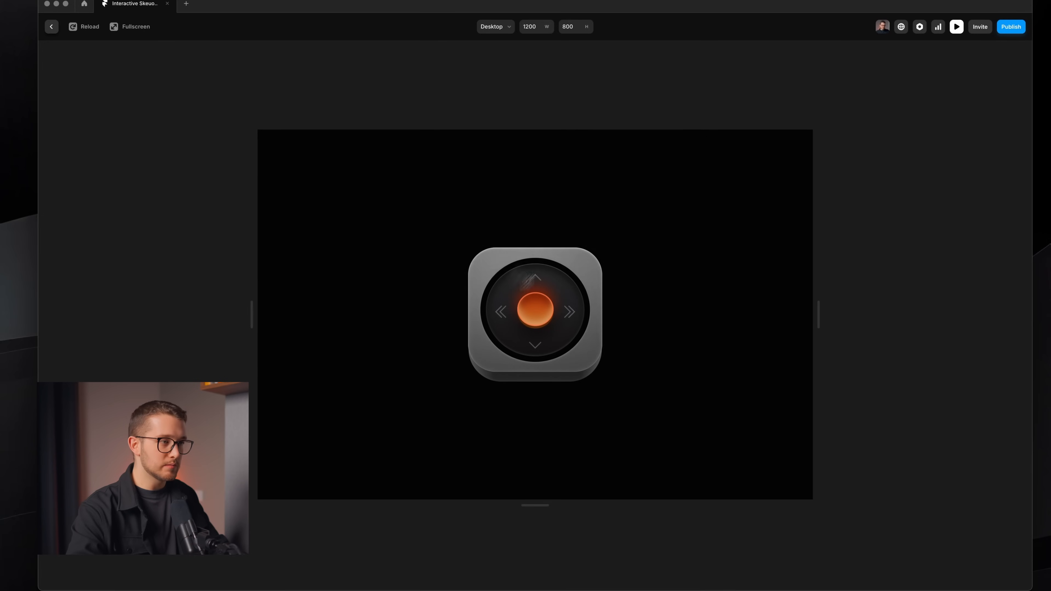
pyautogui.press('Escape')
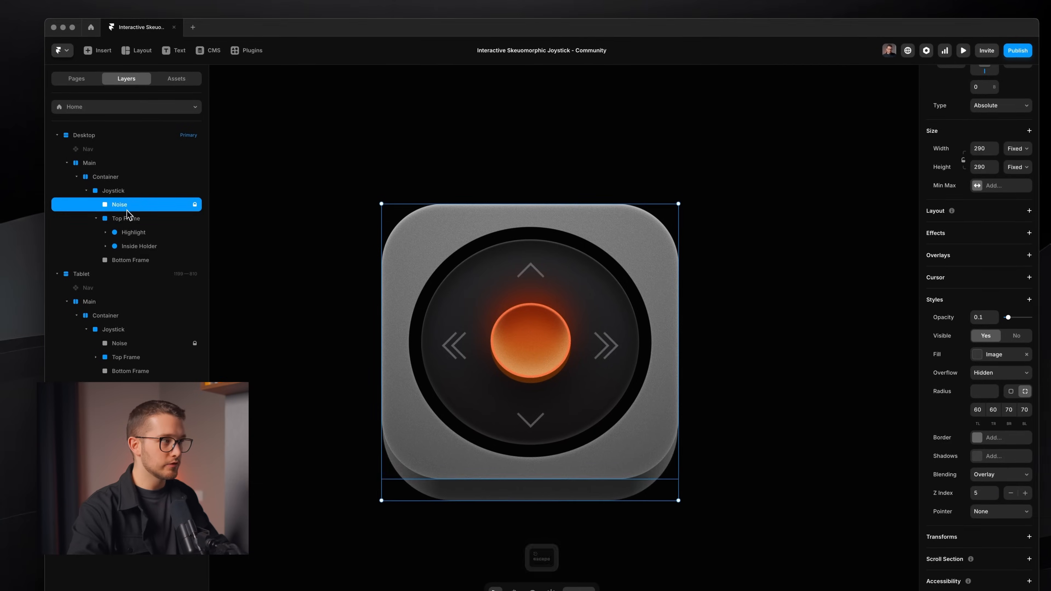
pyautogui.click(128, 217)
pyautogui.scroll(2, 525, 285)
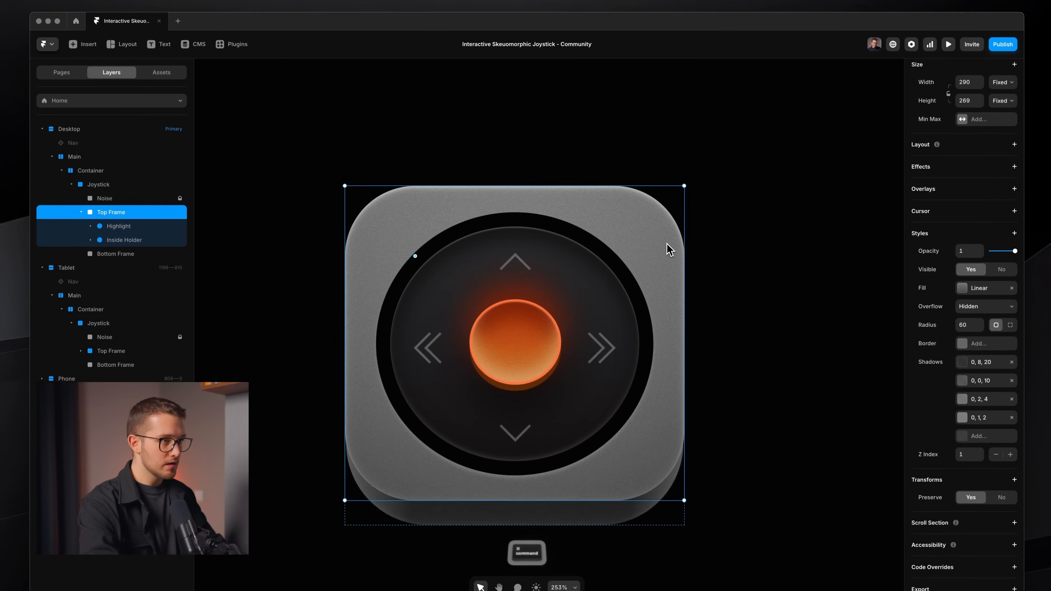
pyautogui.press('super+p')
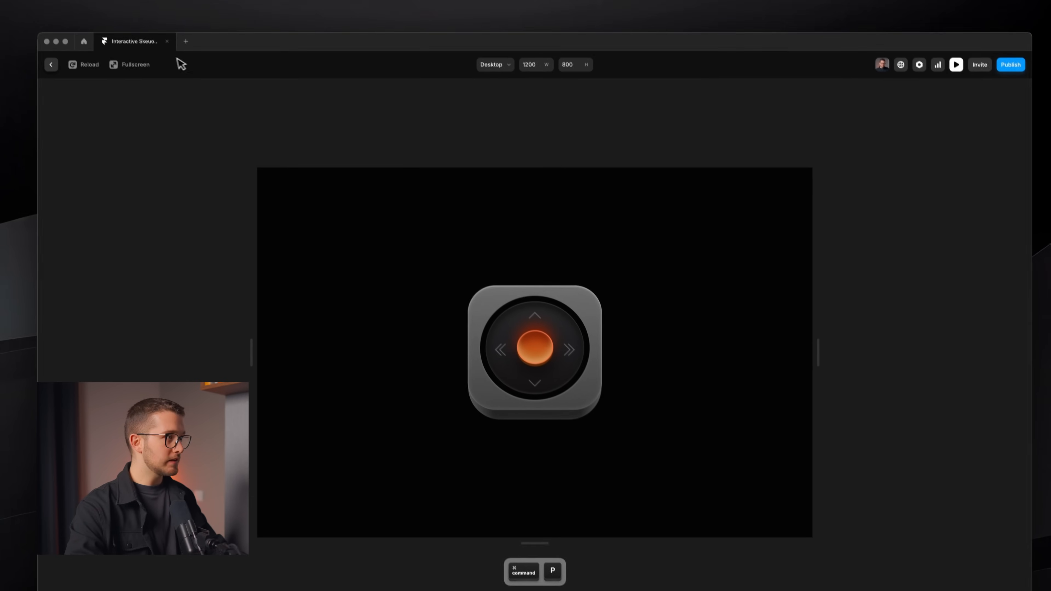
pyautogui.click(124, 44)
pyautogui.press('super+.')
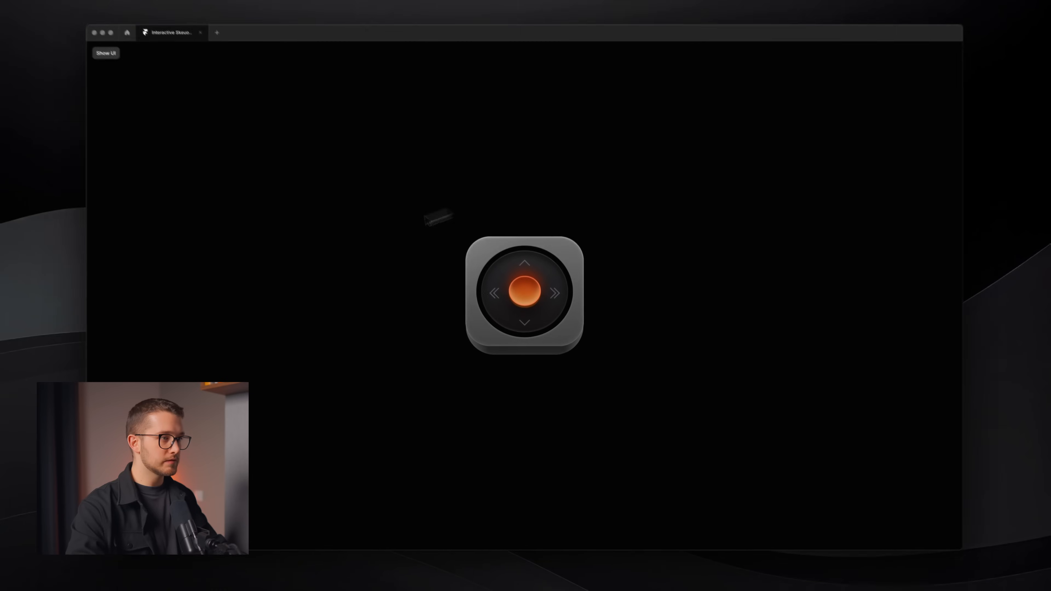
pyautogui.press('super+p')
pyautogui.scroll(-5, 569, 342)
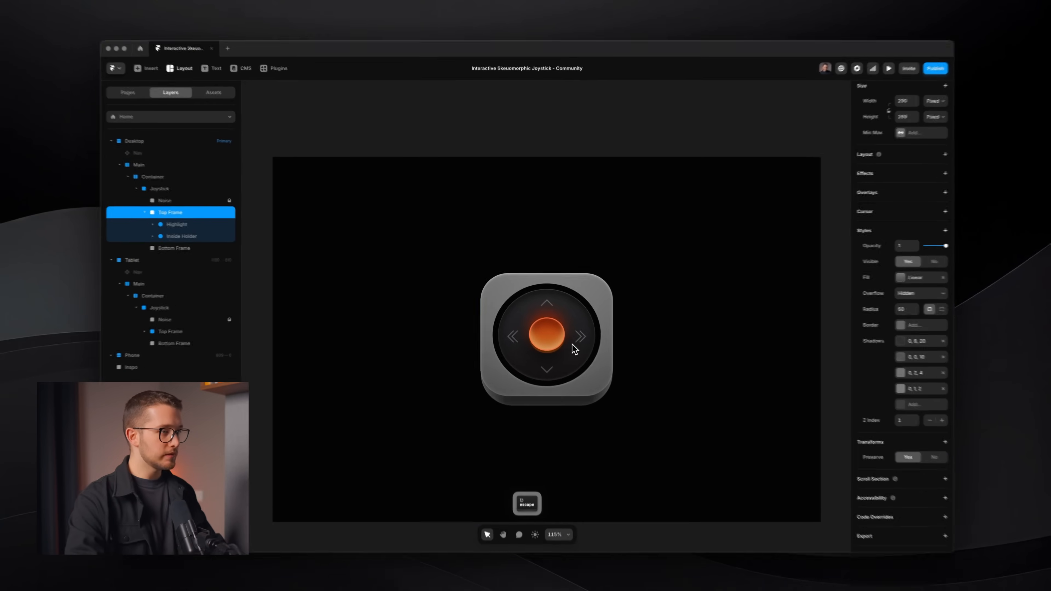
# Collapse the Icon layers inside Button and the whole Joystick layer of the Desktop breakpoint.
pyautogui.click(575, 218)
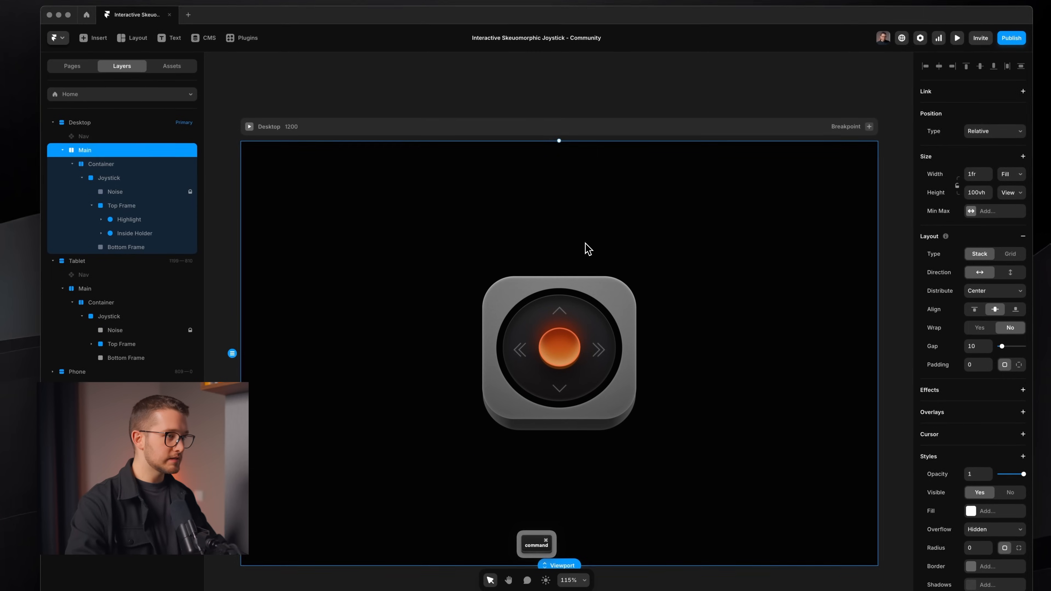
pyautogui.click(568, 280)
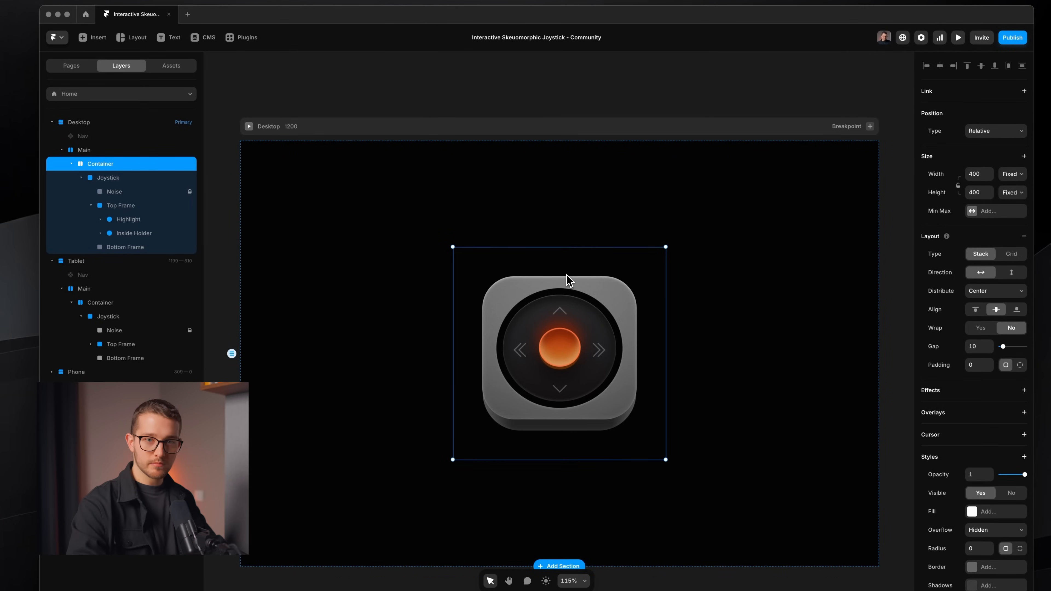
pyautogui.scroll(2, 567, 275)
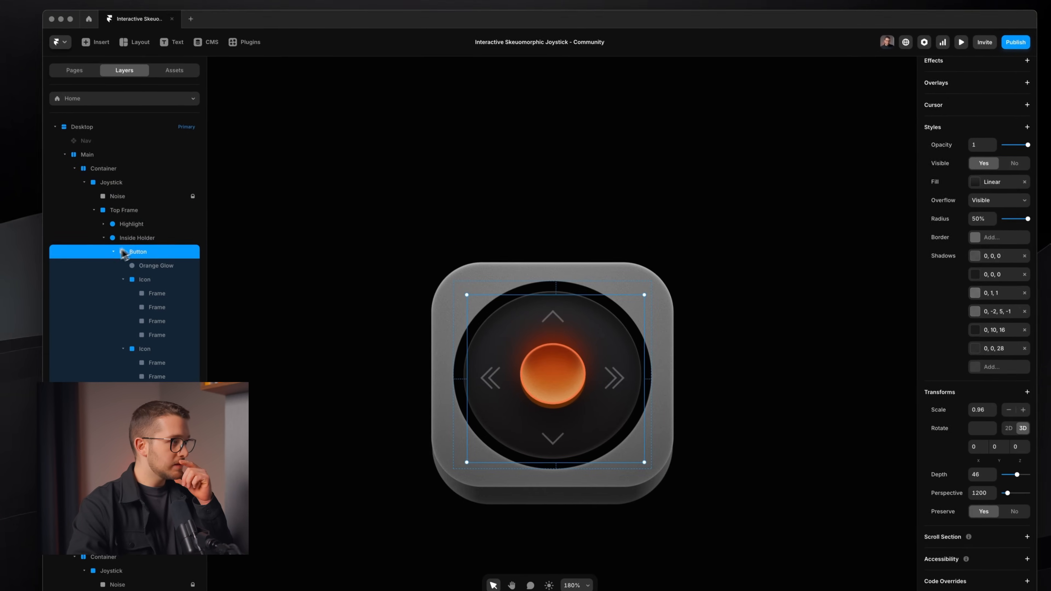
pyautogui.click(123, 280)
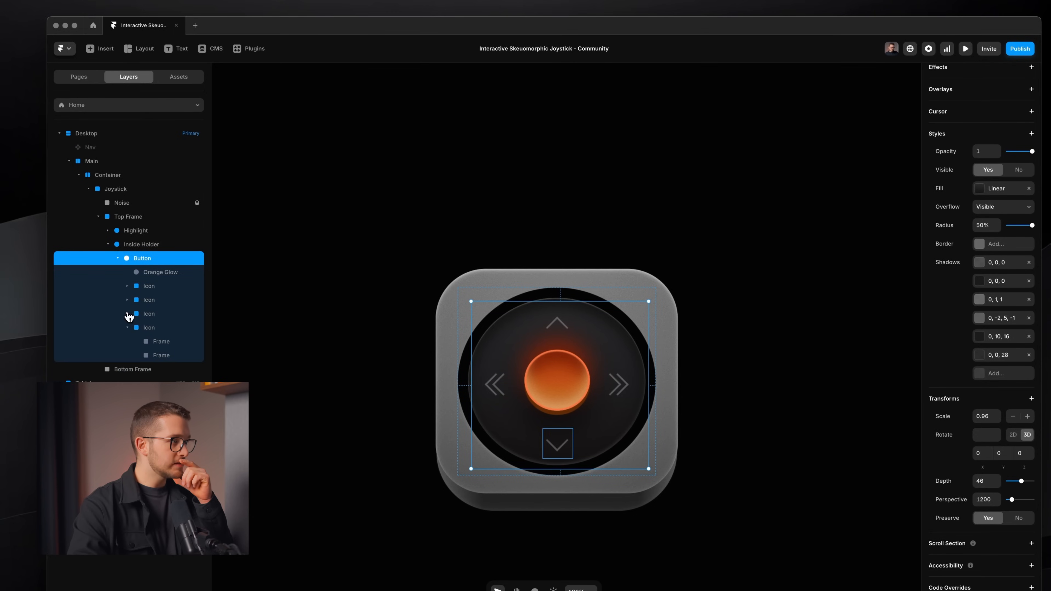
pyautogui.click(128, 327)
pyautogui.click(124, 193)
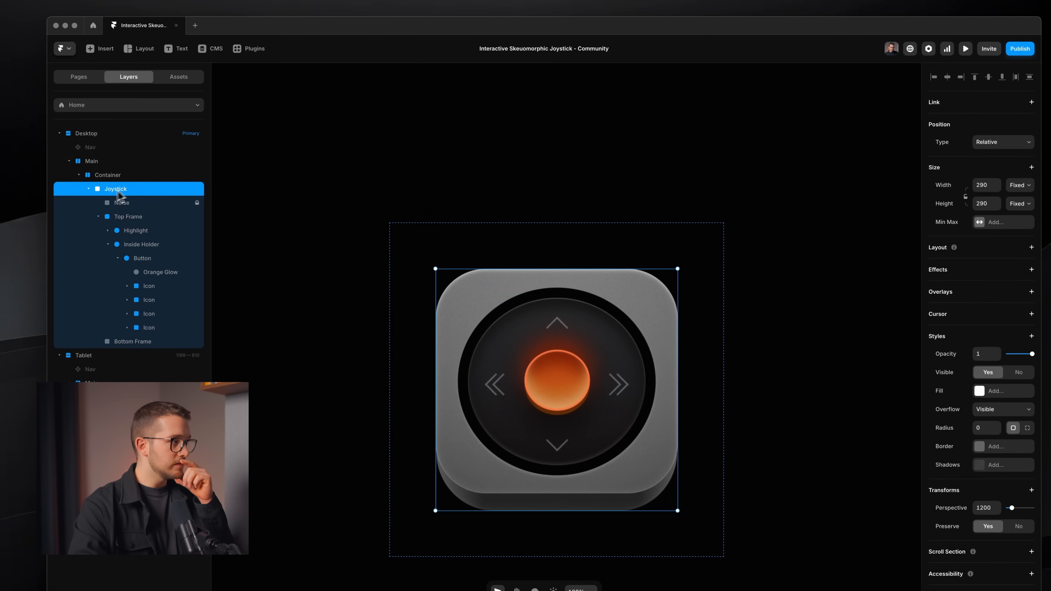
pyautogui.click(88, 189)
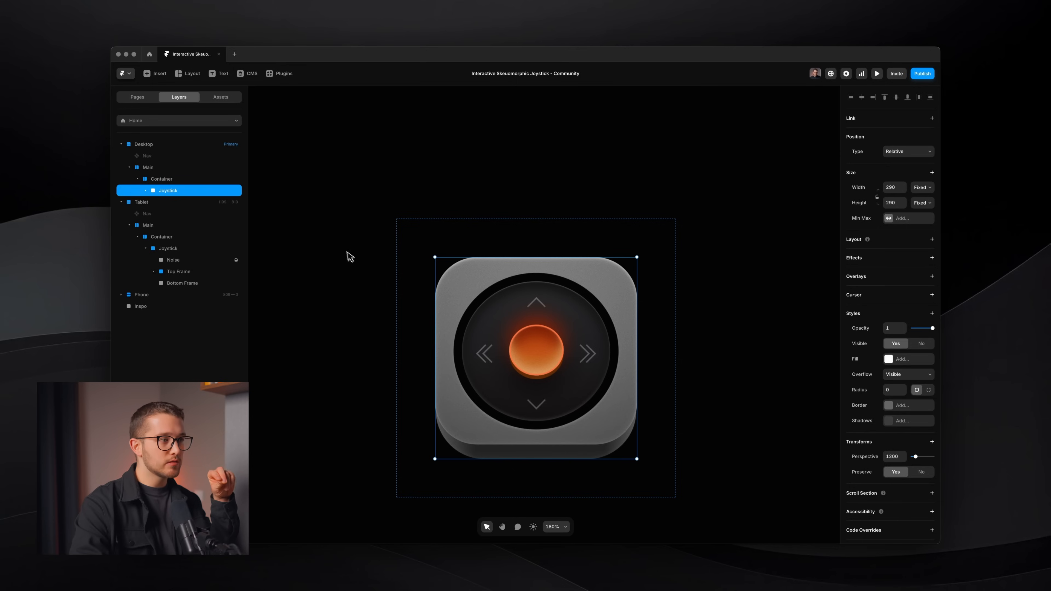
# Try to turn the Joystick layer inside Container into a component named Joystick.
pyautogui.click(186, 179)
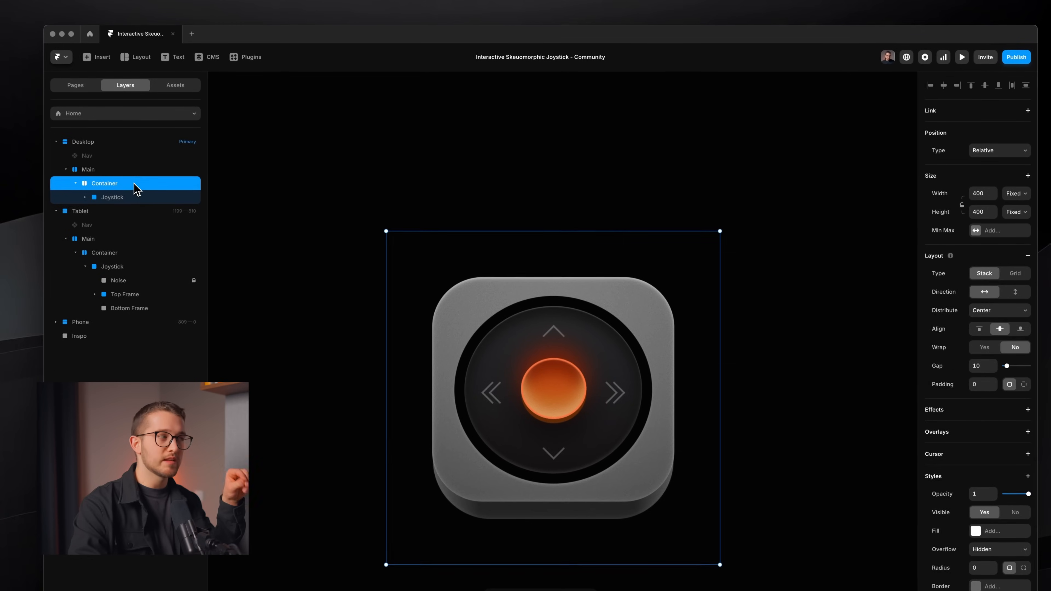
pyautogui.click(138, 197)
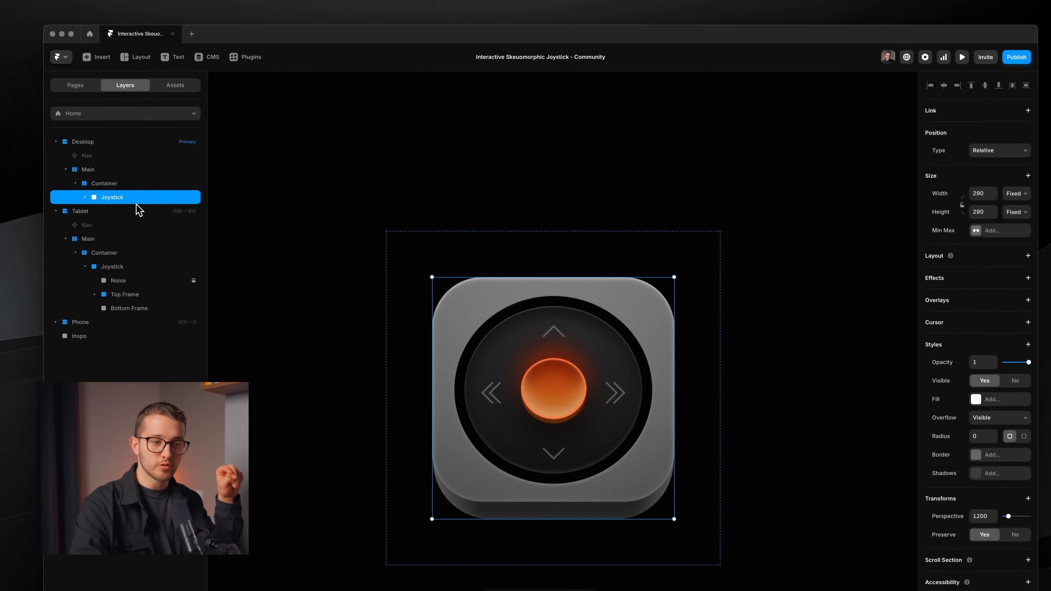
pyautogui.press('alt+super+k')
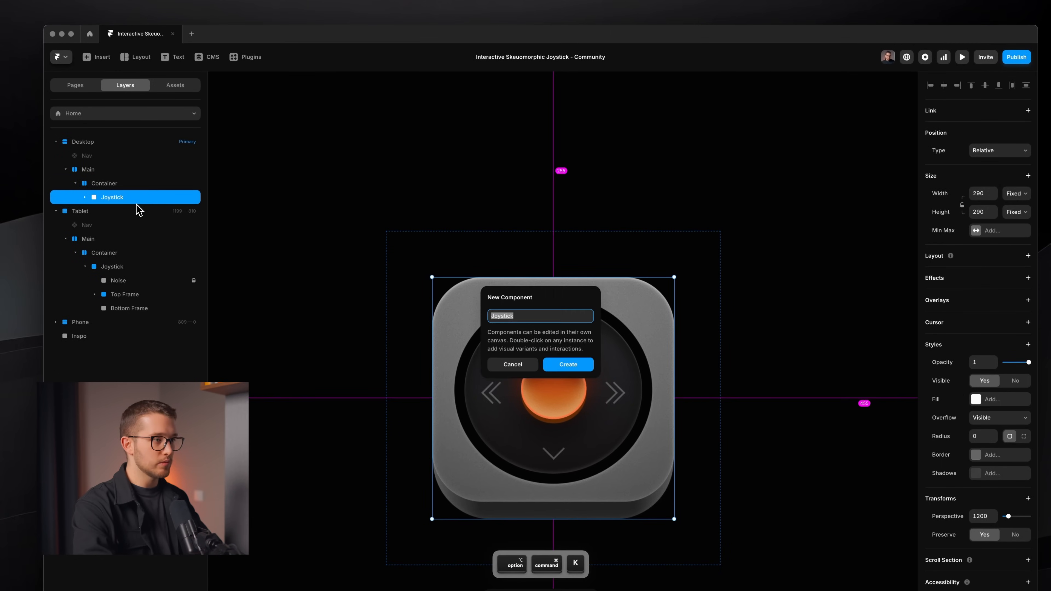
pyautogui.press('Return')
pyautogui.click(539, 285)
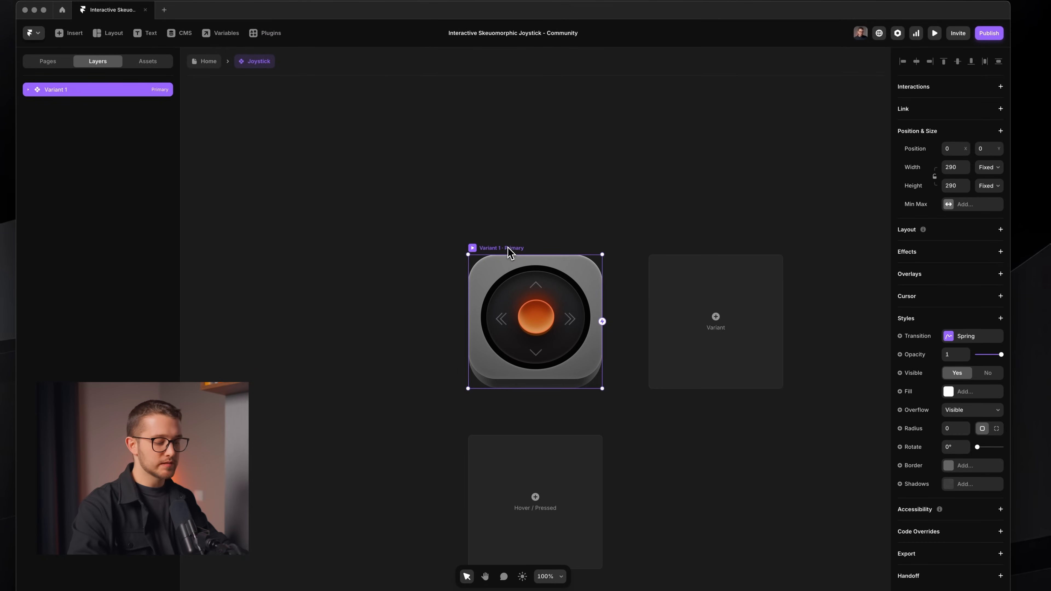
pyautogui.press('super+z')
# Set both the width and the height of the Desktop Container to Fit Content.
pyautogui.click(481, 216)
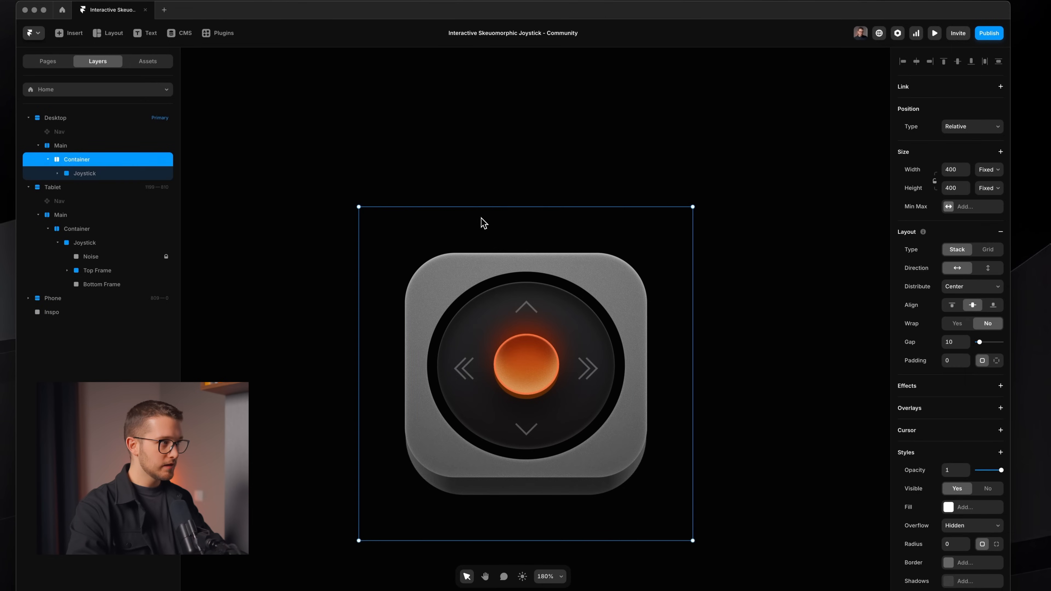
pyautogui.press('alt')
pyautogui.press('alt')
pyautogui.click(988, 169)
pyautogui.click(991, 200)
pyautogui.click(988, 190)
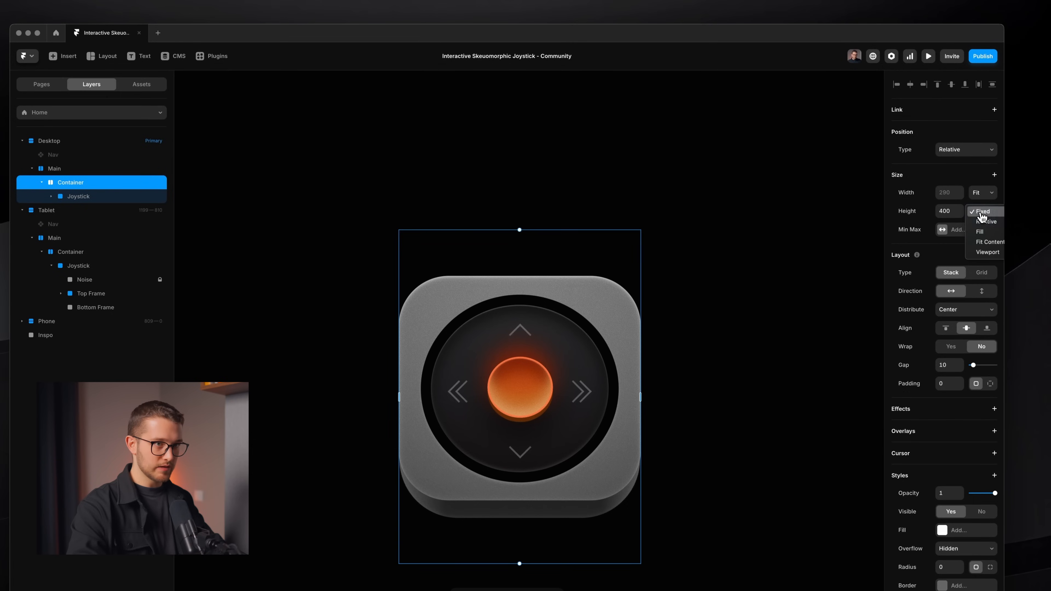
pyautogui.click(989, 242)
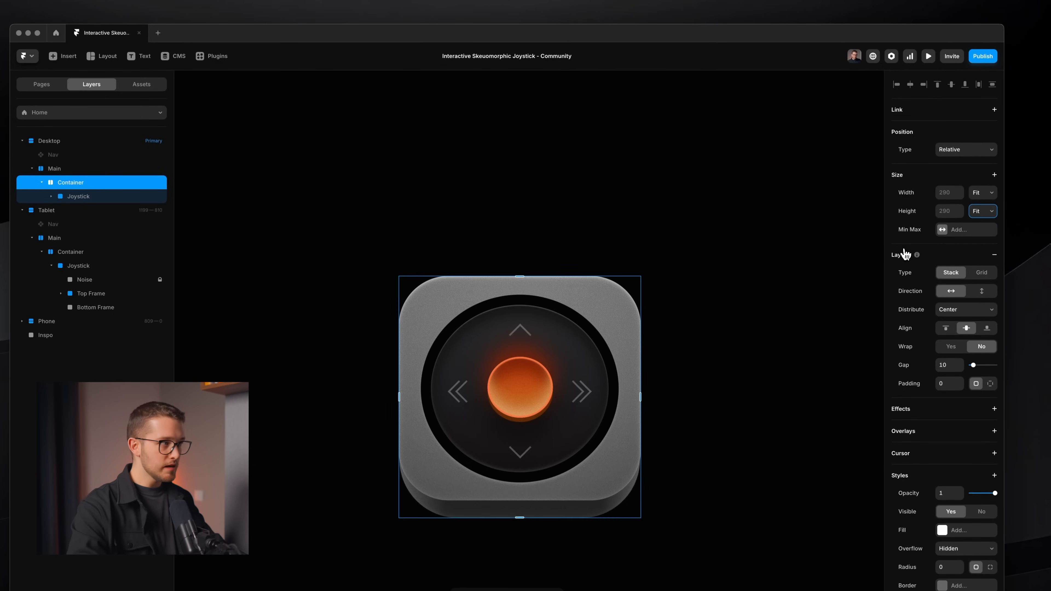
# Rename the Container as Joystick and its inner Joystick layer as Content.
pyautogui.doubleClick(78, 184)
pyautogui.doubleClick(84, 196)
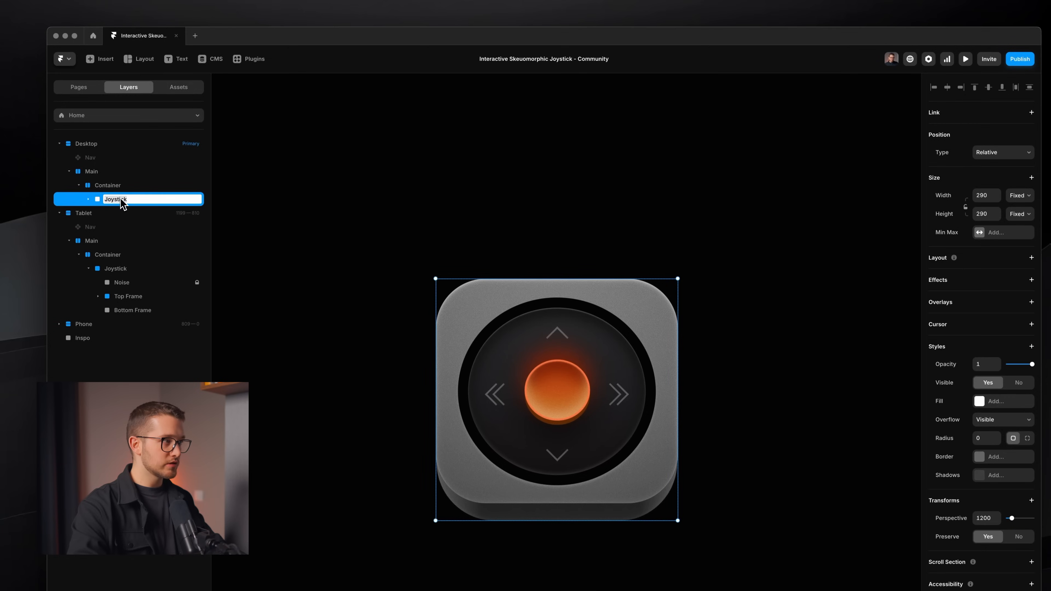
pyautogui.press('super+c')
pyautogui.doubleClick(121, 187)
pyautogui.press('super+v')
pyautogui.click(123, 198)
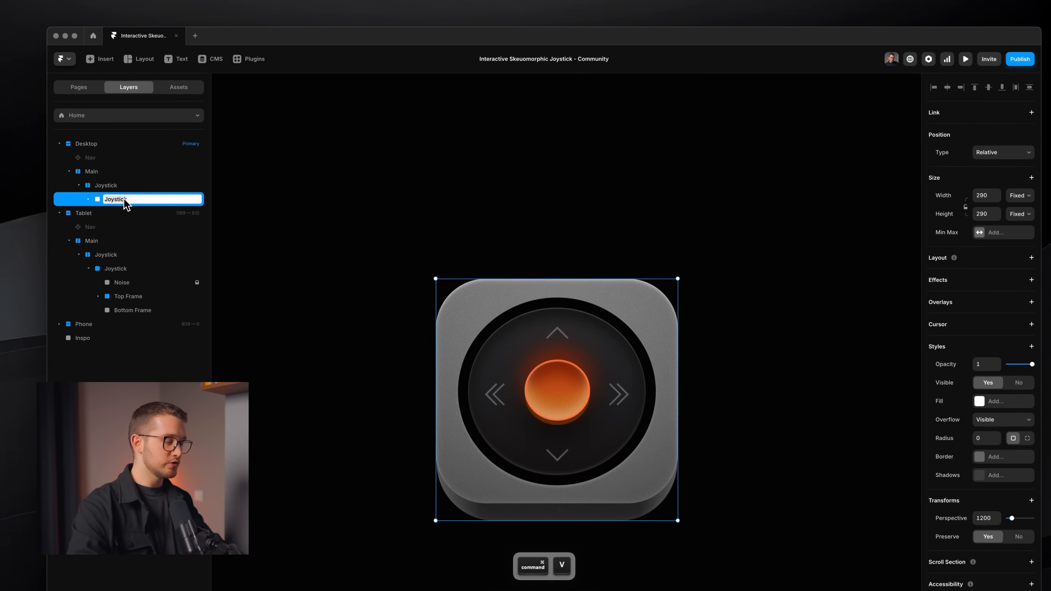
pyautogui.write('Content')
pyautogui.press('Return')
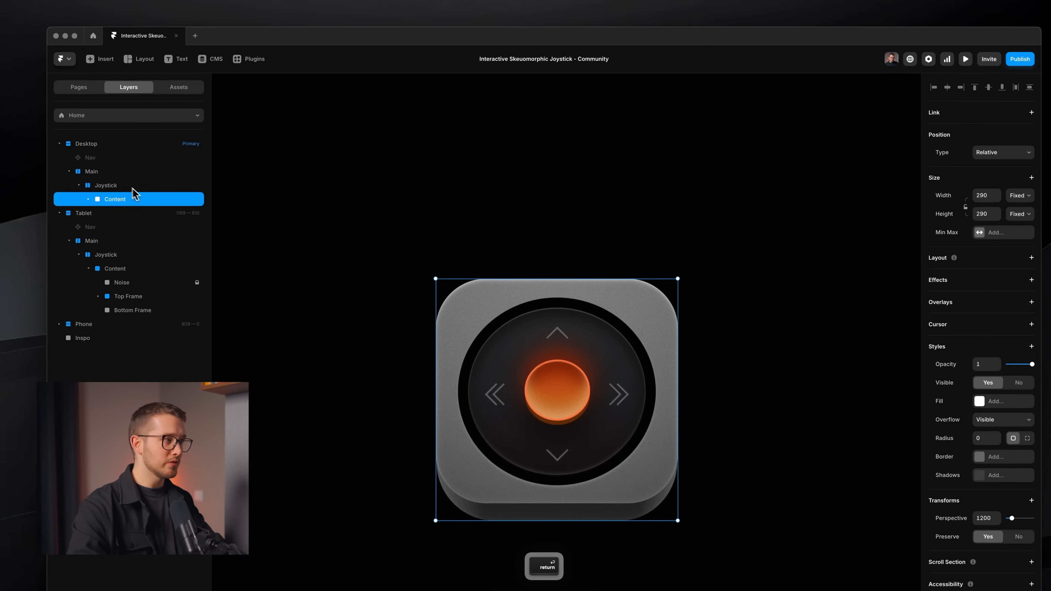
# Set the outer Joystick stack's overflow to Visible and check the joystick in the preview.
pyautogui.click(88, 200)
pyautogui.click(88, 199)
pyautogui.click(99, 185)
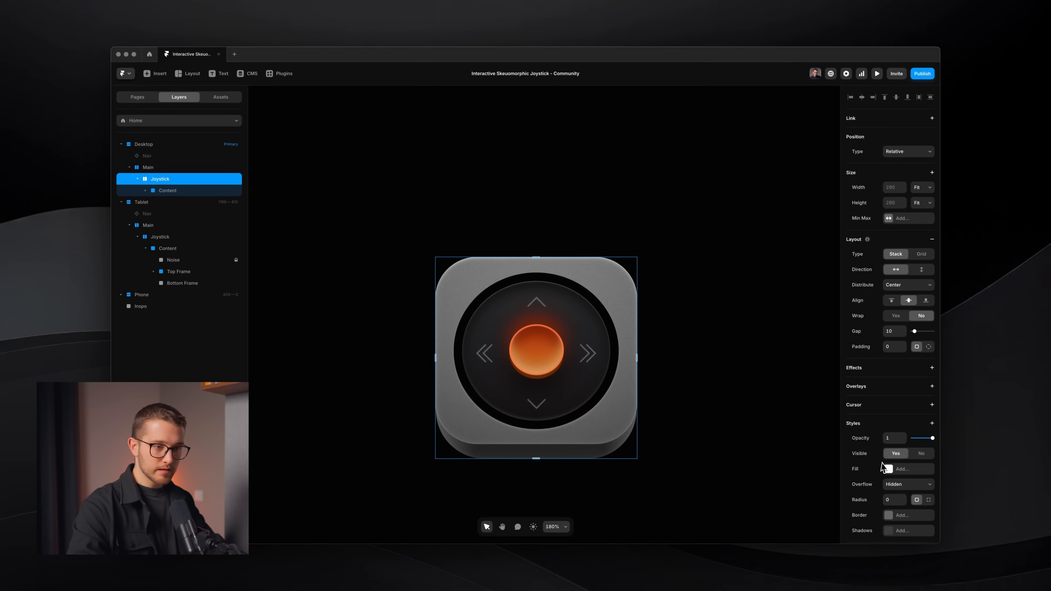
pyautogui.click(901, 484)
pyautogui.click(898, 495)
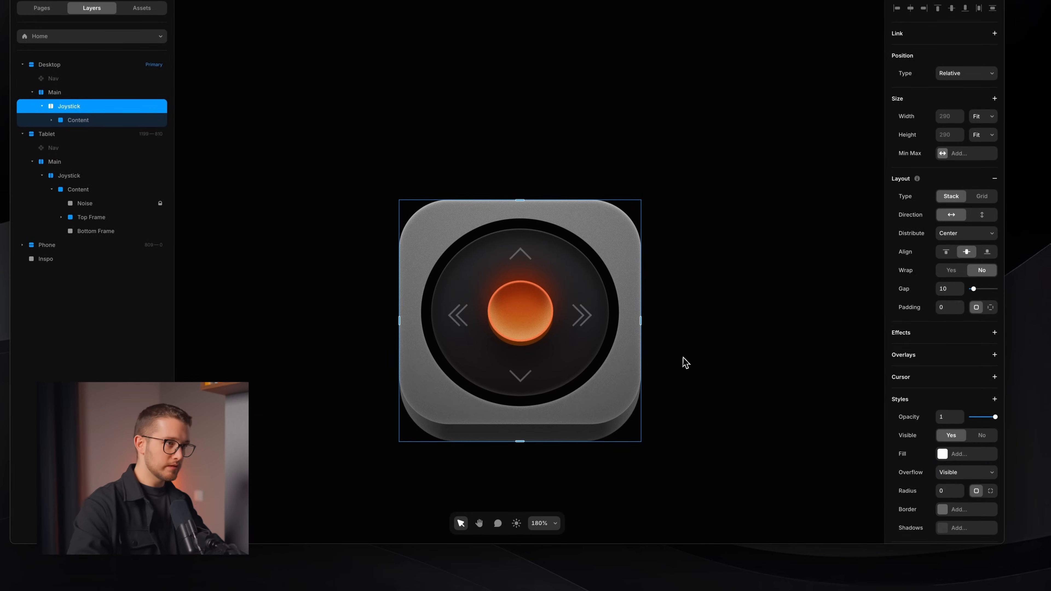
pyautogui.press('super+backslash')
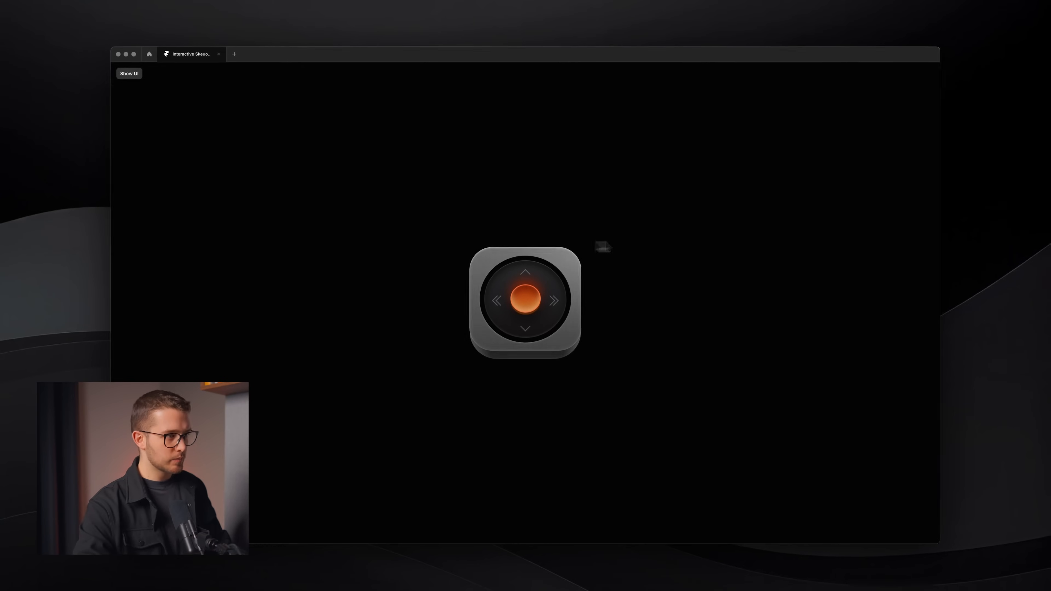
pyautogui.press('Escape')
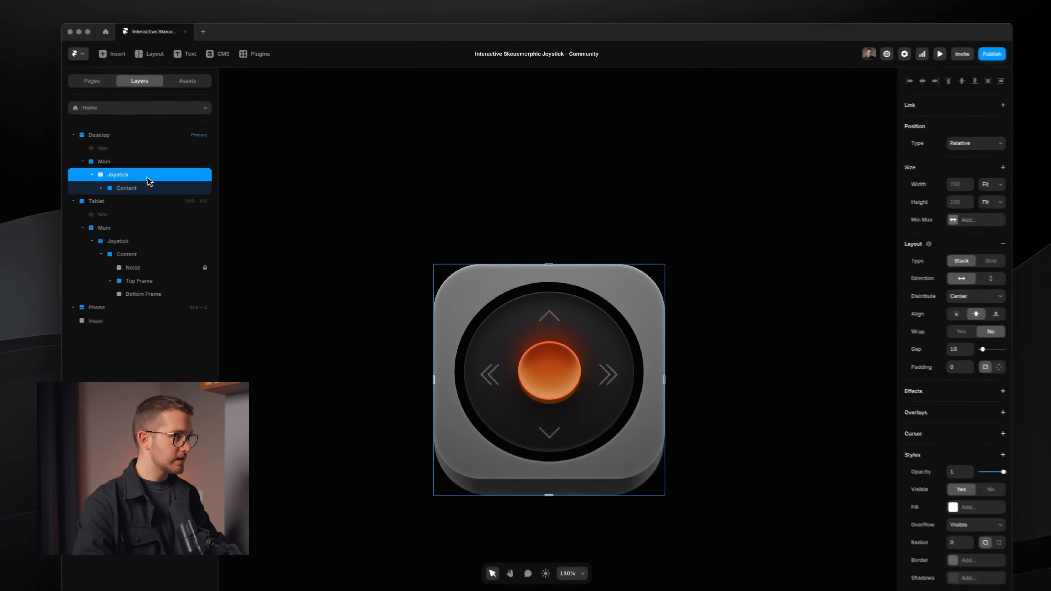
# Create a component named Joystick from the outer Joystick stack.
pyautogui.rightClick(183, 178)
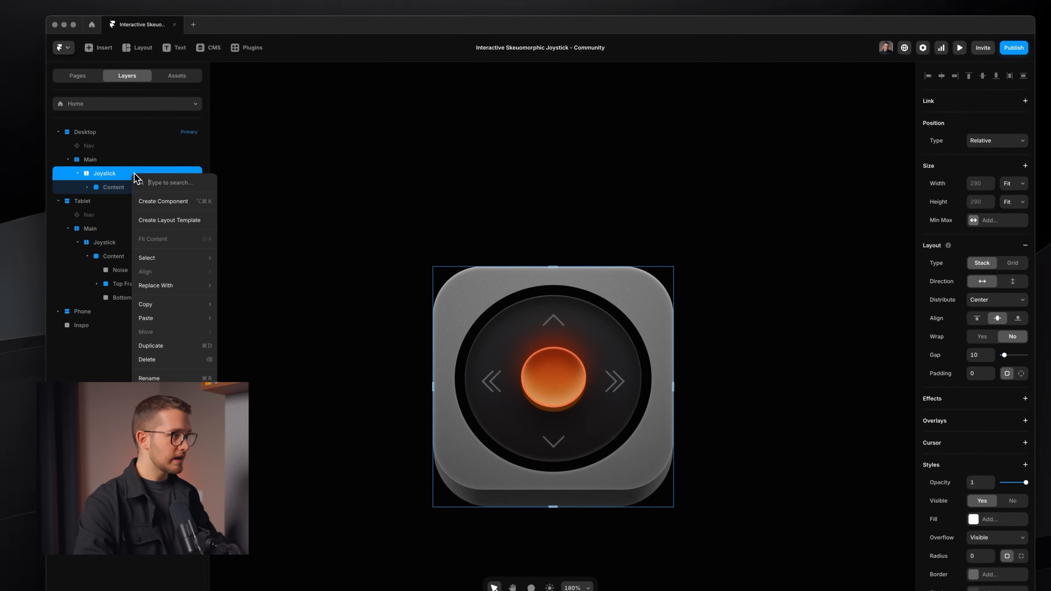
pyautogui.click(155, 203)
pyautogui.click(568, 353)
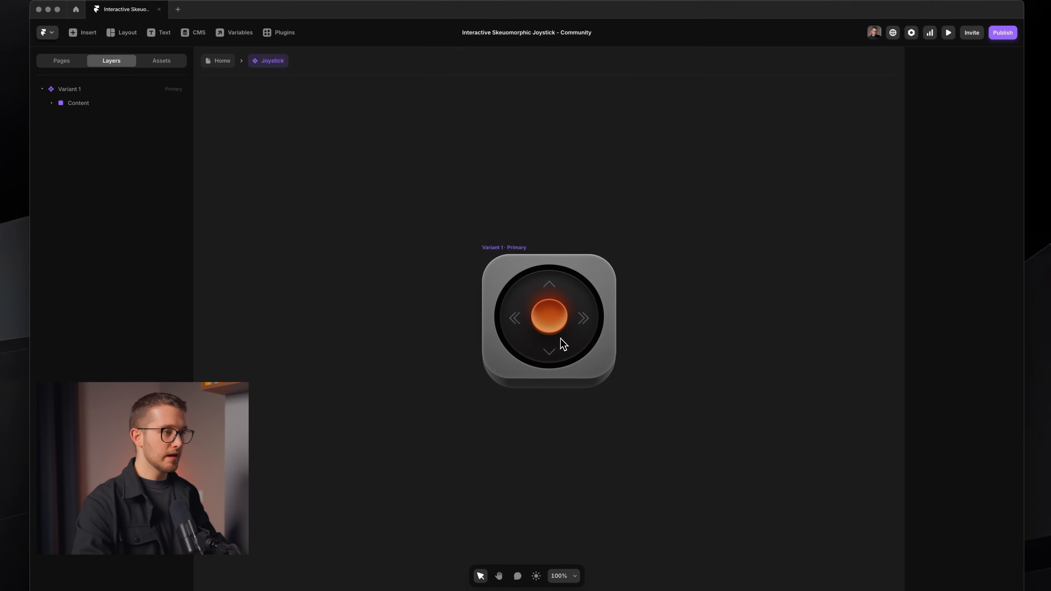
# Rename the component's primary variant as Default.
pyautogui.hscroll(2, 500, 250)
pyautogui.scroll(-1, 500, 251)
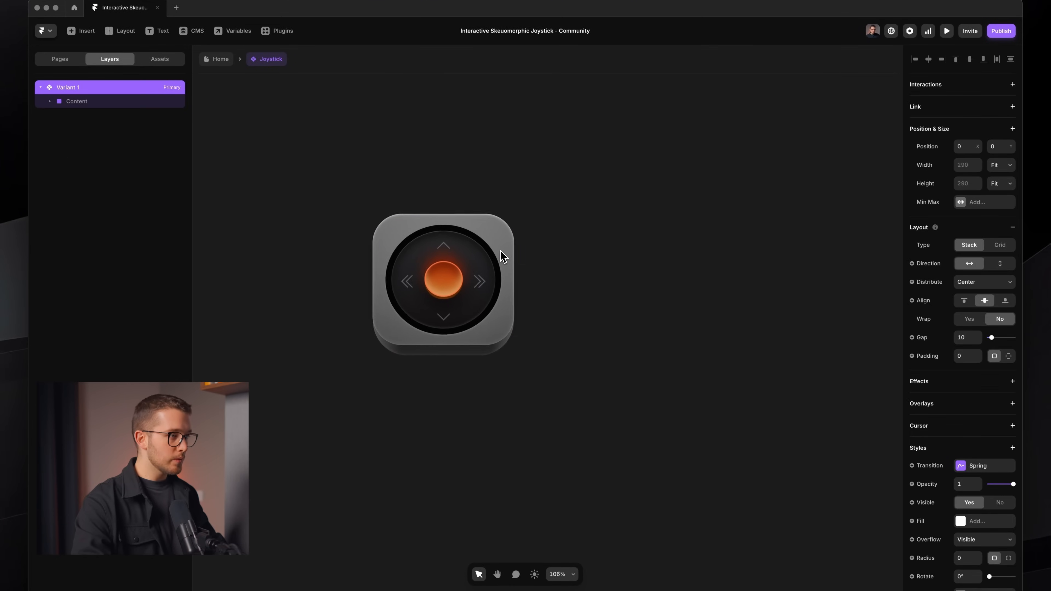
pyautogui.scroll(2, 501, 250)
pyautogui.hscroll(-1, 500, 250)
pyautogui.scroll(3, 500, 250)
pyautogui.hscroll(-1, 500, 250)
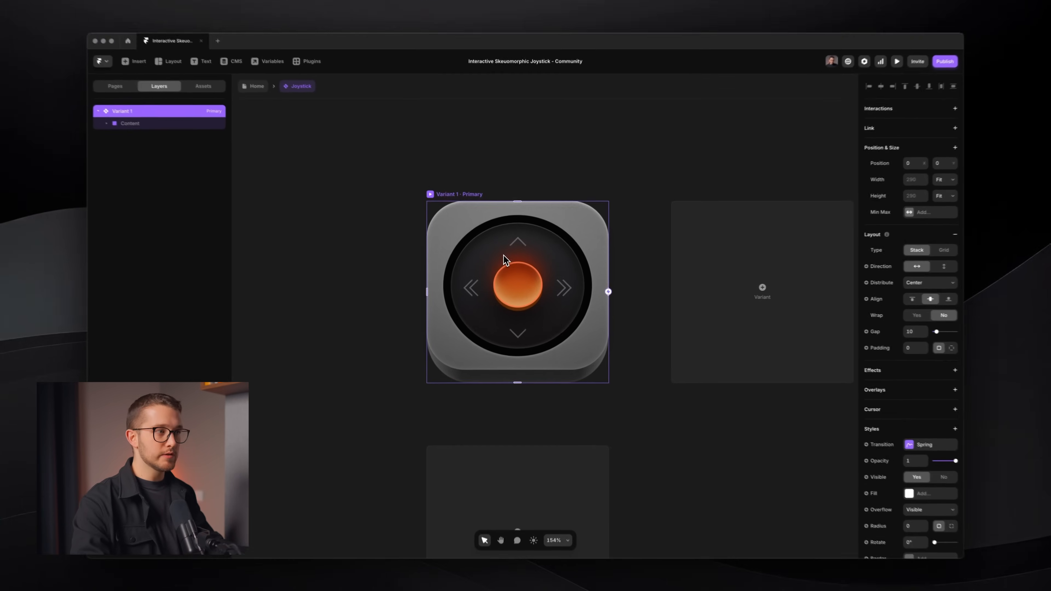
pyautogui.press('super+r')
pyautogui.write('Defau')
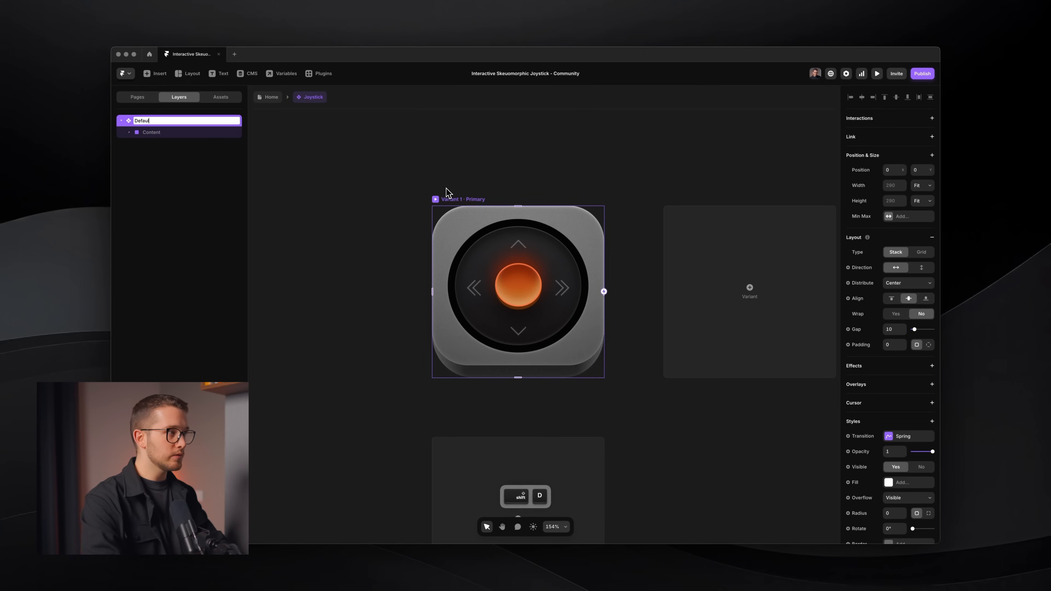
pyautogui.write('lt')
pyautogui.press('Escape')
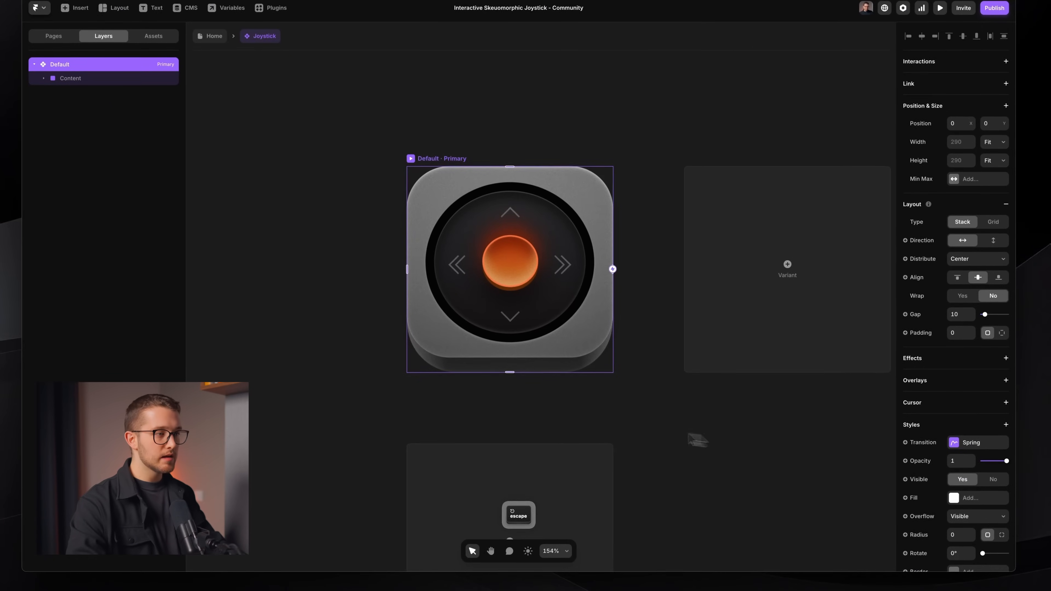
pyautogui.scroll(-3, 577, 414)
pyautogui.hscroll(1, 579, 410)
pyautogui.scroll(-1, 580, 410)
pyautogui.scroll(3, 492, 249)
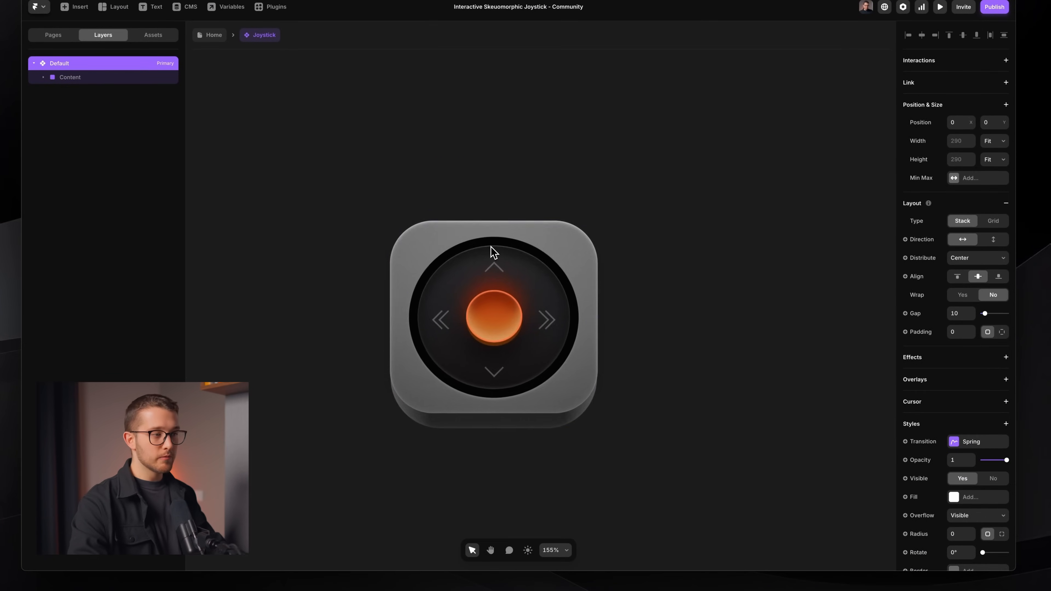
pyautogui.scroll(3, 473, 261)
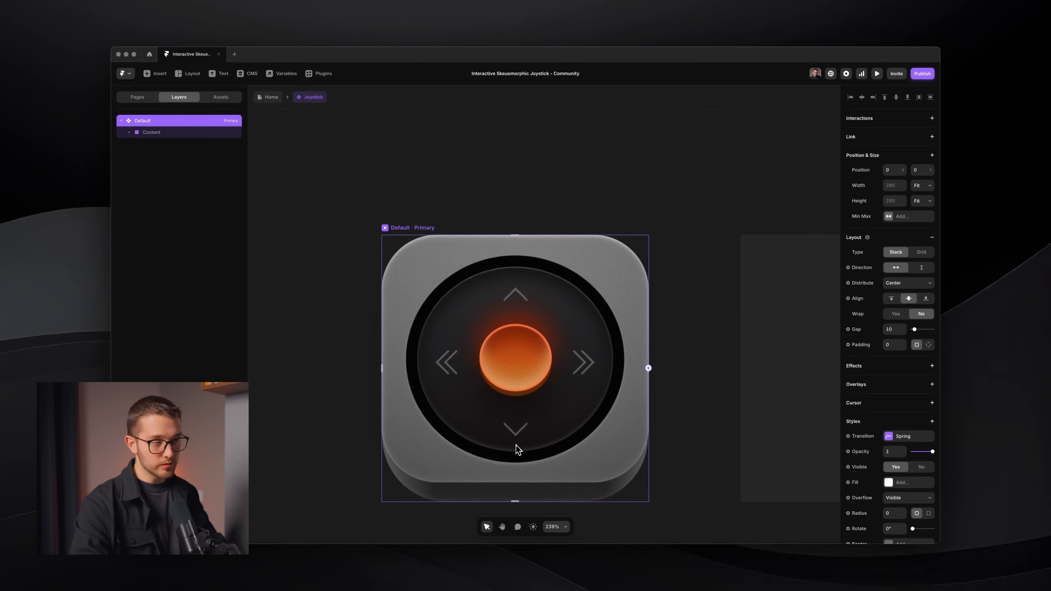
pyautogui.scroll(-6, 496, 368)
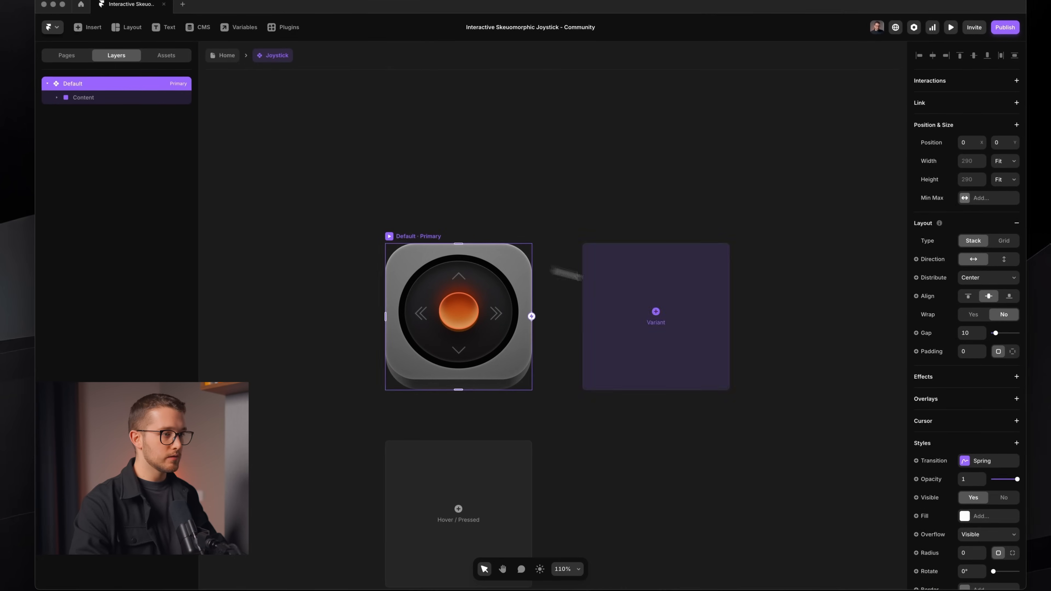
# Add a variant beside the Default joystick and rename it UP.
pyautogui.click(621, 313)
pyautogui.press('super+r')
pyautogui.write('UP')
pyautogui.press('Return')
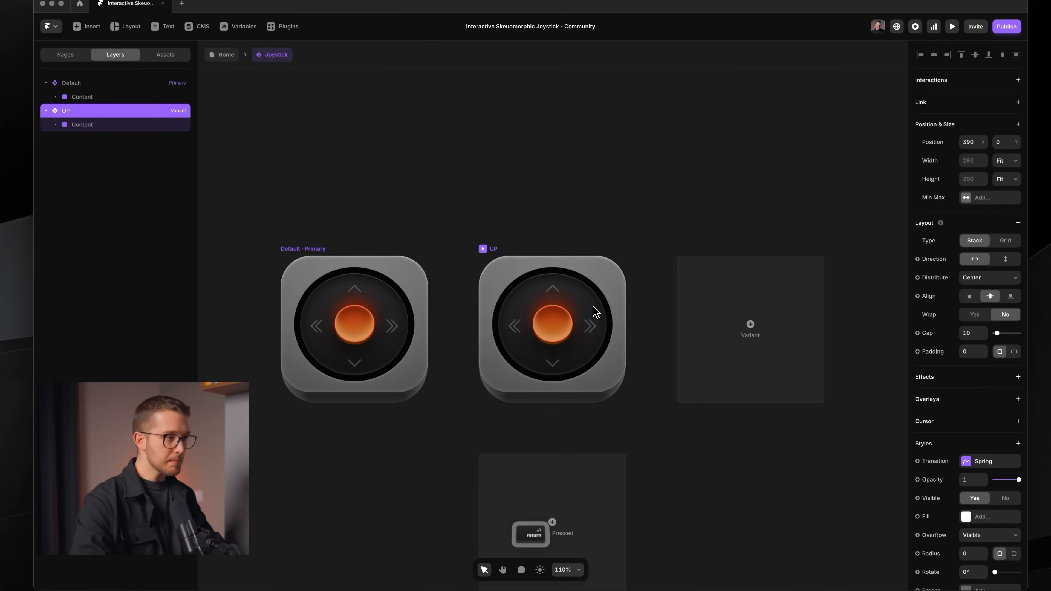
# Set the 3D X rotation of the UP variant's Button layer to 20.
pyautogui.scroll(3, 643, 333)
pyautogui.keyDown('super'); pyautogui.click(539, 282); pyautogui.keyUp('super')
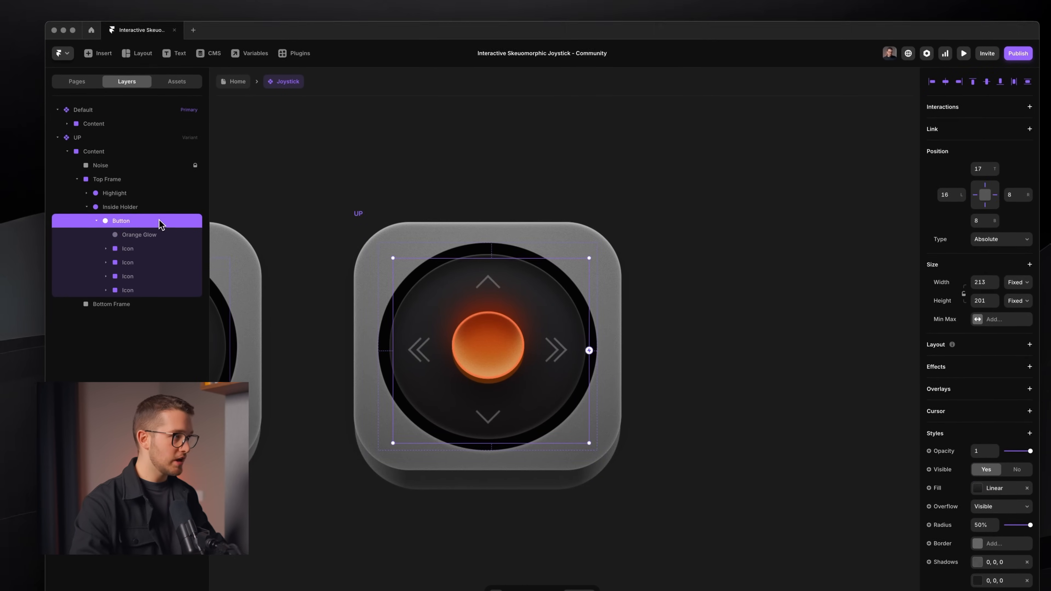
pyautogui.scroll(-10, 1001, 537)
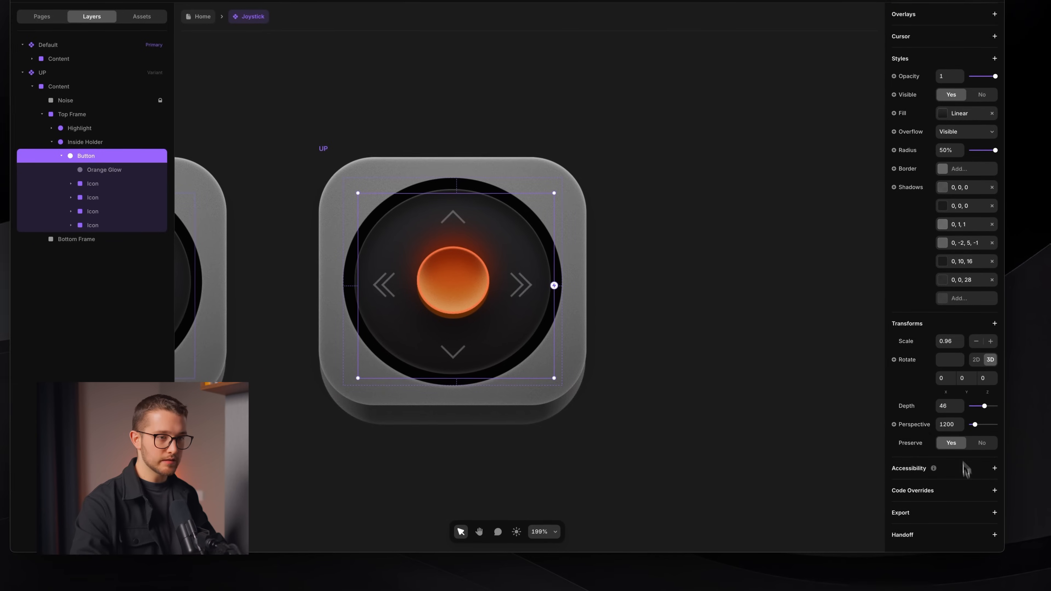
pyautogui.hotkey('shift', 'Up')
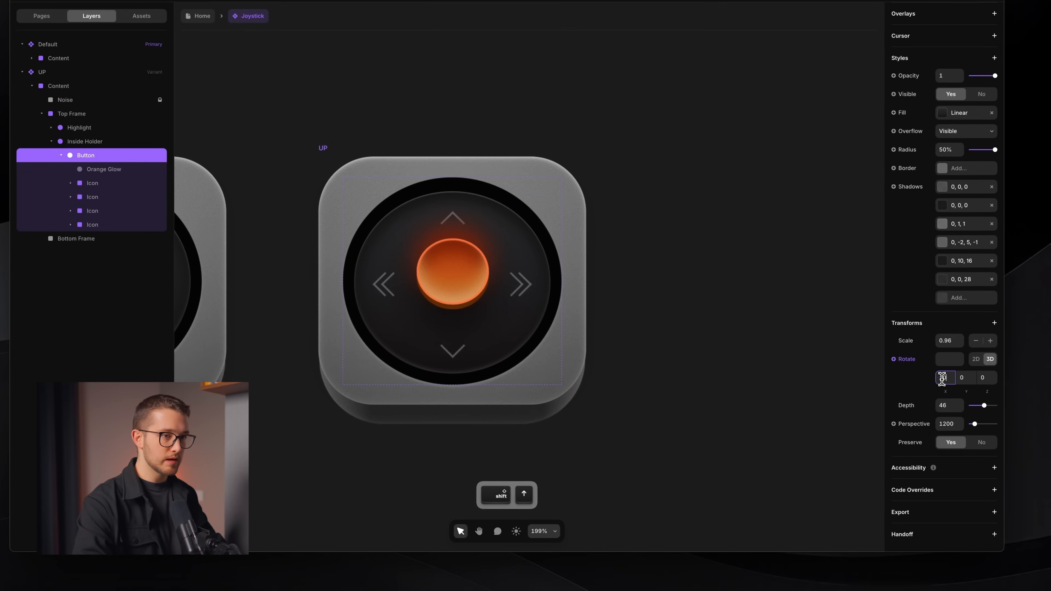
pyautogui.hotkey('shift', 'Up')
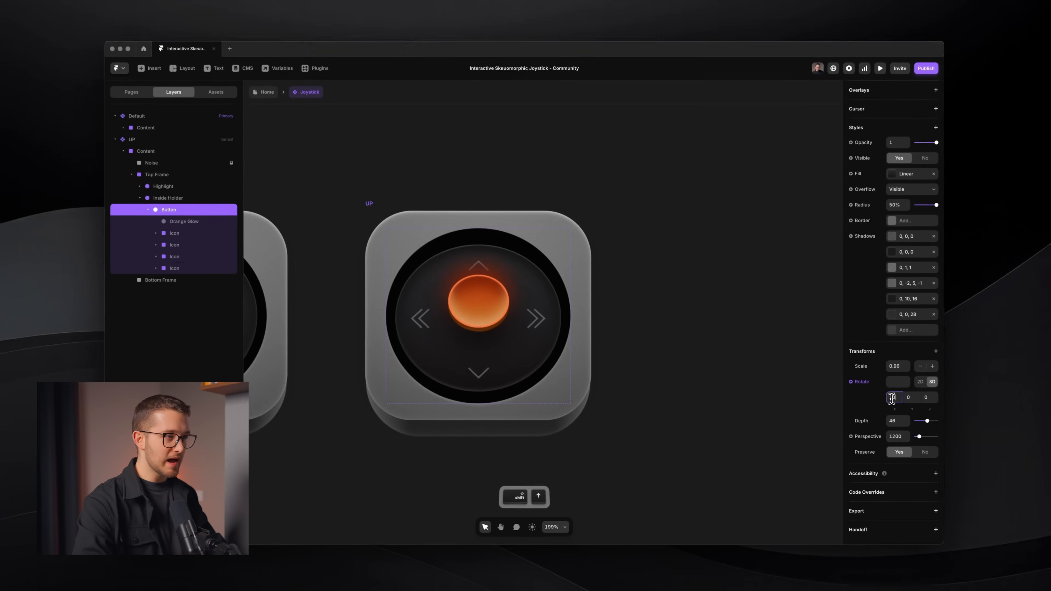
pyautogui.hotkey('shift', 'Down')
pyautogui.hotkey('shift', 'Down')
pyautogui.hotkey('shift', 'Down')
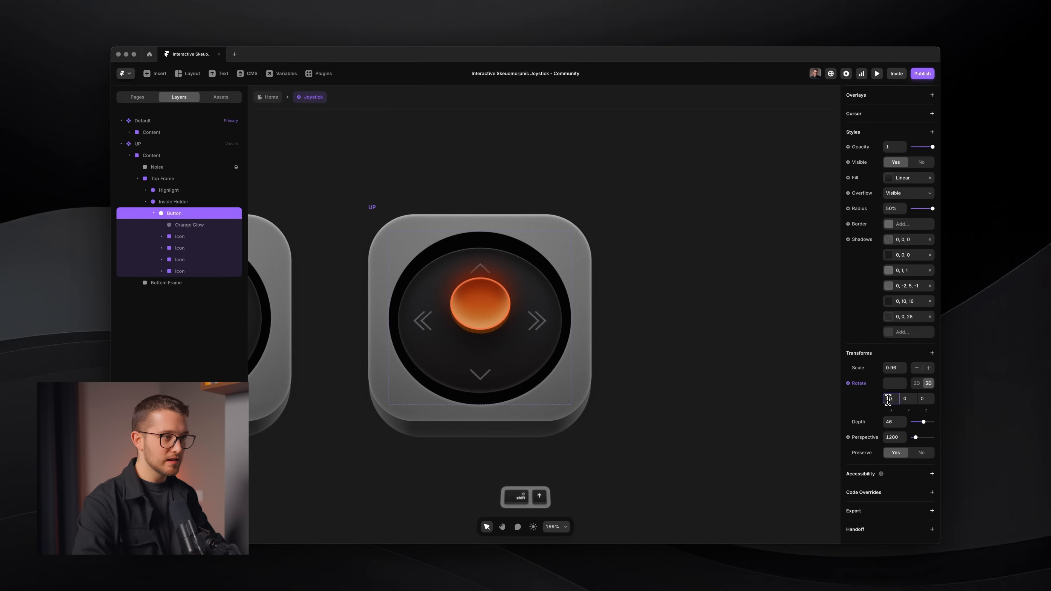
pyautogui.hotkey('shift', 'Up')
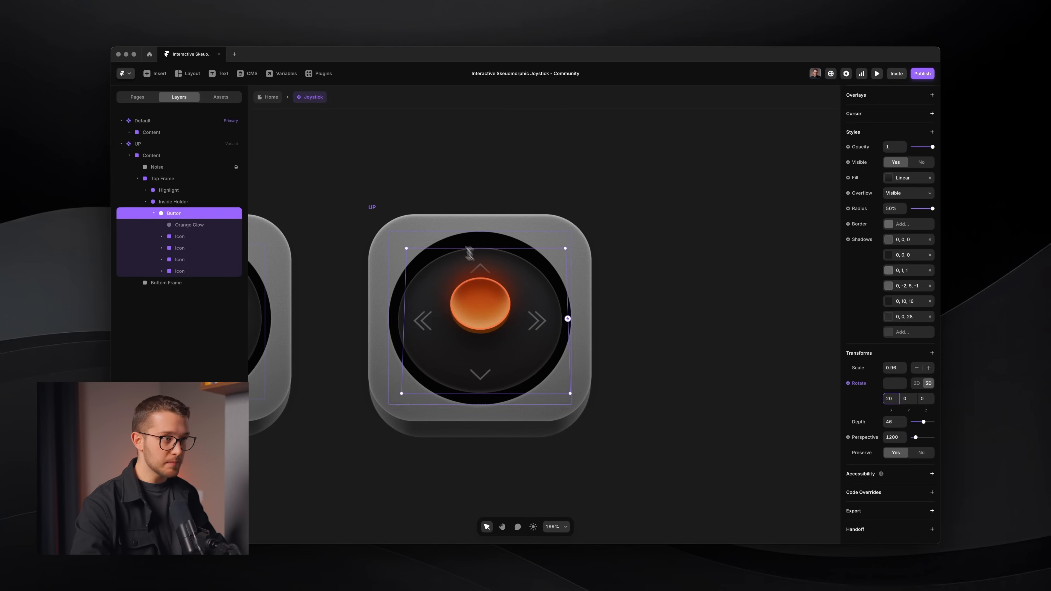
# Try a Depth of 0 on the Orange Glow layer in the UP variant.
pyautogui.click(475, 293)
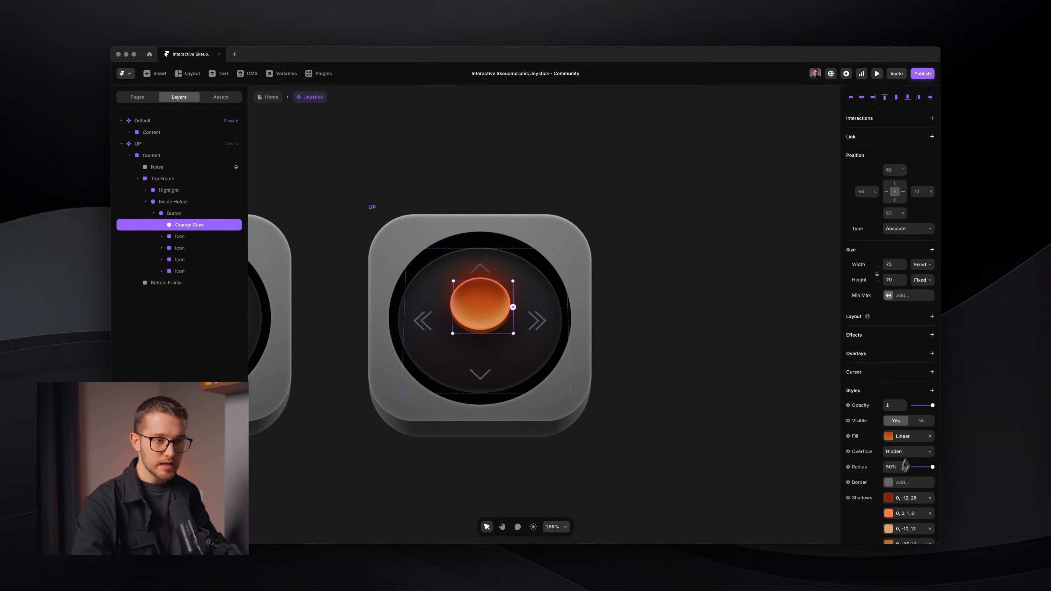
pyautogui.scroll(-5, 908, 455)
pyautogui.click(891, 453)
pyautogui.write('0')
pyautogui.press('Return')
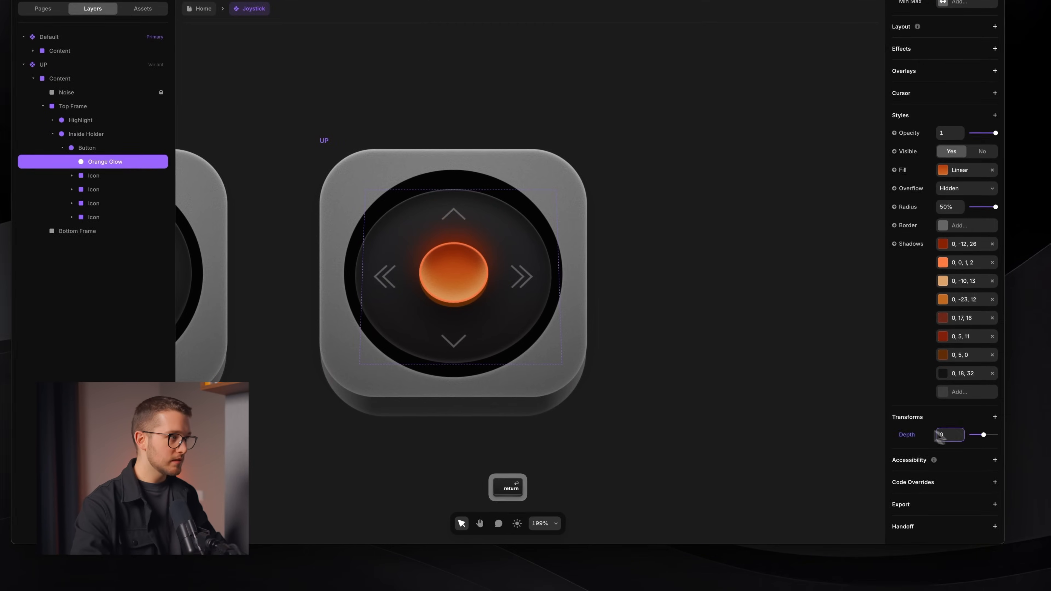
# Test the Button's X rotation between 10 and 30 with the flattened Orange Glow, ending at 20.
pyautogui.click(89, 148)
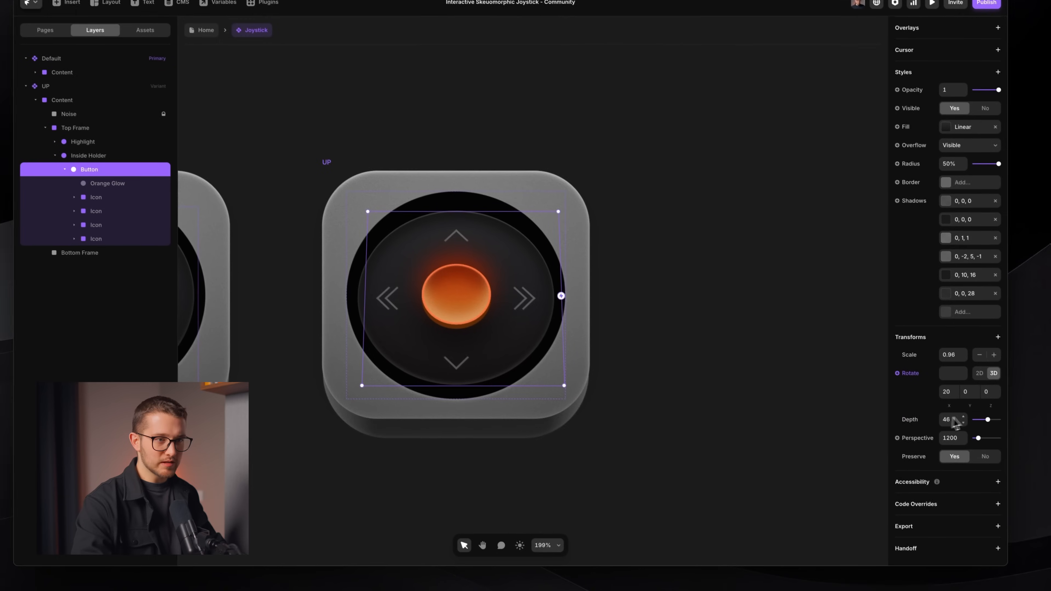
pyautogui.click(948, 392)
pyautogui.hotkey('shift', 'Down')
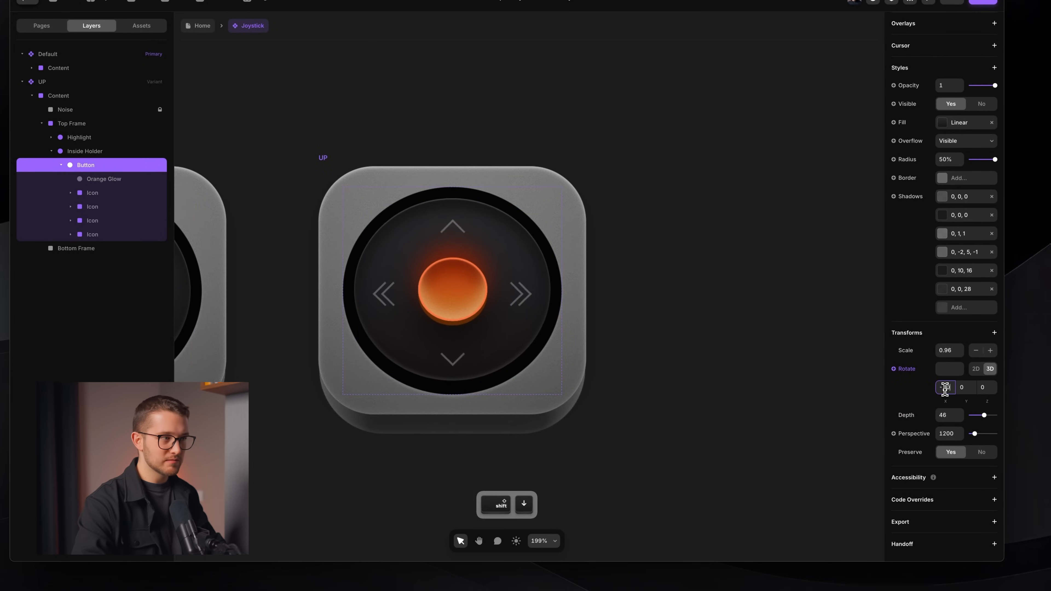
pyautogui.hotkey('shift', 'Up')
pyautogui.hotkey('shift', 'Up')
pyautogui.hotkey('shift', 'Down')
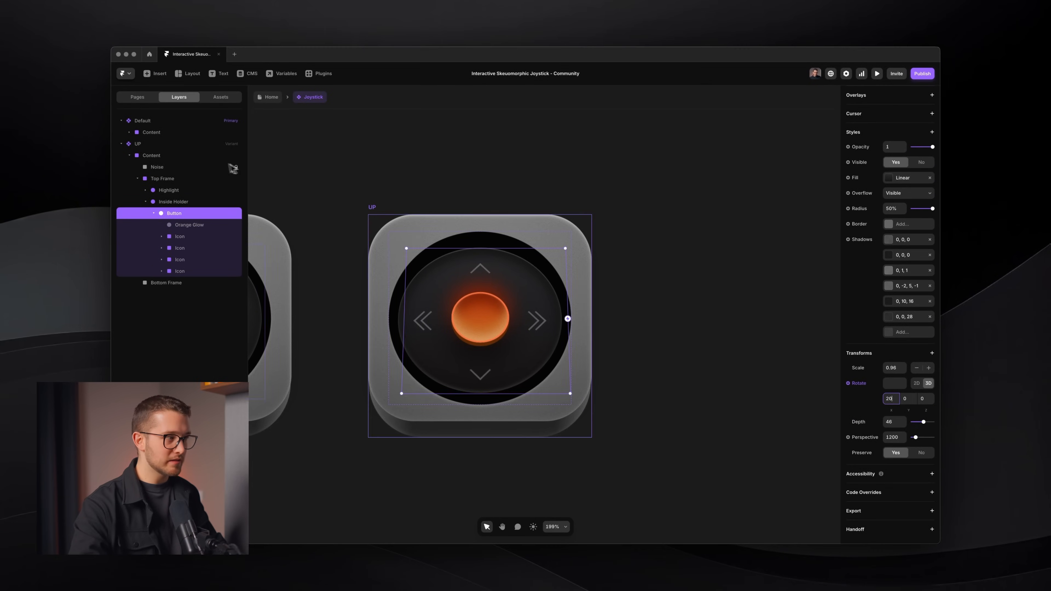
# Undo the rotation tests and the Orange Glow depth change, restoring its Depth of 50.
pyautogui.click(233, 225)
pyautogui.press('super+z')
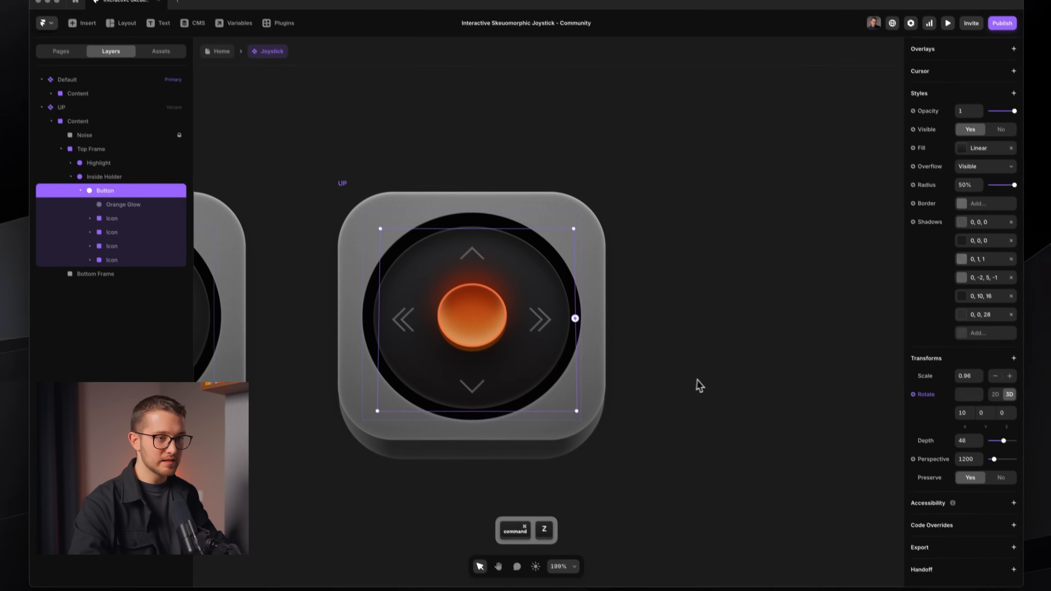
pyautogui.press('super+z')
pyautogui.press('super+z')
pyautogui.press('super+z')
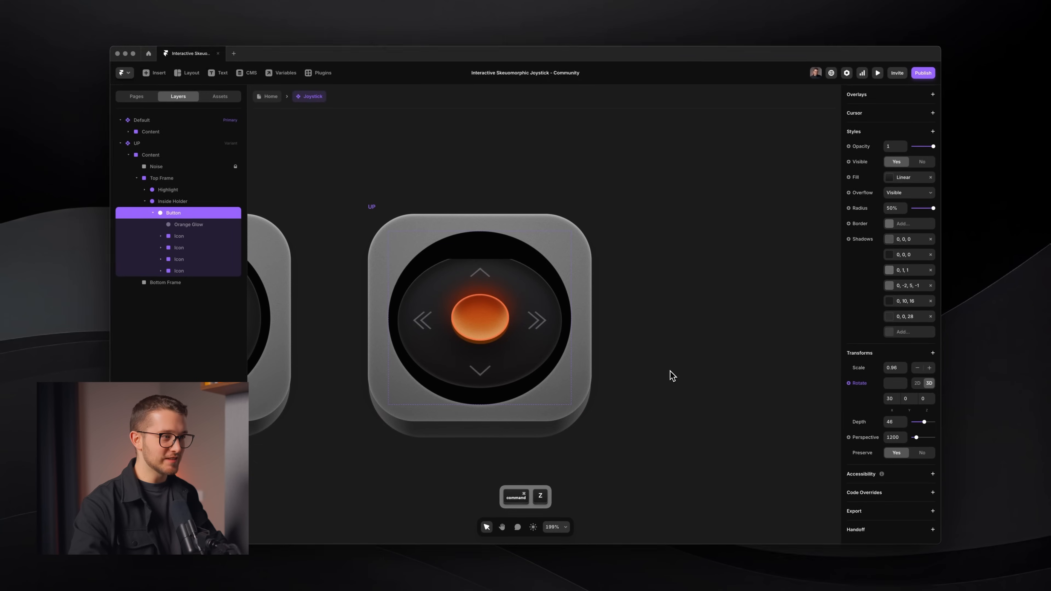
pyautogui.press('super+z')
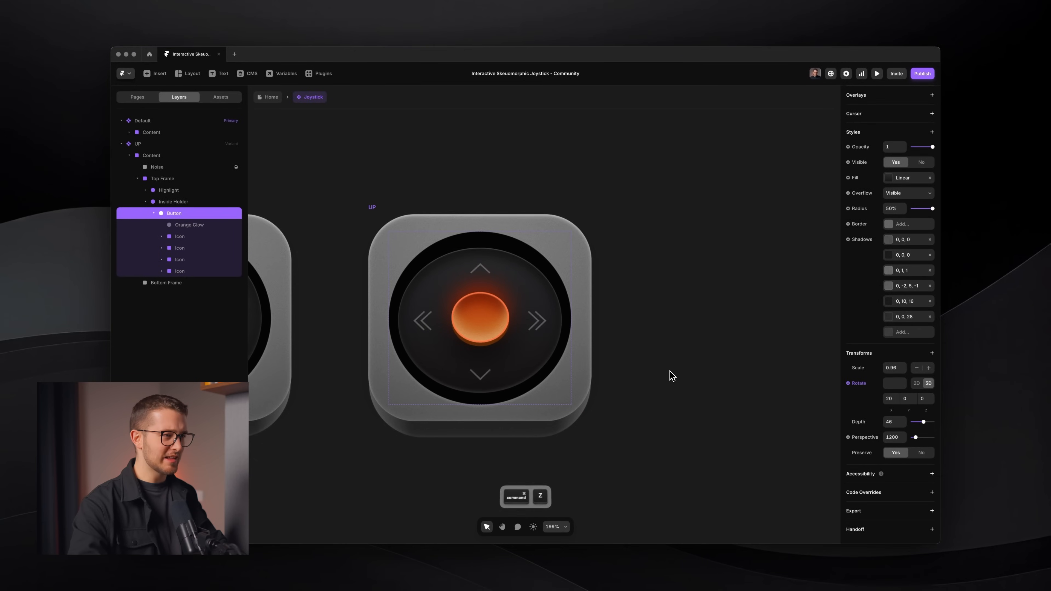
pyautogui.press('shift+super+z')
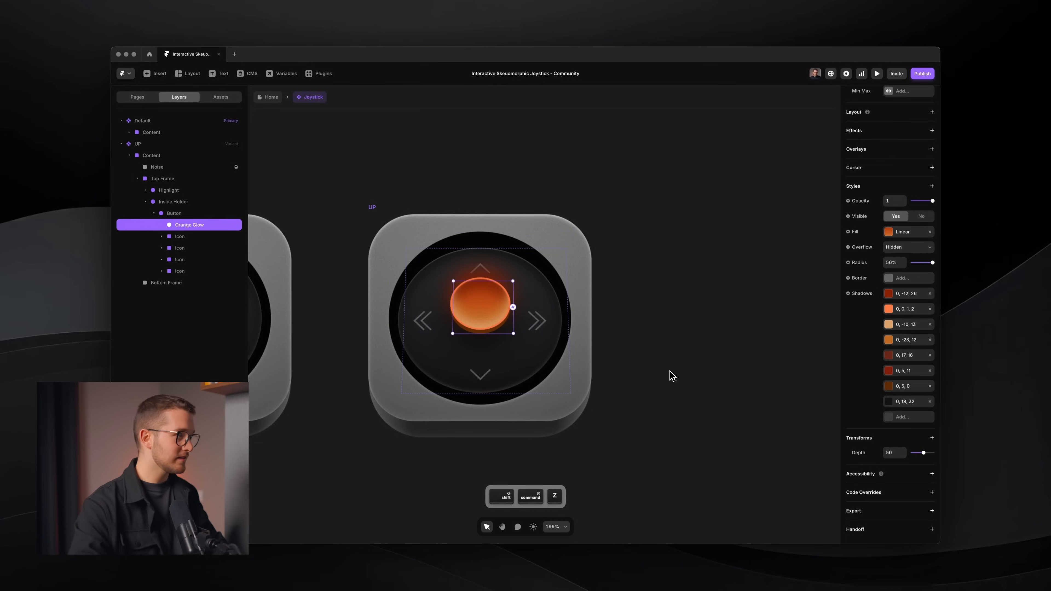
# Increase the X rotation of the UP variant's Button to 25 and compare it with the Default variant.
pyautogui.click(174, 213)
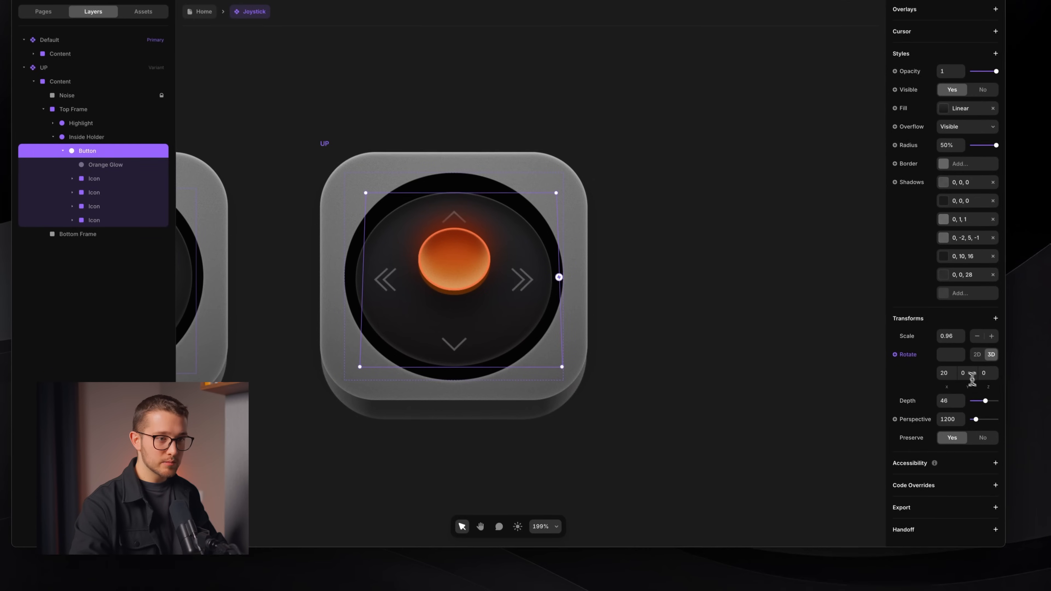
pyautogui.click(945, 373)
pyautogui.press('Up')
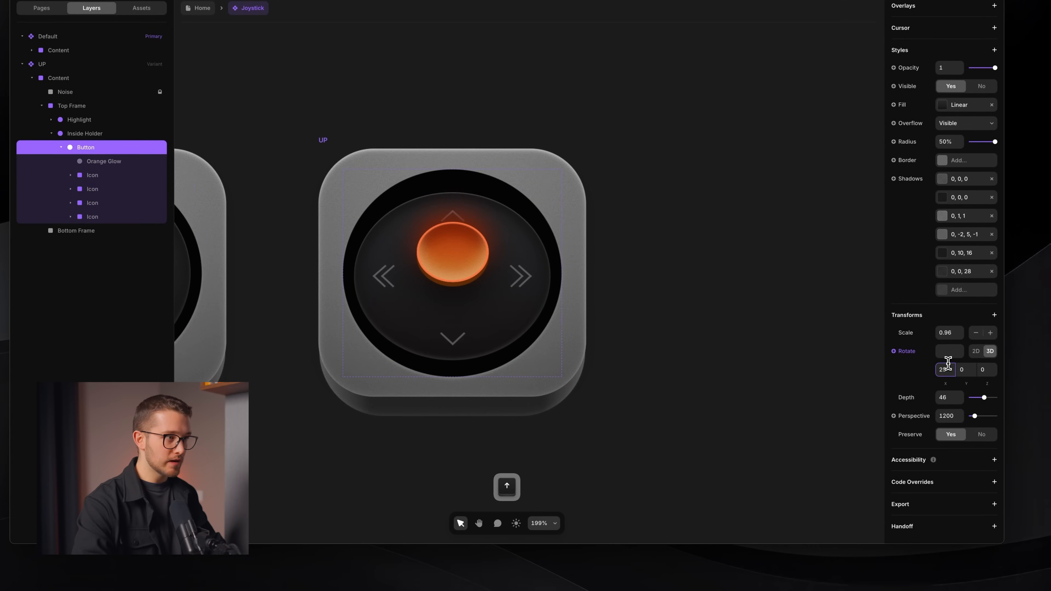
pyautogui.click(681, 267)
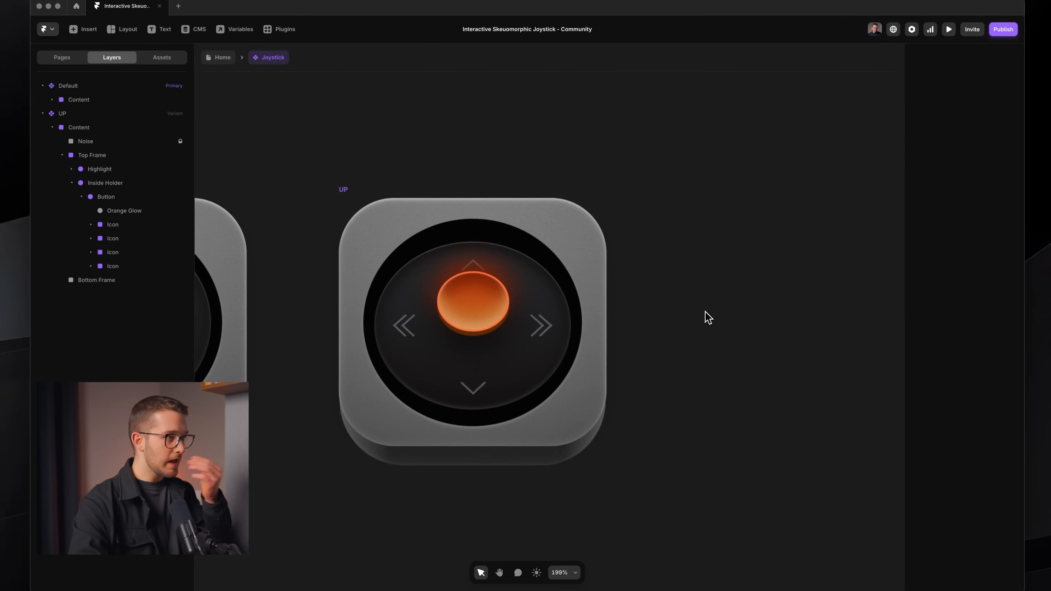
pyautogui.scroll(-5, 591, 300)
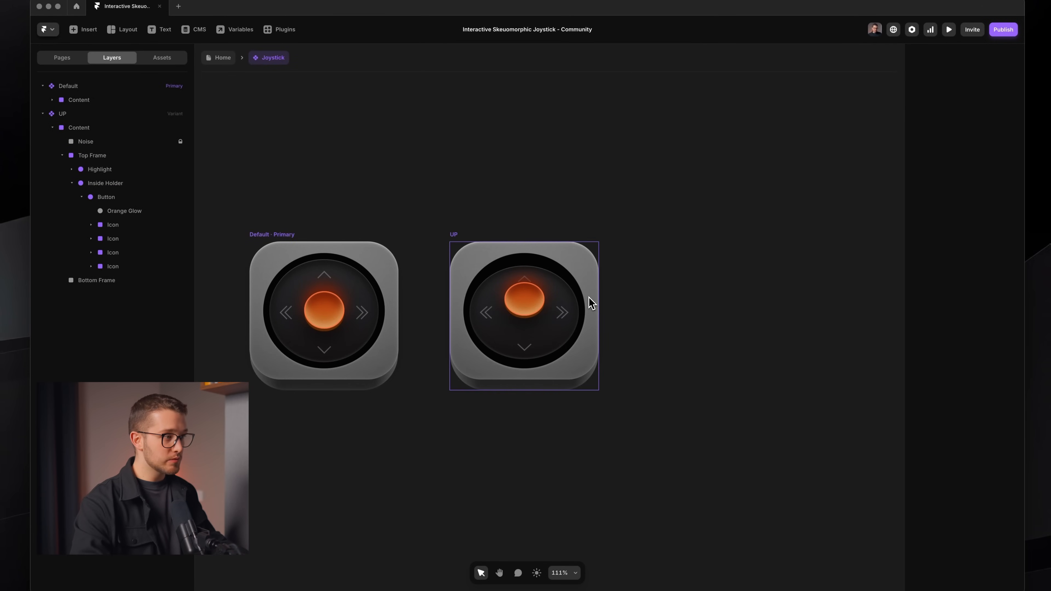
# Inspect the settings of the first two inside shadows on the UP variant's Button.
pyautogui.scroll(6, 589, 300)
pyautogui.keyDown('super'); pyautogui.click(591, 274); pyautogui.keyUp('super')
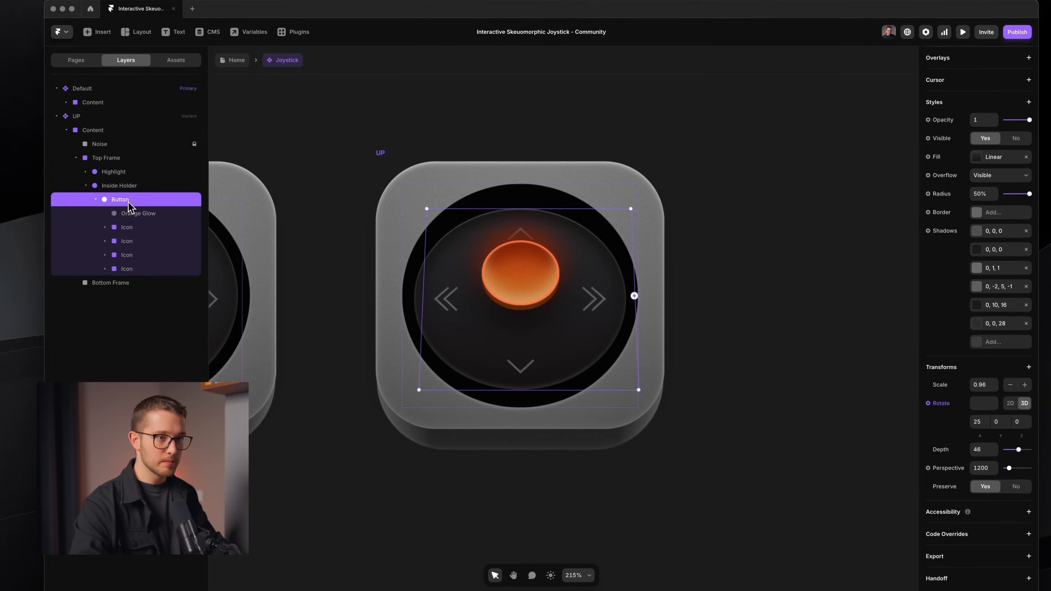
pyautogui.scroll(1, 996, 307)
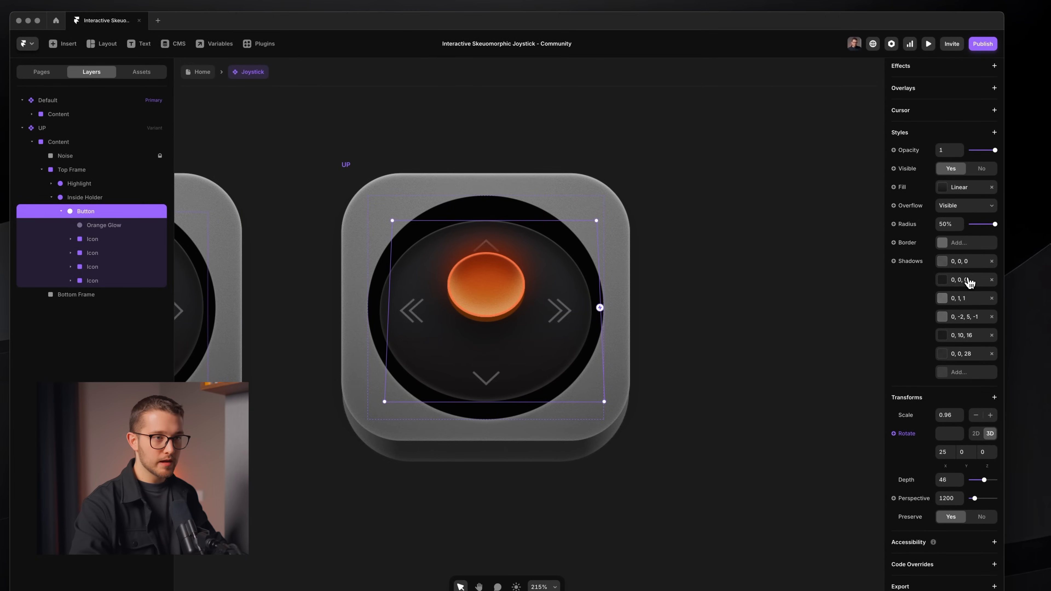
pyautogui.click(959, 264)
pyautogui.click(960, 279)
pyautogui.click(959, 266)
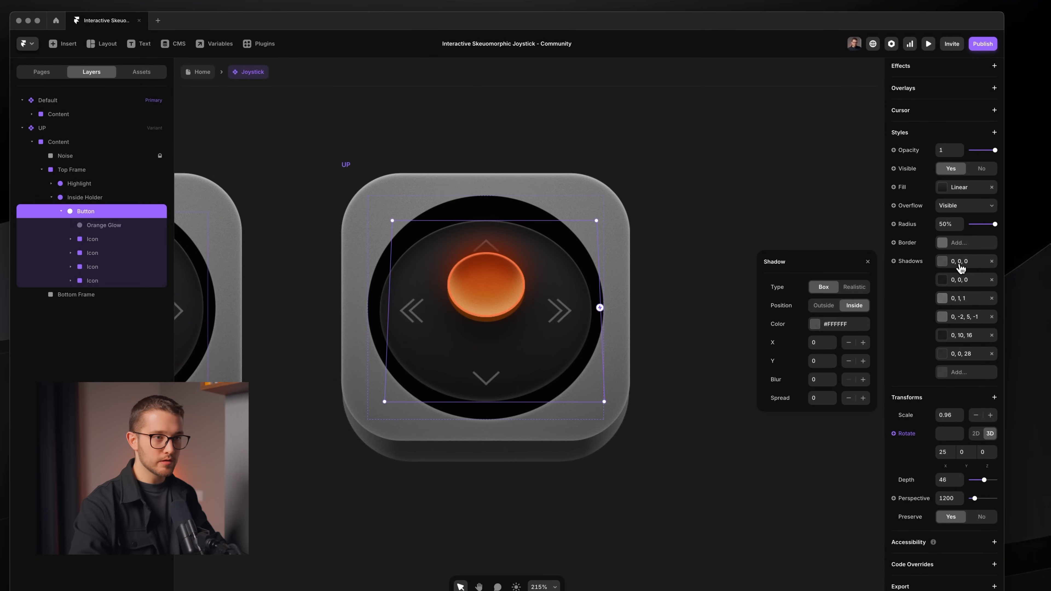
pyautogui.click(959, 279)
pyautogui.click(959, 278)
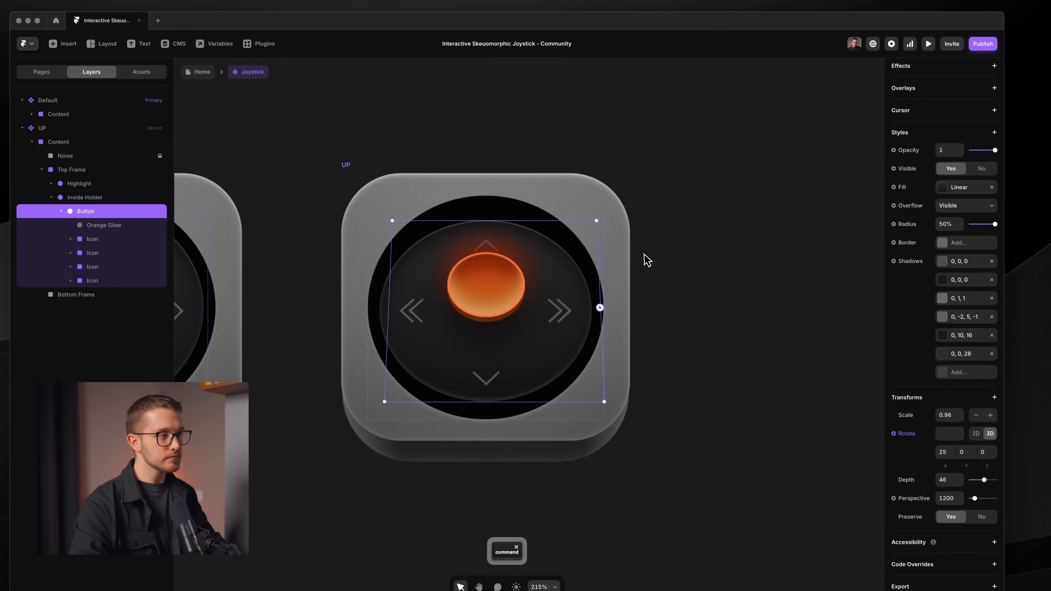
# Switch to the finished joystick preview and examine the shading of its upward tilt.
pyautogui.press('super+Tab')
pyautogui.press('super+Tab')
pyautogui.press('super+Tab')
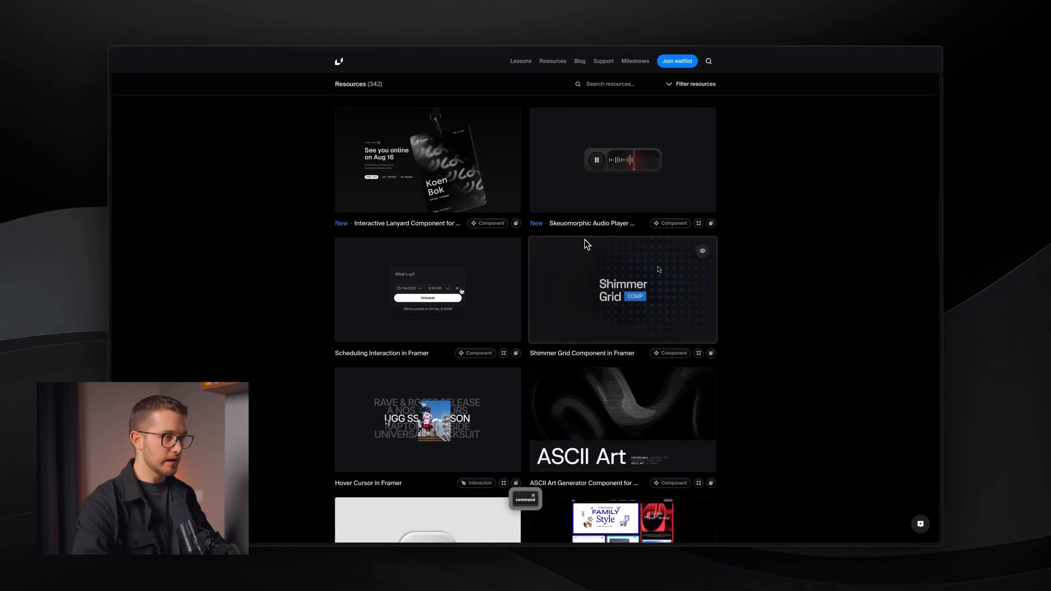
pyautogui.press('super+Tab')
pyautogui.press('super+Tab')
pyautogui.press('super+Tab')
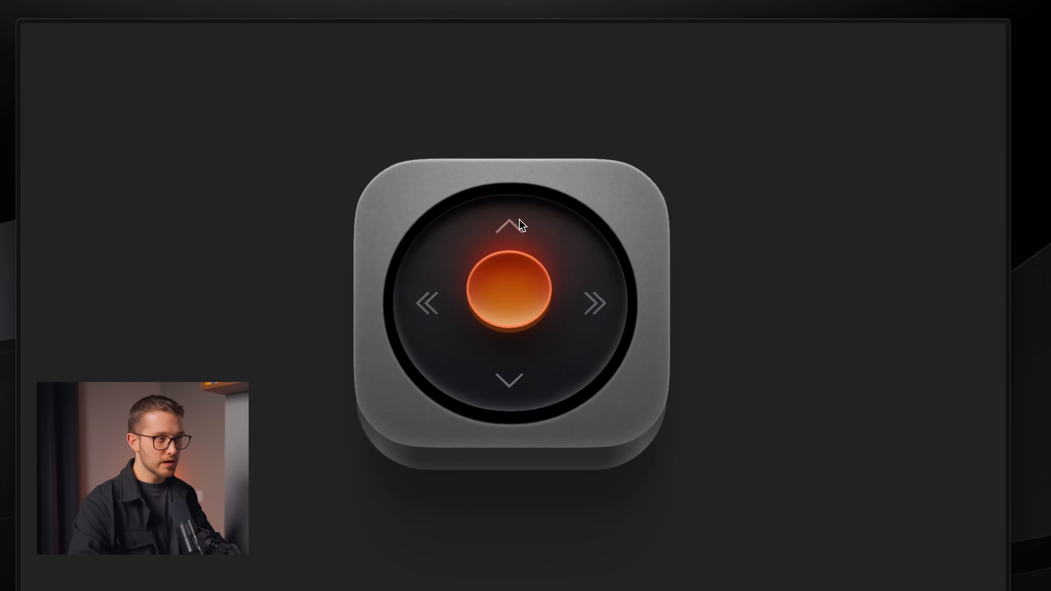
pyautogui.press('super+Tab')
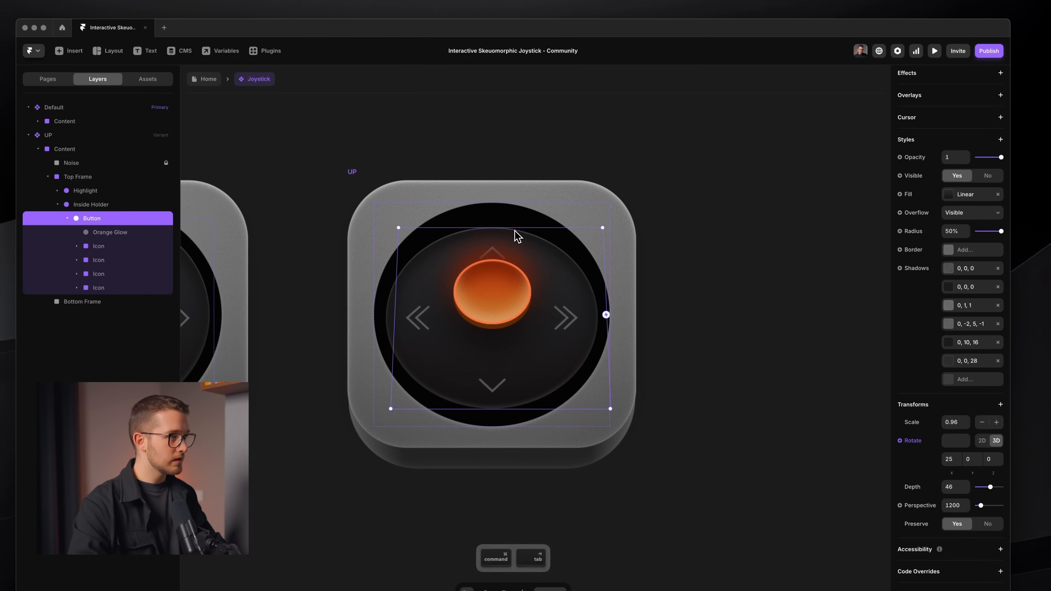
# Set the Button's black inside shadow to Y 20 and Blur 17, comparing it with the finished joystick.
pyautogui.click(959, 286)
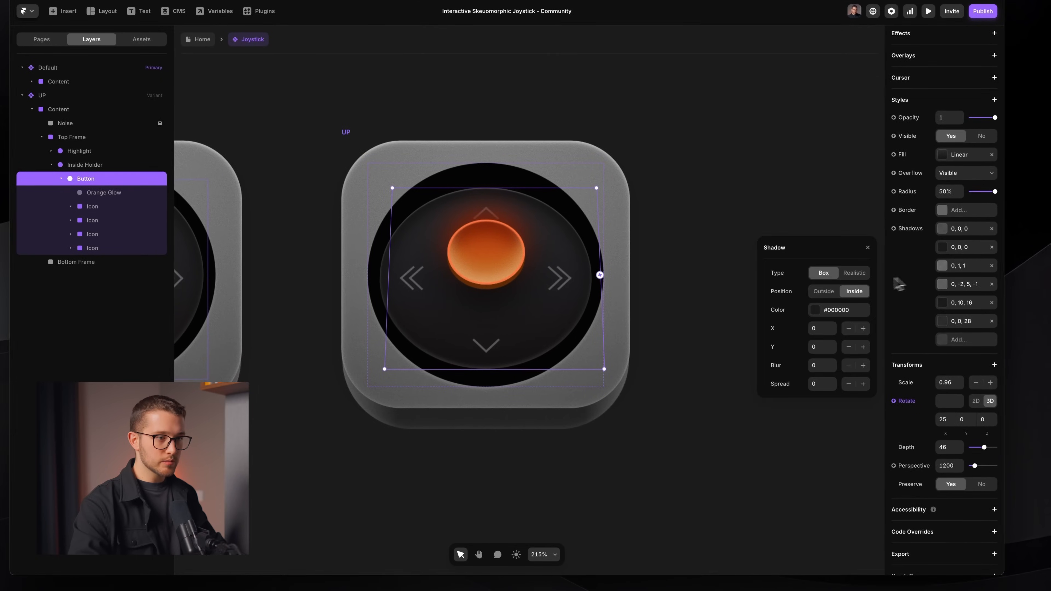
pyautogui.moveTo(833, 347); pyautogui.dragTo(834, 342)
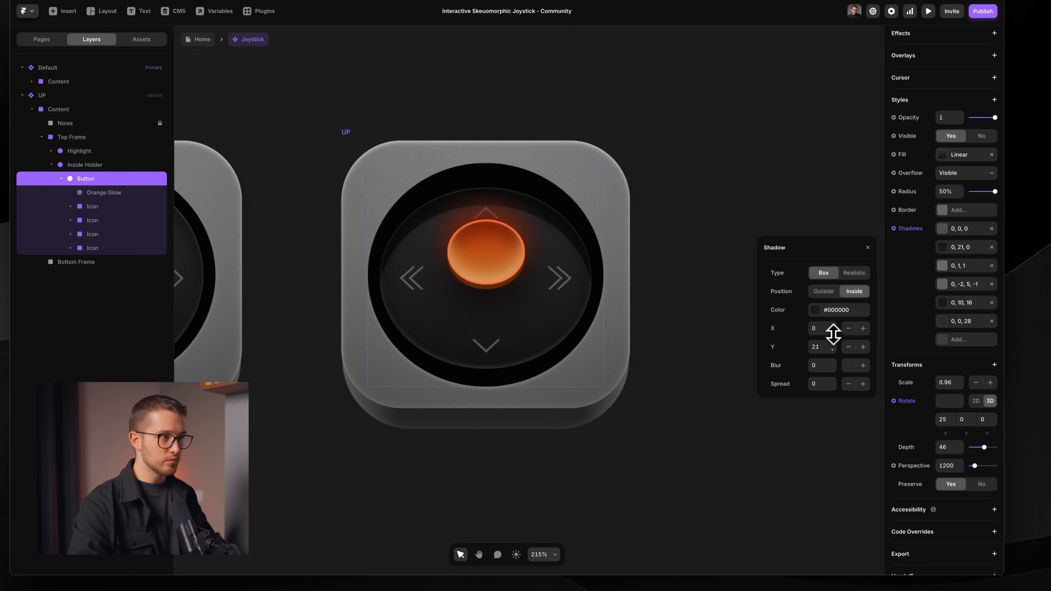
pyautogui.press('super+Tab')
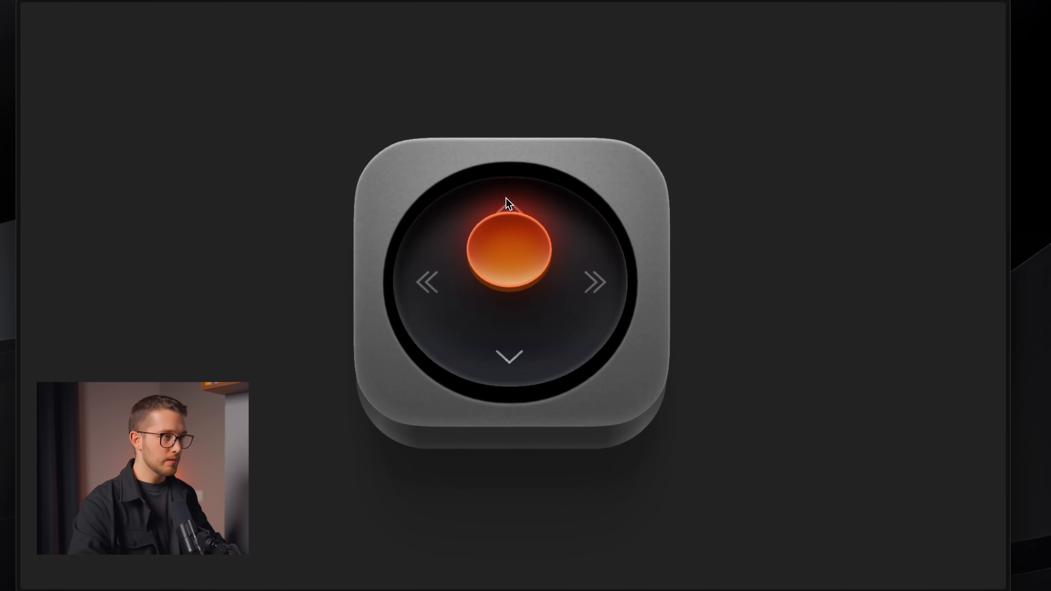
pyautogui.press('super+Tab')
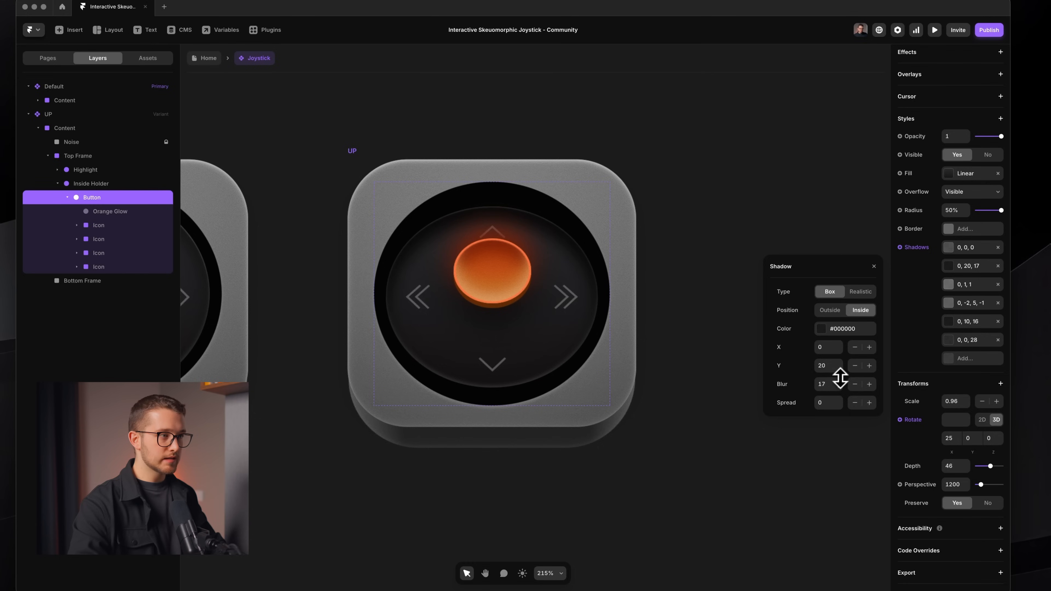
# Check the finished joystick again and reduce the Button's black inside shadow Blur to 10.
pyautogui.press('super+Tab')
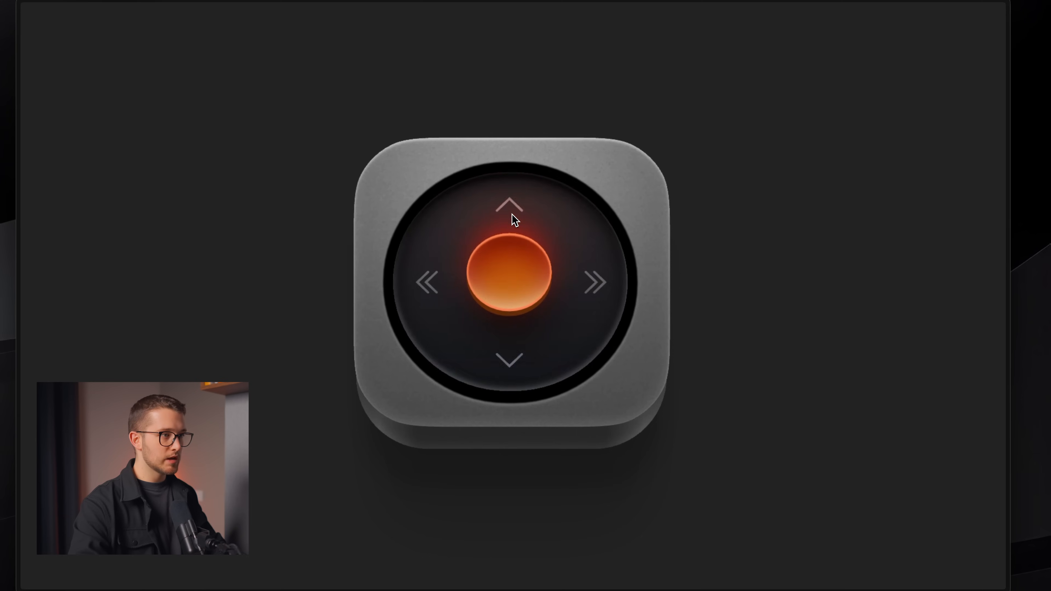
pyautogui.press('super+Tab')
pyautogui.click(828, 385)
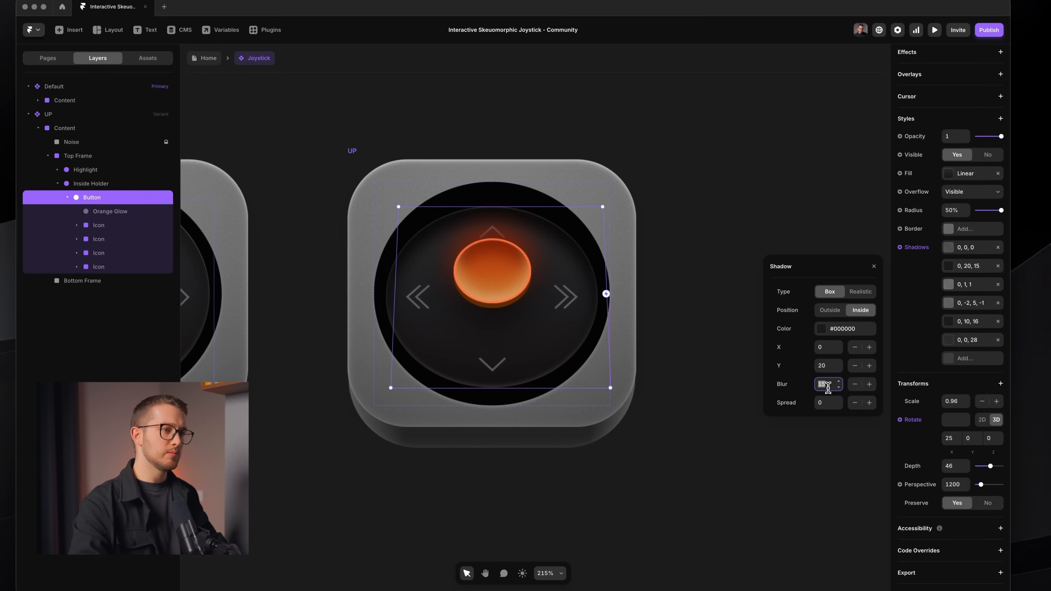
pyautogui.press('Down')
pyautogui.press('Down')
pyautogui.press('Down')
pyautogui.press('Down')
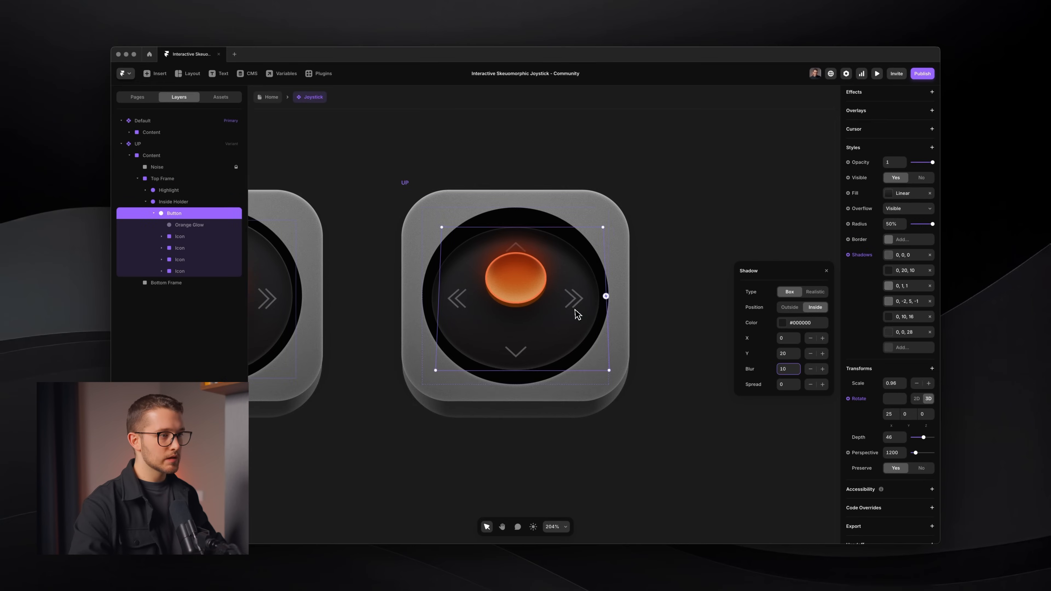
# Set the white inside shadow on the UP variant's Button to Y -20 and Blur 10.
pyautogui.click(795, 352)
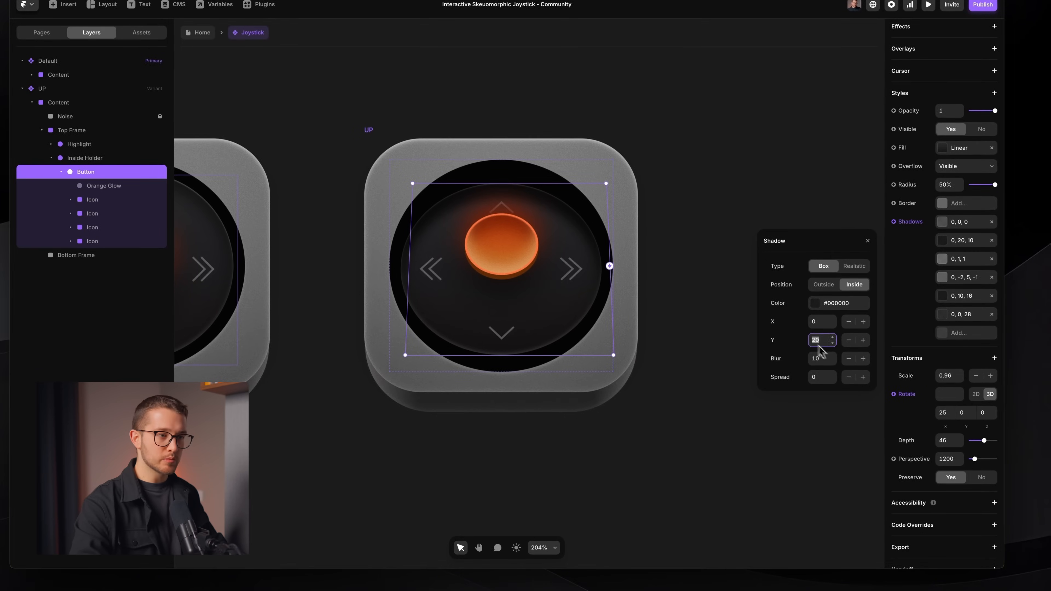
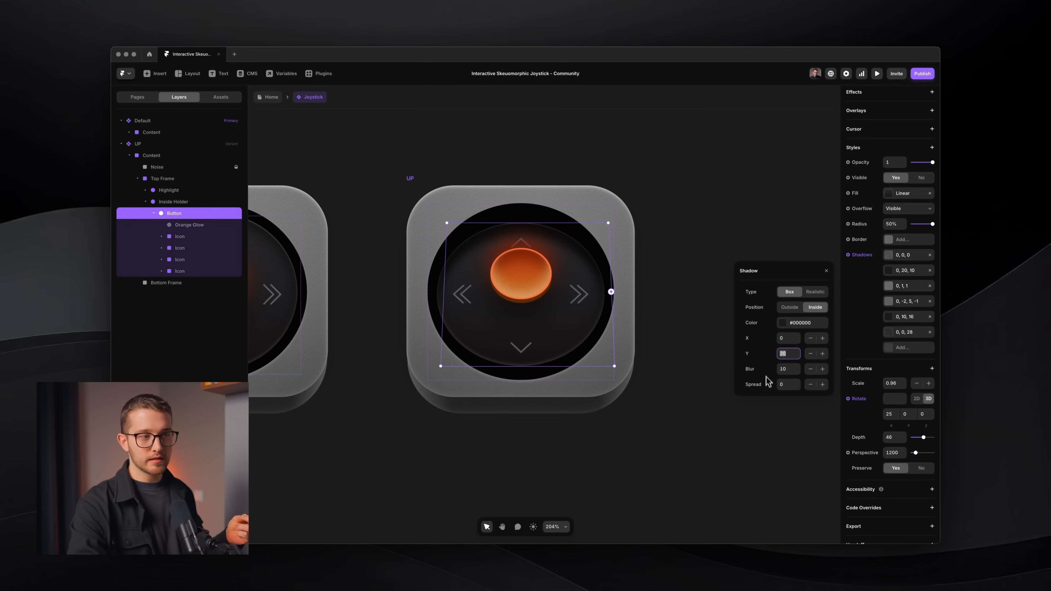
pyautogui.click(907, 255)
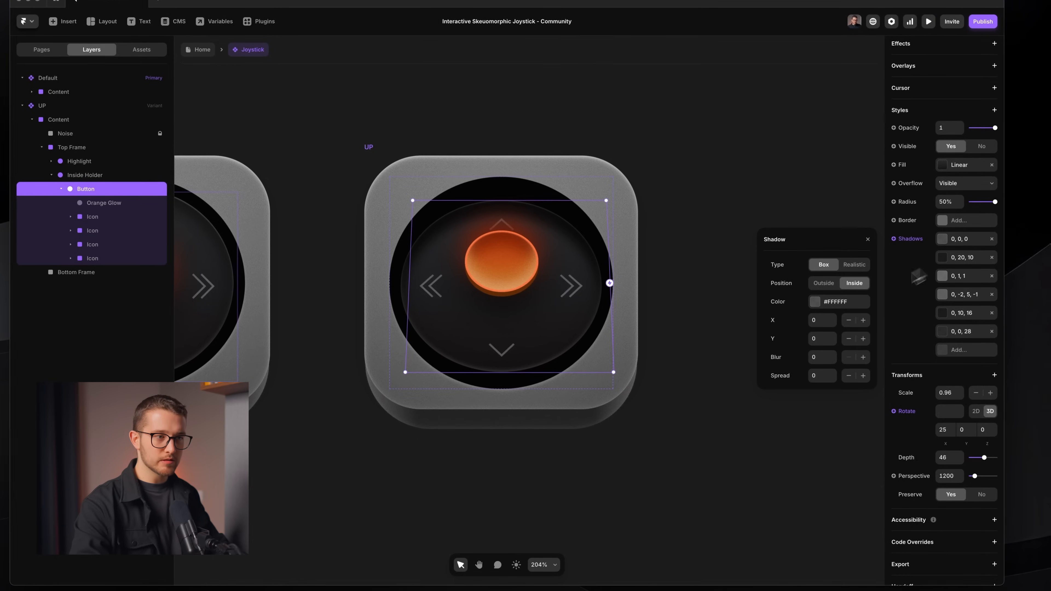
pyautogui.click(818, 337)
pyautogui.write('10')
pyautogui.press('Return')
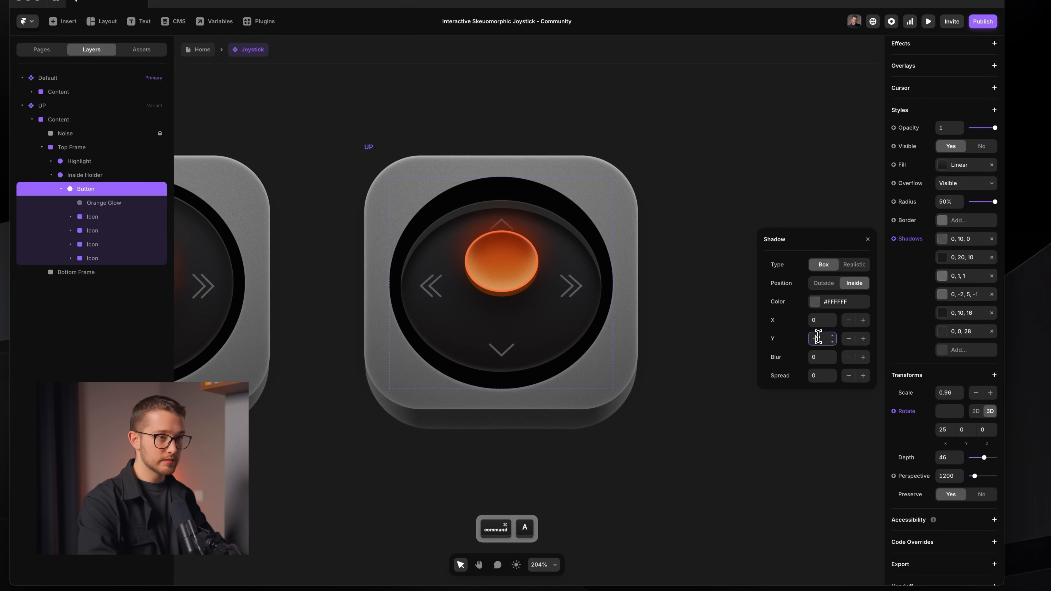
pyautogui.write('-20')
pyautogui.press('Return')
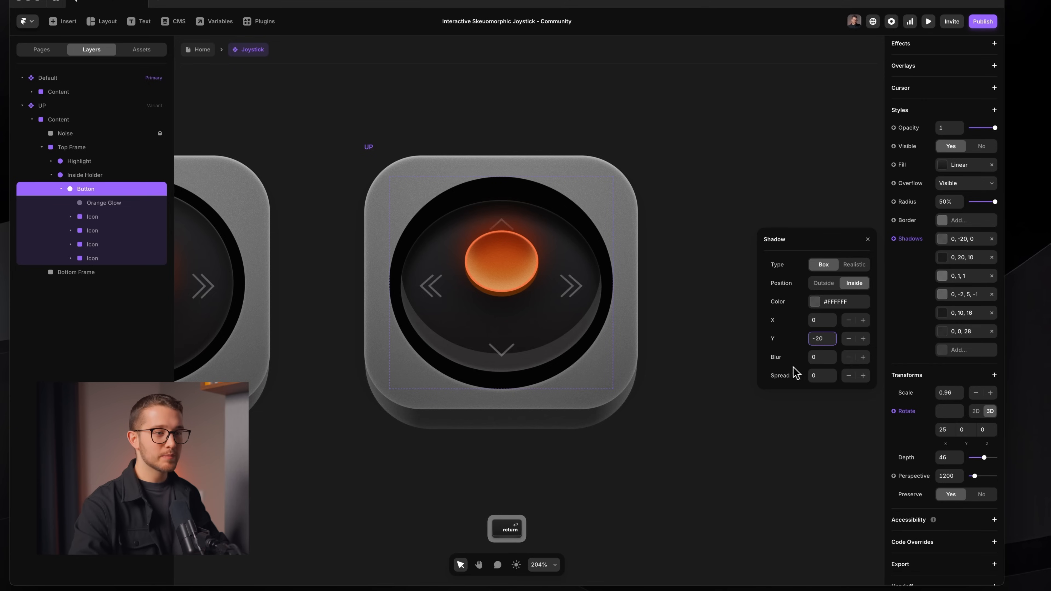
pyautogui.write('10')
pyautogui.press('Return')
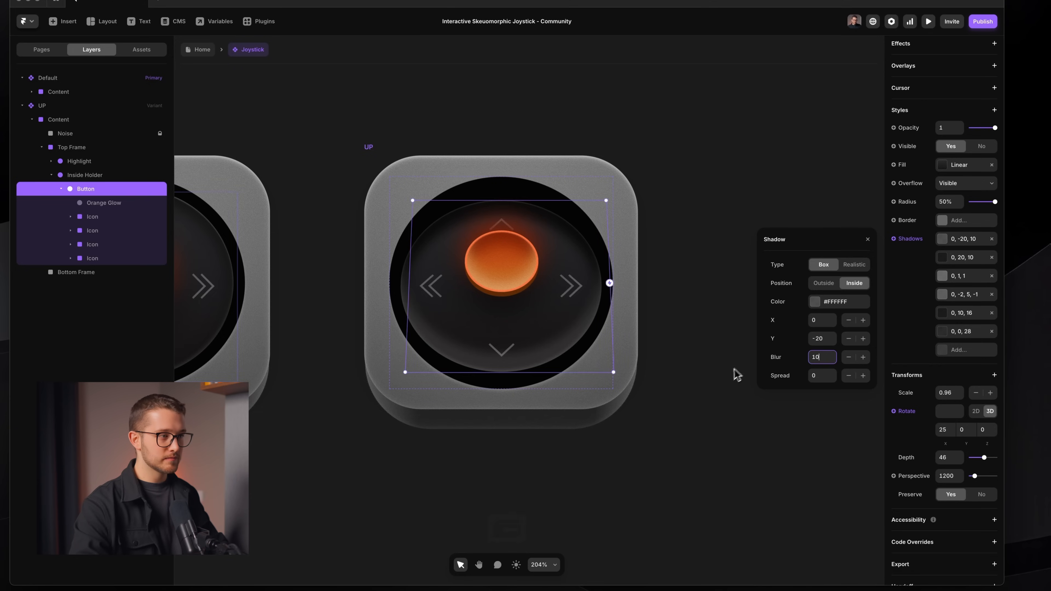
pyautogui.click(729, 375)
# Connect the up arrow icon in the Default variant to the UP variant with a Click interaction.
pyautogui.scroll(-5, 697, 305)
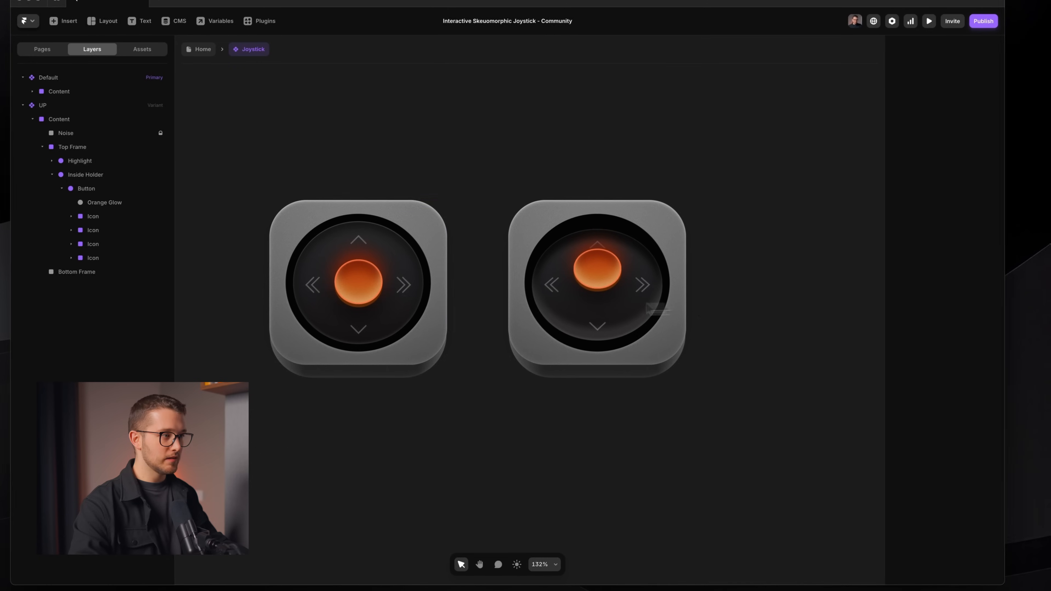
pyautogui.scroll(3, 408, 227)
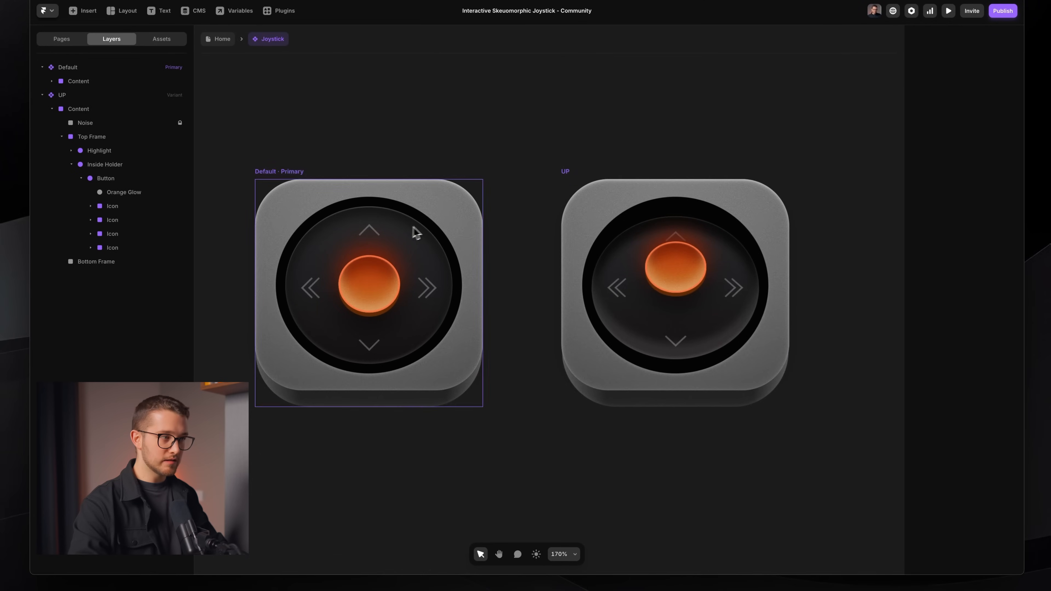
pyautogui.keyDown('super'); pyautogui.click(370, 234); pyautogui.keyUp('super')
pyautogui.keyDown('super'); pyautogui.click(383, 248); pyautogui.keyUp('super')
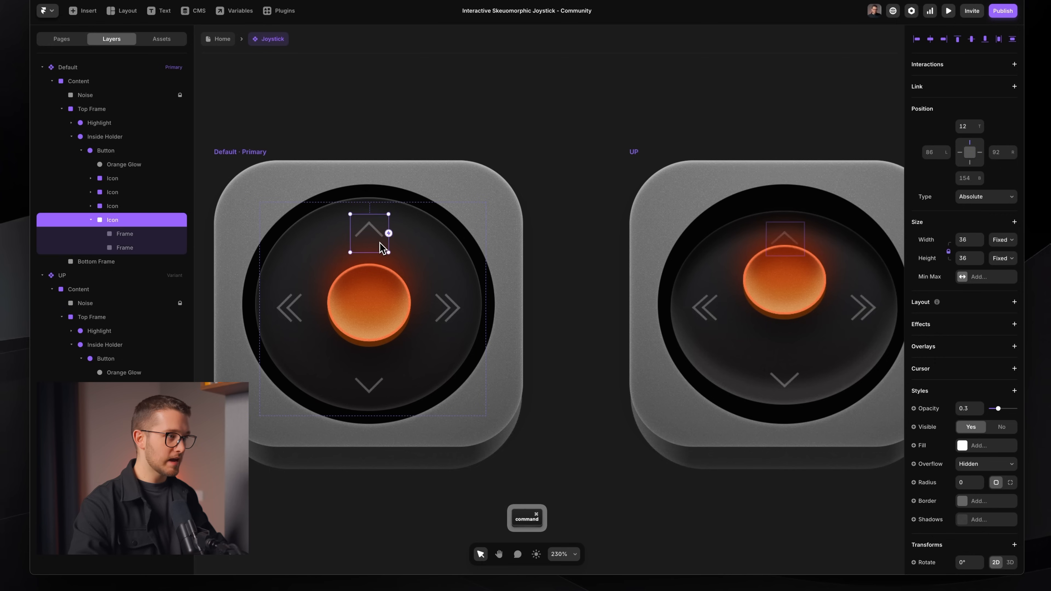
pyautogui.moveTo(388, 233); pyautogui.dragTo(673, 232)
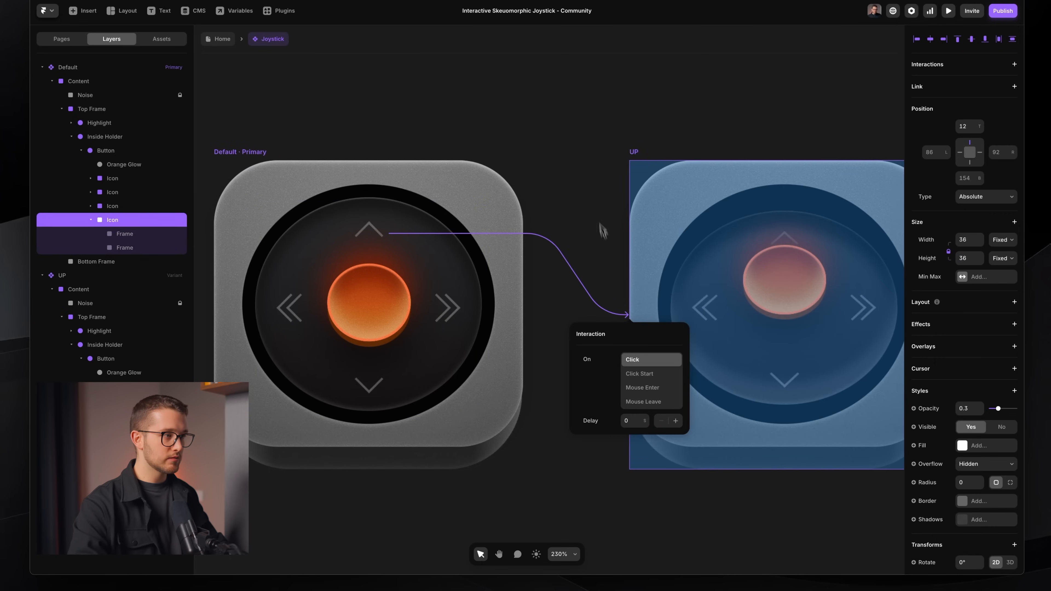
pyautogui.click(595, 210)
# Preview the component, trigger its up arrow and compare the tilt with the finished joystick.
pyautogui.press('super+p')
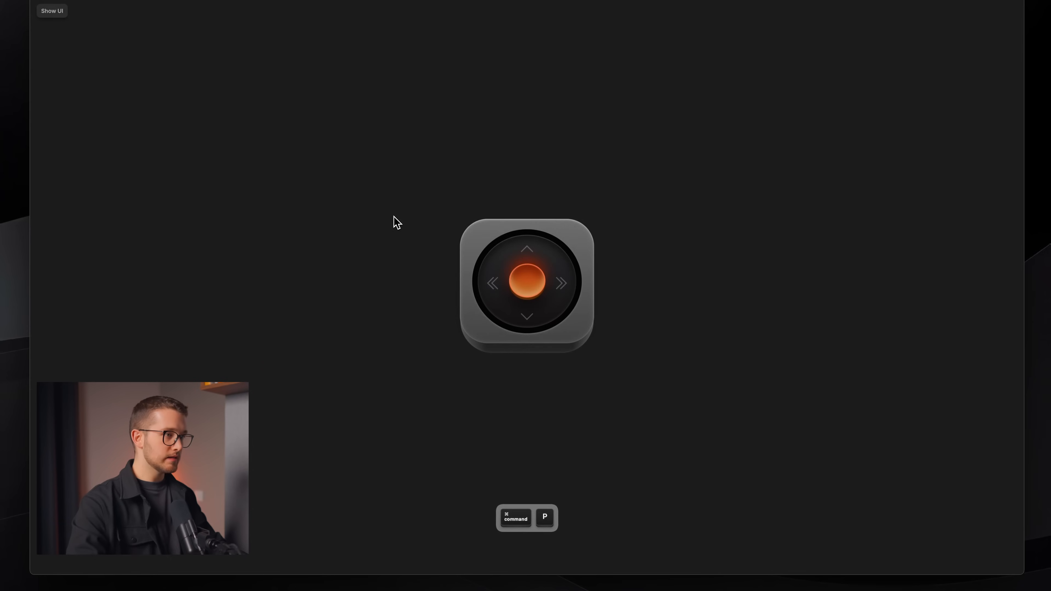
pyautogui.click(525, 257)
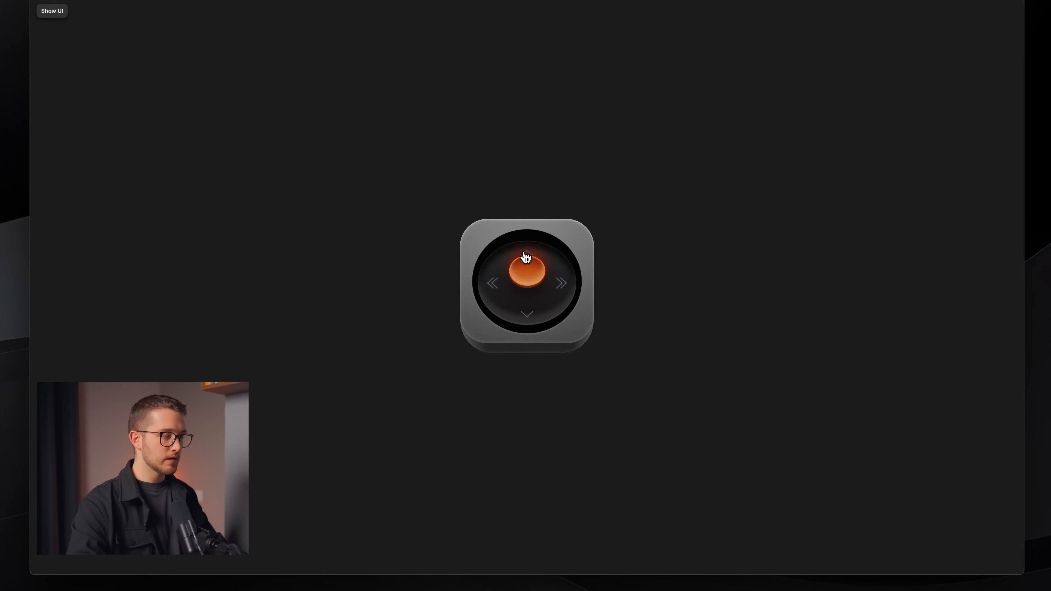
pyautogui.press('super+Tab')
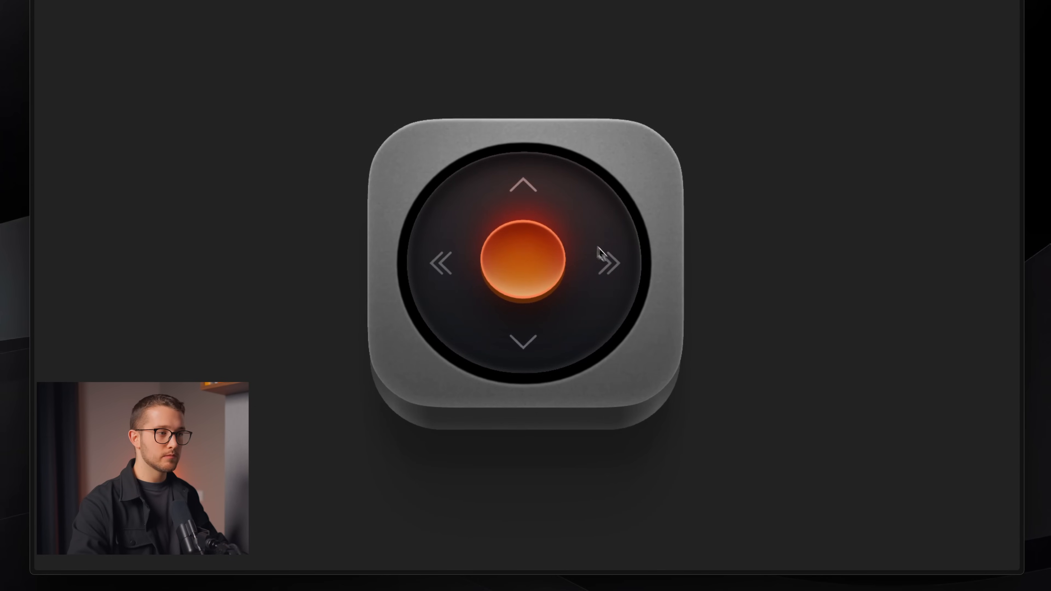
pyautogui.press('super+Tab')
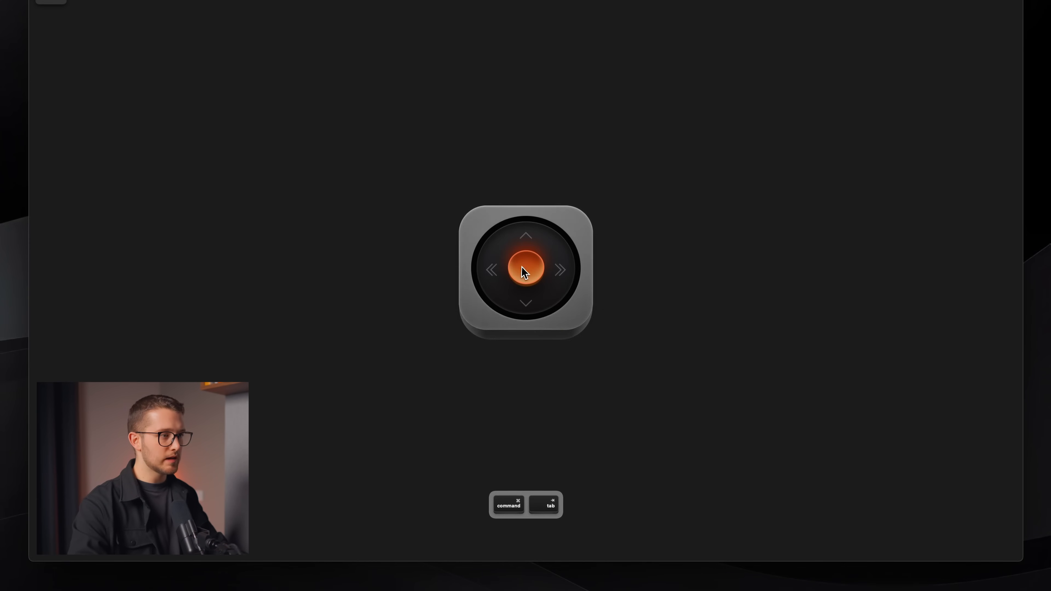
# Connect the UP variant back to the Default variant with an Appear interaction.
pyautogui.press('Escape')
pyautogui.click(630, 175)
pyautogui.scroll(-5, 633, 173)
pyautogui.click(635, 179)
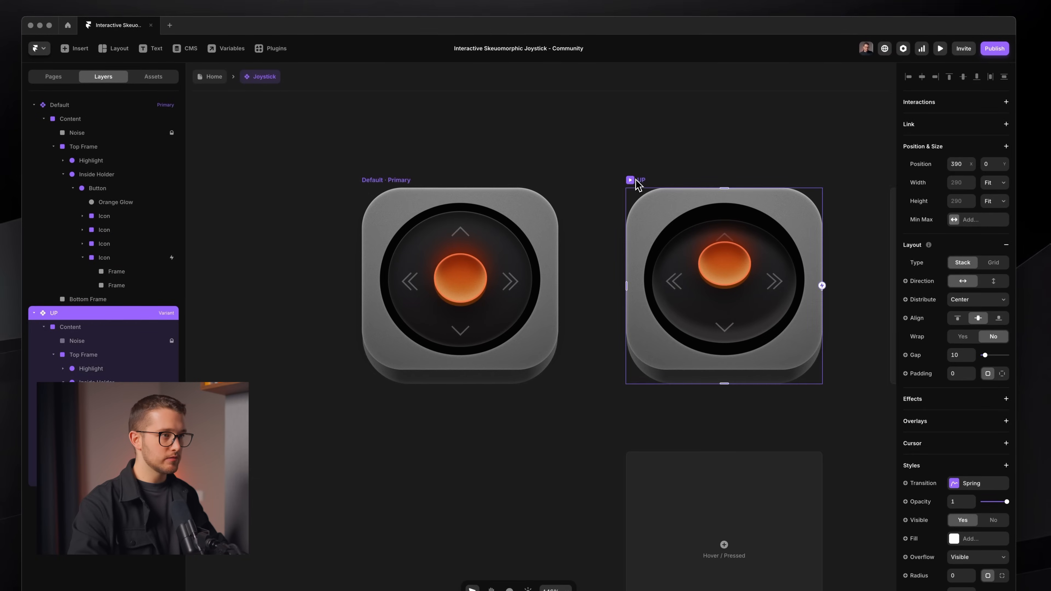
pyautogui.hscroll(5, 634, 183)
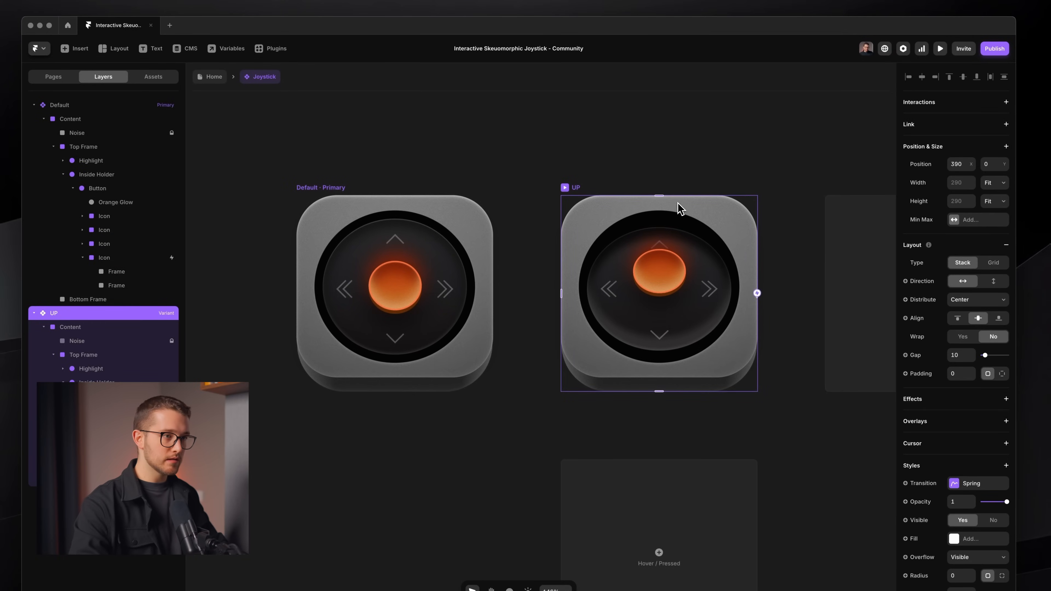
pyautogui.moveTo(537, 176); pyautogui.dragTo(491, 295)
pyautogui.click(512, 367)
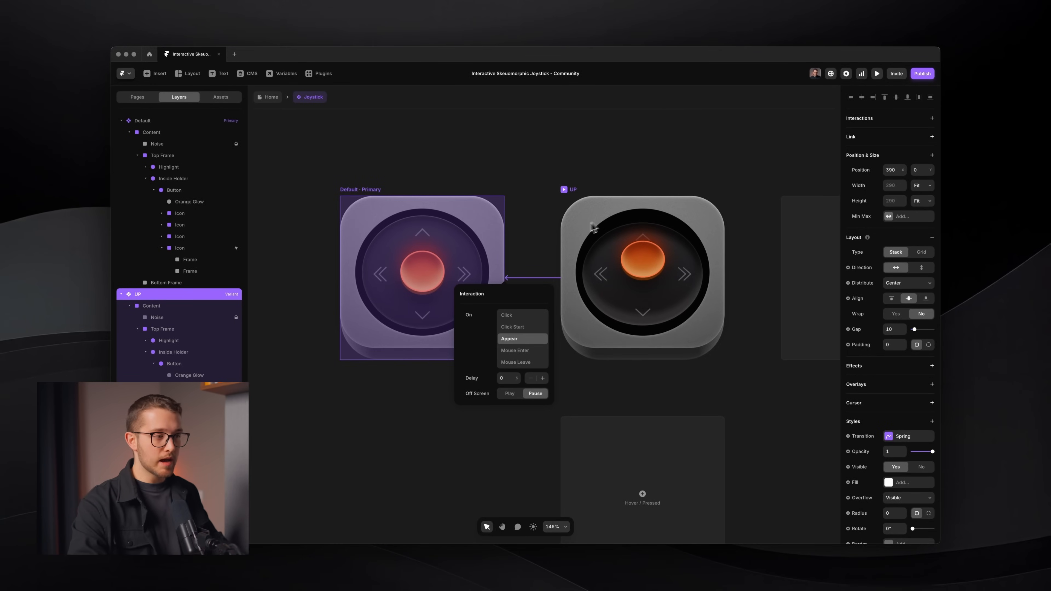
# Set the Appear interaction's Delay to 0.2 s and its Off Screen behaviour to Play.
pyautogui.click(509, 380)
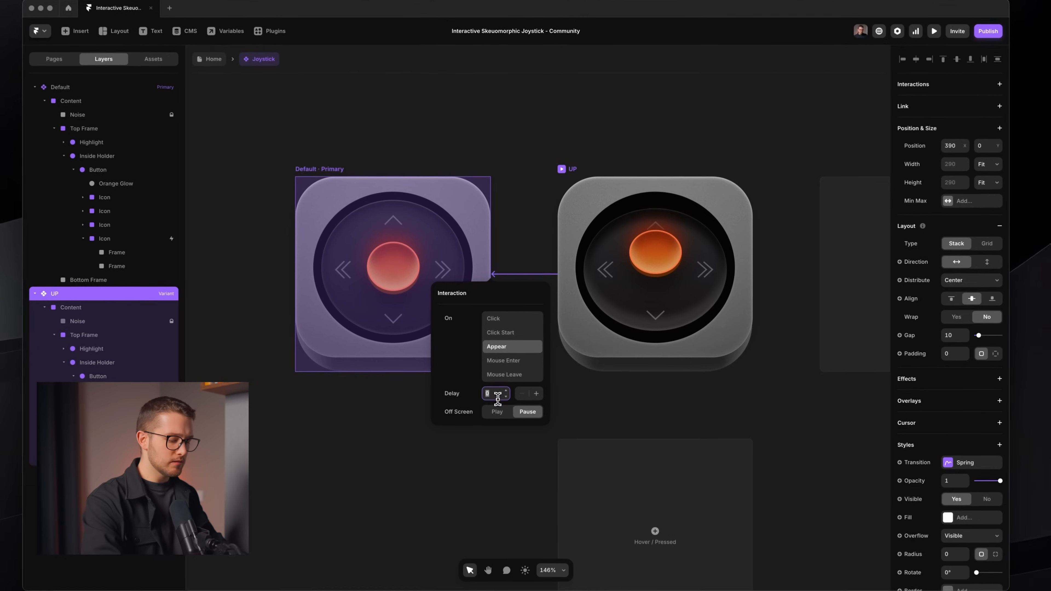
pyautogui.write('0.')
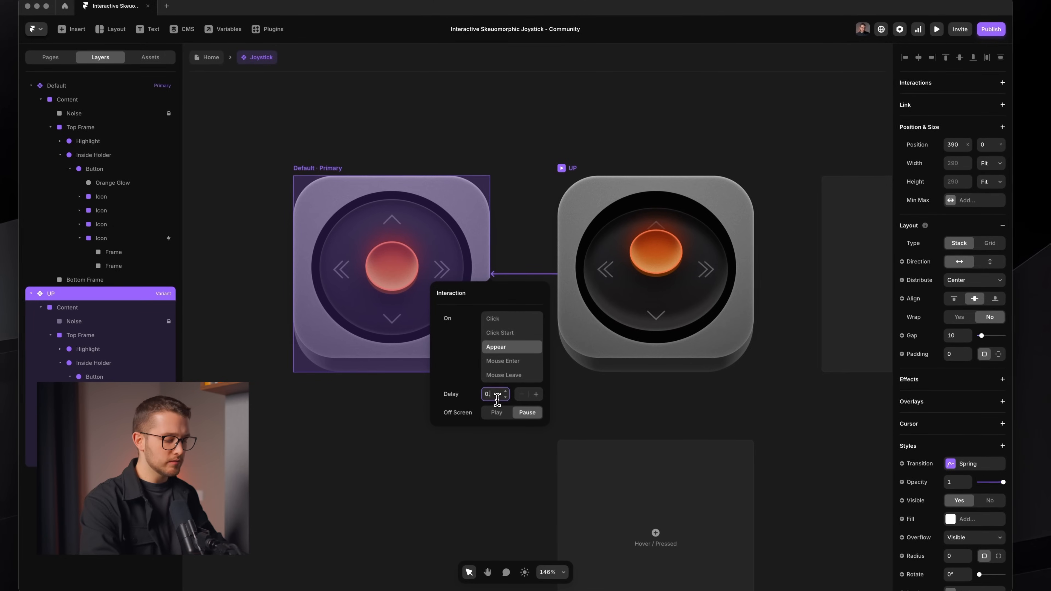
pyautogui.write('2')
pyautogui.press('Return')
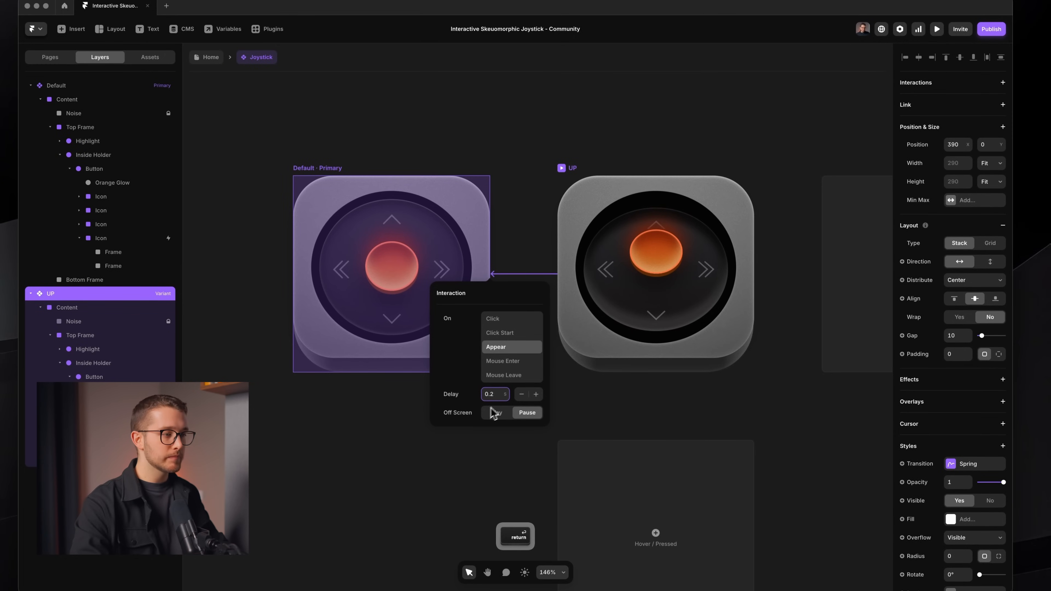
pyautogui.click(495, 414)
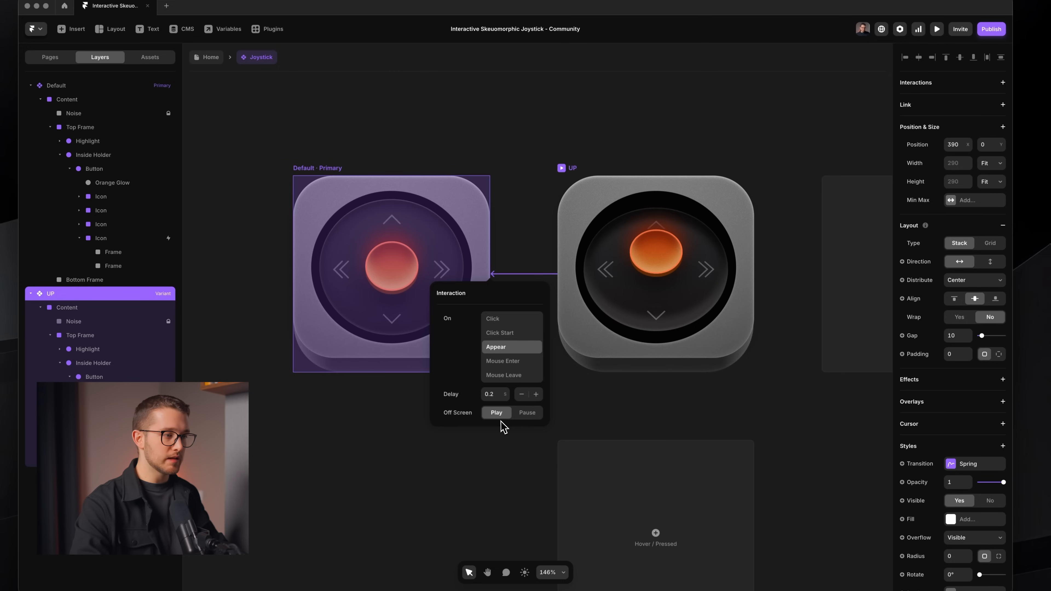
pyautogui.click(502, 452)
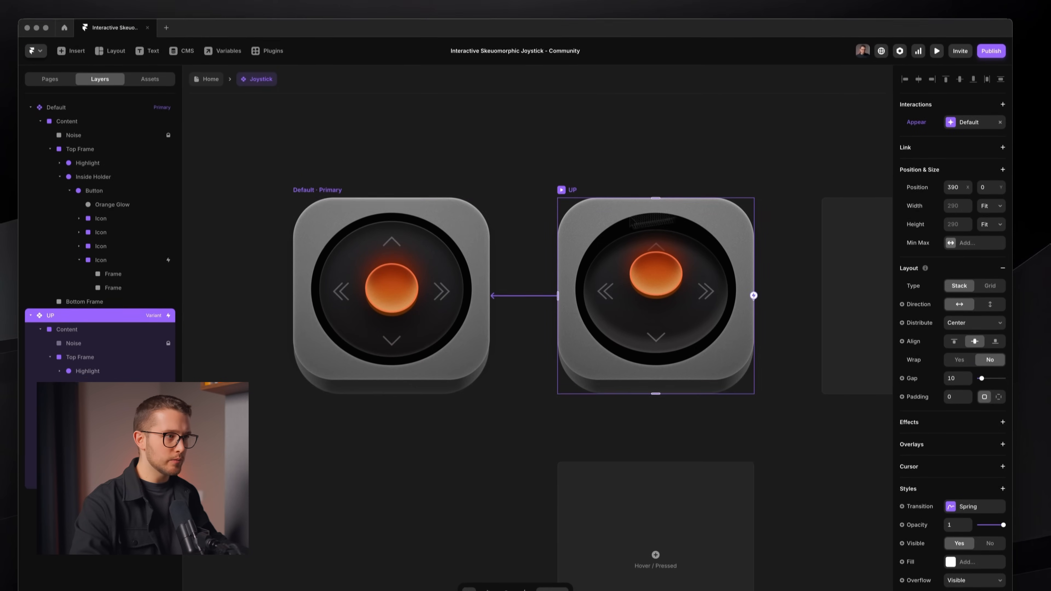
# Preview the component from the Default variant and trigger the up arrow repeatedly to test the automatic return.
pyautogui.click(466, 196)
pyautogui.press('super+p')
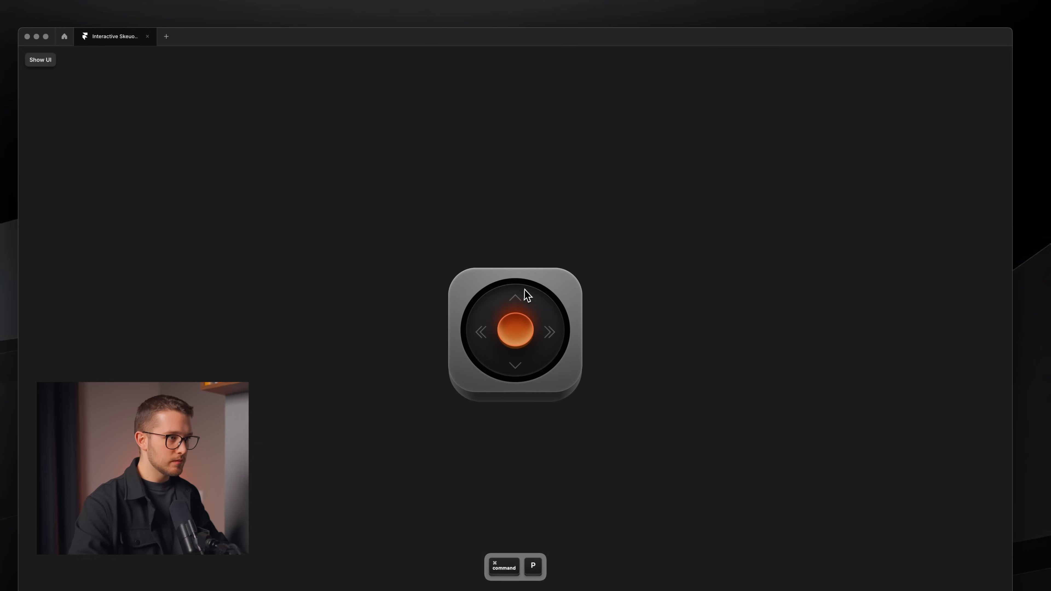
pyautogui.click(516, 298)
pyautogui.click(517, 297)
pyautogui.click(517, 298)
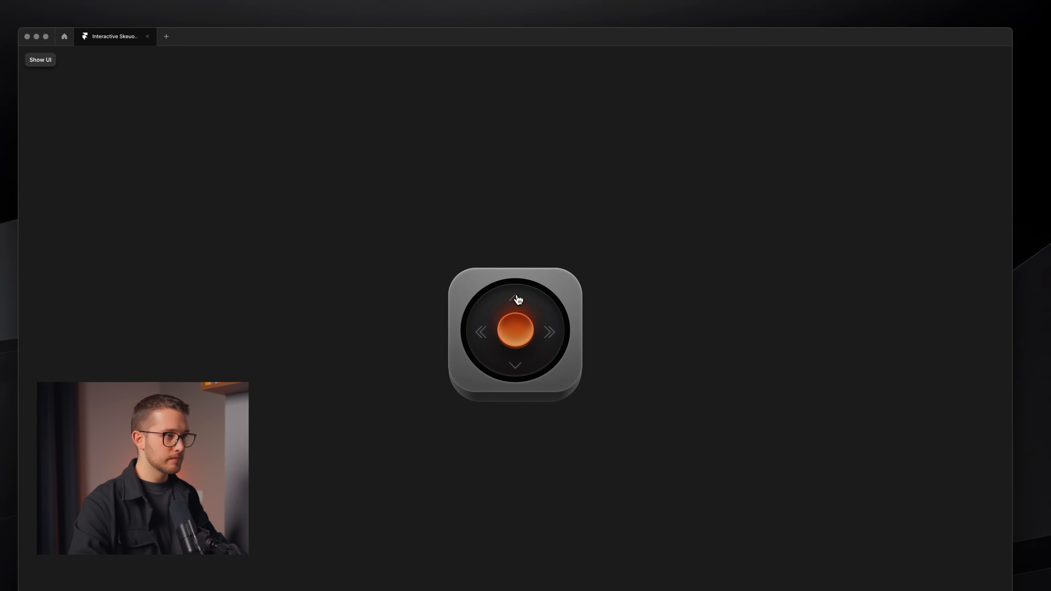
pyautogui.click(517, 298)
pyautogui.click(517, 298)
pyautogui.click(517, 298)
pyautogui.press('Escape')
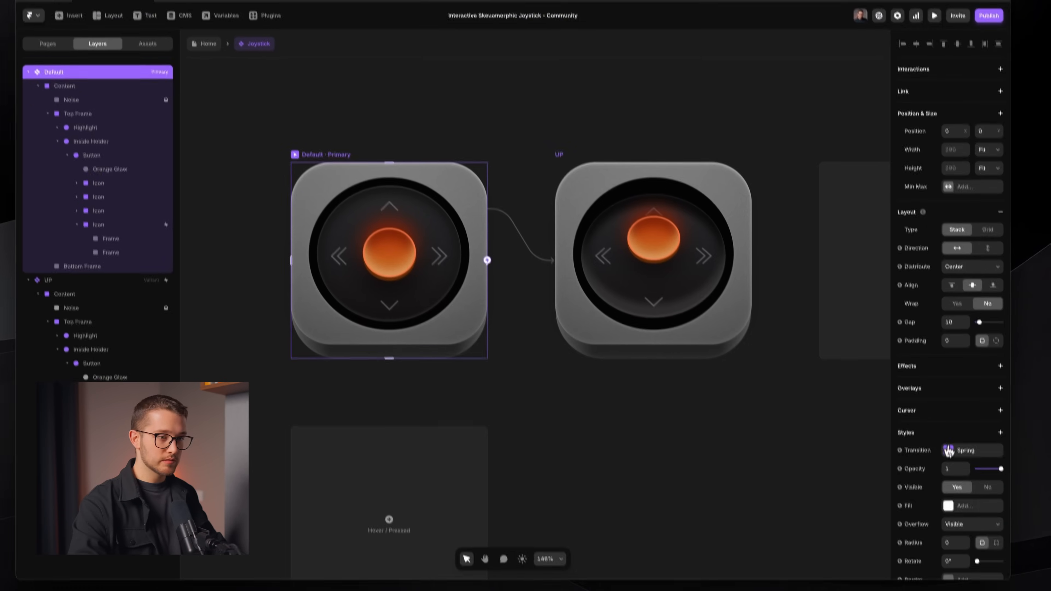
# Set the Bounce of the Default variant's Spring transition to 0.1 and adjust its Time.
pyautogui.click(961, 438)
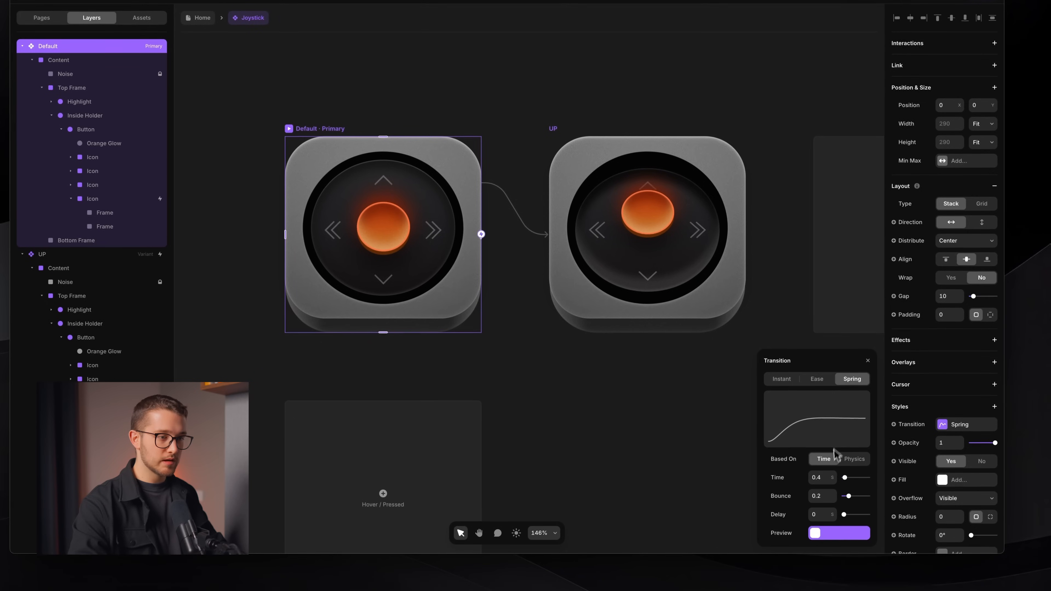
pyautogui.press('Down')
pyautogui.press('Return')
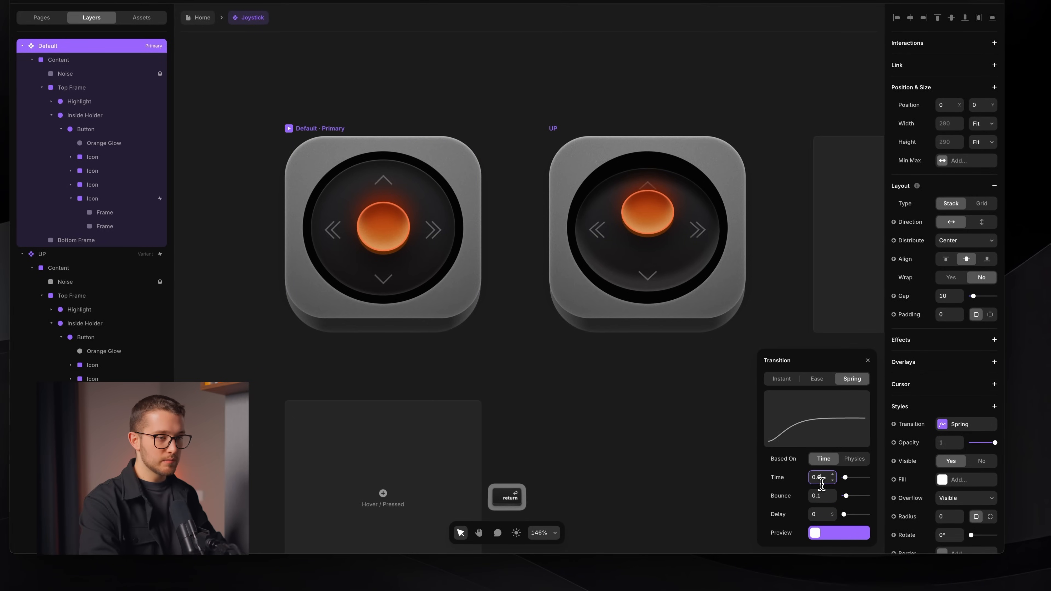
# Preview the component again and test the adjusted spring motion with the up arrow.
pyautogui.press('super+p')
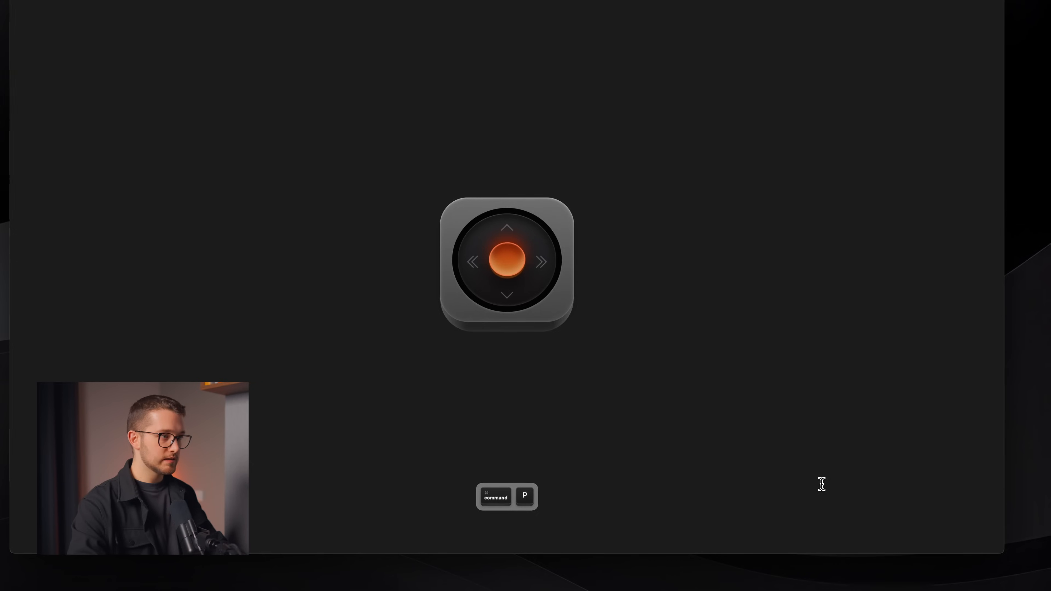
pyautogui.click(515, 238)
pyautogui.click(537, 287)
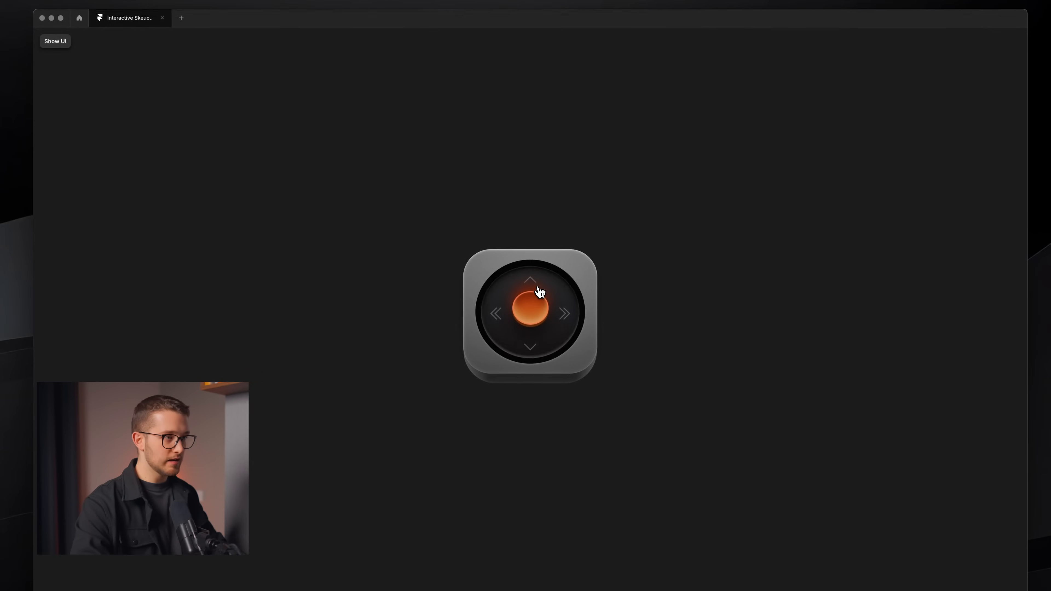
pyautogui.click(530, 282)
pyautogui.click(528, 286)
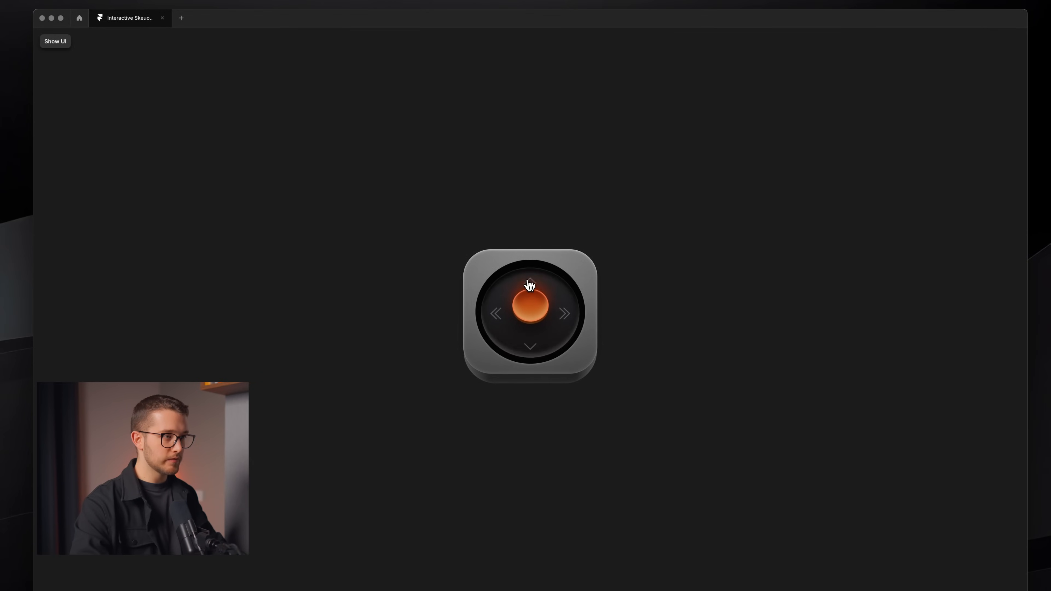
pyautogui.click(532, 284)
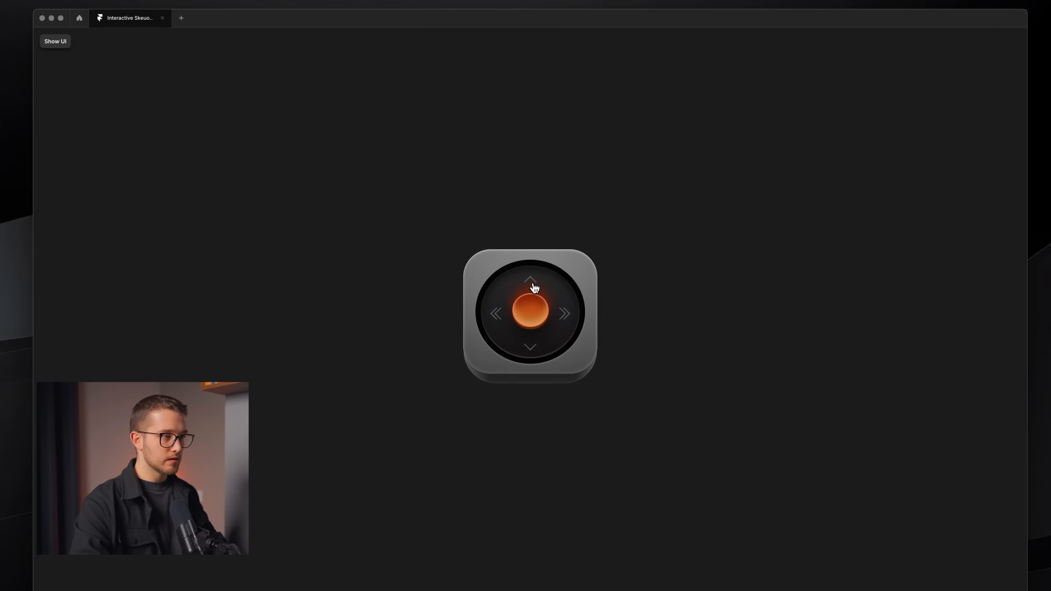
# Alternate between the finished joystick and the component preview, triggering the up arrow in both to compare their motion.
pyautogui.press('super+Tab')
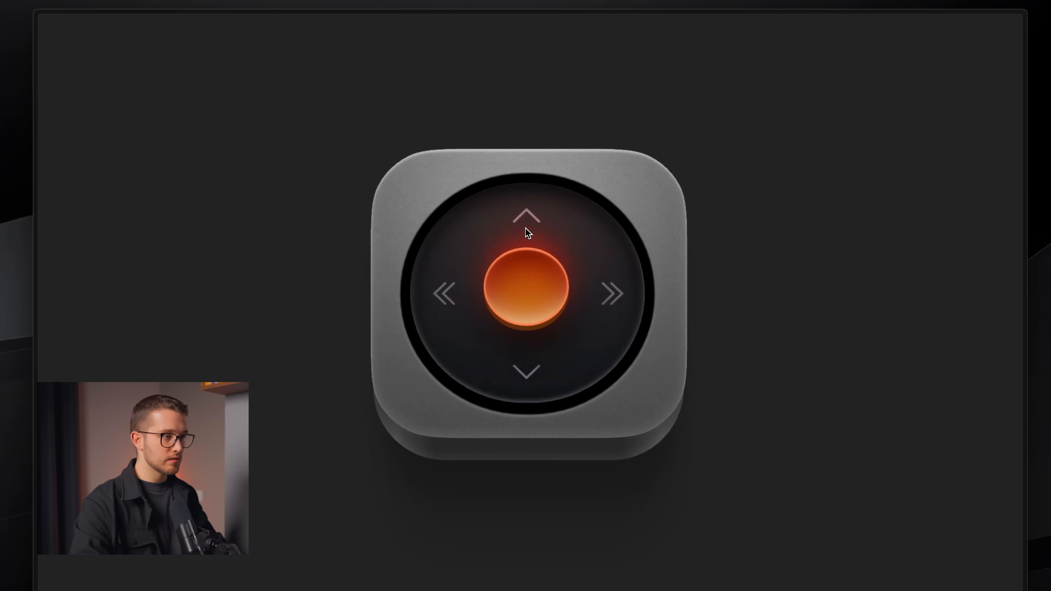
pyautogui.press('super+Tab')
pyautogui.click(526, 279)
pyautogui.click(526, 278)
pyautogui.click(527, 279)
pyautogui.click(527, 279)
pyautogui.click(527, 278)
pyautogui.click(526, 279)
pyautogui.press('super+Tab')
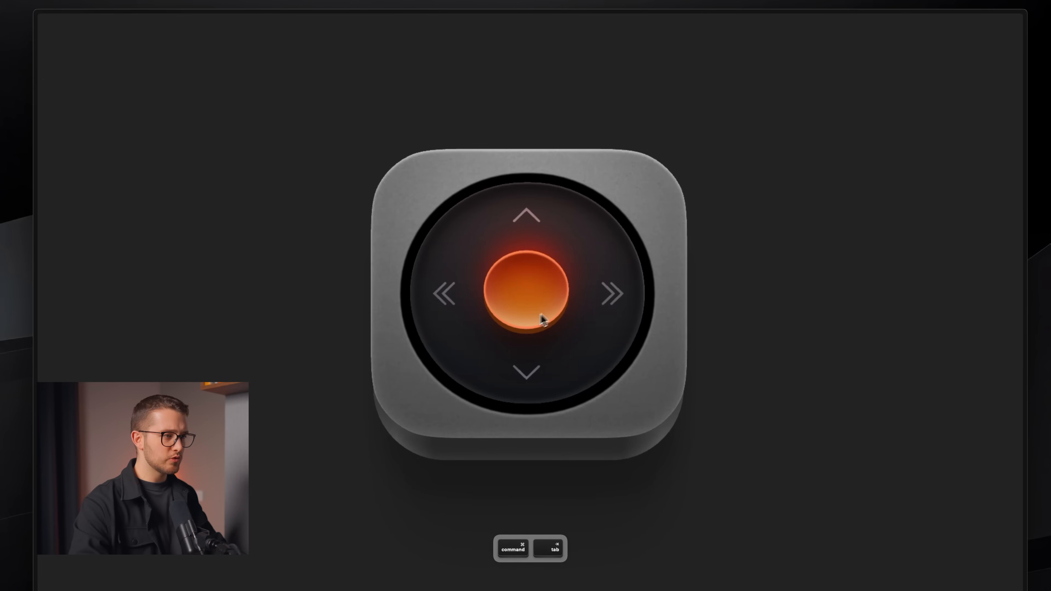
pyautogui.click(522, 244)
pyautogui.press('super+Tab')
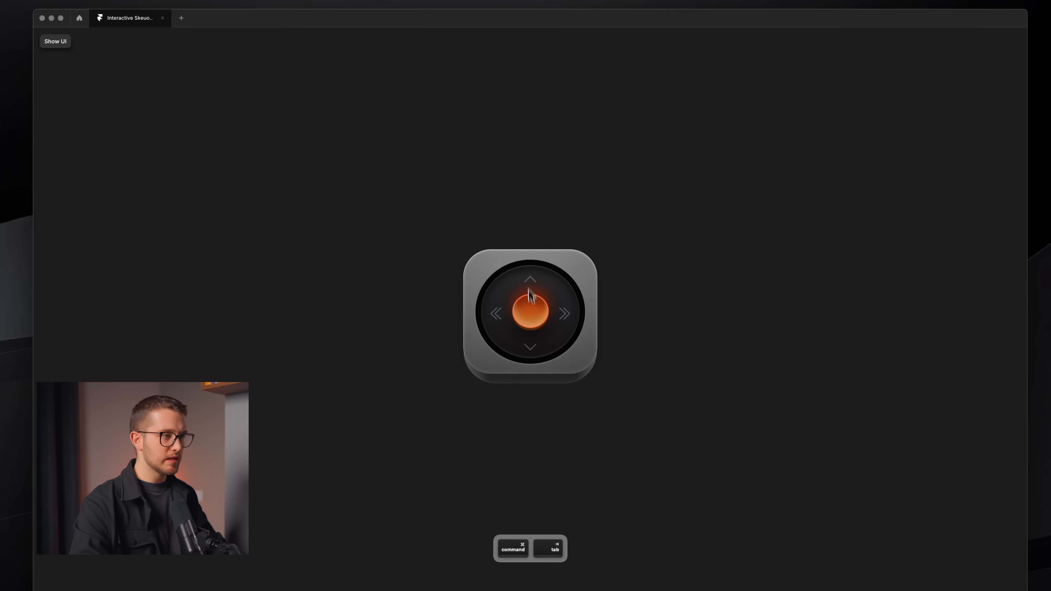
pyautogui.click(530, 281)
pyautogui.click(530, 281)
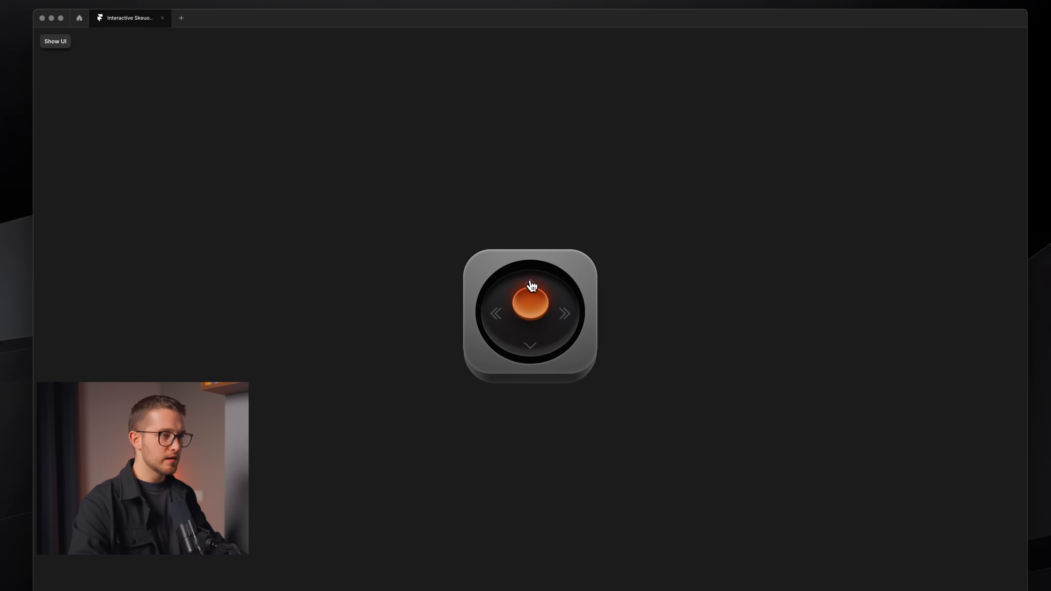
# Set the white inner shadow's Blur to 20 on the UP variant's Button and adjust its dark shadow.
pyautogui.click(530, 282)
pyautogui.press('super+Tab')
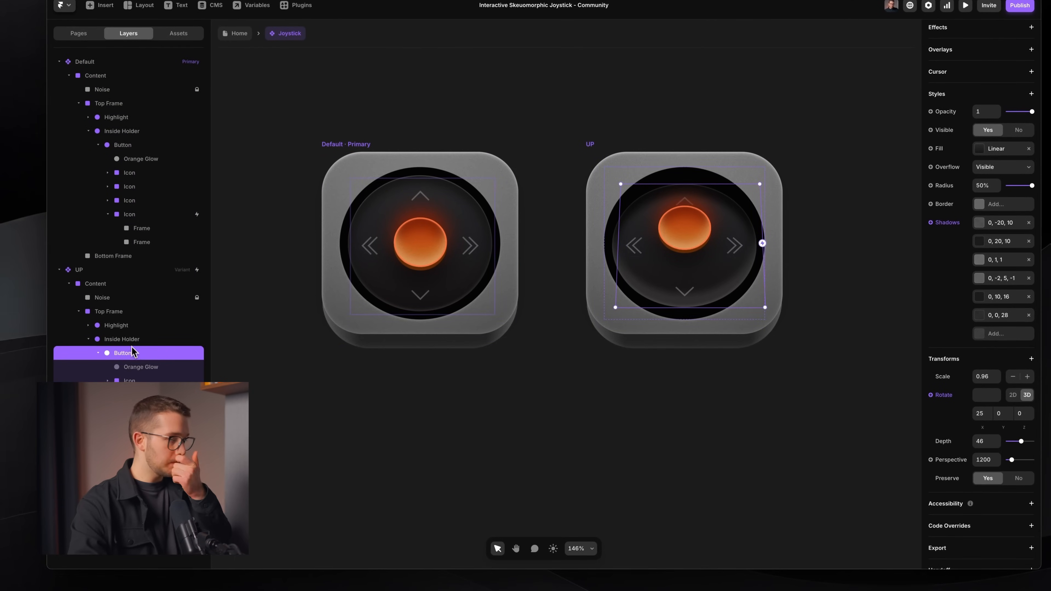
pyautogui.click(1008, 224)
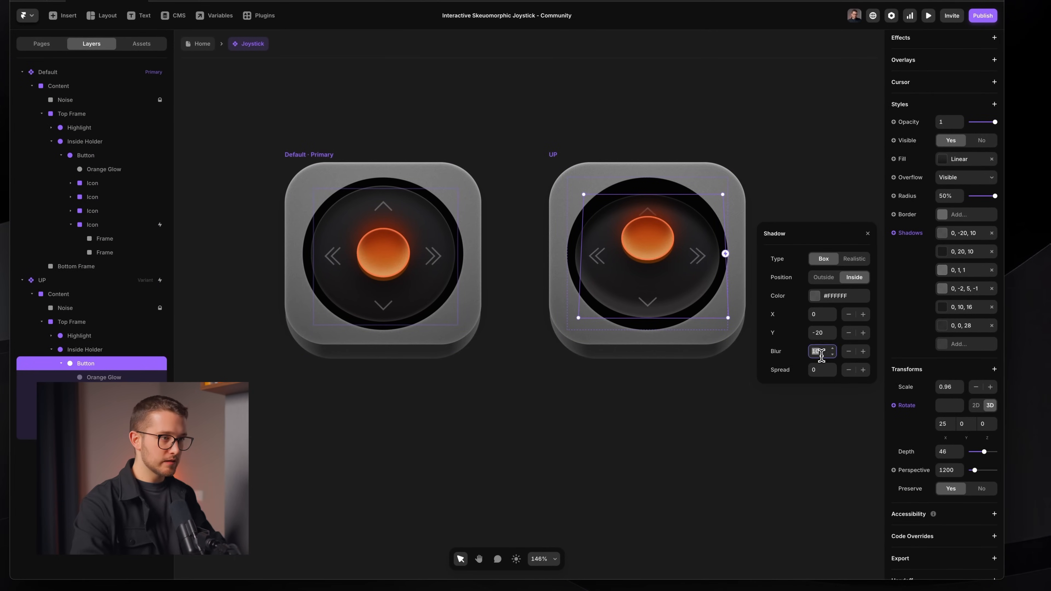
pyautogui.hotkey('shift', 'Up')
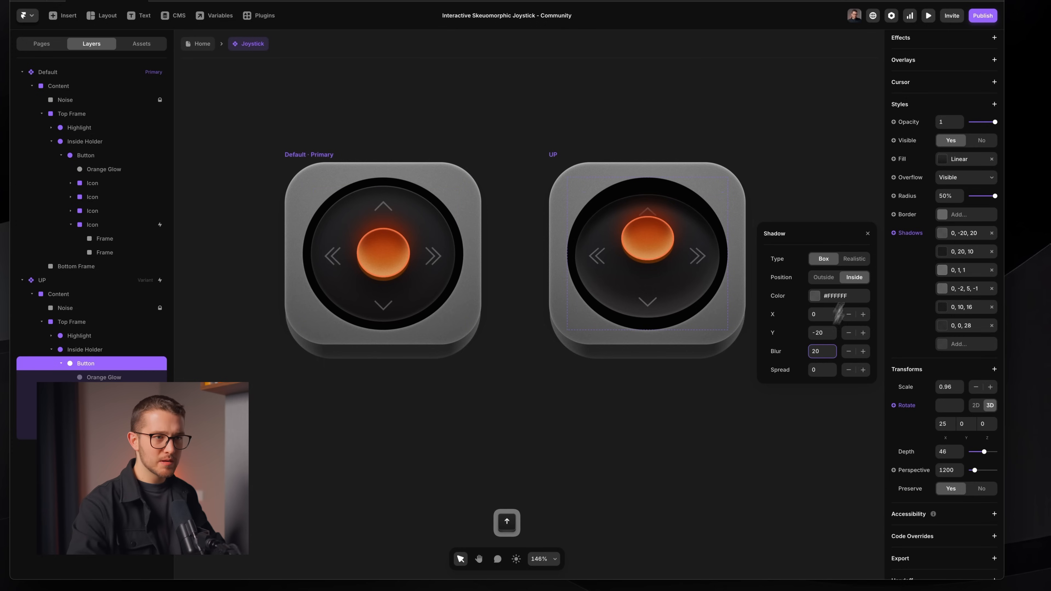
pyautogui.click(938, 249)
pyautogui.press('Return')
pyautogui.click(713, 417)
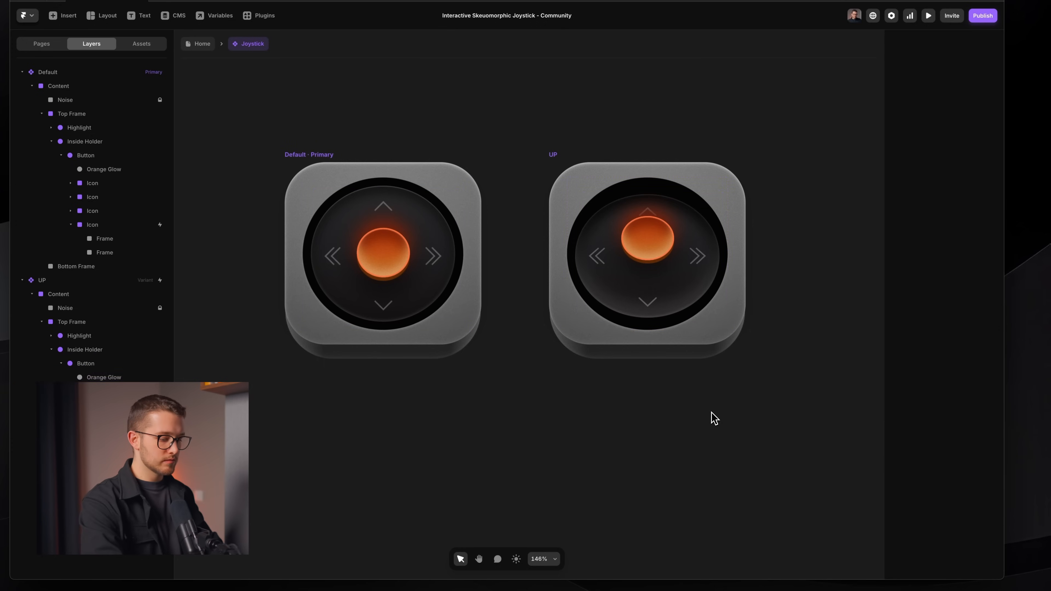
# Preview the component and trigger the up arrow repeatedly to check the tilt with the revised shadows.
pyautogui.press('super+p')
pyautogui.click(510, 276)
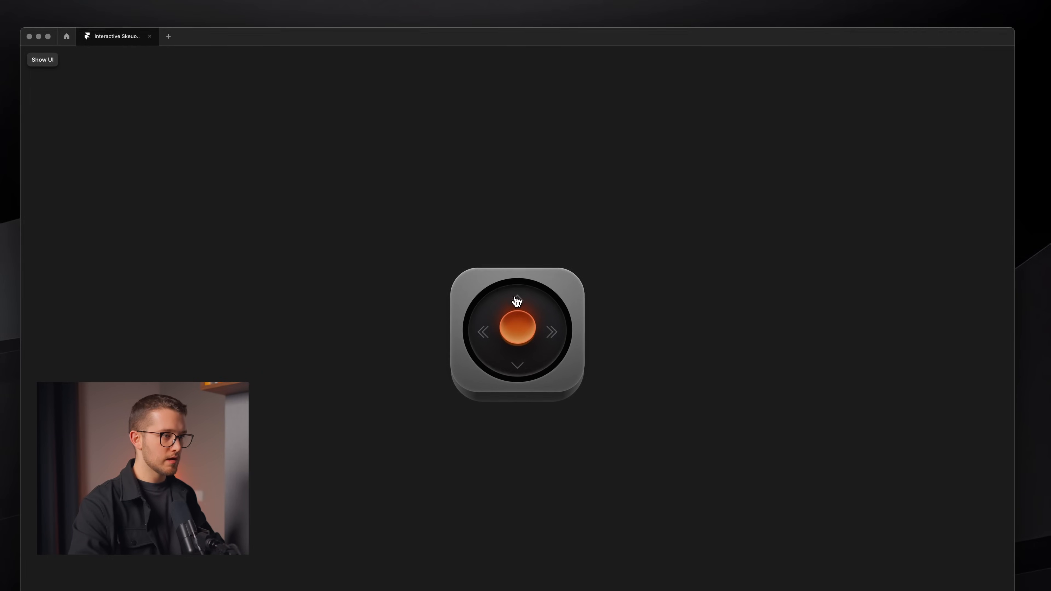
pyautogui.click(511, 276)
pyautogui.click(510, 276)
pyautogui.click(517, 301)
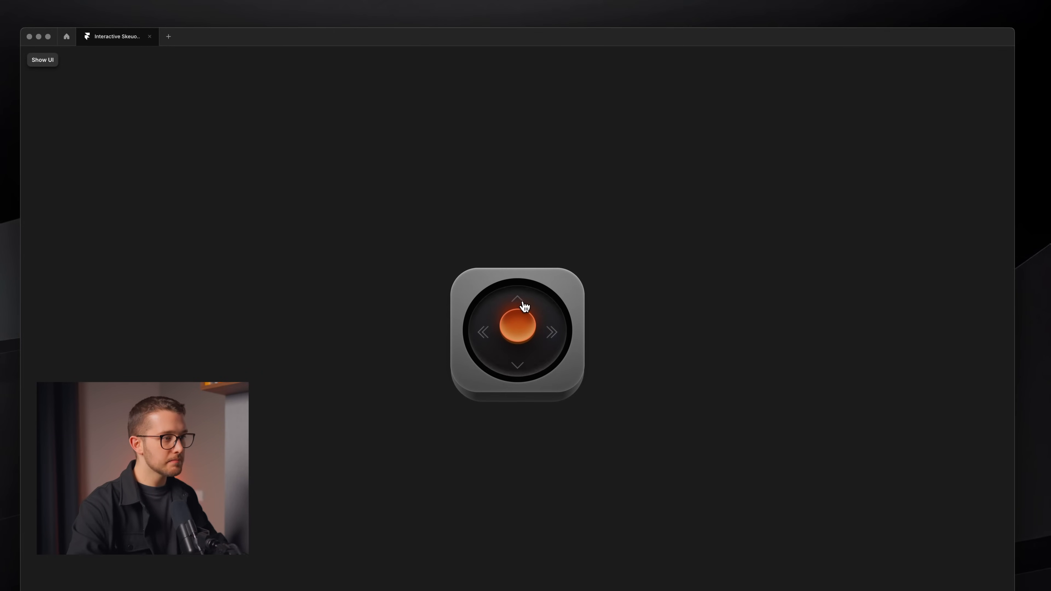
pyautogui.click(524, 305)
pyautogui.click(524, 306)
pyautogui.press('Escape')
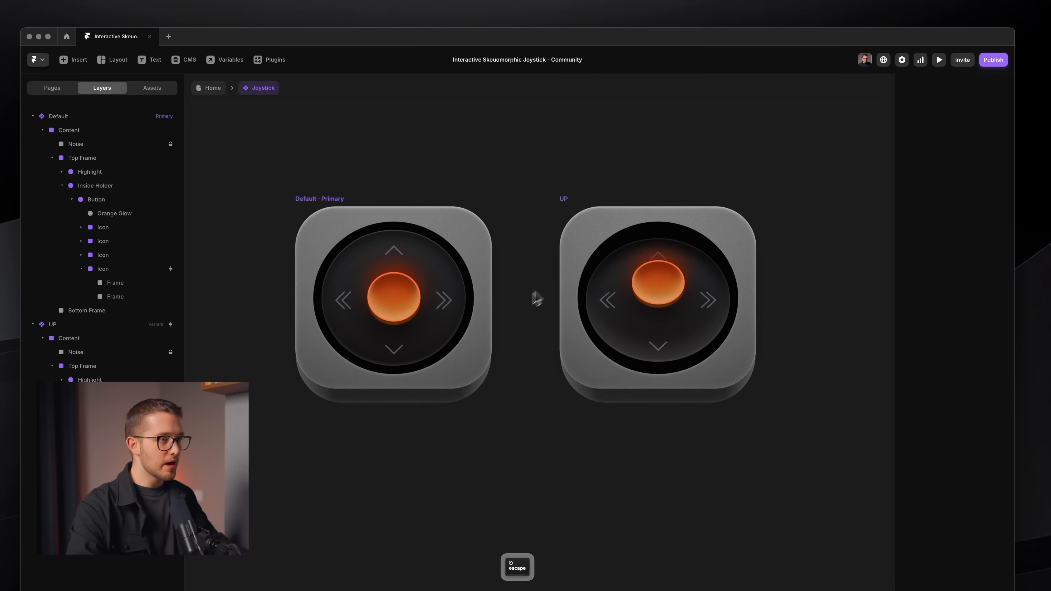
pyautogui.hscroll(1, 603, 199)
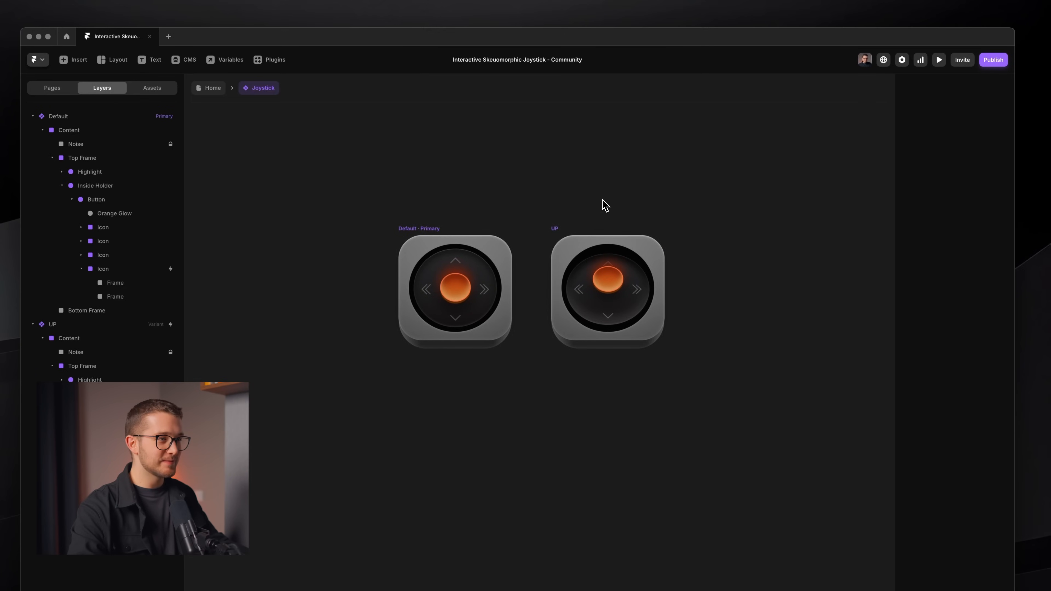
pyautogui.press('super+p')
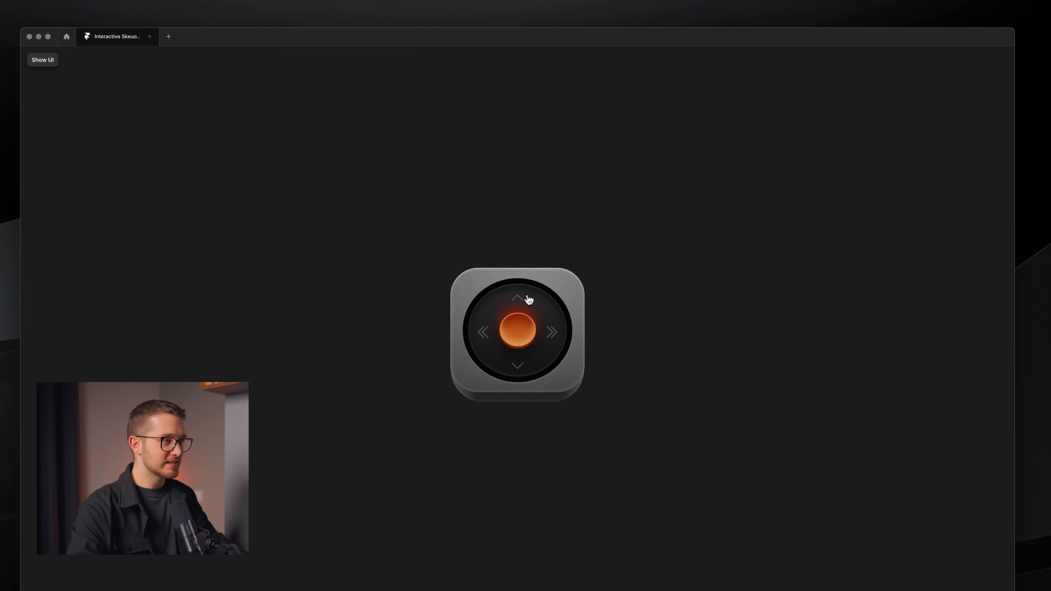
pyautogui.click(523, 304)
pyautogui.press('Escape')
# Add a third variant based on the Default variant beside the UP variant.
pyautogui.click(566, 230)
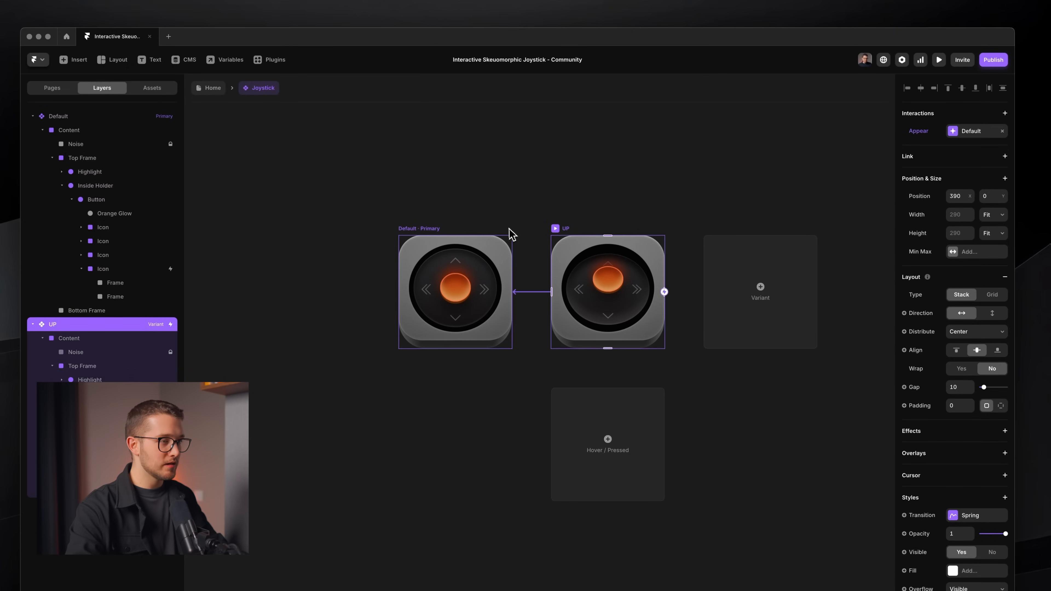
pyautogui.click(467, 235)
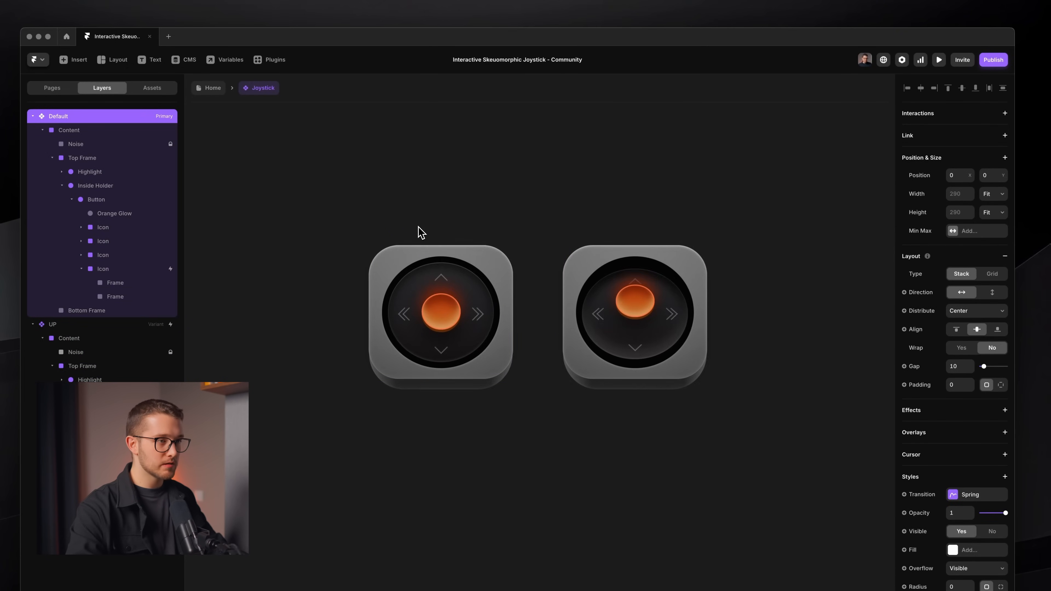
pyautogui.click(759, 289)
pyautogui.scroll(3, 585, 309)
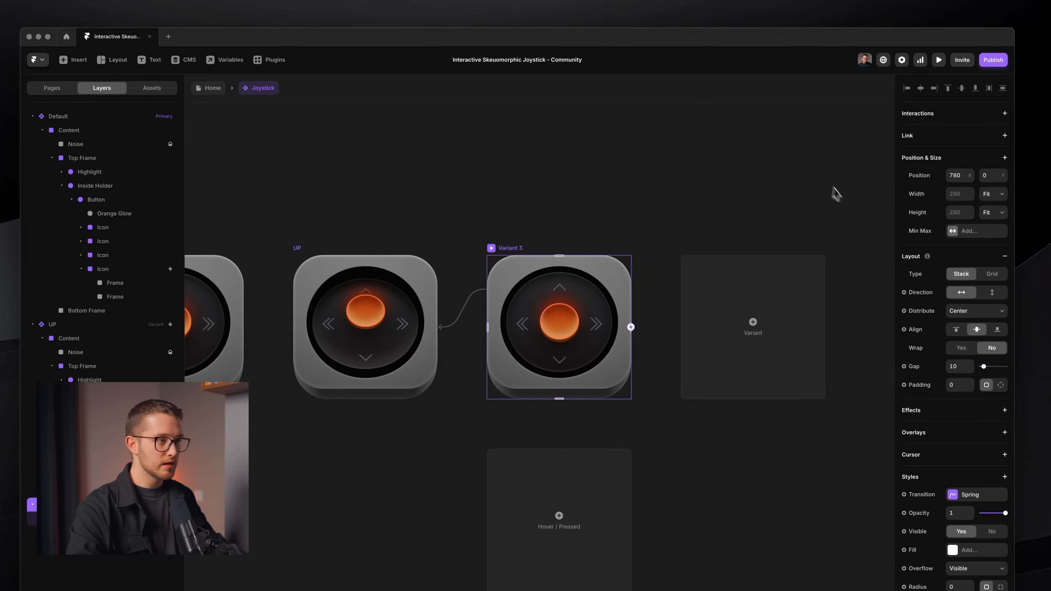
pyautogui.hscroll(-1, 482, 286)
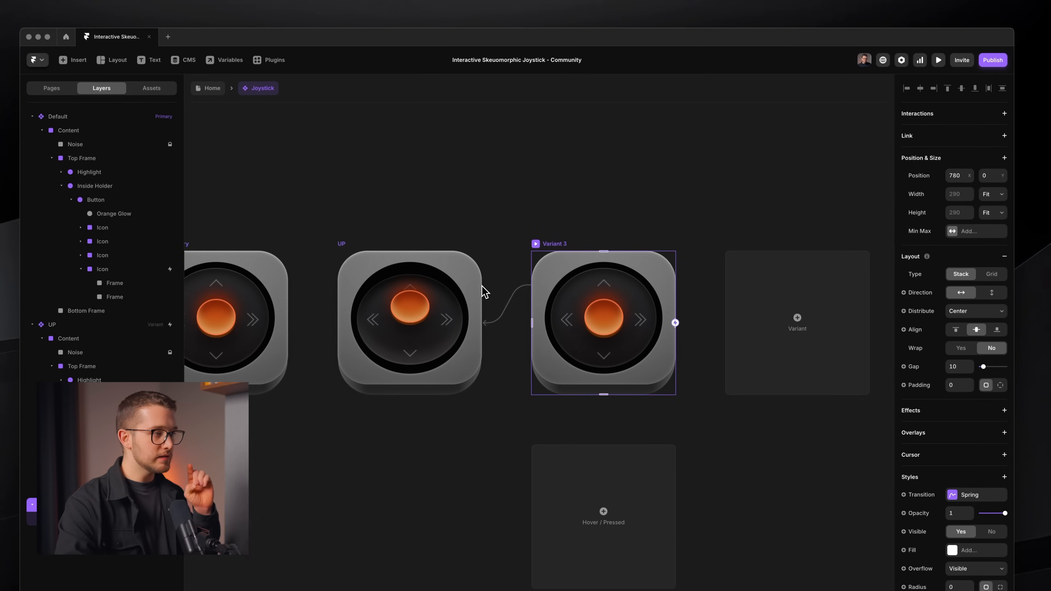
pyautogui.hscroll(-2, 429, 298)
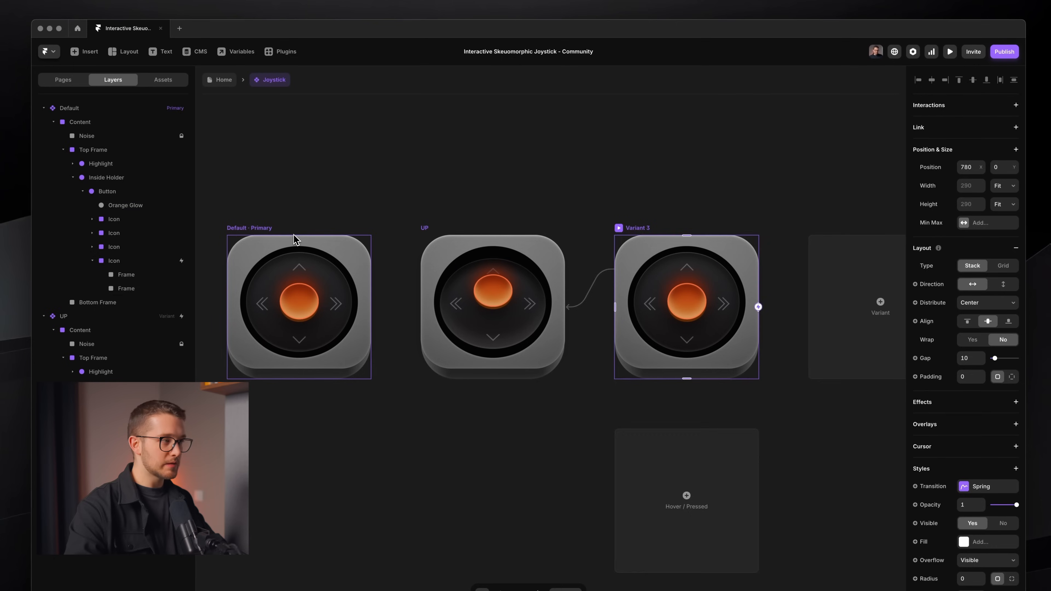
# Inspect the up arrow's Click interaction in the Default variant and in the new third variant.
pyautogui.click(306, 260)
pyautogui.hscroll(-1, 327, 248)
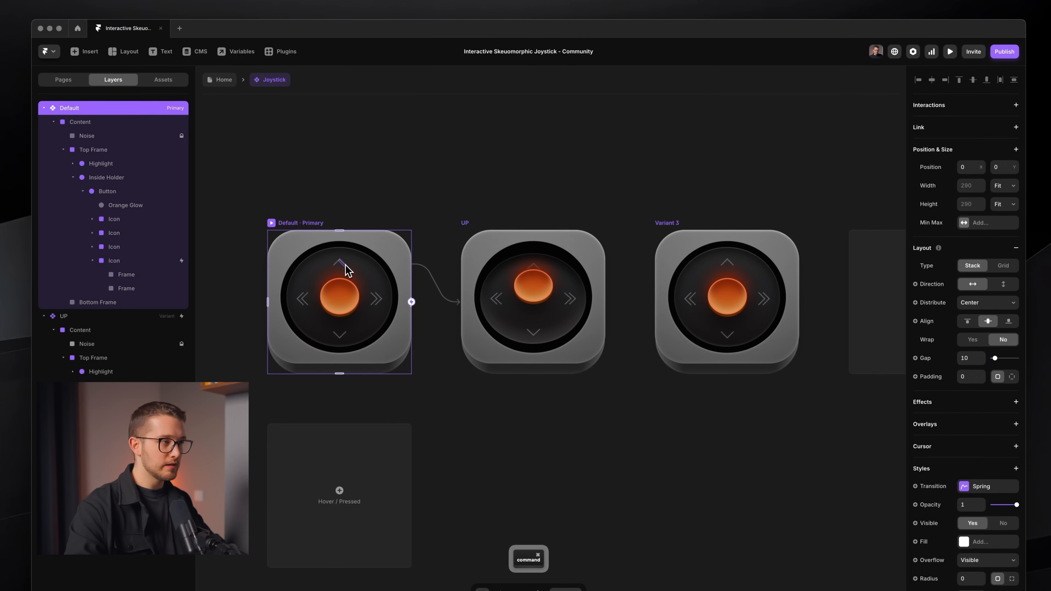
pyautogui.keyDown('super'); pyautogui.click(343, 276); pyautogui.keyUp('super')
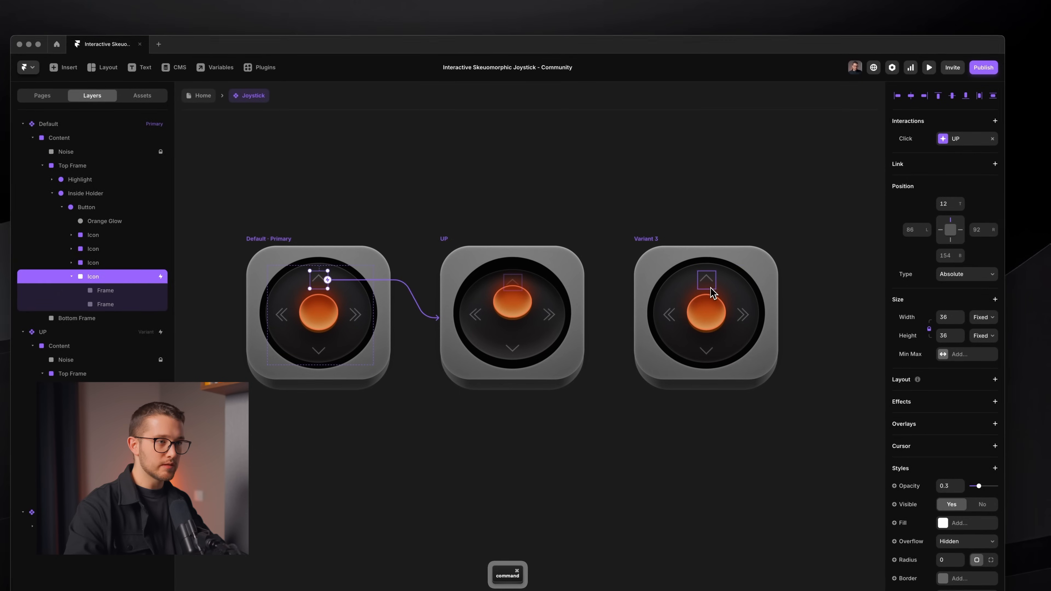
pyautogui.keyDown('super'); pyautogui.click(732, 272); pyautogui.keyUp('super')
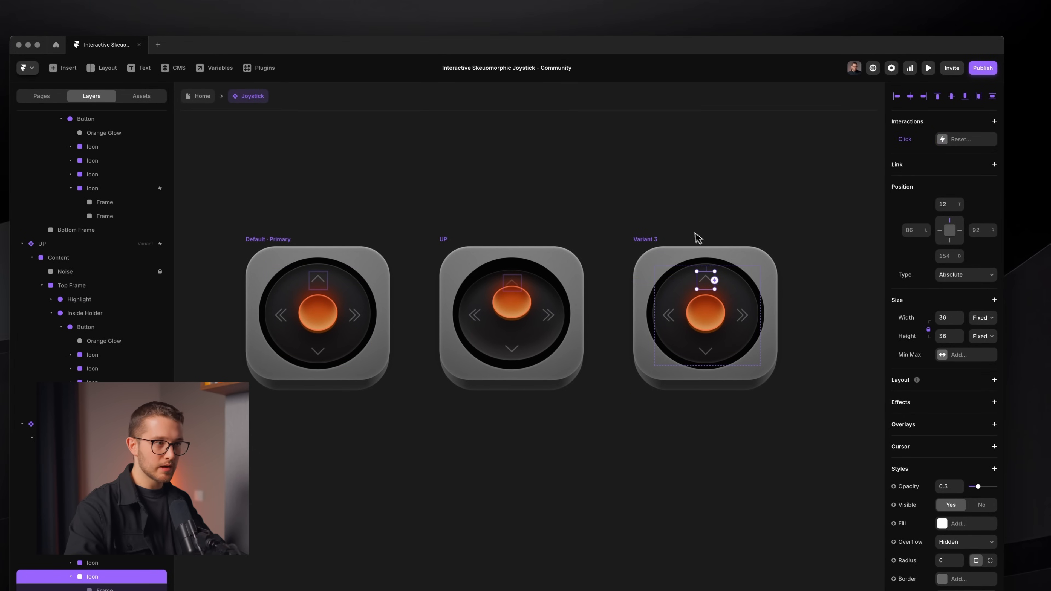
# Rename the third variant as DOWN.
pyautogui.click(670, 247)
pyautogui.doubleClick(669, 243)
pyautogui.write('DOWN')
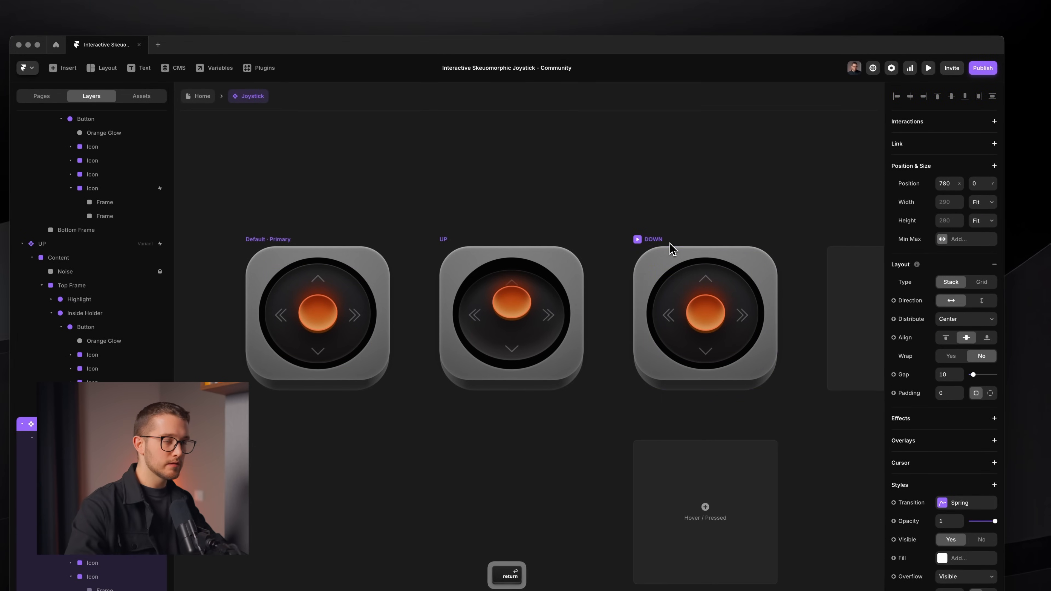
pyautogui.press('Return')
# Tilt the DOWN variant's Button downward by setting its 3D X rotation to -25.
pyautogui.hscroll(2, 525, 278)
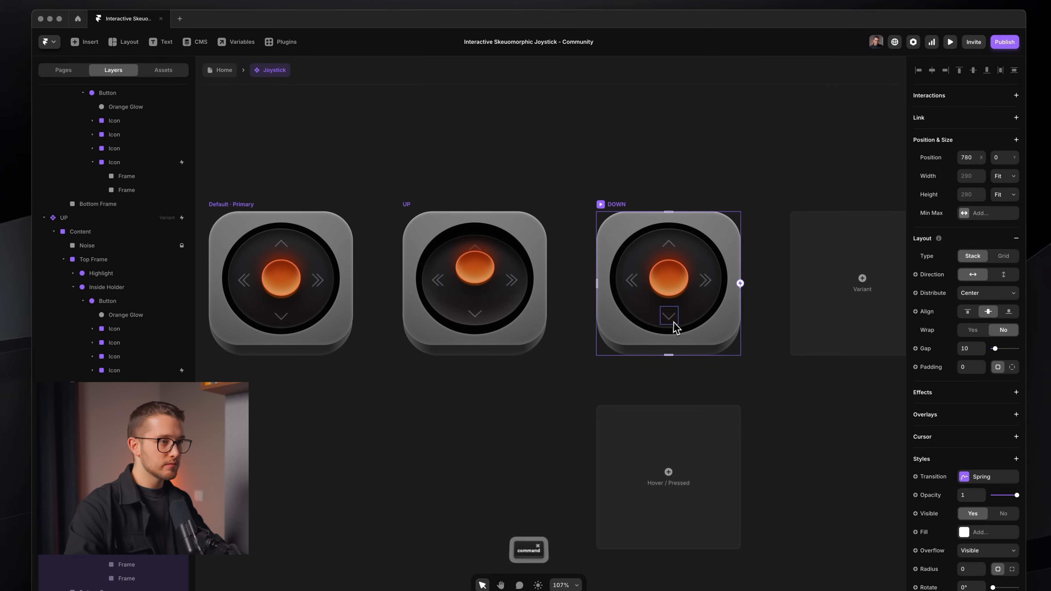
pyautogui.keyDown('super'); pyautogui.click(674, 329); pyautogui.keyUp('super')
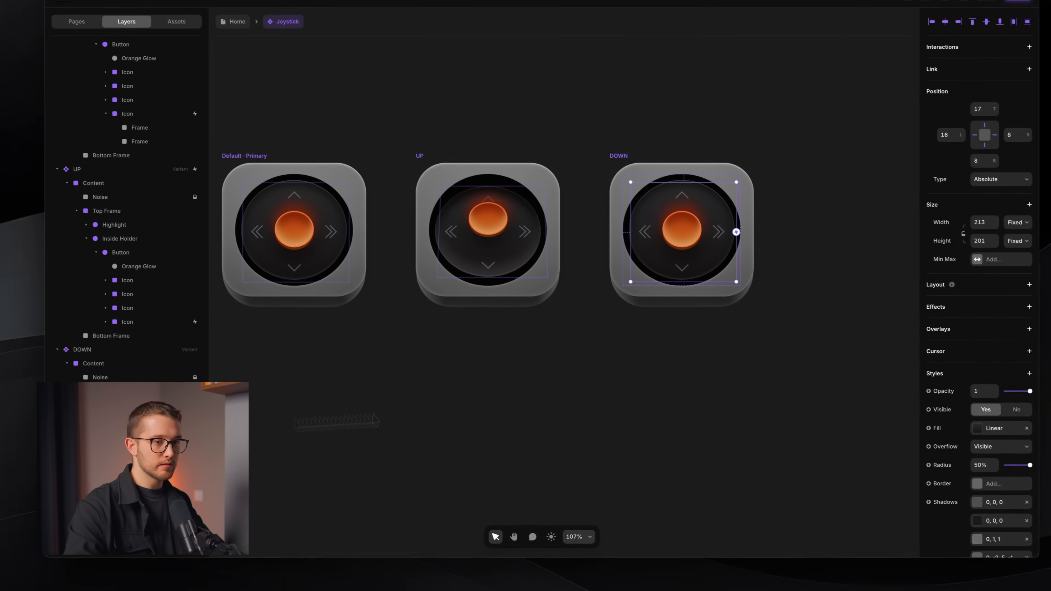
pyautogui.scroll(-8, 1001, 456)
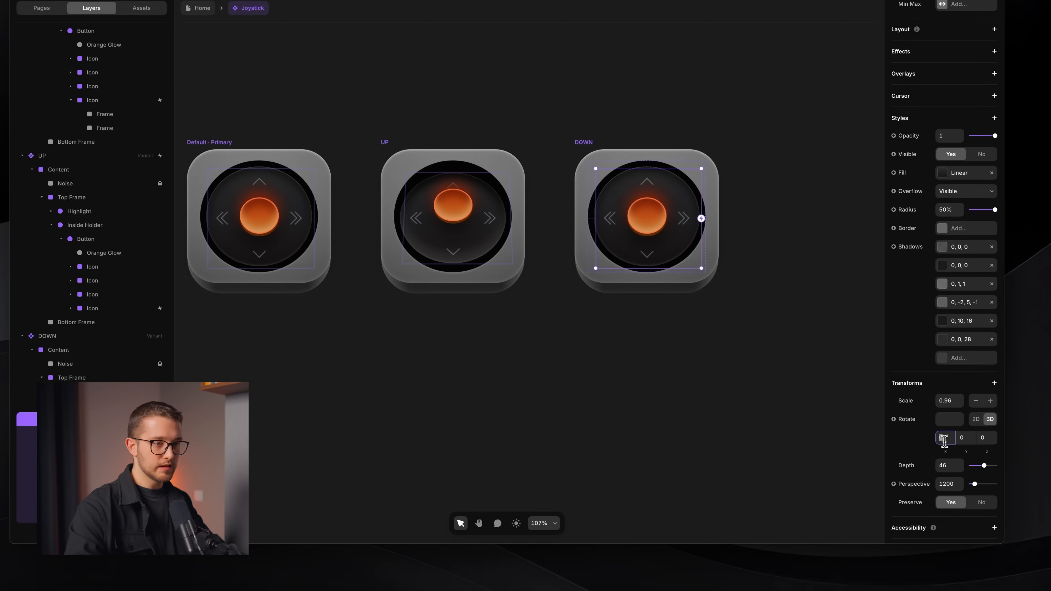
pyautogui.hotkey('shift', 'Down')
pyautogui.hotkey('shift', 'Down')
pyautogui.hotkey('shift', 'Down')
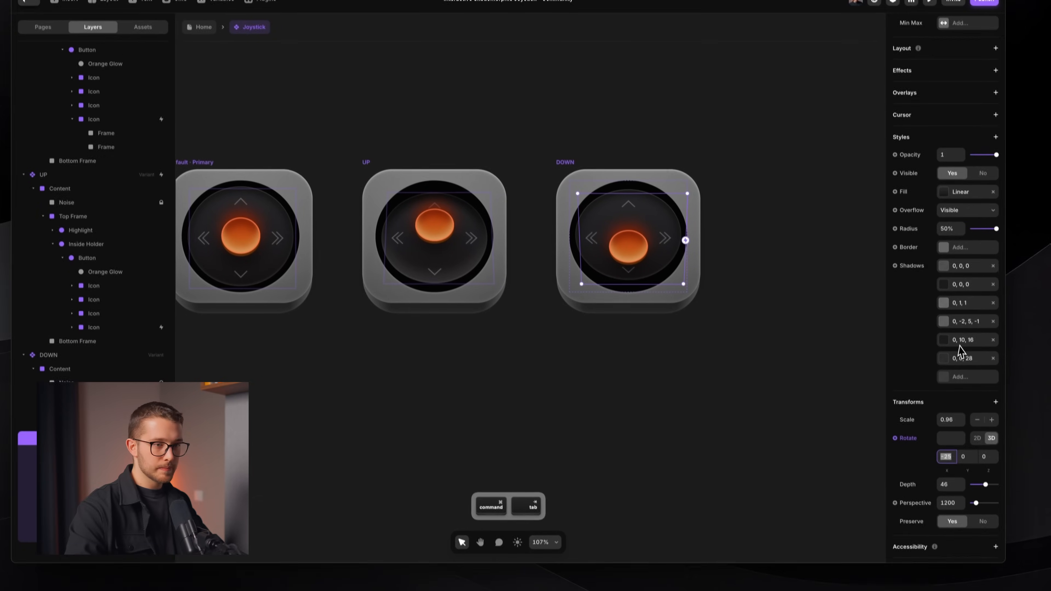
pyautogui.press('Up')
pyautogui.press('Up')
pyautogui.press('Up')
pyautogui.press('Up')
pyautogui.press('Up')
pyautogui.press('Up')
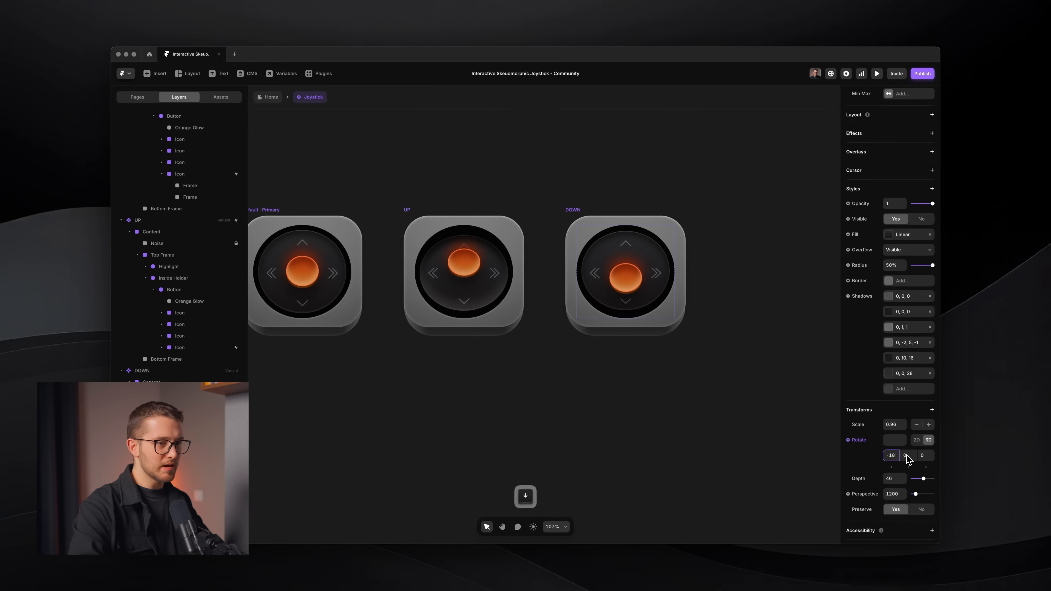
pyautogui.press('Return')
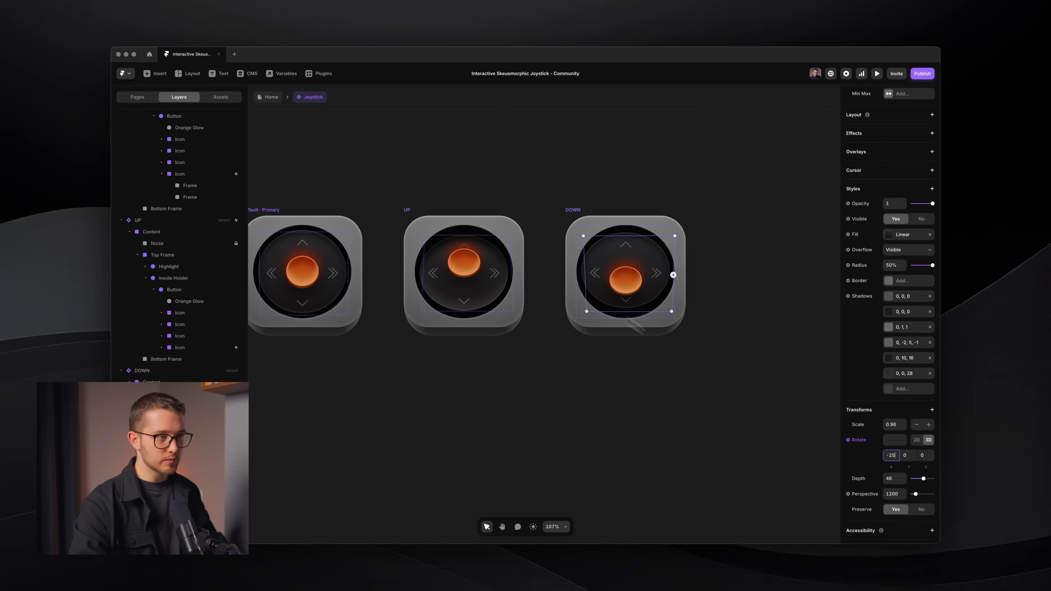
# Set the white inner shadow of the DOWN variant's Button to Y 20 and Blur 20.
pyautogui.scroll(3, 613, 323)
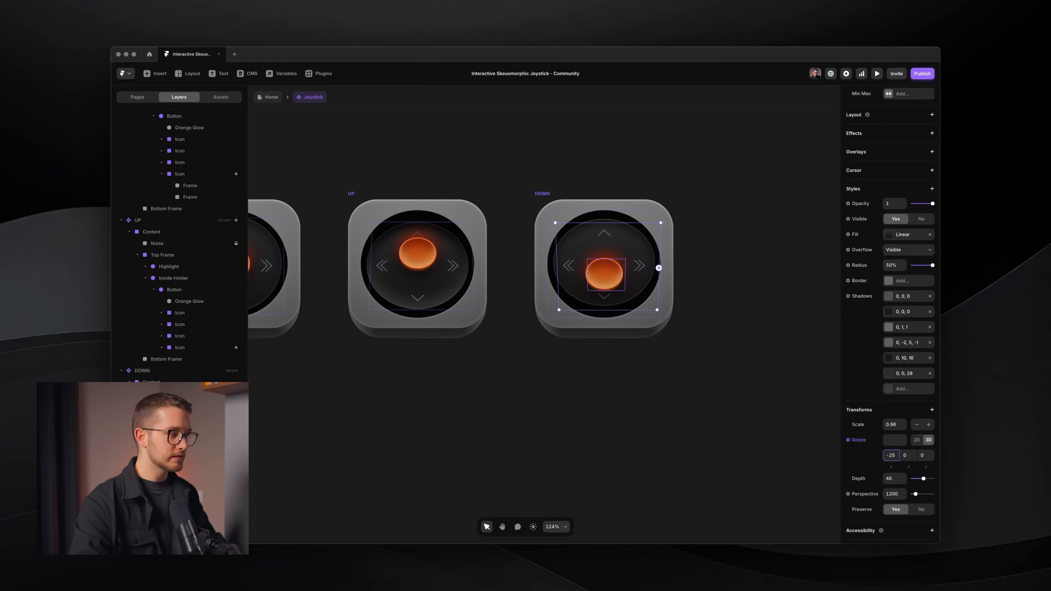
pyautogui.click(906, 296)
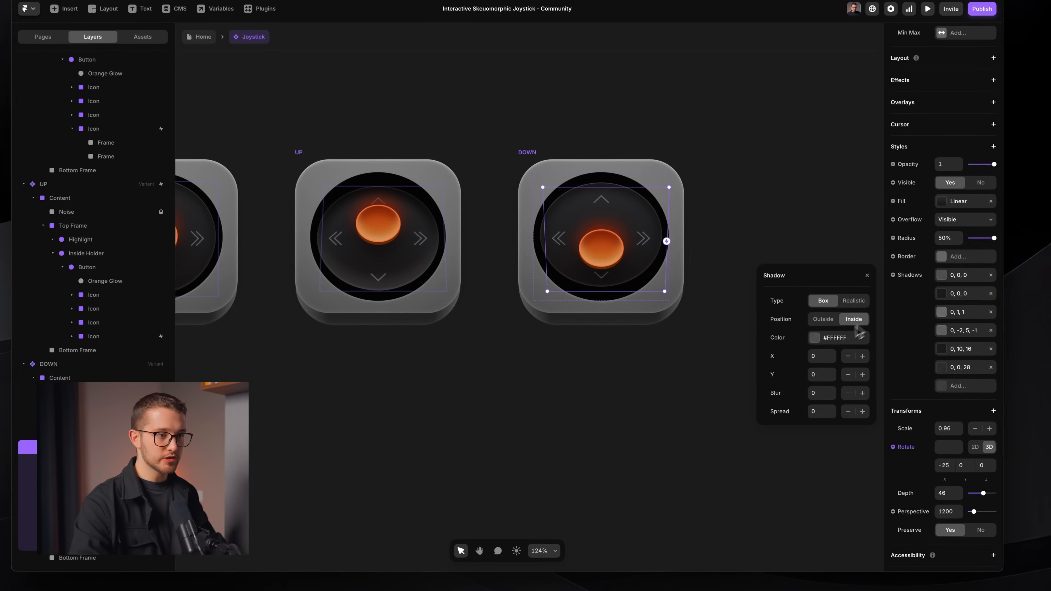
pyautogui.hotkey('shift', 'Up')
pyautogui.hotkey('shift', 'Down')
pyautogui.hotkey('shift', 'Down')
pyautogui.click(825, 375)
pyautogui.press('Return')
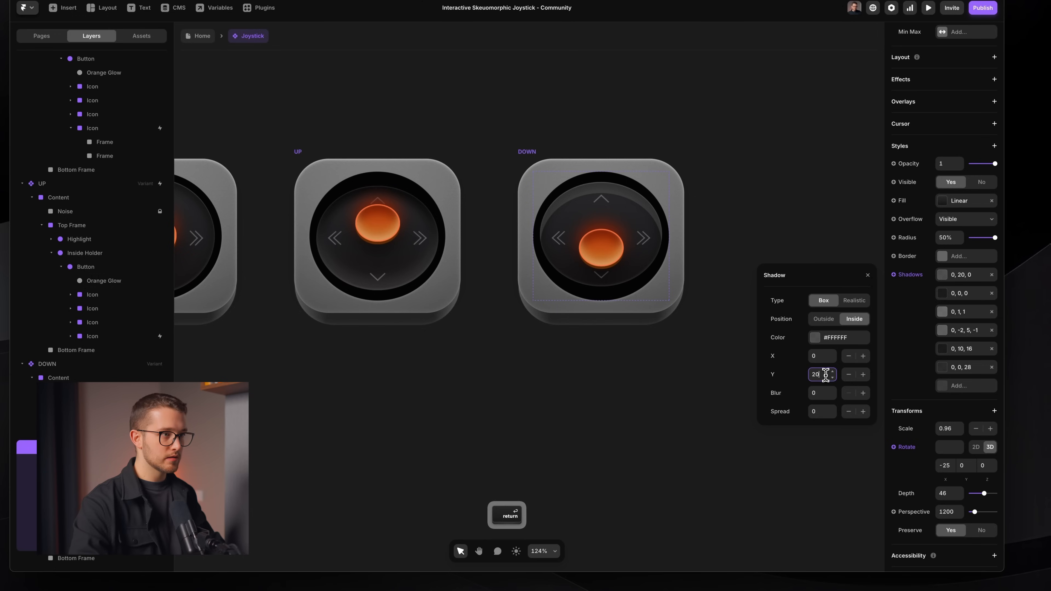
pyautogui.click(822, 393)
pyautogui.write('20')
pyautogui.press('Return')
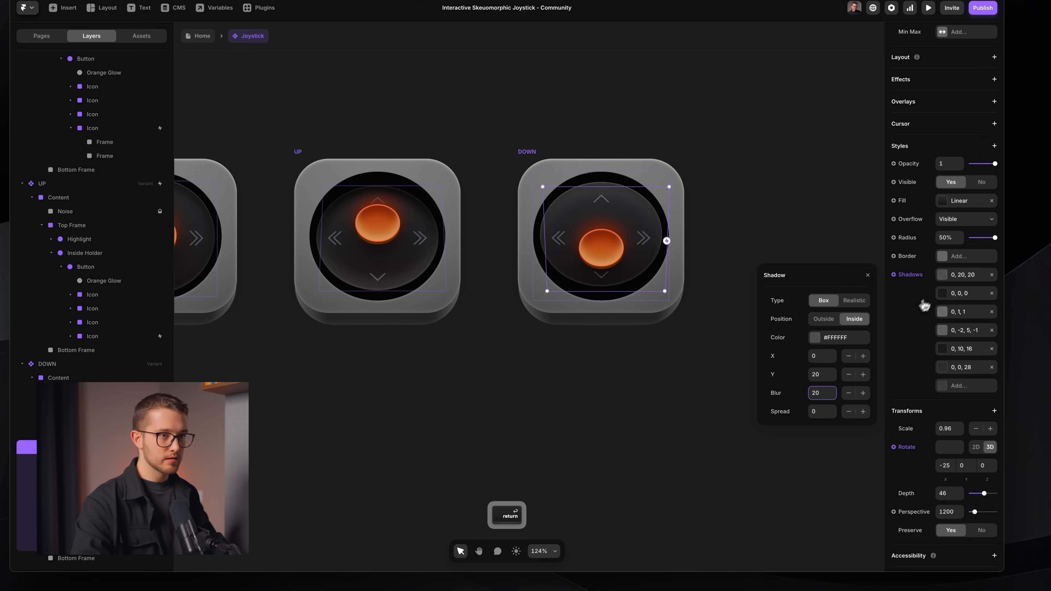
# Set the second, black inner shadow of the DOWN variant's Button to Y -20 and Blur 20.
pyautogui.click(948, 293)
pyautogui.write('-20')
pyautogui.press('Return')
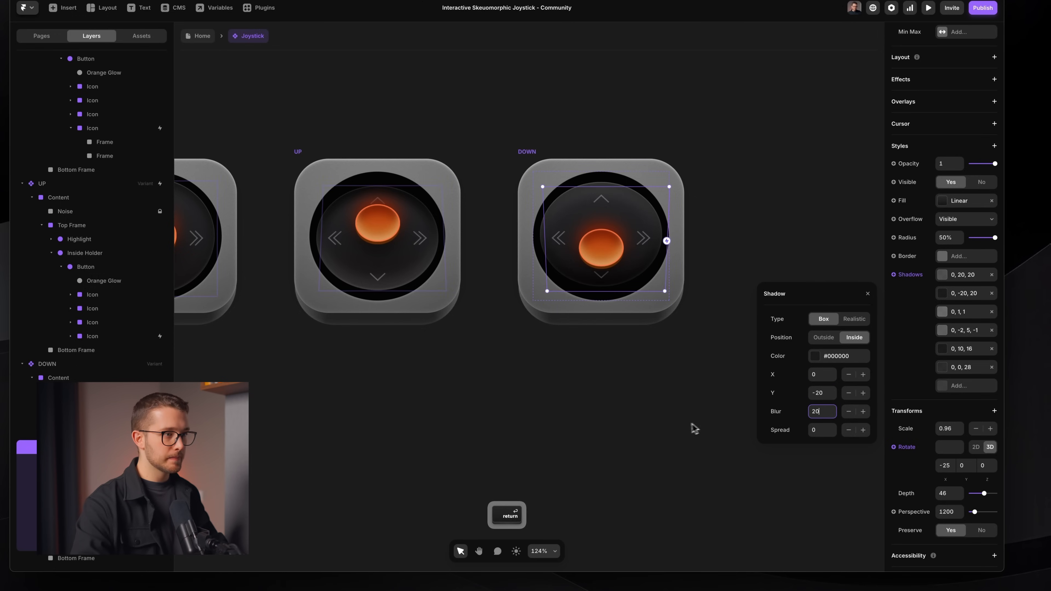
pyautogui.click(678, 420)
# Connect the Default variant's down arrow icon to the DOWN variant with a Click interaction.
pyautogui.scroll(-2, 649, 385)
pyautogui.hscroll(-5, 586, 348)
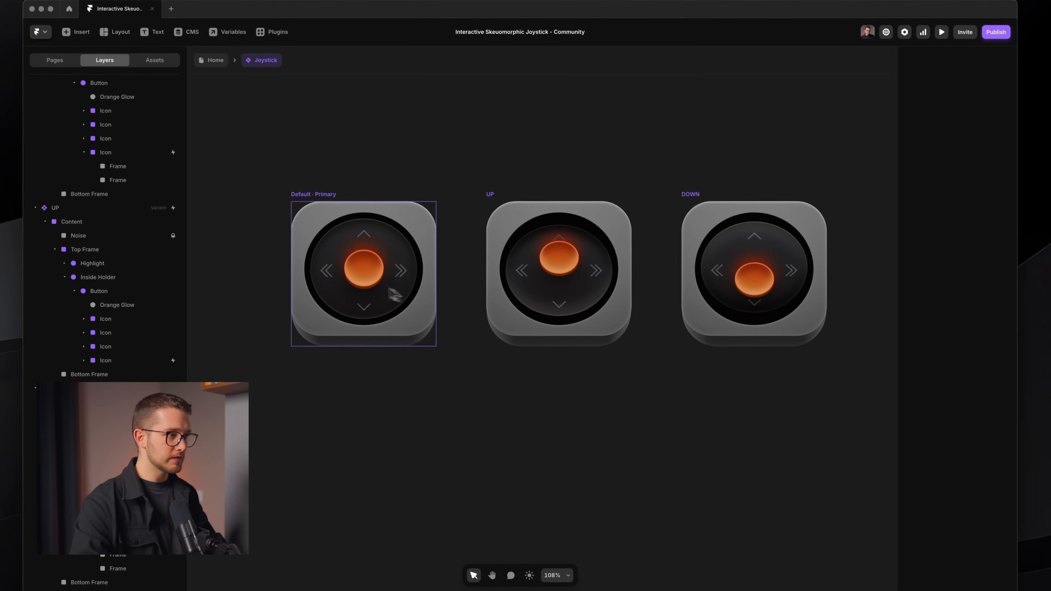
pyautogui.click(365, 306)
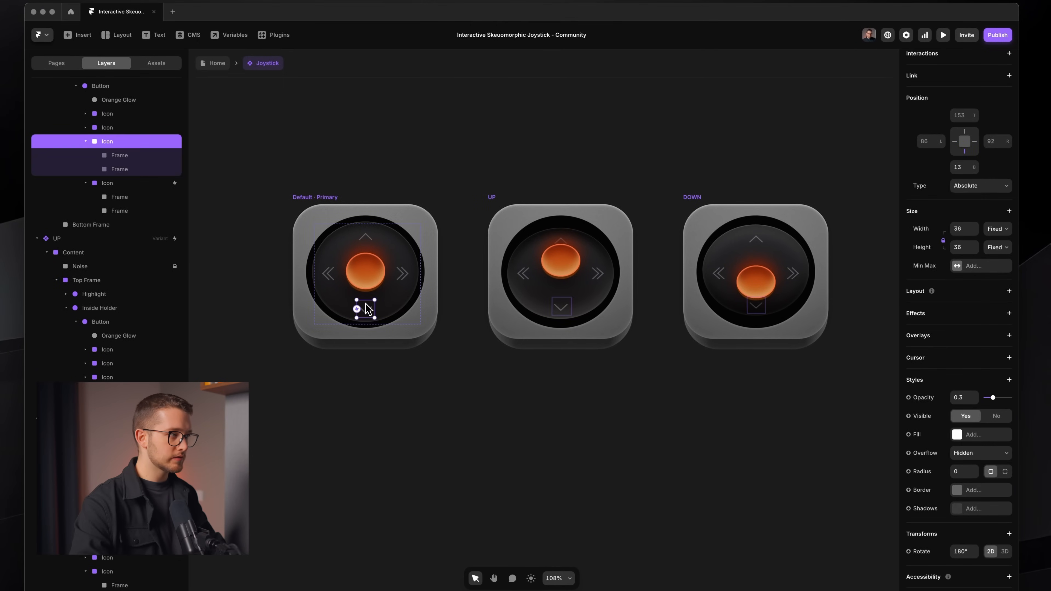
pyautogui.moveTo(356, 309); pyautogui.dragTo(765, 257)
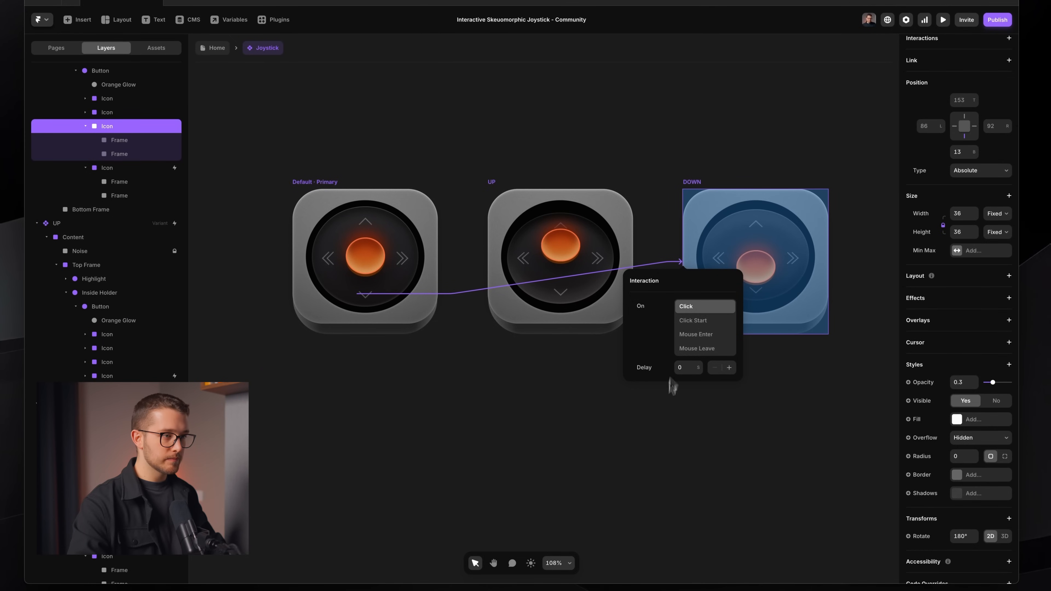
pyautogui.click(659, 423)
pyautogui.scroll(4, 371, 289)
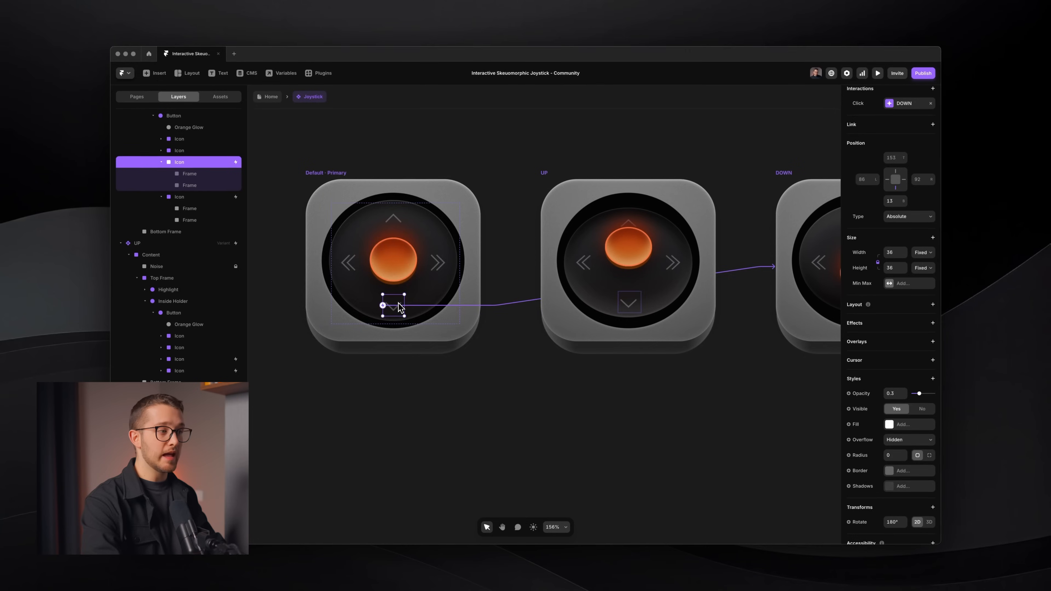
pyautogui.moveTo(388, 298); pyautogui.dragTo(622, 298)
pyautogui.press('Escape')
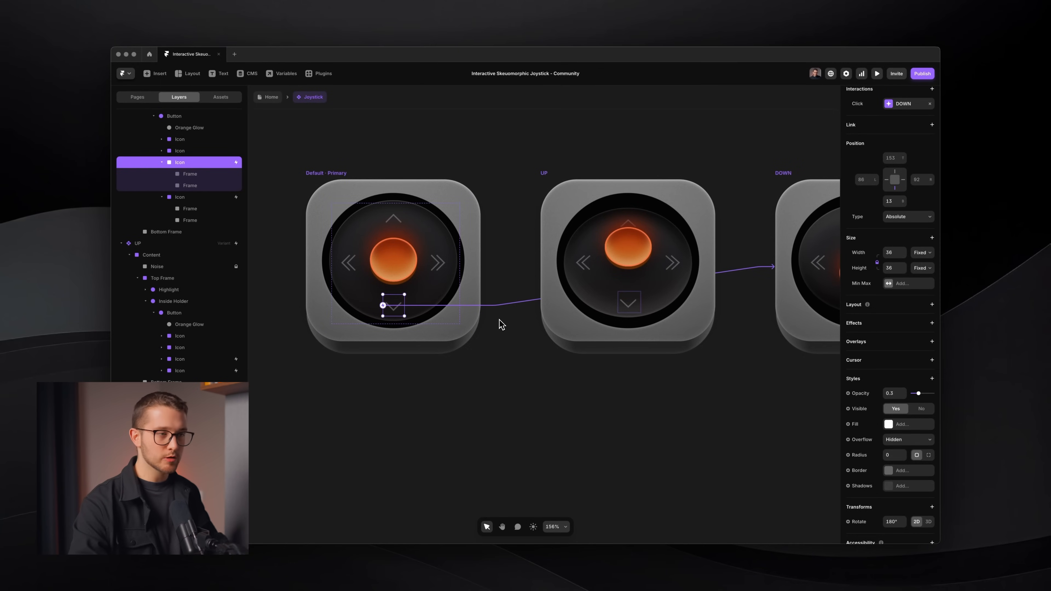
pyautogui.scroll(-2, 501, 324)
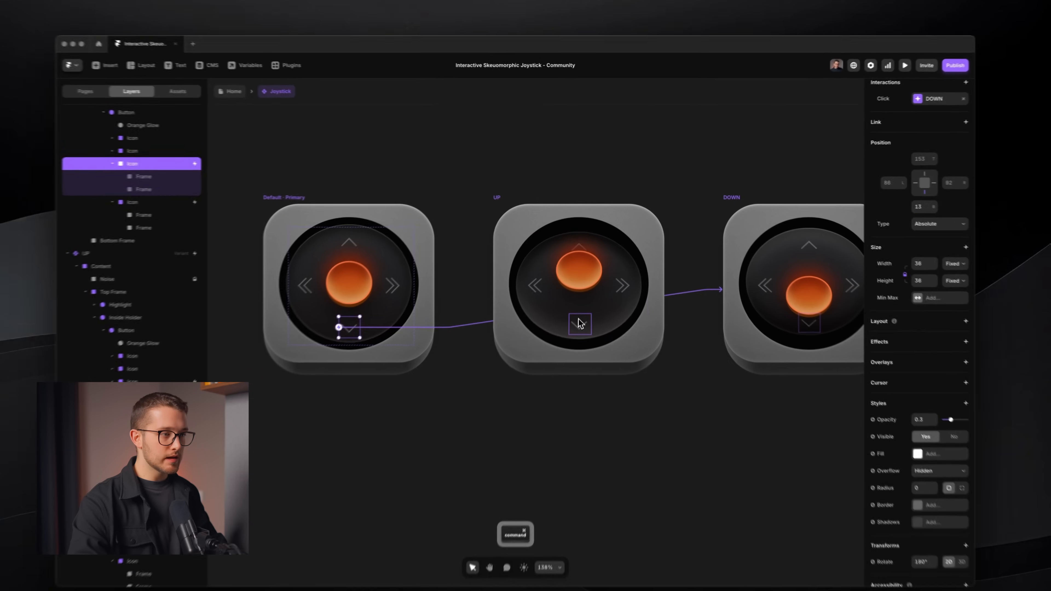
# Remove the inherited Click interaction from the down arrow icons in the UP and DOWN variants.
pyautogui.keyDown('super'); pyautogui.click(579, 307); pyautogui.keyUp('super')
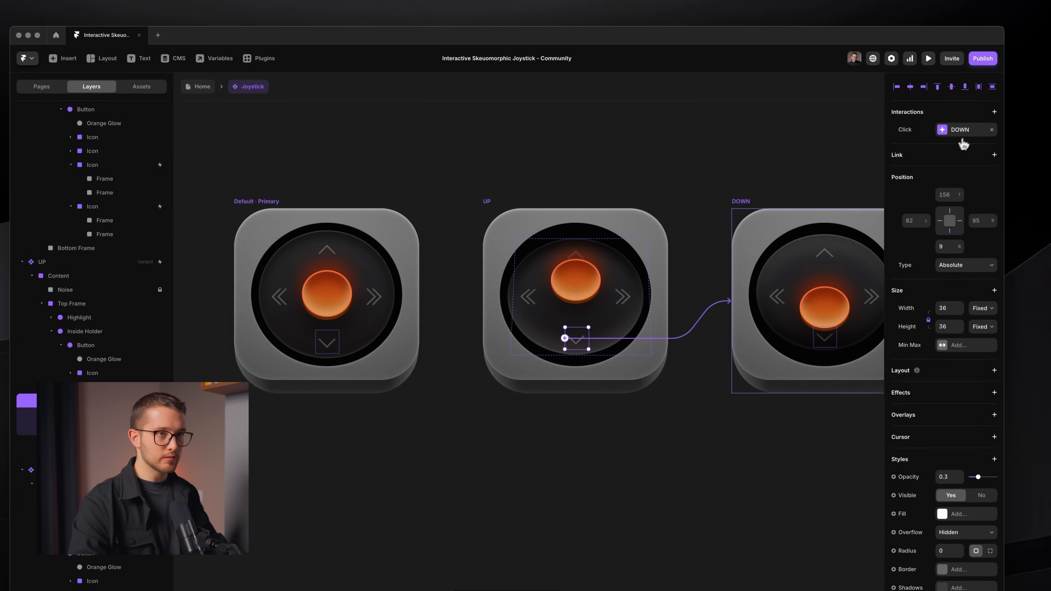
pyautogui.click(991, 129)
pyautogui.hscroll(3, 648, 350)
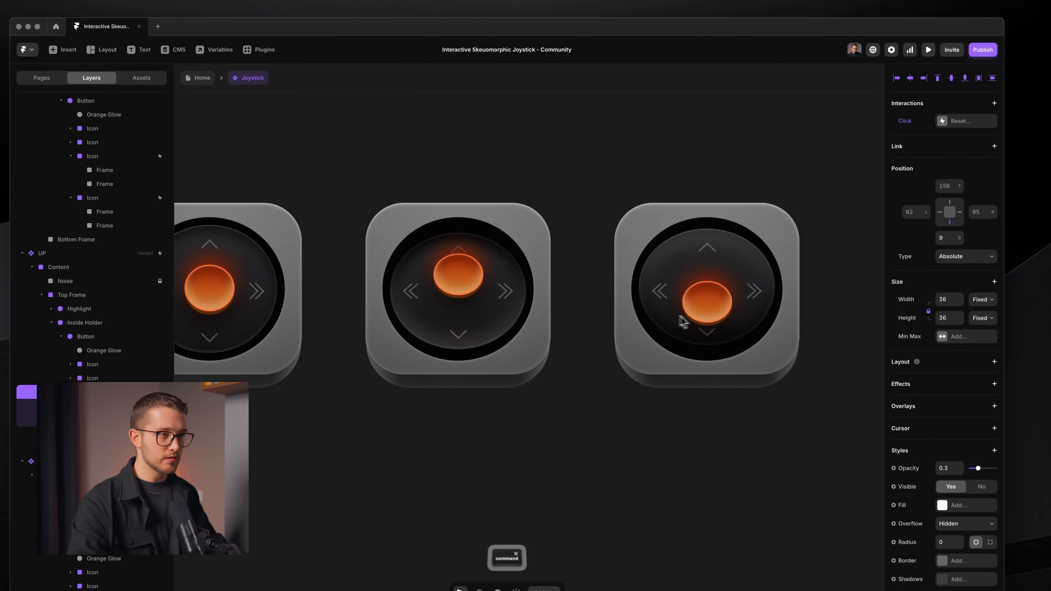
pyautogui.keyDown('super'); pyautogui.click(710, 333); pyautogui.keyUp('super')
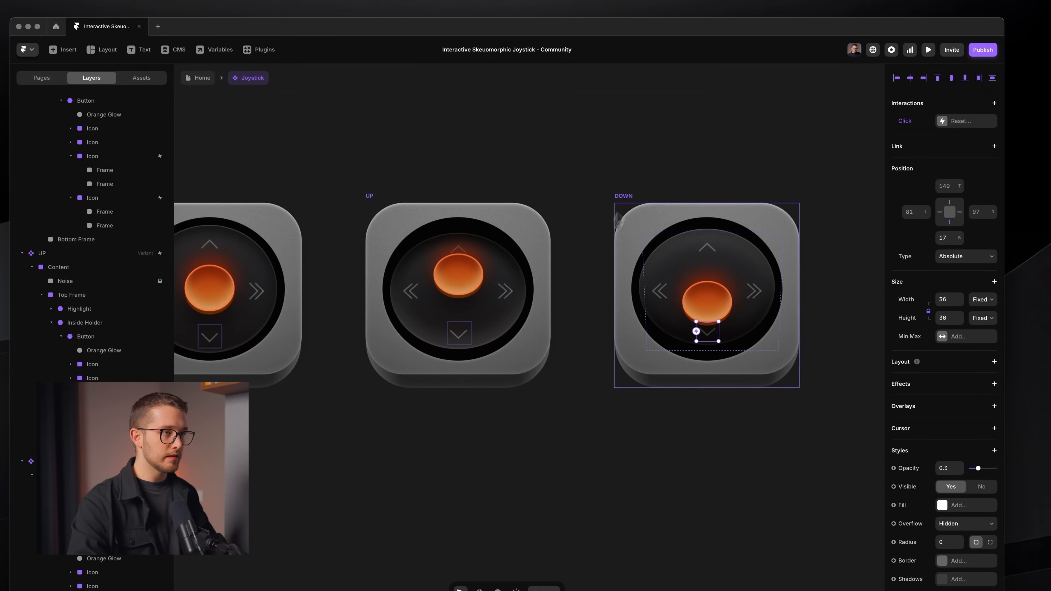
# Connect the DOWN variant back to the Default variant with an interaction.
pyautogui.click(627, 197)
pyautogui.scroll(-3, 627, 199)
pyautogui.press('w')
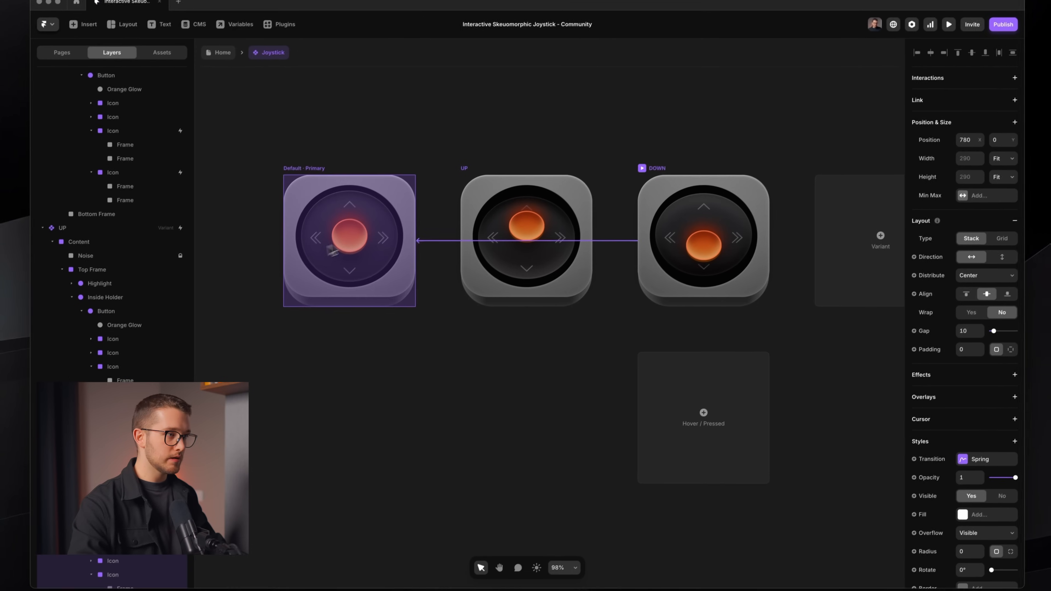
pyautogui.click(318, 256)
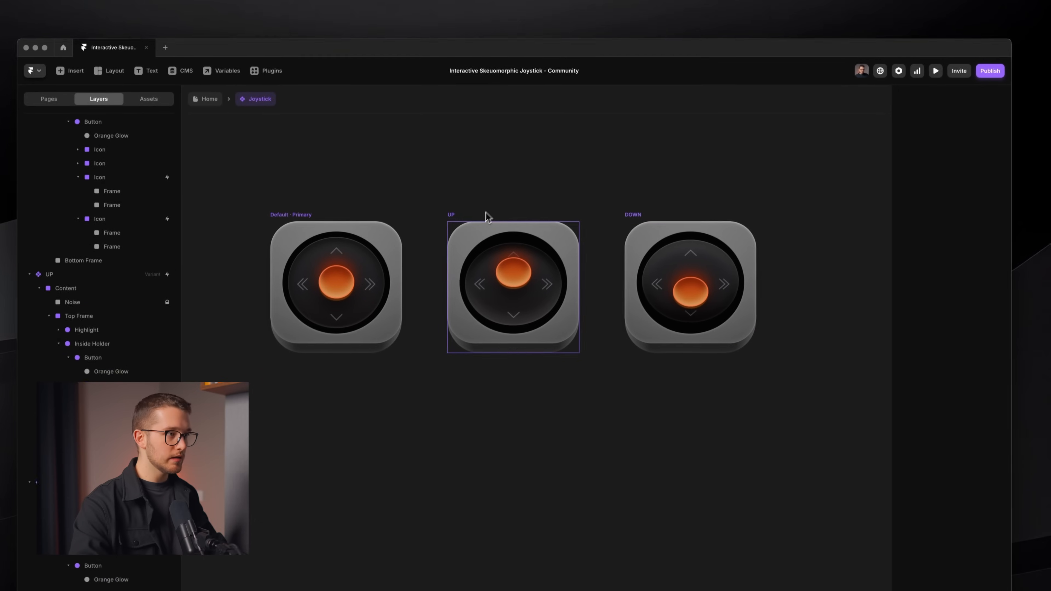
# Preview the joystick starting from the Default variant to test its up and down movement.
pyautogui.click(502, 166)
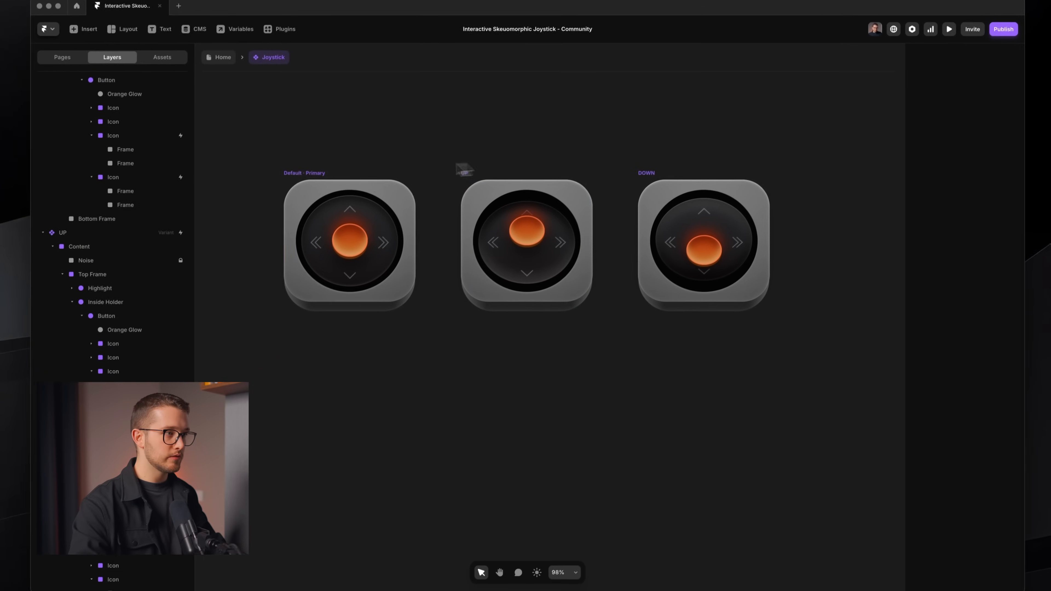
pyautogui.click(352, 235)
pyautogui.press('super+p')
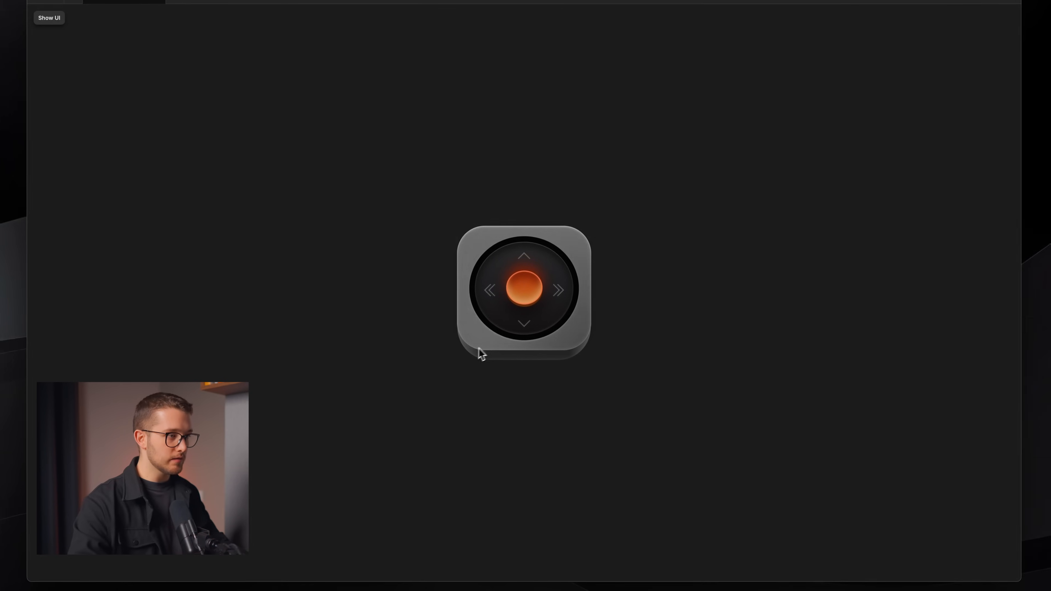
pyautogui.press('Escape')
# Add a fourth variant and remove the inherited Click interactions from its up and down arrow icons.
pyautogui.click(829, 331)
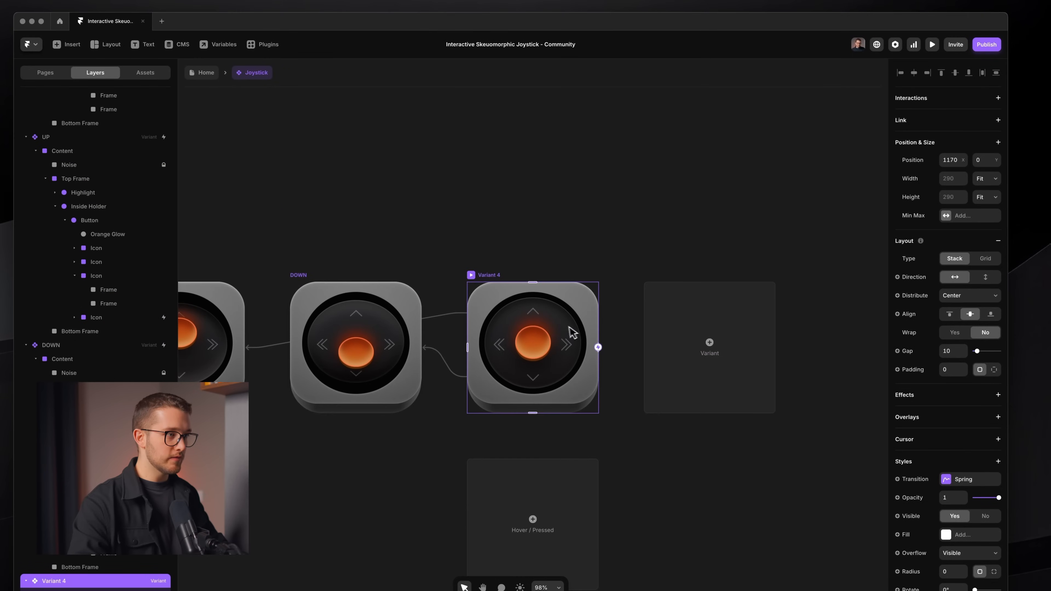
pyautogui.scroll(5, 503, 329)
pyautogui.keyDown('super'); pyautogui.click(558, 254); pyautogui.keyUp('super')
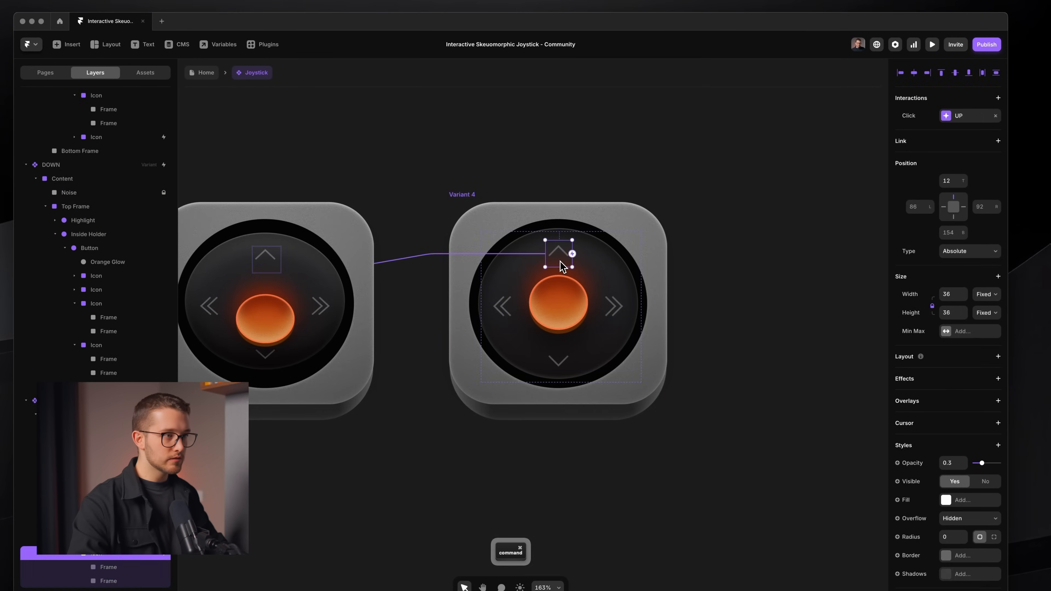
pyautogui.click(993, 118)
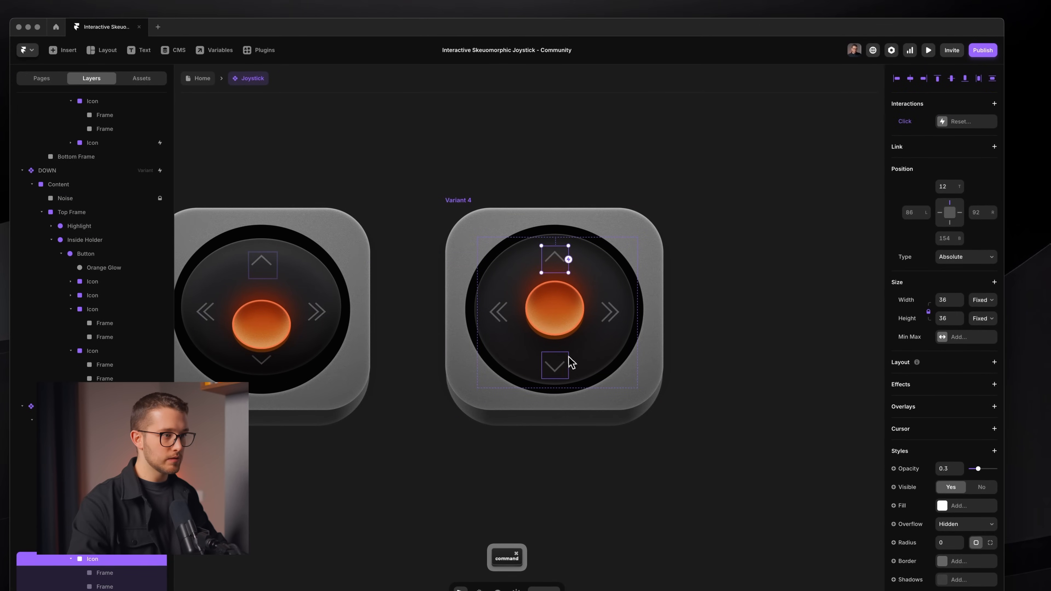
pyautogui.keyDown('super'); pyautogui.click(558, 366); pyautogui.keyUp('super')
pyautogui.click(992, 121)
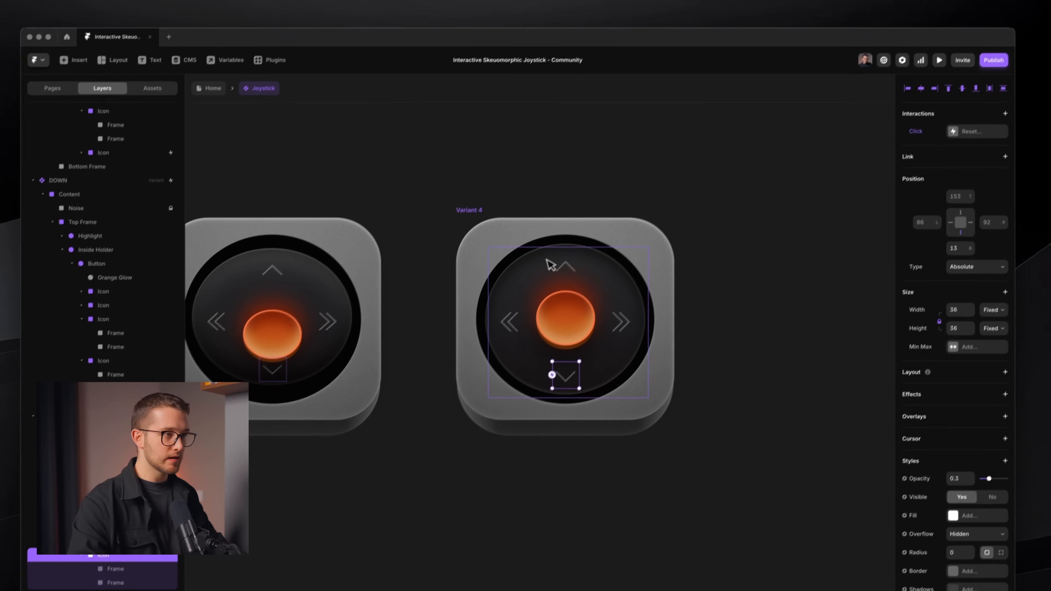
# Rename the fourth variant as LEFT.
pyautogui.click(480, 200)
pyautogui.press('super+r')
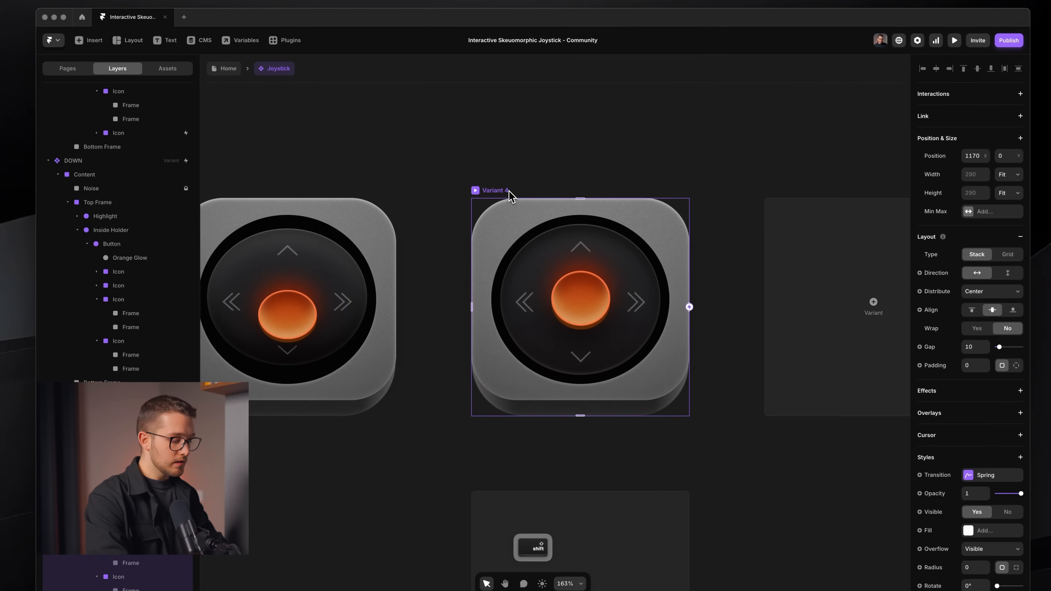
pyautogui.write('LEFT')
pyautogui.hotkey('shift', 'Return')
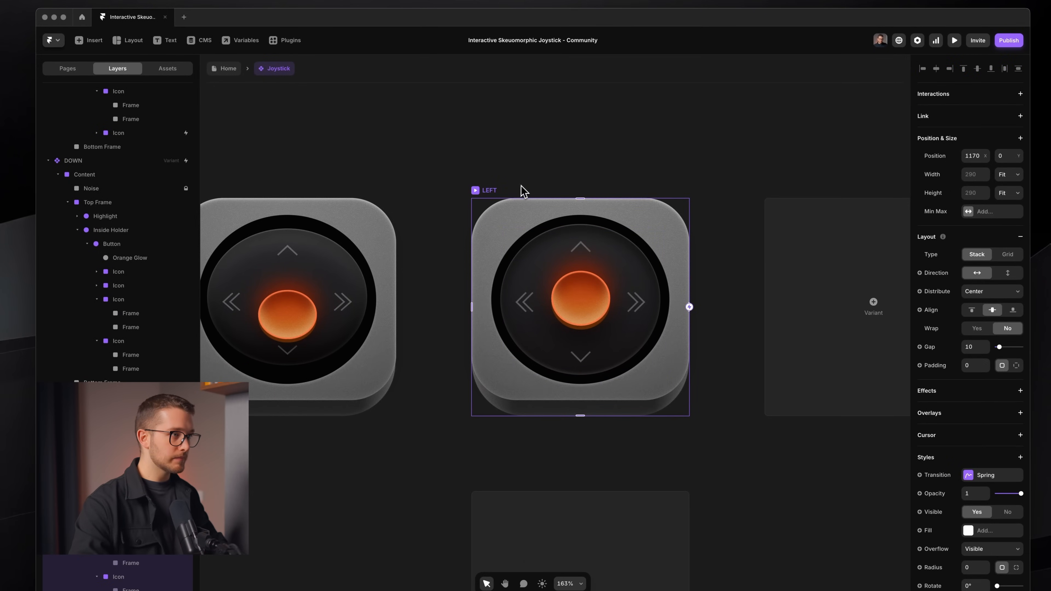
# Tilt the LEFT variant's Button to the left by setting its 3D Y rotation to -25.
pyautogui.keyDown('super'); pyautogui.click(545, 247); pyautogui.keyUp('super')
pyautogui.scroll(-6, 975, 397)
pyautogui.click(965, 444)
pyautogui.hotkey('shift', 'Down')
pyautogui.hotkey('shift', 'Down')
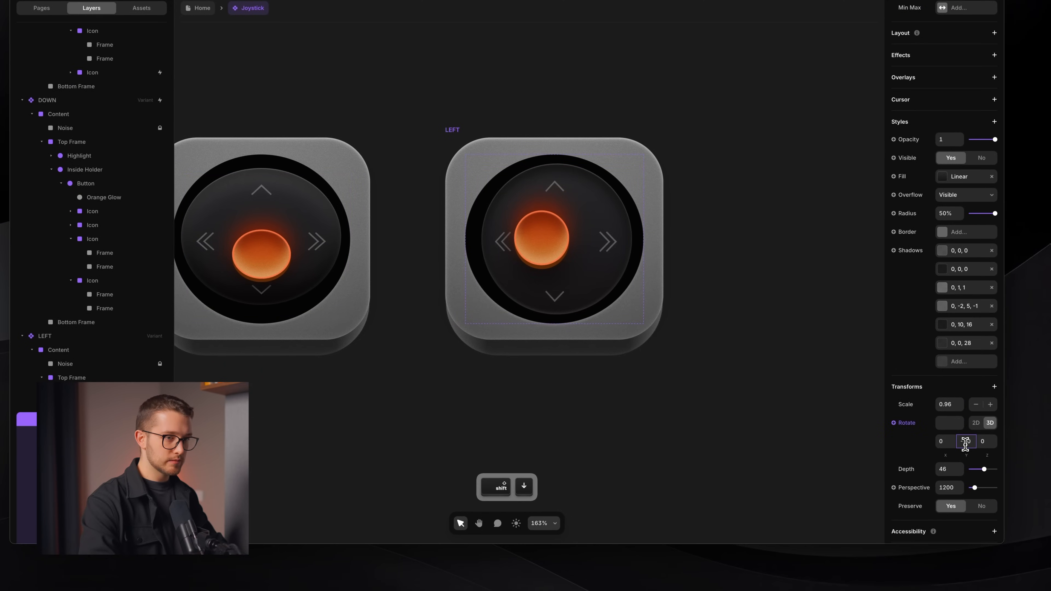
pyautogui.press('Return')
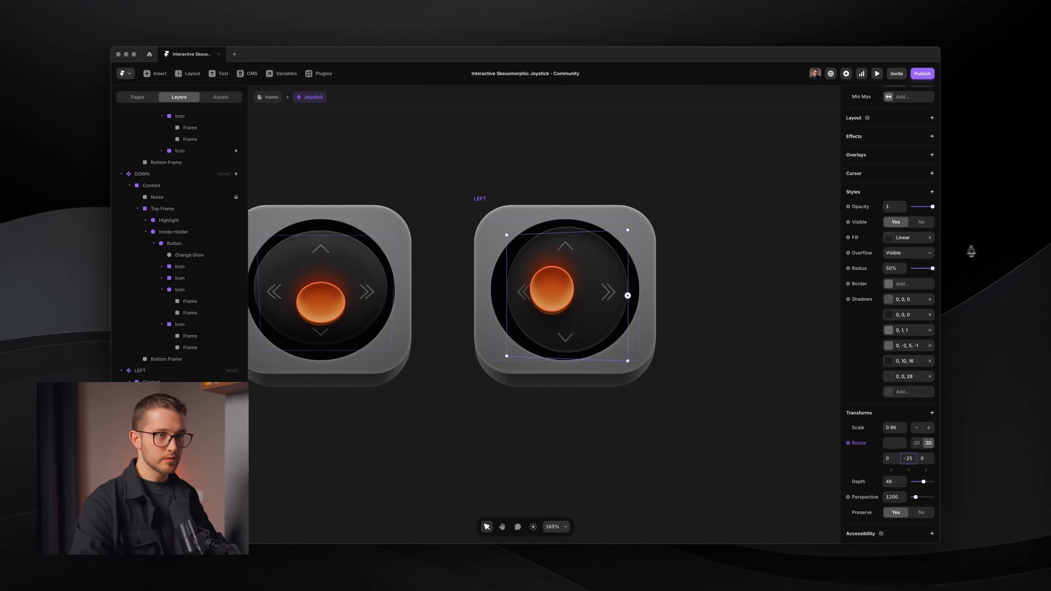
# On the LEFT variant's Button, set the black inner shadow to X 20, Blur 20 and the white inner shadow to X -20, Blur 20.
pyautogui.click(907, 299)
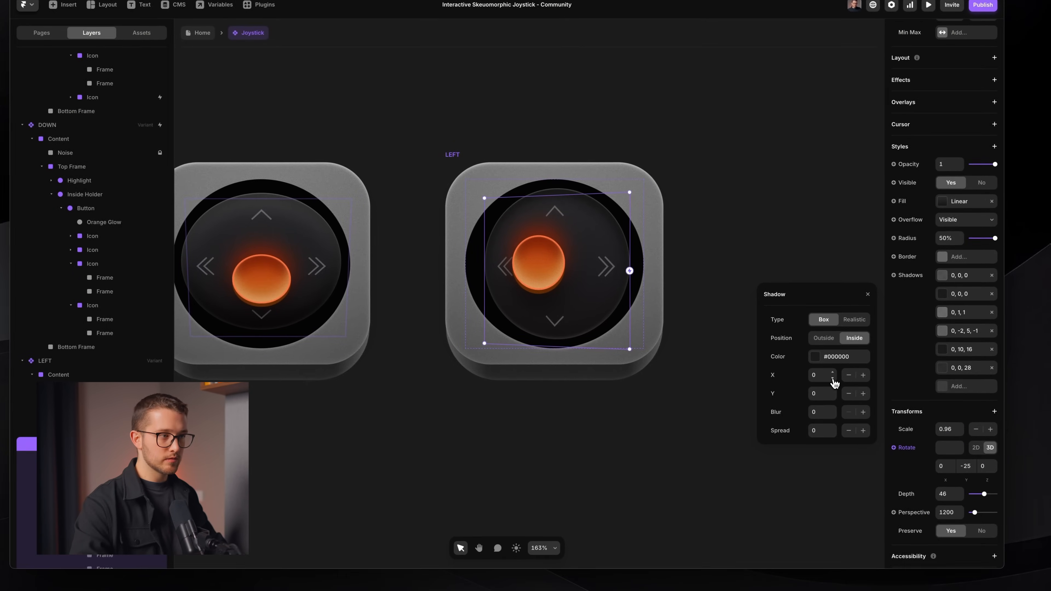
pyautogui.moveTo(834, 384); pyautogui.dragTo(833, 372)
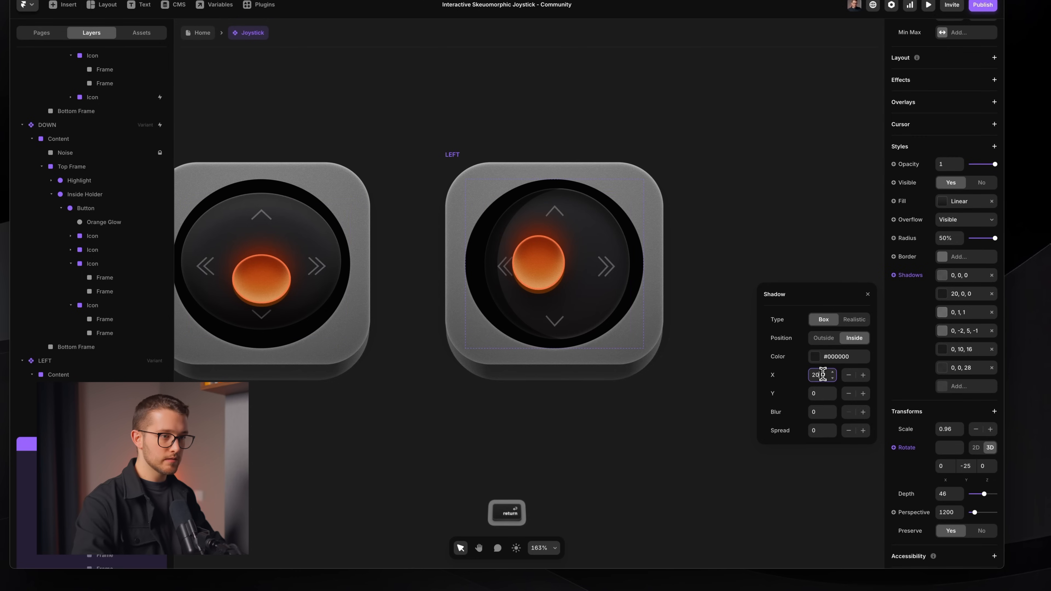
pyautogui.click(826, 356)
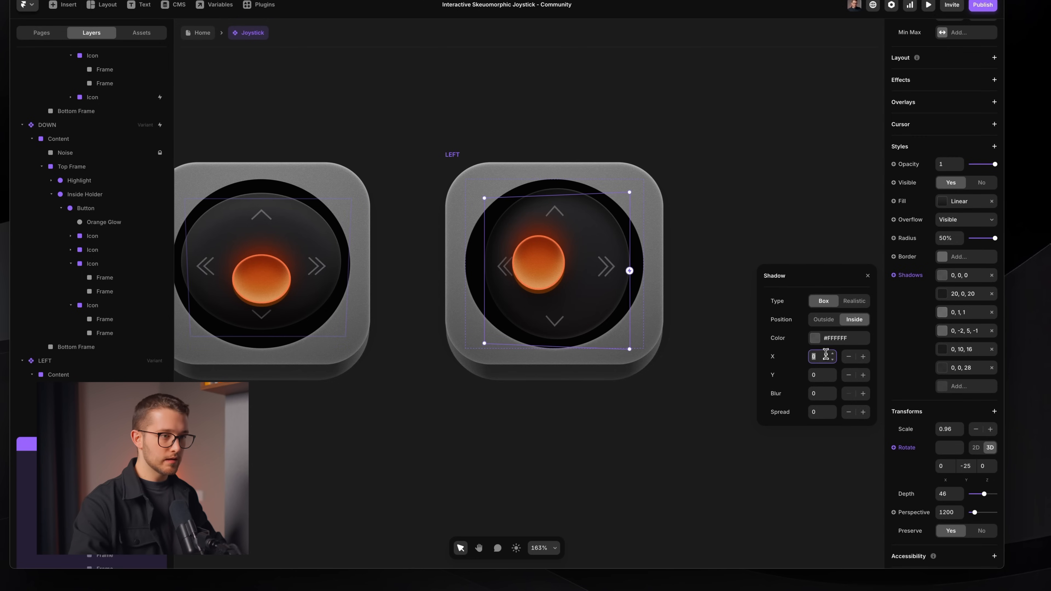
pyautogui.write('-20')
pyautogui.press('Return')
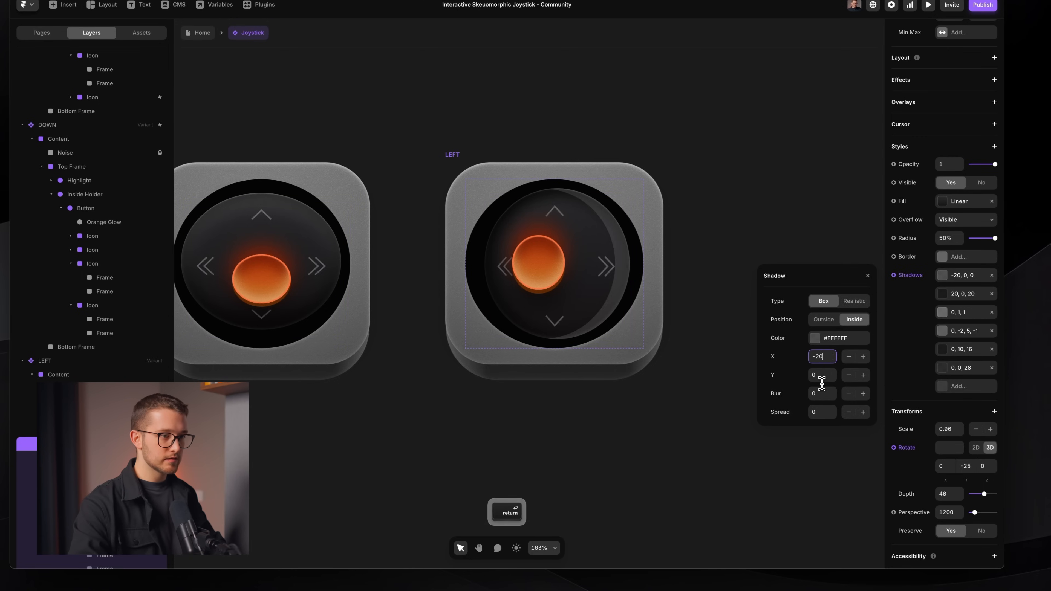
pyautogui.click(819, 393)
pyautogui.write('20')
pyautogui.press('Return')
pyautogui.click(729, 412)
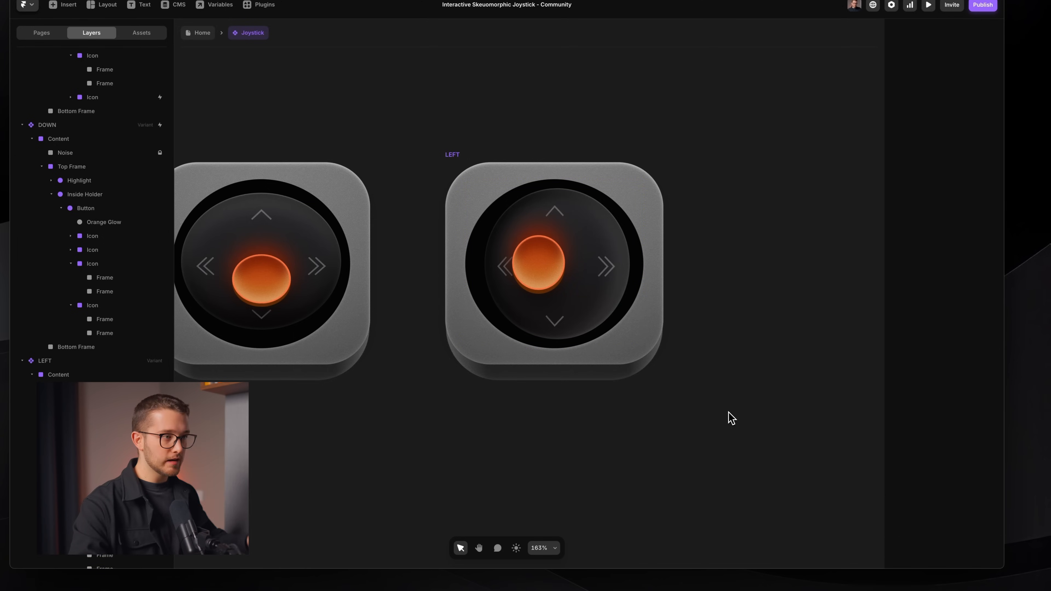
# Connect the Default variant's left arrow icon to the LEFT variant with a Click interaction.
pyautogui.scroll(-4, 534, 293)
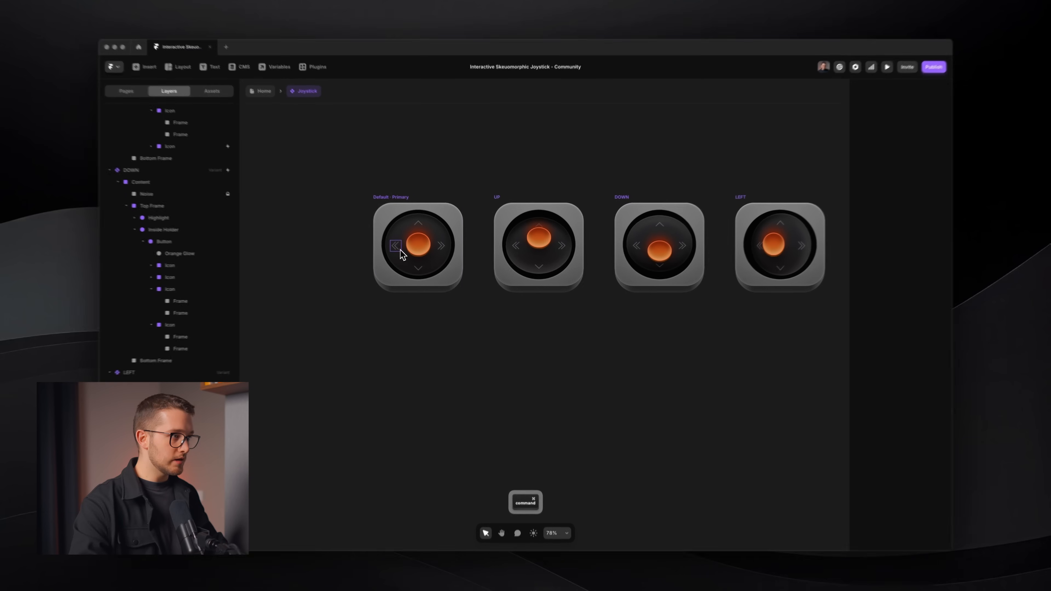
pyautogui.click(401, 250)
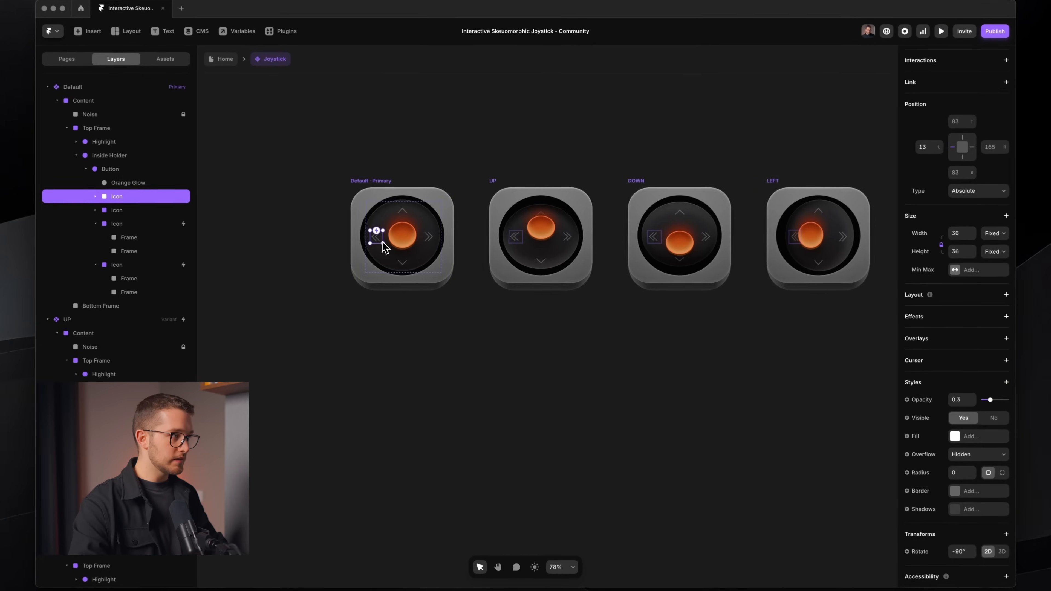
pyautogui.scroll(-3, 384, 247)
pyautogui.moveTo(344, 246); pyautogui.dragTo(641, 243)
pyautogui.click(575, 403)
# Connect the LEFT variant back to the Default variant with an Appear interaction and a 0.2 delay.
pyautogui.click(655, 224)
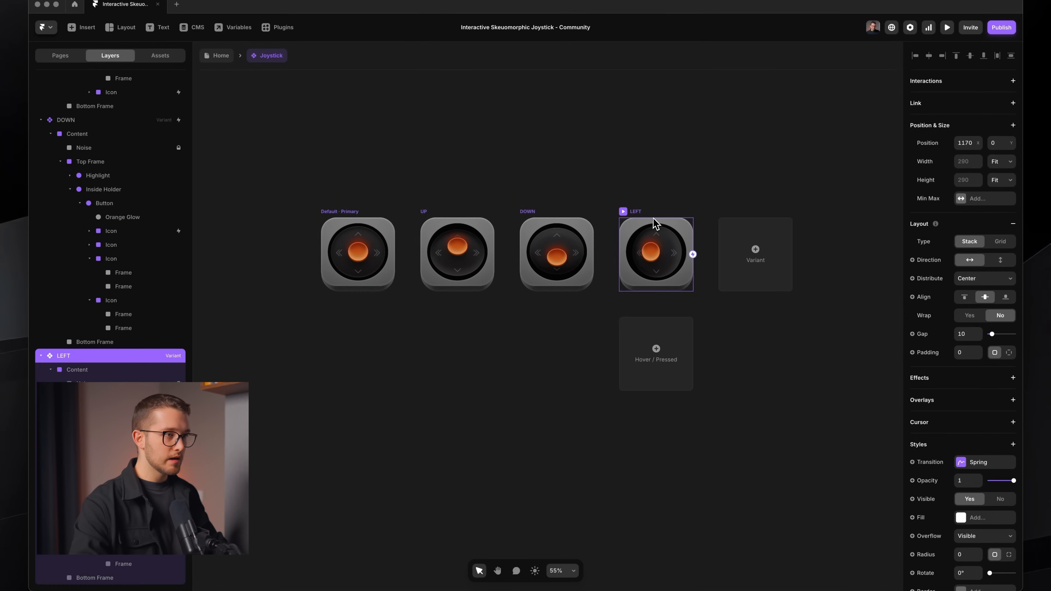
pyautogui.moveTo(647, 211); pyautogui.dragTo(354, 242)
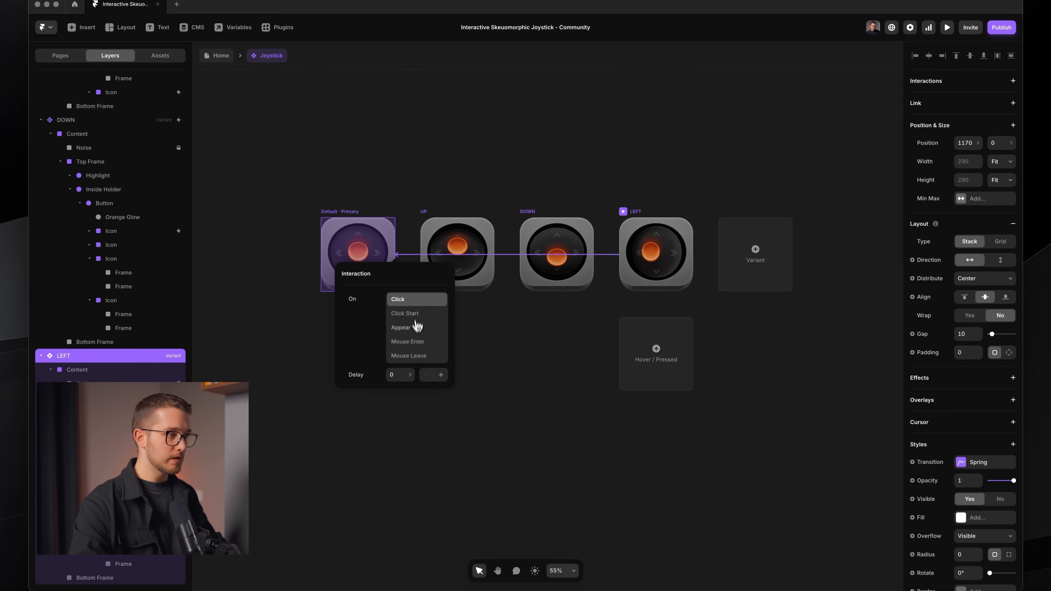
pyautogui.click(413, 329)
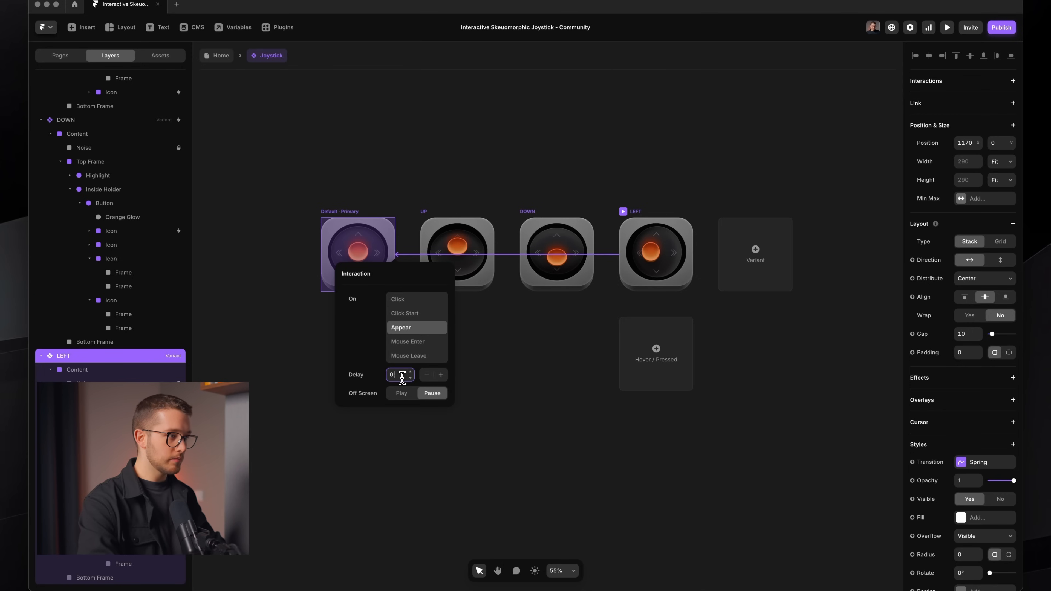
pyautogui.write('.2')
pyautogui.press('Return')
pyautogui.click(432, 442)
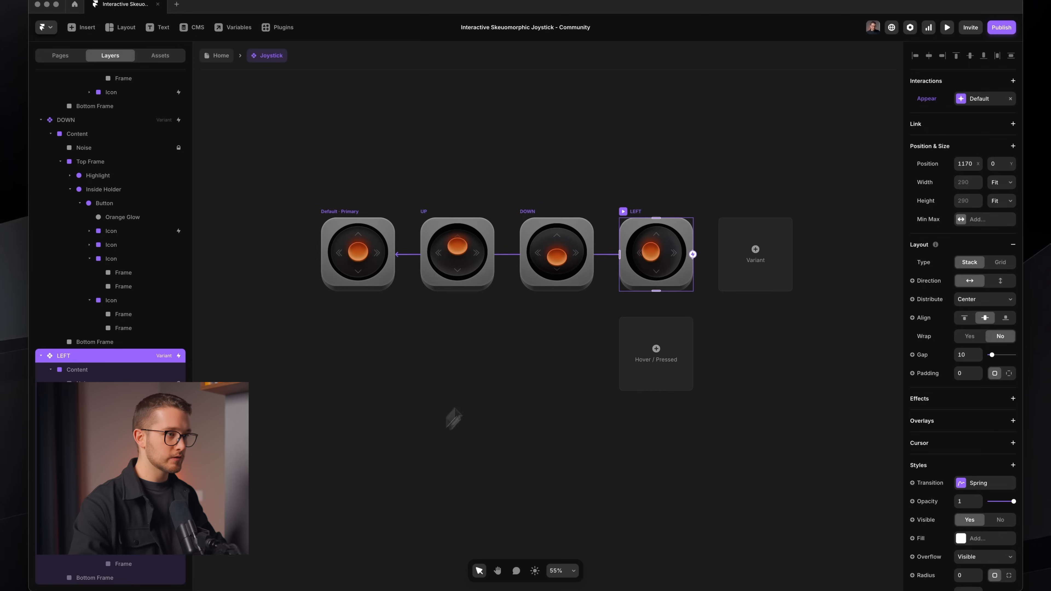
# Remove the inherited Click interaction to LEFT from the left arrow icons in the UP and DOWN variants.
pyautogui.scroll(5, 617, 229)
pyautogui.hscroll(-2, 333, 282)
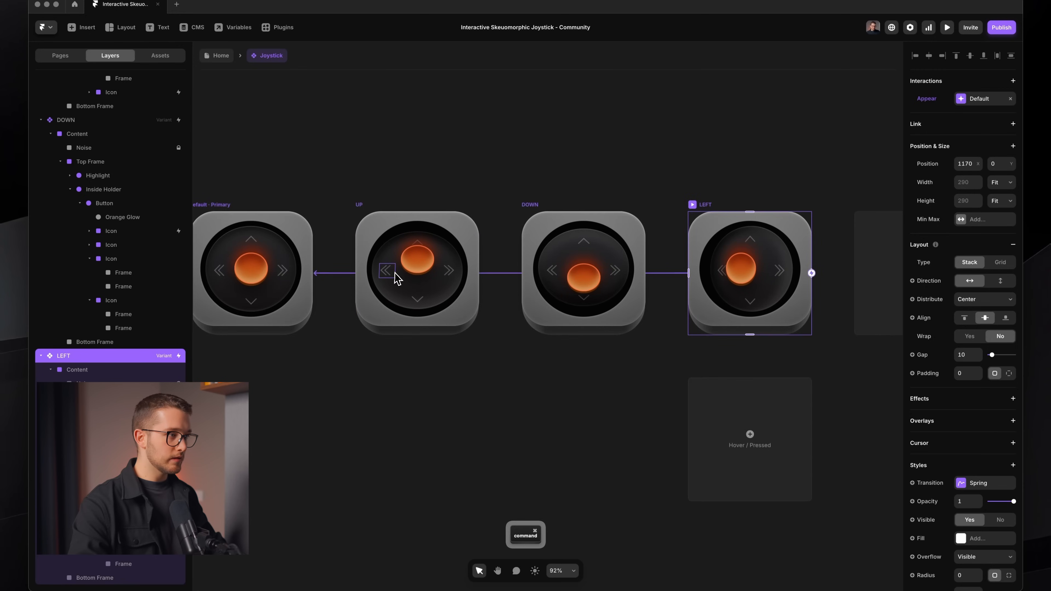
pyautogui.keyDown('super'); pyautogui.click(394, 276); pyautogui.keyUp('super')
pyautogui.click(1009, 99)
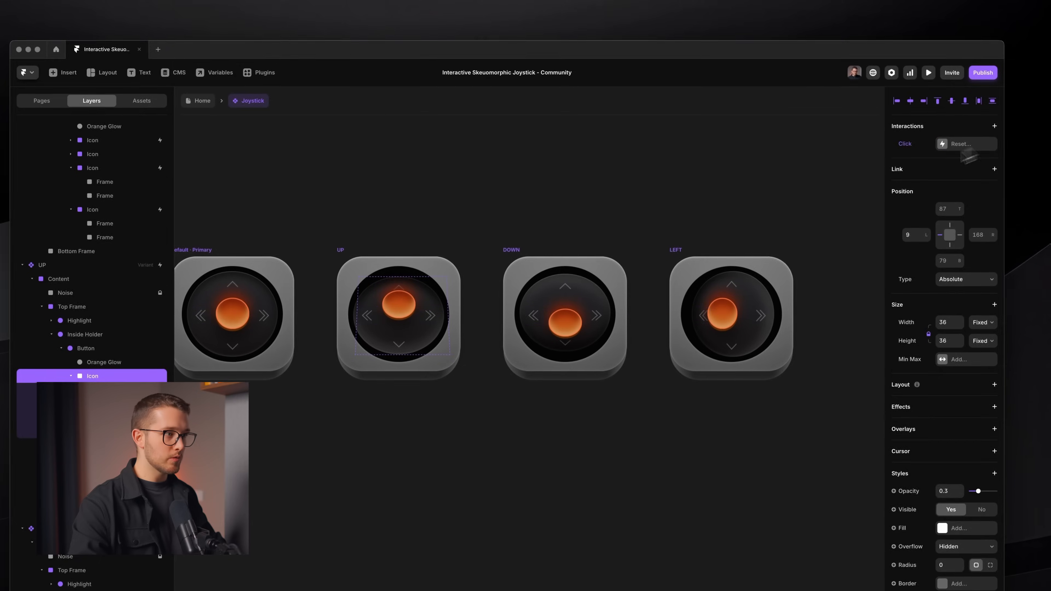
pyautogui.keyDown('super'); pyautogui.click(538, 301); pyautogui.keyUp('super')
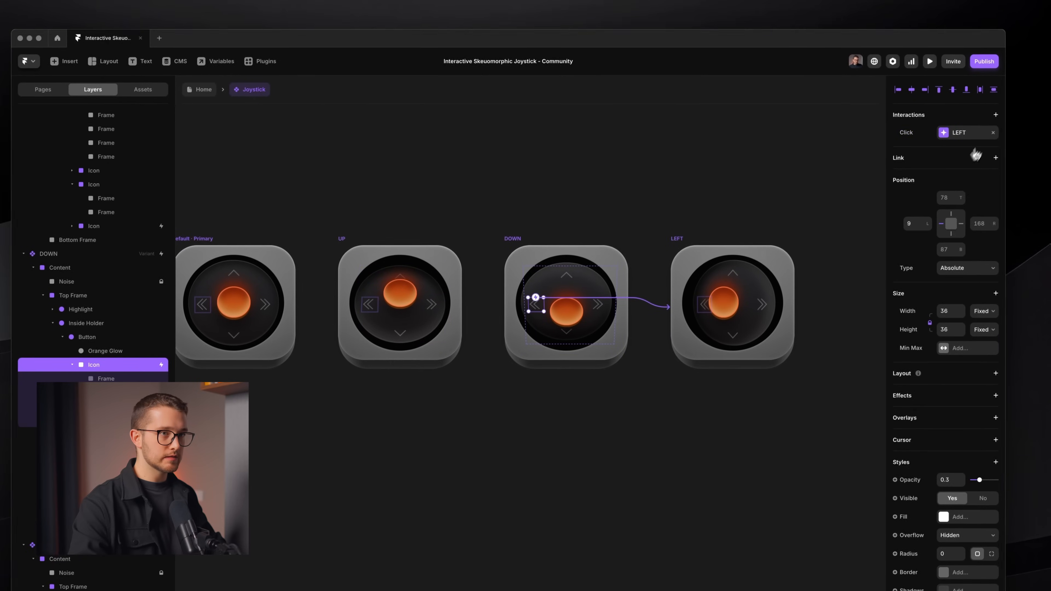
pyautogui.click(993, 136)
pyautogui.hscroll(2, 681, 315)
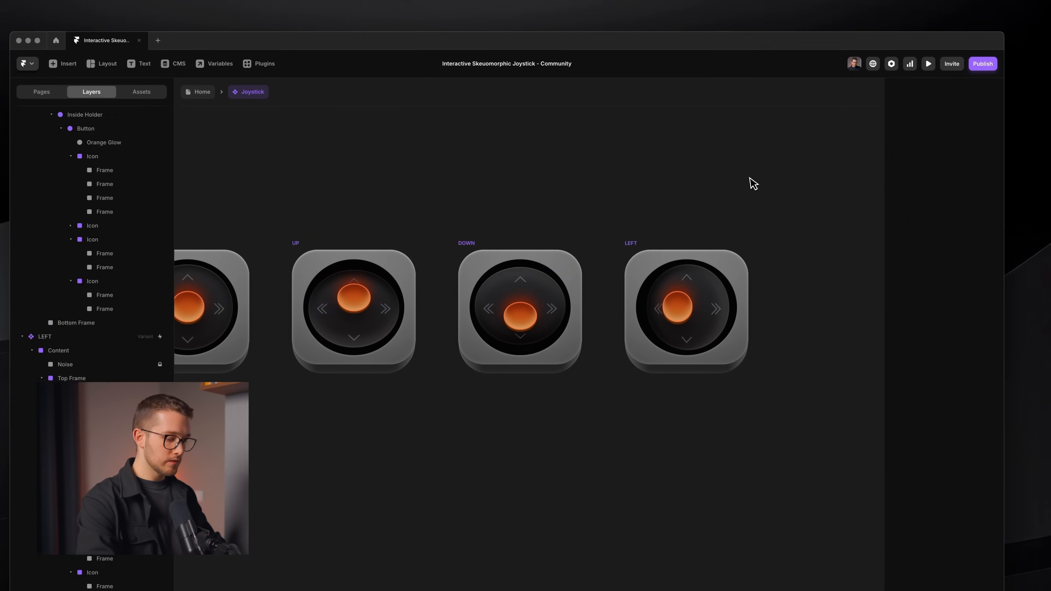
# Preview the joystick and test its response to clicks on the direction arrows.
pyautogui.press('super+p')
pyautogui.click(527, 268)
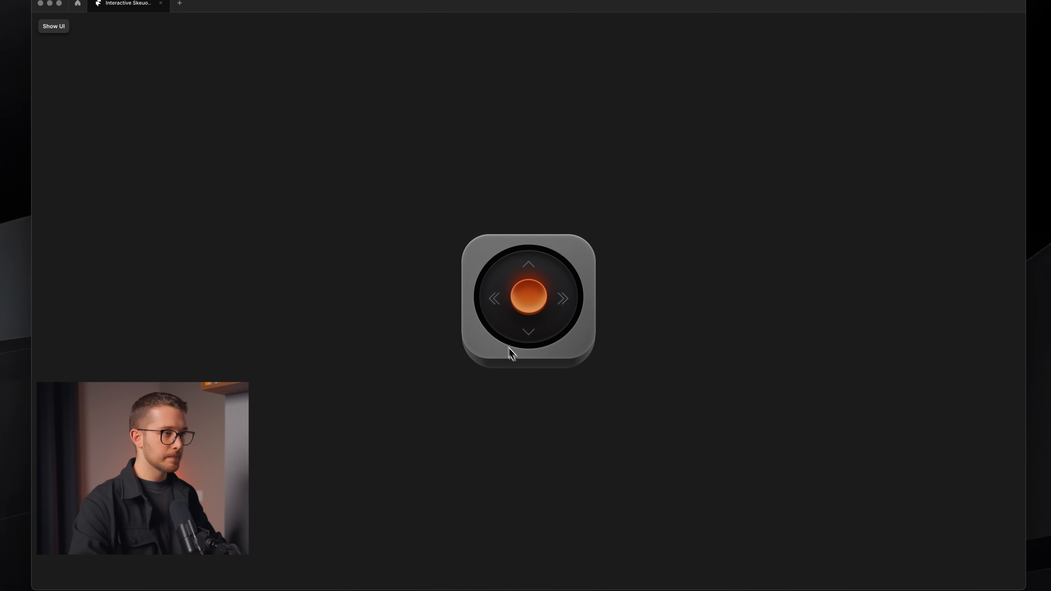
pyautogui.press('Escape')
# Add a fifth variant named RIGHT and tilt its Button to the right by changing its 3D Y rotation.
pyautogui.click(317, 253)
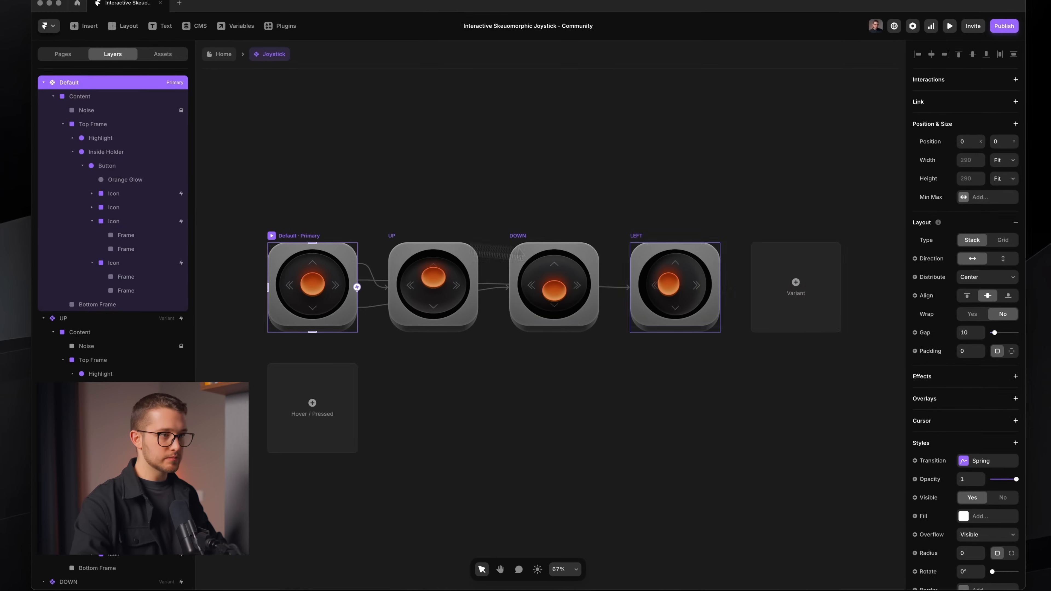
pyautogui.click(674, 290)
pyautogui.hscroll(3, 791, 298)
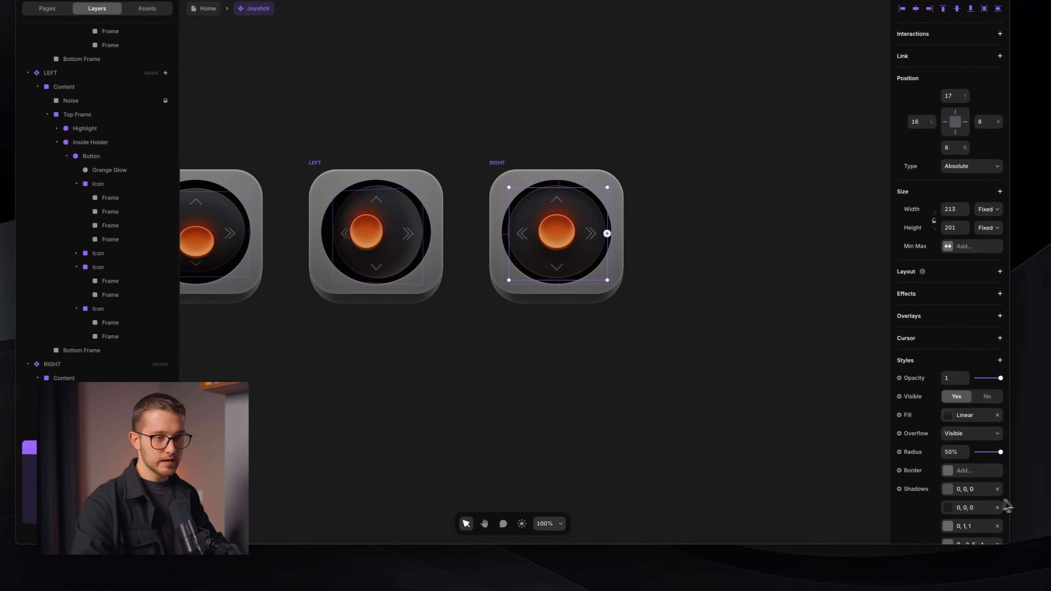
pyautogui.scroll(-8, 1002, 389)
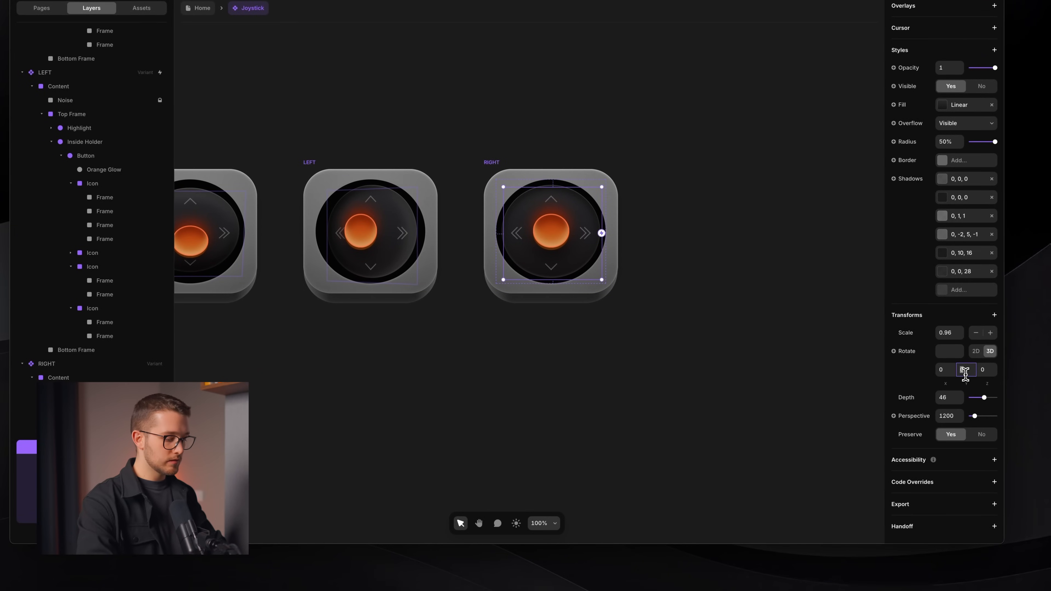
pyautogui.press('Return')
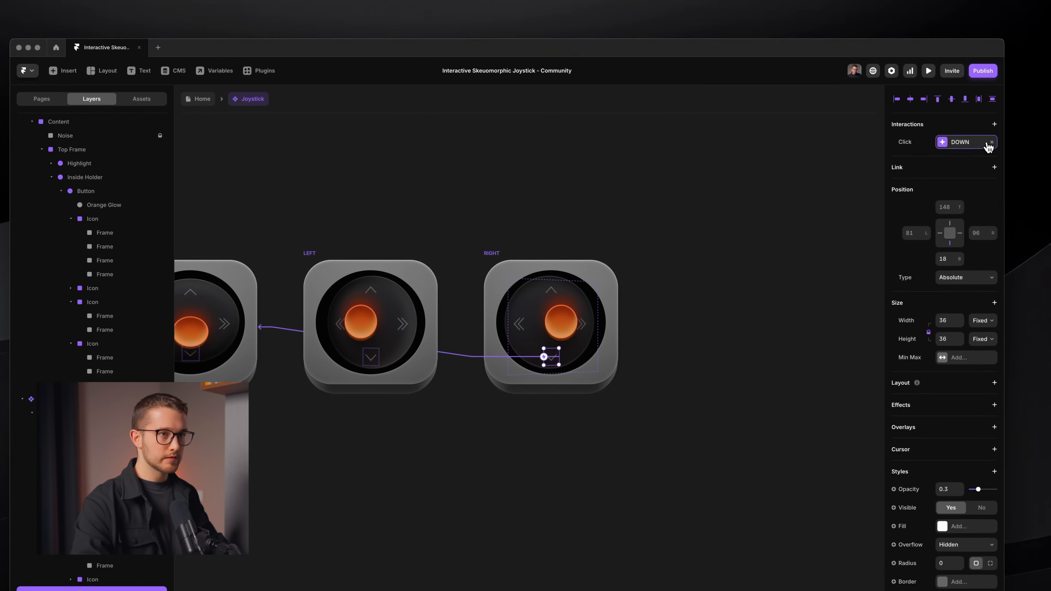
# Remove the inherited Click interactions from the up and down arrow icons in RIGHT and from the down arrow icon in LEFT.
pyautogui.keyDown('super'); pyautogui.click(559, 284); pyautogui.keyUp('super')
pyautogui.click(991, 139)
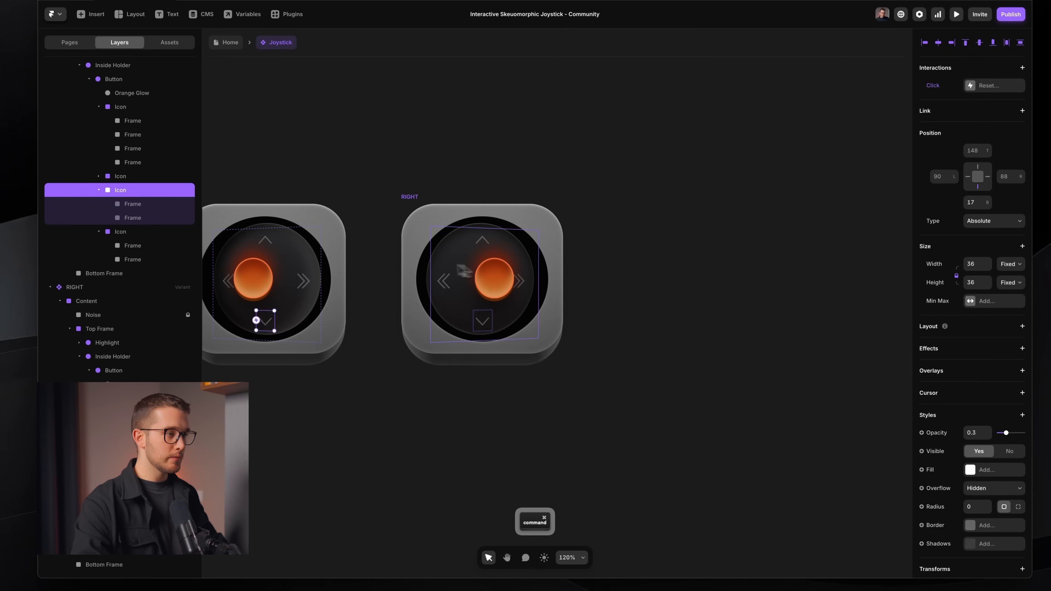
# Set the RIGHT variant Button's white inside shadow to X 20, blur 20, and its black inside shadow to X -20, blur 20.
pyautogui.click(452, 258)
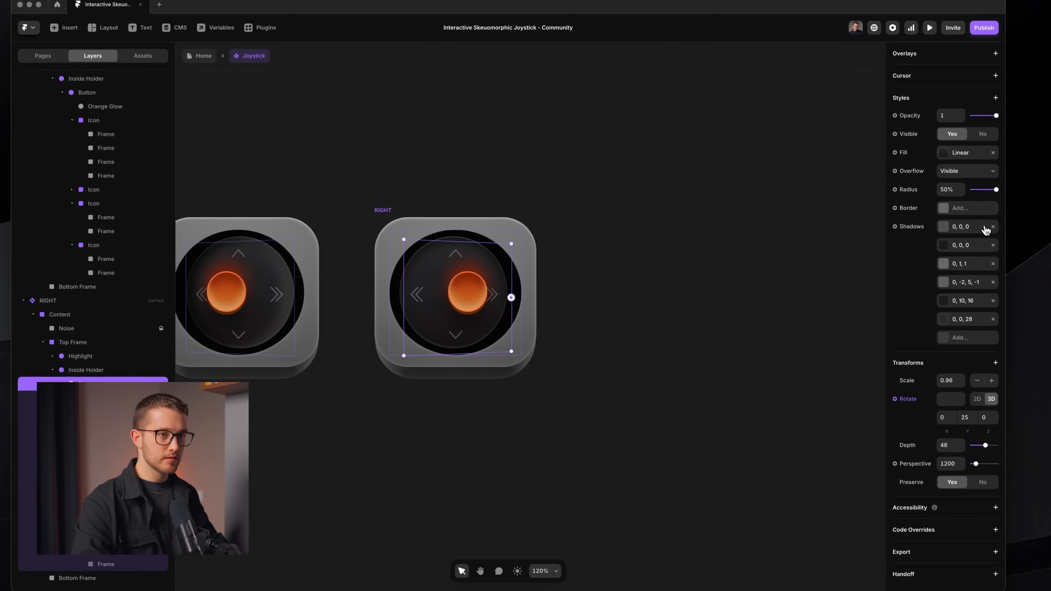
pyautogui.click(972, 216)
pyautogui.moveTo(833, 316); pyautogui.dragTo(833, 301)
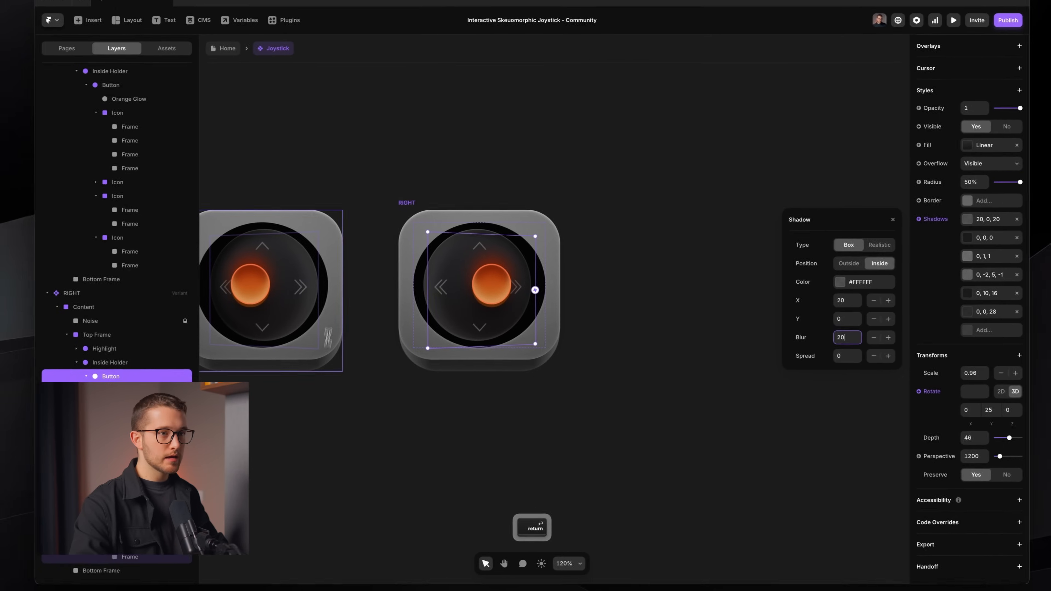
pyautogui.click(959, 258)
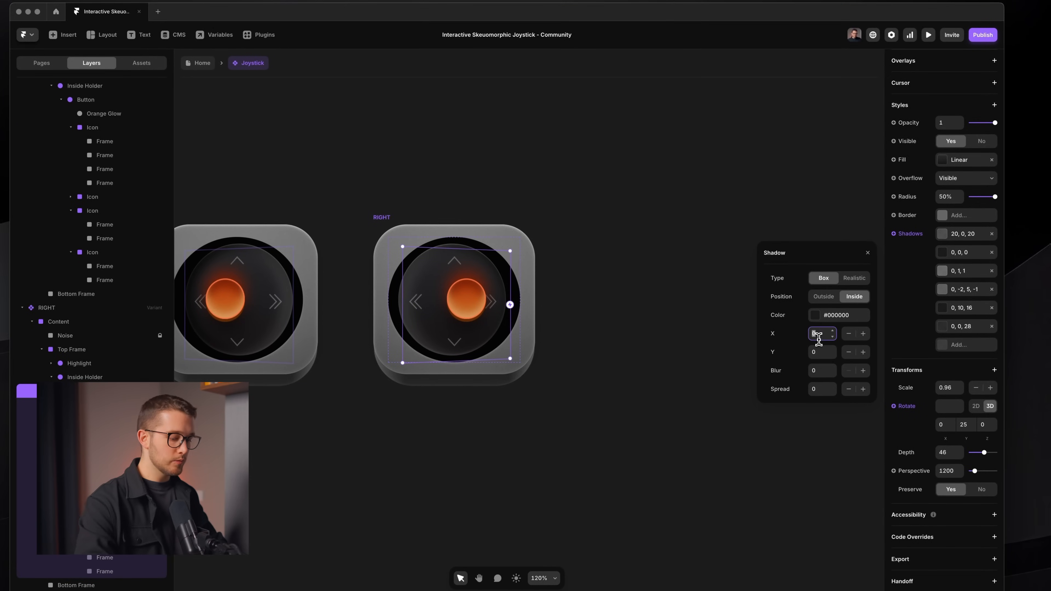
pyautogui.press('Return')
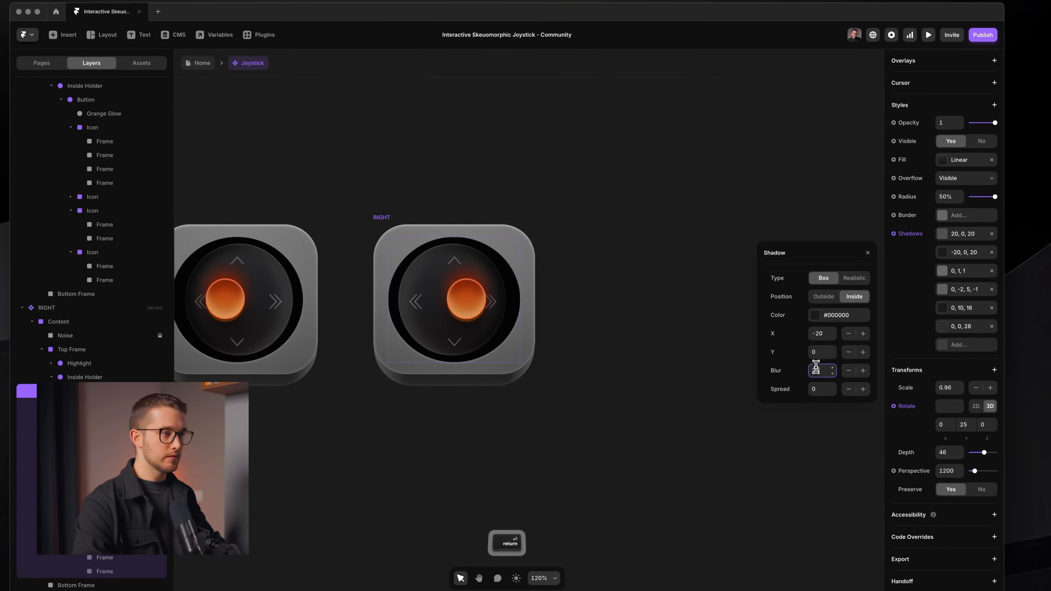
pyautogui.click(639, 386)
# Connect the right arrow icon in the Default variant to the RIGHT variant with a Click interaction.
pyautogui.scroll(-5, 584, 381)
pyautogui.hscroll(-5, 583, 382)
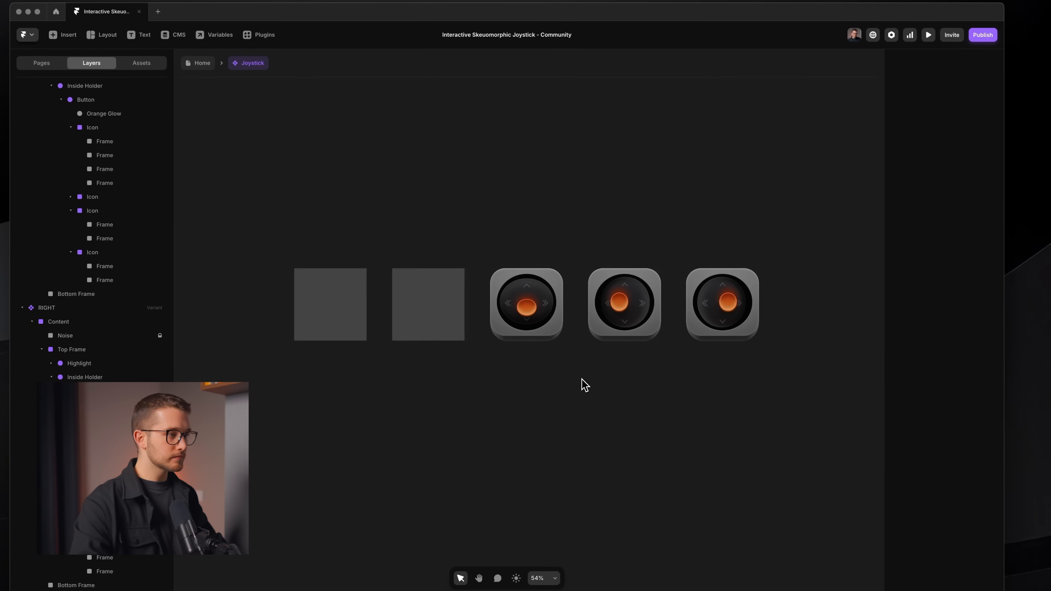
pyautogui.scroll(5, 422, 363)
pyautogui.click(381, 269)
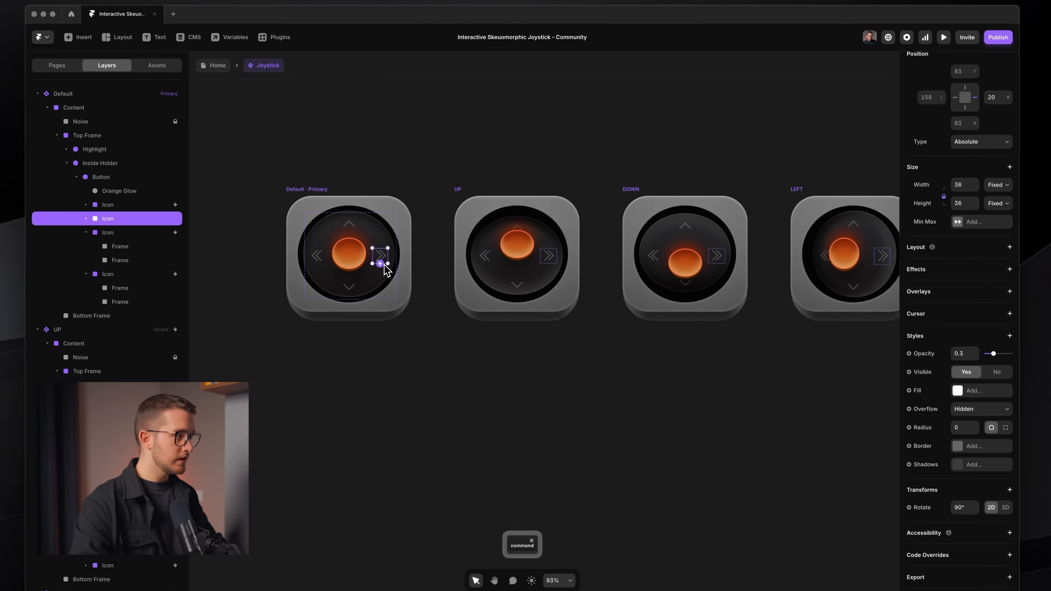
pyautogui.hscroll(3, 380, 269)
pyautogui.scroll(-3, 387, 268)
pyautogui.moveTo(376, 269); pyautogui.dragTo(749, 265)
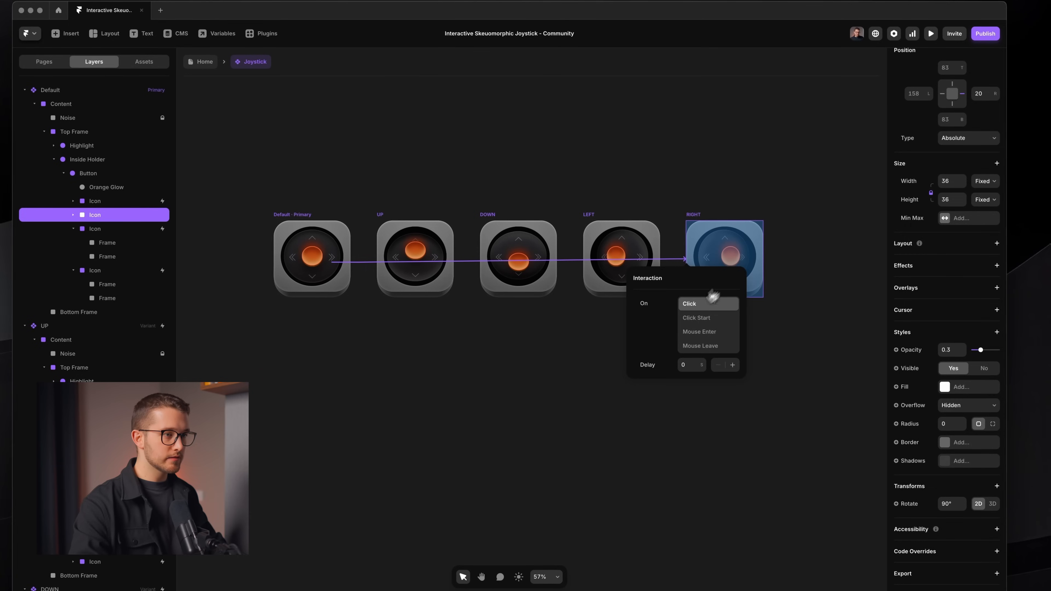
pyautogui.click(707, 310)
# Connect the RIGHT variant back to the Default variant with an Appear interaction and a 0.2 delay.
pyautogui.click(729, 227)
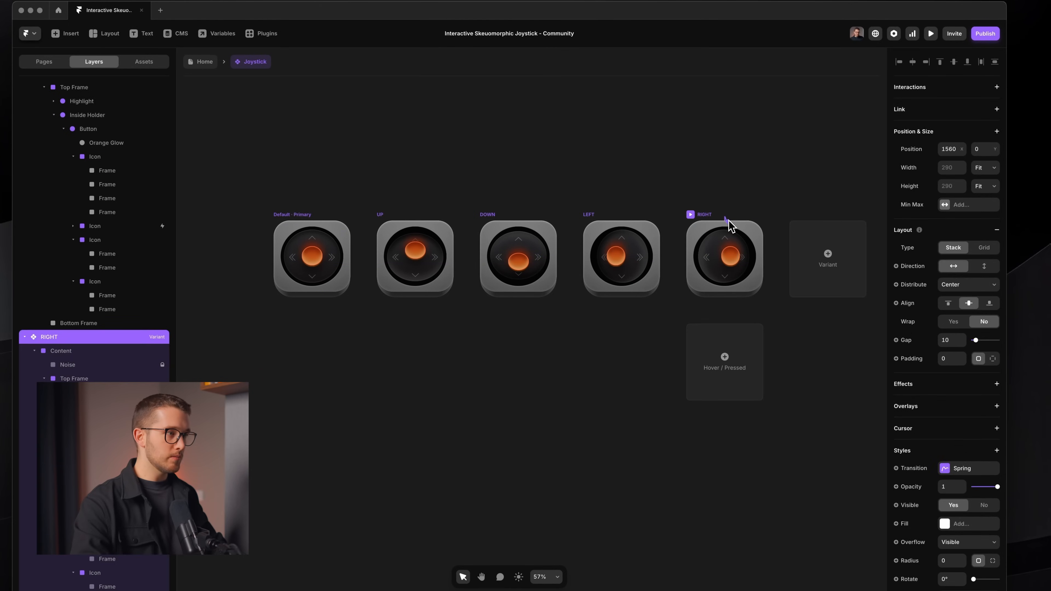
pyautogui.moveTo(730, 226); pyautogui.dragTo(313, 290)
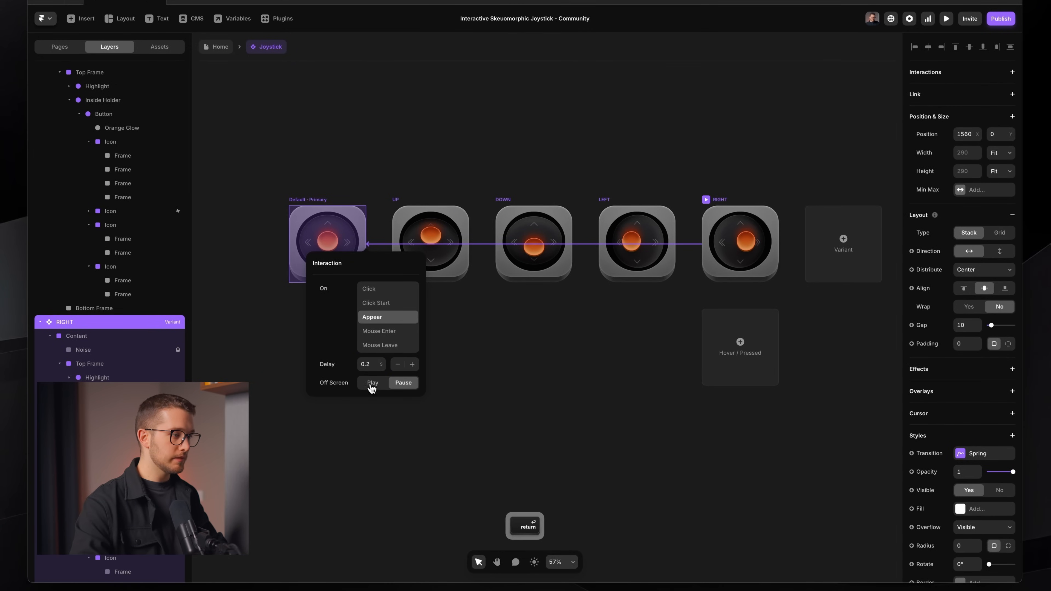
pyautogui.click(434, 420)
# Remove the inherited Click interaction to RIGHT from the right arrow icons in the RIGHT, LEFT, DOWN and UP variants.
pyautogui.scroll(4, 670, 226)
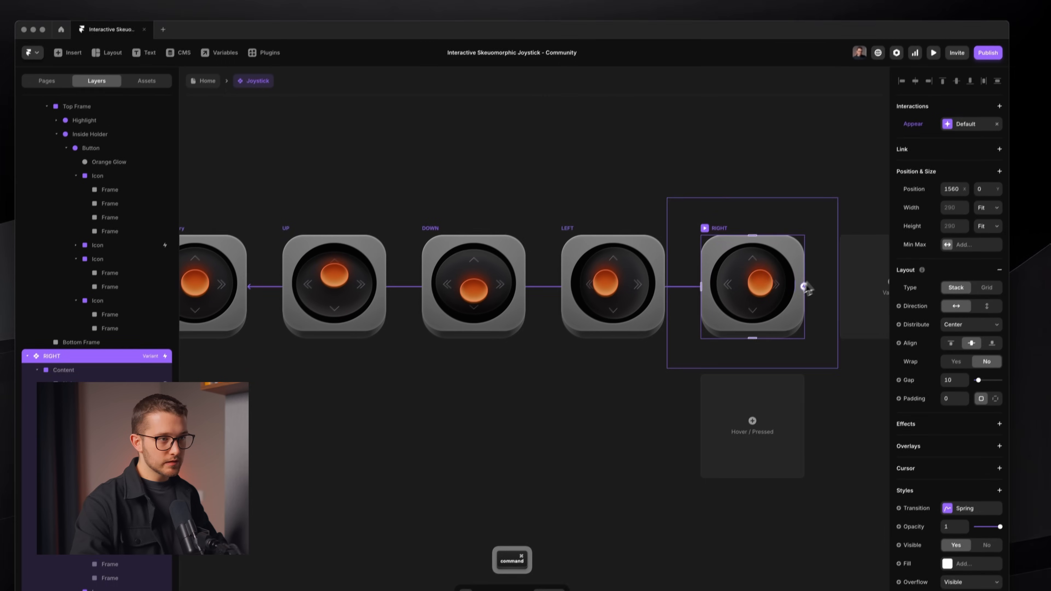
pyautogui.keyDown('super'); pyautogui.click(793, 257); pyautogui.keyUp('super')
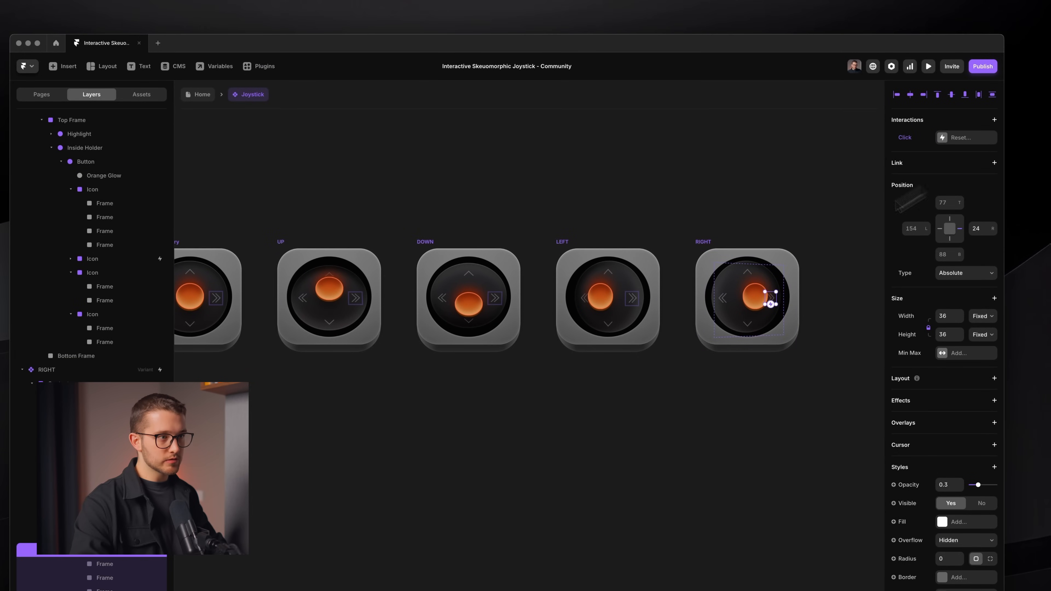
pyautogui.keyDown('super'); pyautogui.click(635, 307); pyautogui.keyUp('super')
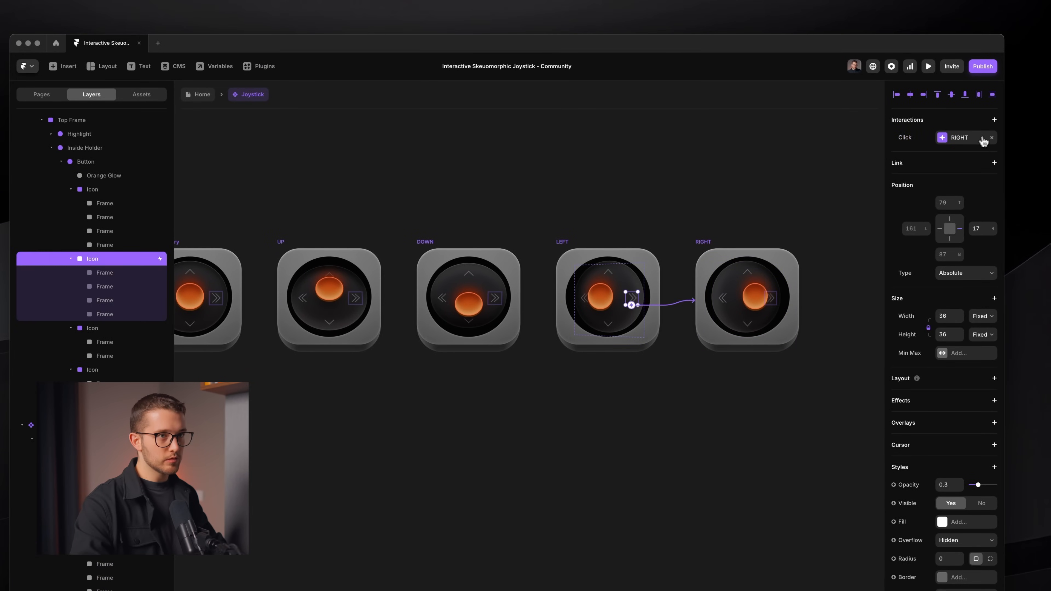
pyautogui.keyDown('super'); pyautogui.click(496, 298); pyautogui.keyUp('super')
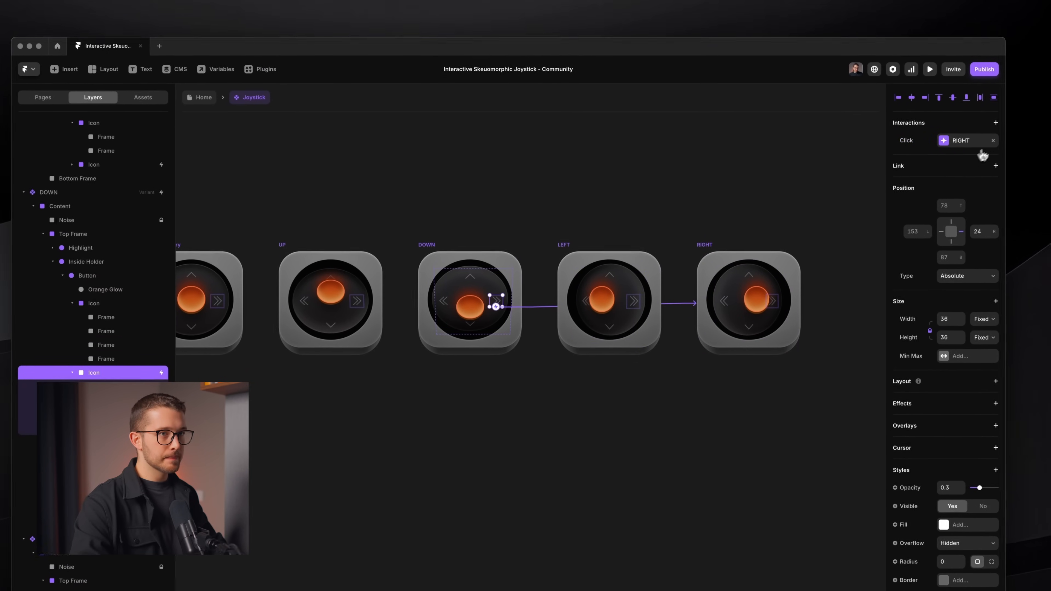
pyautogui.keyDown('super'); pyautogui.click(356, 304); pyautogui.keyUp('super')
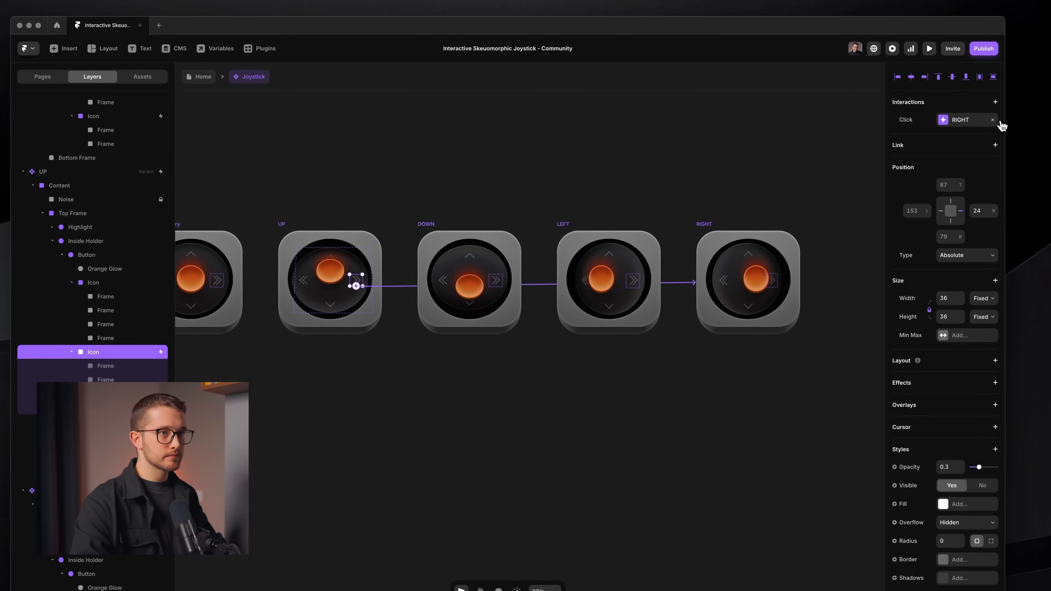
pyautogui.click(848, 285)
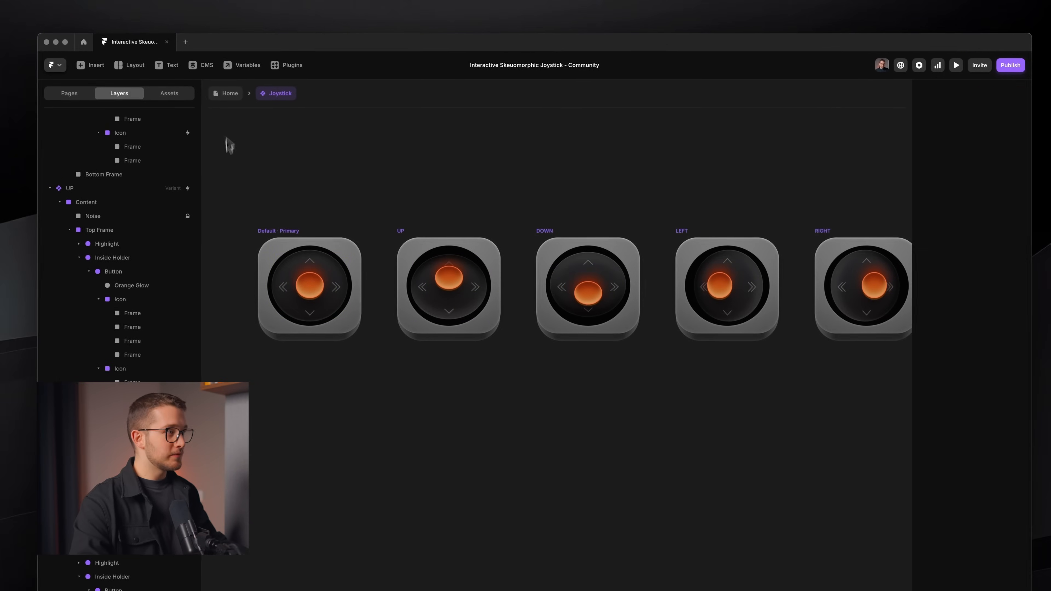
# Return to the Home page and preview the joystick's response to its direction arrows.
pyautogui.click(203, 77)
pyautogui.click(410, 169)
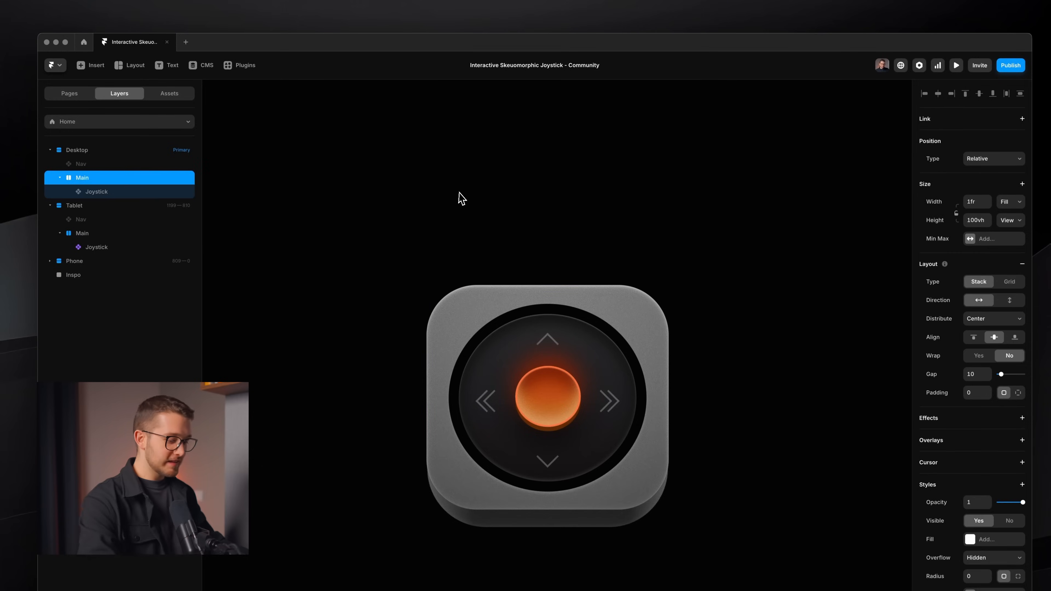
pyautogui.press('super+p')
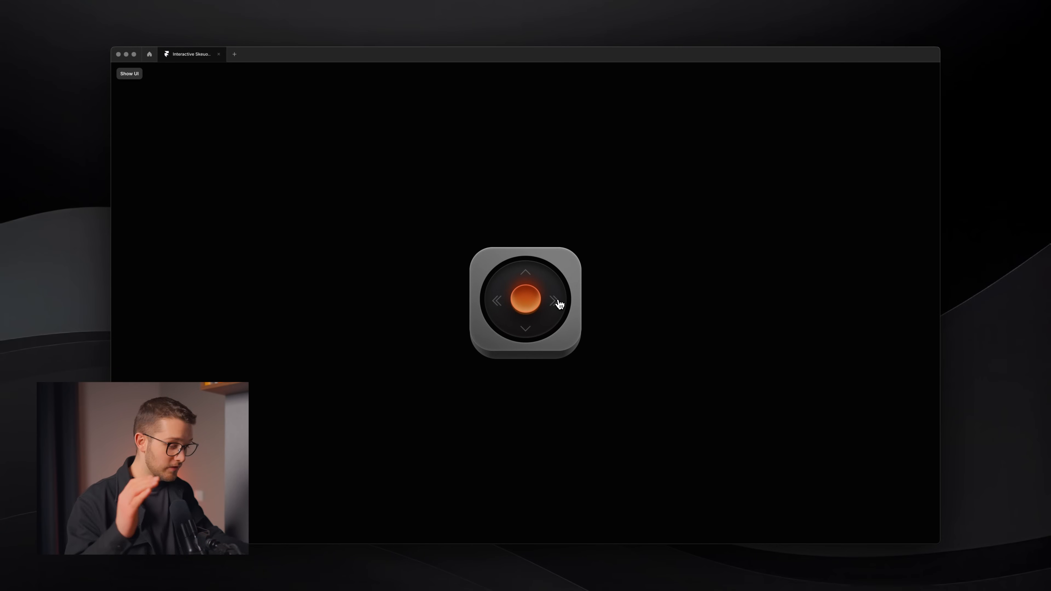
pyautogui.press('Escape')
# Publish the project and open the published site in the browser.
pyautogui.scroll(-6, 559, 305)
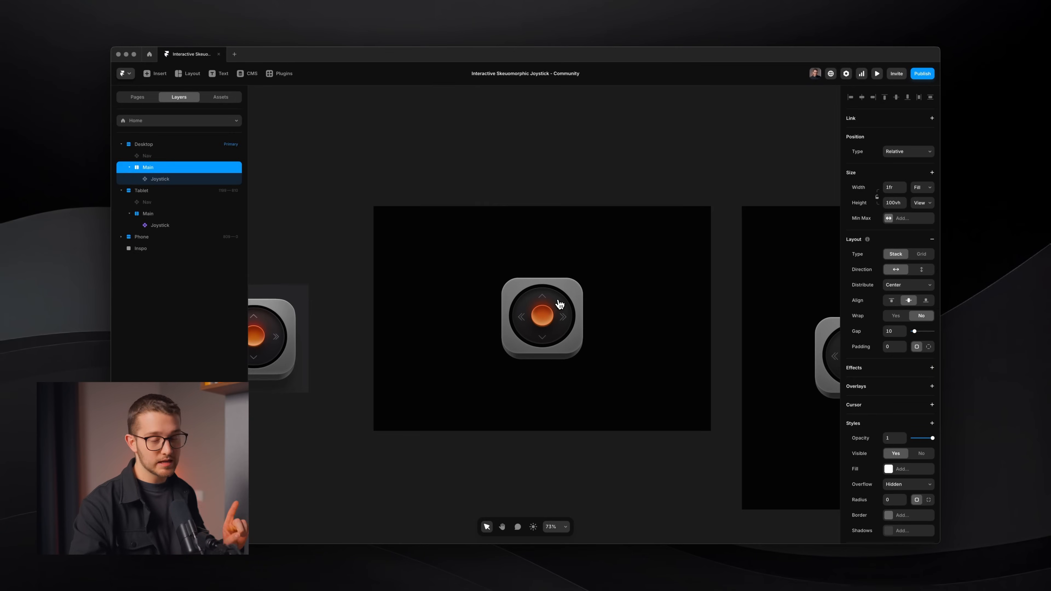
pyautogui.scroll(4, 580, 263)
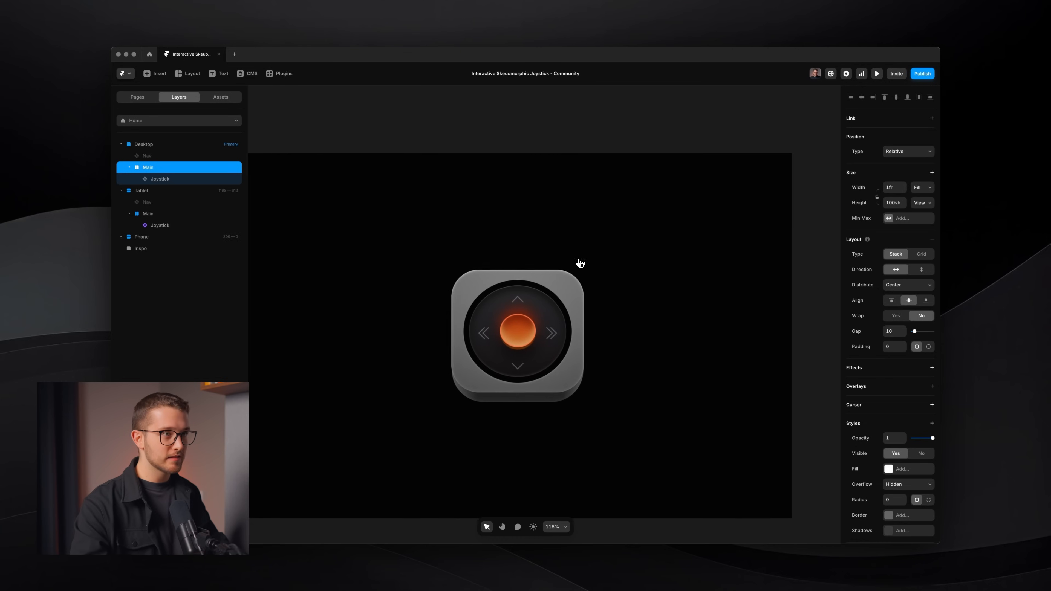
pyautogui.scroll(-1, 580, 264)
pyautogui.hscroll(-1, 580, 264)
pyautogui.click(917, 76)
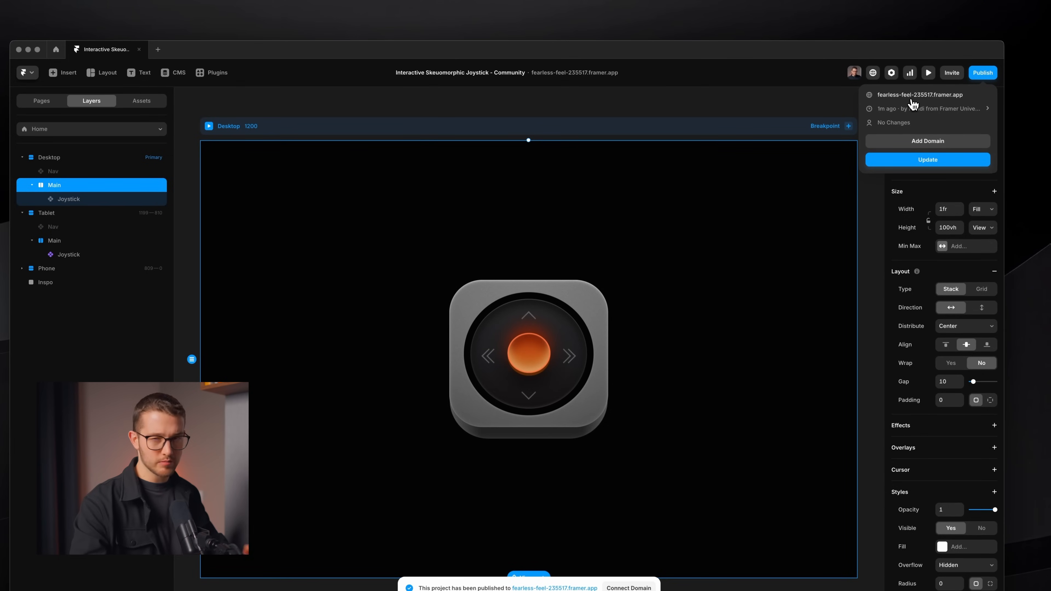
pyautogui.click(912, 99)
pyautogui.press('super+p')
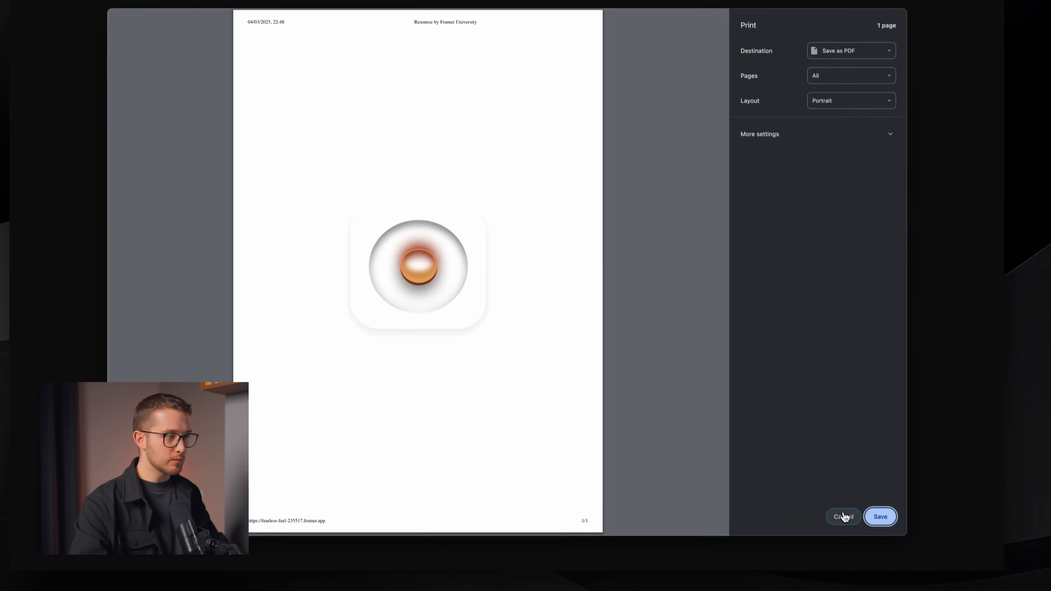
pyautogui.click(843, 515)
pyautogui.press('super+o')
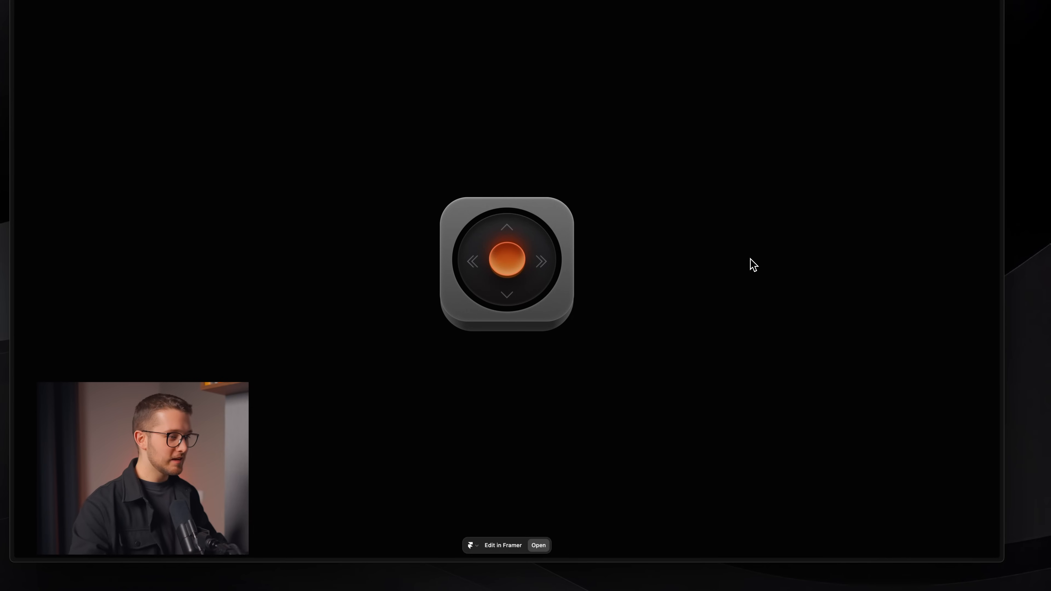
pyautogui.press('super+s')
pyautogui.click(78, 73)
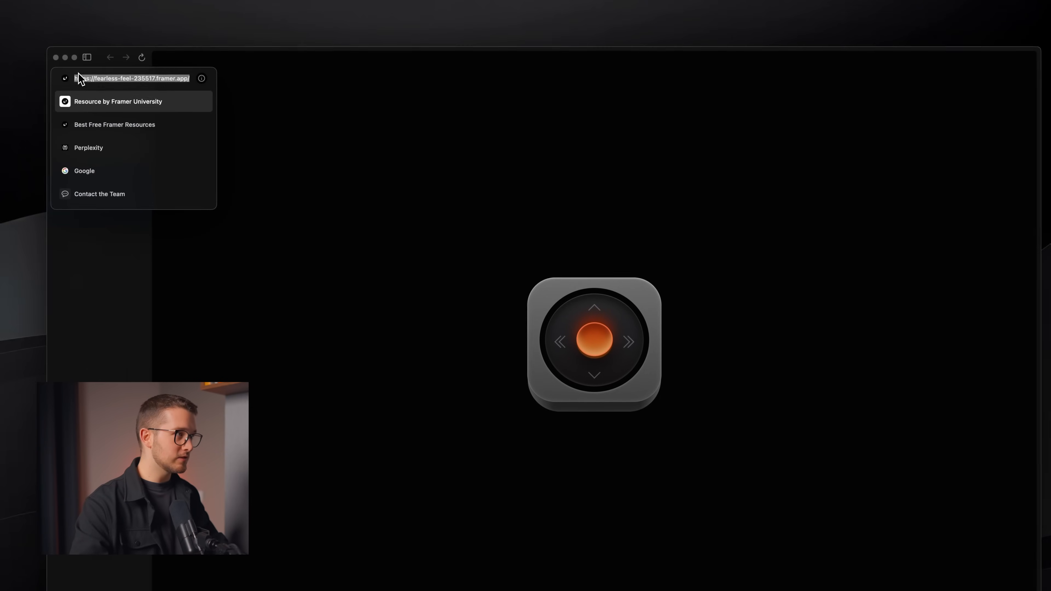
pyautogui.press('super+s')
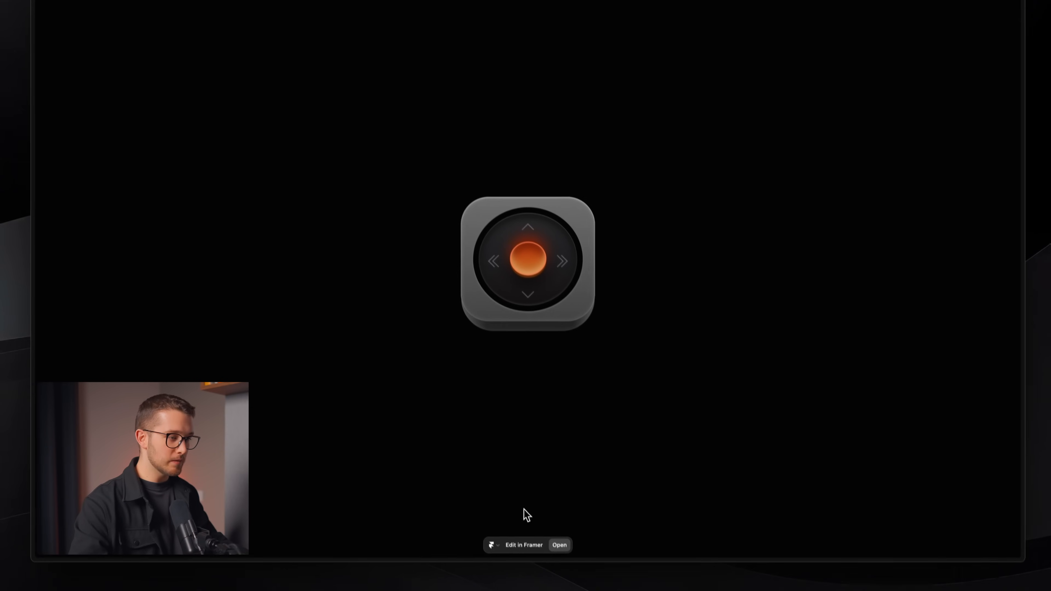
# Hide the Edit in Framer bar on the published page.
pyautogui.click(496, 533)
pyautogui.click(507, 498)
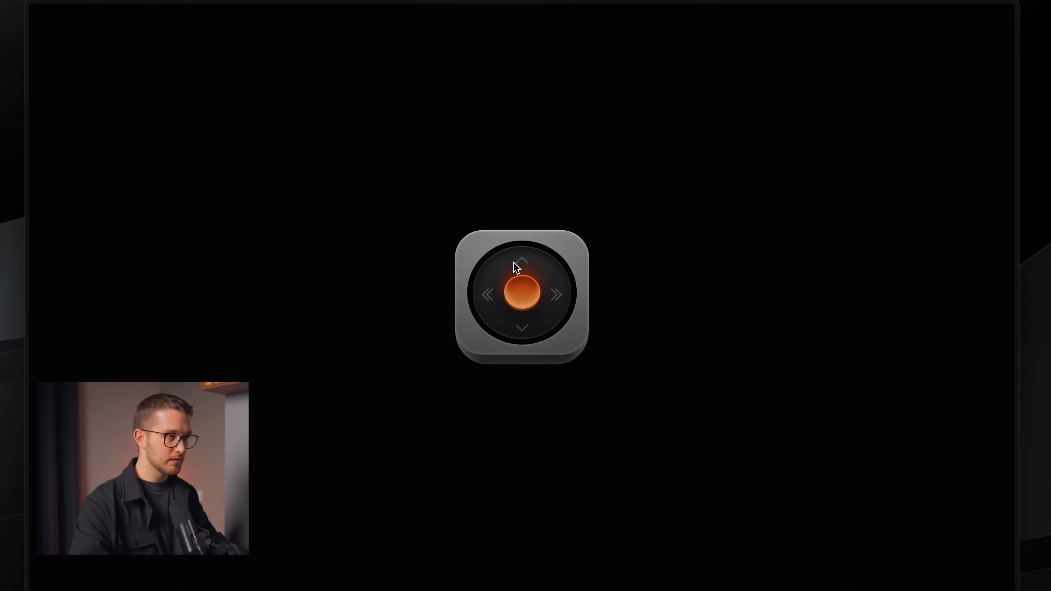
# Inspect the published joystick's Button and Top Frame elements in the browser developer tools, with the responsive viewport widened to 983 px.
pyautogui.press('alt+super+i')
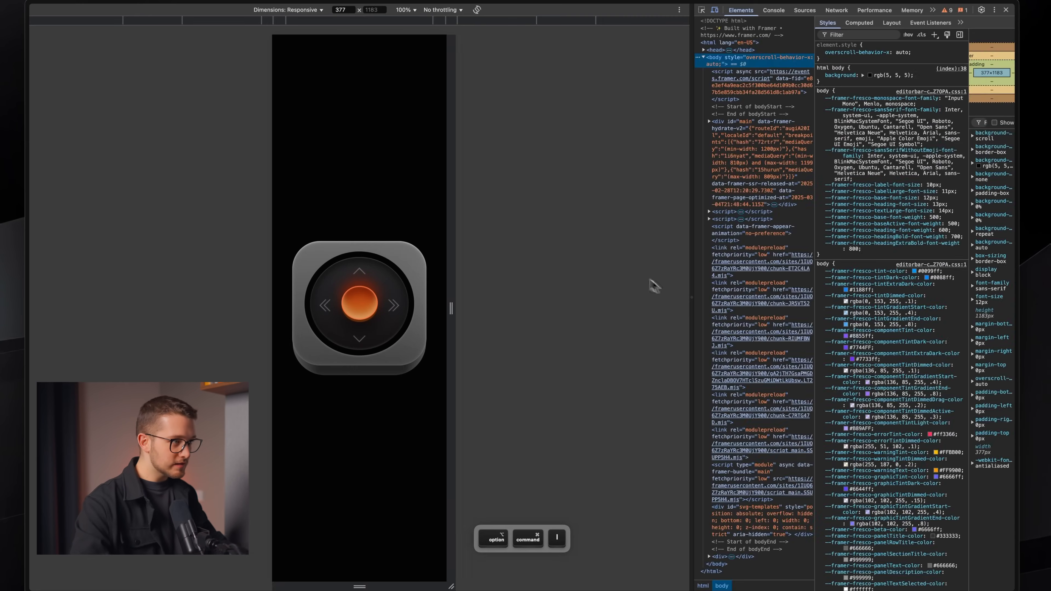
pyautogui.moveTo(452, 287); pyautogui.dragTo(591, 290)
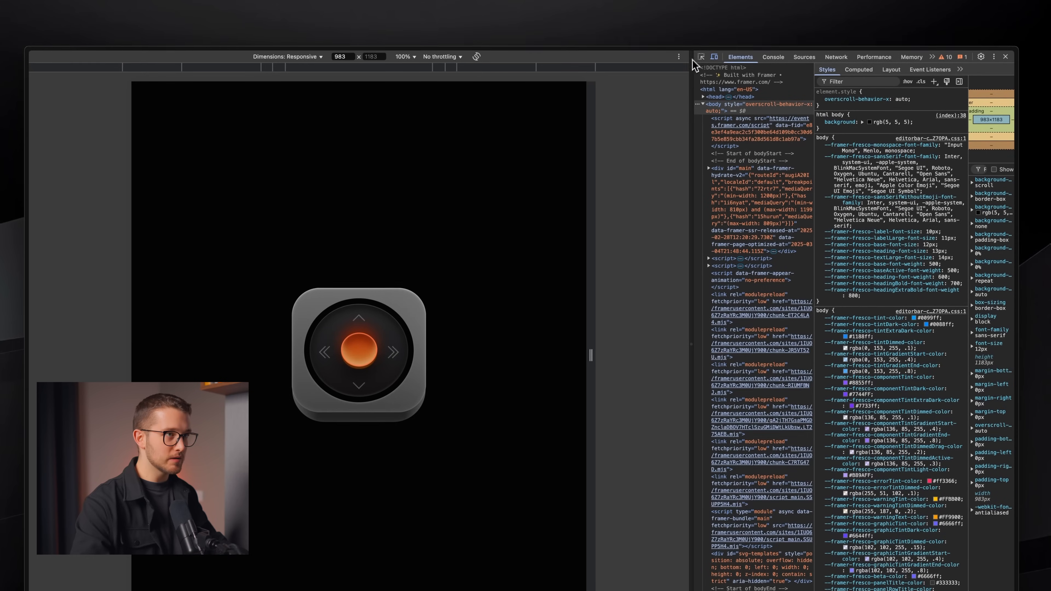
pyautogui.click(701, 10)
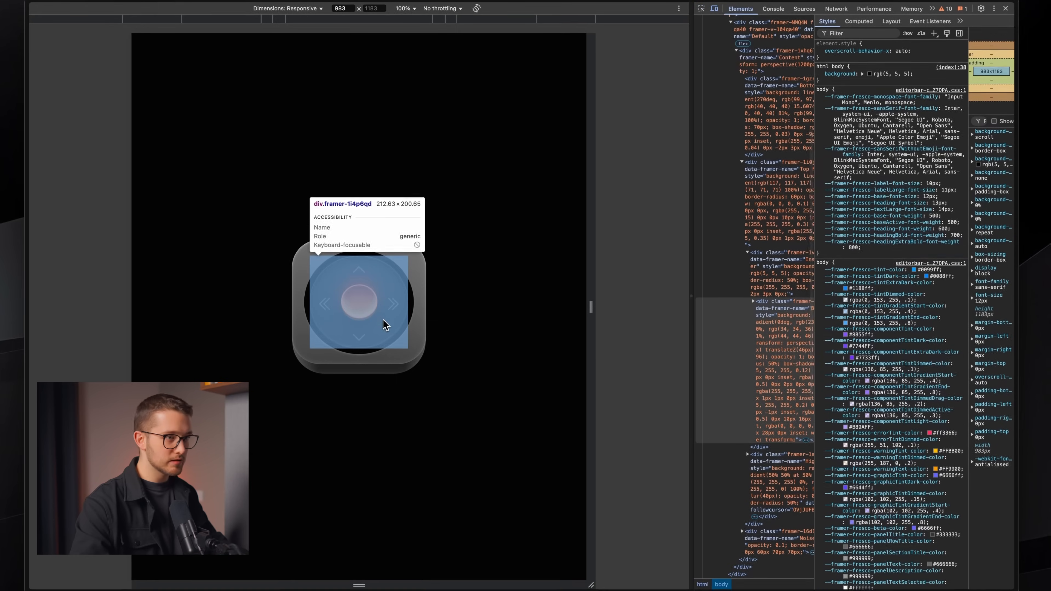
pyautogui.click(381, 315)
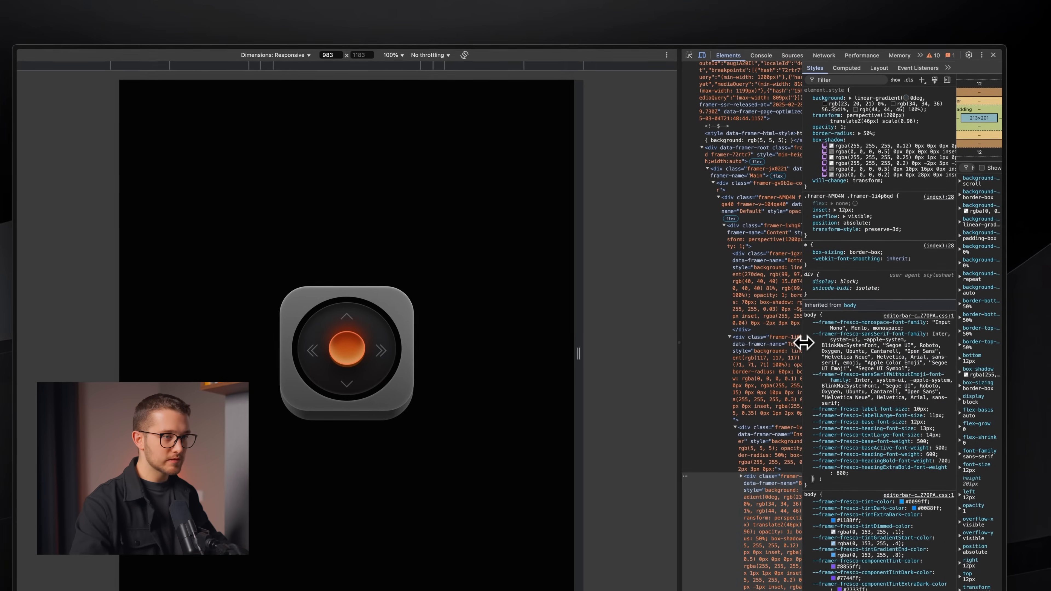
pyautogui.moveTo(801, 344); pyautogui.dragTo(924, 344)
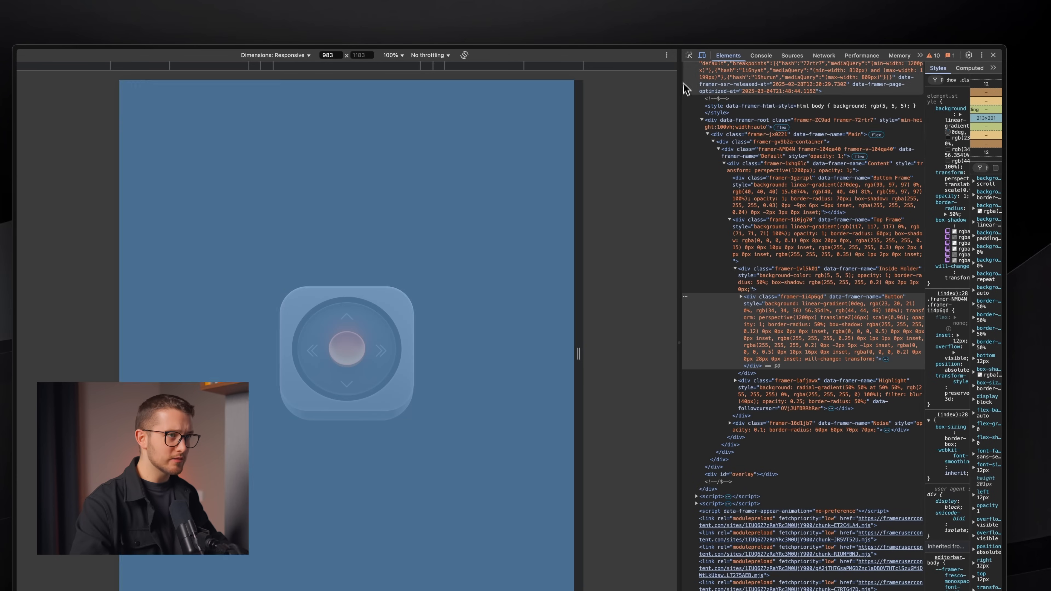
pyautogui.click(688, 55)
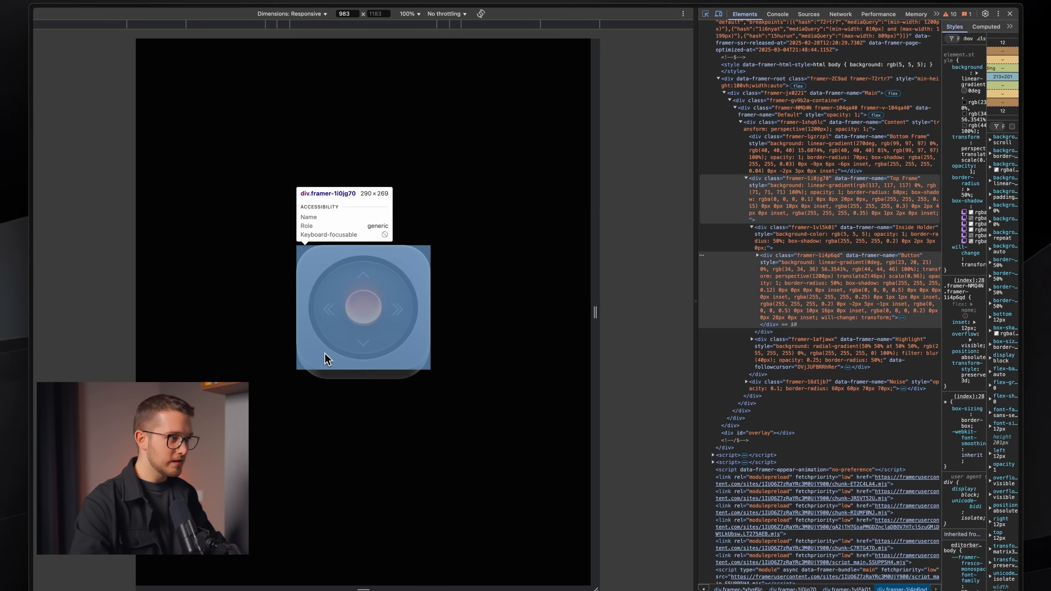
pyautogui.click(326, 355)
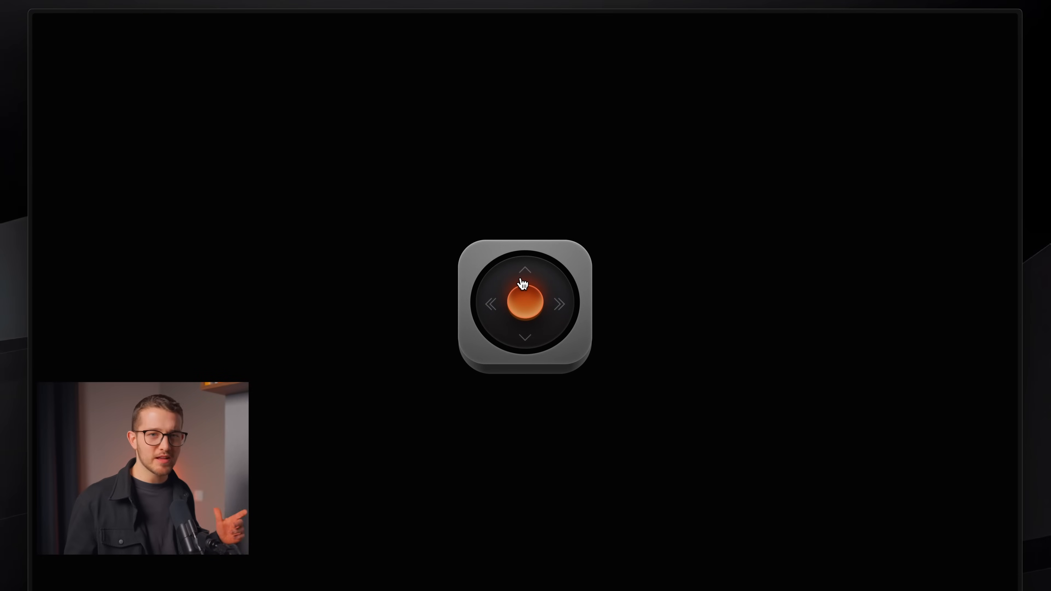
# Switch from the browser back to the joystick project in Framer.
pyautogui.press('super+Tab')
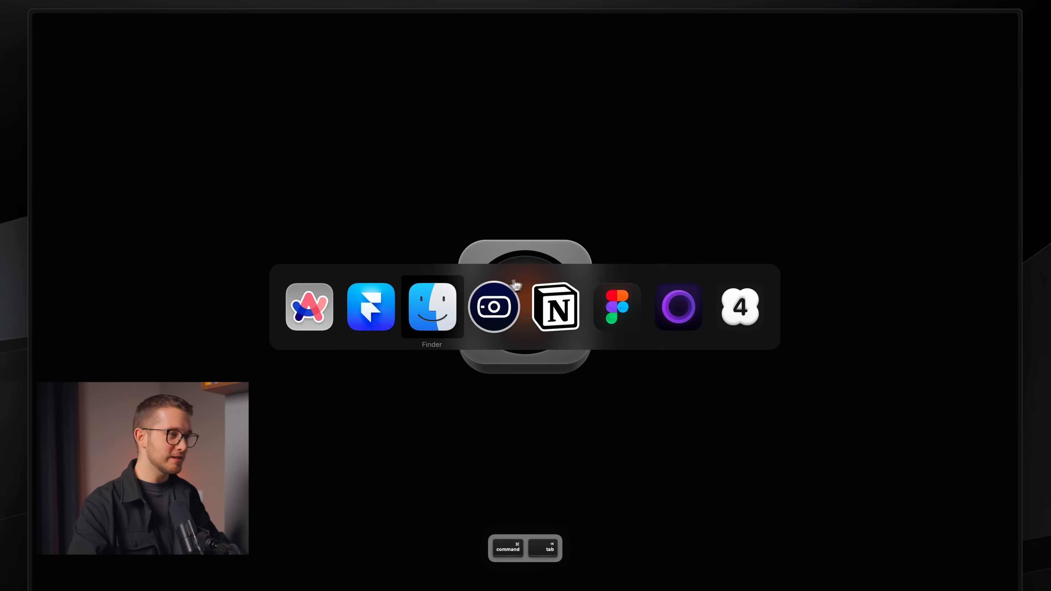
pyautogui.click(685, 210)
pyautogui.scroll(-1, 686, 210)
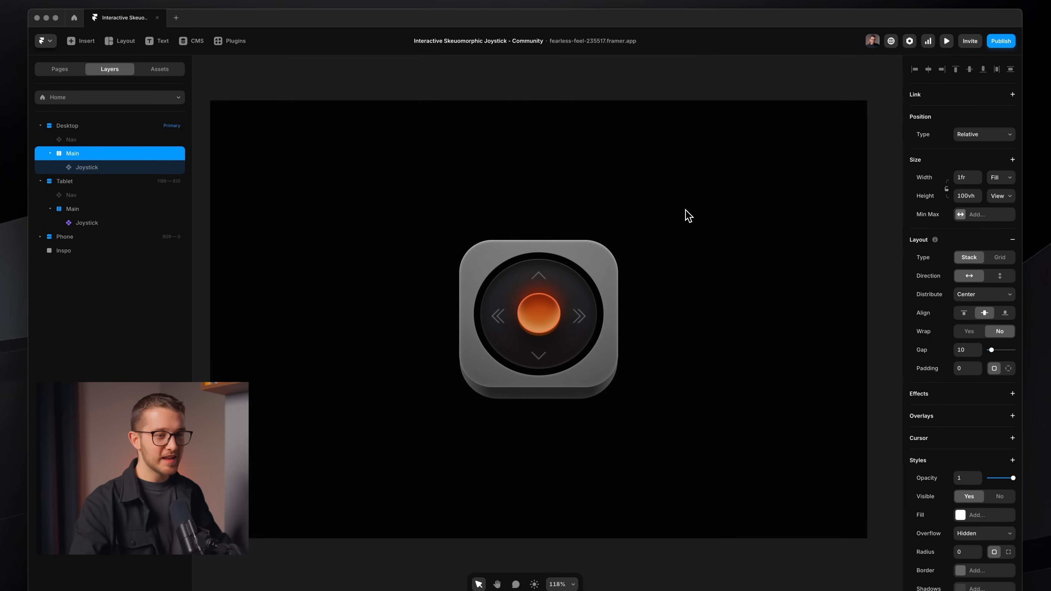